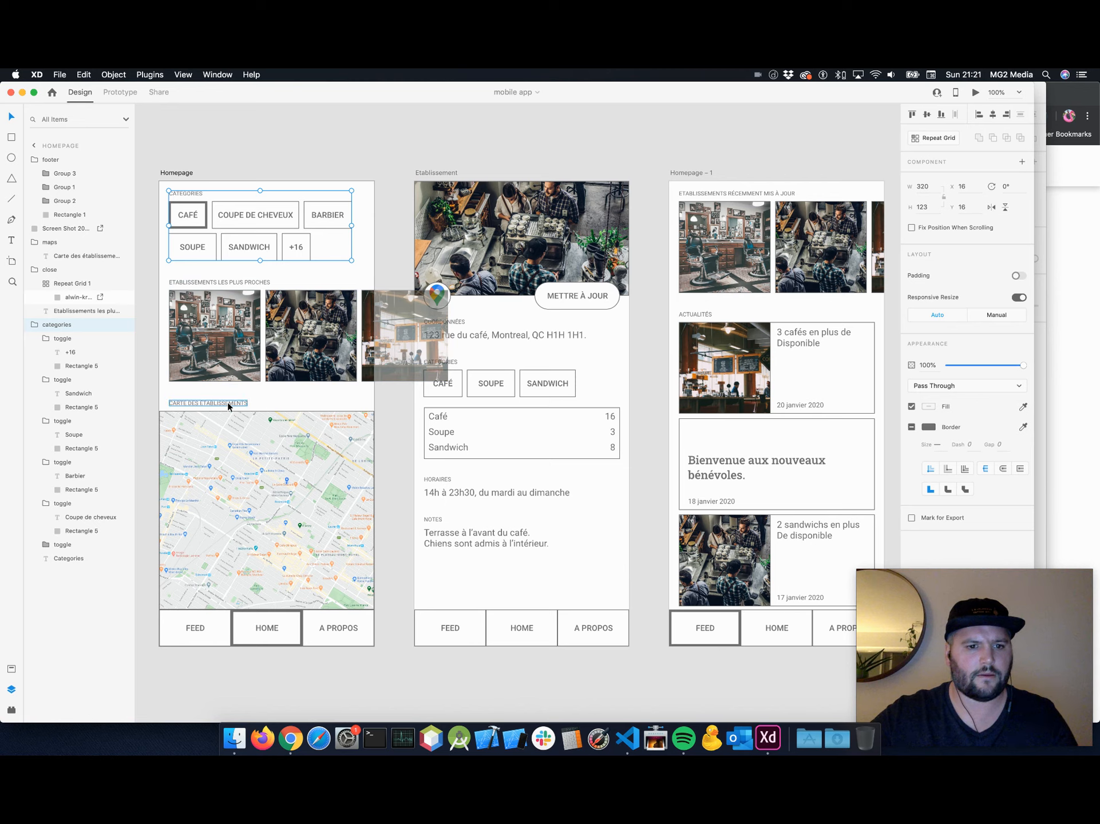
Copy the Homepage artboard's categories, nearby establishments, map title and map image, then paste them into the Untitled-1 document's web artboard.
left_click(223, 337, "shift")
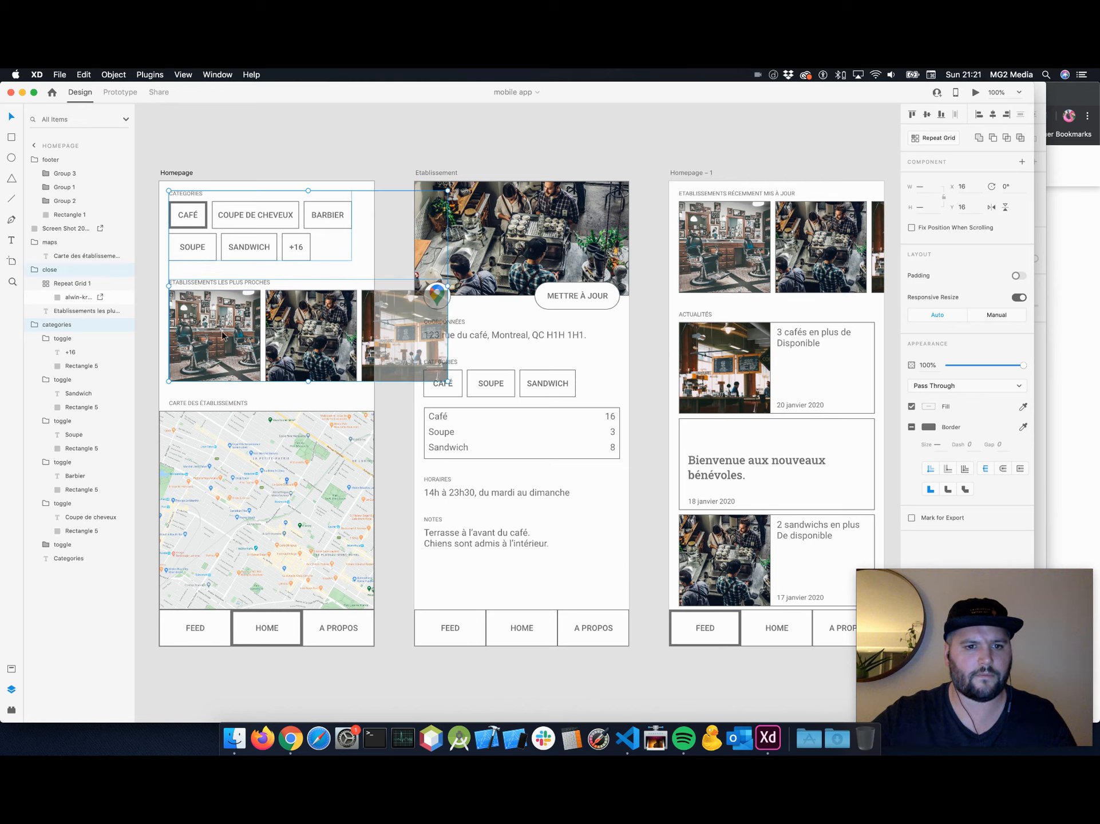
left_click(212, 405, "shift")
left_click(219, 436, "shift")
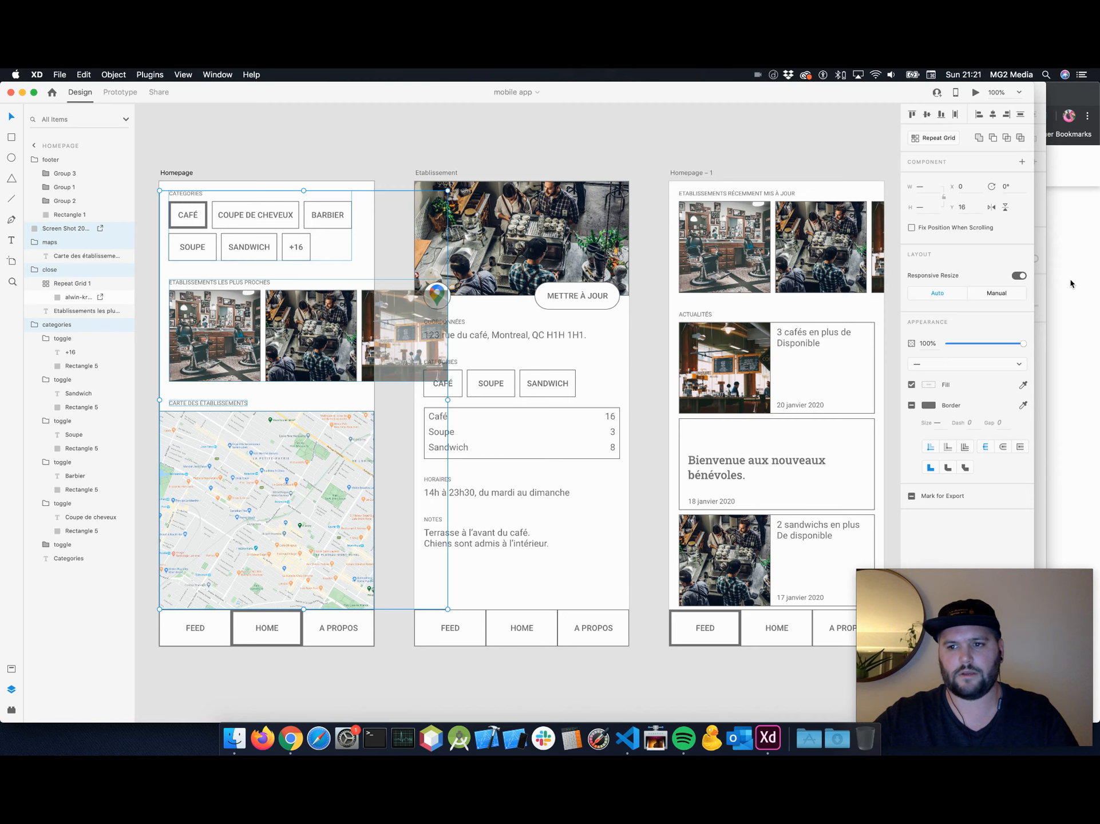
left_click(1071, 284)
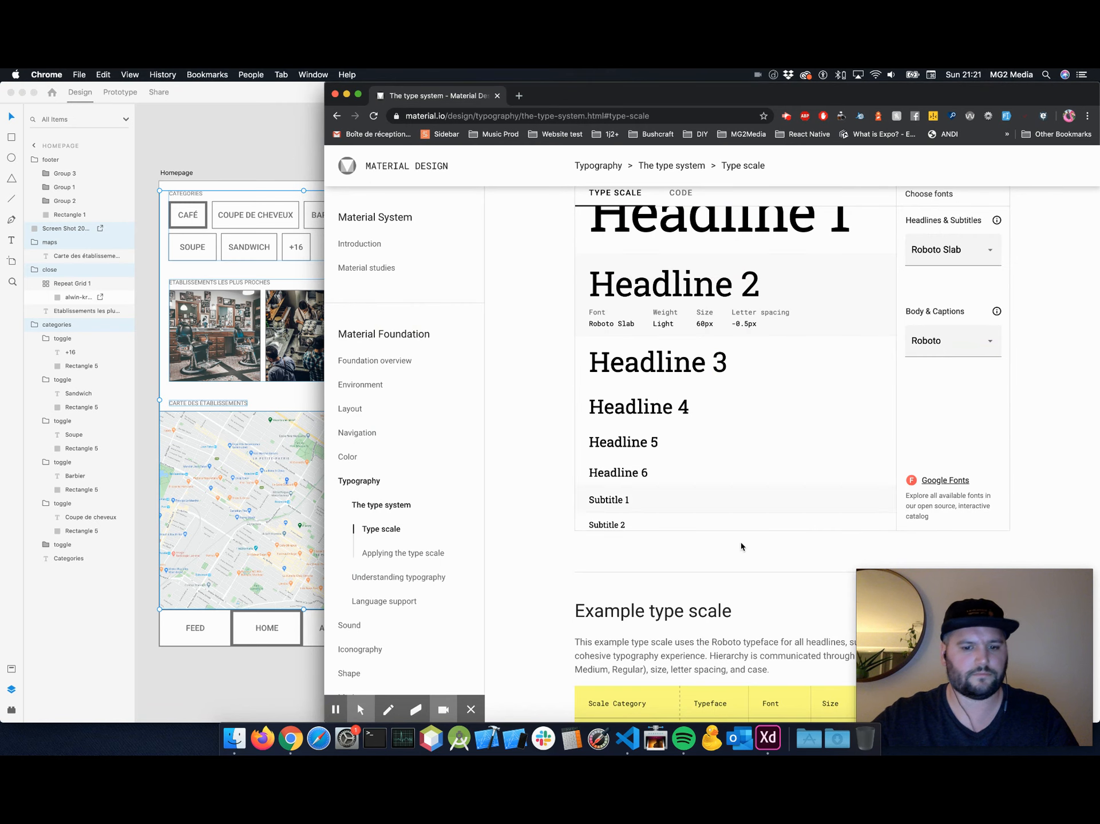
right_click(767, 738)
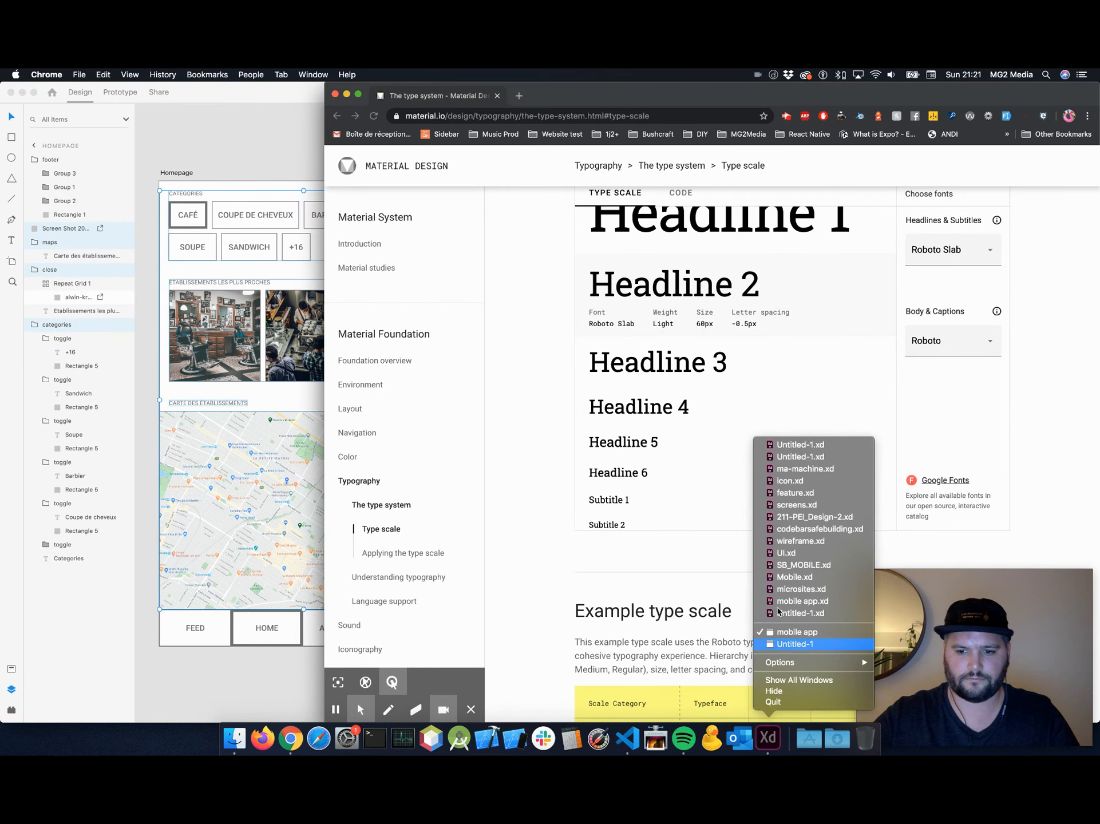
left_click(804, 642)
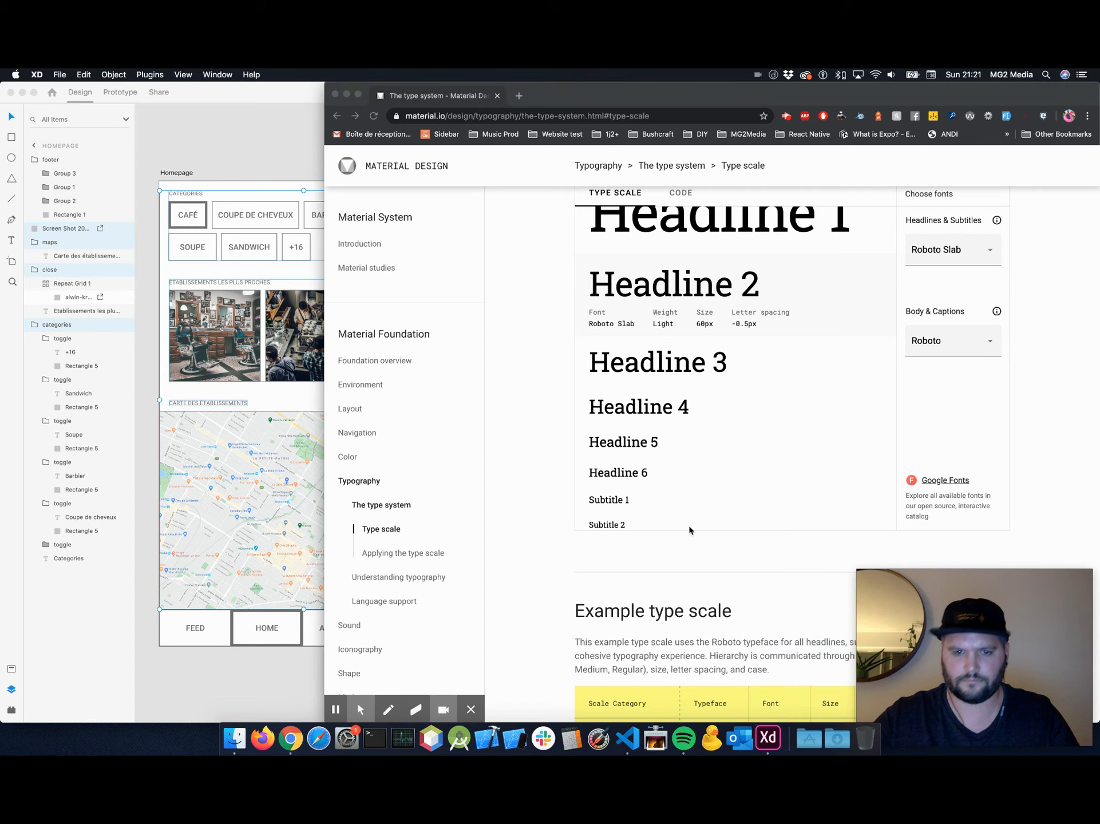
key("super+v")
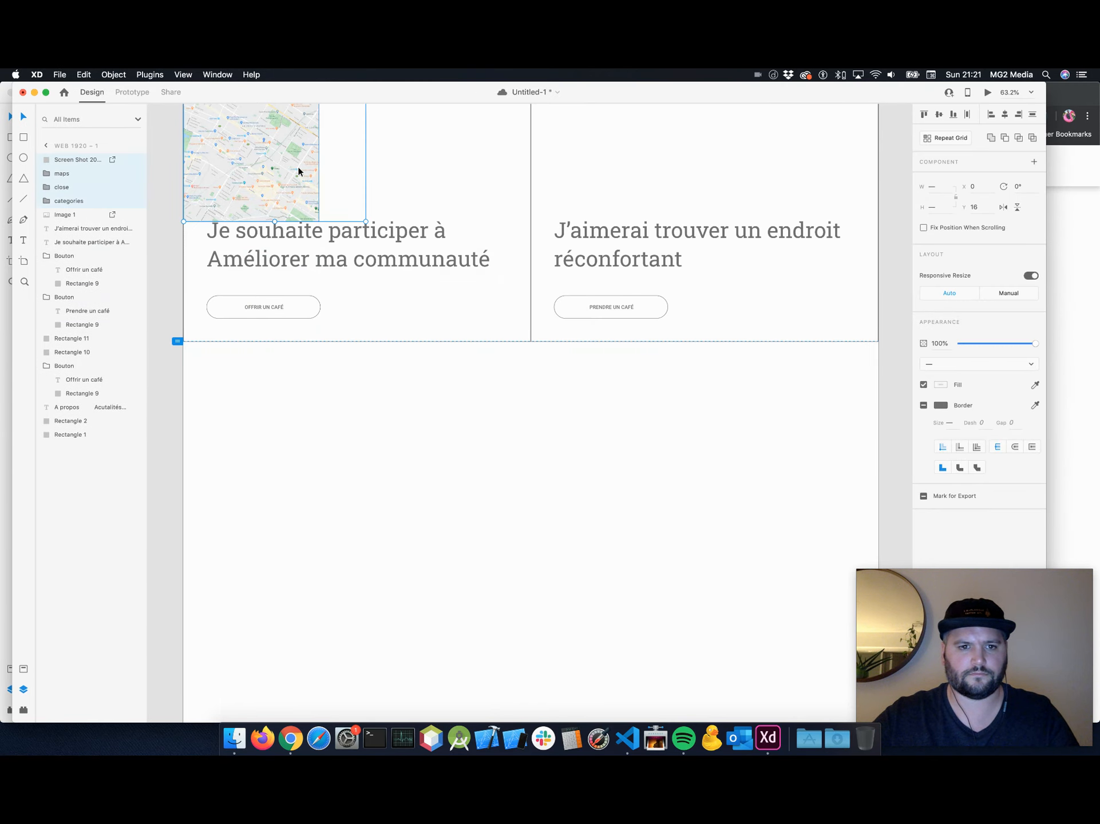
Place the pasted blocks below the two call-to-action columns at X 64, Y 1080, and align the map image at X 80 with the blocks above.
left_click_drag(297, 168, 323, 558)
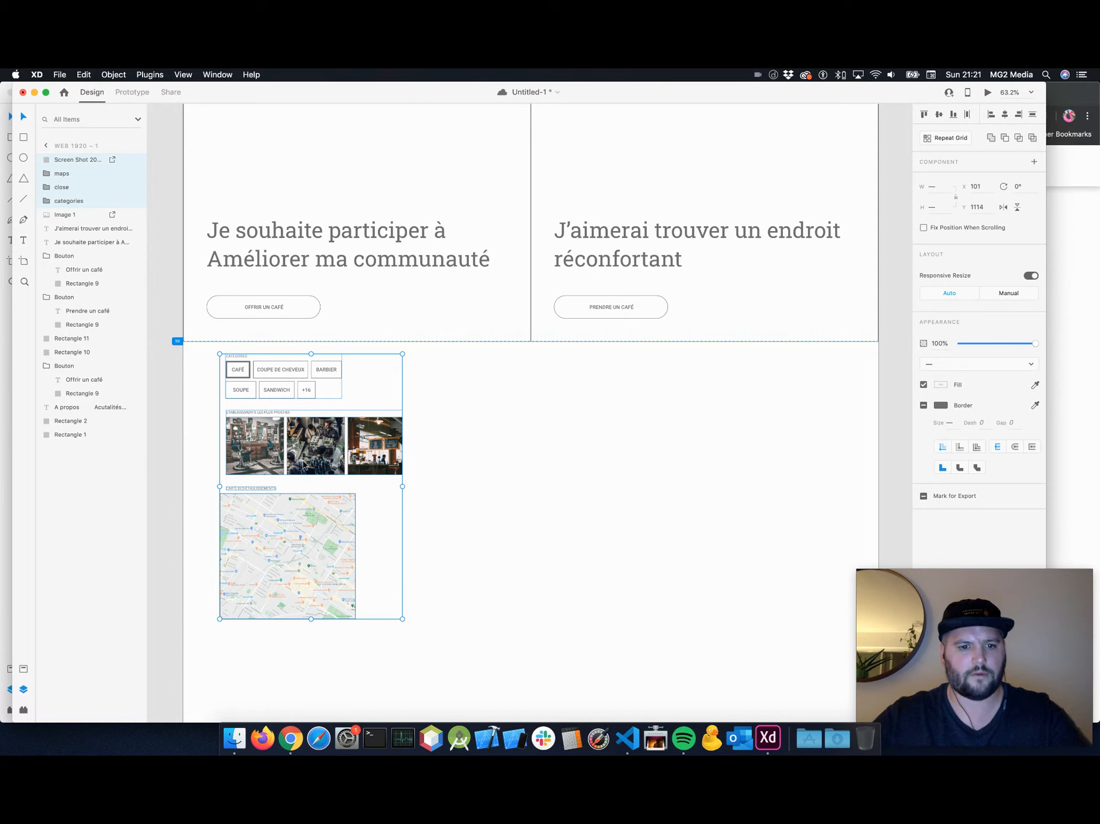
left_click_drag(316, 451, 297, 450)
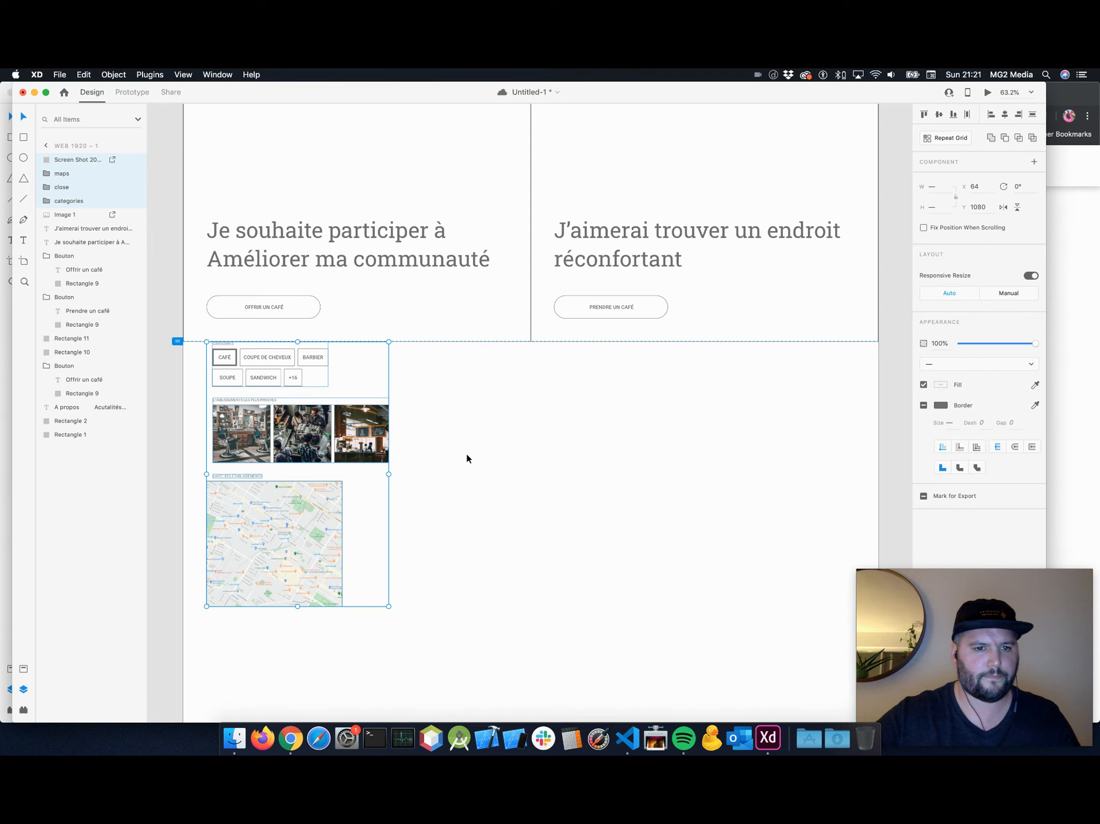
left_click(486, 459)
left_click(269, 523)
left_click_drag(266, 526, 270, 527)
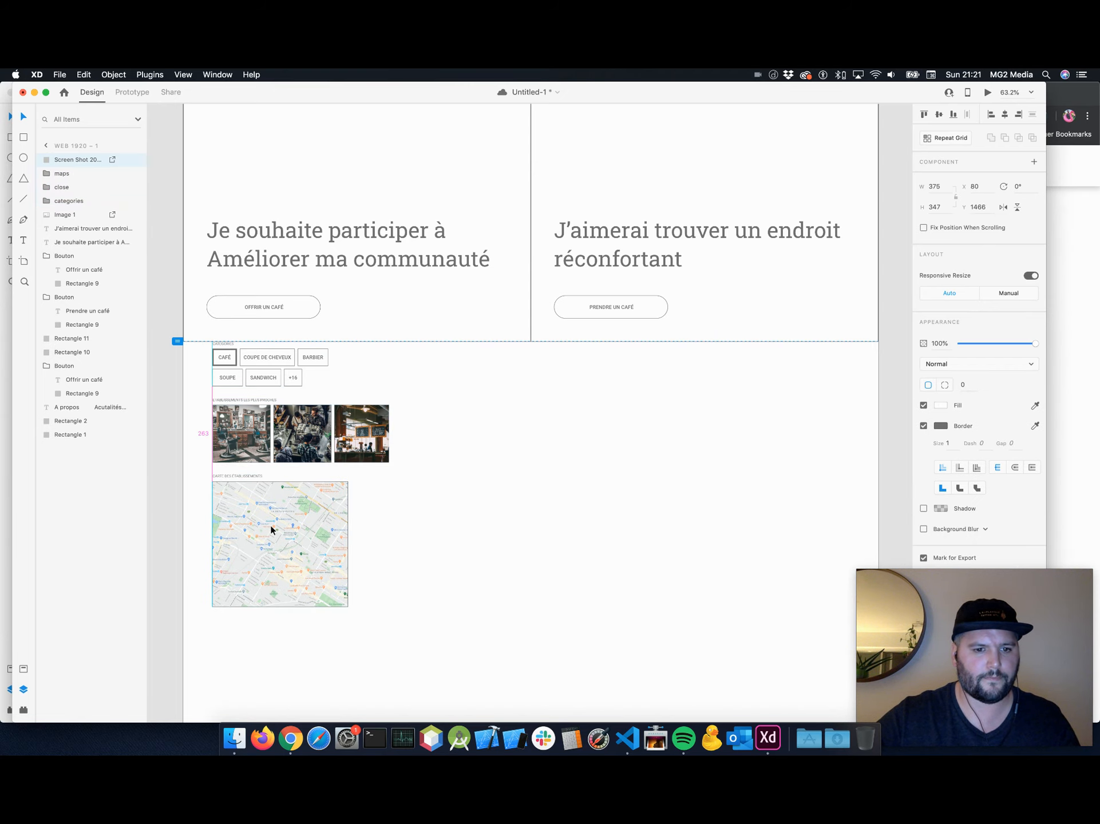
Select the categories, establishments and map image together and shift them to X 64.
left_click(540, 409)
left_click_drag(437, 380, 277, 480)
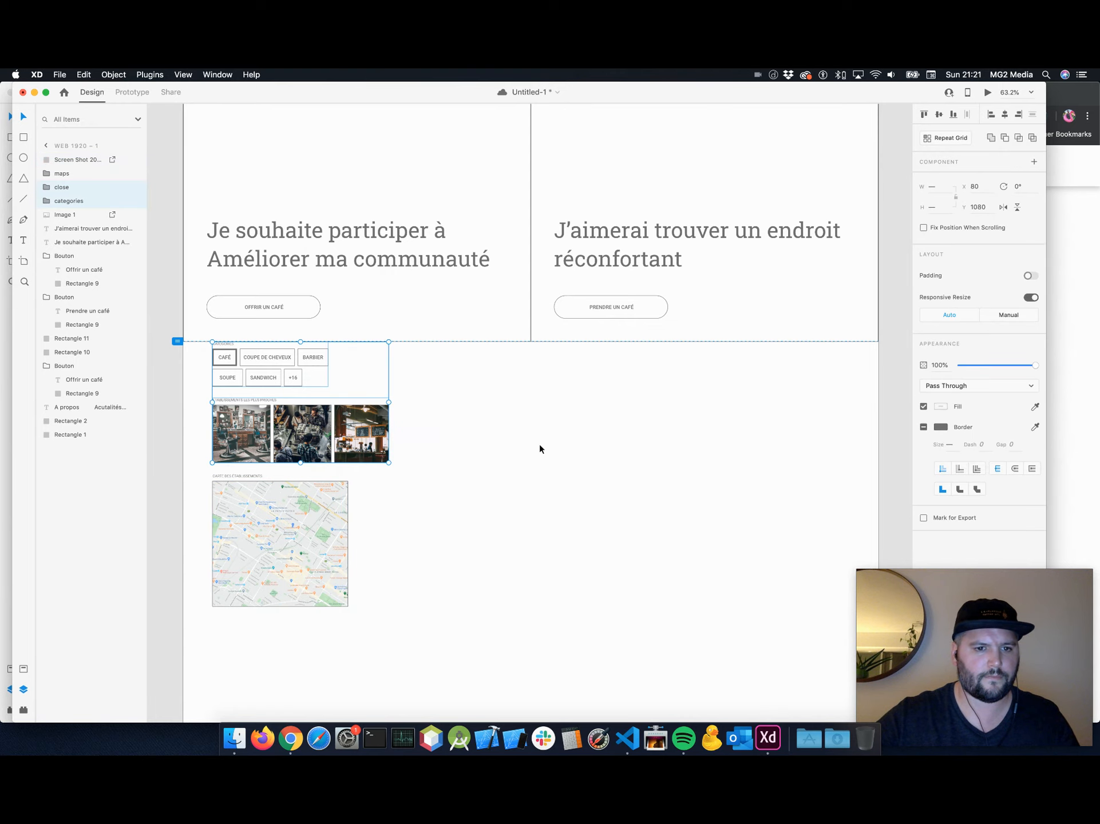
left_click_drag(531, 420, 282, 577)
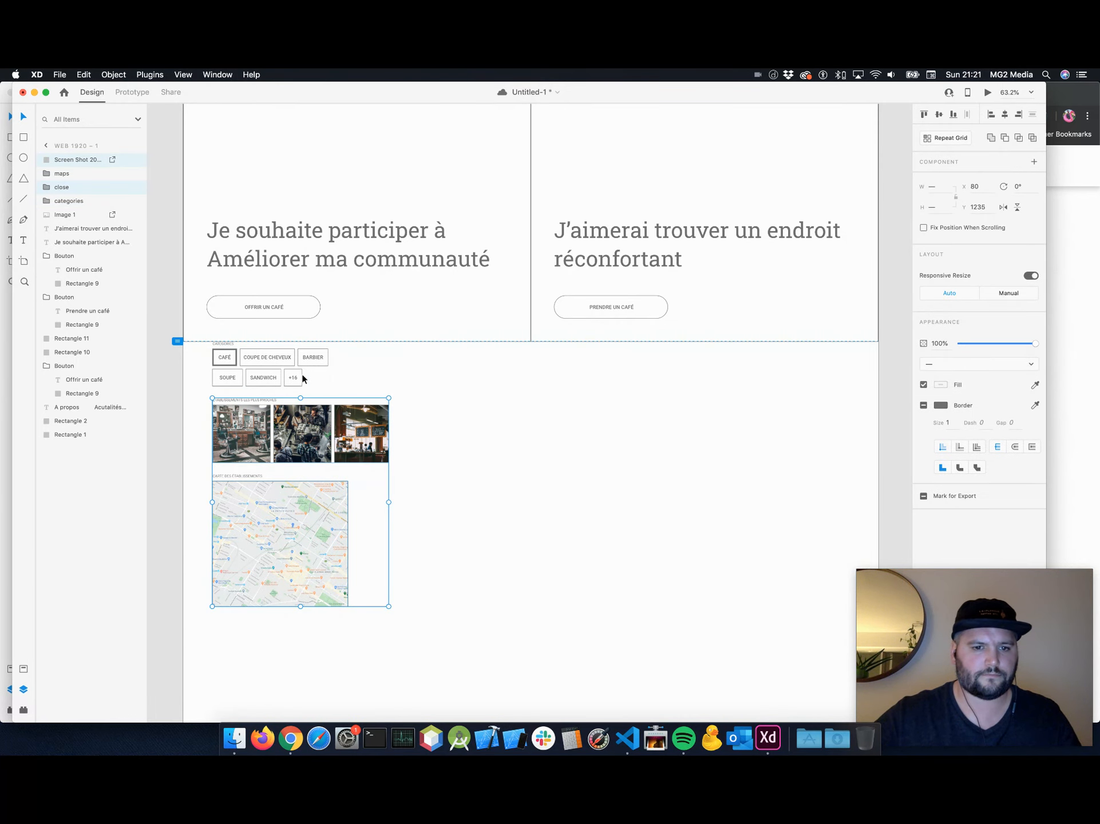
left_click_drag(282, 375, 275, 375)
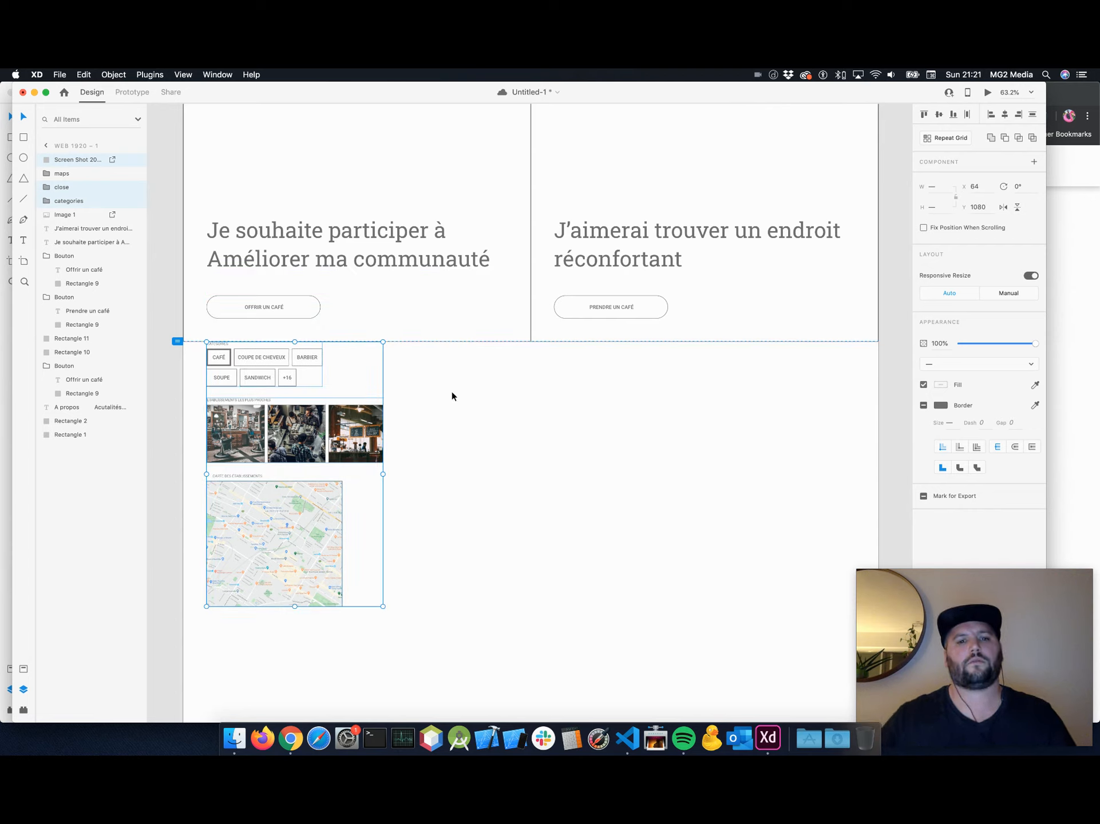
Nudge the selected categories, establishments and map image down to Y 1300.
key("shift+Down")
key("shift+Down")
key("shift+Down")
key("shift+Down")
key("shift+Down")
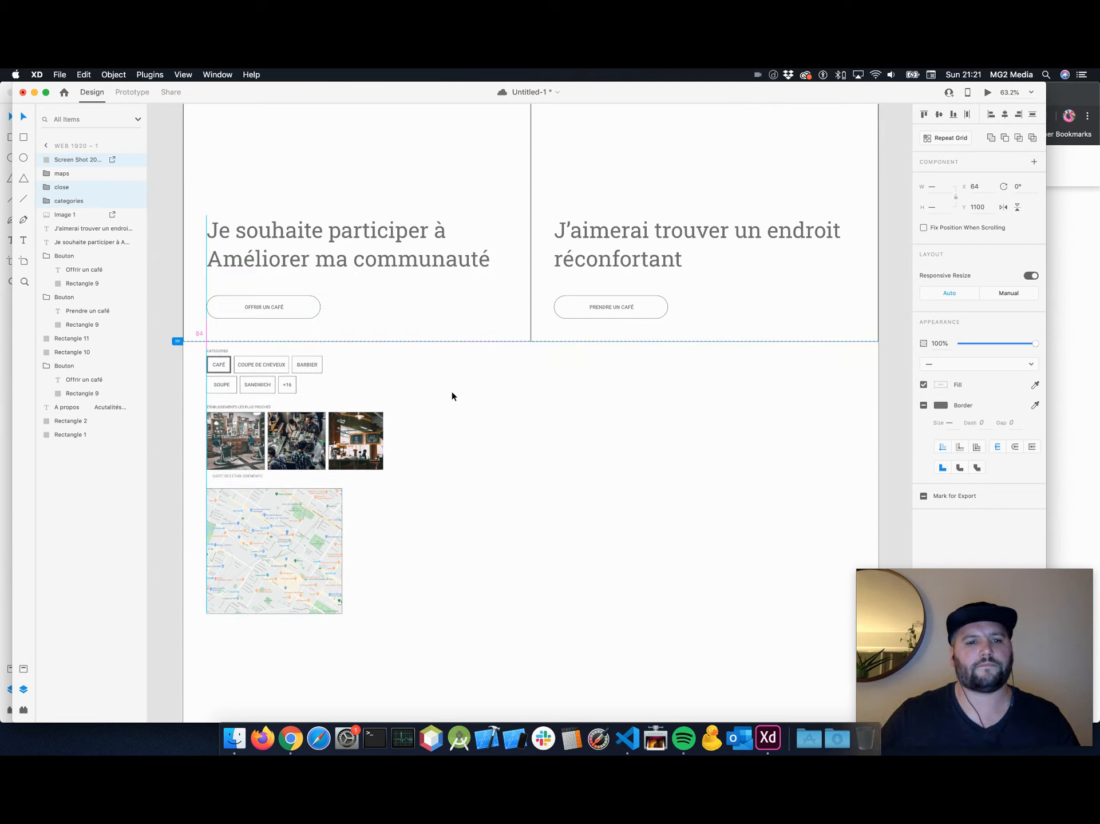
key("shift+Down")
key("shift+Down")
key("shift+Down")
key("shift+Down")
key("shift+Down")
key("shift+Down")
key("shift+Down")
key("shift+Down")
key("shift+Down")
key("shift+Down")
key("shift+Down")
key("shift+Down")
key("shift+Down")
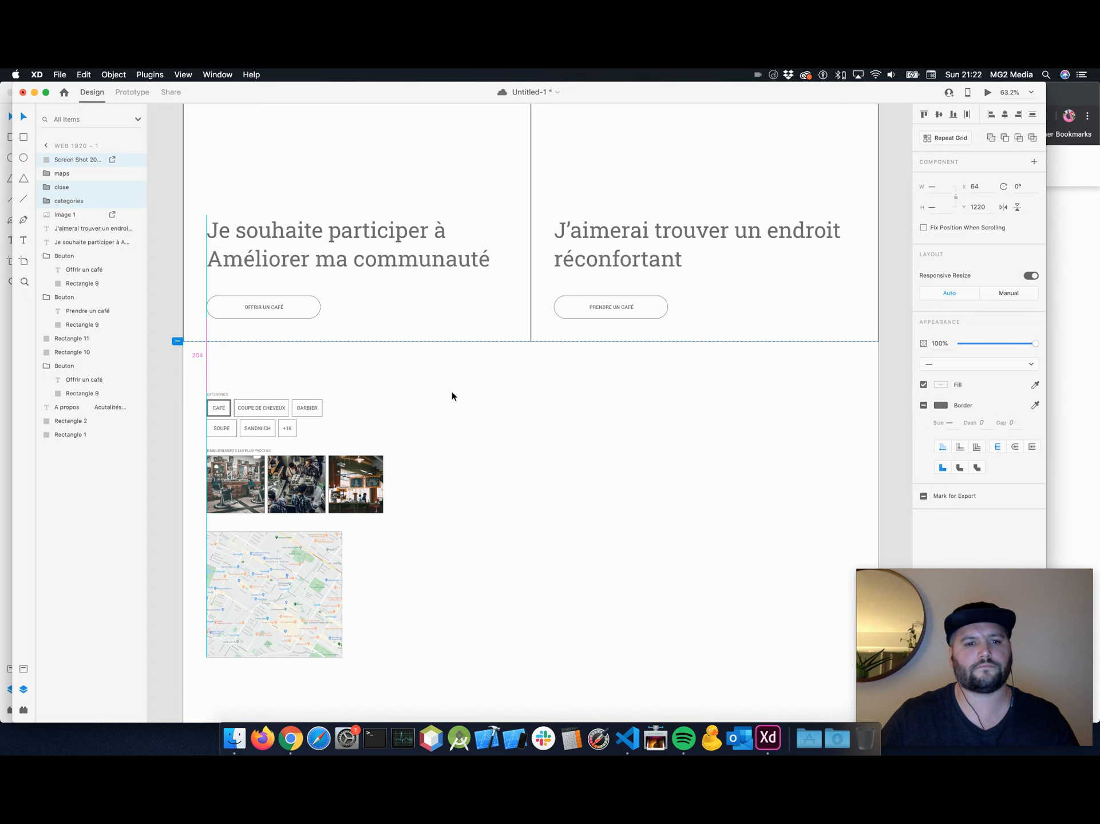
key("shift+Down")
key("shift+Down")
key("shift+Down")
key("shift+Down")
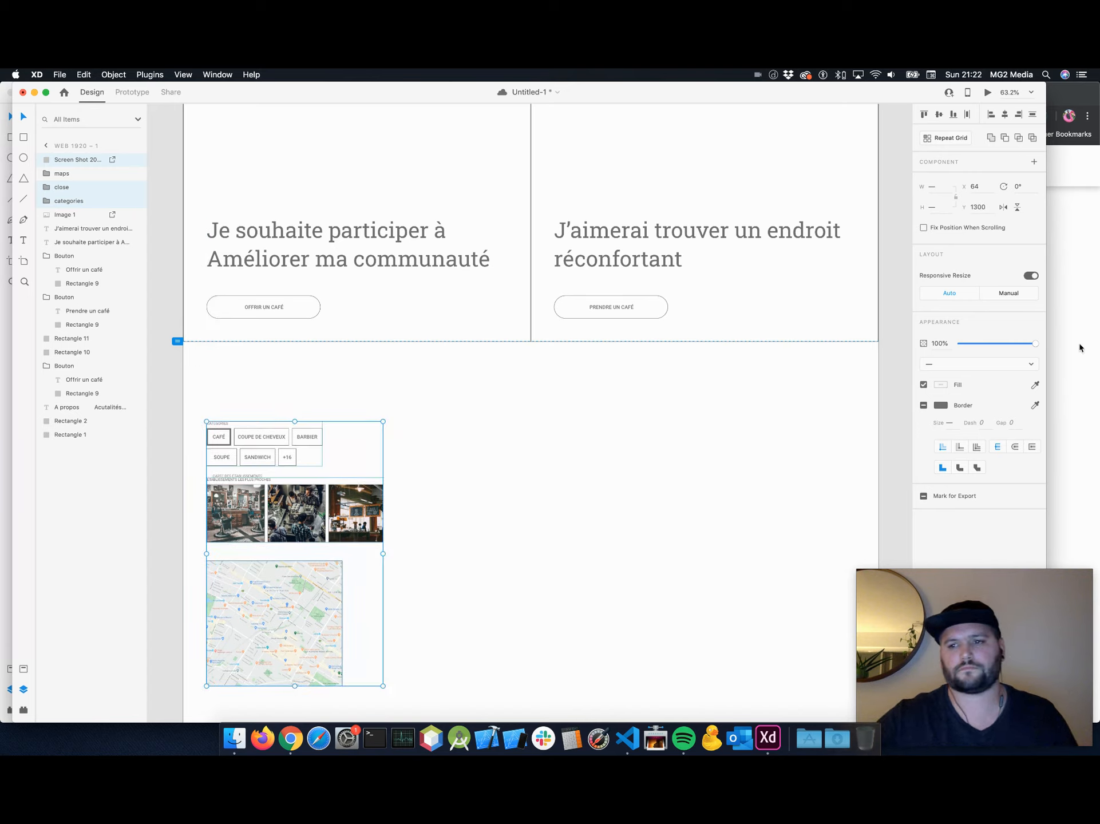
Duplicate the "Je souhaite participer à Améliorer ma communauté" heading directly below the two columns at X 64, Y 1080.
left_click(277, 250)
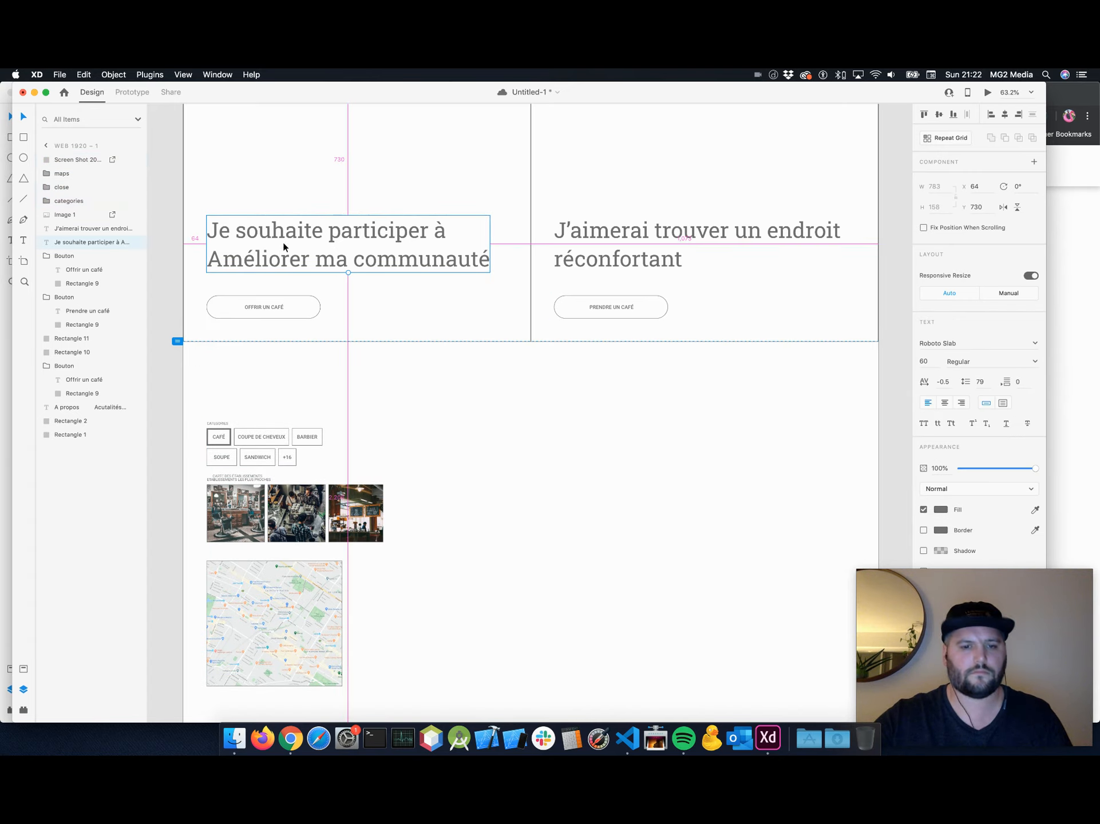
left_click_drag(289, 233, 292, 357)
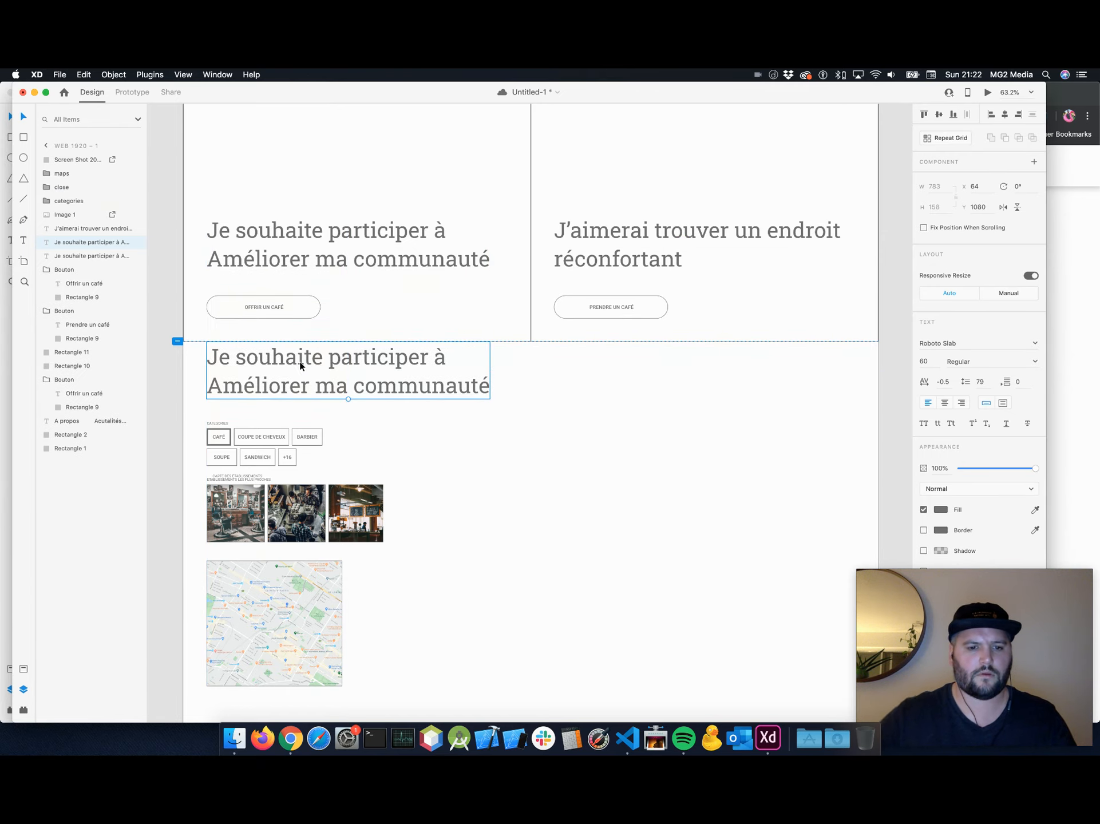
Move the categories, establishments, map title and map image down to Y 1644, leaving space under the duplicated heading.
scroll(522, 506, "down", 8)
left_click(155, 166)
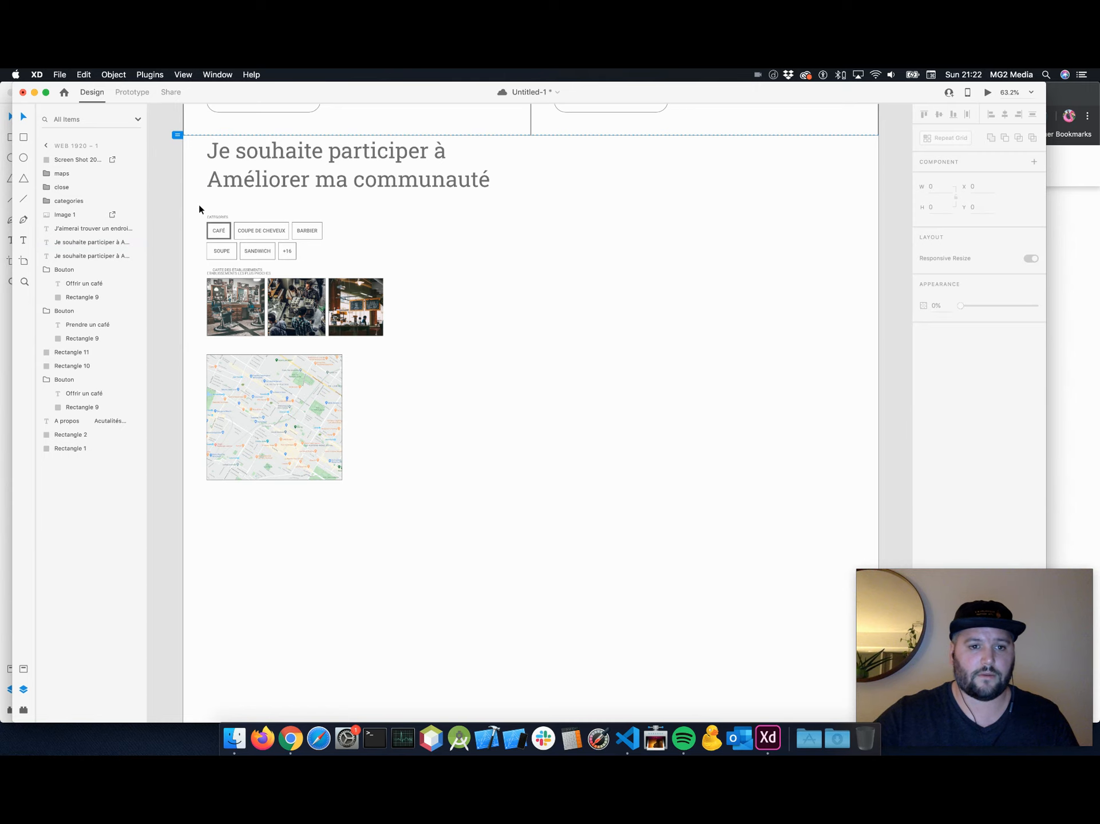
left_click_drag(199, 209, 315, 561)
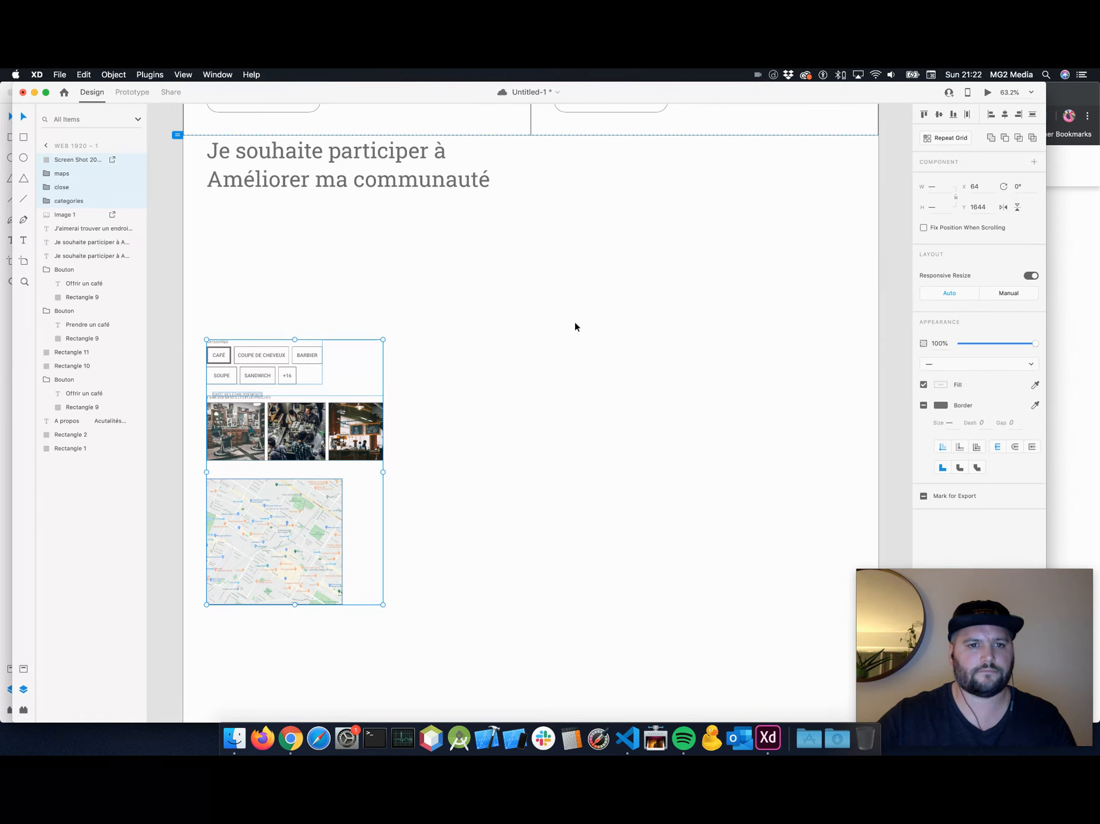
Move the duplicated heading down to Y 1144 and select all of its text for editing.
left_click(575, 327)
scroll(569, 324, "up", 8)
left_click(282, 385)
mouse_move(267, 387)
left_mouse_down()
mouse_move(267, 404)
mouse_move(268, 379)
left_mouse_up()
key("shift+Down")
key("shift+Down")
key("shift+Down")
key("shift+Down")
key("shift+Down")
key("shift+Down")
key("Down")
key("Down")
key("Down")
key("Down")
double_click(314, 378)
key("super+a")
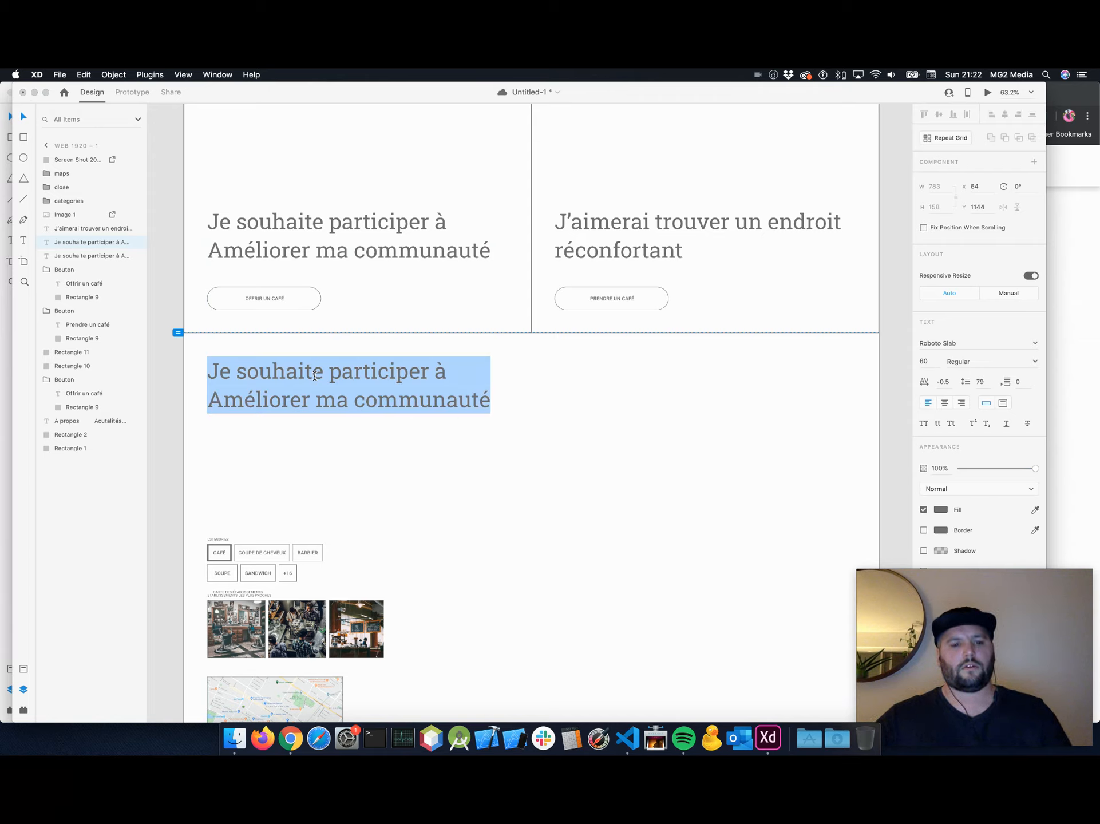
type("Chois")
key("BackSpace")
key("BackSpace")
key("BackSpace")
key("BackSpace")
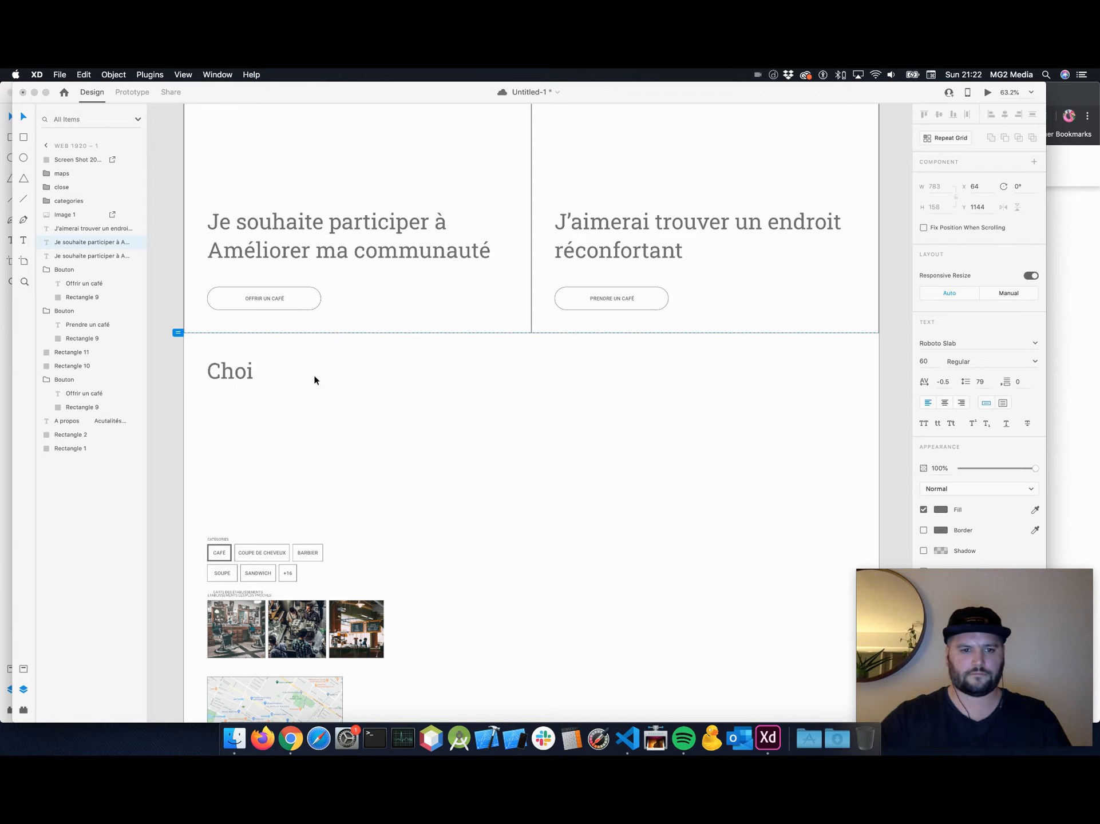
key("BackSpace")
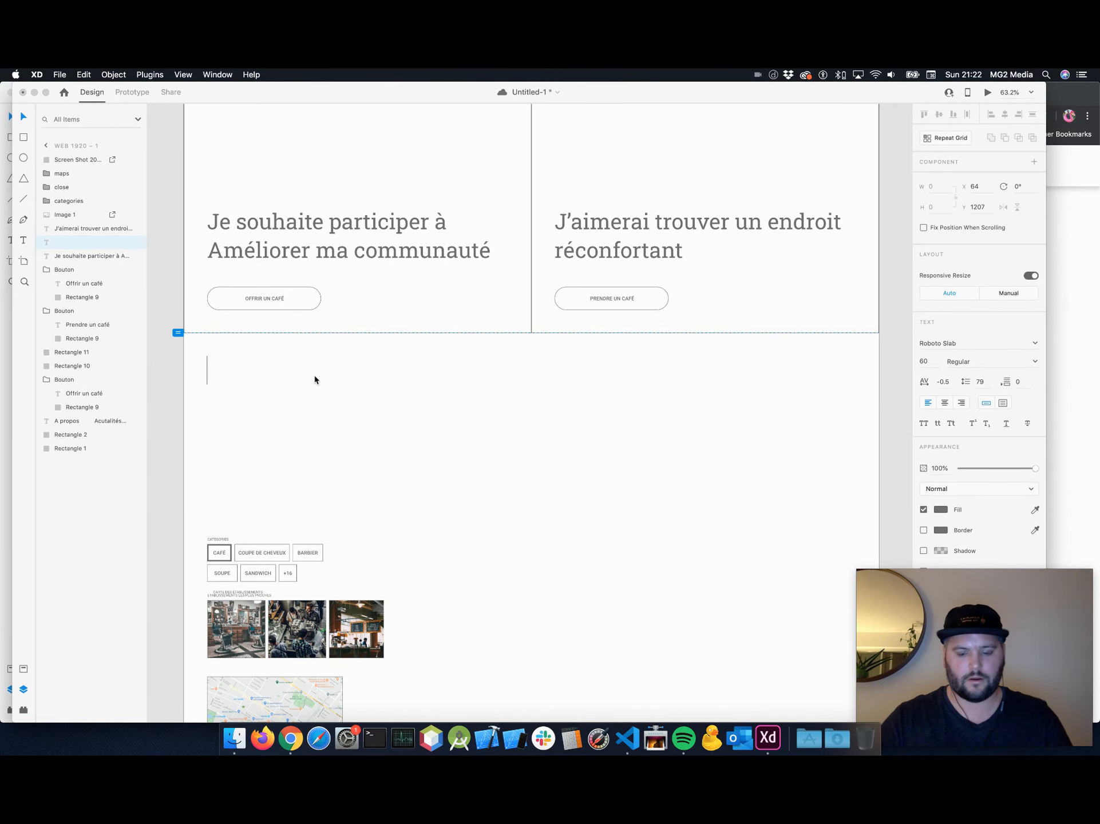
type("No")
key("BackSpace")
key("BackSpace")
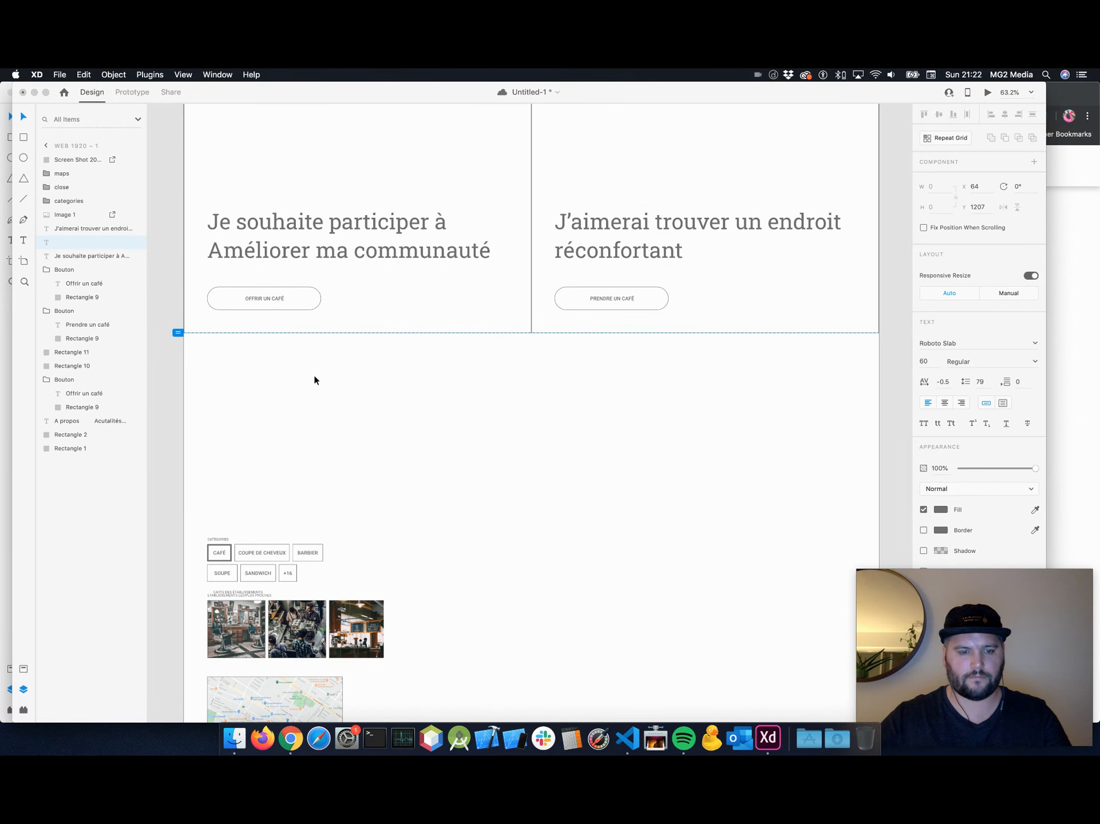
Enter "Les categories" as the duplicated heading's text and save the document.
type("L")
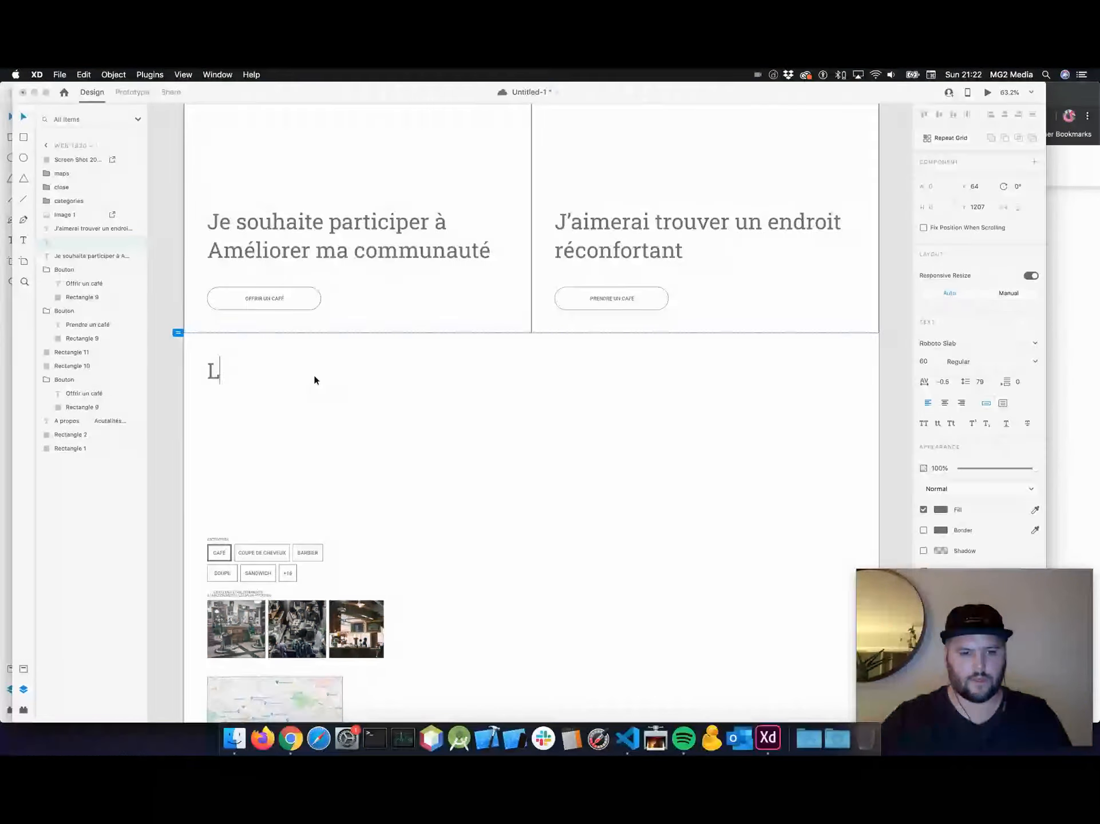
type("es categories d")
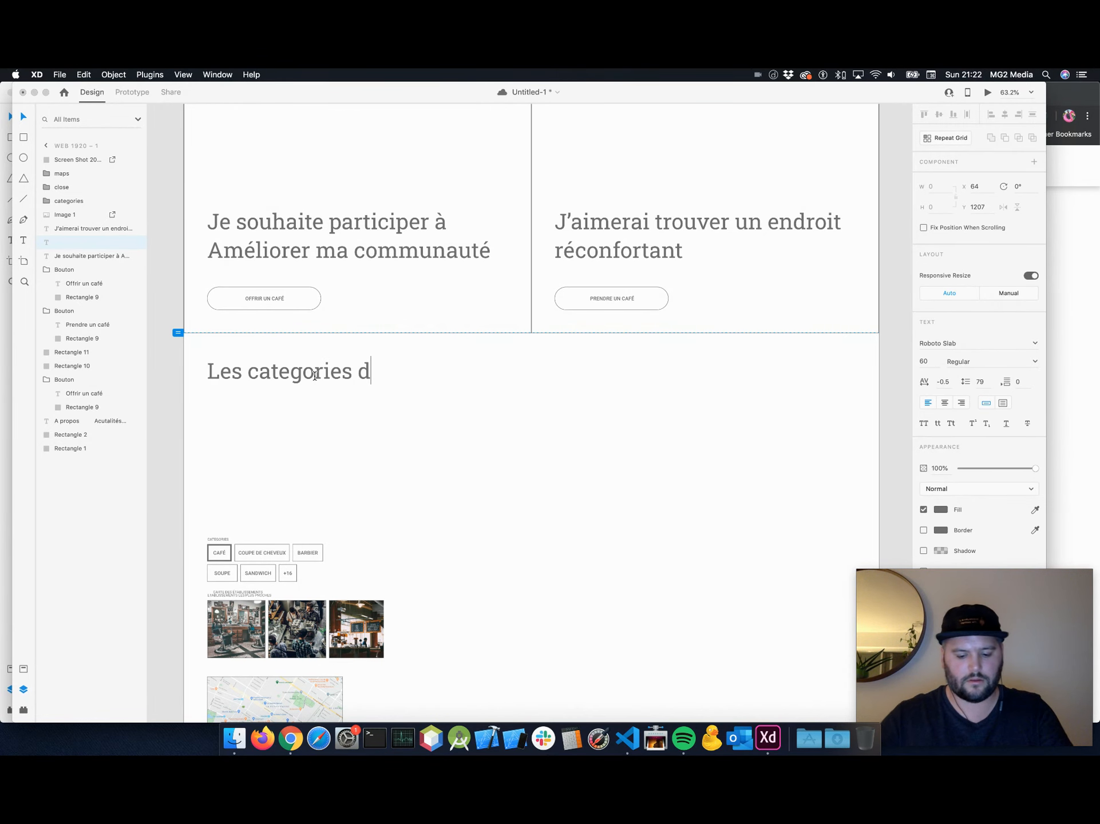
type("'")
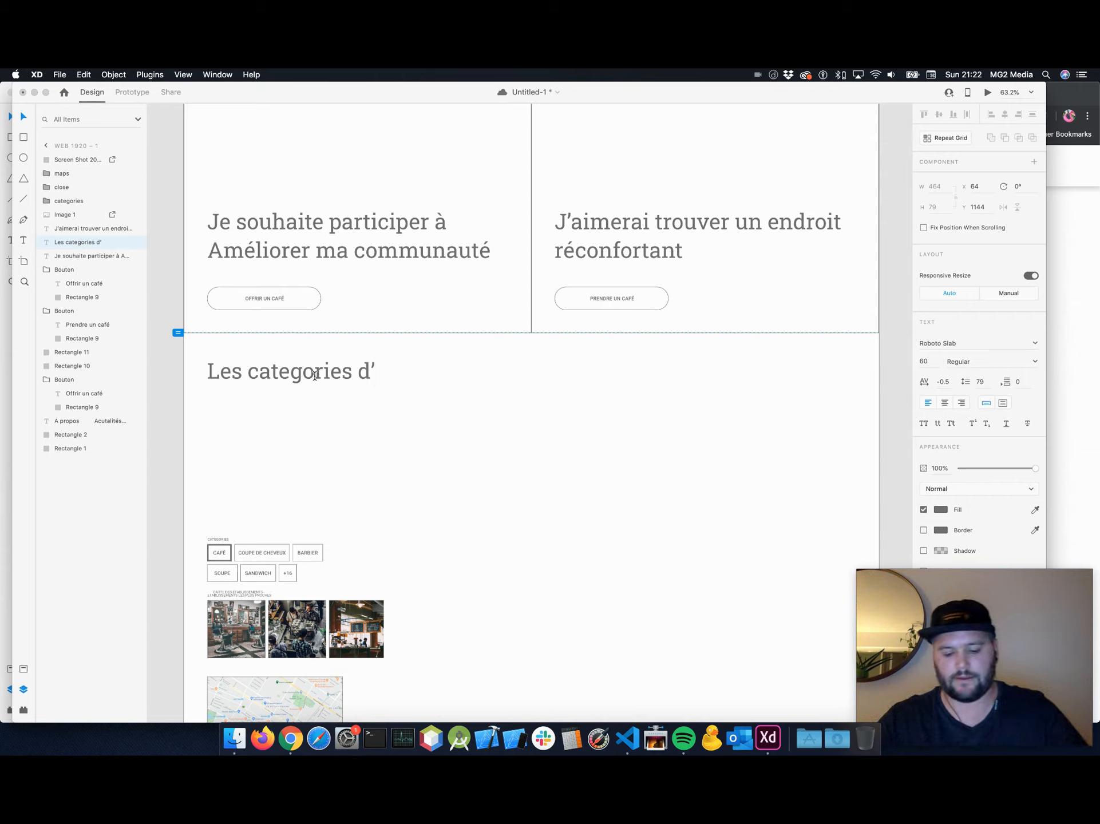
key("super+s")
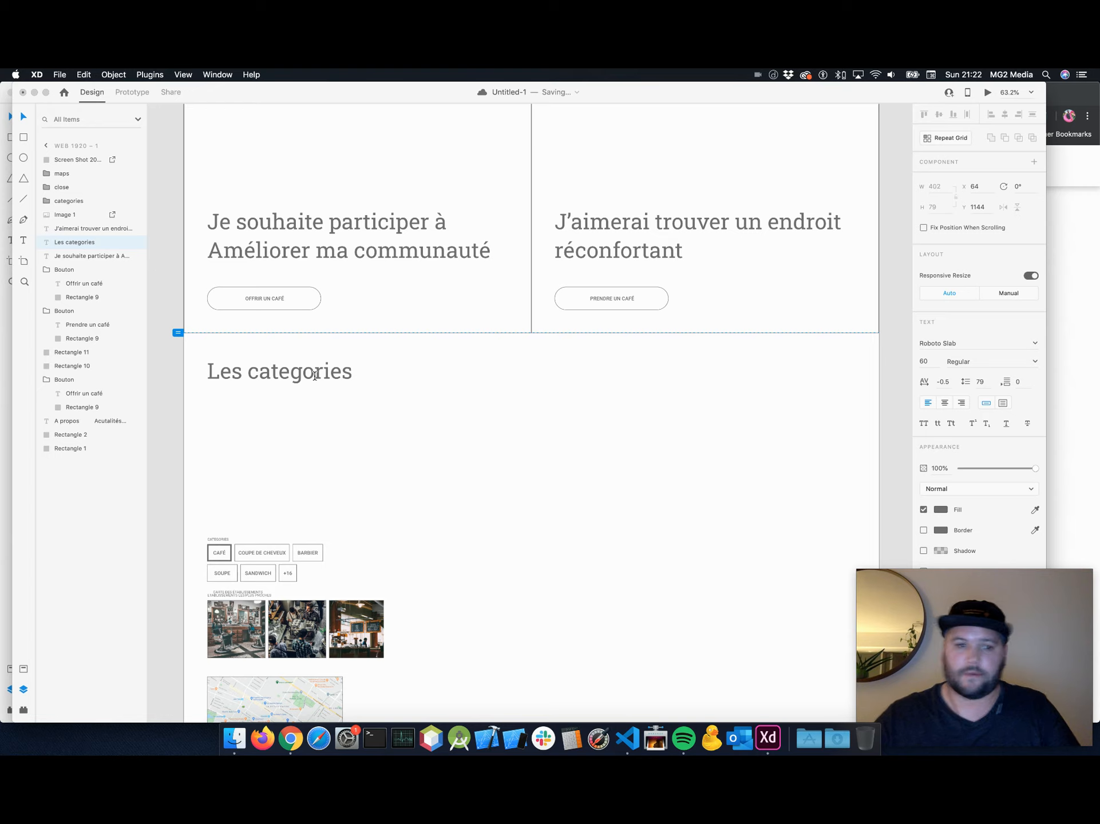
Delete the small categories label above the buttons inside the categories group.
left_click(223, 540)
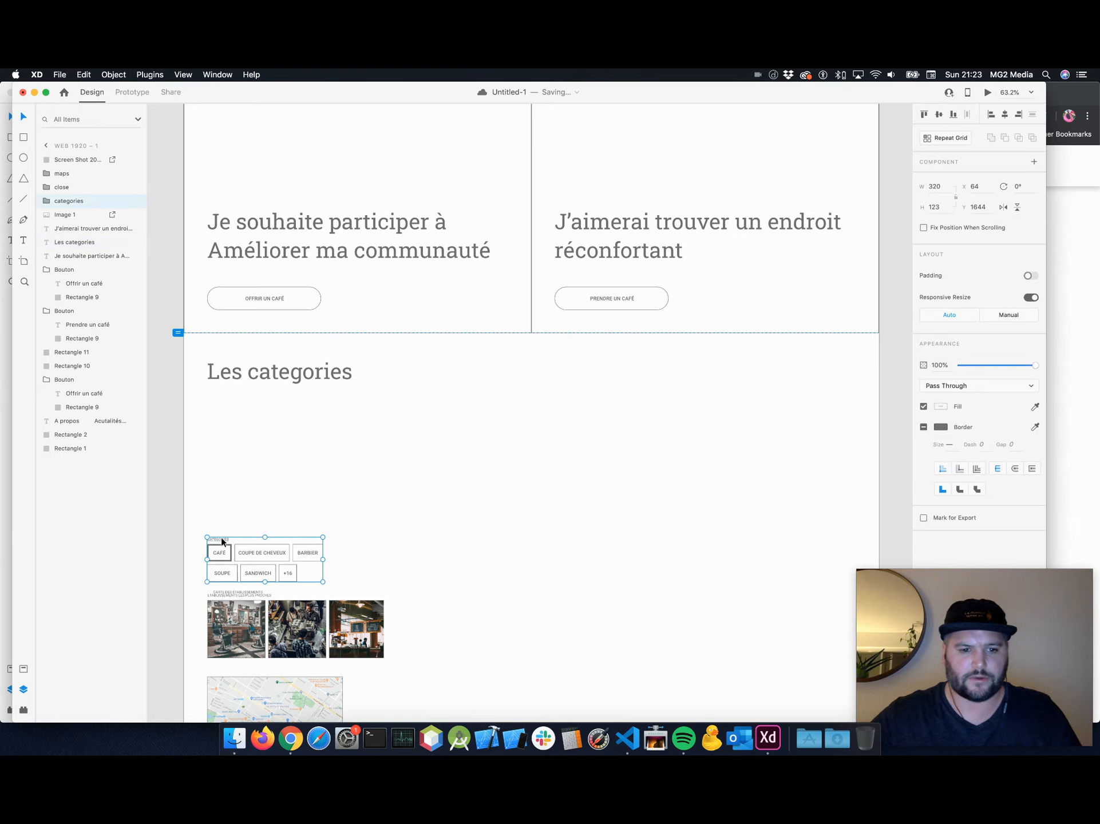
double_click(221, 540)
key("Delete")
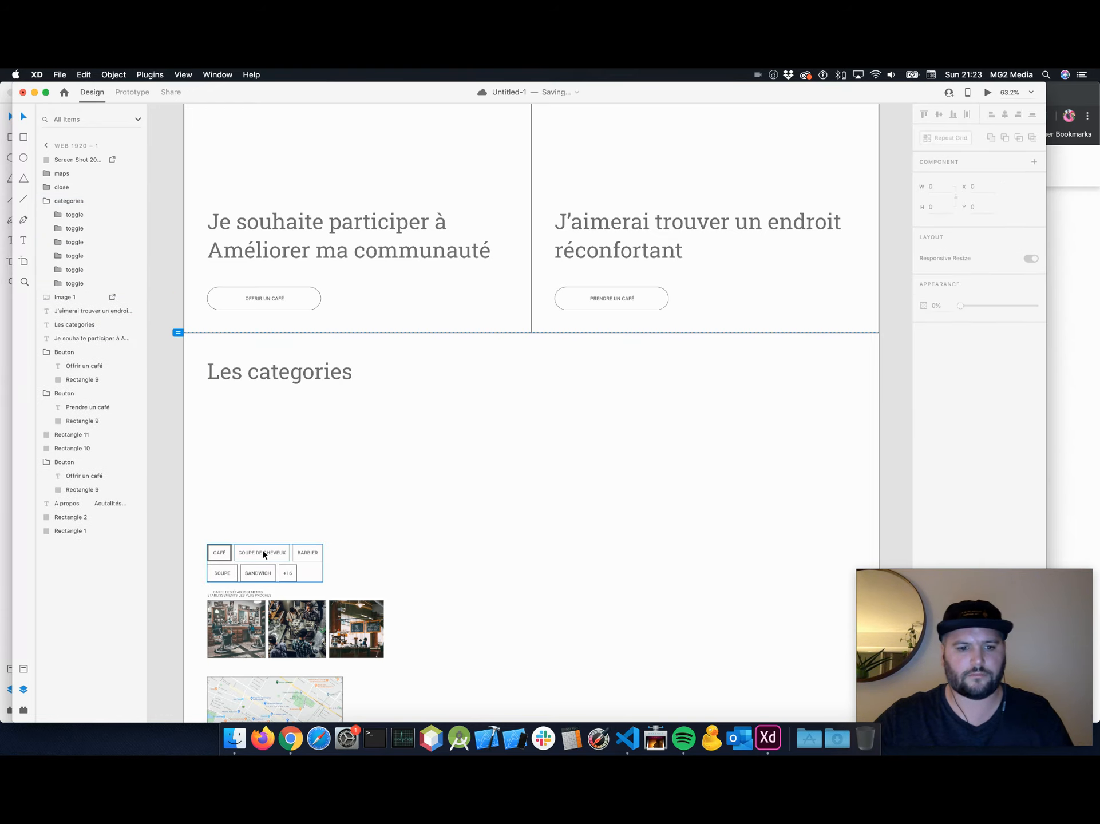
Move the group of category buttons up beneath the "Les categories" heading, at X 64, Y 1255.
left_click_drag(263, 553, 283, 403)
left_click(403, 429)
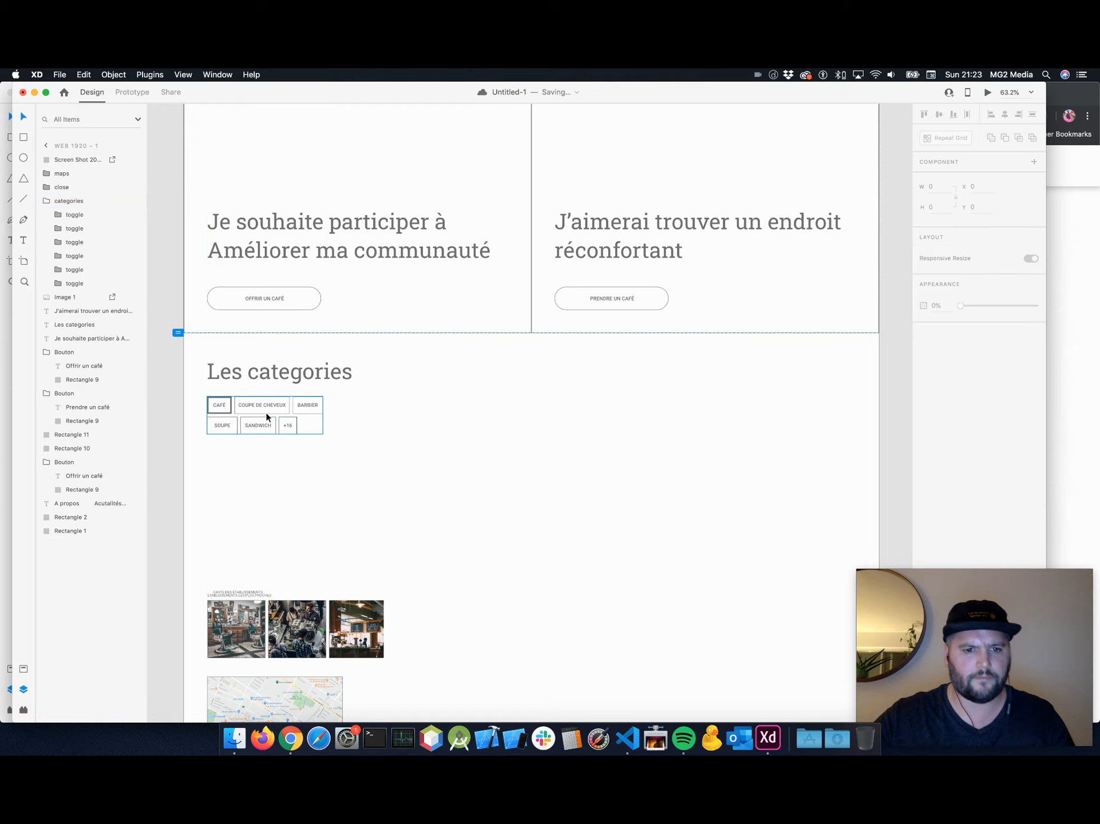
left_click(319, 416)
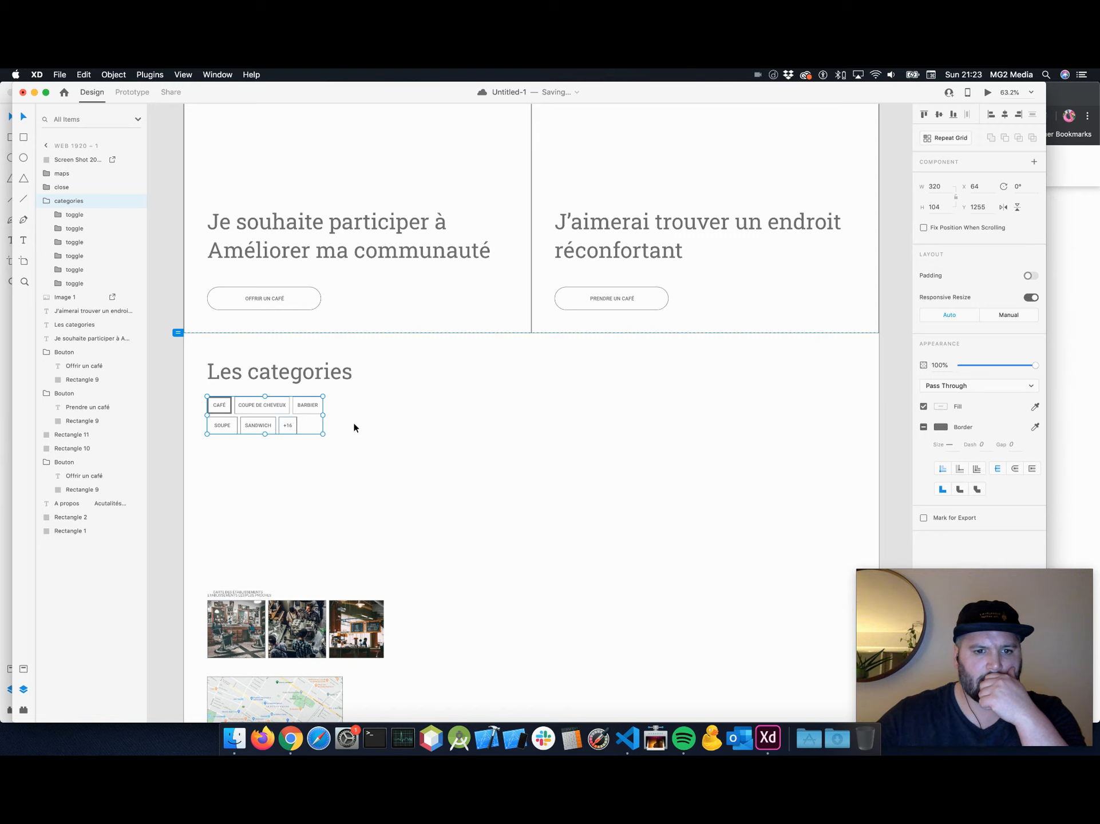
Delete the +16, Sandwich and Soupe buttons from the categories group.
double_click(288, 428)
key("Delete")
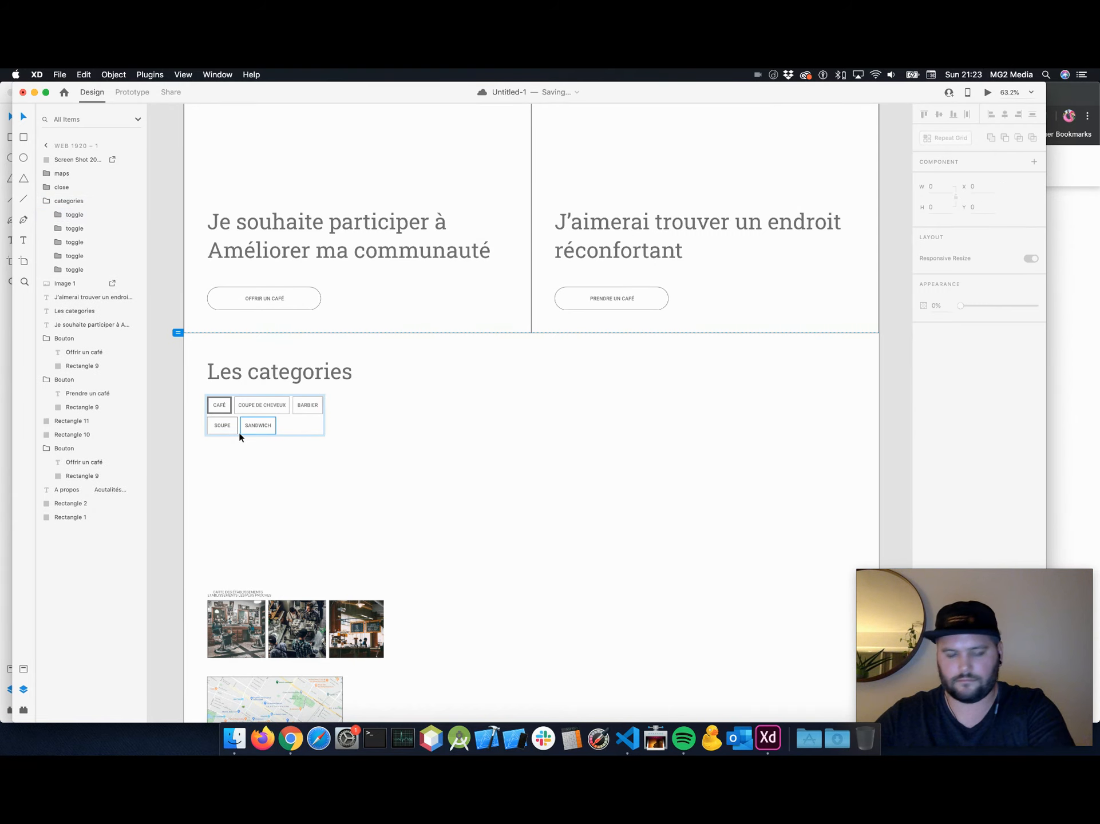
left_click(252, 425)
key("Delete")
left_click(227, 426)
key("Delete")
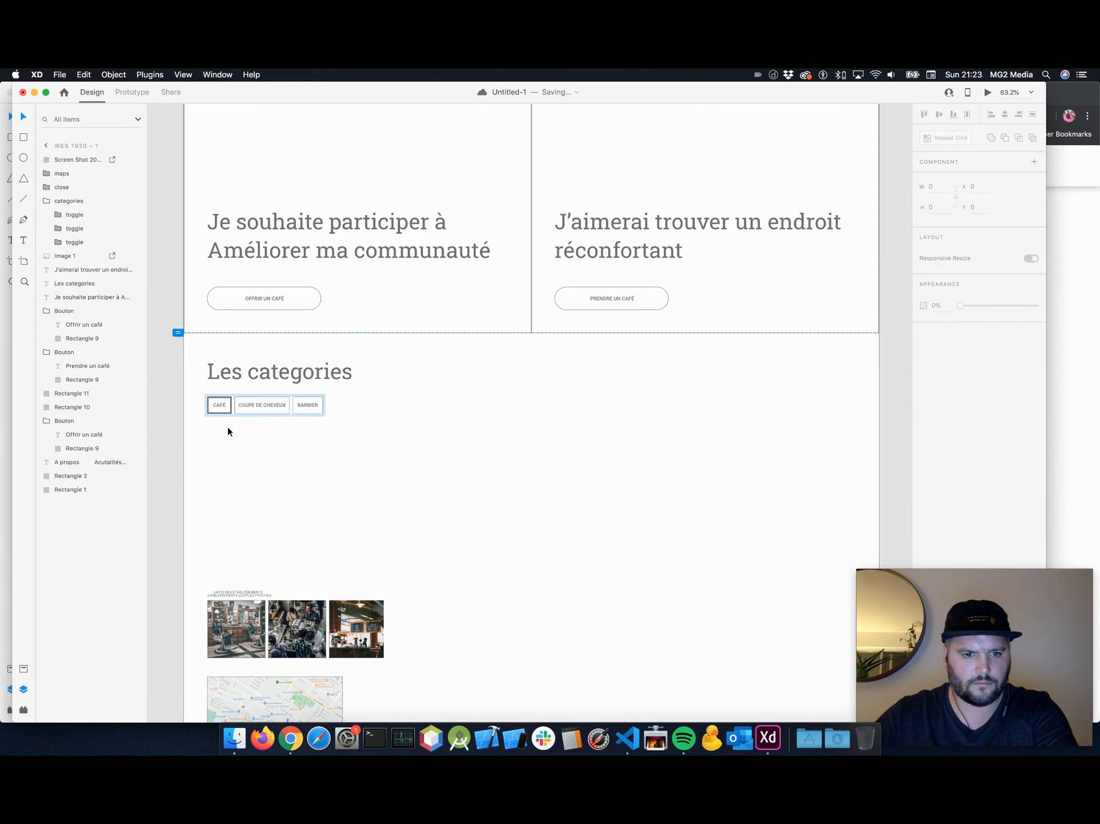
Repeat the Coupe de cheveux and Barbier buttons horizontally as a repeat grid about 1326 px wide.
left_click(303, 404)
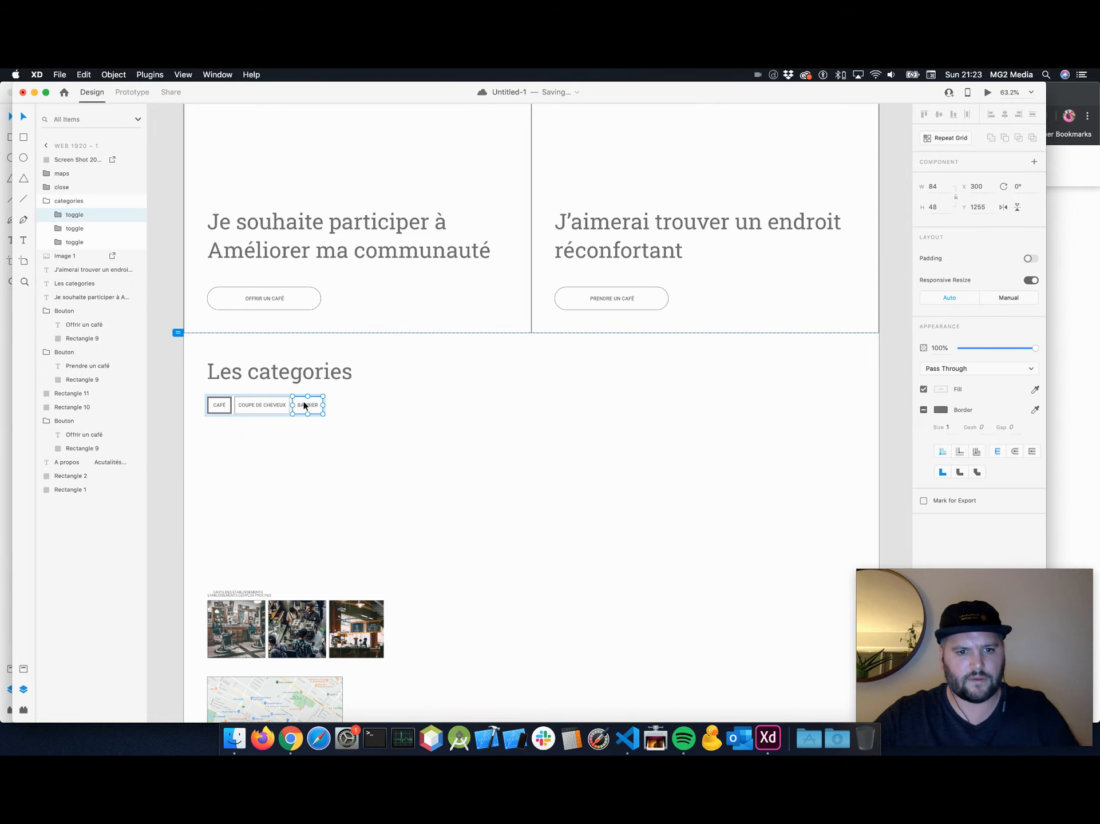
left_click(268, 408, "shift")
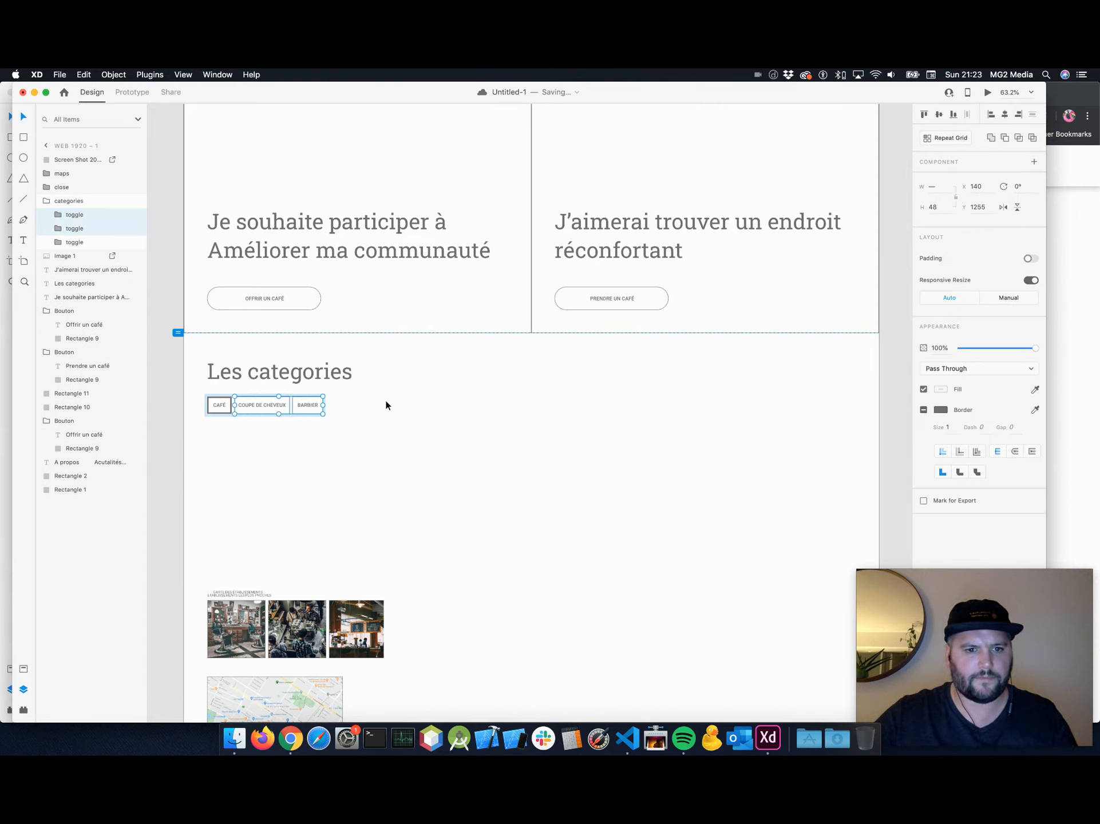
left_click(955, 135)
left_click_drag(323, 405, 714, 397)
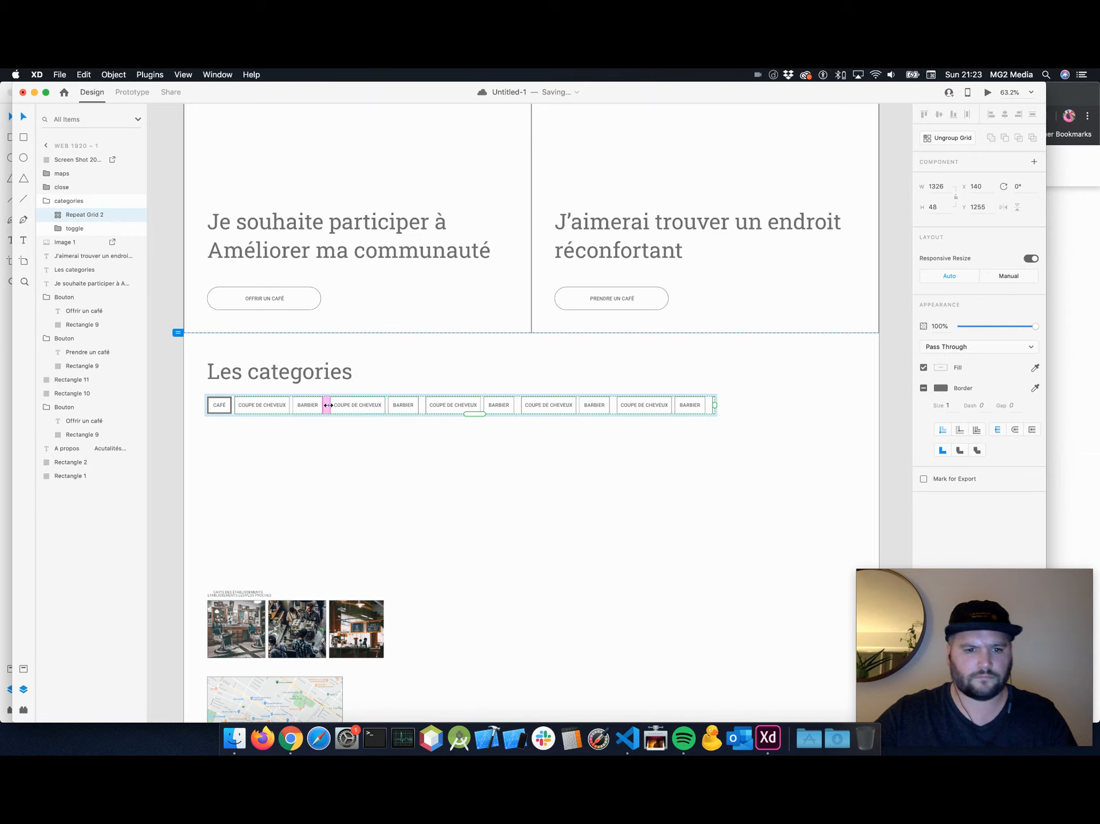
Tighten the gap between the repeated button pairs to 8 px and trim off the partial copy at the row's end.
left_click_drag(327, 405, 323, 406)
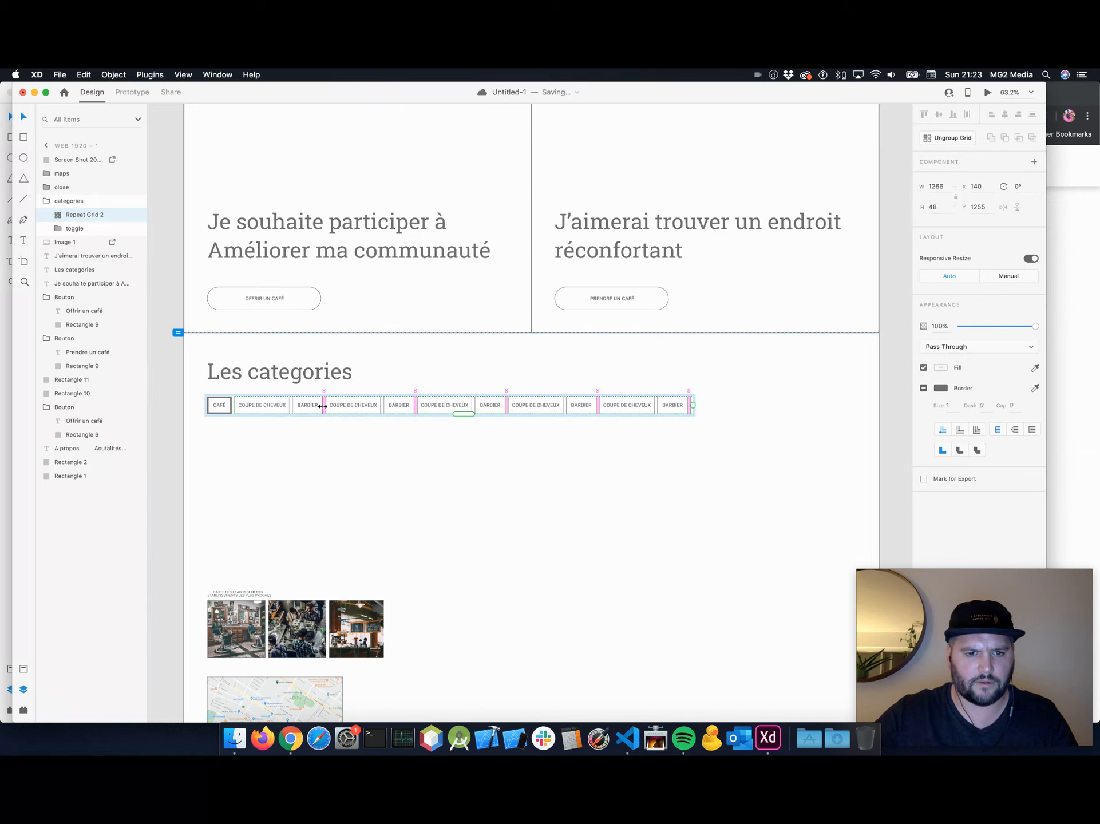
left_click(350, 435)
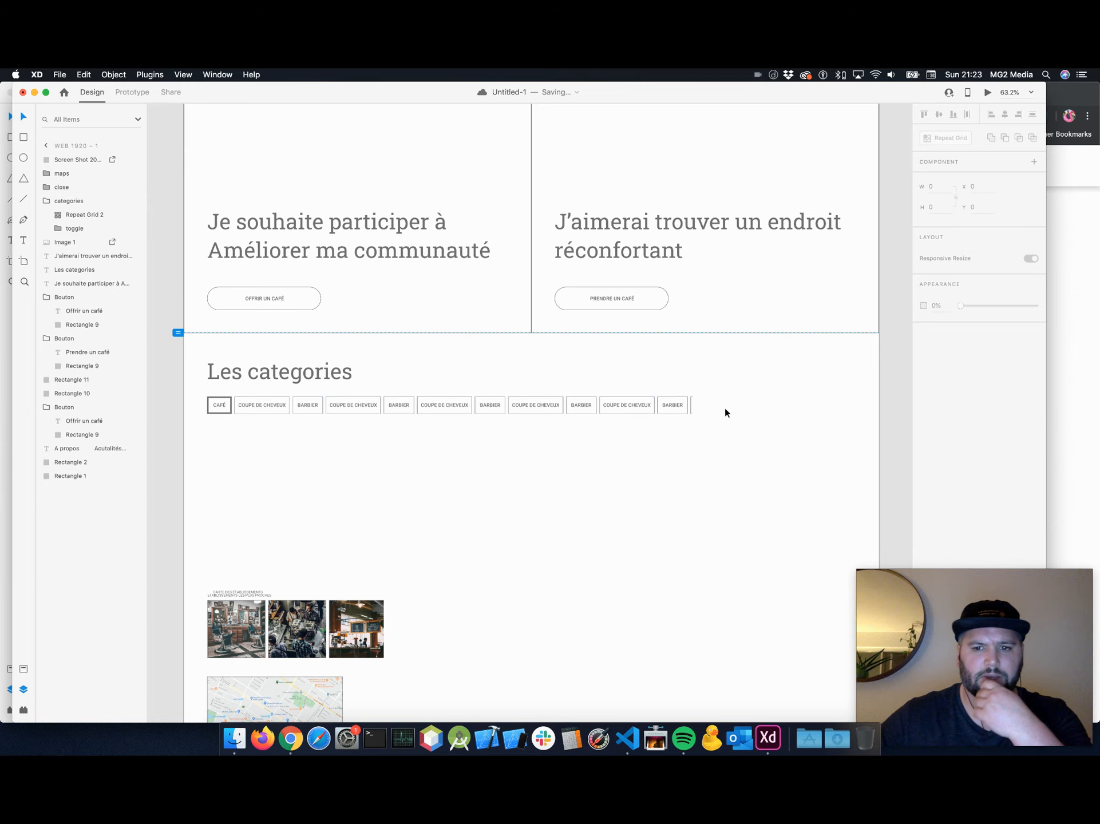
left_click(690, 407)
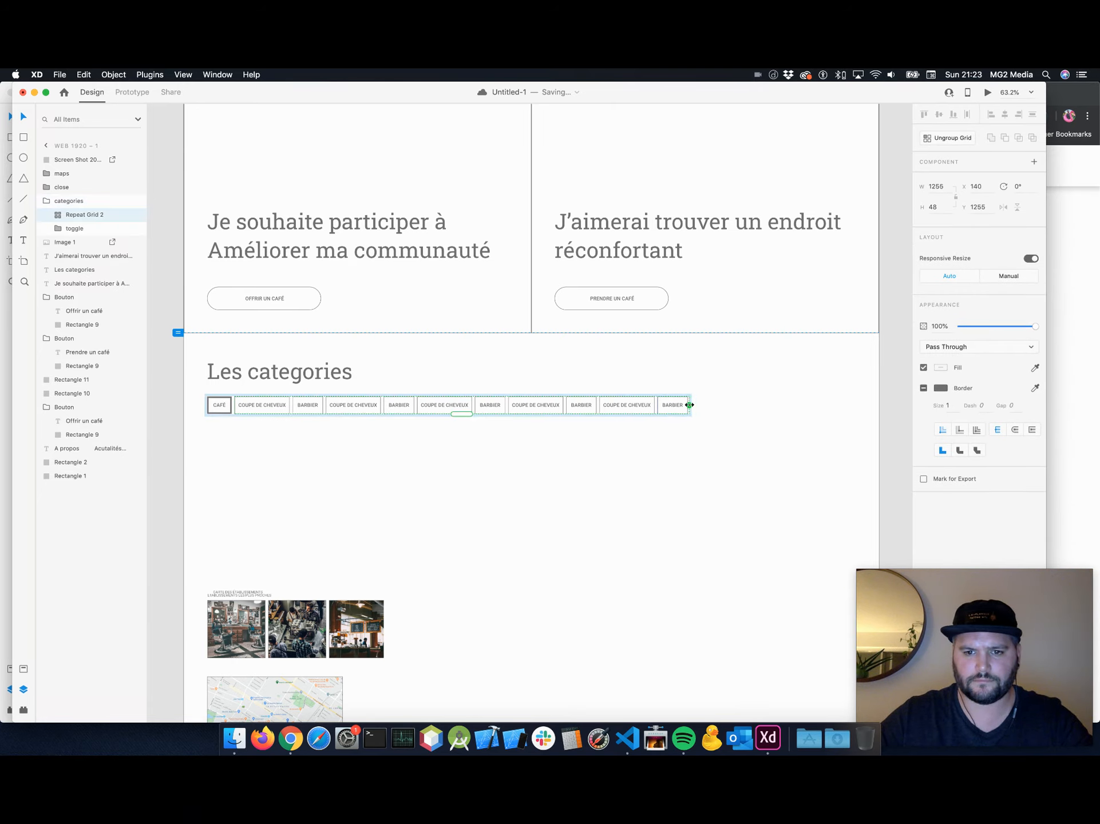
left_click(474, 442)
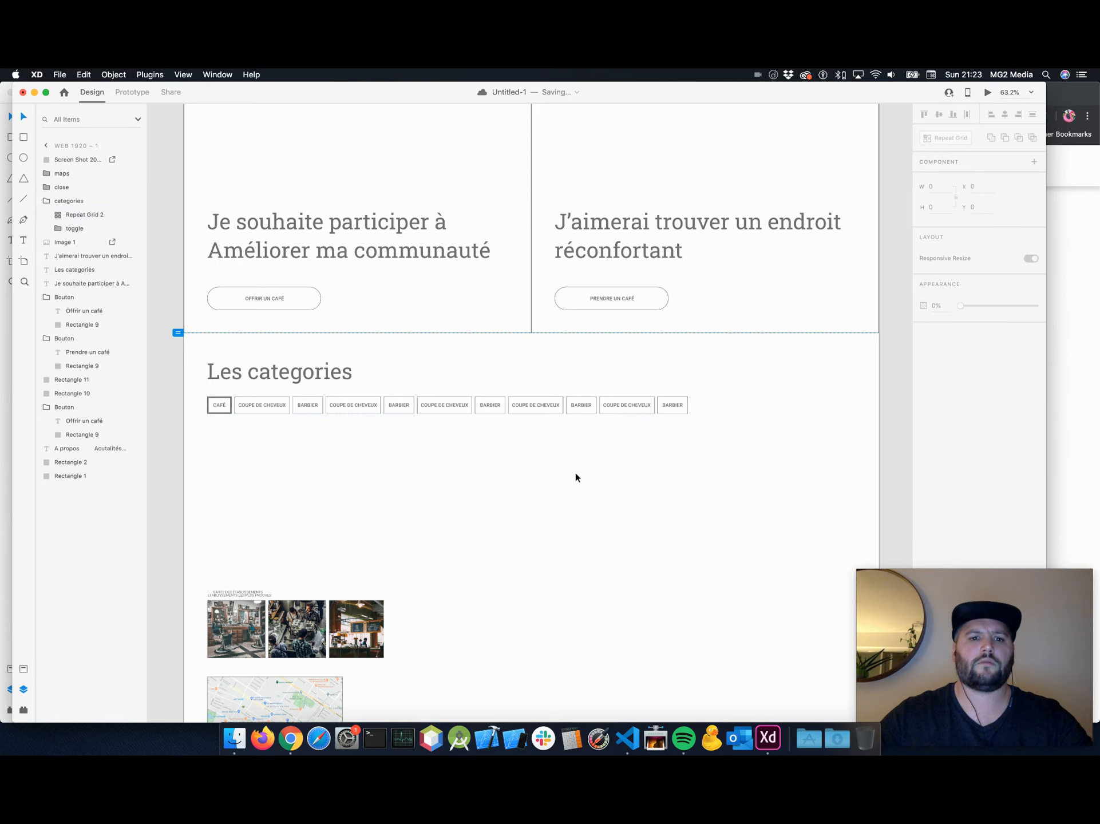
Delete the small map label overlapping the caption above the establishment photos.
scroll(563, 468, "down", 5)
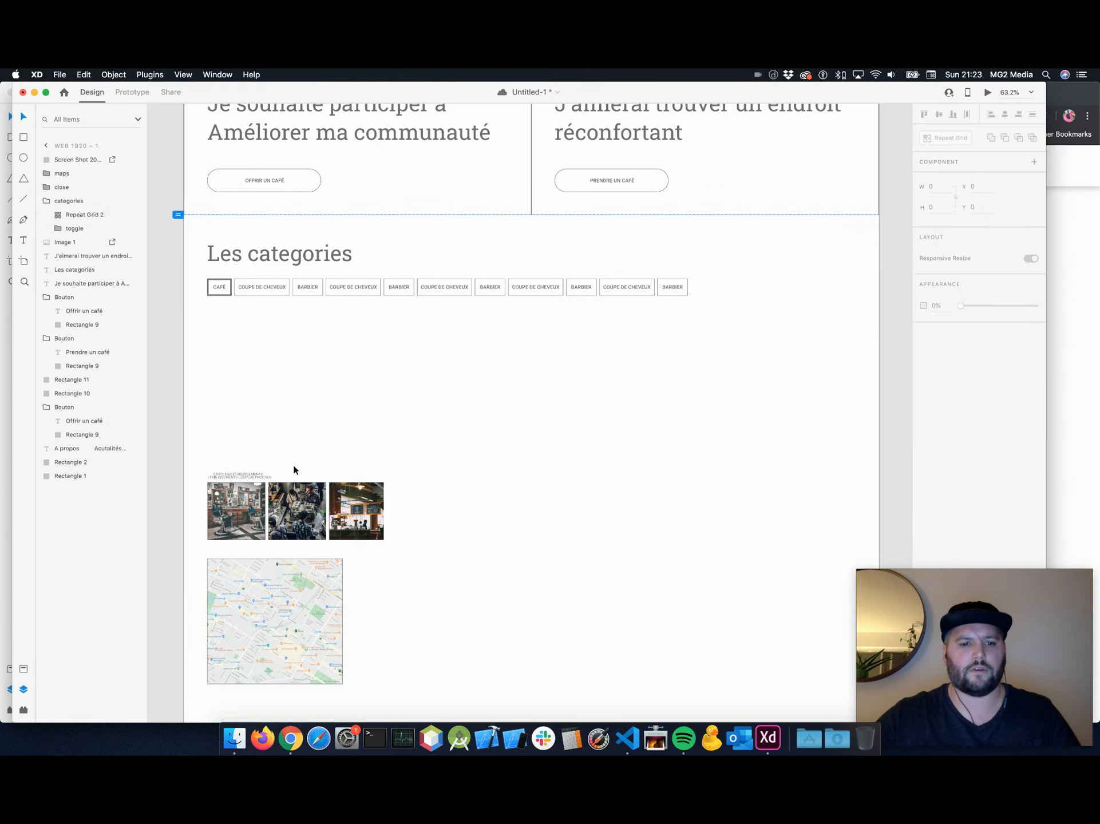
left_click(246, 474)
key("Delete")
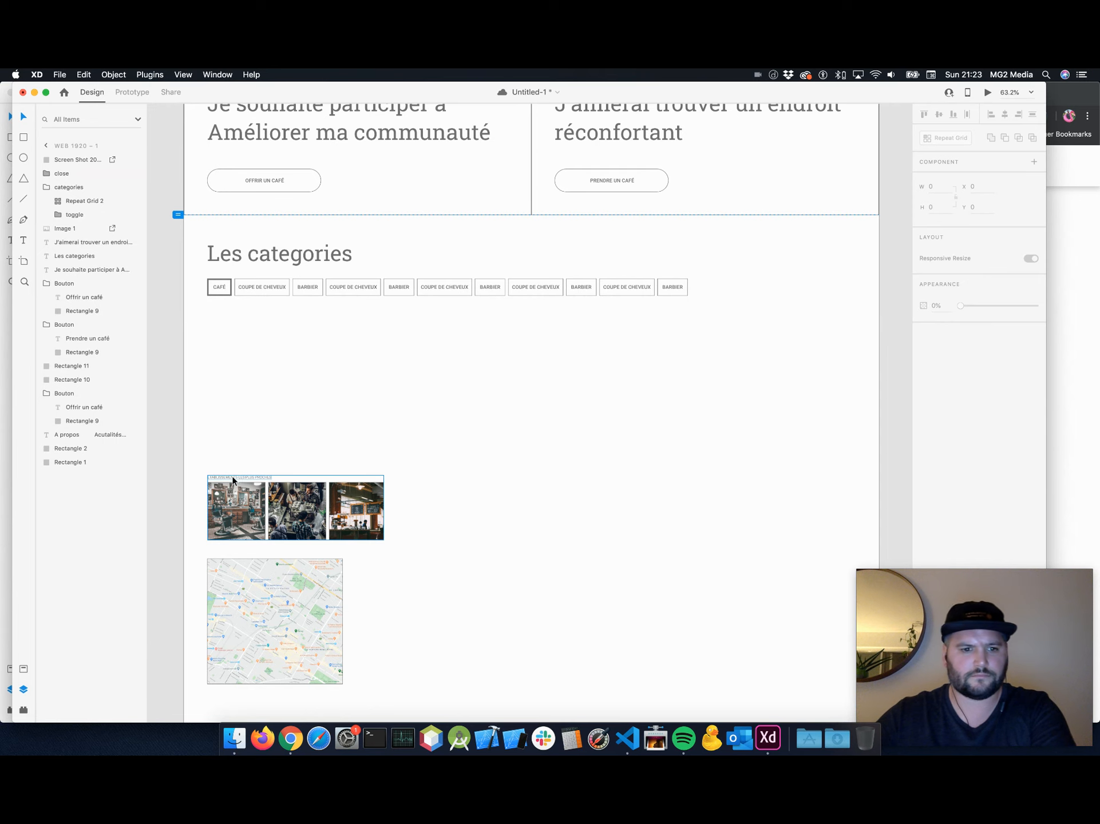
Replace the "Les categories" heading text with "Séléctionnez".
double_click(298, 252)
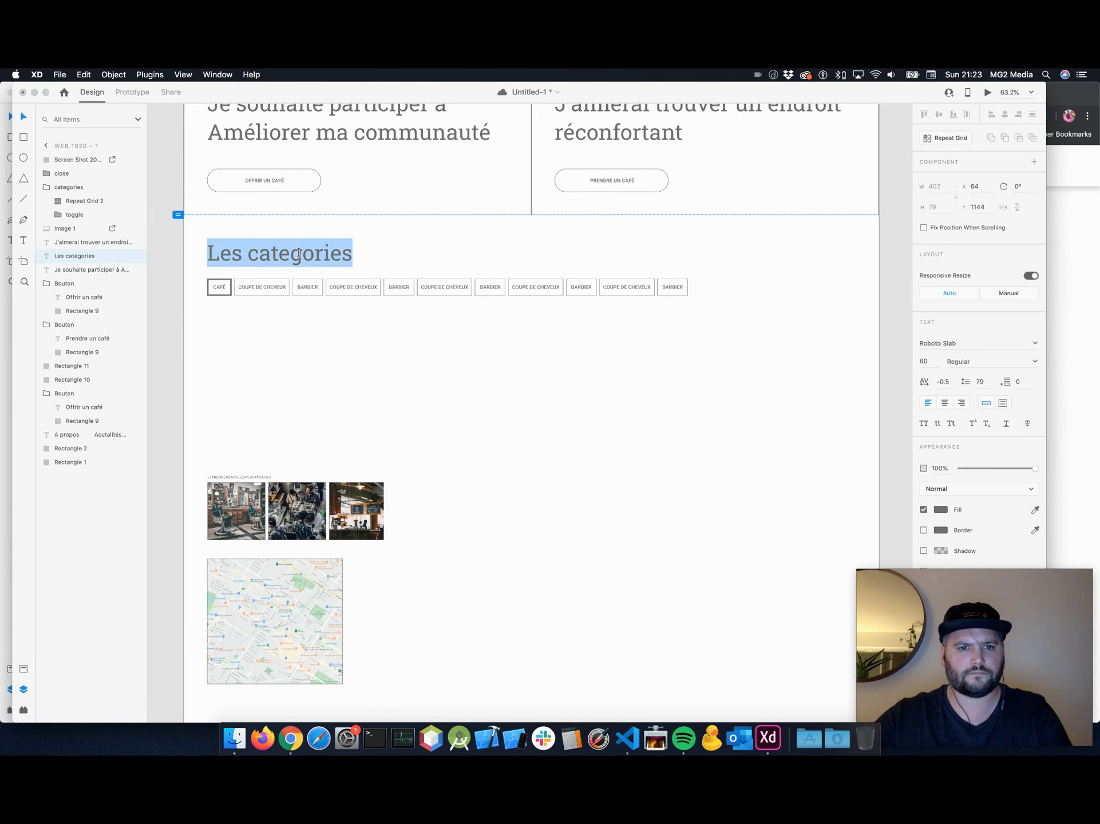
type("S")
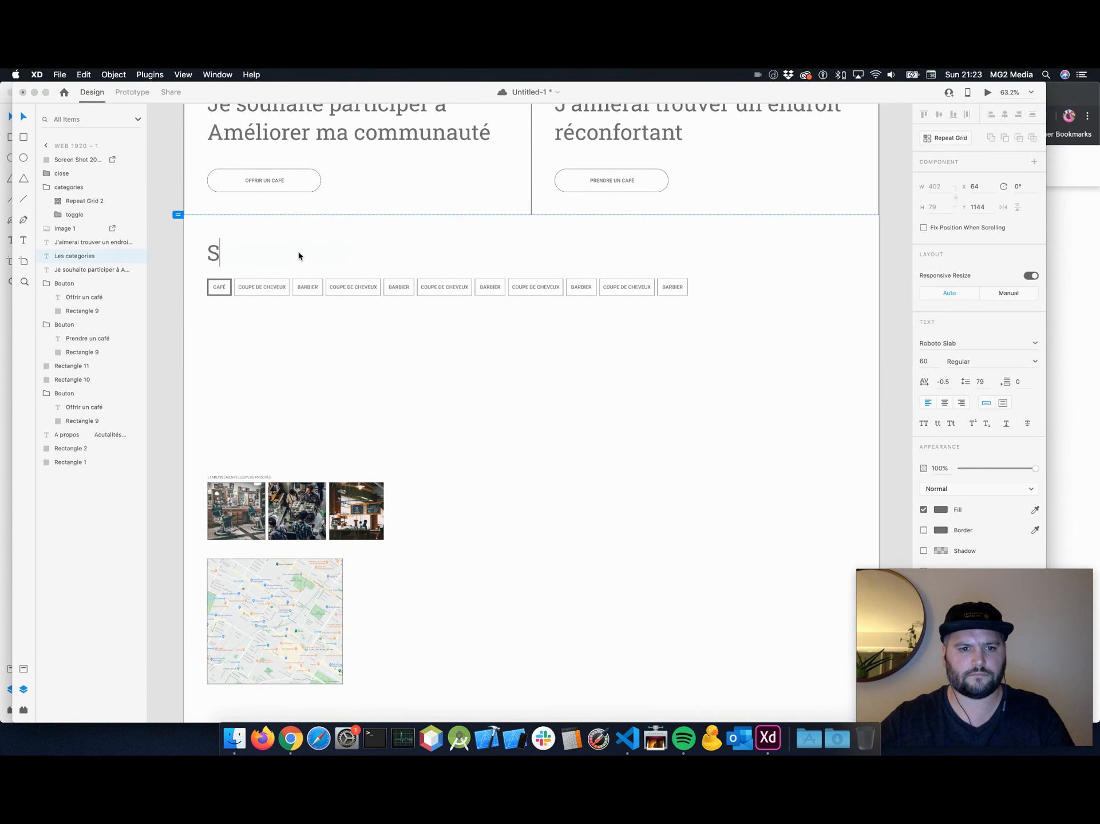
type("eéle")
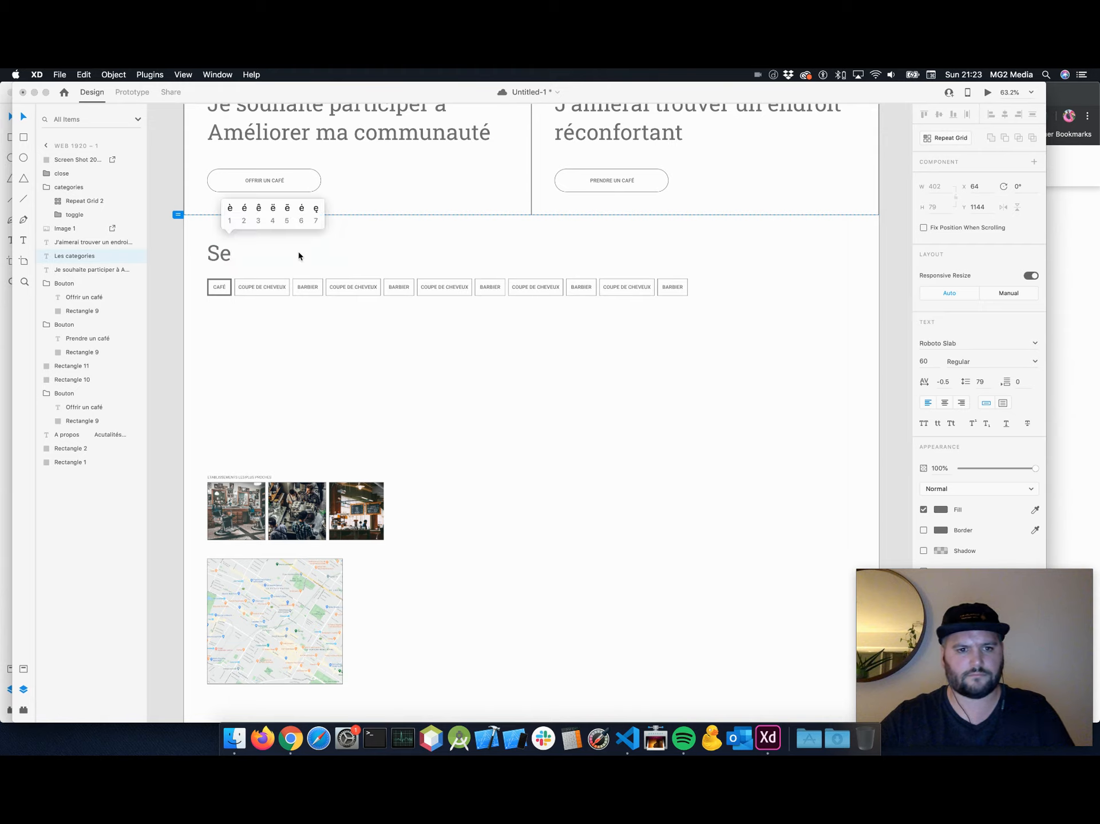
key("BackSpace")
type("éctionne")
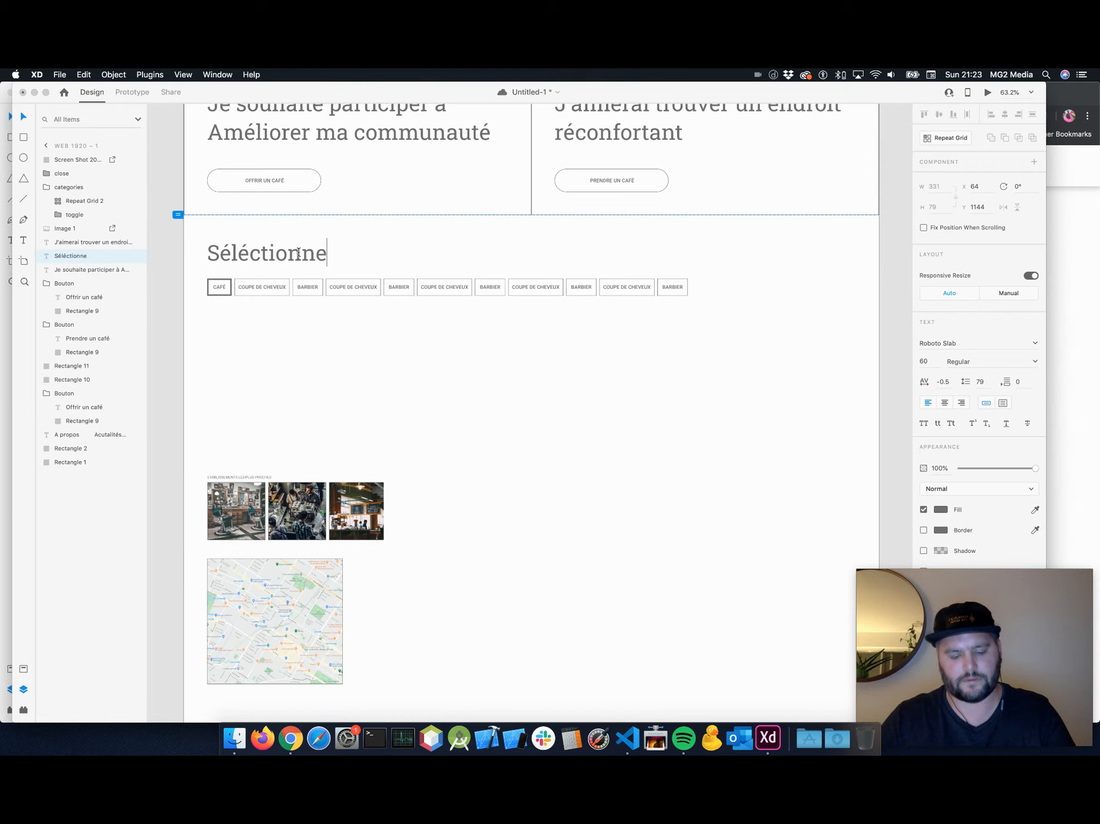
type("z")
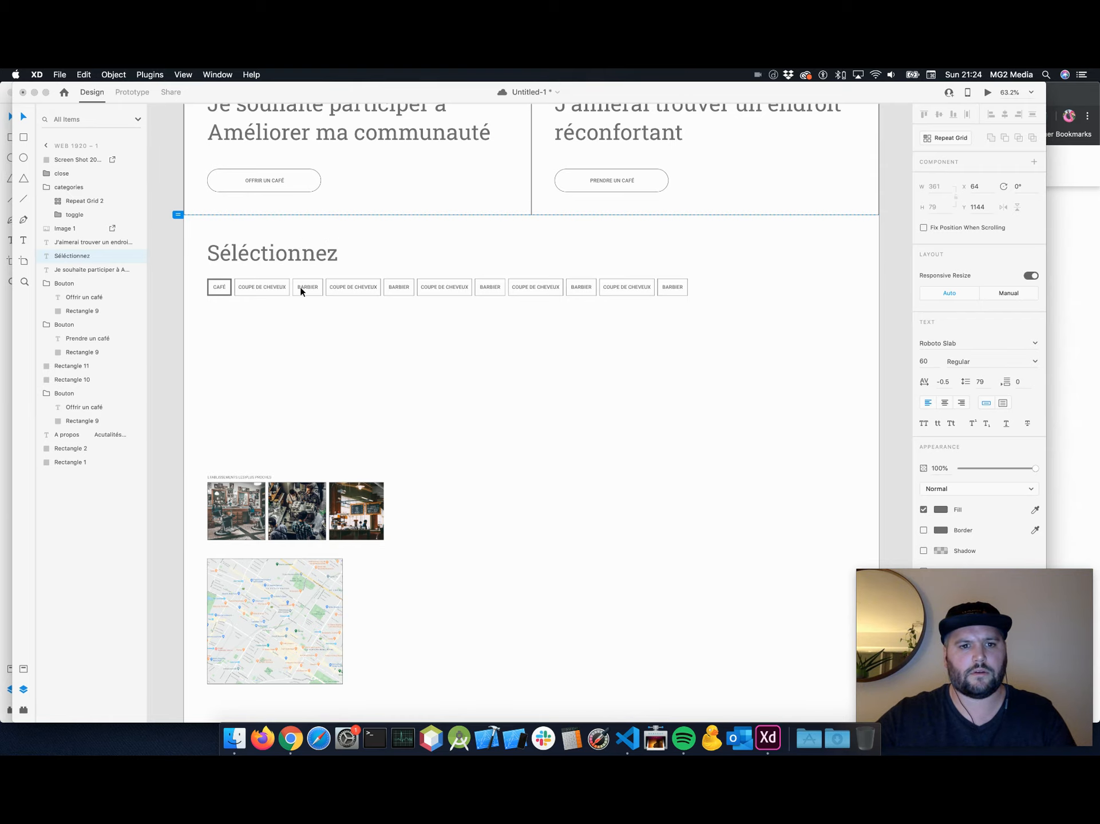
key("Escape")
Review the page's upper section and the mobile app mockup for reference, and return to the Untitled-1 document.
scroll(345, 348, "up", 5)
scroll(322, 359, "up", 3)
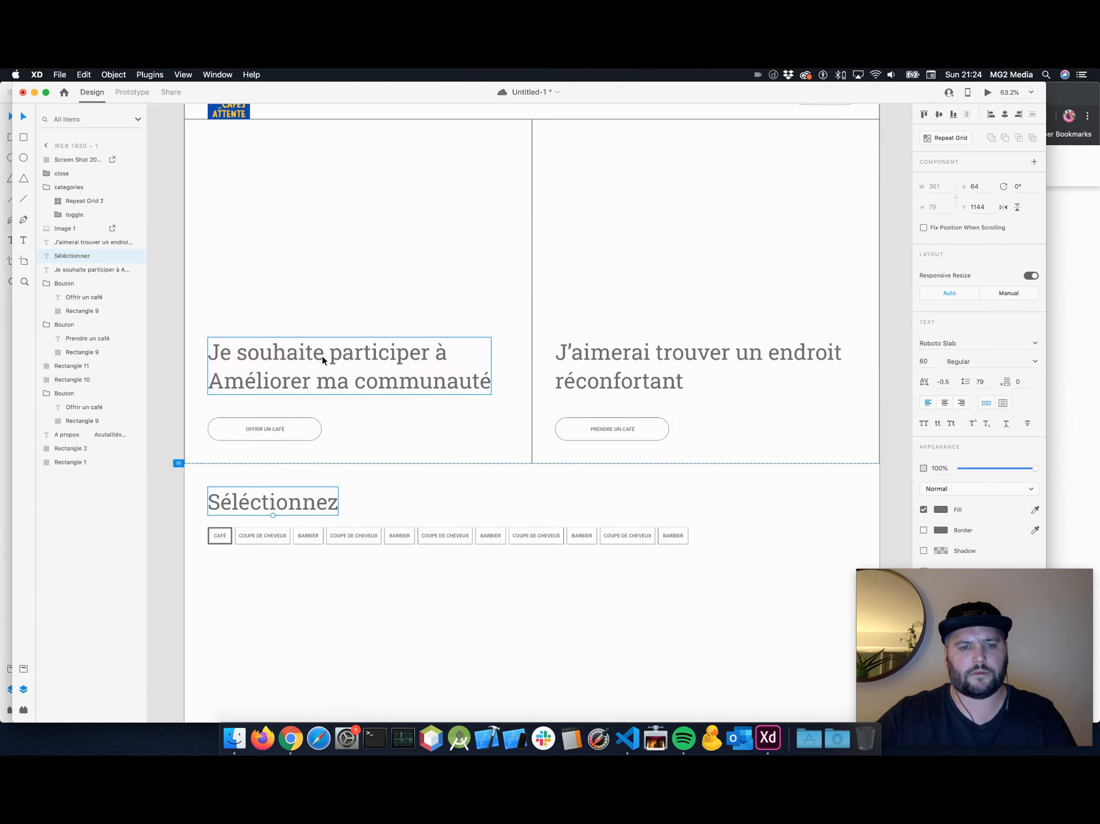
scroll(320, 358, "up", 3)
scroll(321, 360, "right", 1)
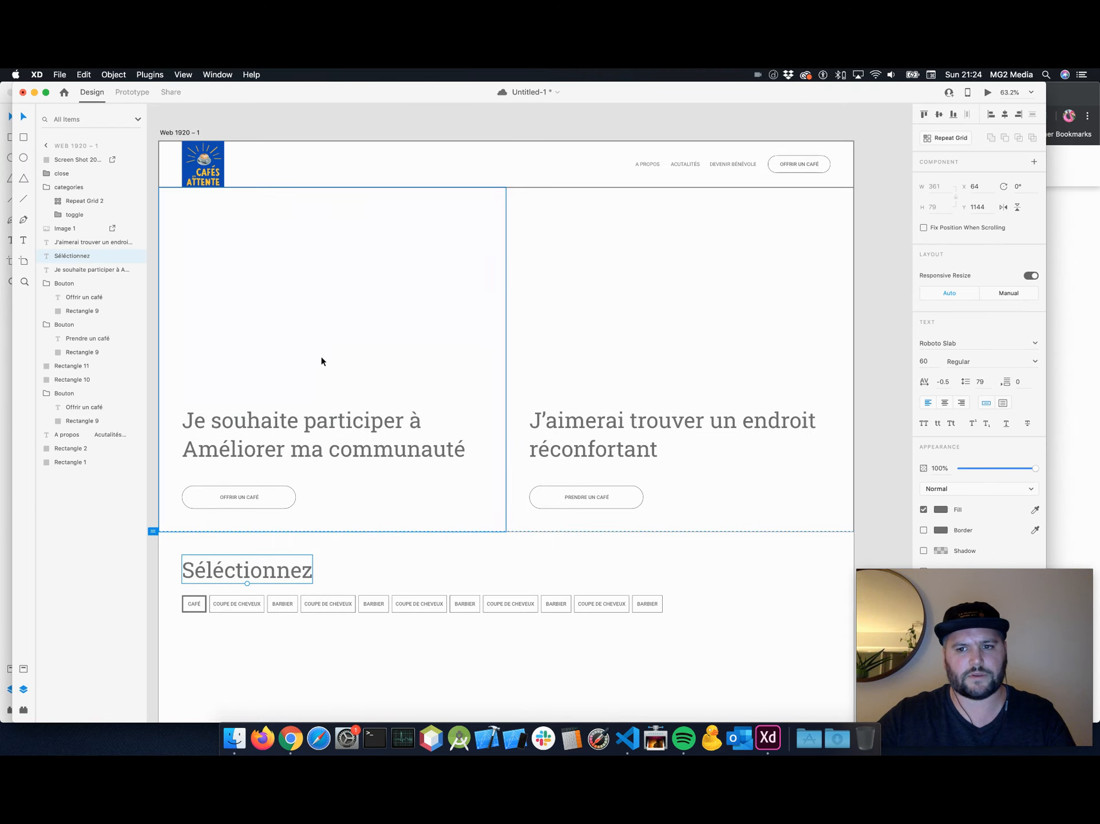
scroll(321, 361, "down", 2)
scroll(321, 361, "left", 1)
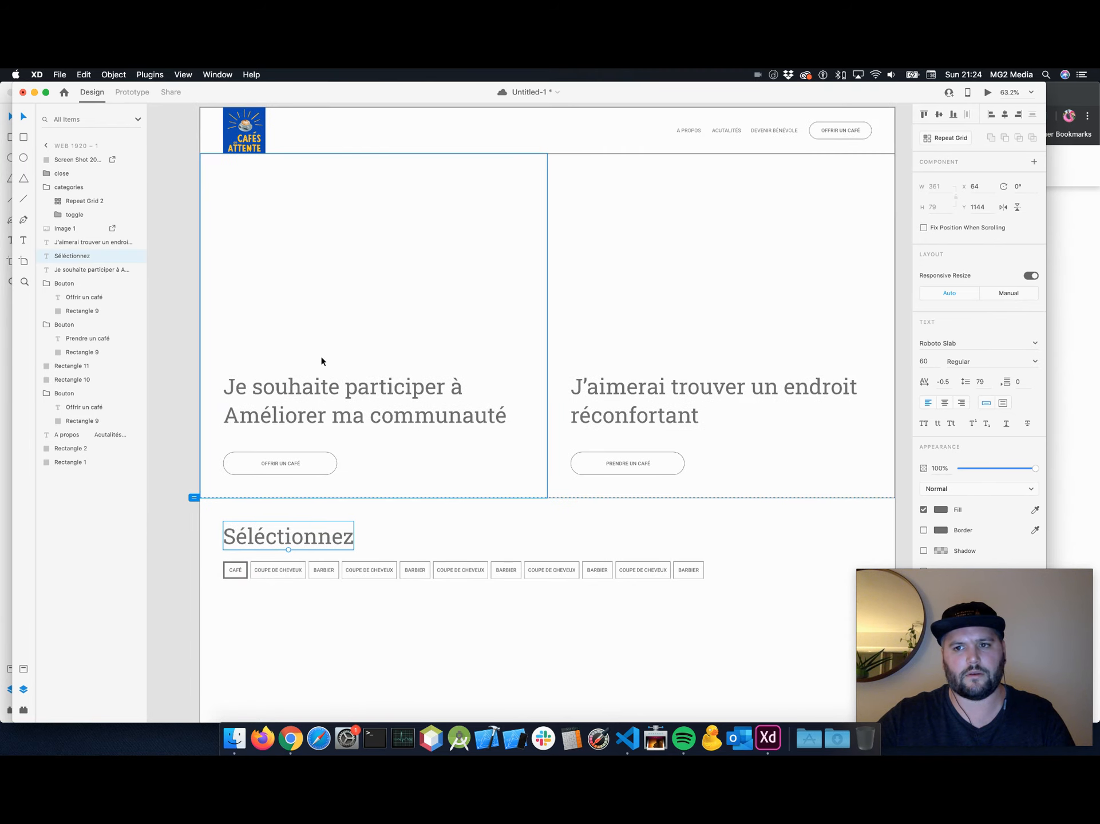
left_click(1062, 318)
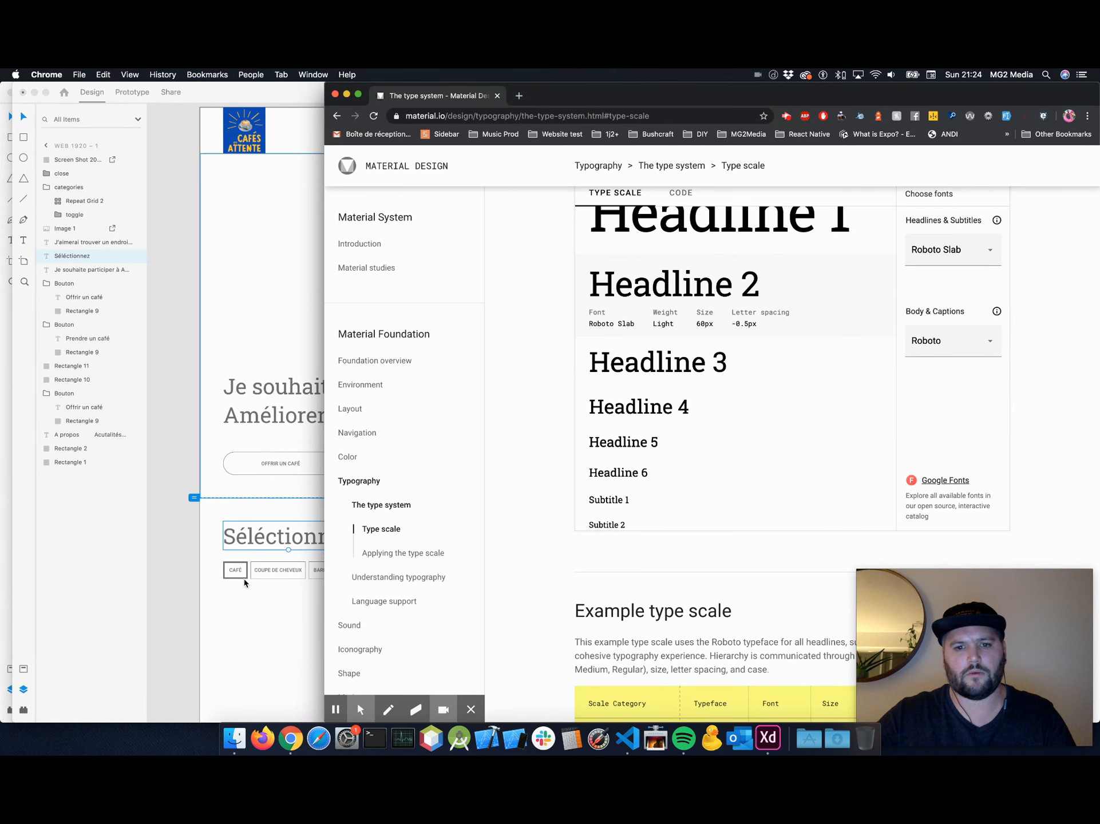
left_click(8, 422)
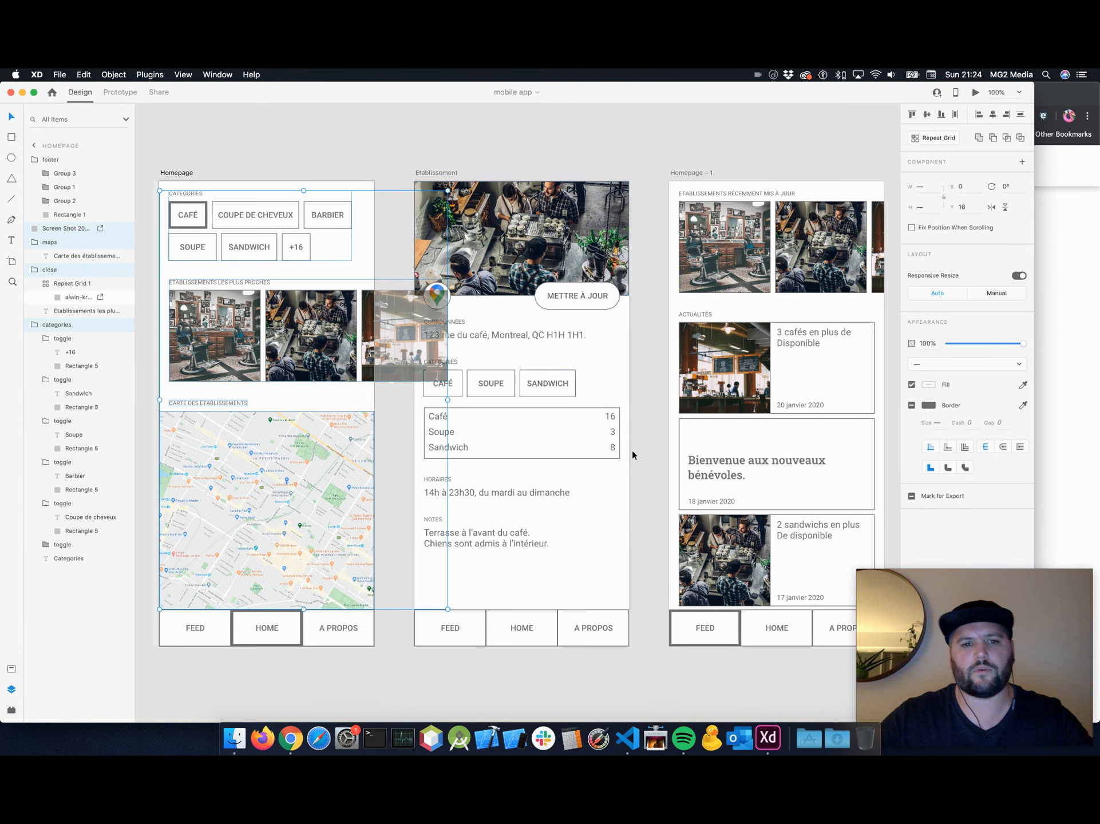
left_click(1066, 323)
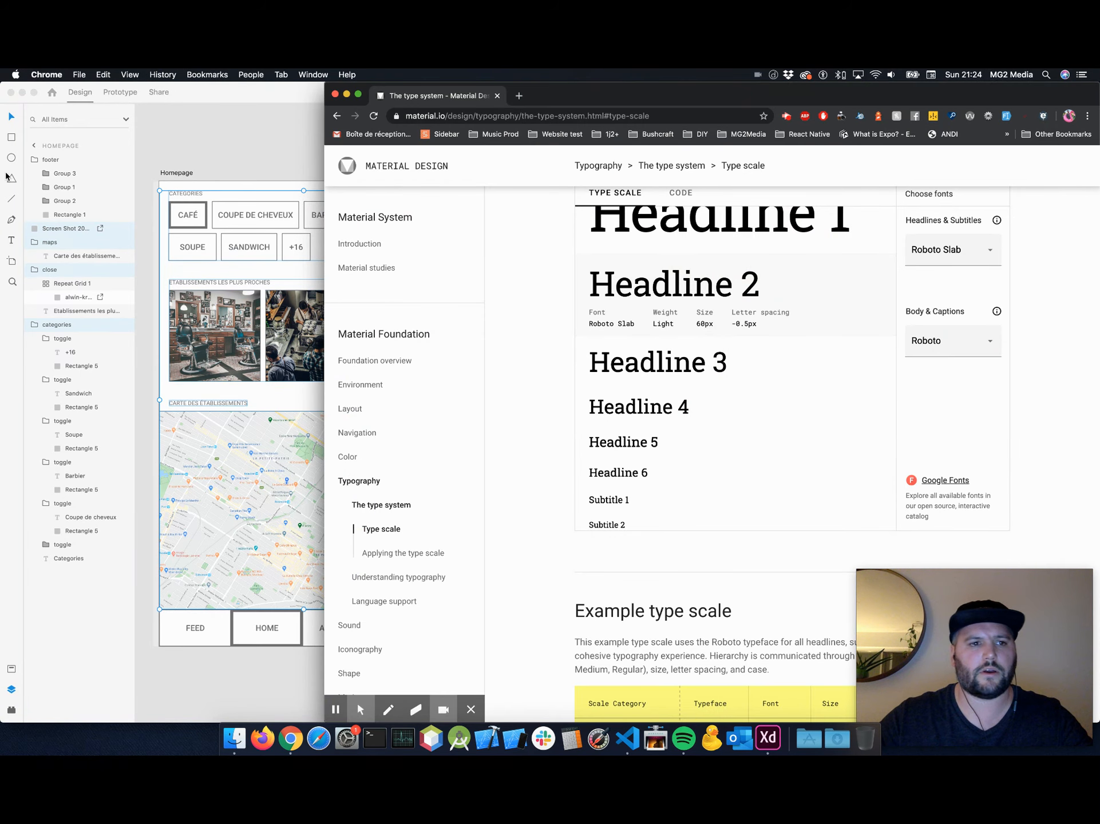
right_click(768, 738)
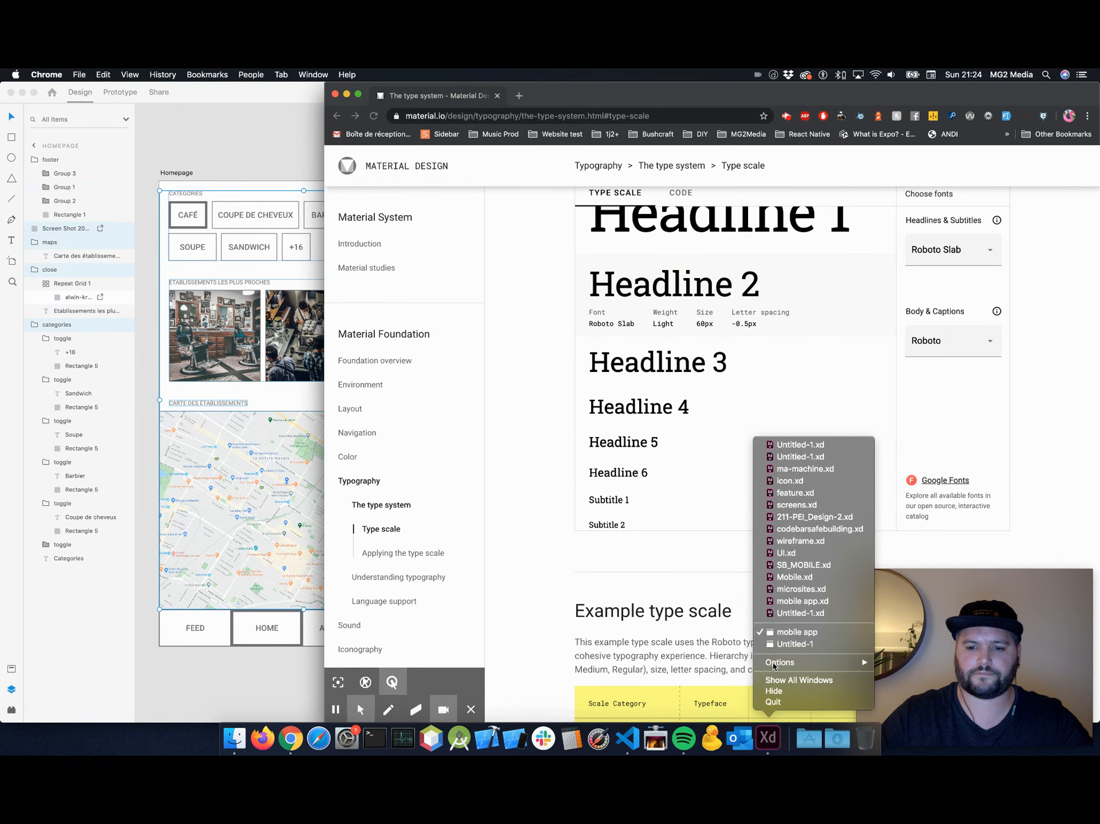
left_click(794, 643)
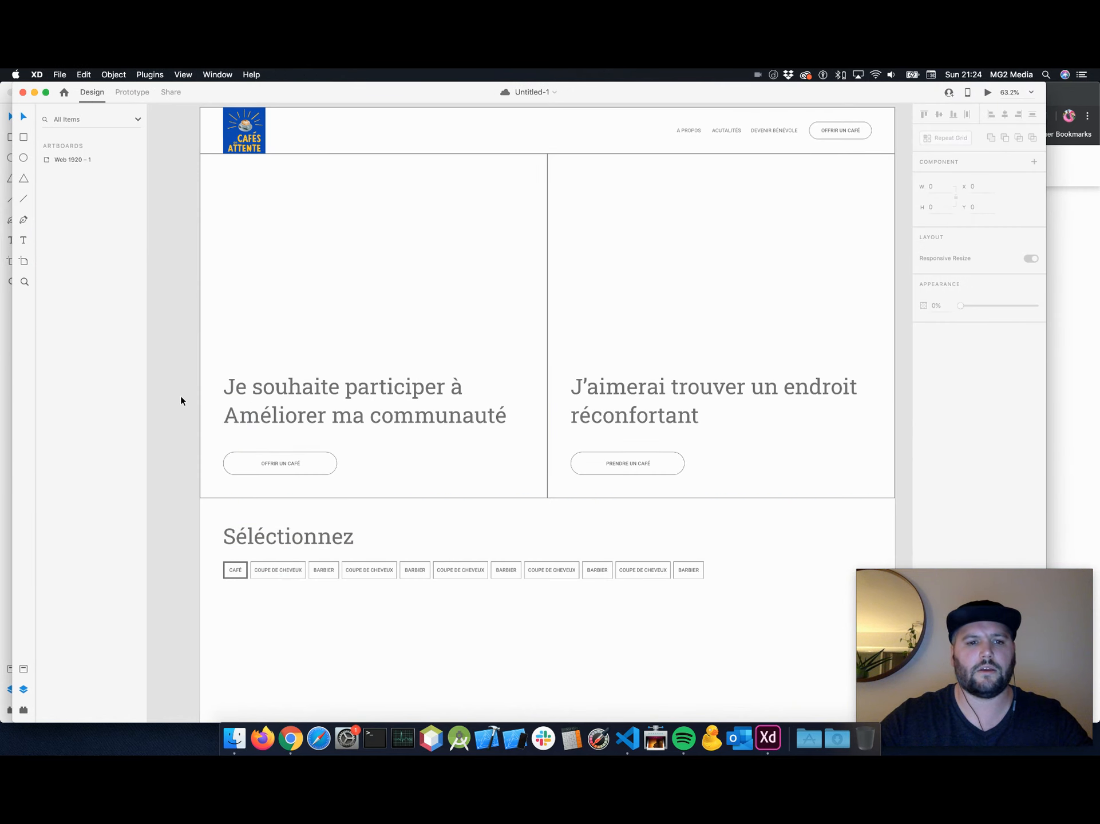
Change the heading above the category buttons to "Je choisis une catégorie".
scroll(181, 400, "down", 5)
scroll(184, 395, "right", 1)
double_click(268, 358)
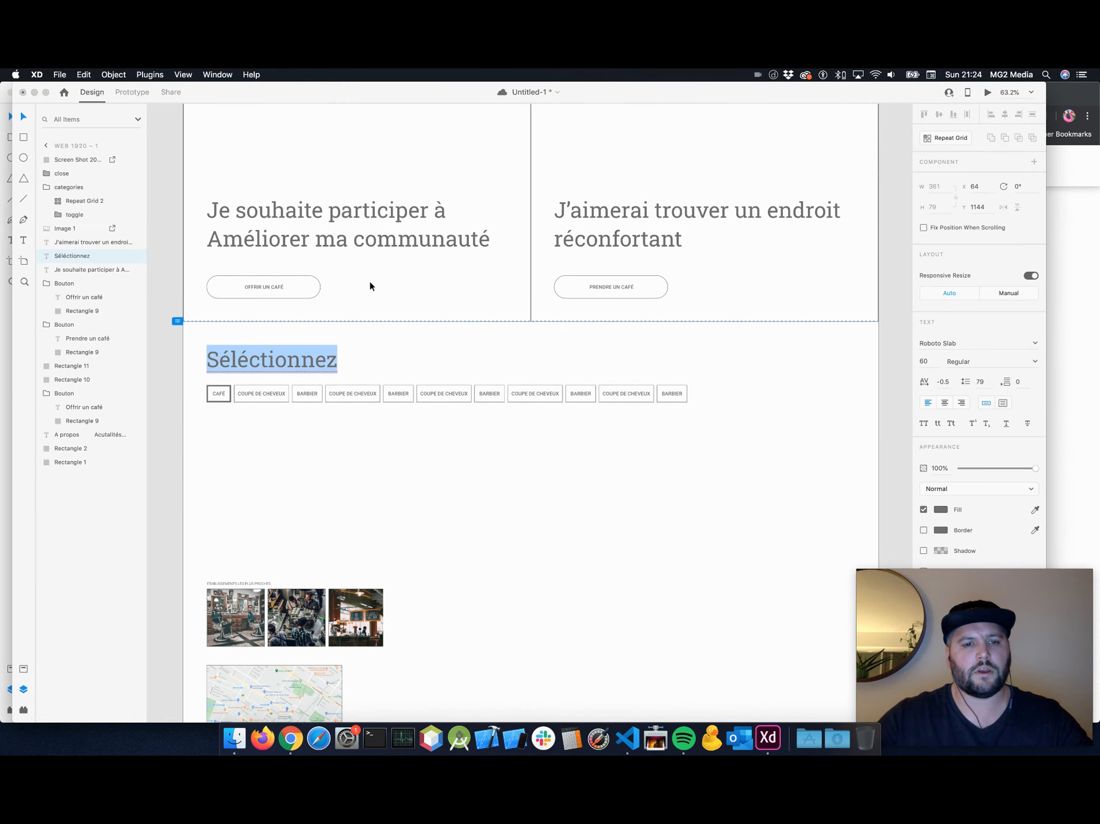
key("Escape")
scroll(171, 286, "up", 3)
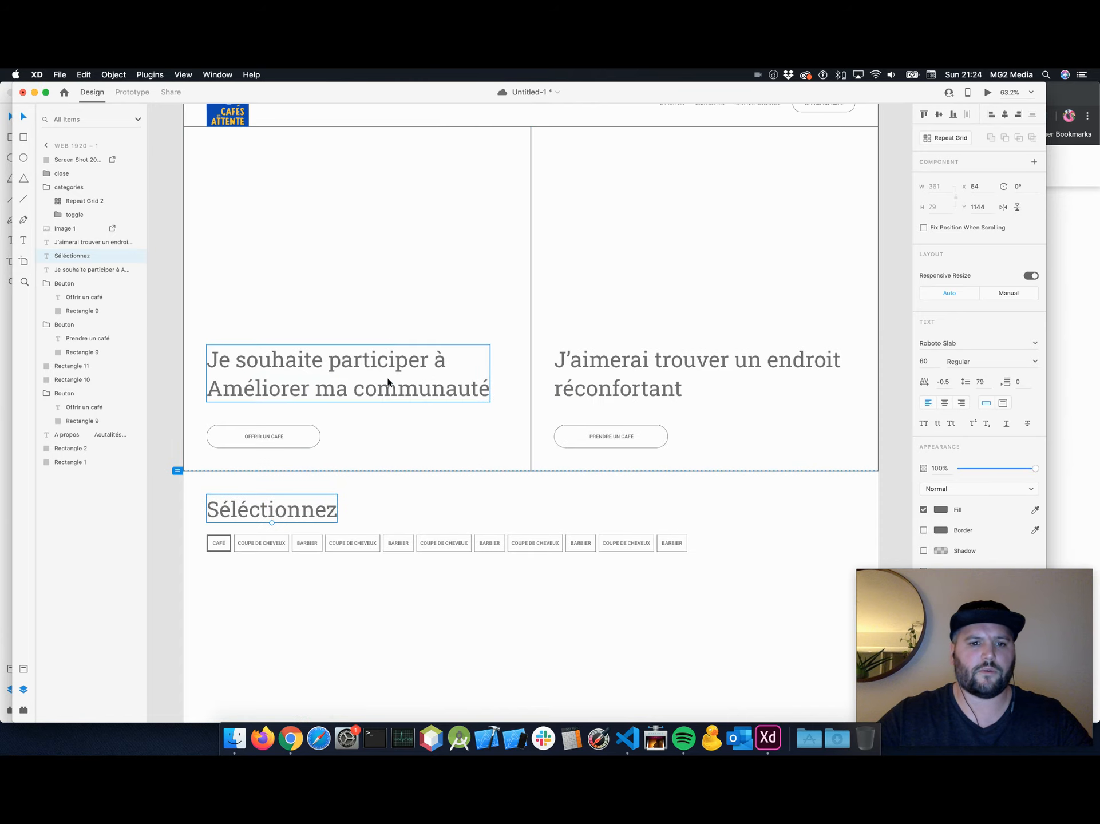
double_click(245, 506)
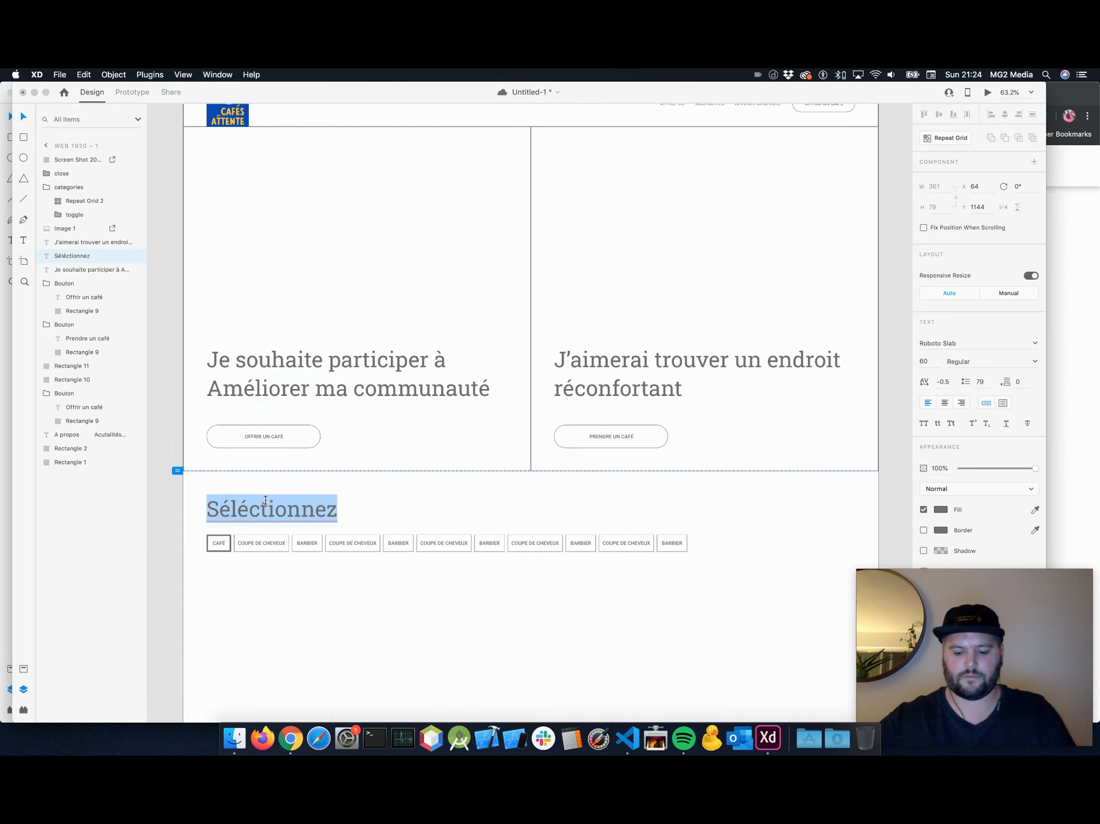
type("Je chois")
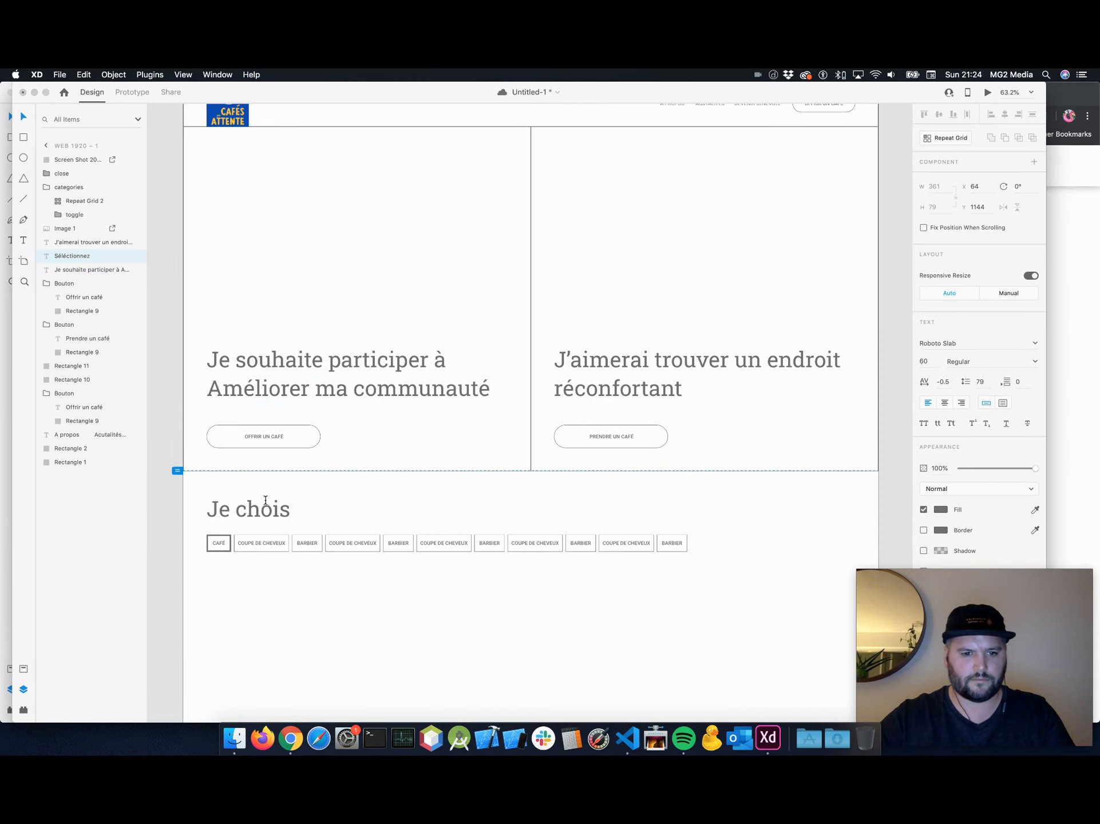
type("is une categorie")
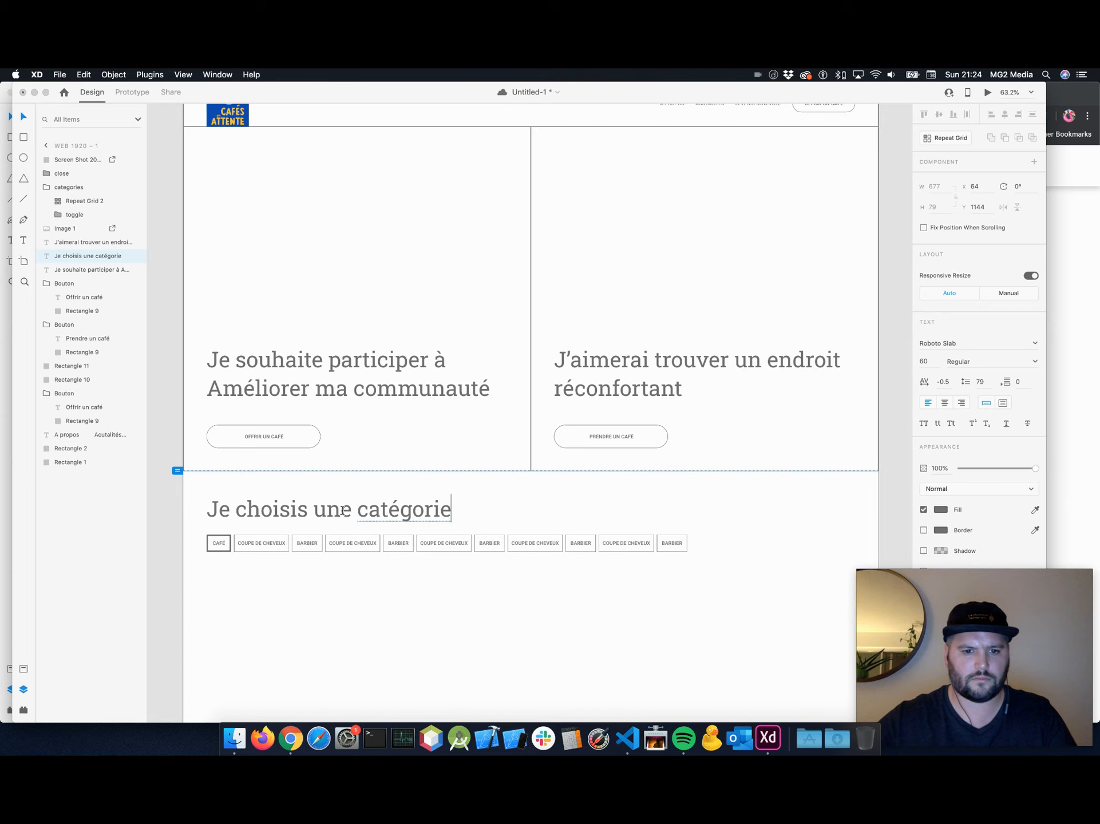
key("Escape")
Move the establishment photos group up beneath the category buttons and delete the small caption above the photos.
scroll(356, 598, "down", 5)
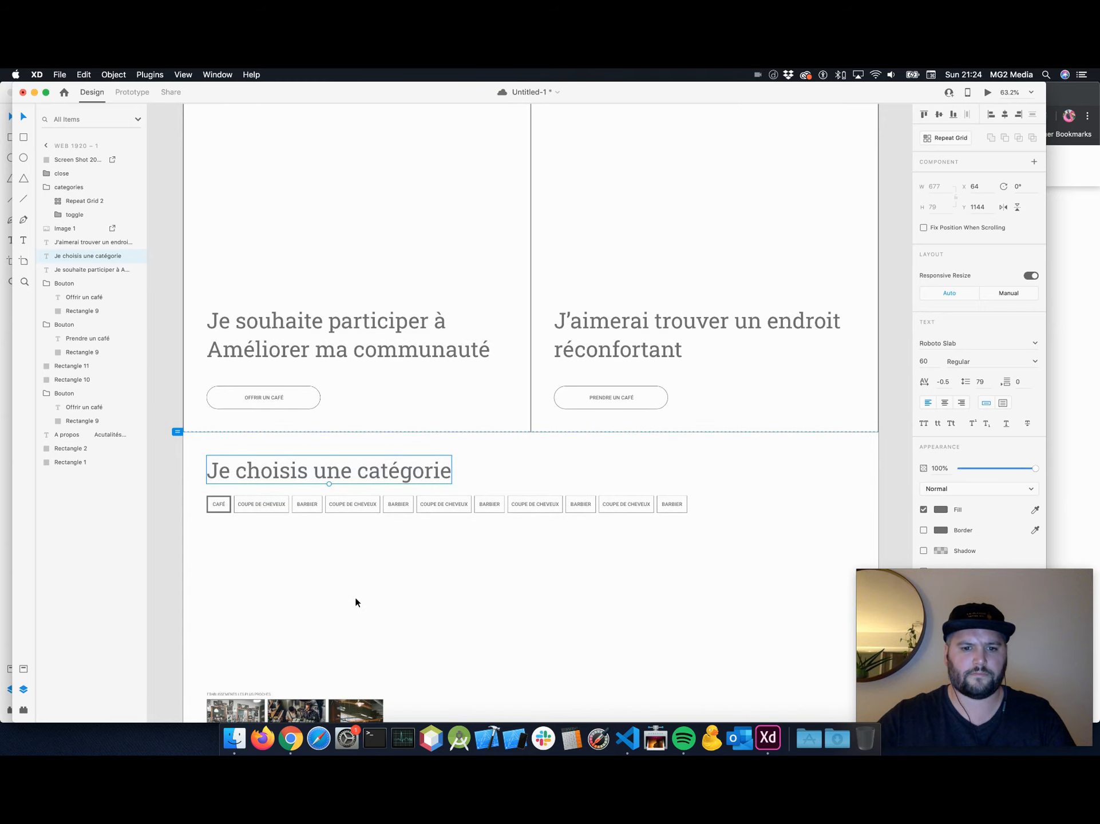
key("Escape")
left_click_drag(243, 625, 220, 456)
key("BackSpace")
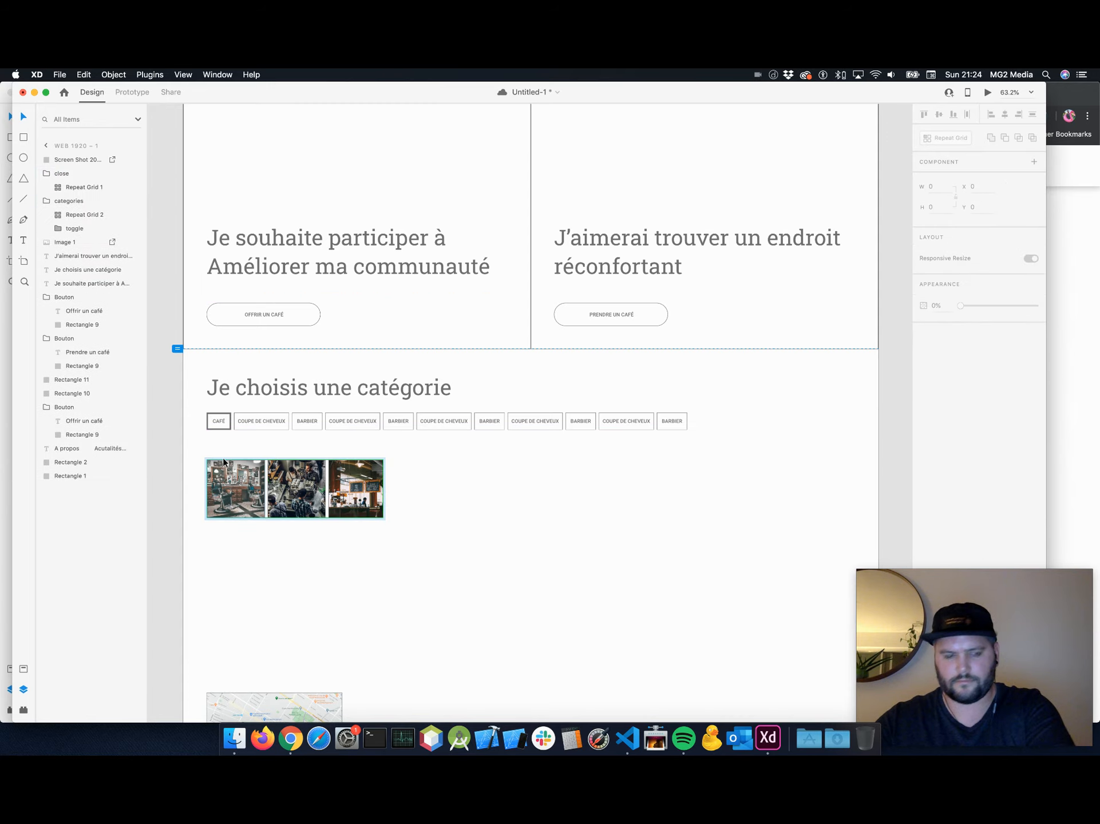
Move the establishment photos and the row of category buttons down to leave space beneath the "Je choisis une catégorie" heading.
left_click(263, 388)
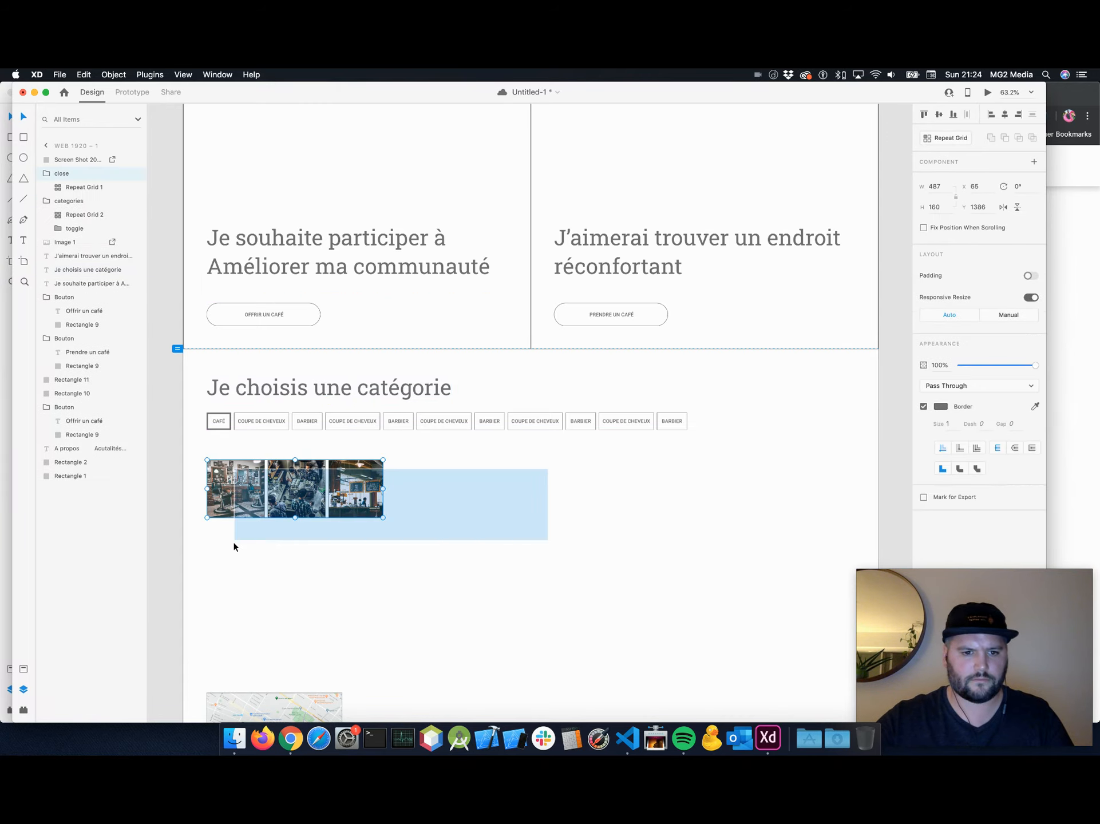
left_click_drag(253, 519, 253, 608)
left_click(287, 388)
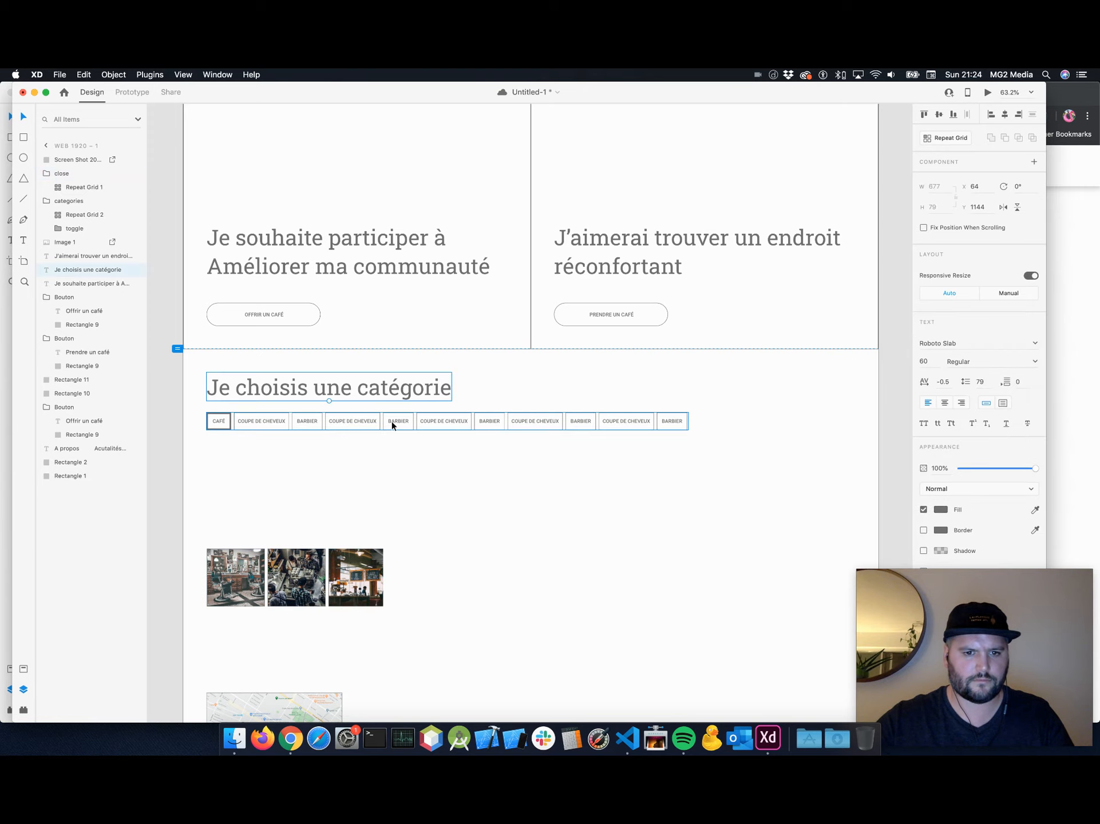
left_click(195, 421)
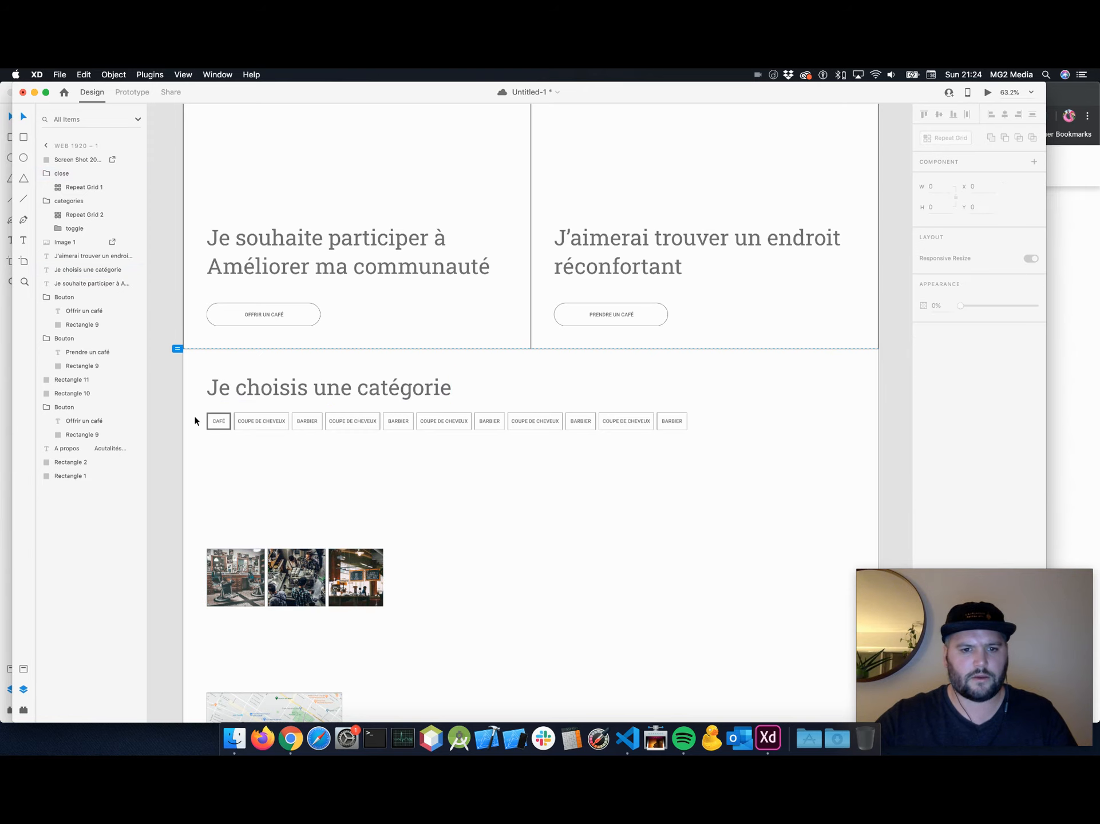
left_click(312, 427)
left_click_drag(586, 427, 587, 461)
left_click(499, 509)
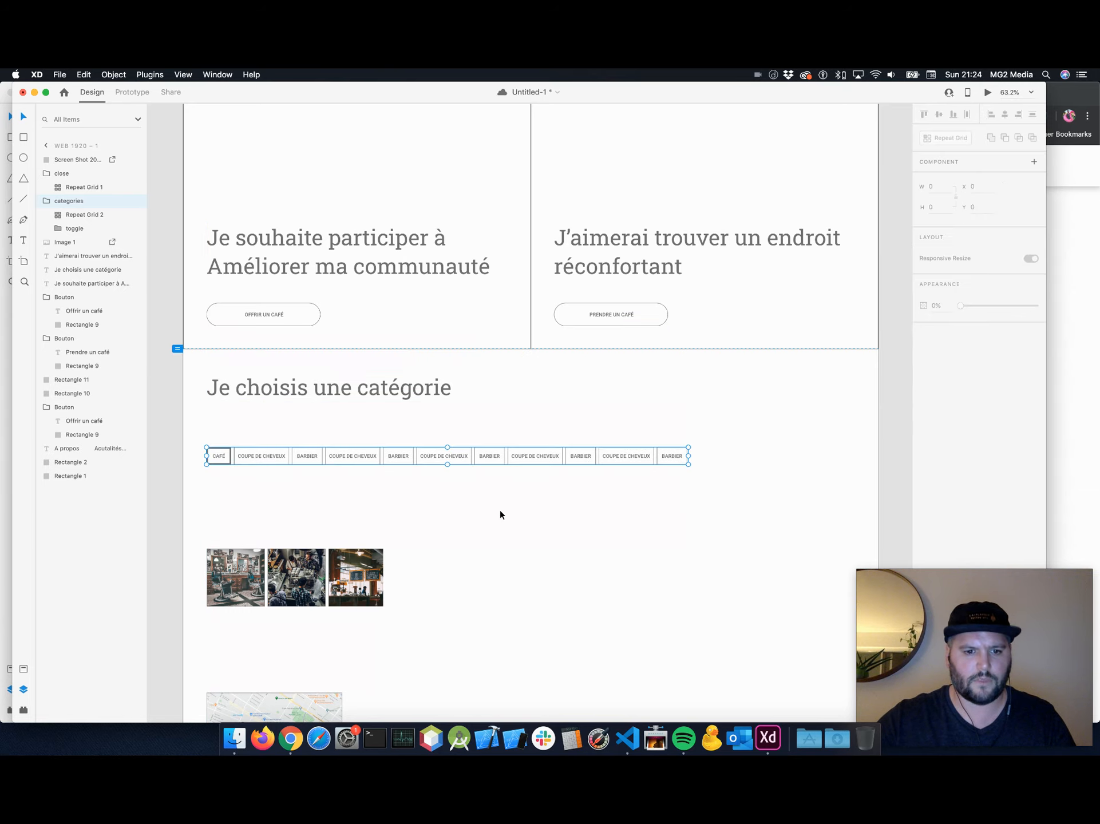
Duplicate the "Je choisis une catégorie" heading directly beneath itself and set the copy's font to Roboto.
left_click_drag(358, 386, 336, 417)
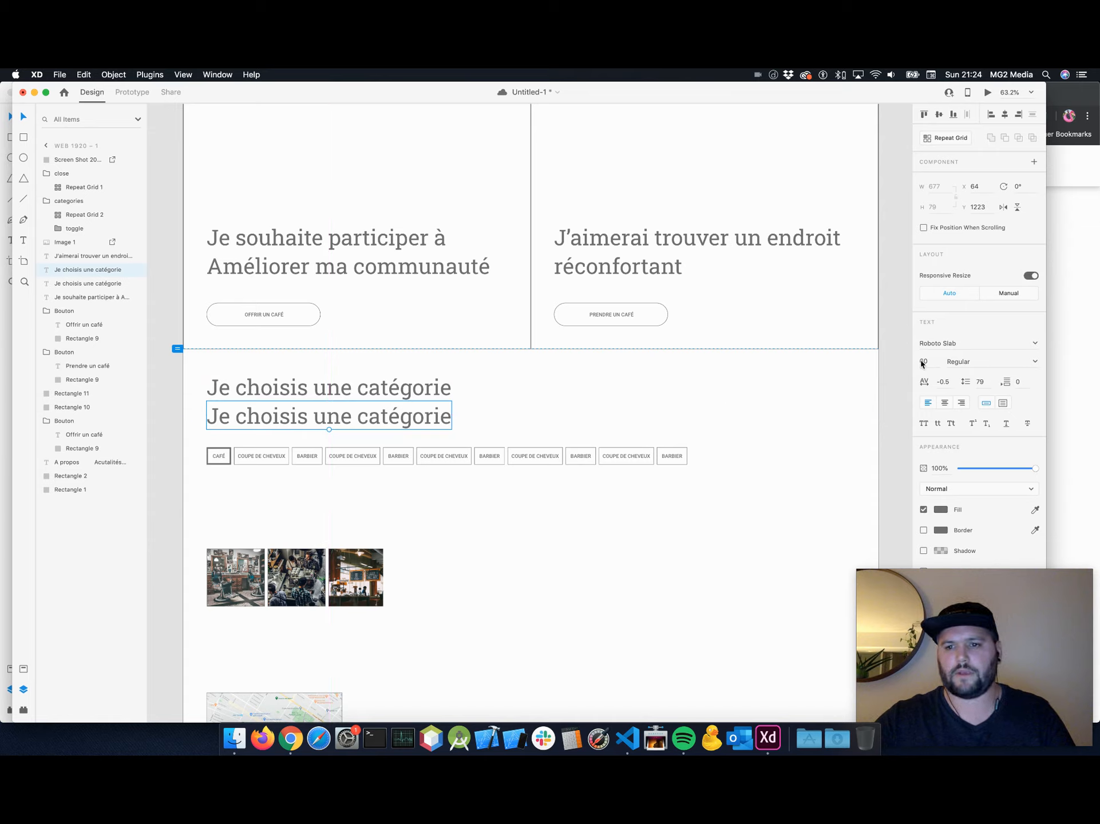
left_click(971, 344)
left_click(971, 343)
key("BackSpace")
key("BackSpace")
key("BackSpace")
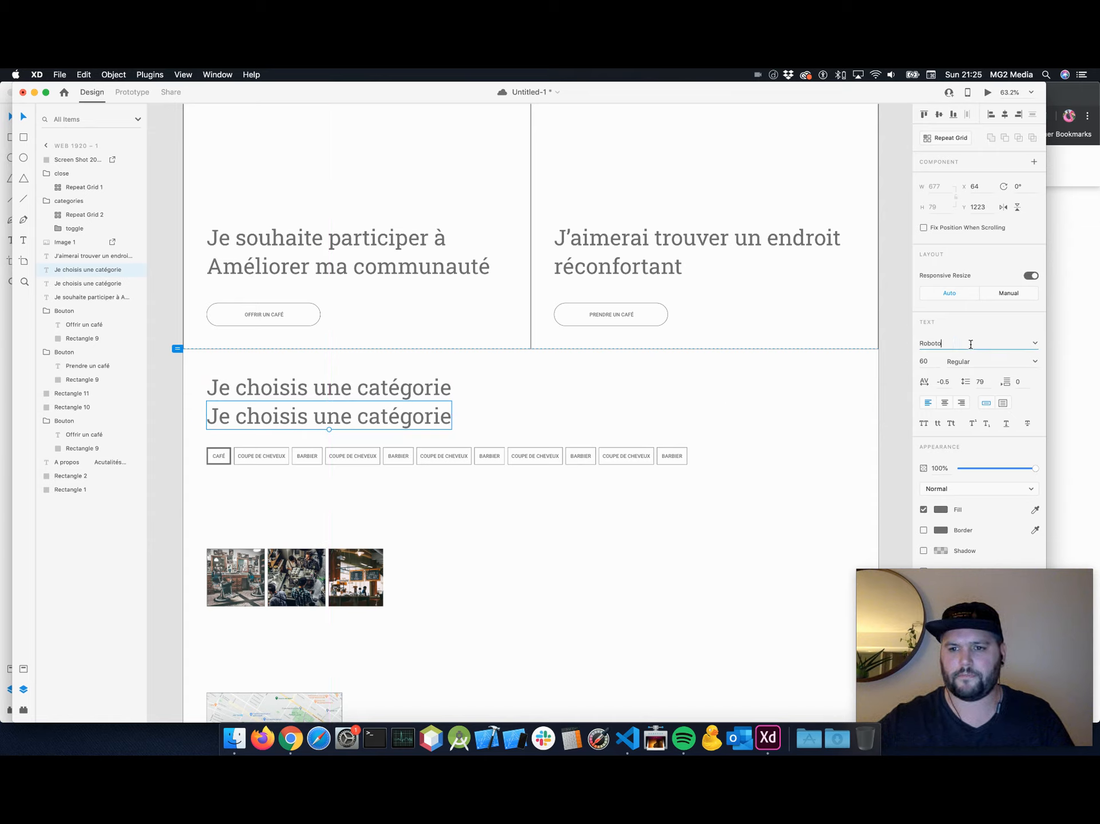
key("Tab")
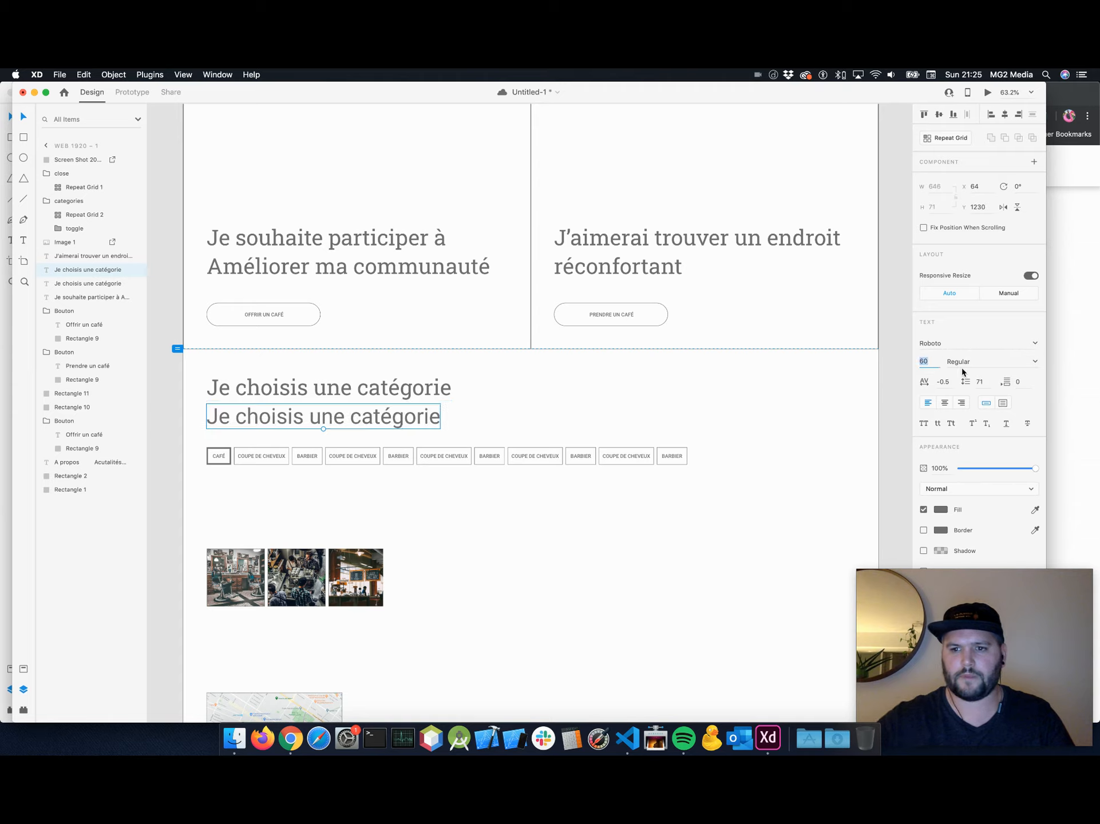
Set the duplicated text's font size to 16 and its character spacing to 1.5.
type("16")
key("Return")
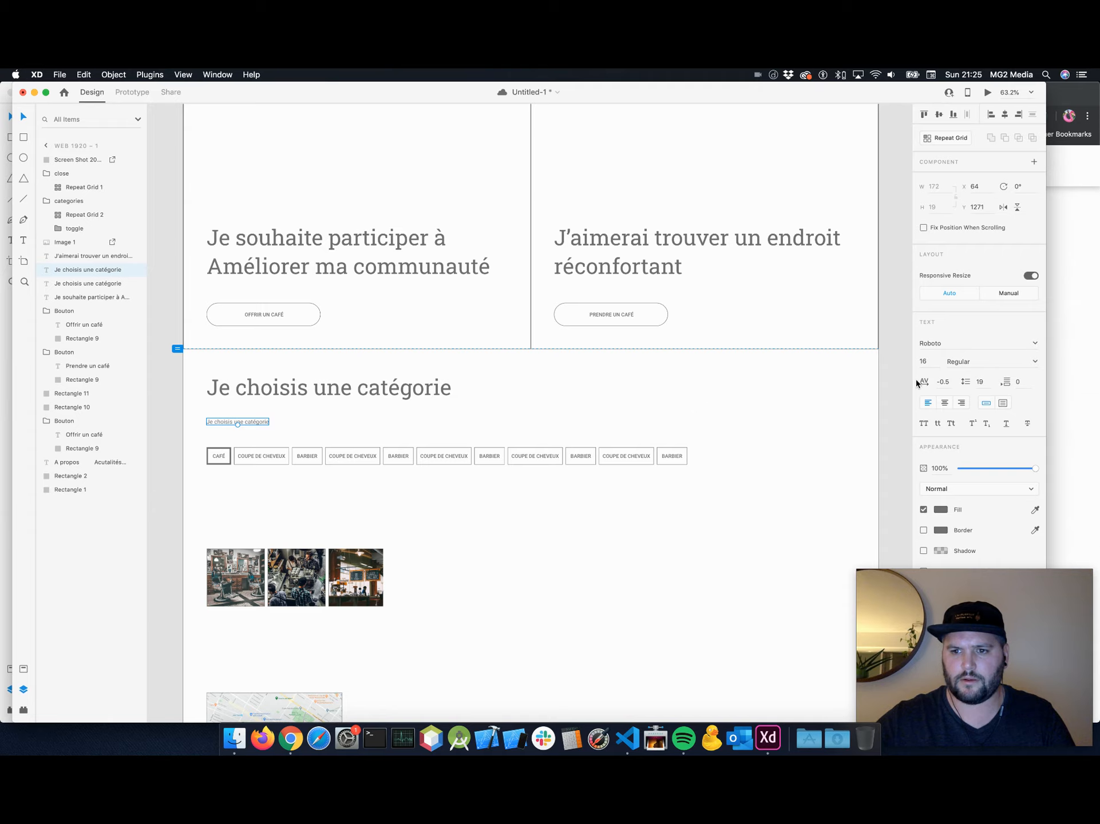
left_click(944, 382)
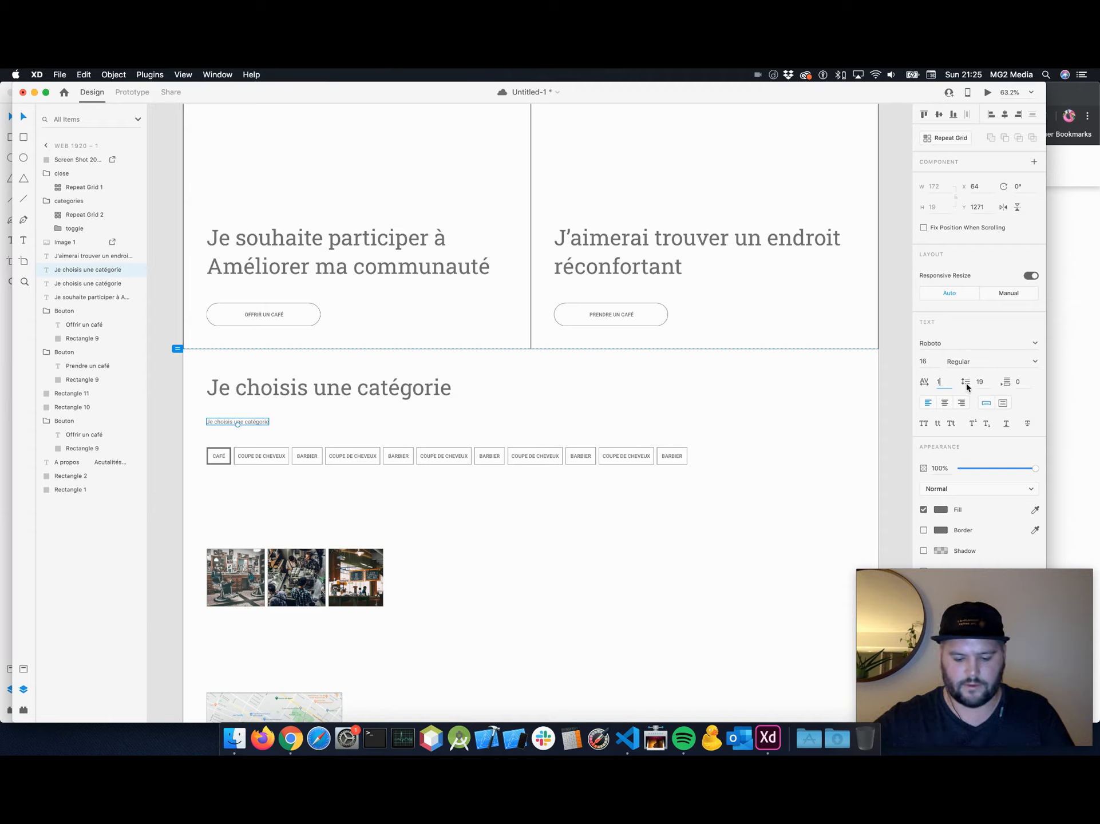
key("Return")
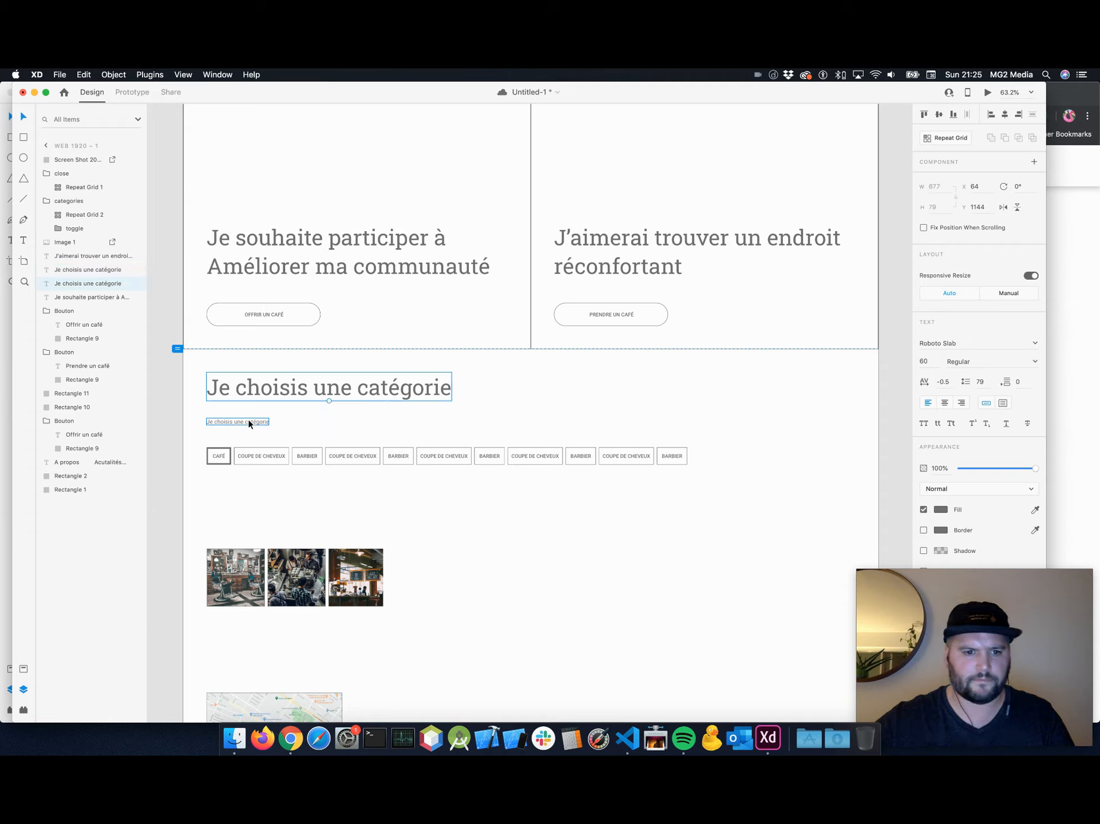
Position the small text beneath the "Je choisis une catégorie" heading at Y 1255, aligned with it at X 64.
left_click_drag(239, 422, 250, 407)
key("super+z")
left_click(270, 425)
key("shift+Down")
key("shift+Down")
key("Down")
key("Down")
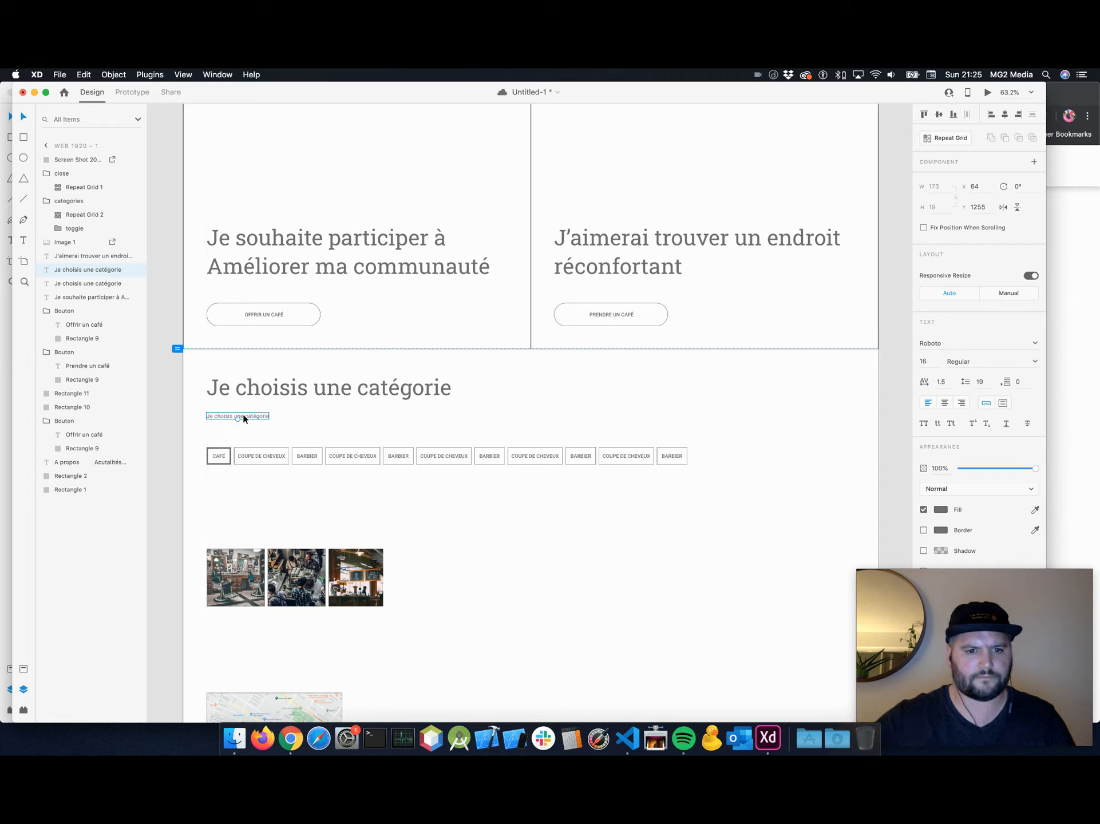
Replace the small text with "Les categories permettent de filtrer les differents etablissements".
double_click(244, 419)
type("Les ca")
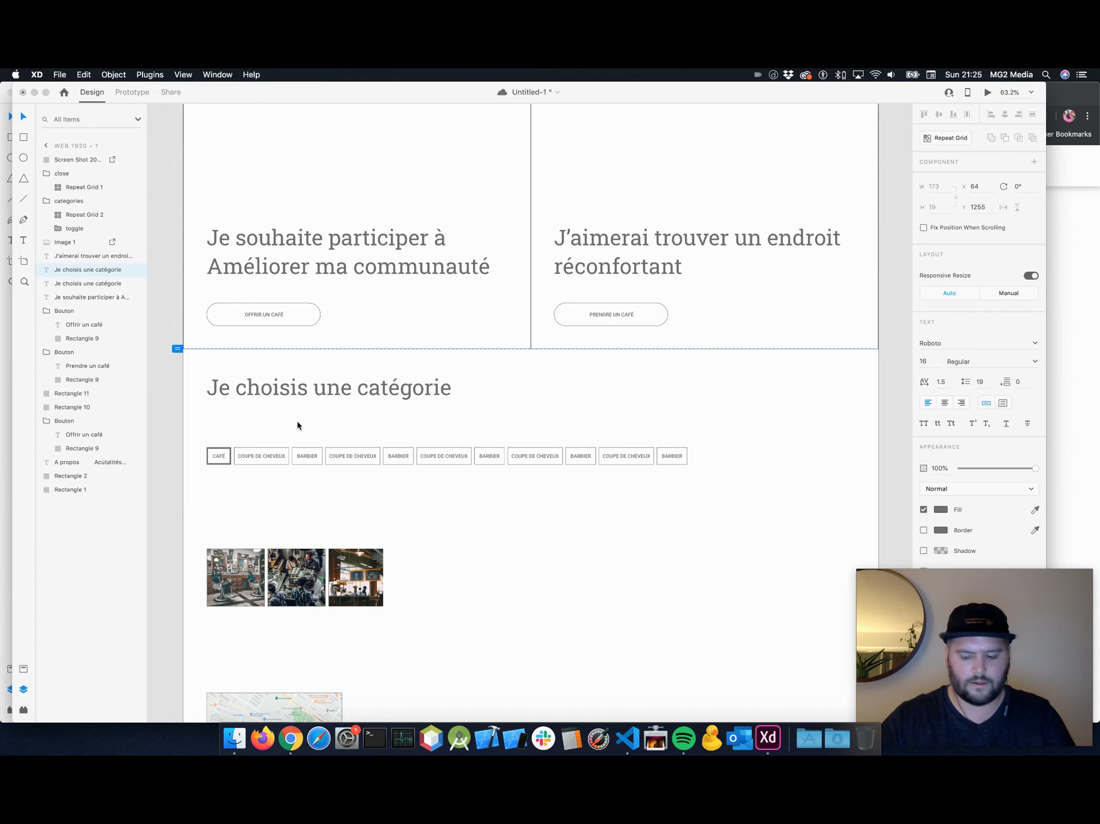
type("Les cate")
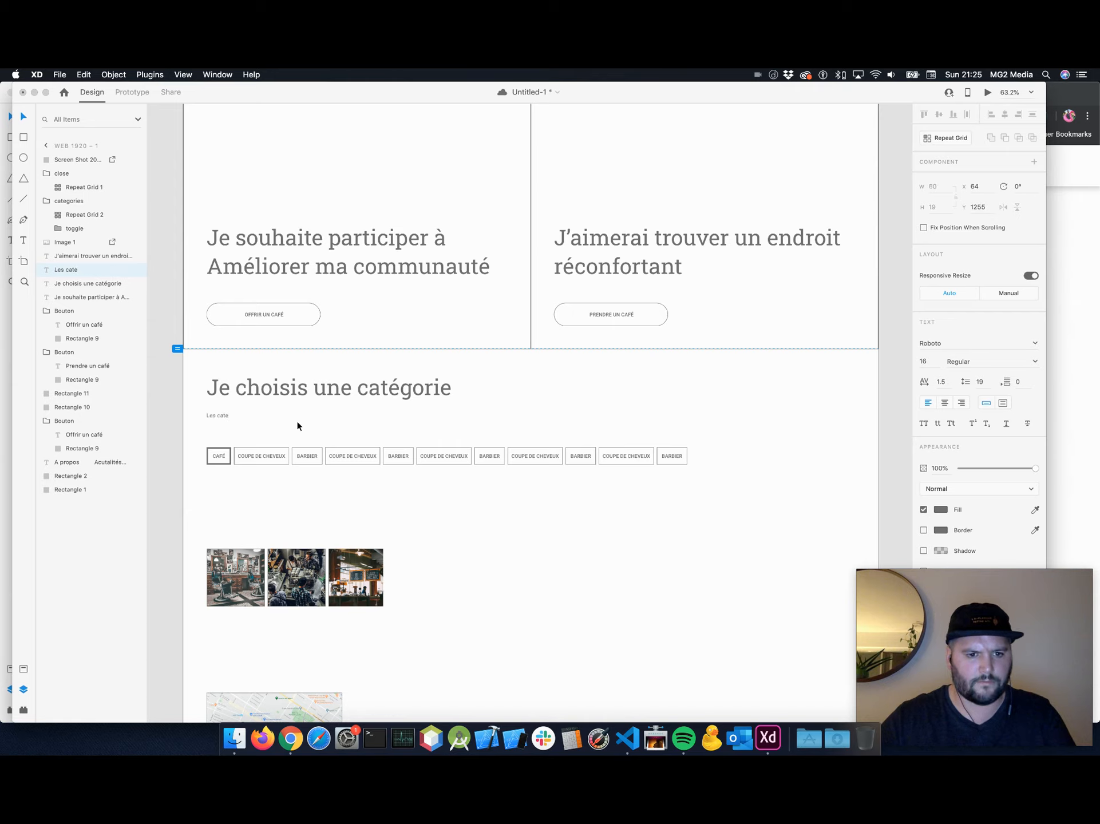
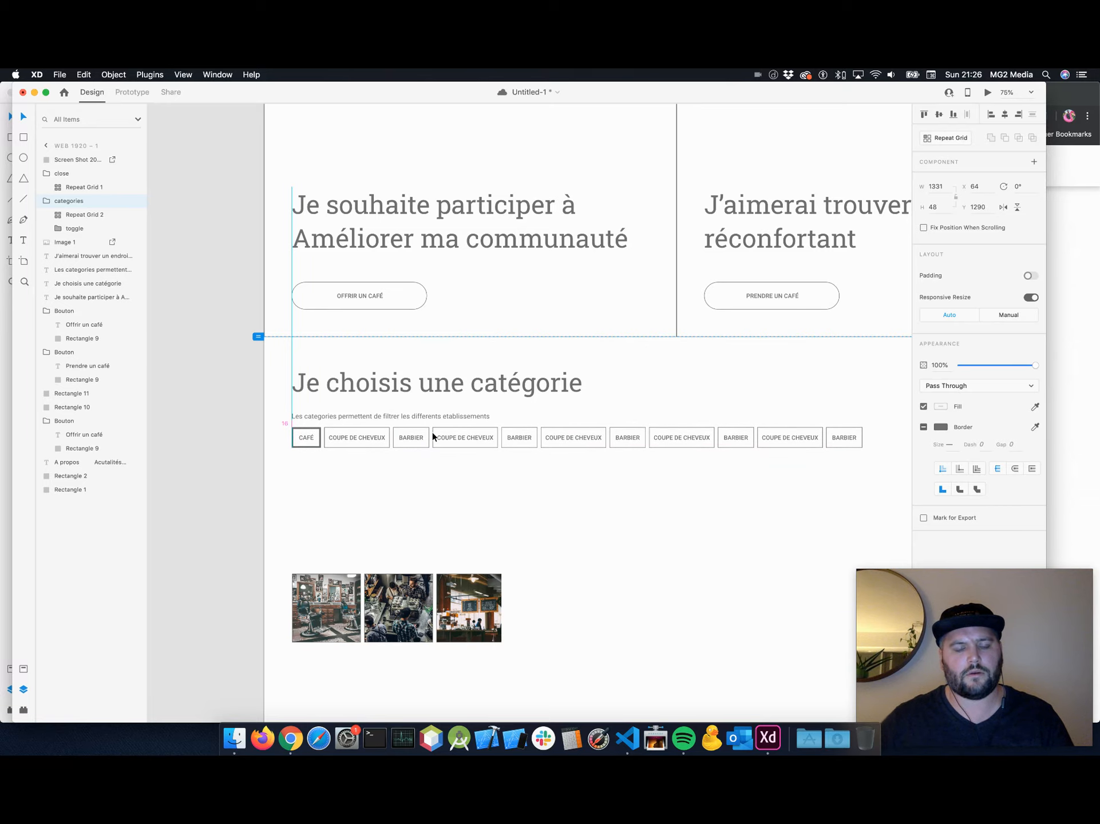
Check the spacing of the category section against the blocks above and save the document.
left_click(484, 488)
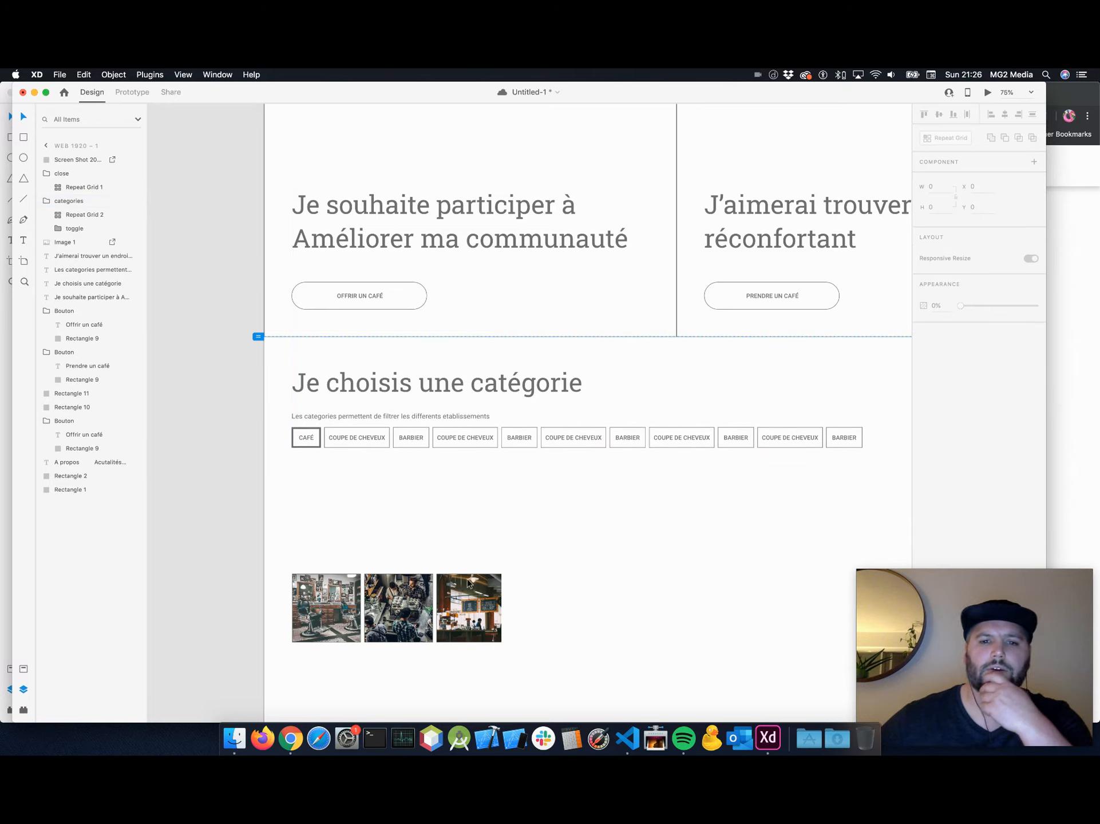
scroll(471, 453, "right", 5)
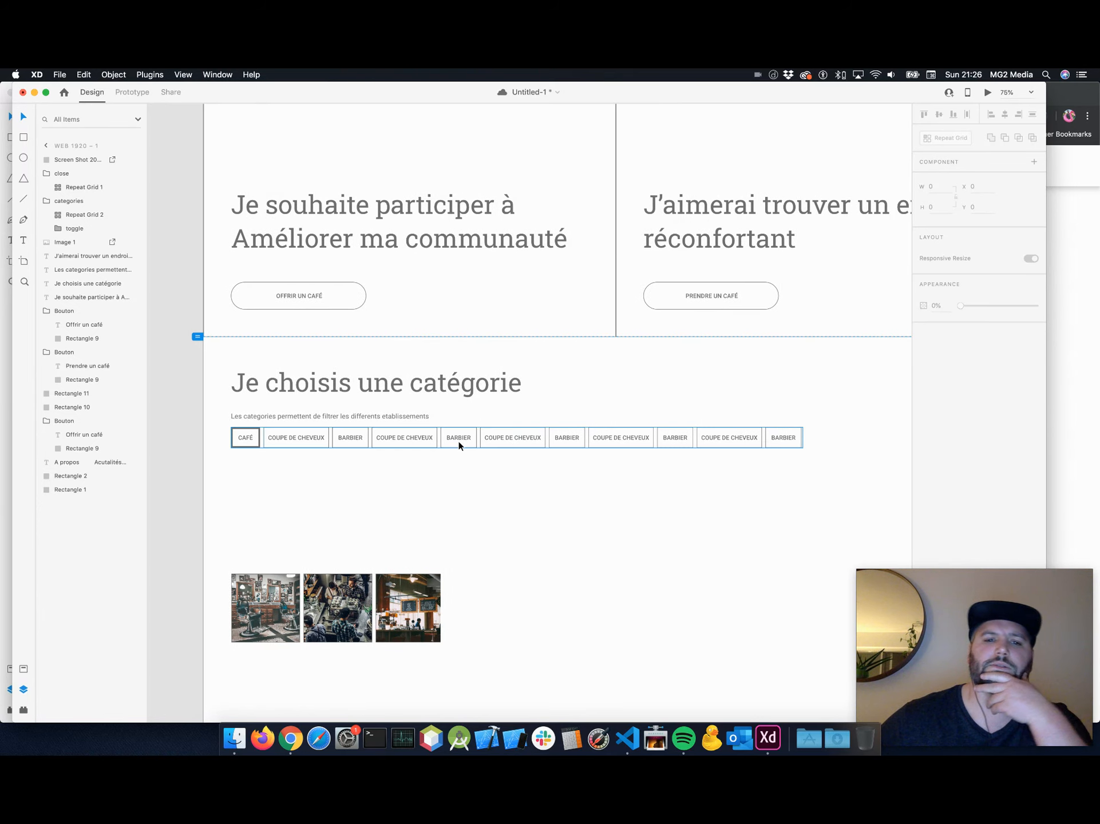
scroll(458, 441, "up", 3)
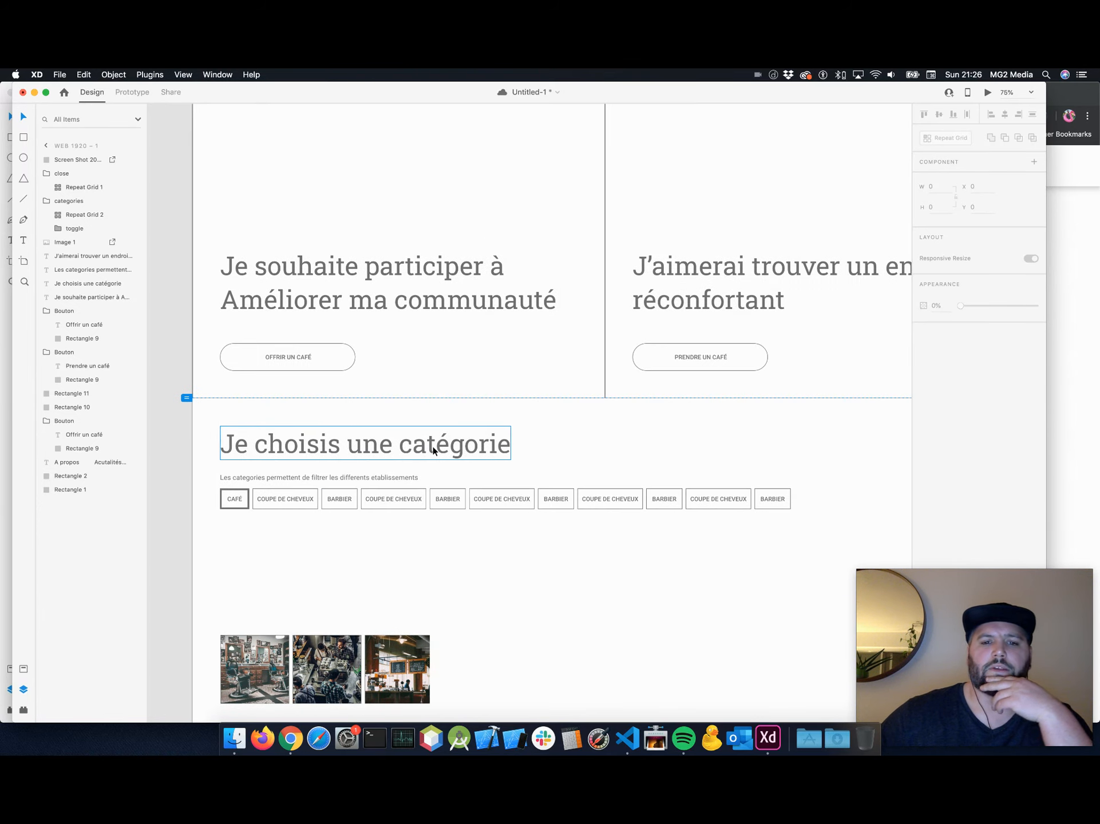
scroll(435, 447, "right", 3)
scroll(435, 448, "up", 3)
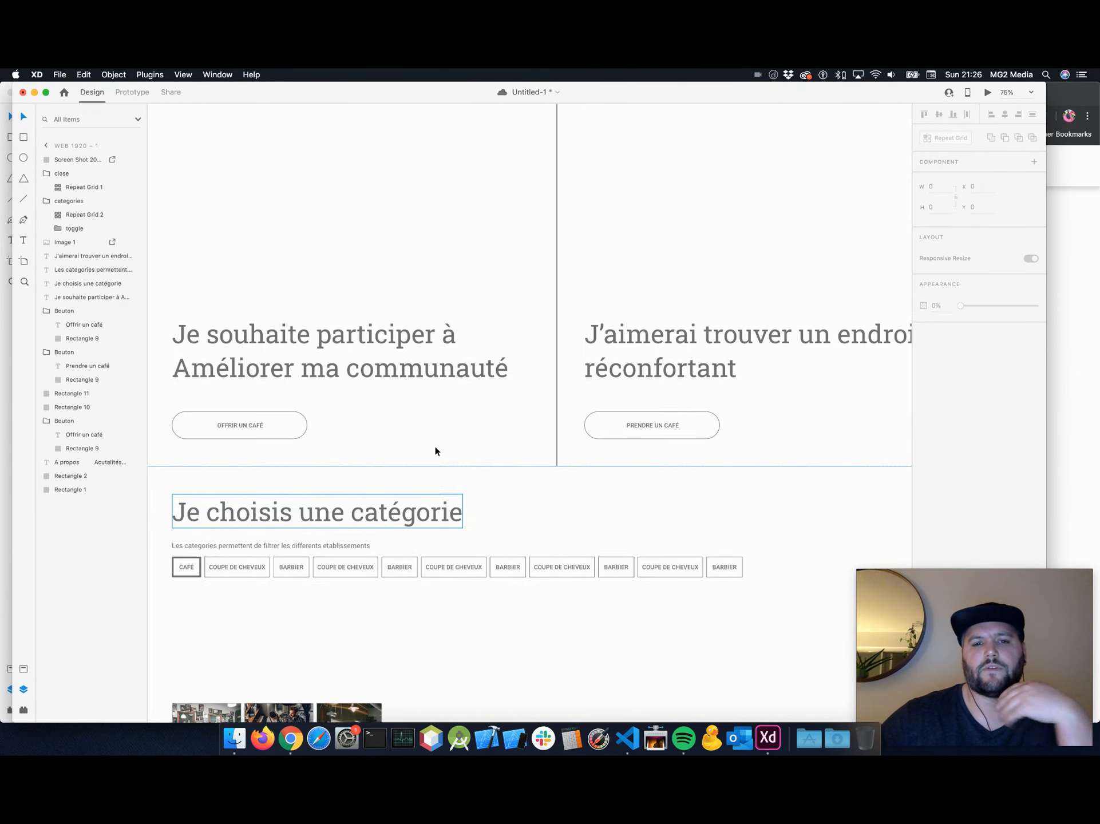
scroll(435, 448, "down", 4)
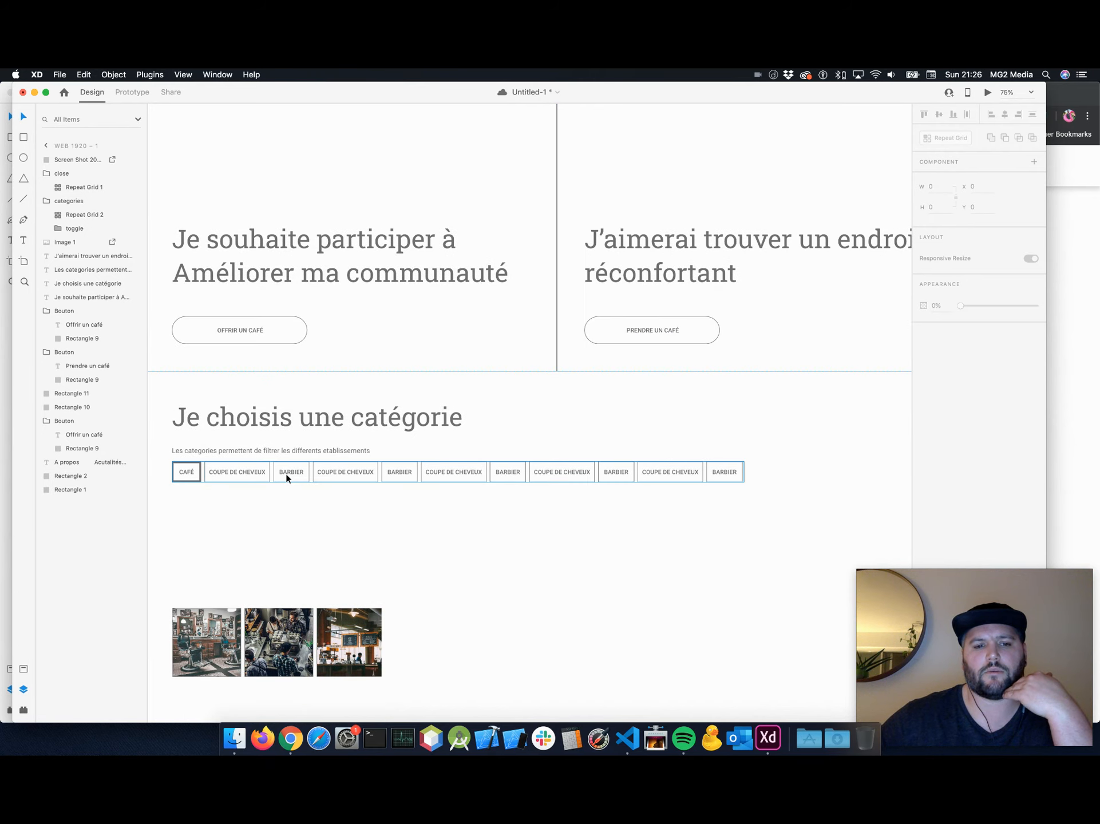
scroll(405, 428, "down", 3)
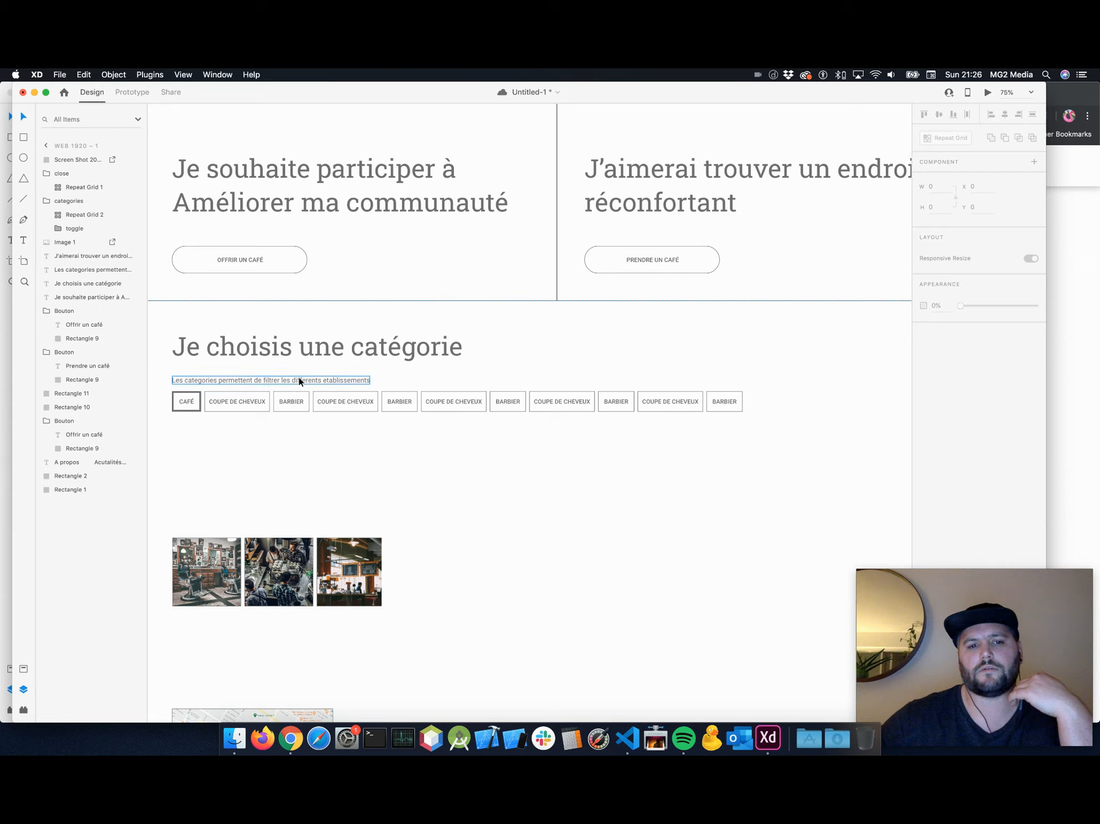
key("super+s")
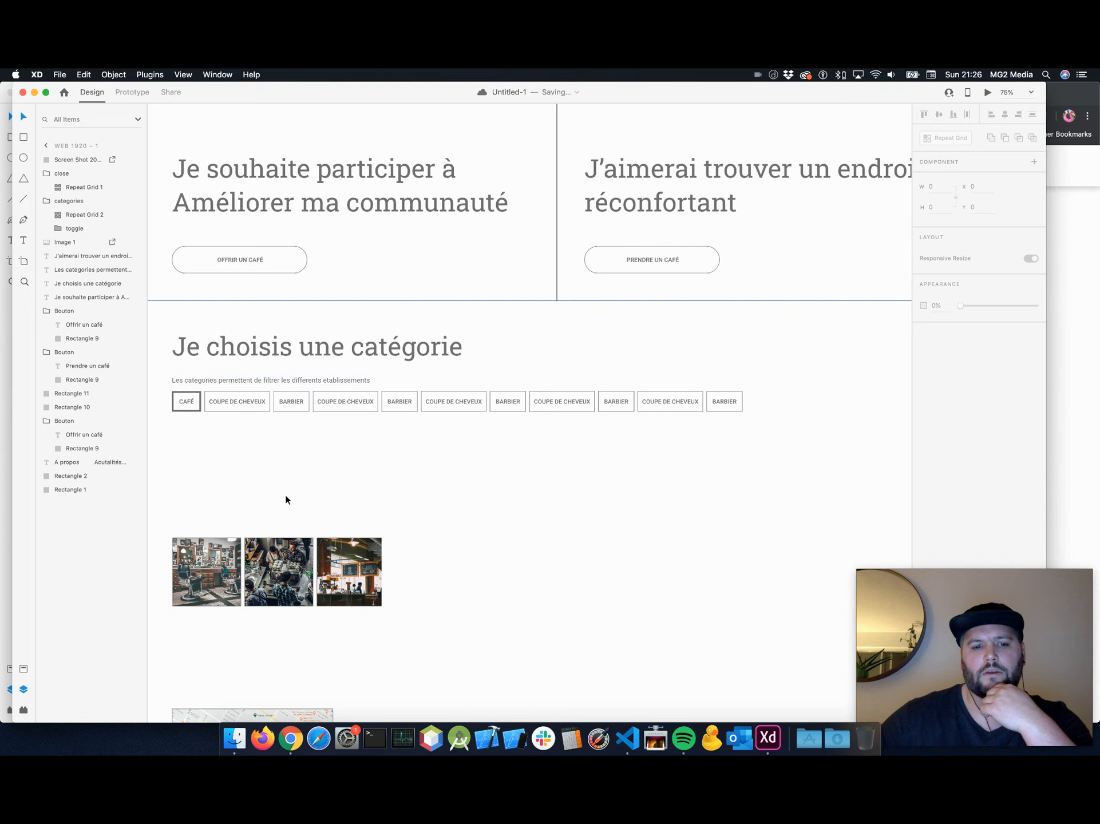
Move the establishment photos up slightly and duplicate the category heading and subtitle into the space above them at Y 1402.
left_click_drag(470, 498, 206, 539)
left_click(288, 354)
left_click(248, 381, "shift")
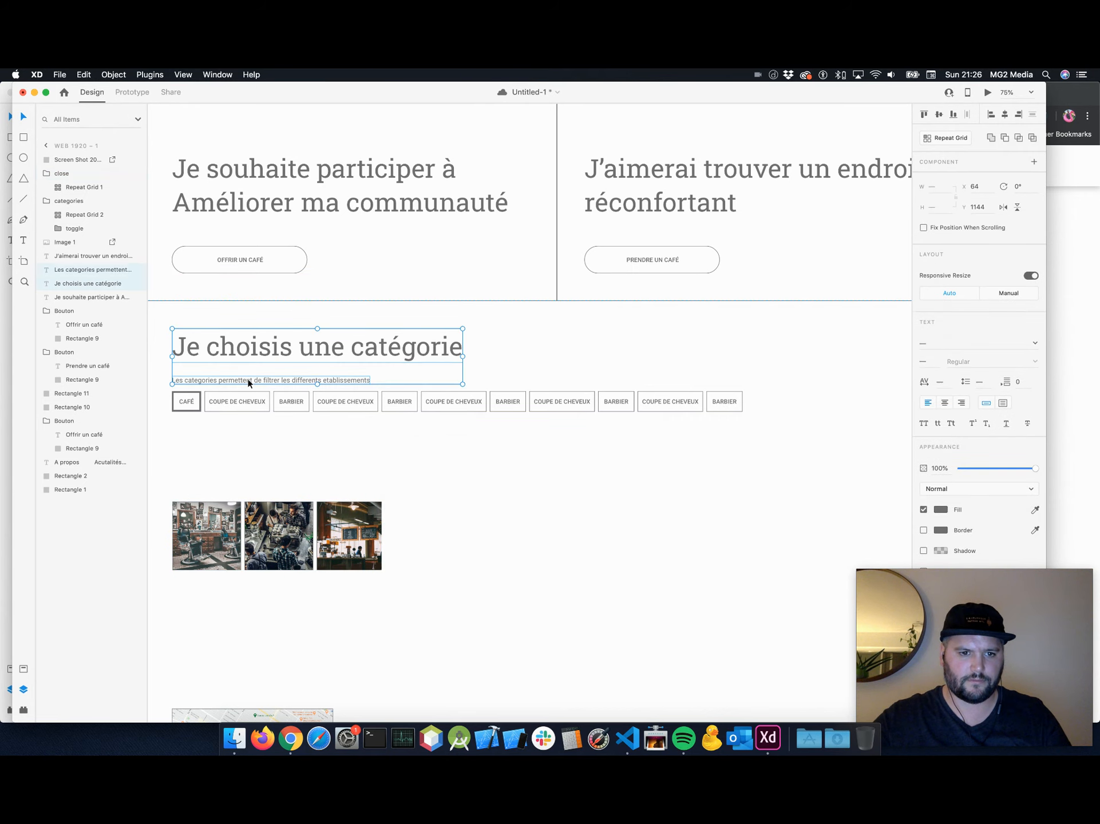
left_click_drag(248, 380, 245, 495)
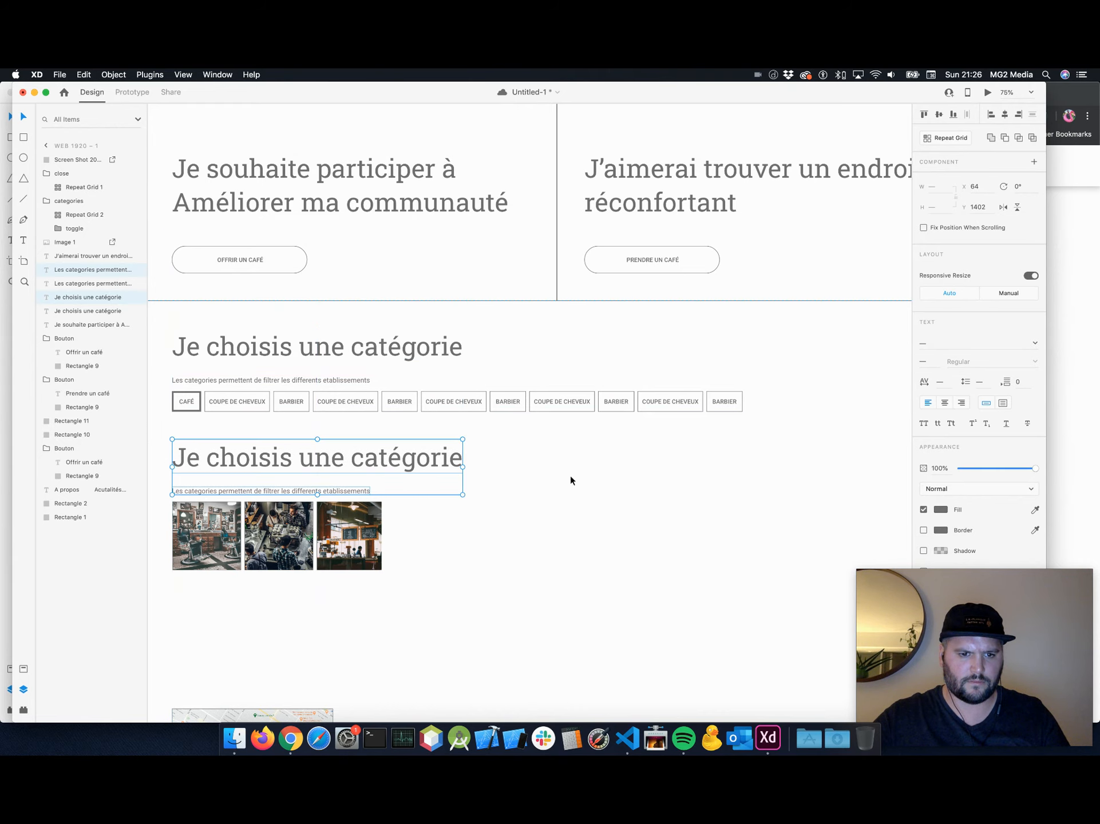
Change the duplicated heading above the photos to "Les établissements les plus proches".
double_click(320, 457)
double_click(313, 454)
key("super+a")
type("L")
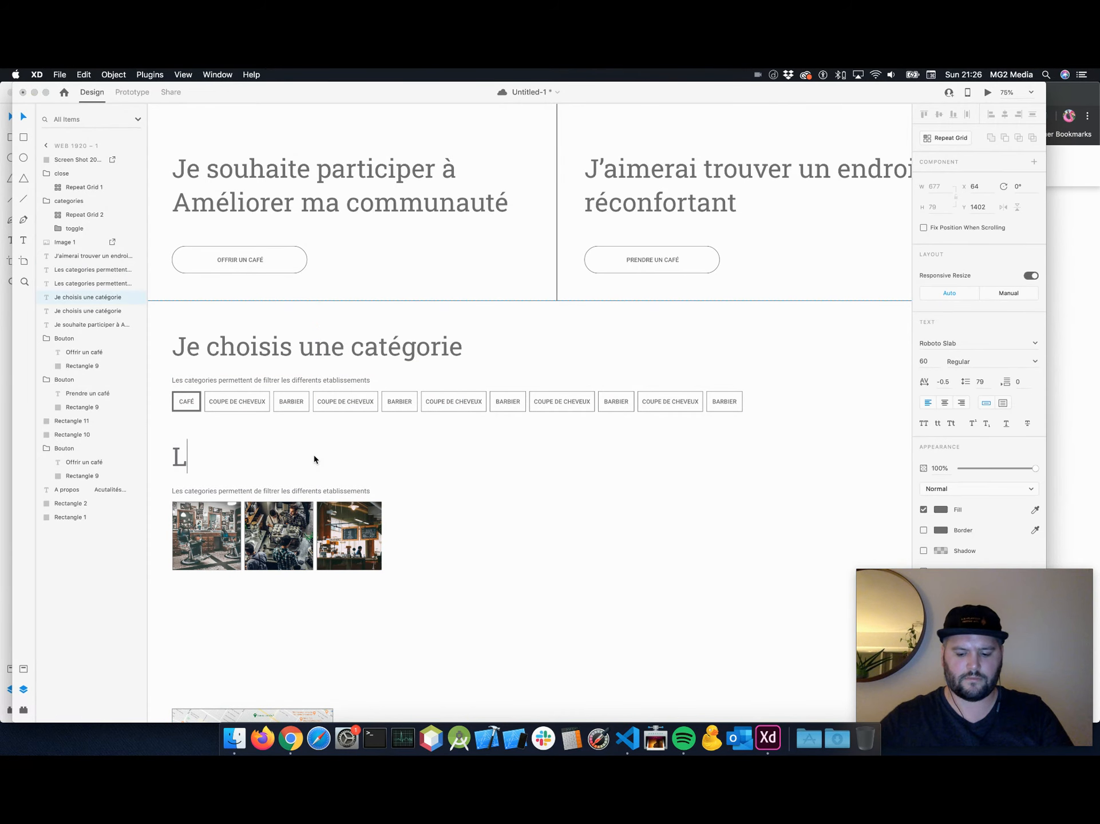
type("Es e")
key("BackSpace")
key("BackSpace")
key("BackSpace")
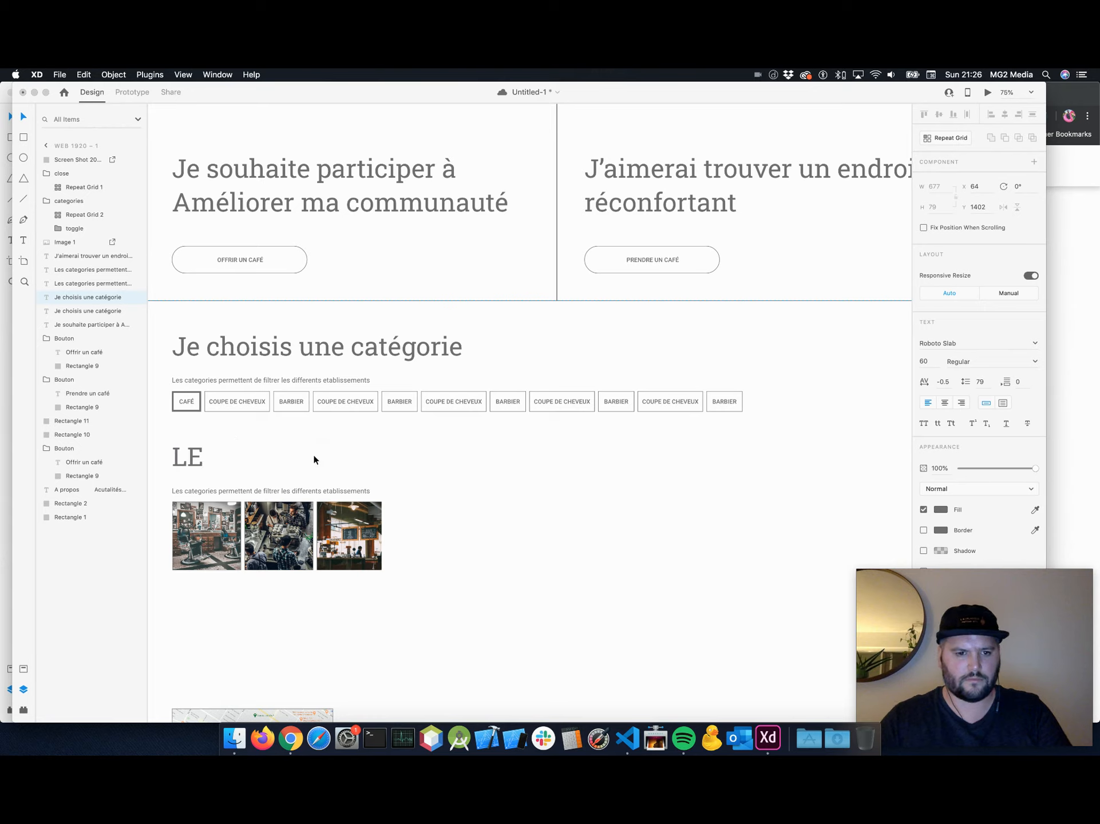
key("BackSpace")
type("e")
key("BackSpace")
type("e")
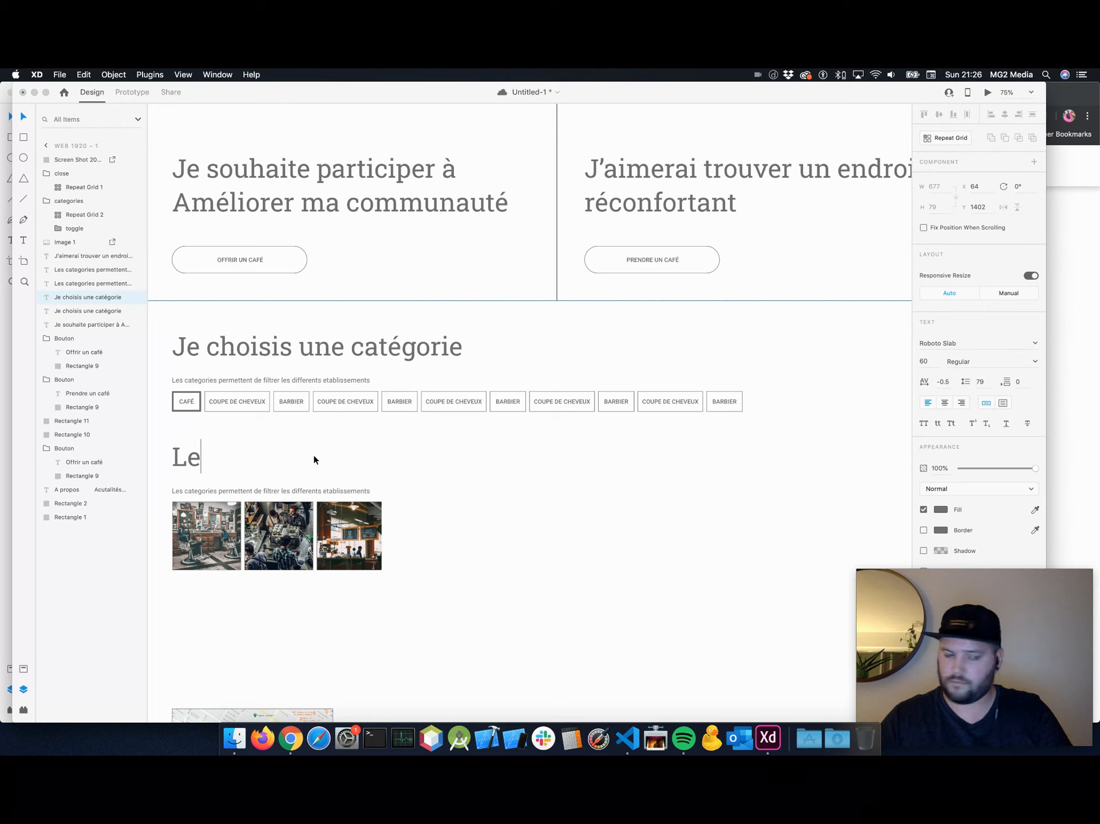
type("s e2ta")
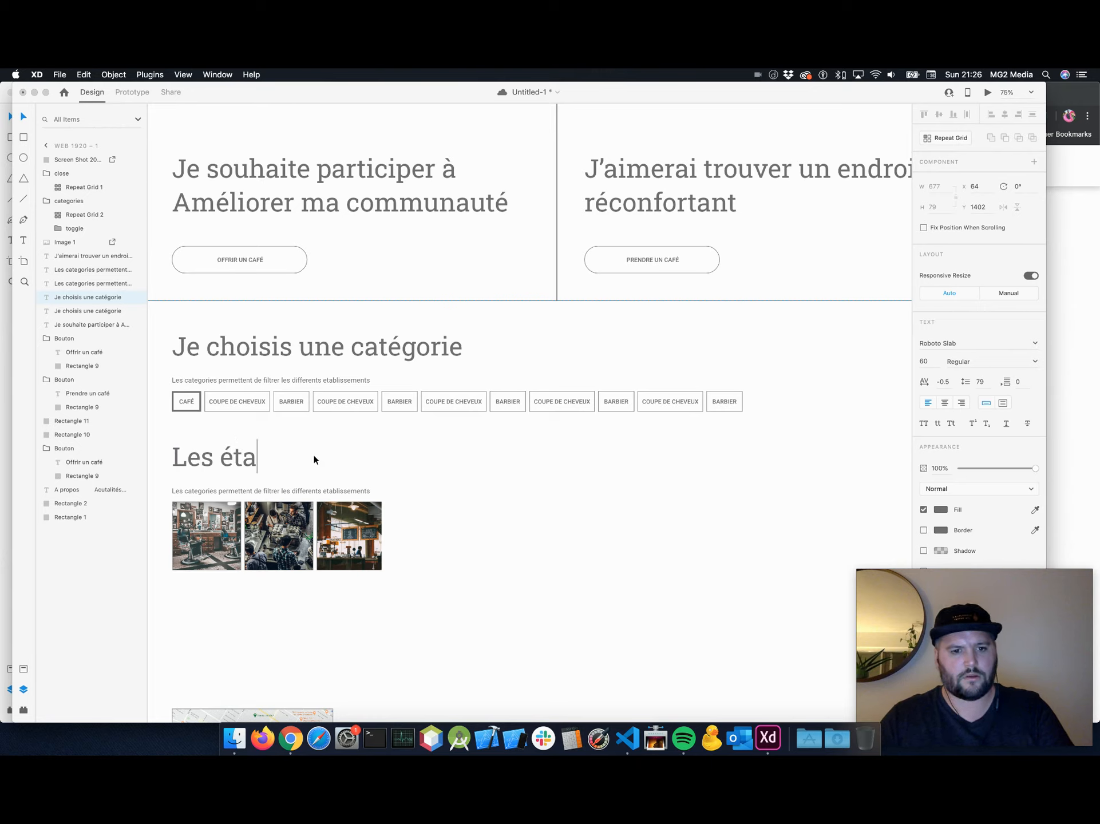
type("blissement les")
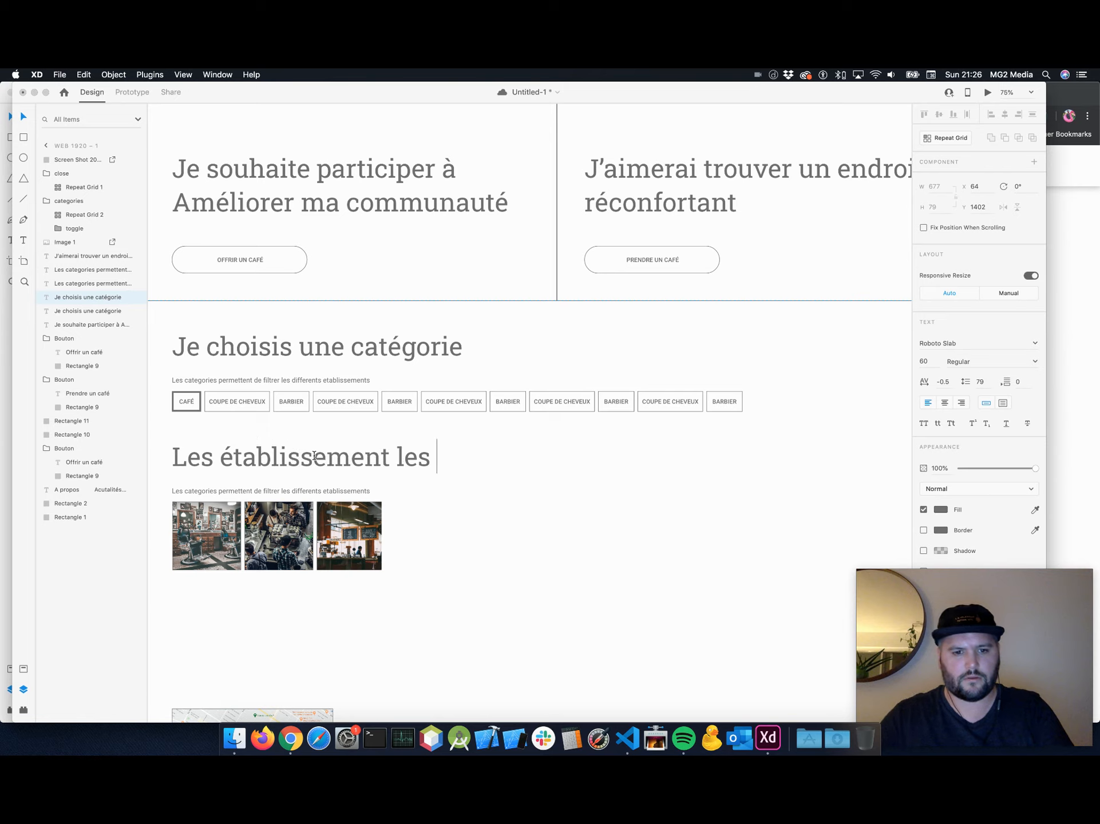
key("BackSpace")
key("BackSpace")
key("BackSpace")
key("BackSpace")
key("BackSpace")
type("s les pl")
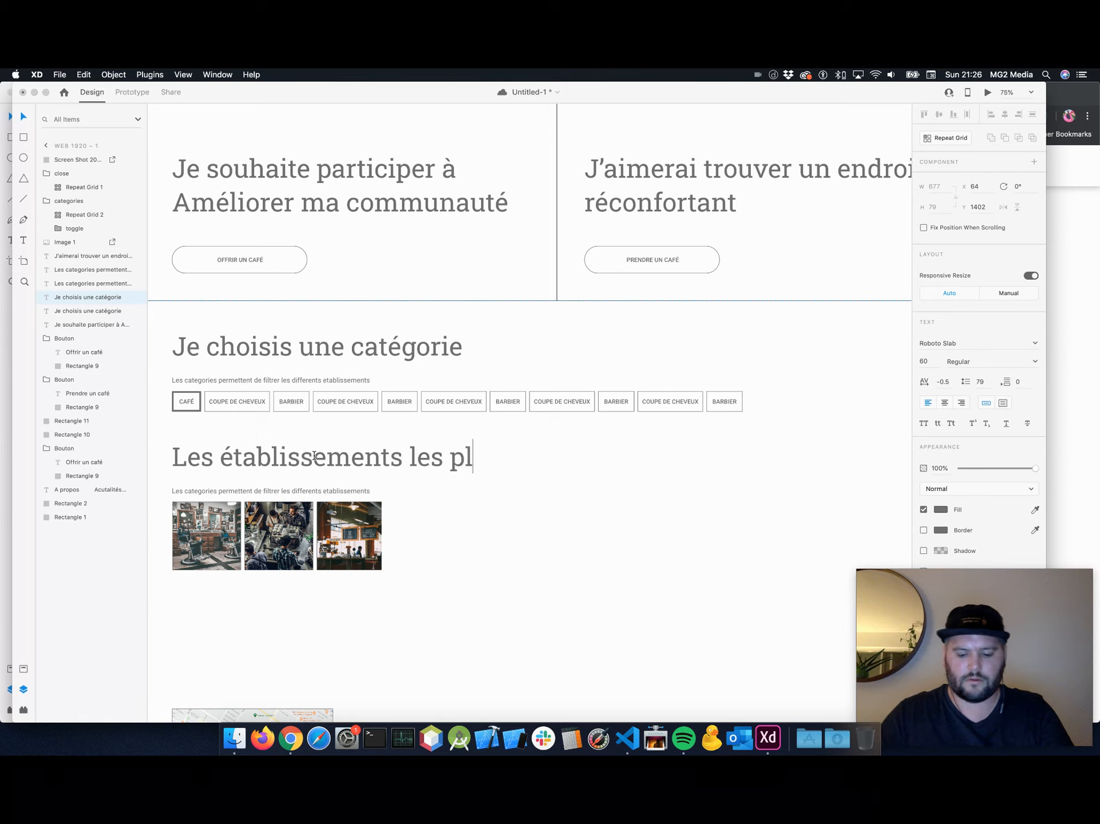
type("us proches")
key("Escape")
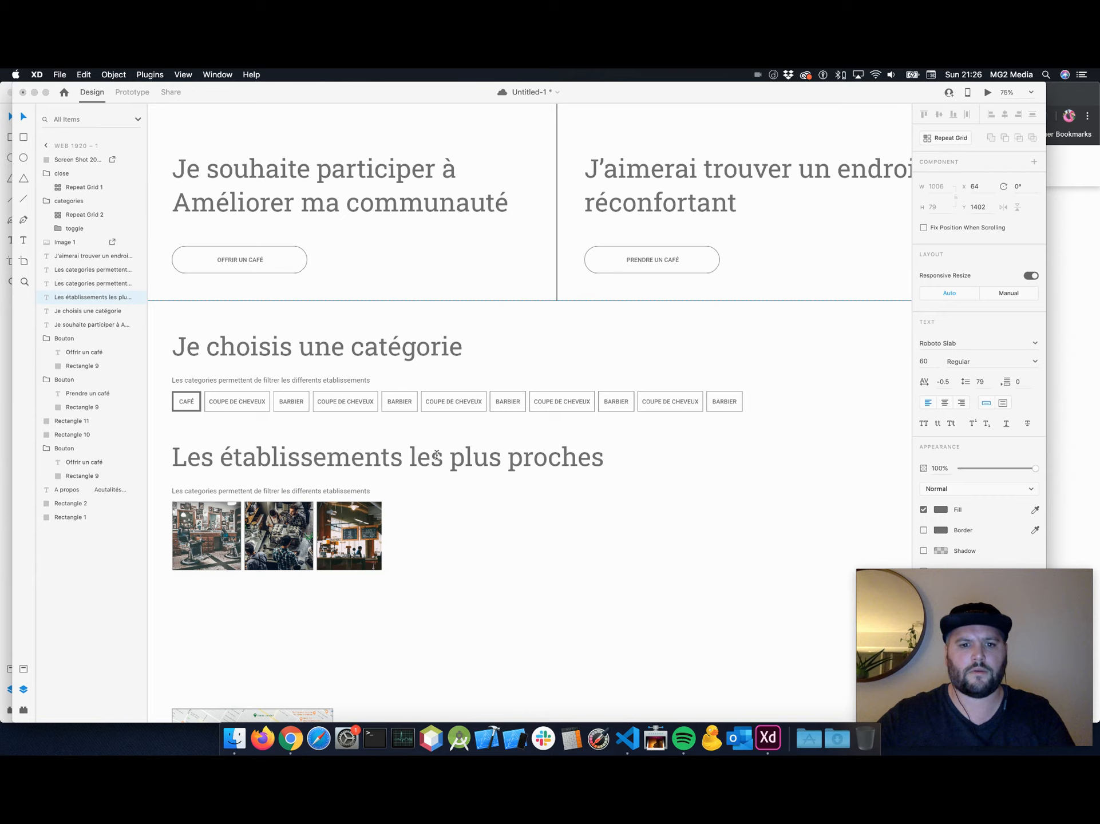
Break the establishments heading onto two lines before "plus proches".
left_click(412, 457)
left_click(451, 457)
key("Return")
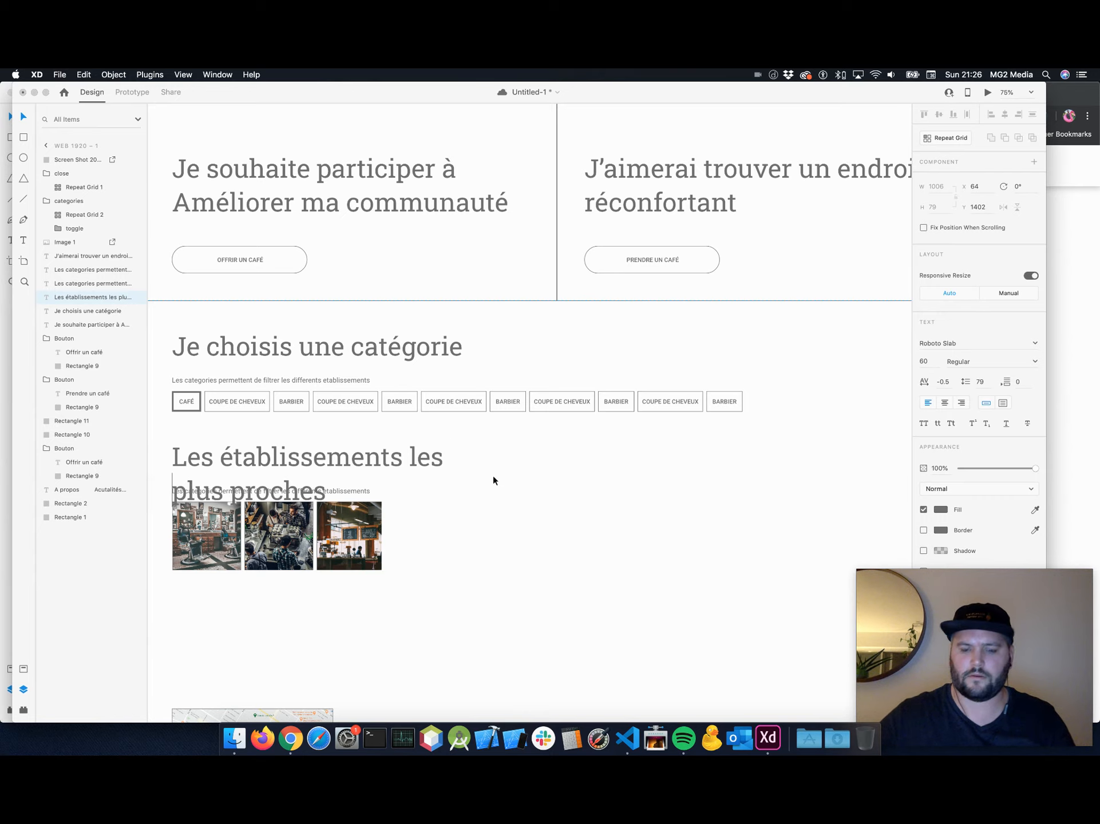
key("Escape")
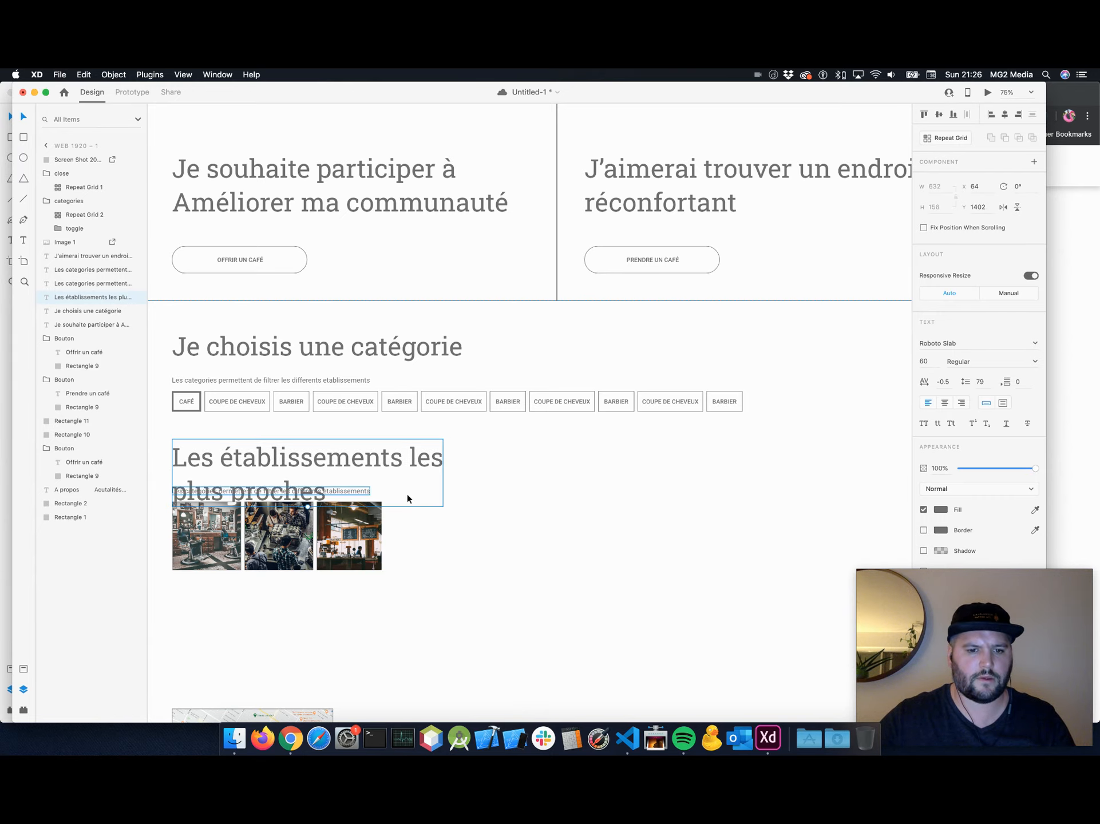
Move the duplicated subtitle and the establishment photos together below the two-line heading, placing the subtitle at Y 1592.
left_click(563, 483)
scroll(563, 483, "down", 5)
left_click(355, 347)
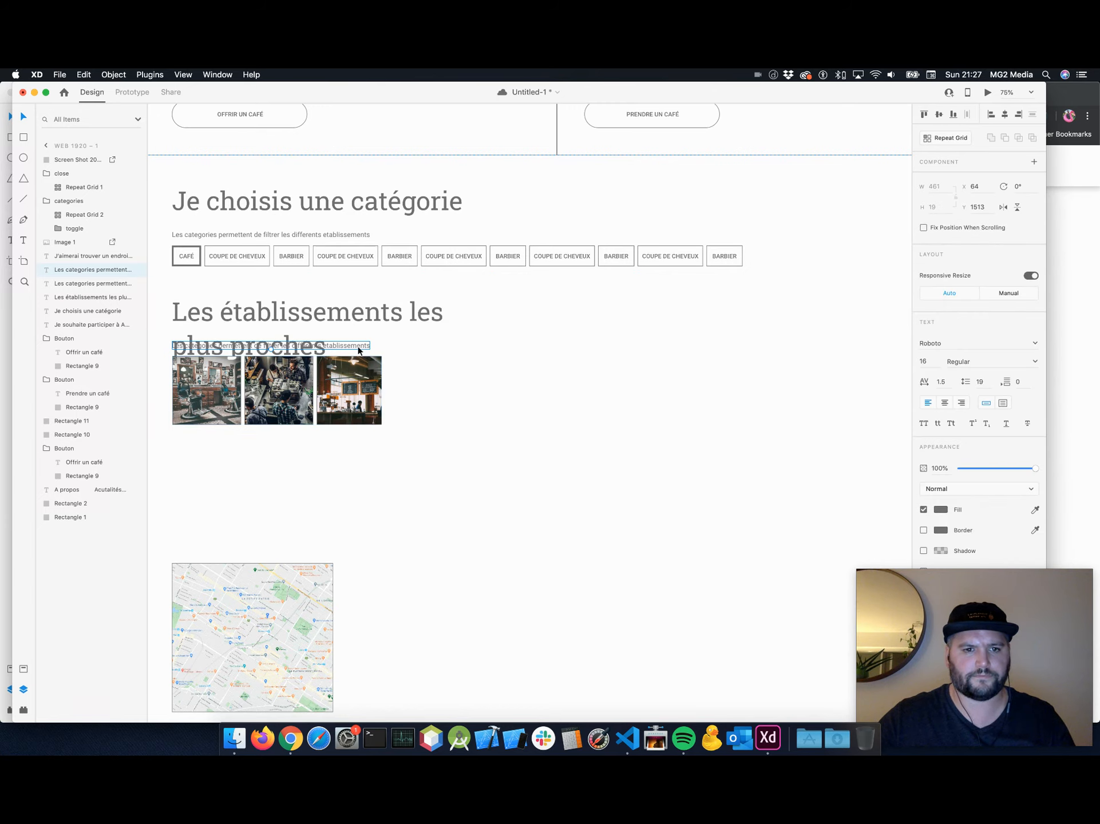
left_click(347, 362, "shift")
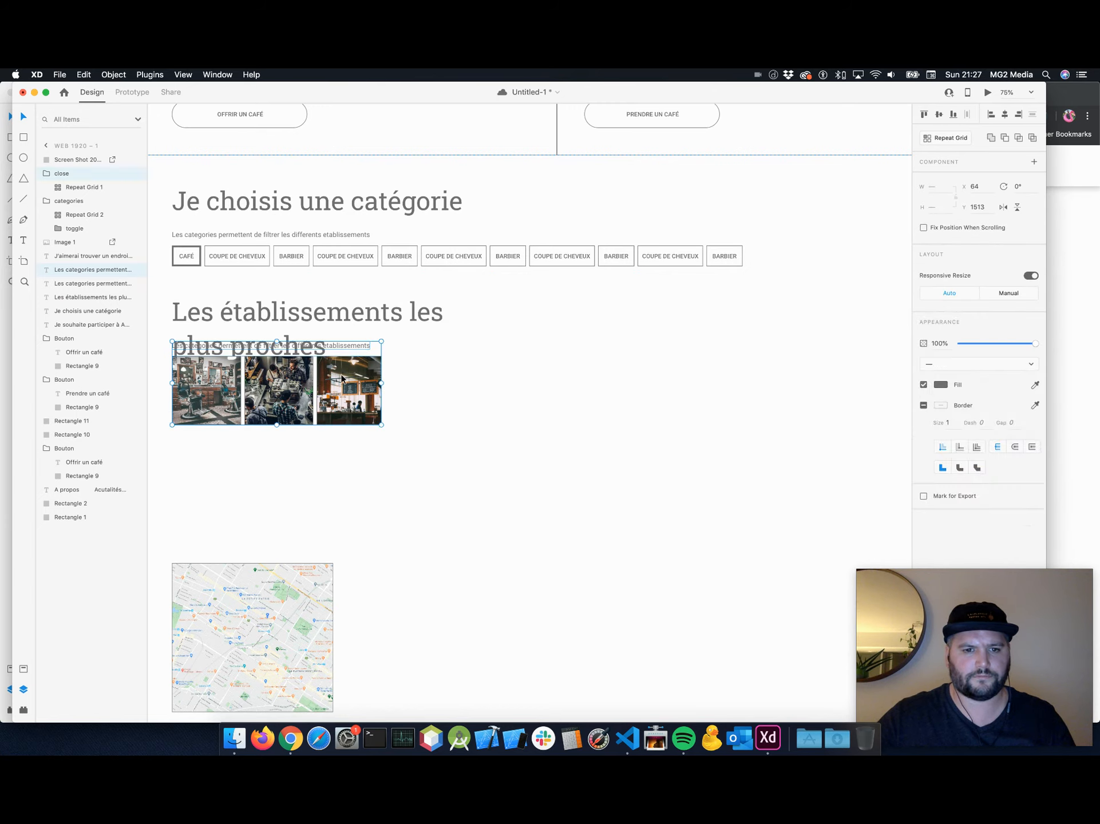
left_click_drag(341, 381, 339, 406)
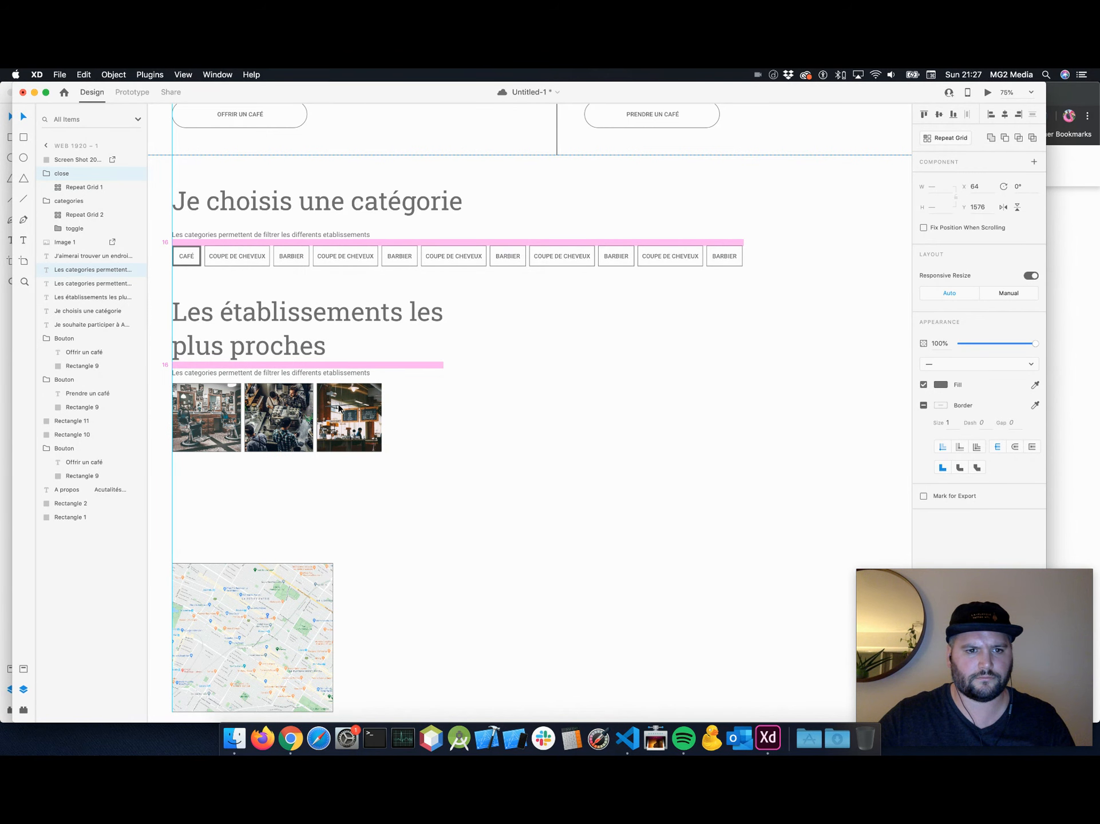
left_click_drag(338, 407, 340, 416)
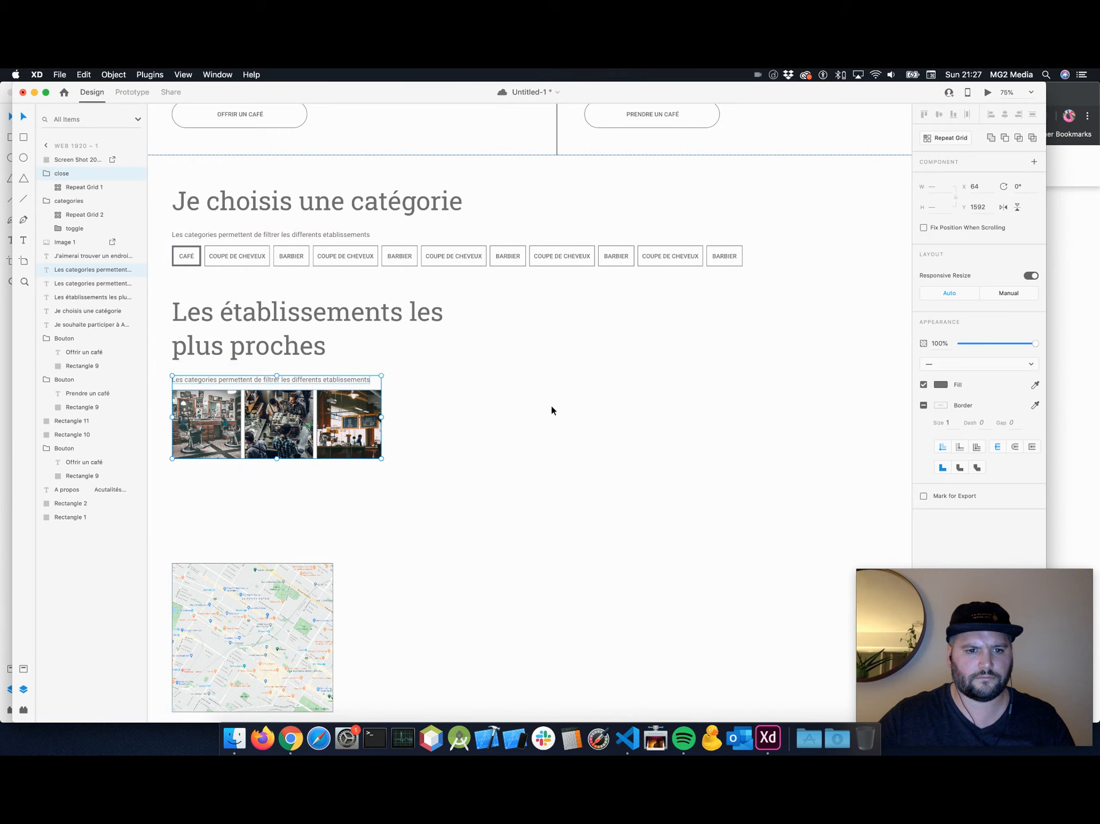
left_click(317, 380)
double_click(317, 380)
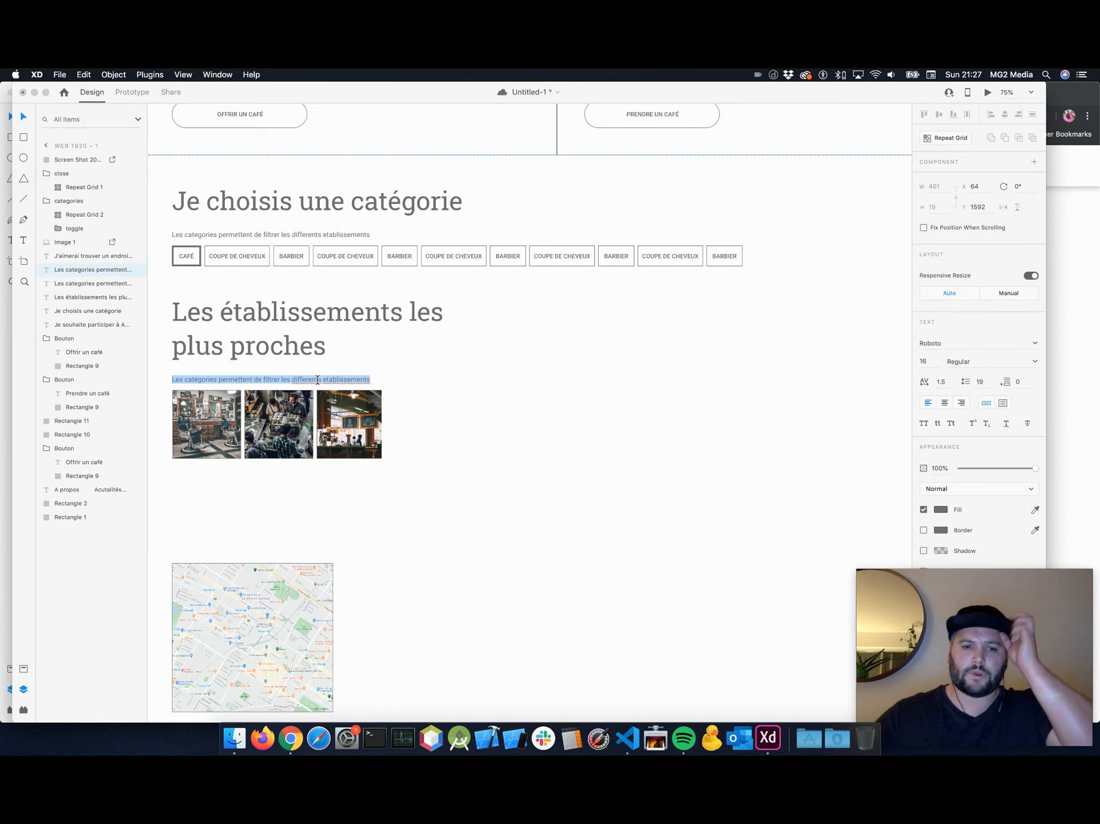
left_click(485, 424)
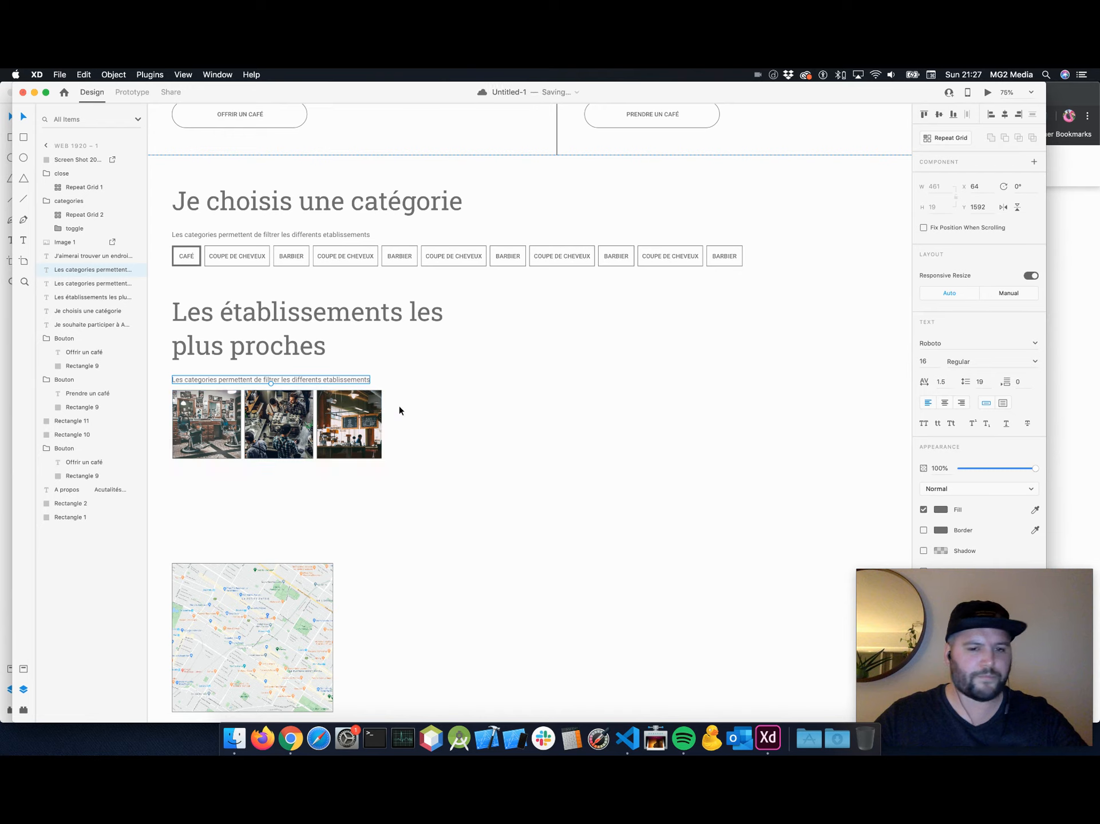
left_click(450, 403)
double_click(299, 380)
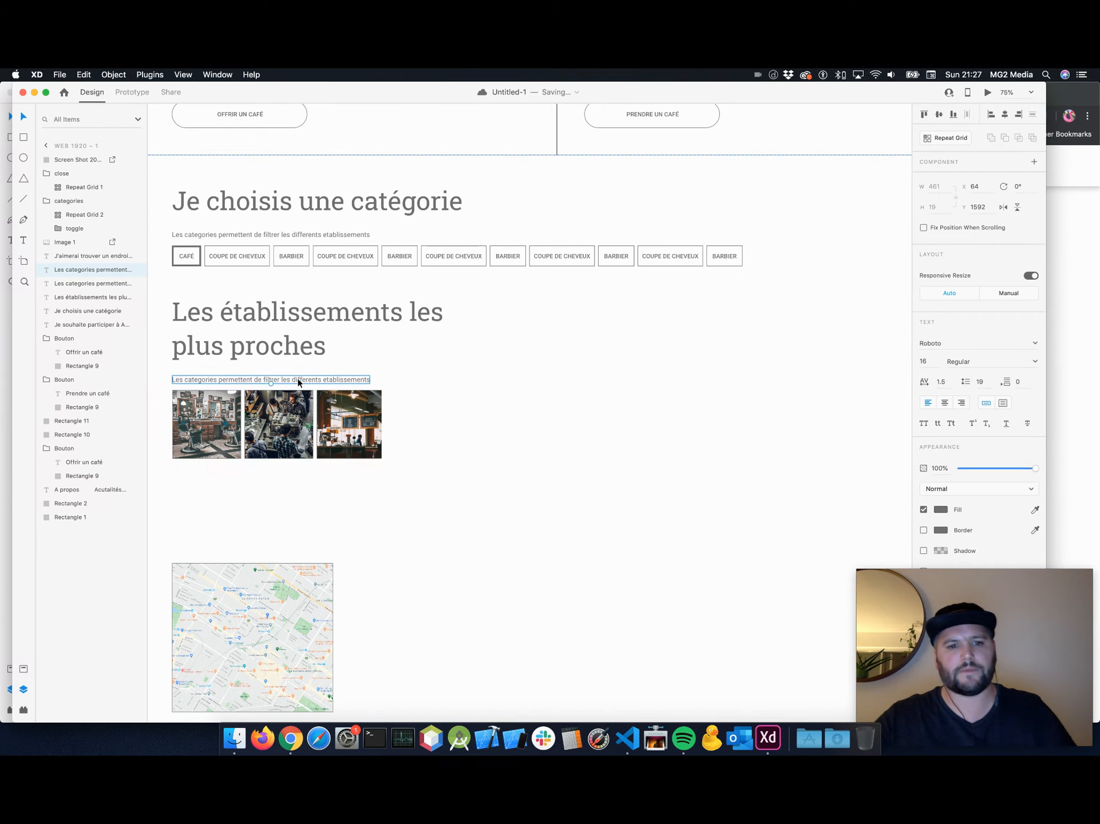
left_click(419, 399)
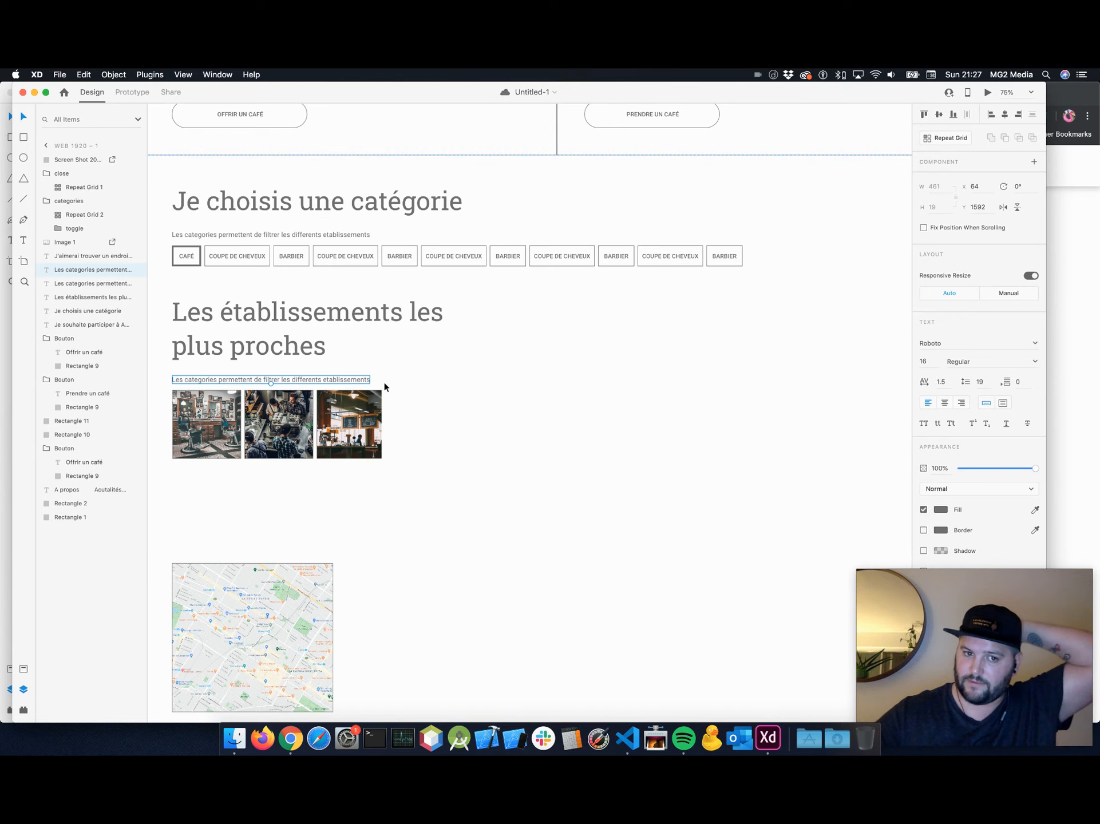
Replace the subtitle under the establishments heading with "Veuillez activer la géolocalisation".
scroll(363, 383, "up", 2)
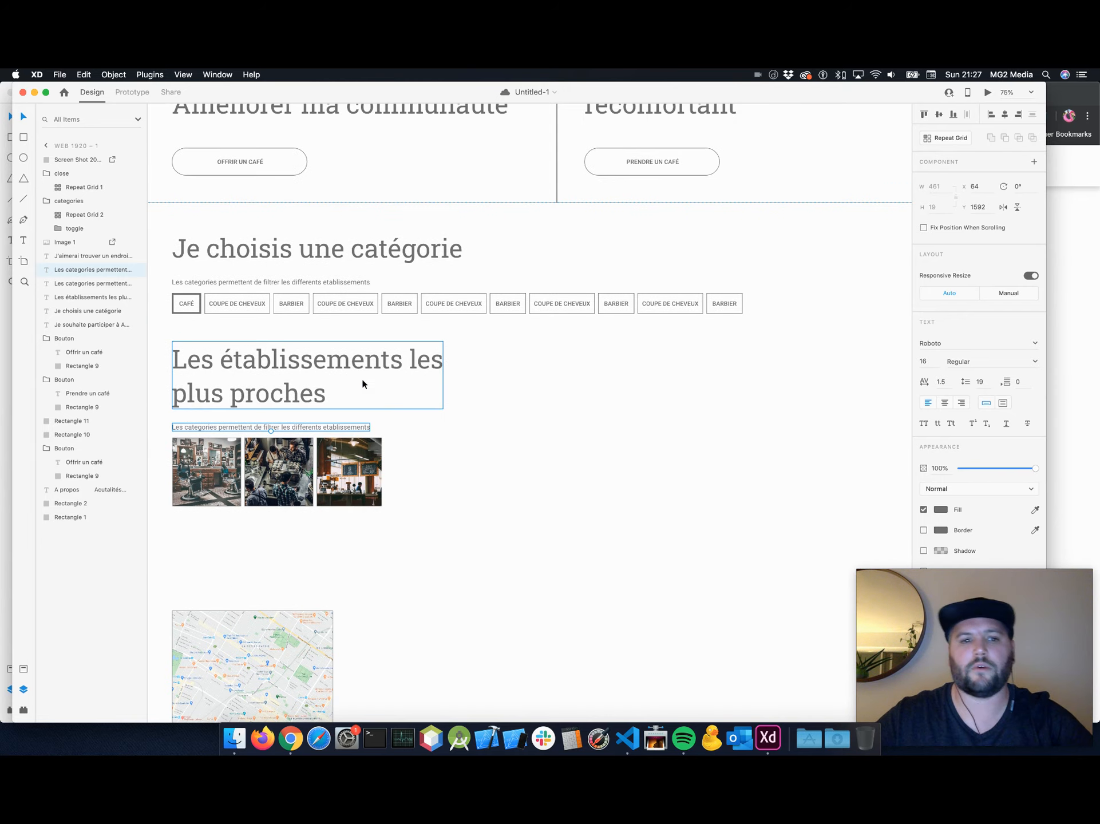
double_click(297, 393)
double_click(257, 427)
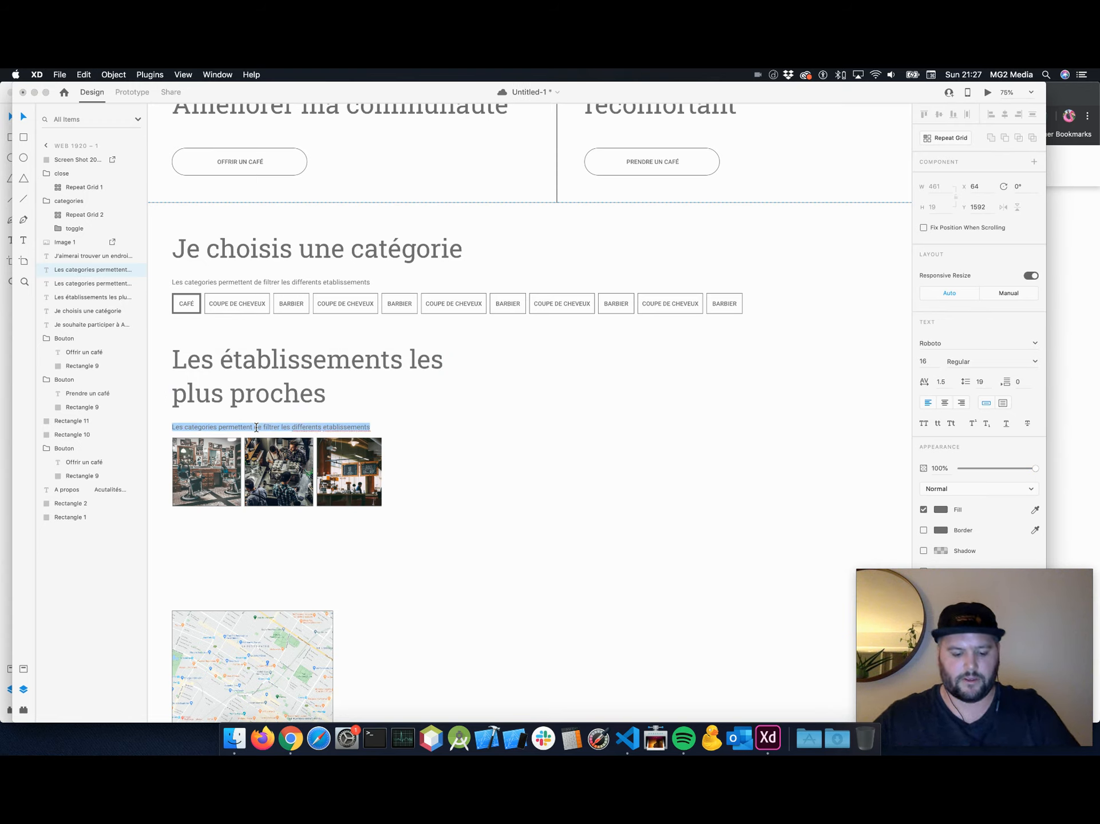
type("Veuil")
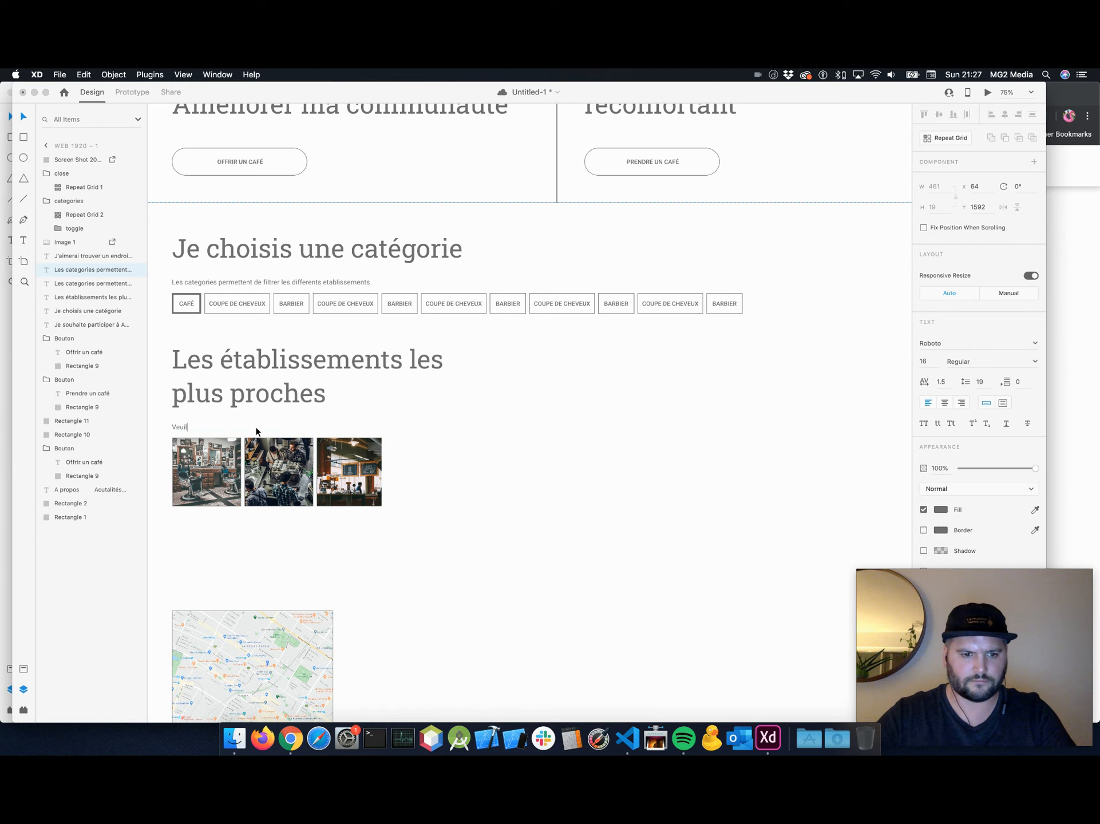
type("lew acti")
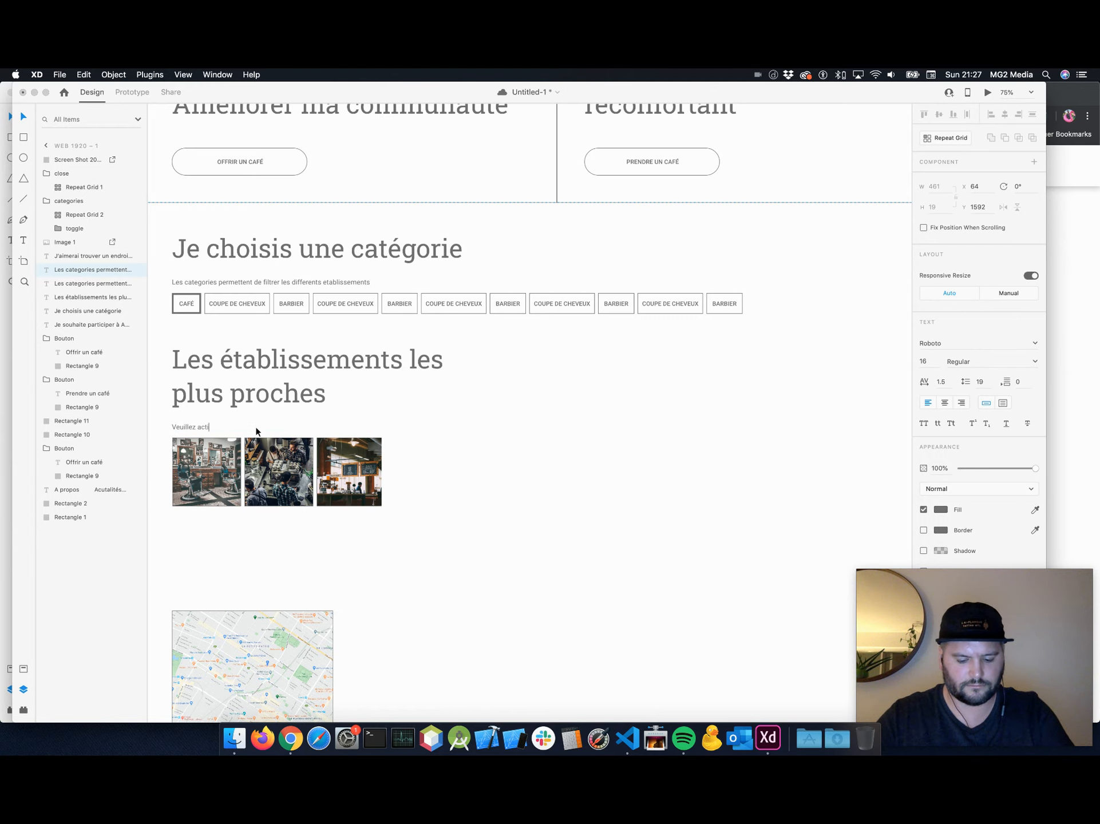
type("ver la geo")
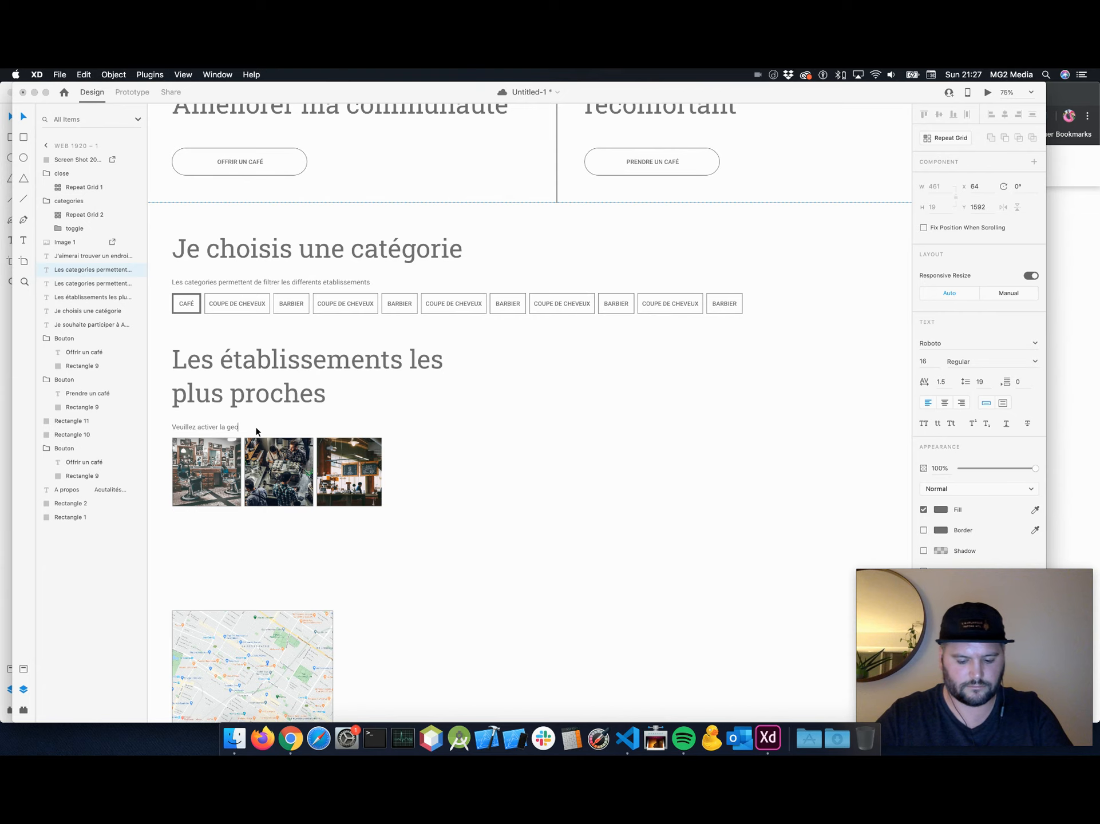
key("BackSpace")
key("BackSpace")
type("éolocalisation")
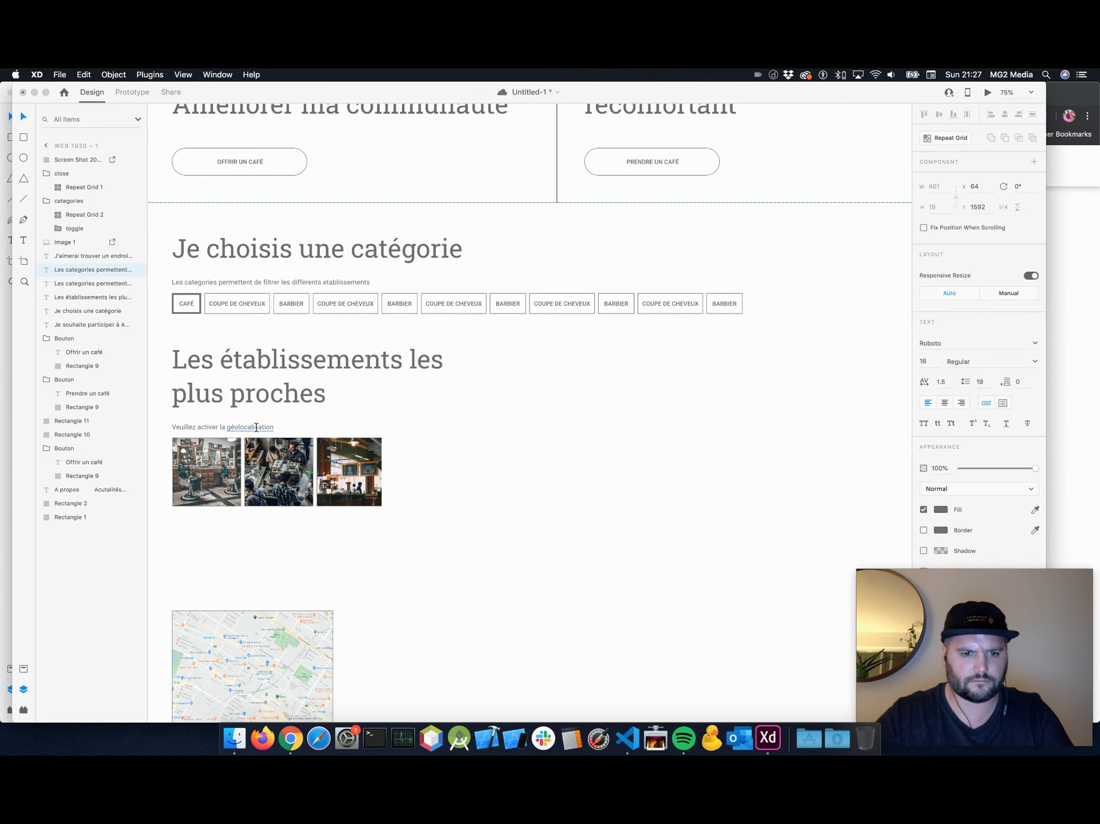
Continue the establishments subtitle with "sur votre navigateur".
type(" d")
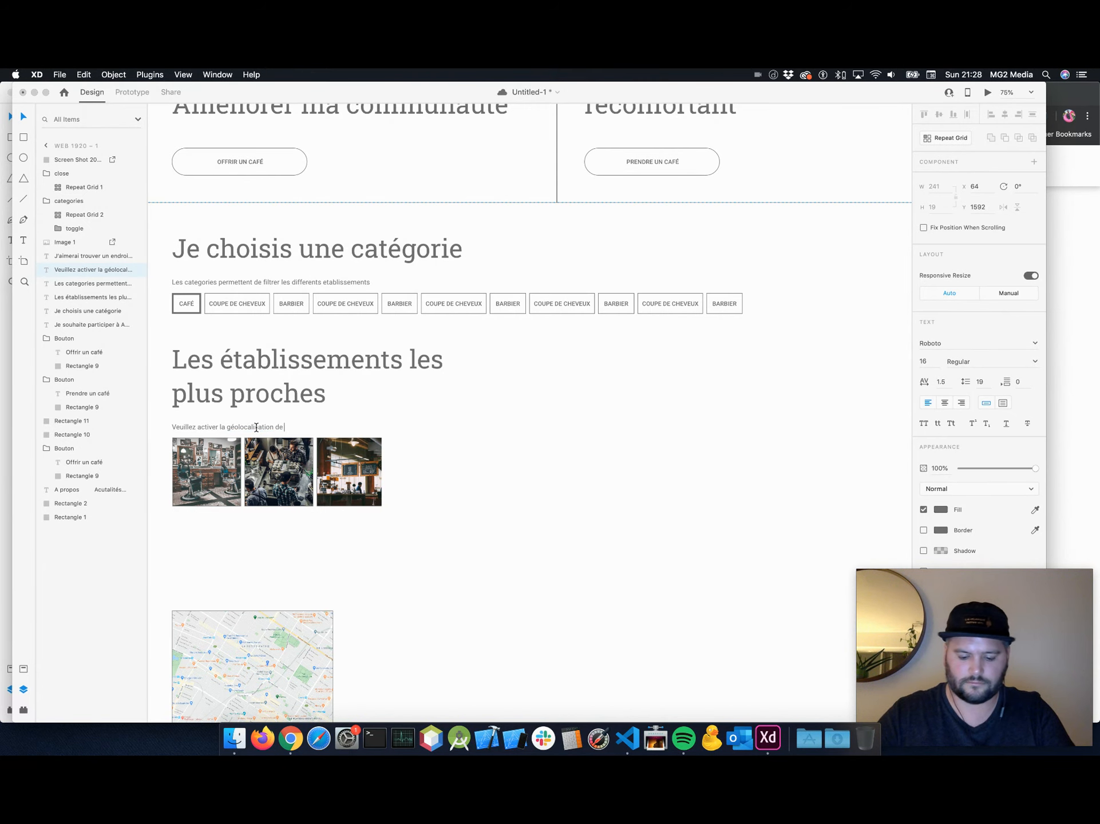
type("e")
key("BackSpace")
key("BackSpace")
key("BackSpace")
type("sur v")
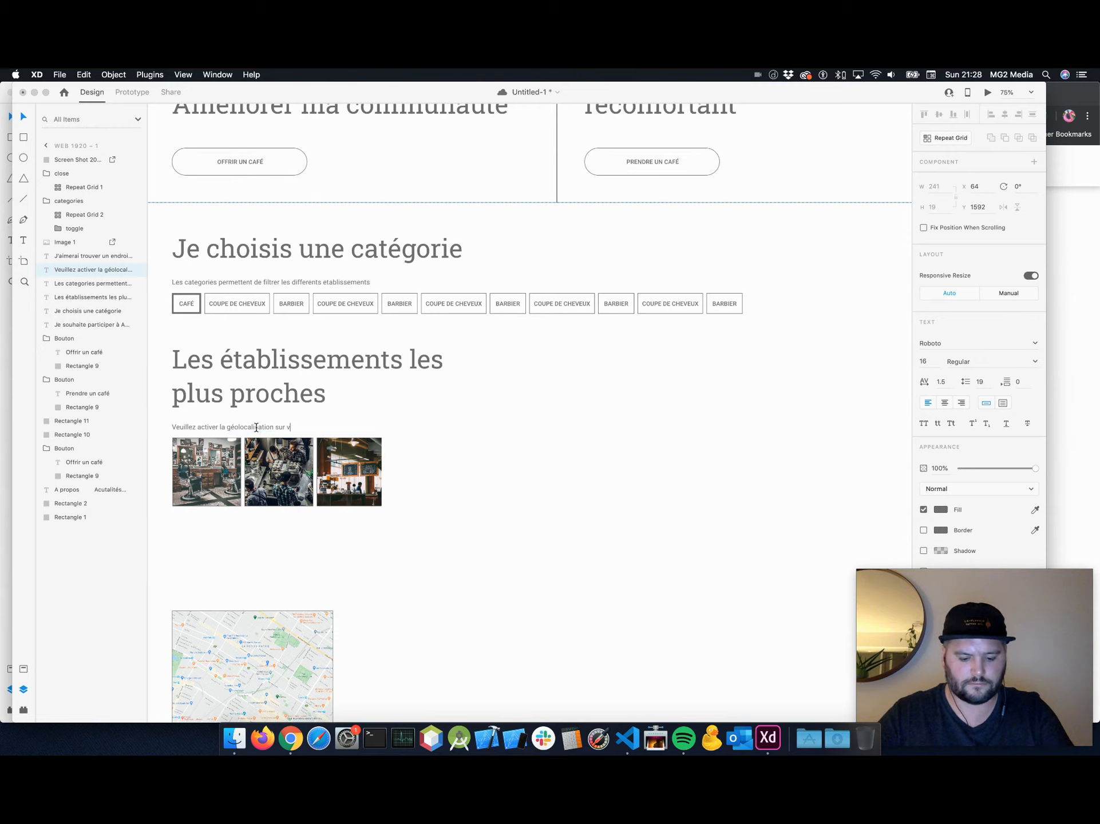
type("otre navigateur")
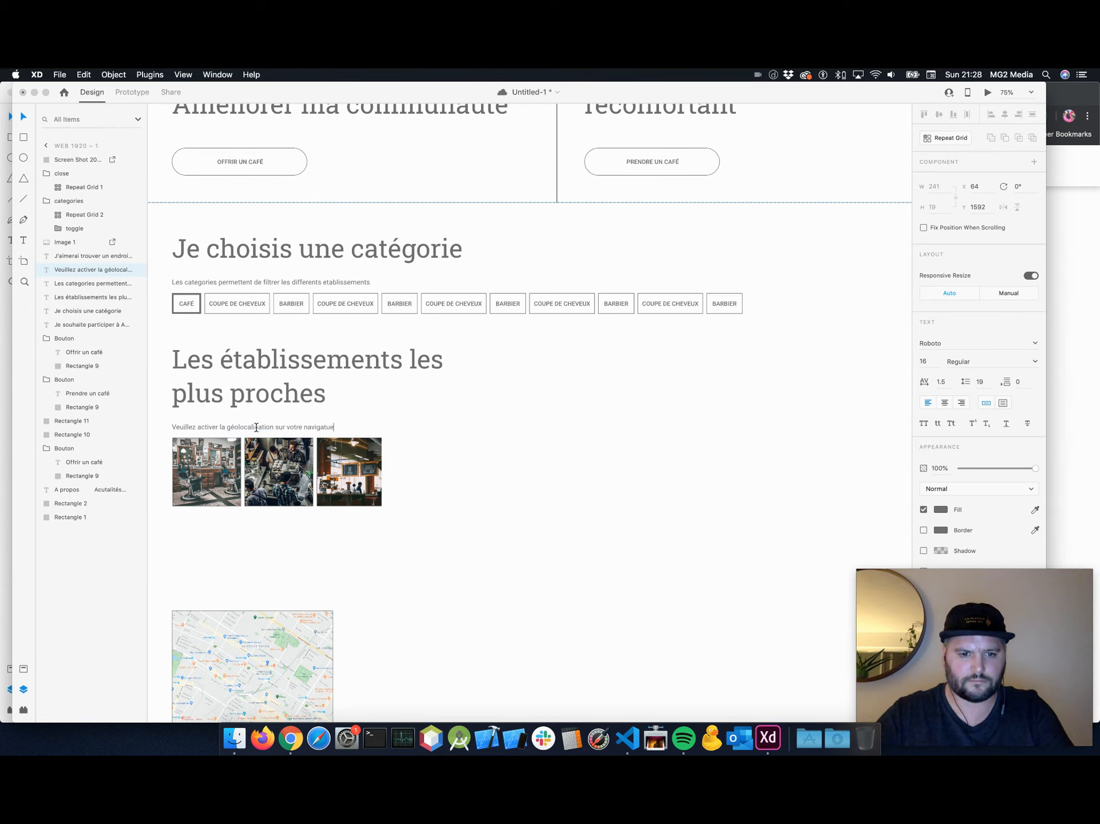
key("BackSpace")
key("BackSpace")
key("BackSpace")
type("ur ")
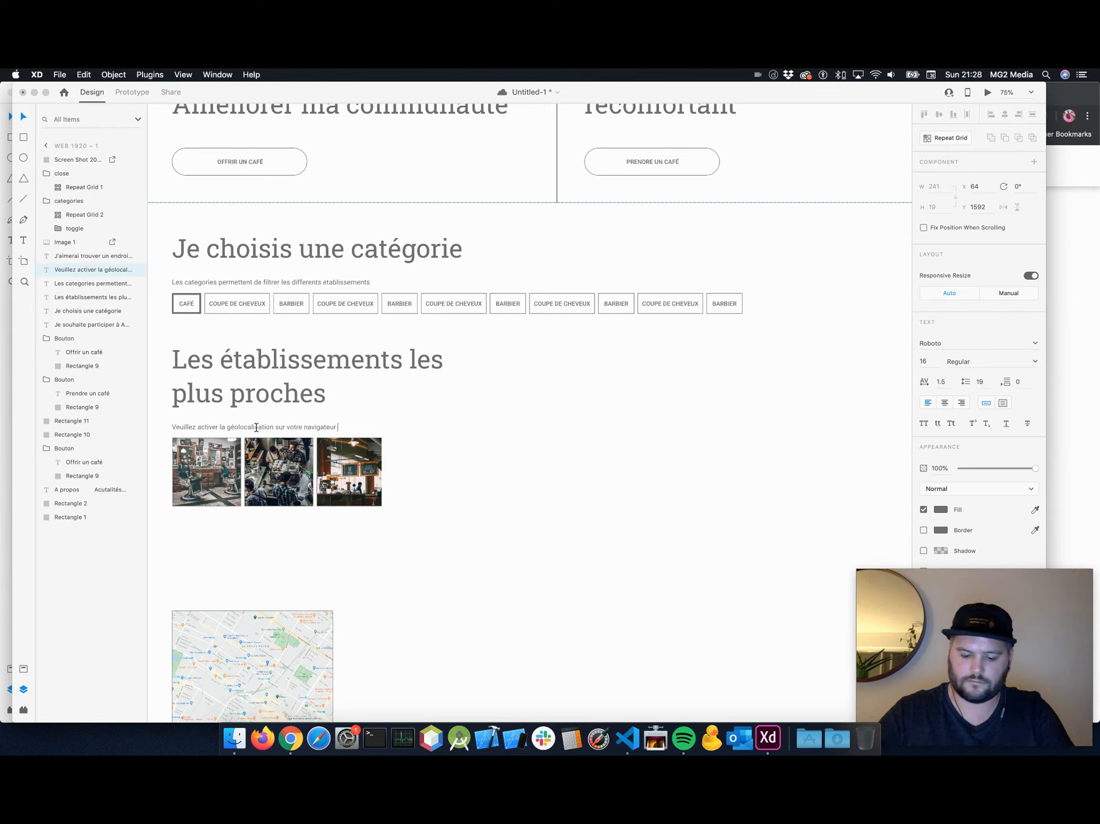
Extend the establishments subtitle with "pour permettre de vous fournir une experience personalisée".
type("pour permettre de")
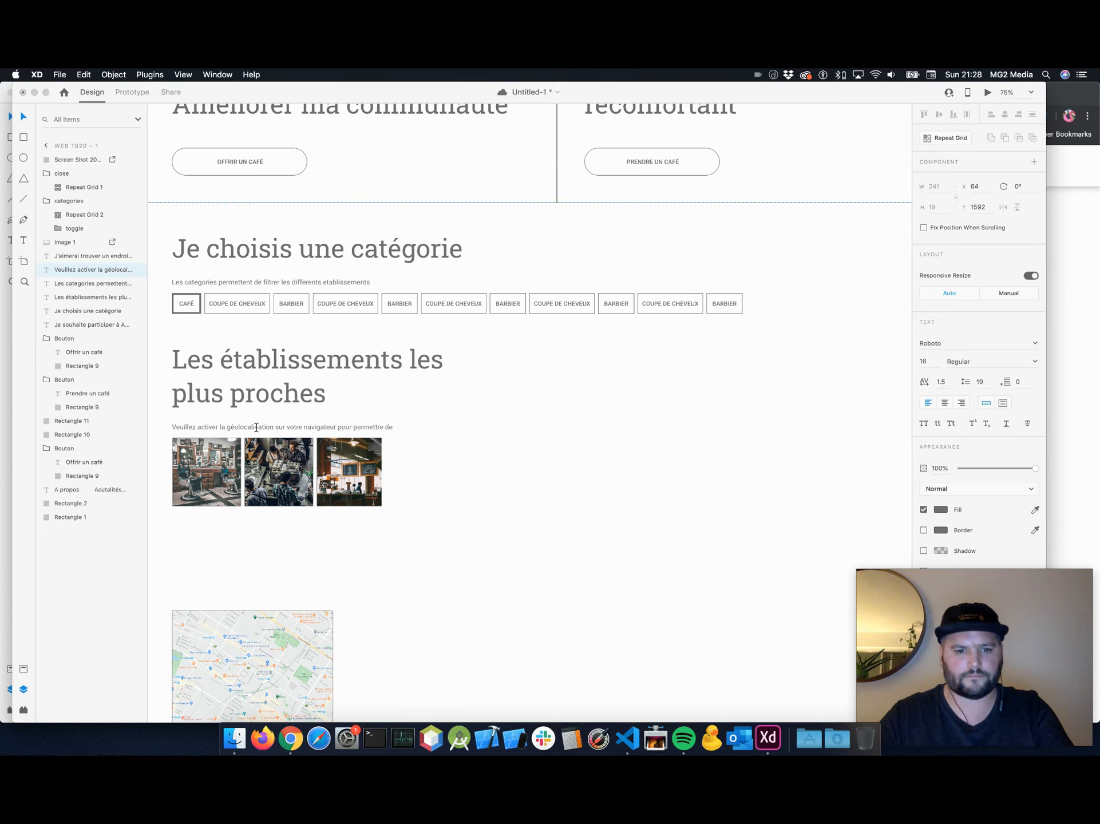
type(" vous four")
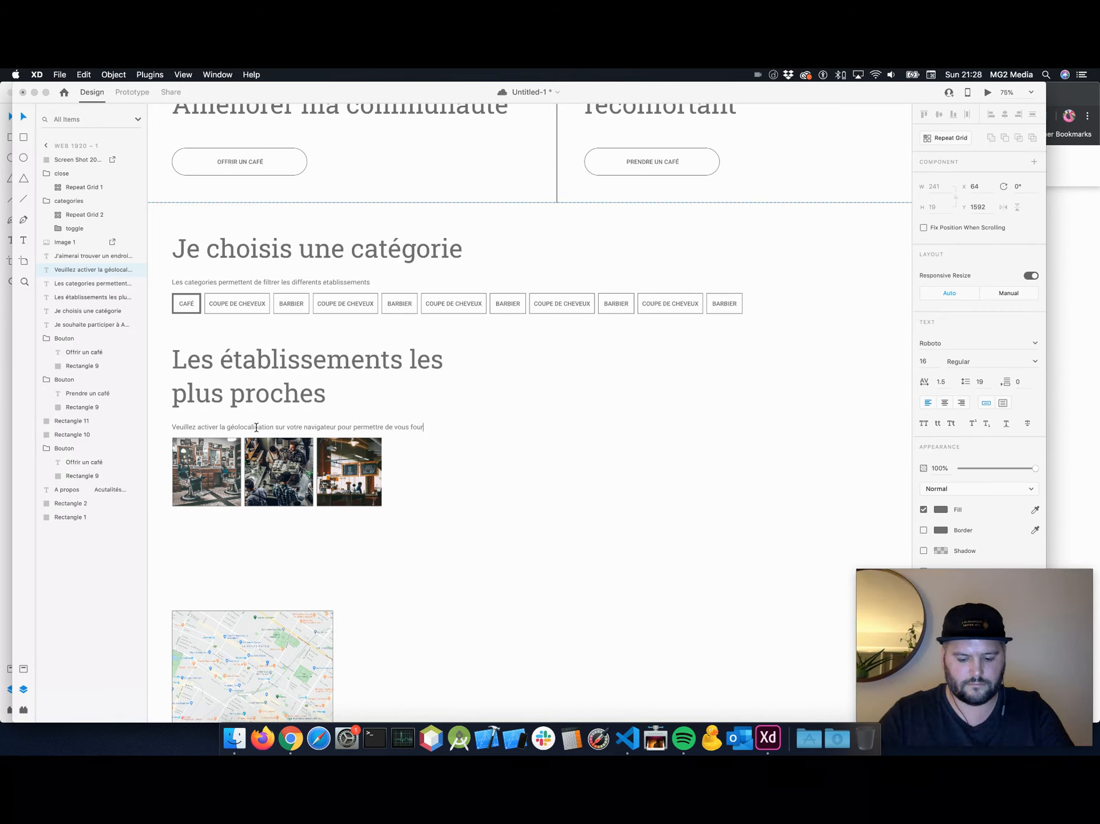
type("nir une experience")
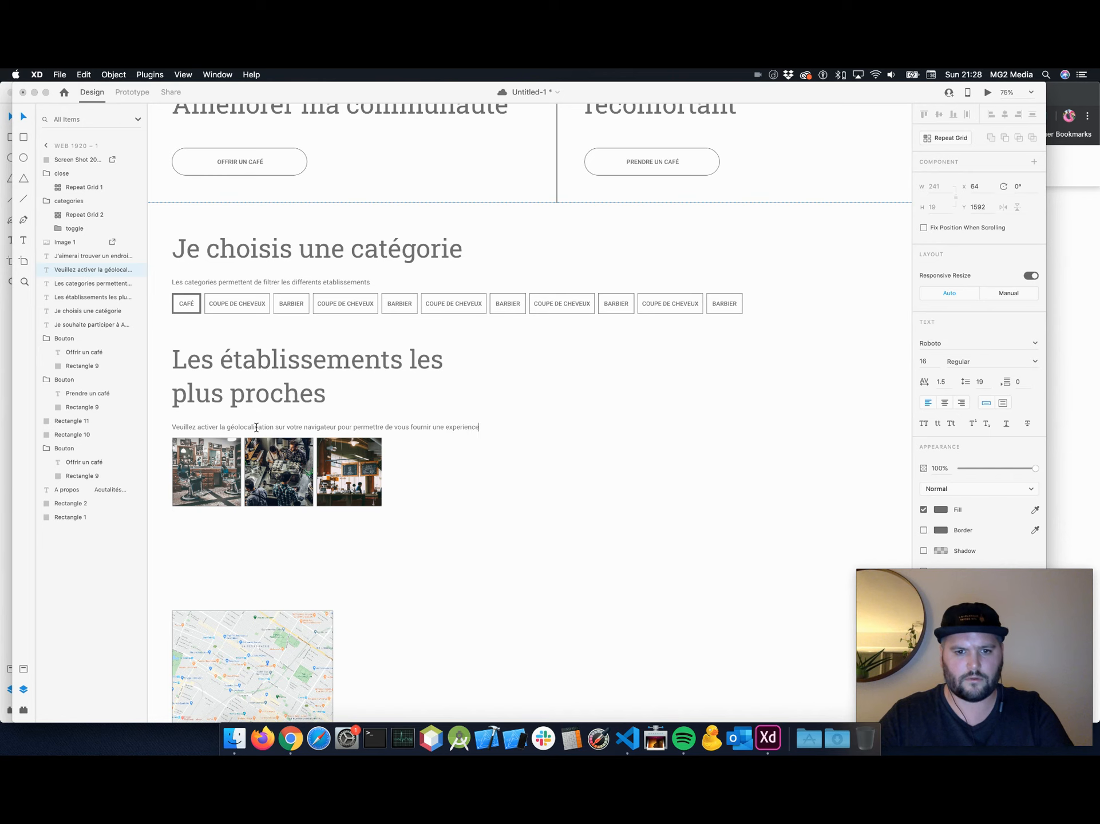
type(" pers")
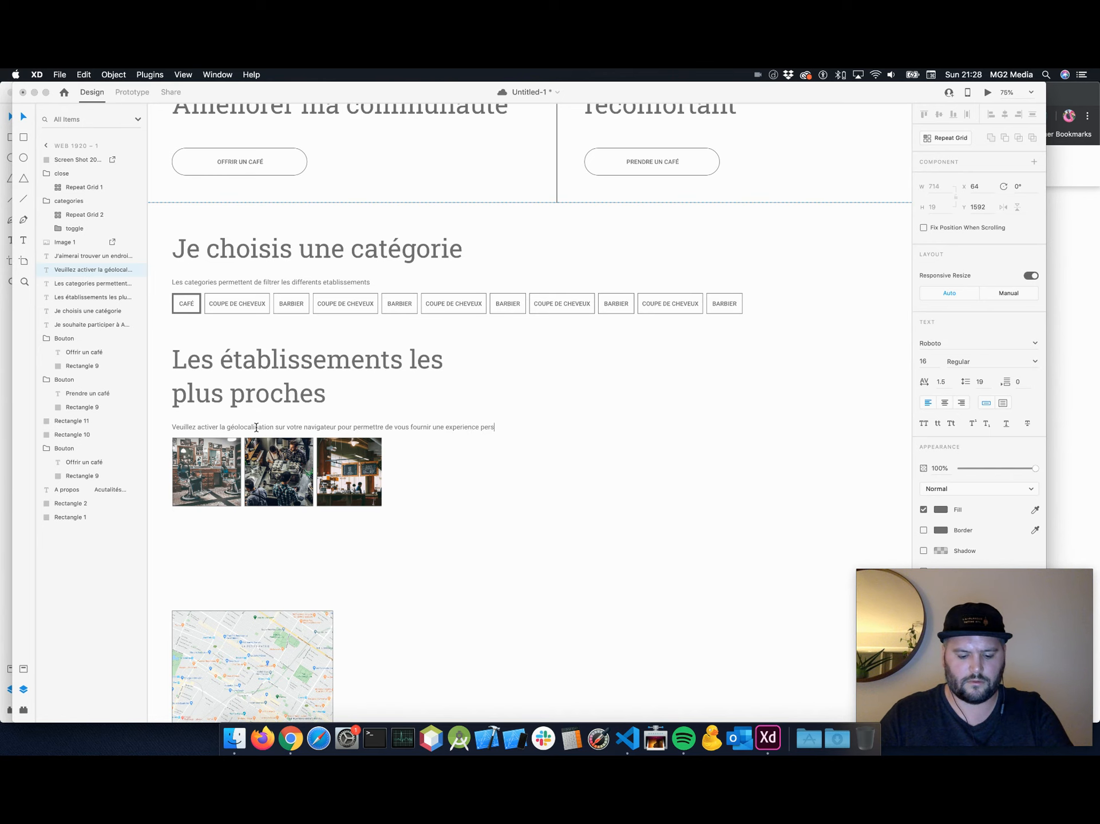
type("onalisée")
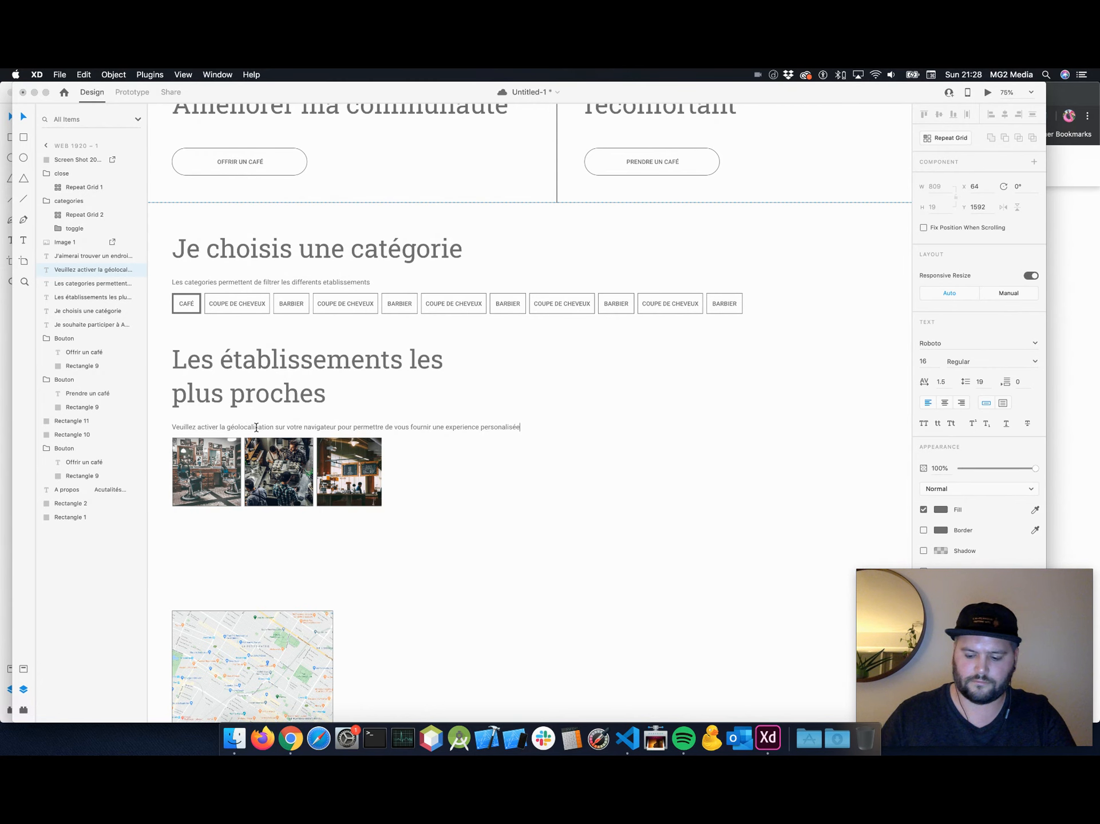
Add a colon and the call to action "Activez la geolocalisation" at the end of the subtitle.
type(": ")
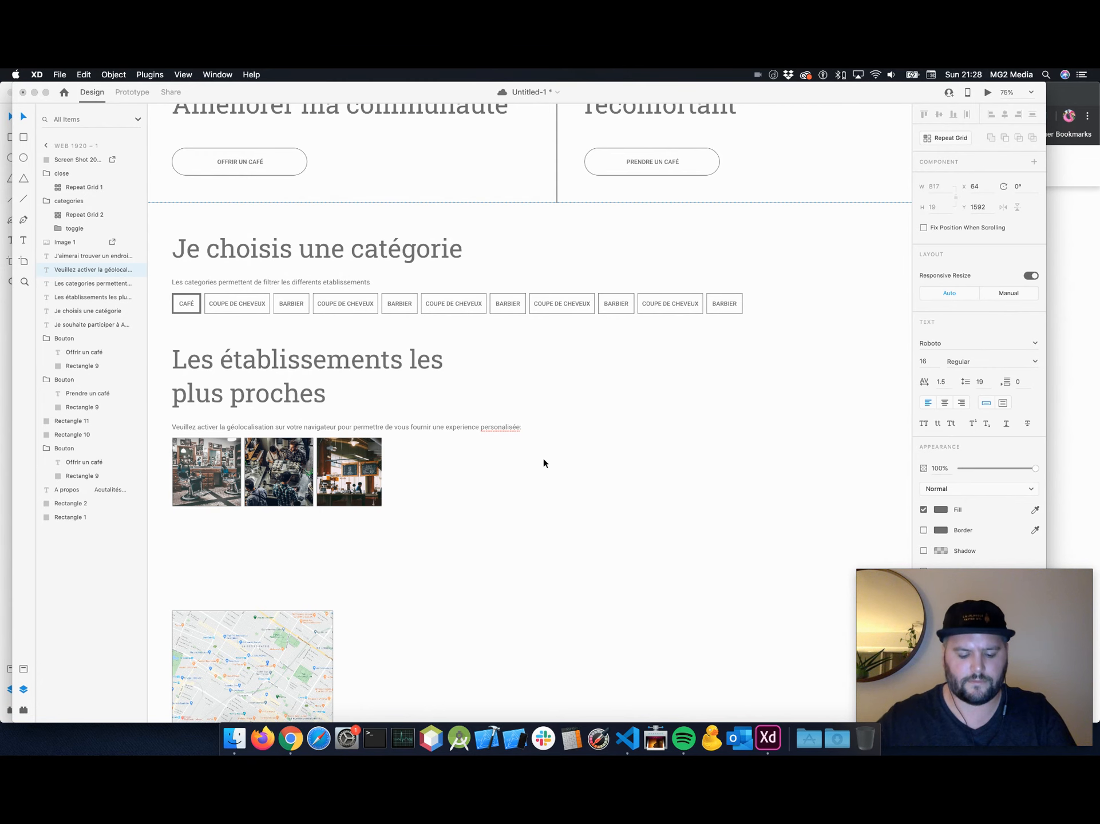
type(" A")
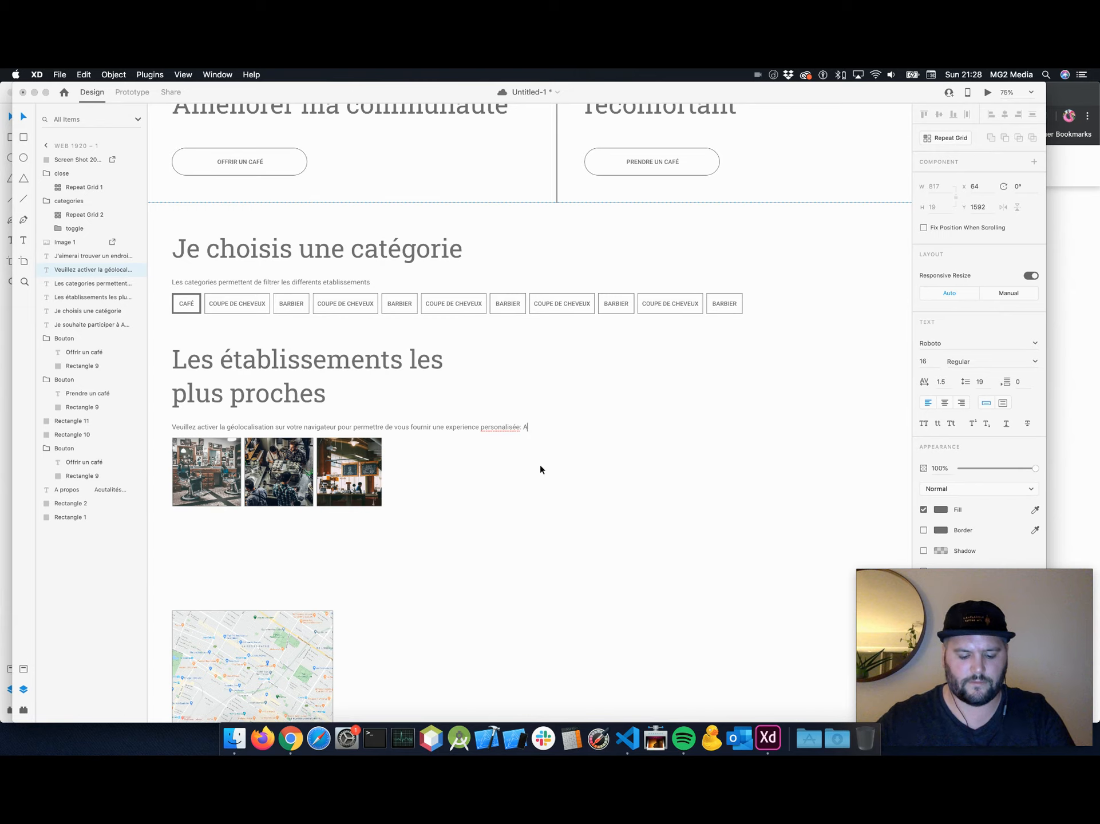
type("ctivez la ")
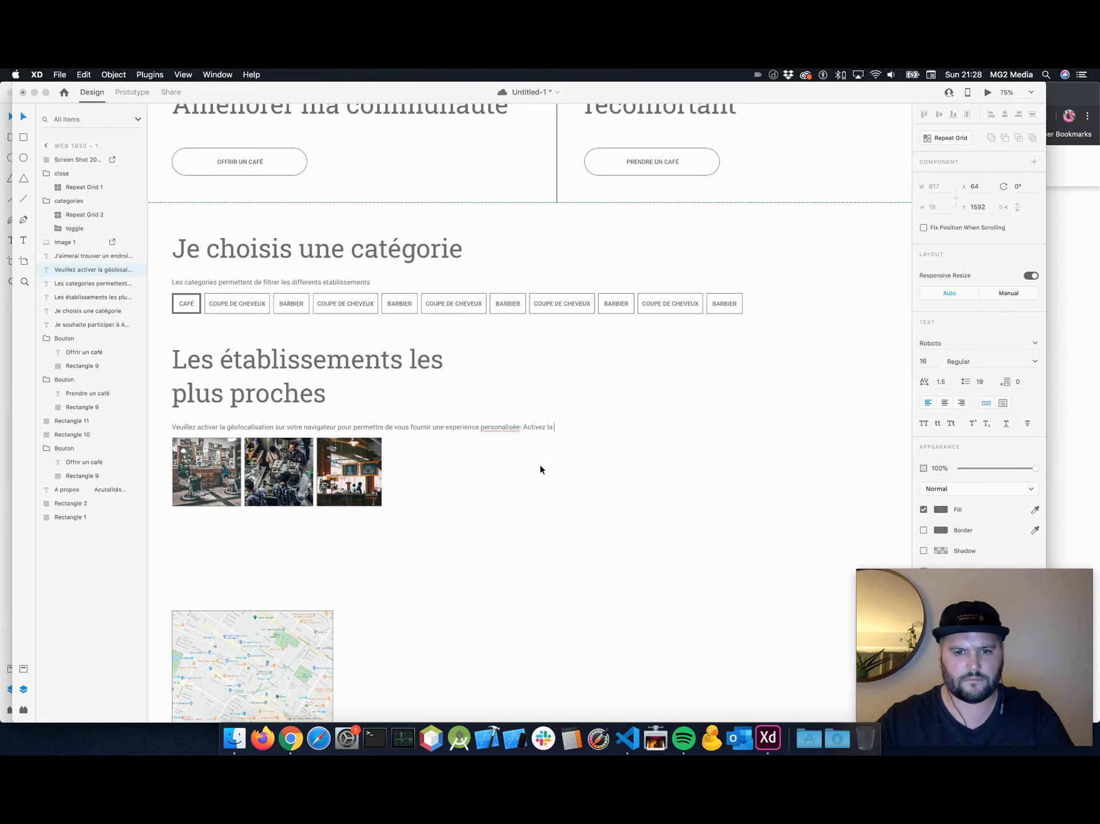
type("geolocalisation")
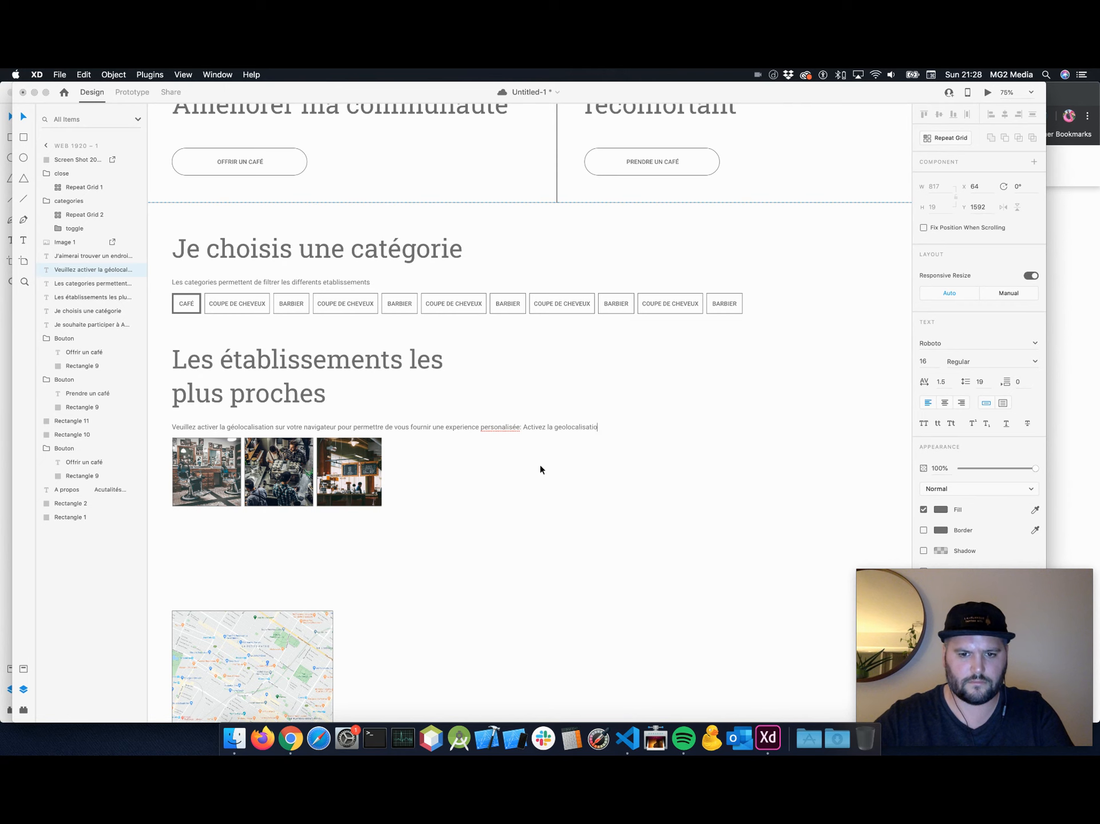
Replace the call to action after the colon with "J'active la géolocalisation".
key("shift+Left")
key("shift+Left")
key("shift+Left")
key("shift+Left")
key("shift+Left")
key("shift+Left")
key("shift+Left")
key("shift+Left")
key("shift+Left")
key("shift+Left")
key("shift+Left")
key("shift+Left")
key("shift+Left")
key("shift+Left")
key("shift+Left")
key("shift+Left")
key("shift+Left")
key("shift+Left")
key("shift+Left")
key("shift+Left")
key("shift+Left")
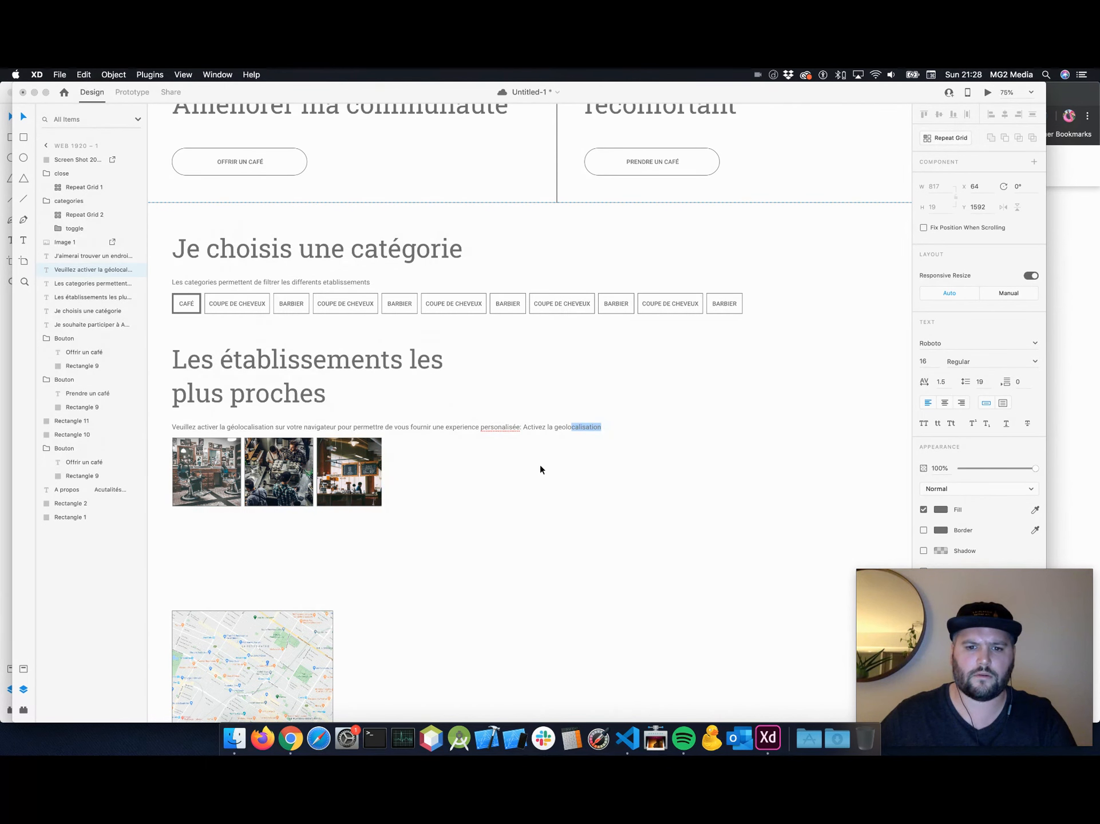
key("shift+Left")
key("shift+Left")
key("shift+Left")
key("shift+Left")
key("shift+Left")
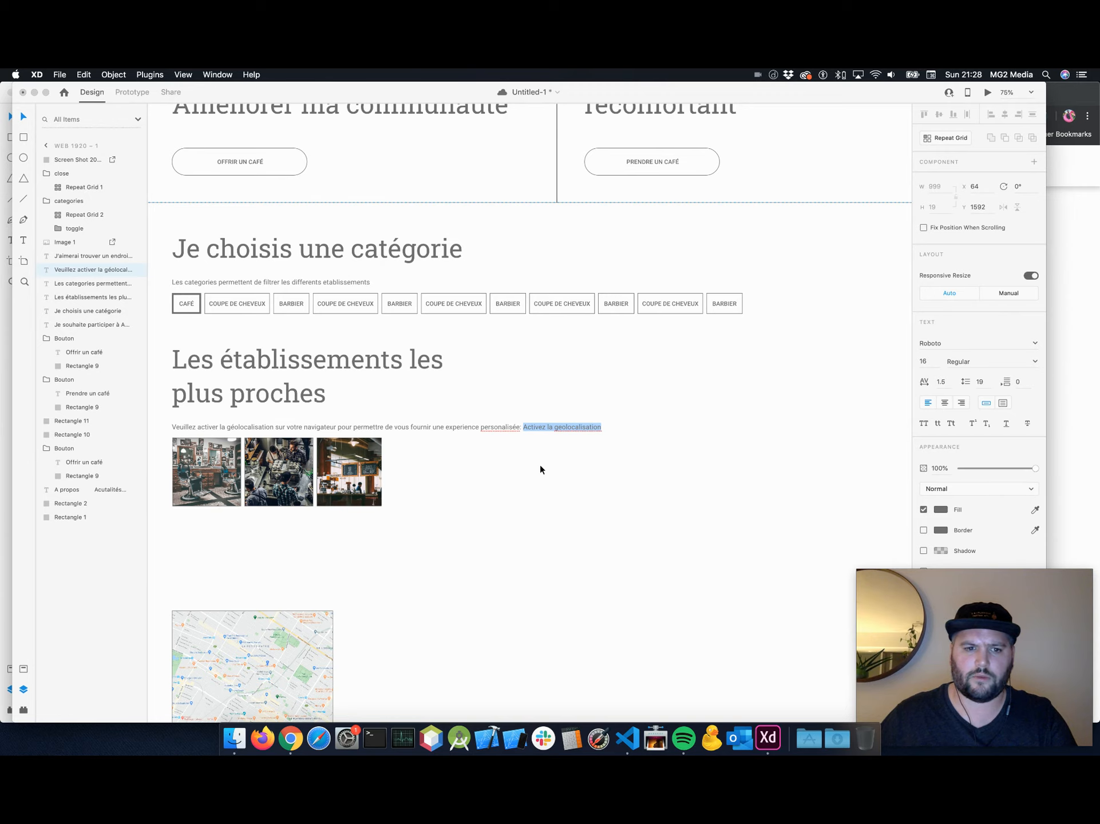
key("BackSpace")
type("J")
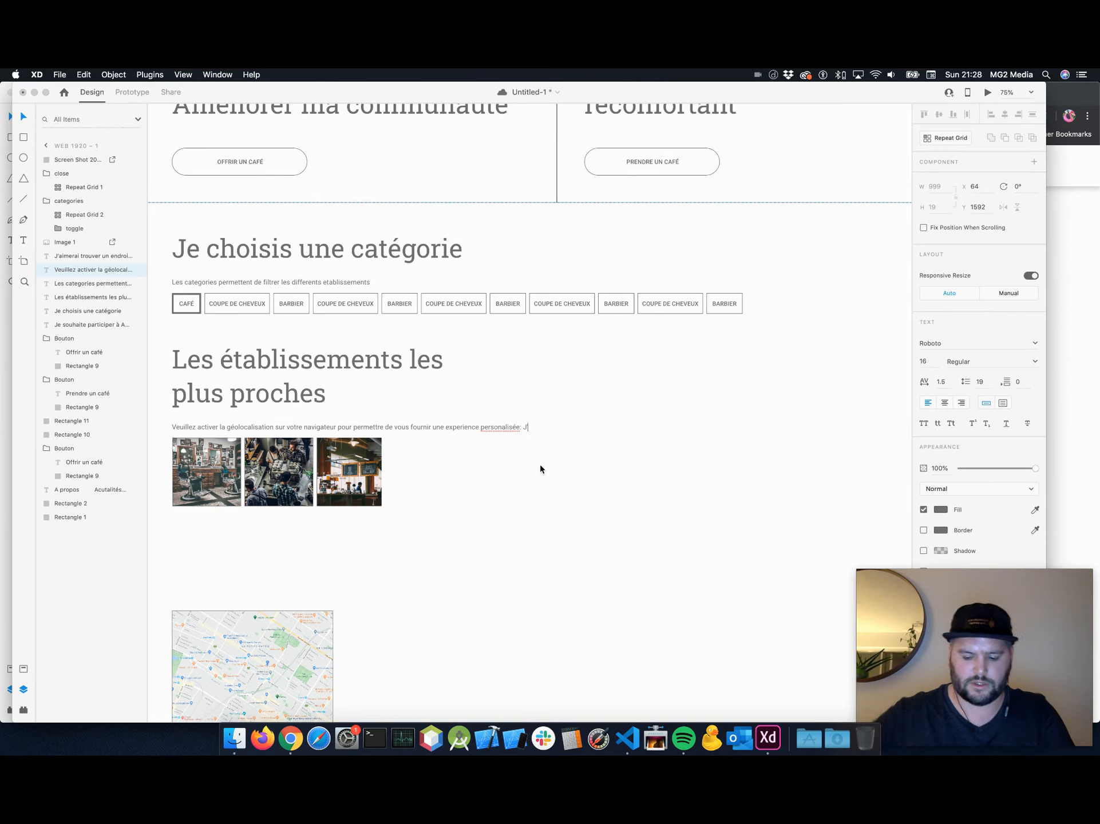
type("'active la")
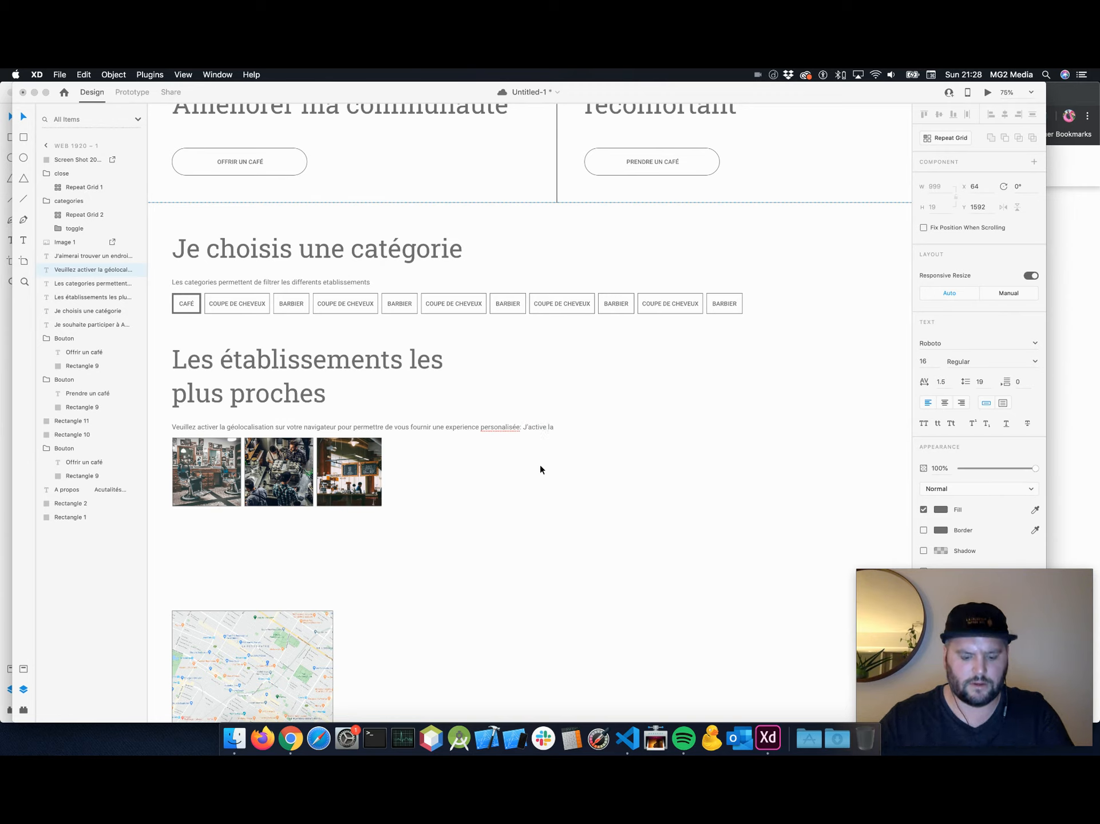
type(" geolocalisation")
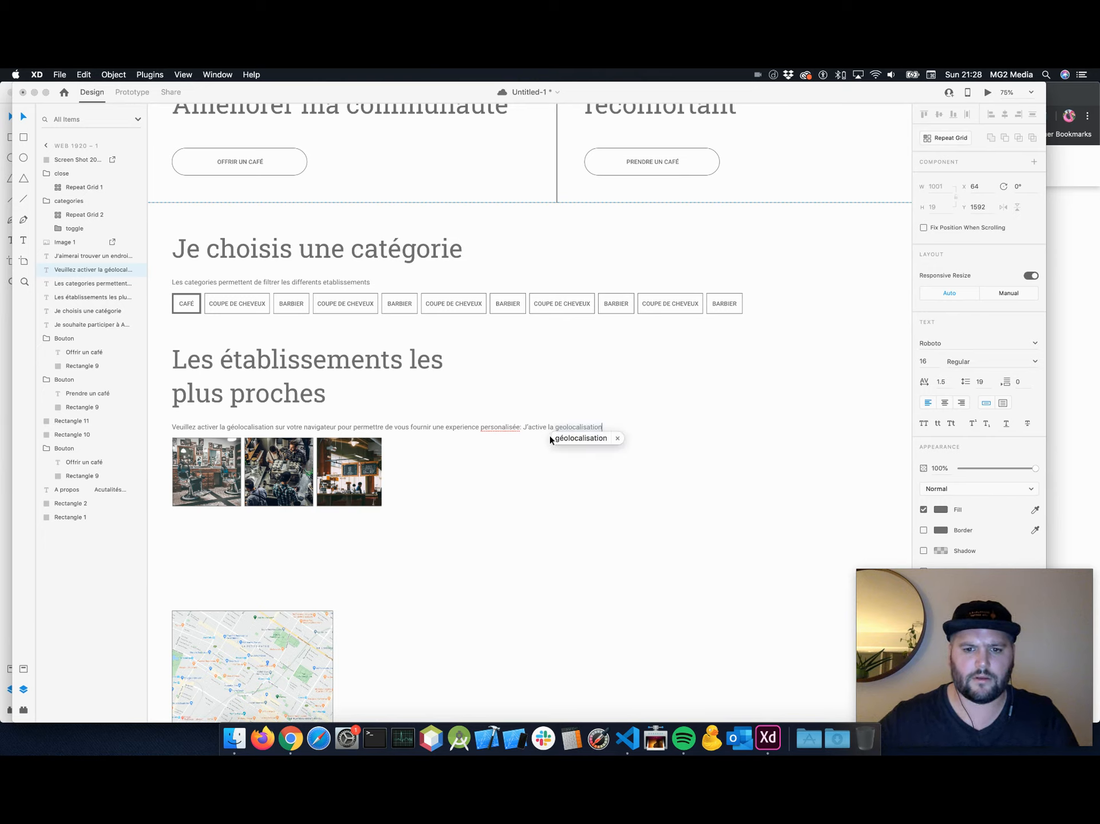
Correct the spelling of "personalisée" to "personnalisée" in the establishments subtitle.
left_click(497, 427)
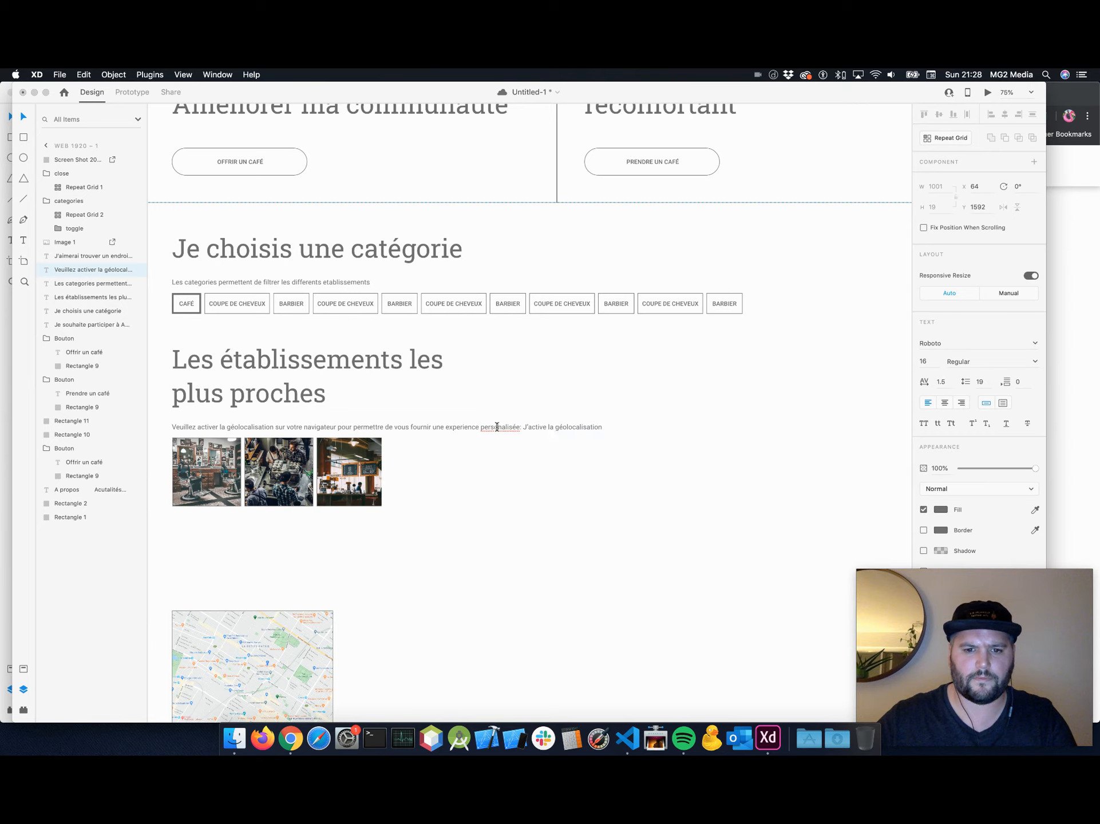
left_click(497, 441)
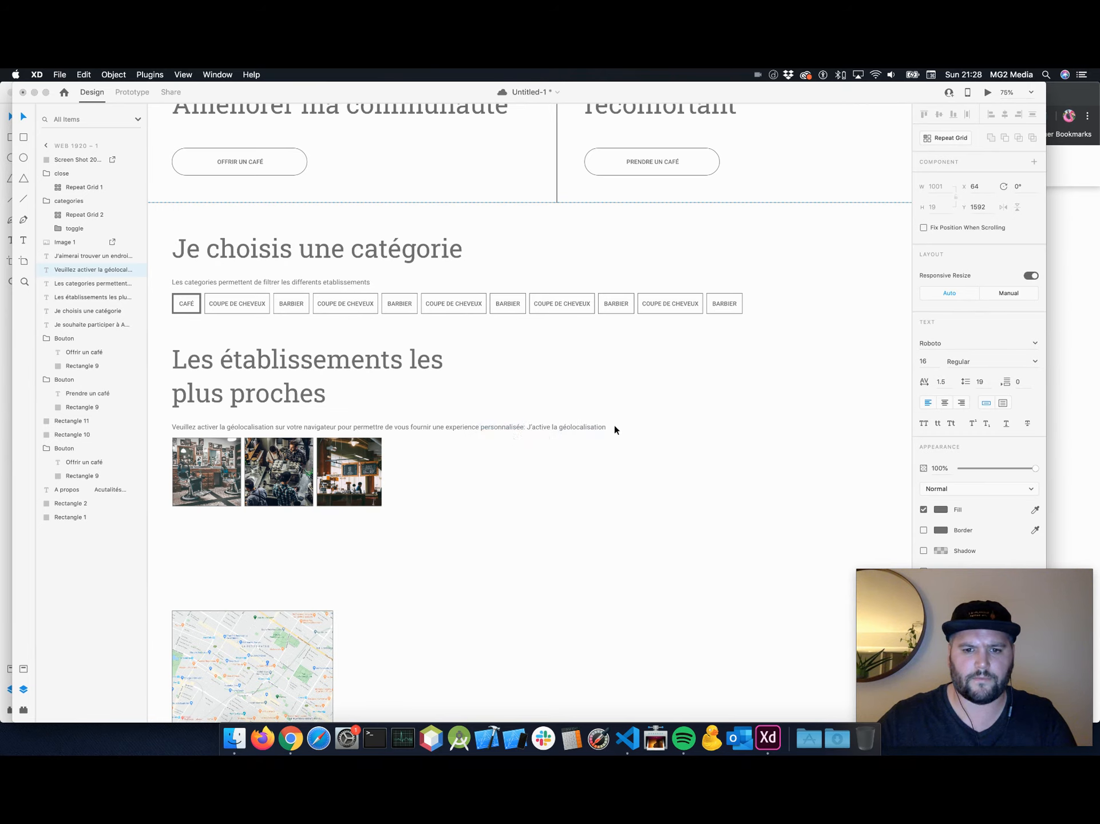
key("Escape")
Format the call to action "J'active la géolocalisation" in the establishments subtitle as uppercase, size 14, Medium weight.
double_click(537, 427)
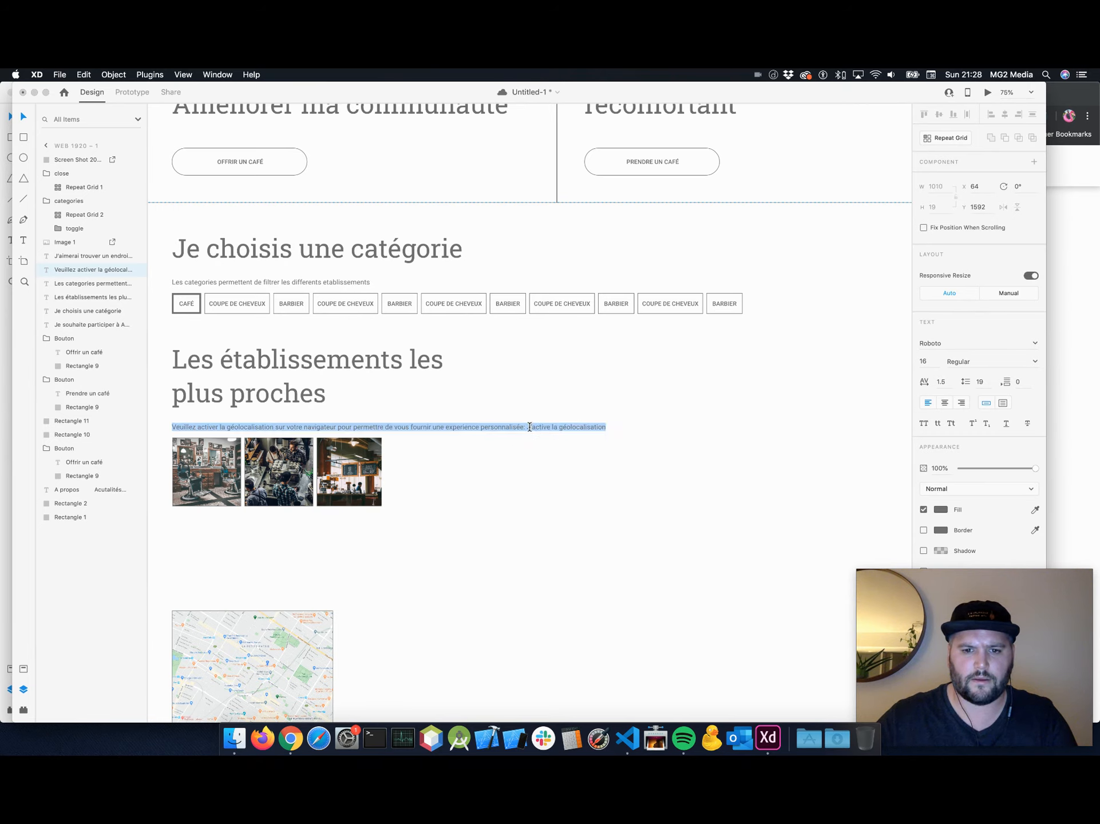
left_click(528, 427)
left_click_drag(528, 426, 608, 425)
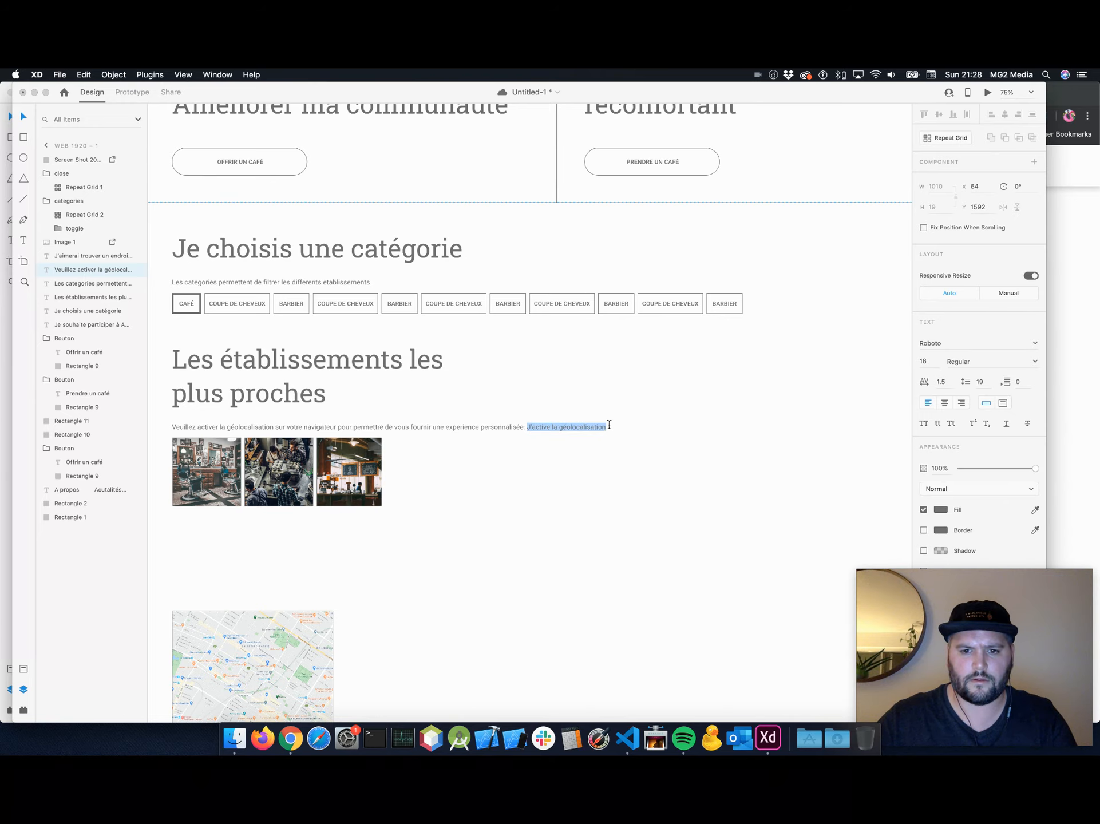
left_click(923, 424)
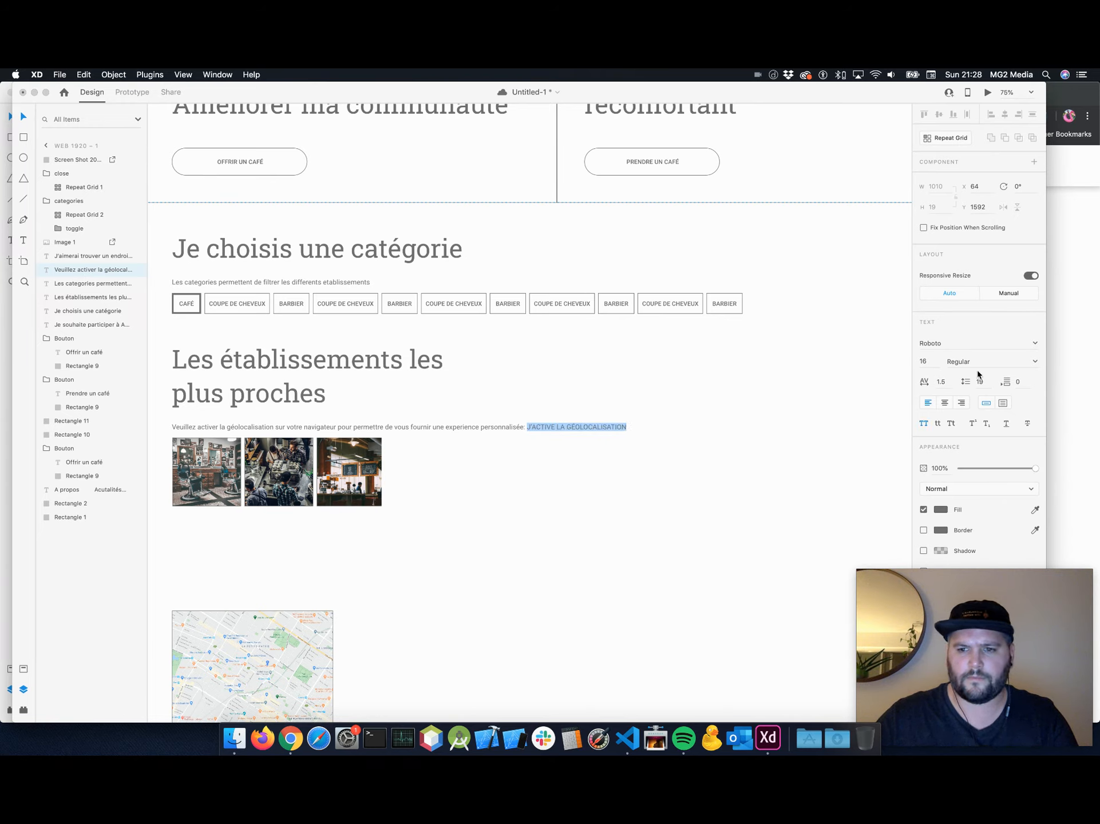
left_click(932, 361)
type("14")
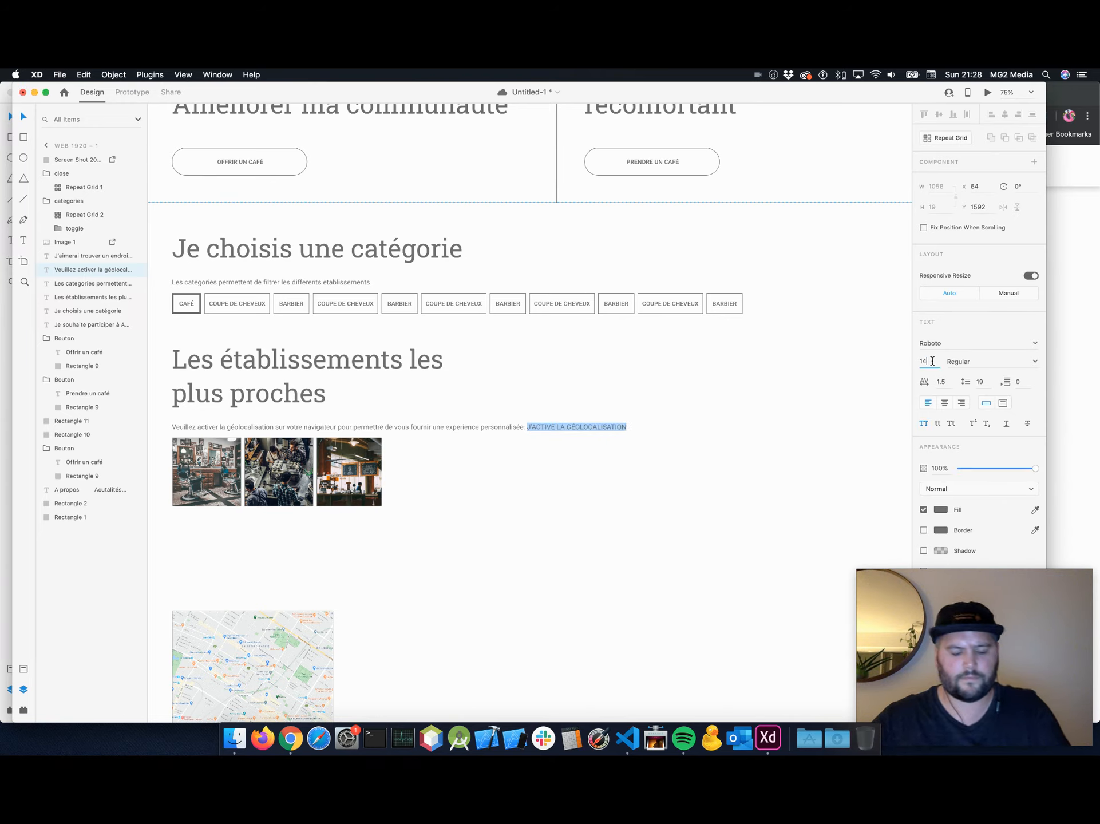
left_click(1035, 363)
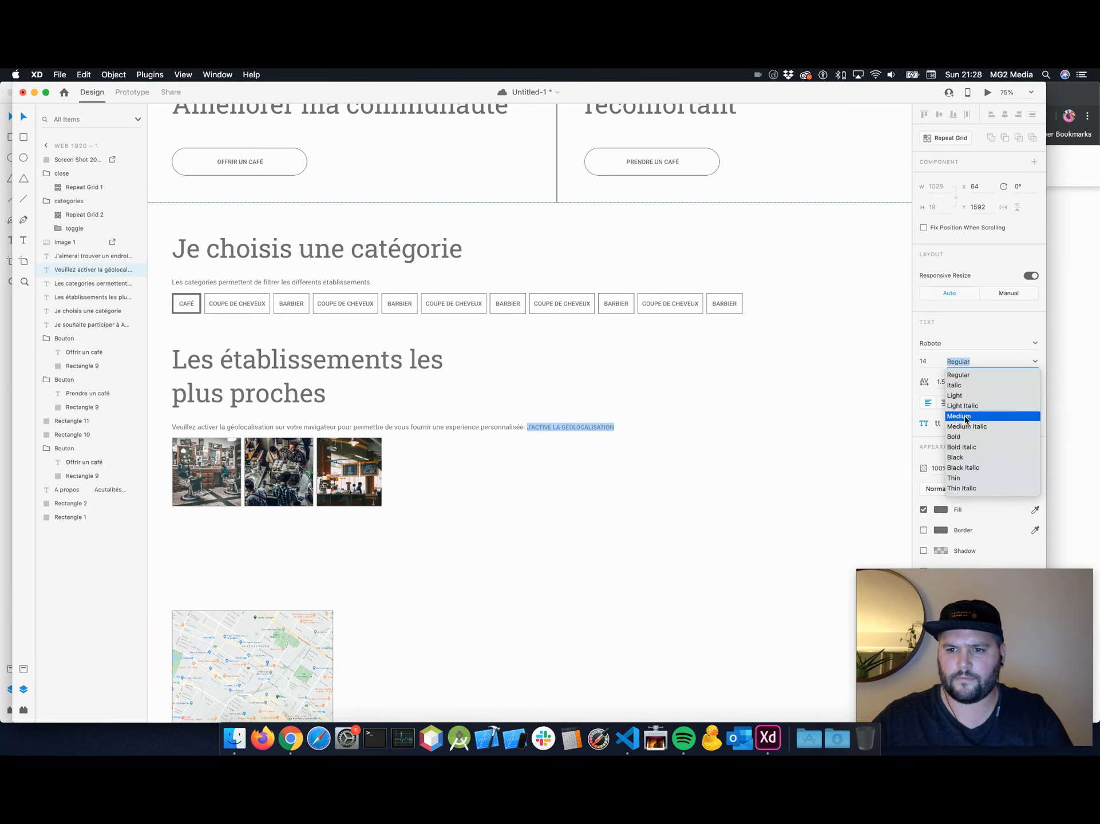
left_click(976, 416)
key("Escape")
Underline the call to action at the end of the establishments subtitle.
double_click(544, 427)
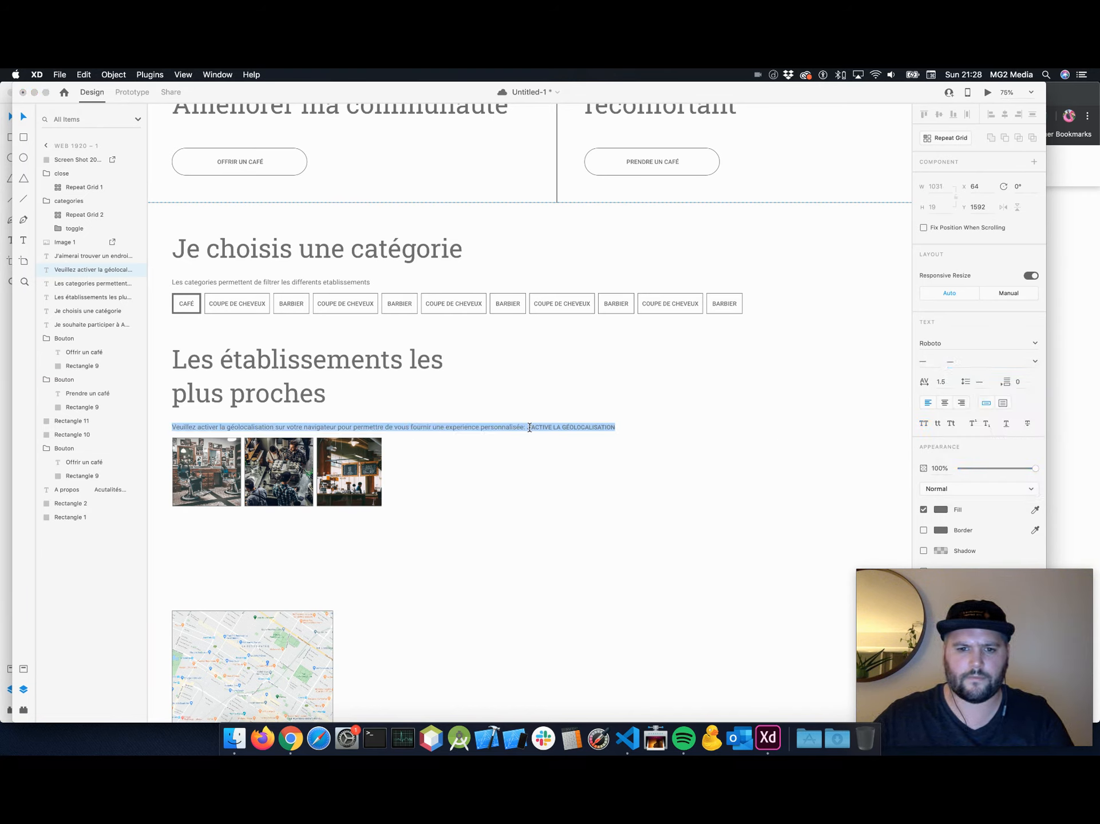
left_click_drag(526, 427, 615, 426)
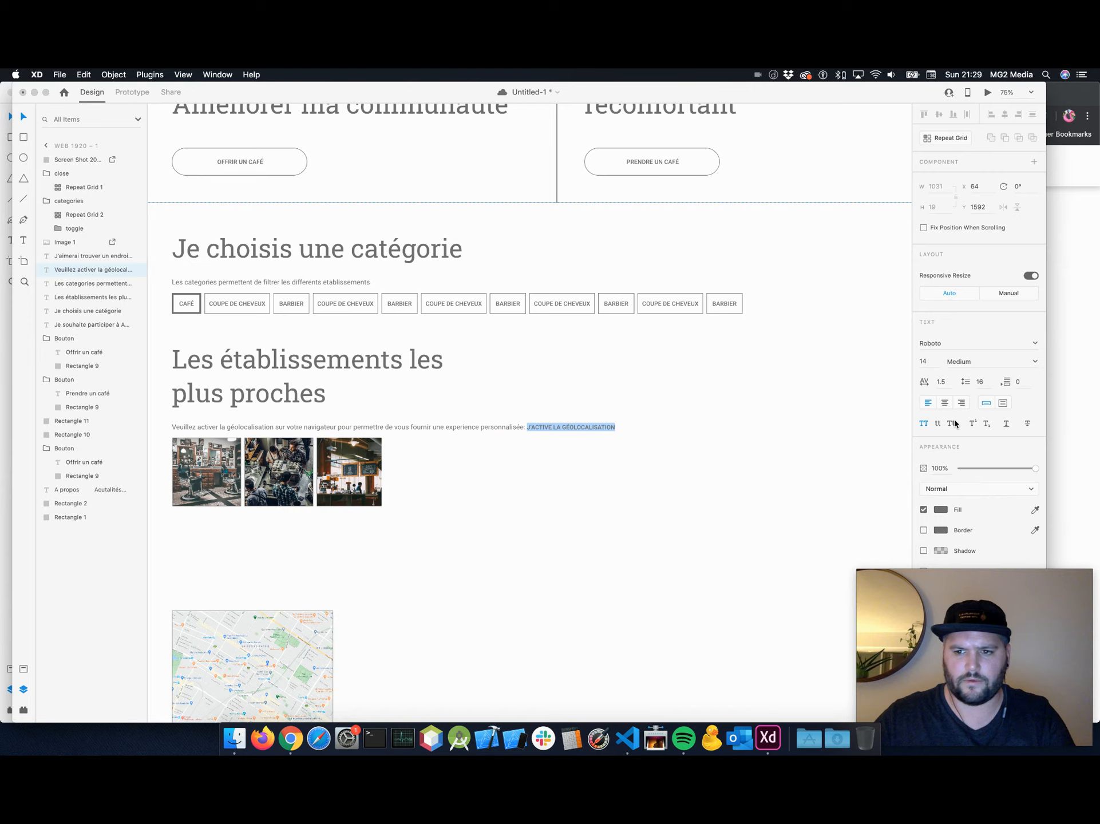
left_click(1006, 423)
key("Escape")
left_click(673, 449)
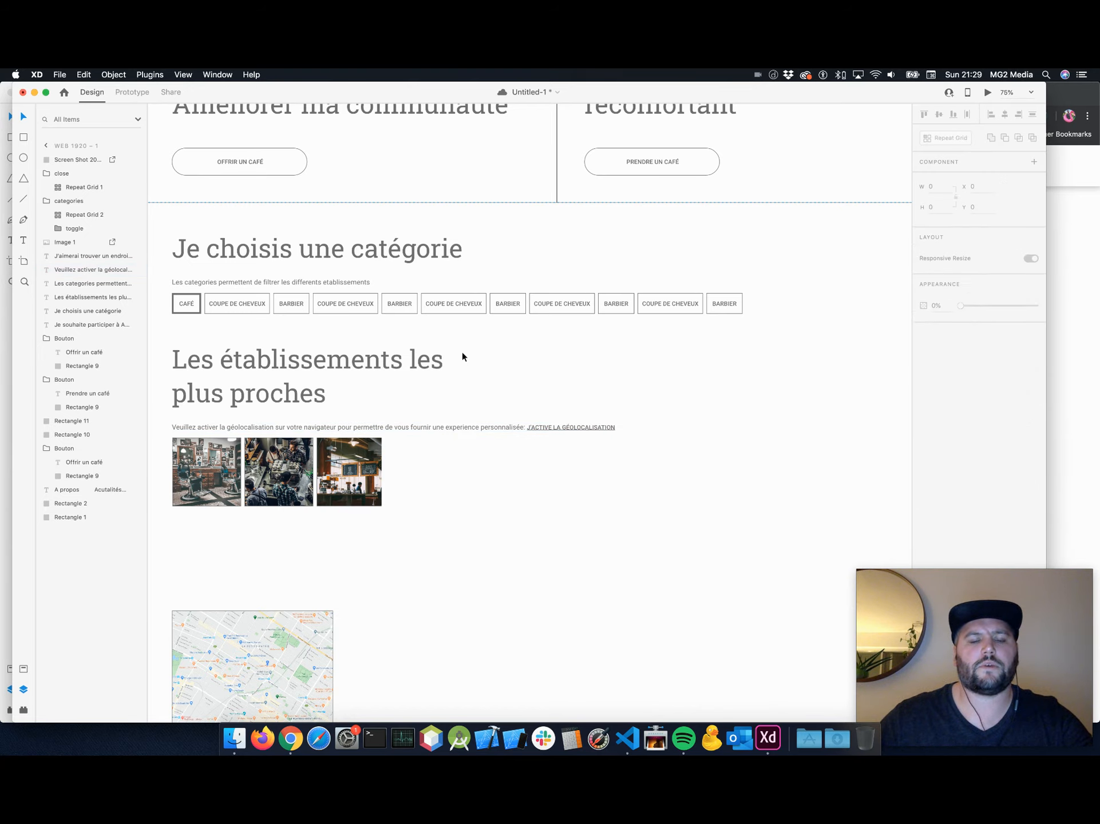
Open the establishments subtitle for text editing and start a new line after the call to action.
scroll(441, 306, "up", 5)
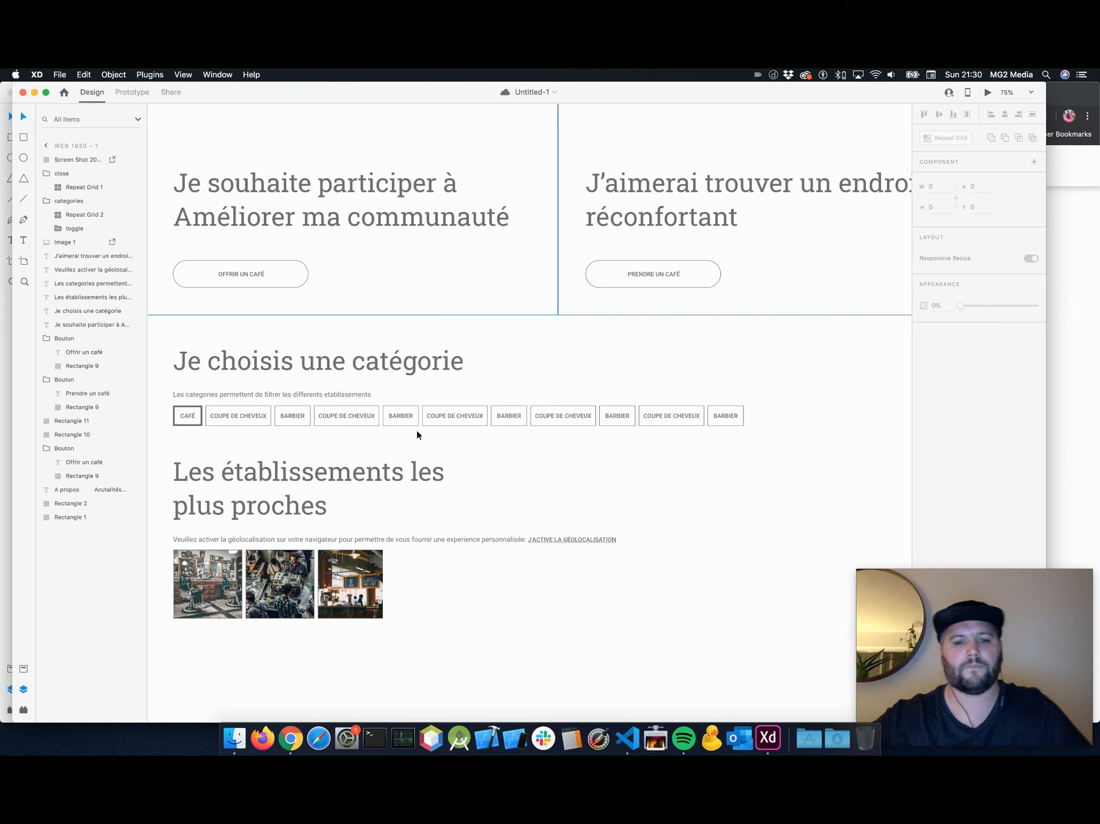
left_click(341, 577)
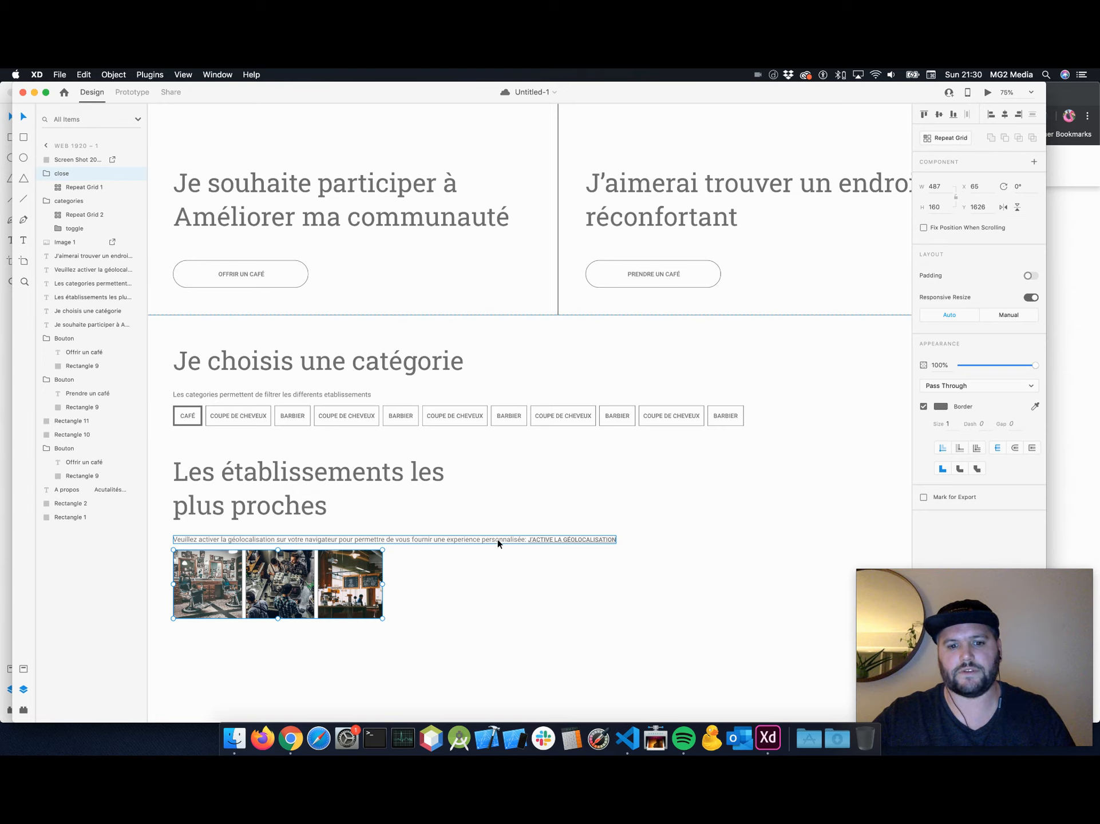
double_click(591, 538)
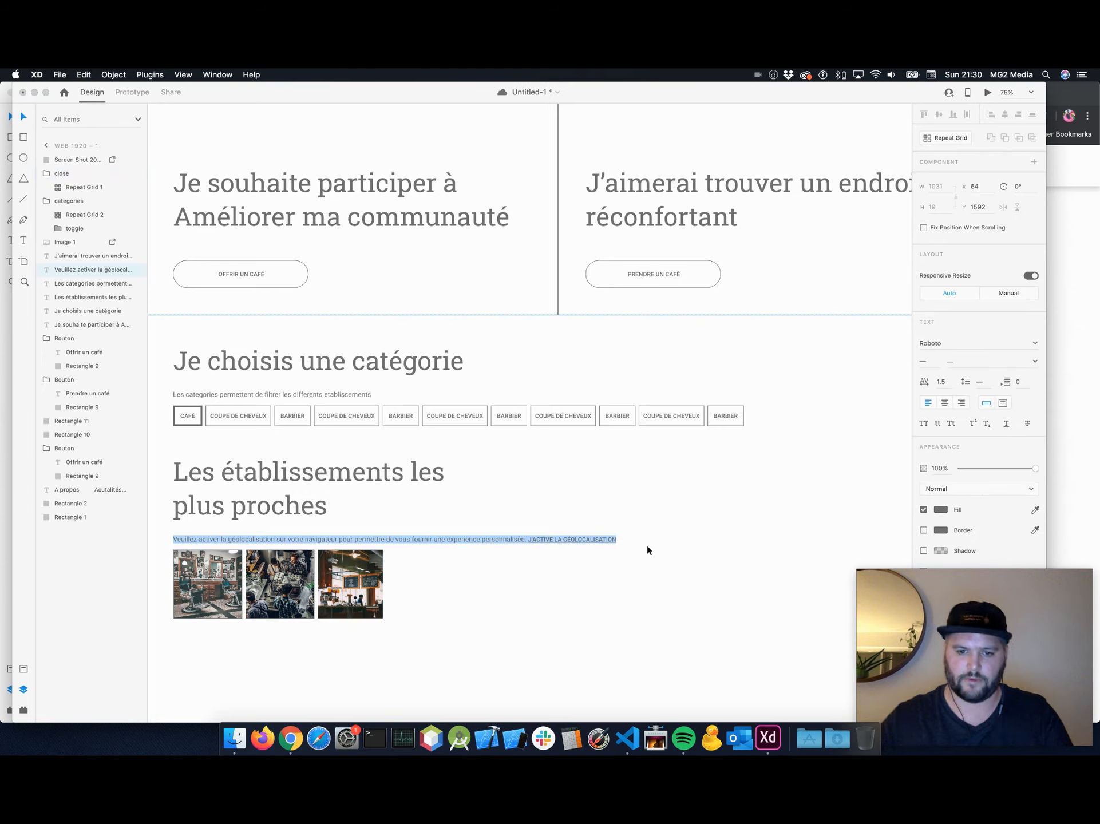
key("Right")
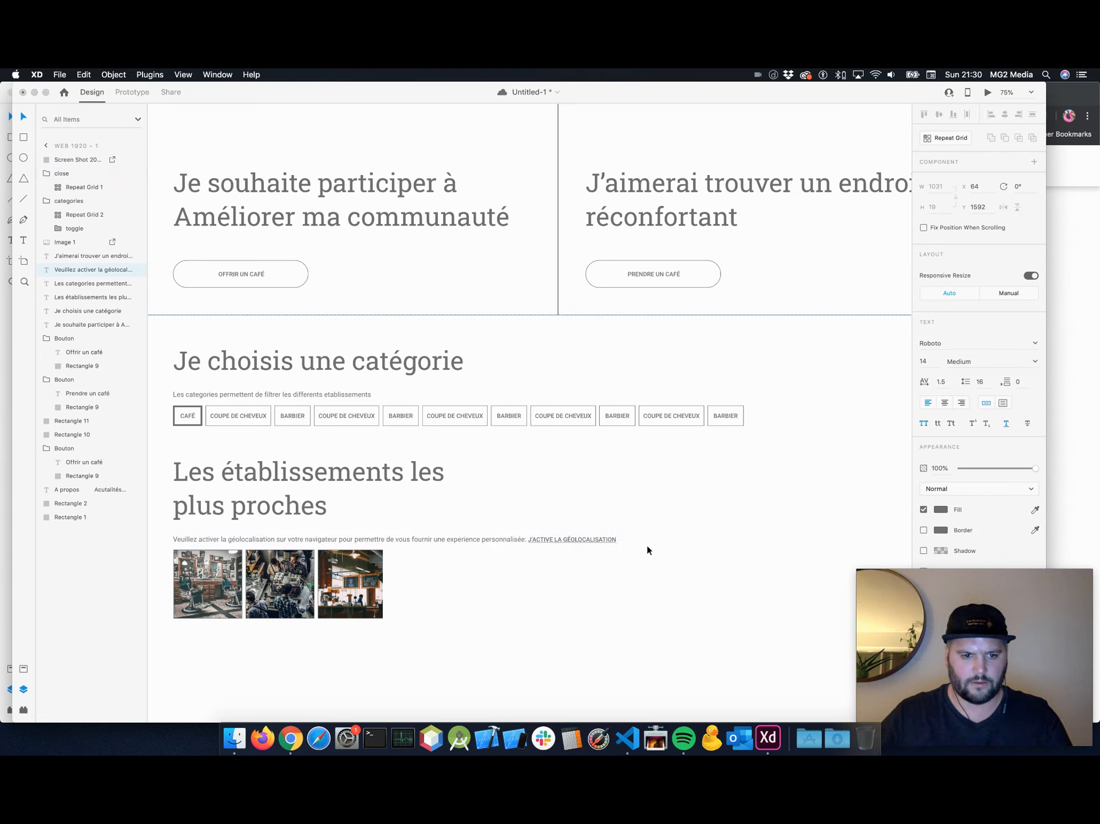
type("votre navigate")
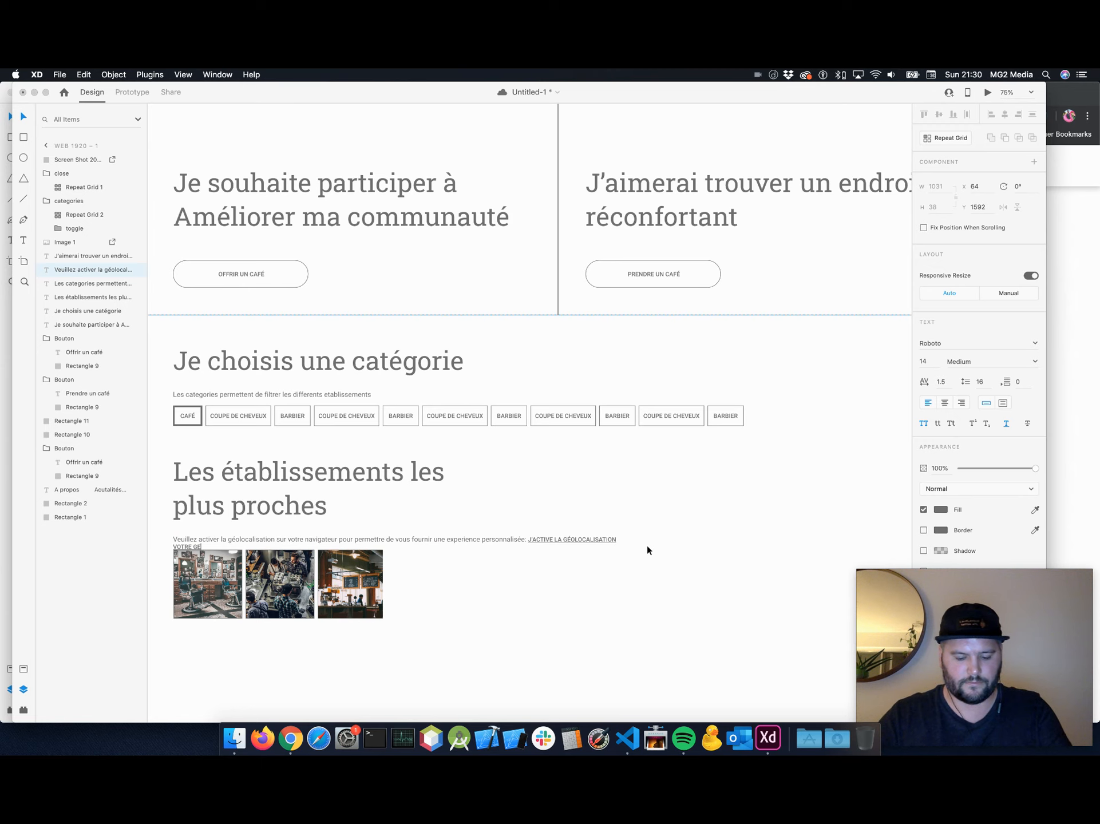
key("BackSpace")
key("BackSpace")
key("BackSpace")
key("BackSpace")
key("BackSpace")
key("BackSpace")
key("BackSpace")
key("BackSpace")
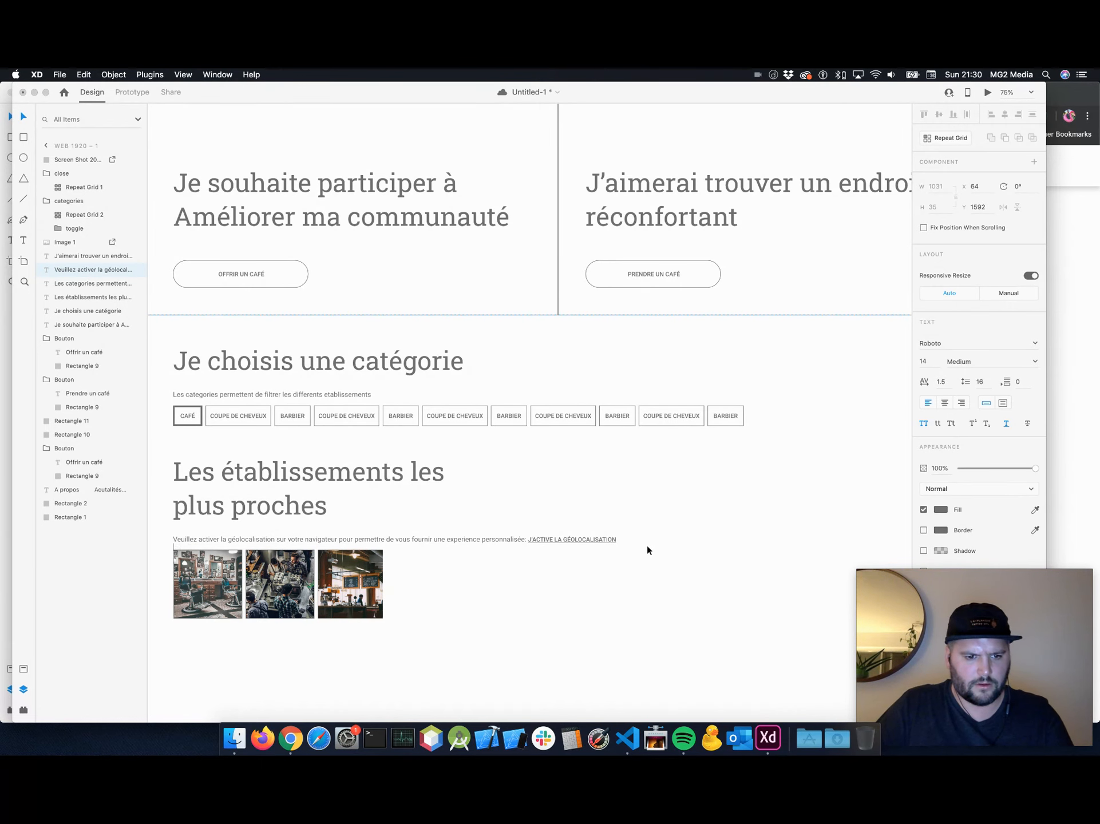
Try to set the subtitle's new second line to font size 16 with Regular weight.
left_click(925, 361)
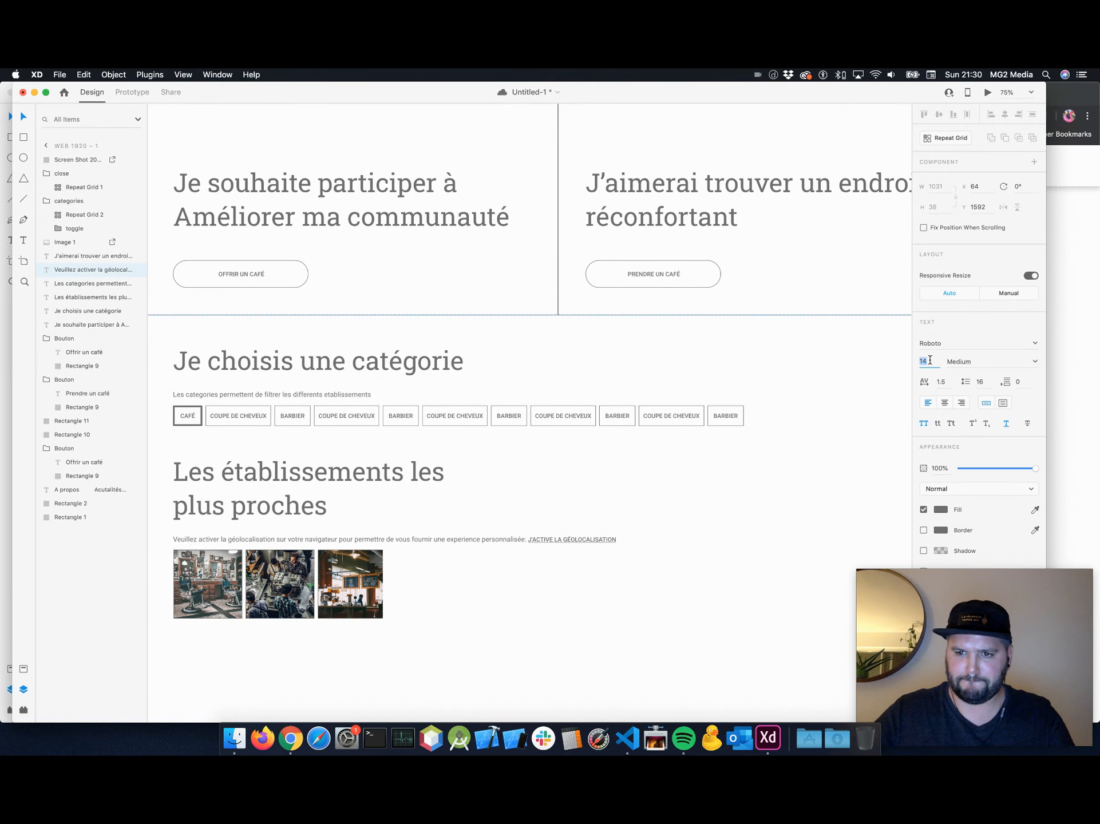
type("16")
key("Tab")
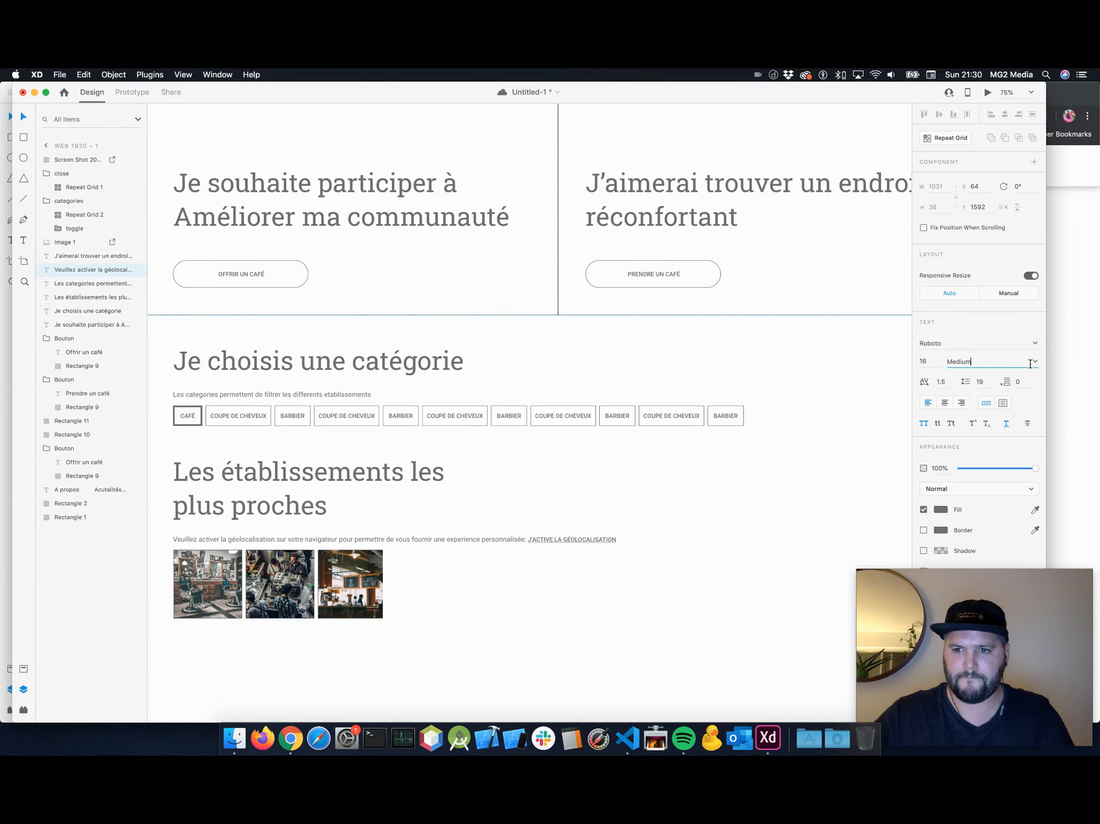
left_click(1035, 362)
left_click(983, 376)
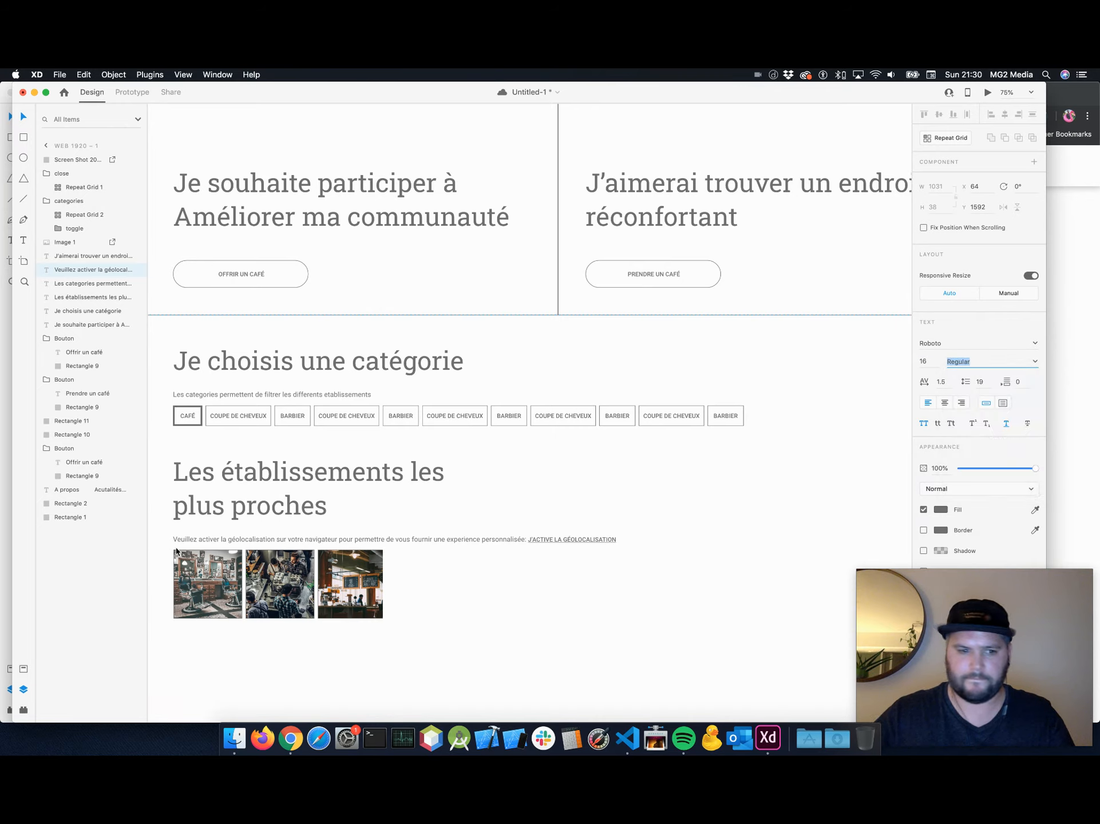
left_click(218, 547)
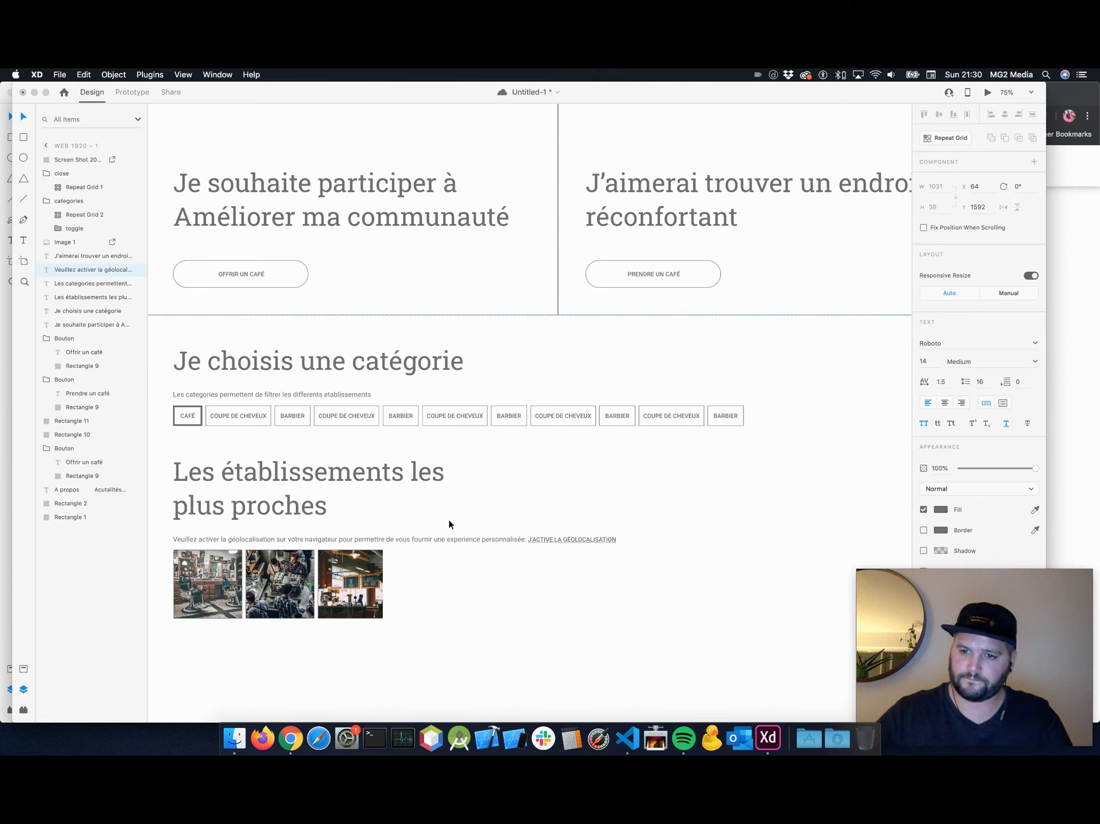
Turn off uppercase and underline for the second subtitle line and write "Vous n'avez pas activez votre géolocalisation" on it.
left_click(923, 424)
left_click(1007, 424)
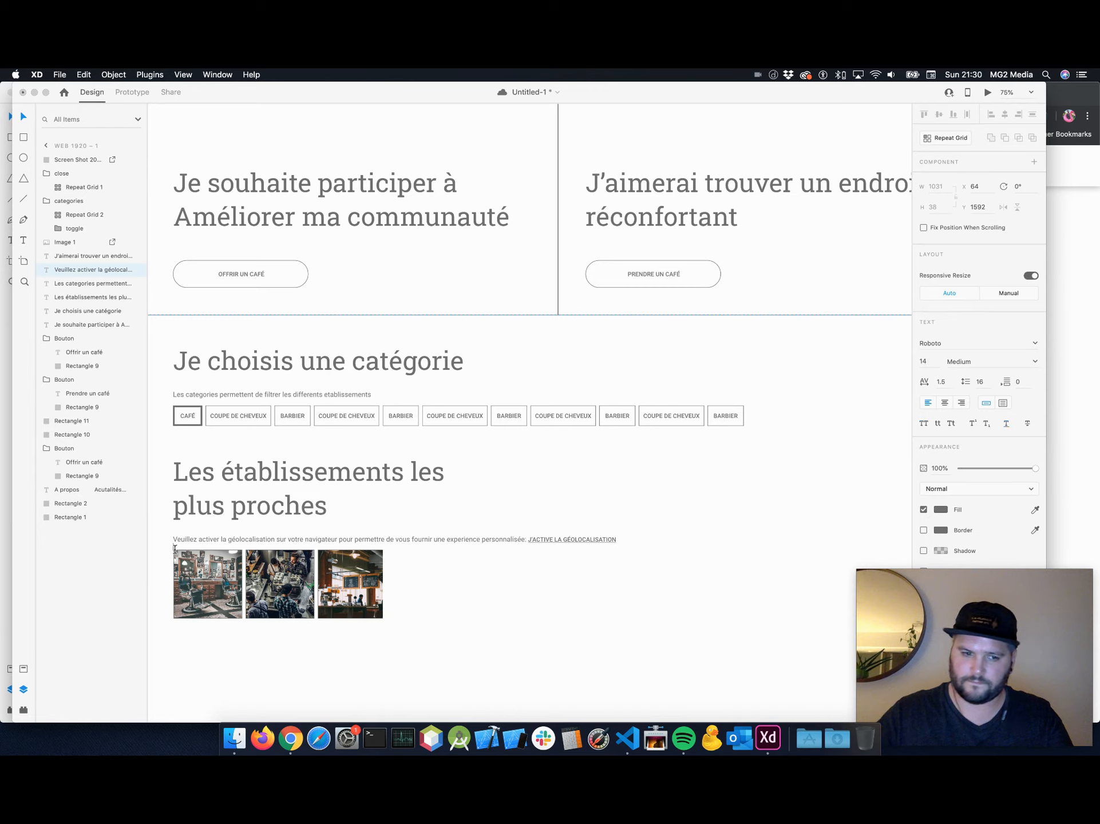
type("Vous n'avez pas active")
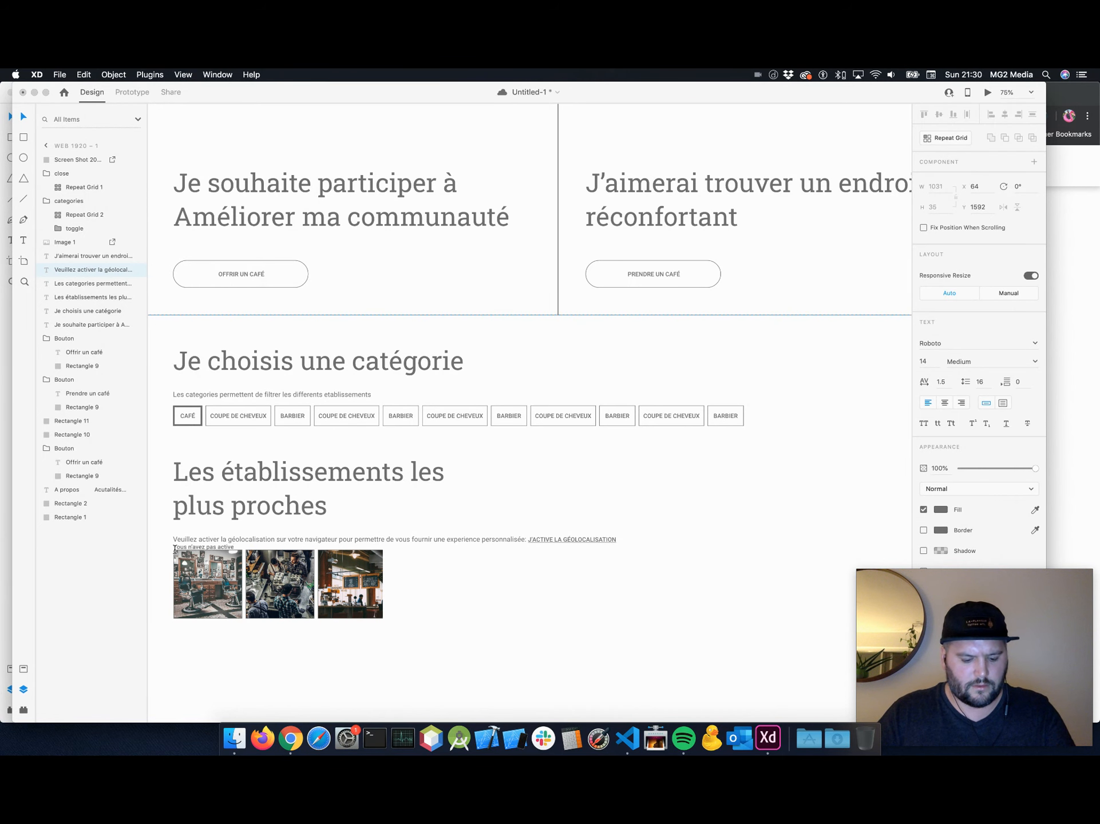
type("otre")
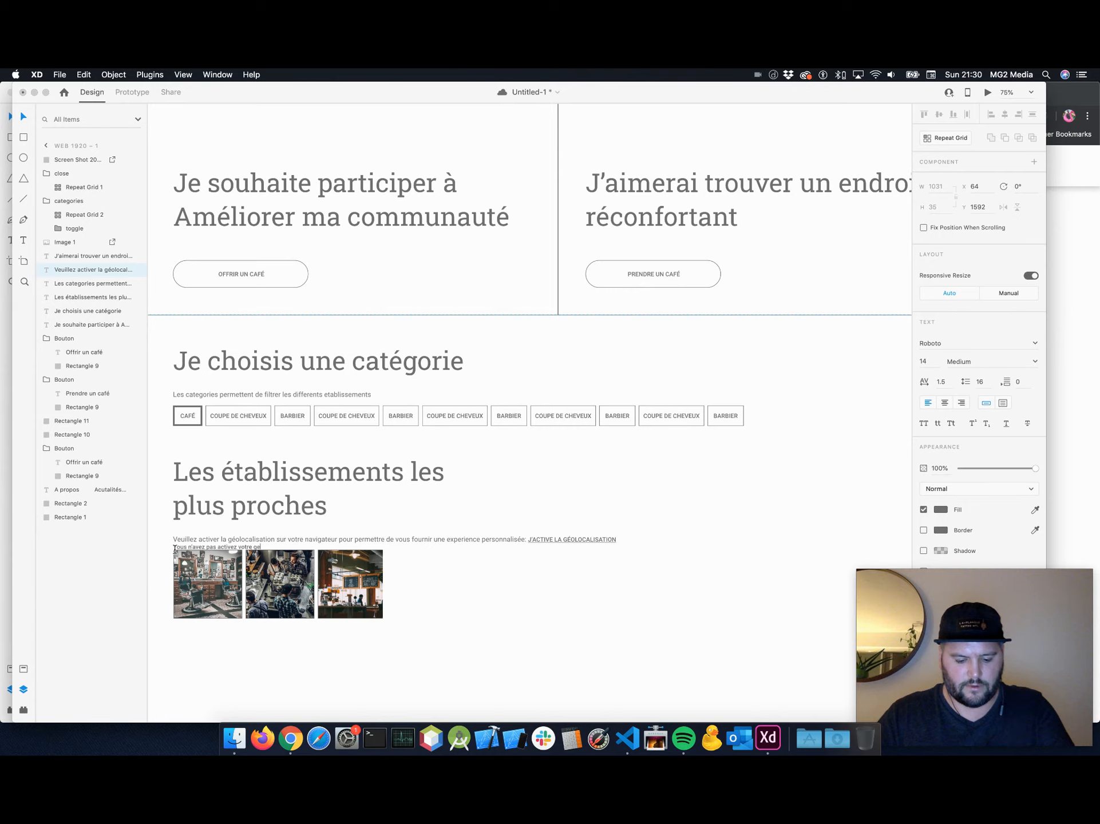
type(" geolocalisation")
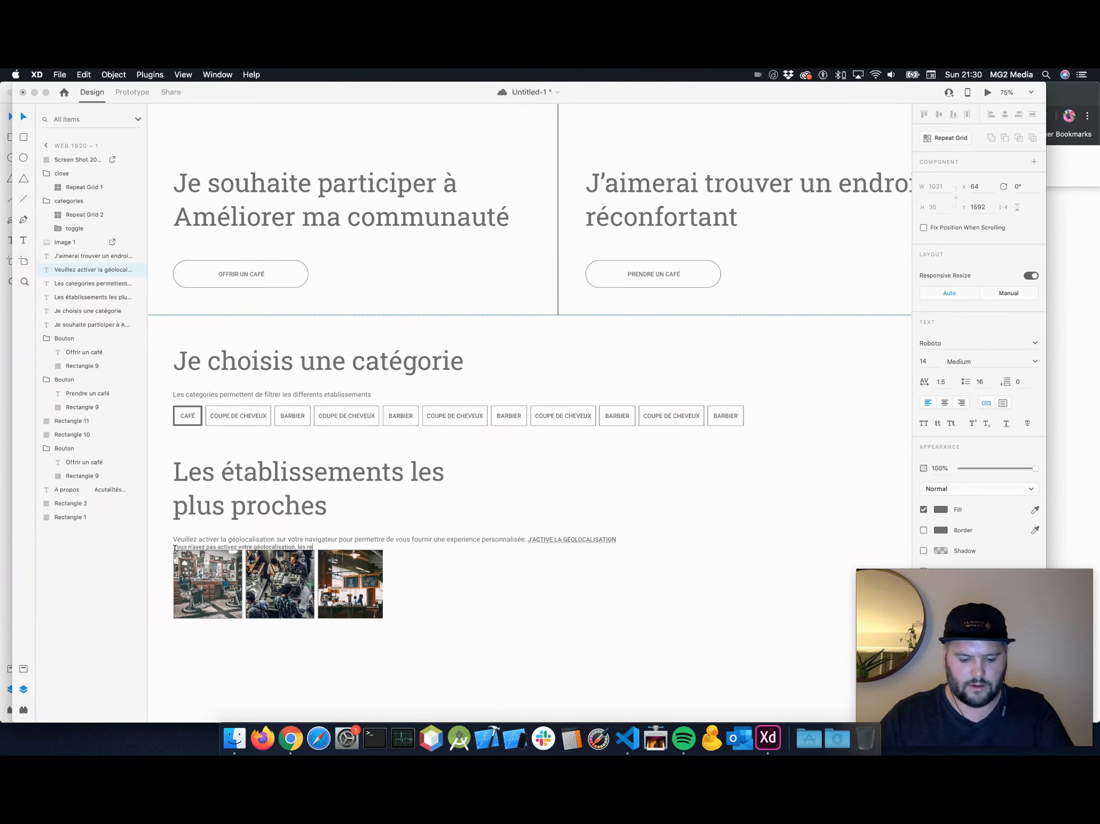
Continue the second subtitle line with ", les résultats suivant sont les 10 établissements récemment mis a jour.".
type(", les resultats")
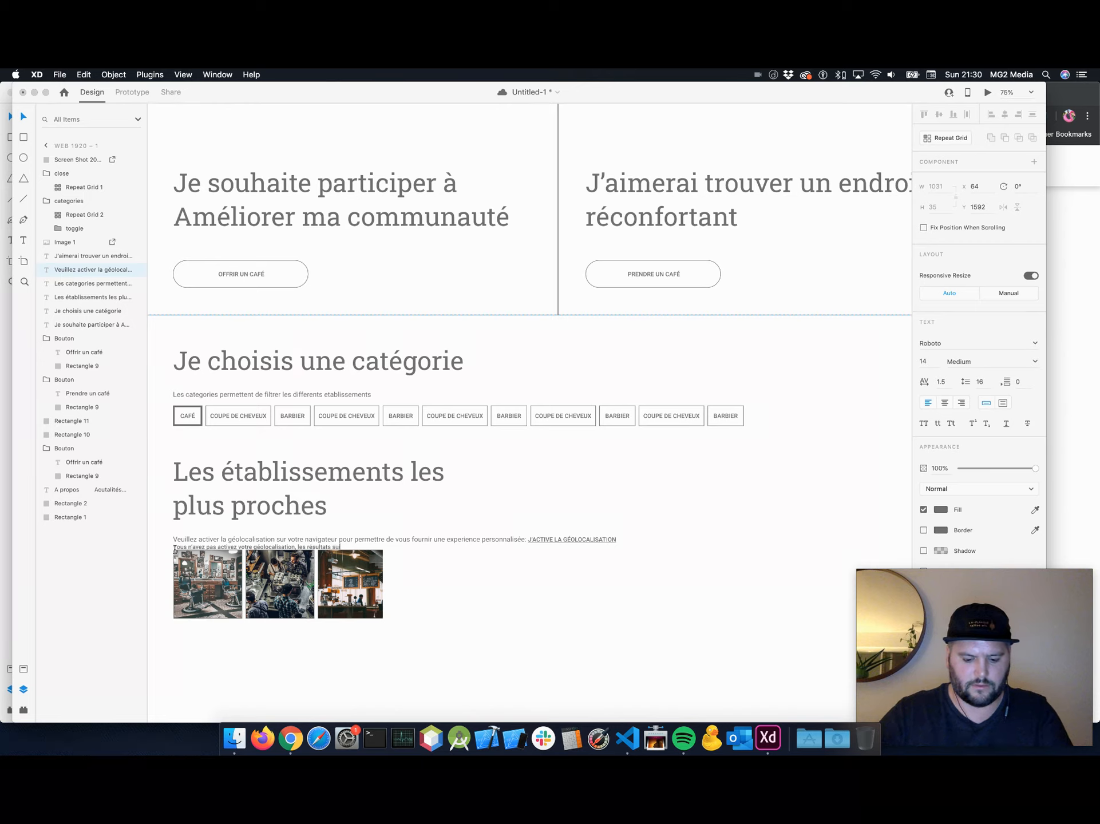
type(" suivant sont les 10")
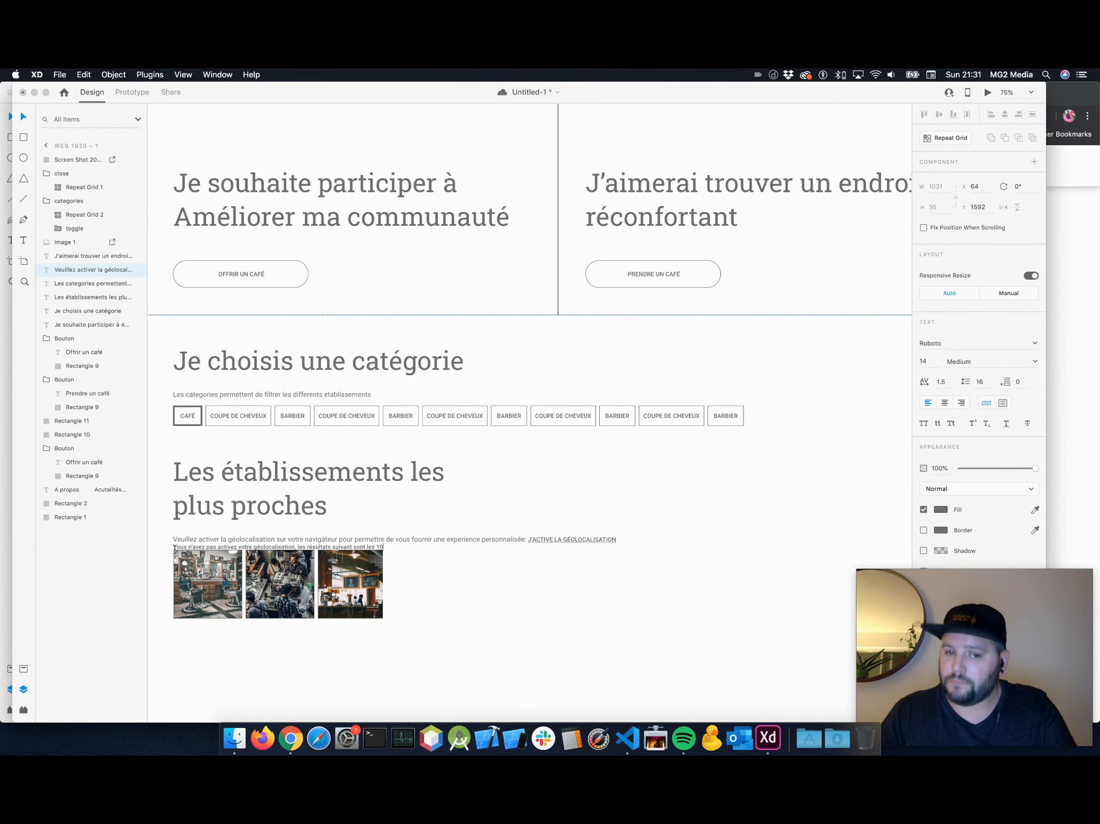
type(" etablisseme")
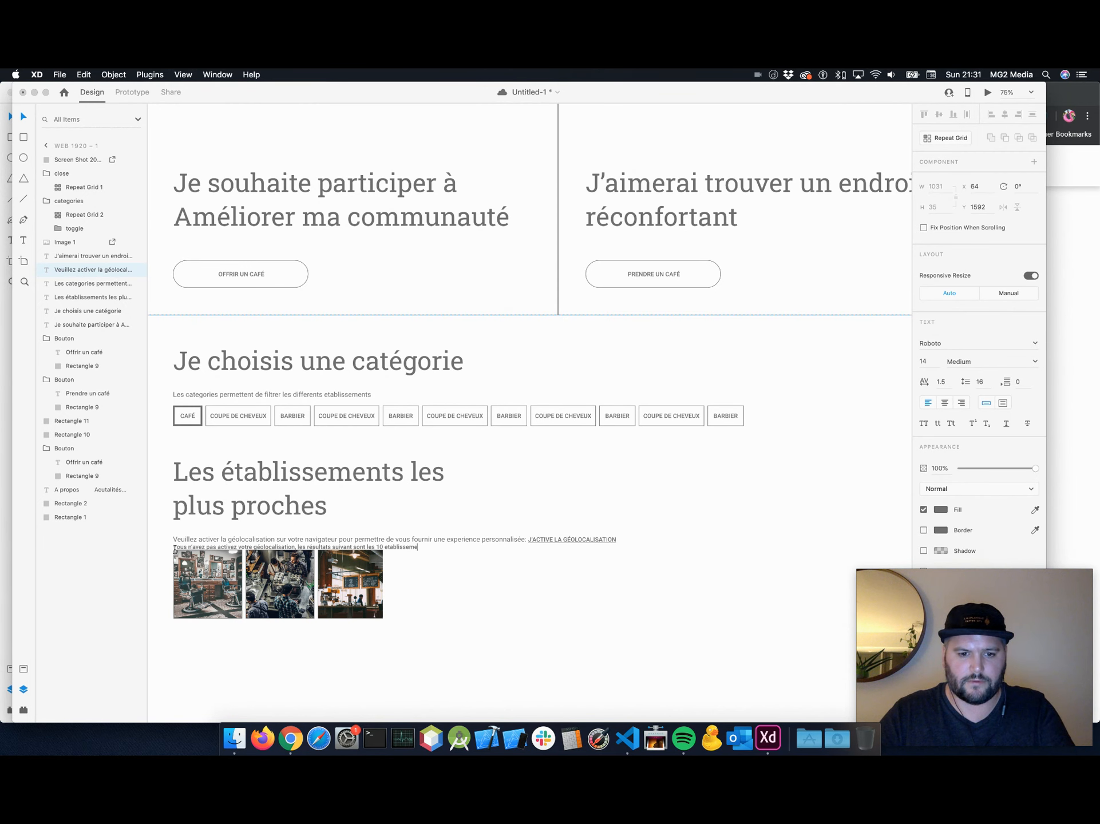
type("ent")
key("BackSpace")
key("BackSpace")
key("BackSpace")
type("n")
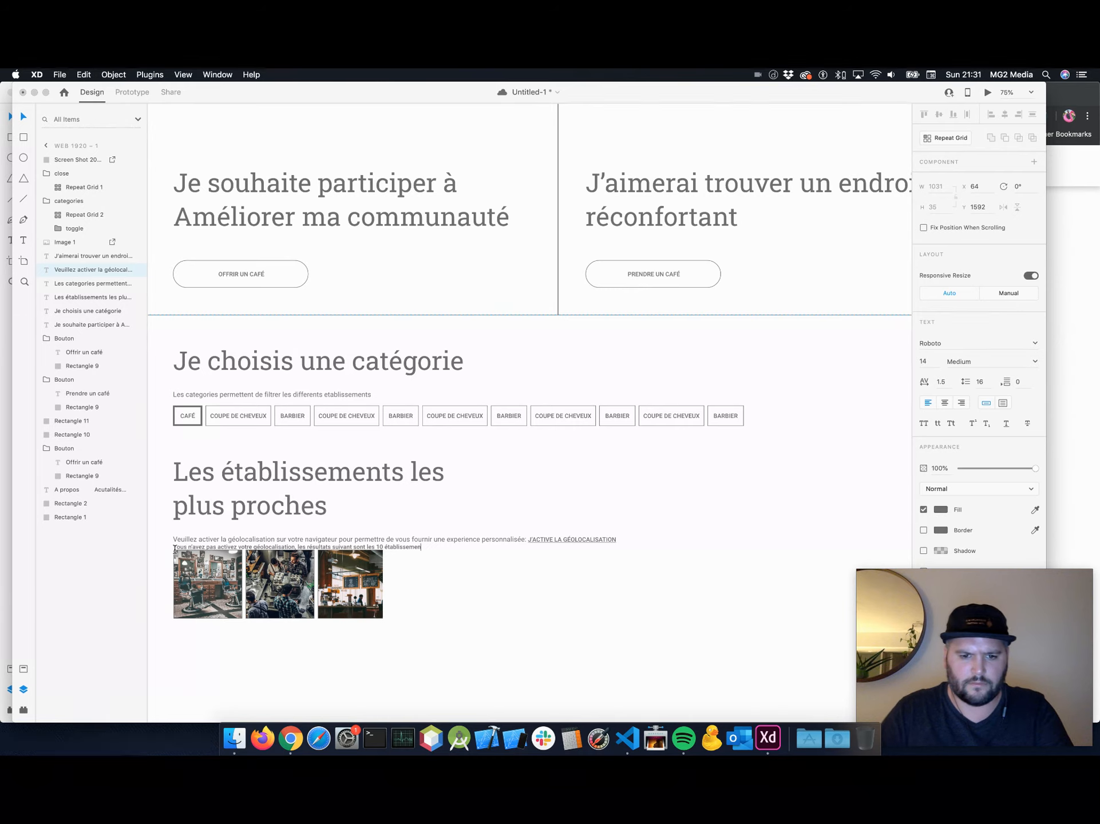
type("ts recomment")
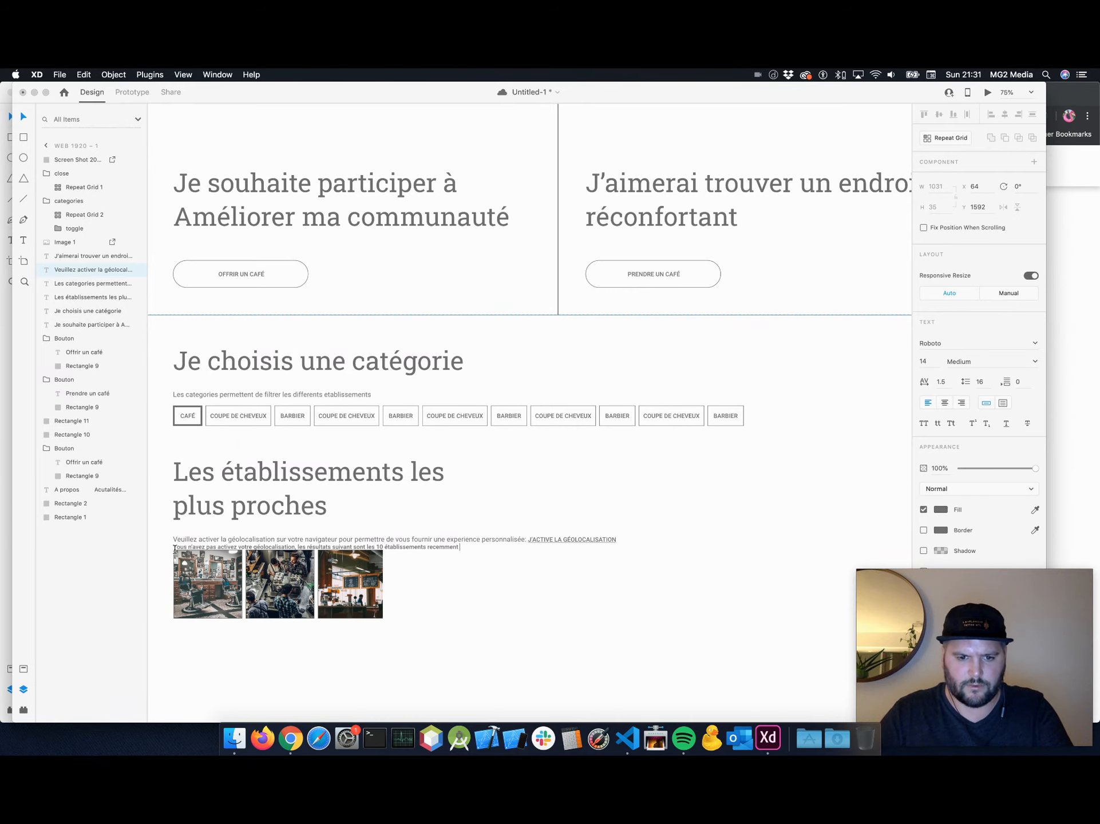
type(" mis a jour")
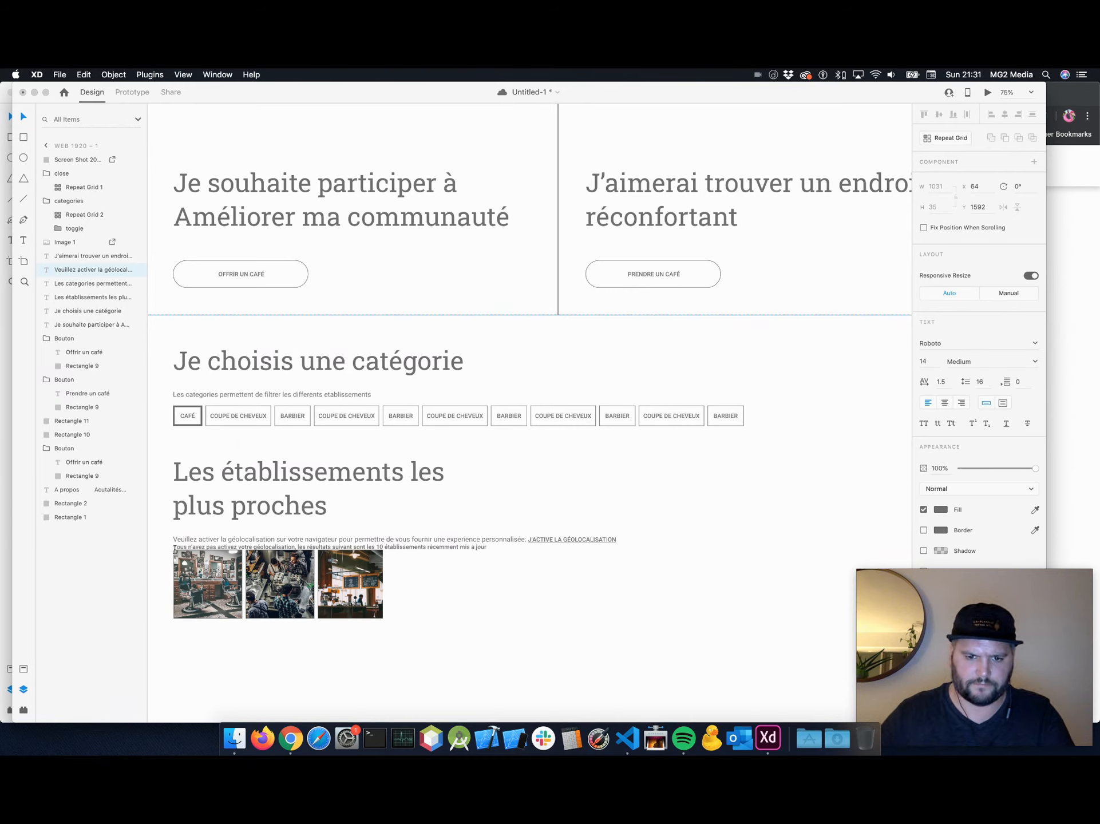
type(".")
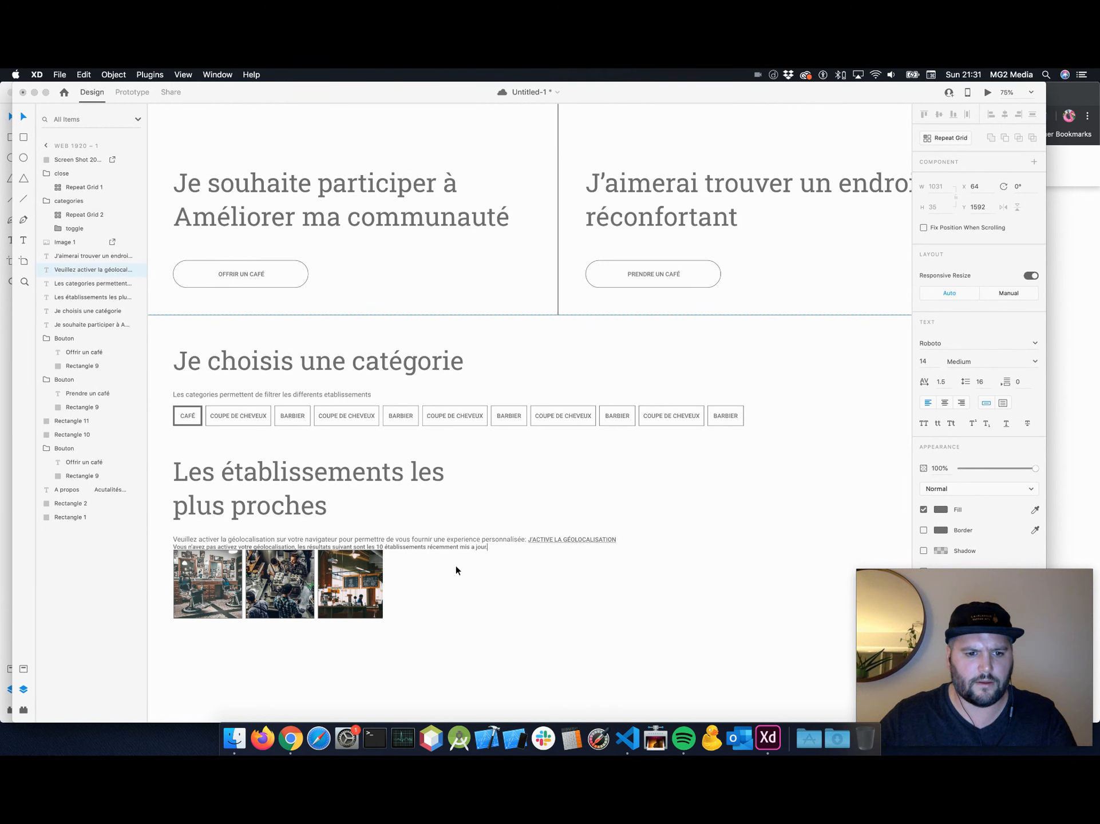
key("Escape")
Move the establishment photo row down to about Y 1643 to leave space below the two-line subtitle.
scroll(414, 569, "down", 3)
scroll(414, 569, "up", 3)
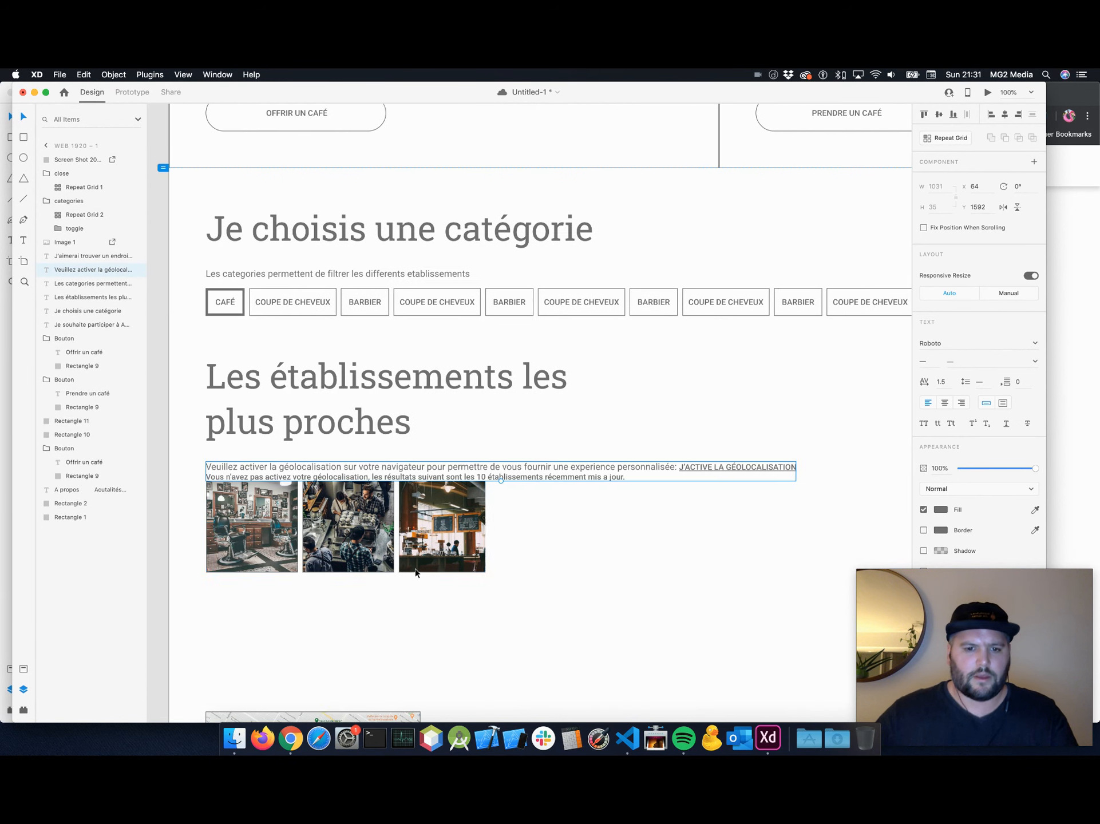
scroll(393, 572, "down", 3)
left_click(250, 458)
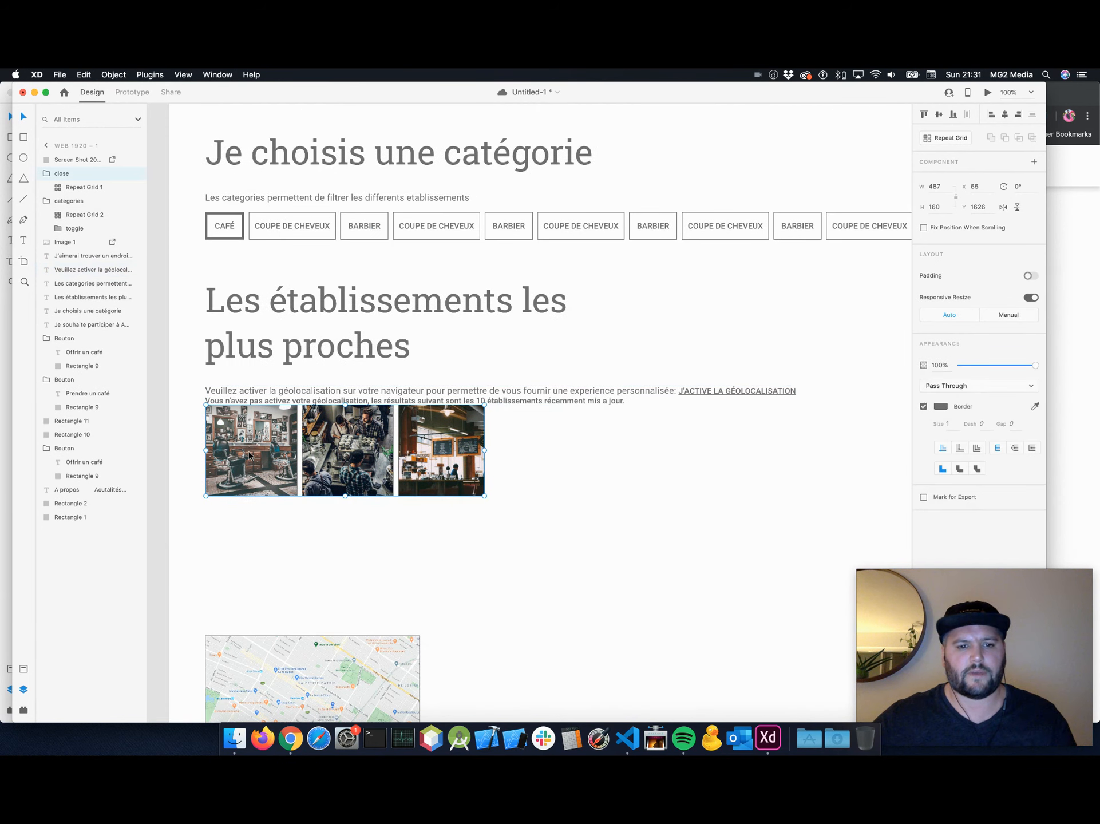
left_click_drag(249, 458, 252, 467)
left_click(505, 496)
Extend the repeat grid inside the establishment photo group horizontally to a width of about 1113.
left_click(442, 463)
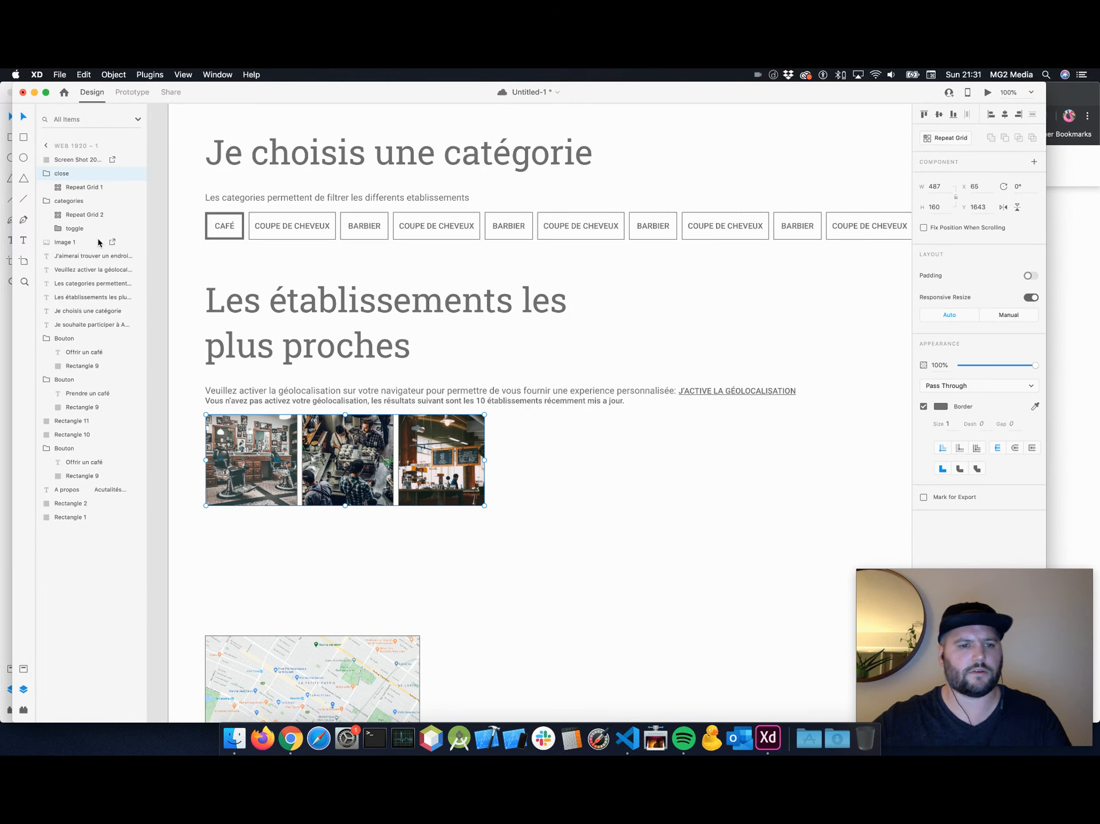
left_click(109, 189)
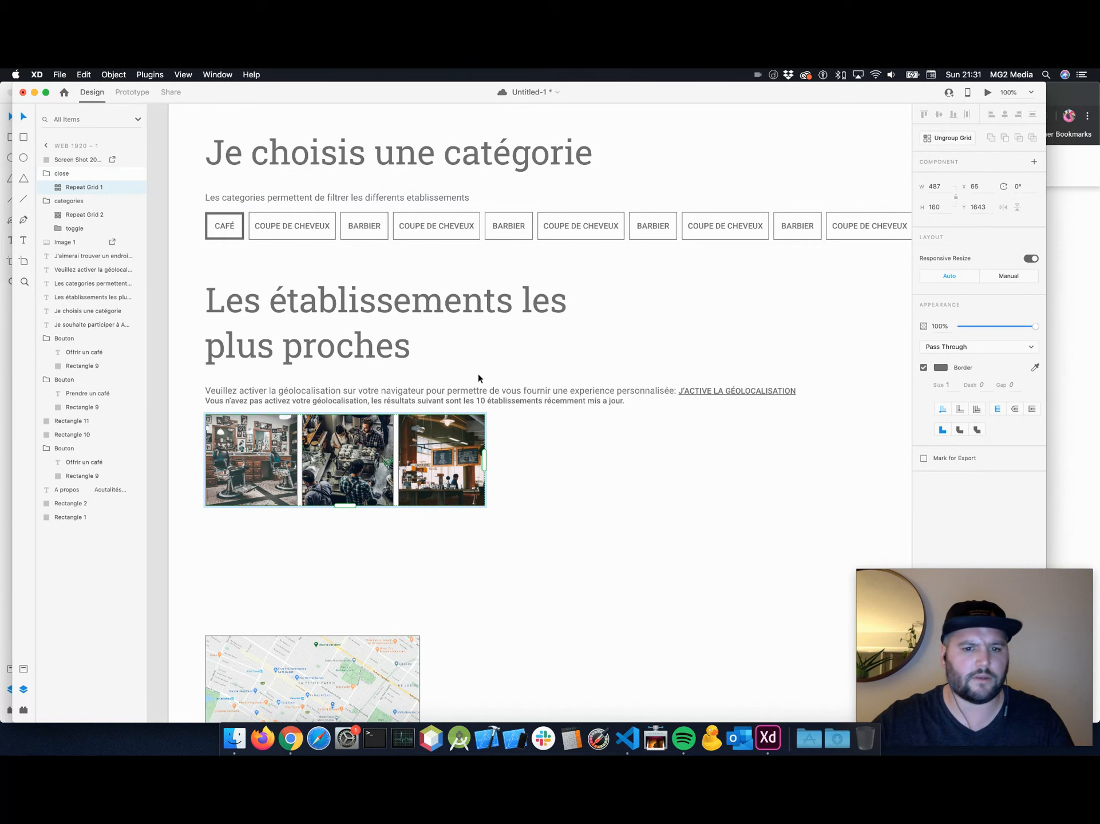
left_click_drag(487, 458, 842, 459)
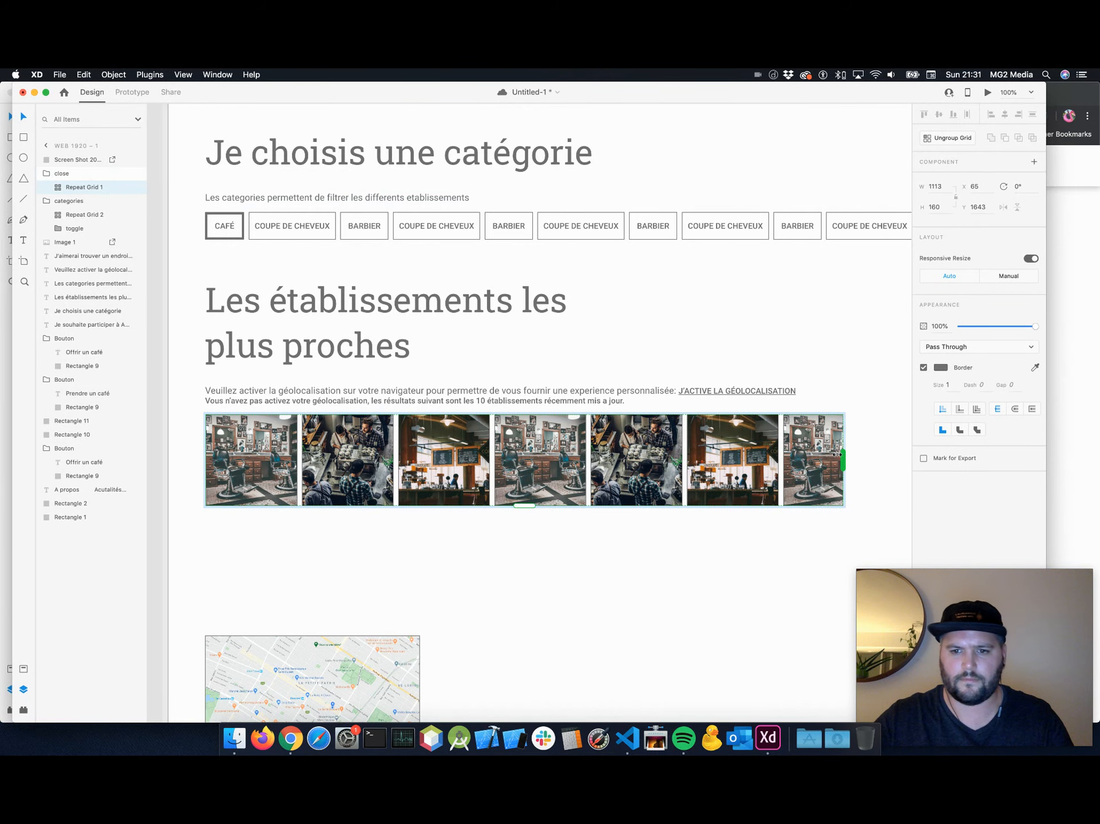
scroll(714, 463, "right", 2)
scroll(553, 463, "left", 1)
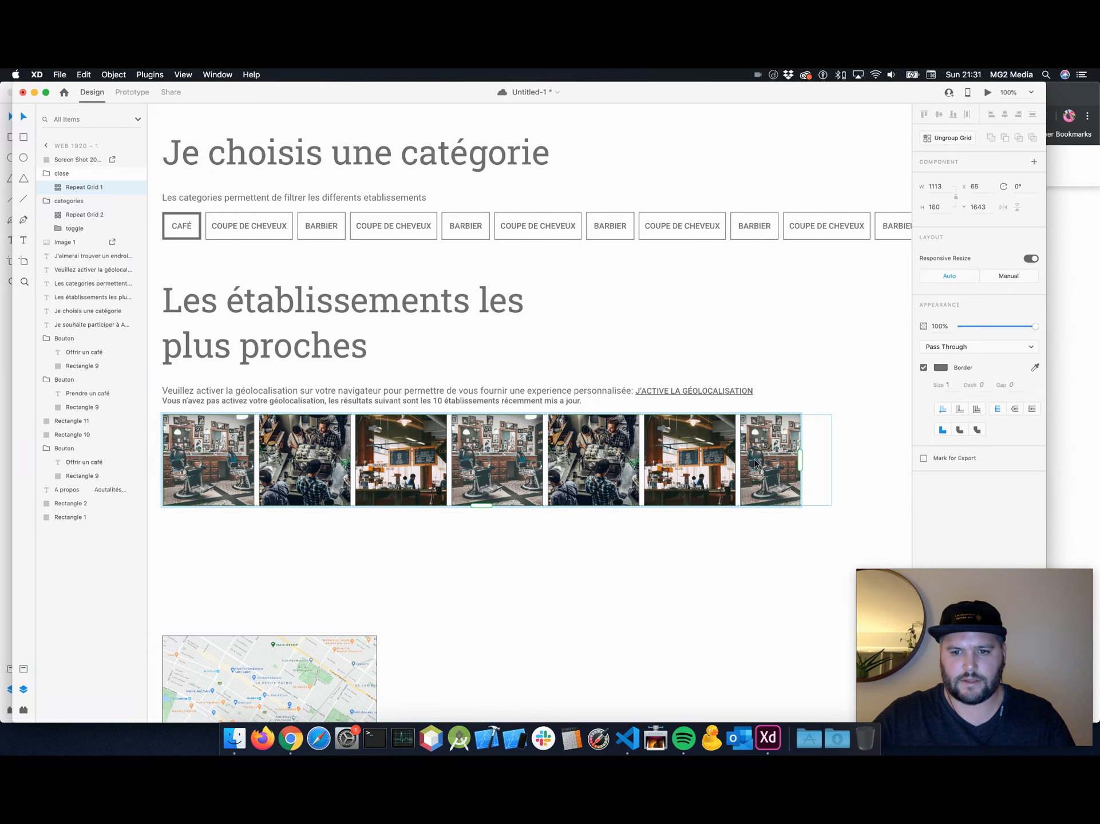
Extend the repeat grid of establishment photos horizontally to a width of about 1678 so it holds ten photos.
scroll(656, 460, "right", 4)
left_click_drag(656, 460, 889, 456)
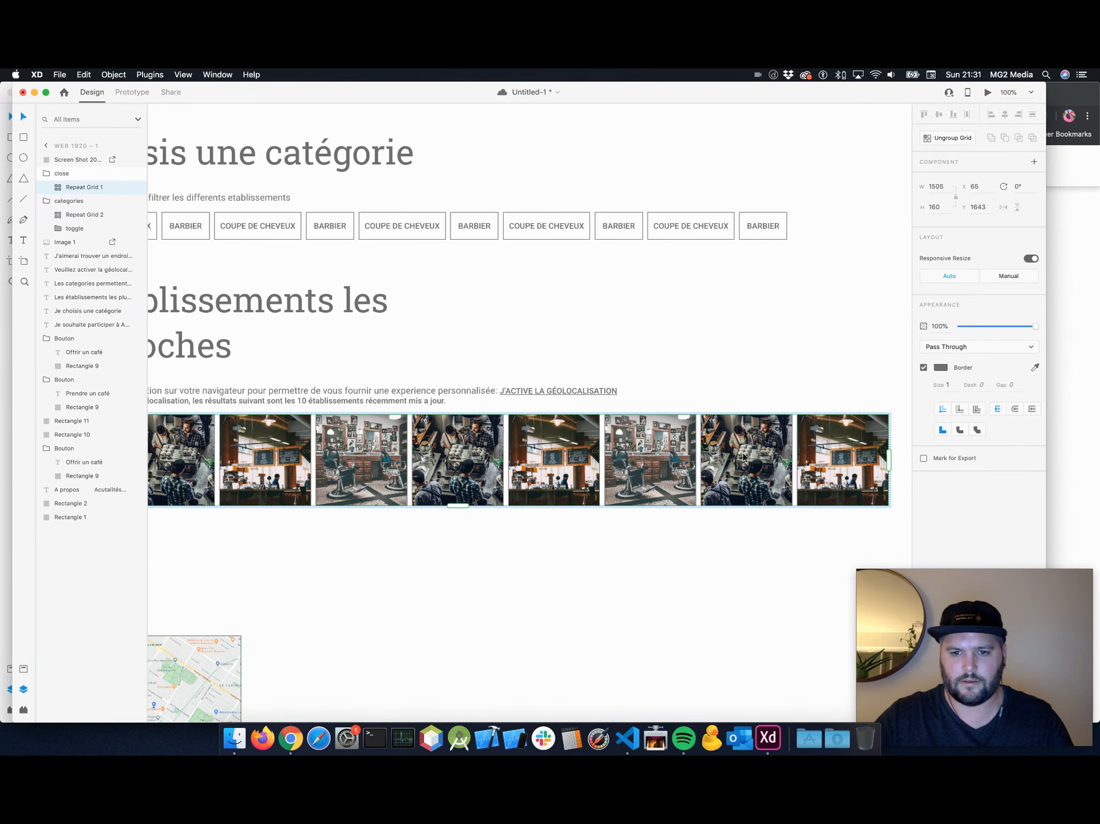
scroll(743, 456, "right", 3)
scroll(742, 457, "right", 2)
scroll(341, 463, "left", 5)
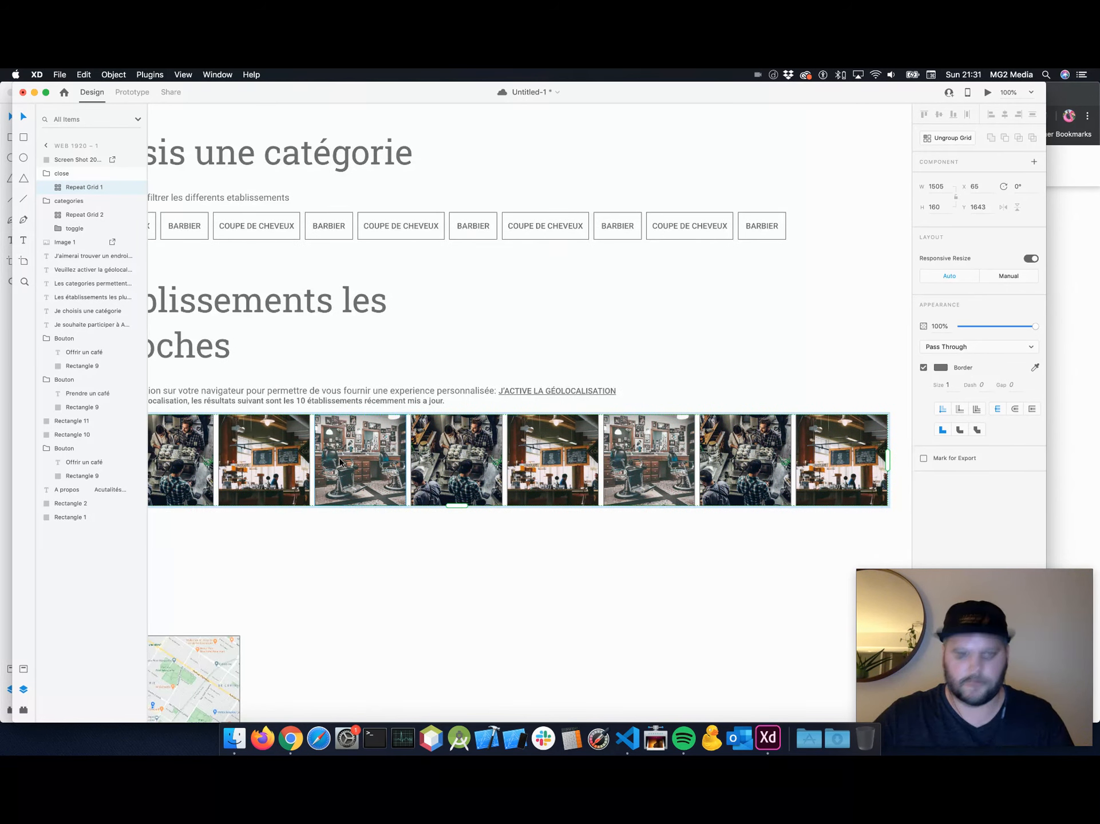
key("super+minus")
scroll(339, 462, "left", 3)
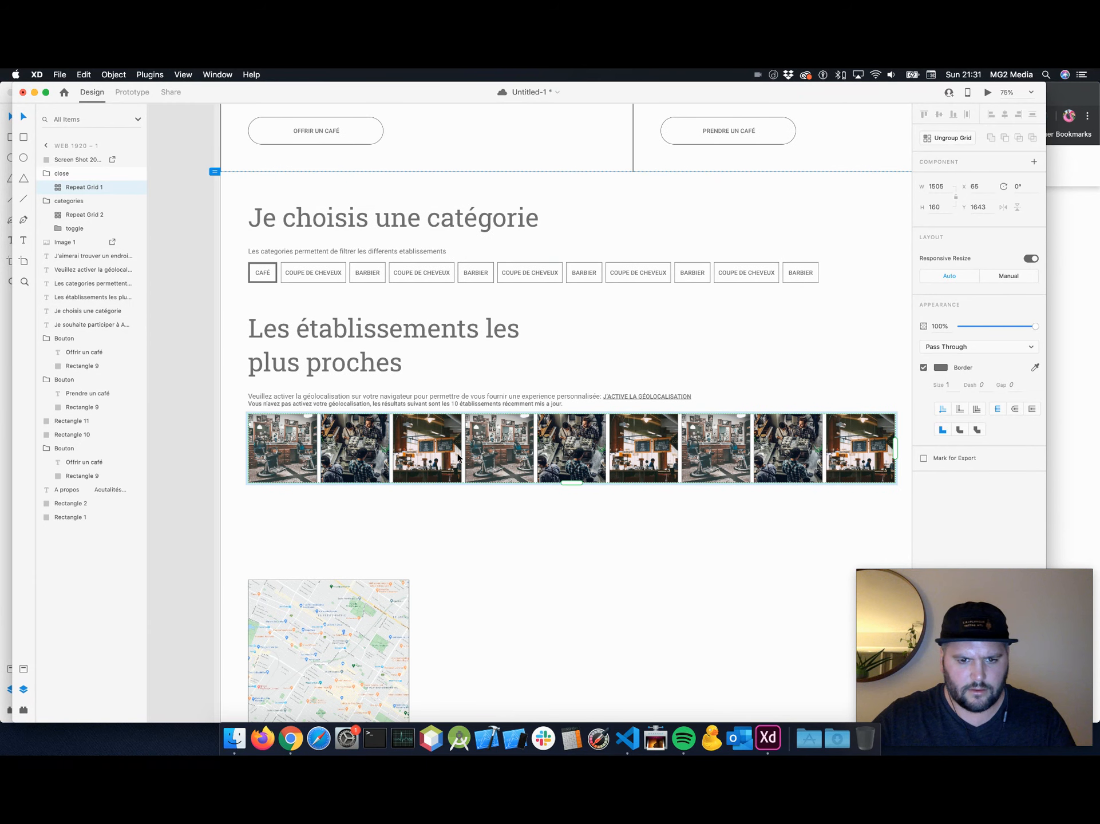
scroll(670, 449, "right", 7)
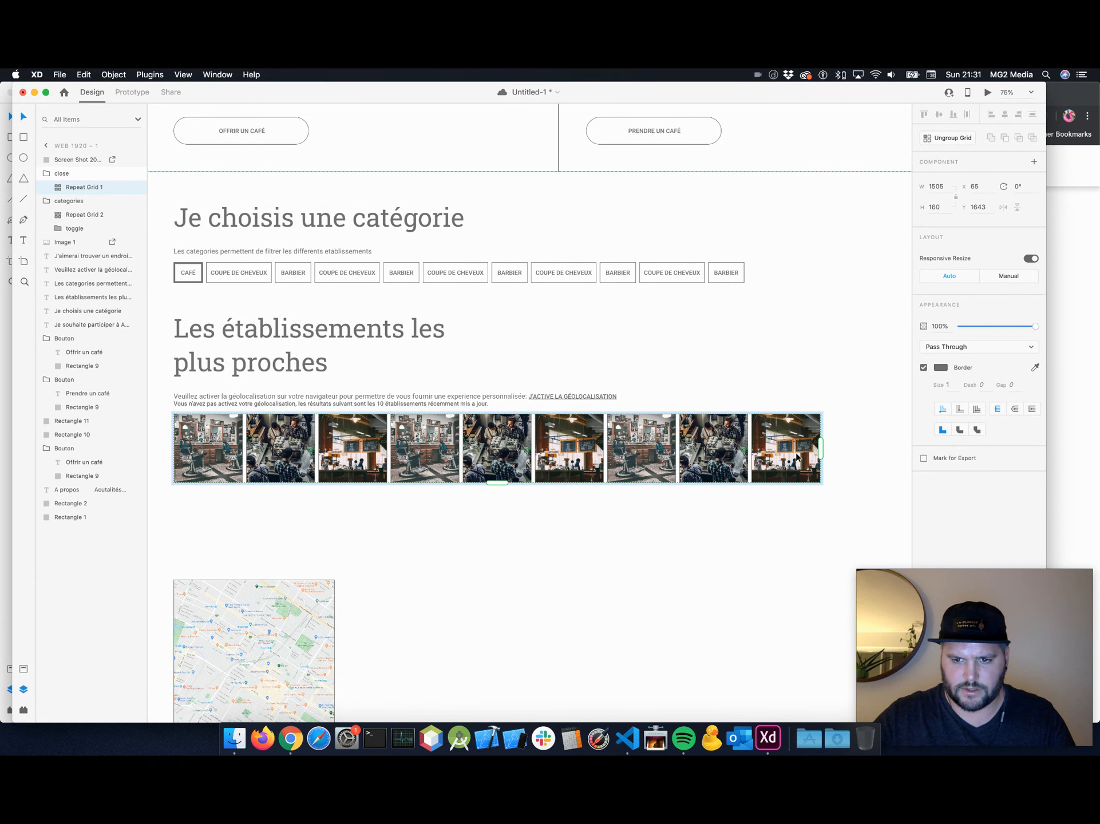
left_click_drag(675, 448, 754, 447)
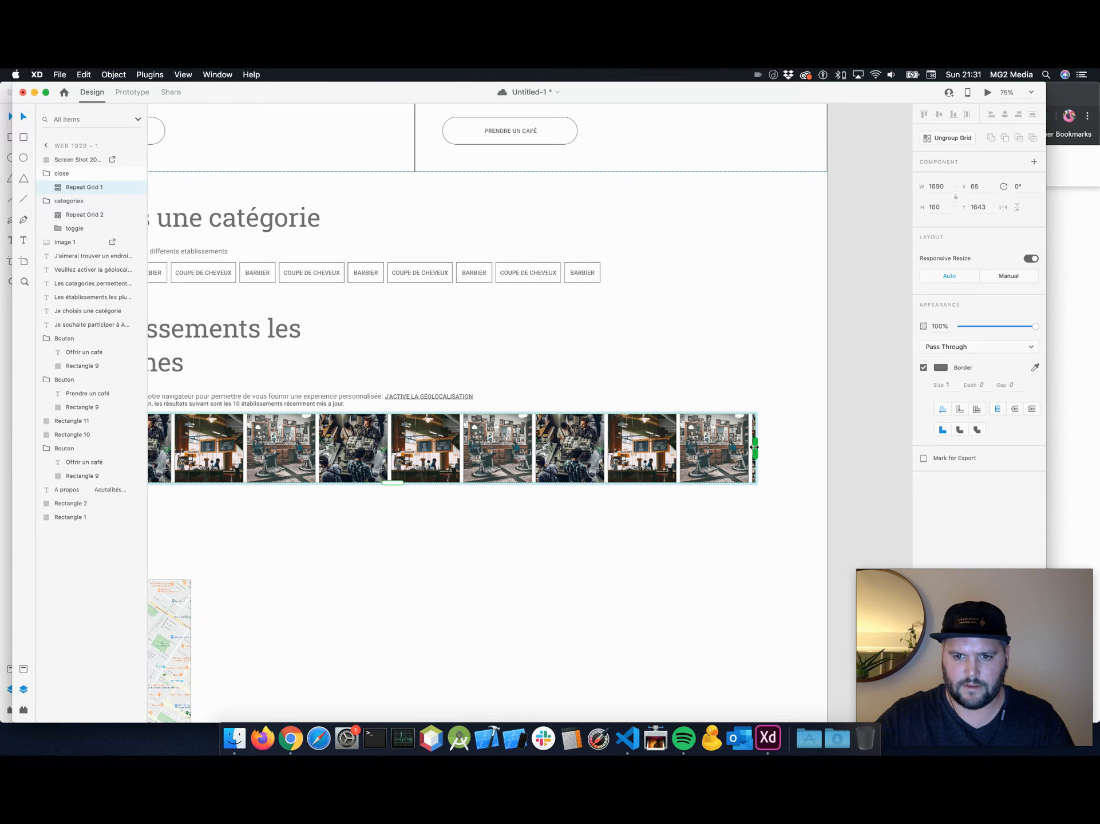
left_click(725, 502)
scroll(452, 485, "left", 5)
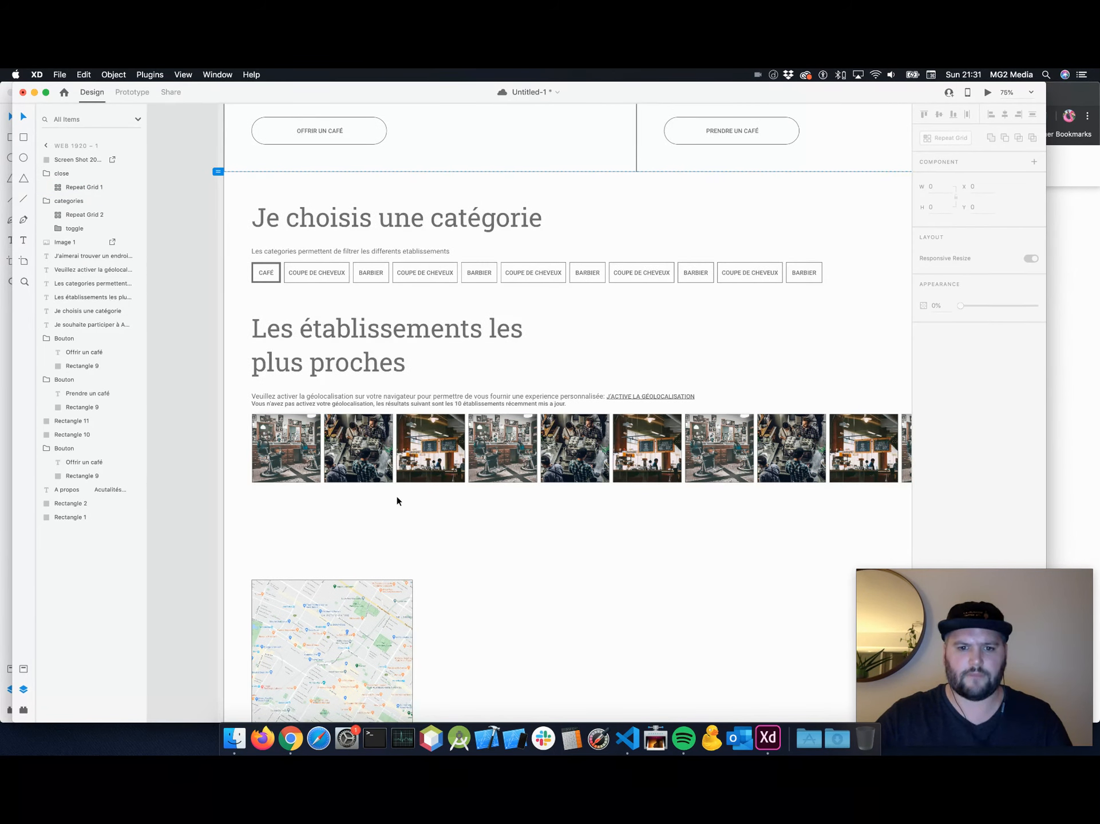
scroll(396, 496, "down", 5)
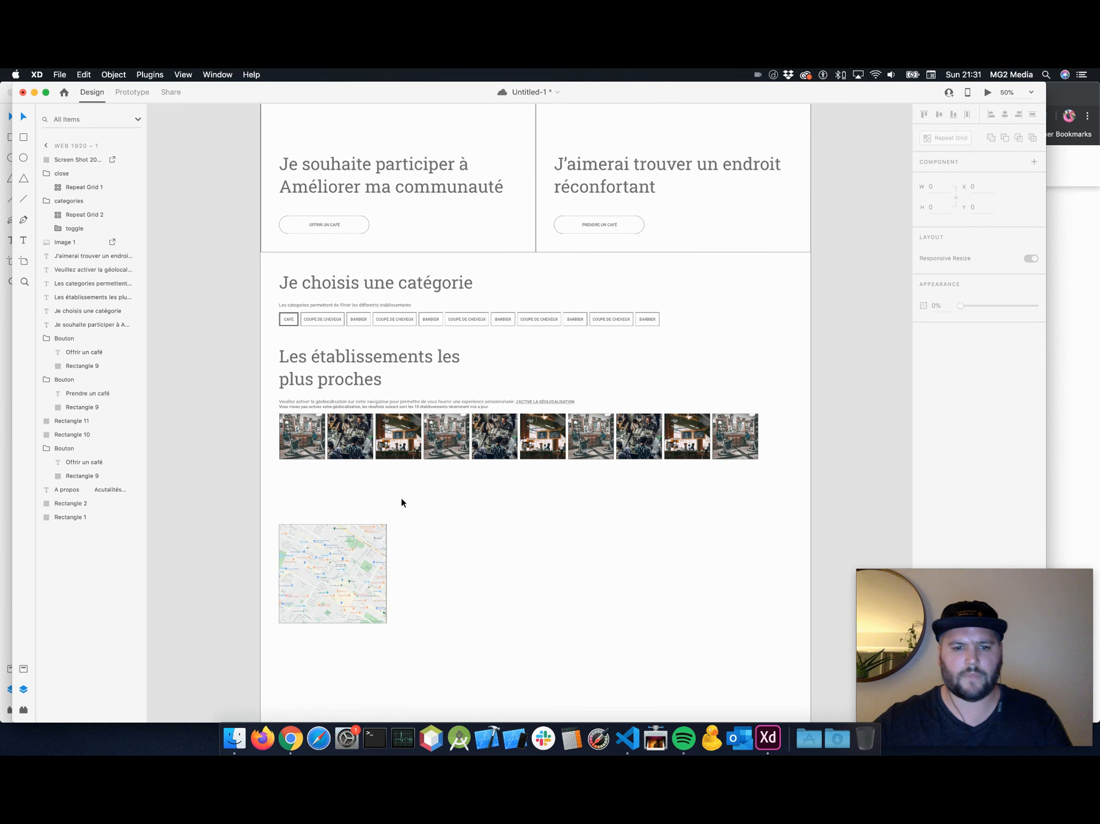
Try to enlarge the first barbershop photo inside the repeat grid to about 256 by 215, and undo the resize.
left_click(299, 436)
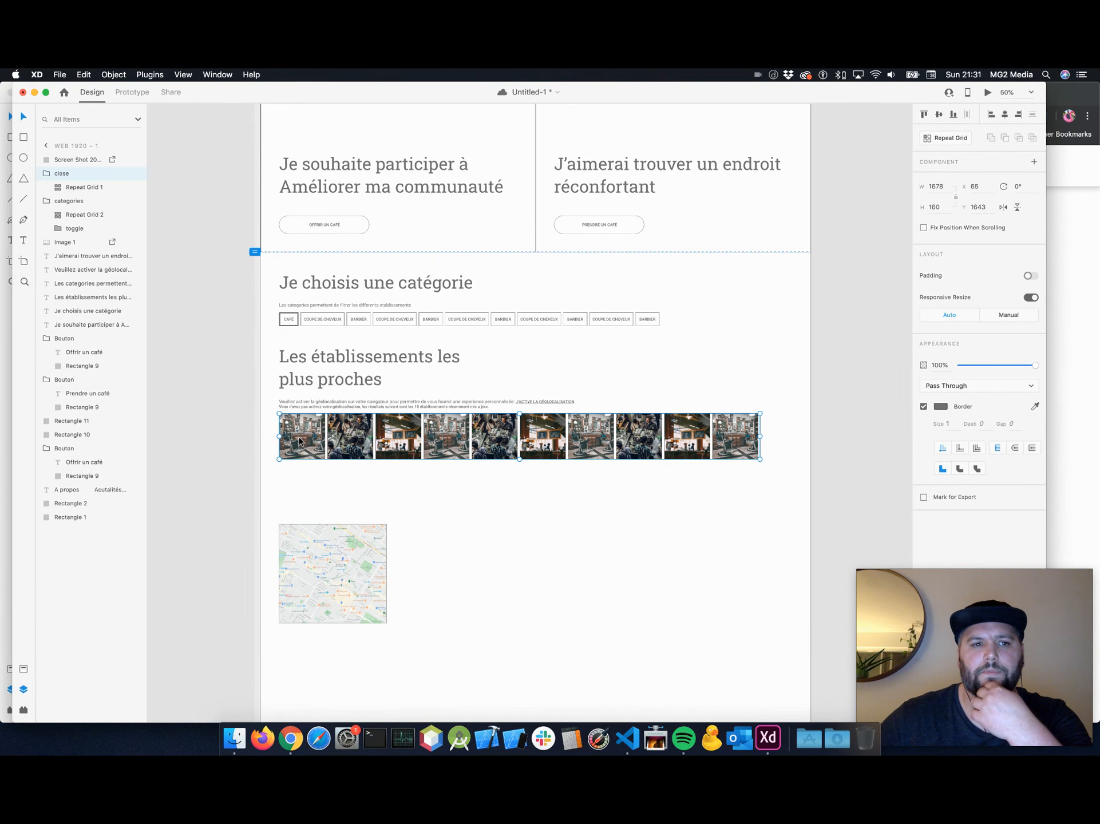
left_click(429, 500)
key("super+equal")
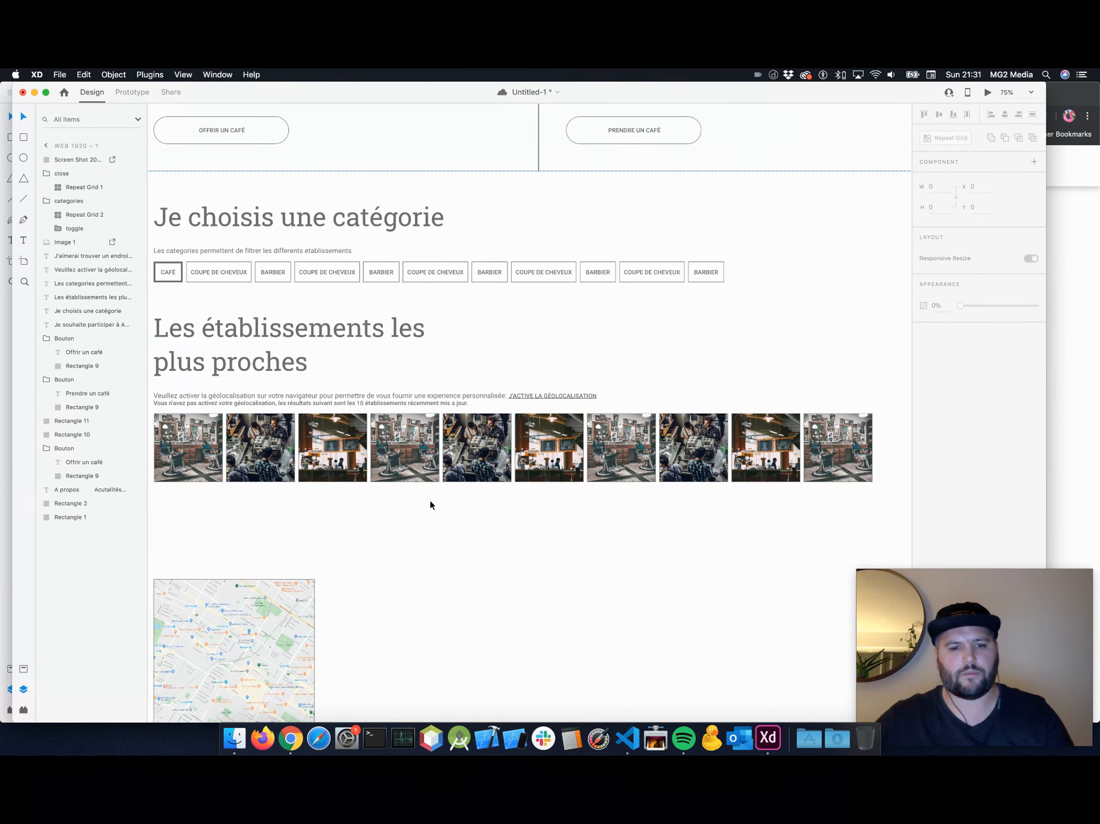
scroll(430, 500, "left", 3)
left_click(276, 461)
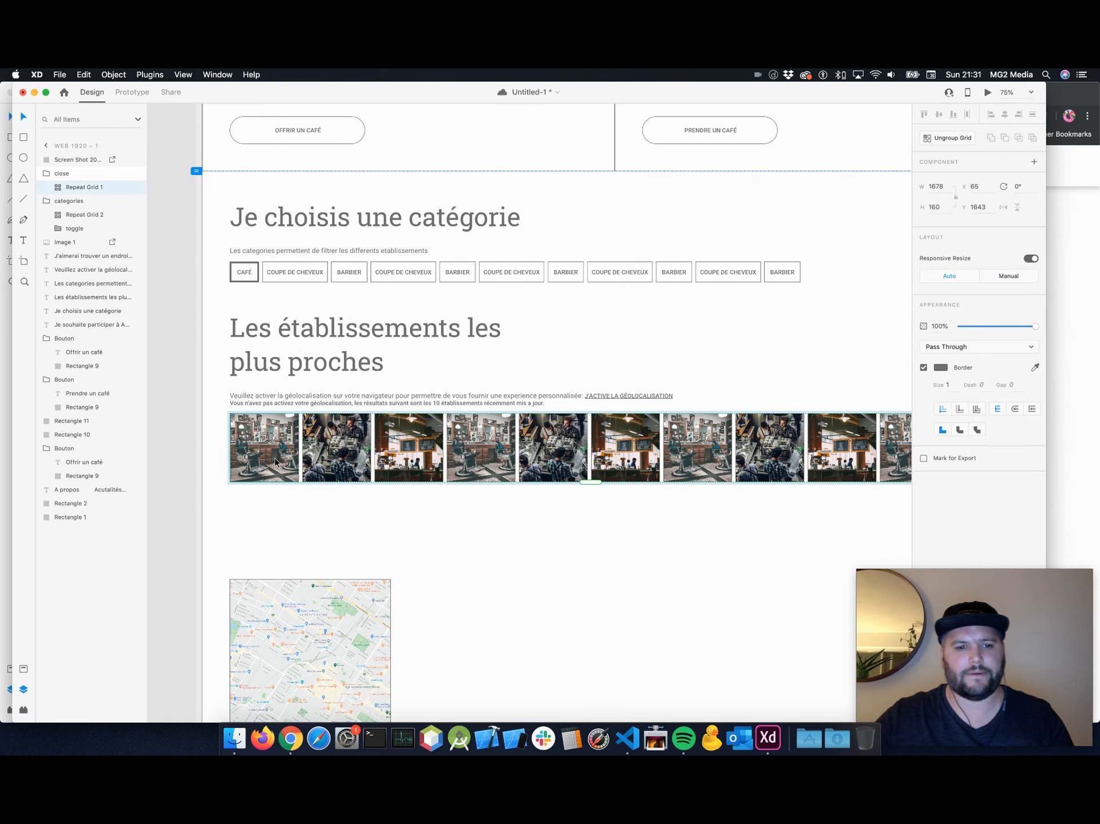
double_click(276, 461)
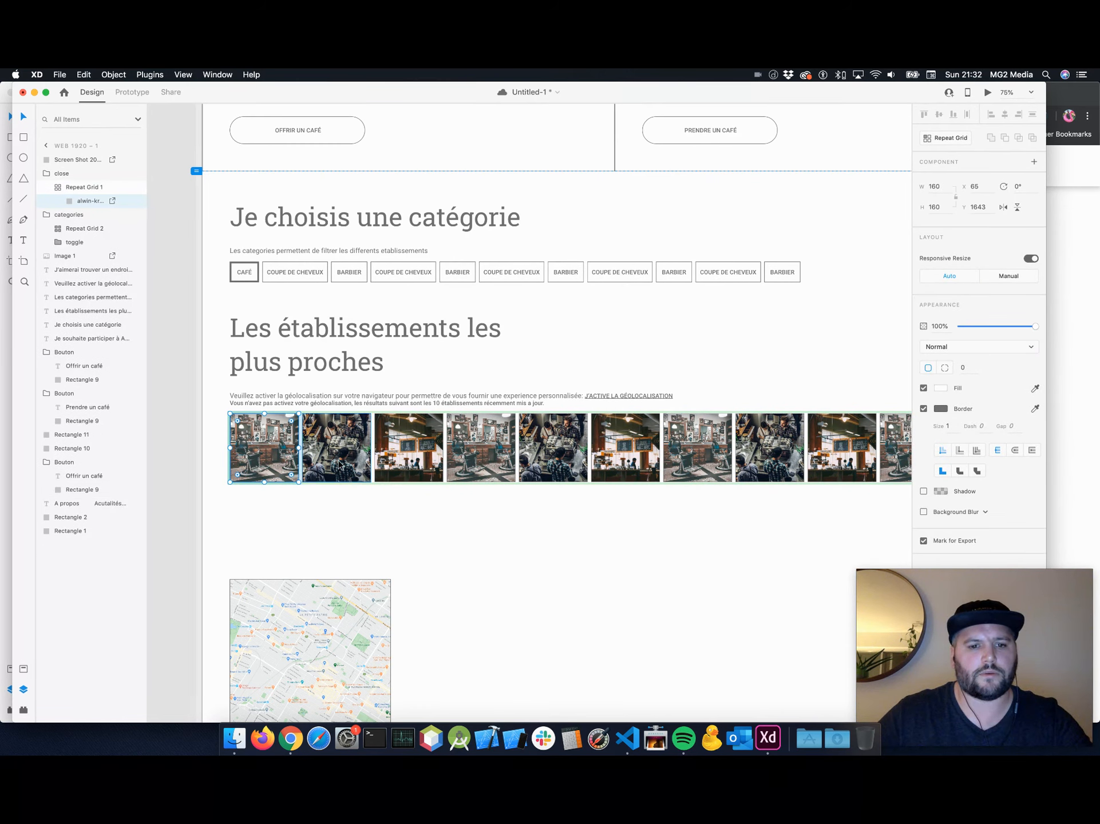
left_click(341, 464)
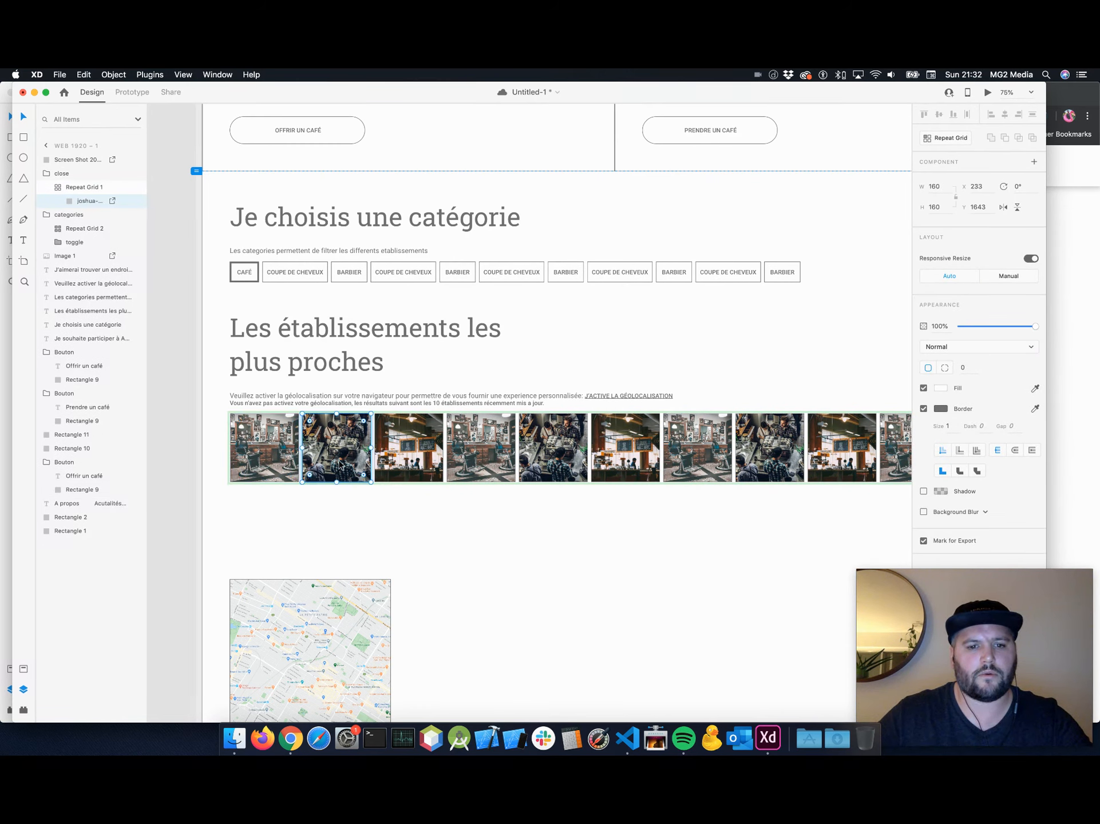
left_click(285, 475)
left_click_drag(300, 483, 341, 506)
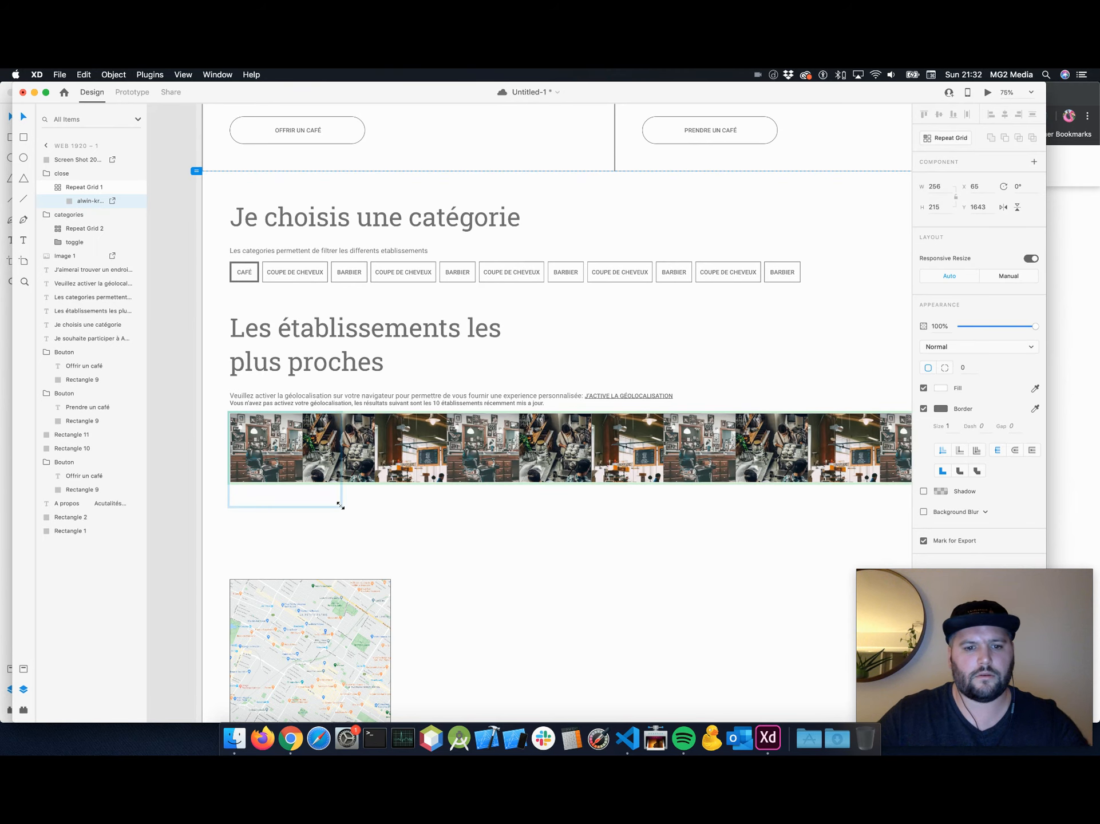
key("super+z")
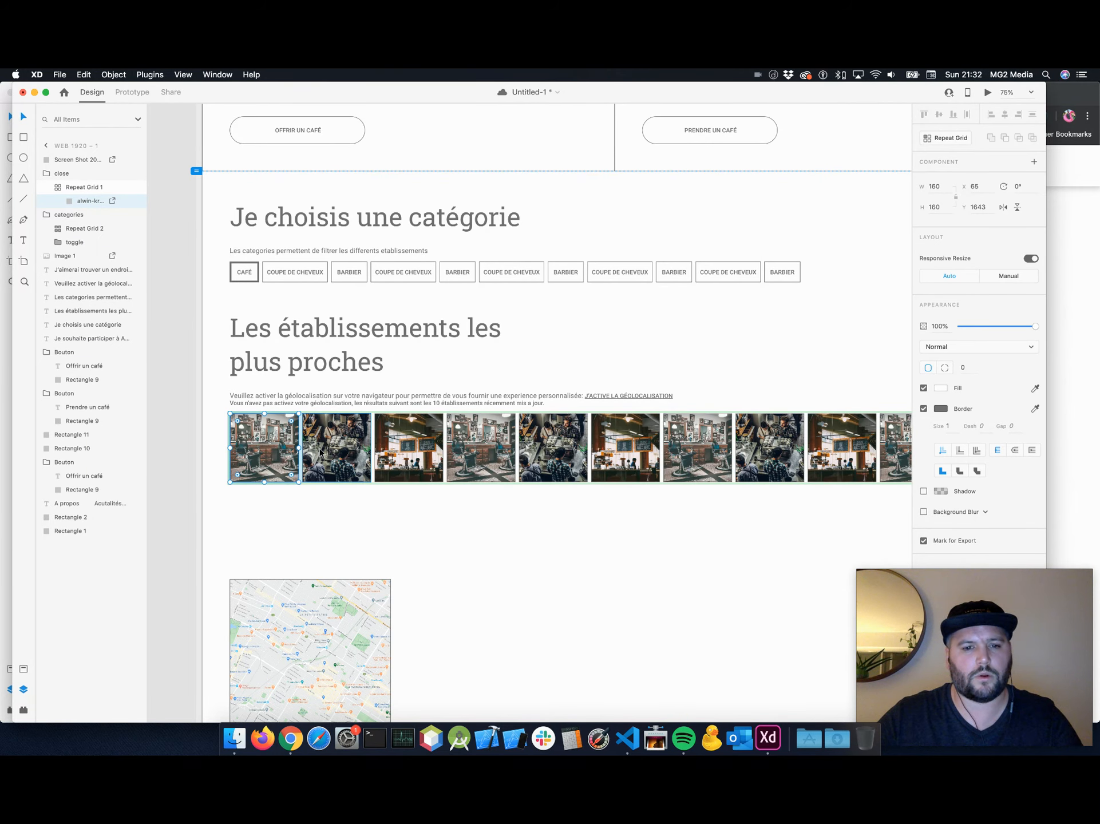
Ungroup the establishment photos' repeat grid into separate images.
left_click(79, 188)
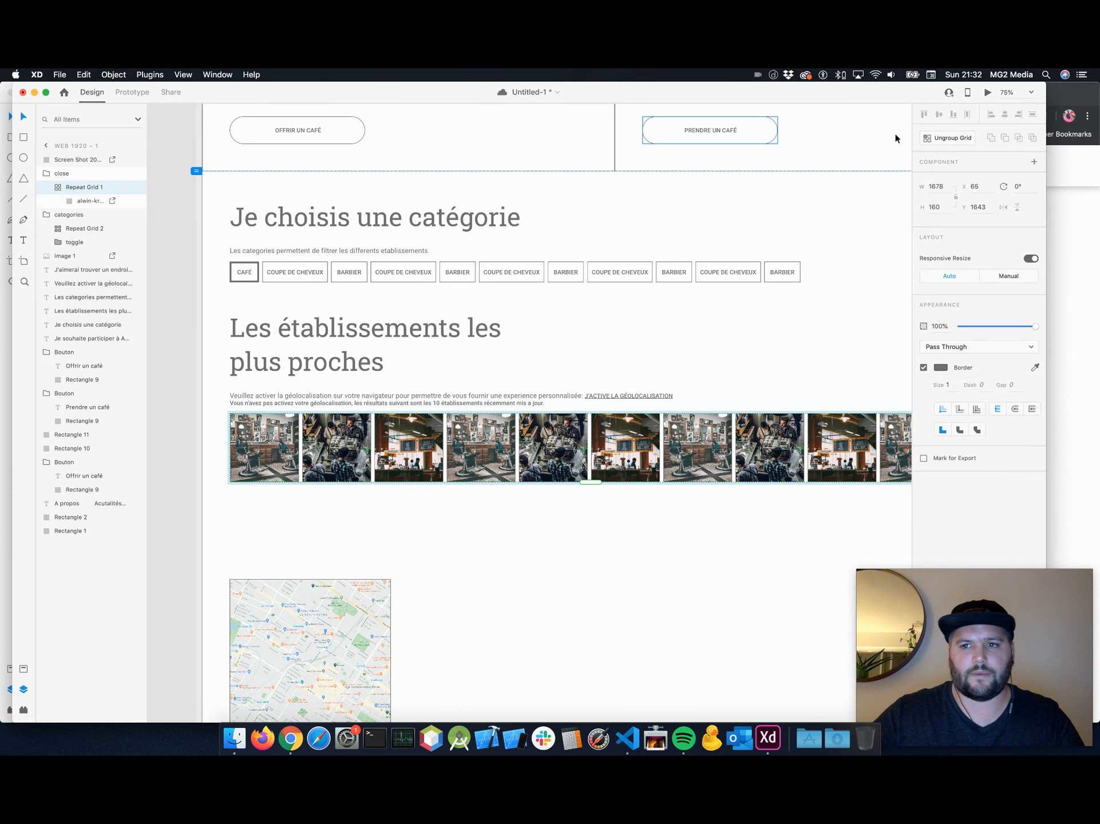
left_click(947, 138)
scroll(715, 435, "right", 5)
left_click(675, 518)
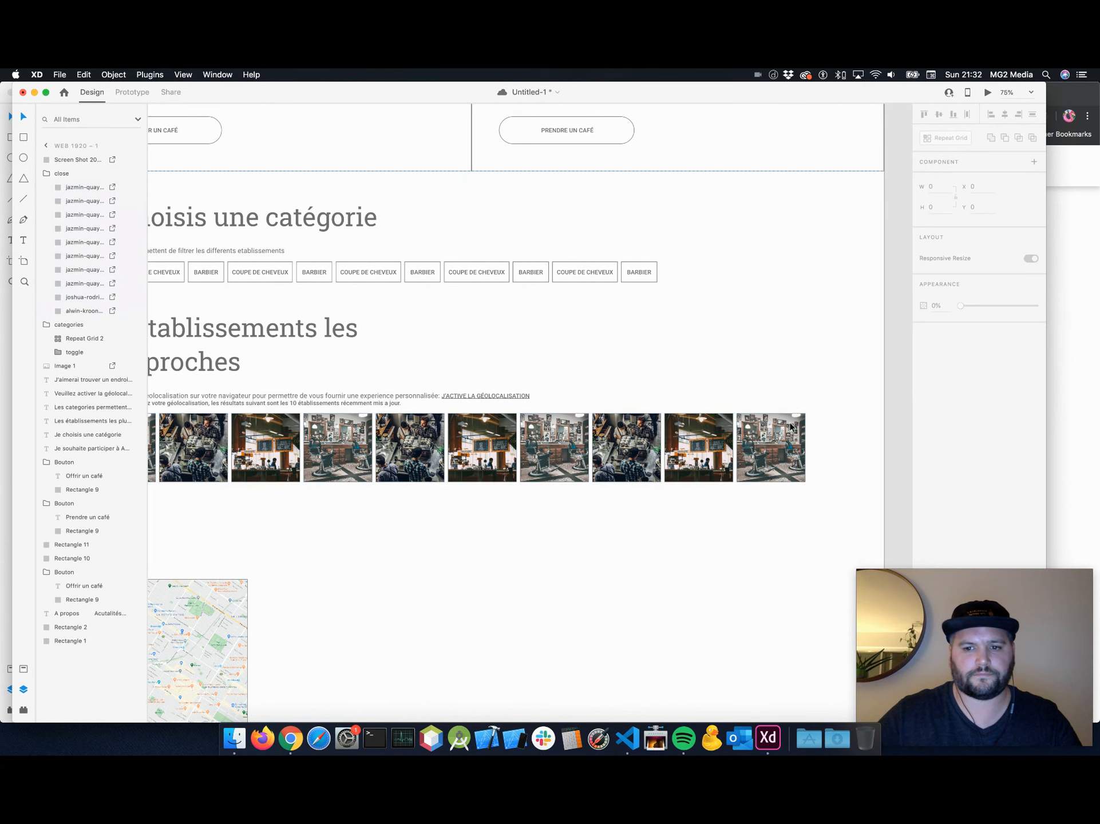
Delete every photo in the establishment group except the first barbershop photo.
left_click_drag(830, 410, 184, 492)
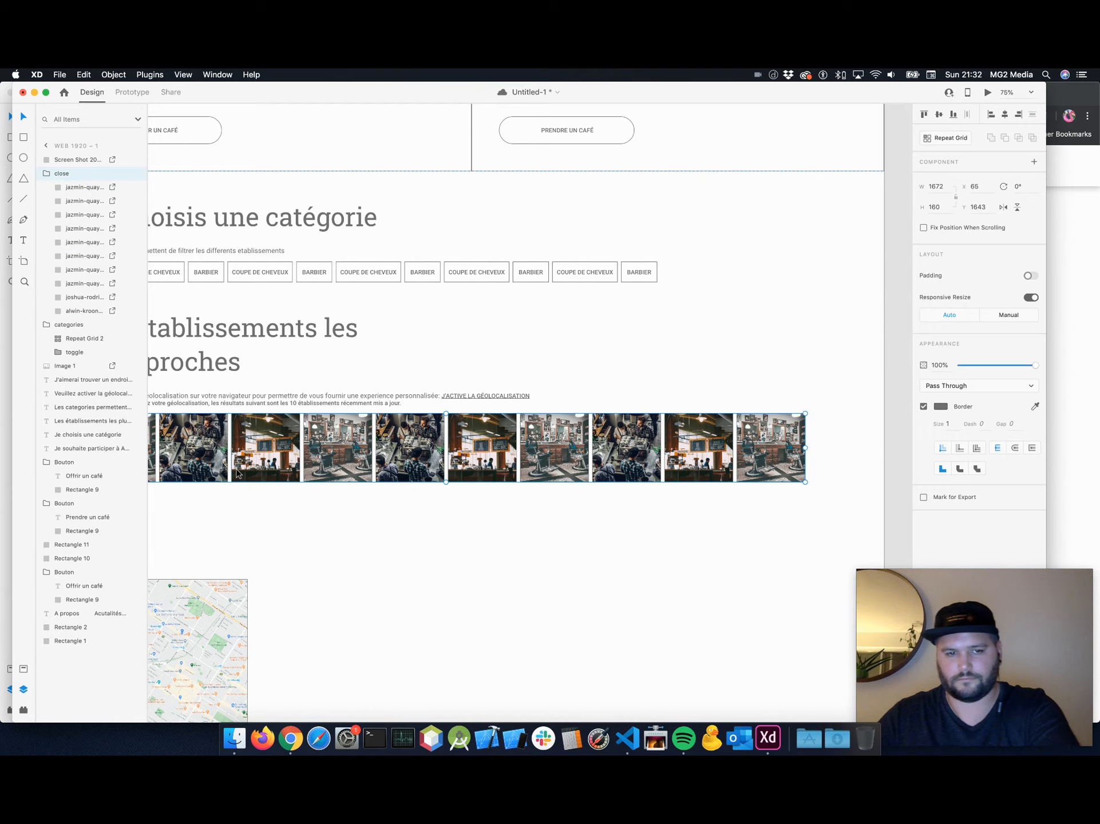
left_click(77, 297)
left_click(73, 188, "shift")
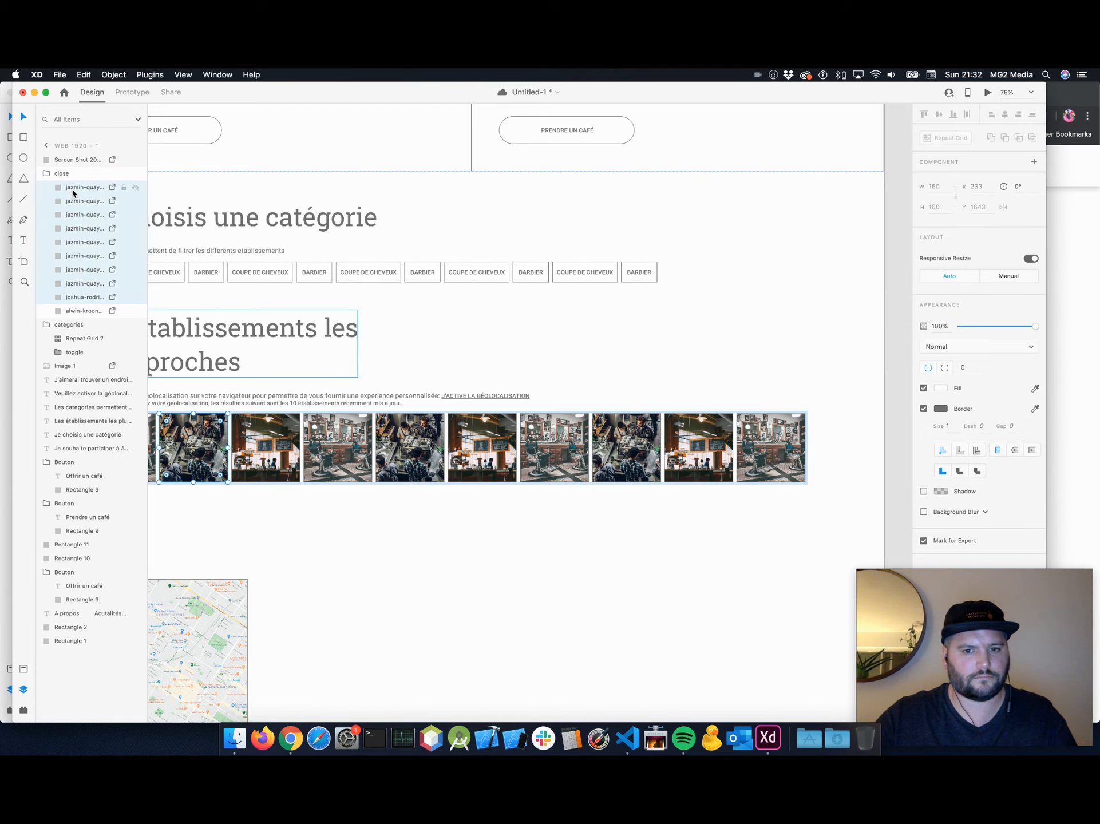
key("Delete")
scroll(166, 279, "left", 5)
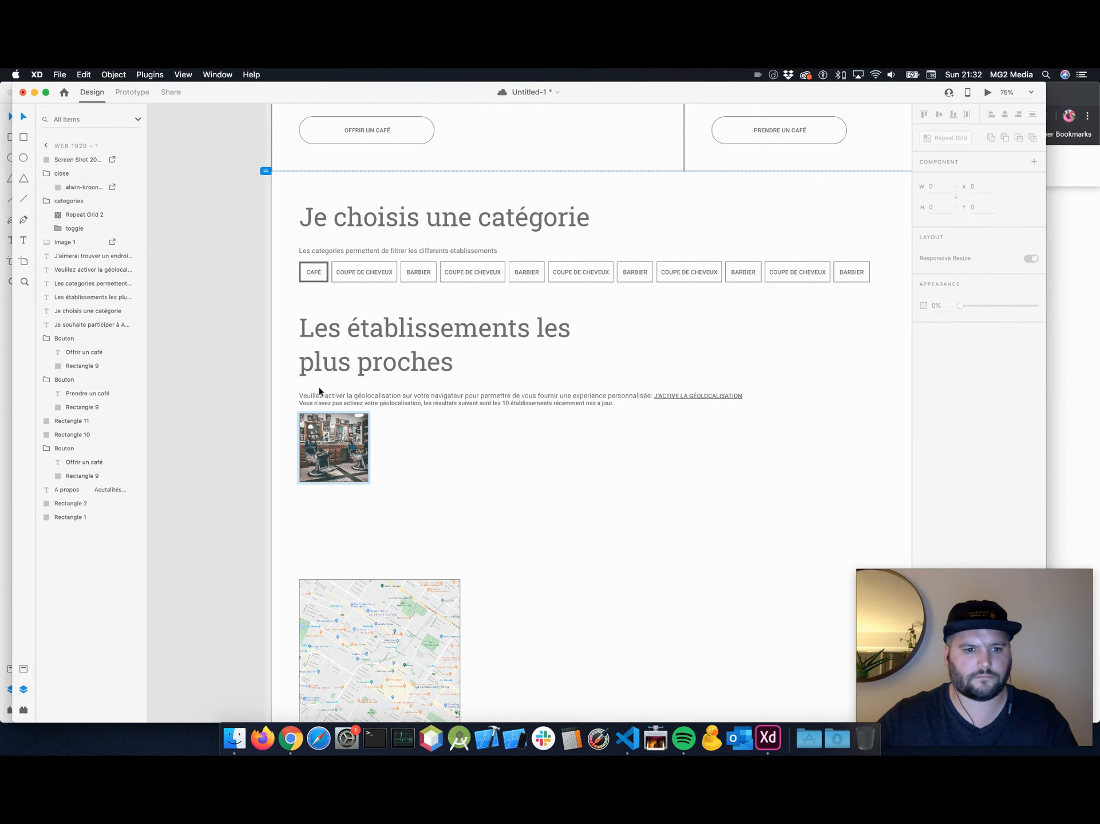
Enlarge the remaining barbershop photo proportionally to about 256 by 256, keeping its upper-left corner in place.
left_click(334, 440)
left_click(398, 492)
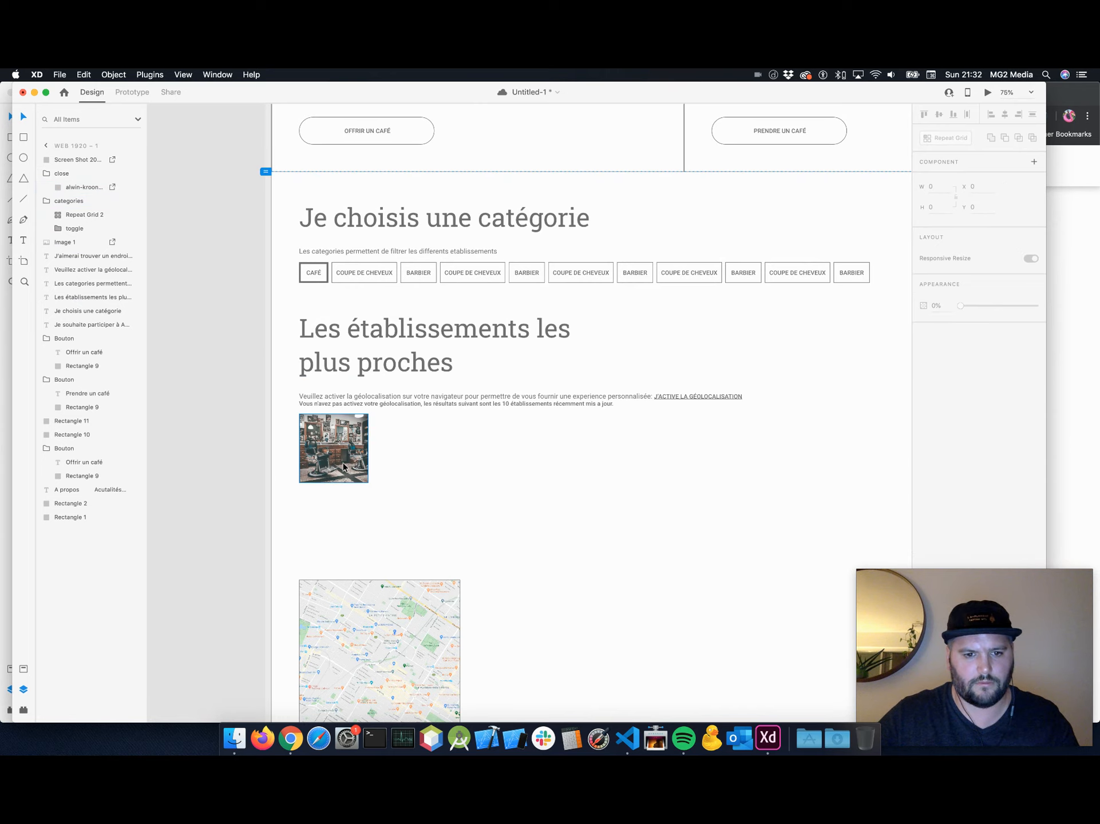
left_click(343, 462)
left_click_drag(368, 482, 442, 524)
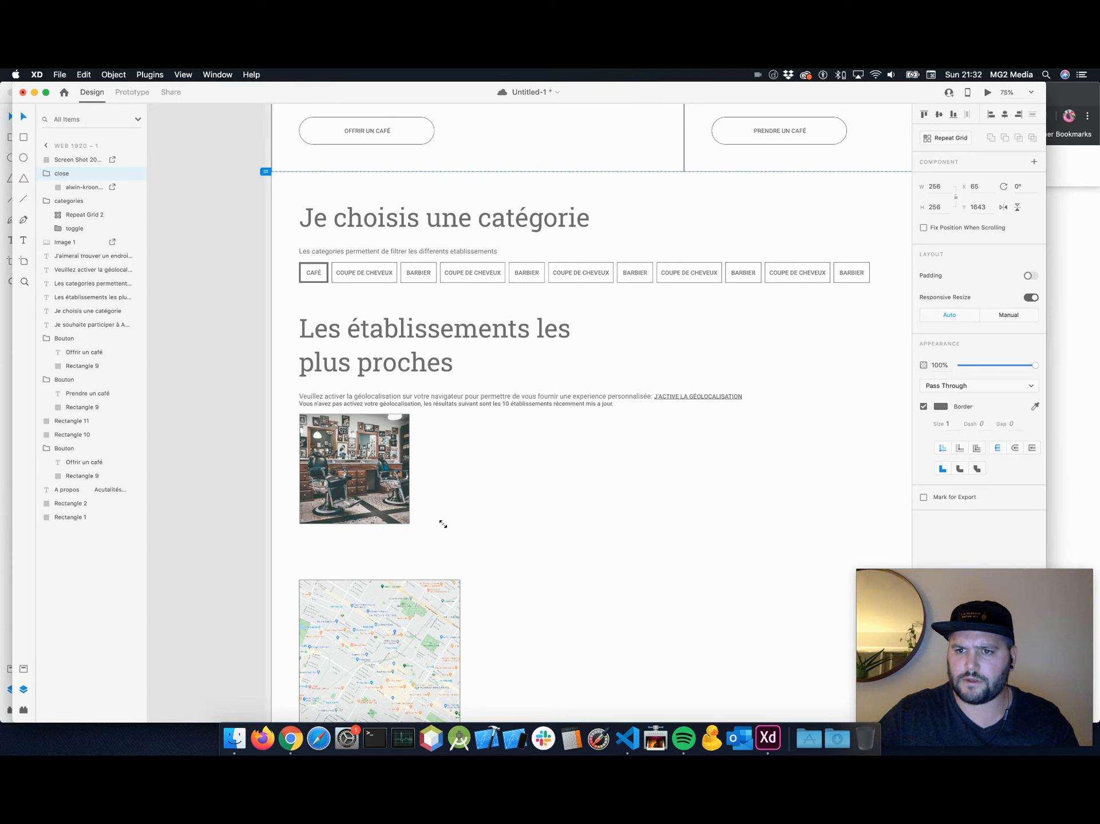
left_click(514, 507)
Turn the enlarged barbershop photo into a repeat grid and extend it horizontally past the artboard edge, to a width of about 1916.
left_click(365, 476)
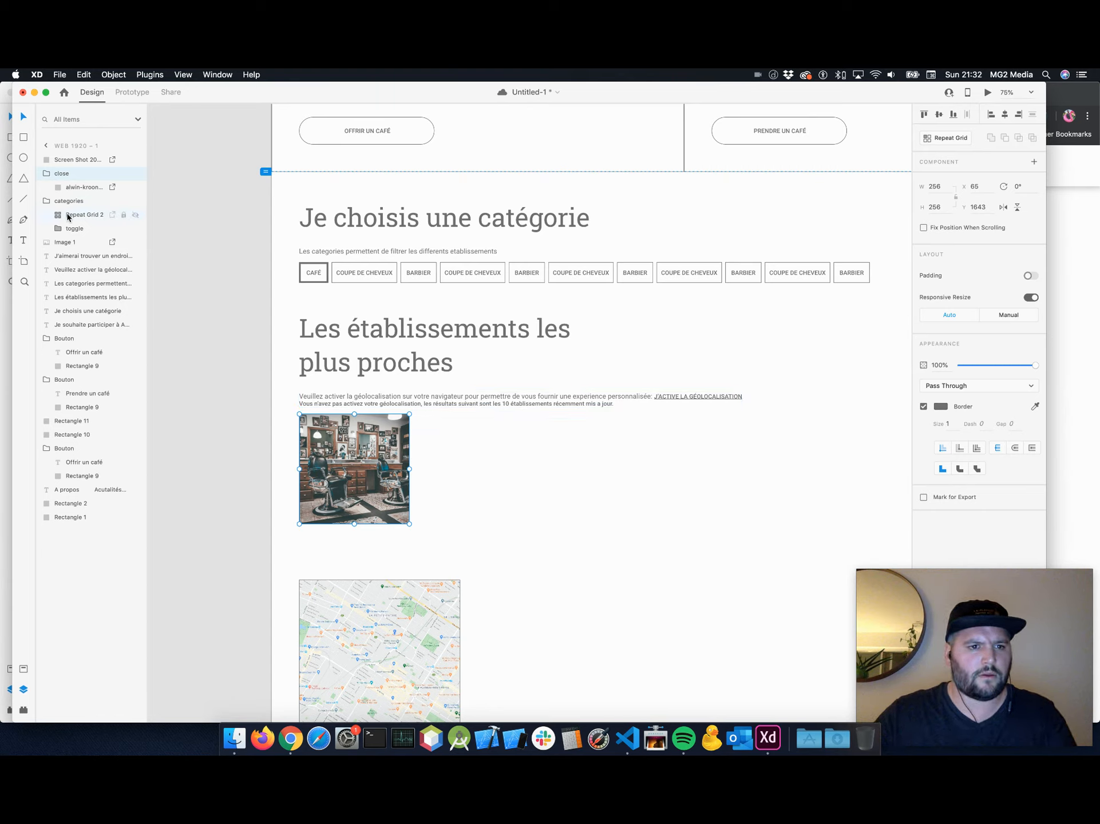
left_click(72, 187)
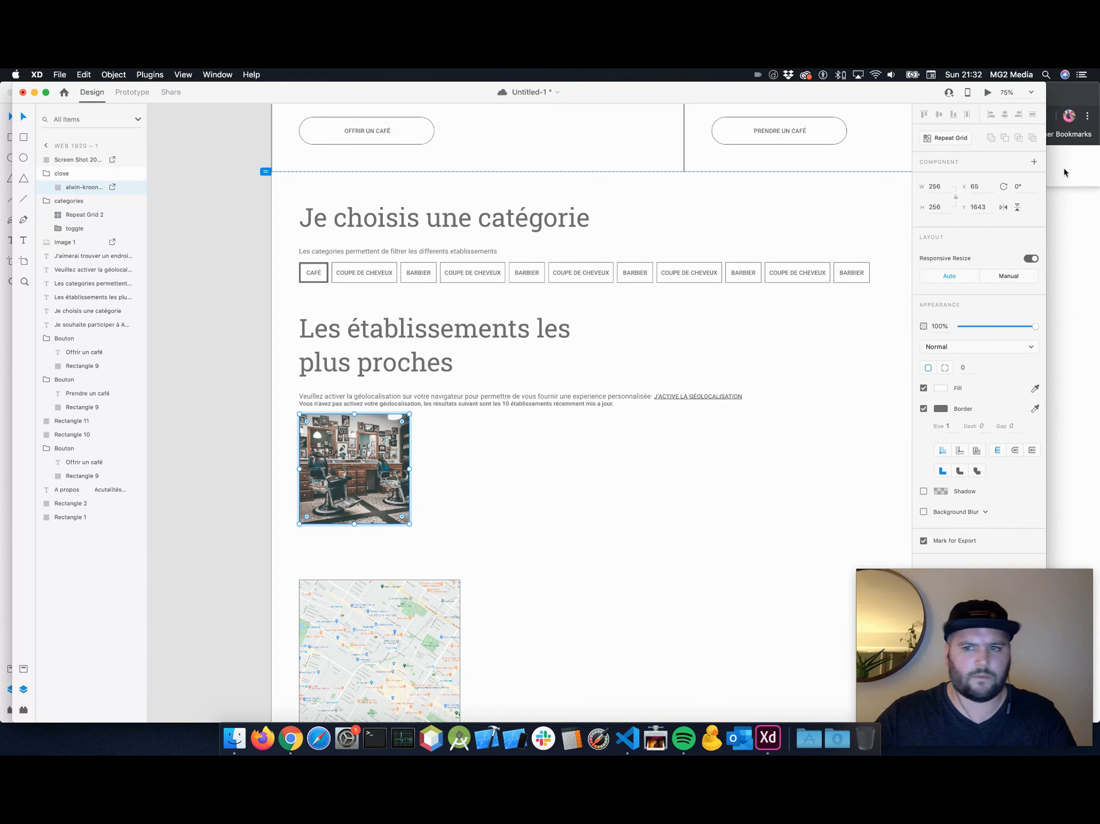
left_click(949, 139)
scroll(565, 400, "right", 3)
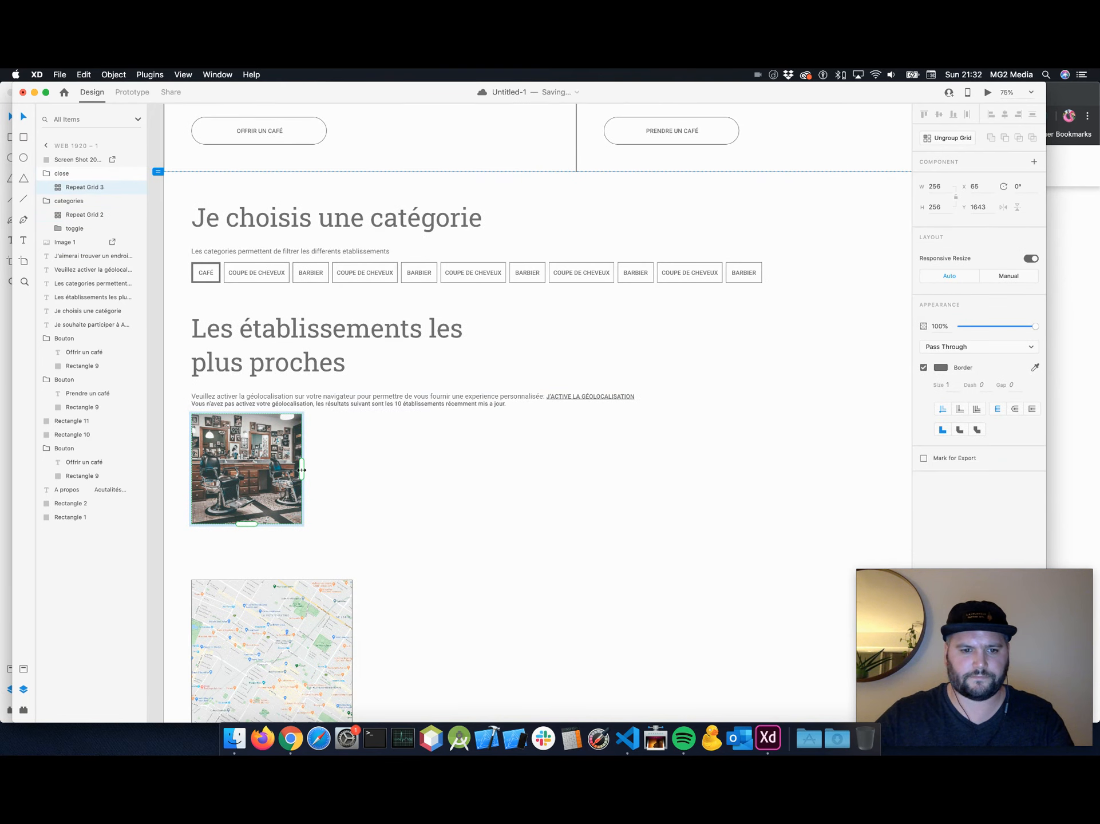
left_click_drag(488, 466, 794, 467)
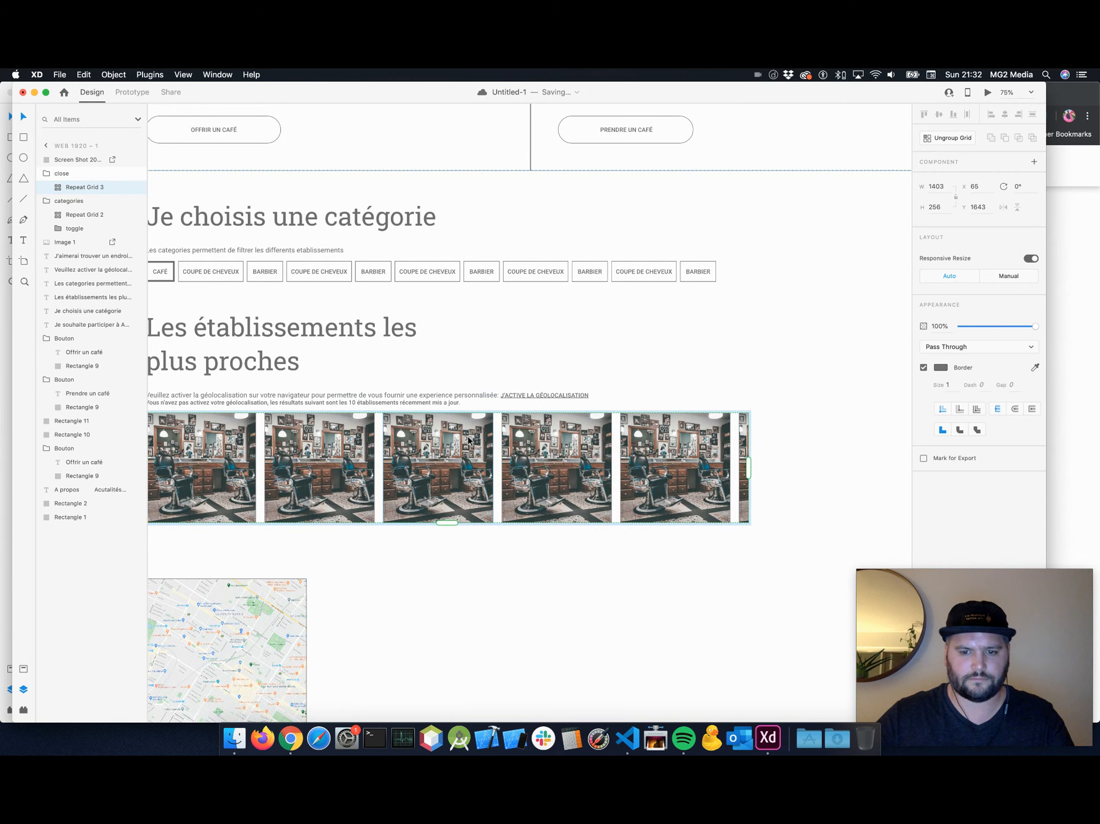
key("super+minus")
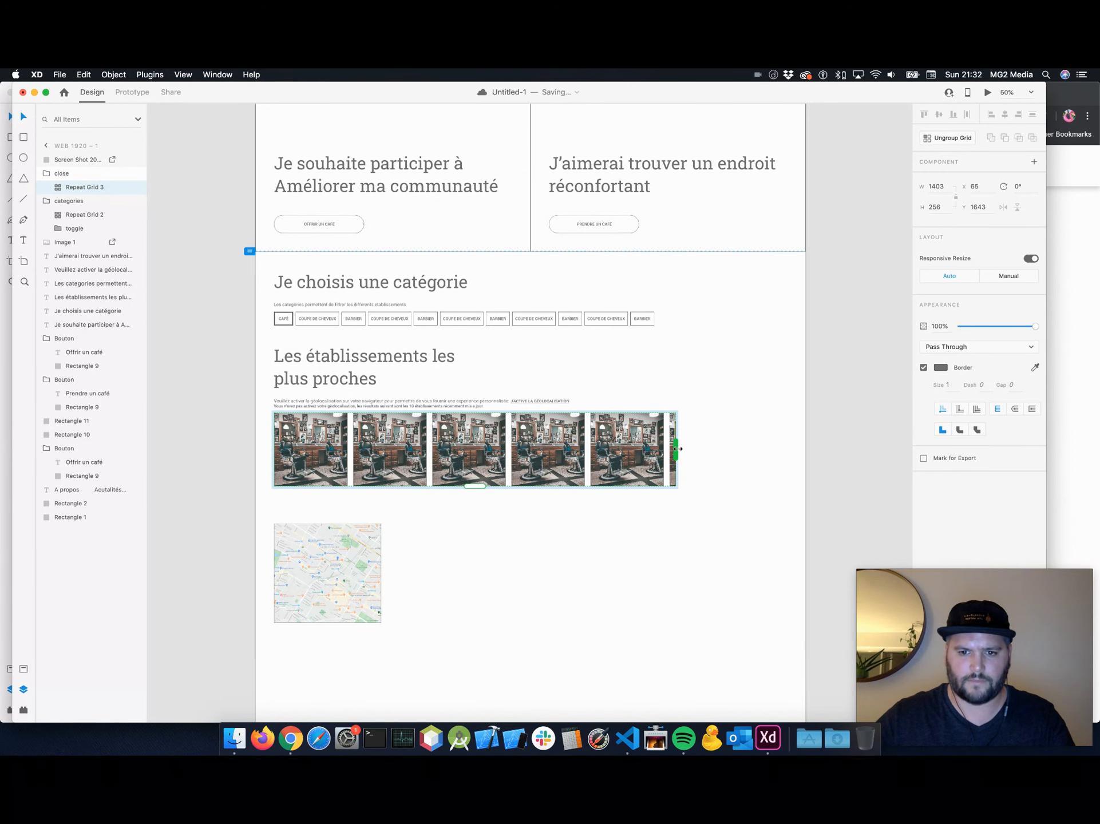
left_click_drag(674, 449, 822, 450)
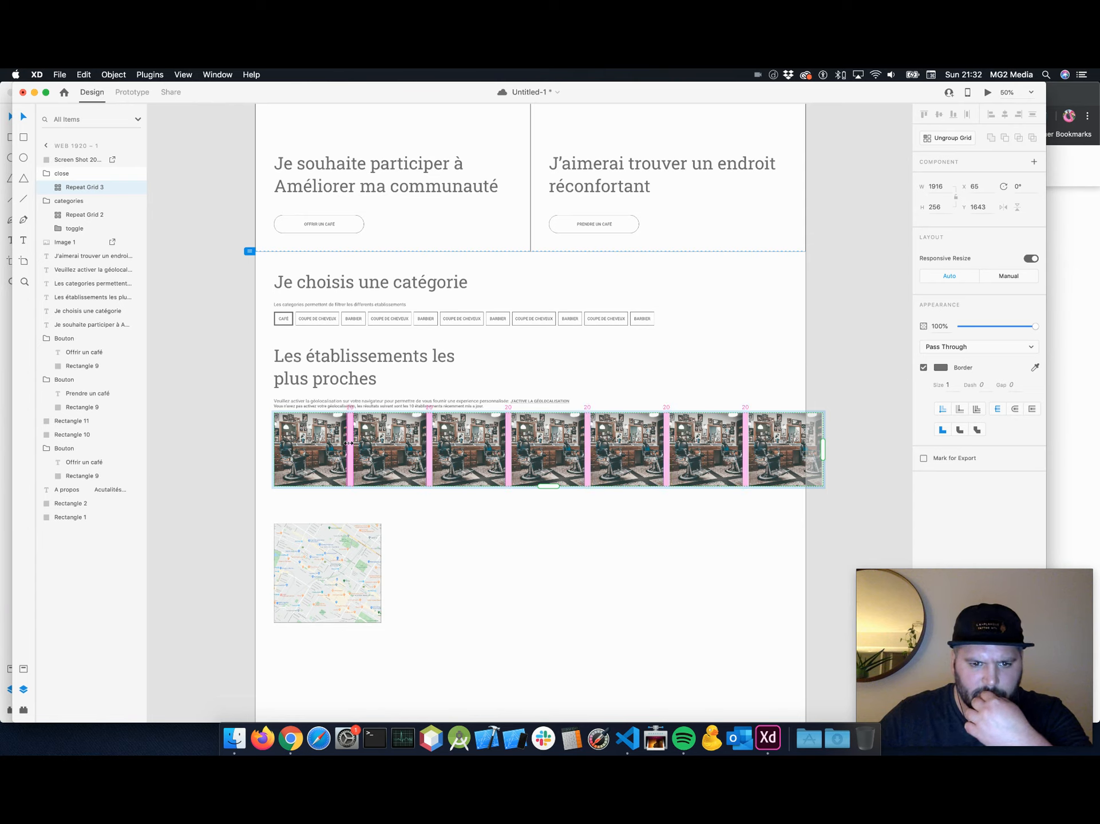
Slightly tighten the gaps between the repeated barbershop photos, bringing the row to a width of about 1892.
left_click_drag(347, 442, 348, 442)
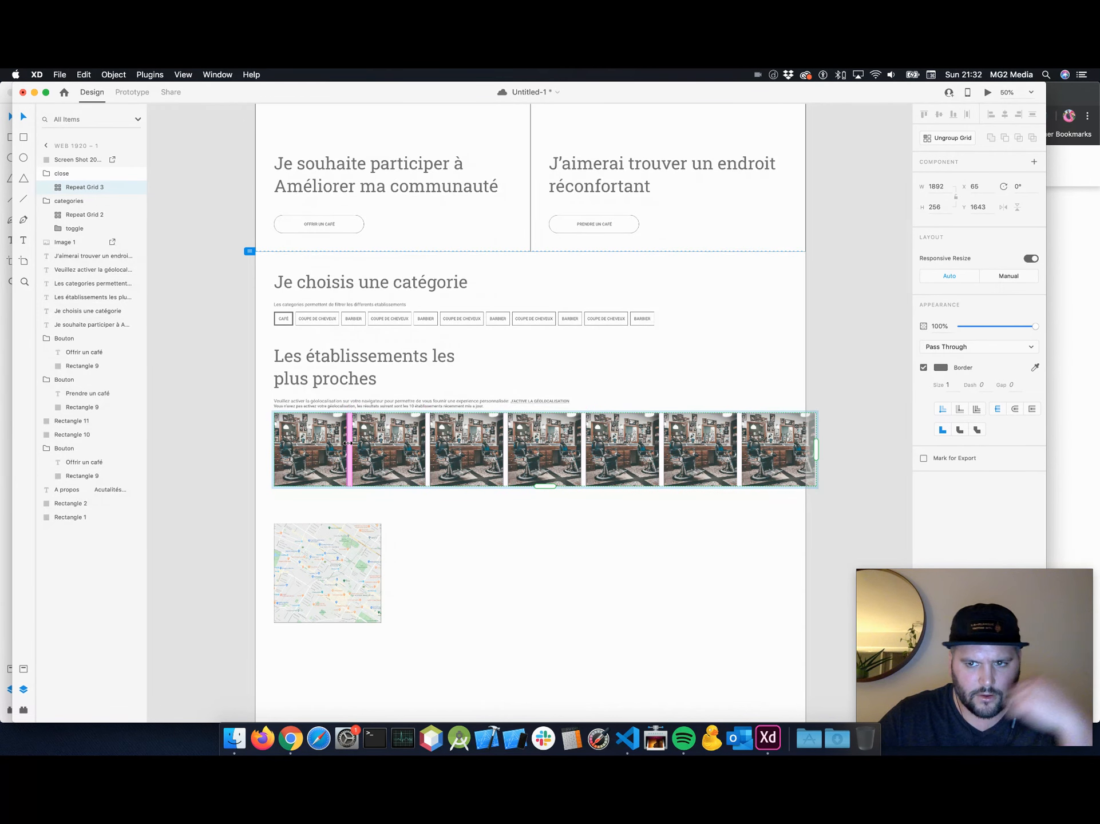
left_click(451, 535)
scroll(451, 533, "up", 5)
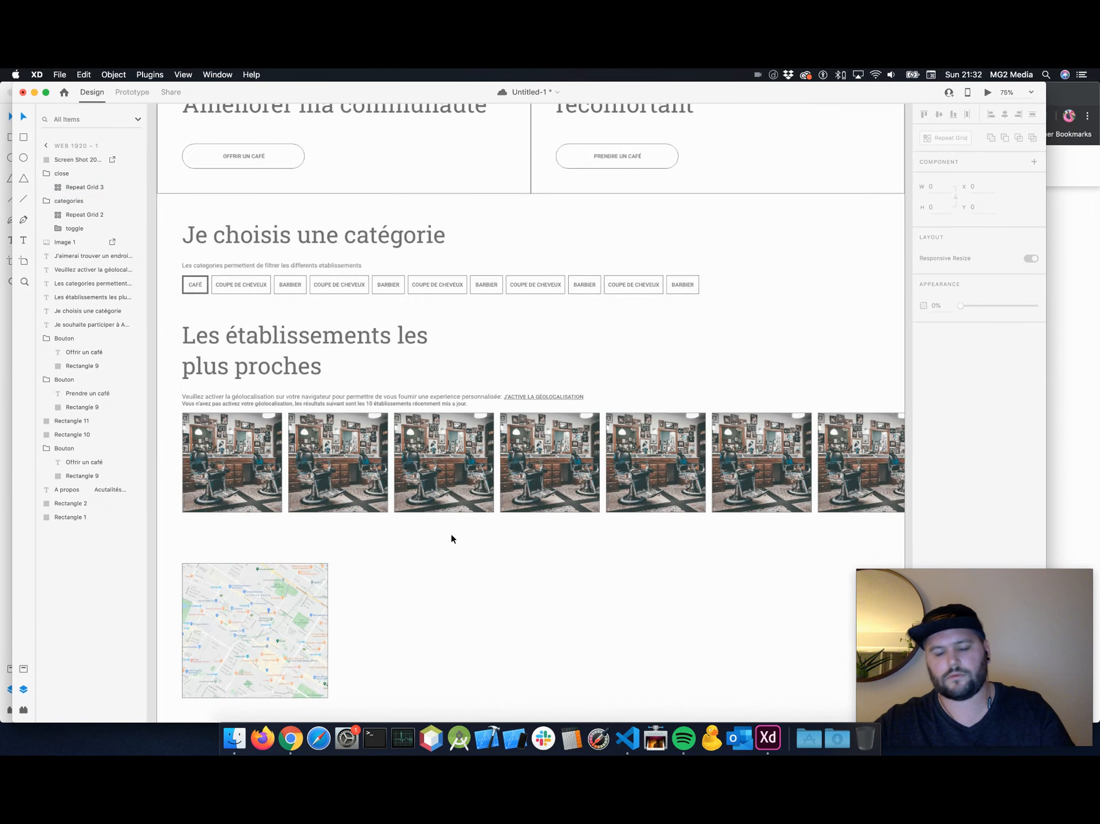
scroll(372, 526, "left", 2)
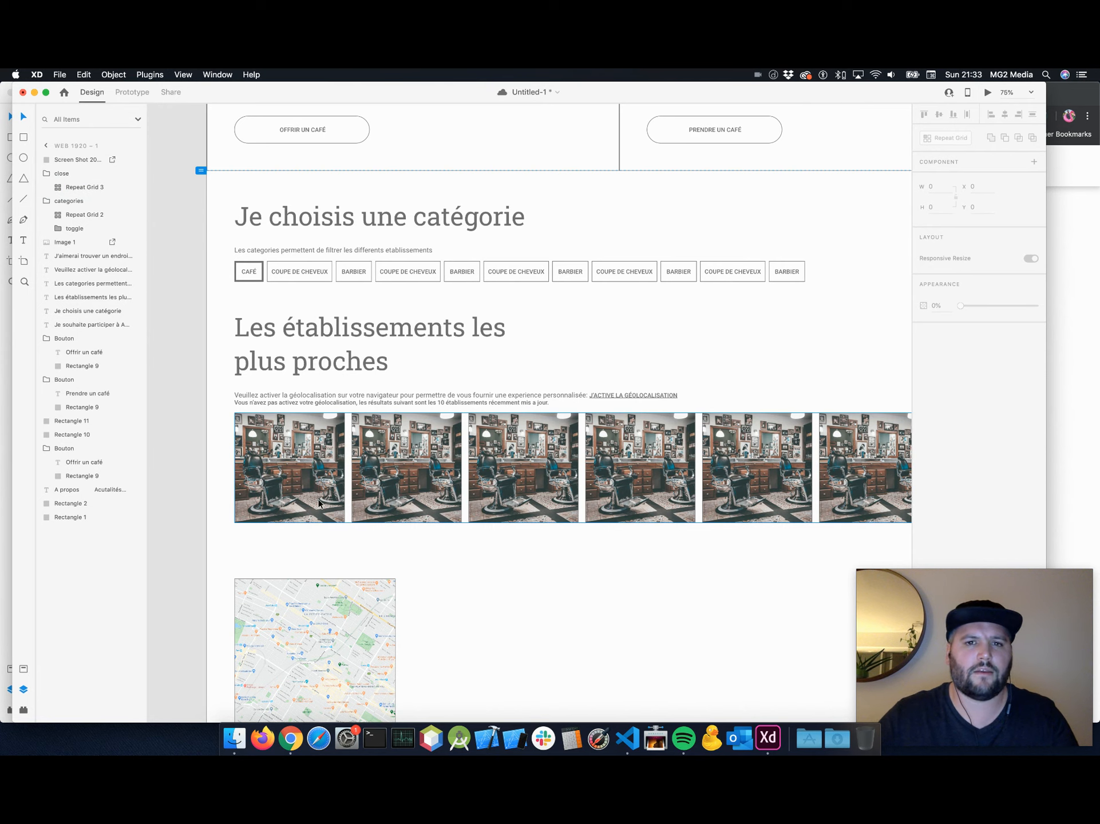
Duplicate the "Les établissements les plus proches" heading just below the photo row and change the copy's text to "La carte de tous les establishments".
scroll(319, 503, "up", 2)
scroll(318, 503, "down", 5)
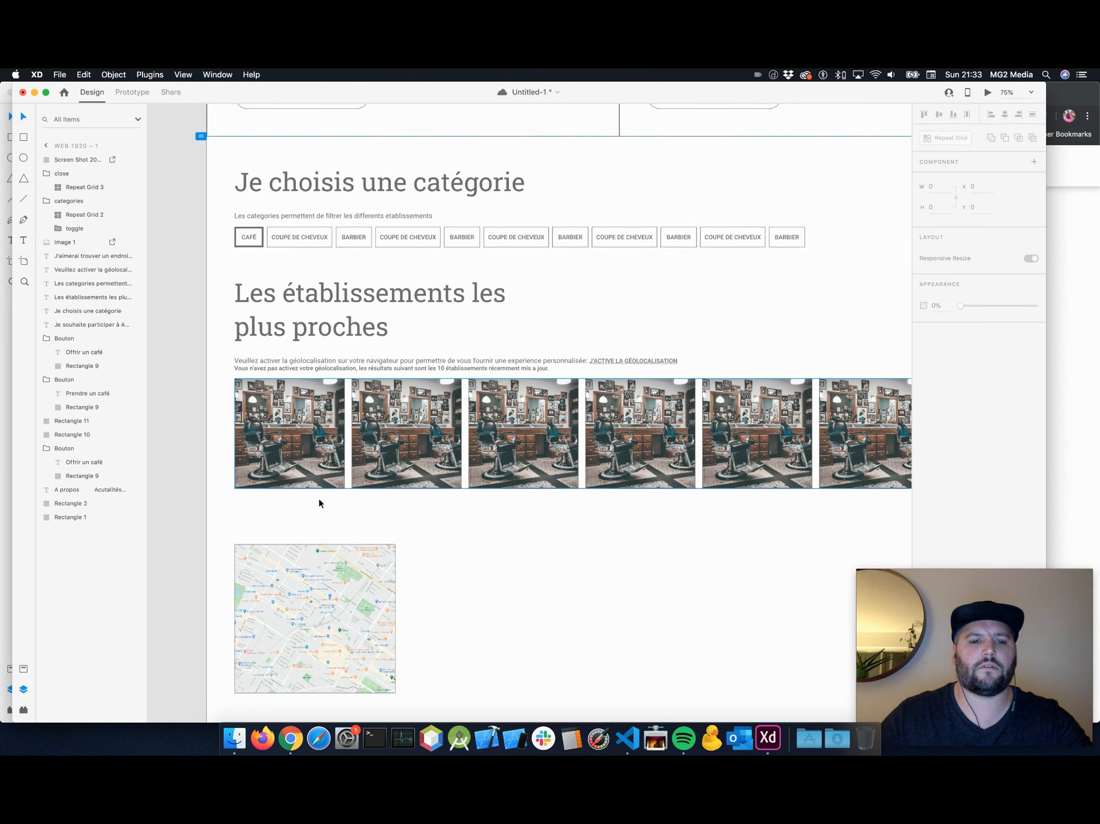
left_click(306, 279)
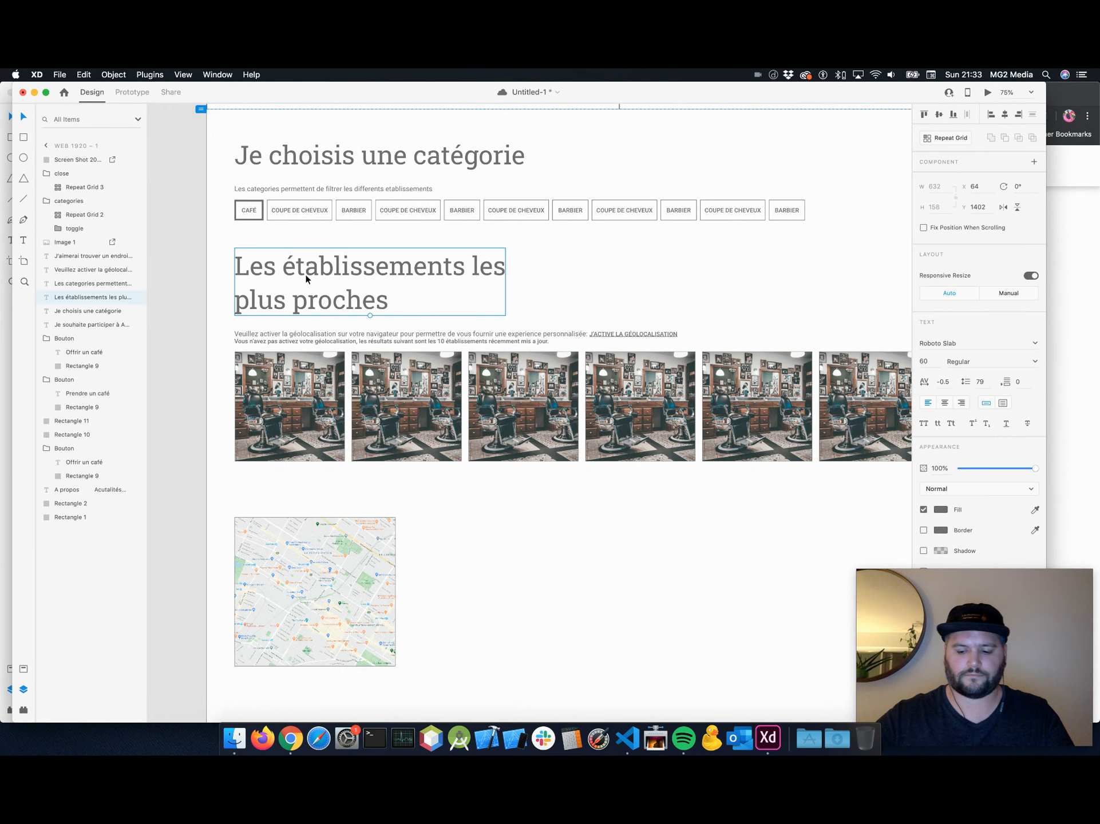
key("super+minus")
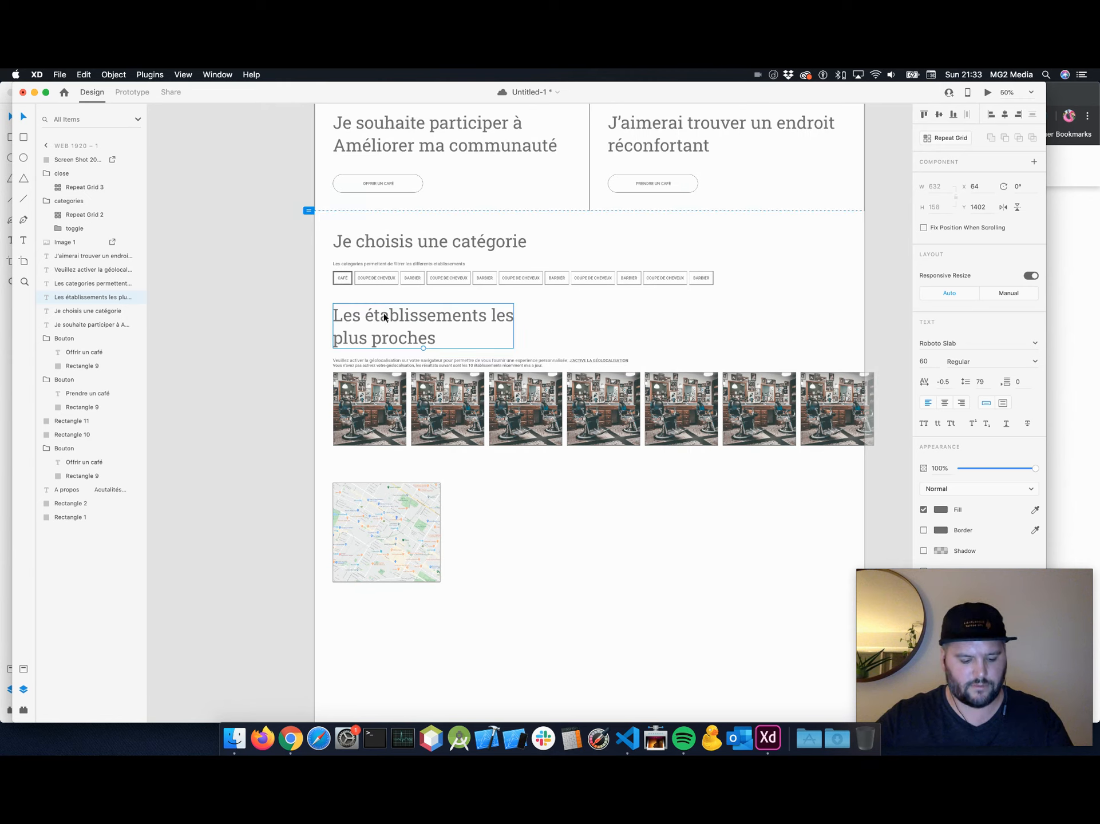
left_click_drag(384, 315, 383, 477)
triple_click(377, 475)
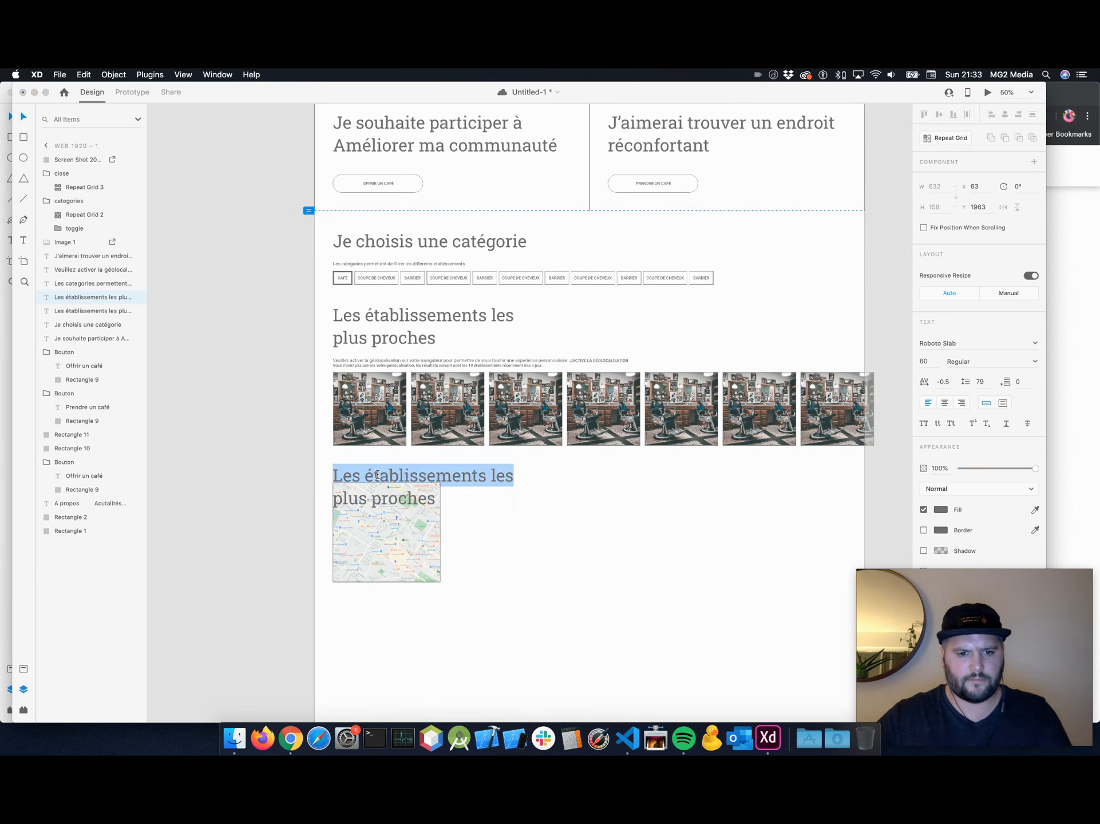
type("La car")
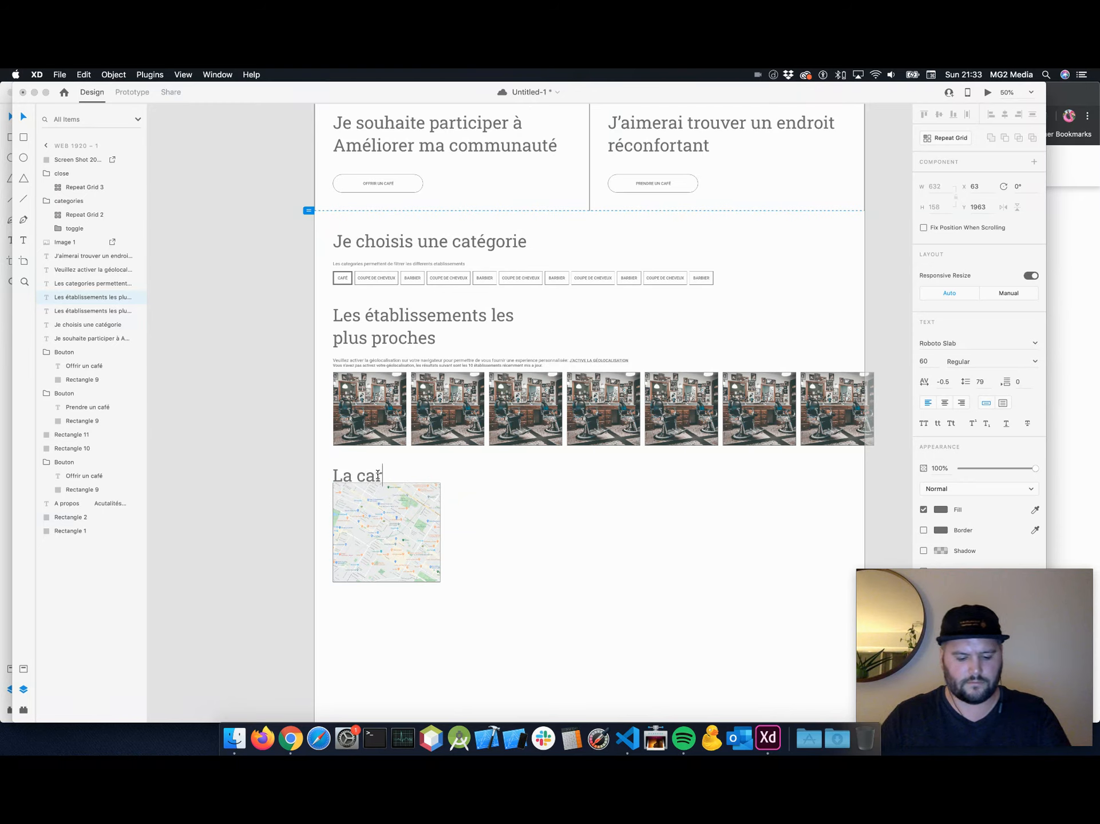
type("te de tous les e")
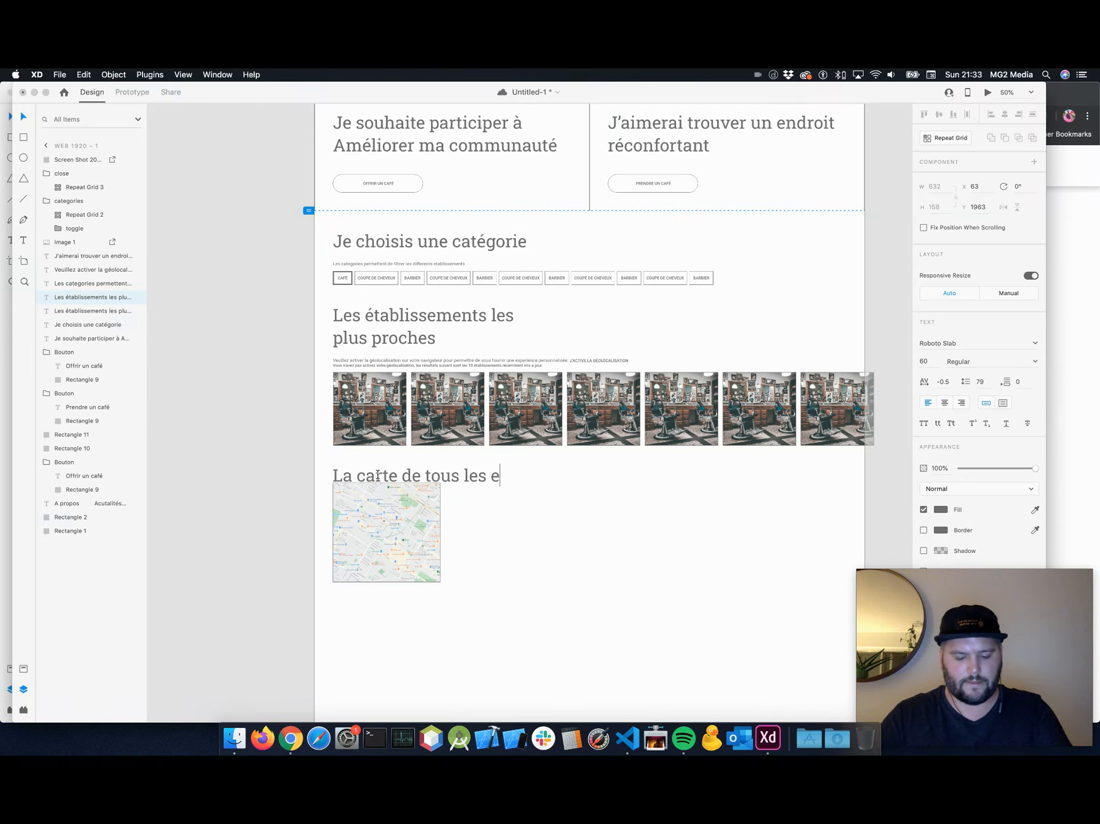
type("tablissements")
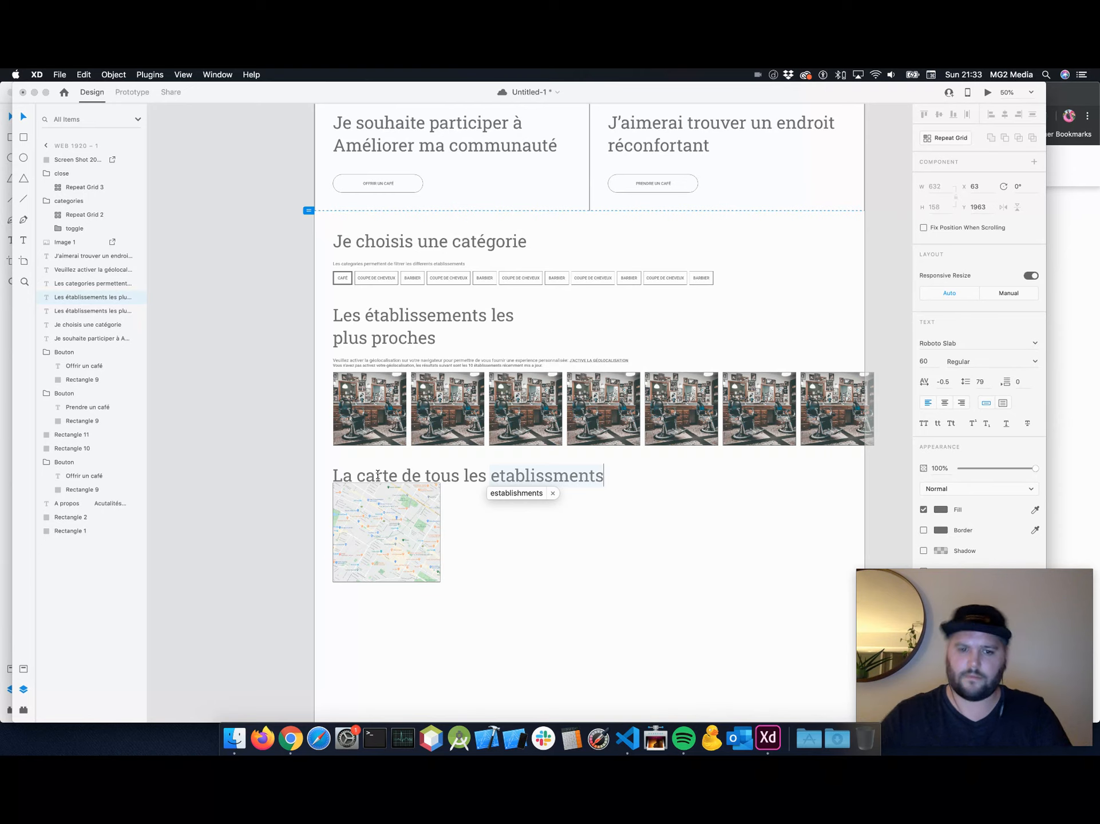
key("Escape")
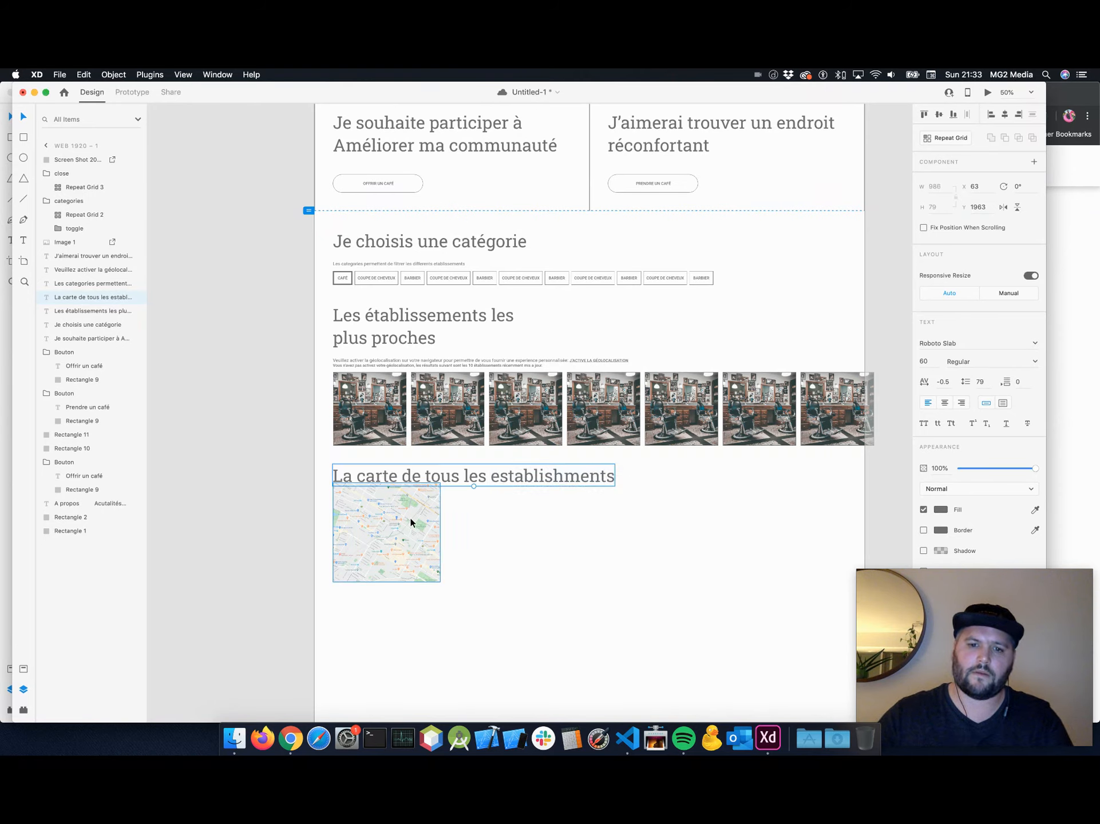
Change the last word of the map heading to "establissements".
double_click(555, 475)
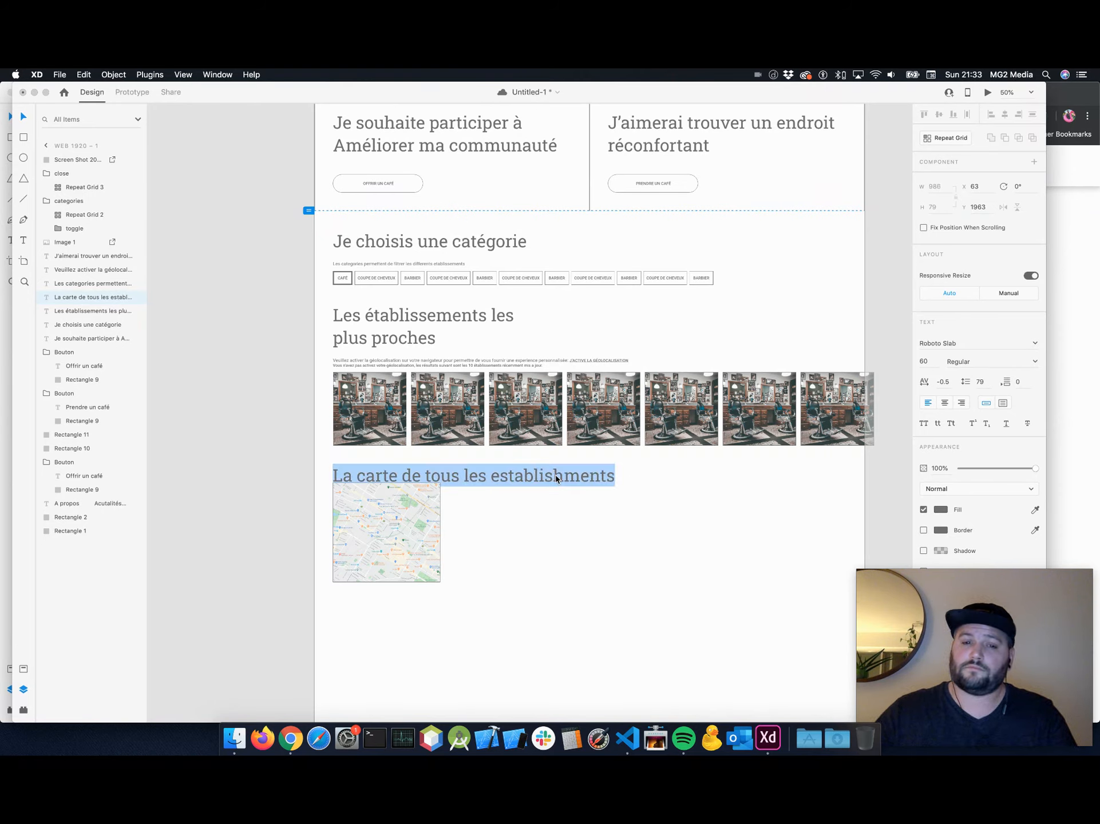
left_click(555, 478)
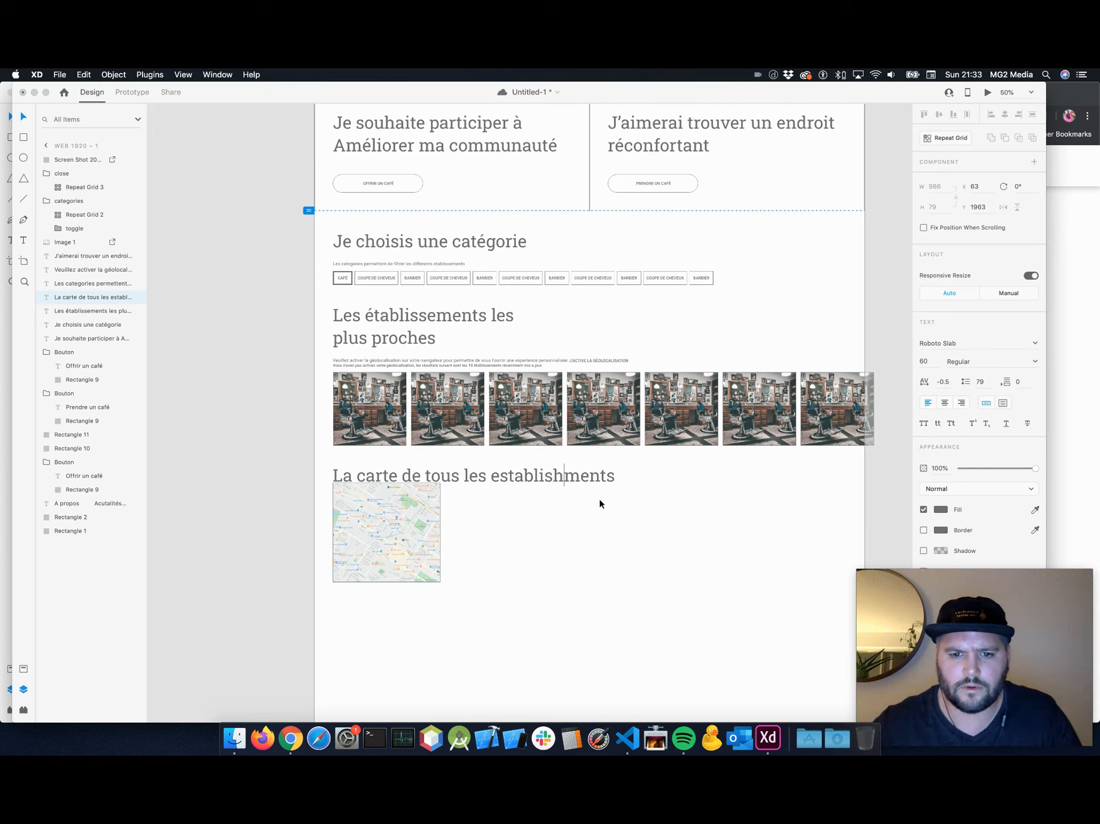
key("Delete")
type("se")
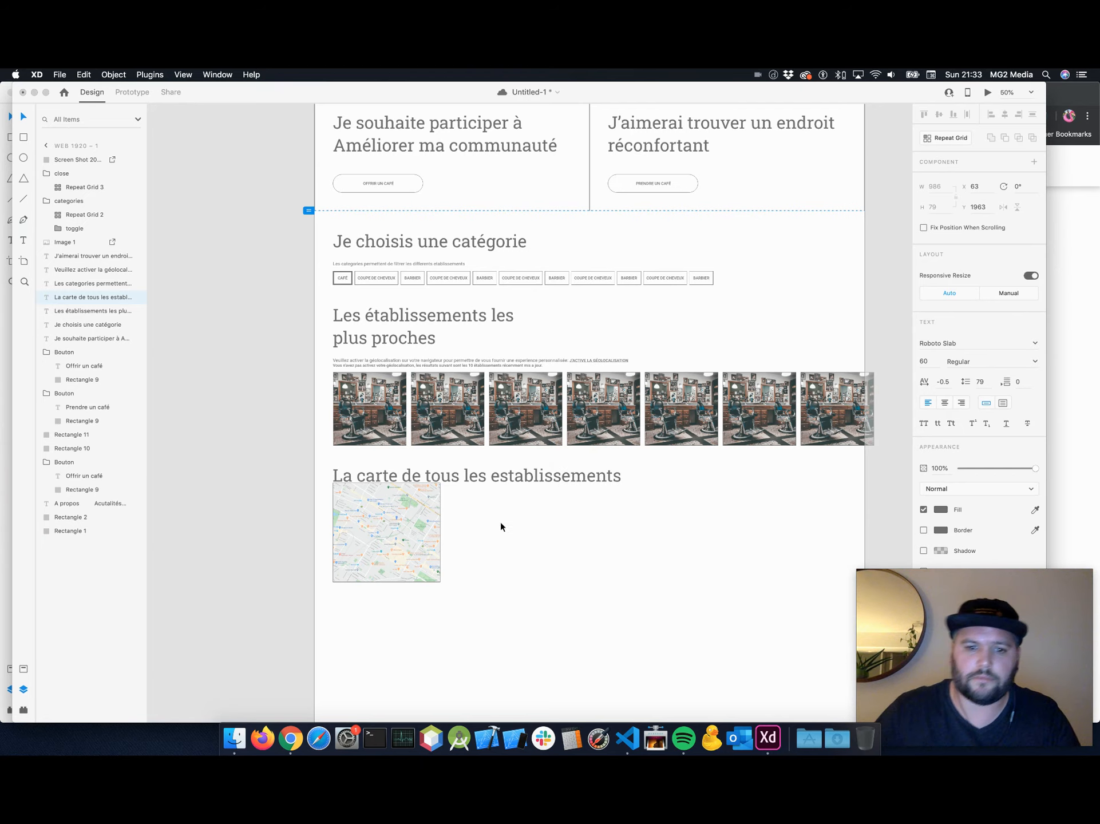
key("Escape")
Move the map straight down, leaving room for a subtitle between it and the map heading.
left_click_drag(390, 524, 391, 533)
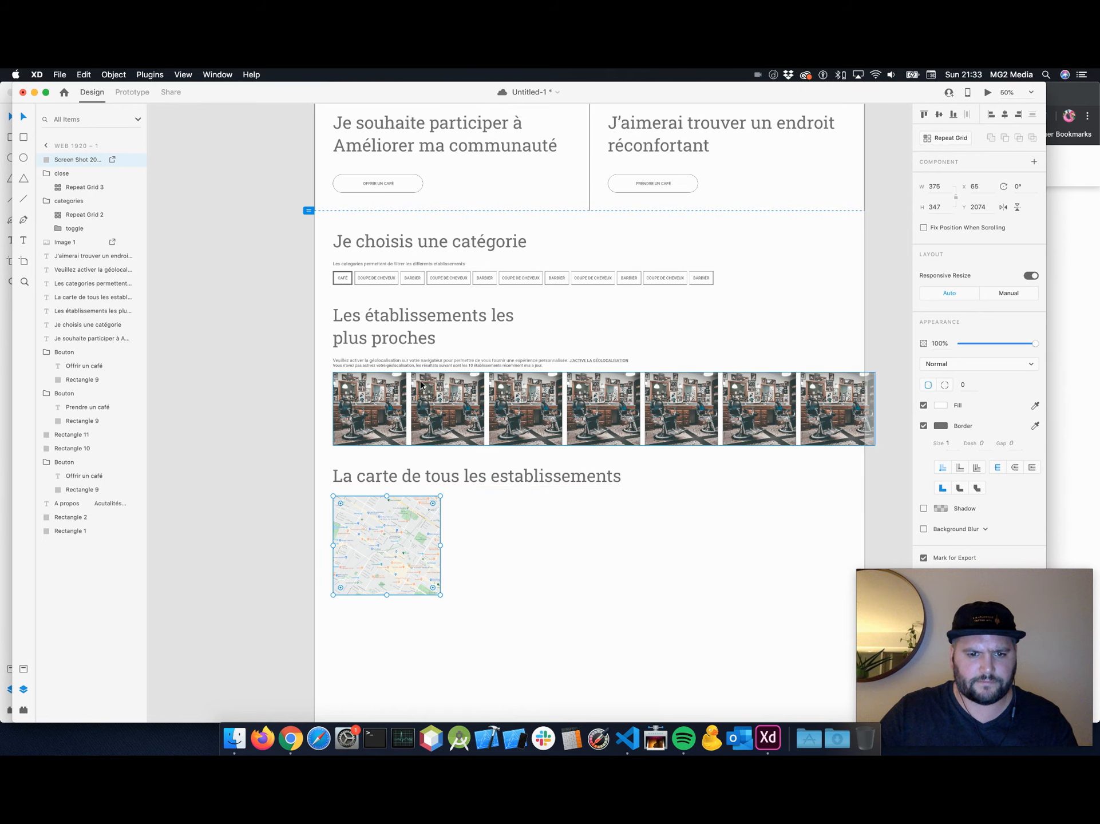
left_click(423, 362)
left_click(415, 536)
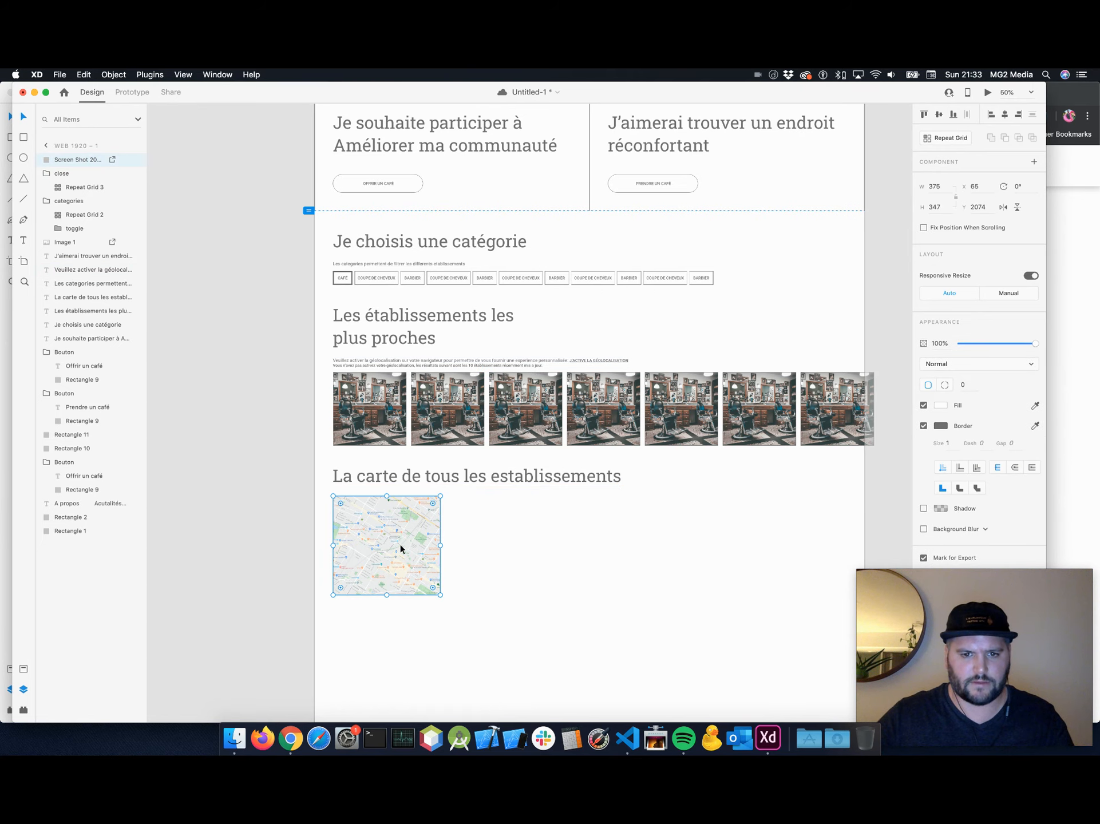
left_click_drag(401, 544, 400, 588)
Duplicate the geolocation subtitle under the map heading and replace the copy's text with "Cette carte est filtrée en fonction des catee".
left_click_drag(407, 362, 417, 498)
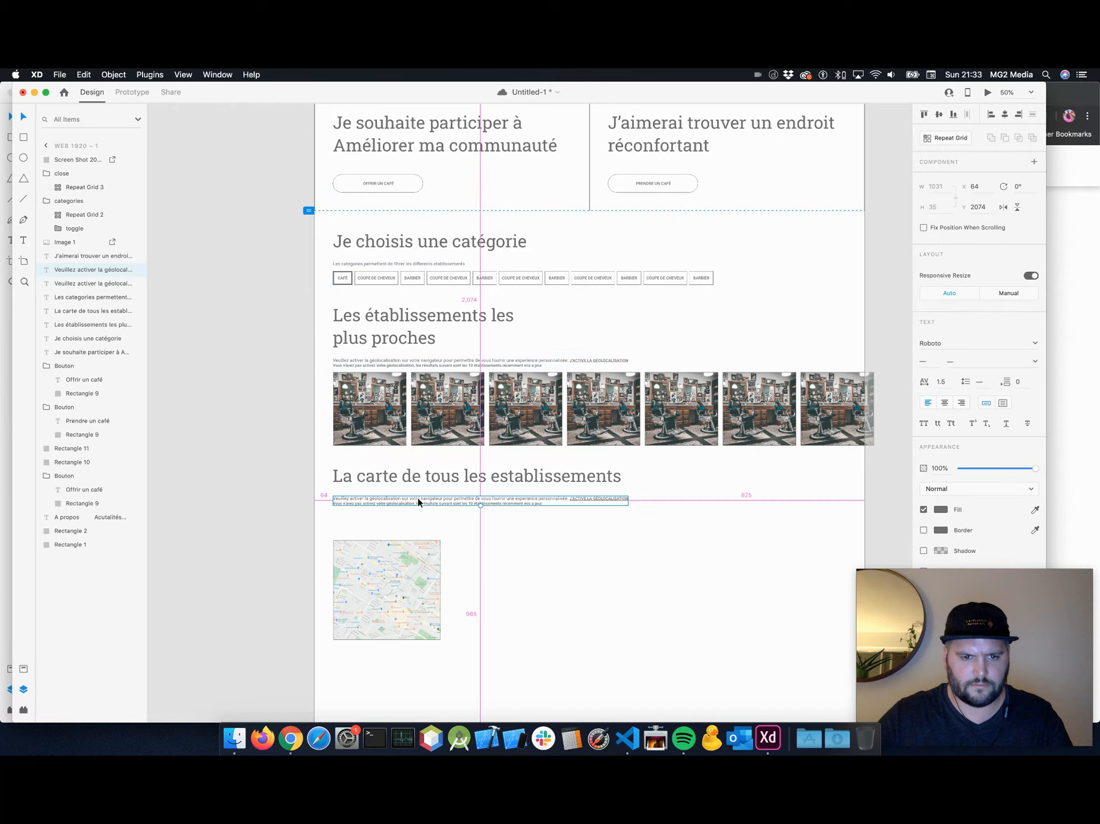
double_click(389, 500)
type("Cette carte")
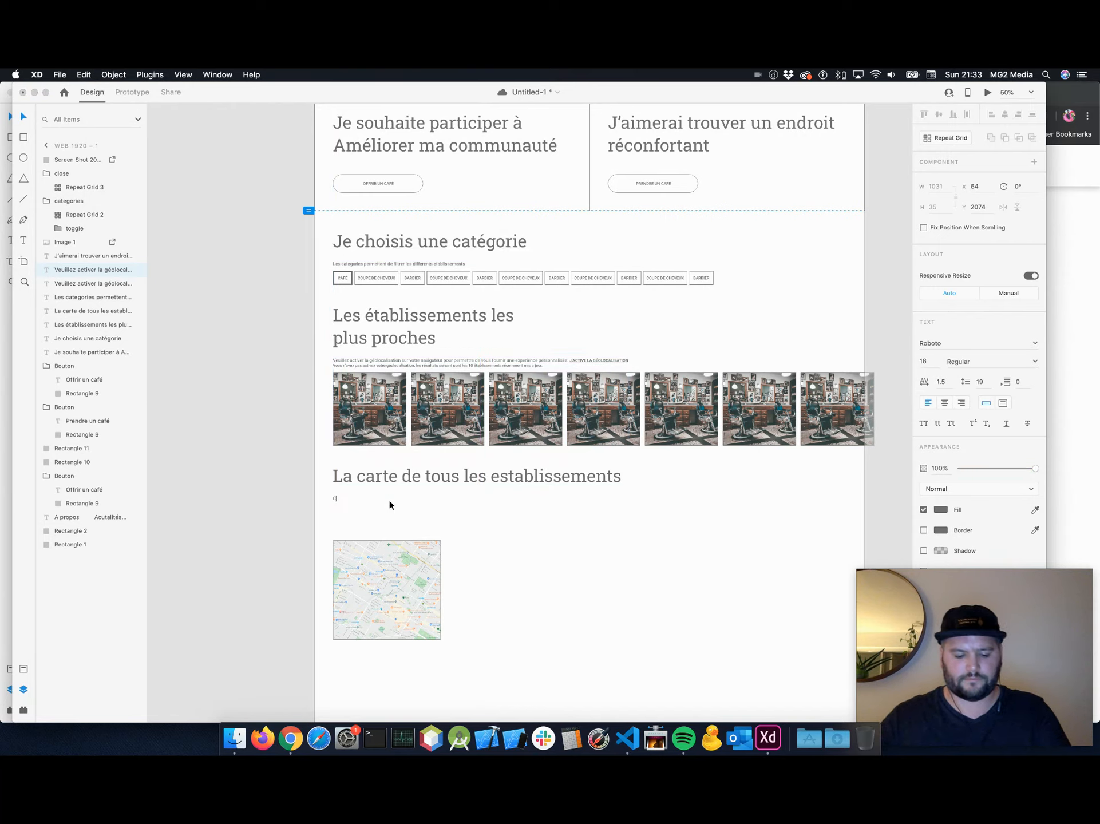
type(" est")
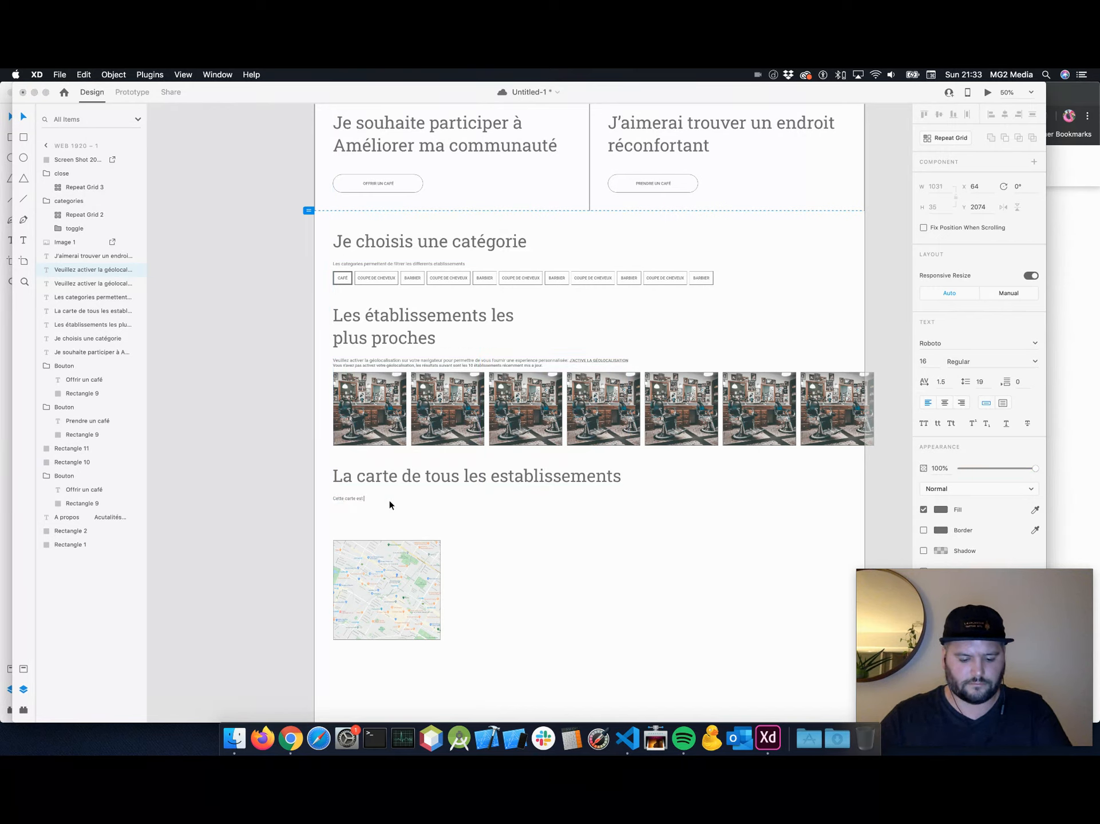
type(" filtr")
type("é")
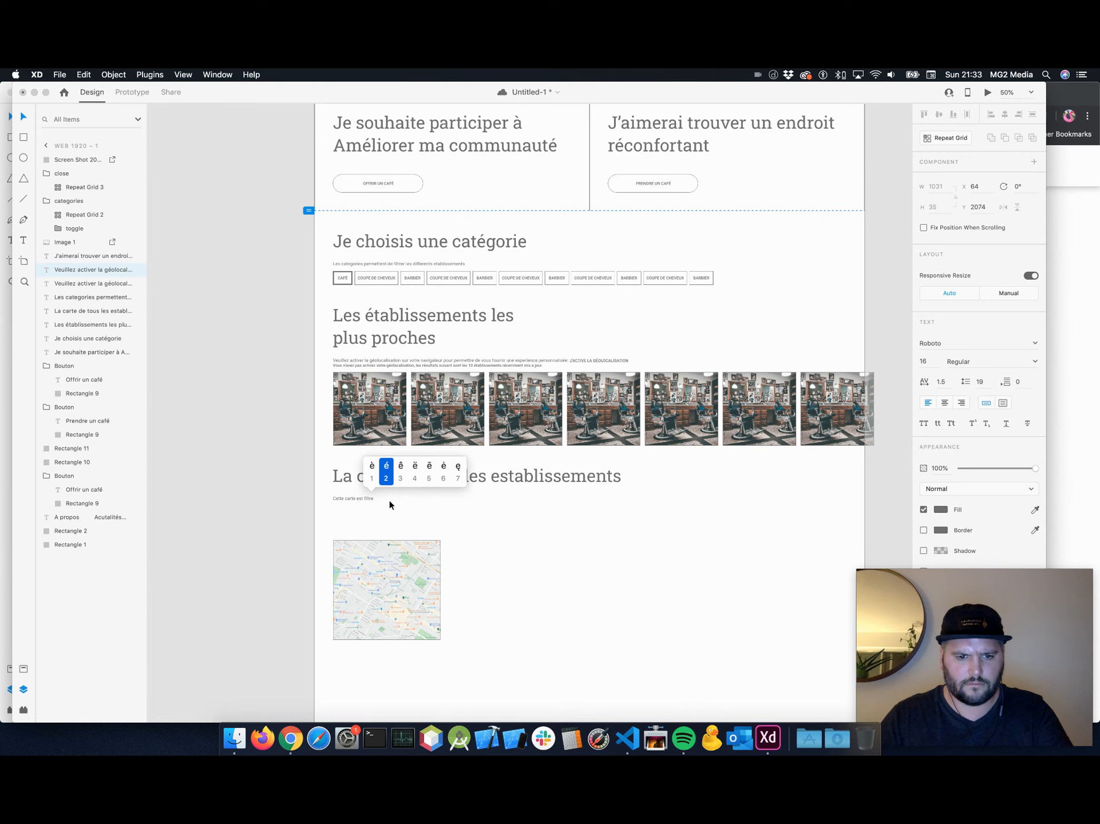
type("e en fonction")
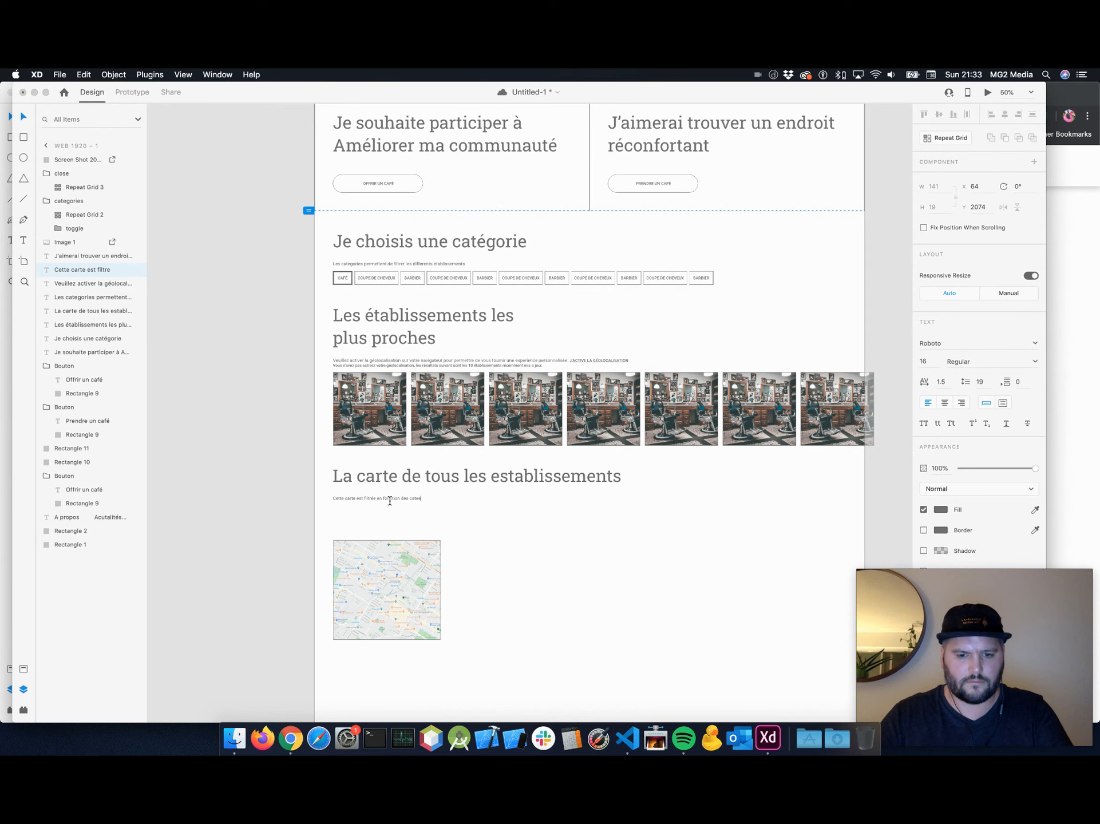
type(" des catee")
key("Escape")
Correct and complete the map subtitle to read "Cette carte est filtrée en fonction des catégories selectionnés plus haut".
key("super+1")
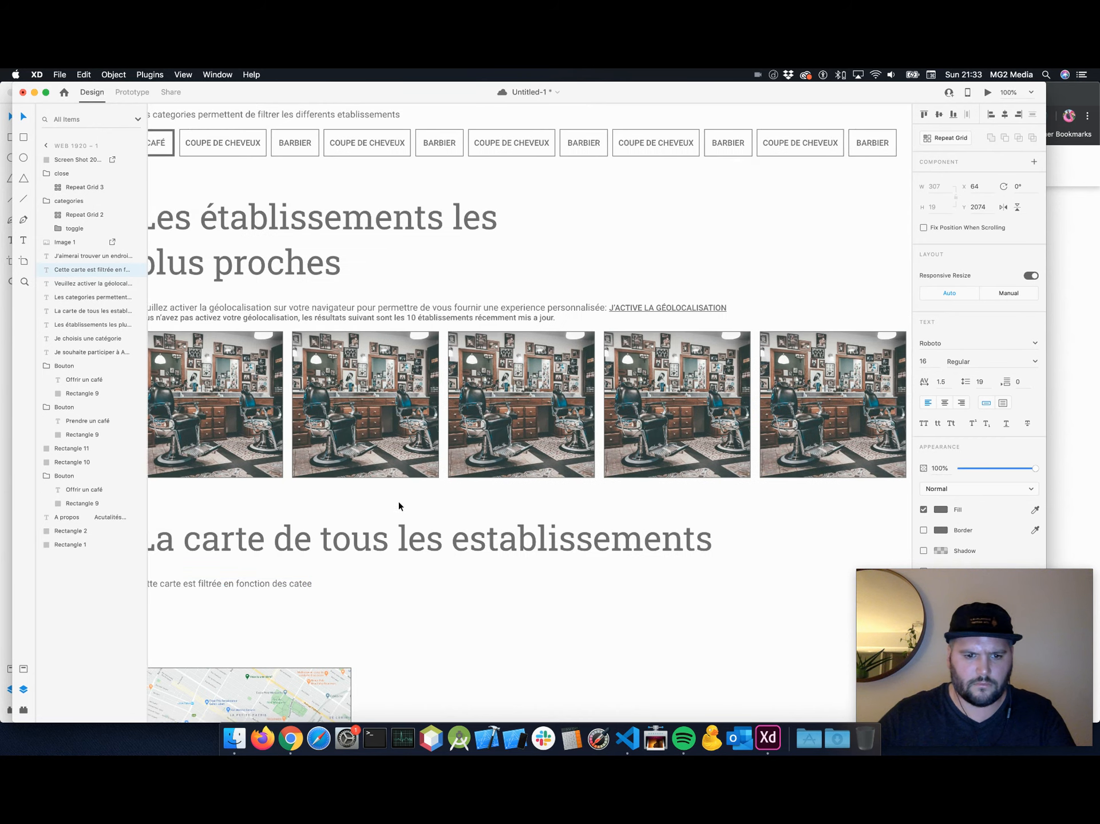
scroll(401, 507, "left", 4)
double_click(405, 559)
key("Right")
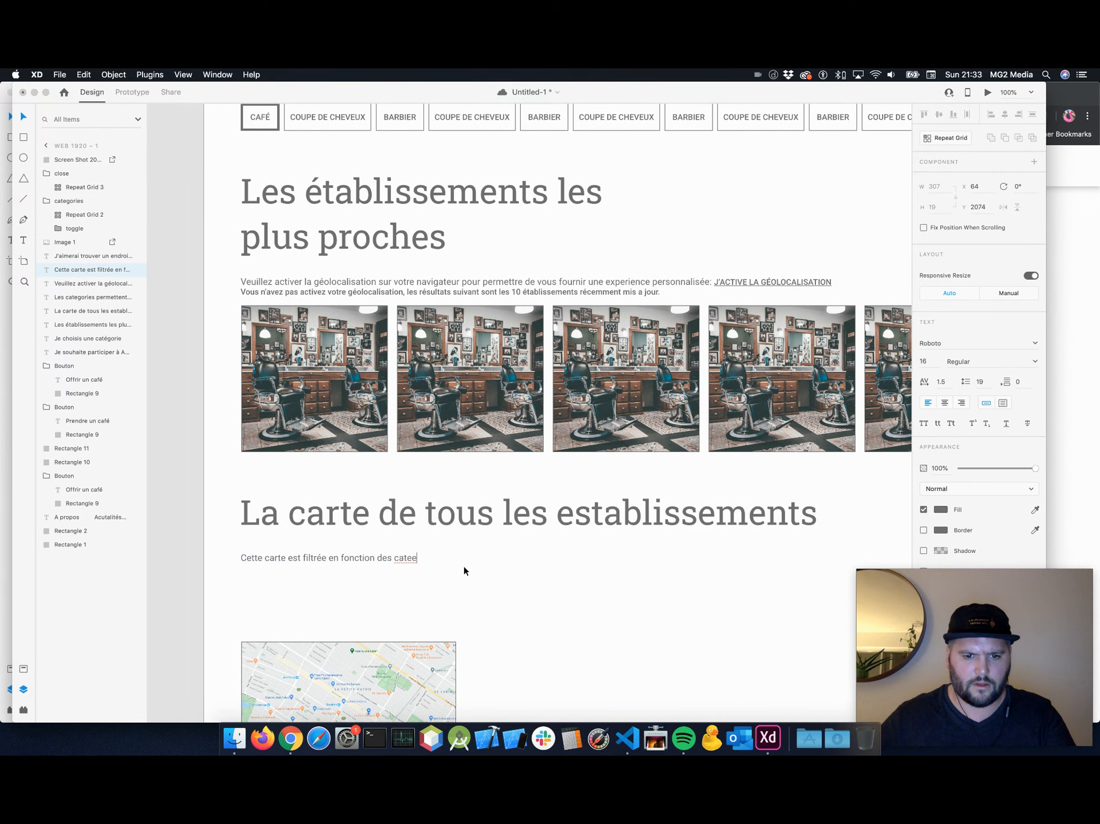
key("BackSpace")
key("BackSpace")
type("é")
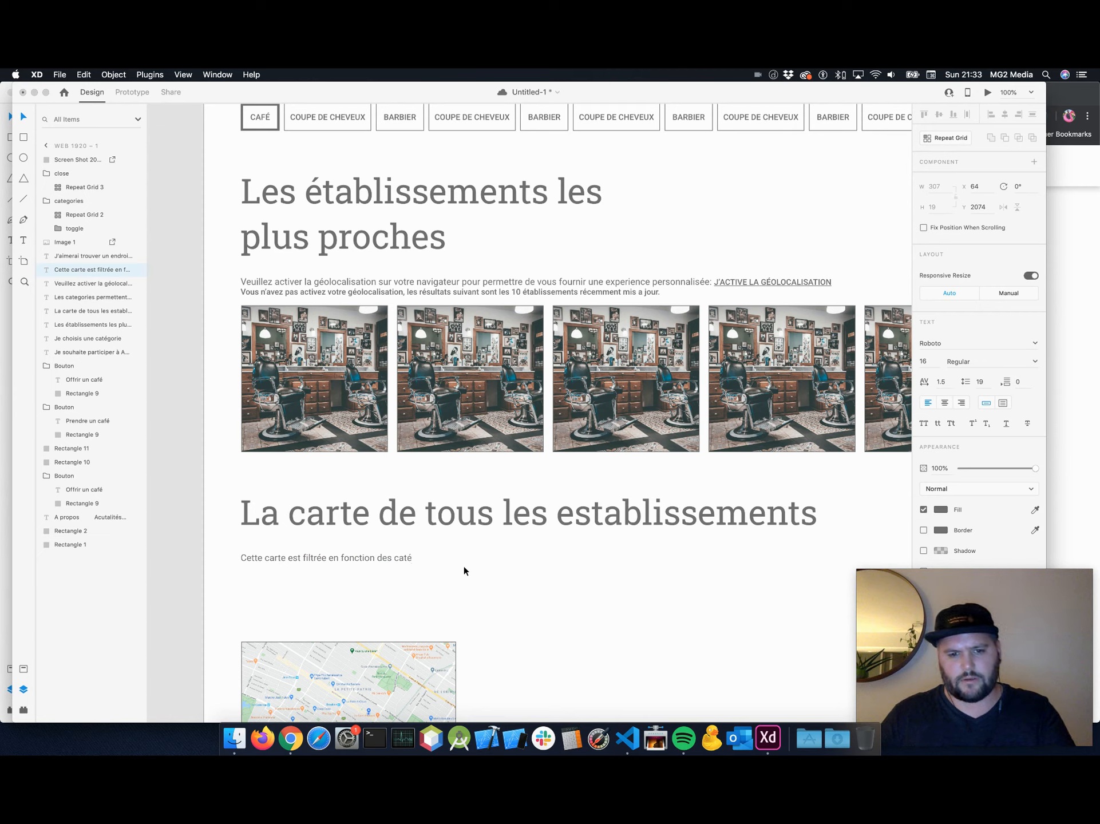
type("gories")
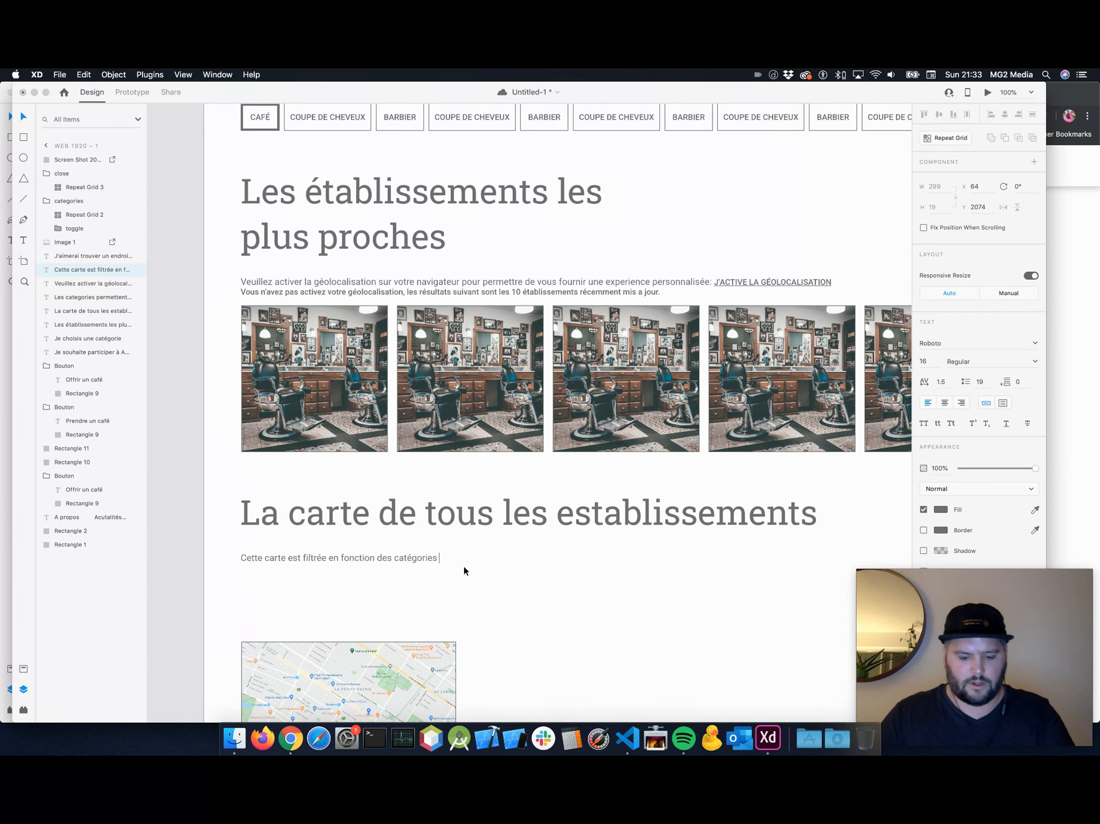
type(" selectionn")
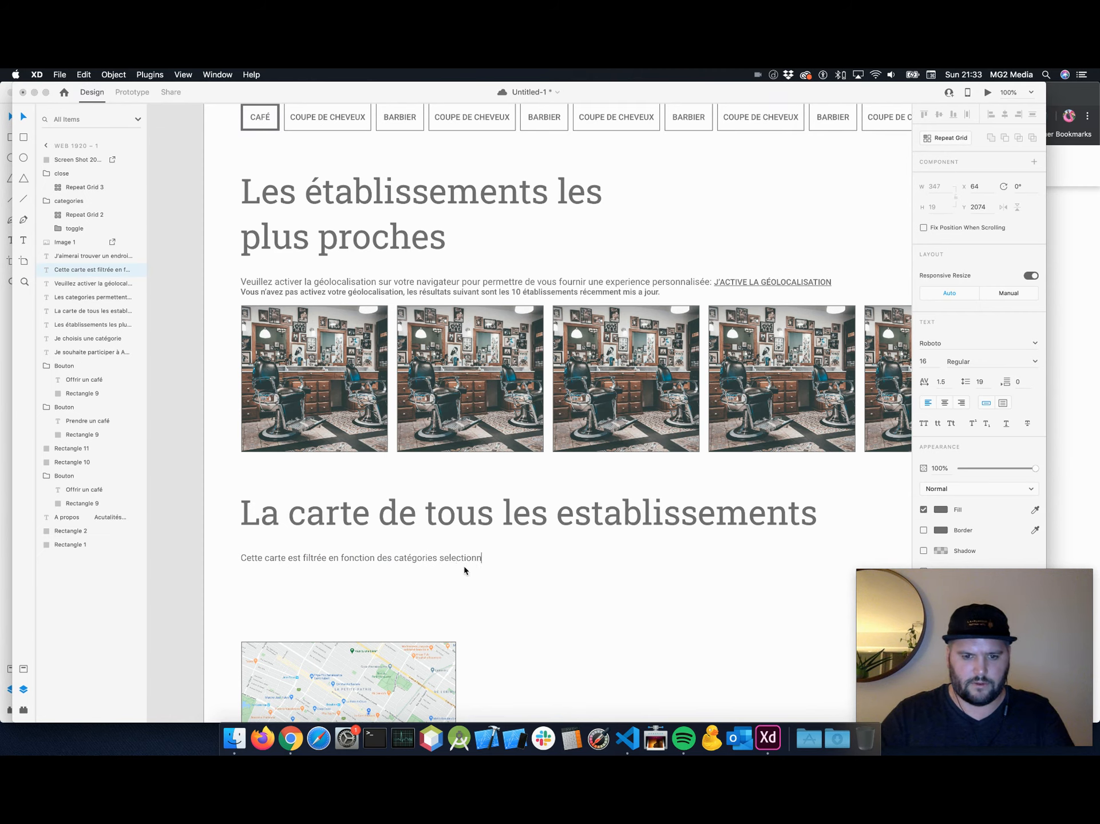
type("és plus ")
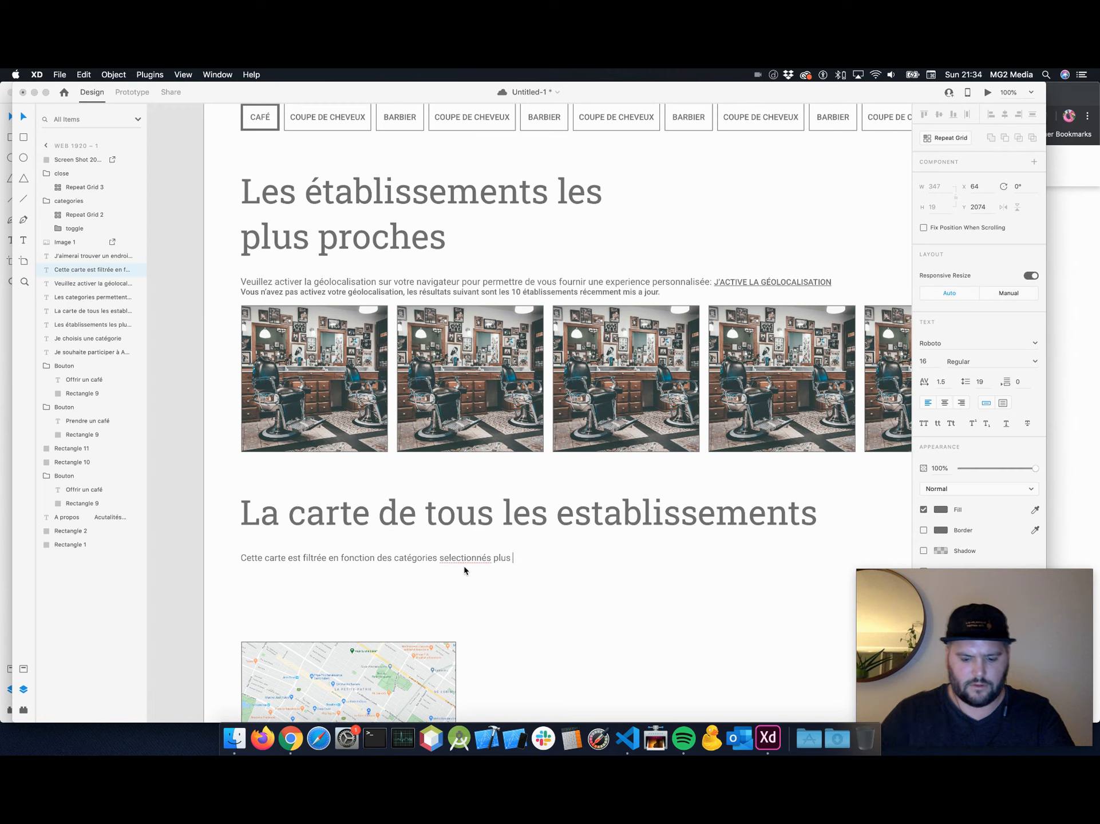
type("haut")
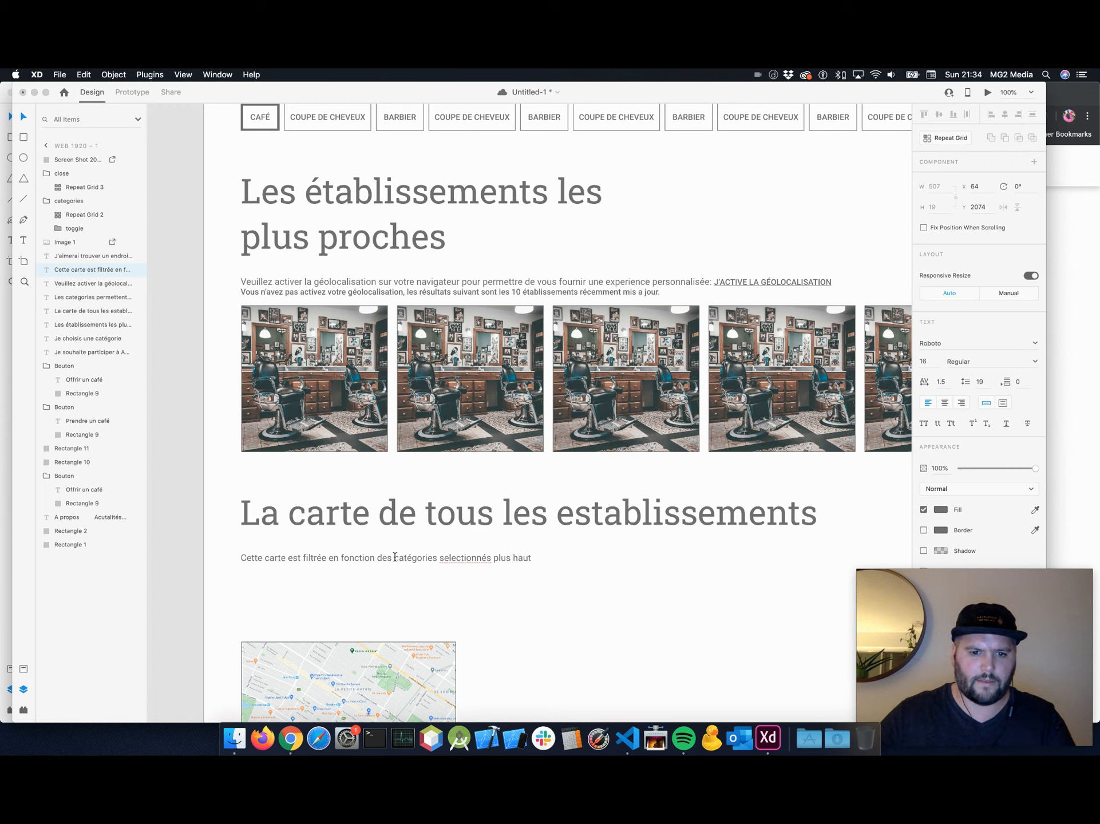
Format "catégories selectionnés" in the map subtitle as uppercase and underlined, with a font size of 14.
left_click_drag(397, 557, 493, 557)
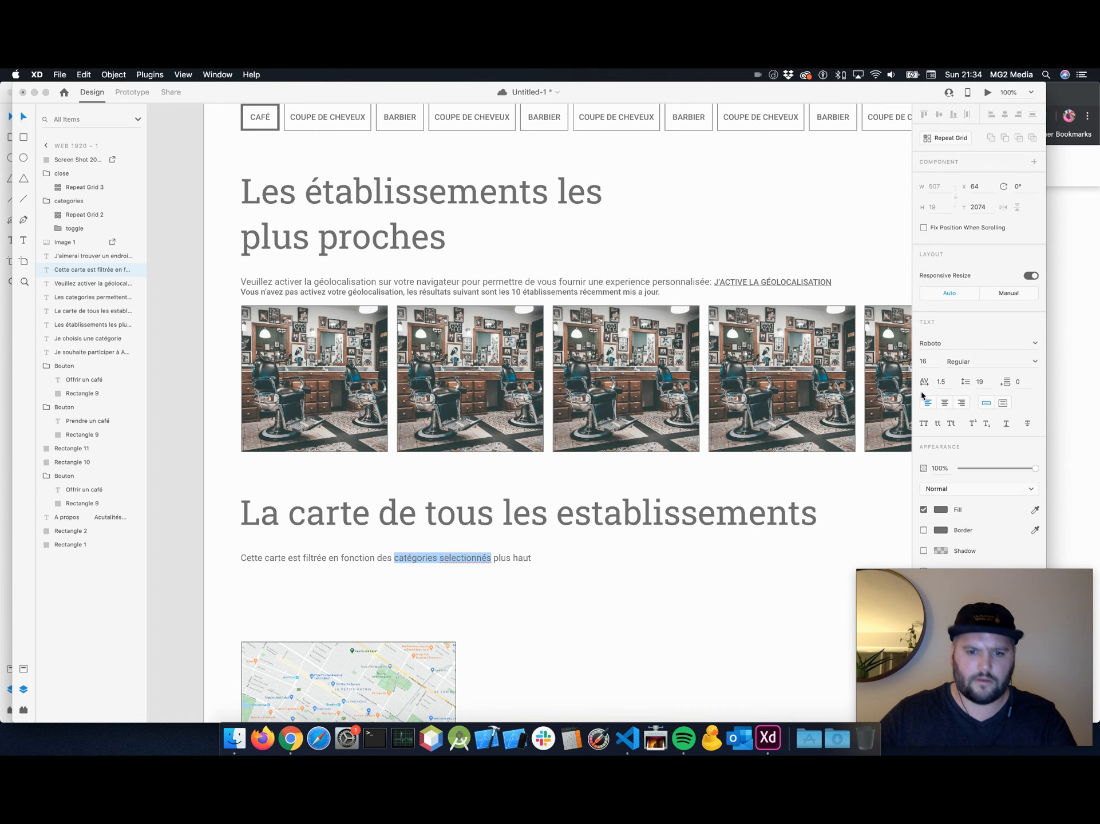
left_click(924, 424)
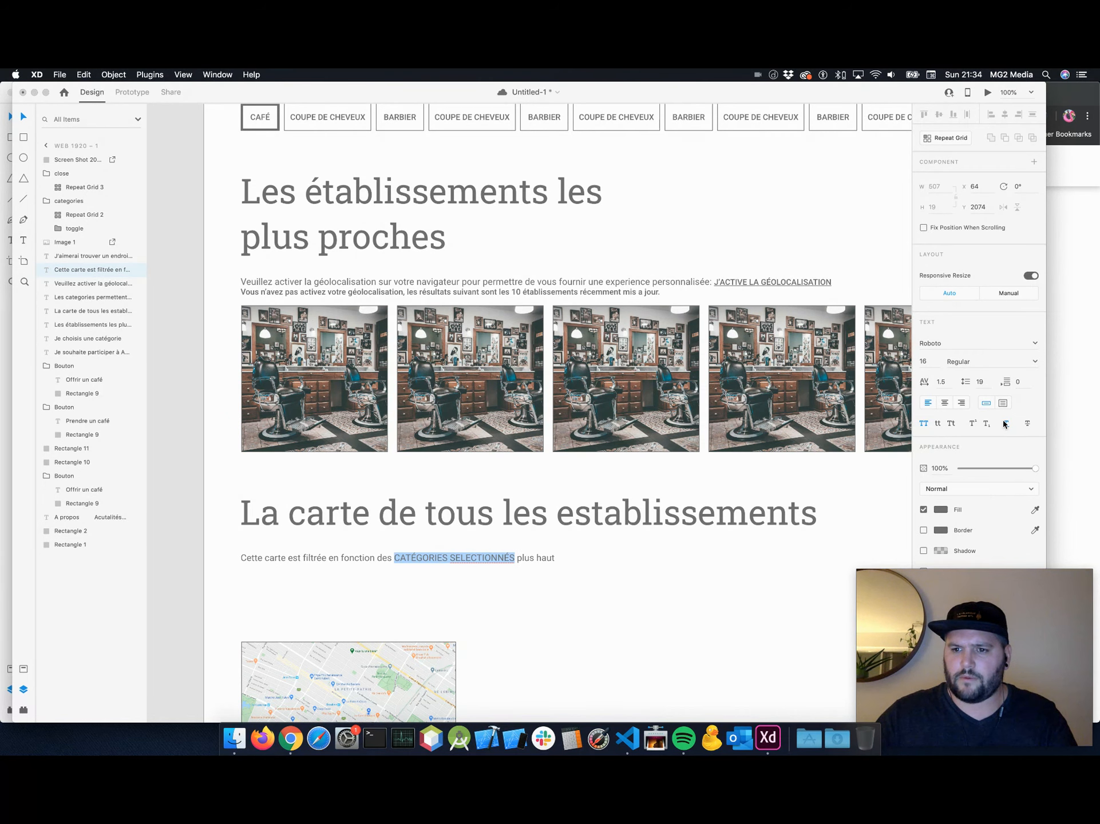
left_click(1006, 423)
left_click(932, 361)
type("1")
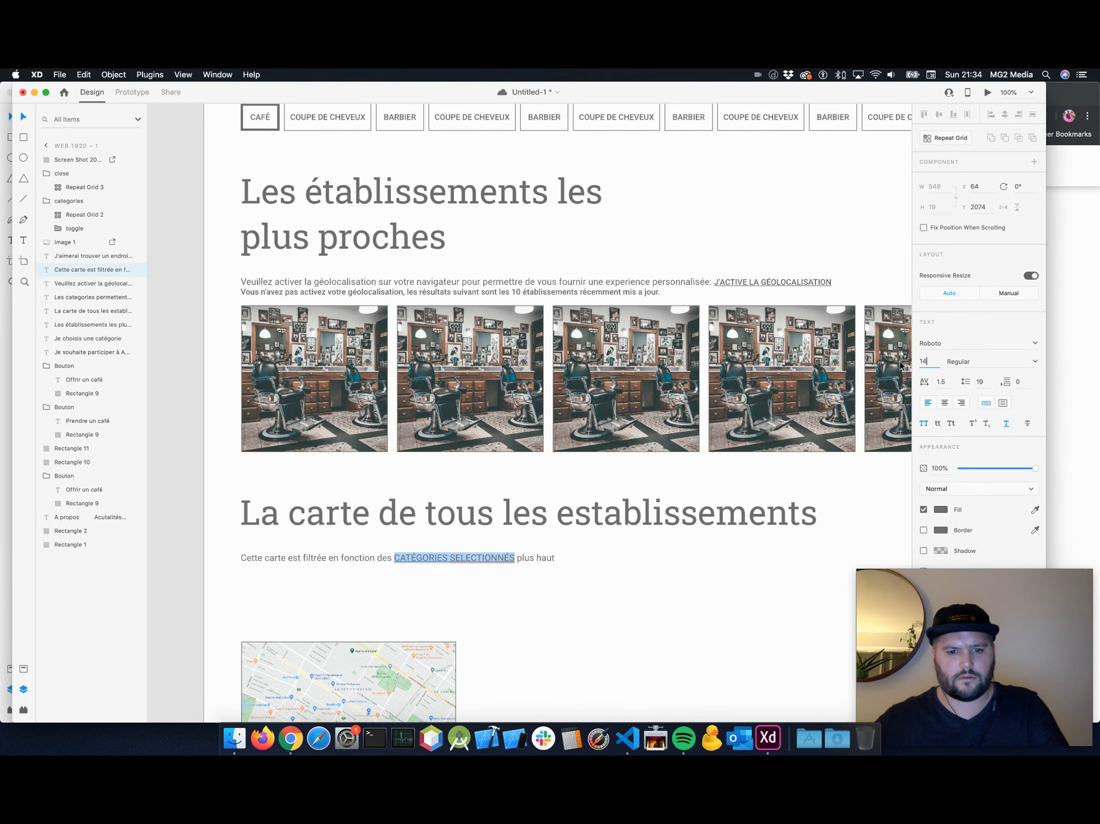
type("4")
key("Return")
key("Escape")
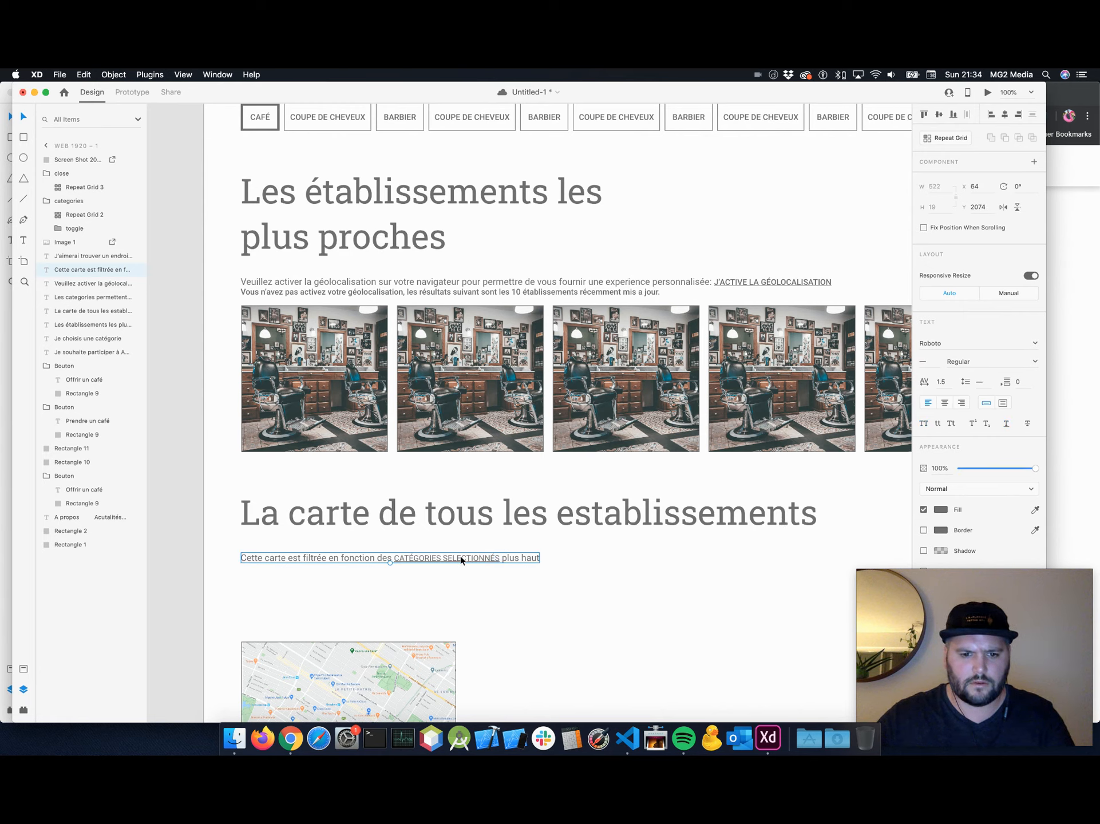
Set the font weight of the underlined "CATÉGORIES SELECTIONNÉS" in the map subtitle to Medium.
double_click(461, 556)
left_click(497, 558)
left_click_drag(499, 557, 394, 558)
left_click(1033, 363)
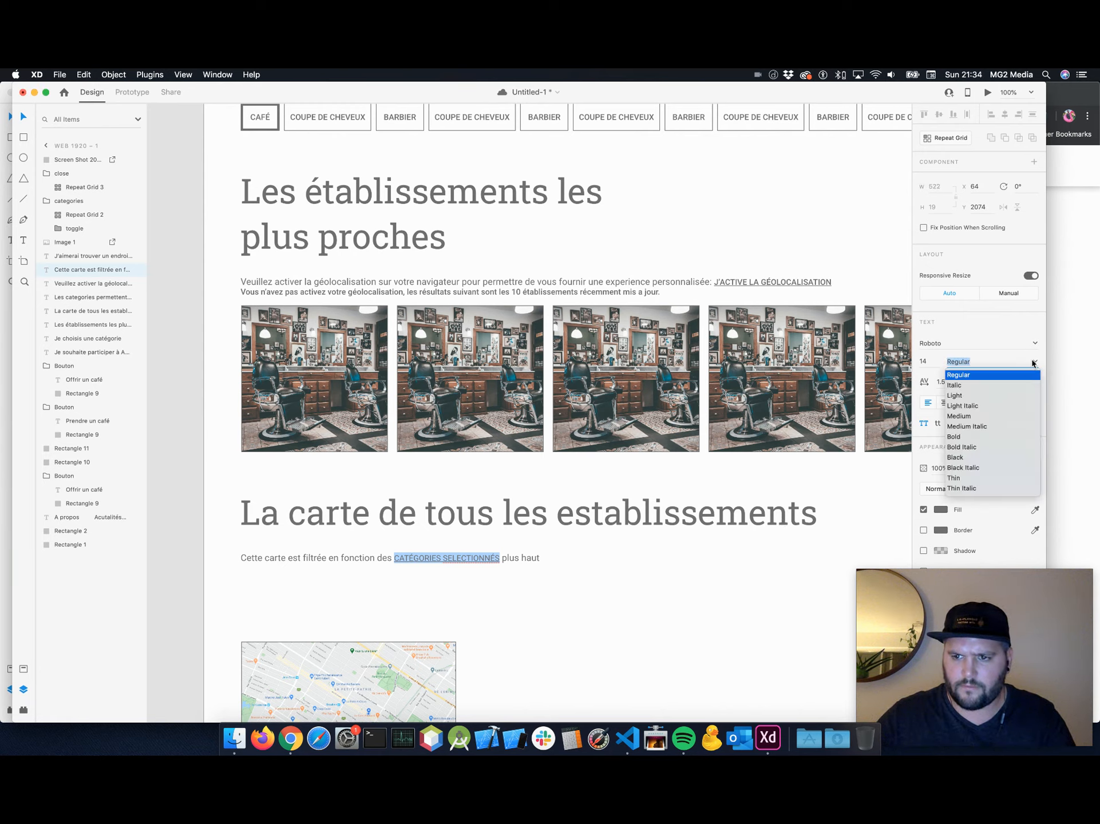
left_click(959, 416)
left_click(572, 548)
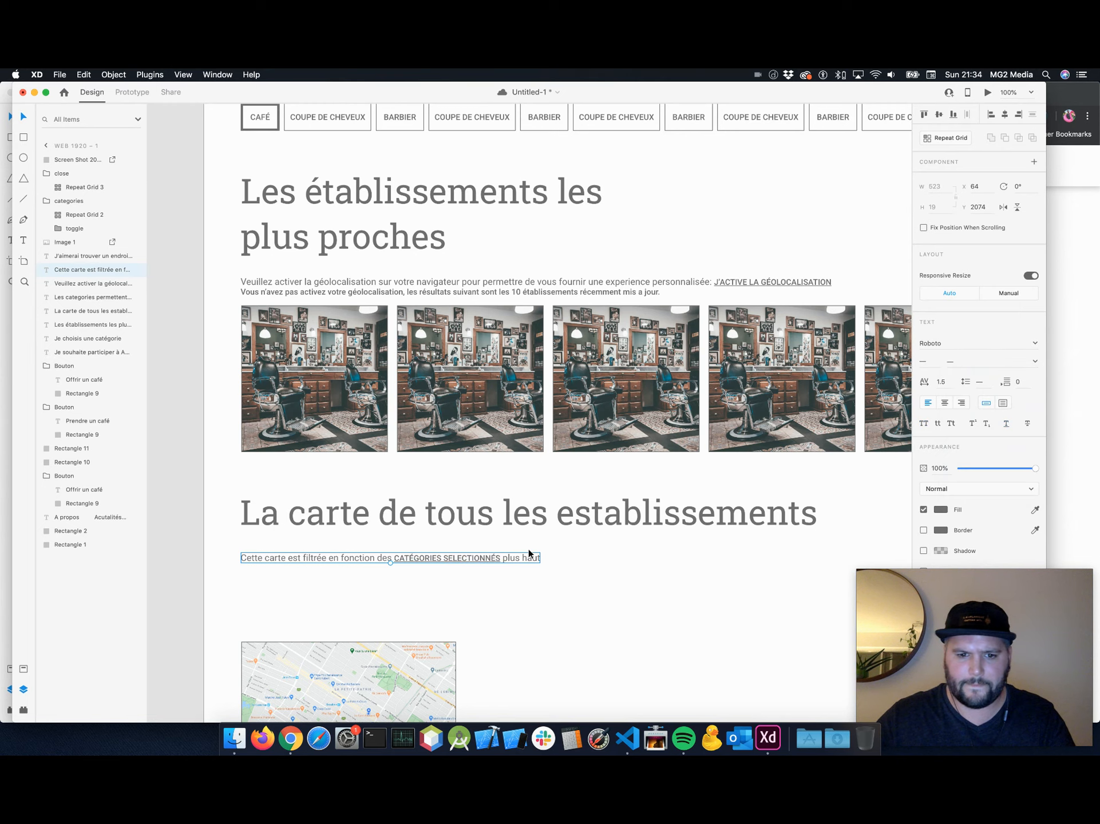
left_click(668, 559)
Move the map up to just below its subtitle, at about X 65, Y 2109.
scroll(462, 559, "up", 5)
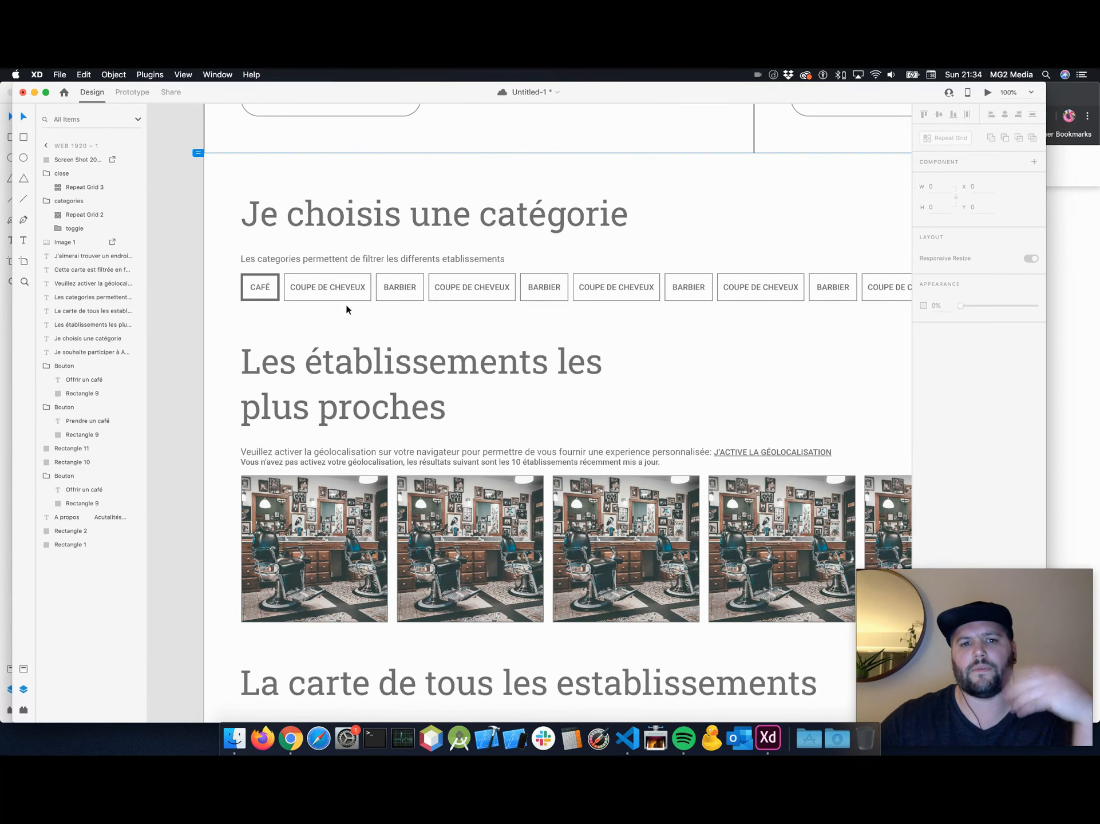
scroll(343, 308, "down", 5)
scroll(339, 308, "up", 4)
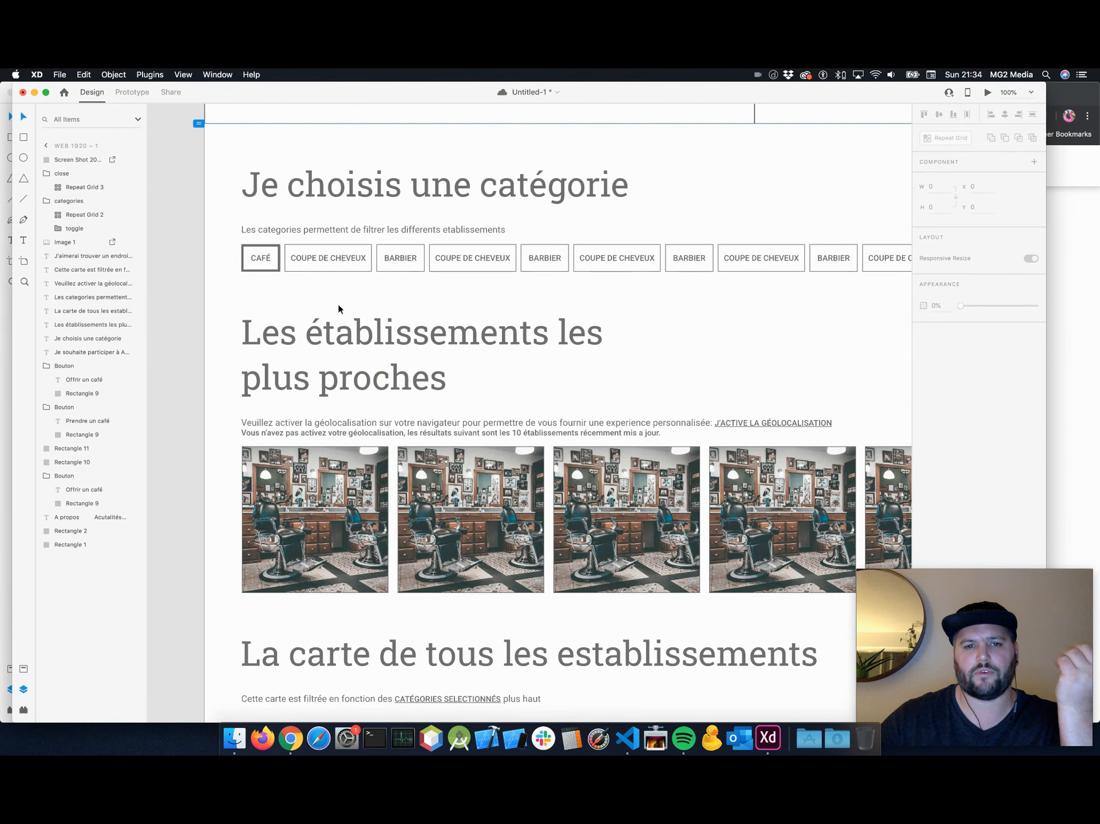
scroll(430, 309, "down", 7)
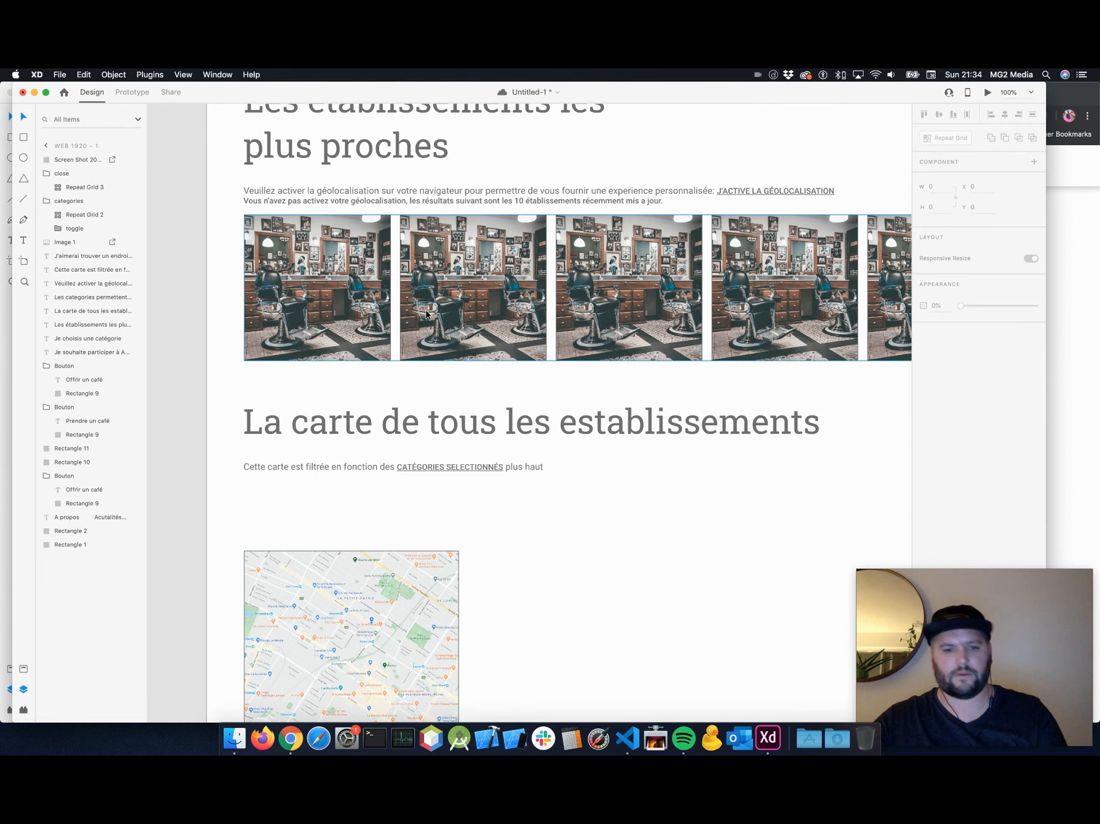
scroll(426, 314, "down", 3)
left_click_drag(366, 534, 377, 465)
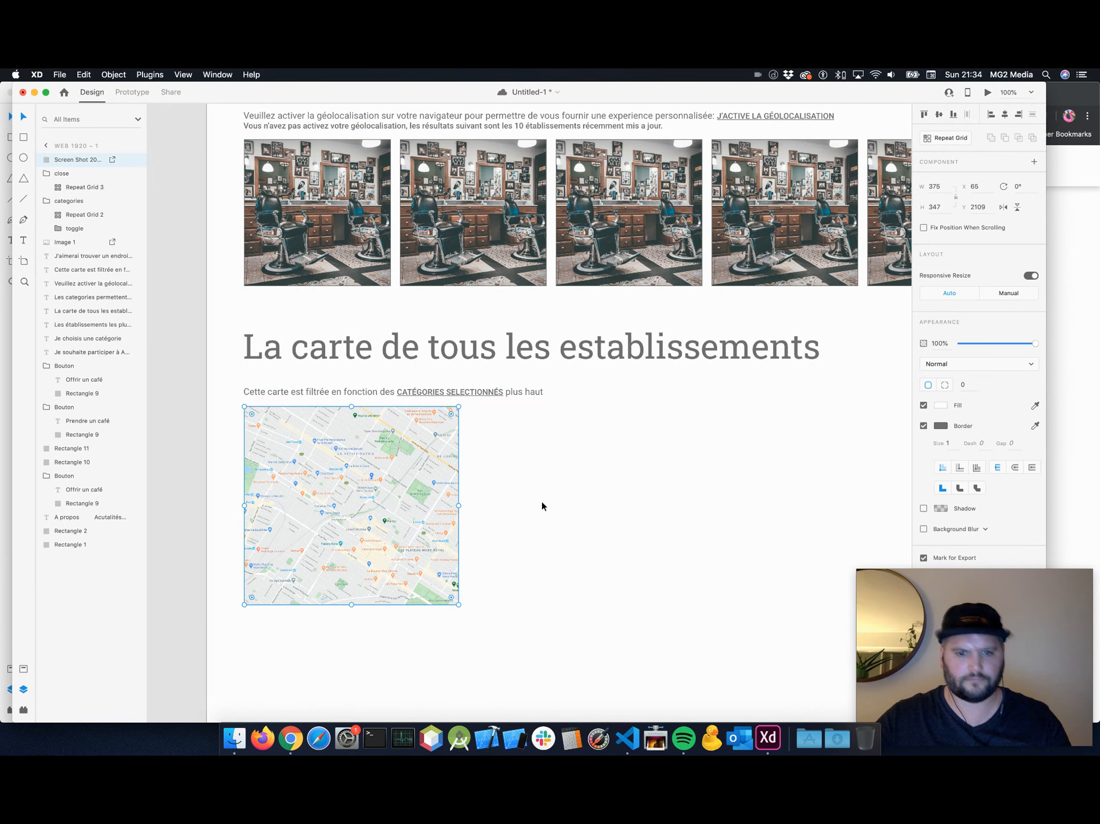
Widen the map to the page's right edge, then subtract 64 from its width, making it 1791 wide.
scroll(542, 503, "right", 4)
scroll(396, 511, "down", 6)
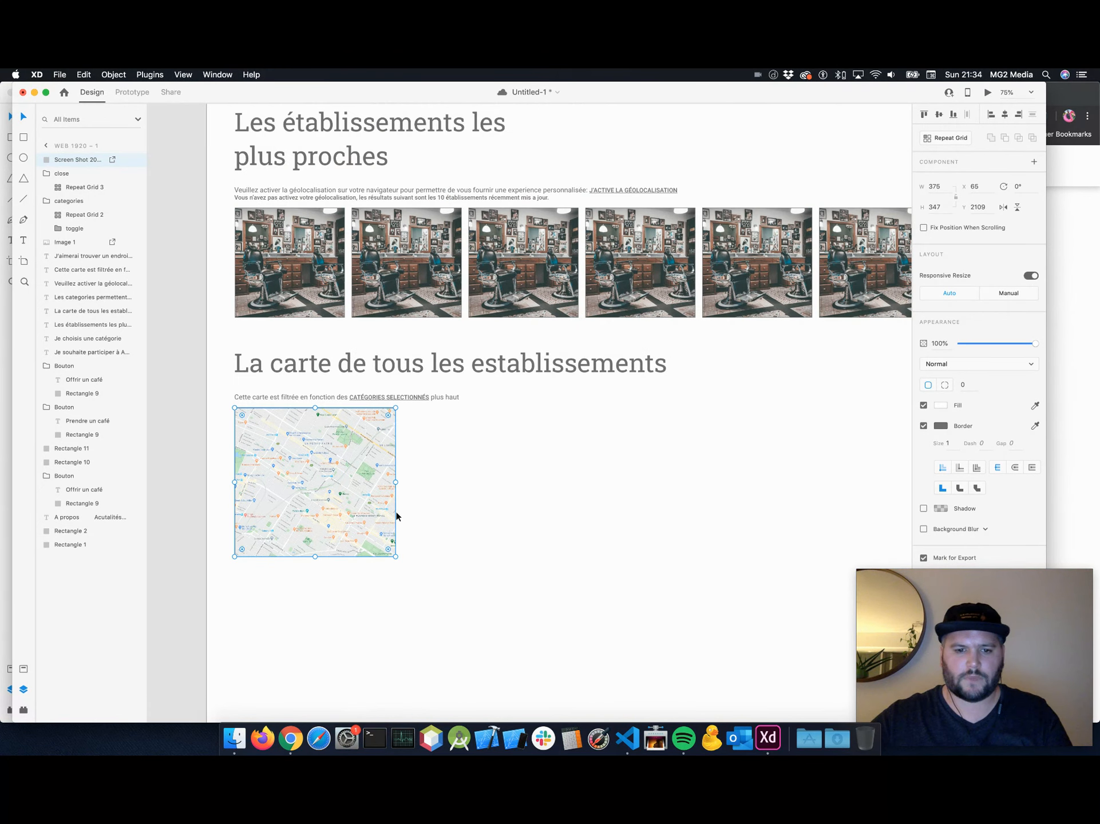
left_click_drag(441, 458, 863, 441)
left_click(940, 187)
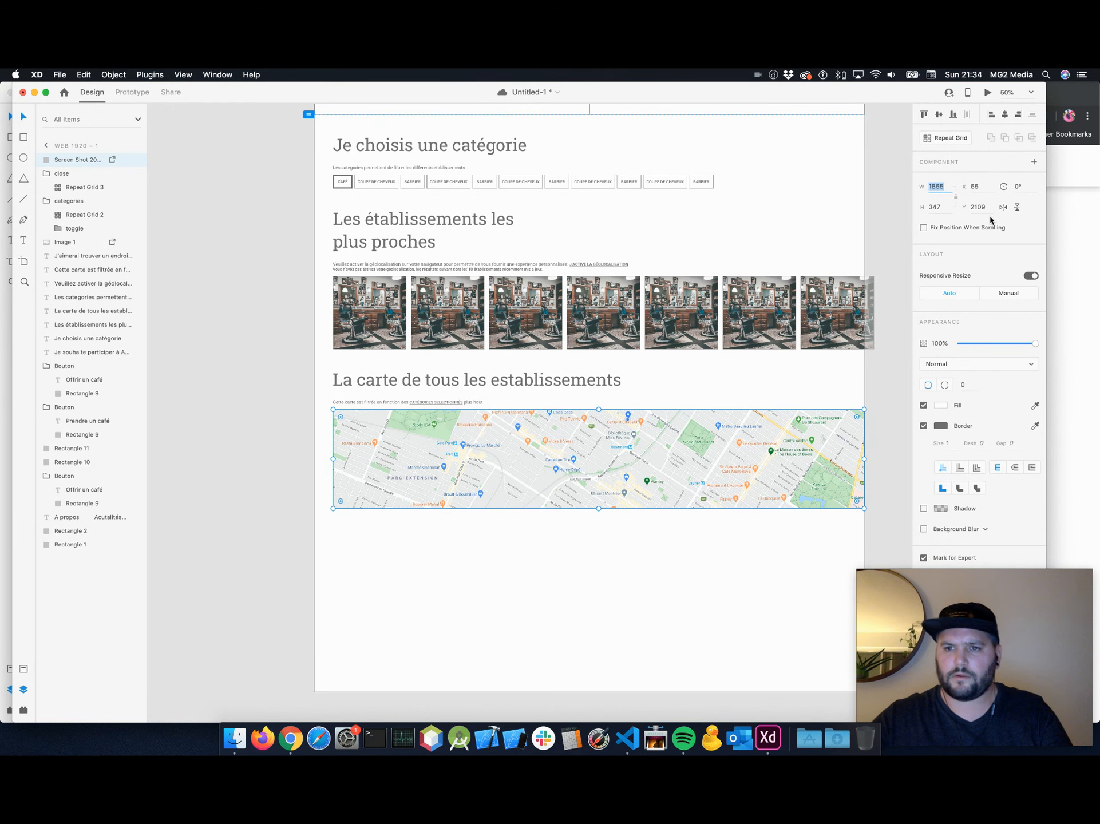
type("-64")
key("Return")
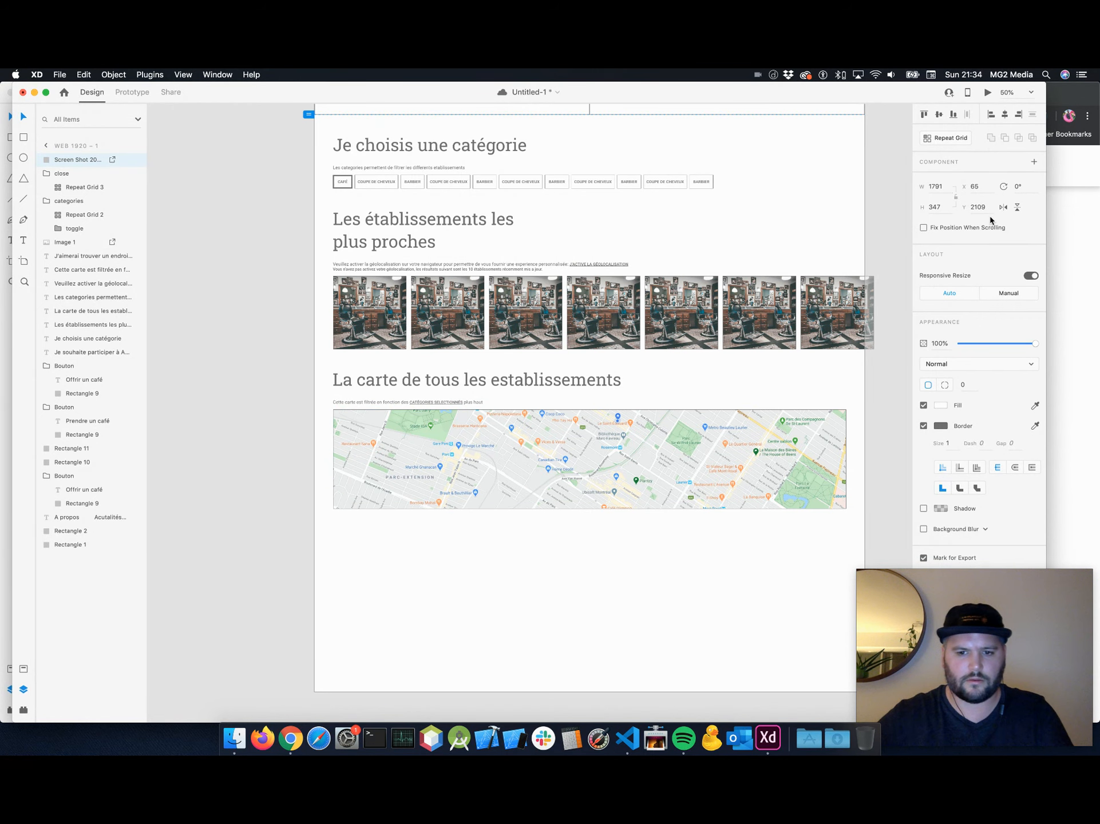
Extend the bottom edge of the map downward to a height of 600.
left_click(607, 545)
left_click(606, 486)
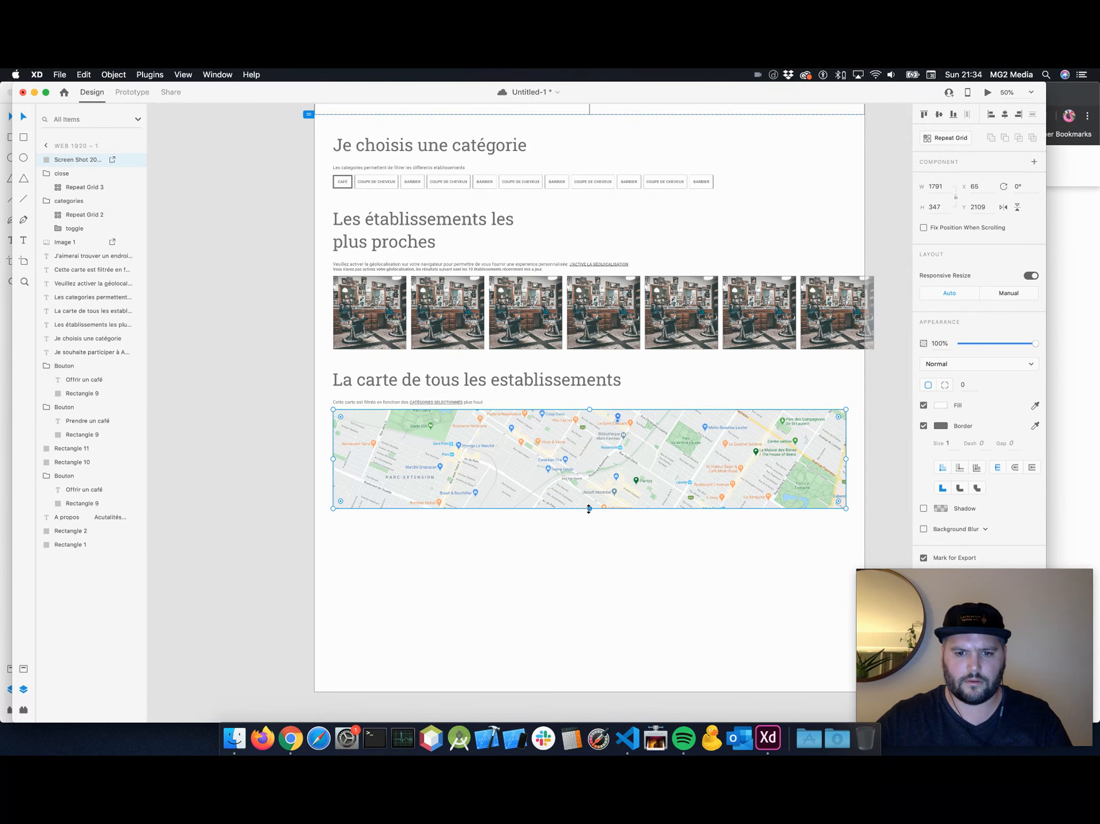
left_click_drag(591, 508, 594, 581)
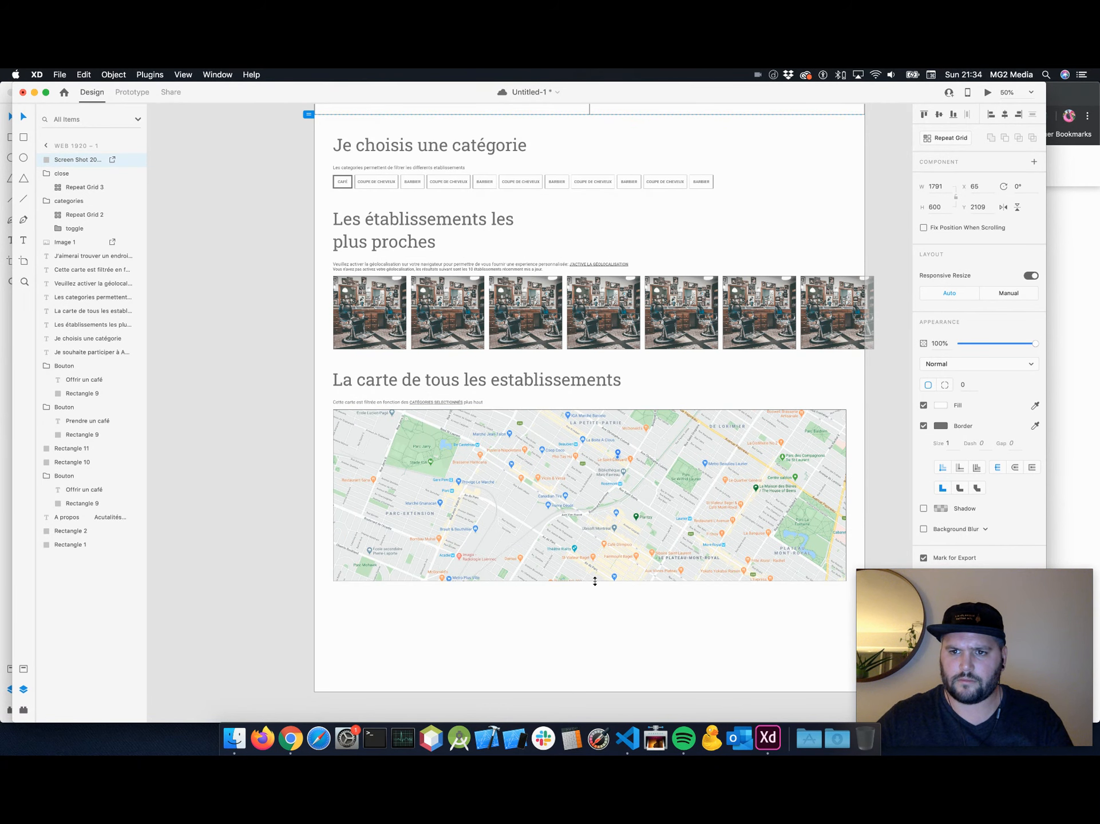
left_click(637, 636)
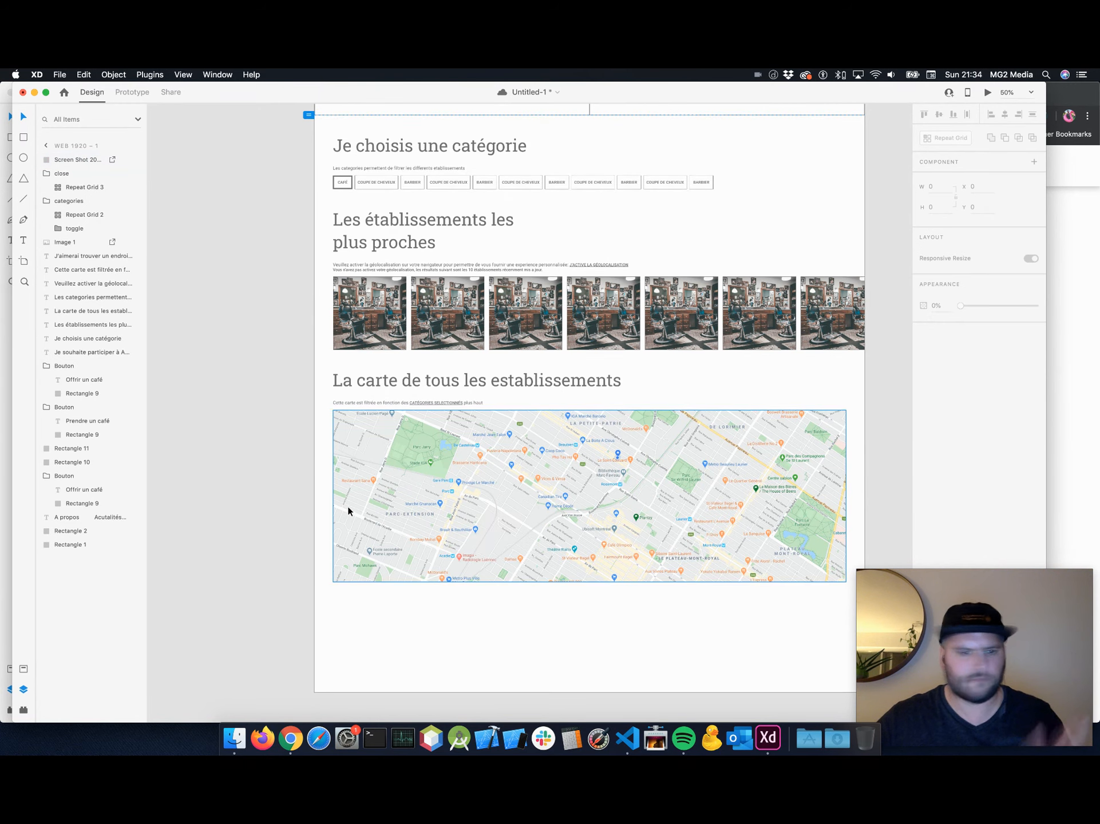
scroll(346, 510, "up", 5)
scroll(349, 509, "down", 6)
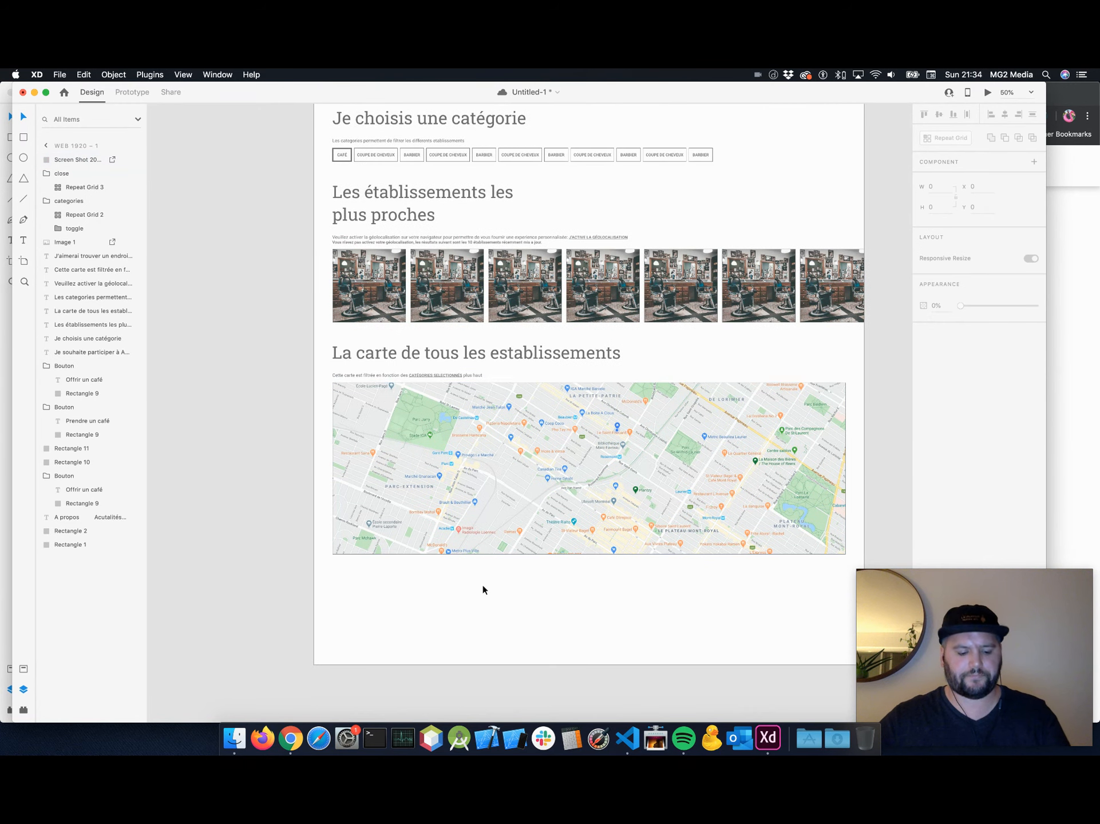
Save the document to the computer's "design" folder under the name "wirefram web".
key("super+s")
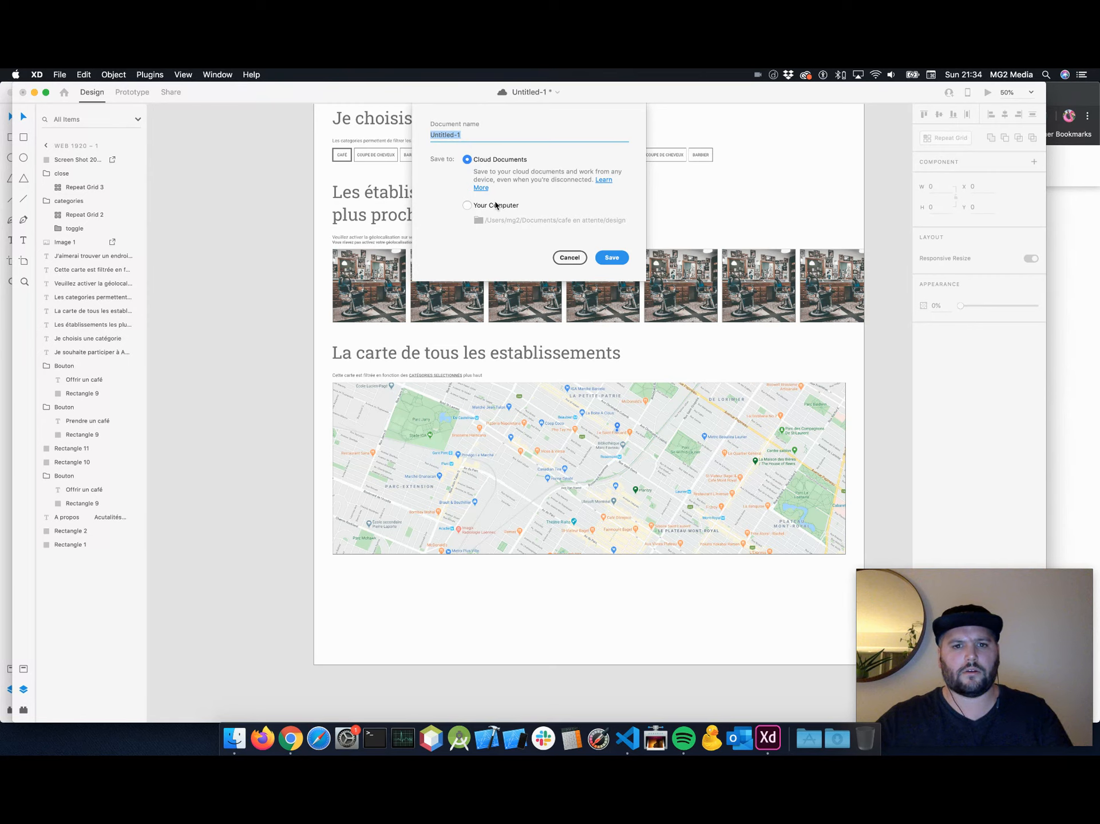
left_click(496, 205)
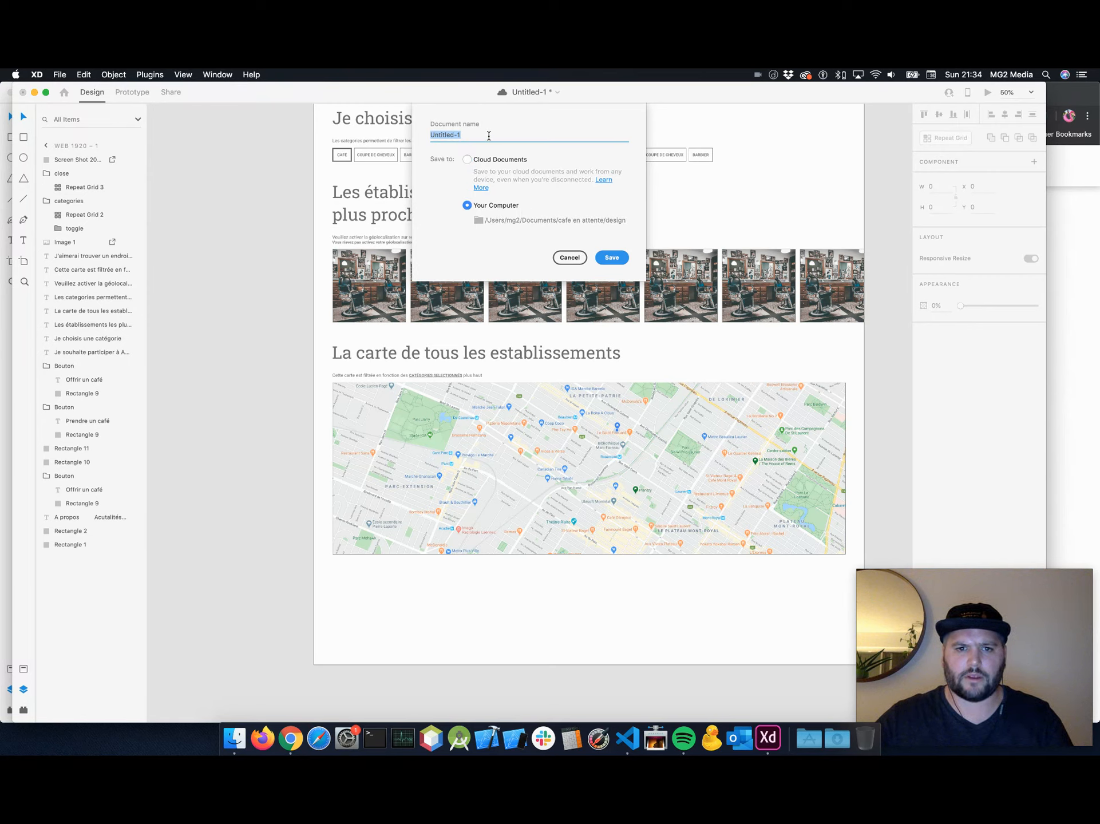
type("wirefram ")
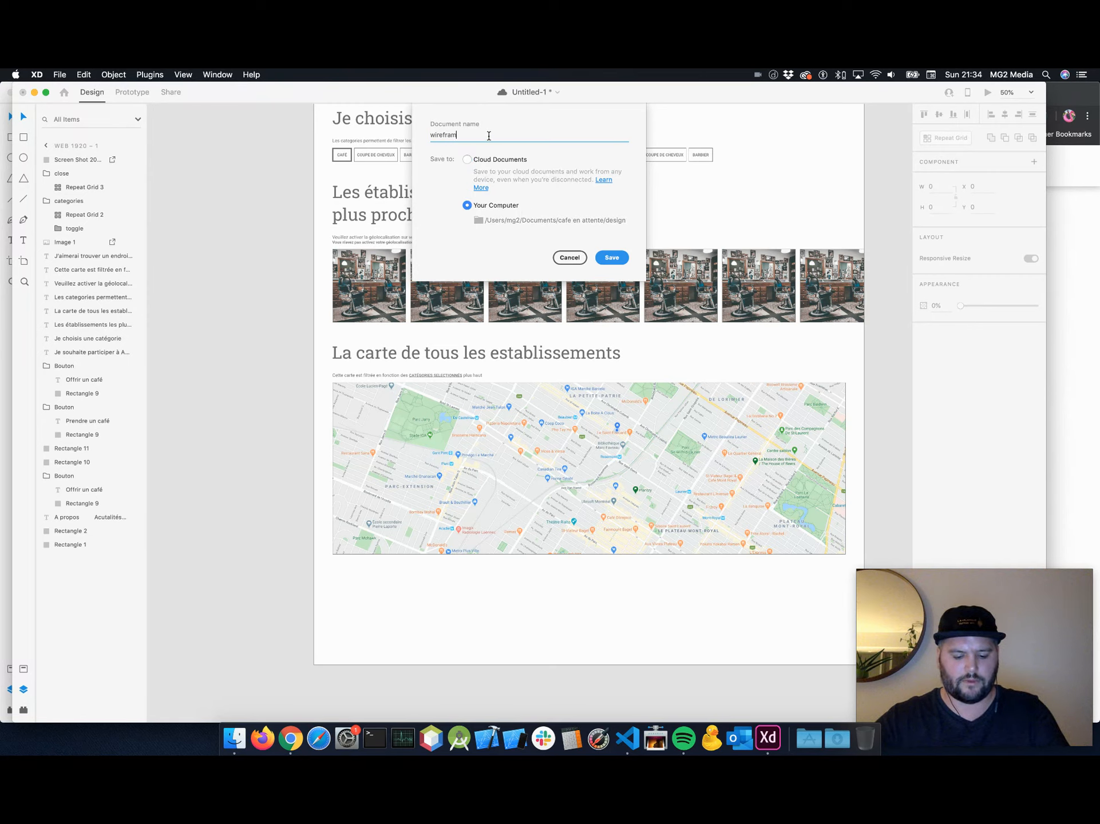
type("web")
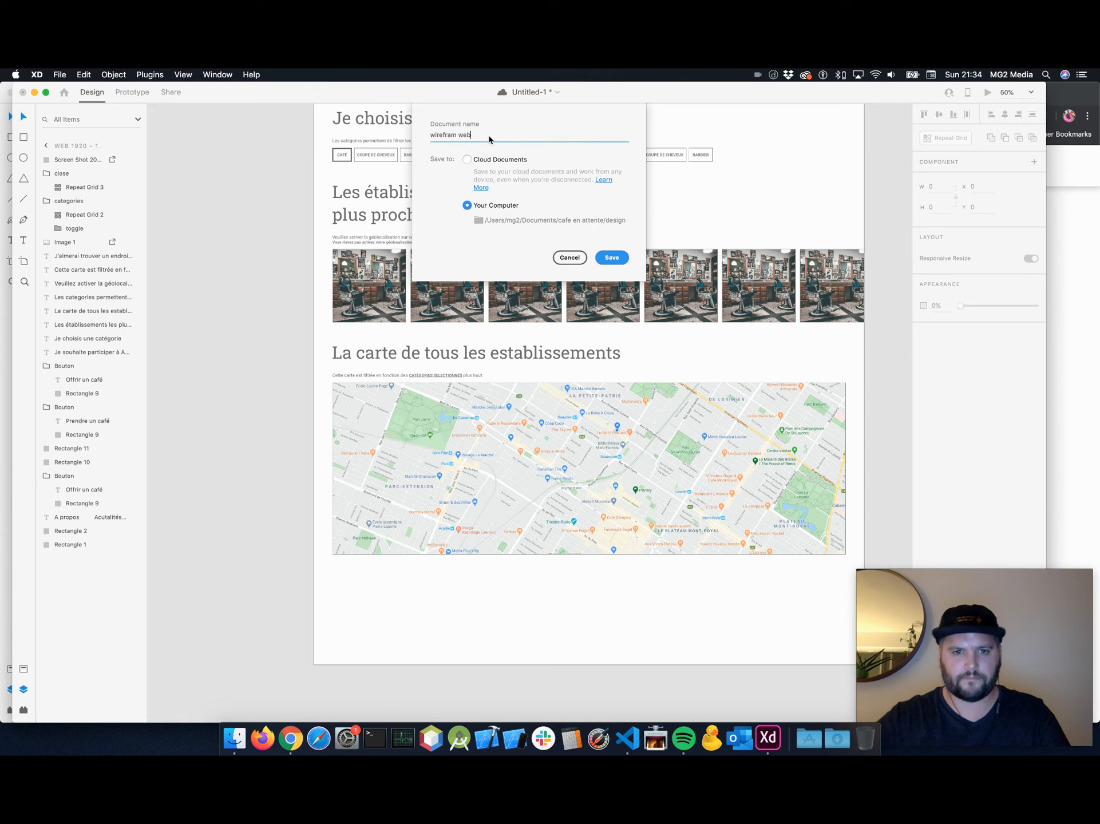
left_click(612, 258)
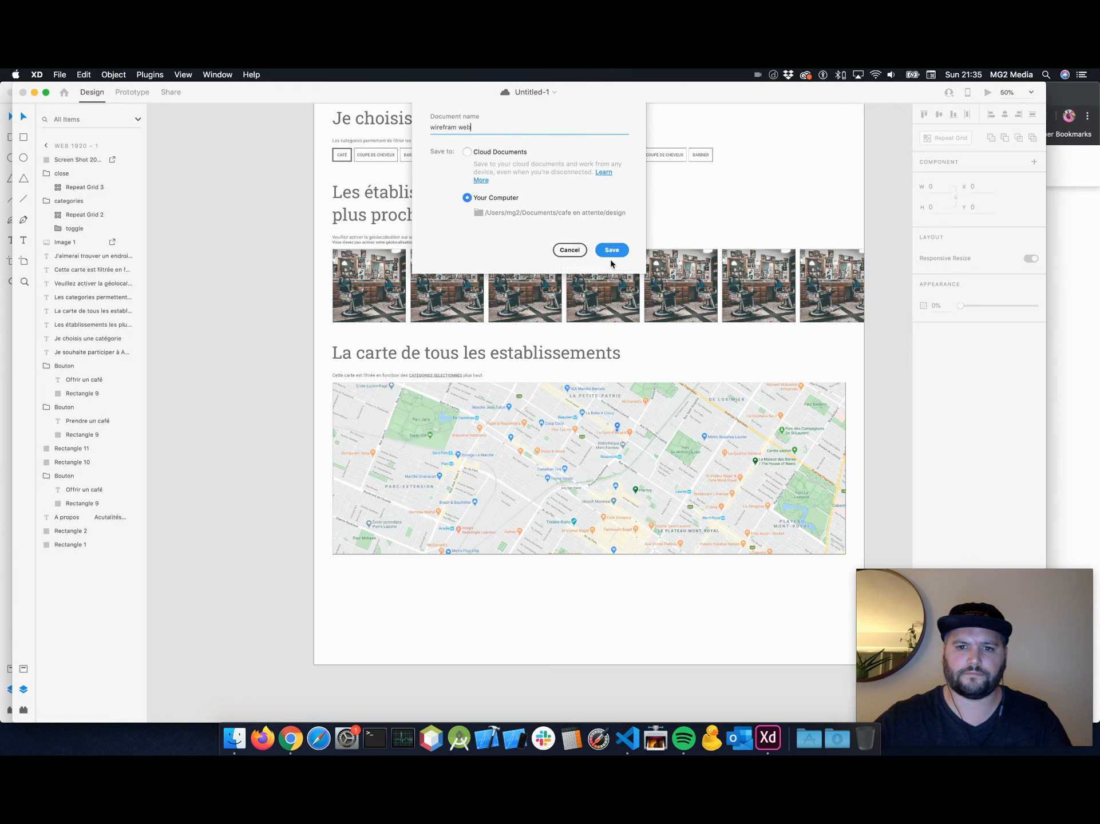
Review the page layout from the header and call-to-action blocks down to the map section.
scroll(806, 194, "up", 5)
scroll(799, 196, "right", 3)
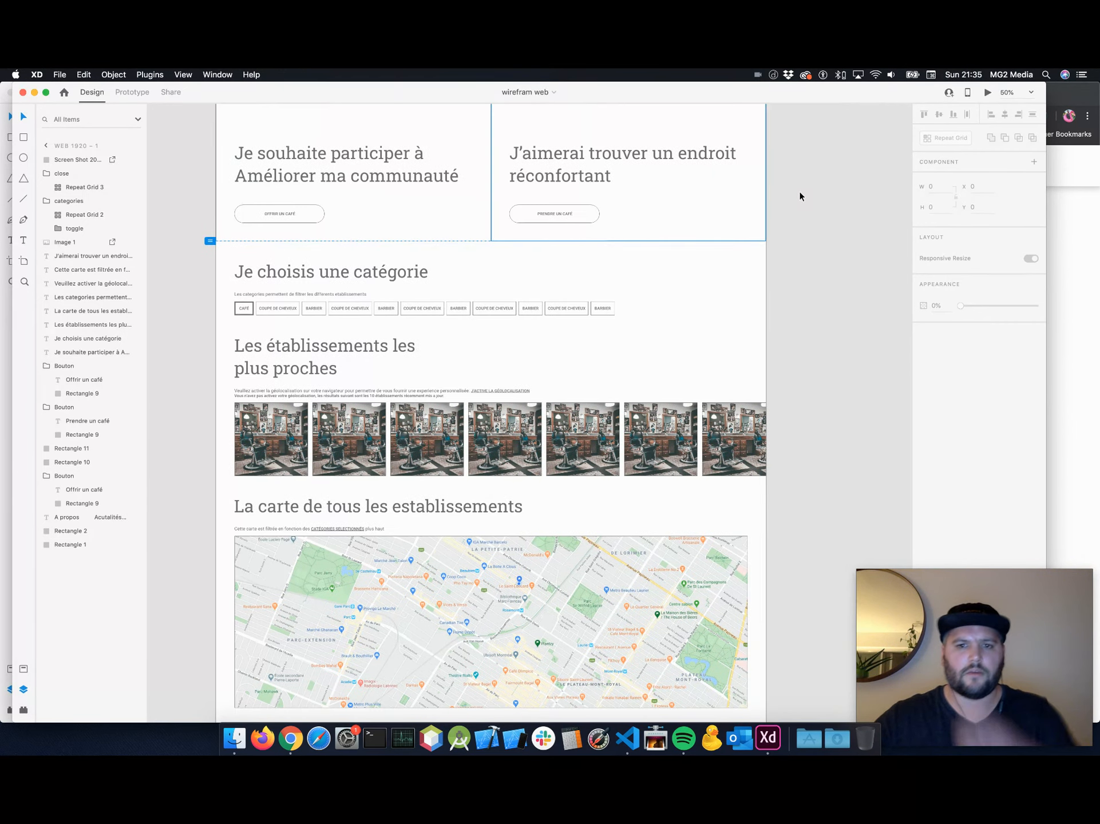
scroll(800, 195, "up", 6)
scroll(799, 196, "left", 1)
scroll(798, 196, "down", 5)
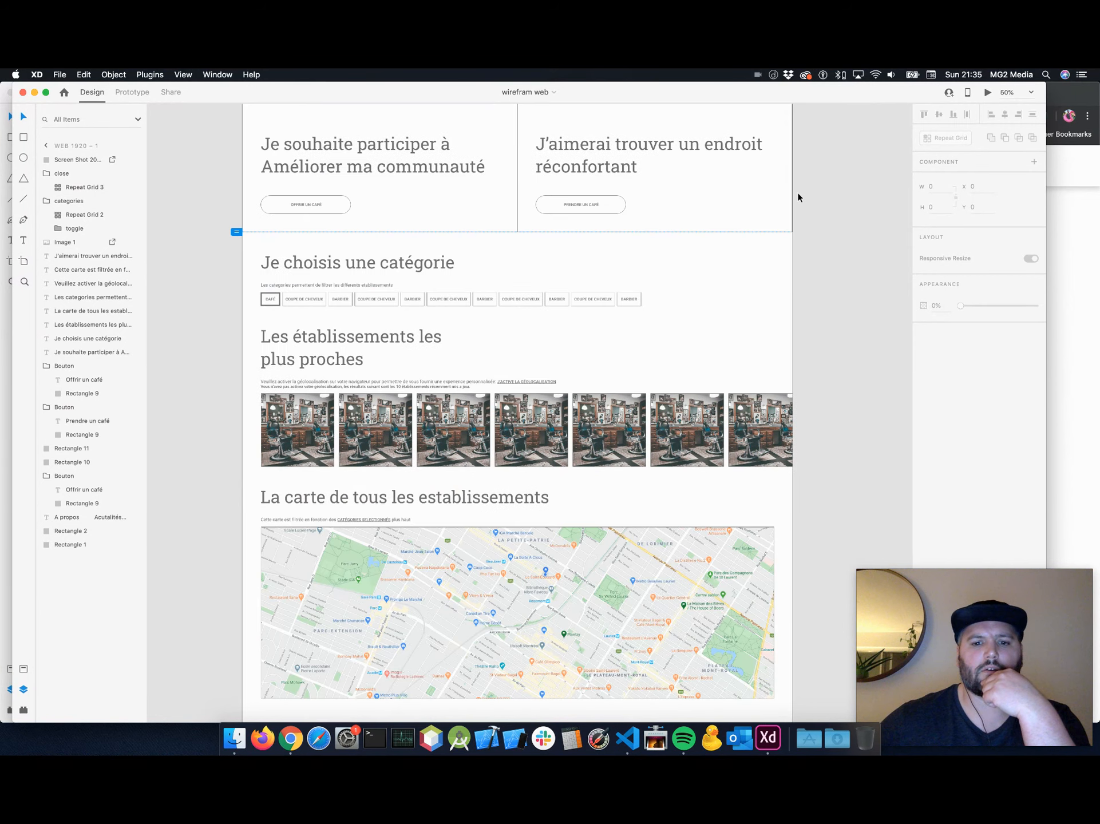
scroll(797, 196, "up", 3)
scroll(773, 198, "up", 2)
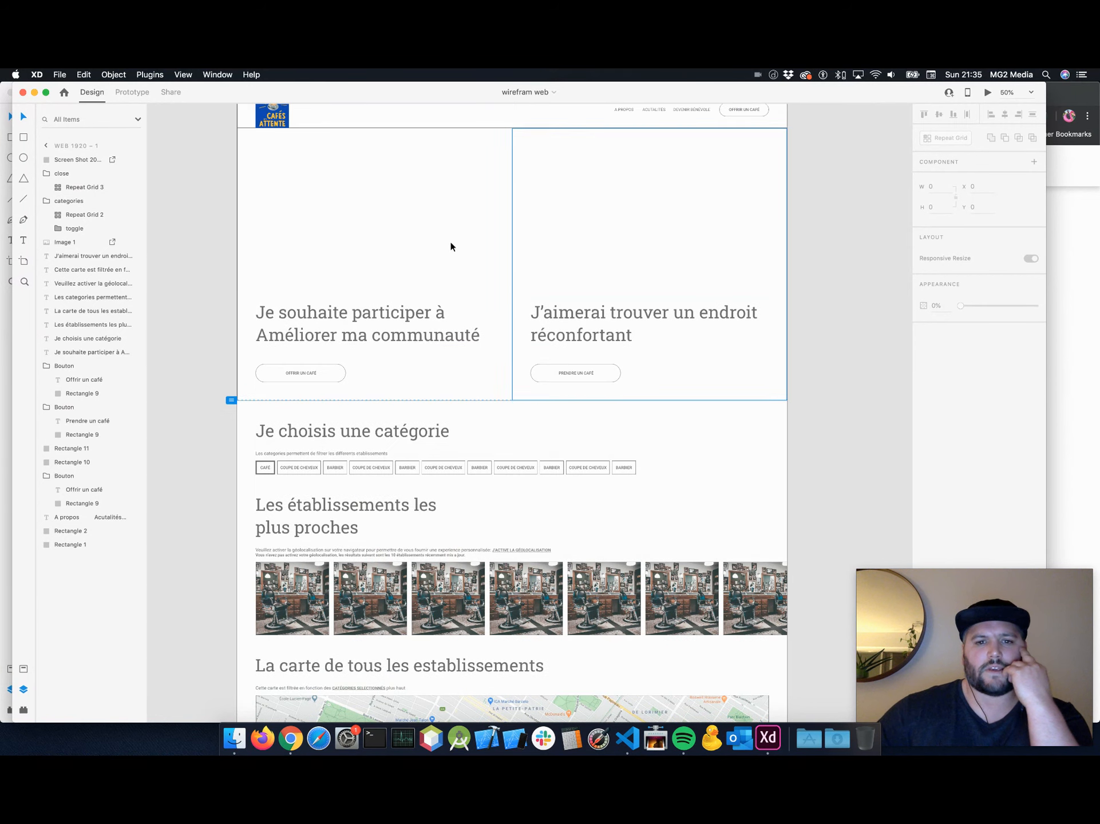
scroll(407, 290, "down", 10)
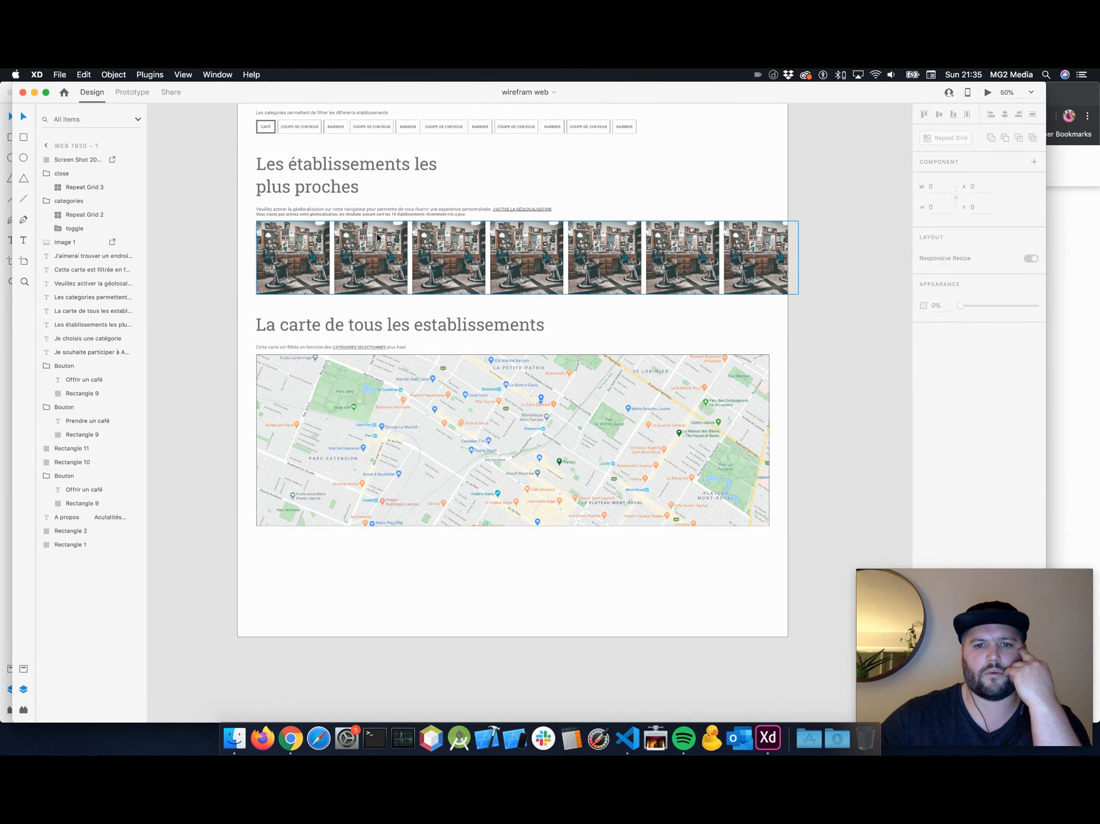
scroll(376, 234, "up", 7)
scroll(375, 237, "up", 4)
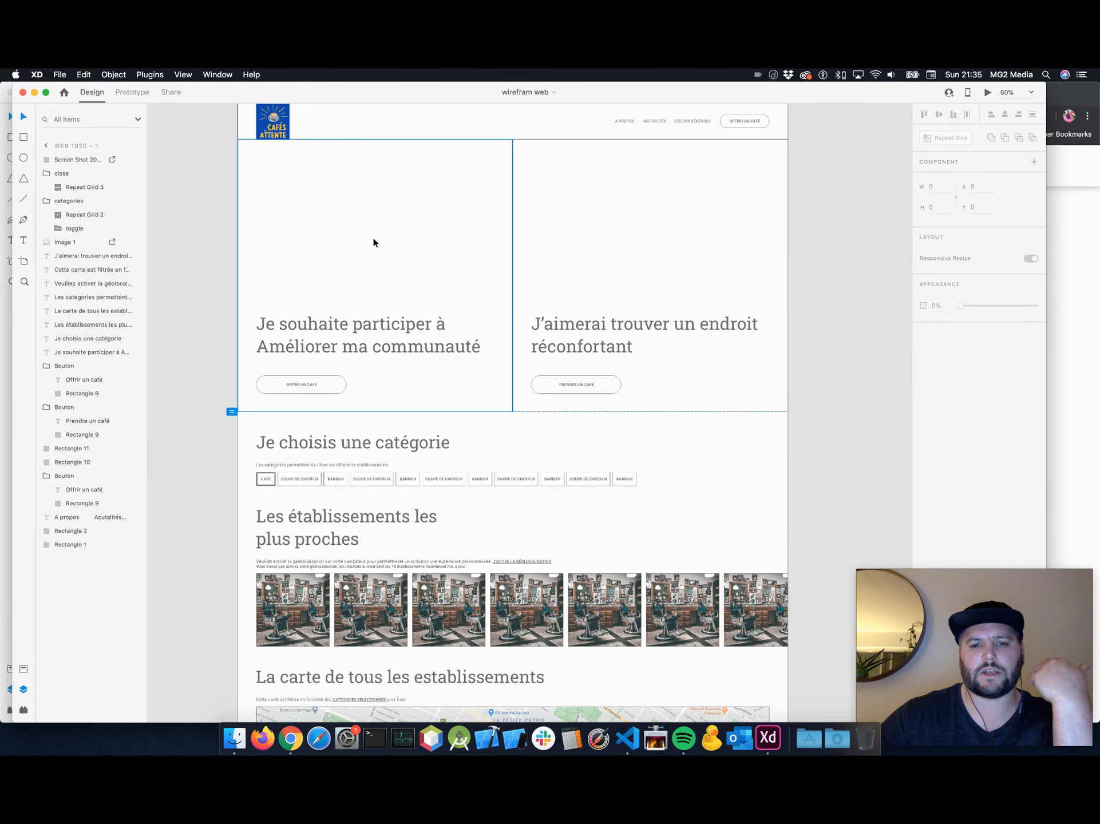
scroll(375, 240, "down", 3)
scroll(373, 245, "down", 8)
scroll(373, 245, "up", 3)
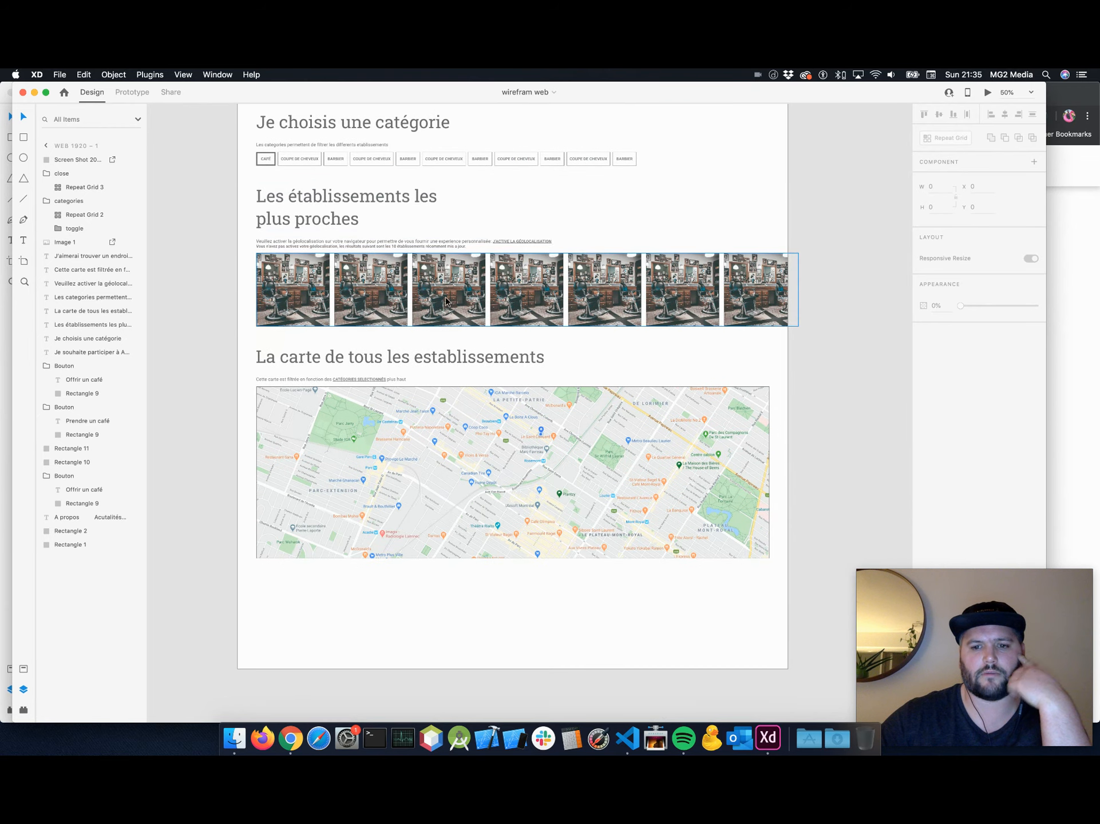
scroll(445, 299, "down", 2)
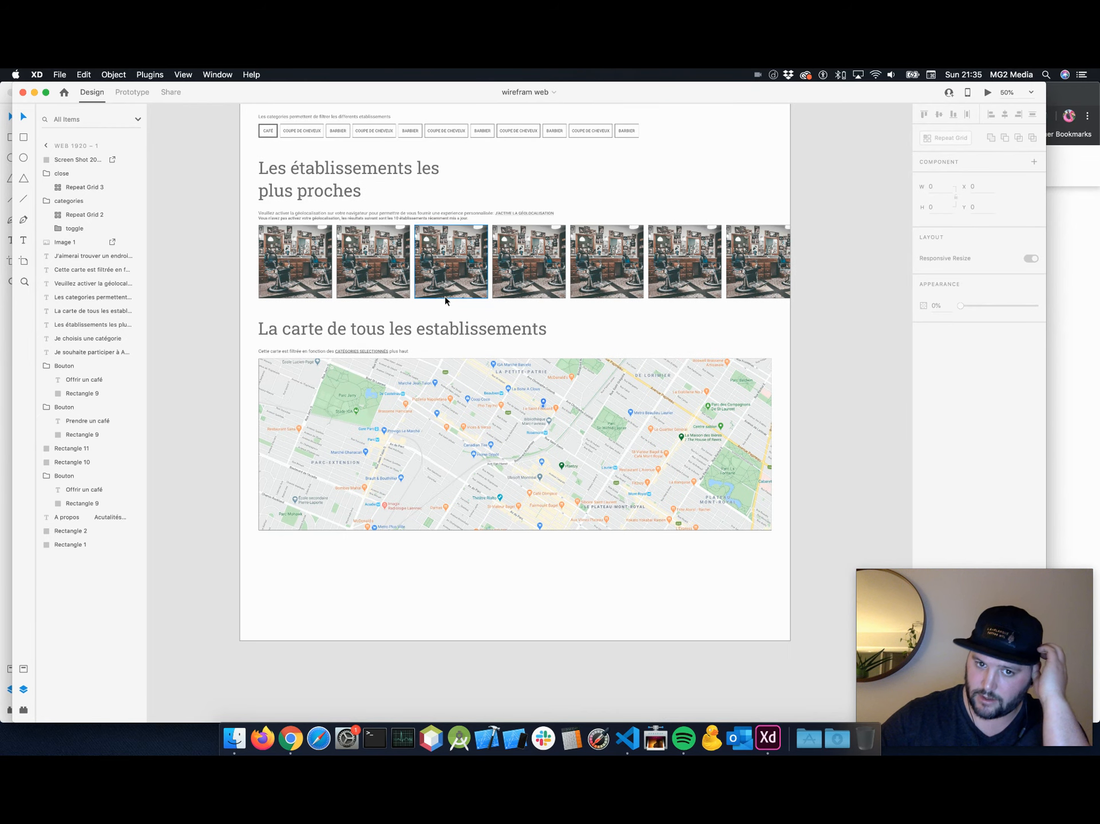
Set the height of the map to 800.
scroll(445, 297, "up", 4)
left_click(574, 584)
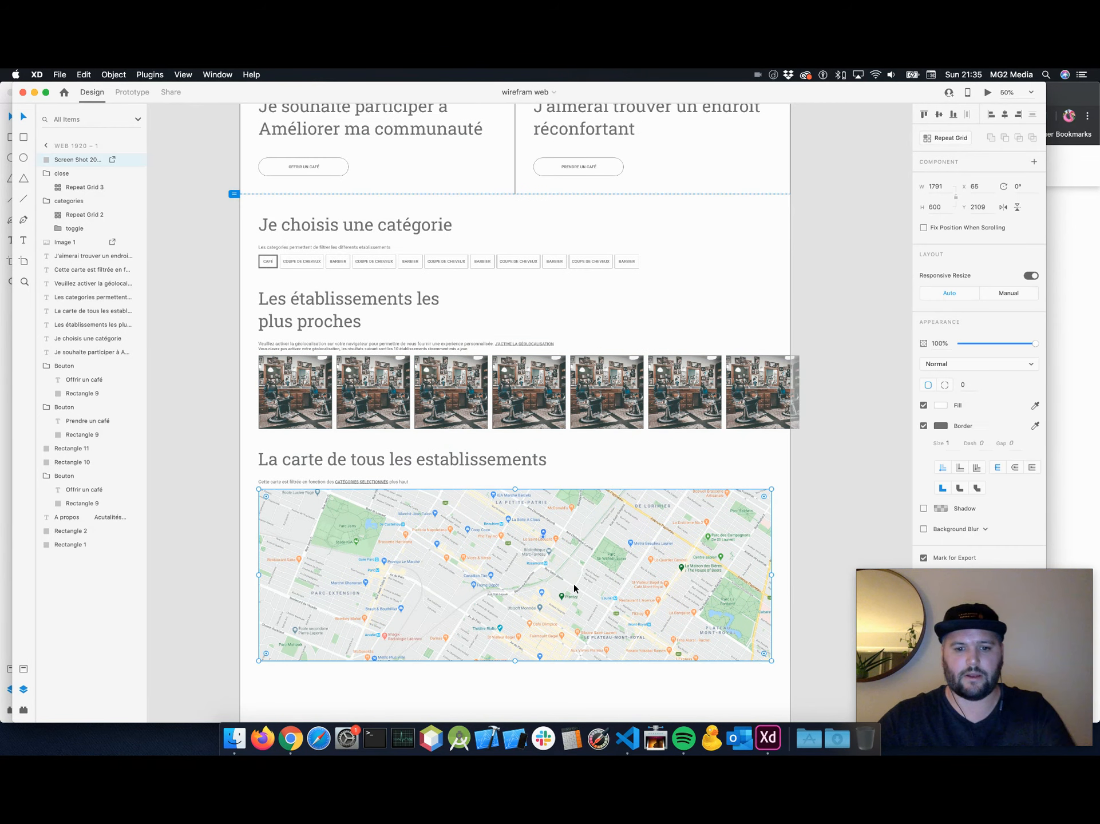
scroll(573, 584, "down", 5)
left_click(943, 207)
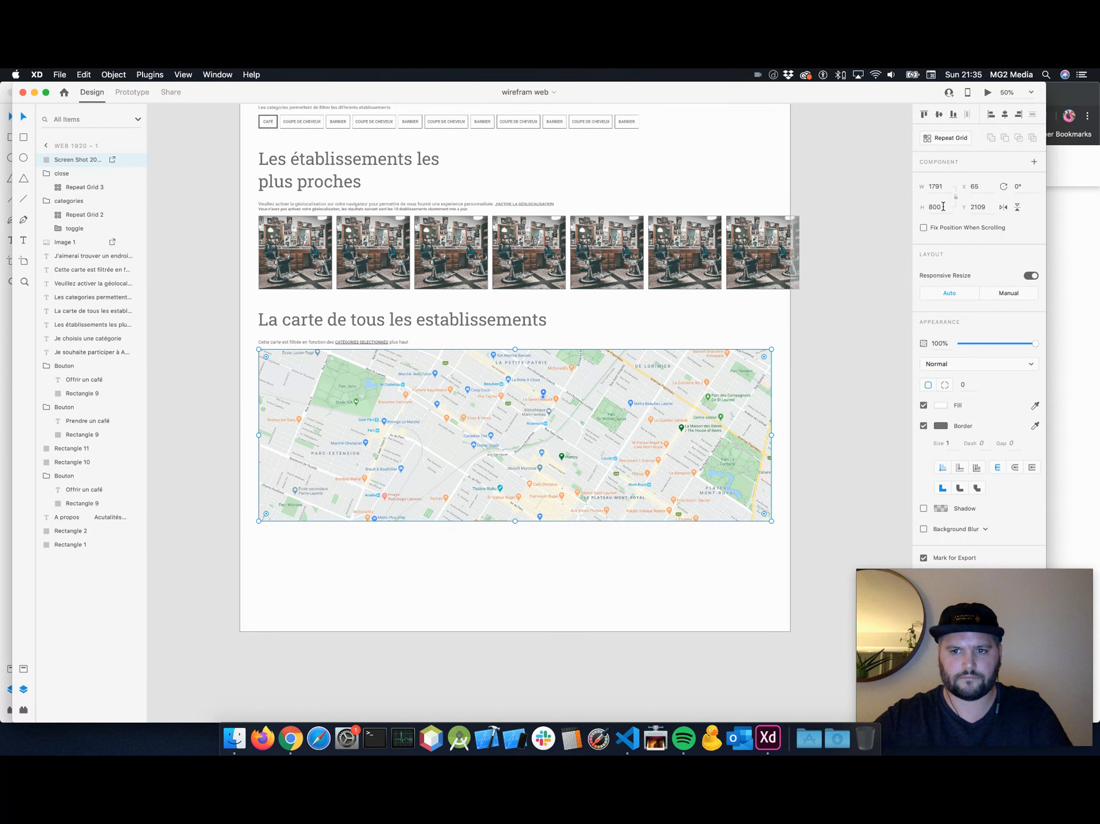
type("800")
key("Return")
scroll(665, 419, "up", 4)
left_click(653, 437)
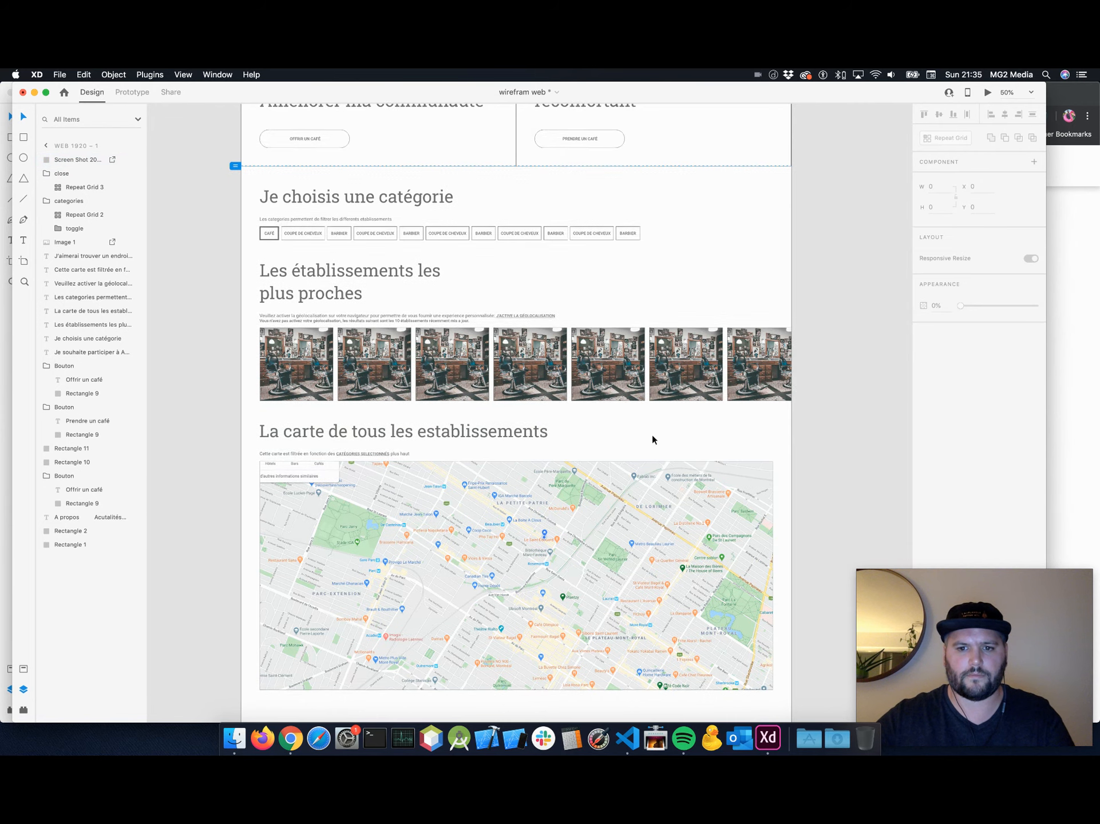
Check the whole page with the enlarged map, comparing the call-to-action blocks, category buttons, photo row and map.
scroll(653, 437, "down", 1)
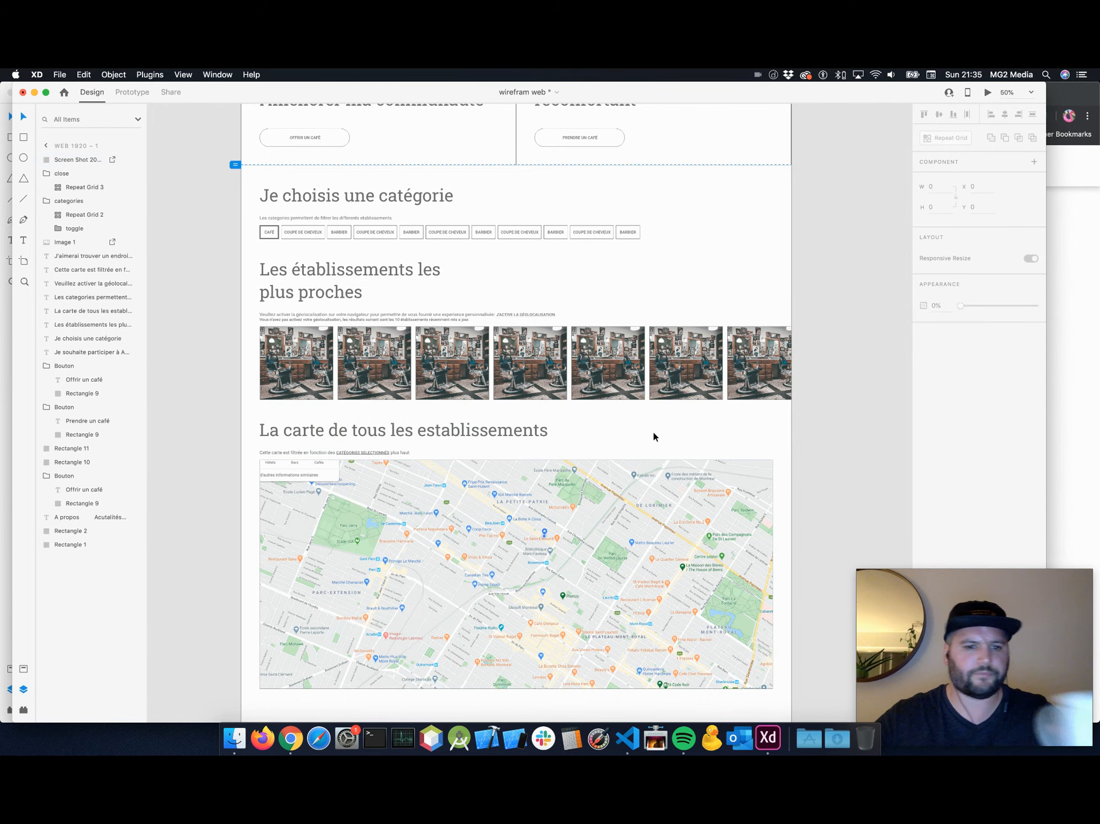
scroll(653, 437, "up", 8)
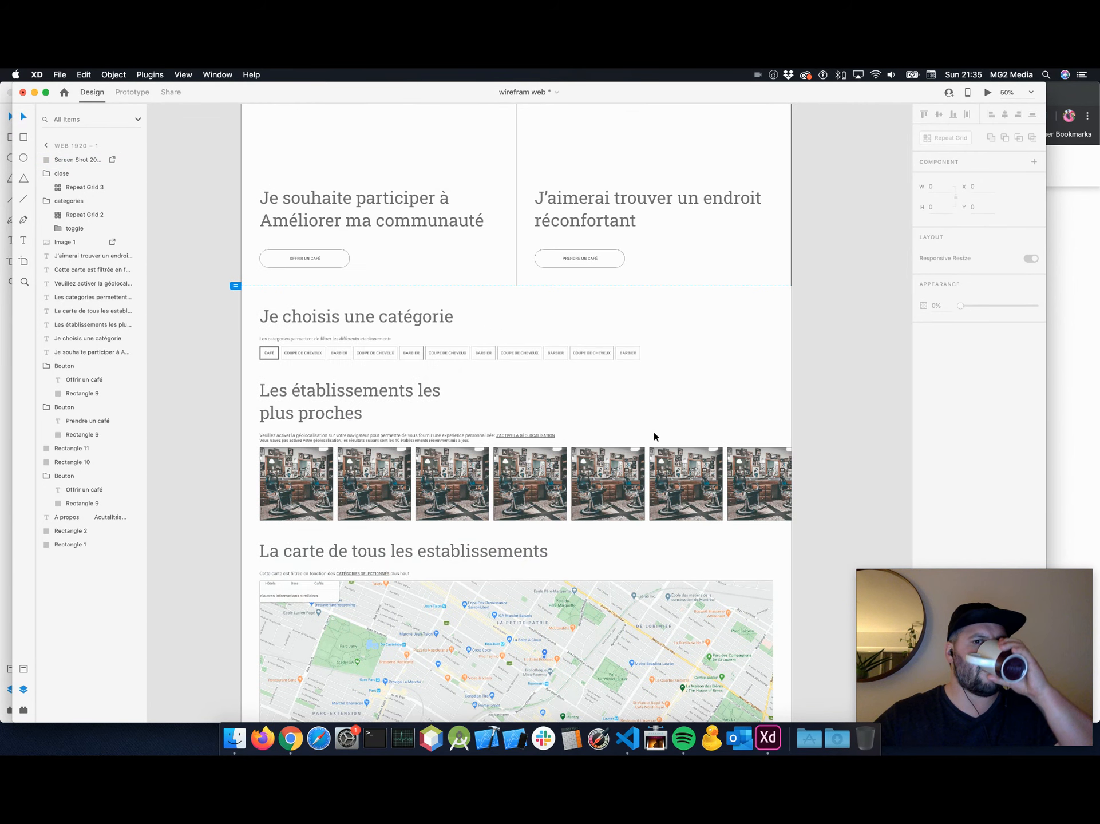
scroll(654, 432, "up", 3)
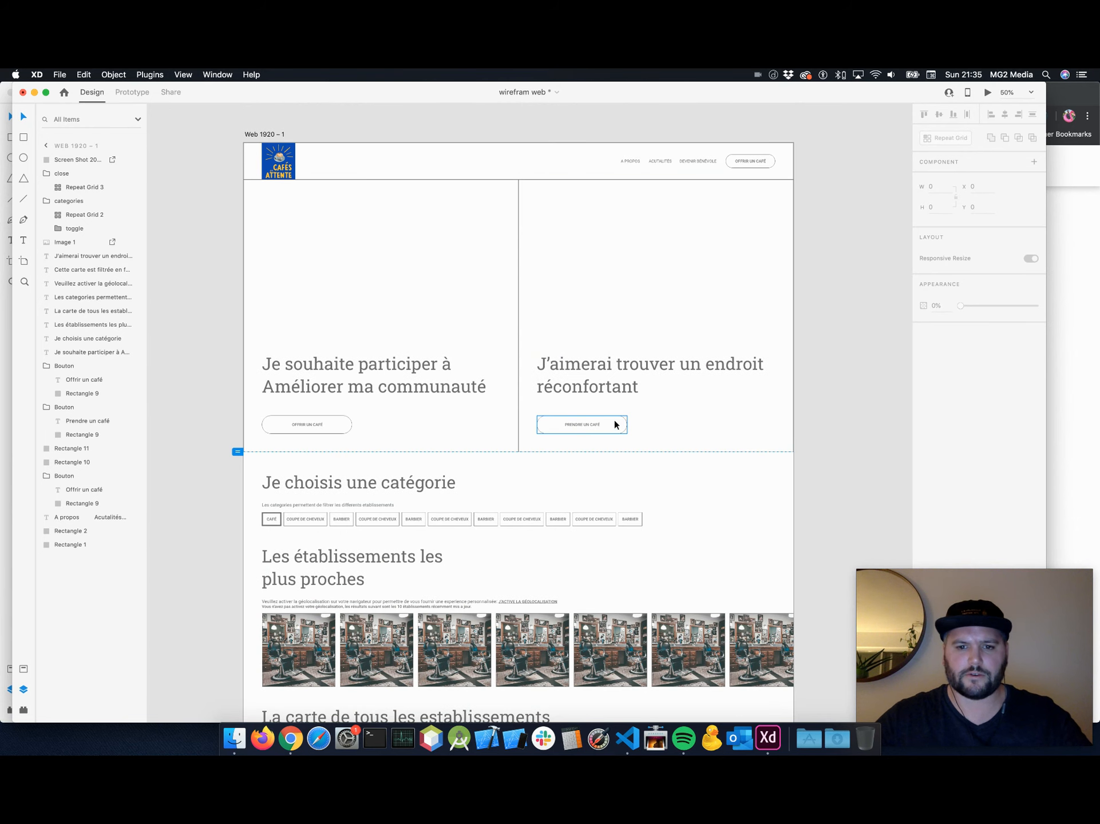
left_click(600, 424)
scroll(609, 424, "down", 12)
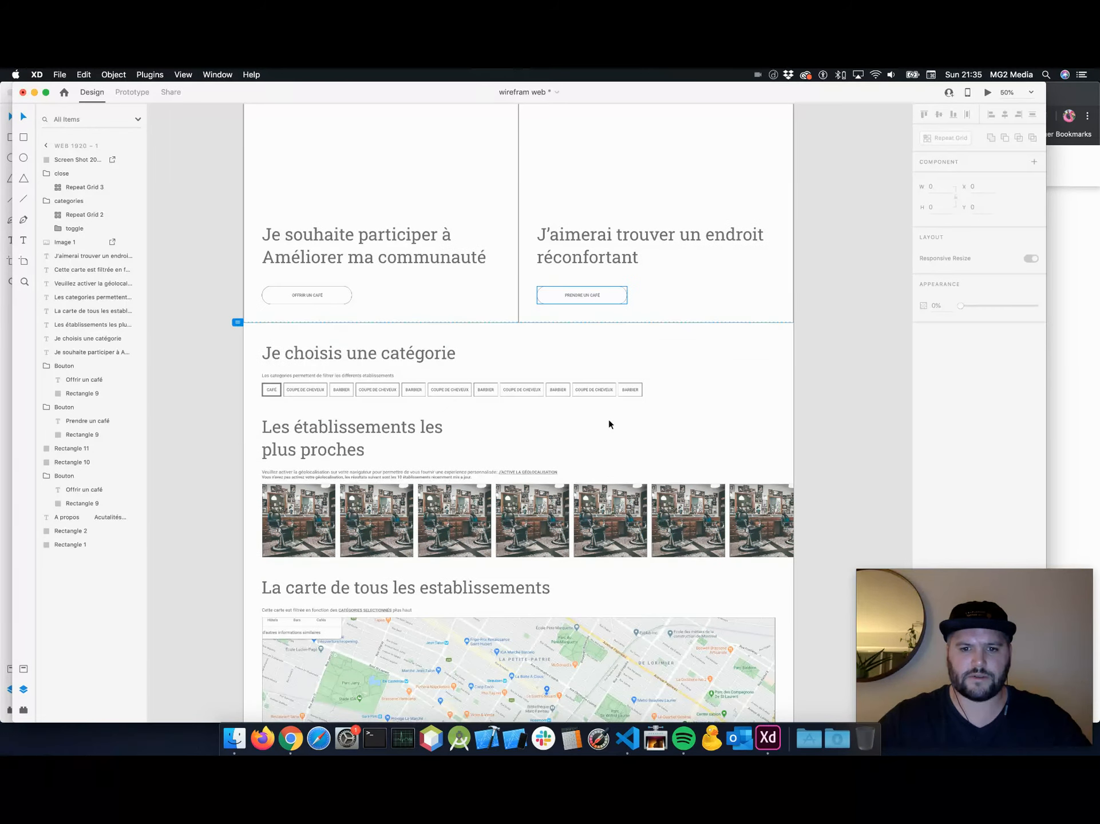
scroll(609, 424, "down", 3)
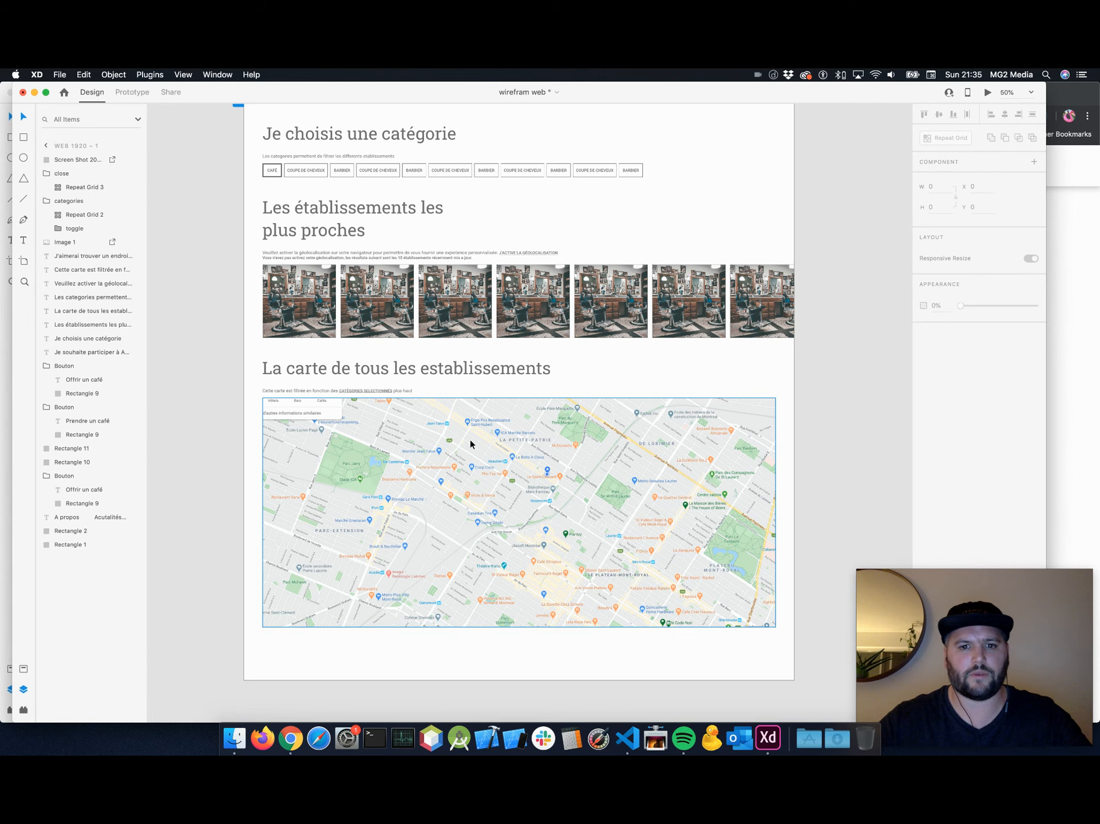
scroll(451, 444, "up", 15)
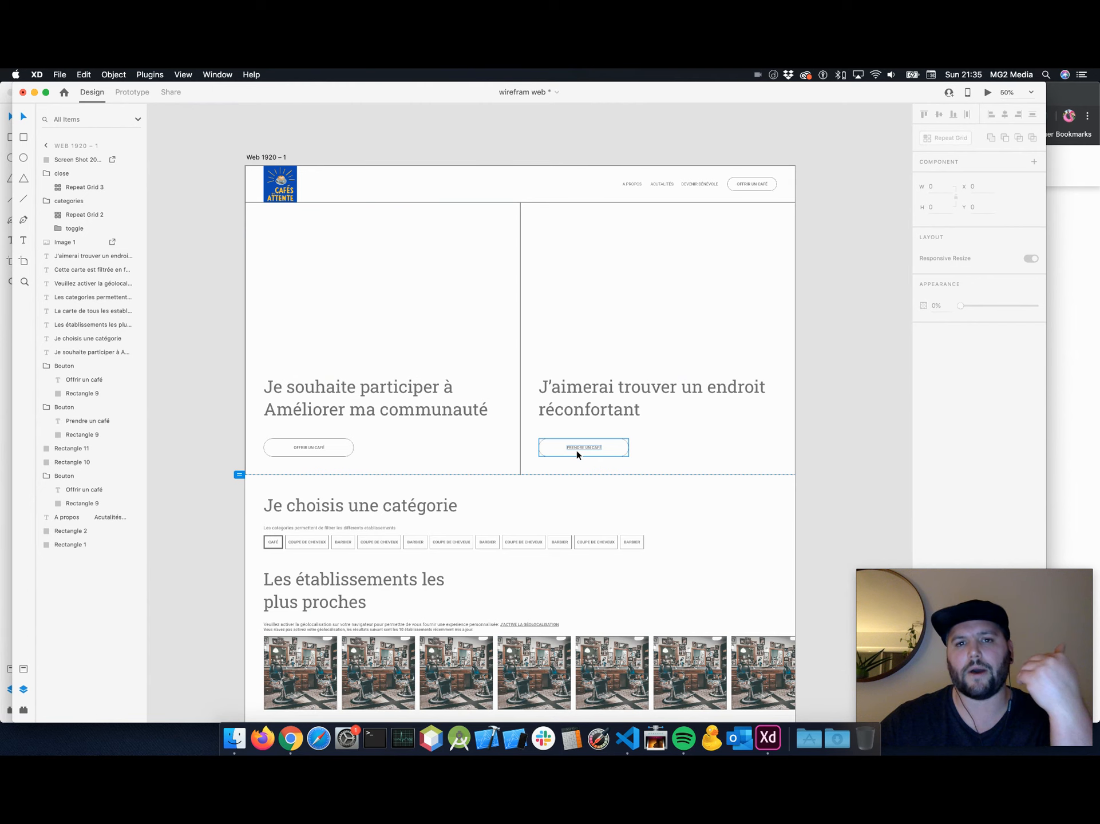
scroll(572, 452, "down", 10)
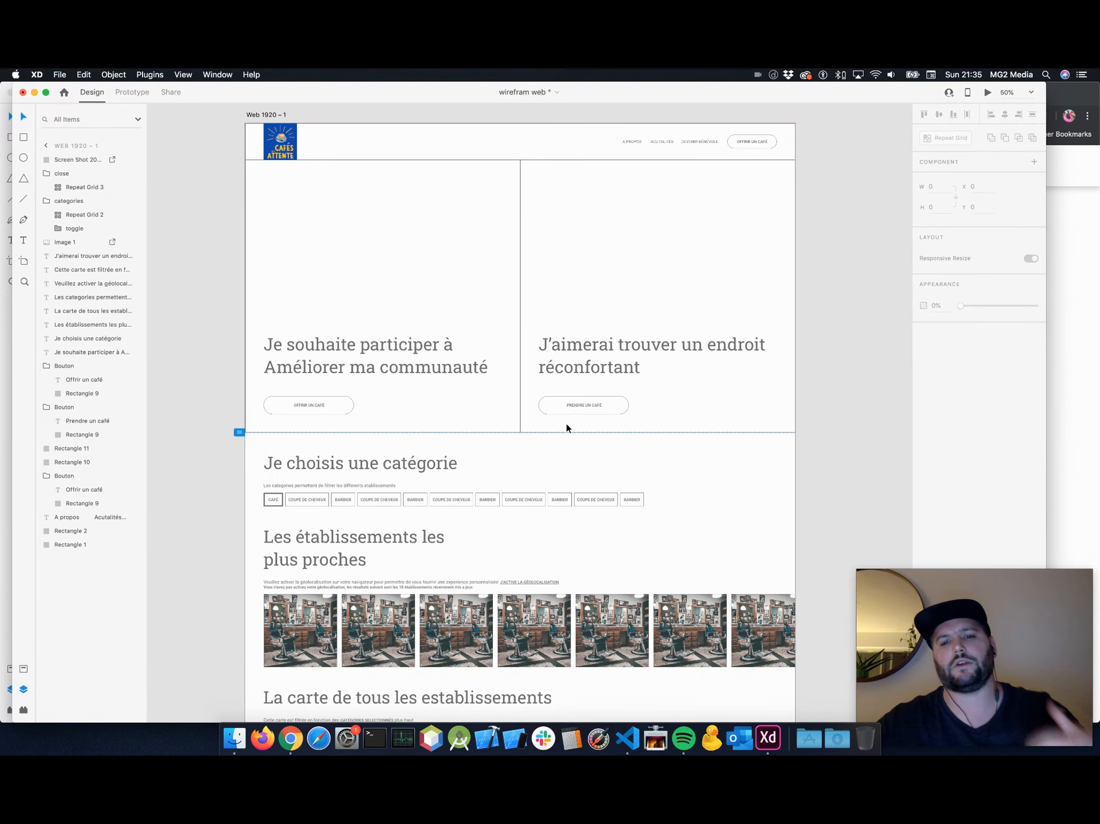
scroll(458, 331, "down", 5)
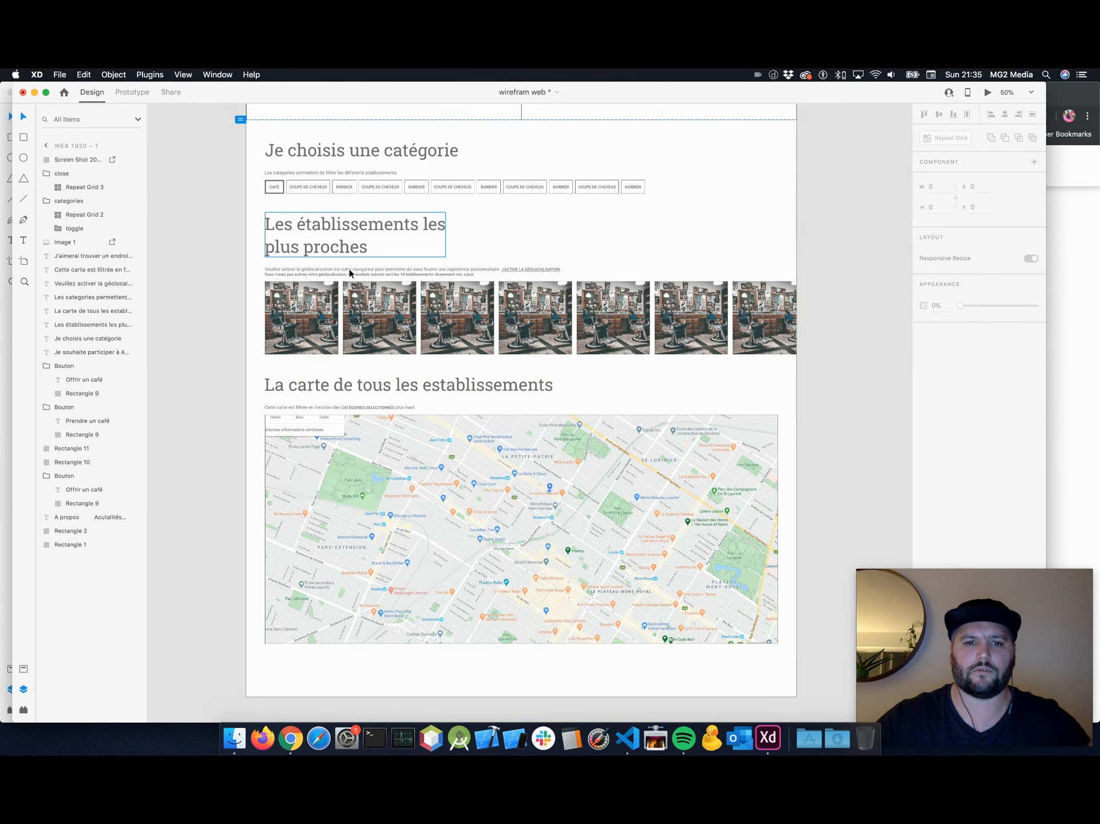
scroll(366, 263, "down", 4)
scroll(343, 211, "up", 5)
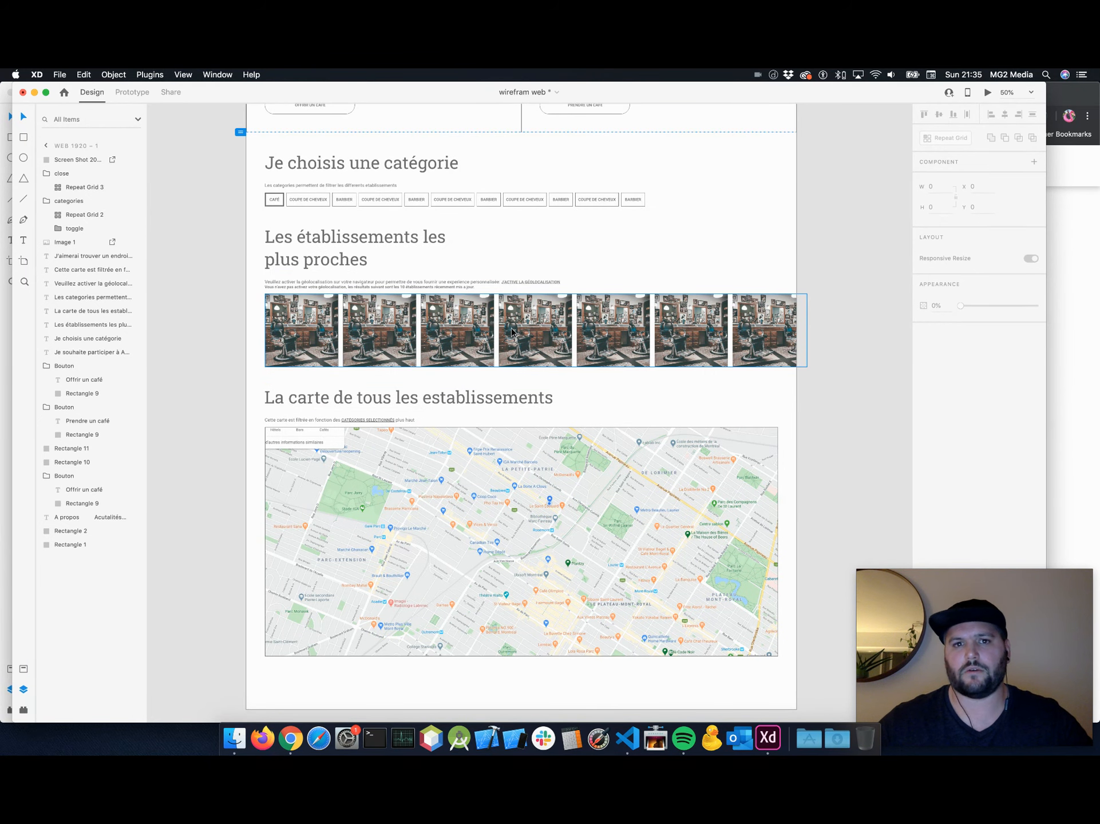
scroll(511, 330, "up", 8)
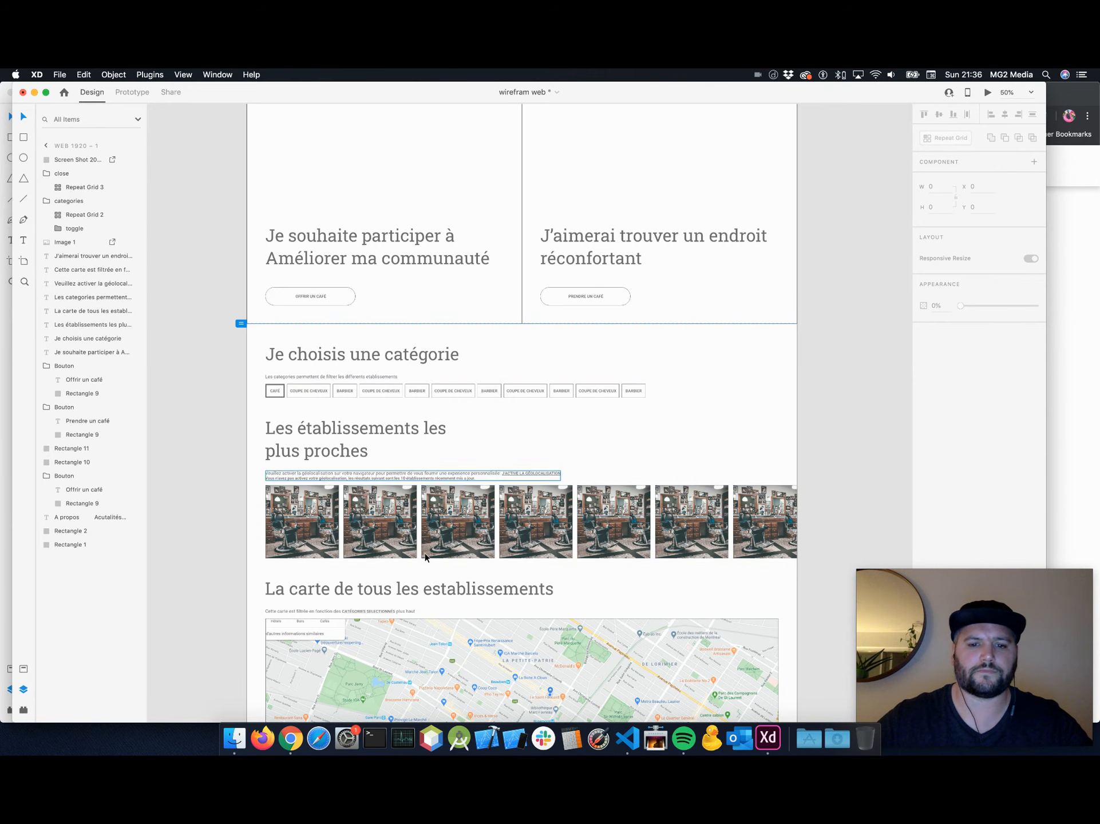
scroll(503, 546, "down", 5)
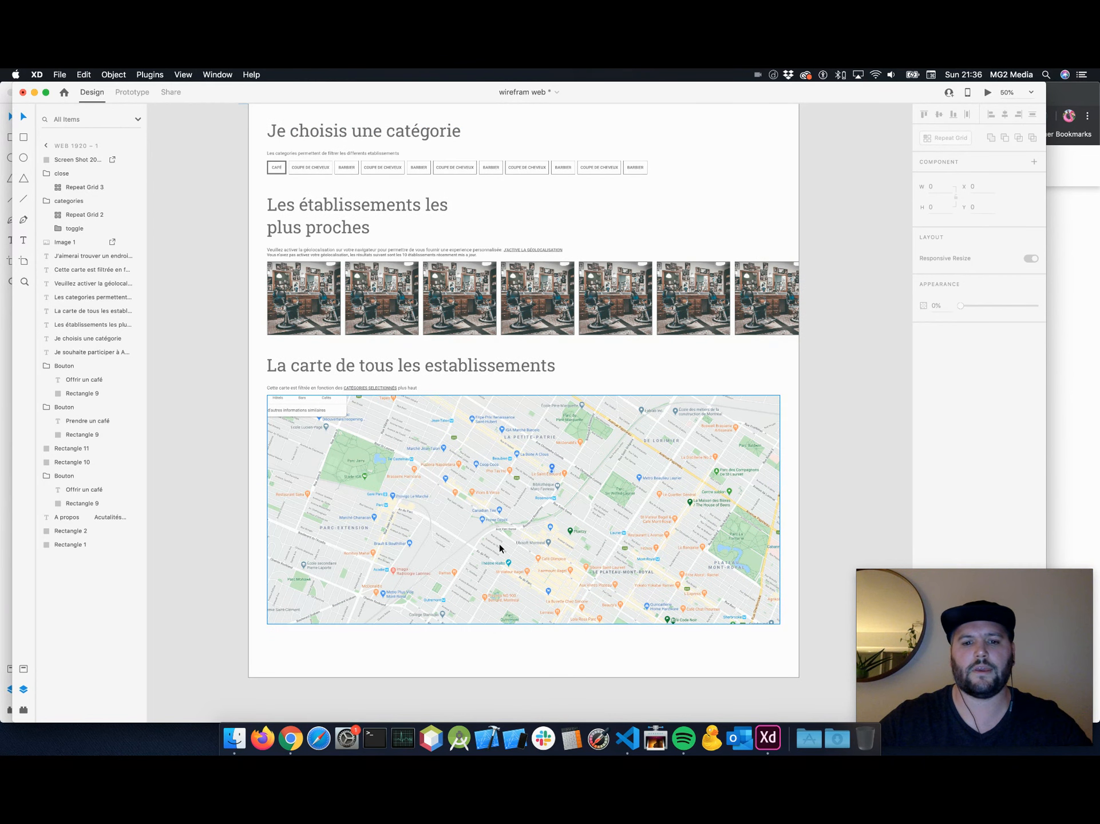
scroll(499, 545, "down", 1)
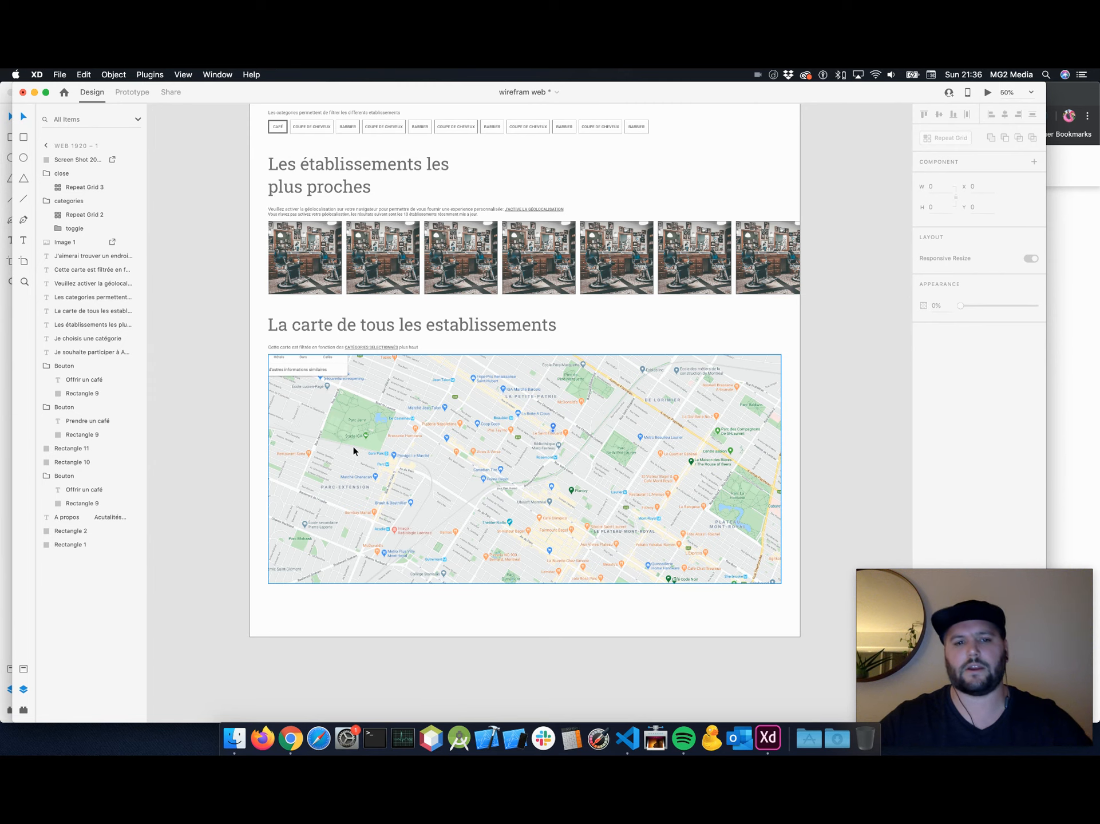
scroll(353, 445, "up", 8)
scroll(353, 450, "up", 3)
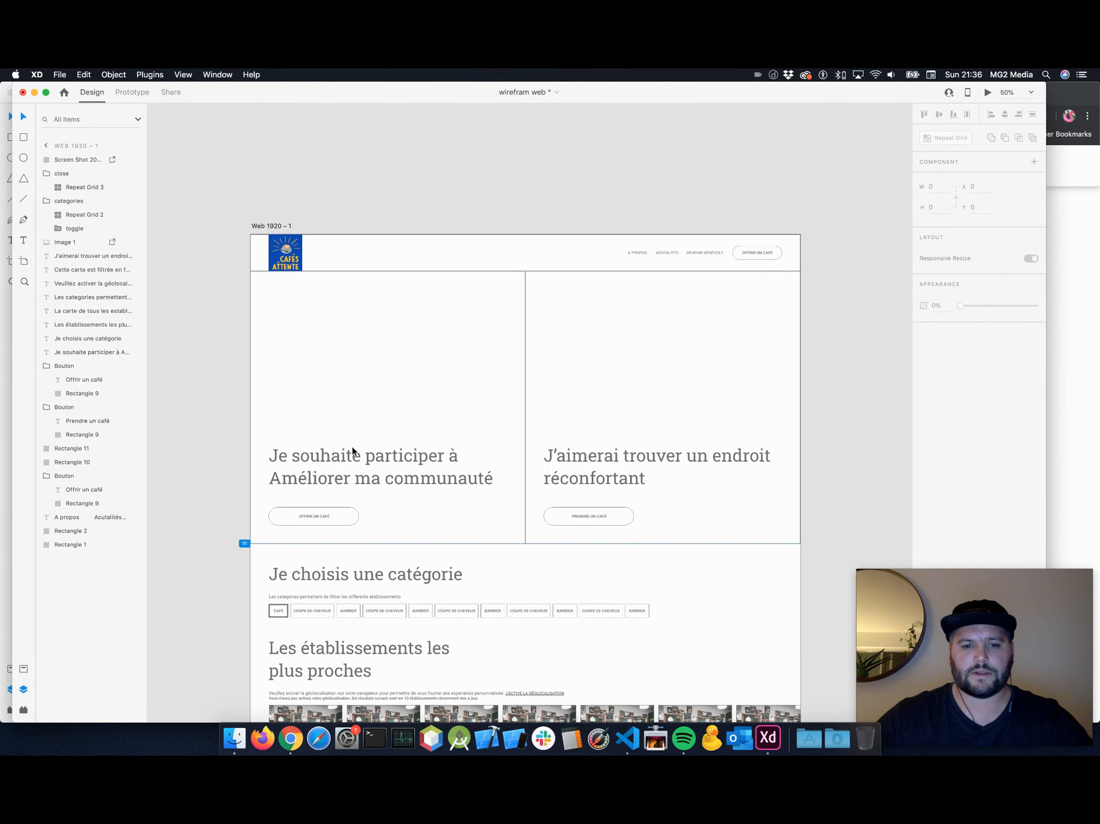
Check the page from the call-to-action blocks down to the enlarged map and save the document.
scroll(352, 451, "down", 6)
scroll(352, 445, "down", 1)
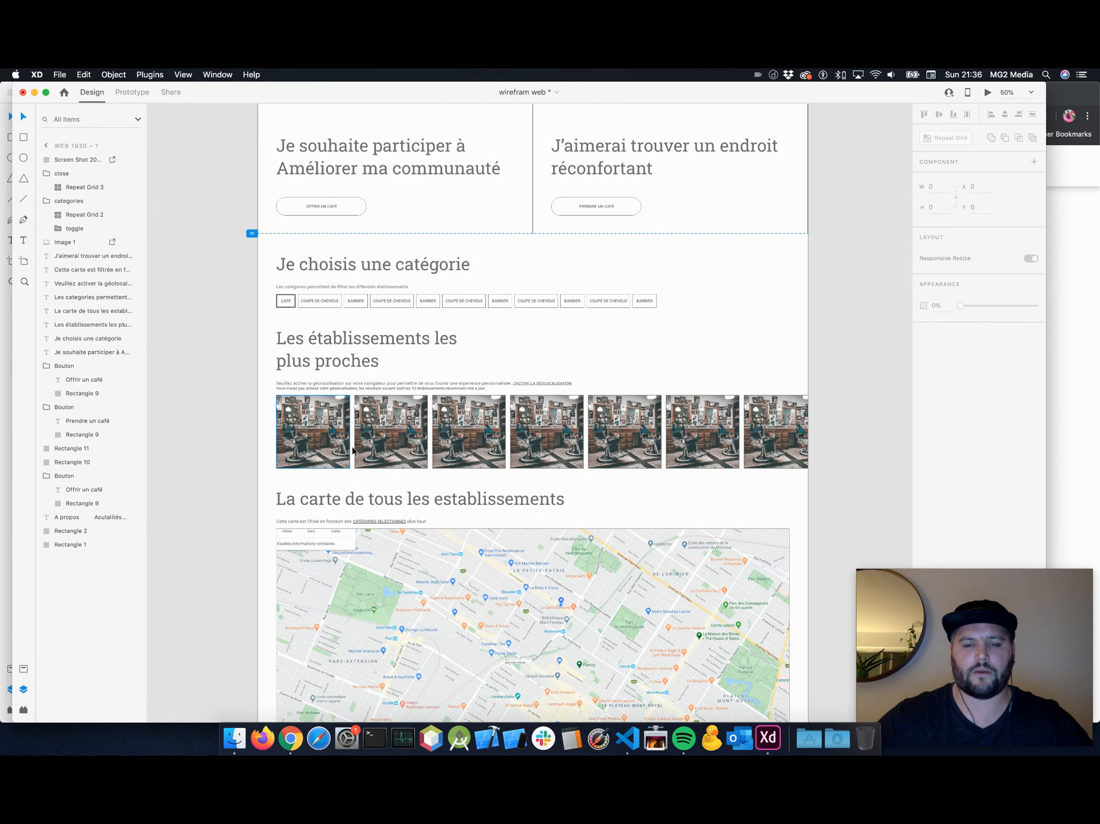
scroll(352, 446, "up", 4)
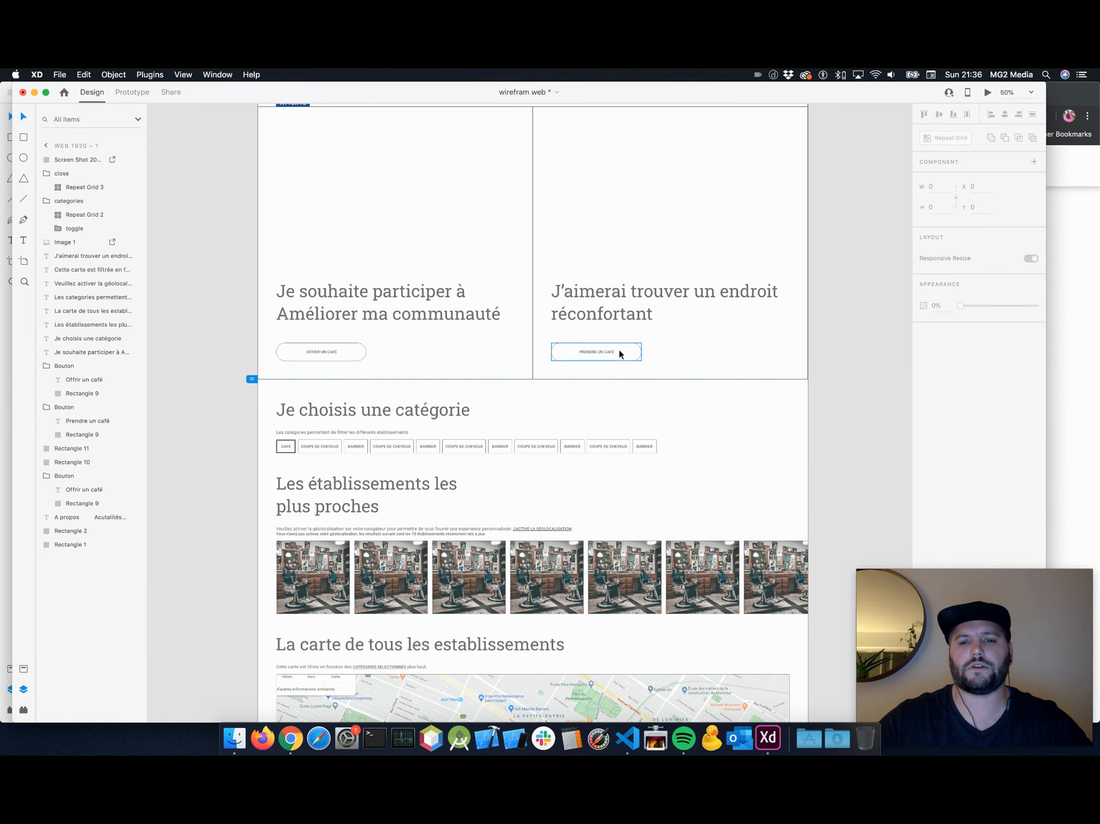
scroll(611, 379, "up", 2)
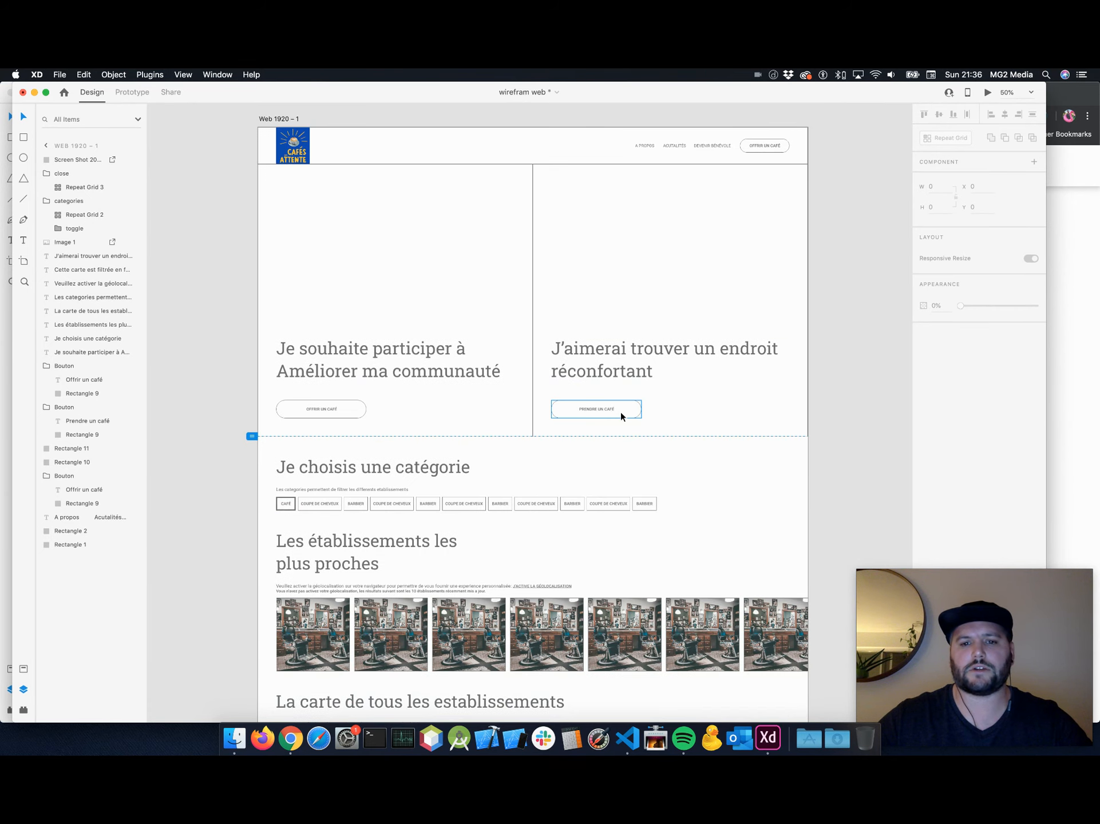
scroll(622, 411, "down", 8)
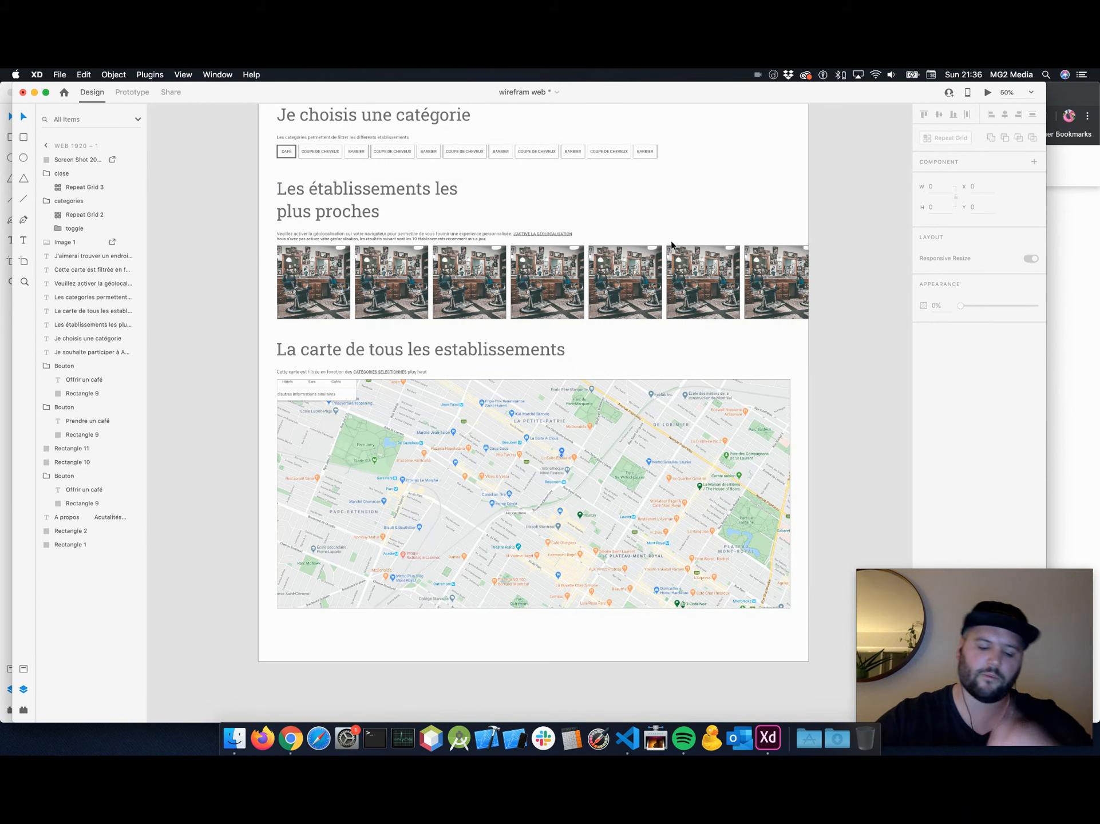
key("super+s")
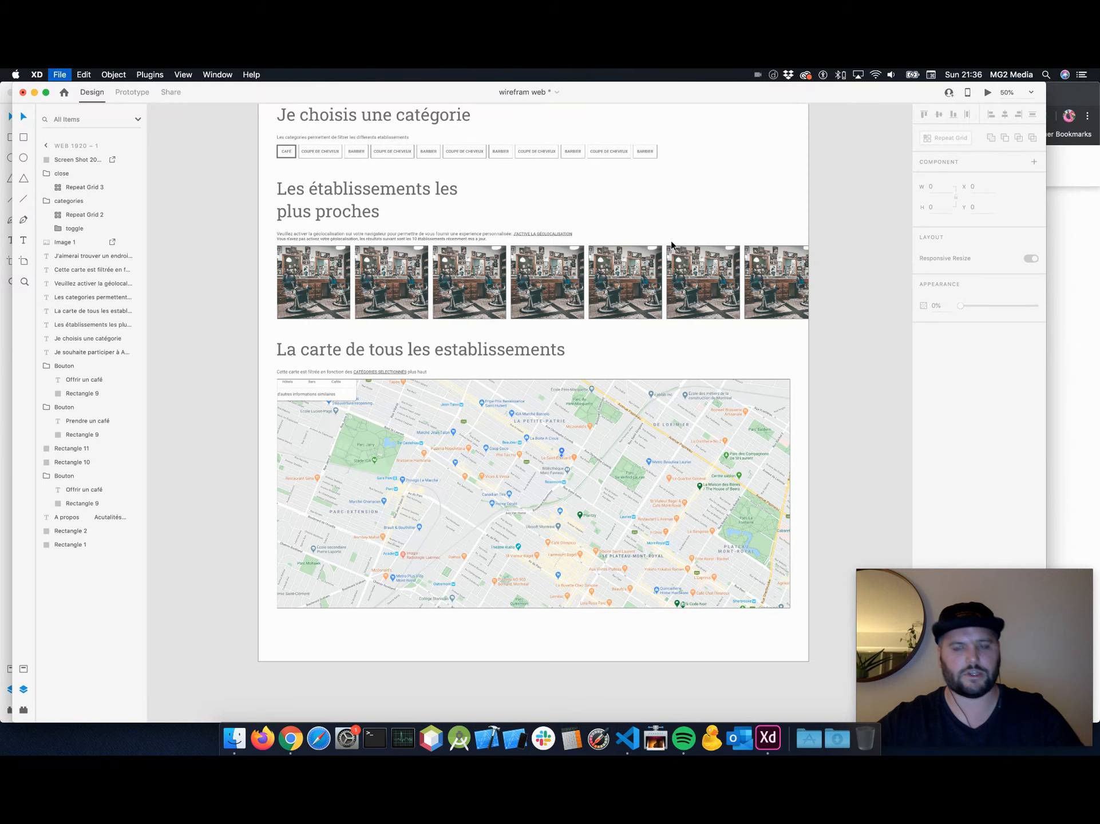
Review the page from the header and call-to-action blocks down to the blank space below the map.
scroll(665, 244, "up", 6)
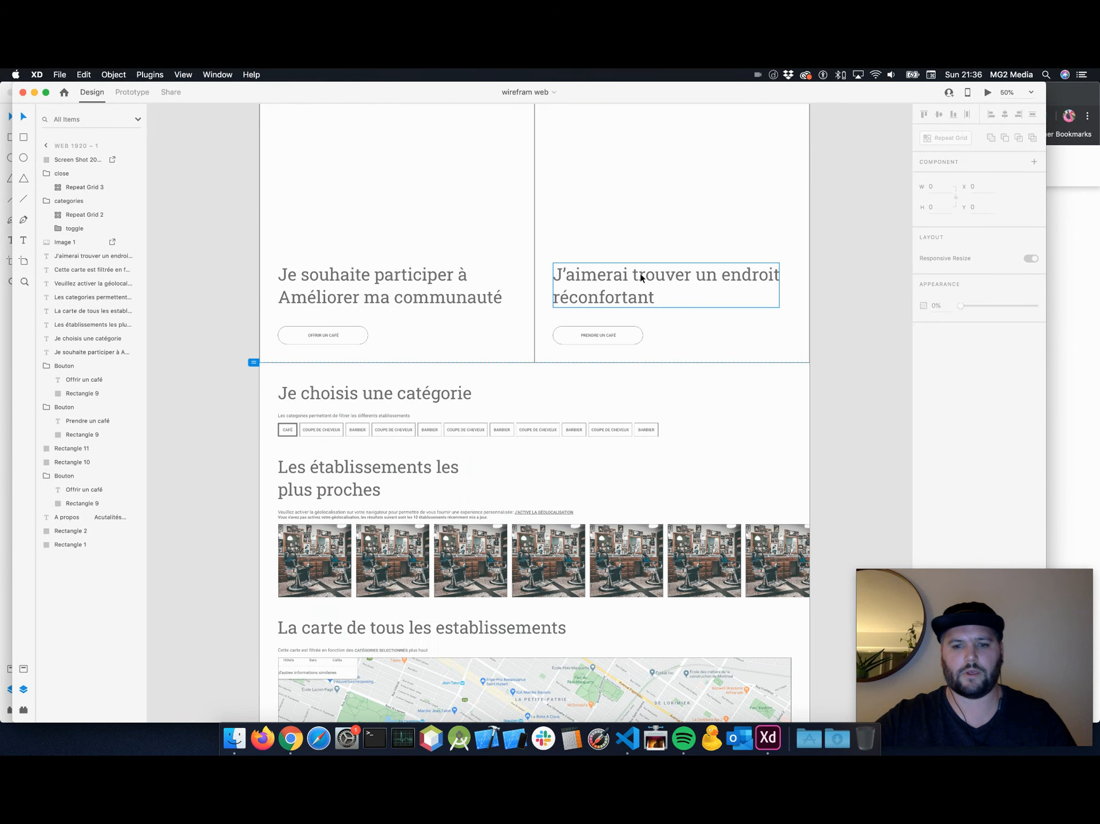
scroll(640, 273, "up", 3)
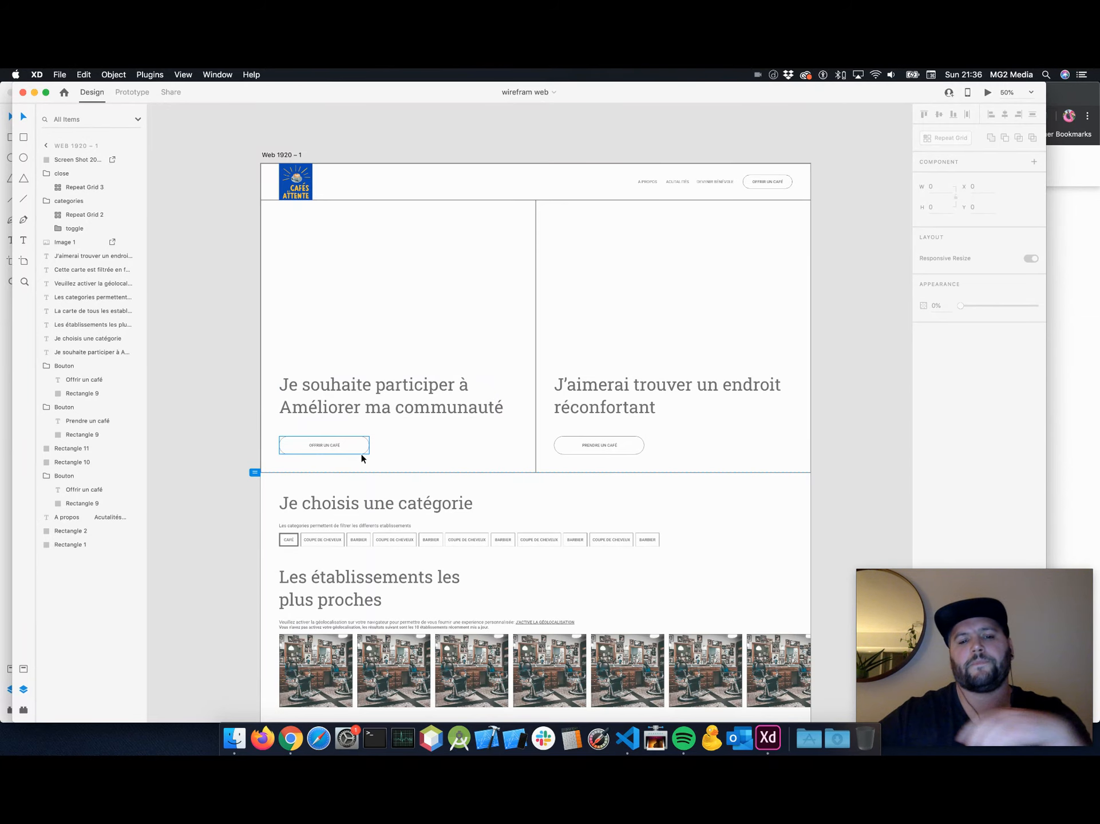
scroll(363, 458, "down", 5)
scroll(540, 405, "up", 6)
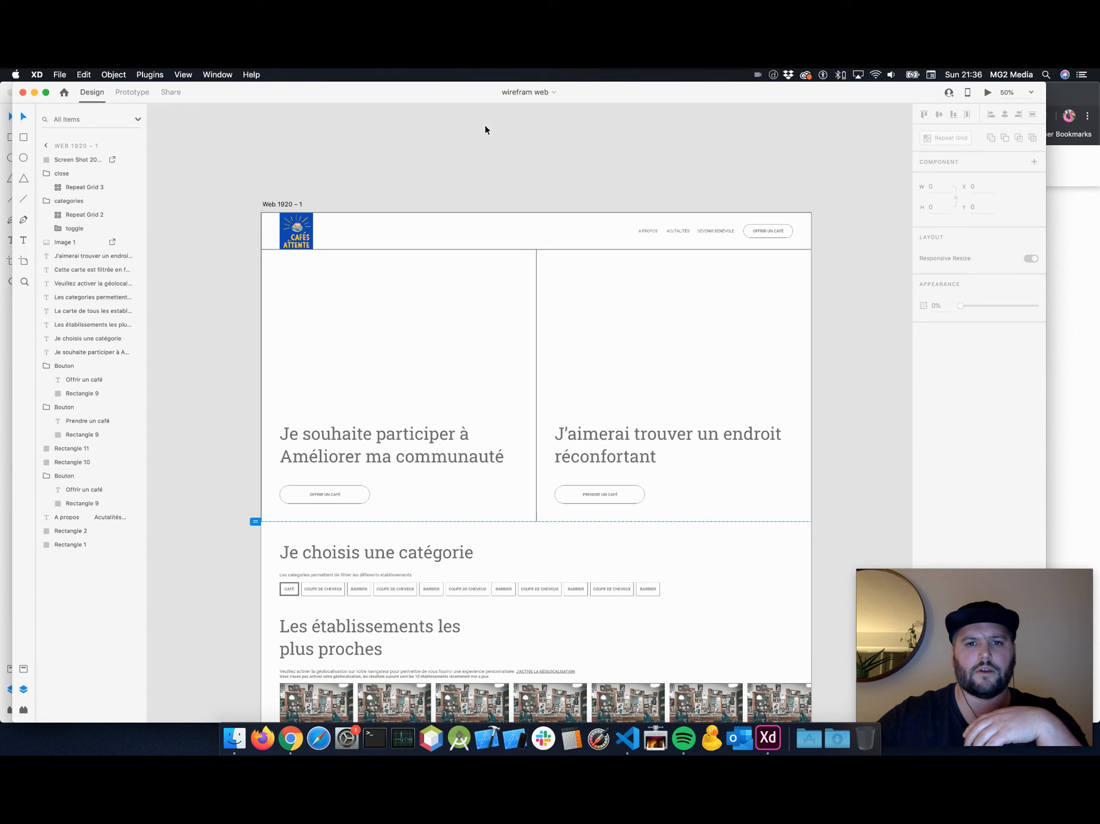
scroll(350, 516, "down", 3)
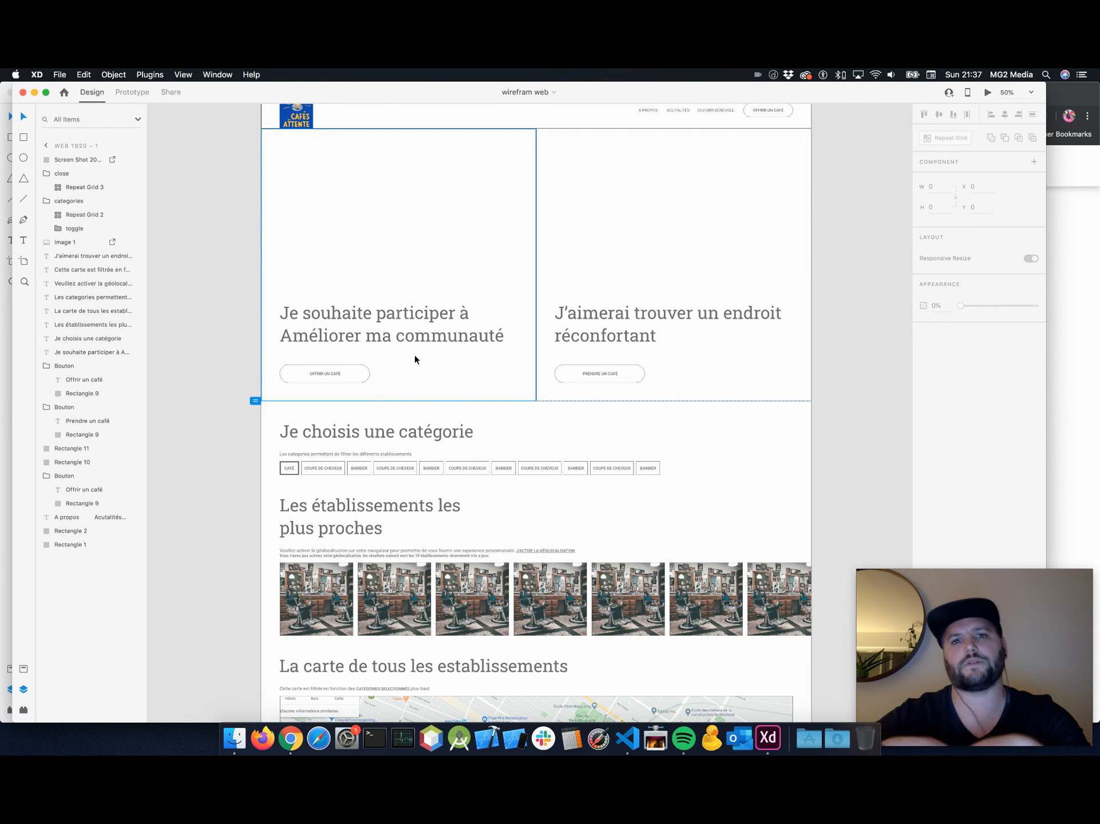
scroll(389, 362, "down", 10)
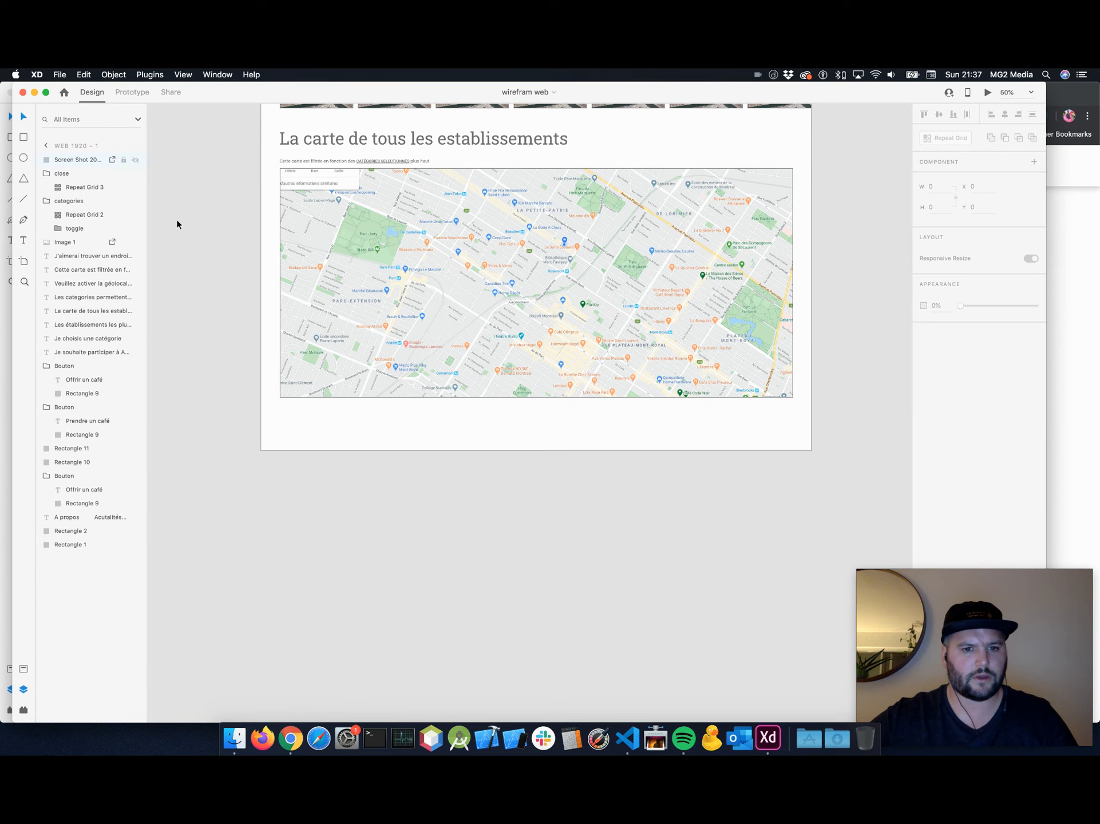
Extend the Web 1920 – 1 artboard downward to a height of about 4575 to make room below the map.
left_click(46, 143)
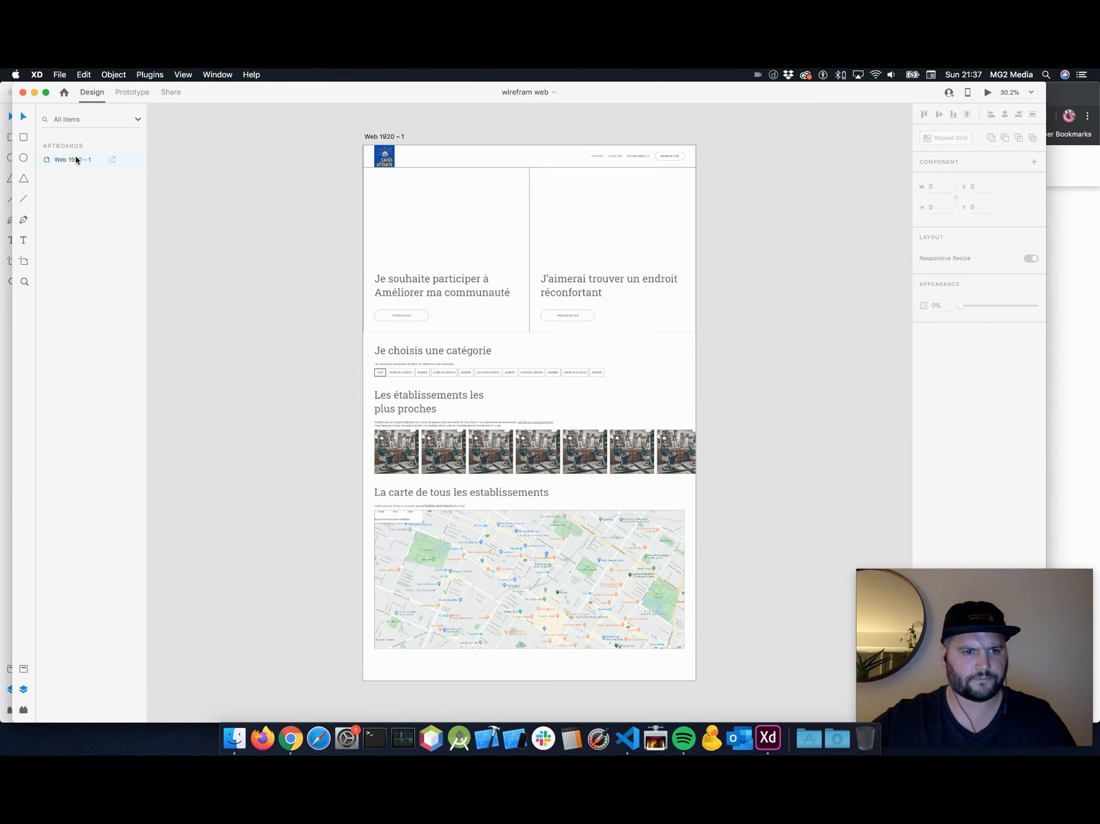
left_click(75, 159)
scroll(554, 486, "down", 3)
scroll(552, 484, "up", 2)
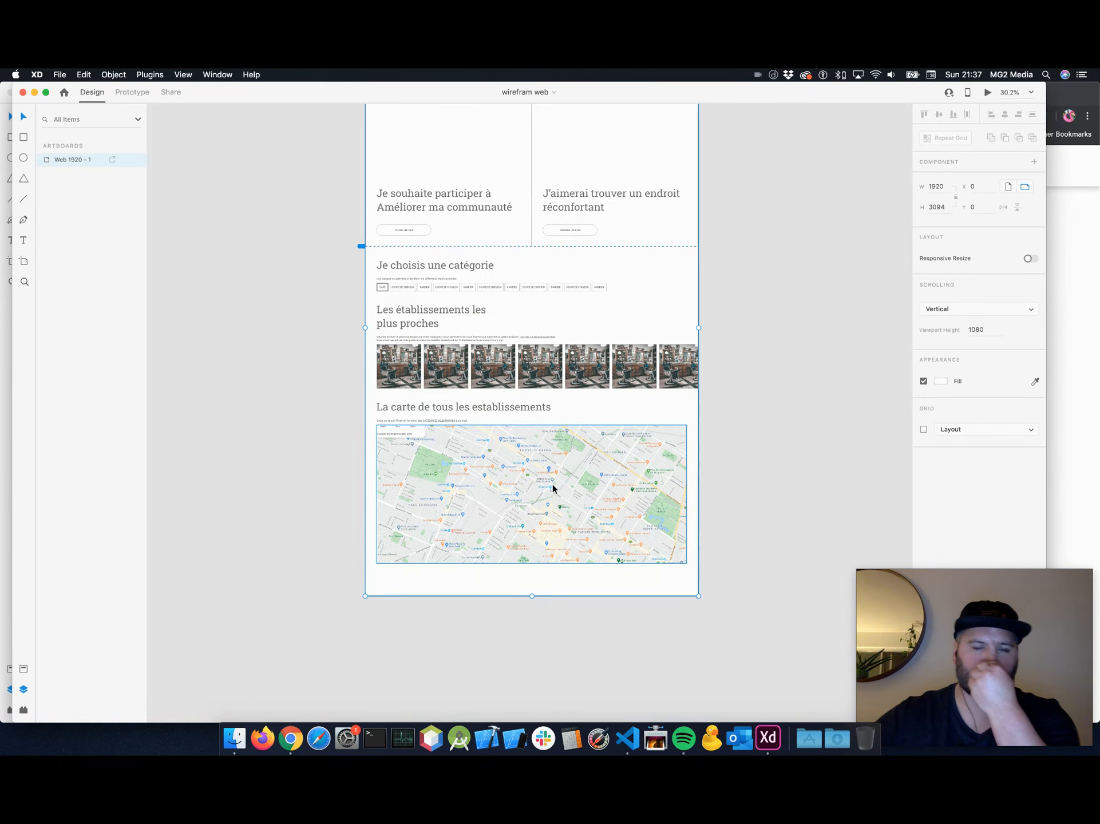
scroll(552, 483, "up", 3)
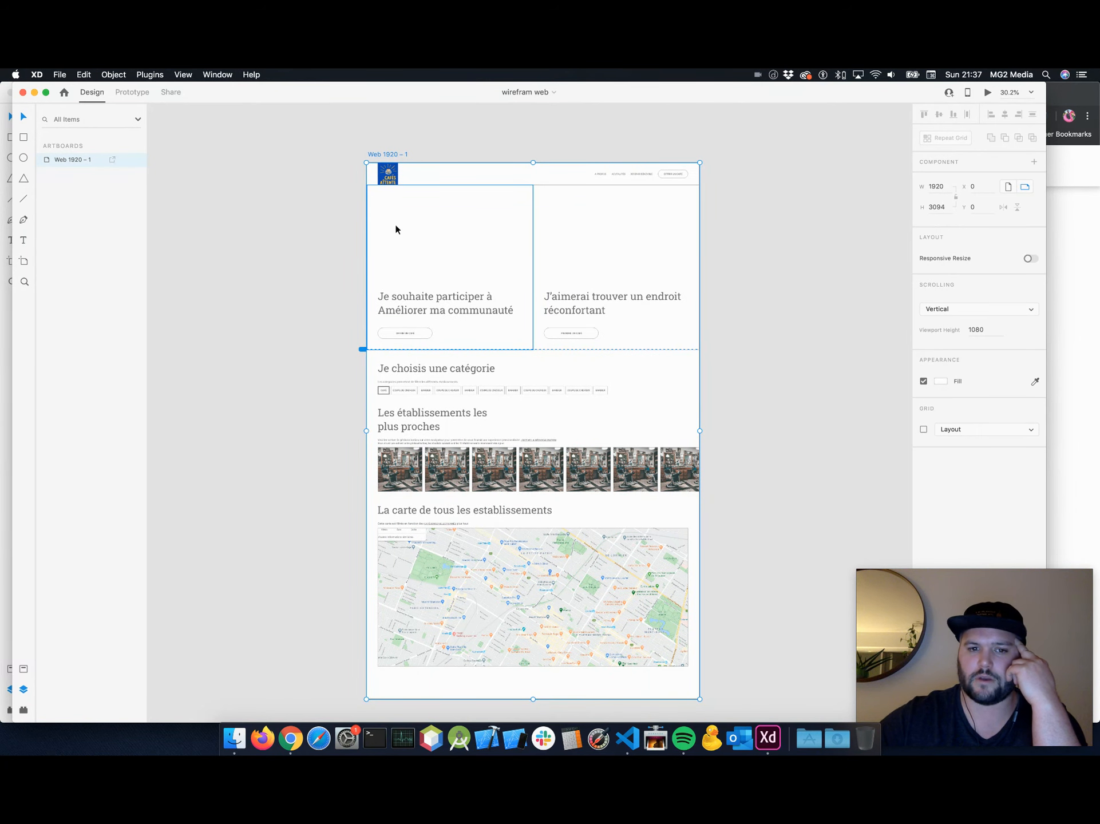
scroll(609, 366, "down", 7)
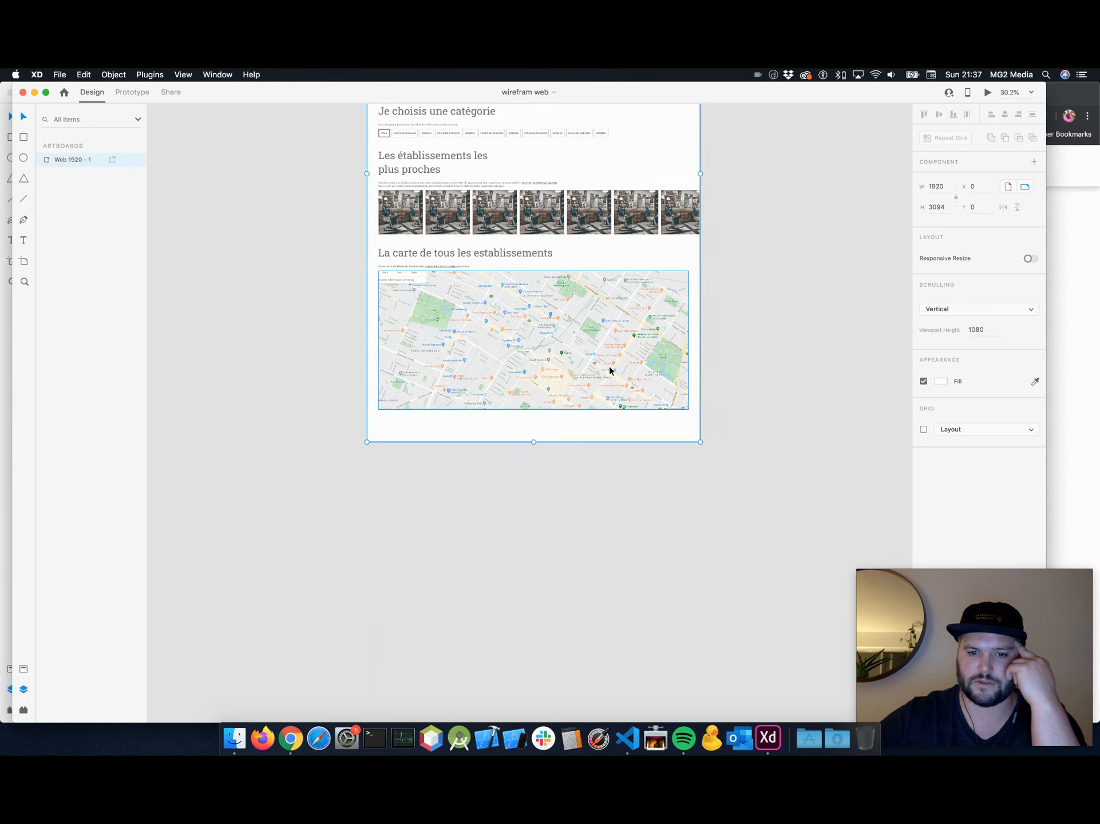
left_click_drag(535, 453, 564, 708)
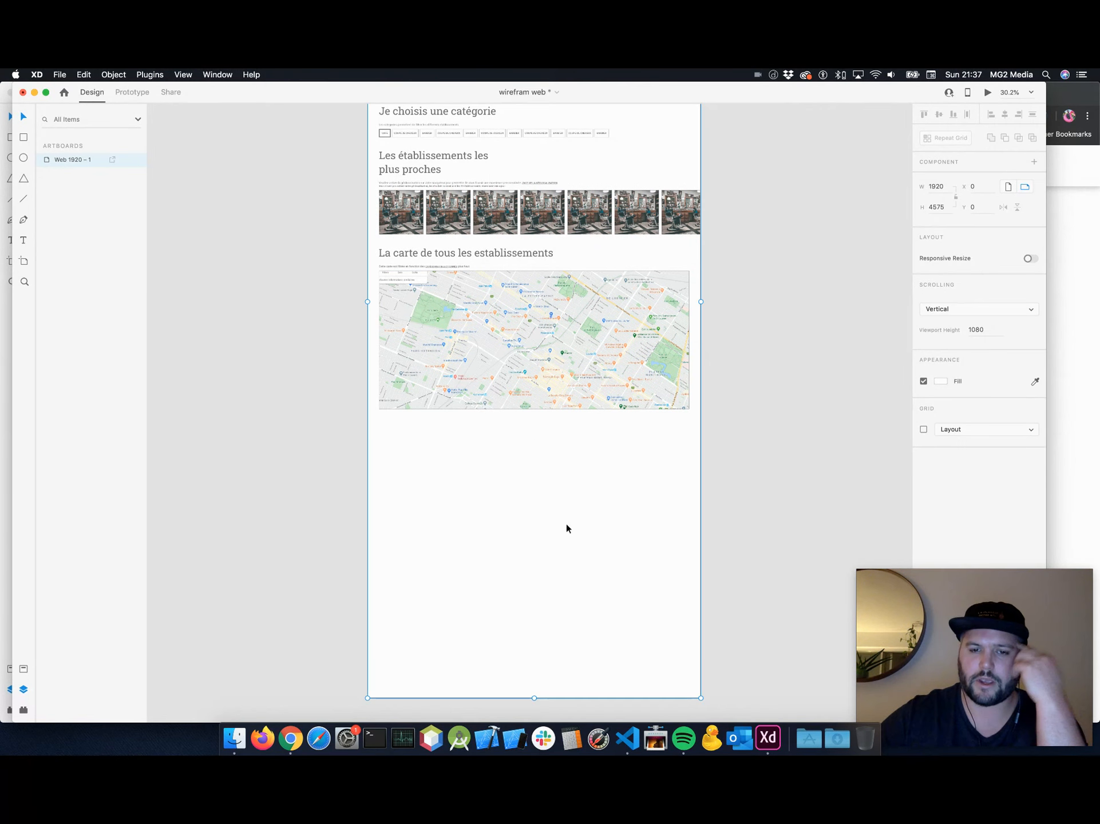
Examine the lengthened page from its header through the category, nearby establishments and map sections.
scroll(565, 521, "up", 6)
scroll(565, 522, "up", 2)
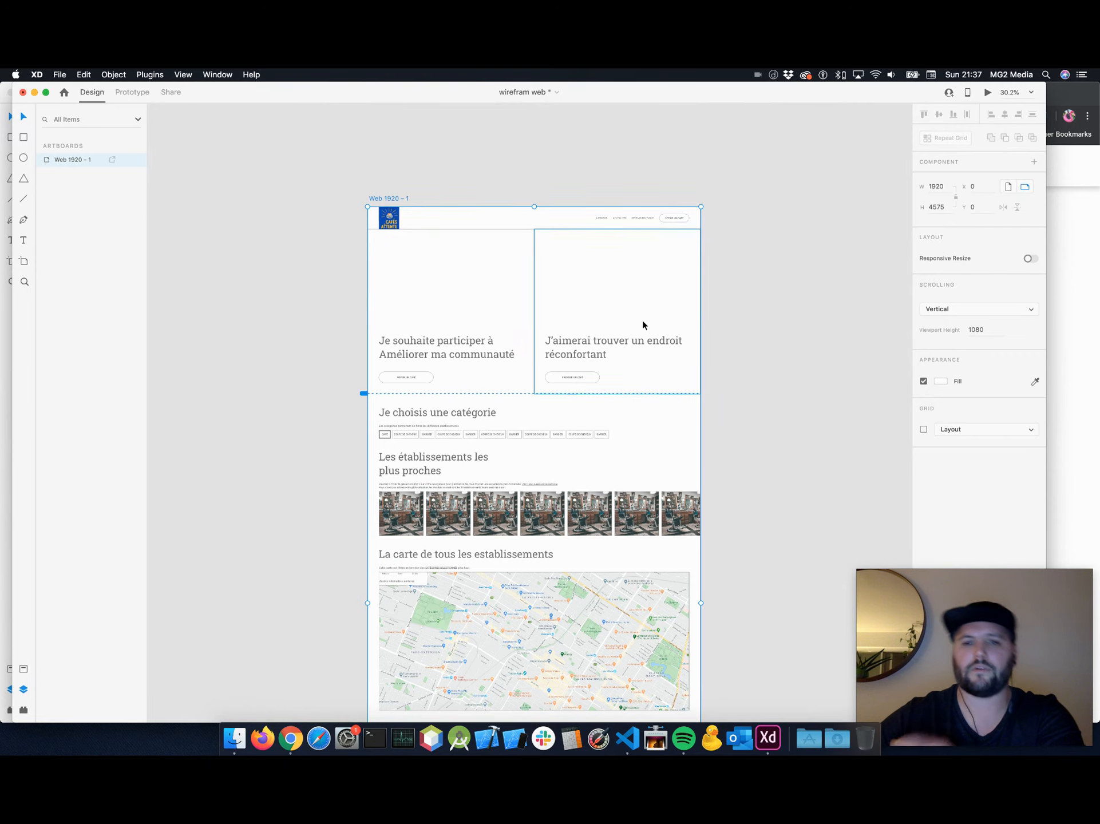
scroll(642, 320, "down", 5)
scroll(640, 322, "right", 3)
scroll(640, 322, "up", 5)
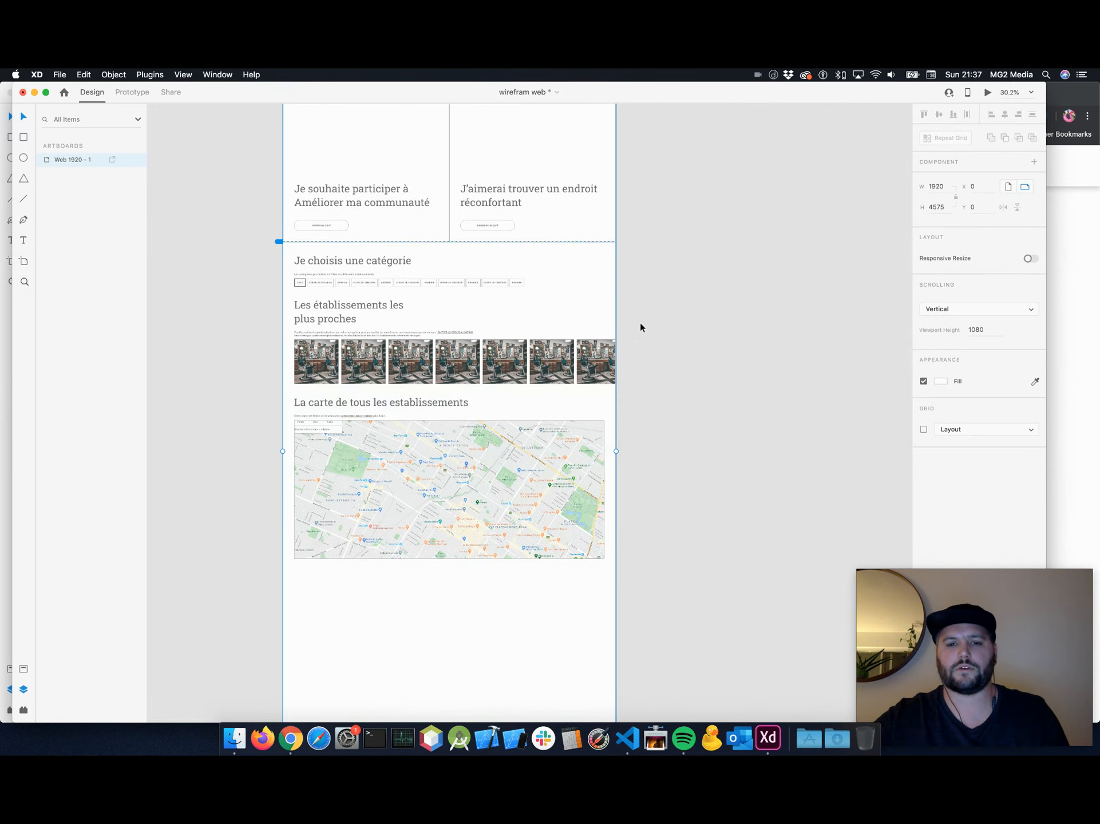
scroll(640, 322, "up", 2)
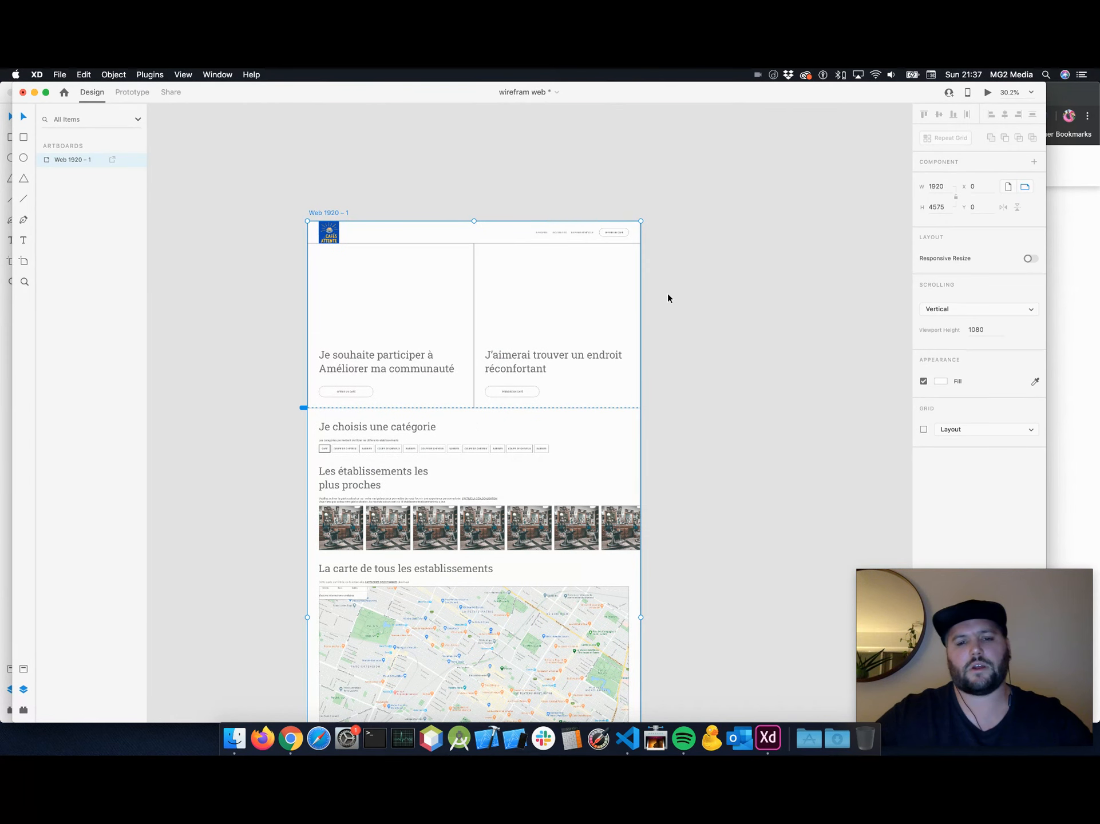
left_click(725, 237)
key("super+equal")
key("super+equal")
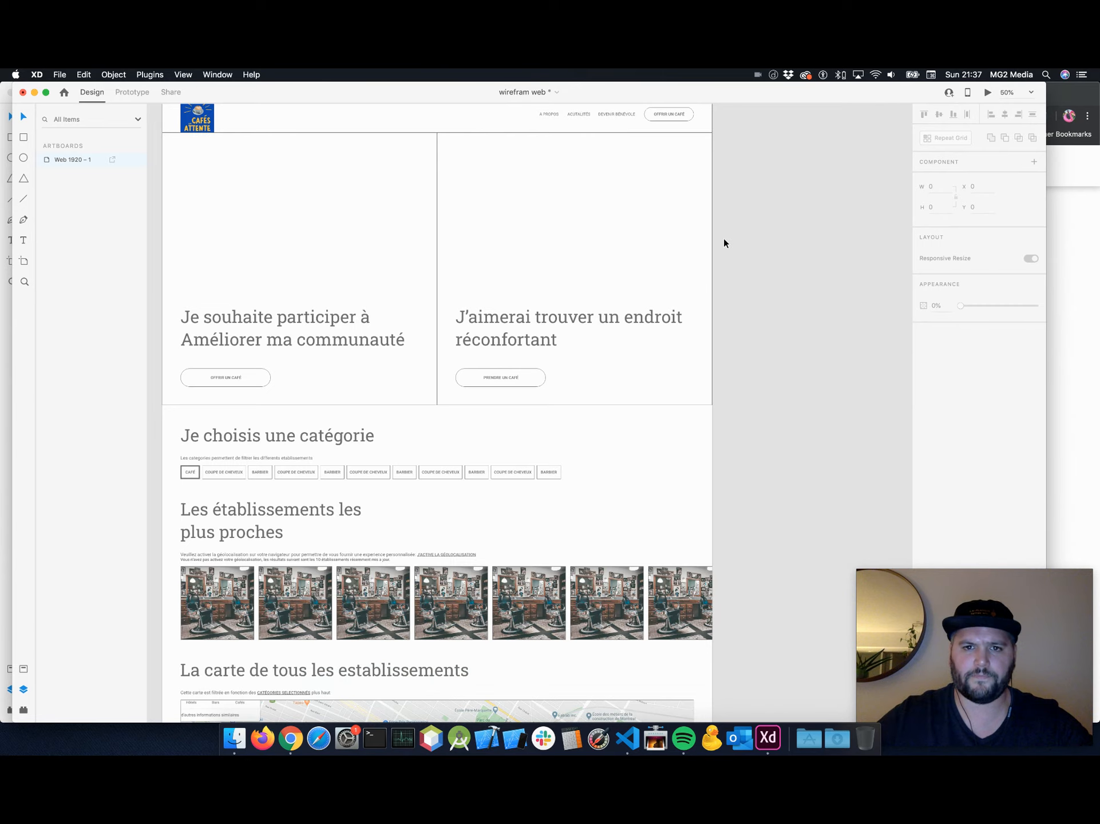
scroll(724, 238, "up", 5)
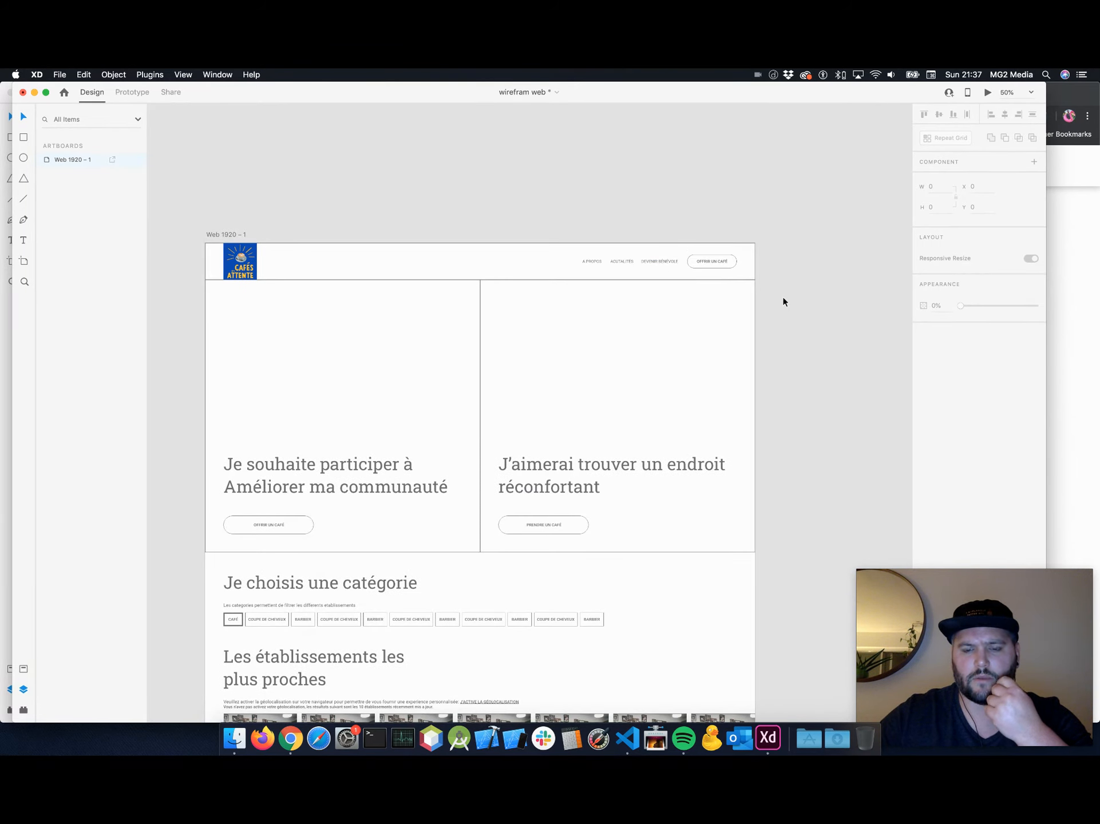
Draw a rectangle about 842 by 126 below the map and place it against the artboard's left edge at about Y 2973.
scroll(783, 302, "down", 10)
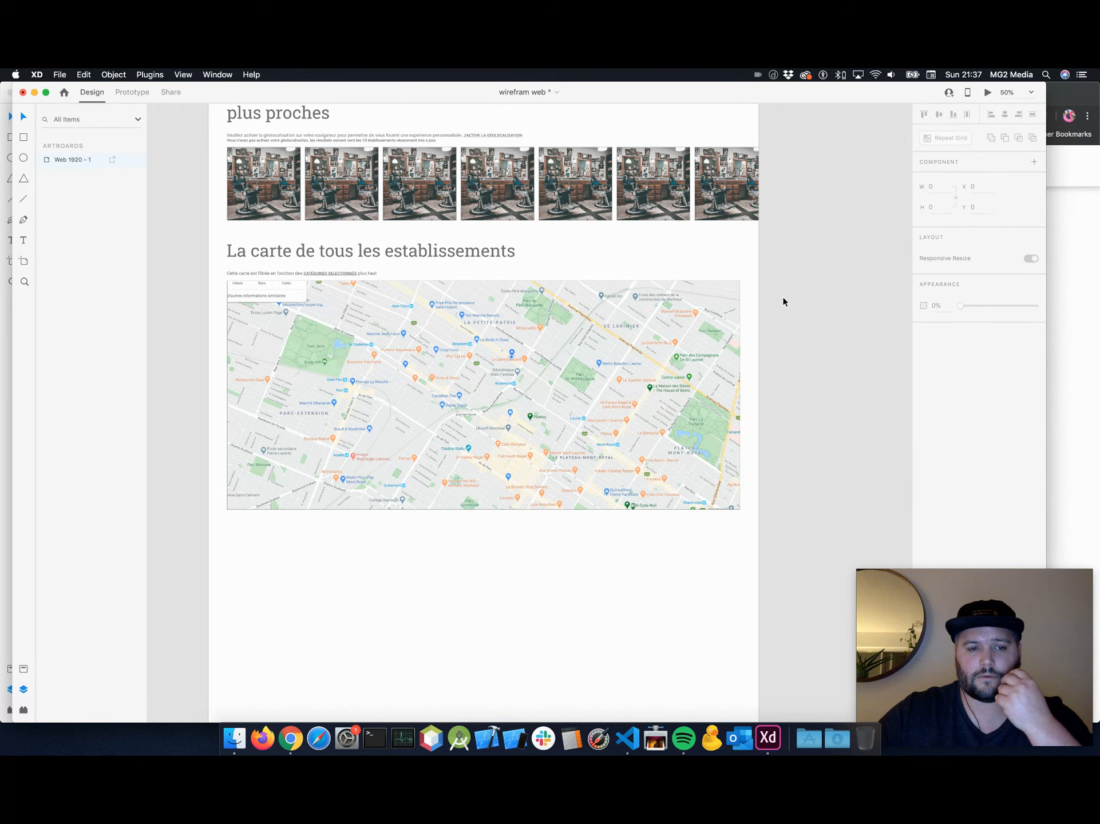
scroll(783, 302, "down", 2)
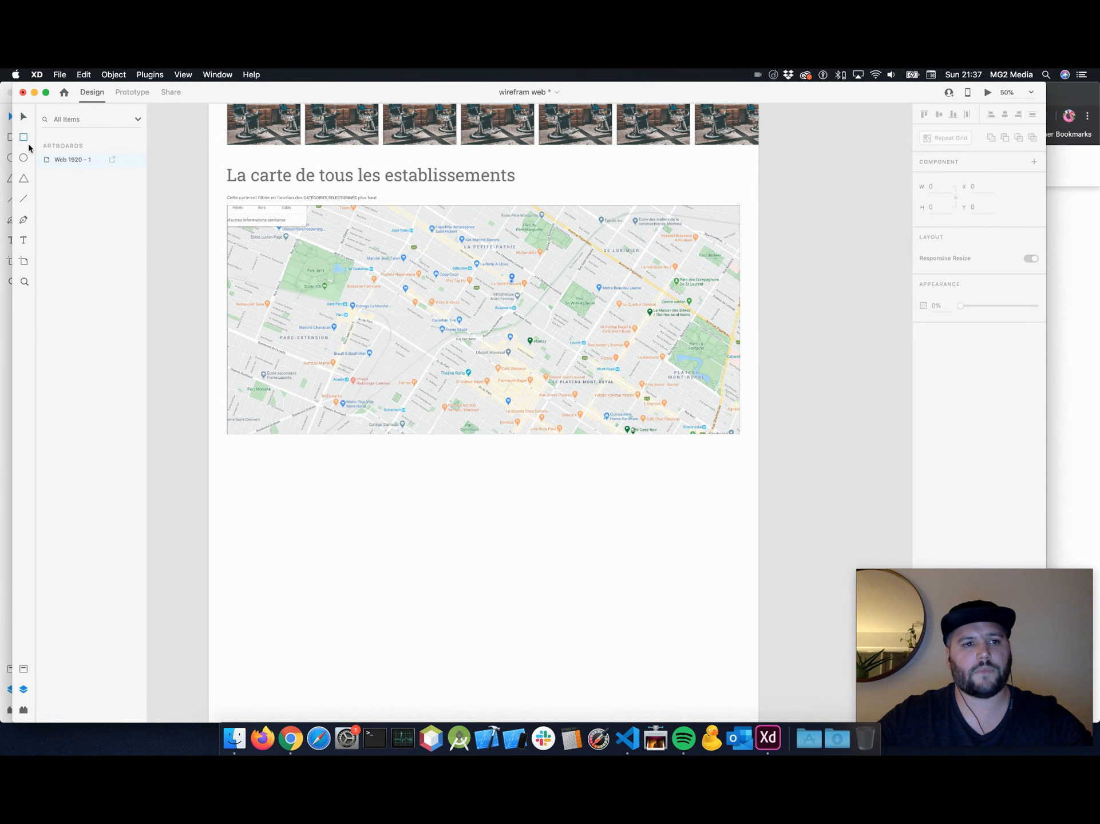
left_click_drag(284, 508, 525, 544)
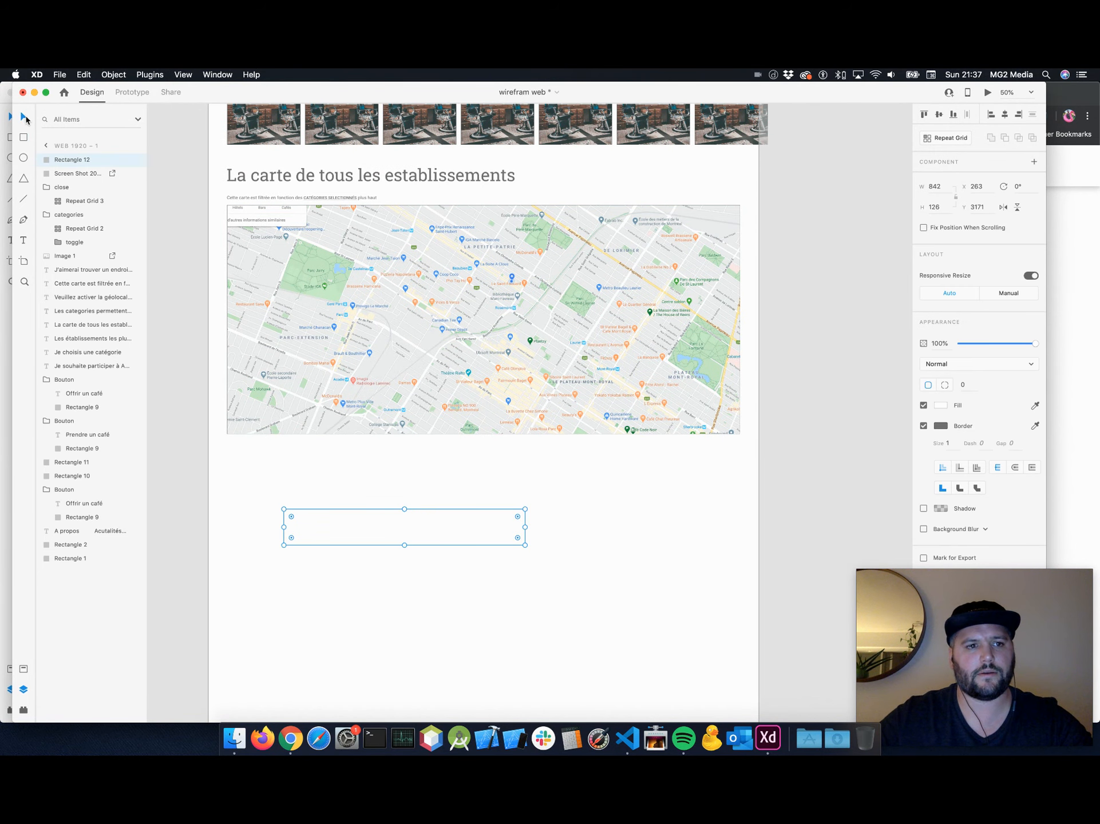
left_click_drag(367, 527, 294, 474)
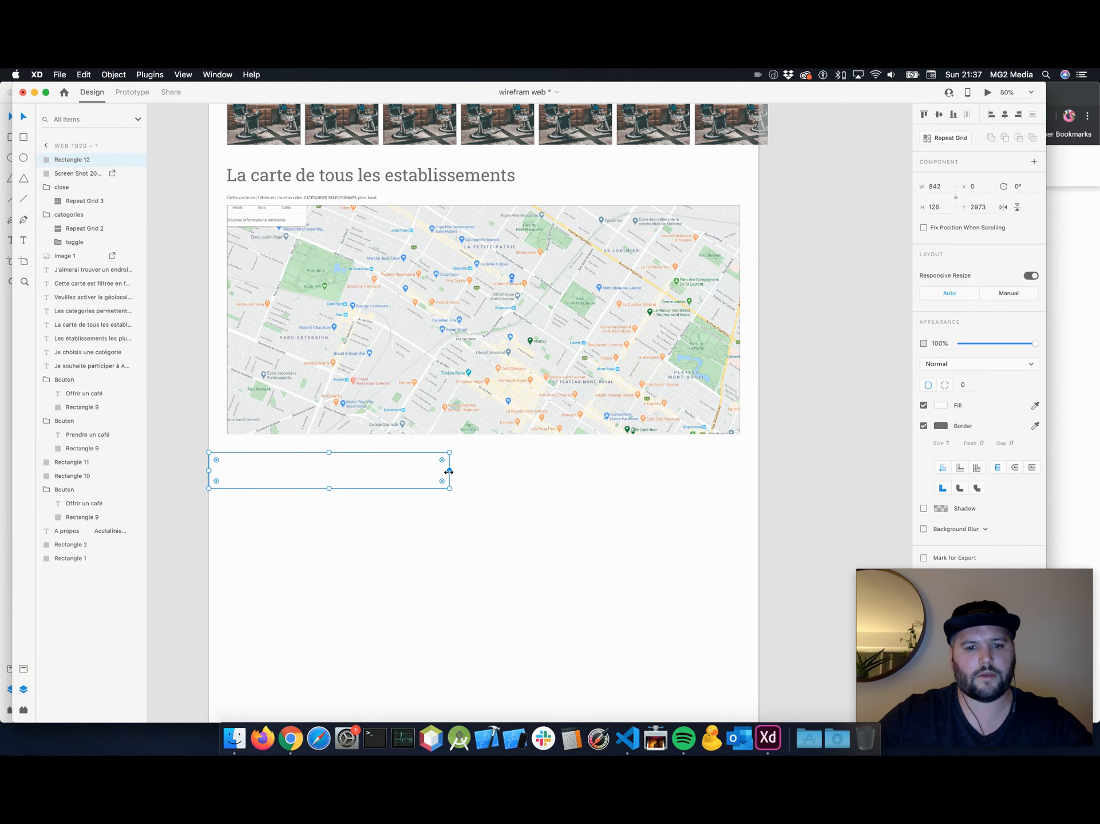
Resize the rectangle below the map to the full 1920 px artboard width and about 861 px high.
left_click_drag(448, 469, 754, 456)
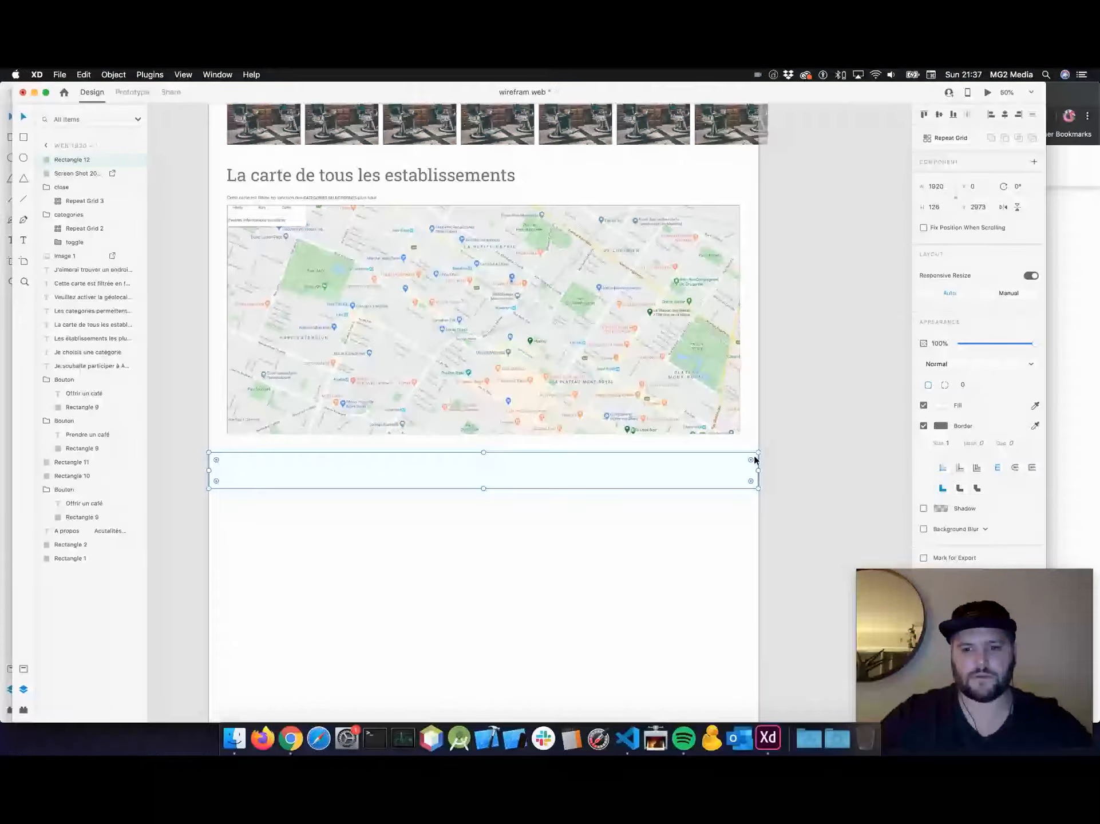
left_click_drag(483, 488, 512, 610)
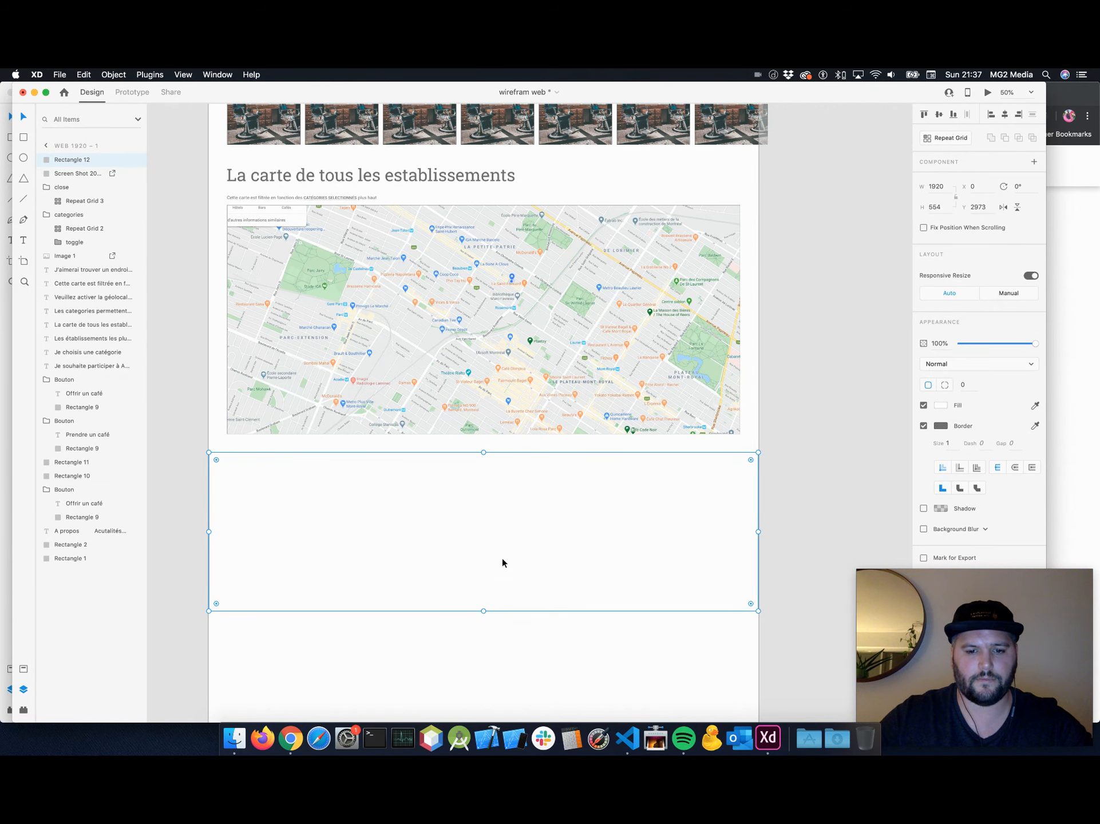
scroll(492, 515, "down", 5)
left_click_drag(481, 464, 506, 550)
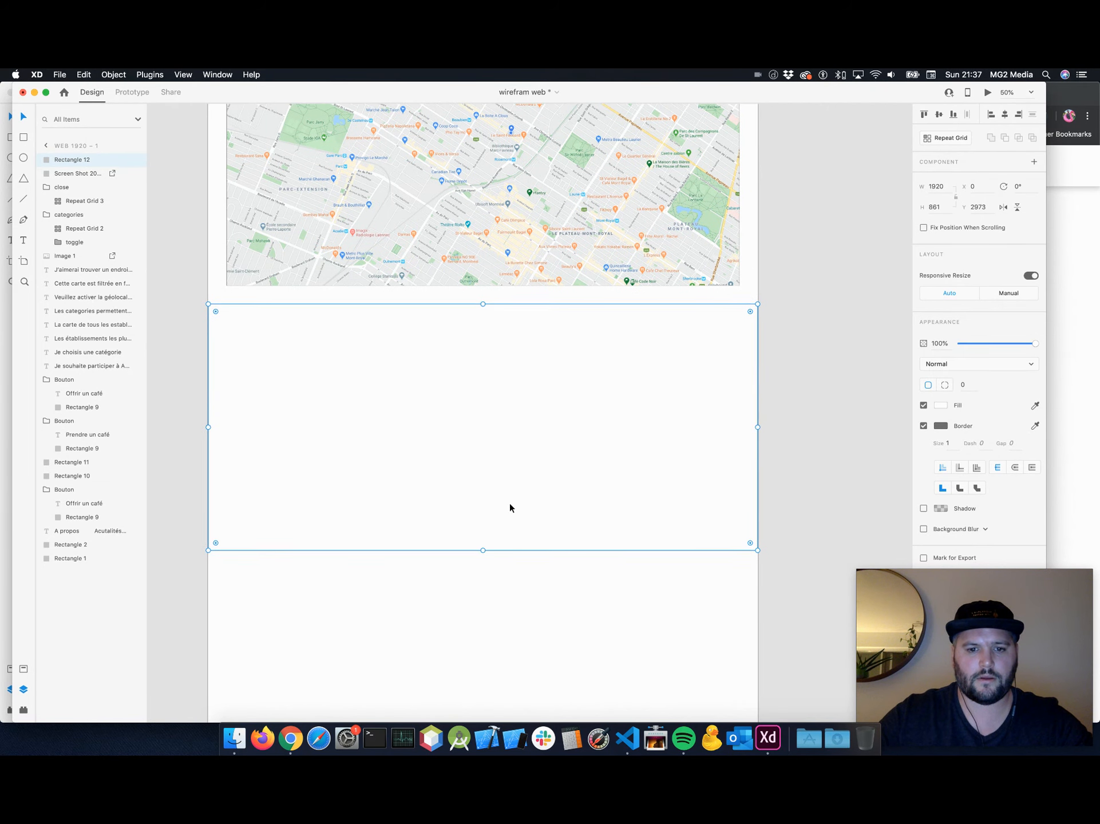
Duplicate the "La carte de tous les establissements" heading into the new rectangle at about Y 3093 and bring it to the front.
scroll(513, 496, "up", 15)
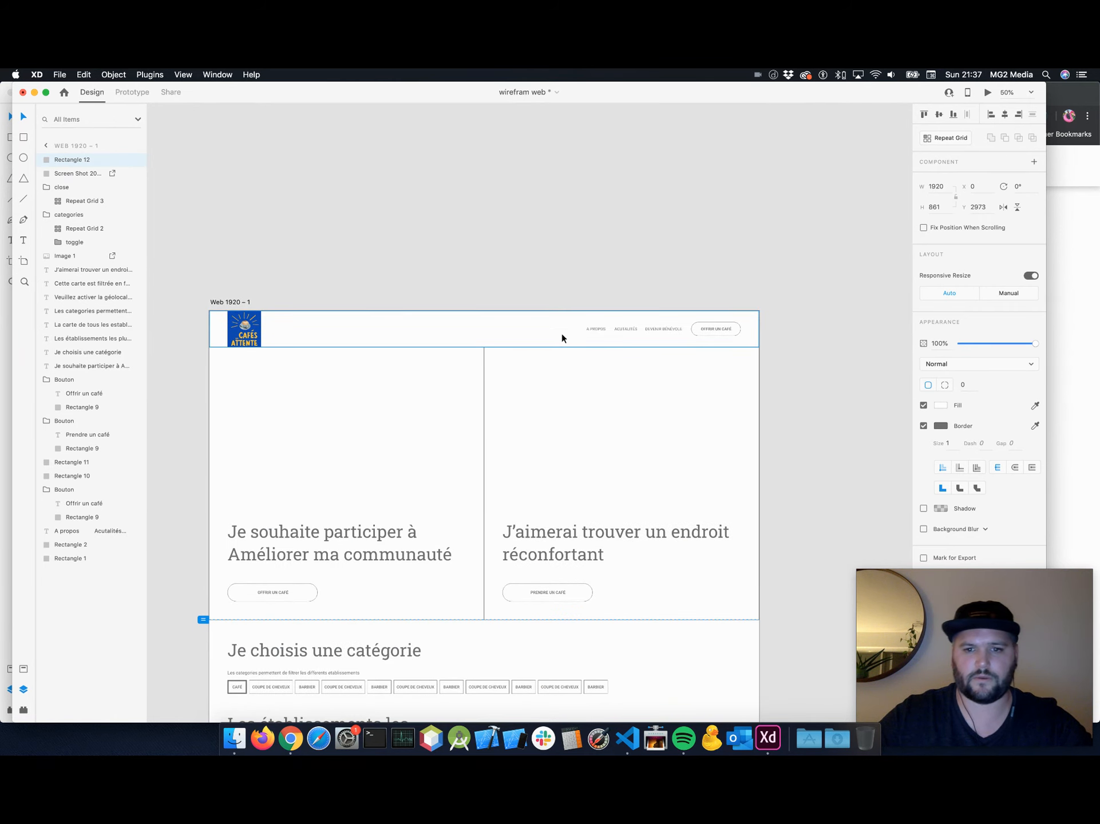
scroll(561, 333, "down", 10)
scroll(580, 297, "down", 4)
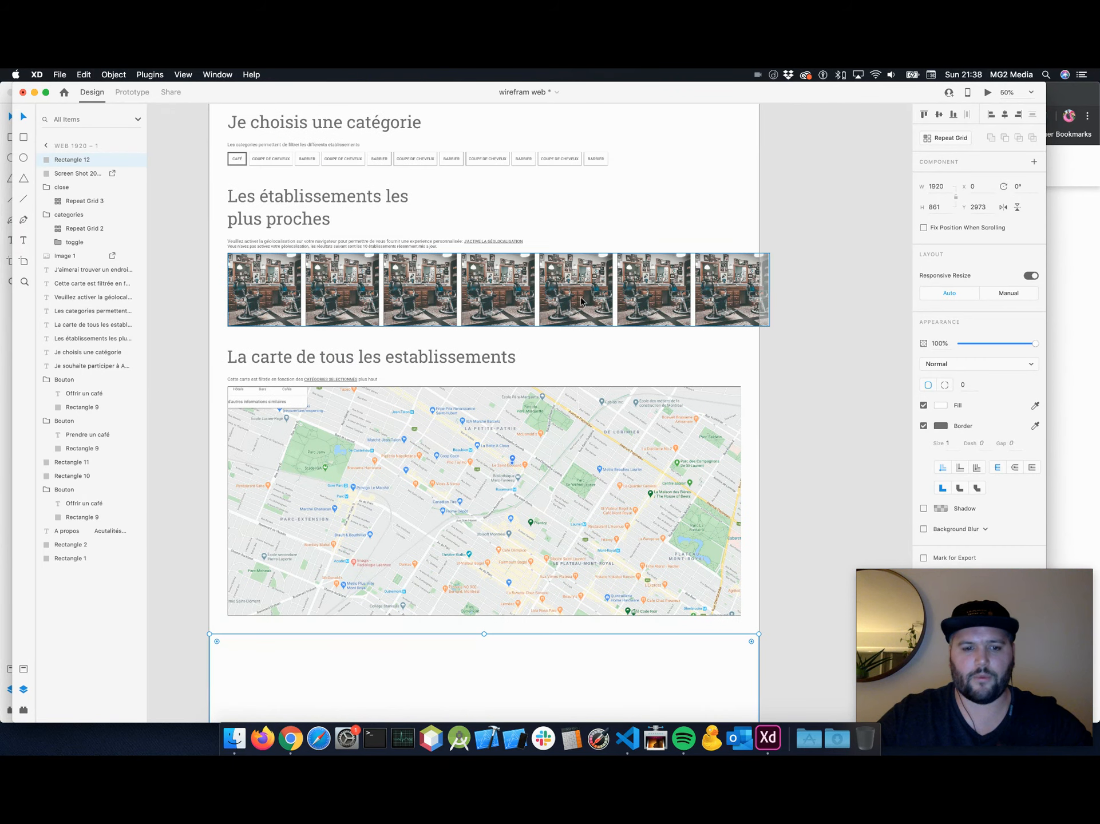
left_click(292, 288)
left_click_drag(306, 295, 304, 614)
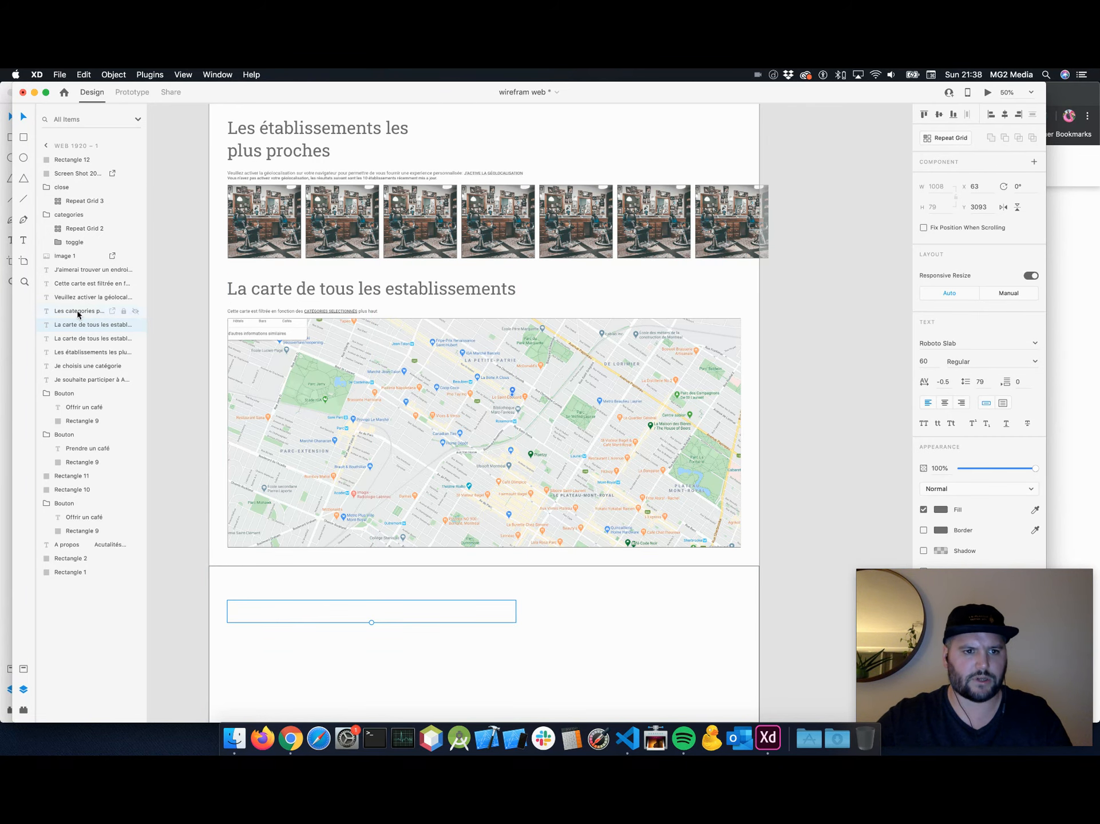
left_click_drag(74, 326, 92, 166)
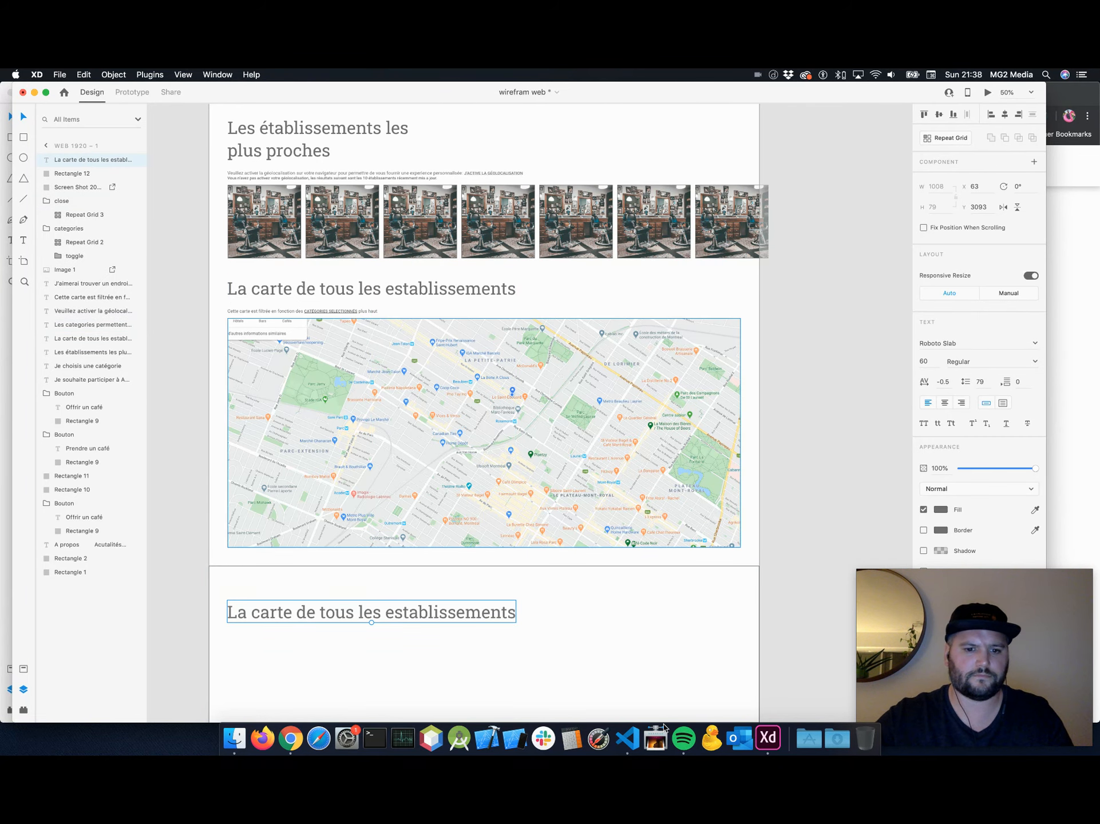
Group the "Je souhaite participer à Améliorer ma communauté" panel with its rectangle, heading and button.
scroll(344, 452, "up", 3)
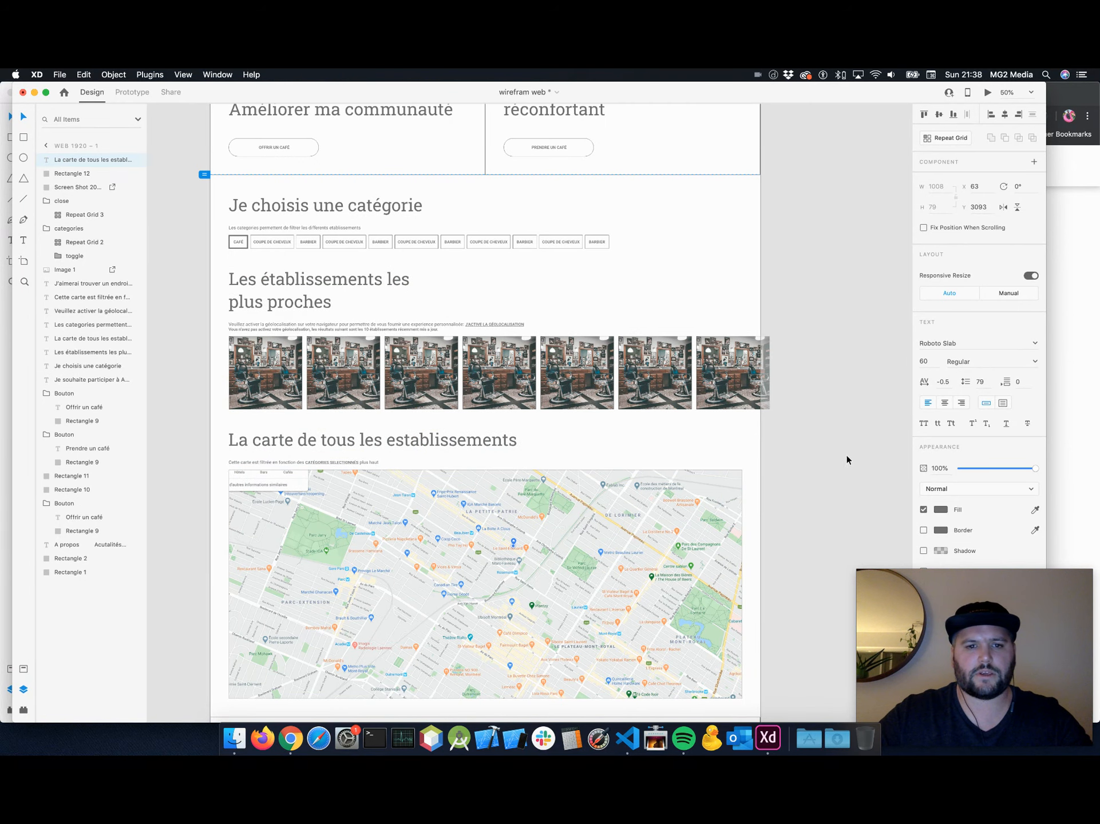
left_click(812, 442)
scroll(811, 442, "up", 6)
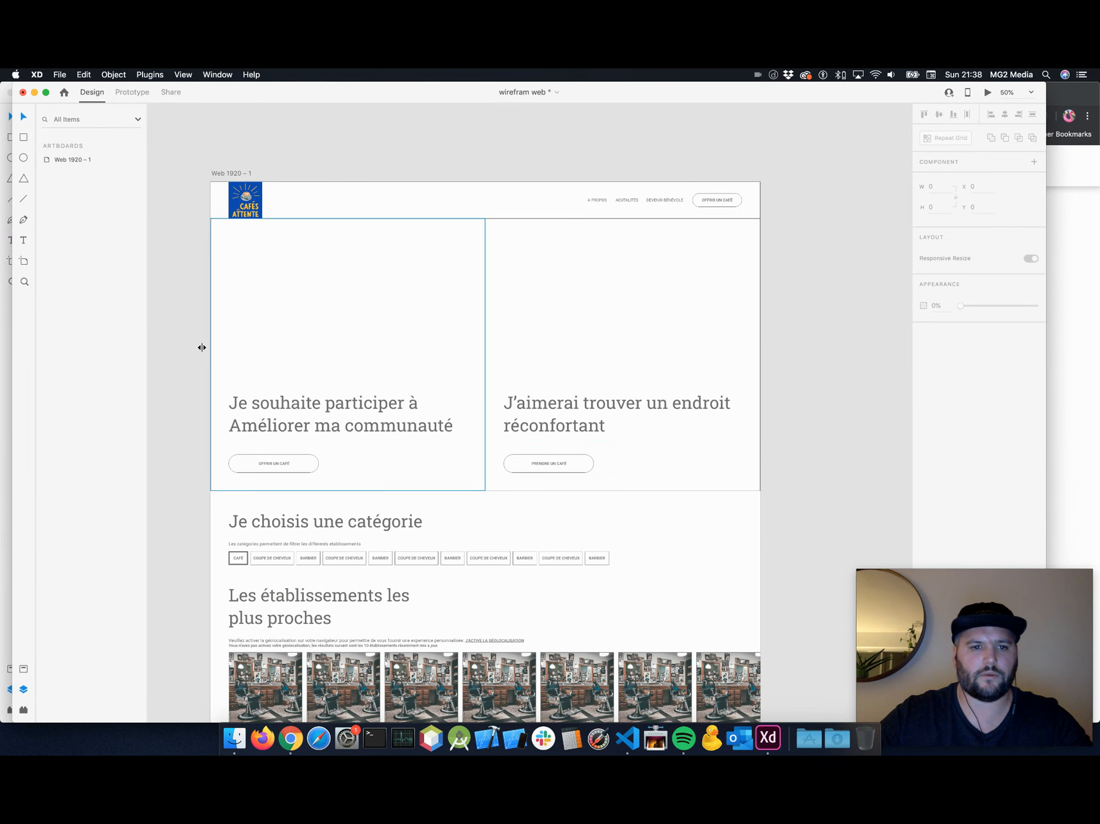
left_click_drag(164, 339, 346, 481)
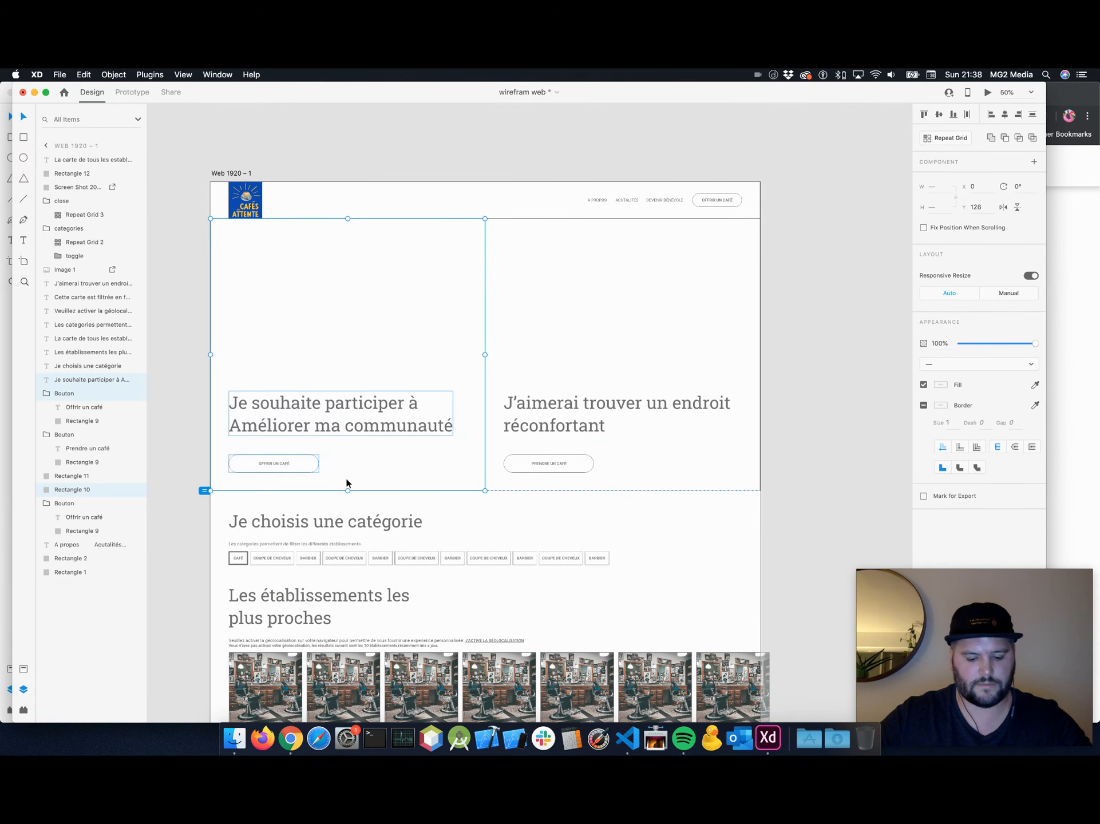
key("super+g")
Group the "J'aimerai trouver un endroit réconfortant" panel with its rectangle, heading and button.
left_click_drag(834, 351, 597, 491)
left_click(829, 354)
left_click_drag(846, 332, 560, 503)
key("super+g")
Group the "Je choisis une catégorie" heading, its description and the category filters.
scroll(602, 493, "down", 5)
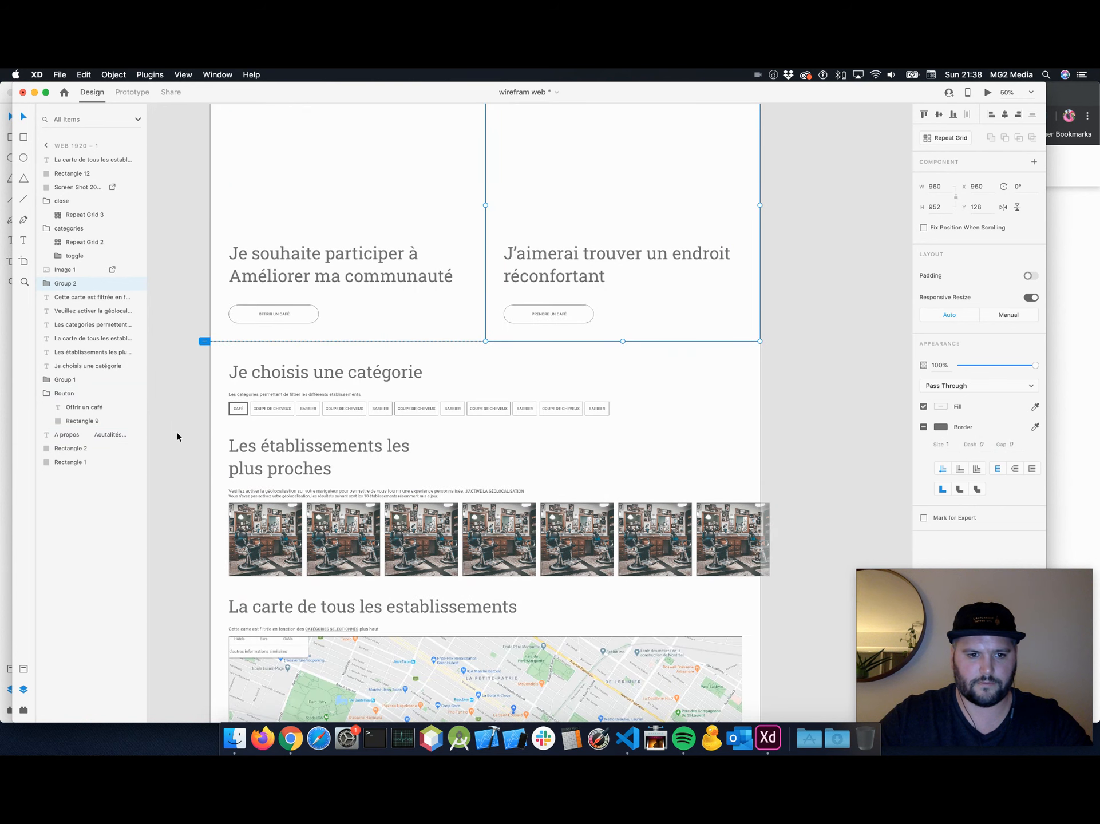
left_click(178, 397)
left_click_drag(243, 402, 264, 416)
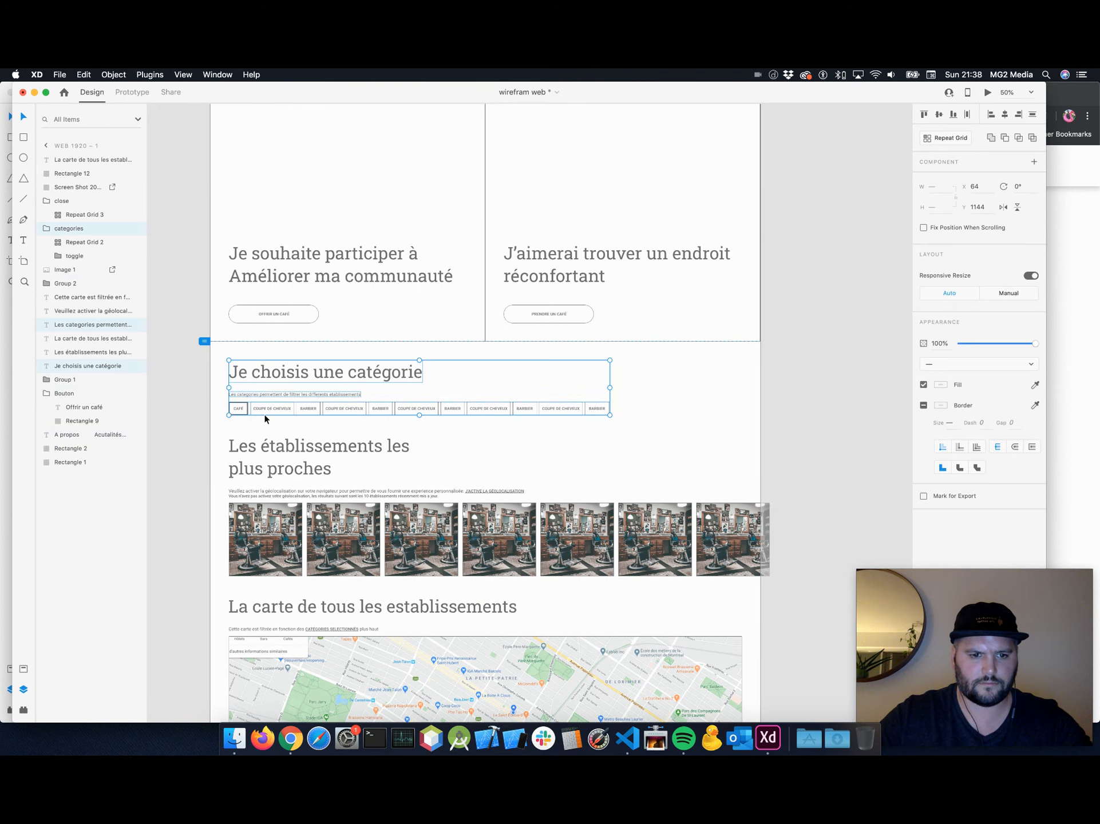
Group the "Les établissements les plus proches" heading, its geolocation note and the row of photos.
scroll(264, 415, "down", 2)
scroll(265, 421, "down", 1)
left_click_drag(194, 338, 275, 467)
key("super+g")
Group the map section's heading, its filter note and the map image.
scroll(264, 462, "down", 5)
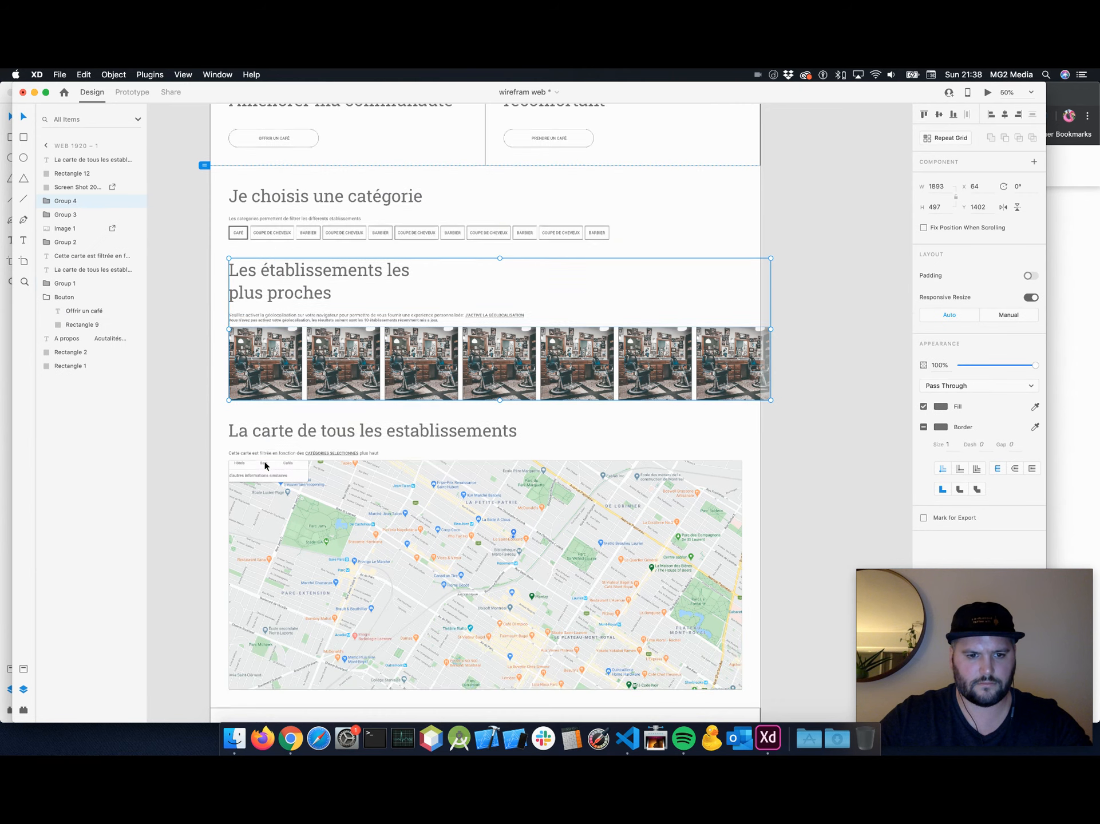
left_click(187, 374)
left_click_drag(254, 431, 271, 447)
key("super+g")
Align the copied heading with the top edge of the new rectangle at Y 2973.
scroll(252, 446, "down", 1)
scroll(197, 447, "down", 2)
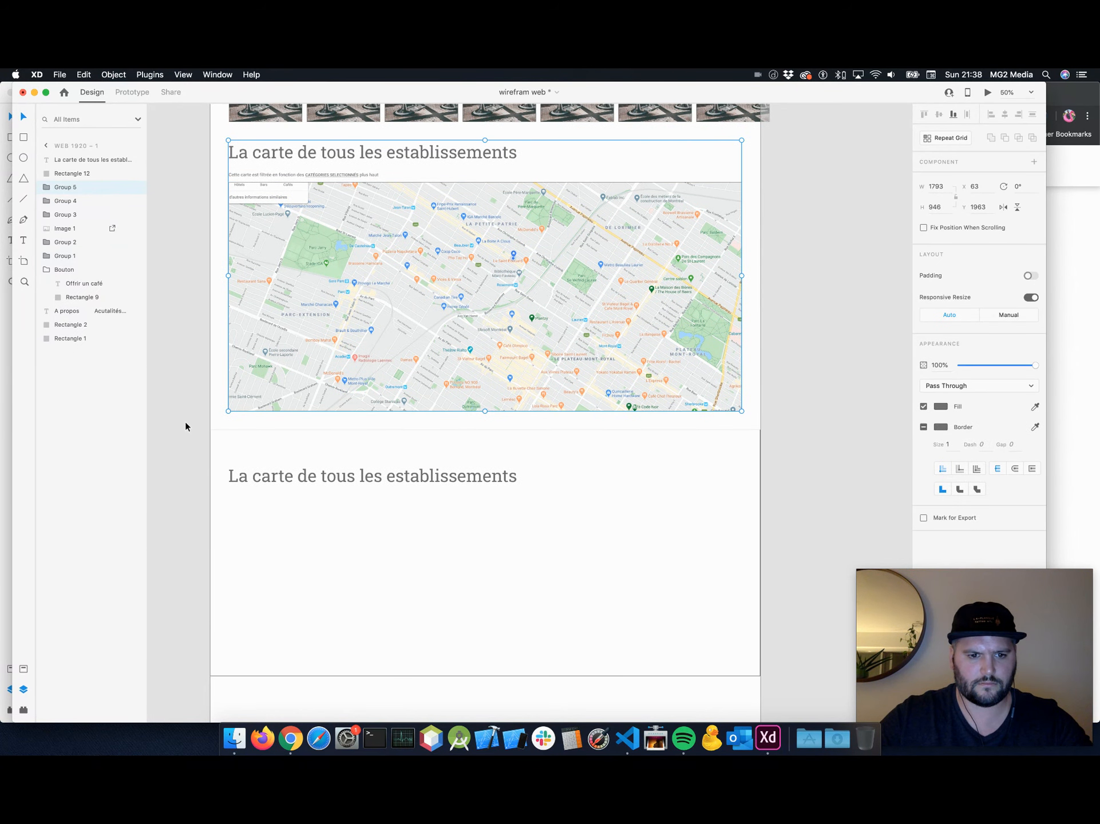
left_click(185, 425)
left_click(312, 476)
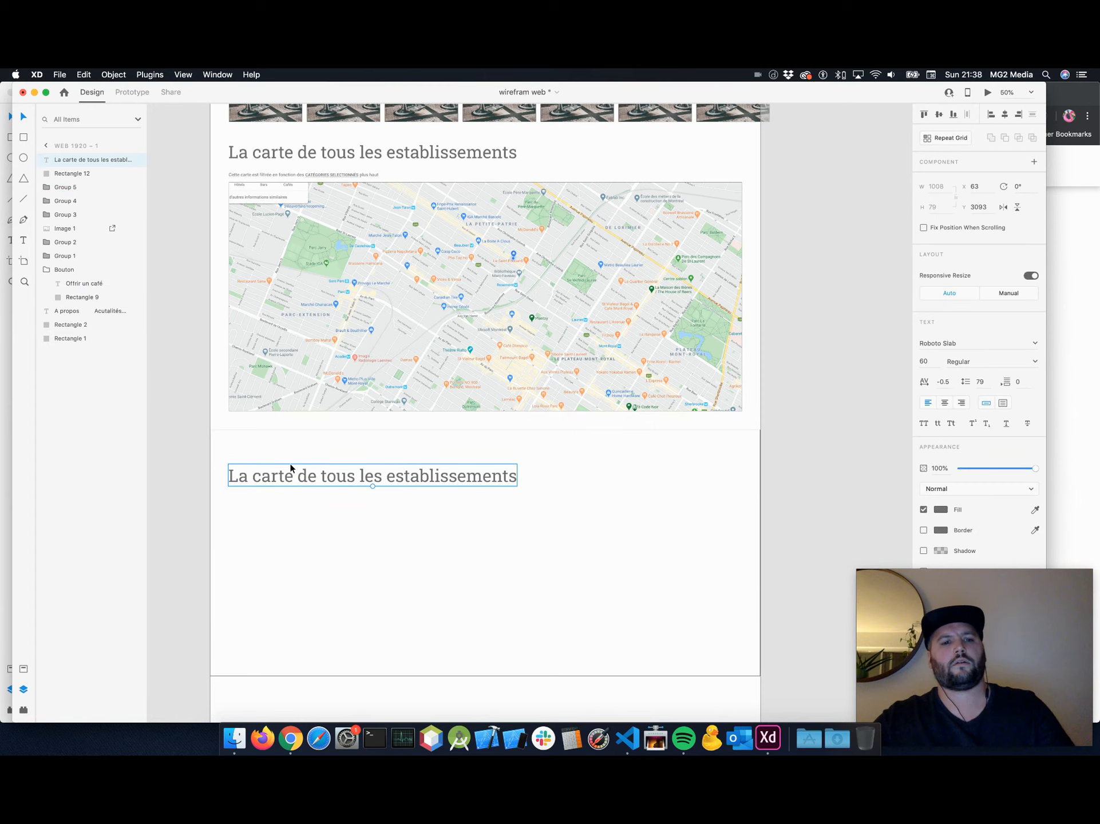
left_click(291, 455, "shift")
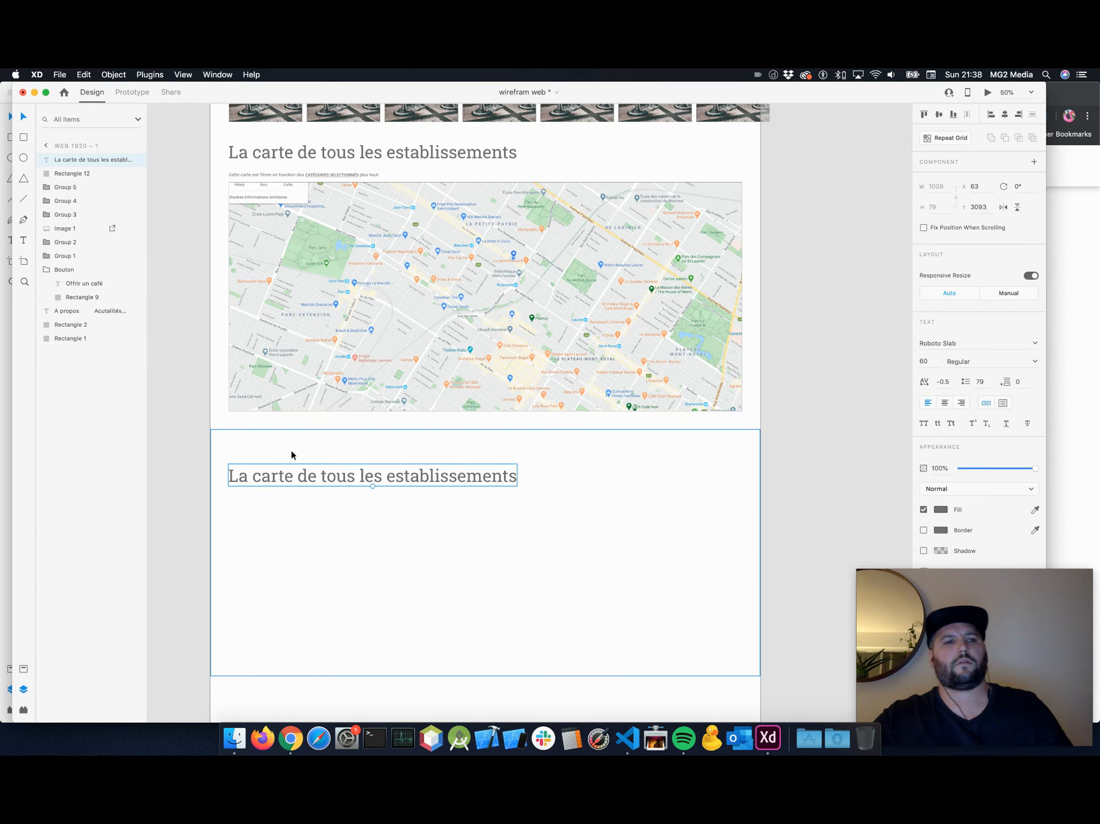
left_click(835, 468)
scroll(836, 467, "up", 5)
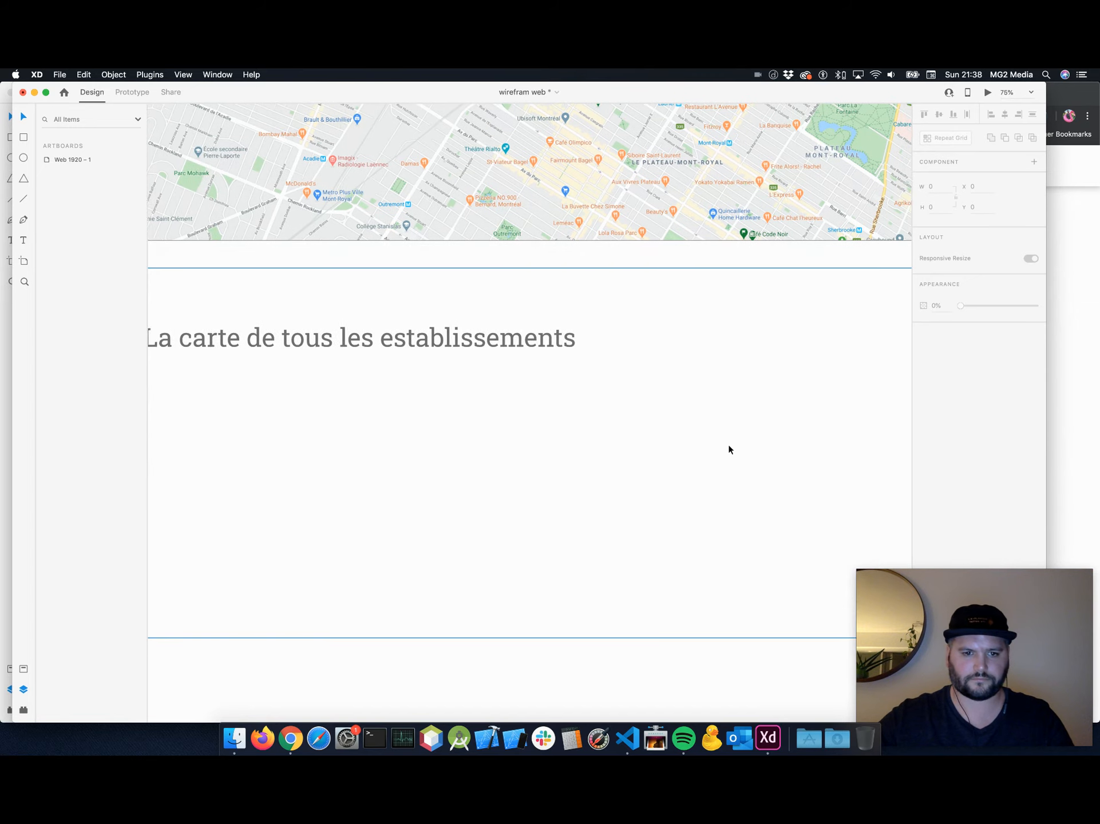
scroll(729, 449, "left", 3)
left_click(307, 342)
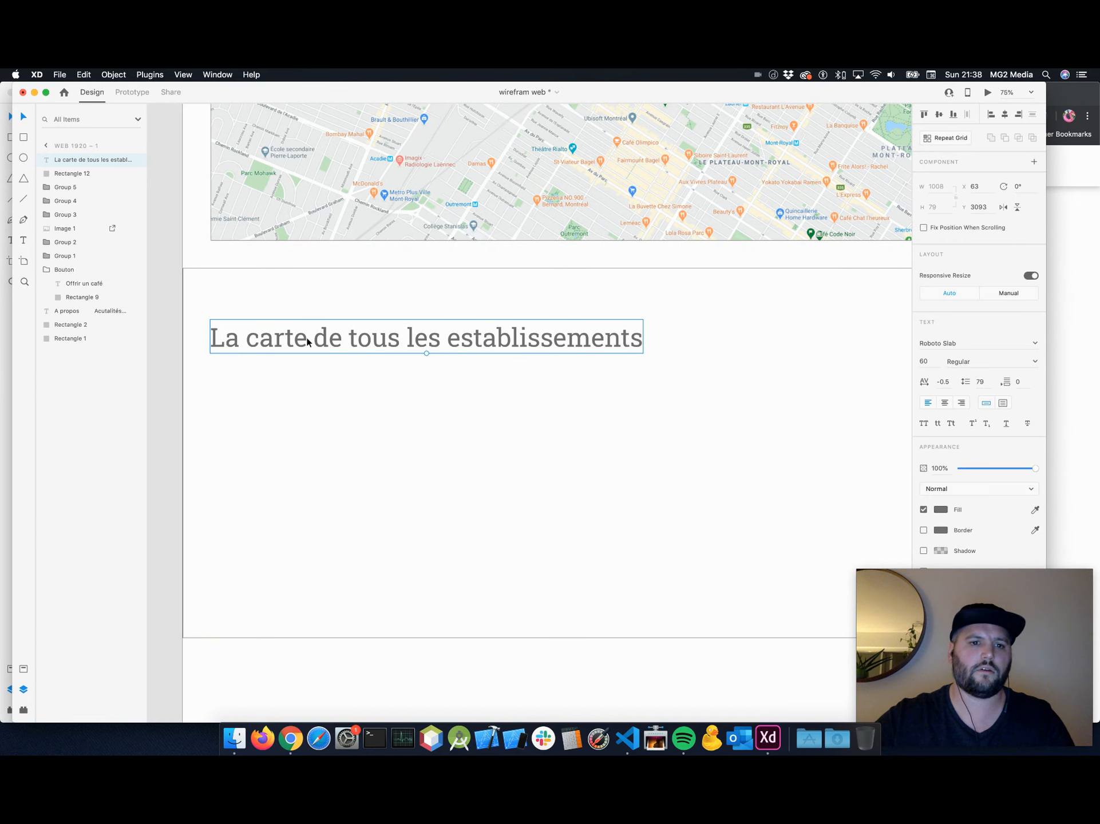
left_click_drag(307, 341, 306, 296)
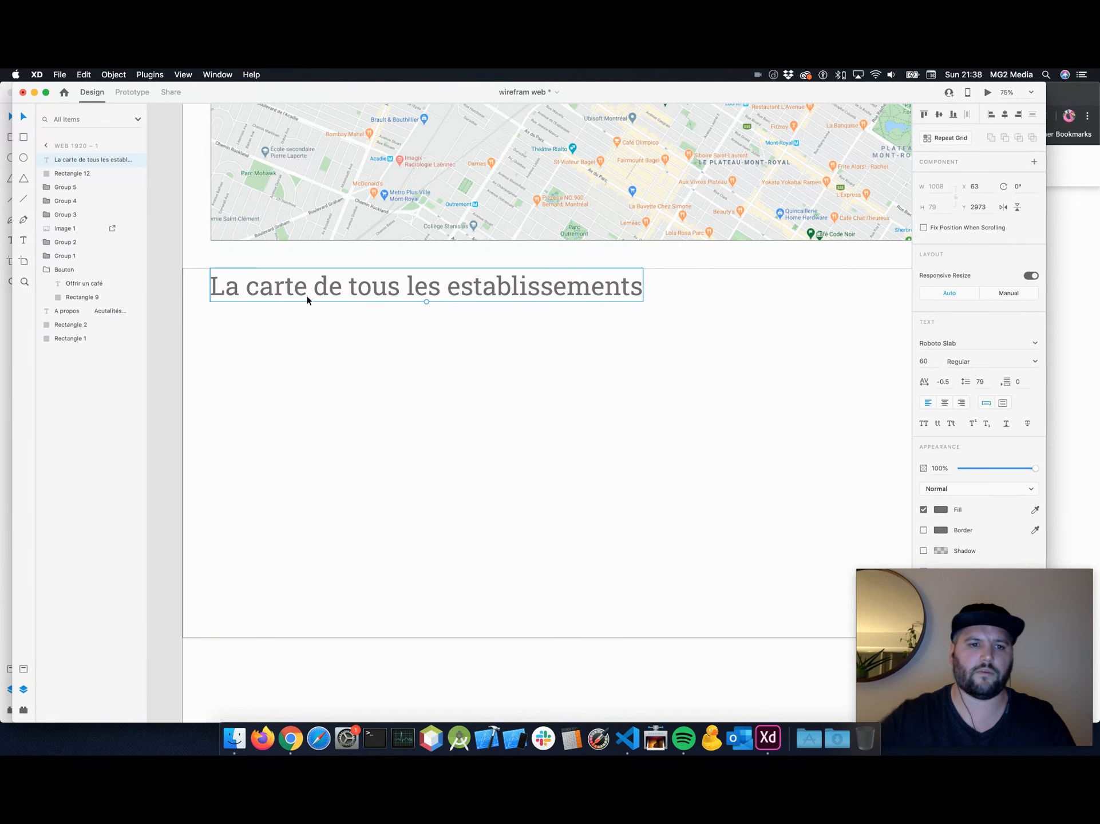
Move the copied heading down 64 px from the rectangle's top edge to Y 3037.
key("shift+Down")
key("shift+Down")
key("shift+Down")
key("shift+Down")
key("shift+Down")
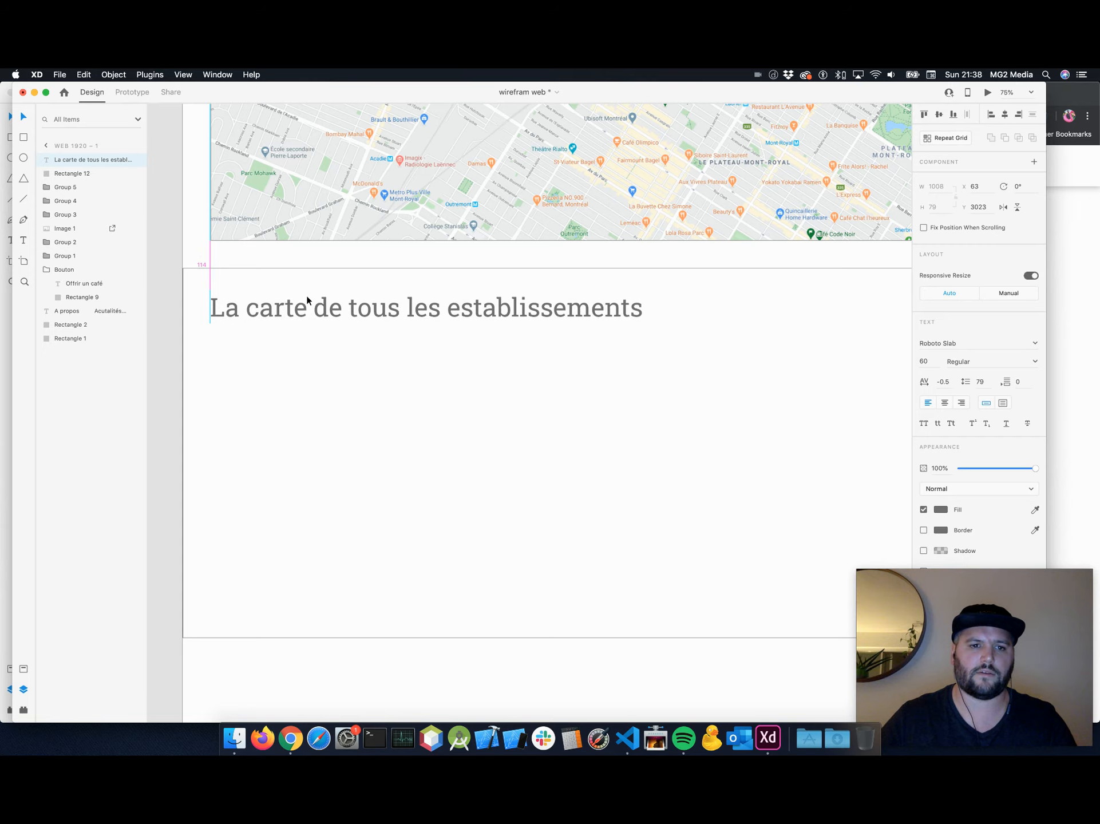
key("Down")
key("Down")
key("Down")
key("Down")
key("Down")
key("Down")
key("Down")
key("Down")
key("Down")
key("Down")
key("Down")
key("Down")
key("Down")
key("Down")
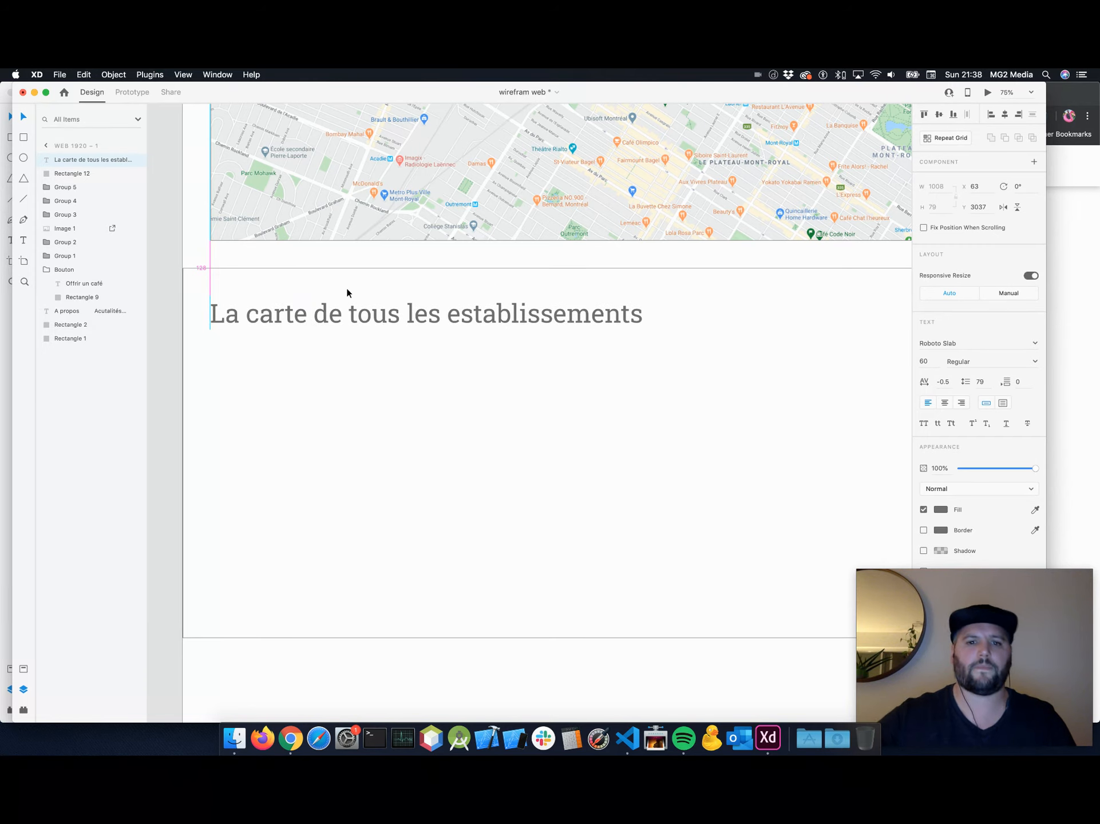
Replace the copied heading's text with: Un “Café en attente.
double_click(349, 314)
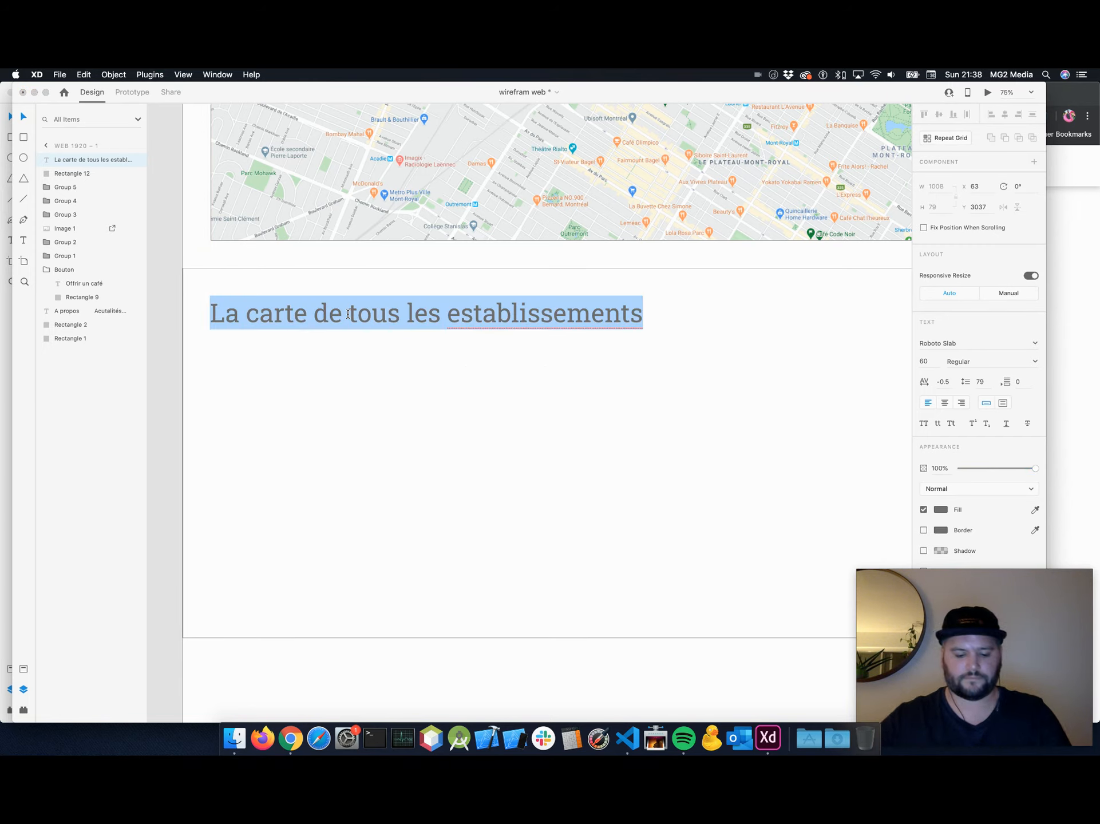
type("Q")
key("BackSpace")
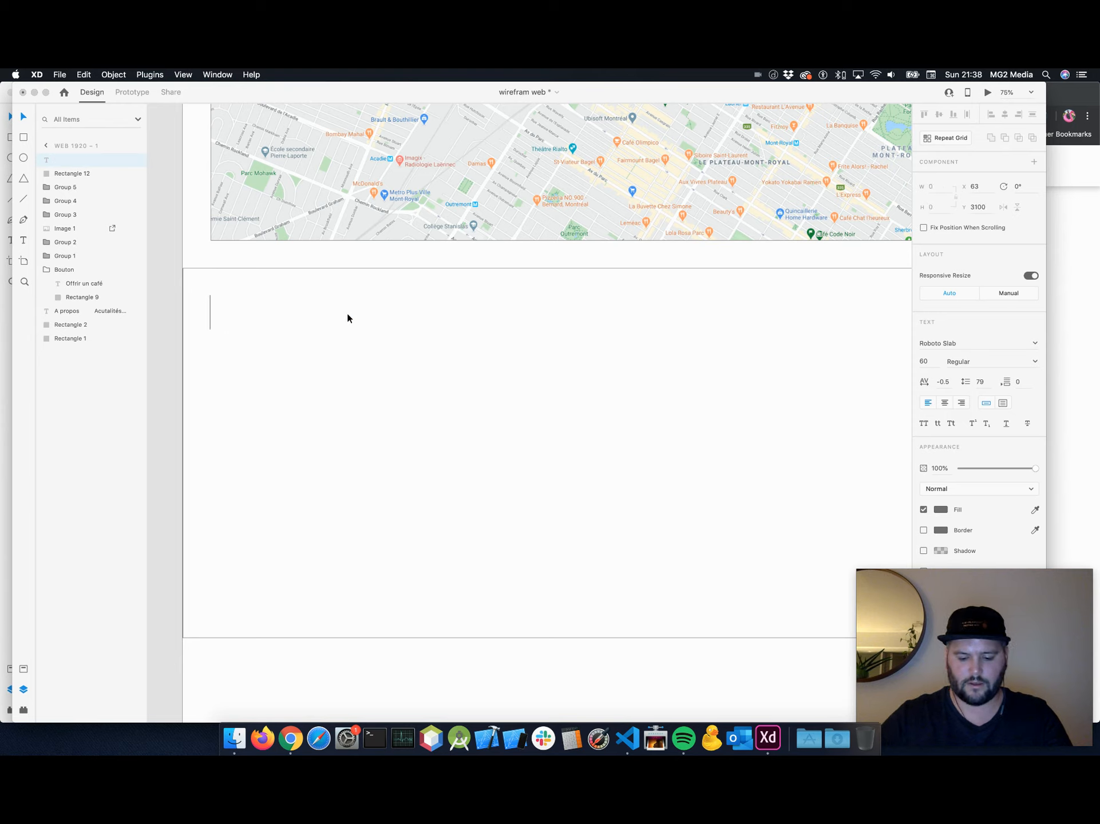
type("Café")
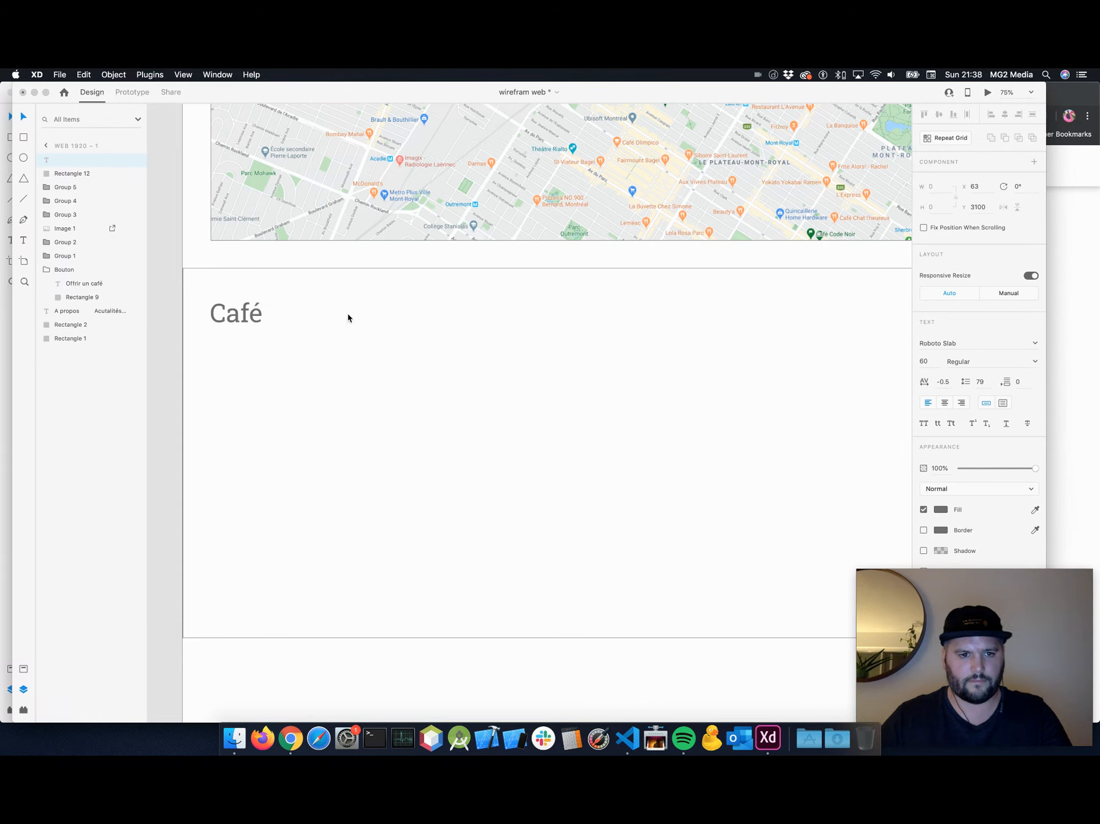
type(" en attente")
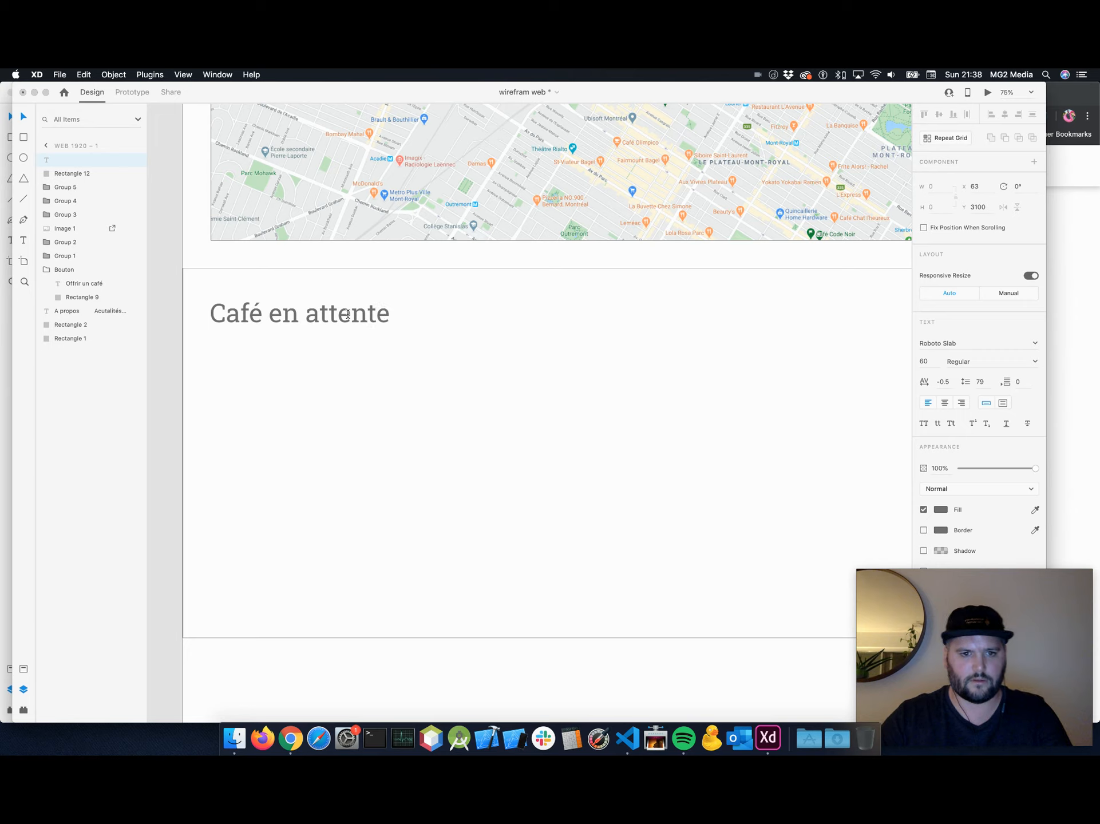
type("Un")
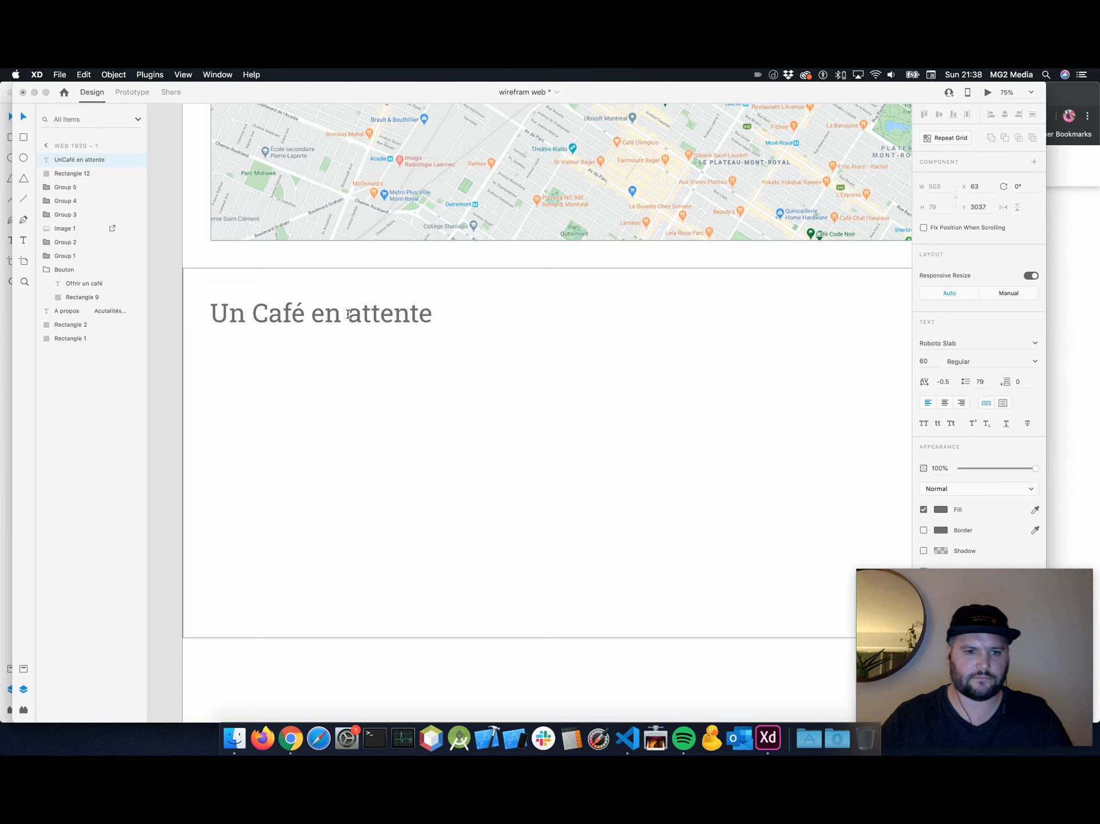
type(" “")
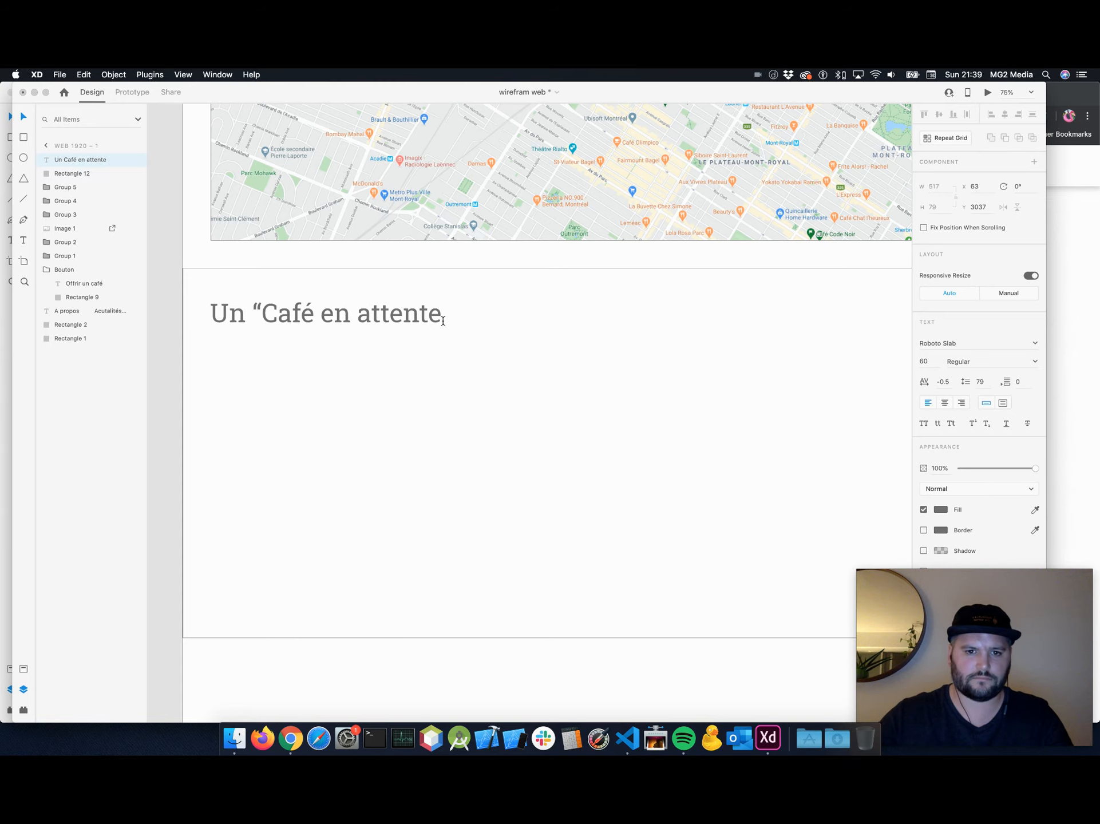
Complete the new section's heading so it reads: Un “Café en attente”, s’il te plait.
key("Escape")
double_click(429, 319)
key("Right")
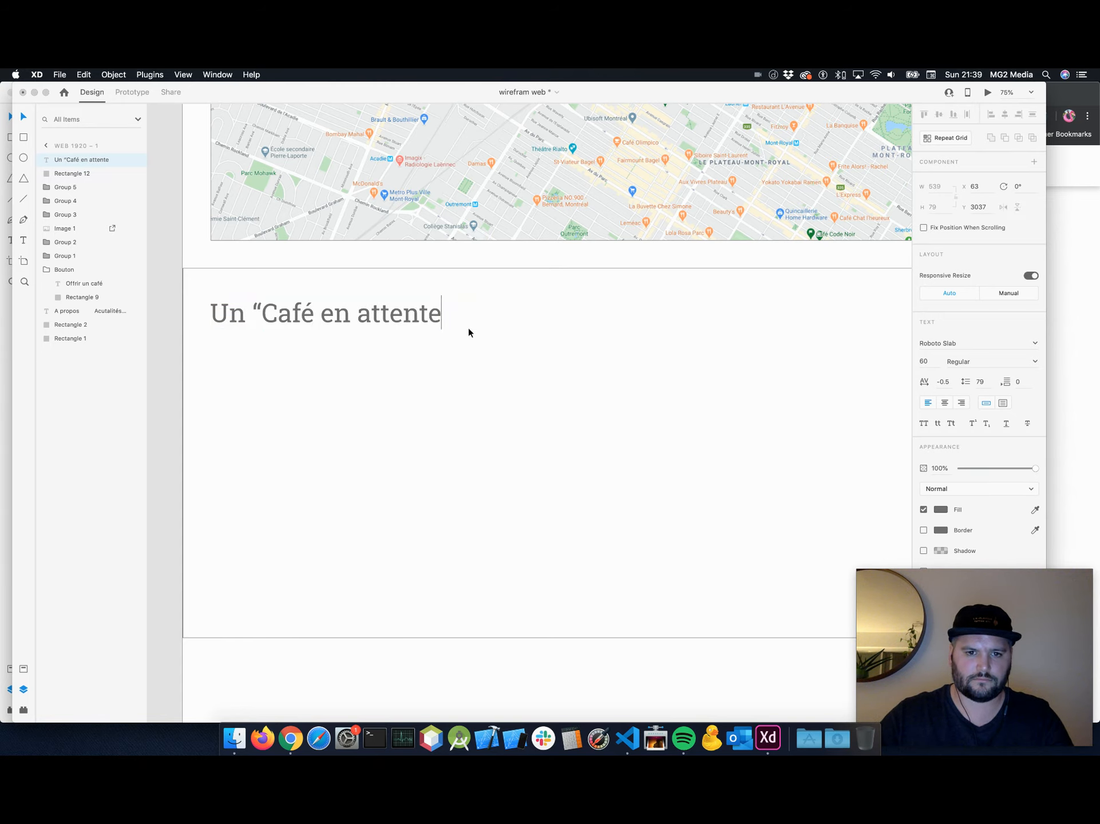
type("”")
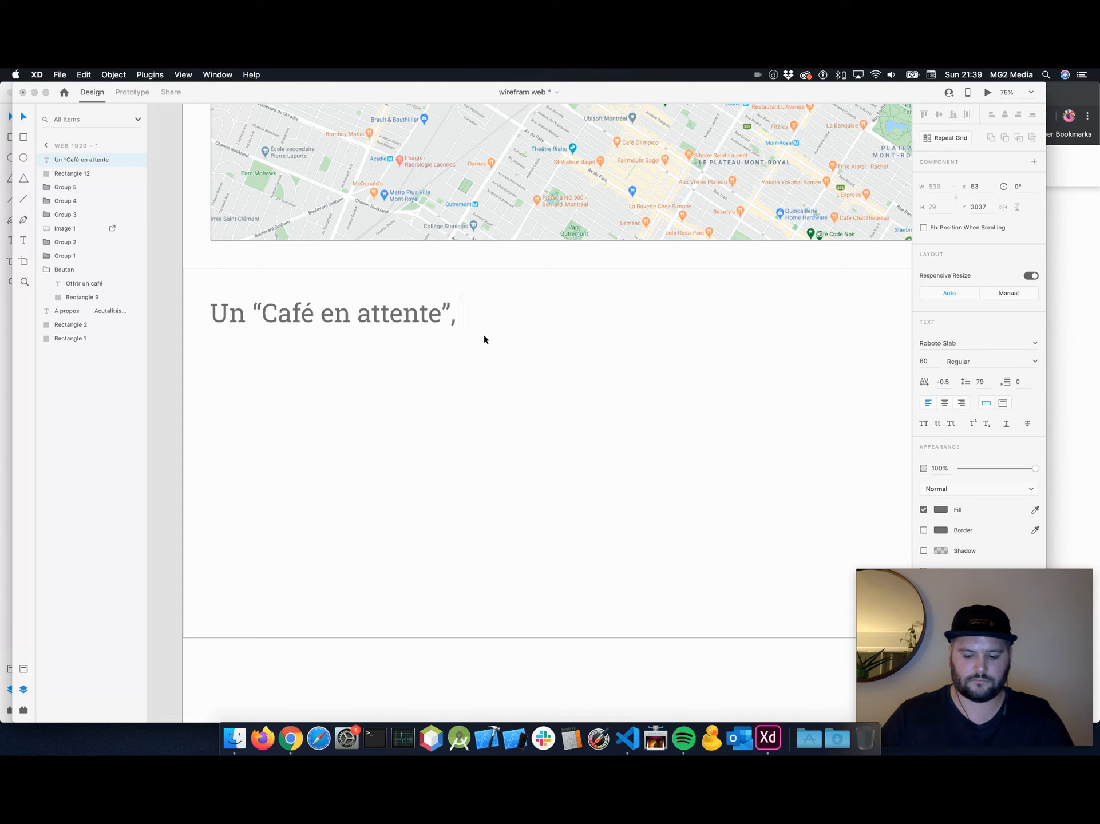
type(", s’il ")
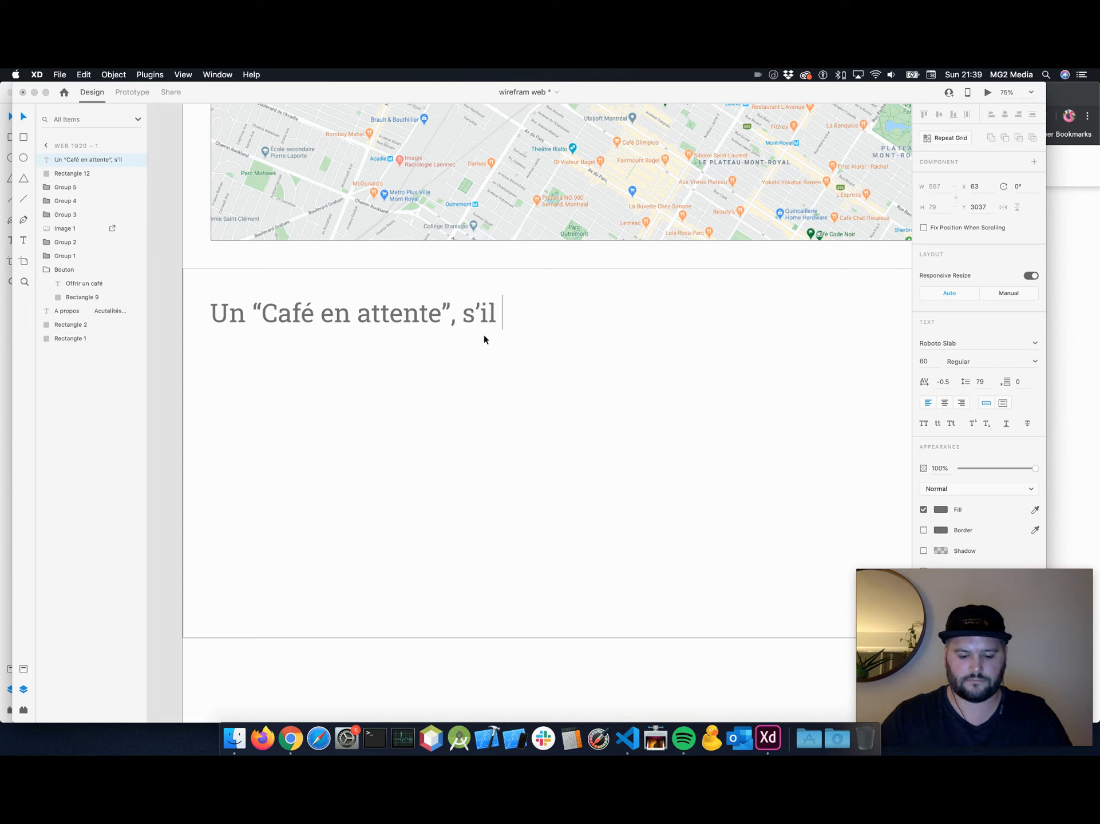
type("te plait")
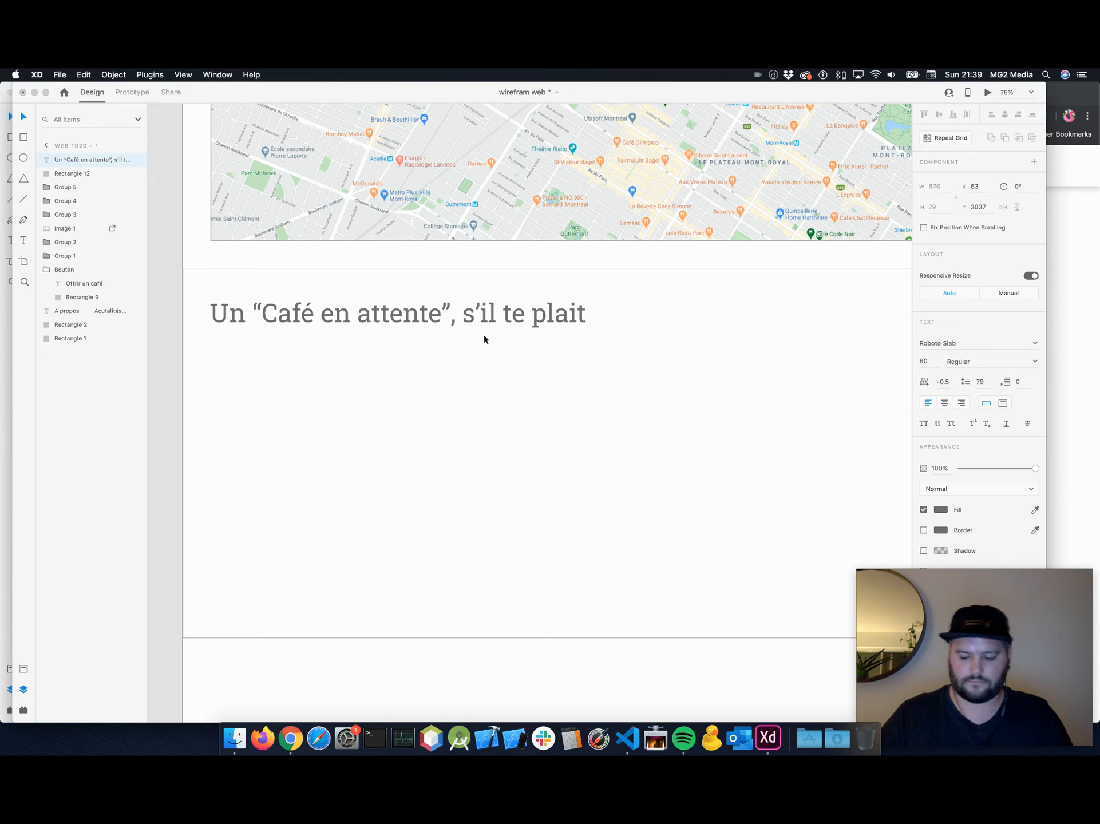
type(".")
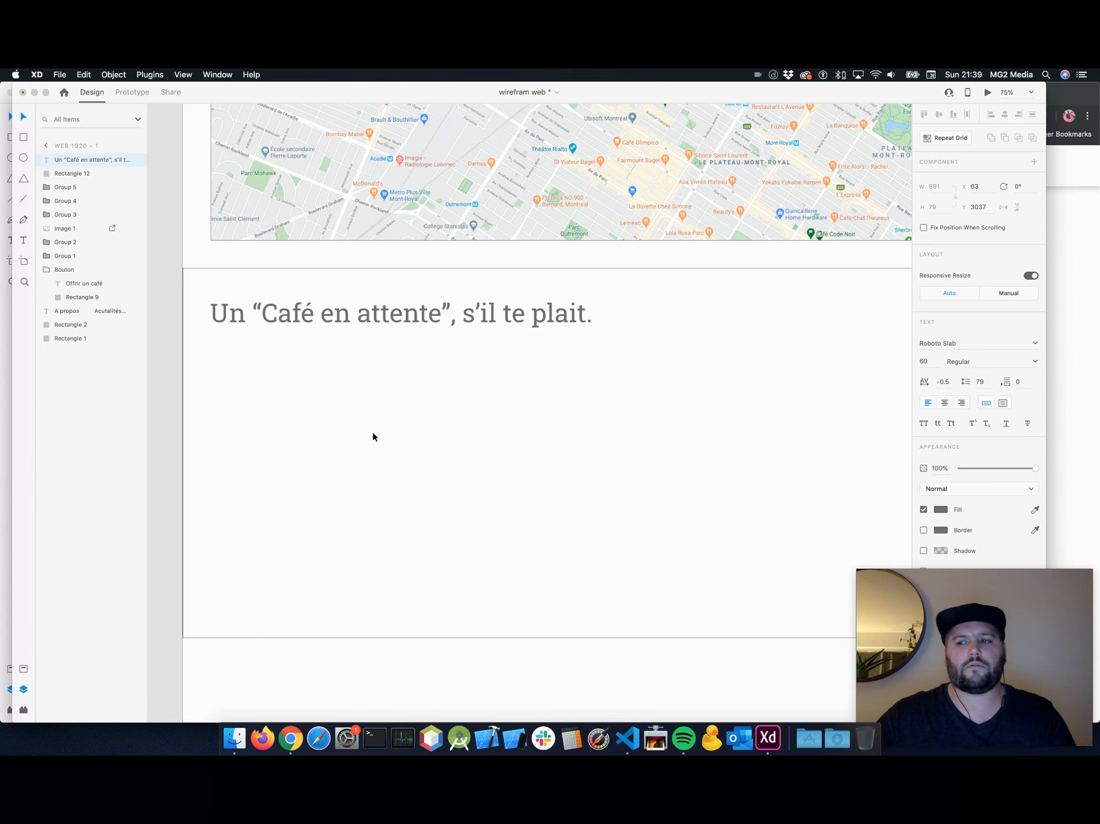
key("Escape")
Inspect the text style of the geolocation description under the “Les établissements les plus proches” heading.
scroll(373, 437, "up", 3)
scroll(366, 432, "up", 10)
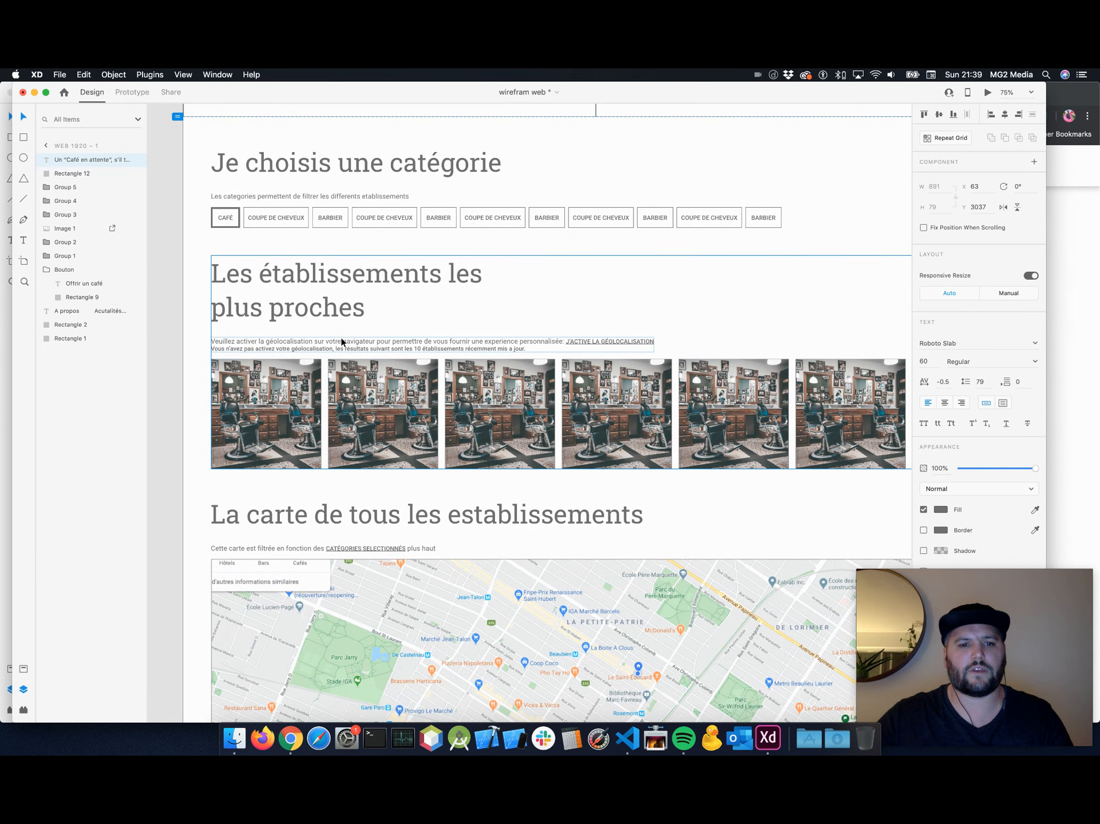
left_click(330, 347)
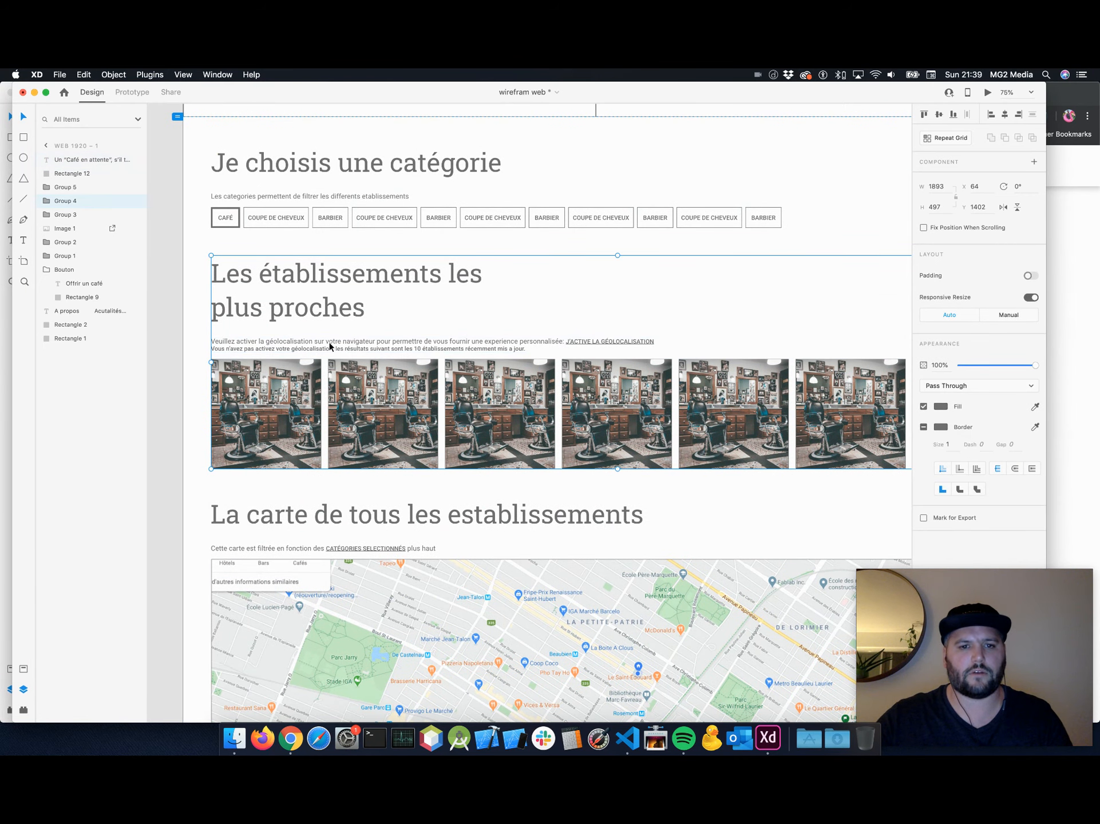
double_click(313, 341)
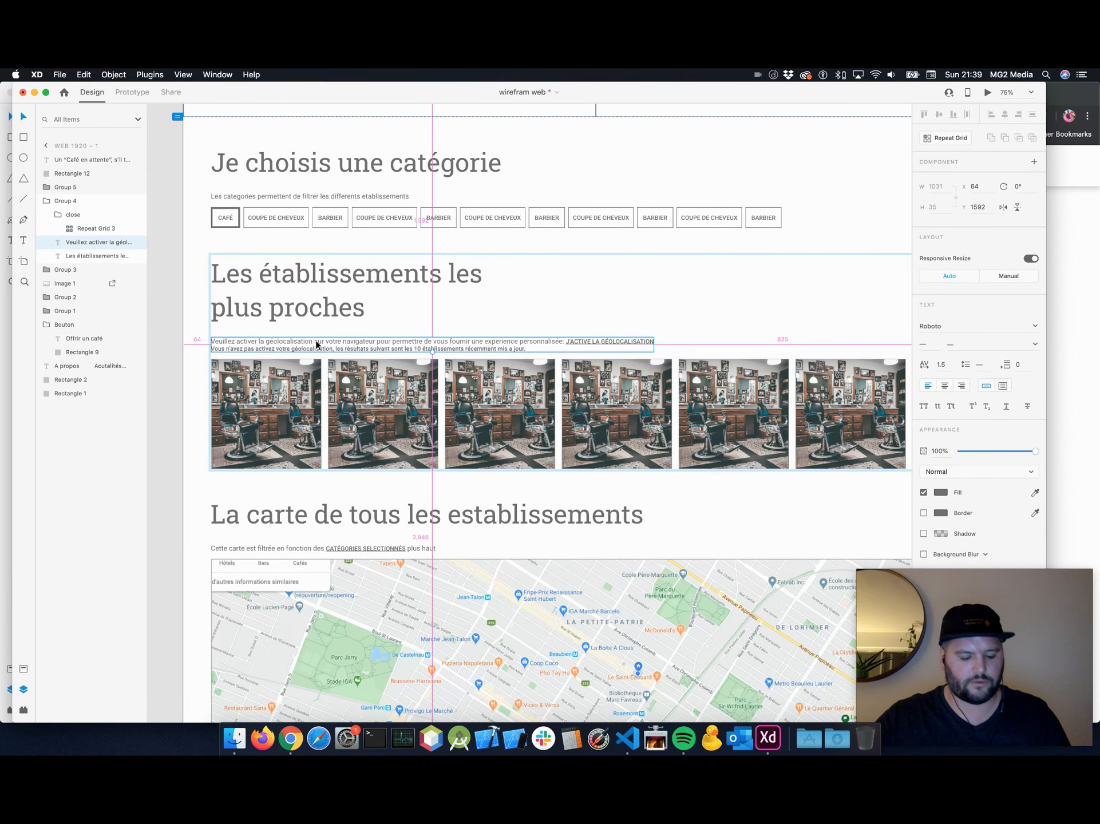
Duplicate the “Un “Café en attente”, s’il te plait.” heading directly below the original at Y 3148.
scroll(315, 340, "down", 2)
scroll(344, 332, "down", 4)
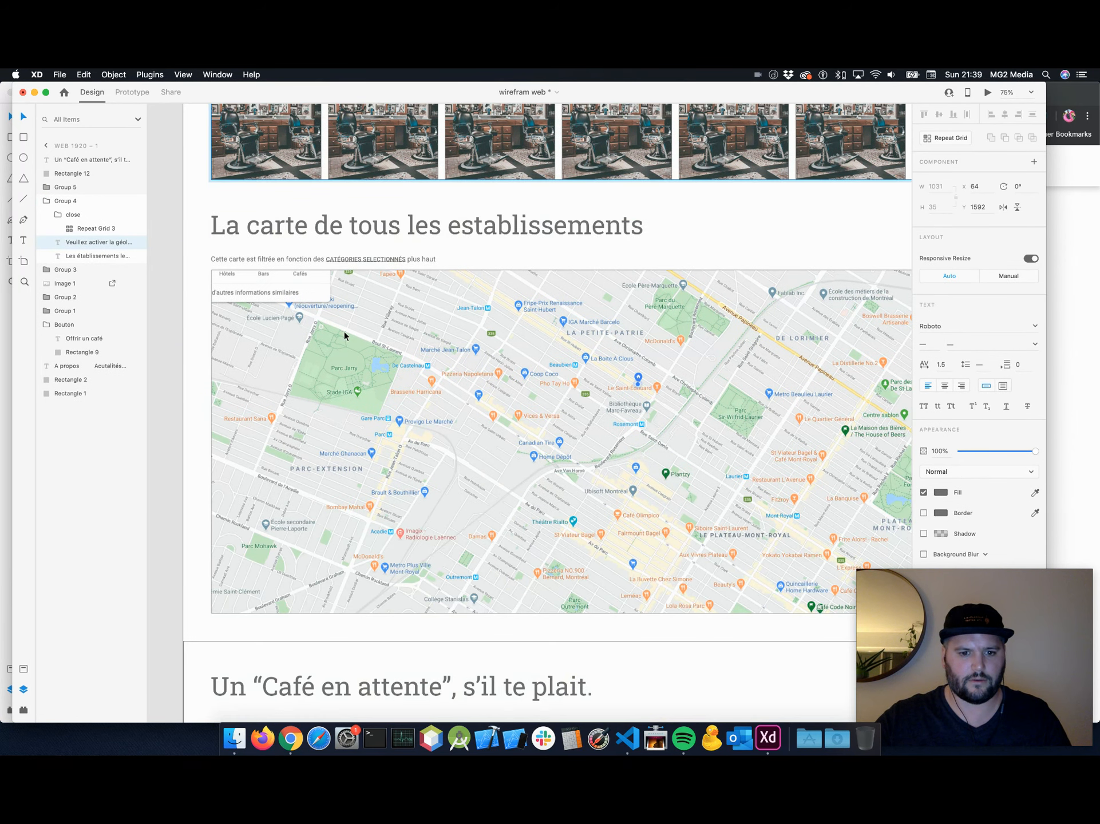
scroll(344, 332, "down", 5)
scroll(339, 372, "down", 3)
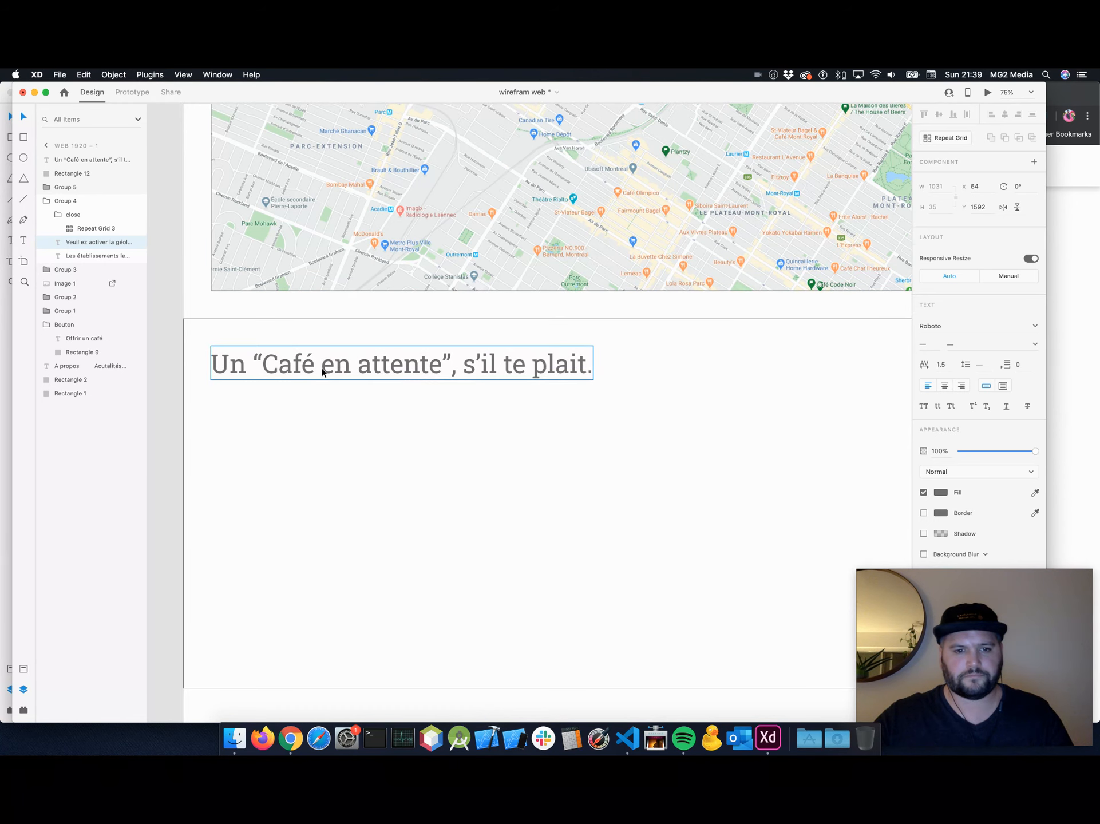
left_click(324, 369)
left_click_drag(324, 370, 328, 416)
Switch to the Material Design type scale in Chrome and check the font specifications of Subtitle 1 and Headline 6.
left_click(1060, 298)
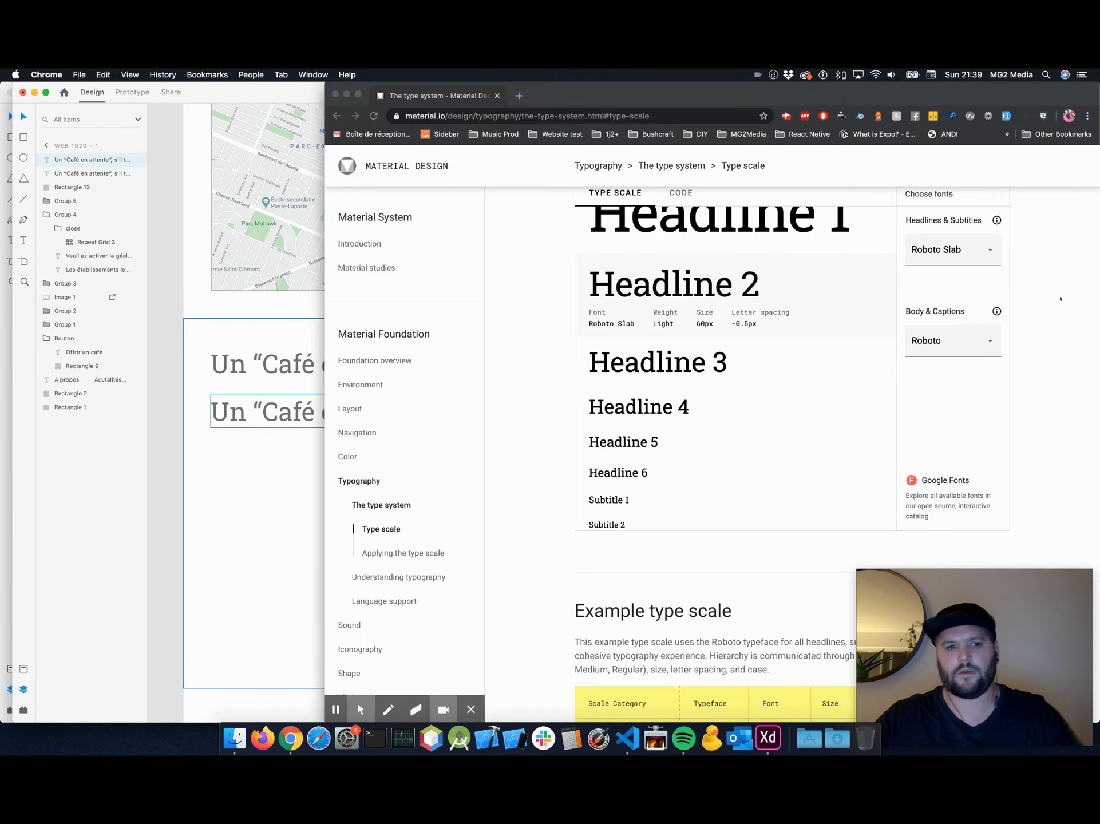
scroll(712, 326, "down", 3)
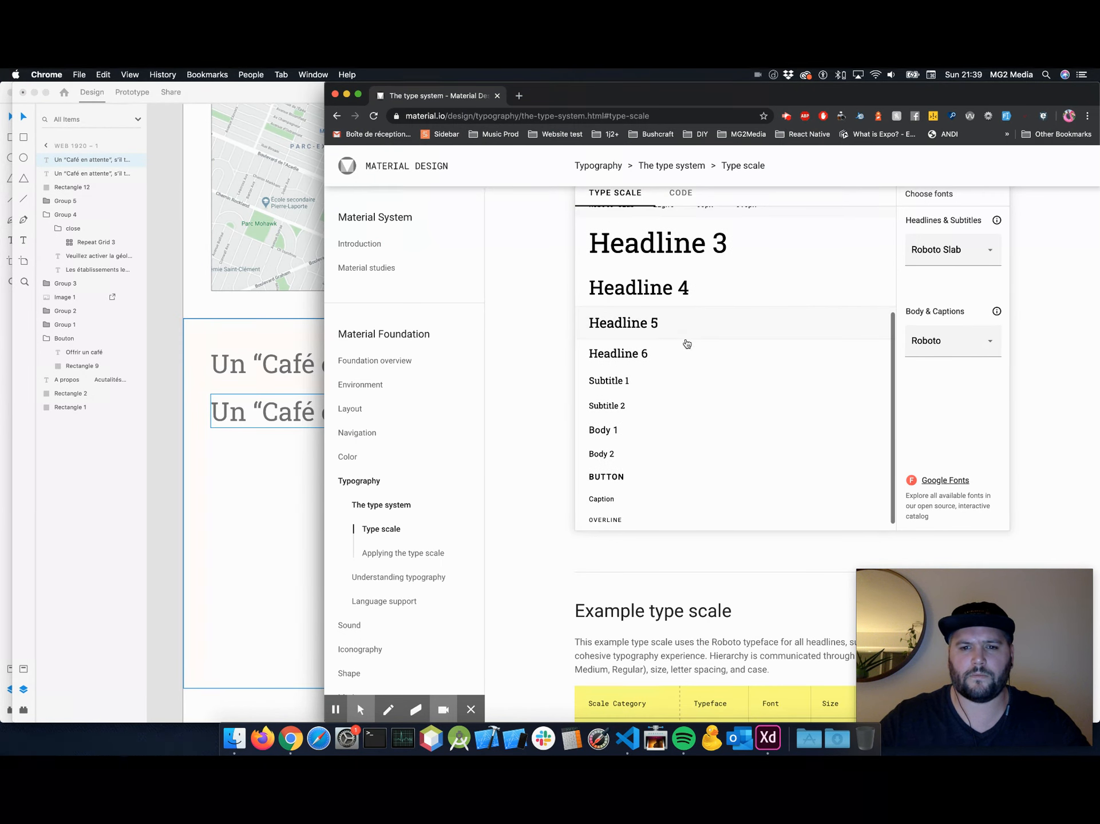
left_click(685, 382)
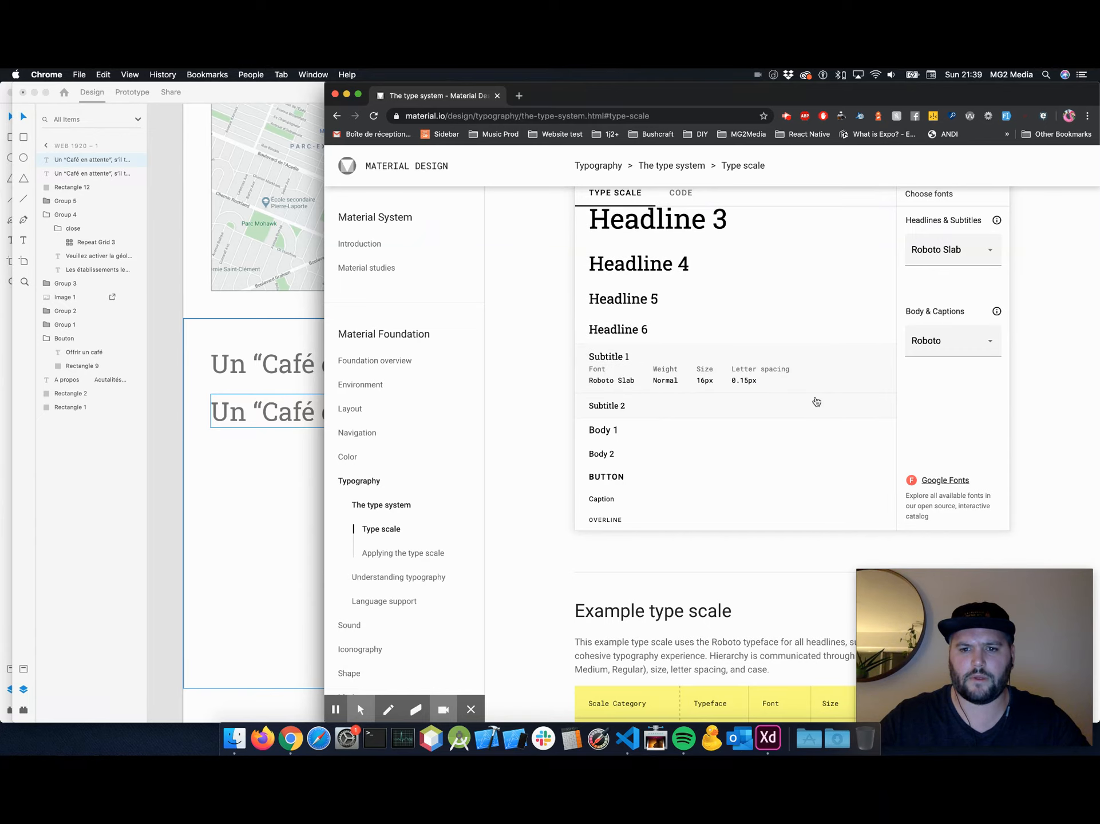
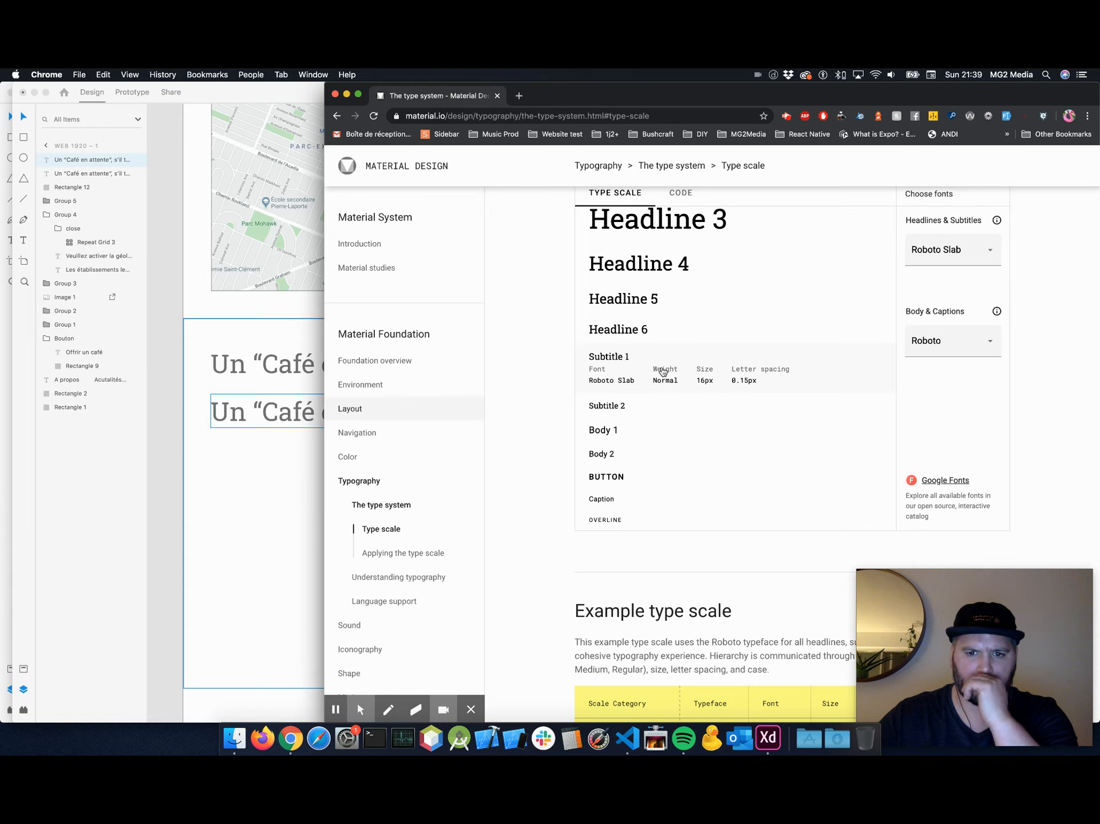
left_click(695, 329)
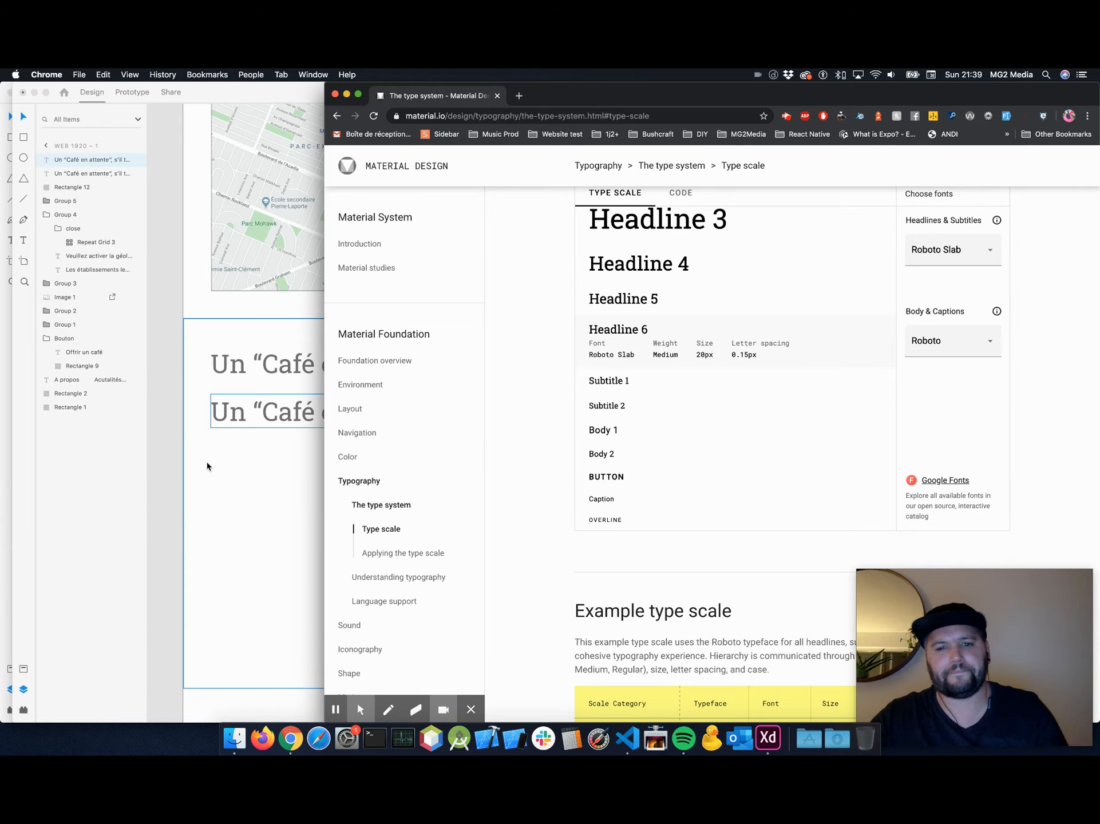
Switch back to Adobe XD and set the duplicated heading's font size to 20 and its weight to Medium.
left_click(257, 477)
left_click_drag(933, 364, 897, 365)
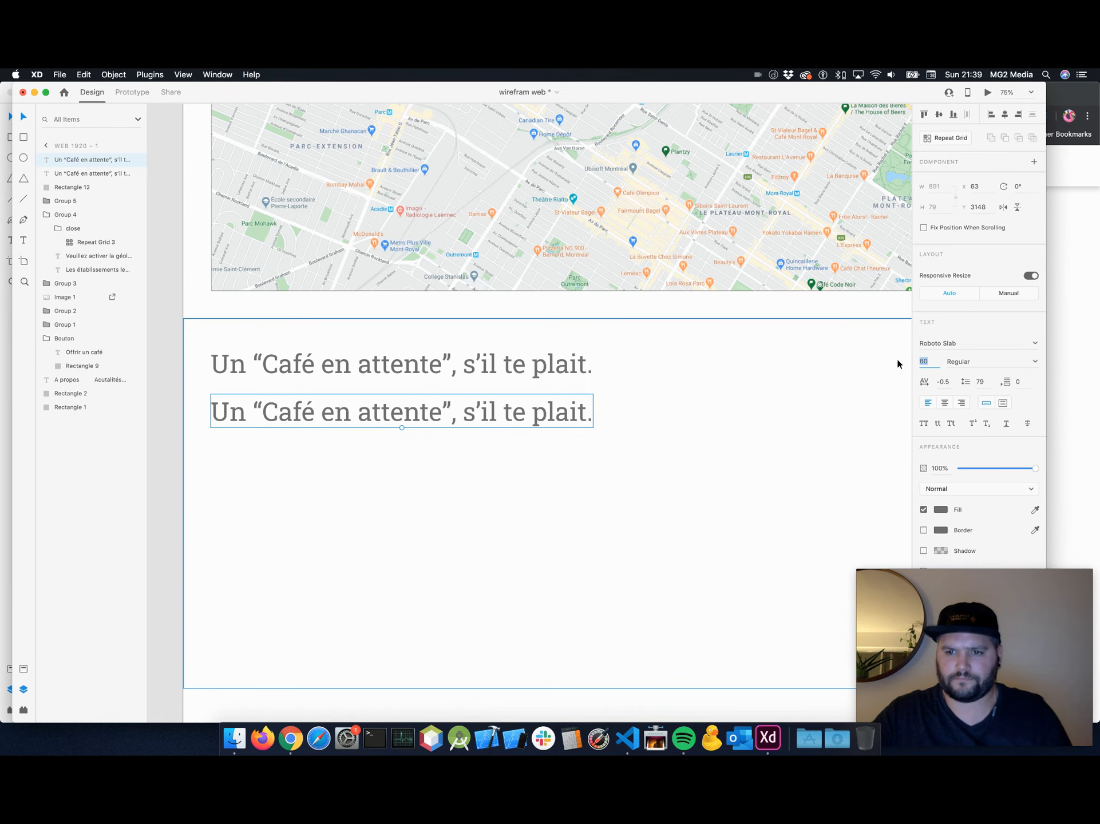
type("20")
key("Return")
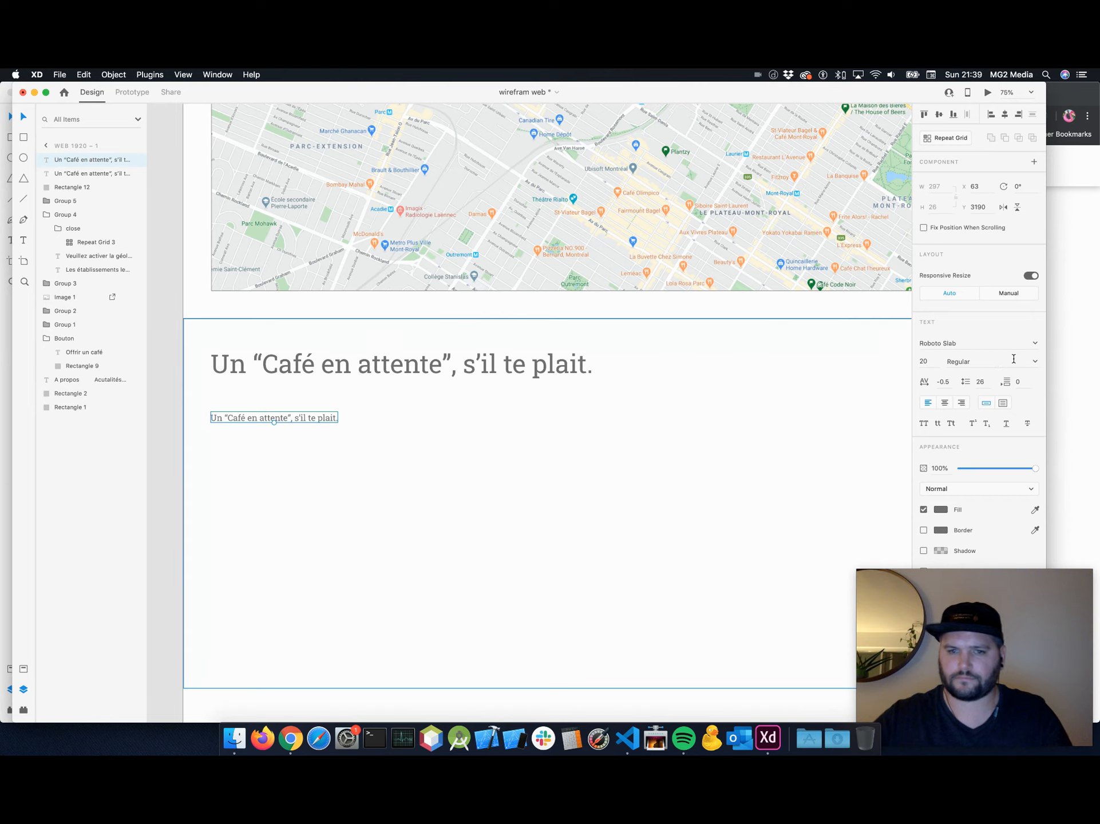
left_click(975, 361)
left_click(966, 407)
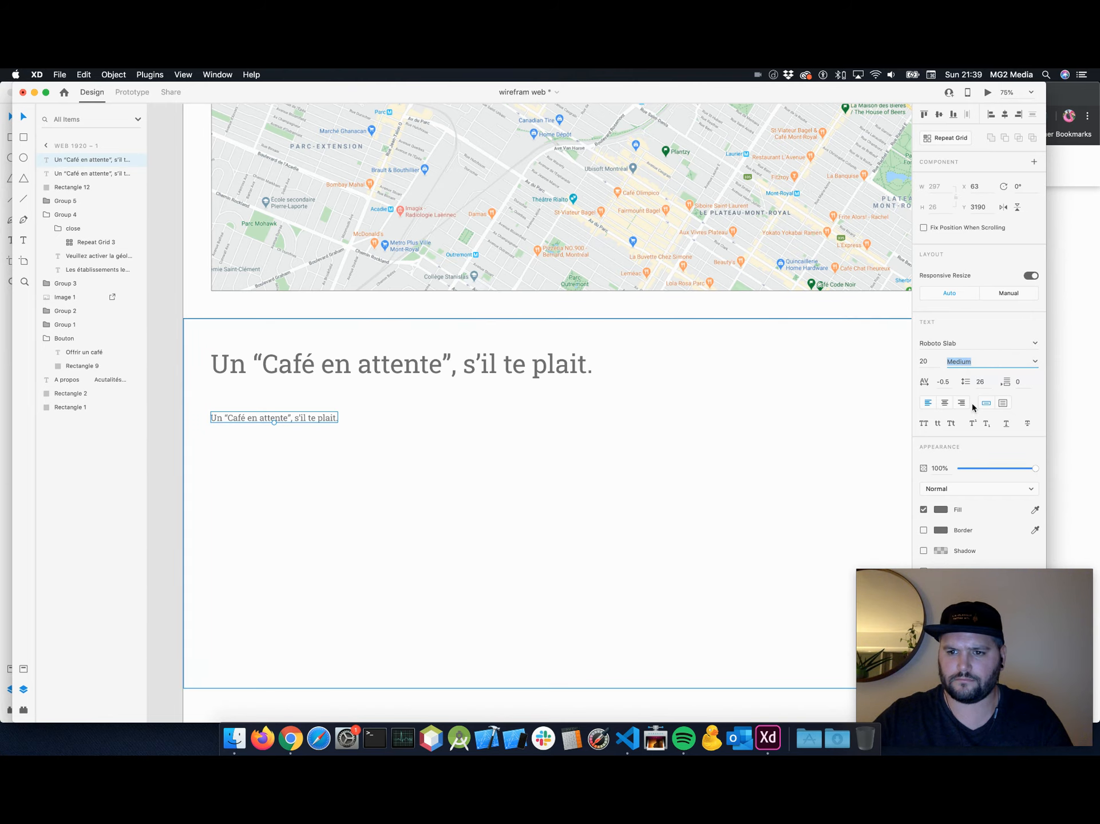
Move the small text copy up beneath the section heading to Y 3148.
double_click(299, 420)
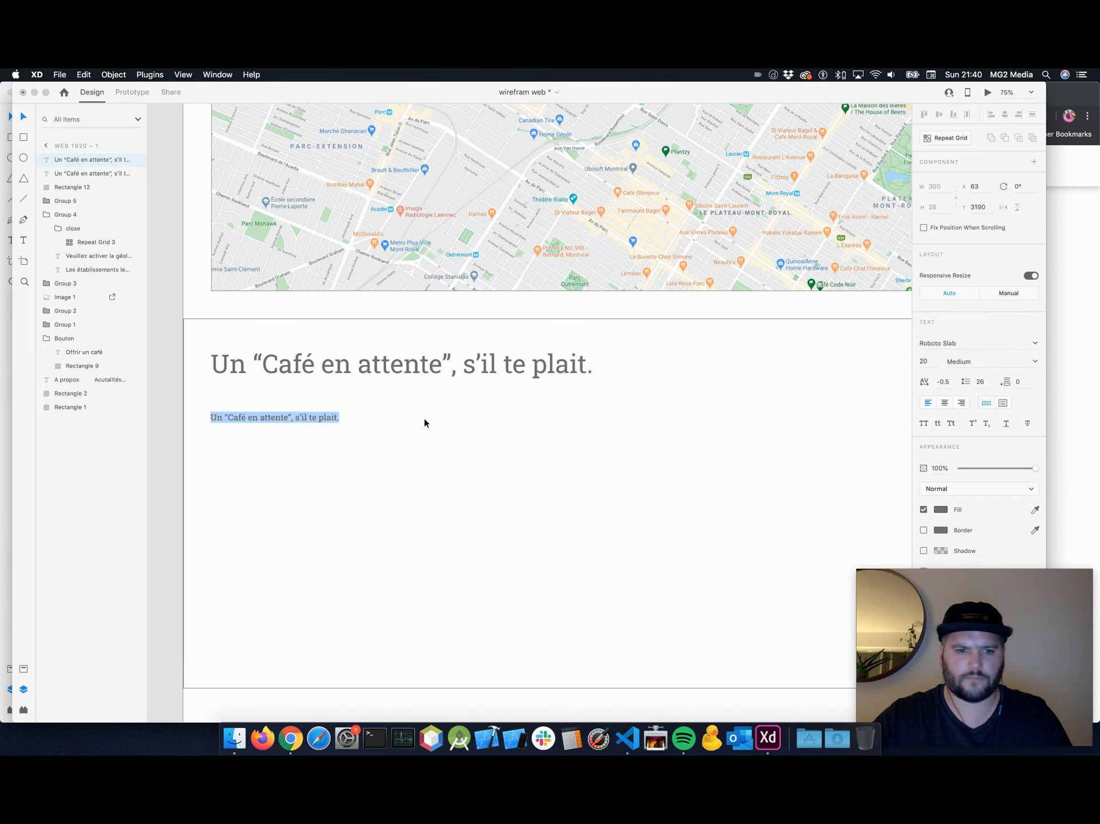
key("Escape")
mouse_move(282, 417)
left_mouse_down()
mouse_move(292, 407)
mouse_move(283, 403)
left_mouse_up()
Replace the small copy's text with: J'aimerais pouvoir aider ma communauté avec un geste simple et du quotidien...
double_click(298, 400)
key("super+a")
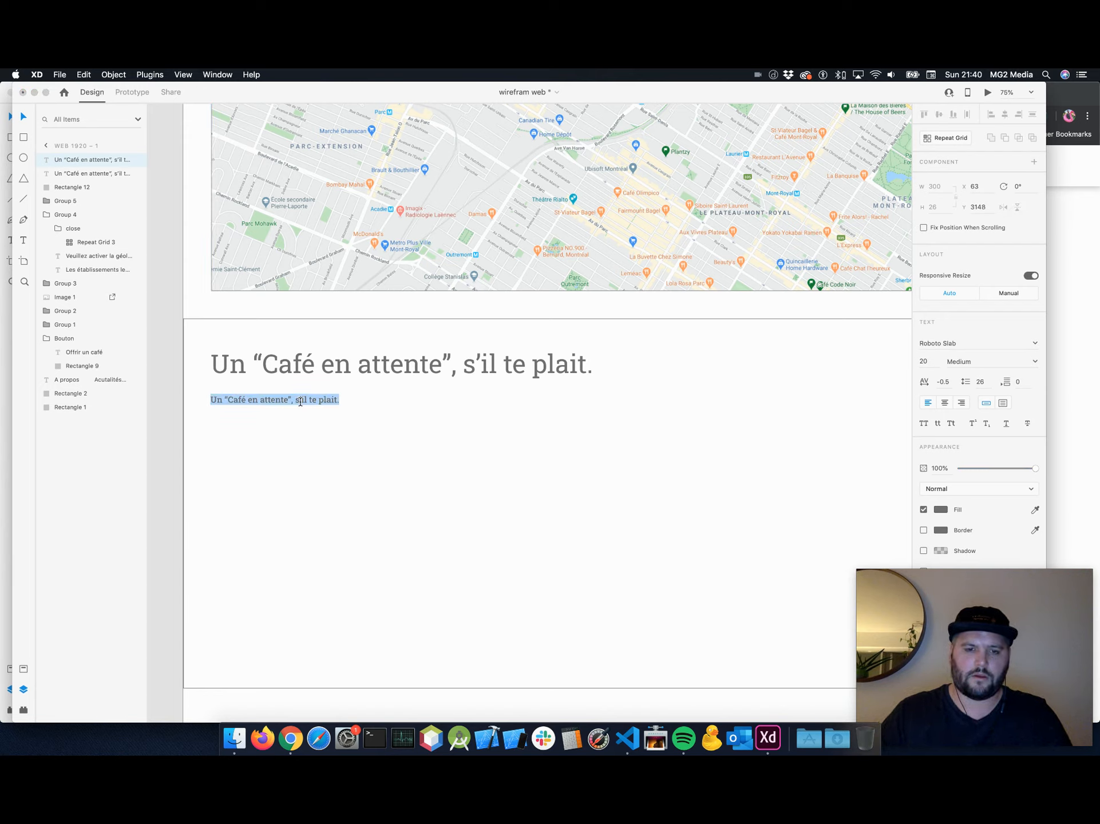
type("J'")
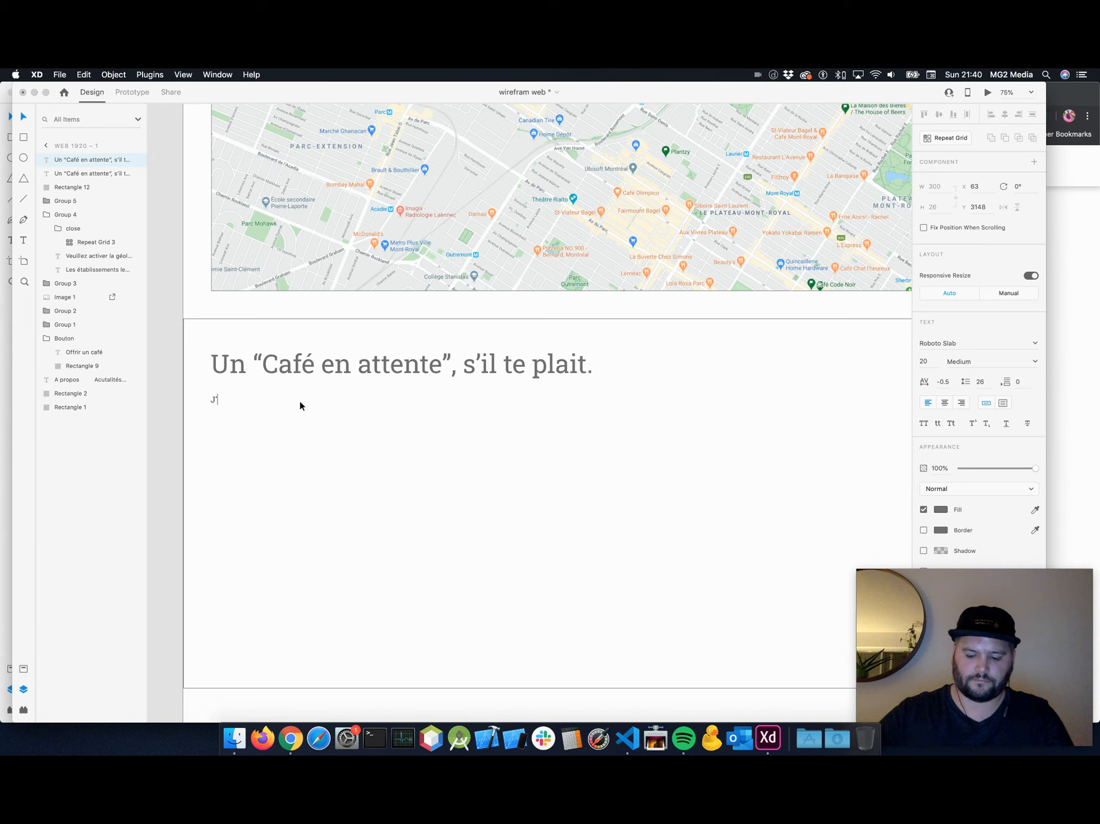
type("aimerai")
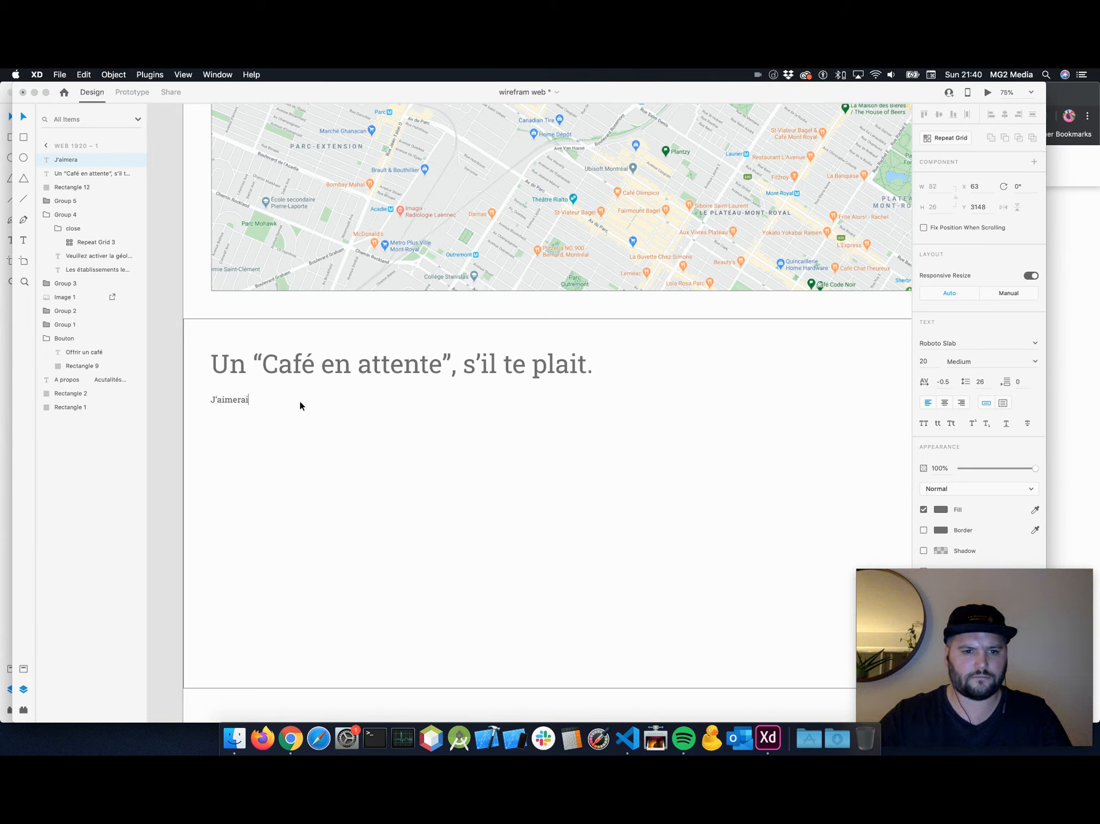
type("s pouvoi")
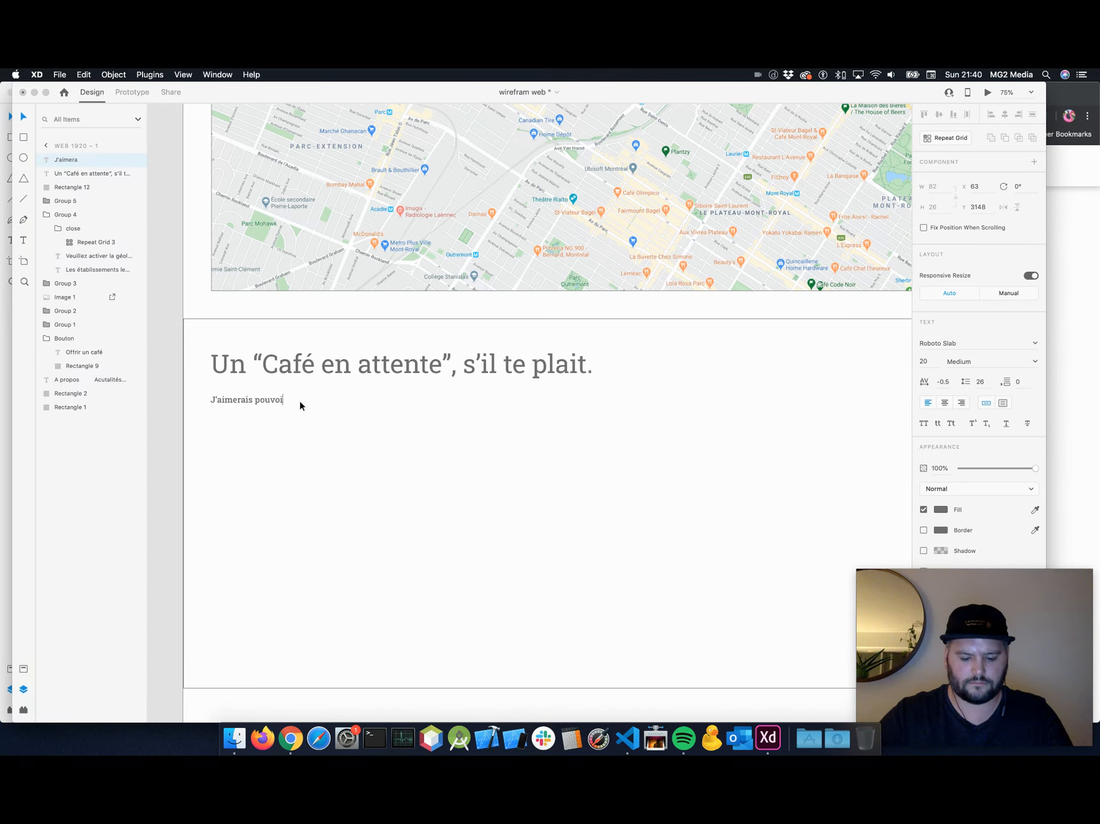
type("r aider ma communauté av")
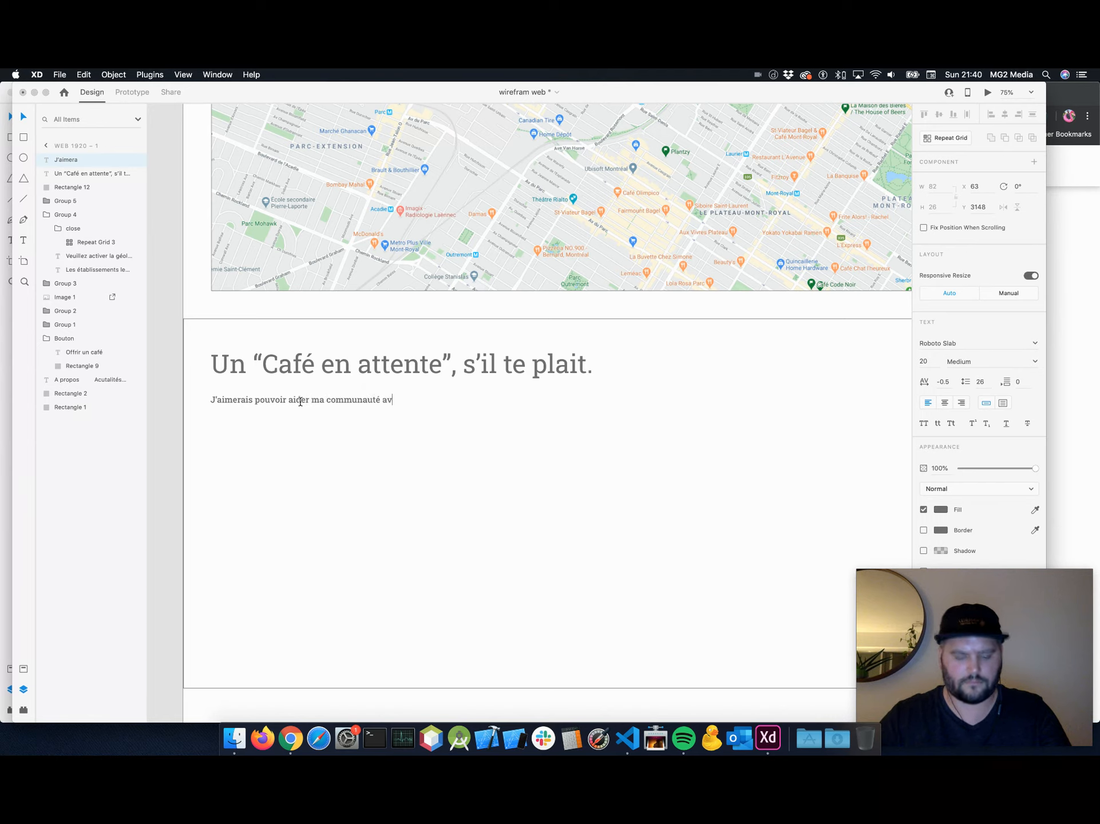
type("ec un ges")
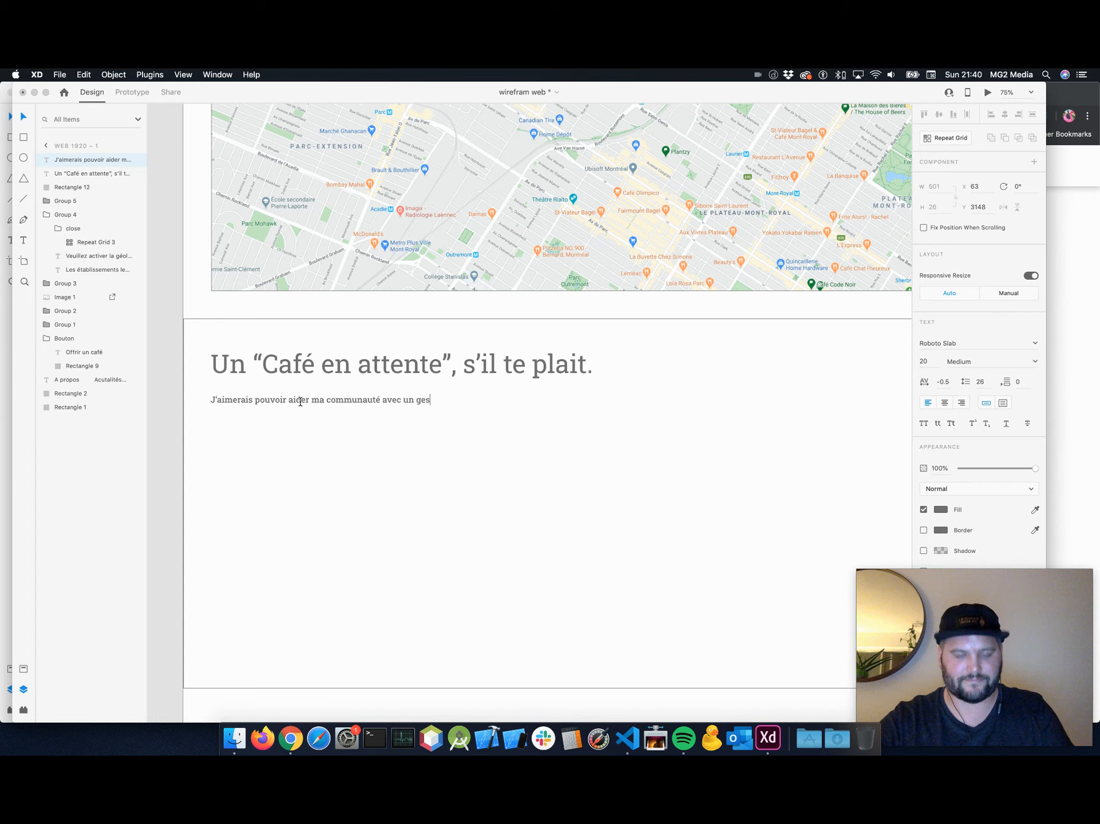
type("te simple et du quotidien...")
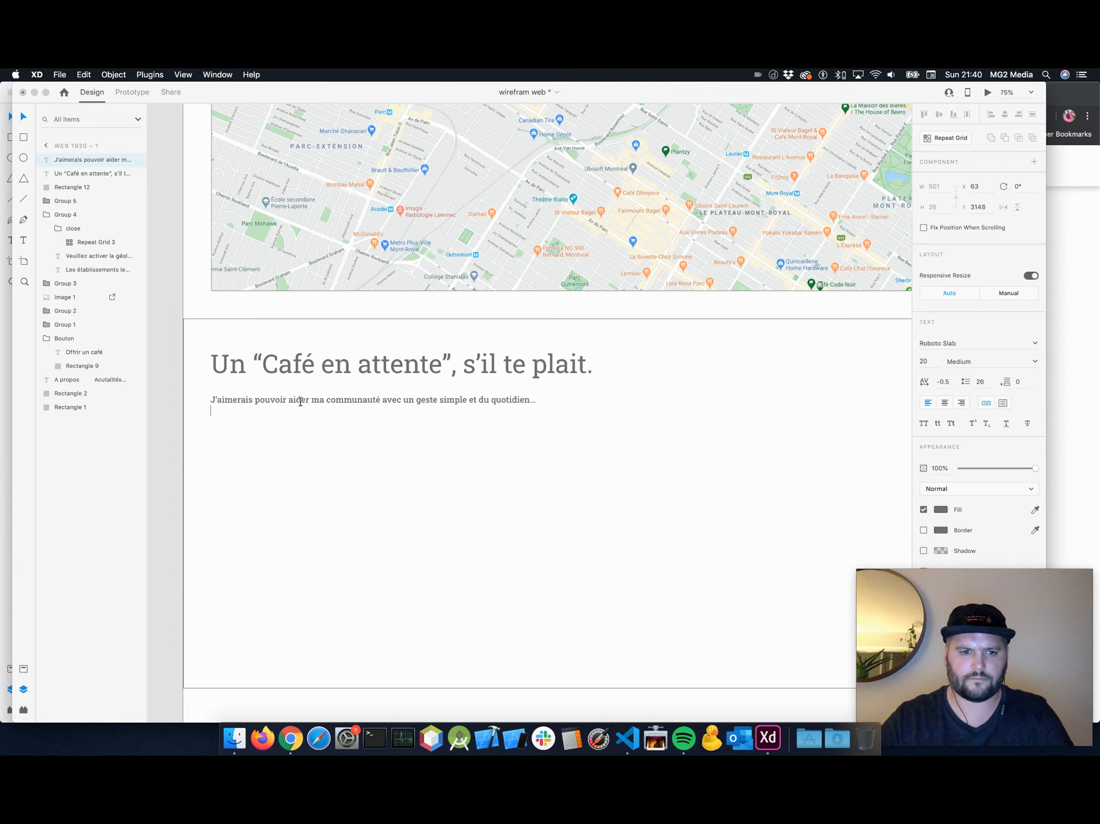
Add a second line to the description: Et si j'offrais un café à ce qui en ont le plus besoin ?
type("t si j'of")
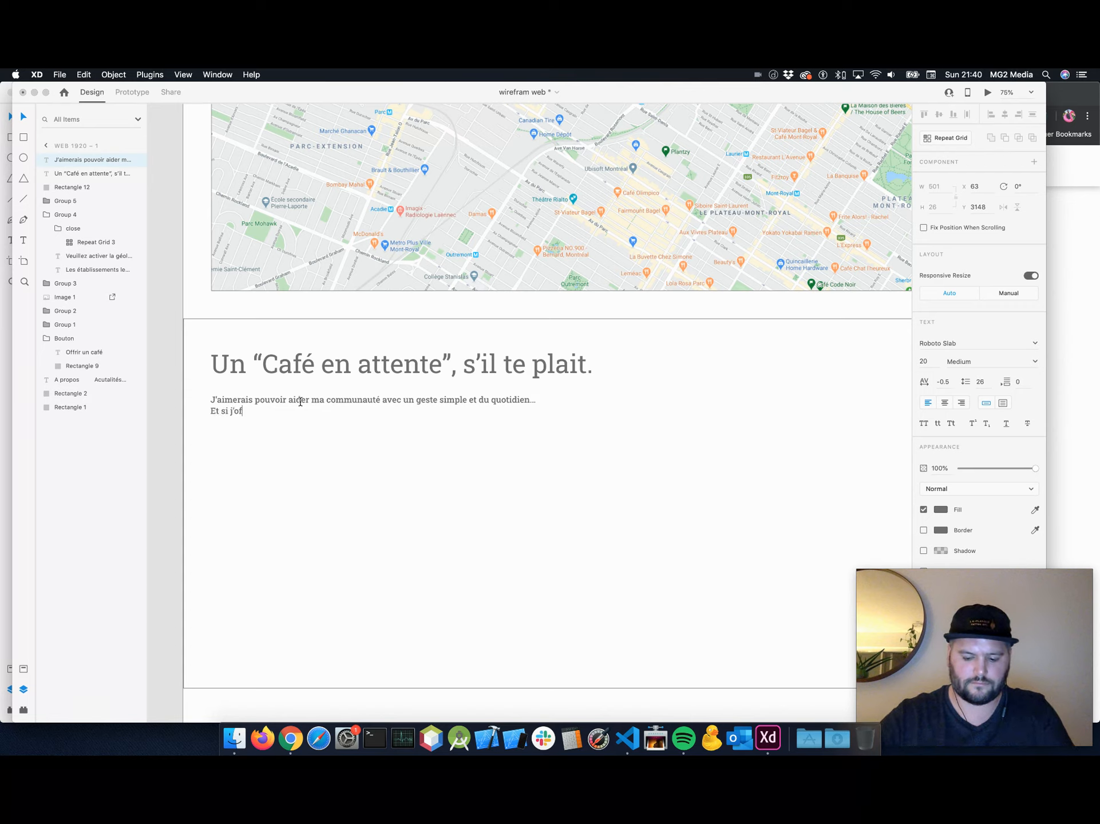
type("frais un cafe")
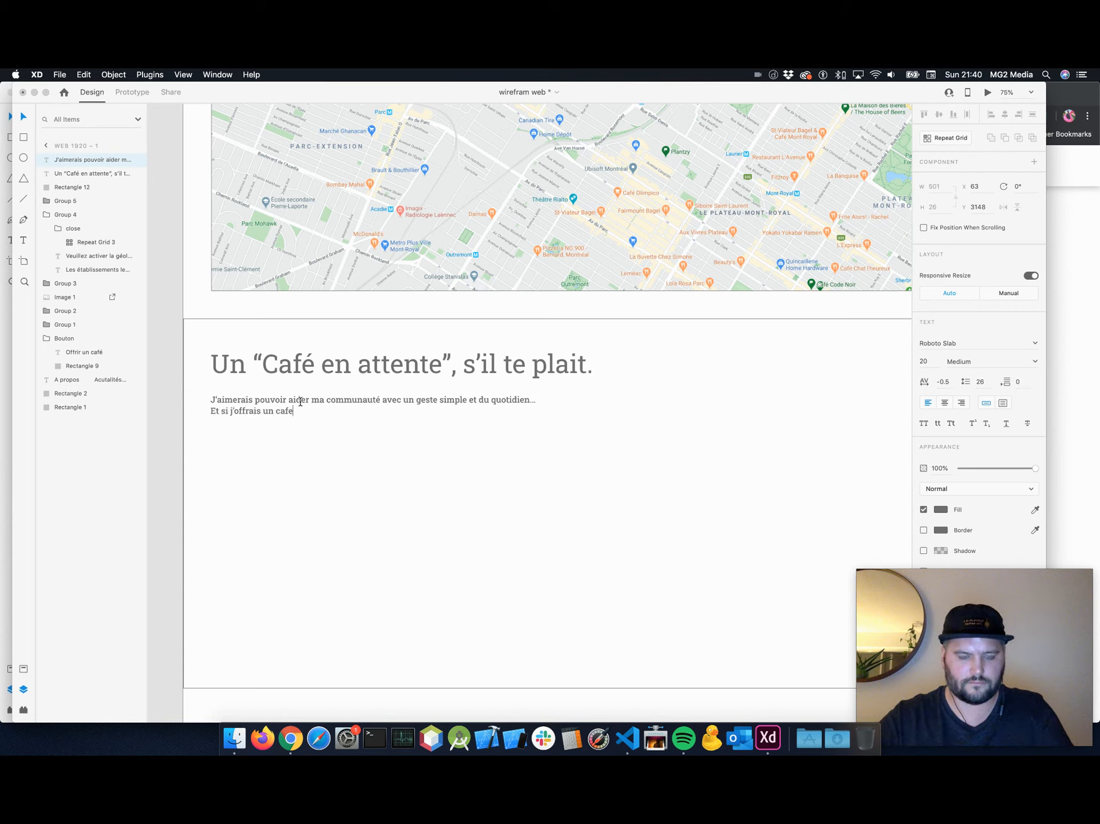
type("2 ")
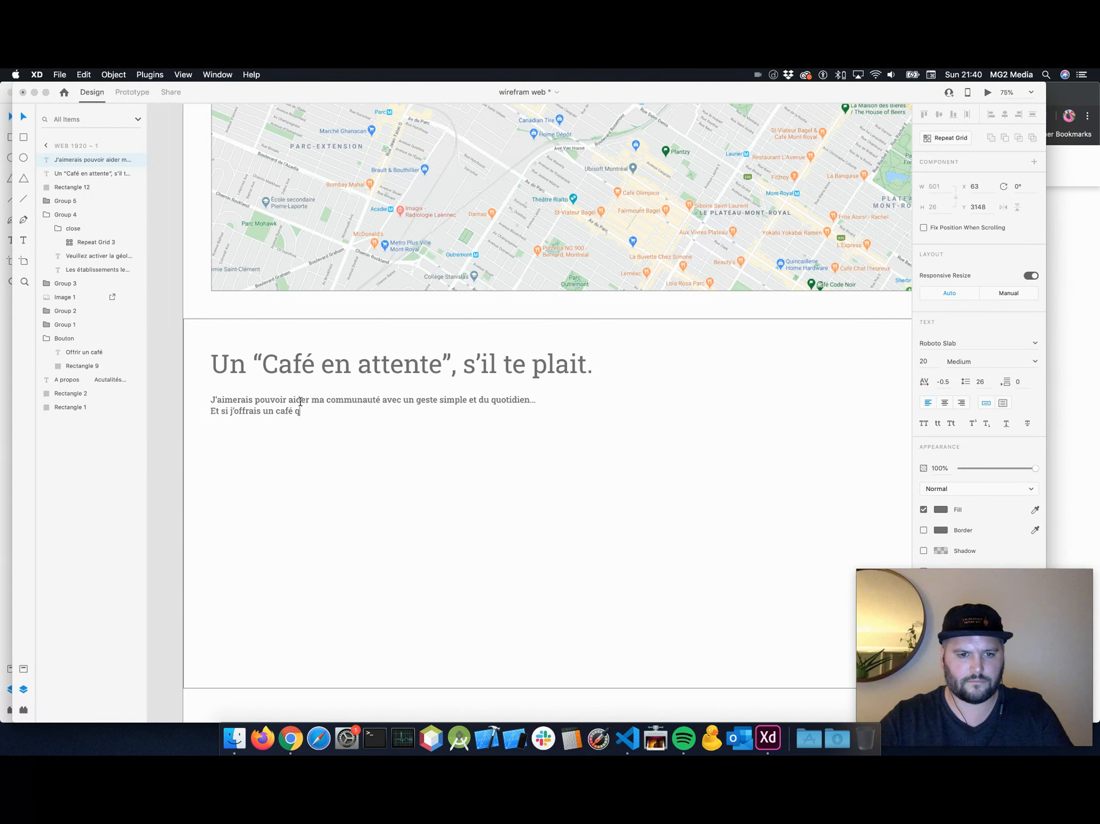
type("a")
type("1")
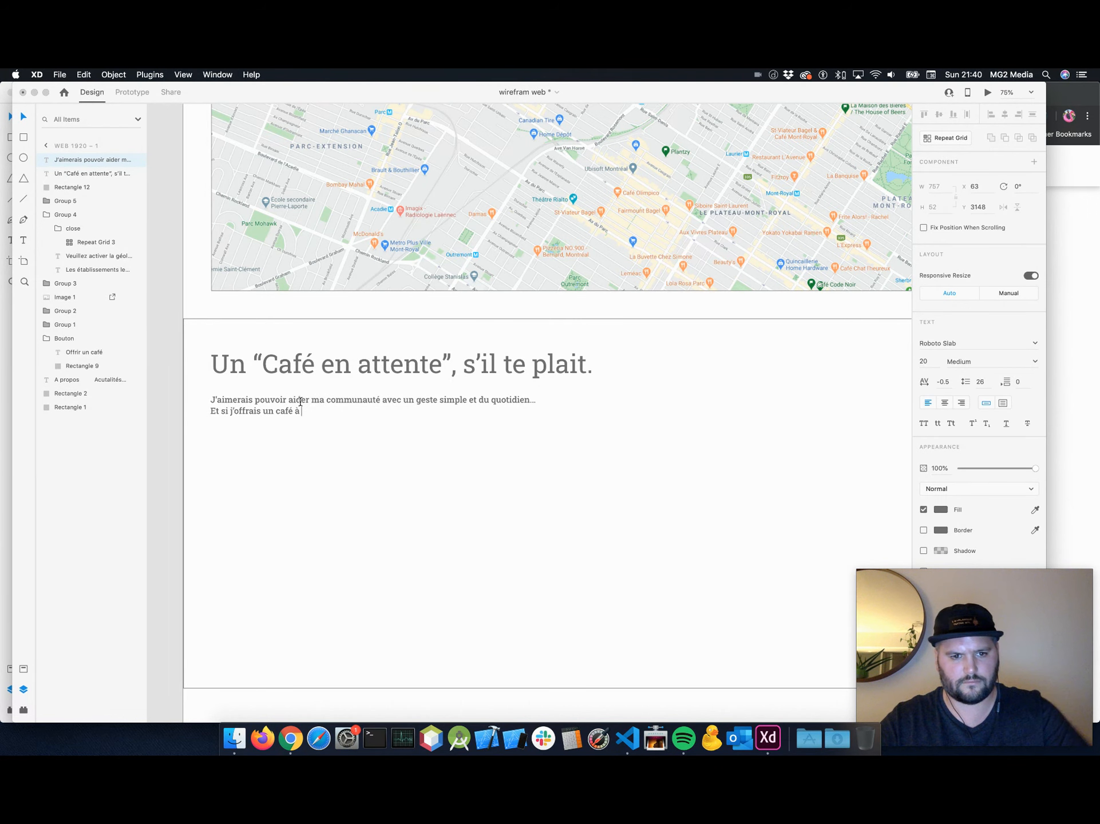
type(" ce qui en ")
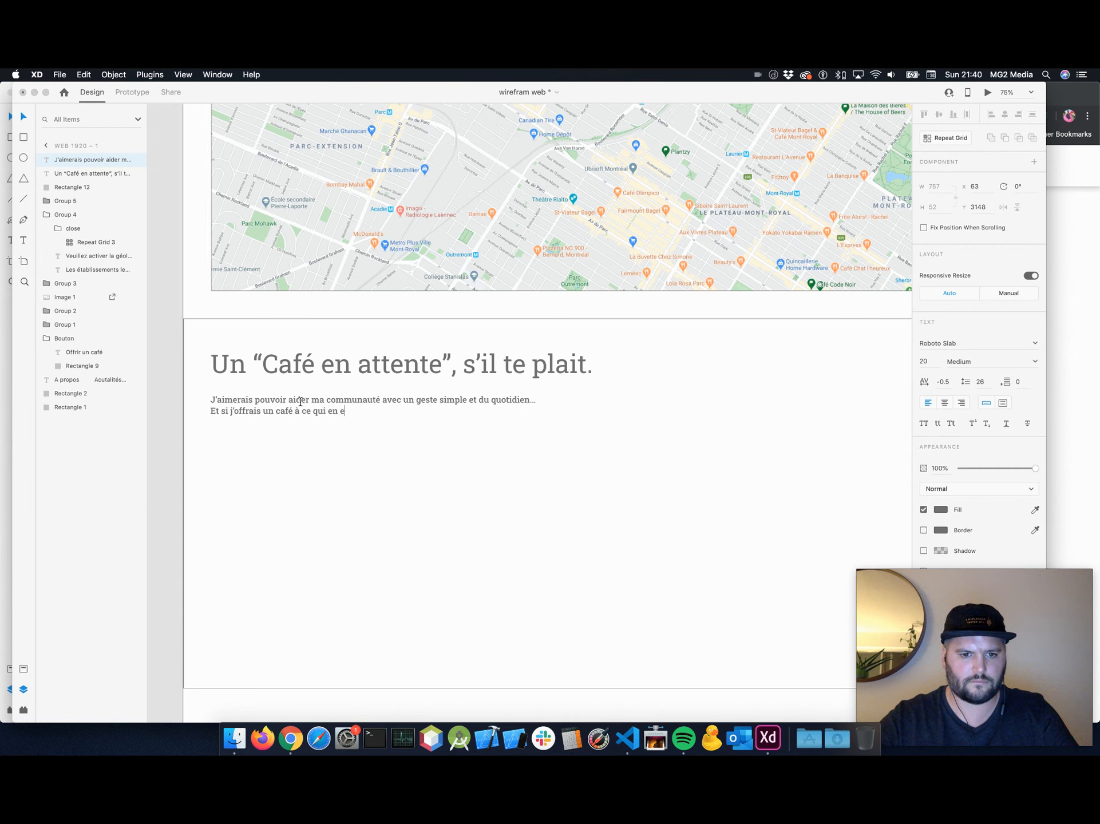
type("ont le plus besoin ?")
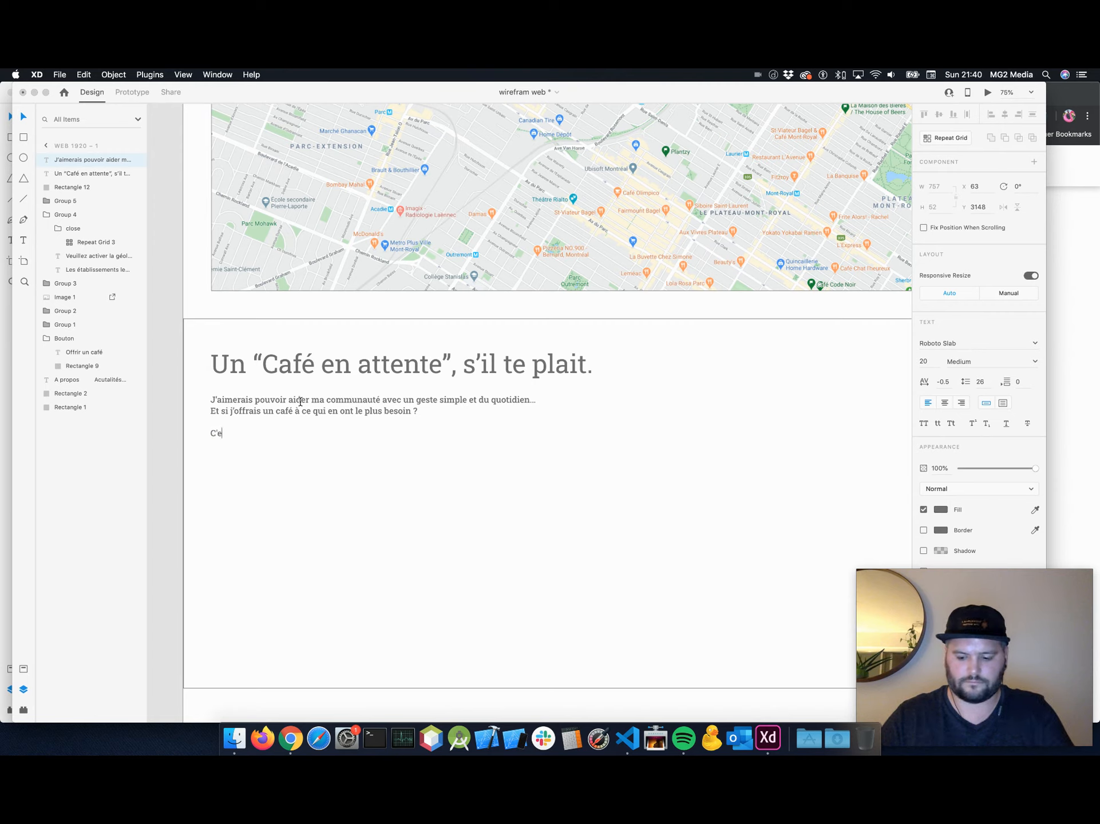
Add a closing line after a blank line in the description: C'est ce que Café en attente propose comme solution, merci de nous soutenir.
type("st ce que ")
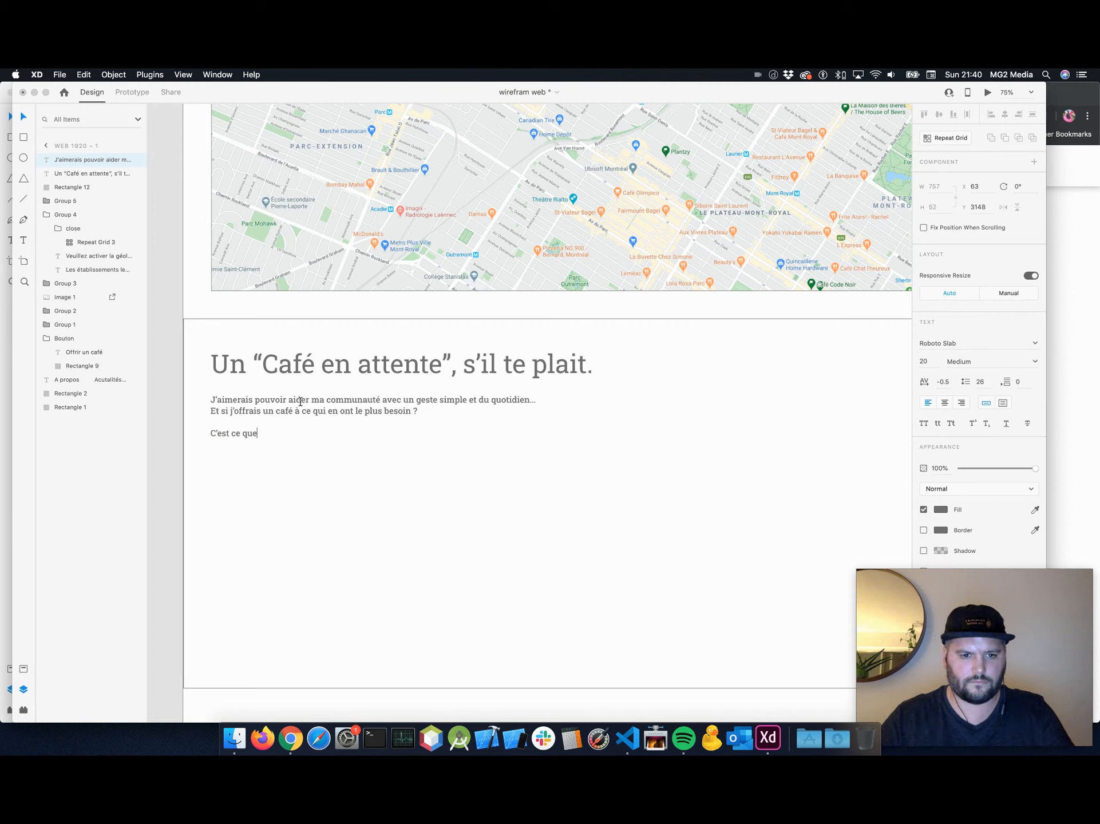
type("Café e")
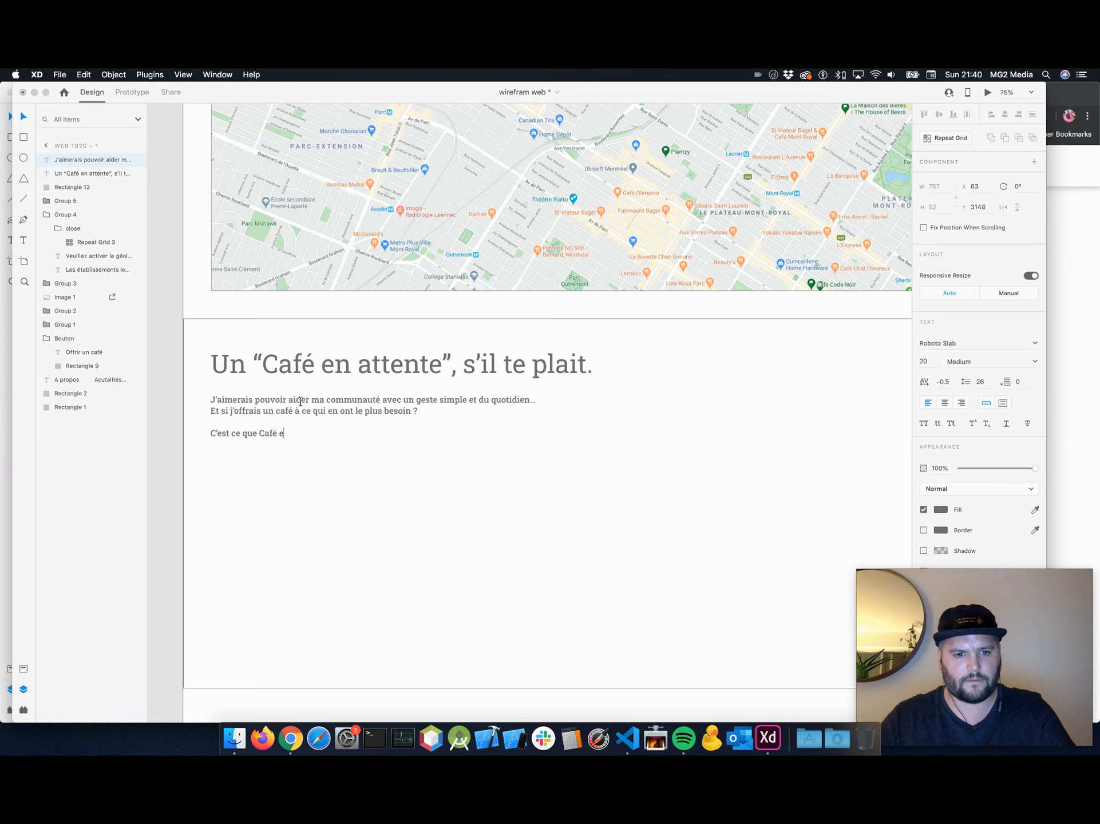
type("n attente ")
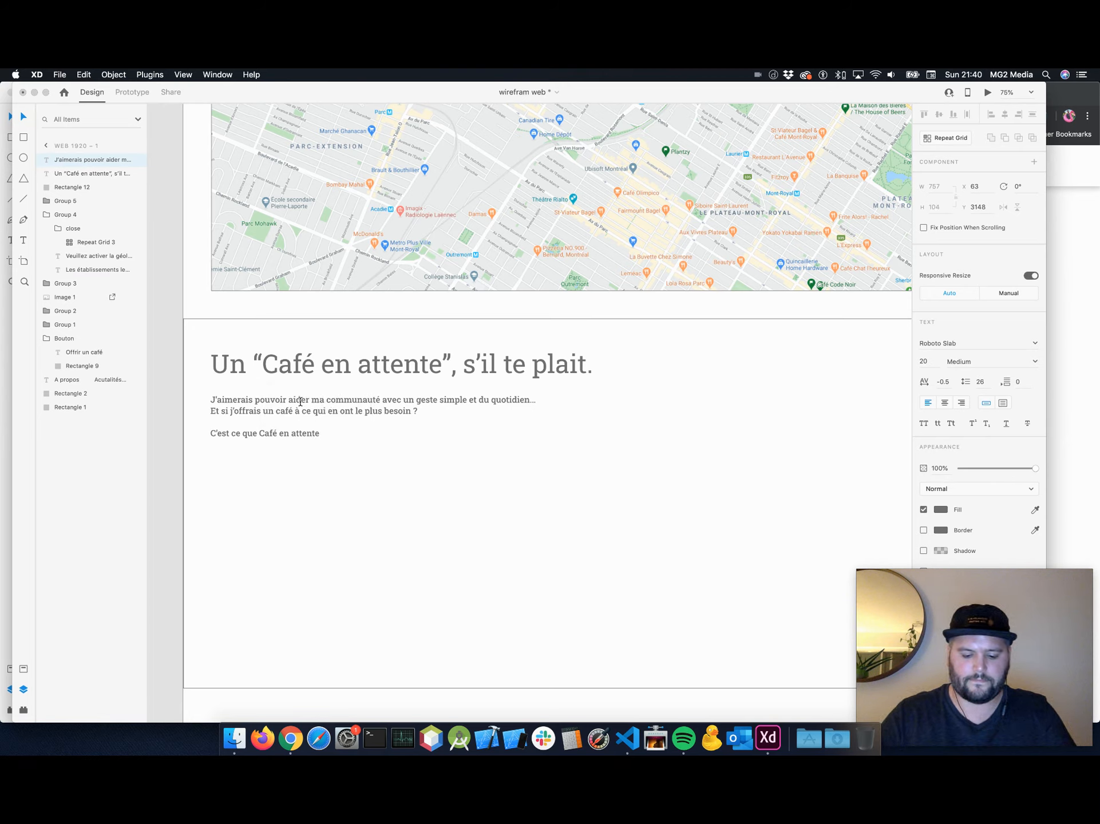
type("solution")
key("BackSpace")
key("BackSpace")
key("BackSpace")
key("BackSpace")
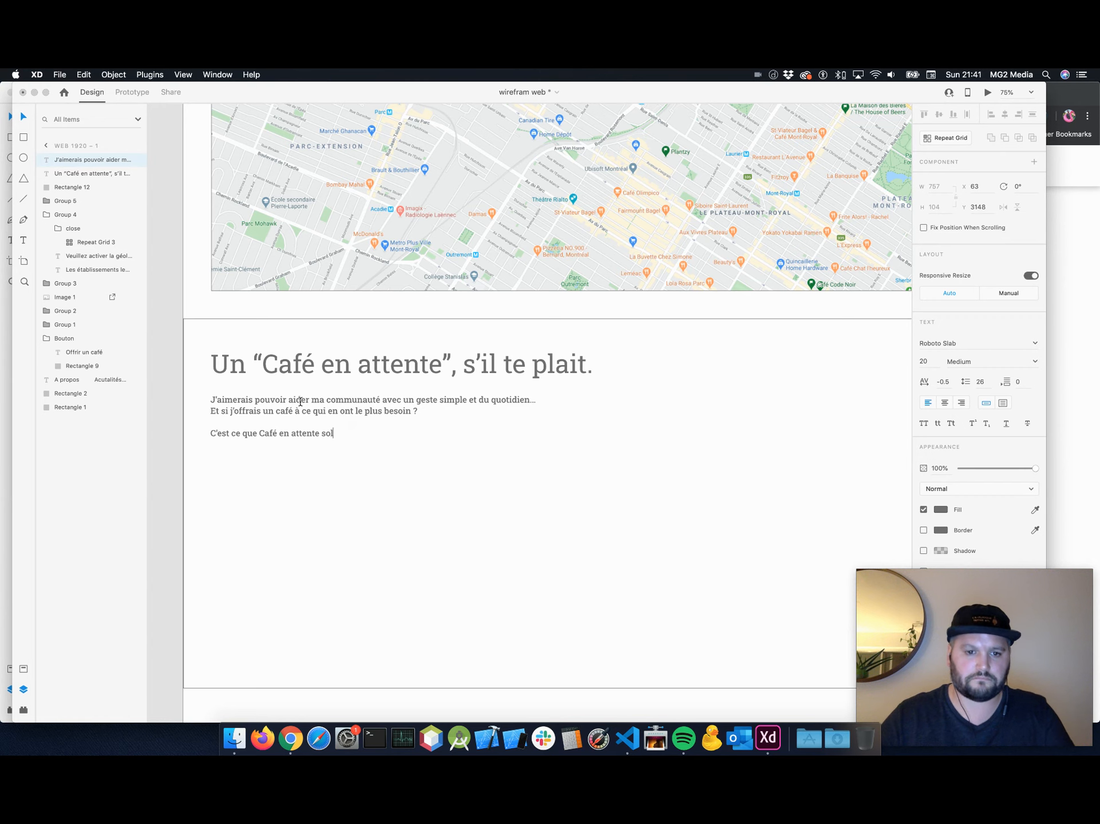
type("prp")
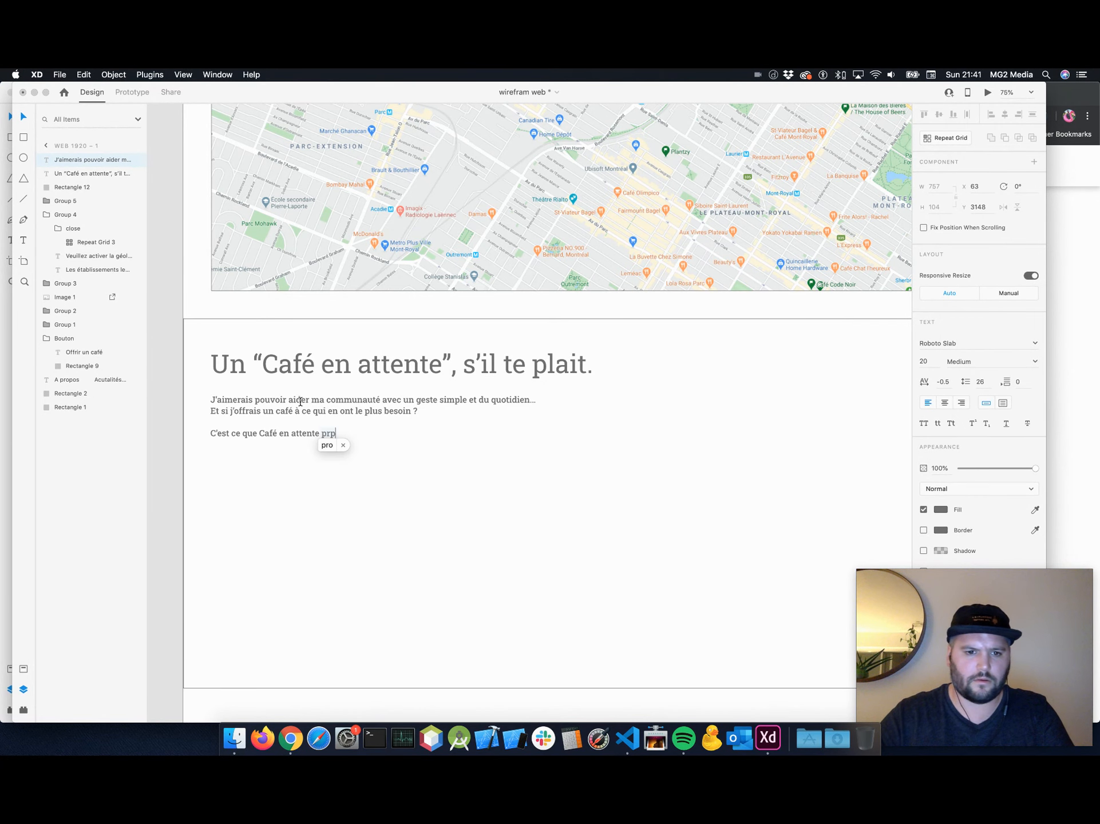
key("BackSpace")
type("opose co")
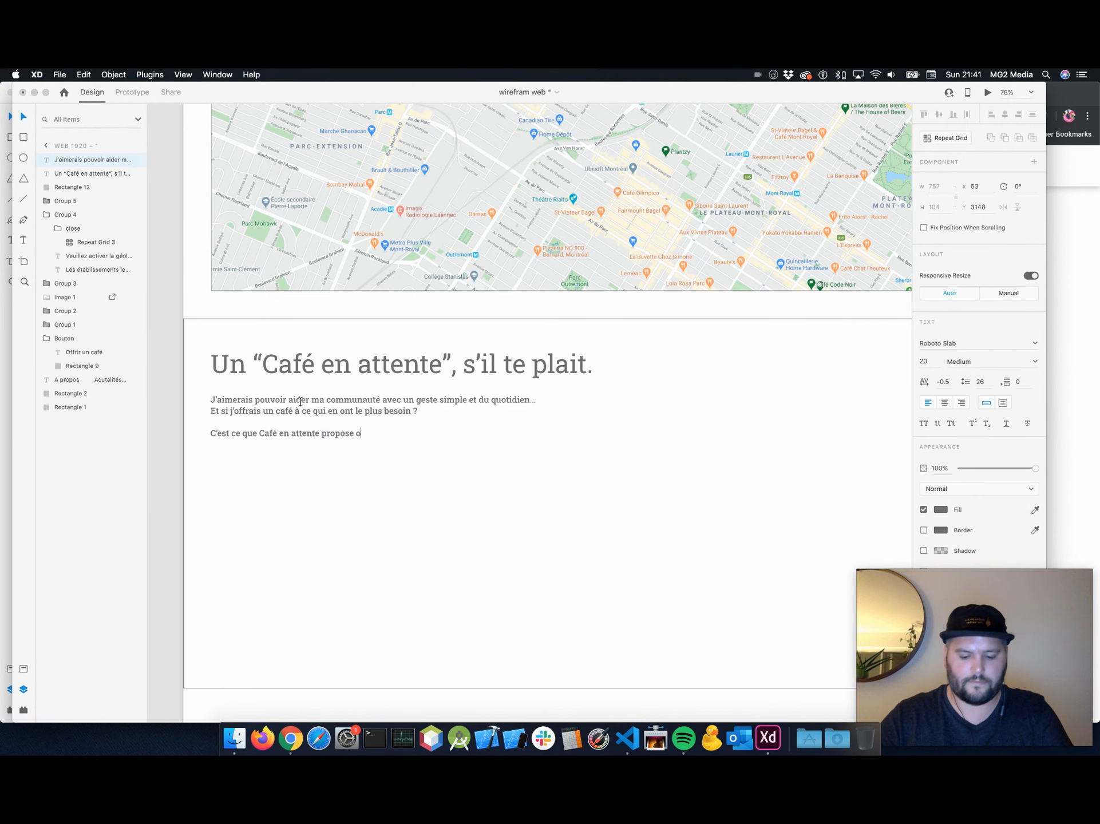
key("BackSpace")
type("comme solution")
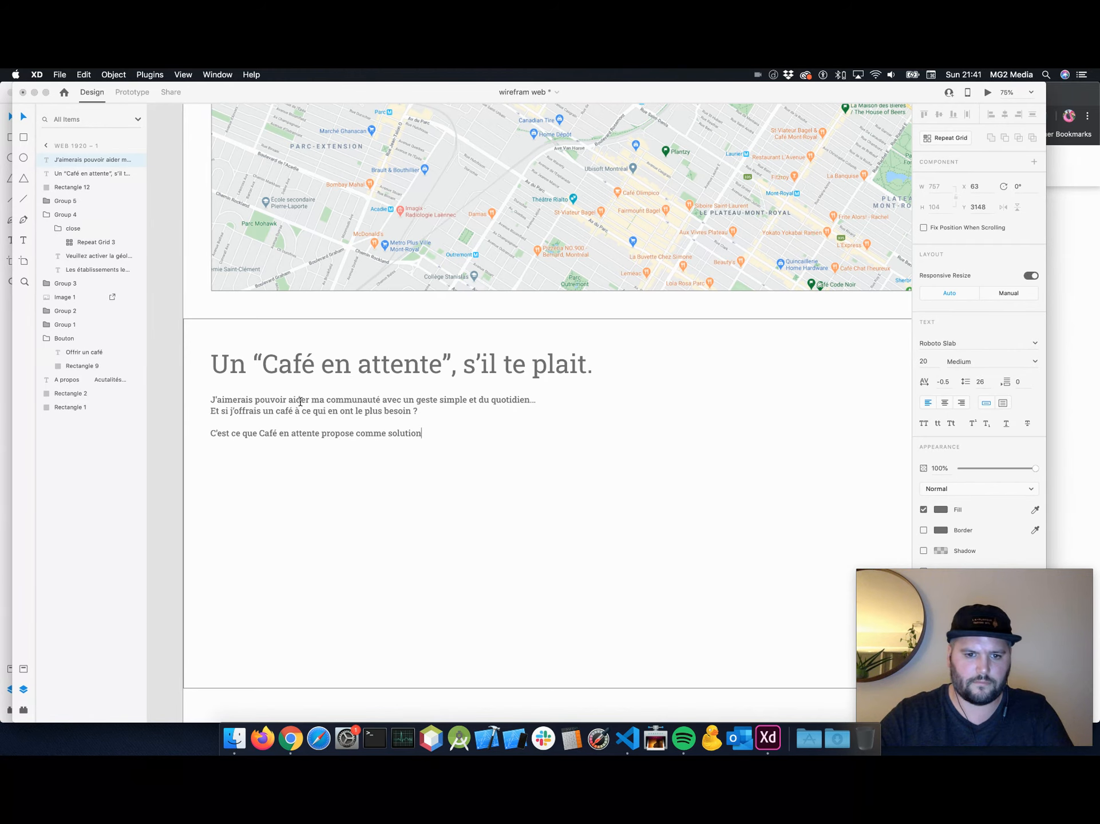
type(", ")
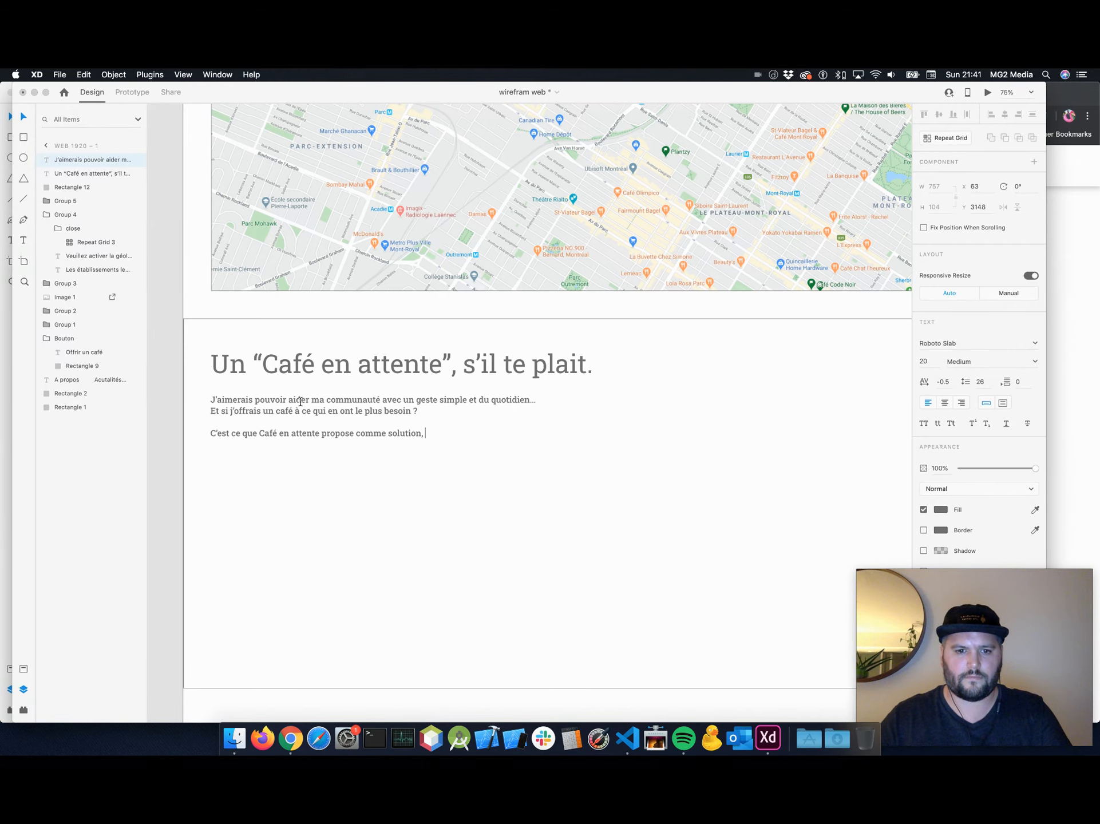
type("merci de")
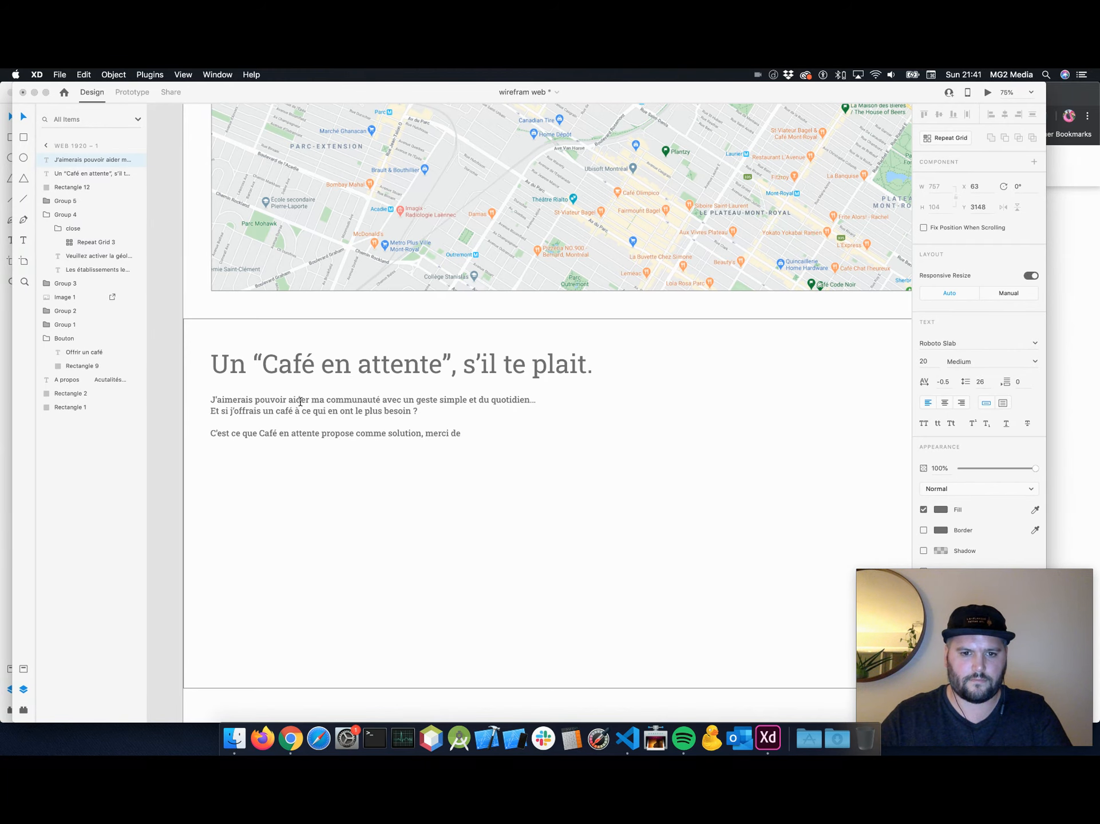
type(" nous soutenir.")
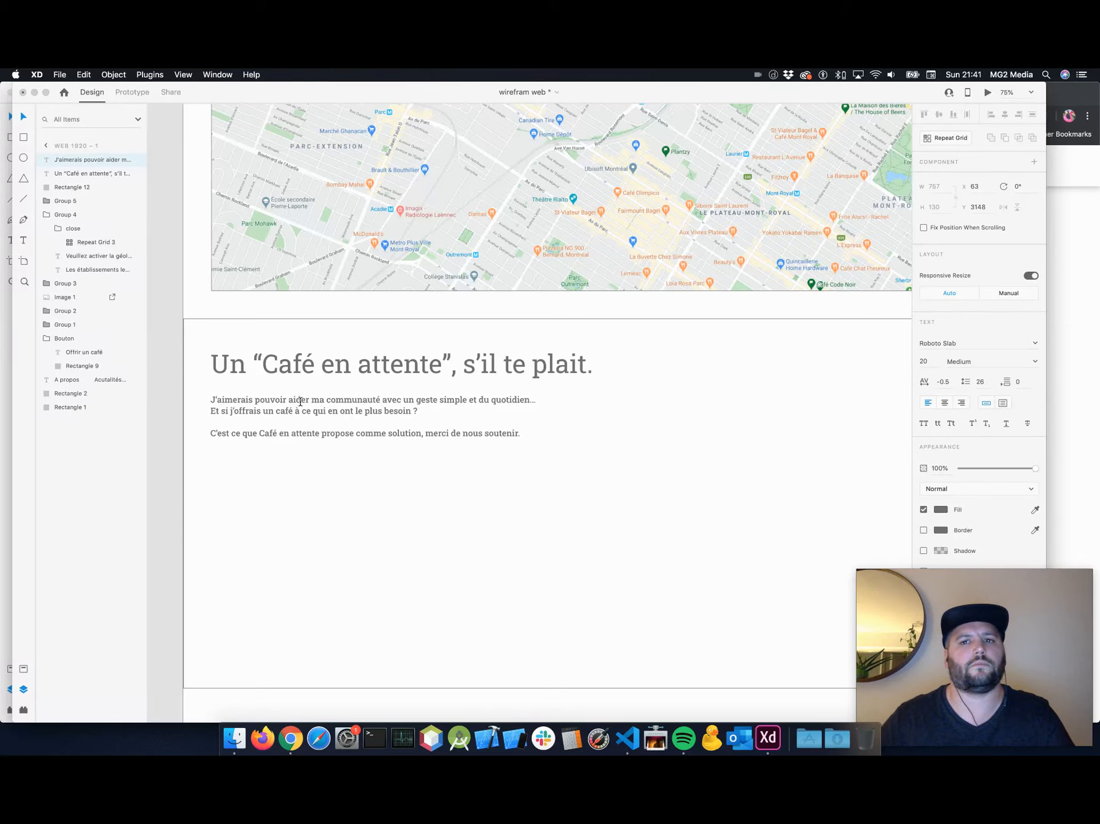
left_click(348, 462)
Review the wireframe from the new section up to the header and back down, comparing the content of its sections.
scroll(348, 461, "up", 10)
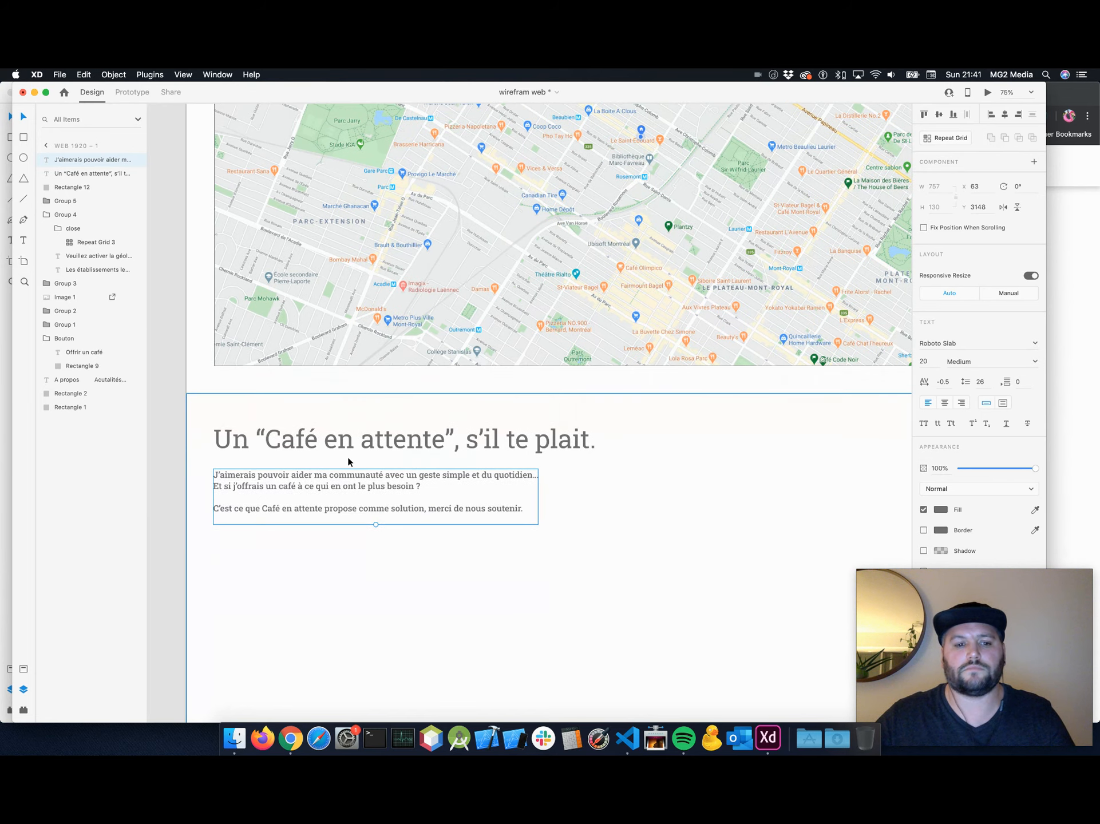
scroll(347, 462, "up", 15)
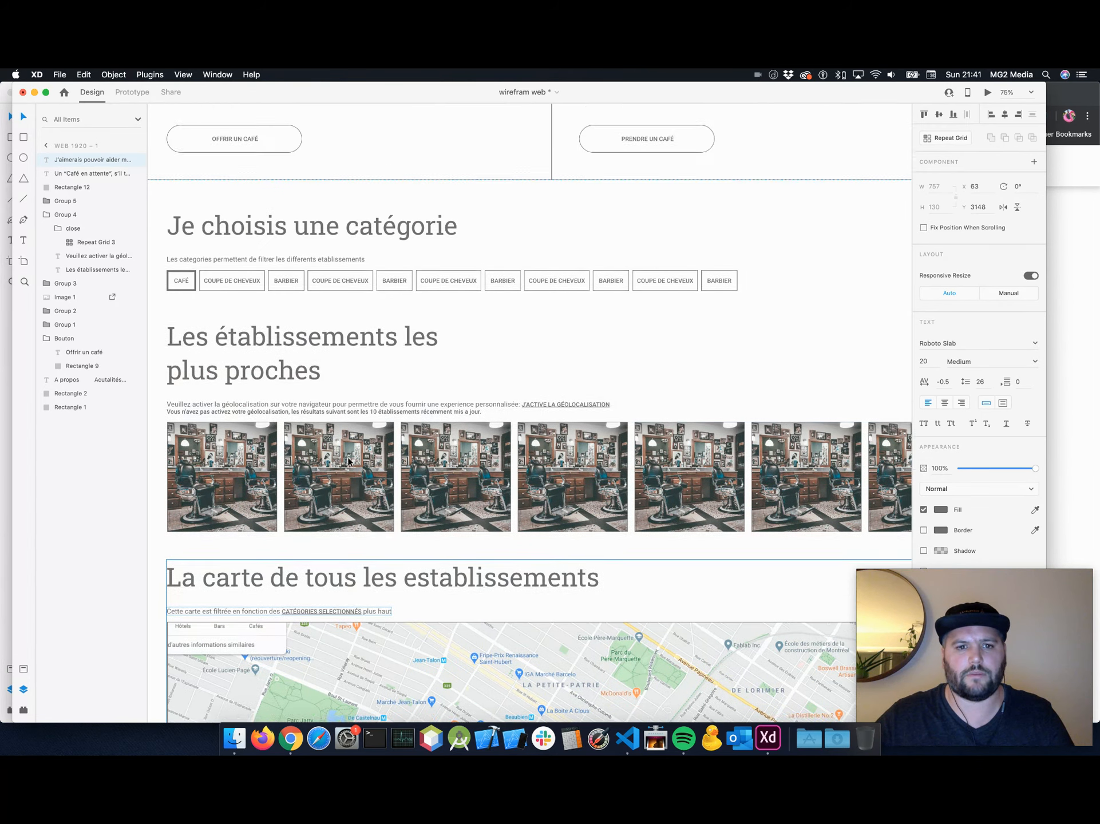
scroll(348, 462, "up", 15)
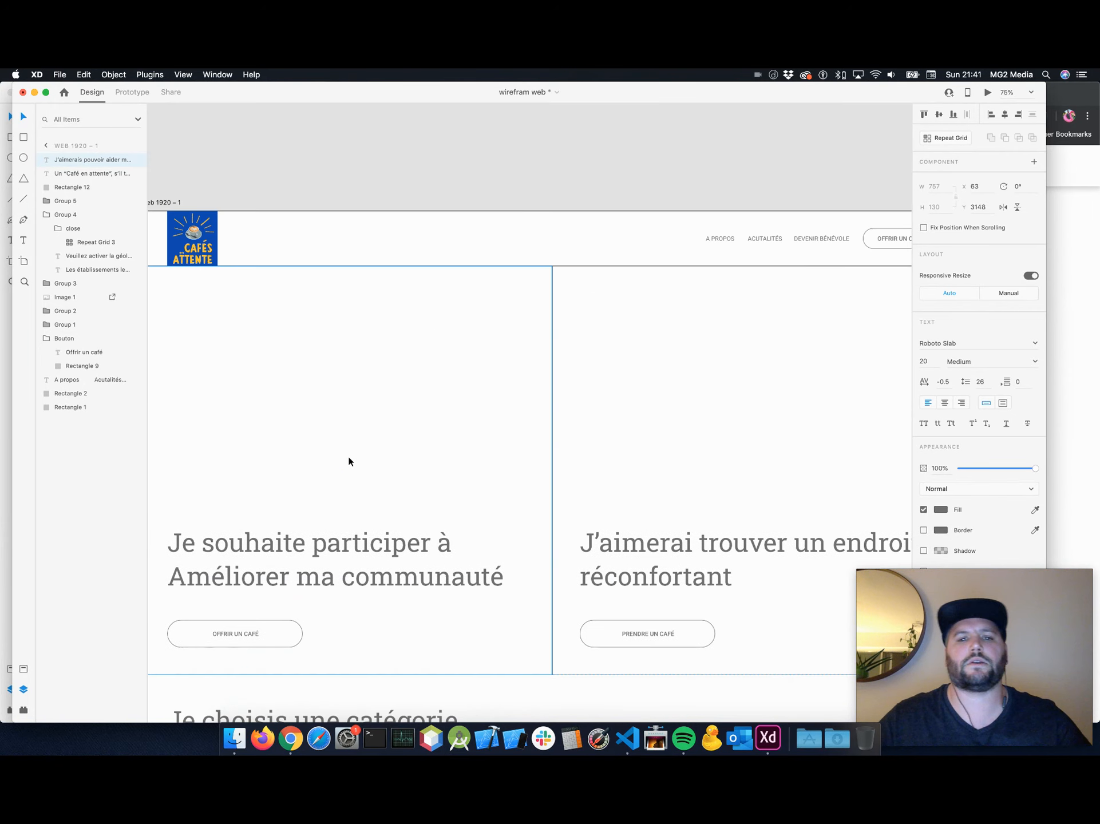
scroll(349, 461, "down", 3)
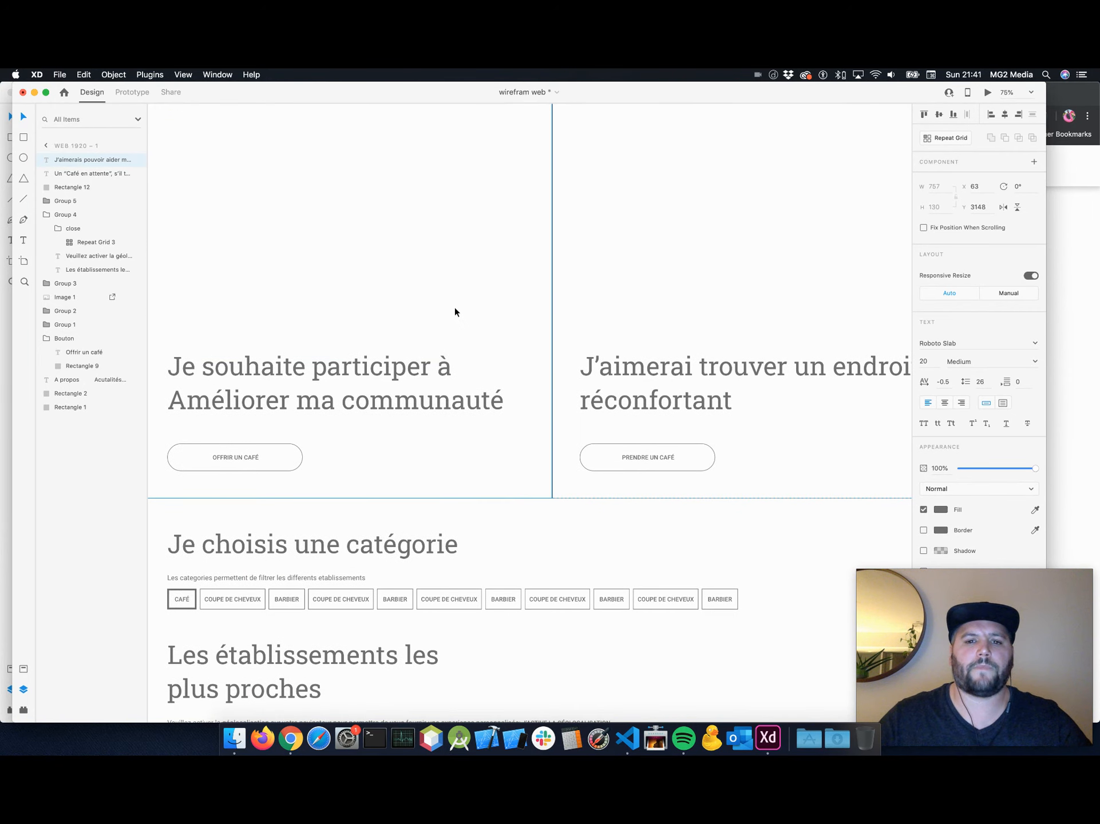
scroll(455, 308, "down", 15)
scroll(453, 310, "up", 3)
scroll(451, 314, "down", 10)
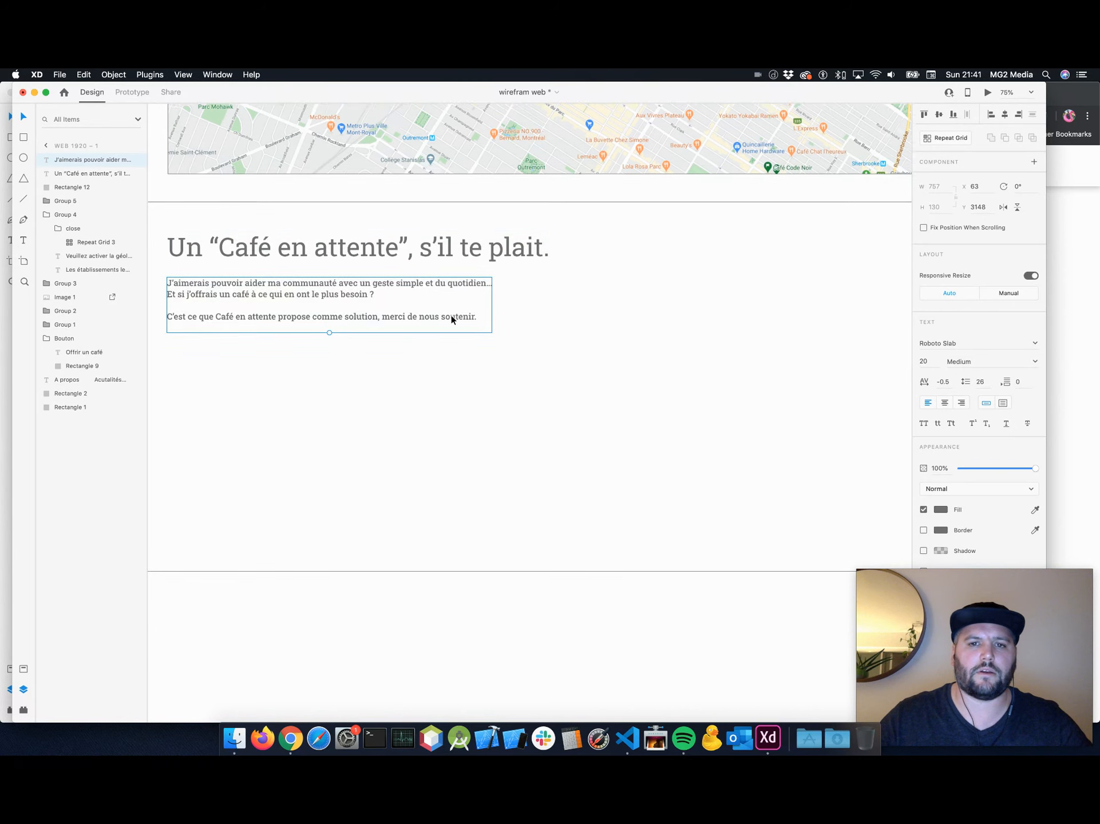
scroll(451, 315, "up", 10)
scroll(546, 337, "down", 8)
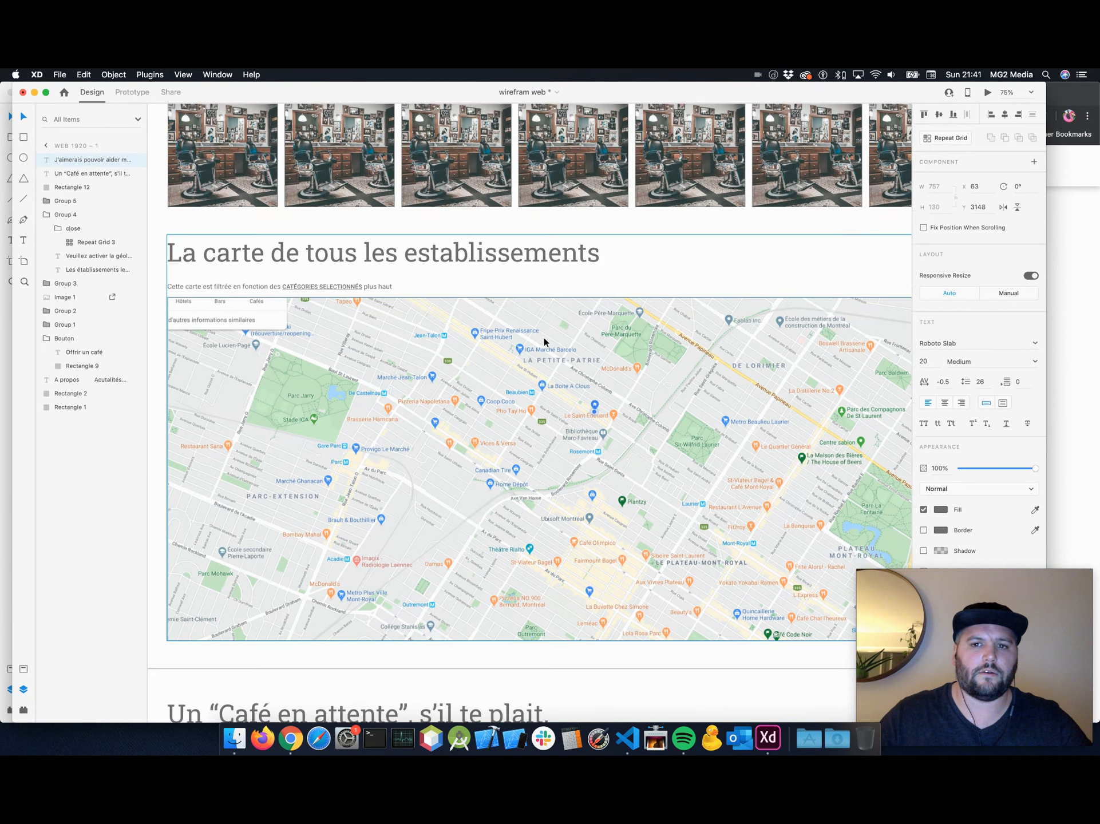
scroll(542, 340, "down", 2)
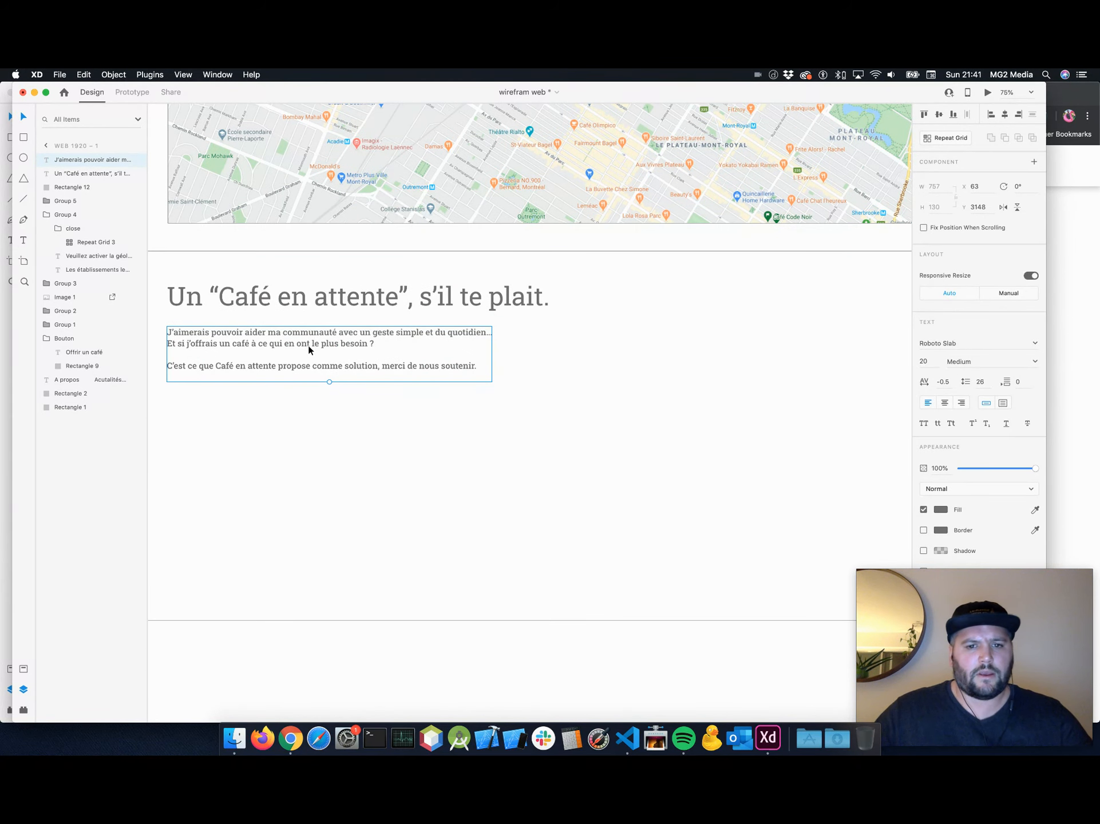
scroll(463, 372, "down", 2)
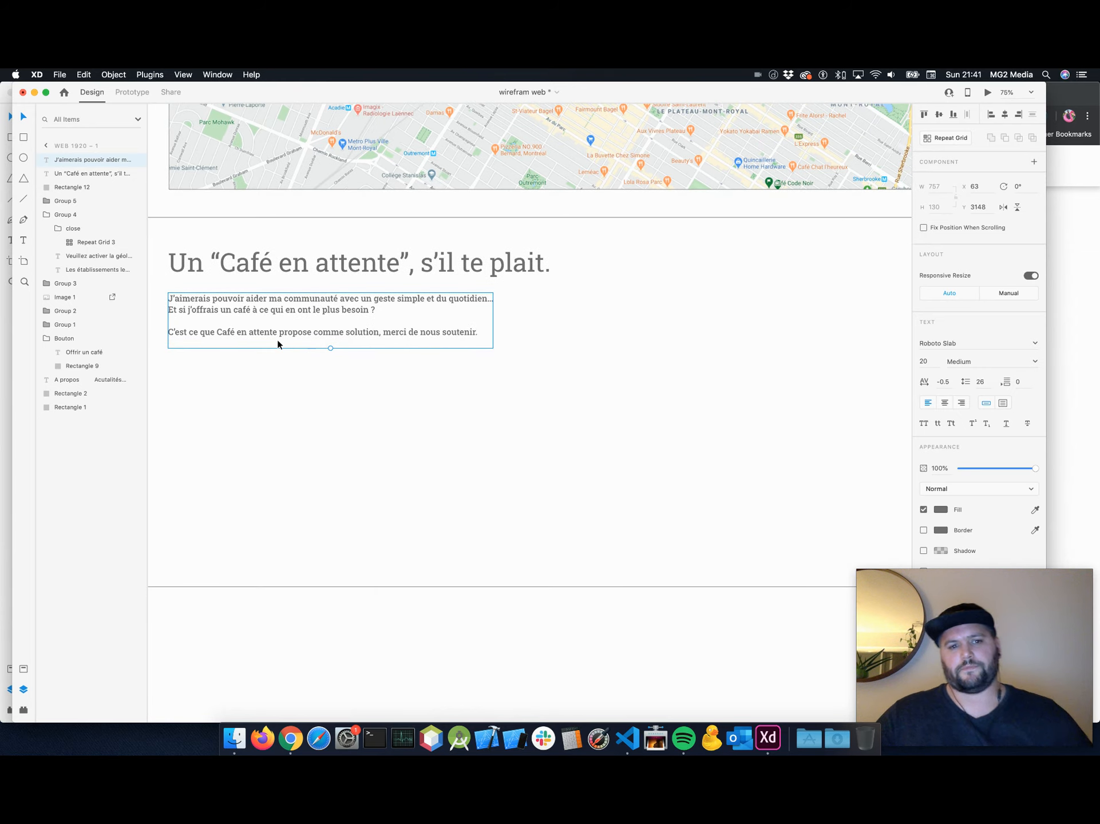
Remove the empty trailing line at the end of the section's description text.
double_click(278, 340)
left_click(284, 343)
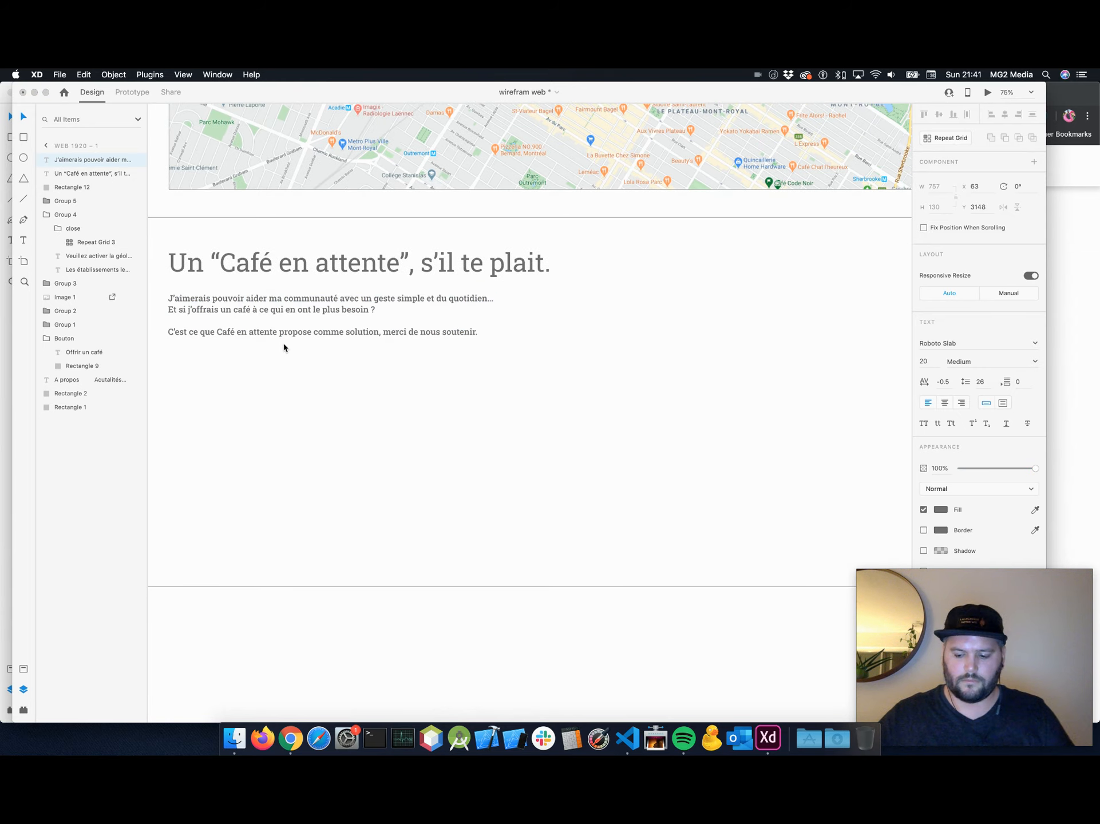
key("BackSpace")
key("Escape")
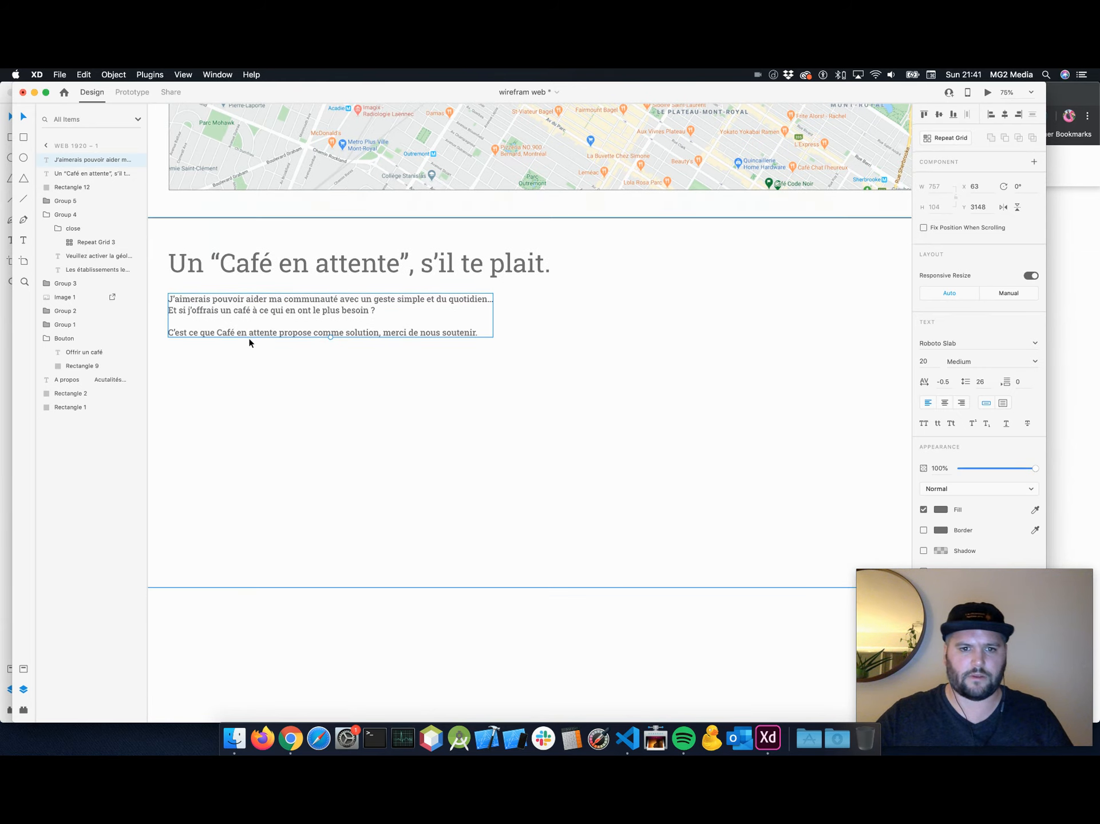
Duplicate the description text block directly below the original at Y 3284 and open the copy's text for editing.
scroll(249, 339, "up", 10)
scroll(249, 339, "up", 15)
scroll(249, 340, "down", 1)
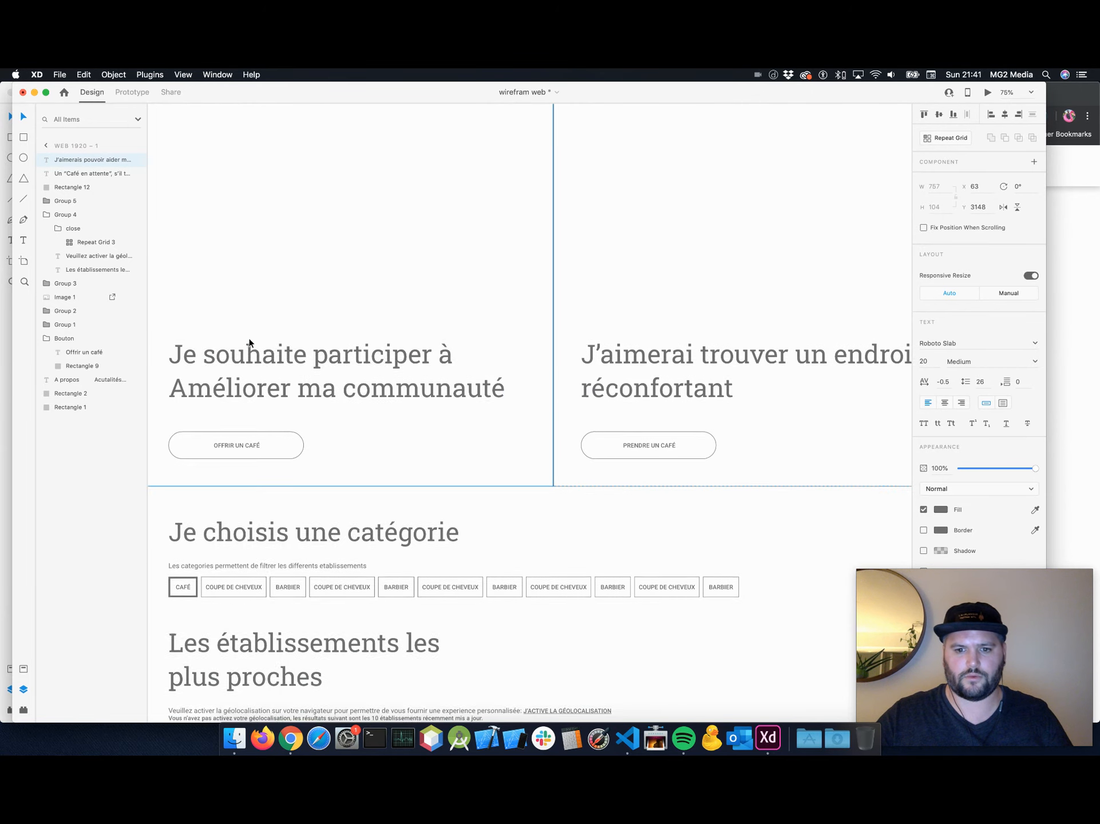
scroll(248, 342, "down", 18)
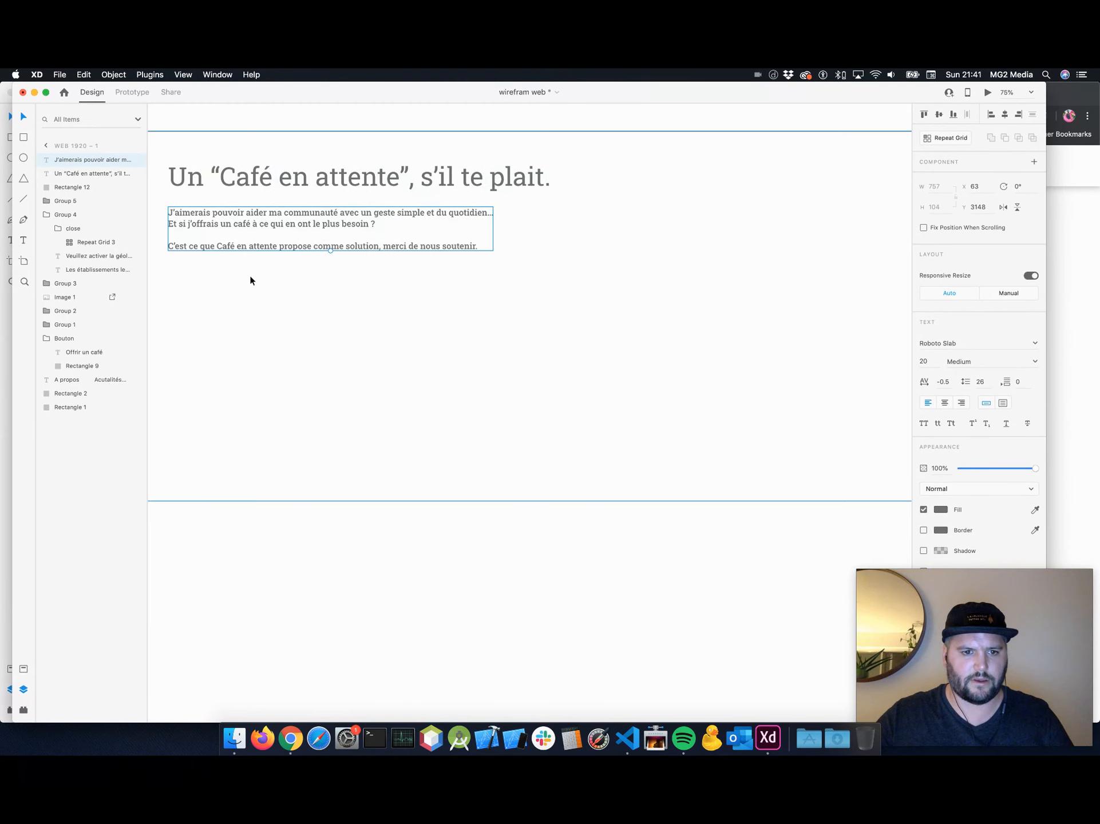
scroll(357, 249, "up", 4)
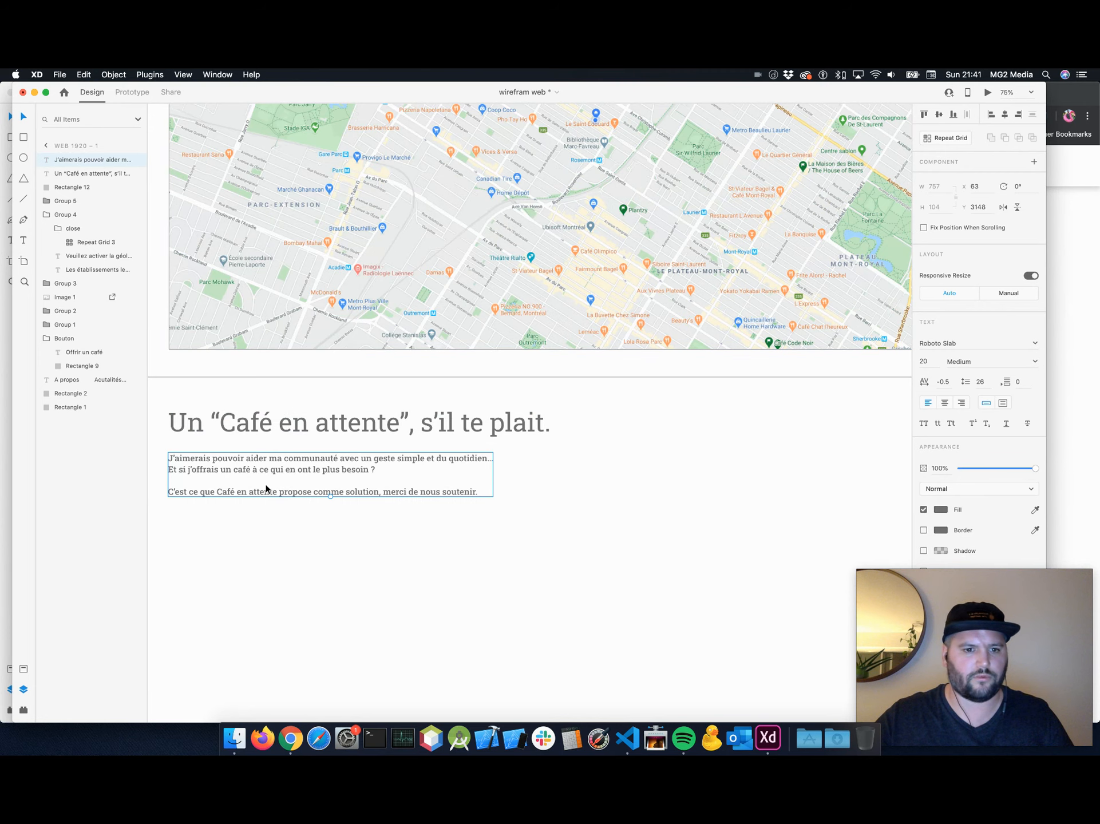
left_click_drag(236, 470, 224, 528)
key("Return")
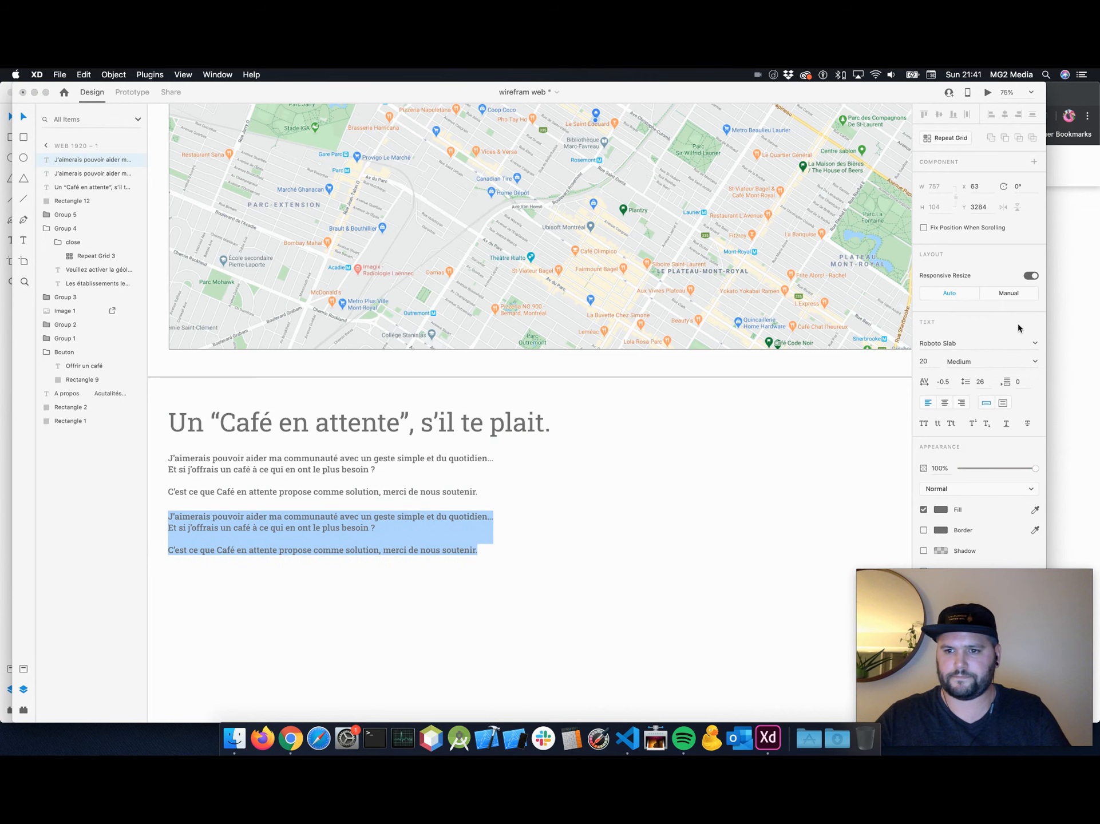
Set the duplicated description's font to Roboto and its size to 14.
left_click(1003, 343)
type("Robot")
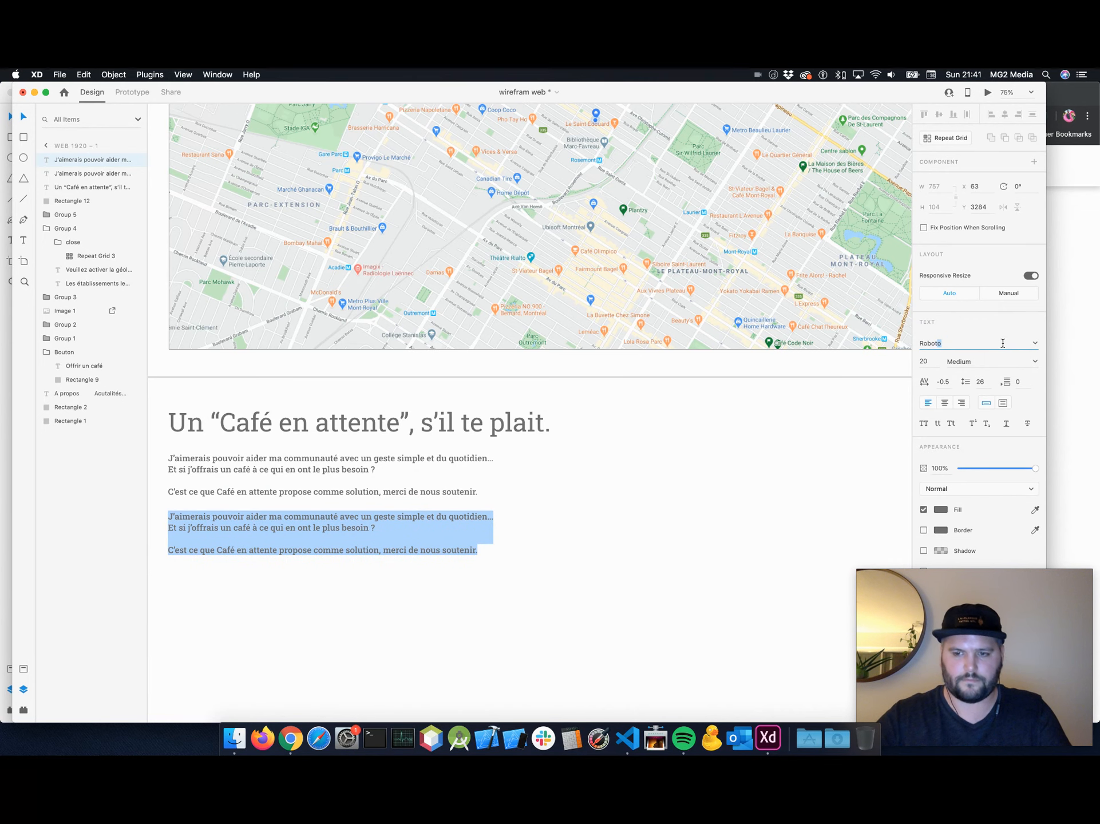
key("Return")
left_click(934, 361)
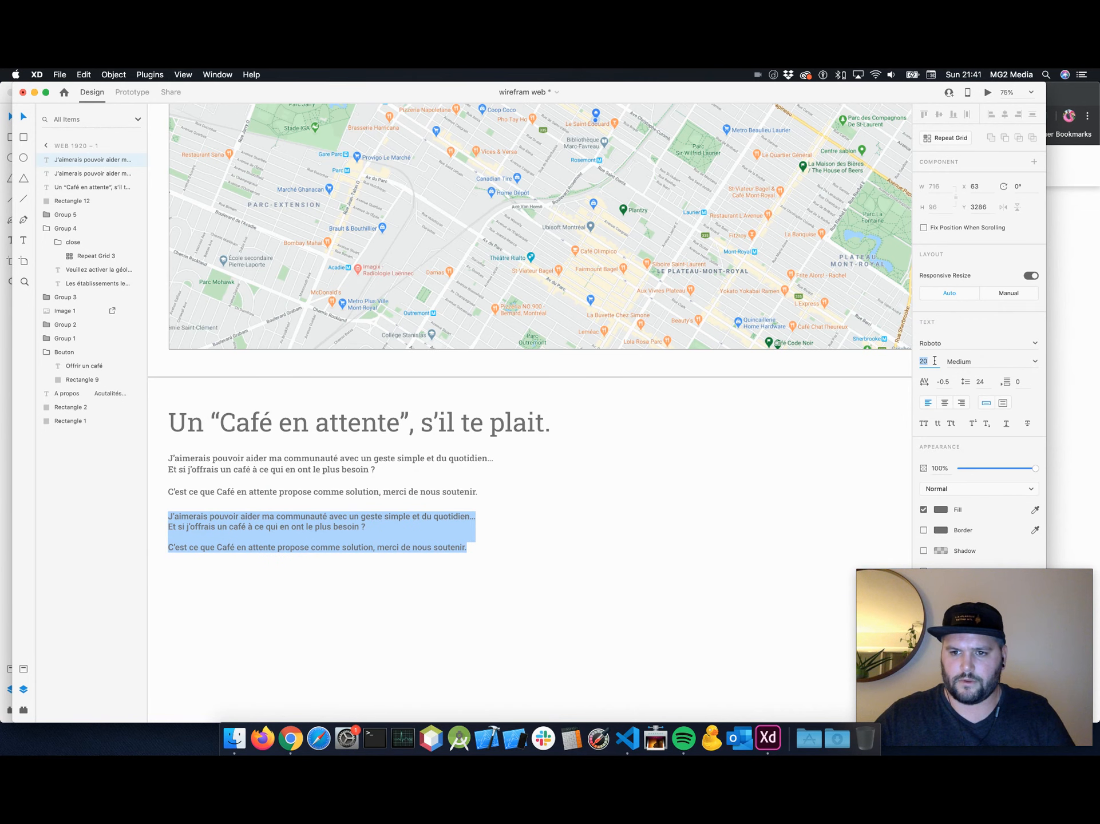
type("14")
key("Return")
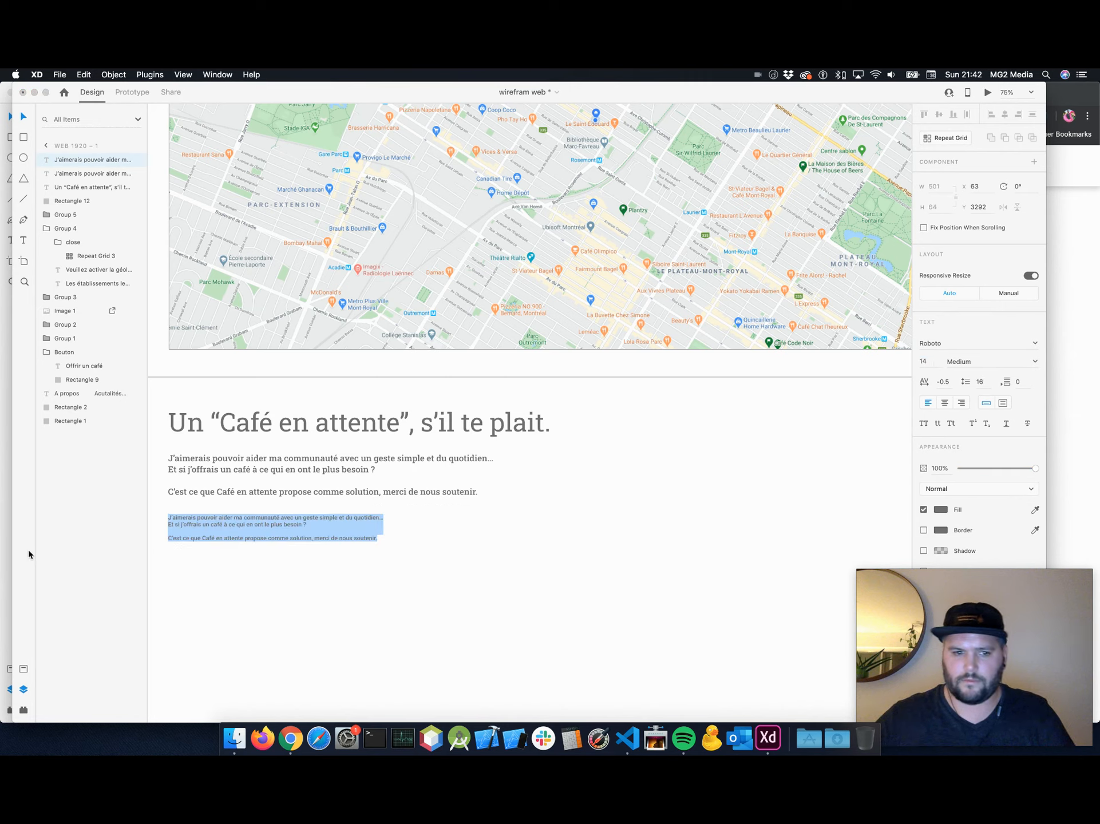
Replace the duplicated description's entire text with: En savoir plus.
left_click(201, 520)
triple_click(201, 520)
key("super+a")
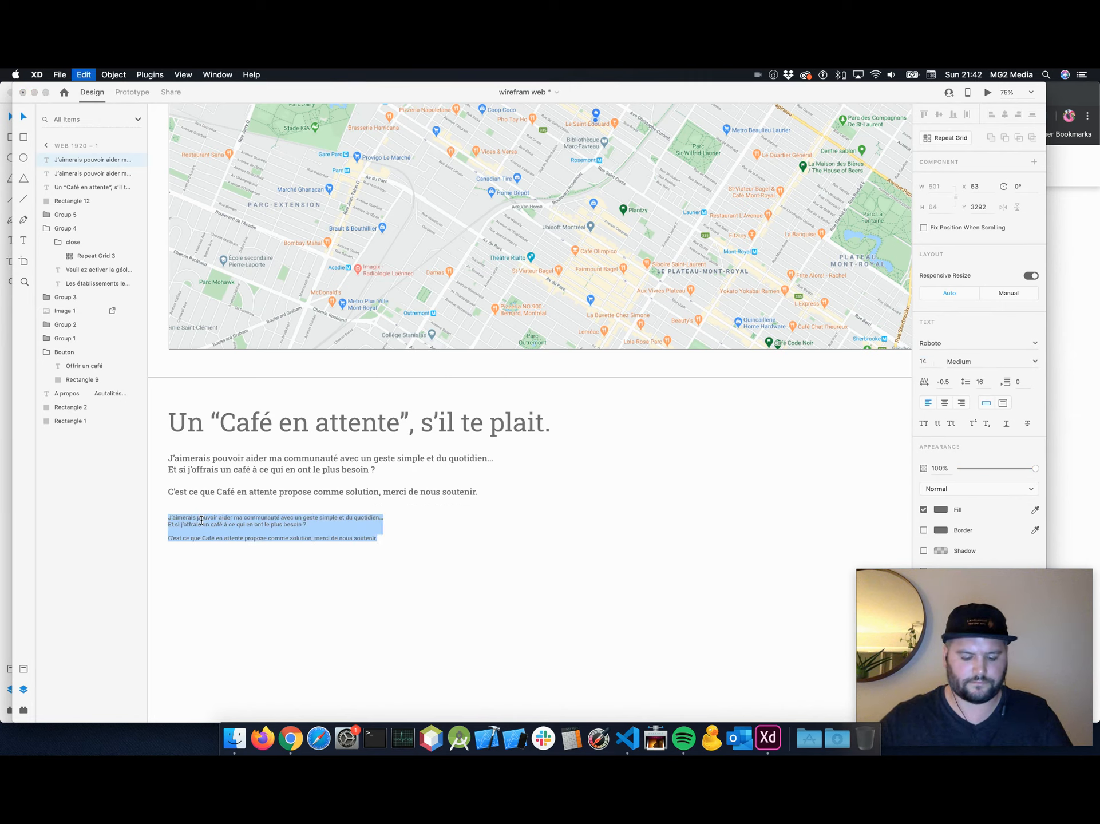
type("En savoir plus")
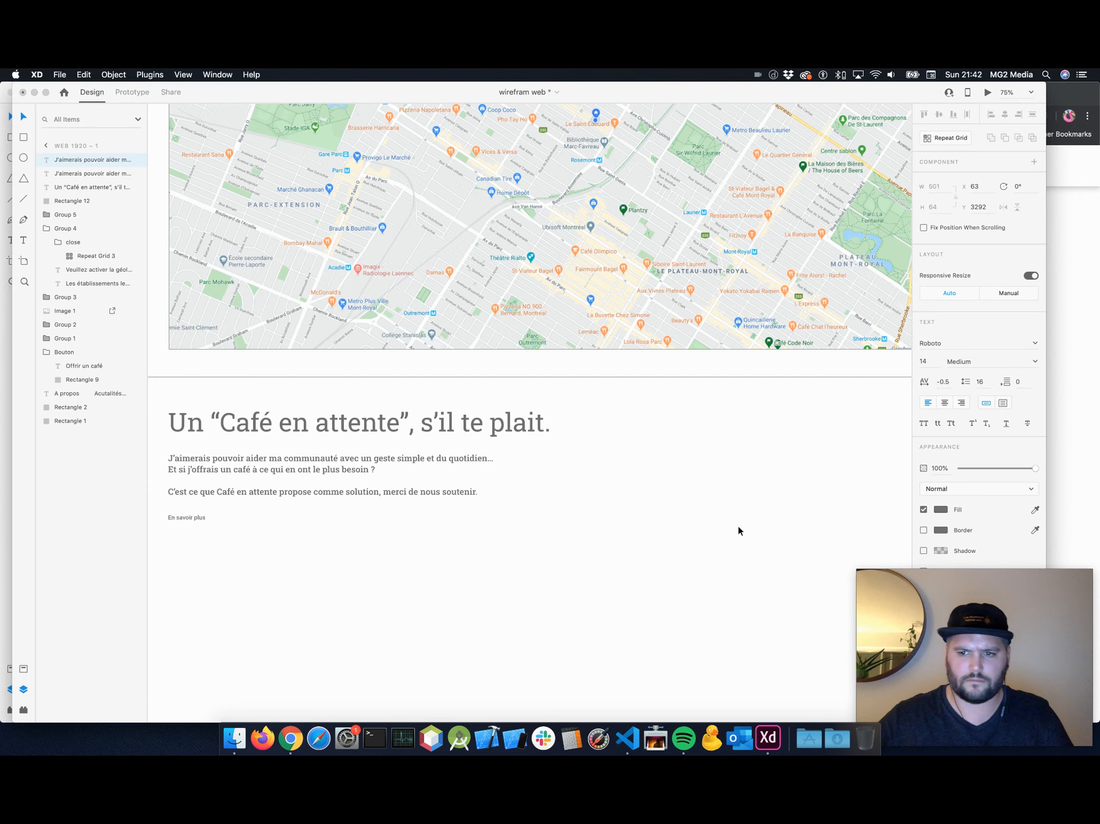
Format the "En savoir plus" text as an uppercase, underlined link.
key("super+a")
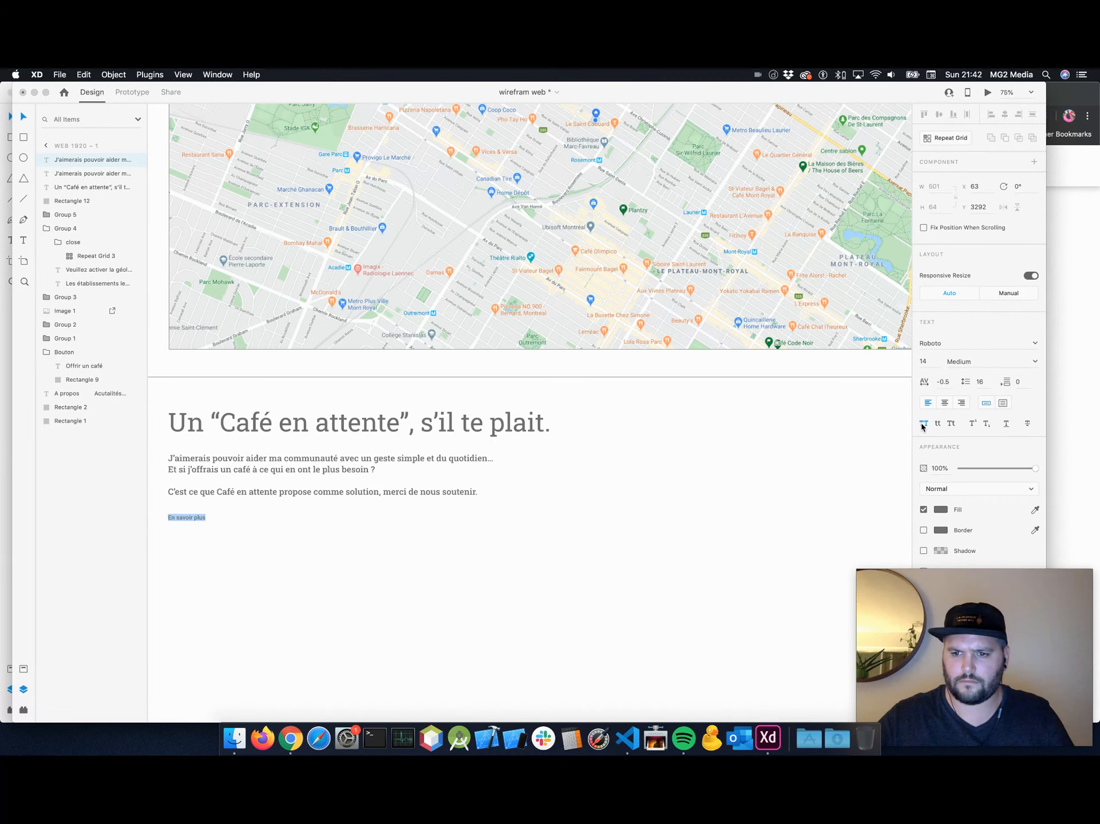
left_click(923, 424)
left_click(1006, 424)
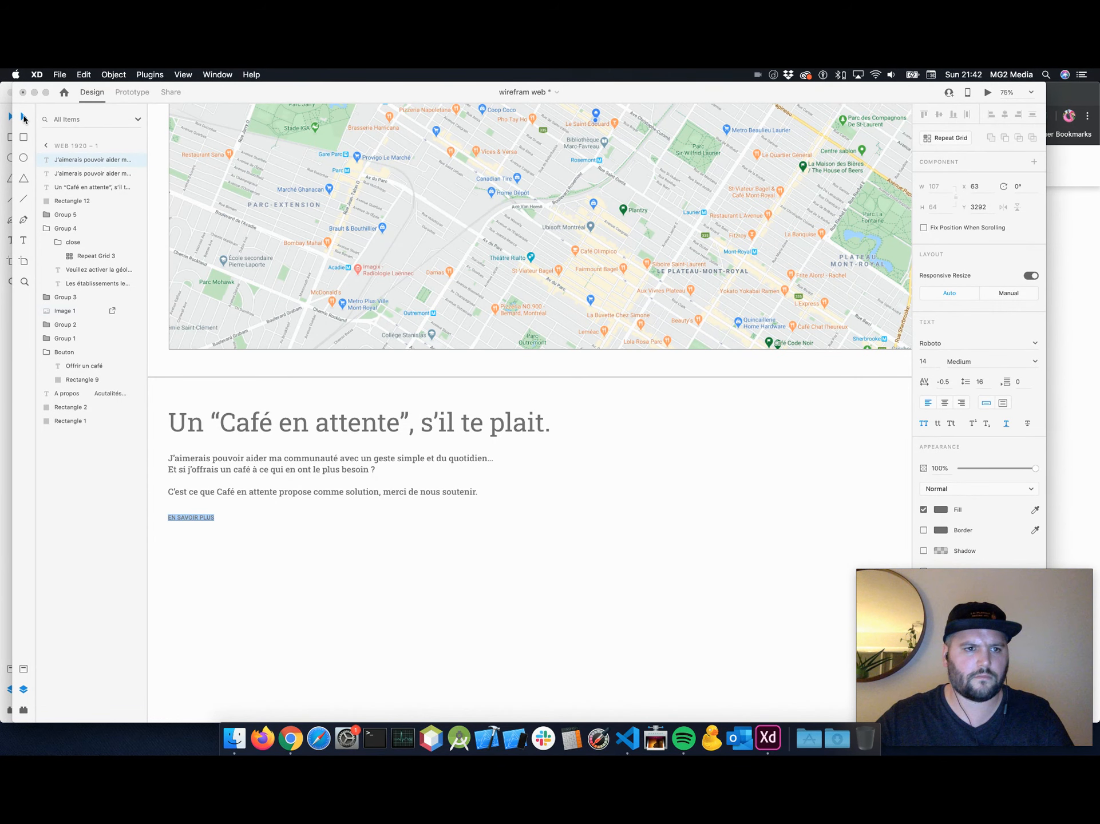
left_click(370, 572)
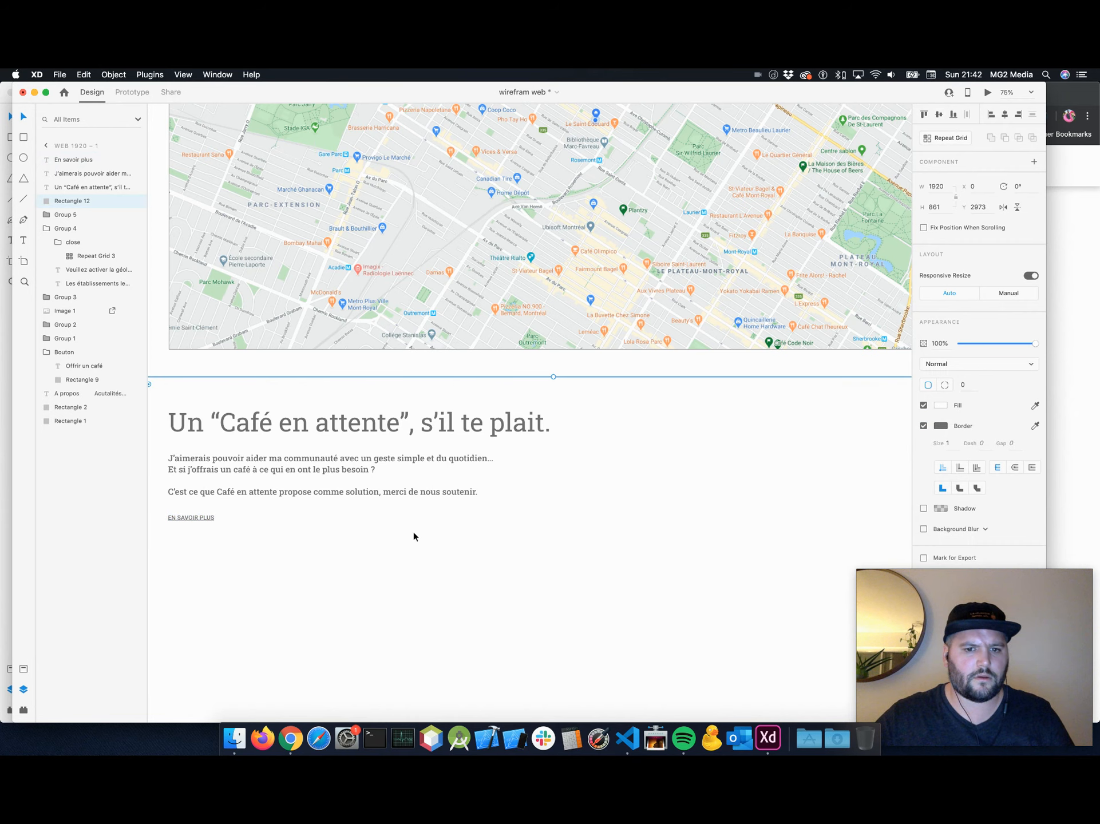
Shorten the new section's background rectangle to just below the link and set its height to 343+16.
scroll(413, 533, "down", 5)
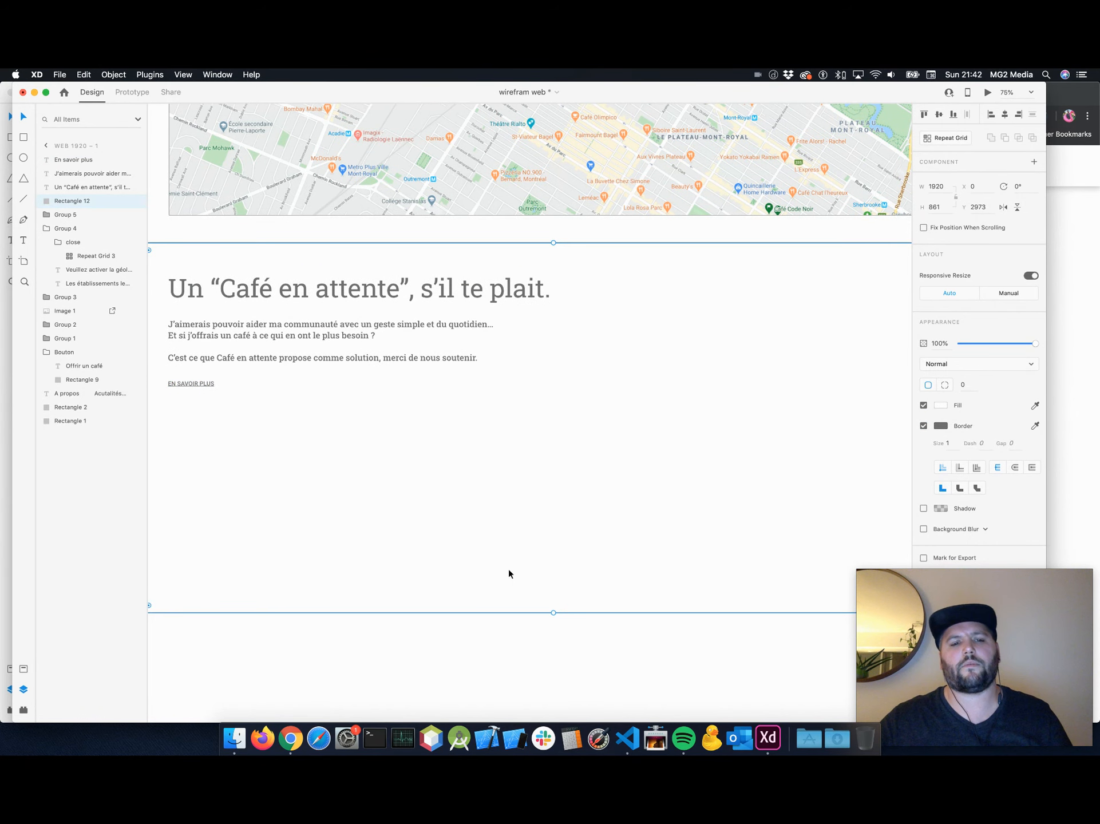
left_click_drag(552, 612, 535, 390)
left_click(942, 207)
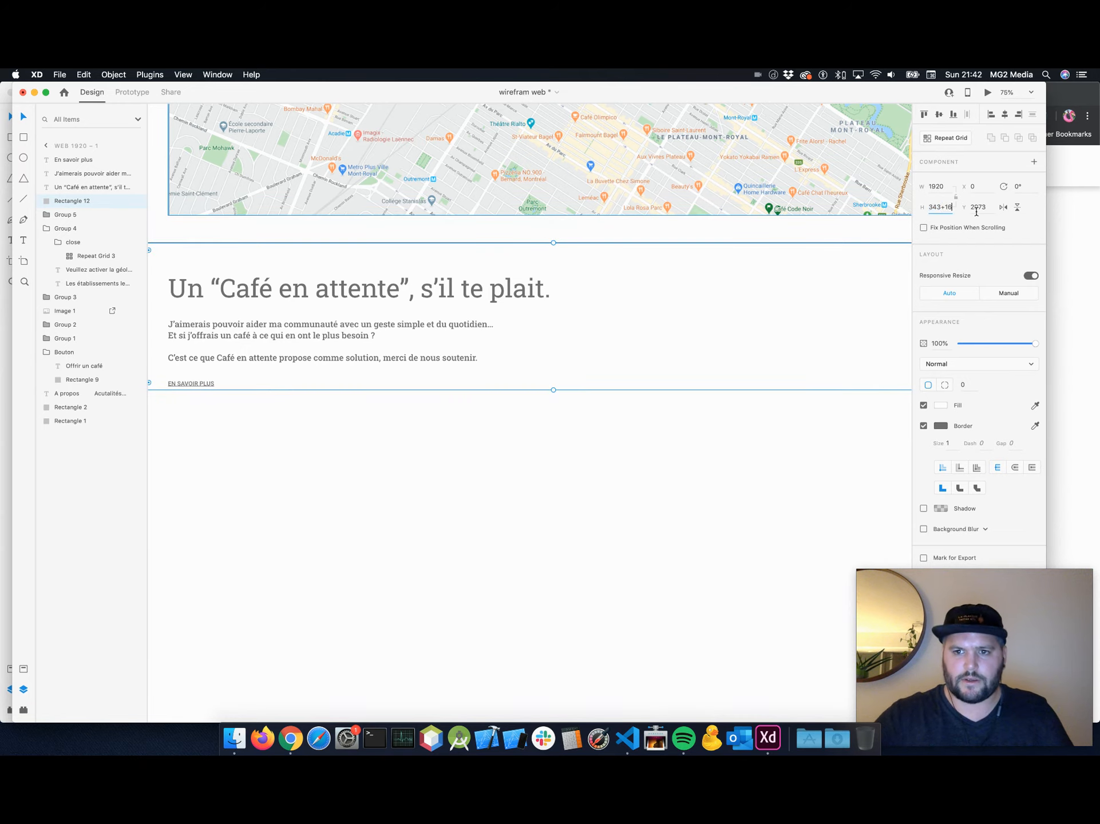
key("Return")
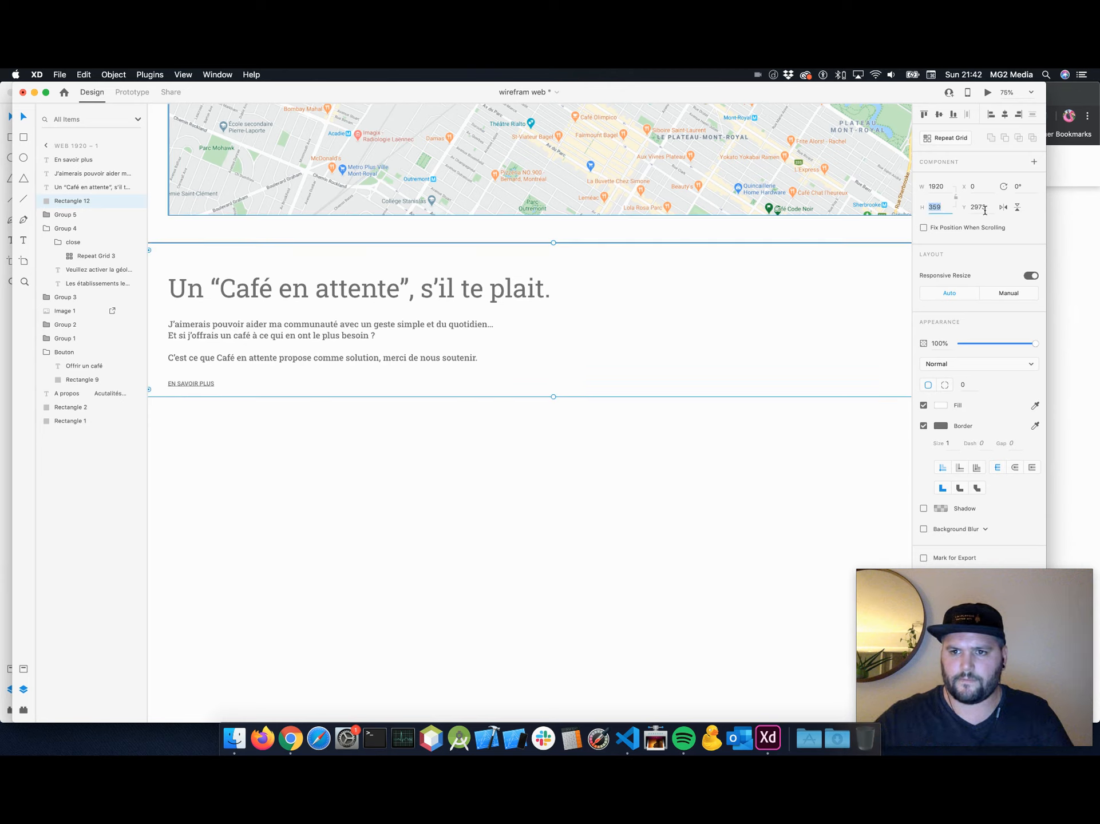
Extend the new section's background rectangle by adding 32 to its height twice, first 359+32 and again 391+32.
key("Right")
type("+3")
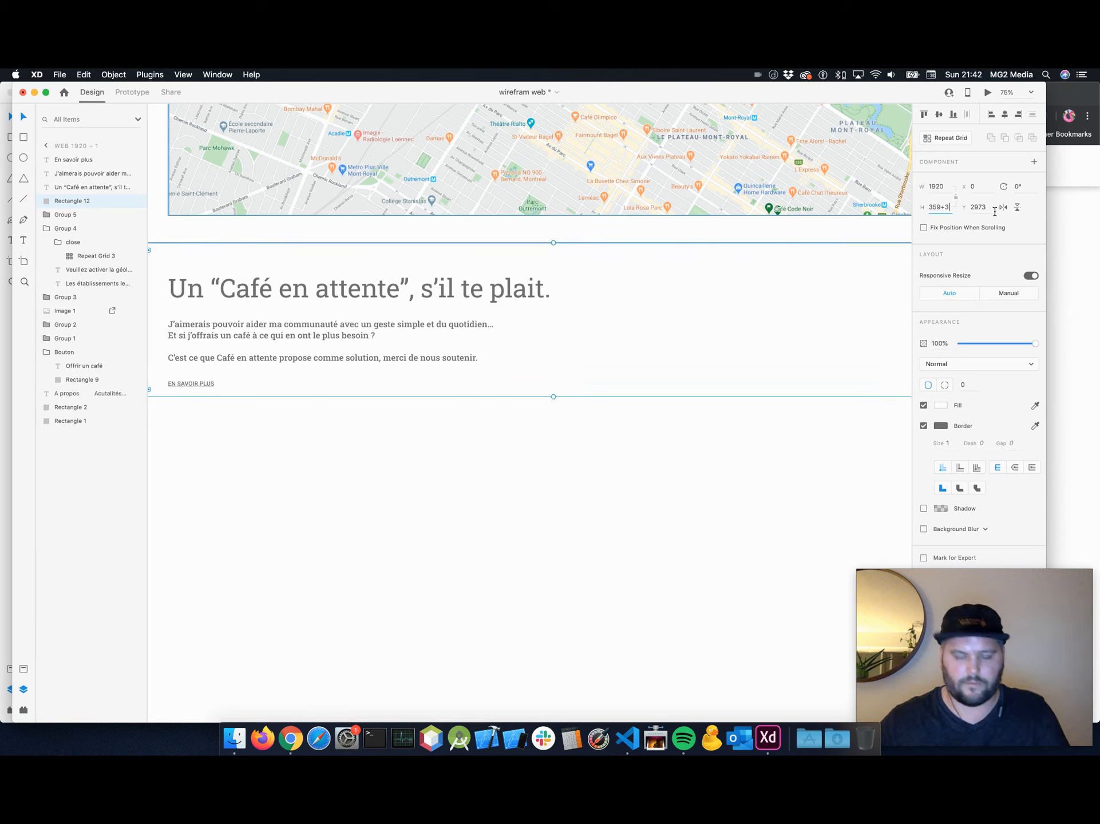
type("2")
key("Return")
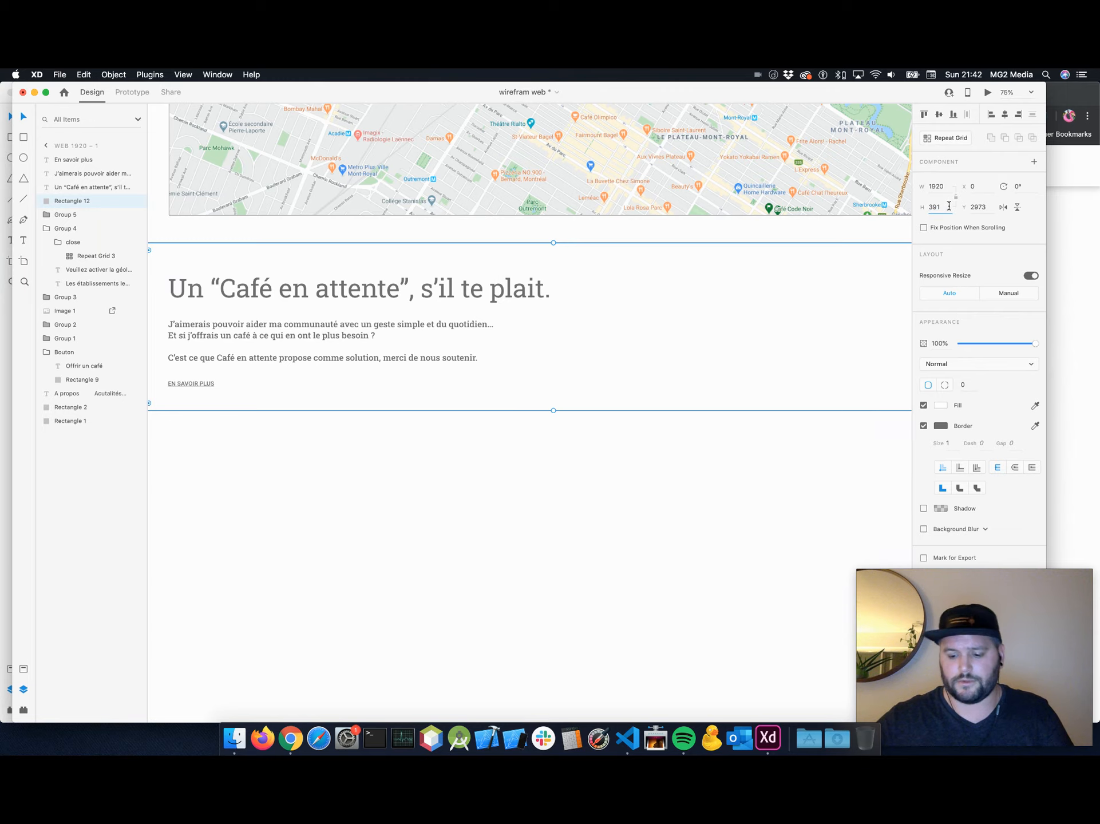
type("+32")
key("Return")
left_click(541, 464)
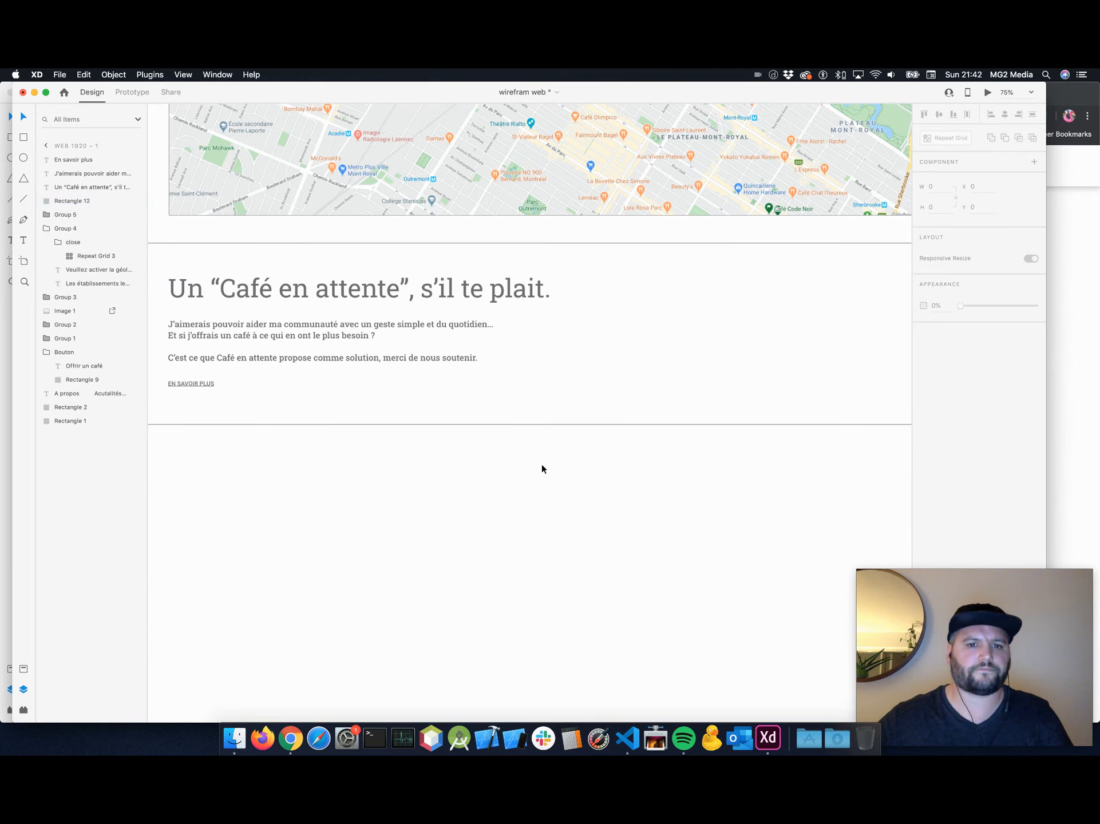
Replace the "En savoir plus" link text with: A propos de "Café en attente".
key("super+minus")
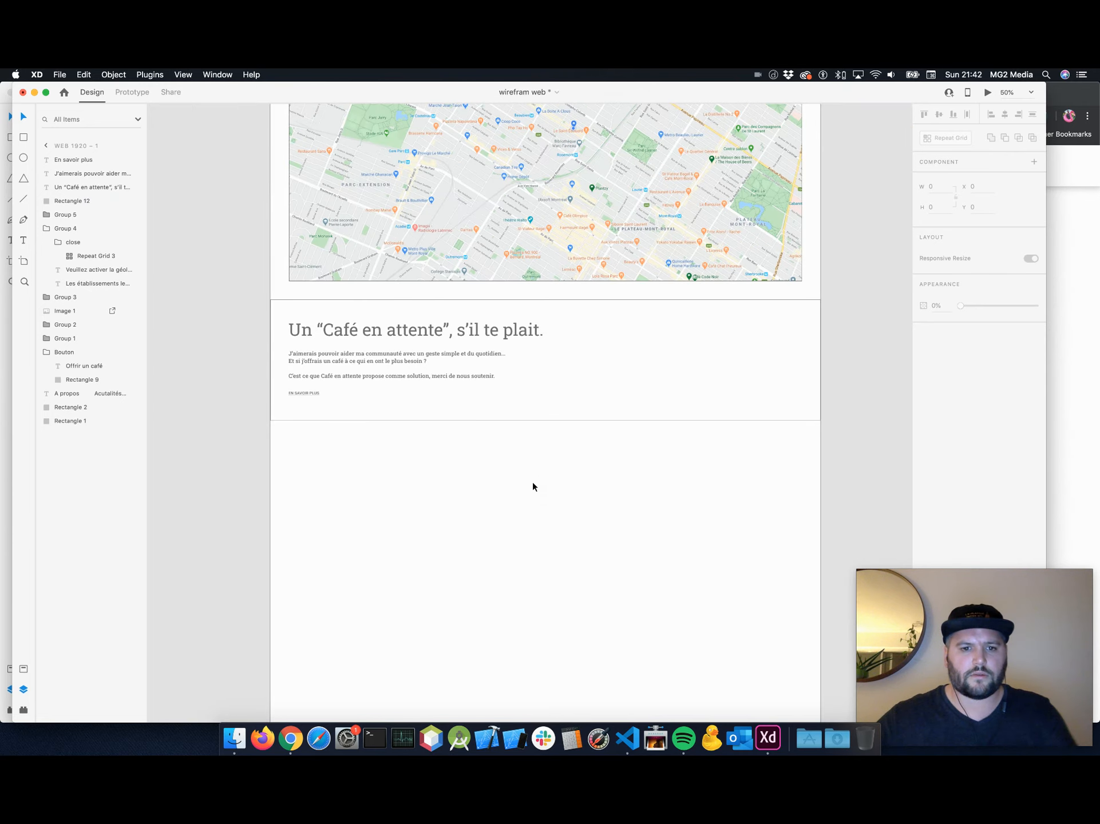
scroll(530, 484, "right", 3)
scroll(529, 486, "up", 6)
scroll(529, 485, "up", 10)
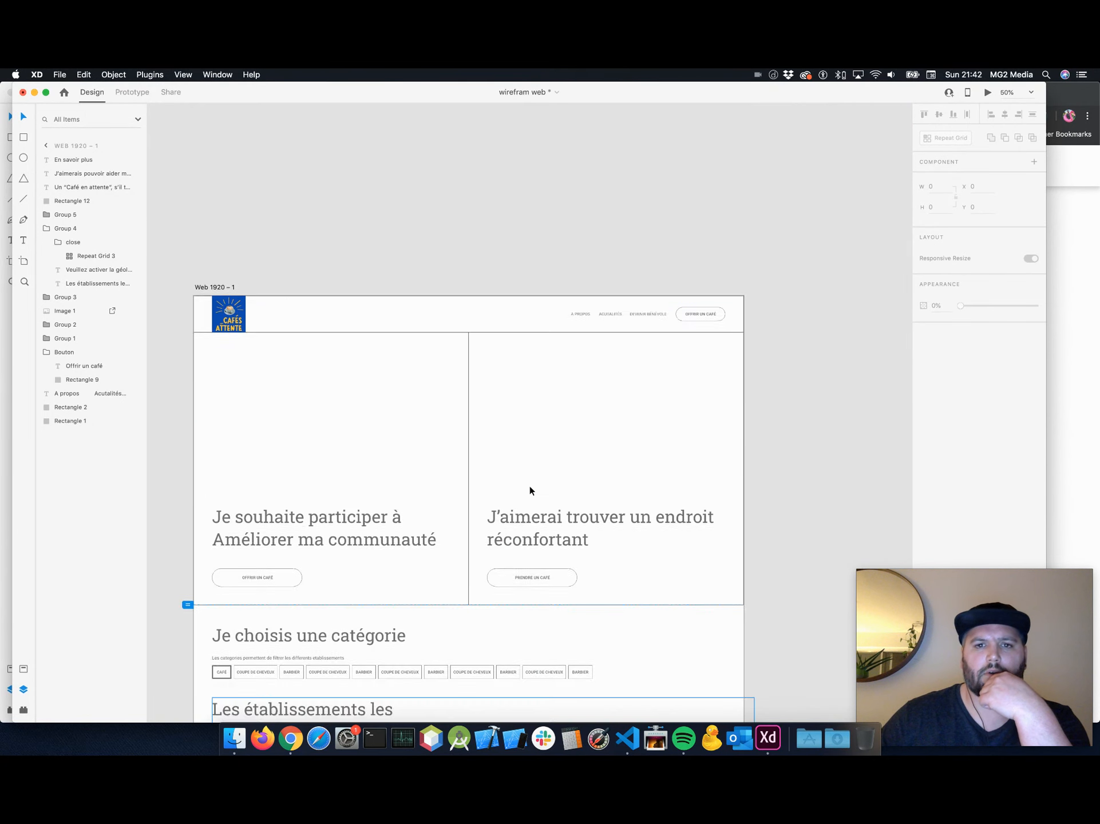
scroll(579, 339, "down", 12)
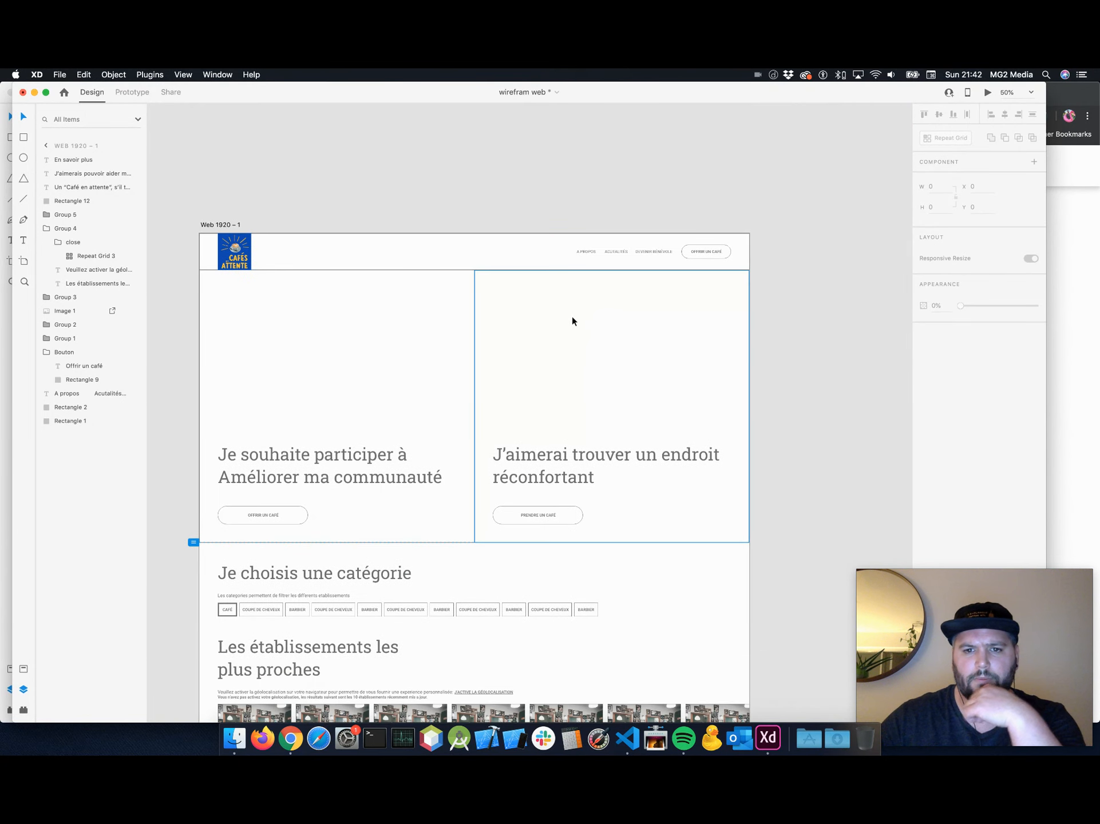
scroll(569, 325, "down", 3)
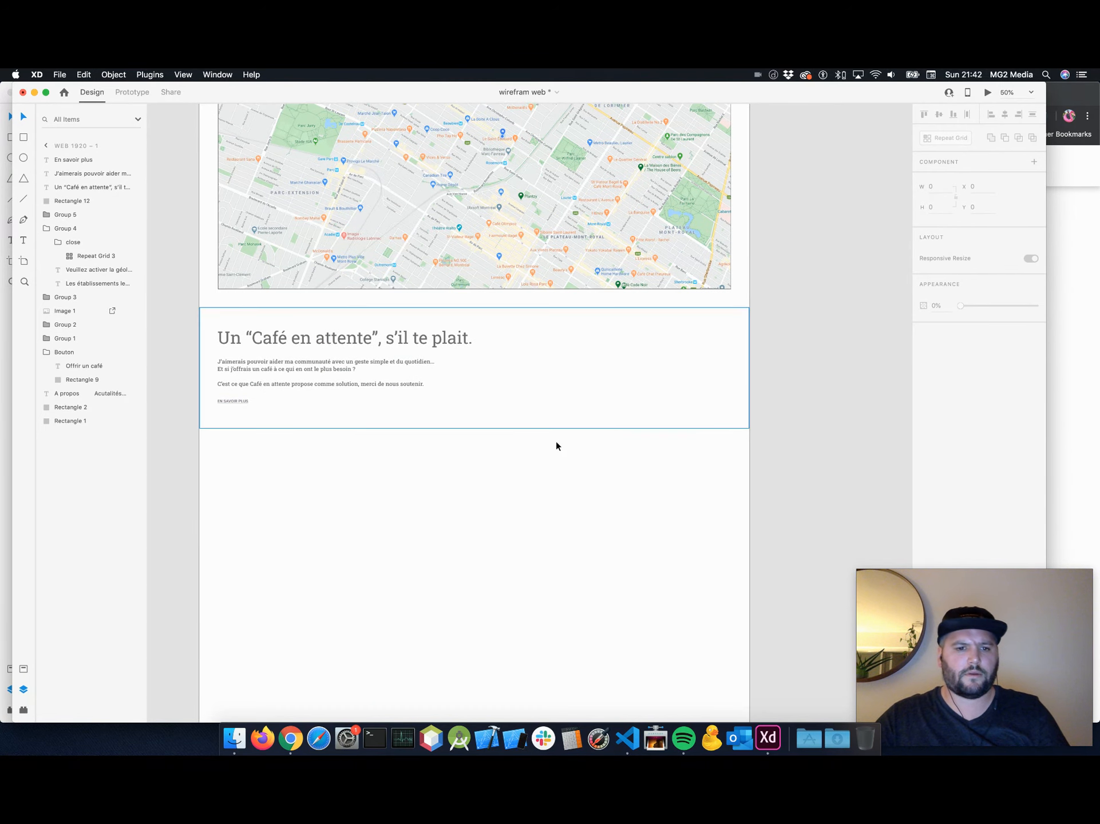
left_click(245, 401)
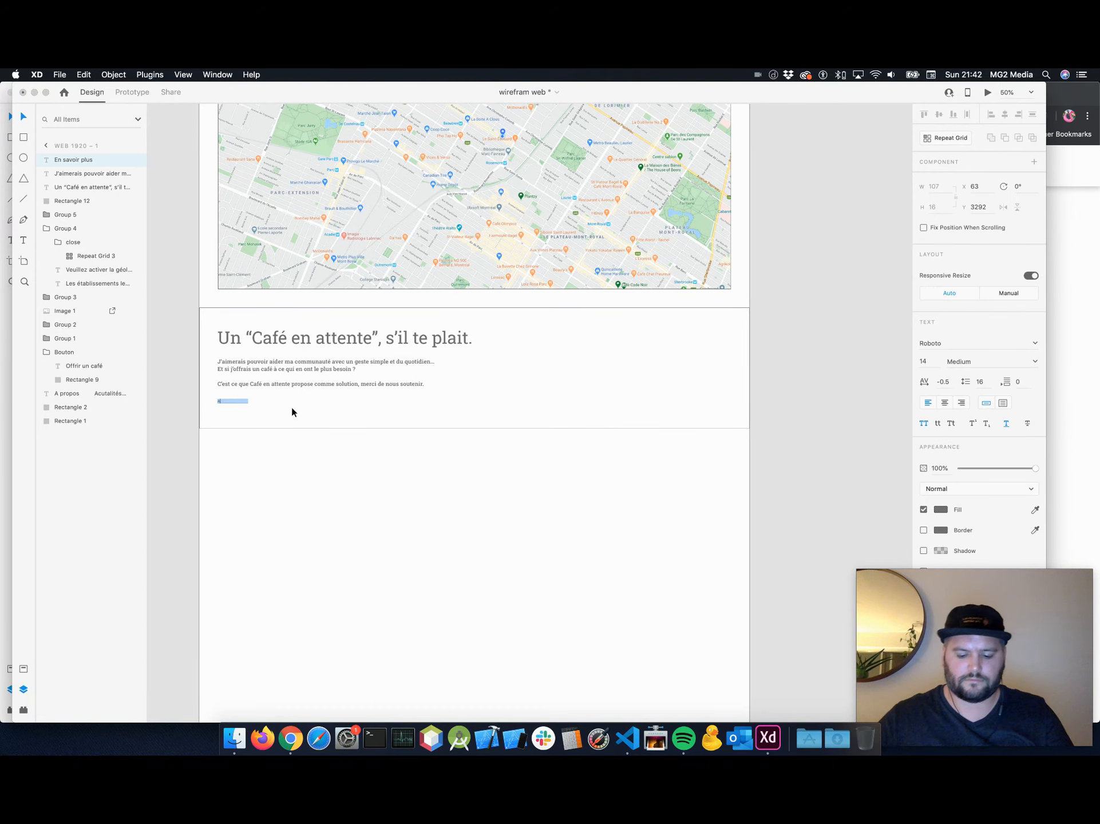
type("A pr")
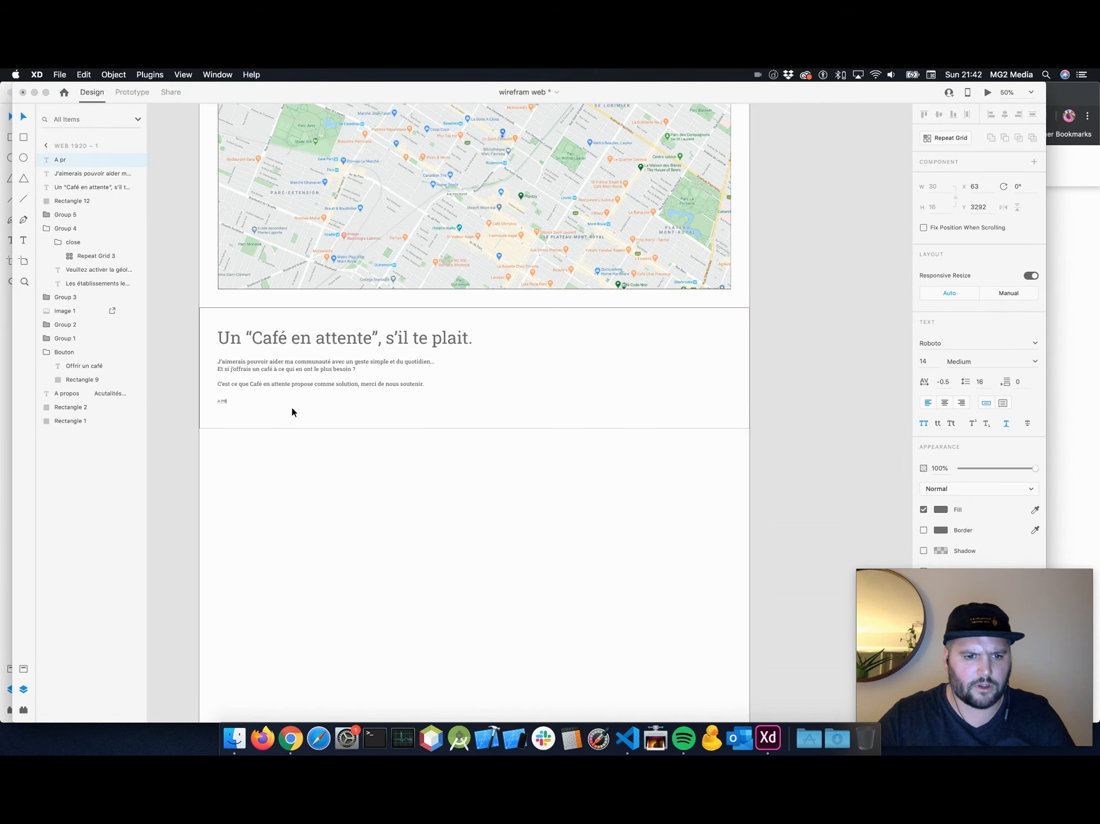
key("super+1")
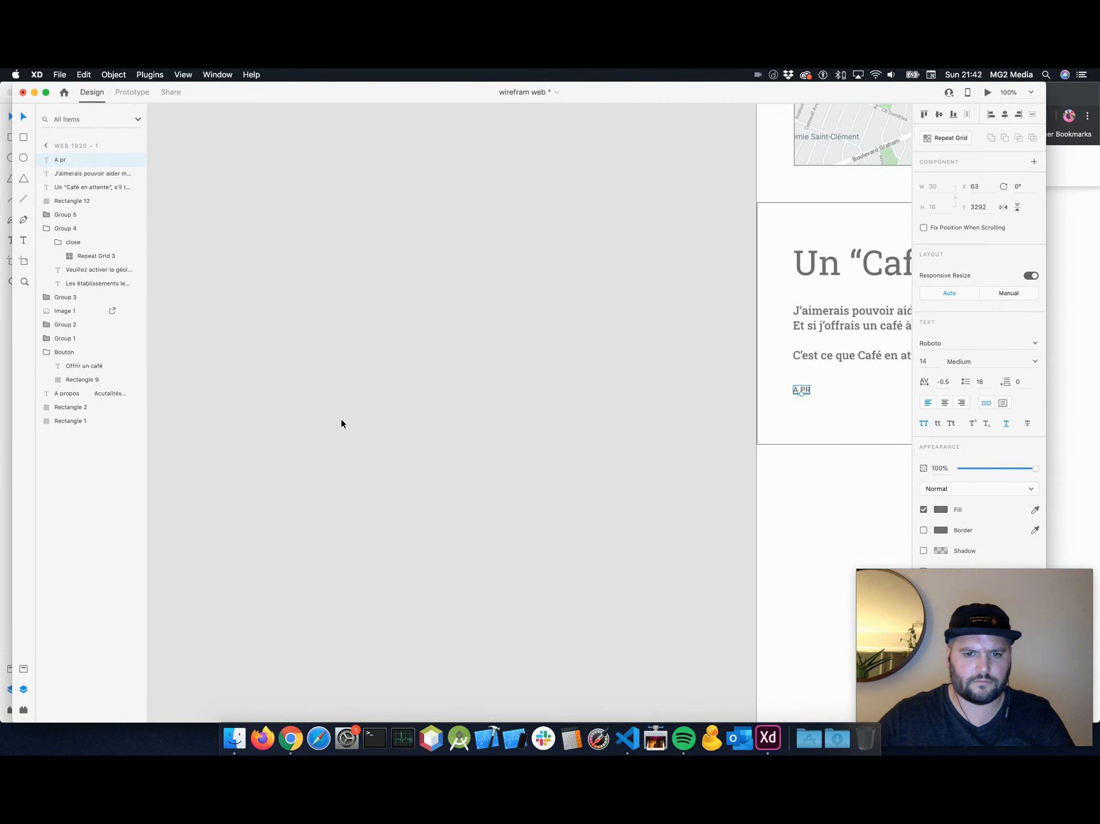
scroll(401, 424, "right", 5)
double_click(551, 389)
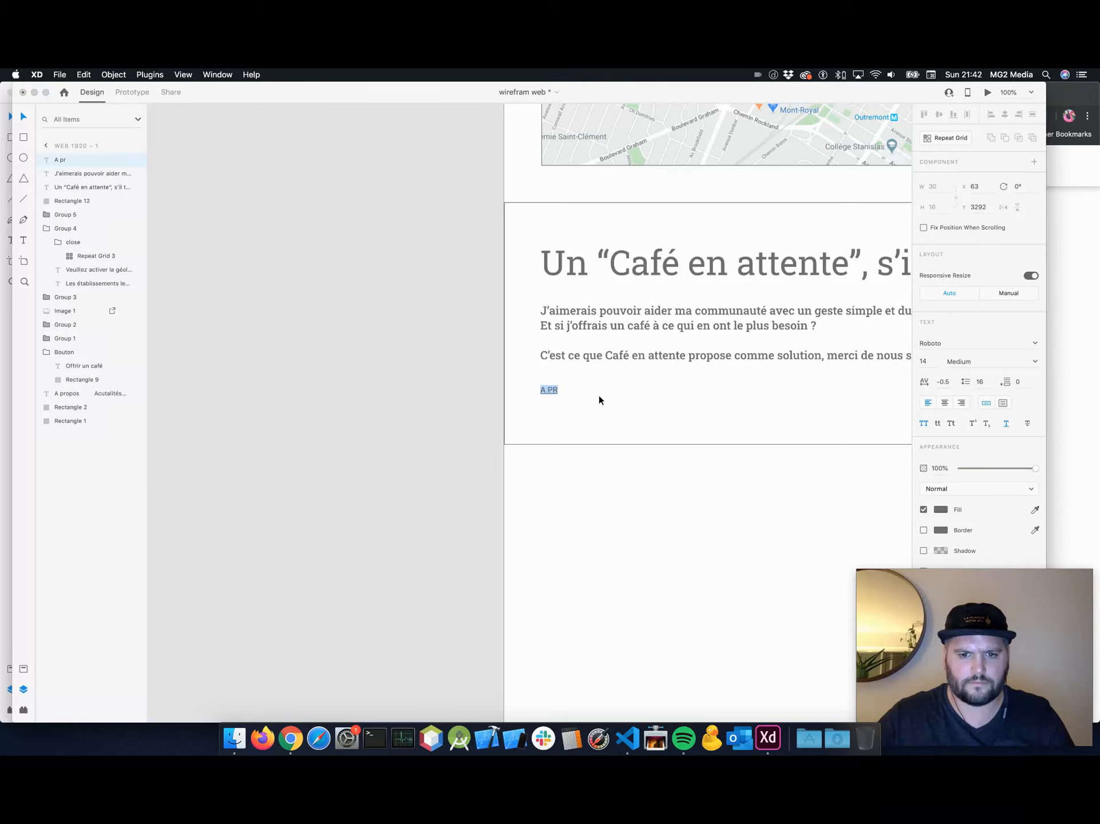
key("Right")
type("opo")
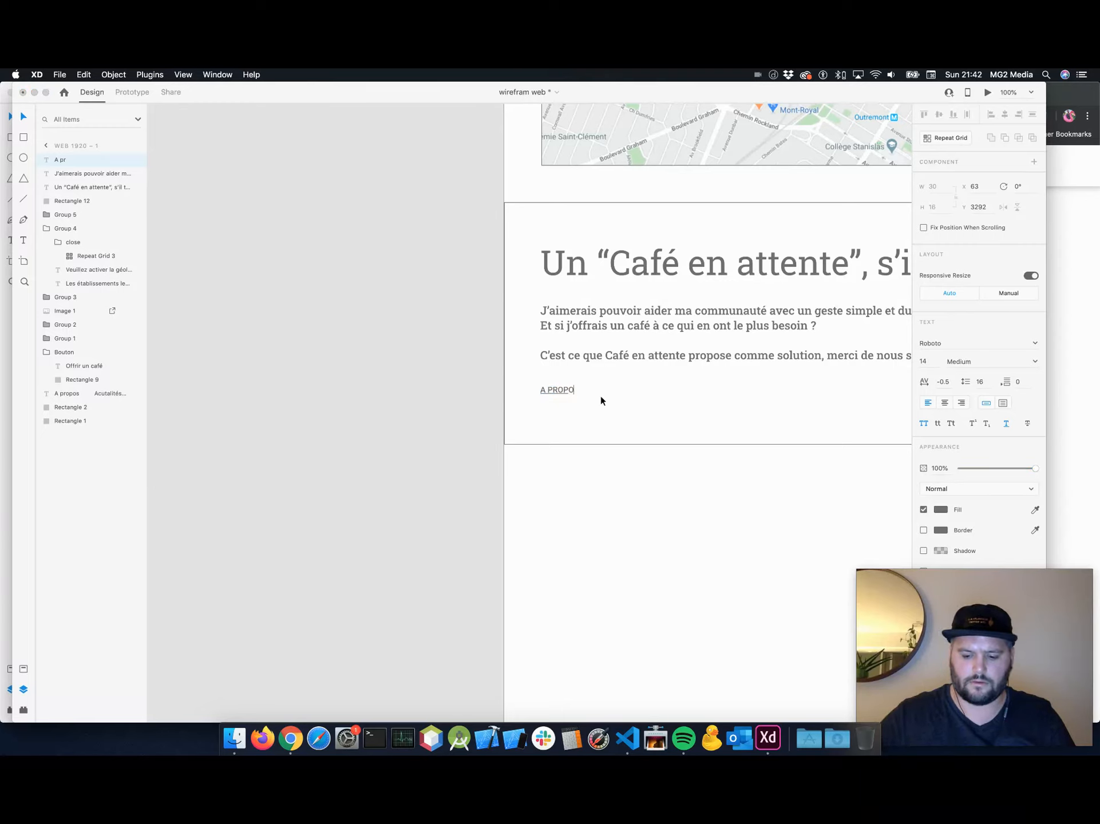
type("s")
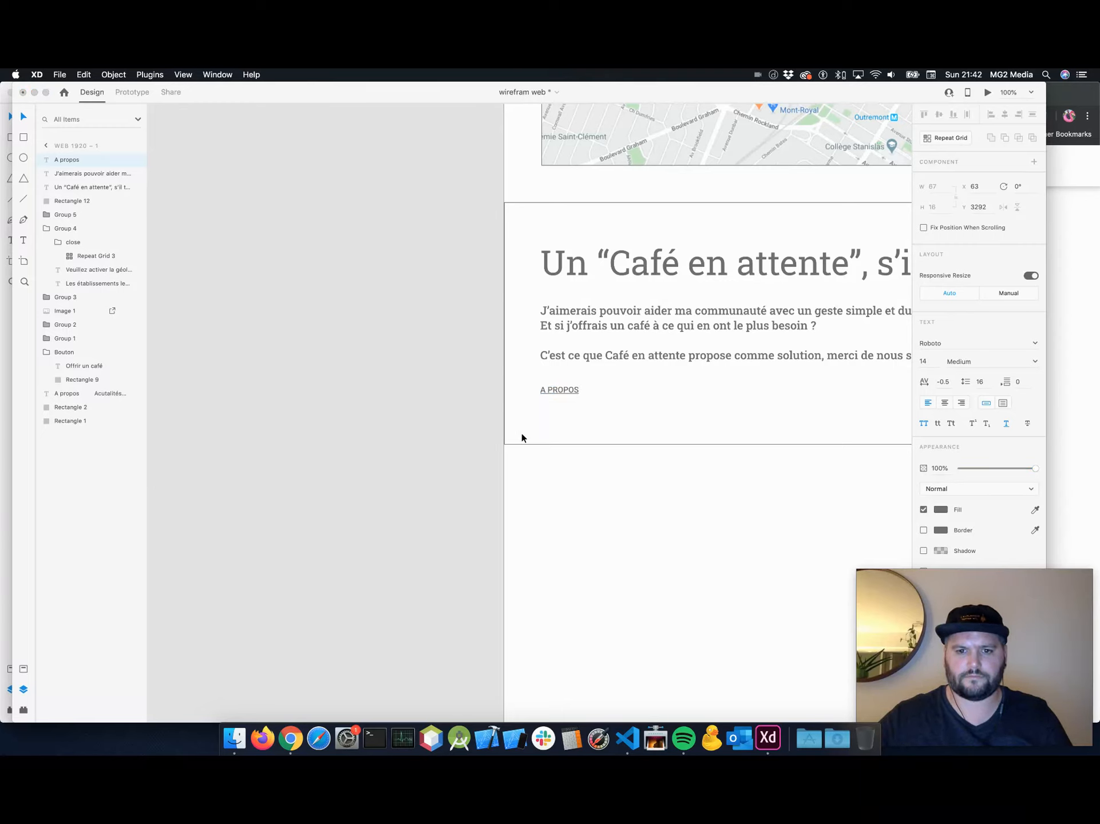
type(" de '")
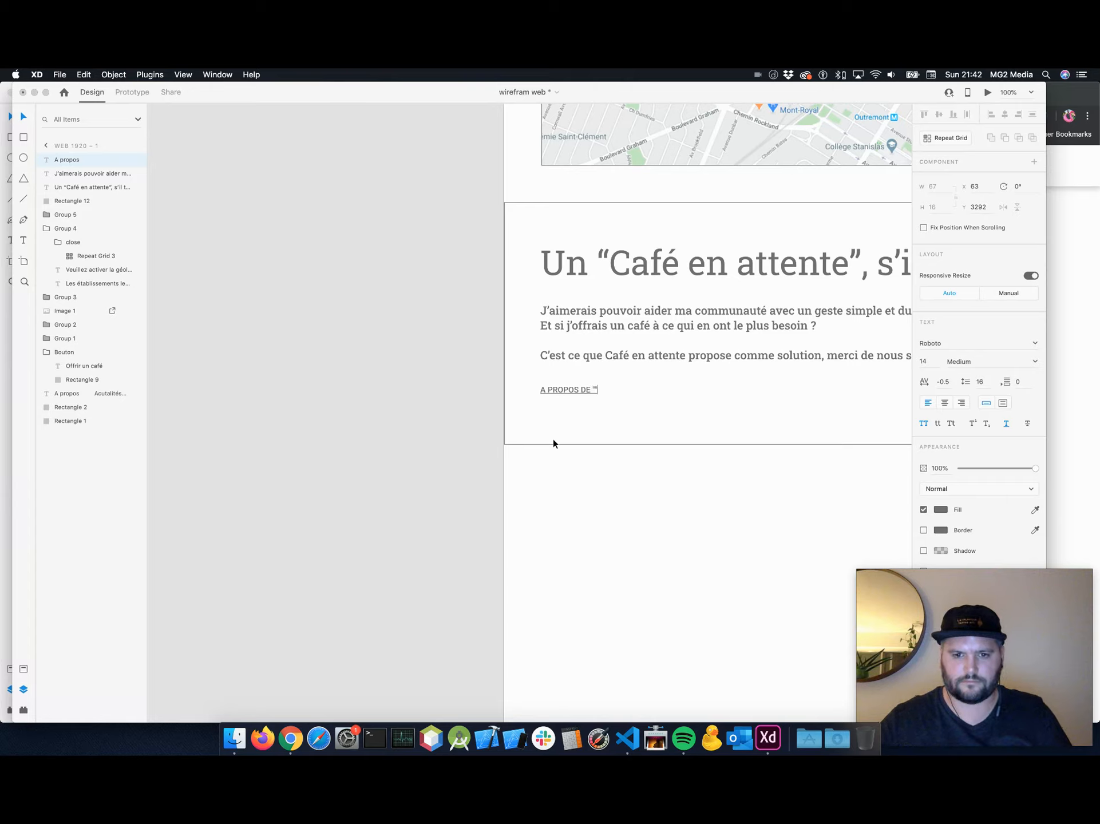
type("\"")
key("Left")
type("Café en att")
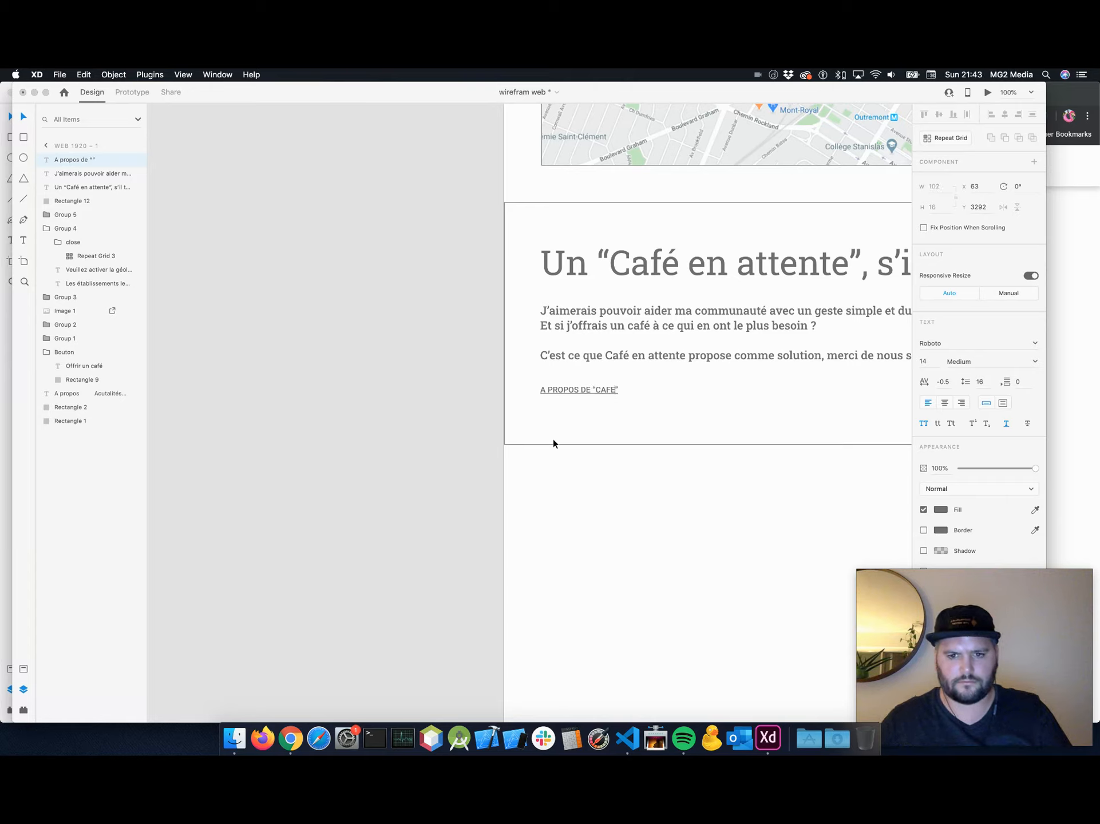
type("ente")
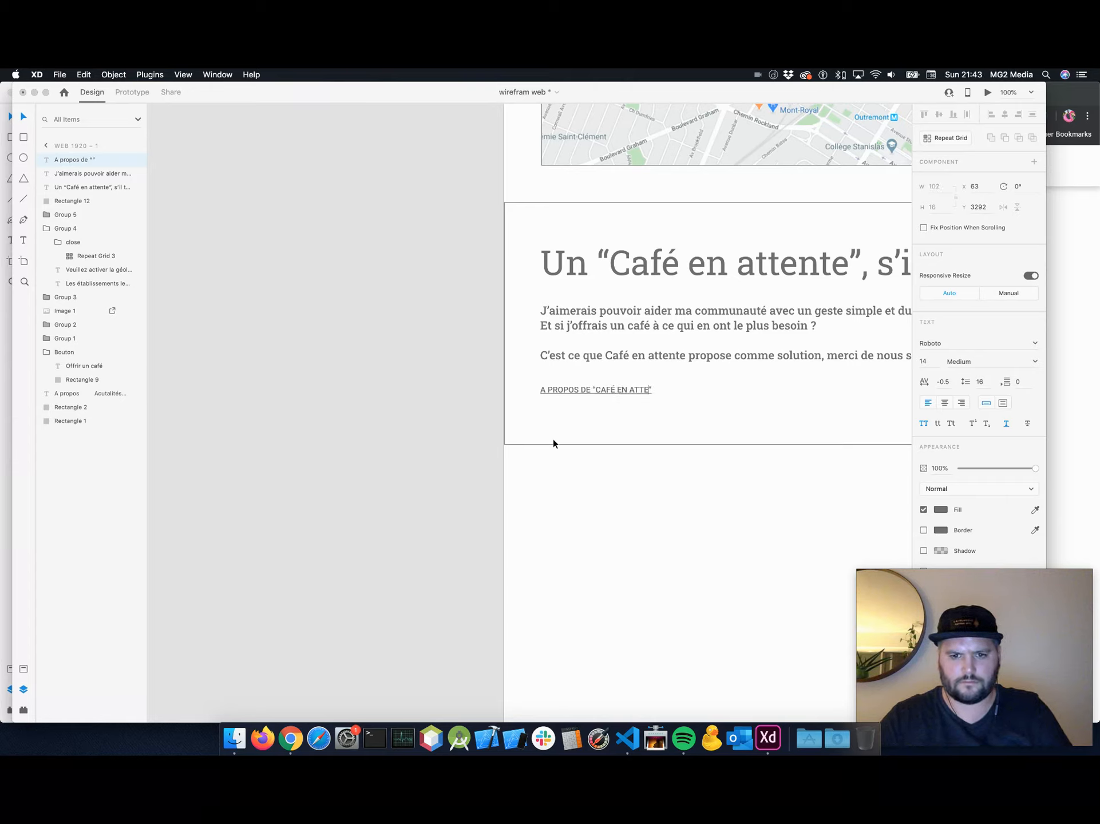
left_click(548, 529)
scroll(623, 496, "right", 1)
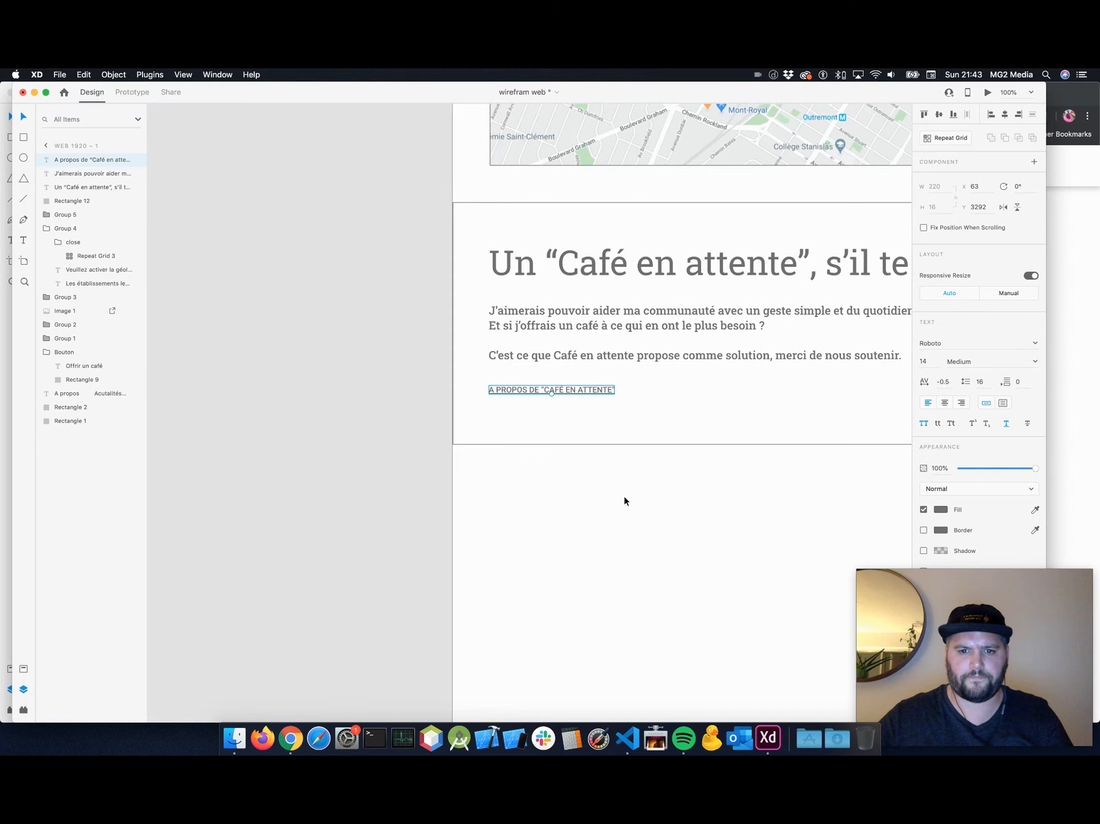
left_click(625, 496)
Review the completed "Café en attente" section against the rest of the page, from the header down to the map.
scroll(625, 497, "right", 7)
key("super+minus")
key("super+minus")
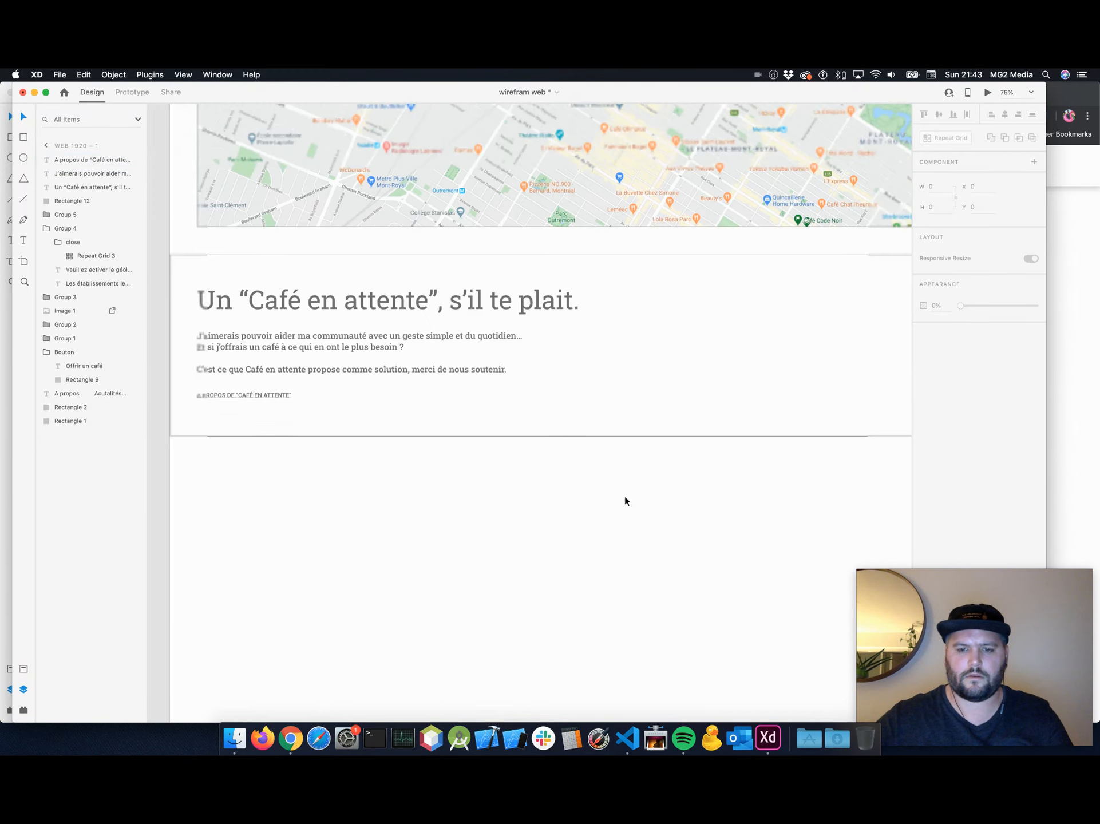
scroll(625, 497, "right", 2)
scroll(625, 497, "up", 3)
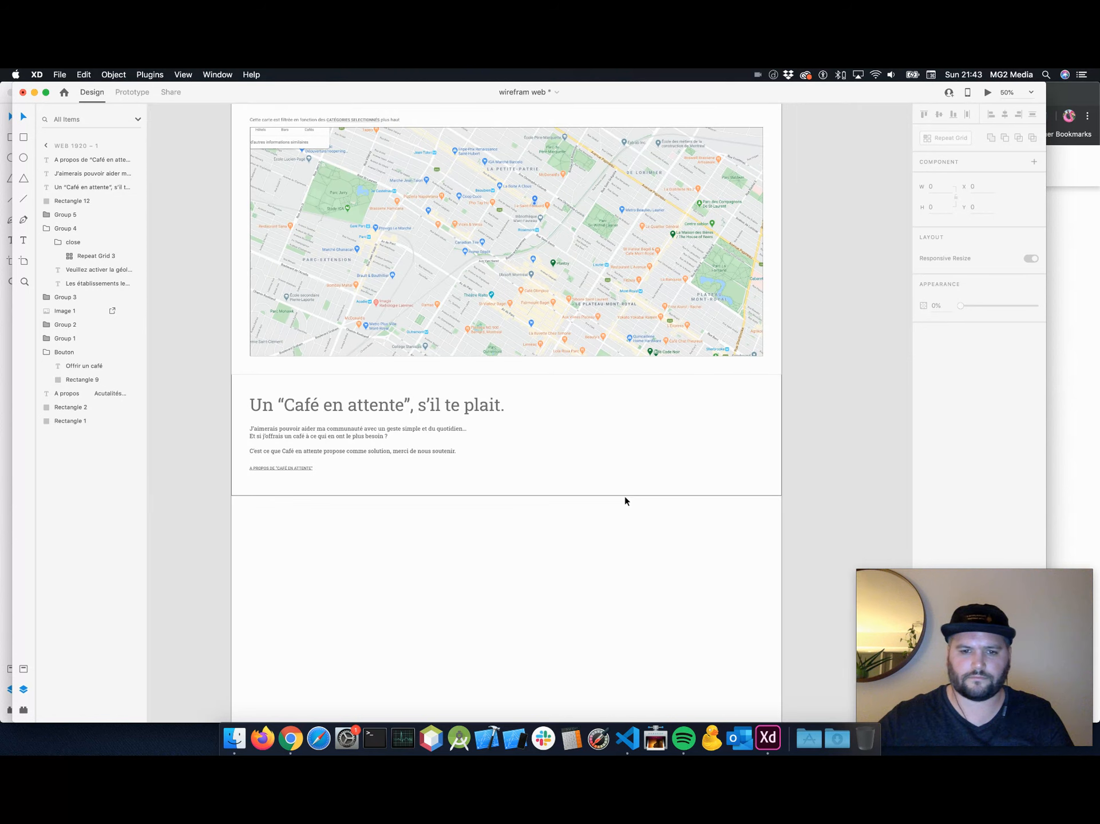
left_click_drag(204, 395, 643, 582)
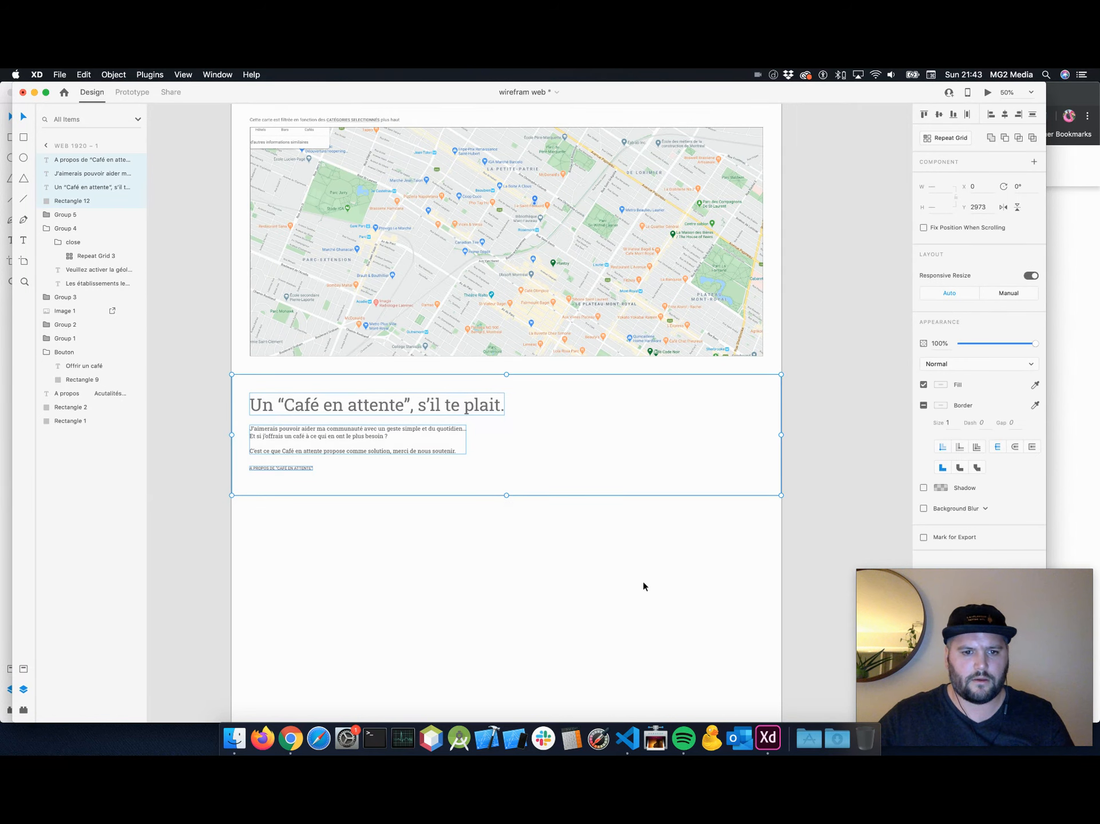
scroll(672, 558, "up", 15)
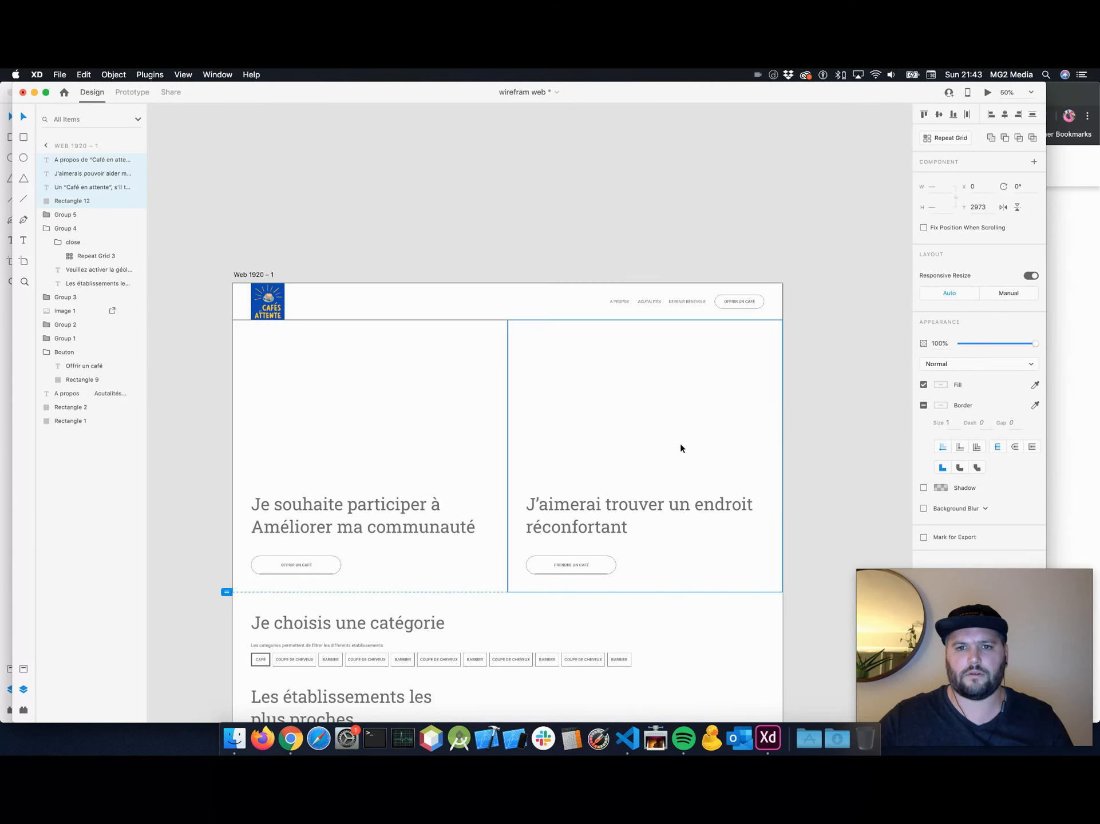
scroll(646, 314, "down", 15)
scroll(605, 401, "up", 5)
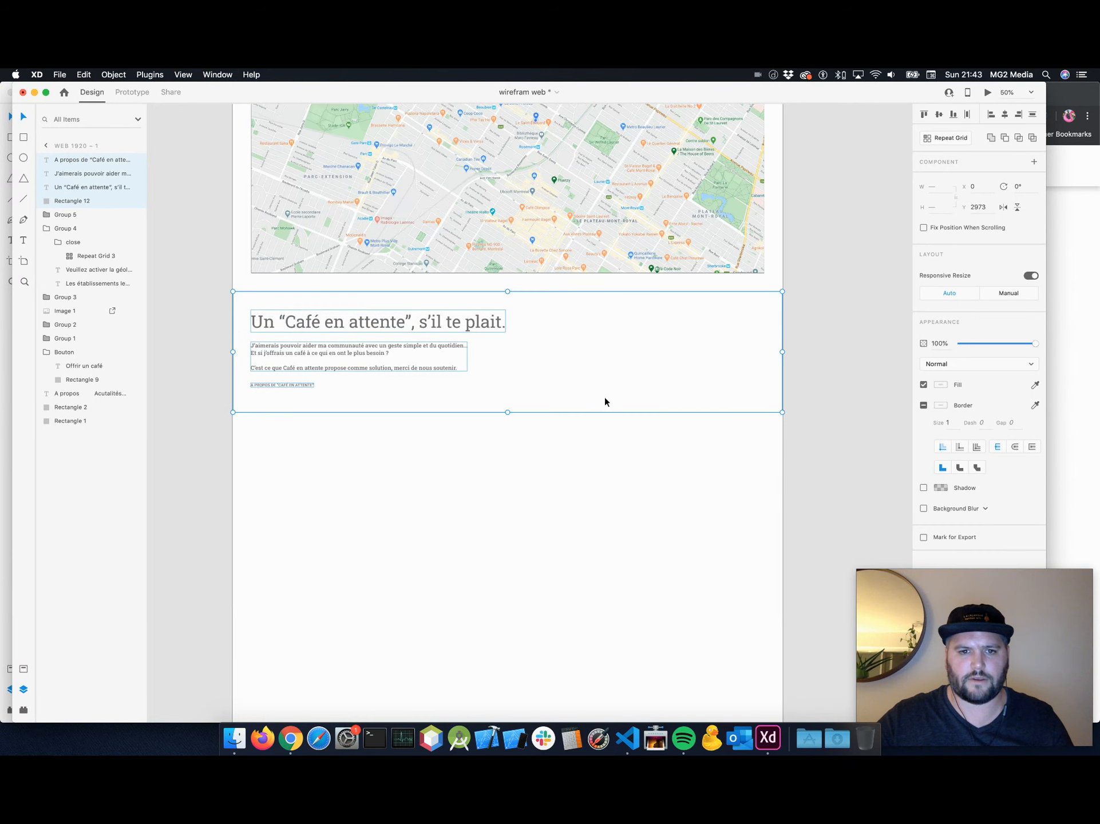
left_click(525, 454)
Duplicate the section's "Un “Café en attente”, s’il te plait." heading straight down below the section's background, at Y 3459.
left_click(424, 326)
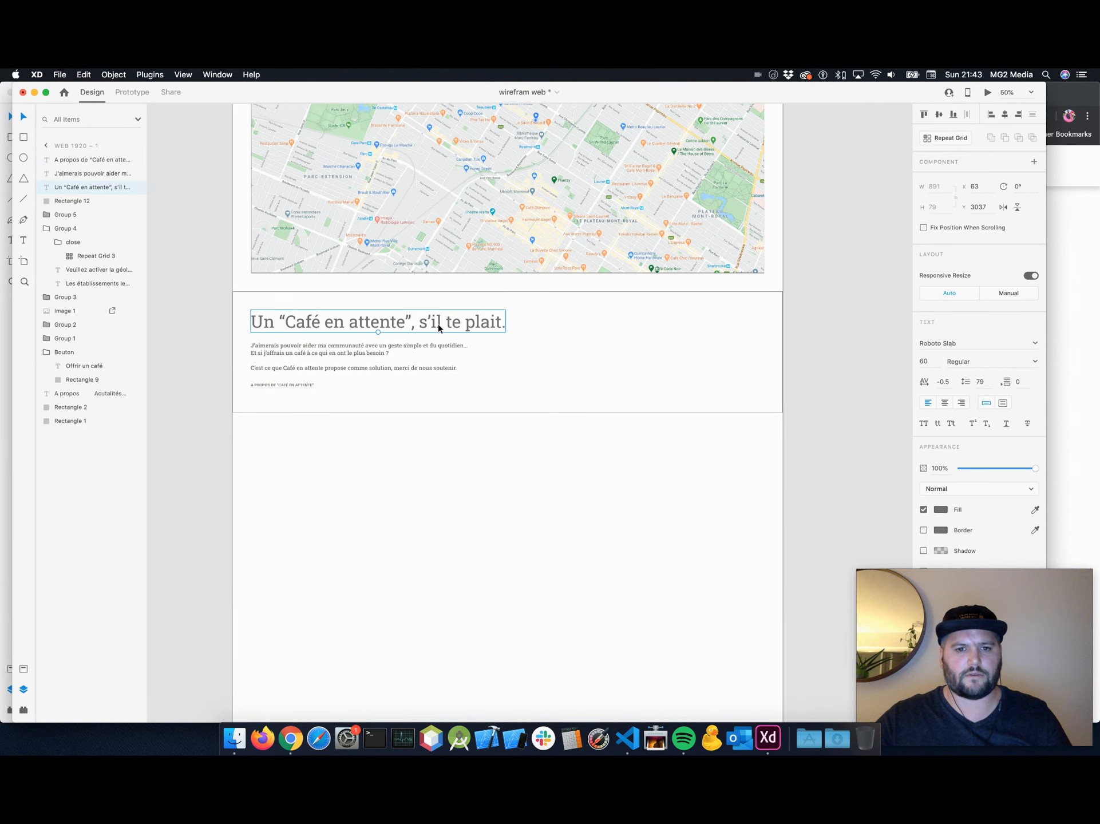
left_click_drag(424, 327, 419, 429)
key("shift+Down")
key("shift+Down")
key("shift+Down")
key("shift+Down")
key("shift+Down")
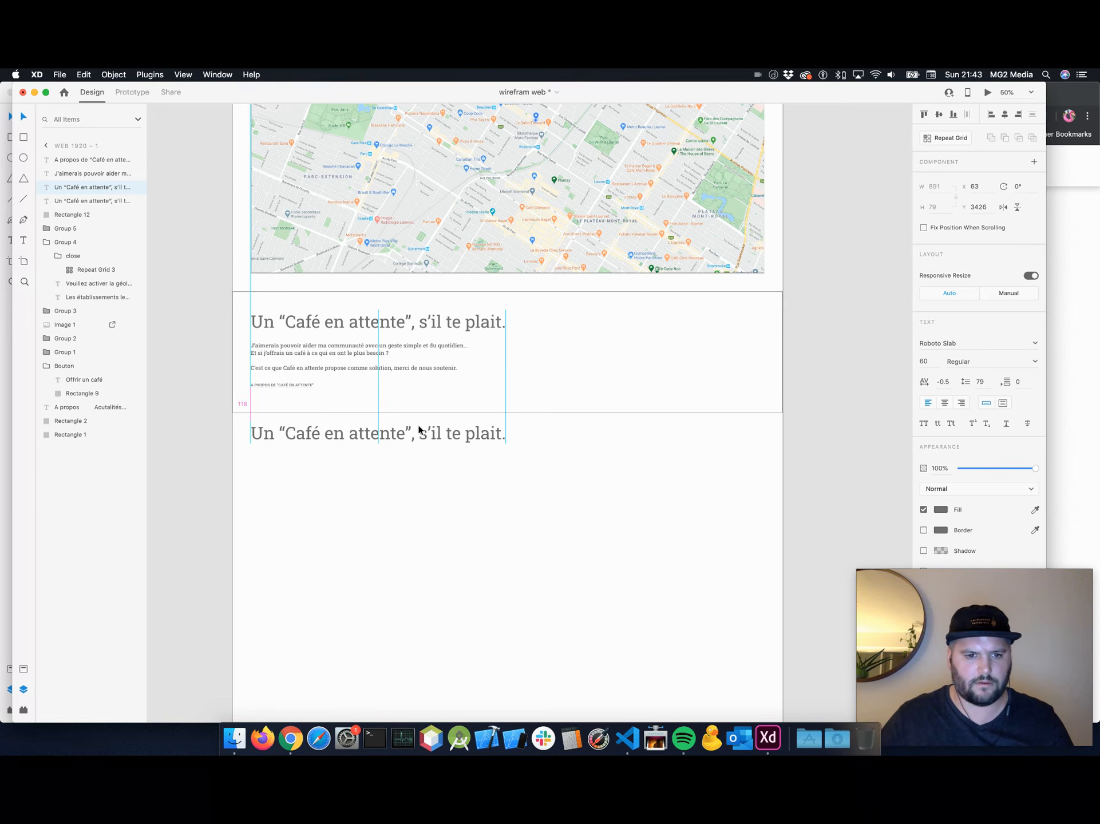
key("shift+Down")
key("Down")
key("Down")
key("Down")
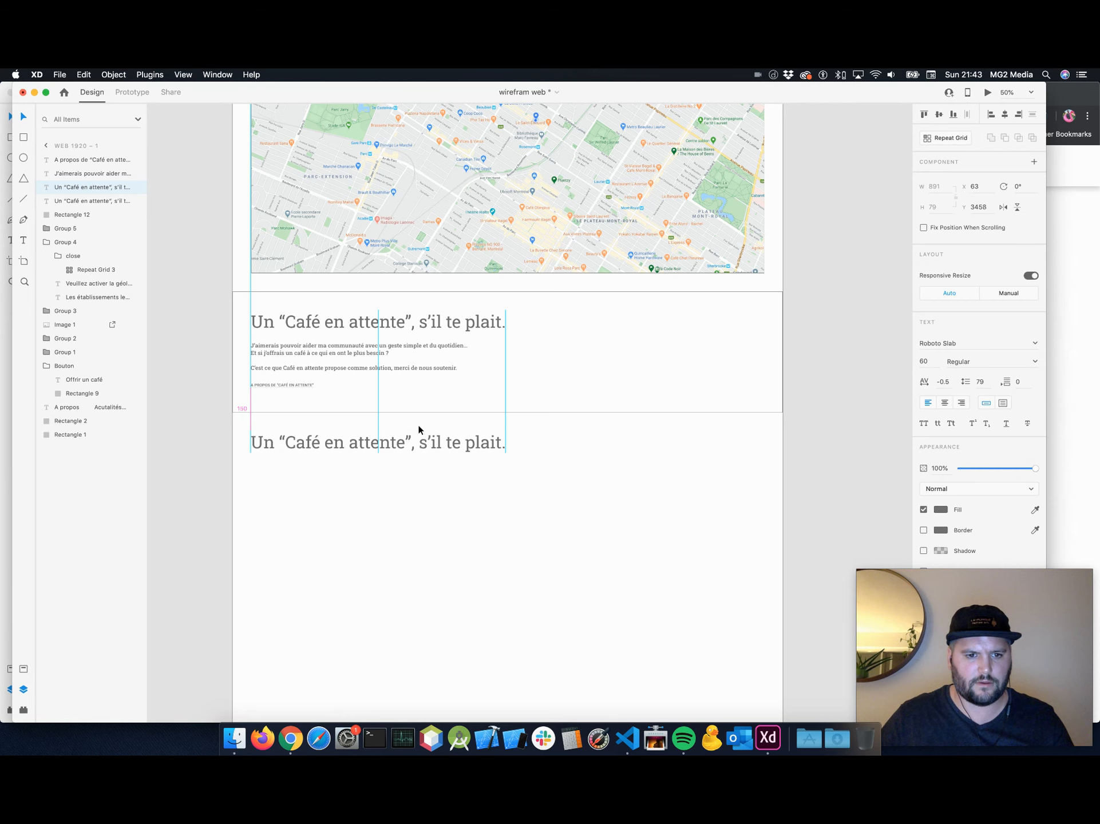
Copy the category section's description to below the duplicated heading, at Y 3602, and move the copy's layer out of Group 3.
scroll(334, 306, "up", 10)
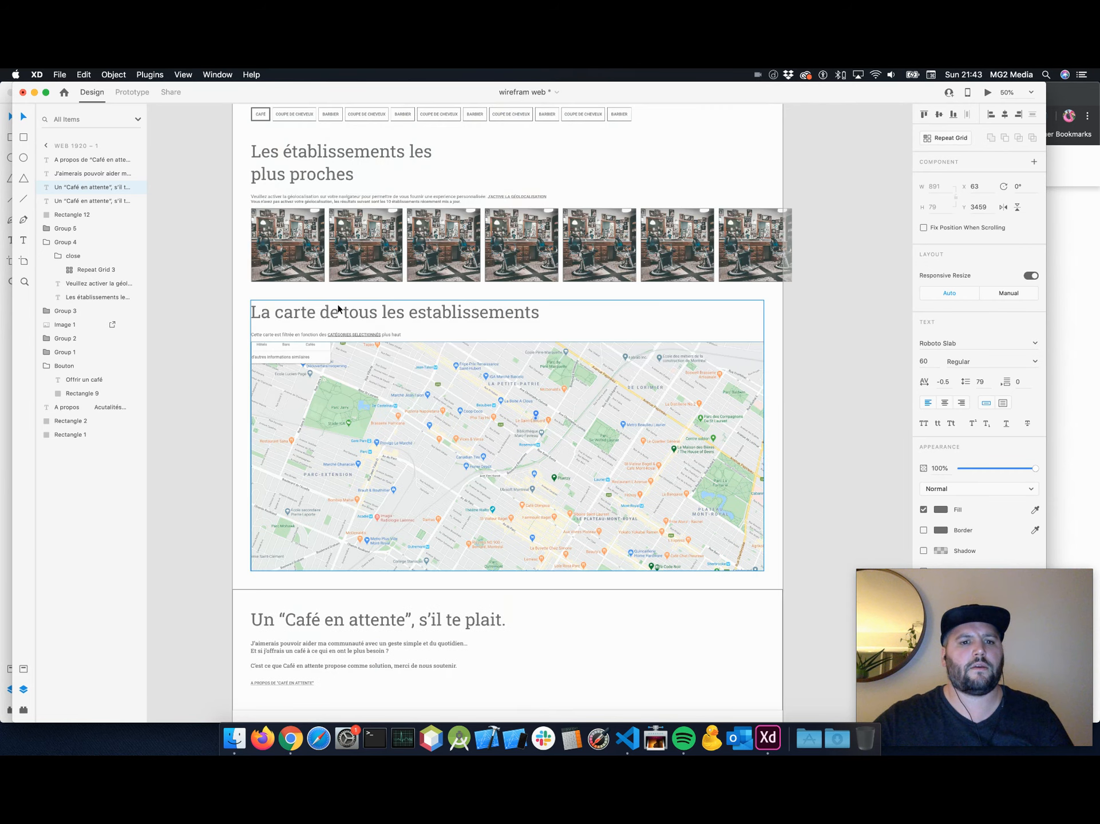
left_click(315, 303)
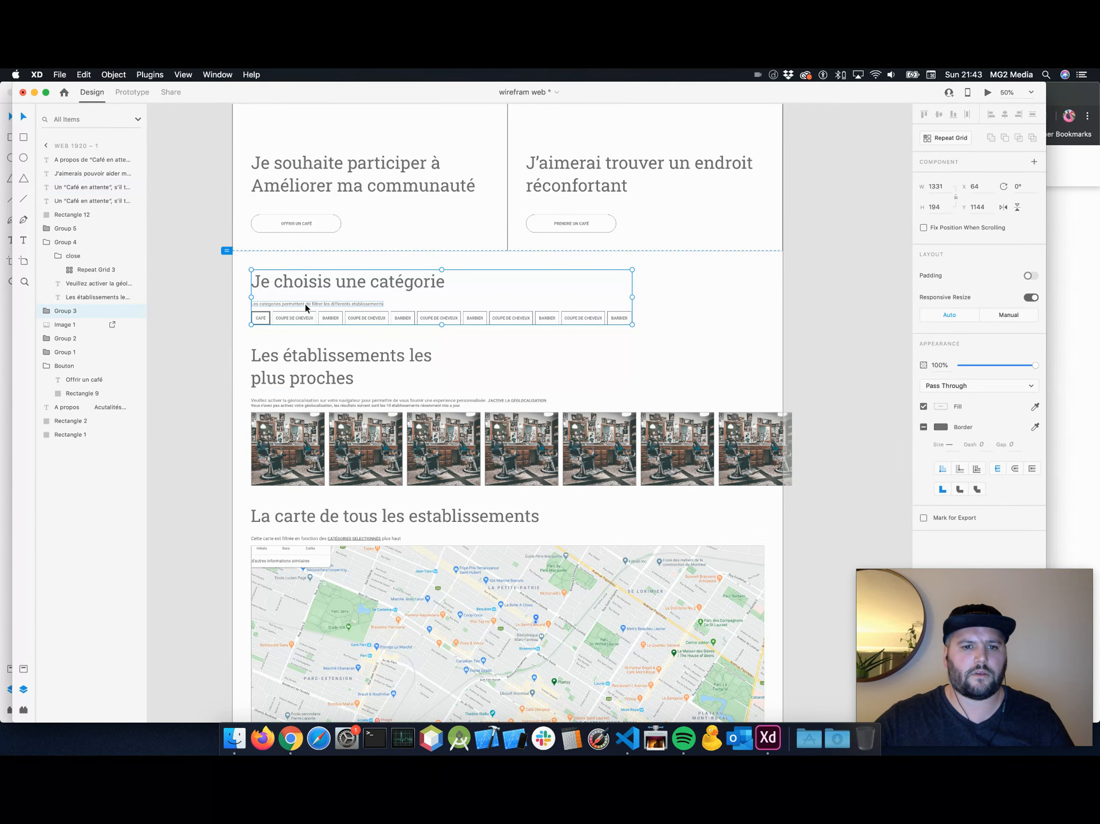
double_click(306, 306)
left_click_drag(306, 308, 344, 653)
left_click_drag(95, 368, 98, 167)
scroll(385, 611, "down", 3)
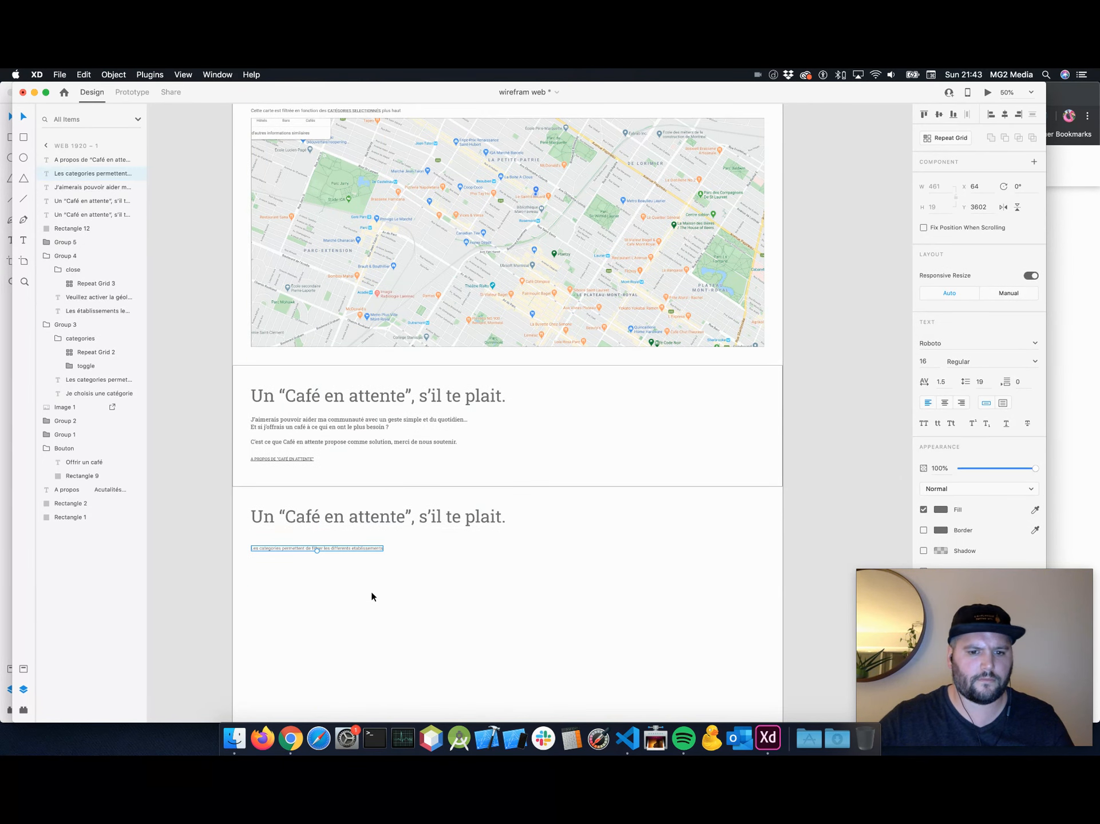
Replace the duplicated heading's text with: J’aimerai suivre votre actualité.
key("super+equal")
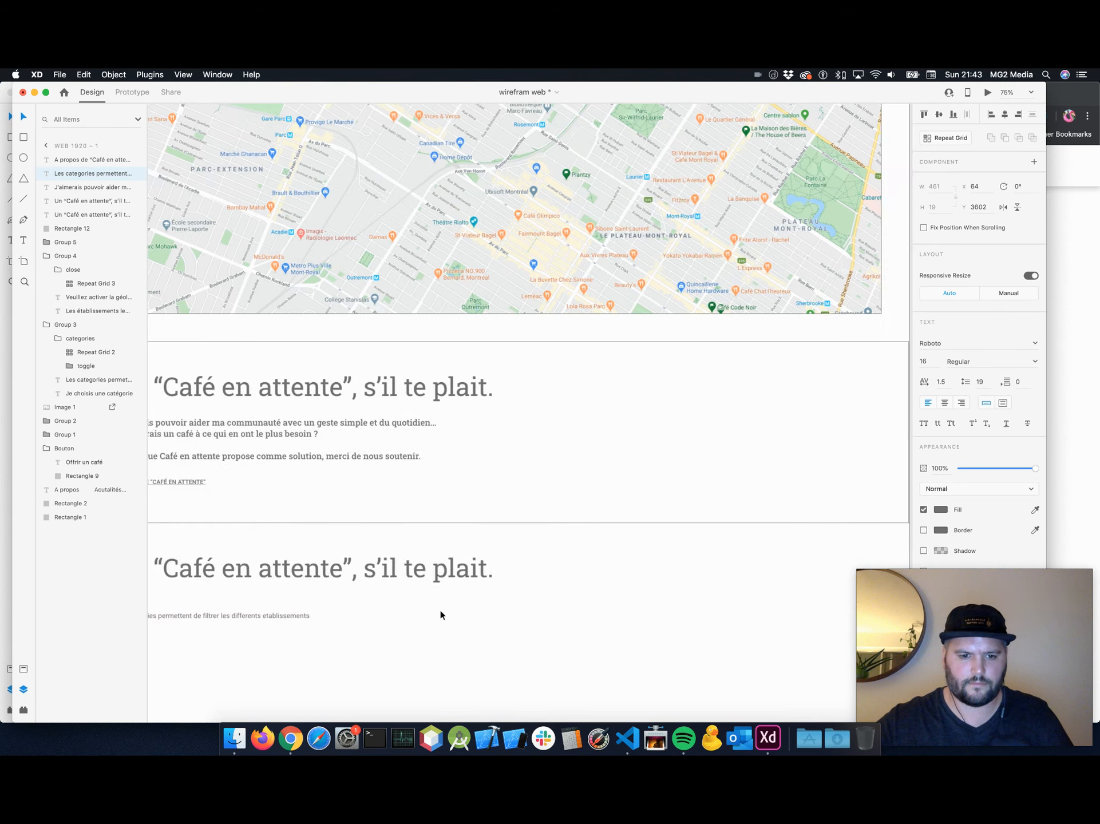
scroll(397, 617, "left", 5)
scroll(397, 617, "down", 2)
scroll(397, 617, "right", 1)
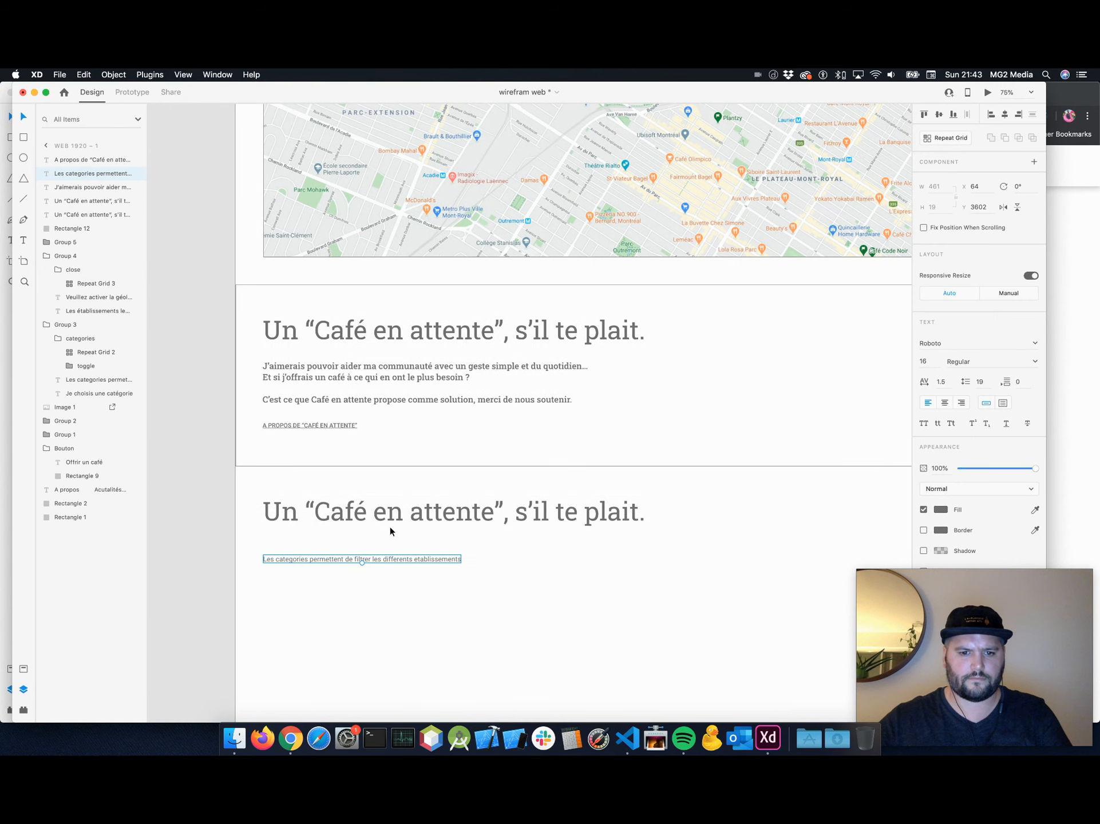
double_click(360, 511)
type("J")
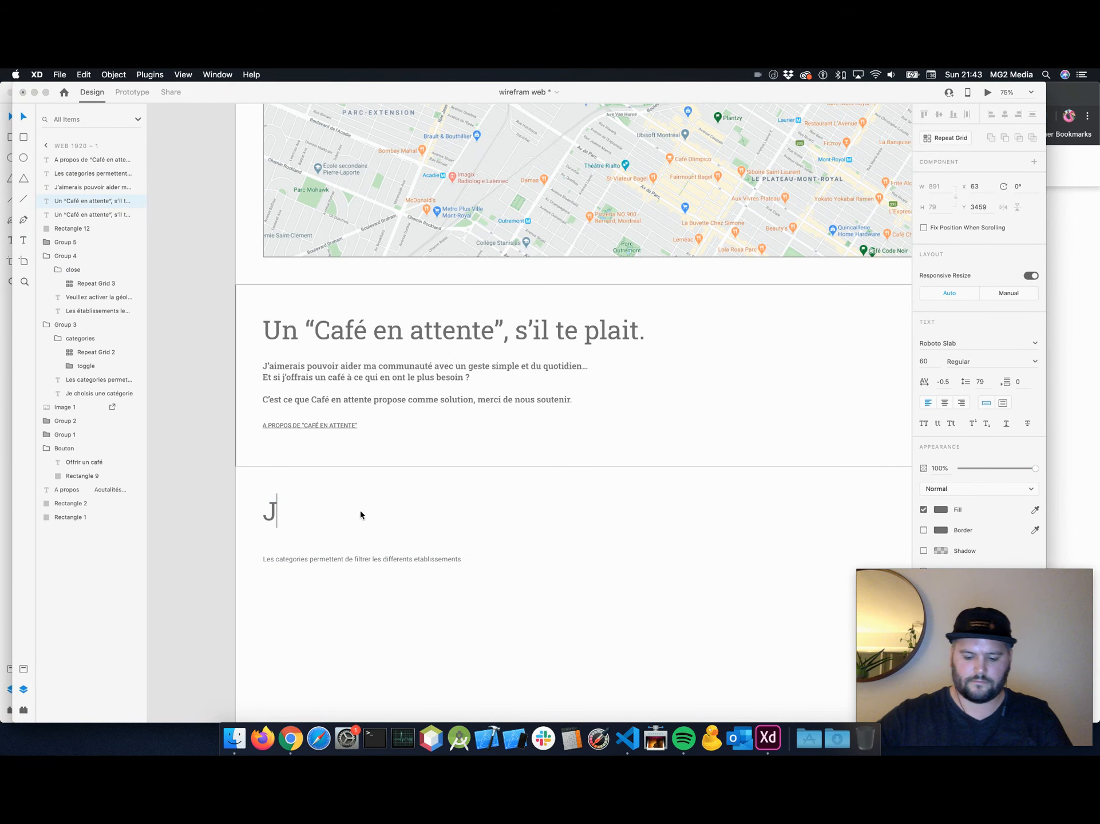
type("'aimerai su")
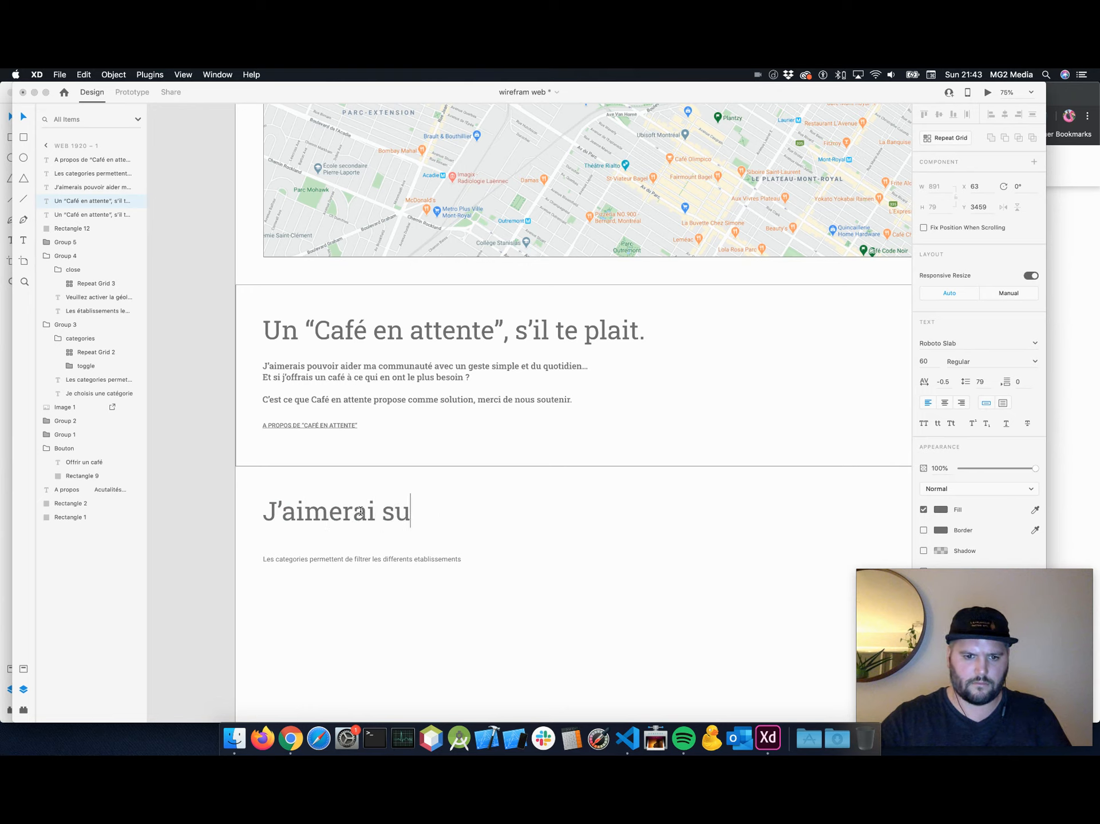
type("ivre votre actualite")
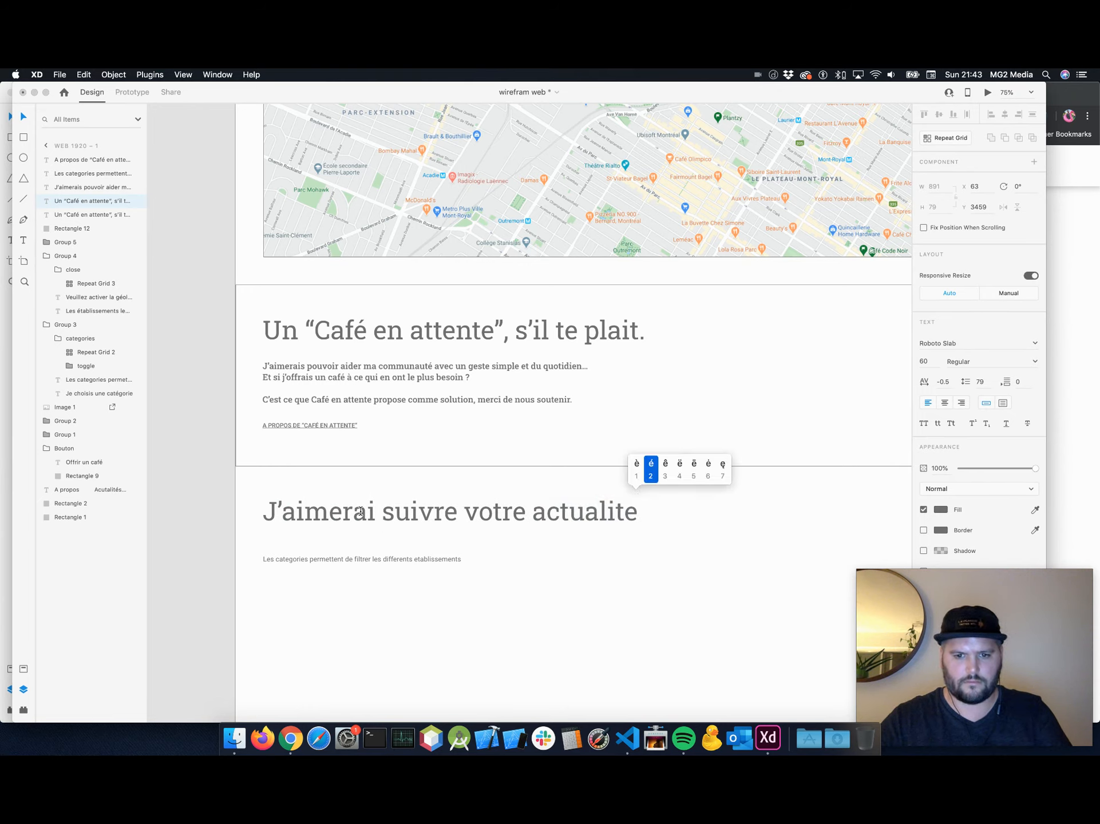
type("2")
key("Escape")
Review the page from the header down to the description under the “J’aimerai suivre votre actualité” heading.
left_click(306, 558)
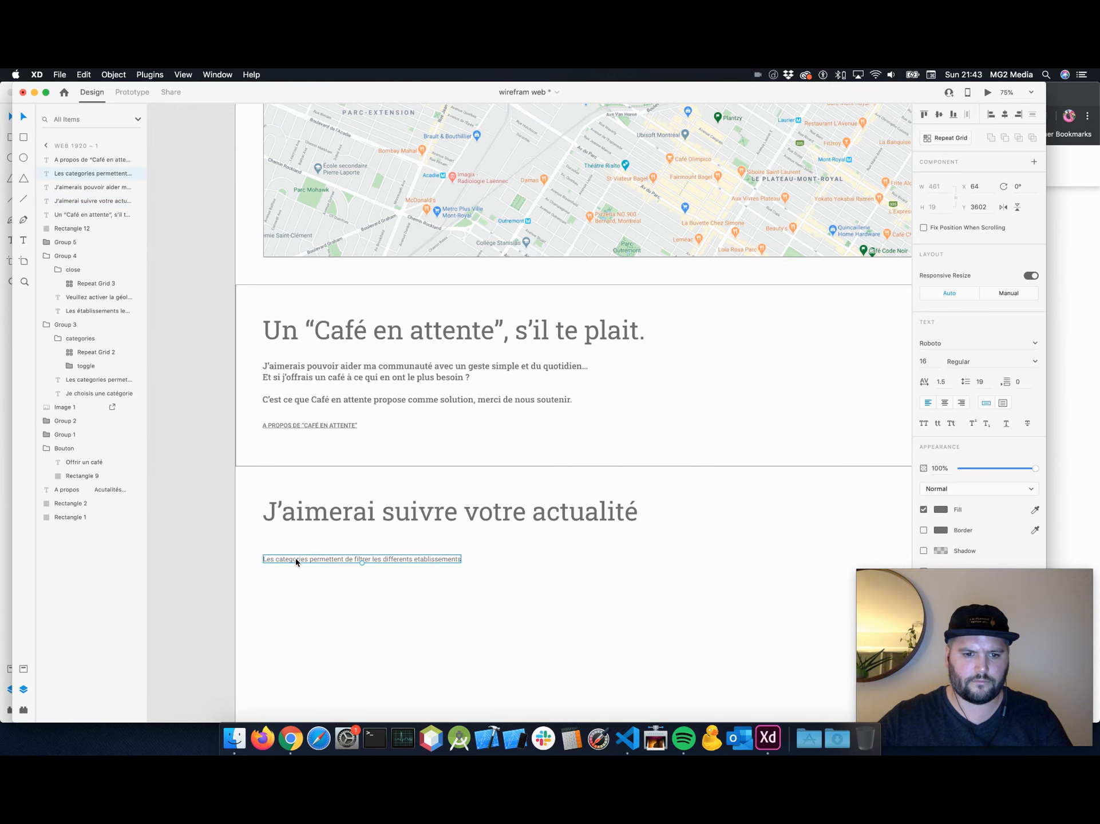
key("Return")
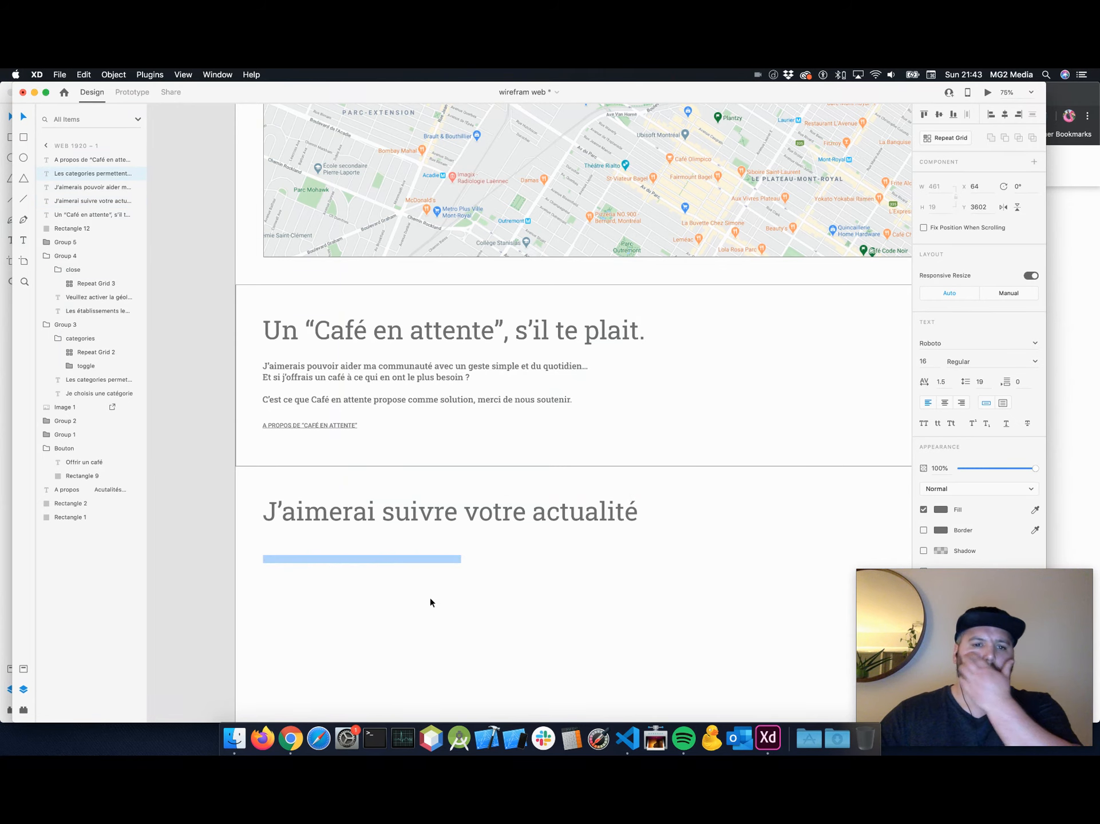
key("Escape")
scroll(430, 602, "up", 10)
scroll(430, 598, "up", 10)
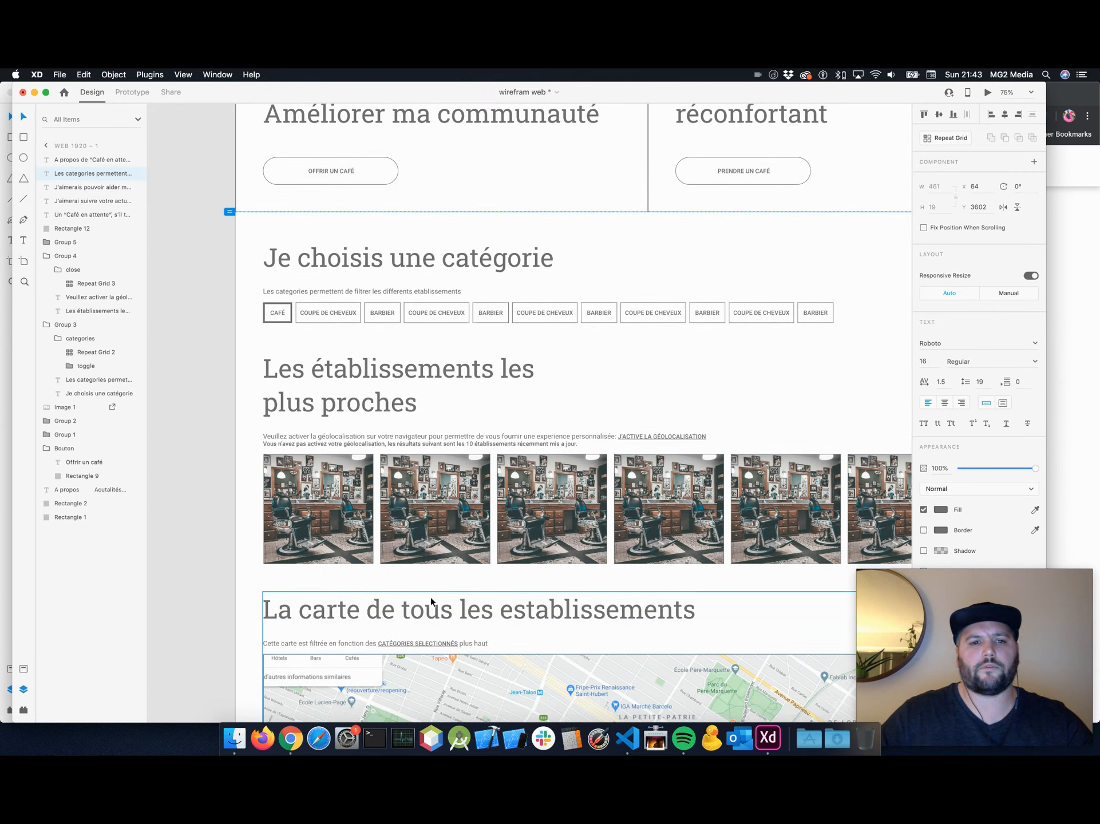
scroll(431, 601, "up", 4)
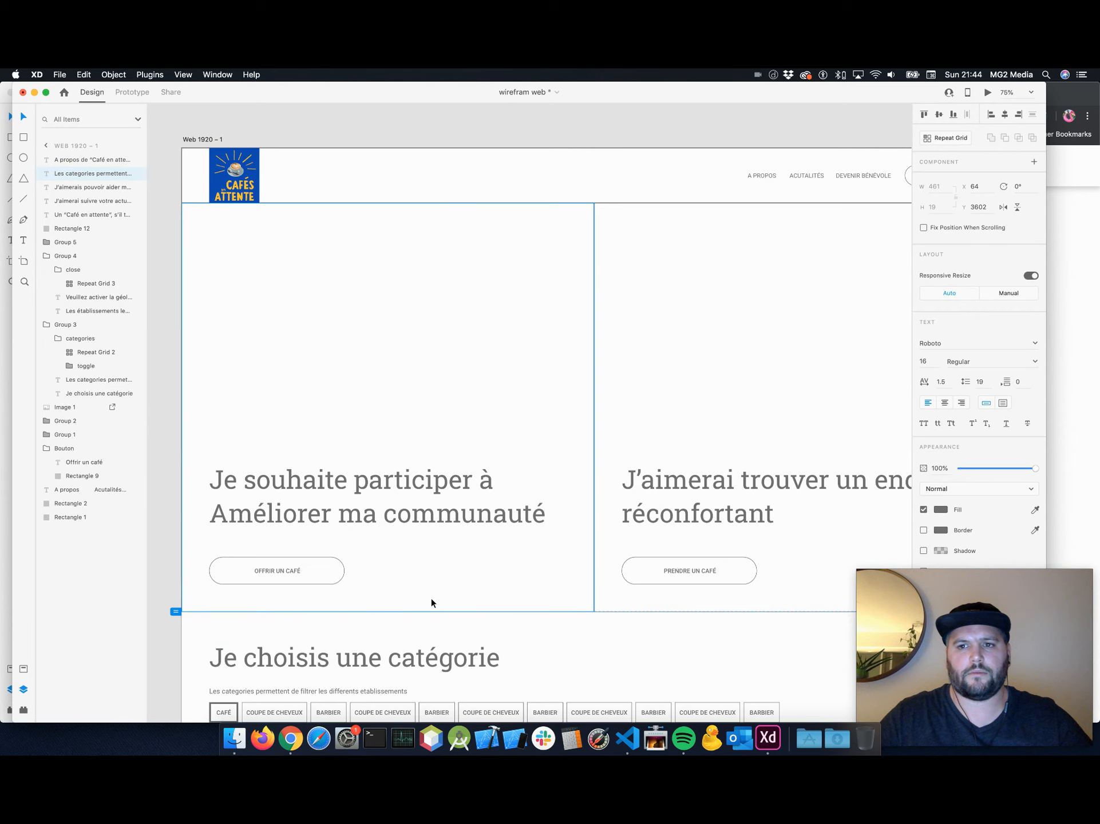
scroll(430, 598, "down", 15)
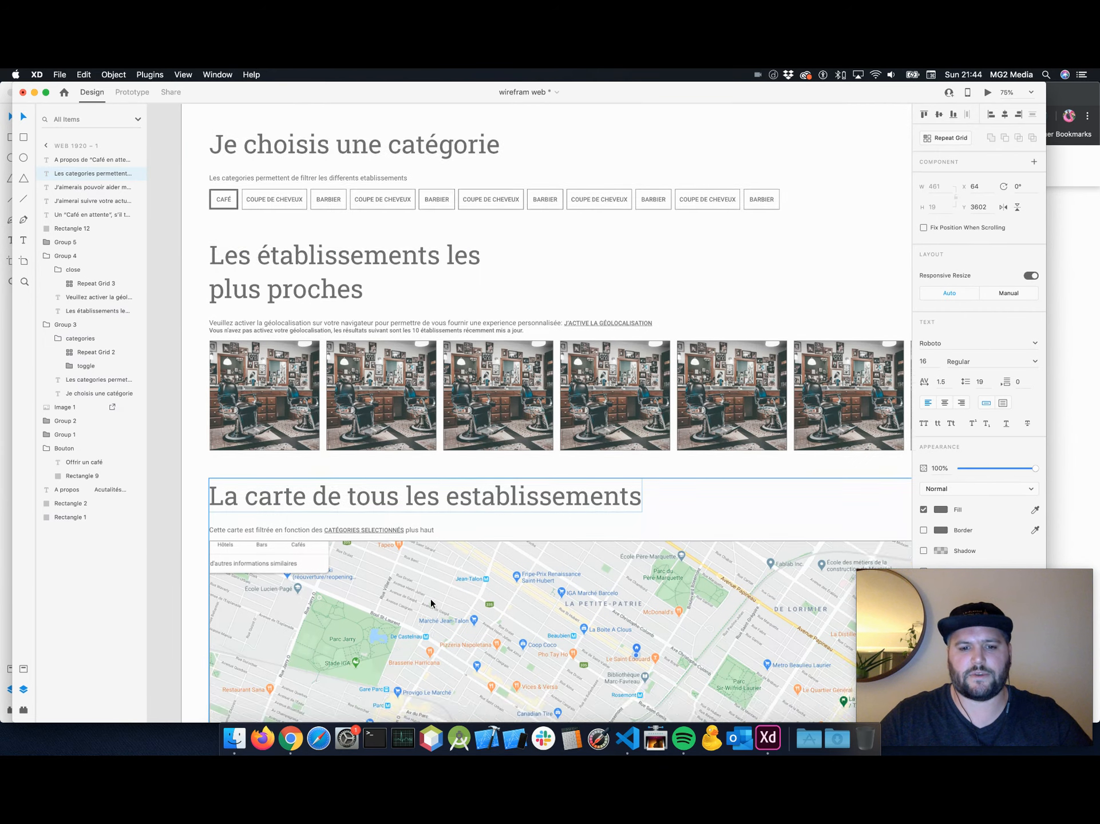
scroll(430, 602, "down", 6)
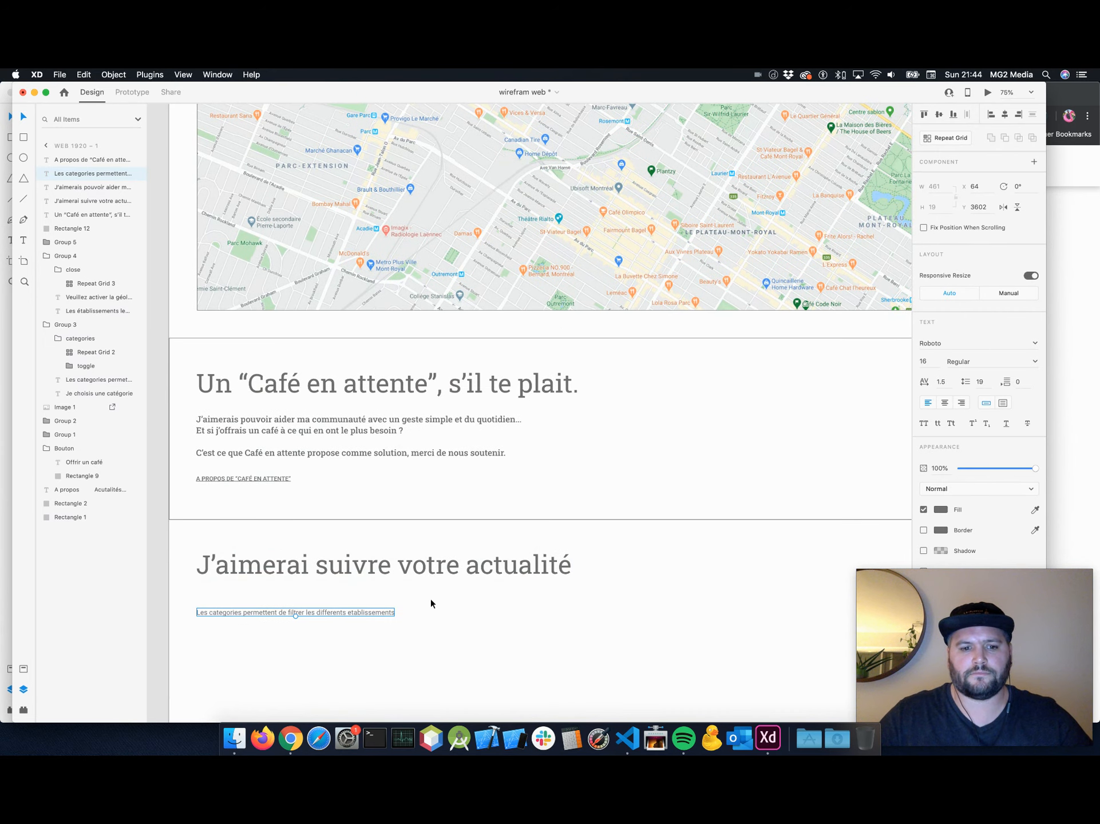
scroll(430, 602, "down", 3)
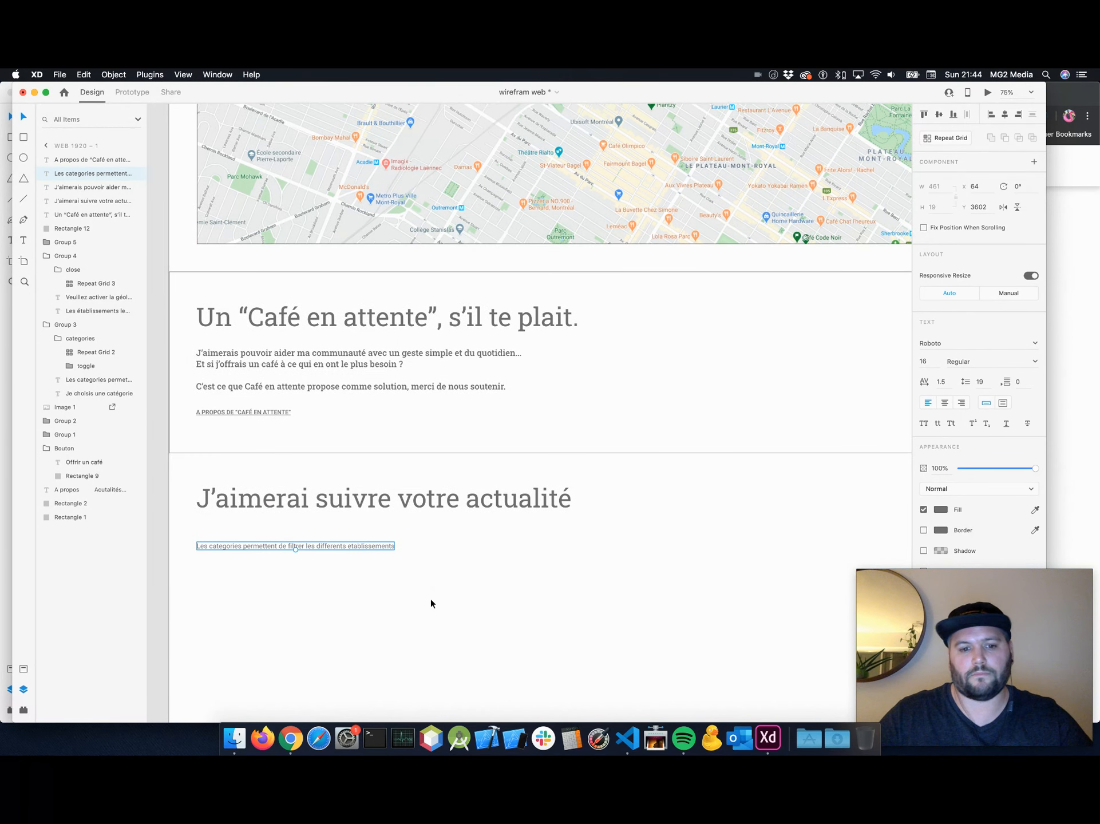
scroll(430, 602, "down", 1)
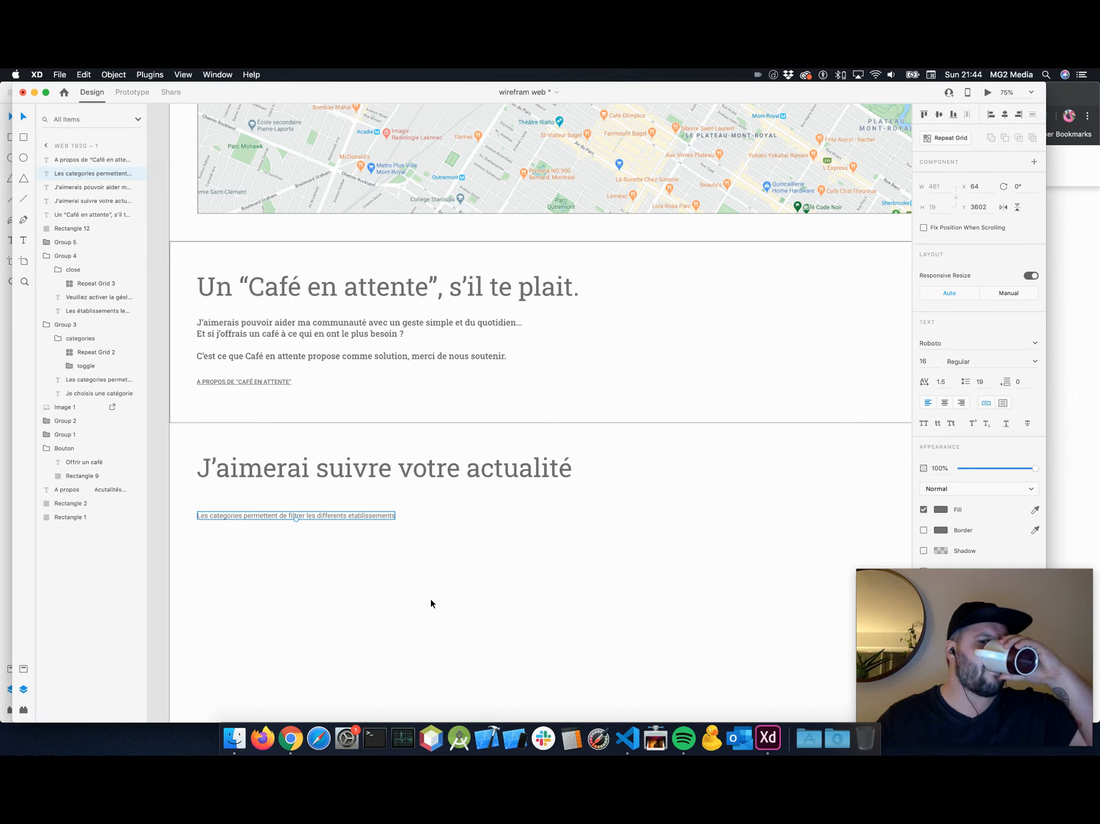
Replace the news section's description with “Tu peux nous suivre sur nos réseaux sociaux” and move it up to Y 3570, closer to the heading.
double_click(332, 514)
type("N")
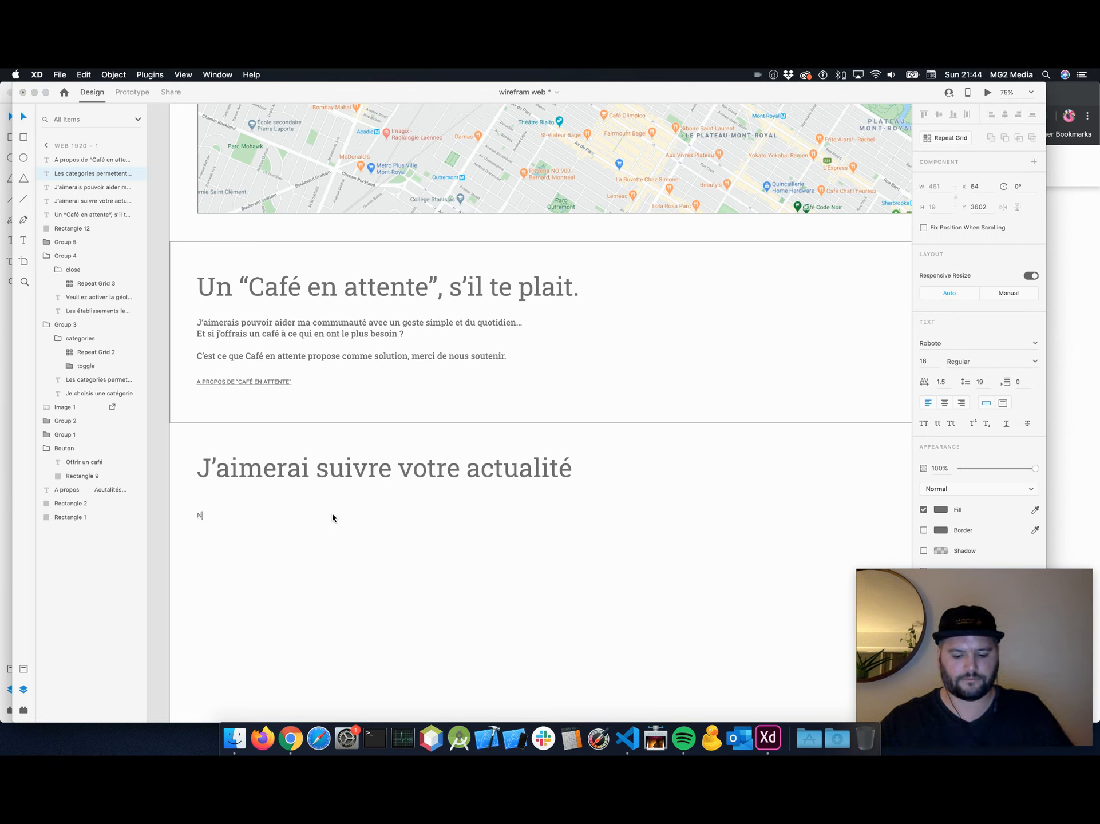
type("ous publions")
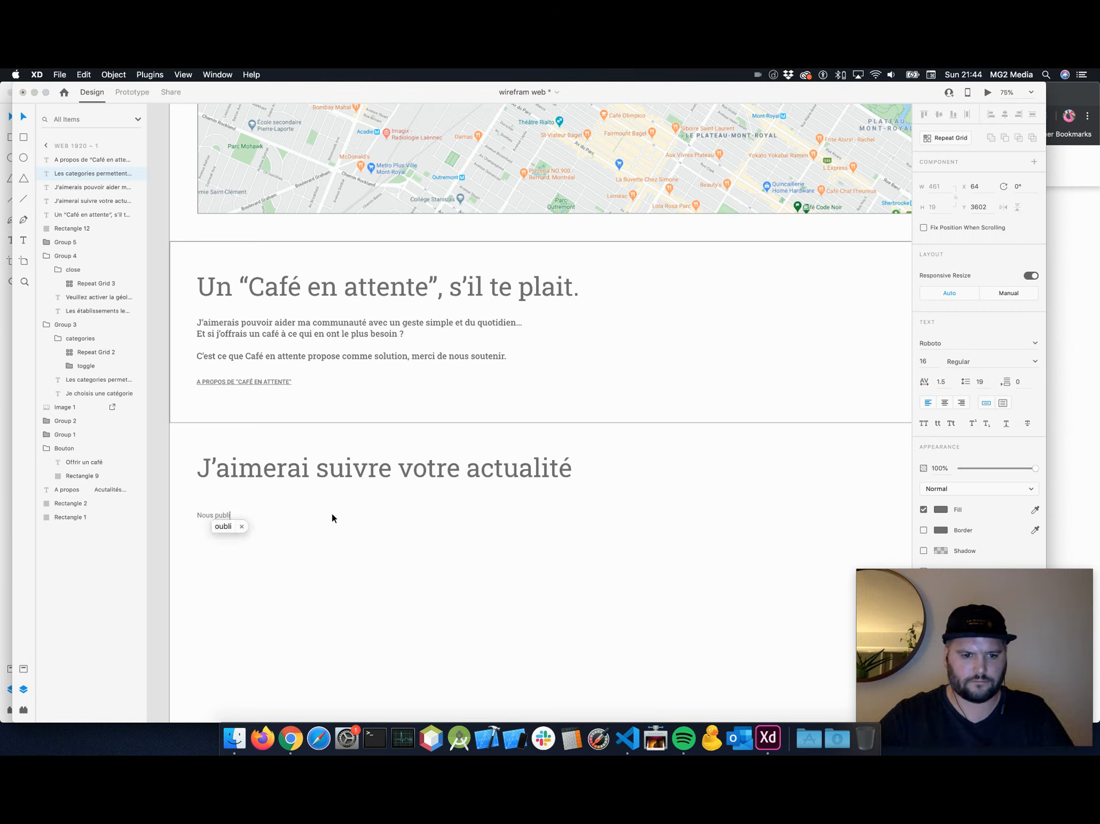
key("BackSpace")
key("BackSpace")
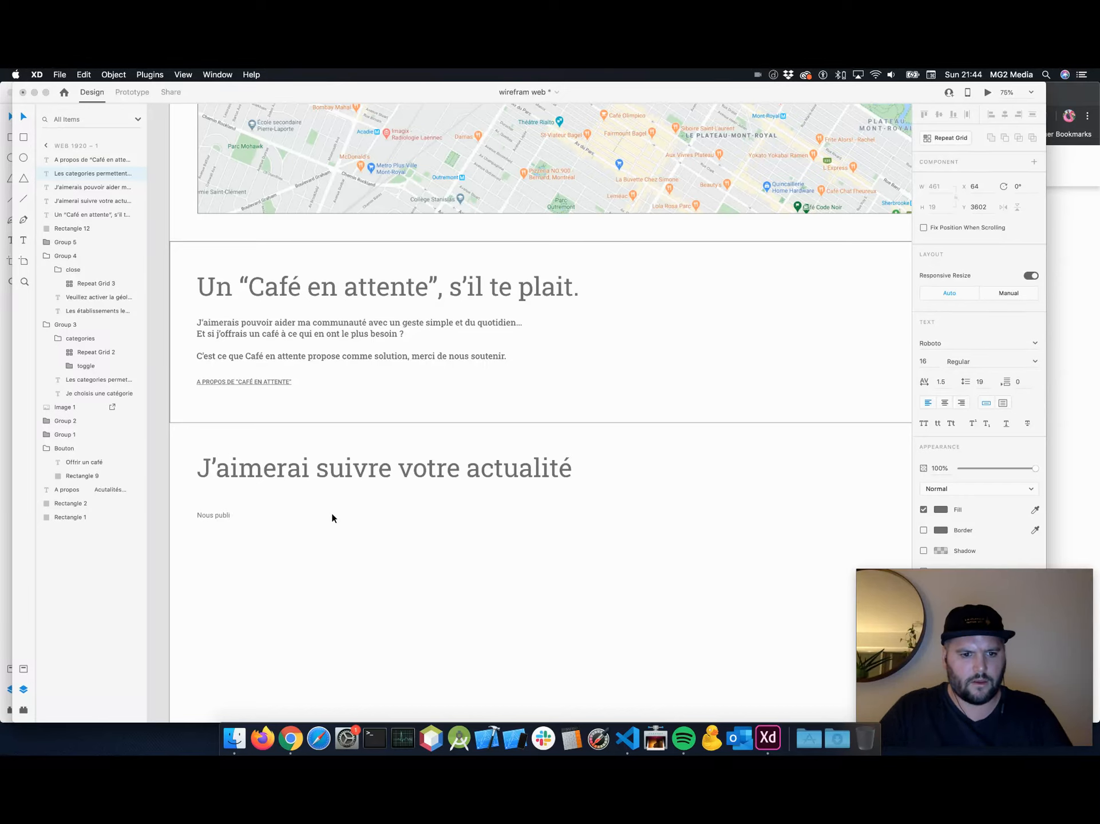
type("T")
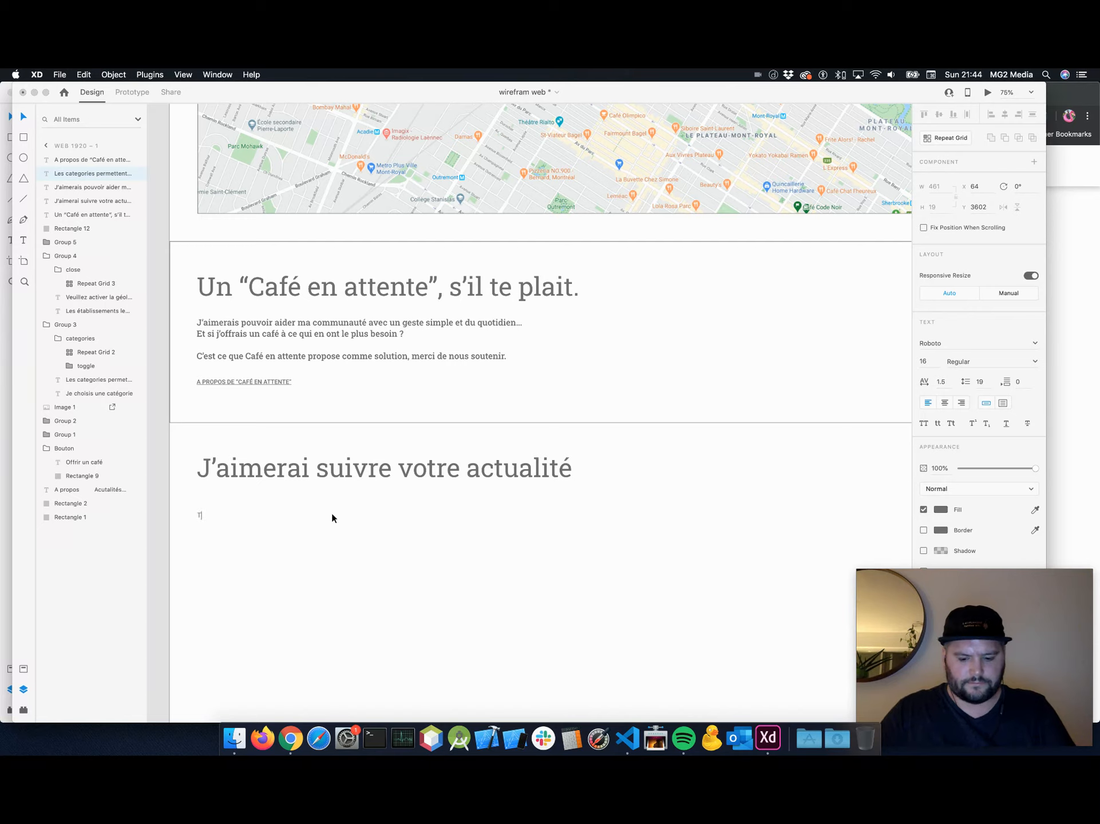
type("u pe8")
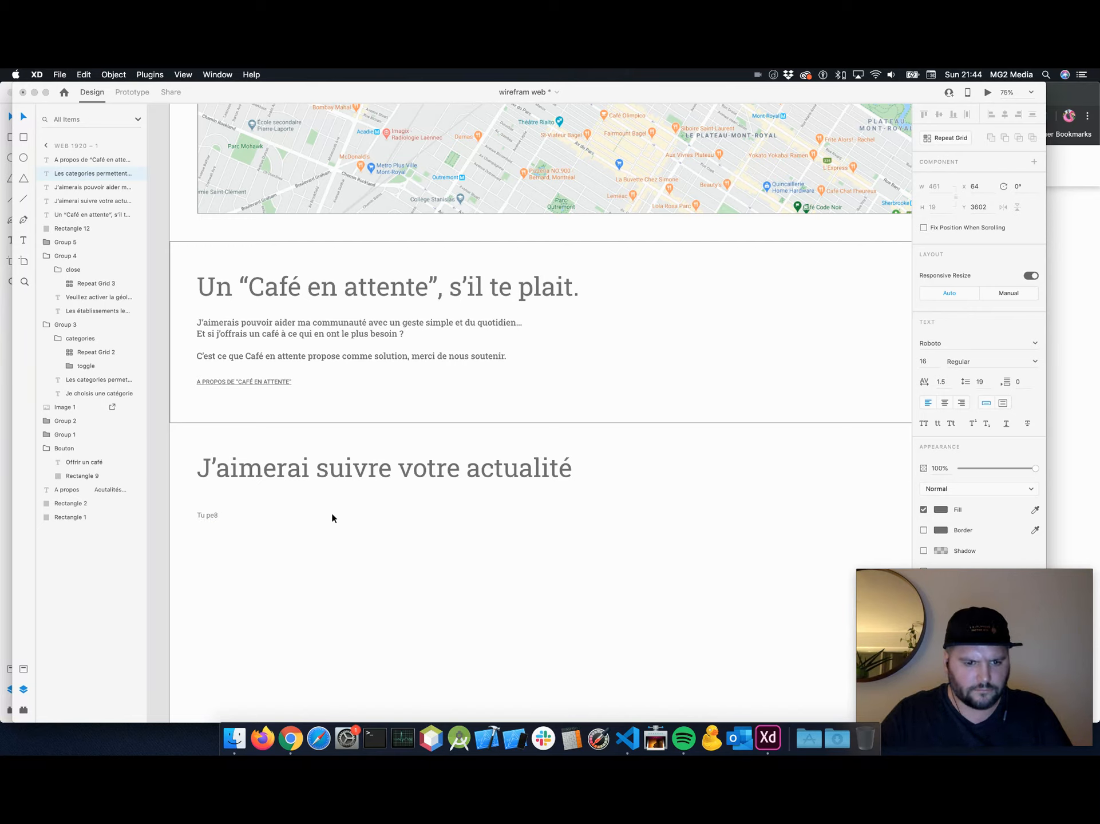
type("ux nx nous suivre sur nos réseaux")
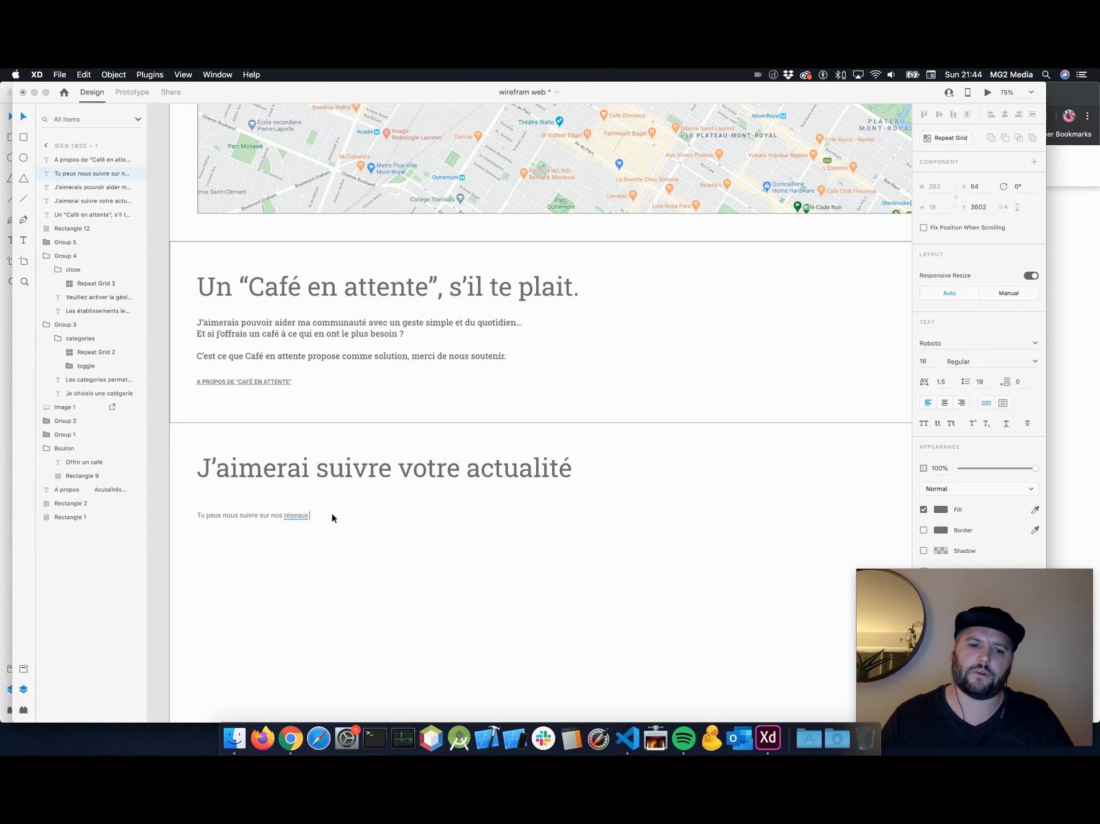
type("sociaux")
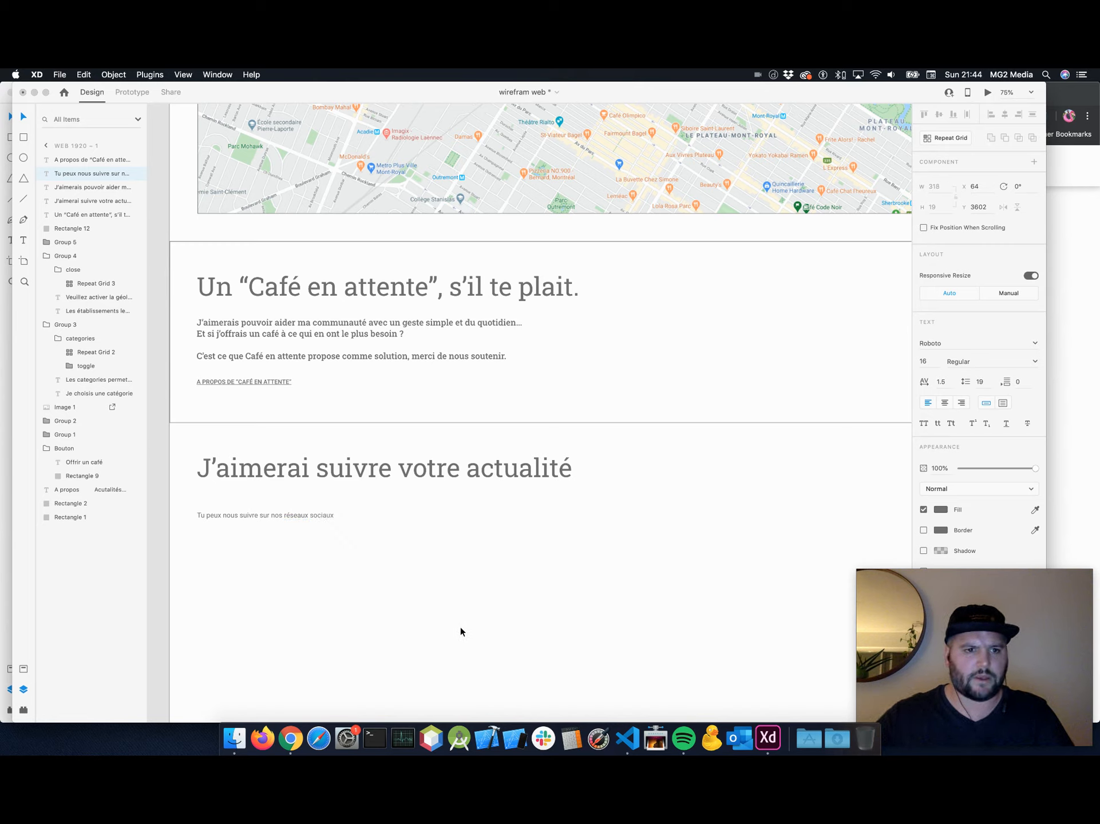
left_click(460, 627)
left_click_drag(287, 517, 315, 505)
Extend the end of the news description with “comme Facebook, Instagram et Twitter”.
double_click(316, 505)
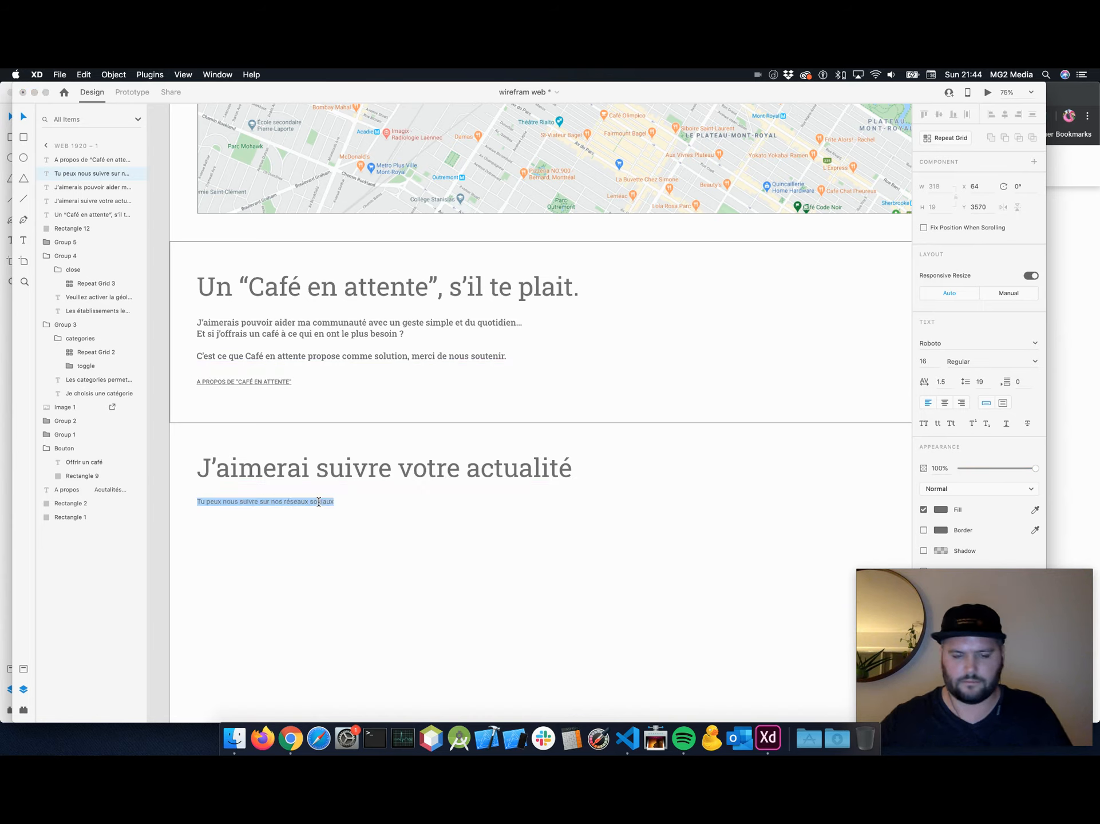
key("Right")
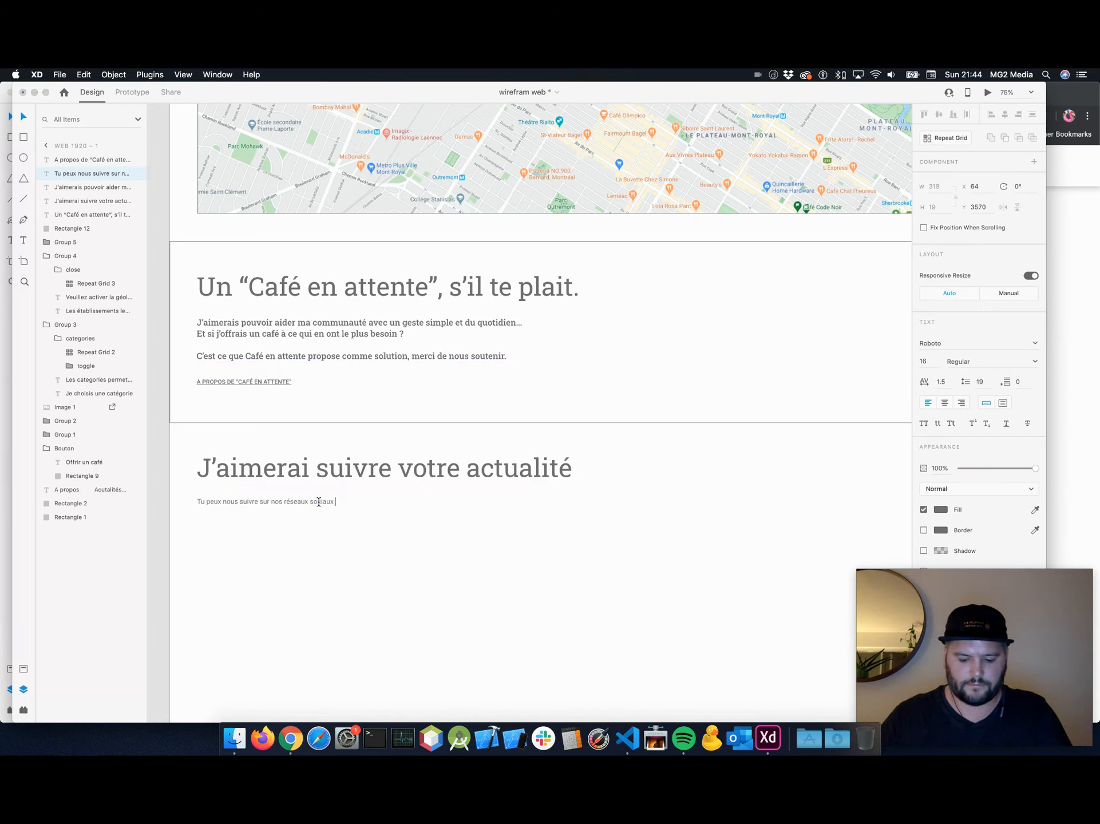
type("comme ")
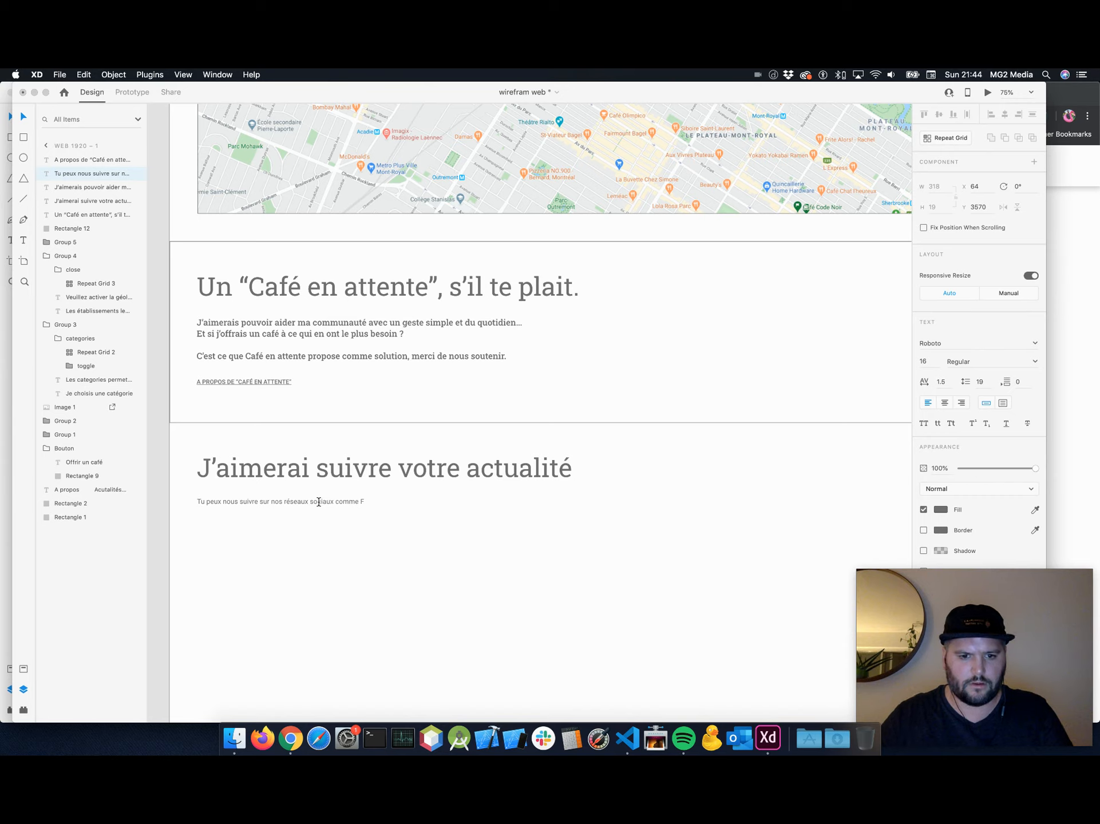
type("Faceboo")
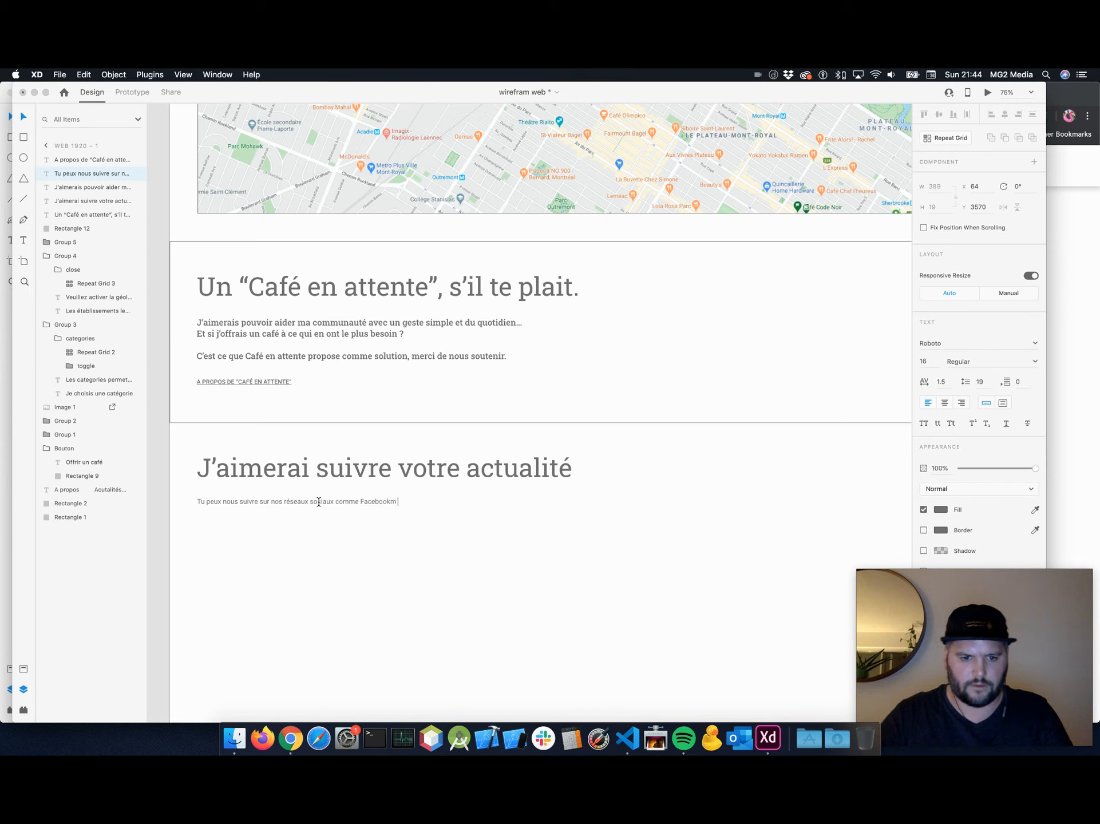
type("km")
key("BackSpace")
type(", Inst")
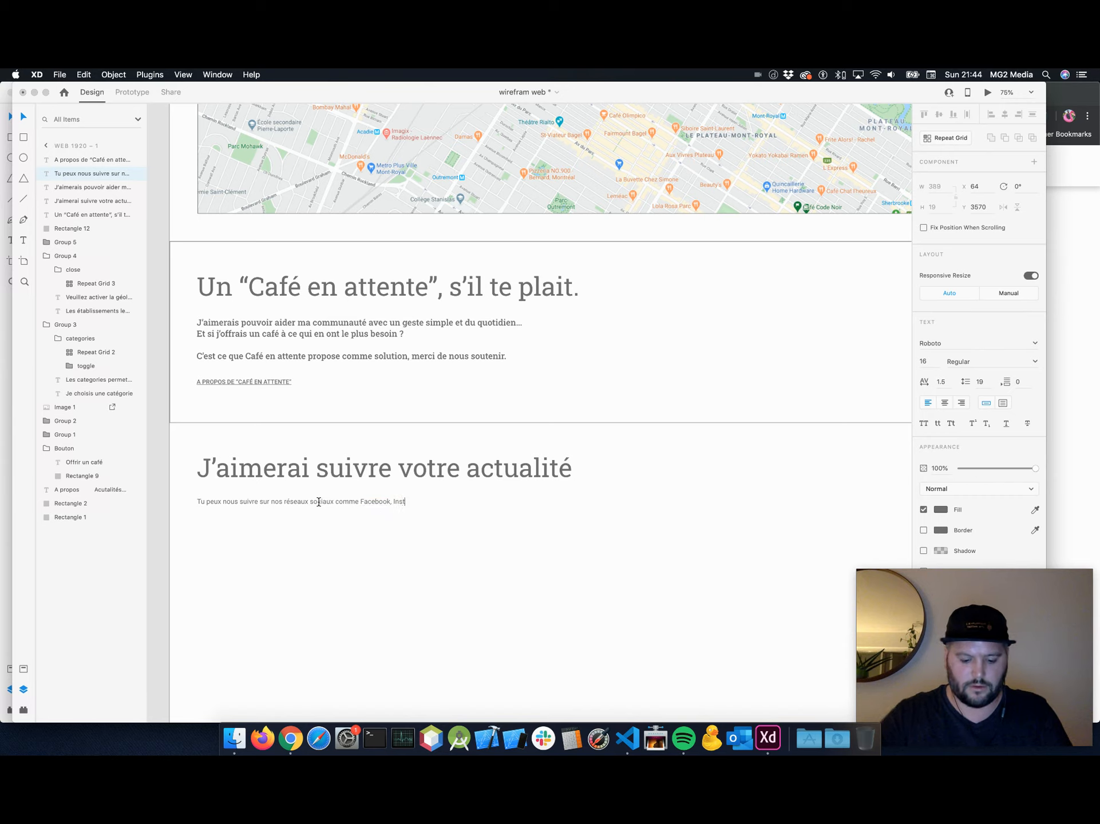
type("agram")
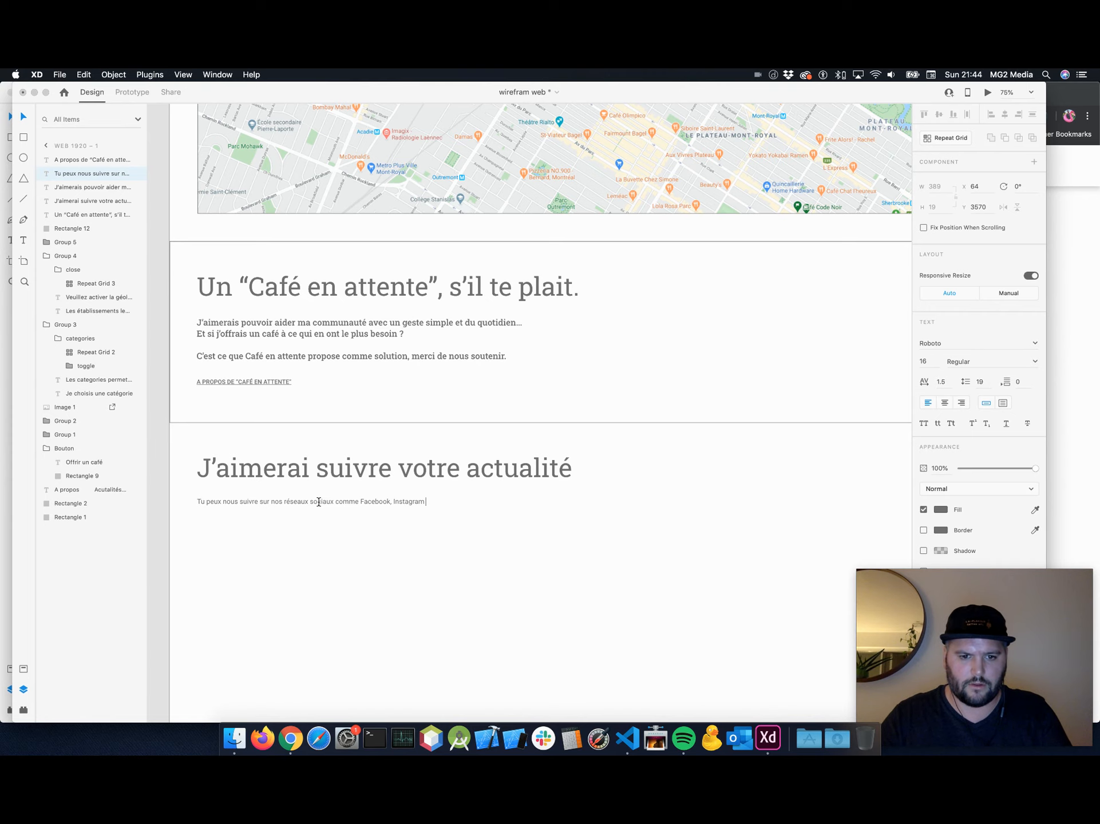
type(" et Twitter")
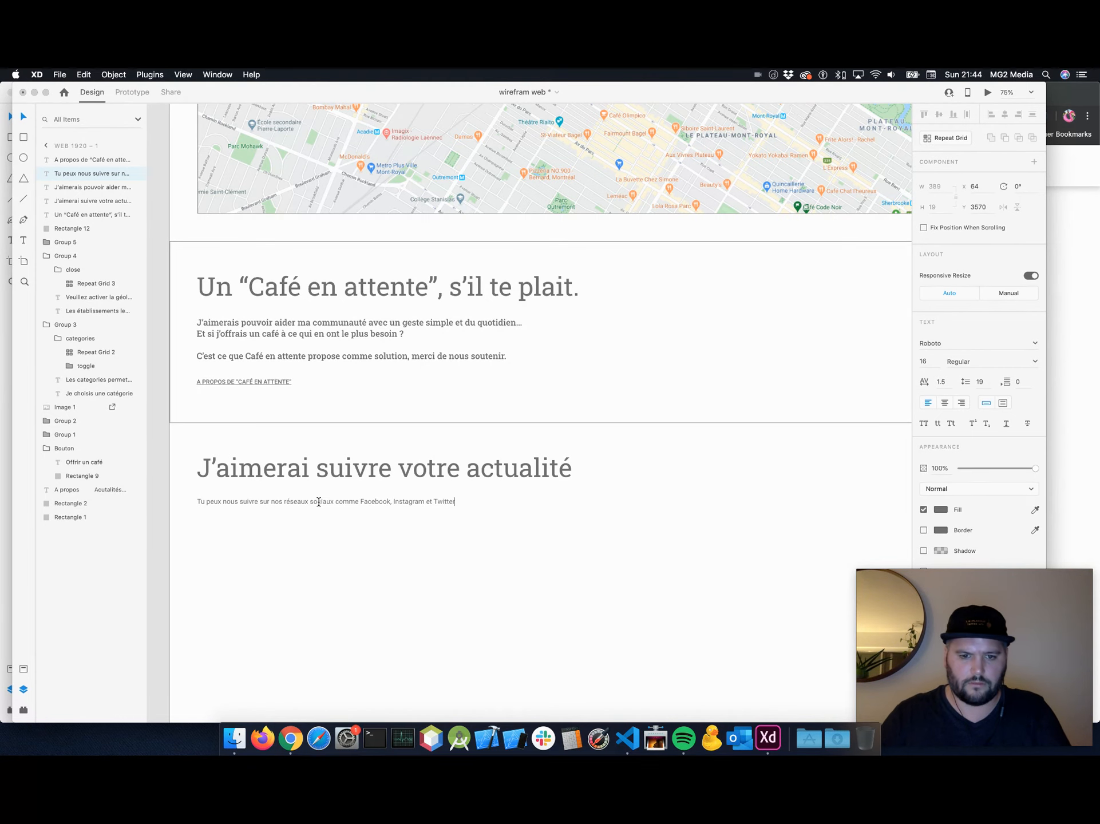
Format the word “Facebook” in the news description as an uppercase, underlined link in size 14, Medium weight.
double_click(379, 501)
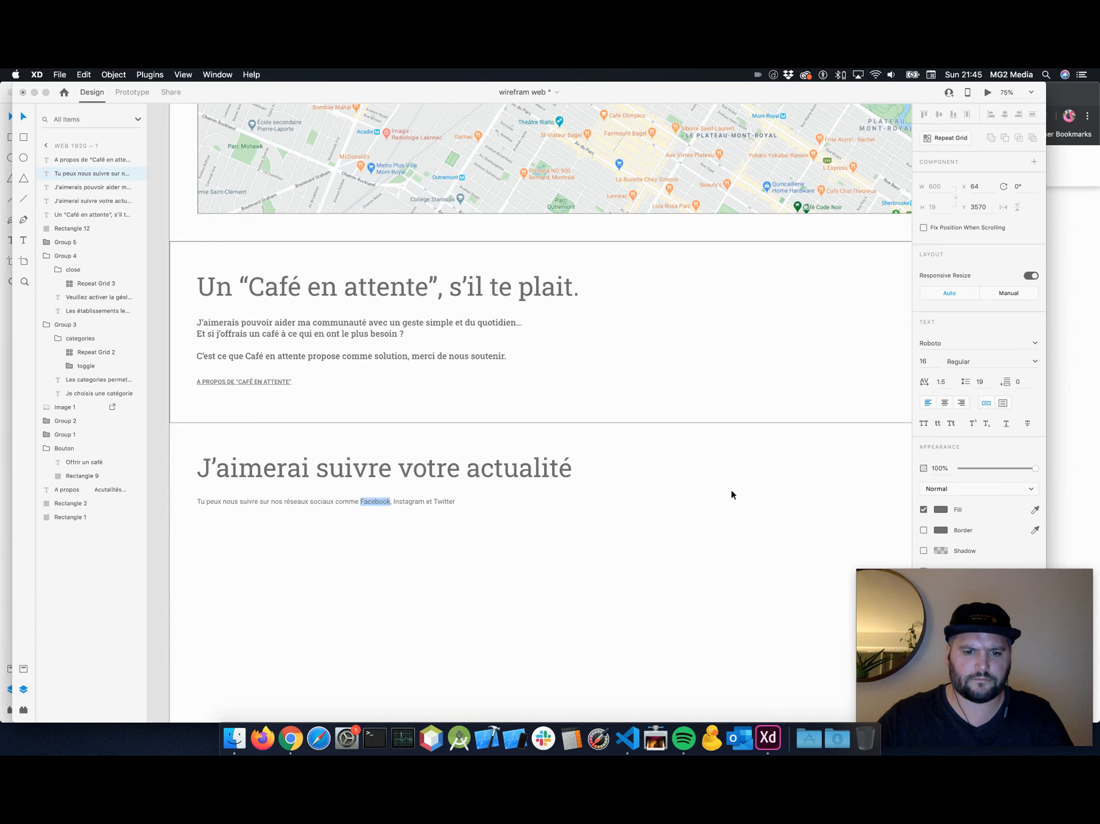
left_click(923, 423)
left_click(1006, 423)
left_click(934, 360)
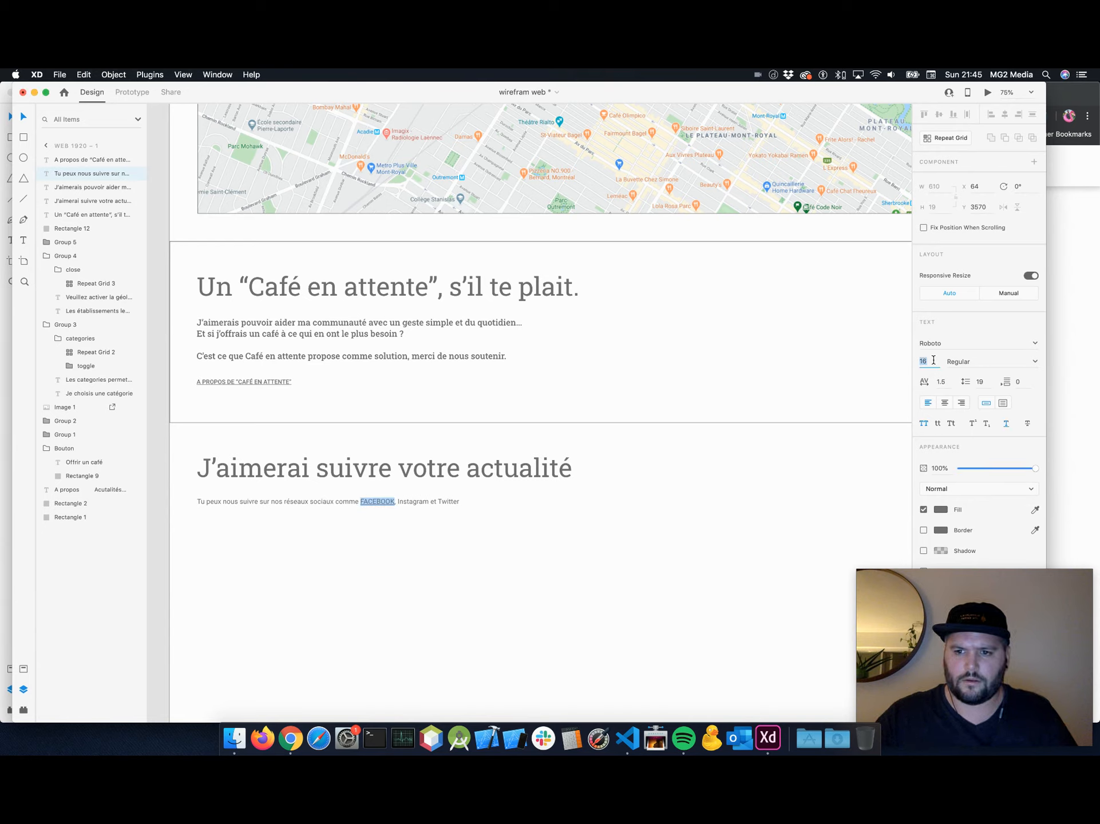
left_click(933, 360)
key("BackSpace")
key("BackSpace")
type("14")
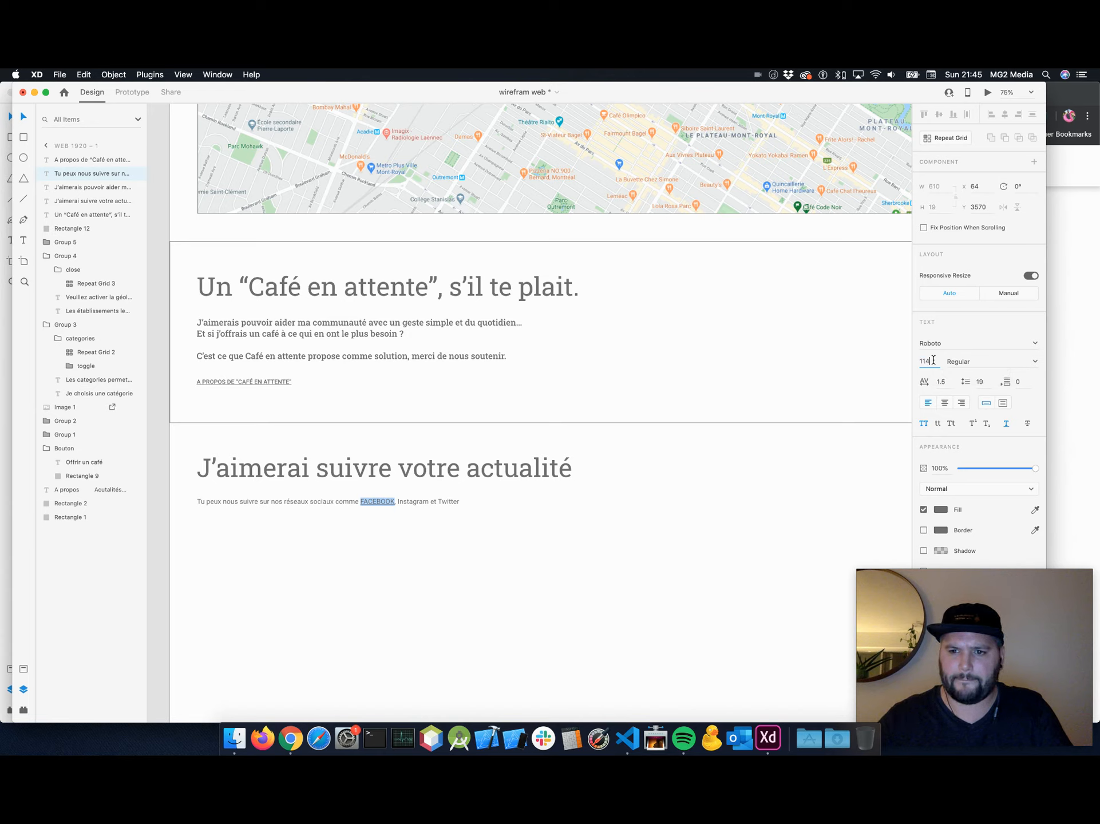
key("Return")
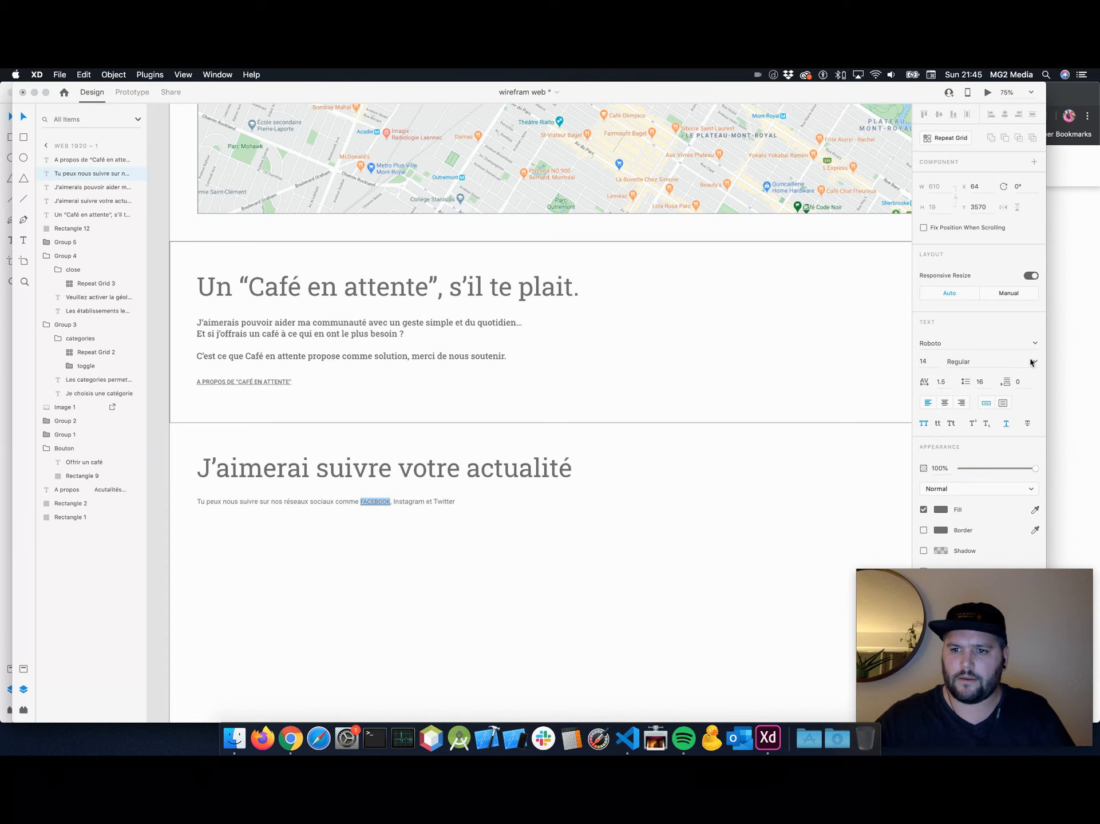
left_click(1034, 363)
left_click(970, 418)
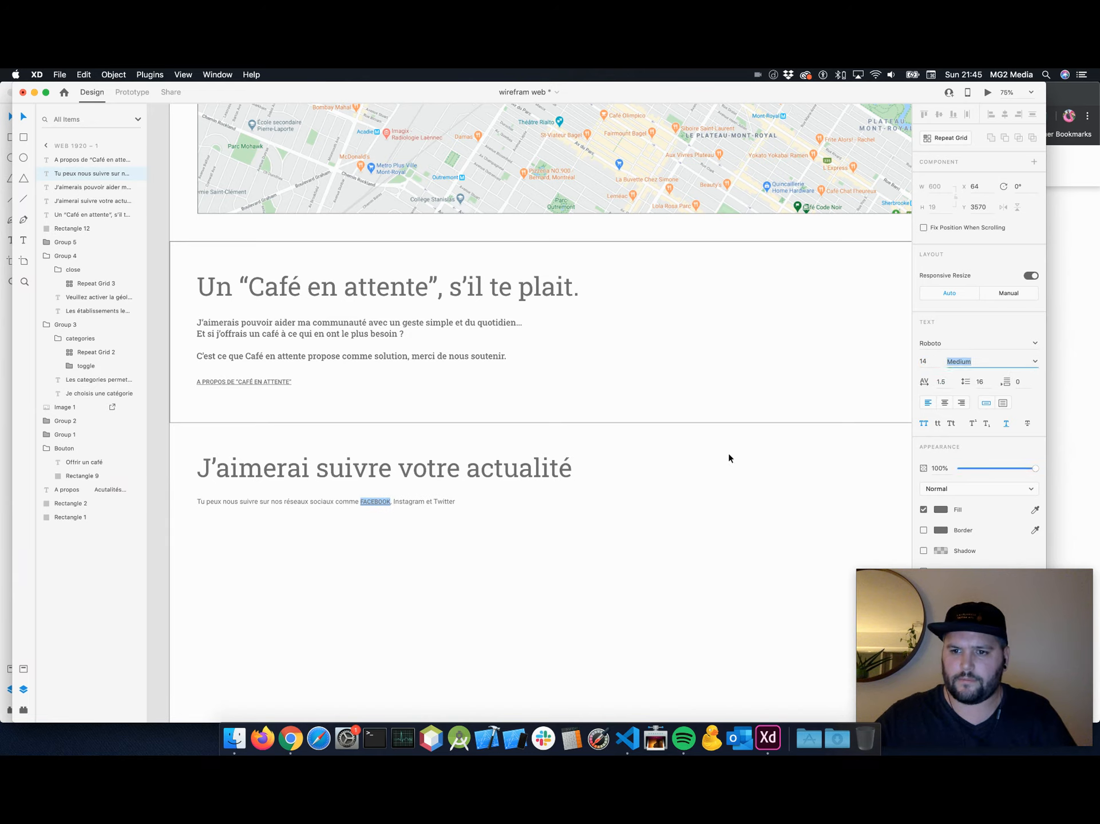
Give the word “Instagram” in the description the same link style: uppercase, underlined, size 14, Medium weight.
double_click(407, 501)
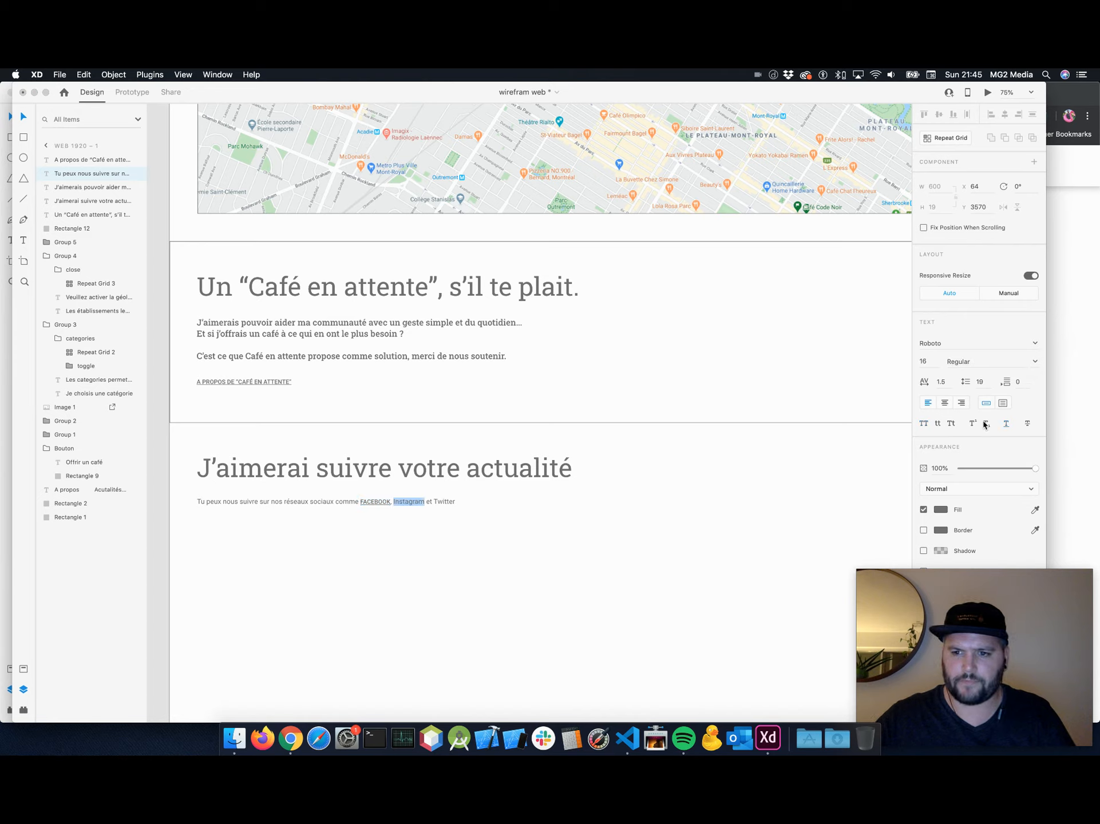
left_click(922, 423)
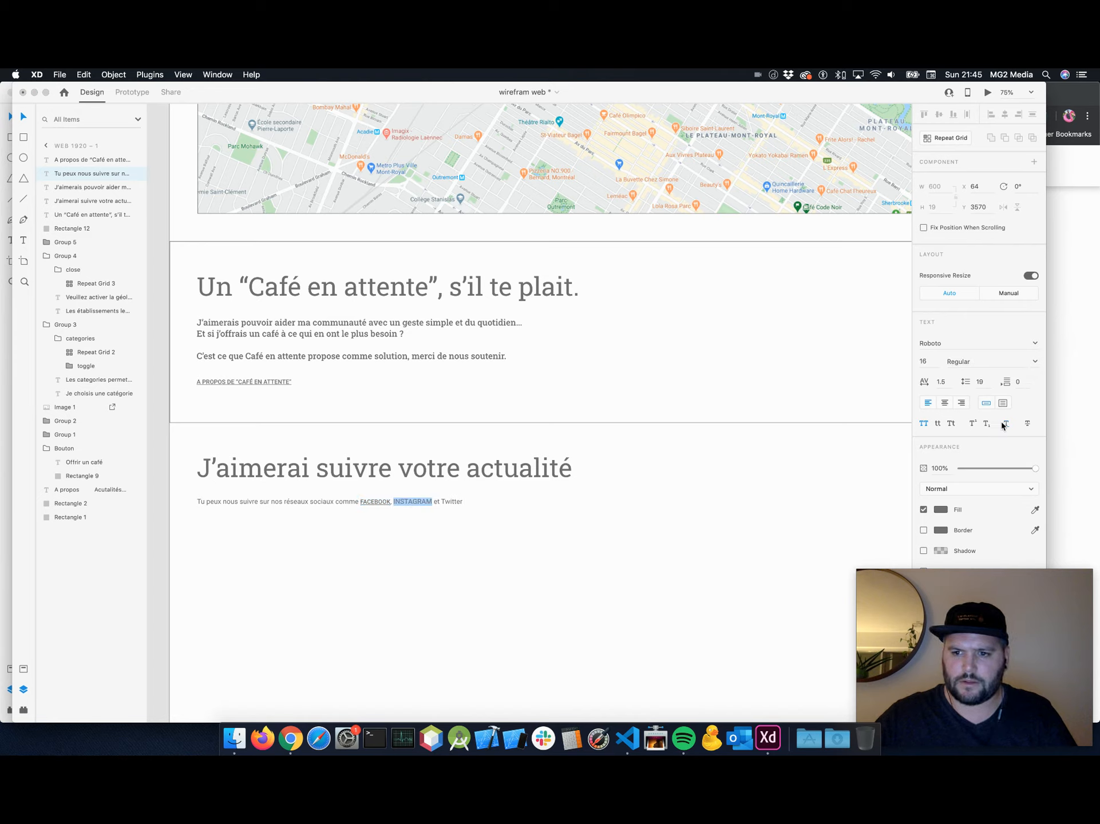
left_click(935, 361)
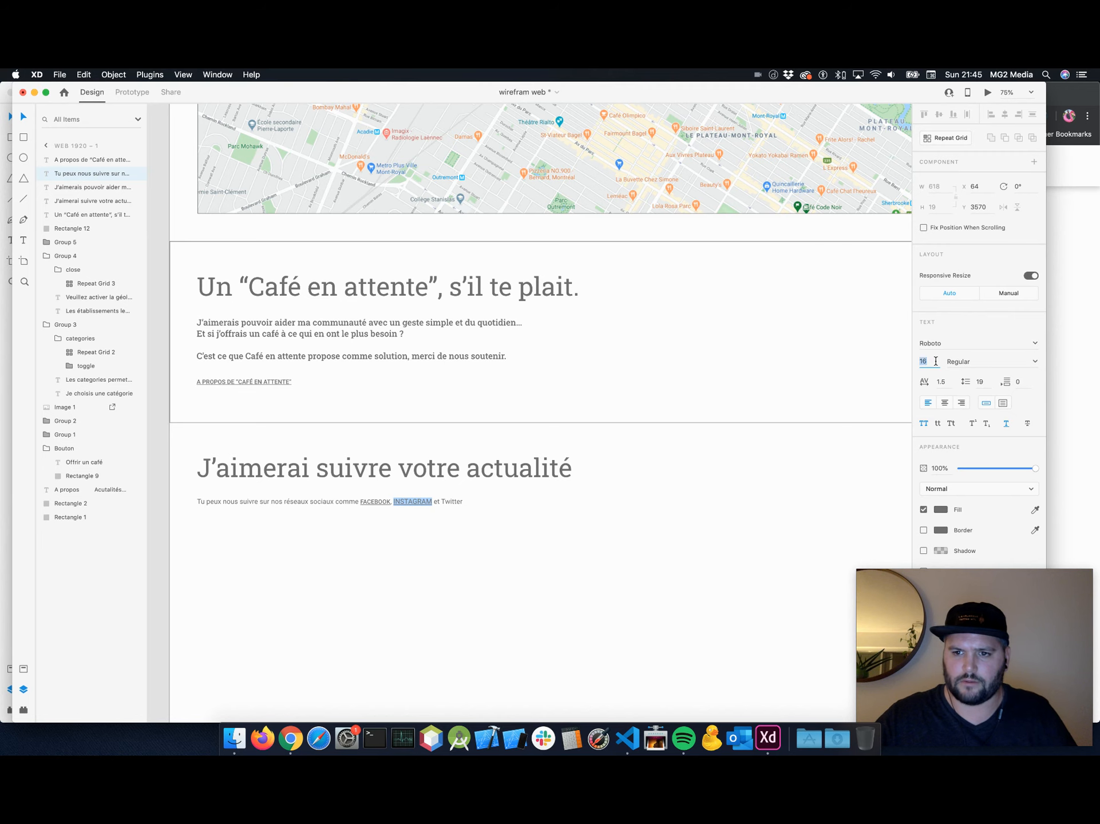
type("14")
key("Return")
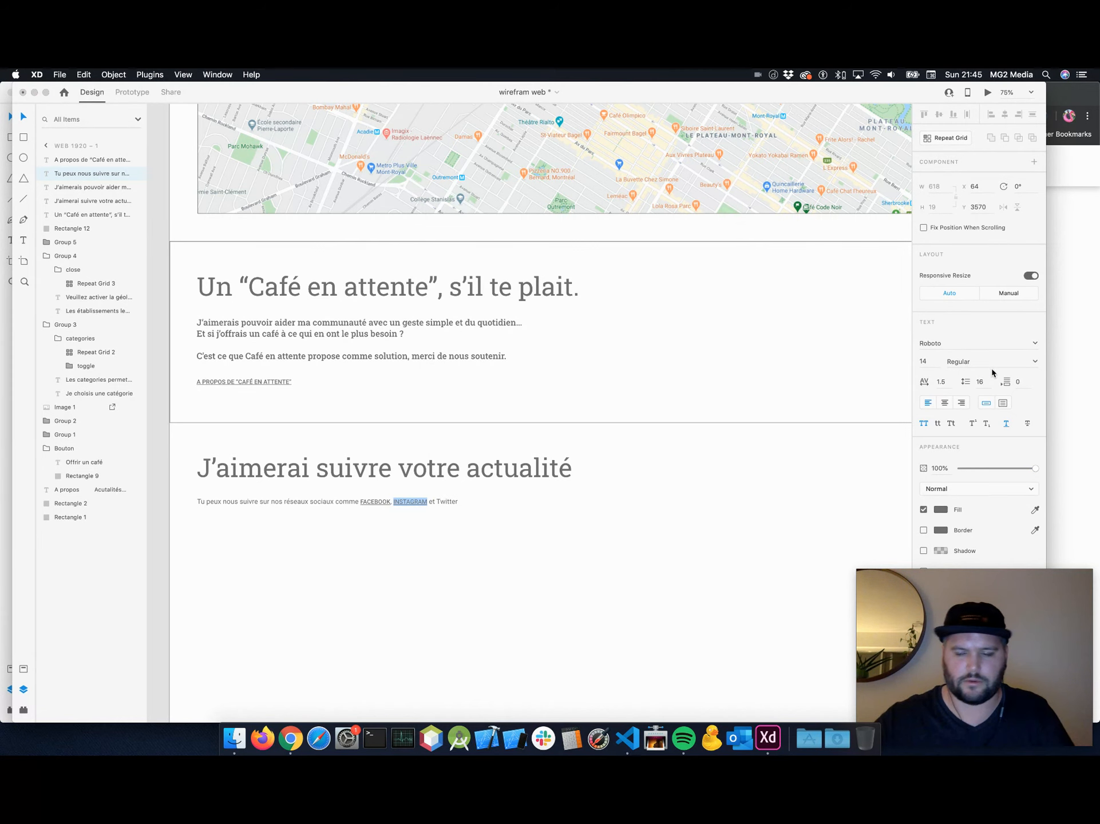
left_click(1034, 362)
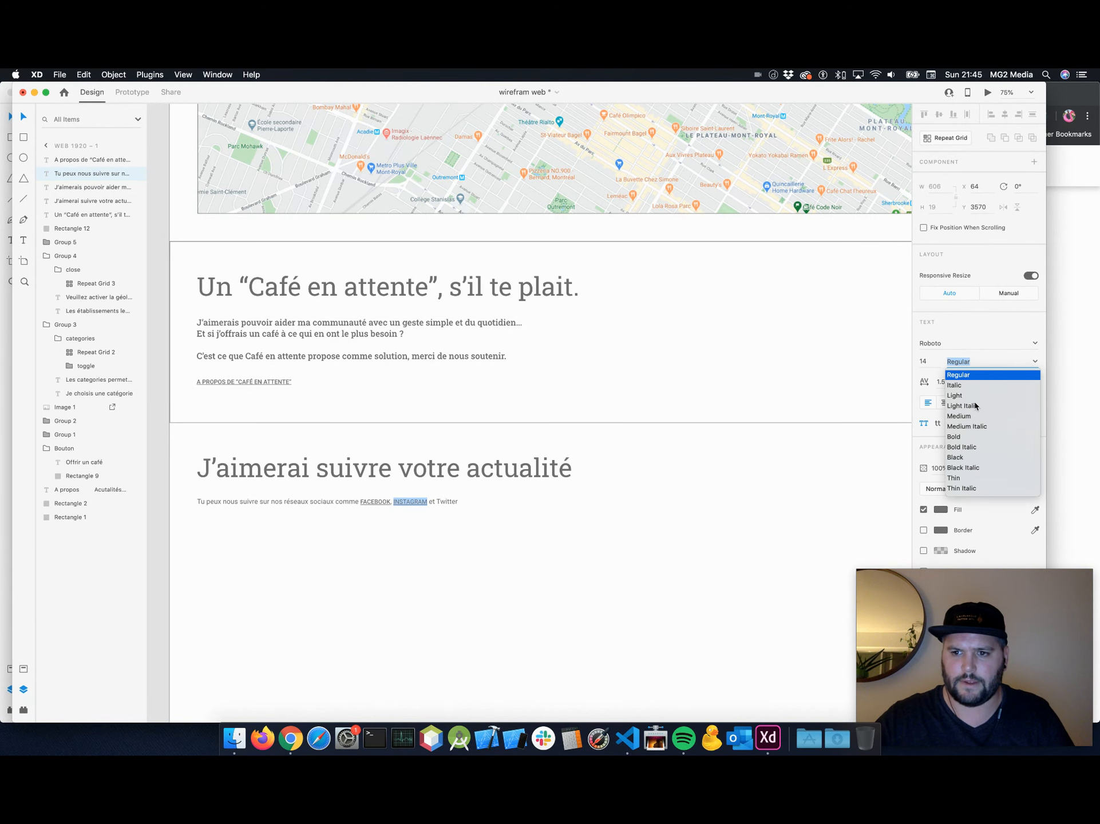
left_click(970, 417)
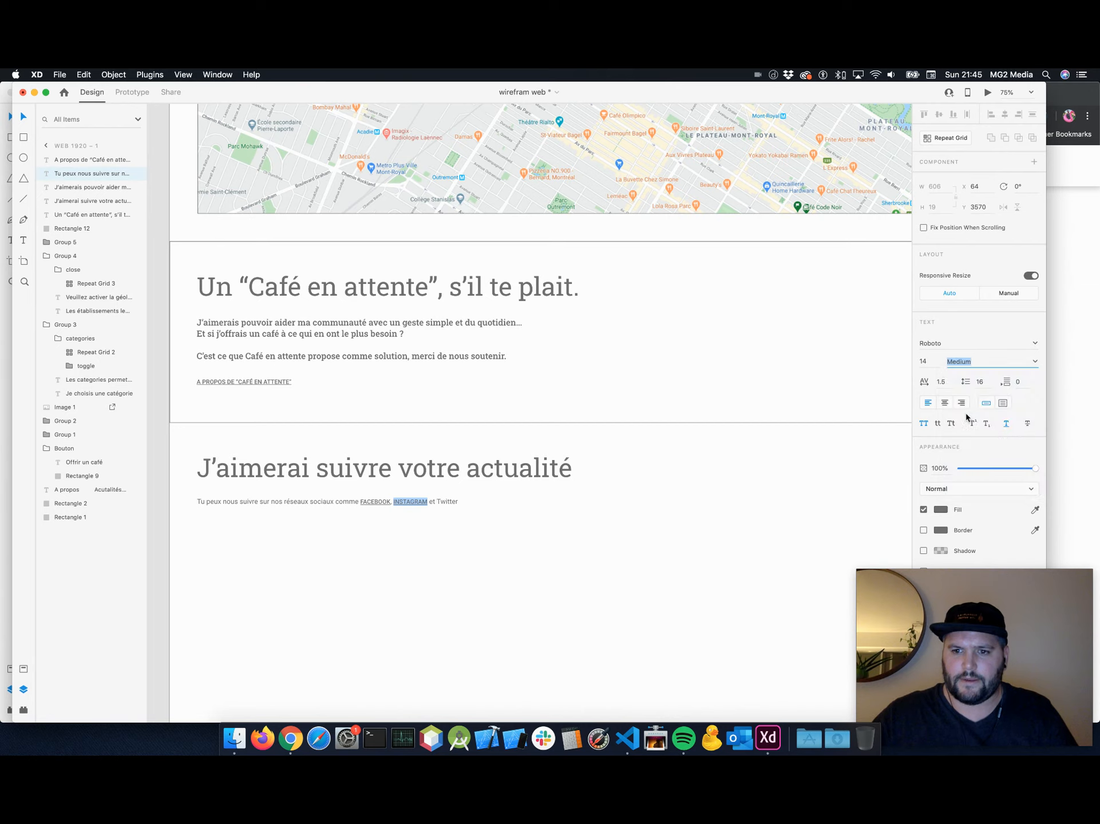
Give the word “Twitter” in the news description the same link style: uppercase, underlined, size 14, Medium weight.
double_click(446, 502)
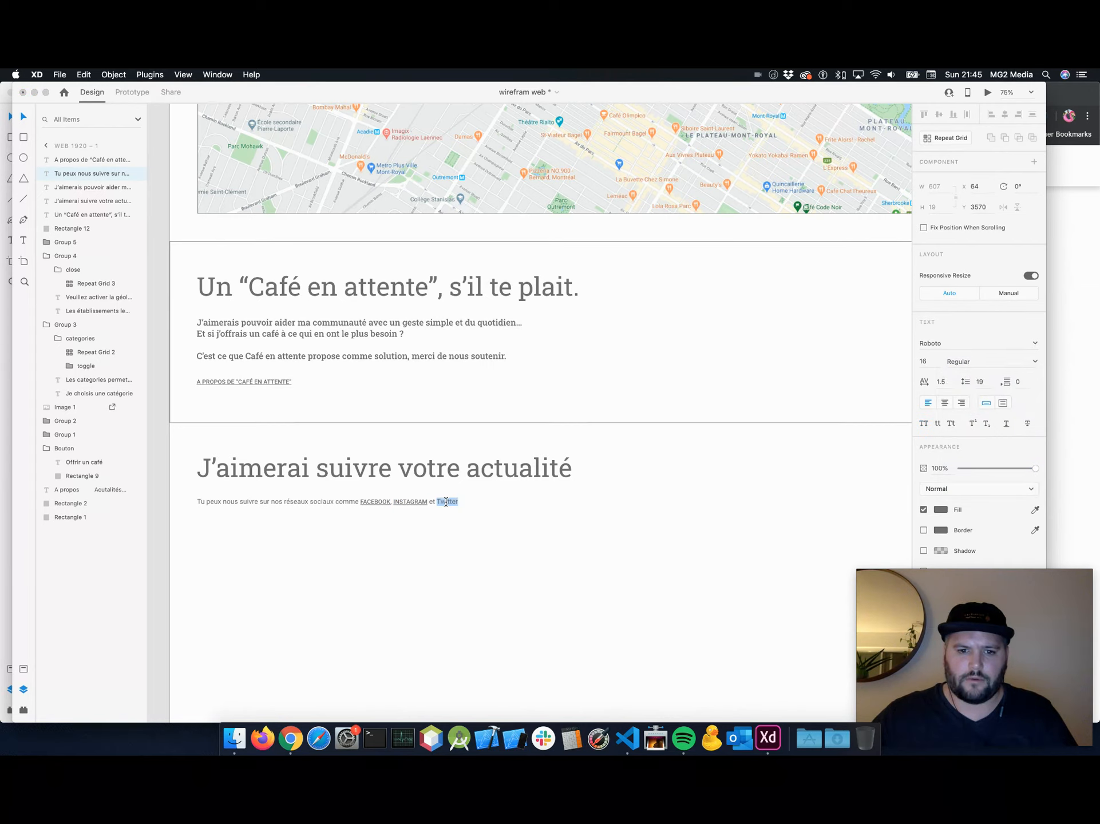
left_click(929, 361)
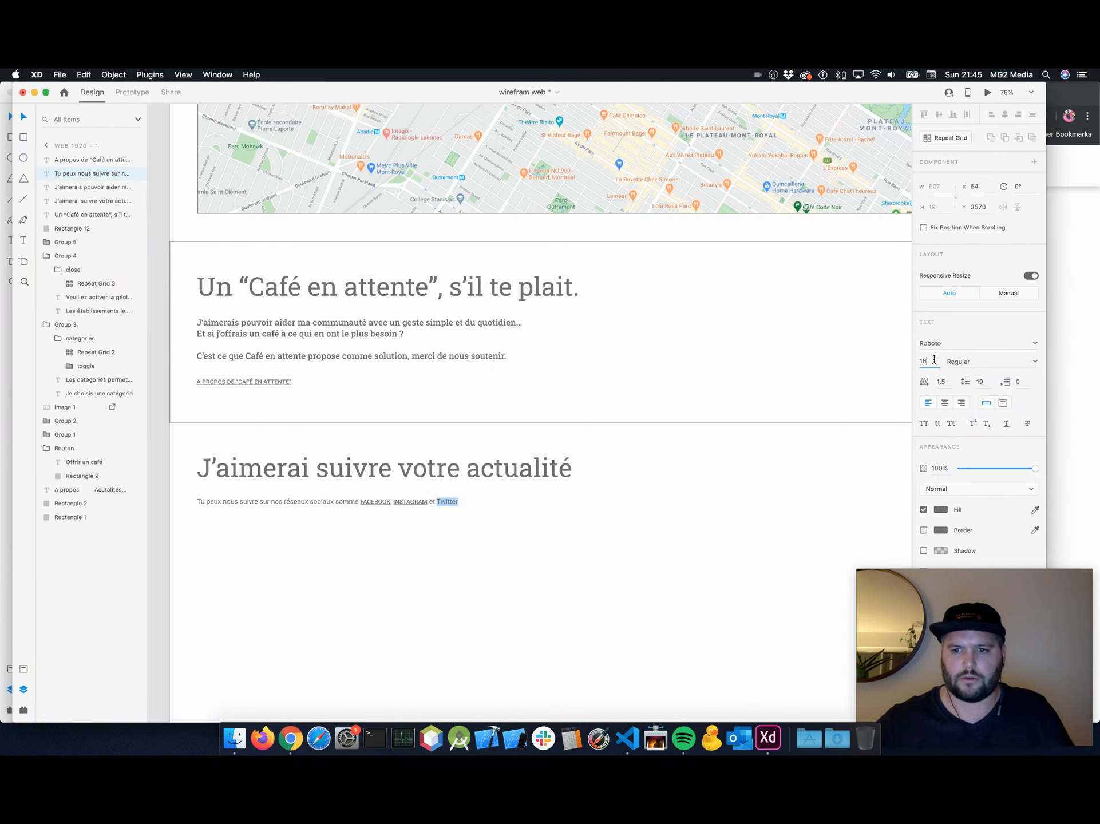
key("Return")
left_click(922, 423)
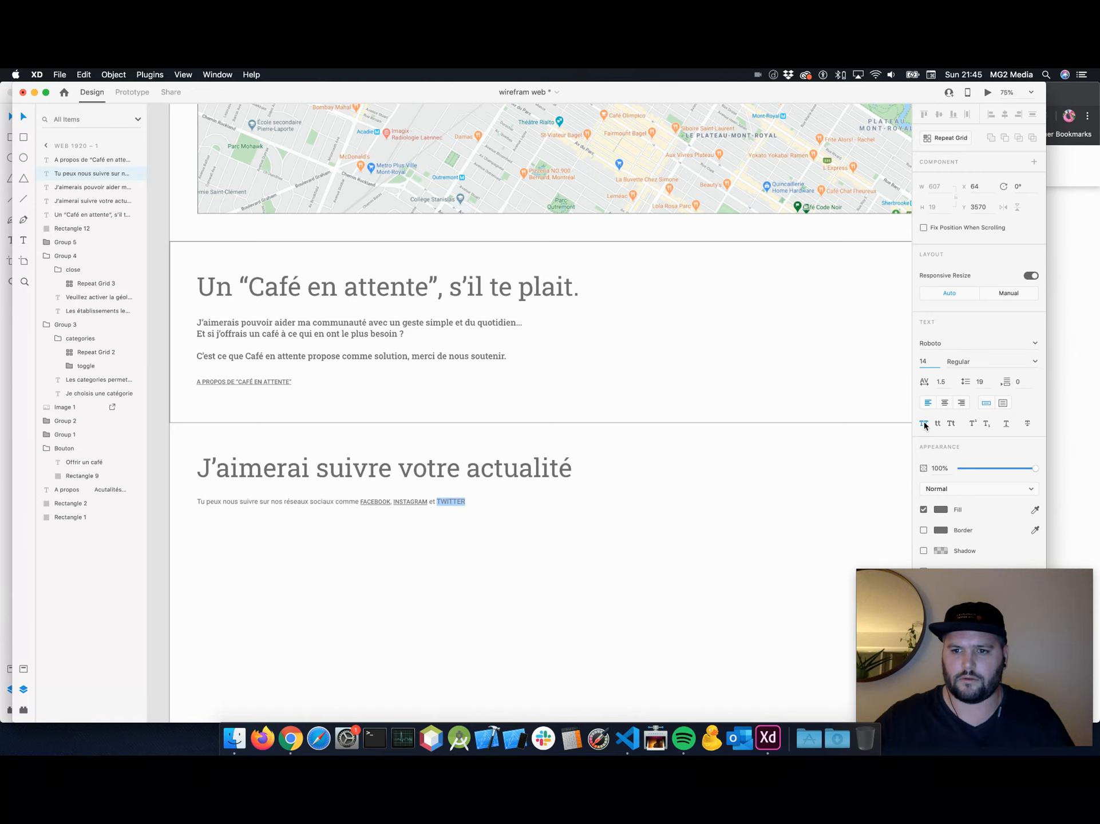
left_click(1034, 361)
left_click(958, 416)
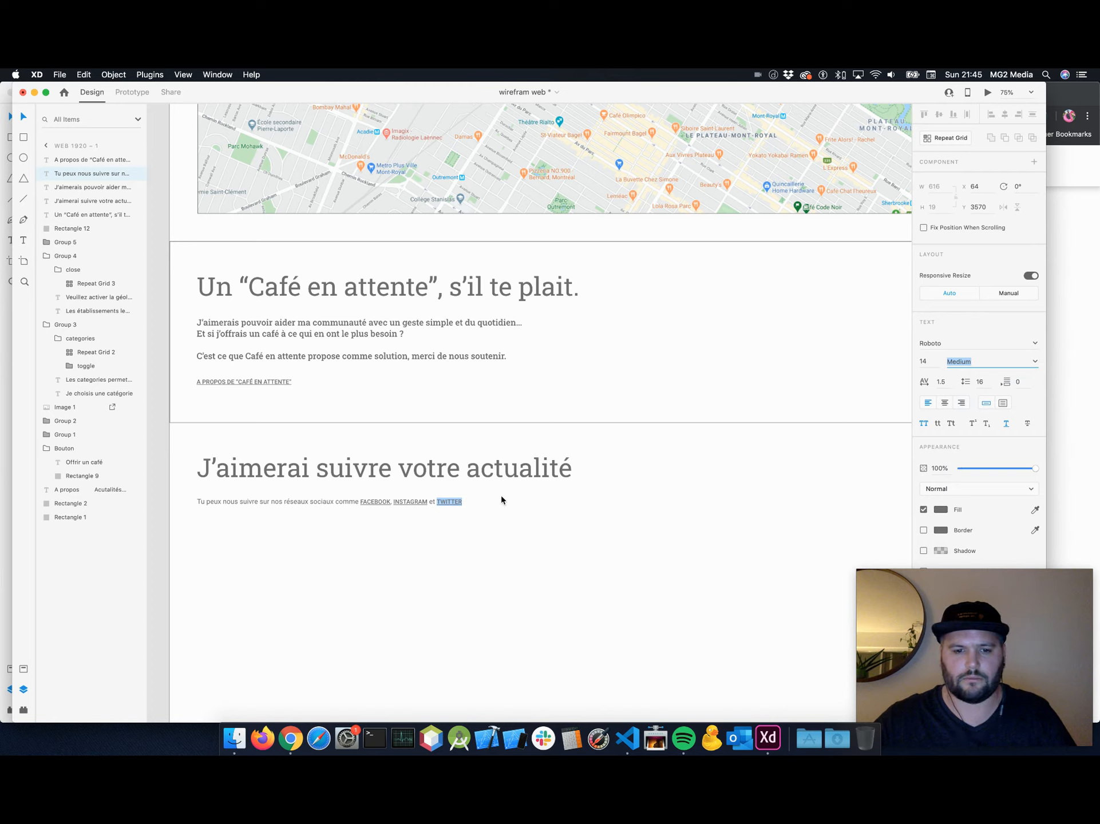
key("Escape")
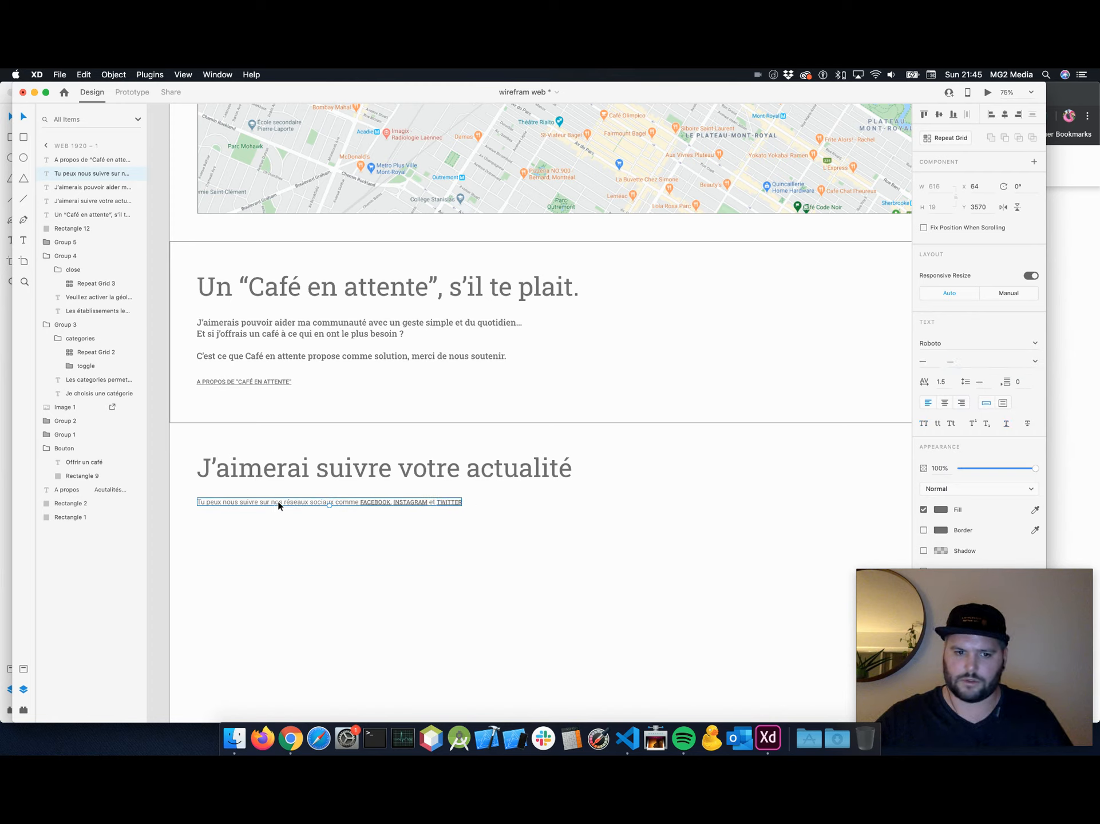
Try to reset the text style at the end of the news description to size 16, Regular weight, without uppercase or underline.
double_click(454, 500)
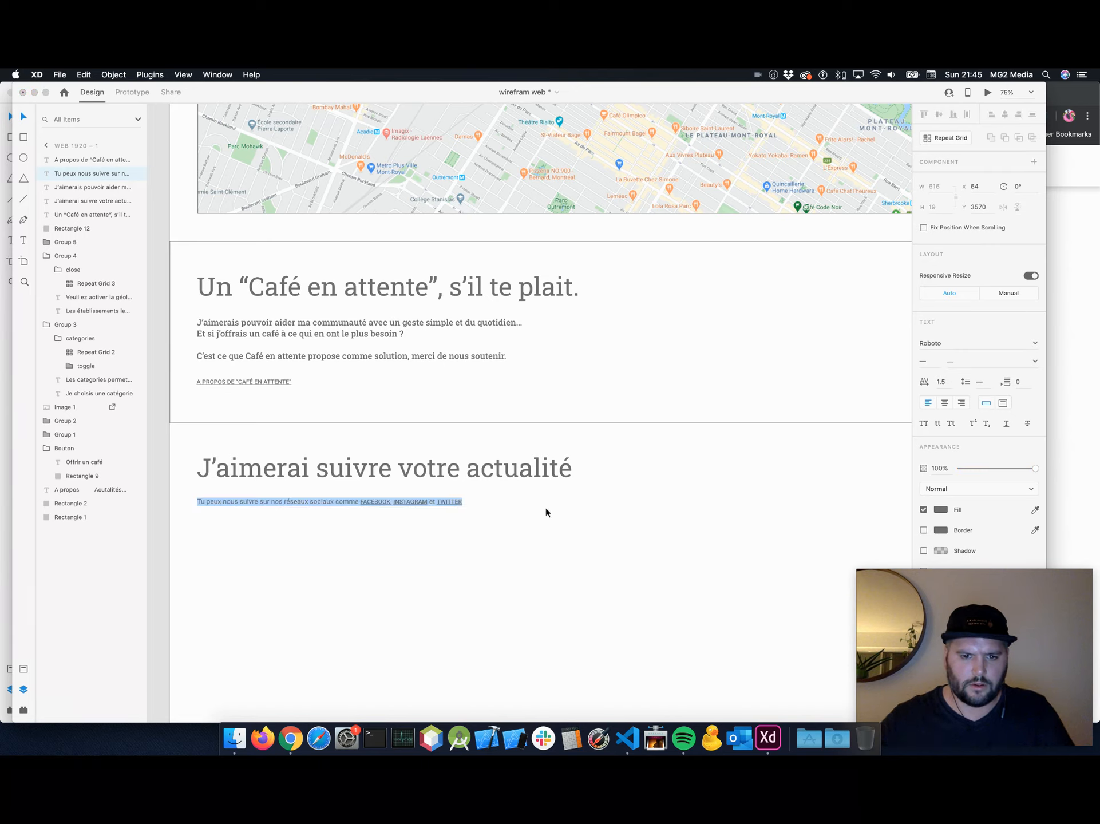
key("Right")
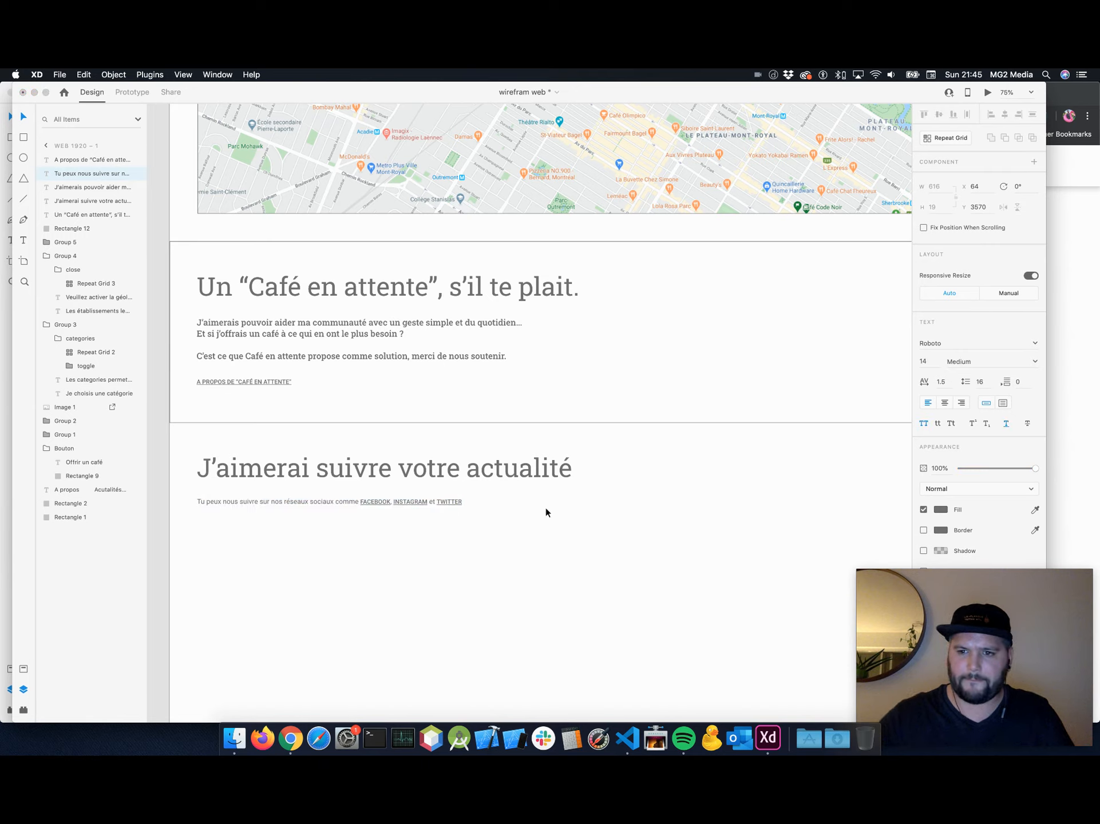
left_click(923, 425)
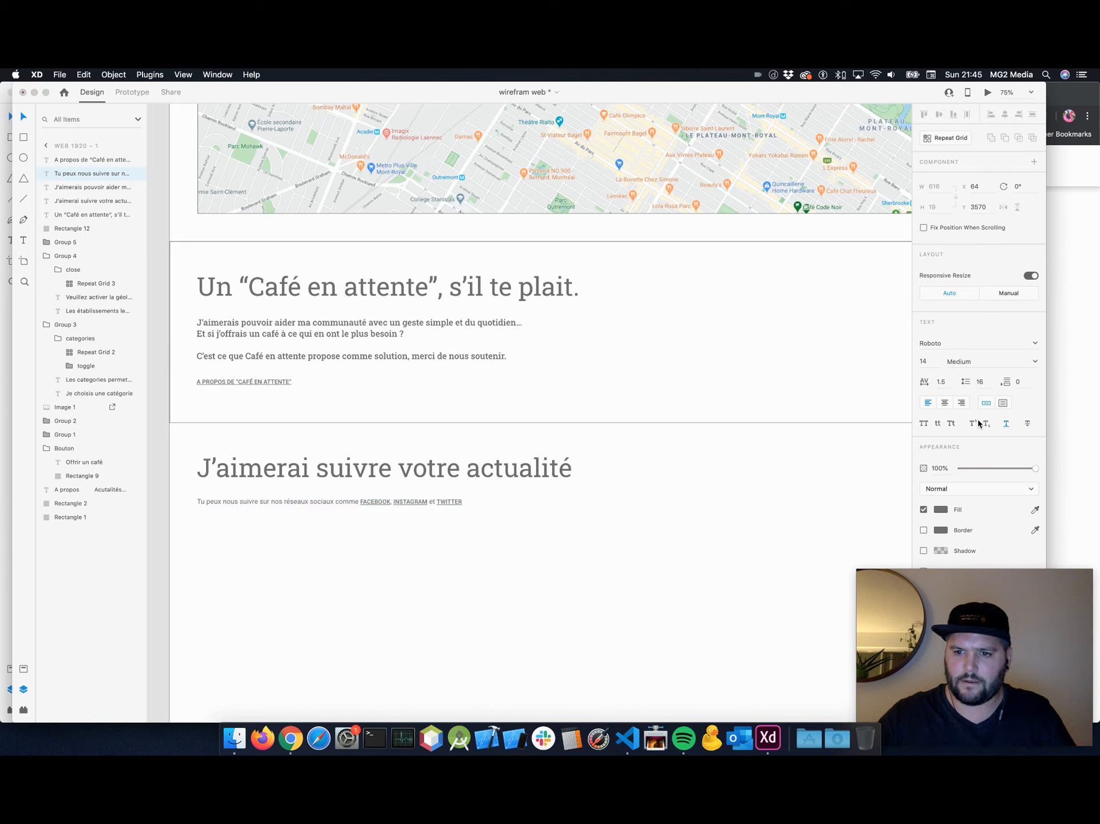
left_click(935, 361)
type("16")
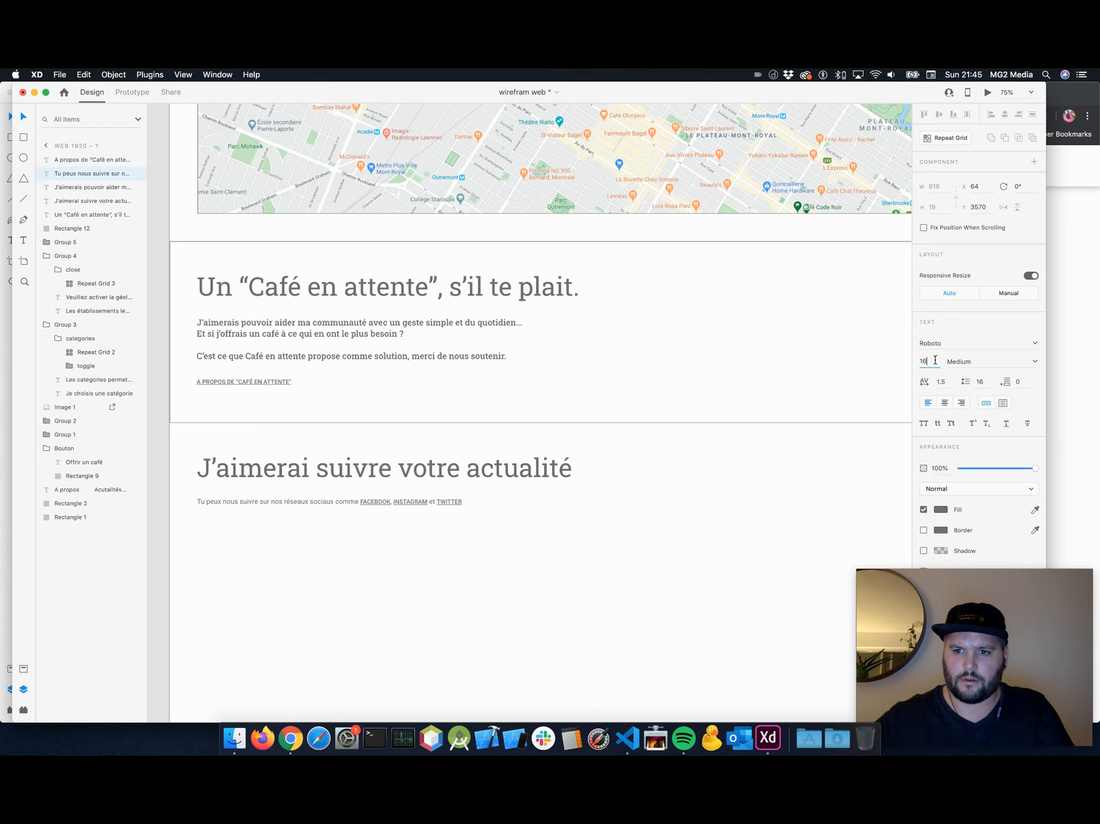
left_click(1035, 363)
left_click(960, 378)
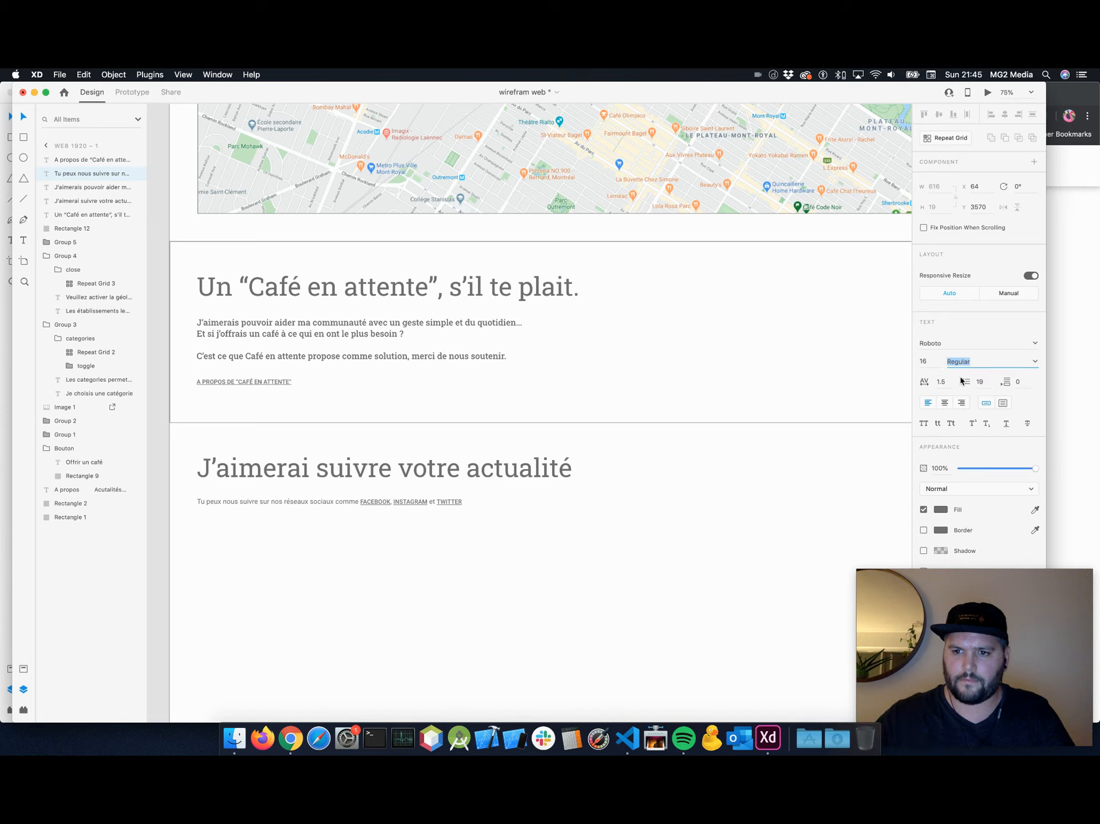
key("BackSpace")
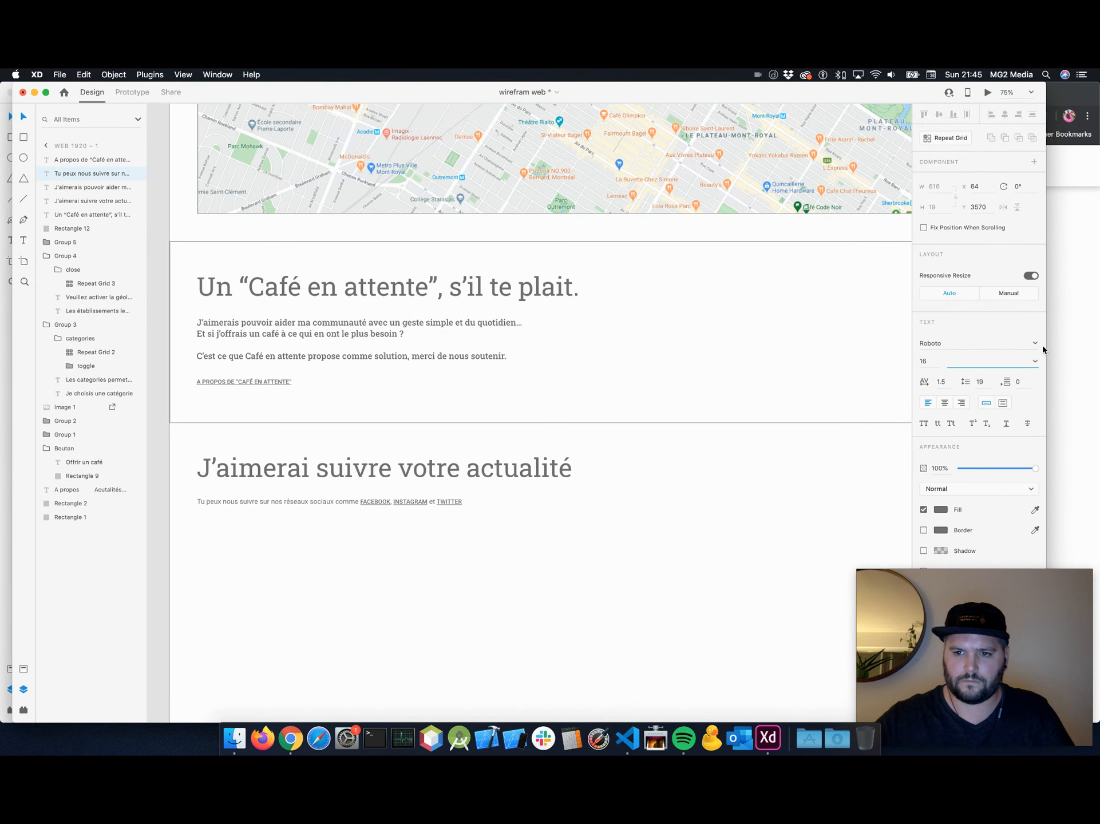
left_click(1034, 360)
left_click(956, 377)
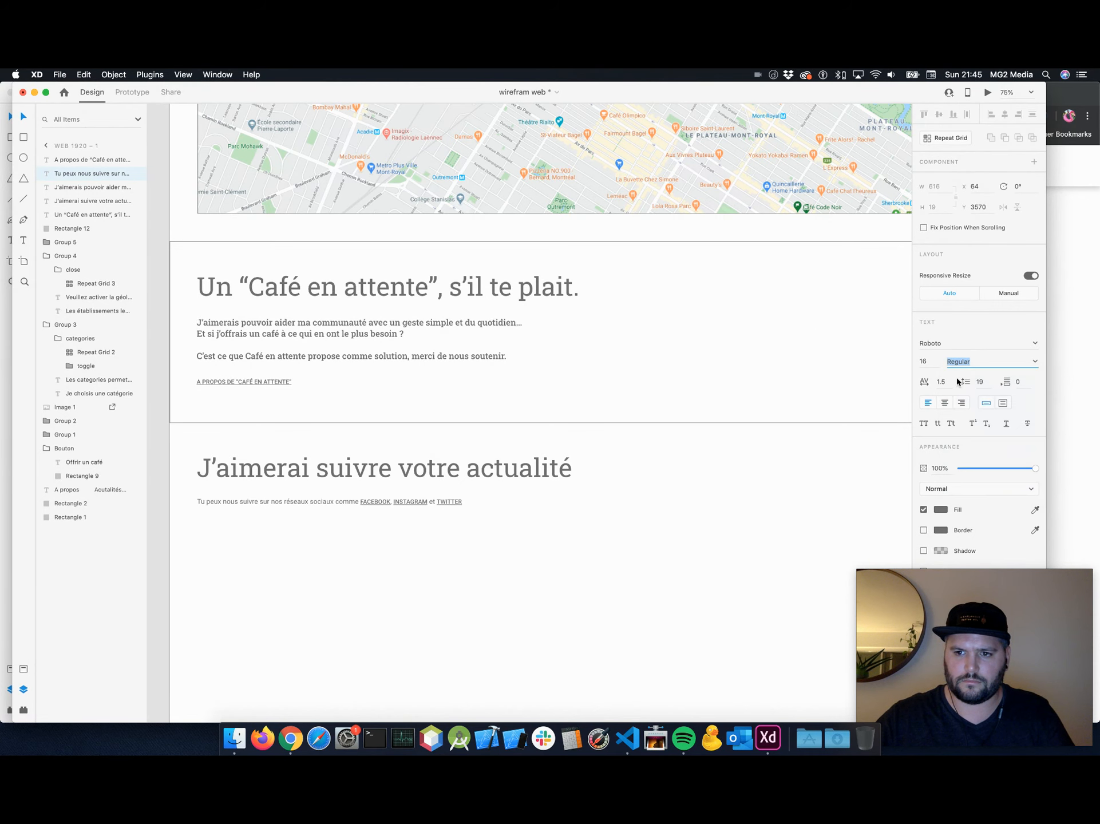
key("Return")
key("a")
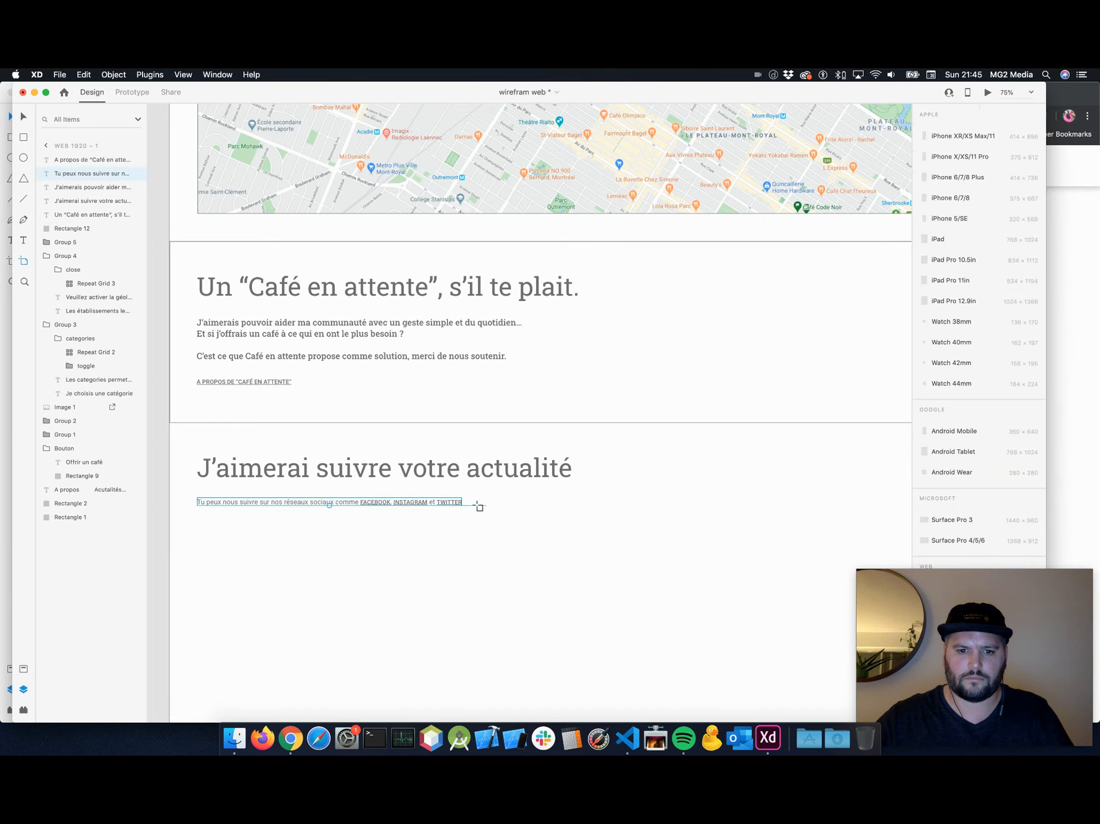
left_click(460, 502)
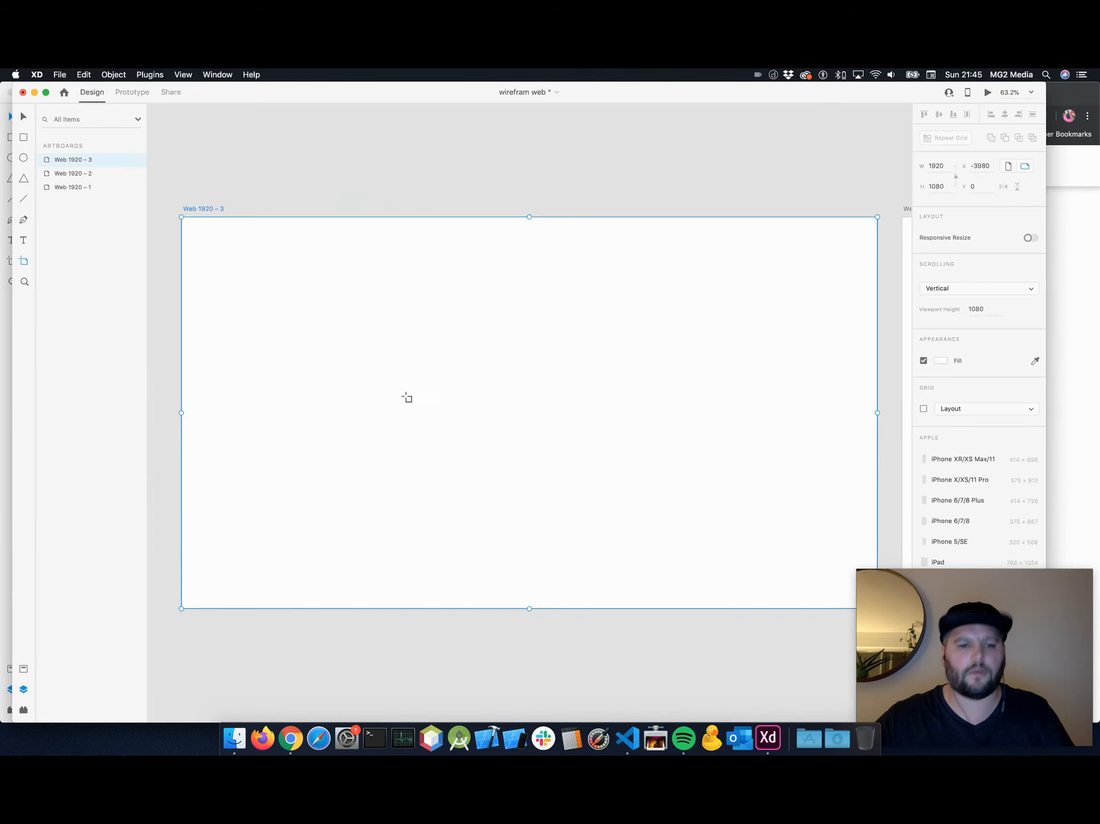
key("super+z")
key("super+z")
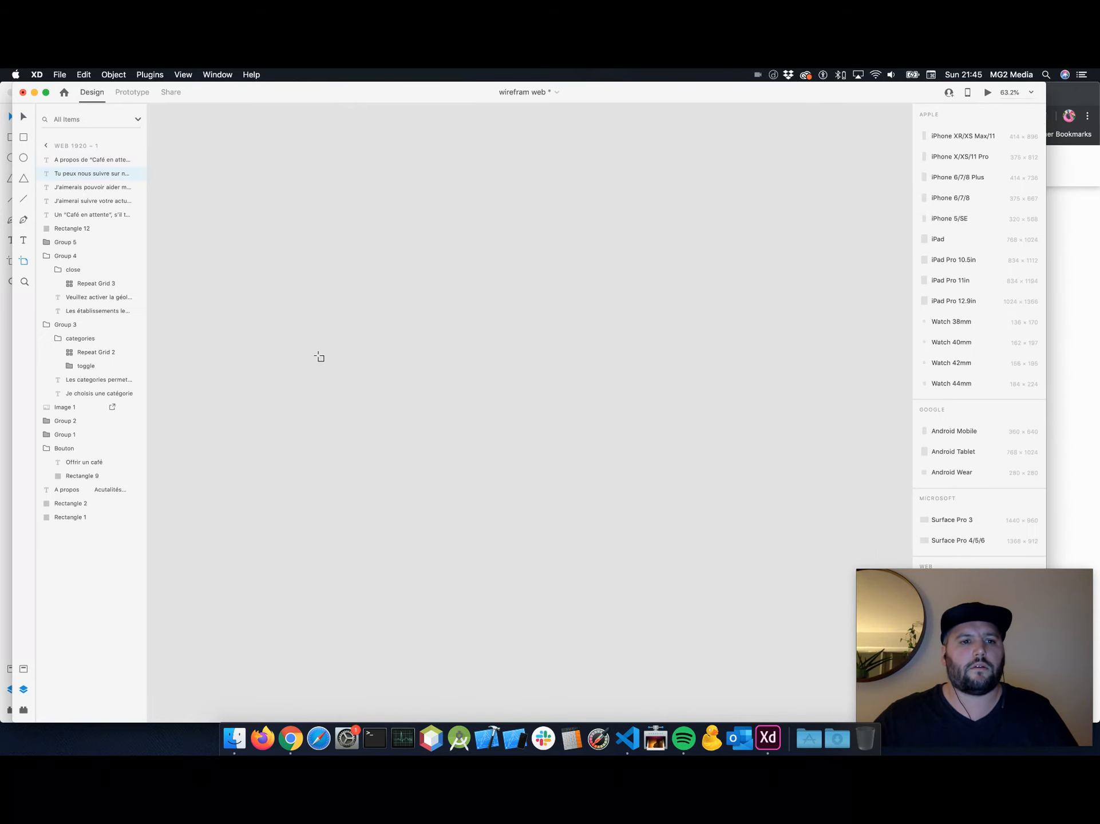
Extend the end of the news description with “ou lire nos articles”.
scroll(312, 355, "down", 15)
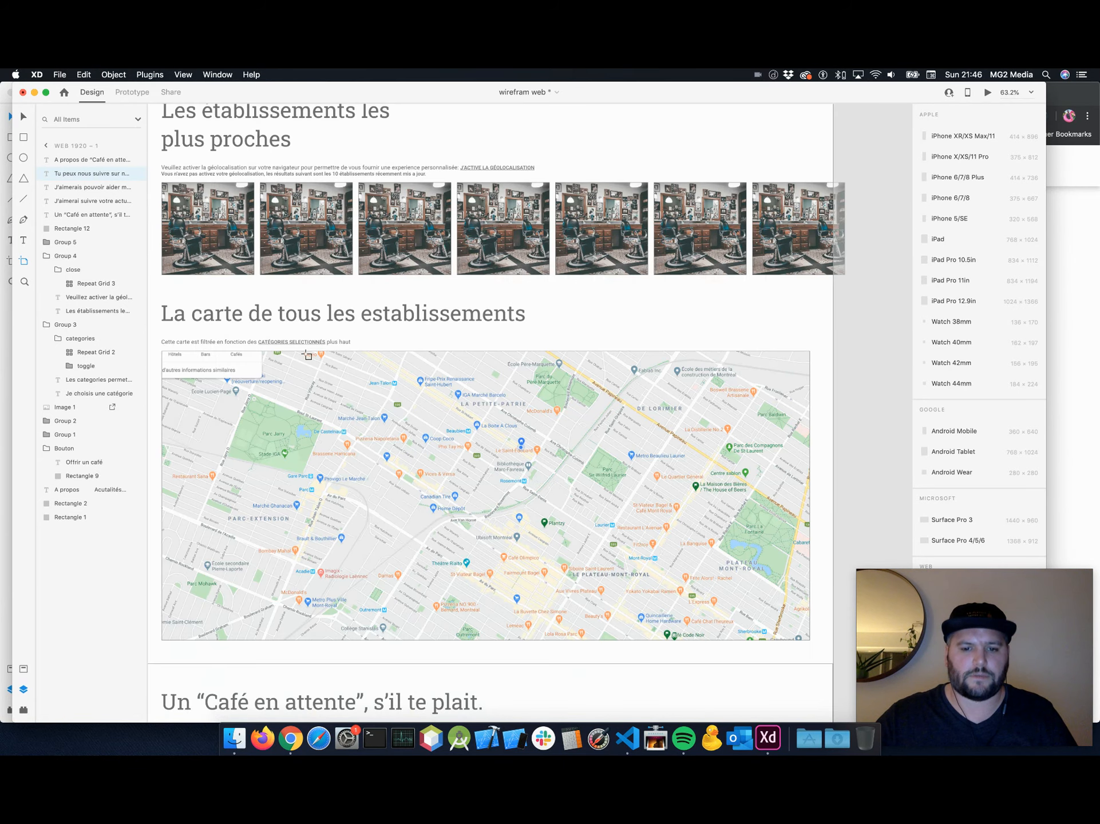
scroll(308, 355, "down", 5)
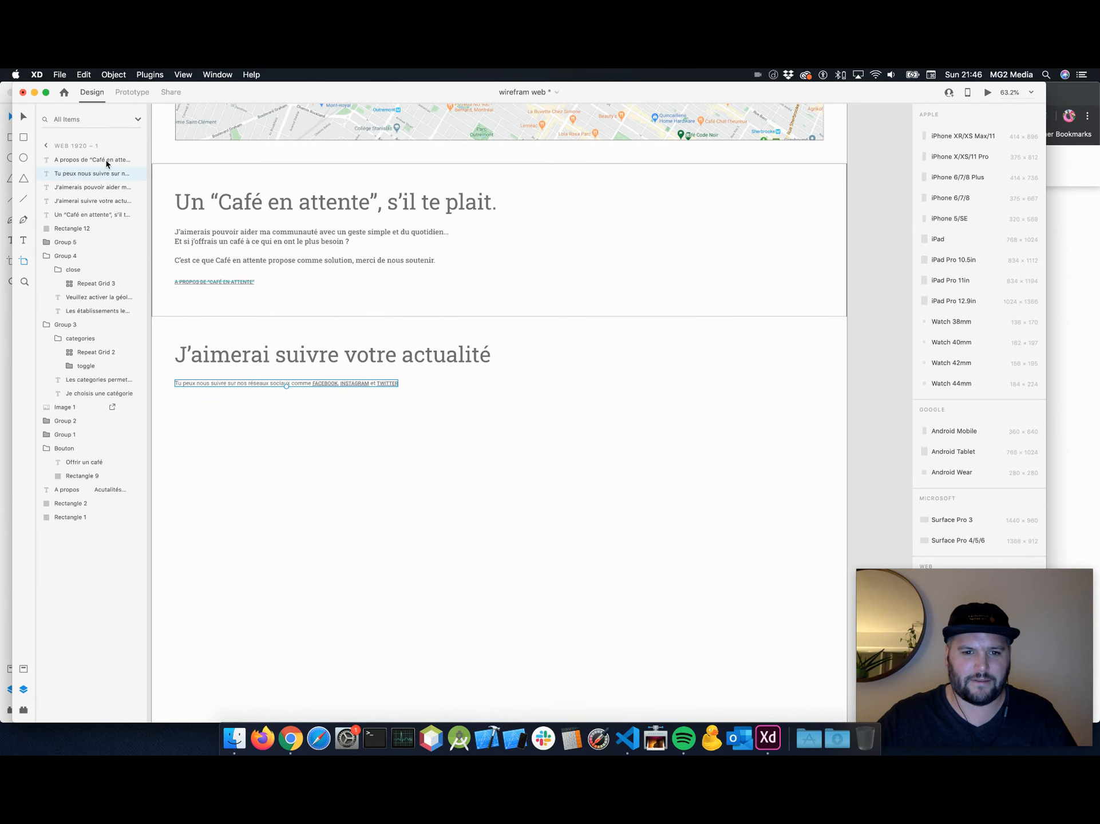
key("v")
double_click(387, 385)
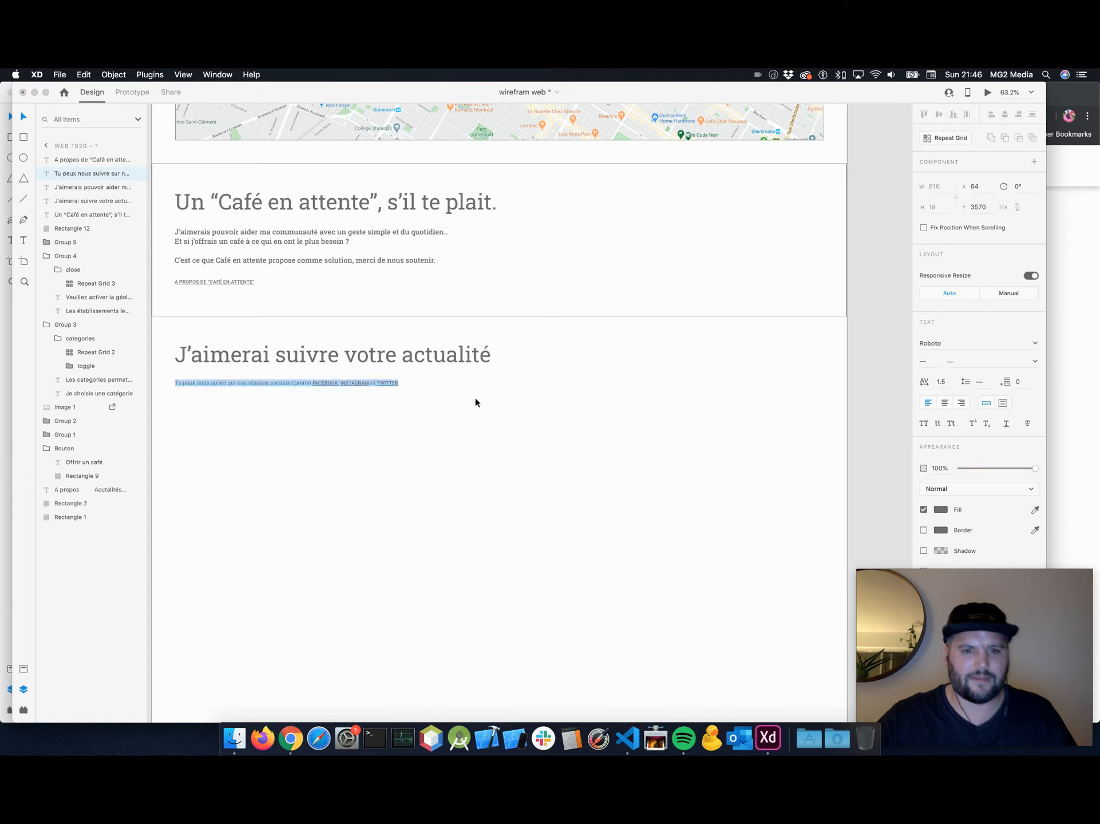
key("Right")
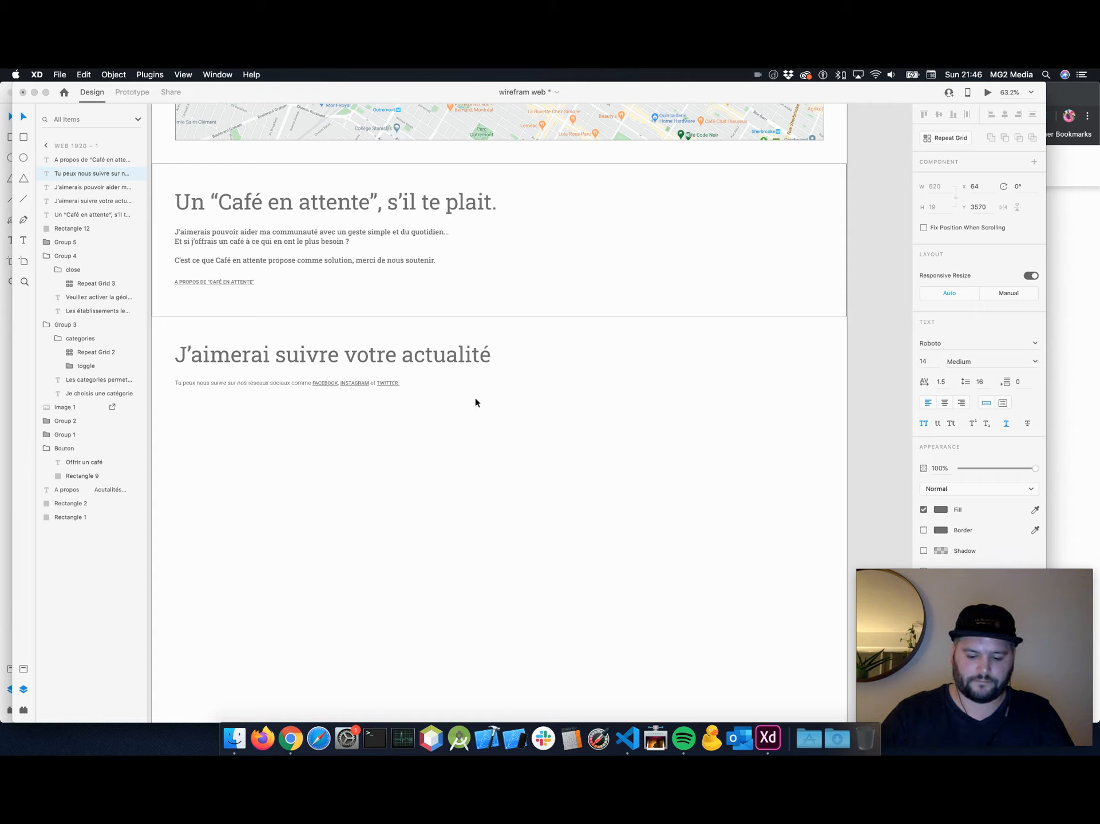
type("ou lire nos ar")
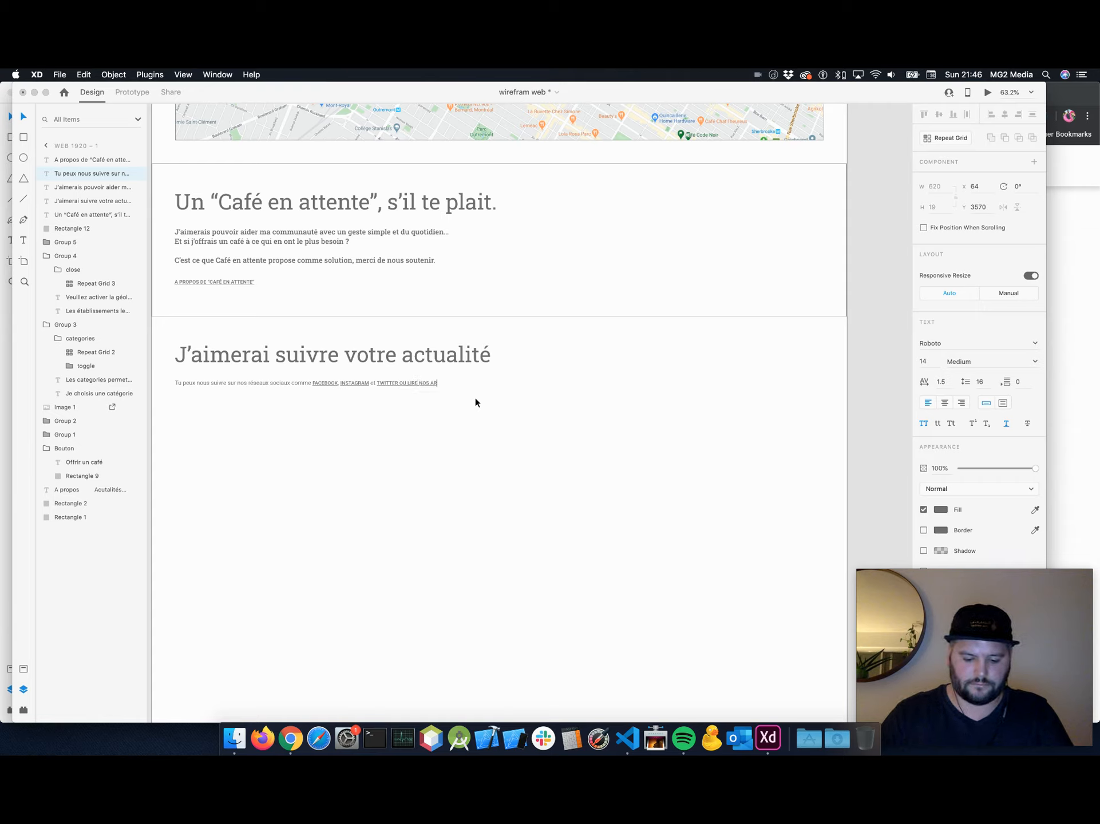
Format “ou lire nos articles” in the news description as plain body text: no uppercase or underline, size 16, Regular weight.
left_click(407, 382)
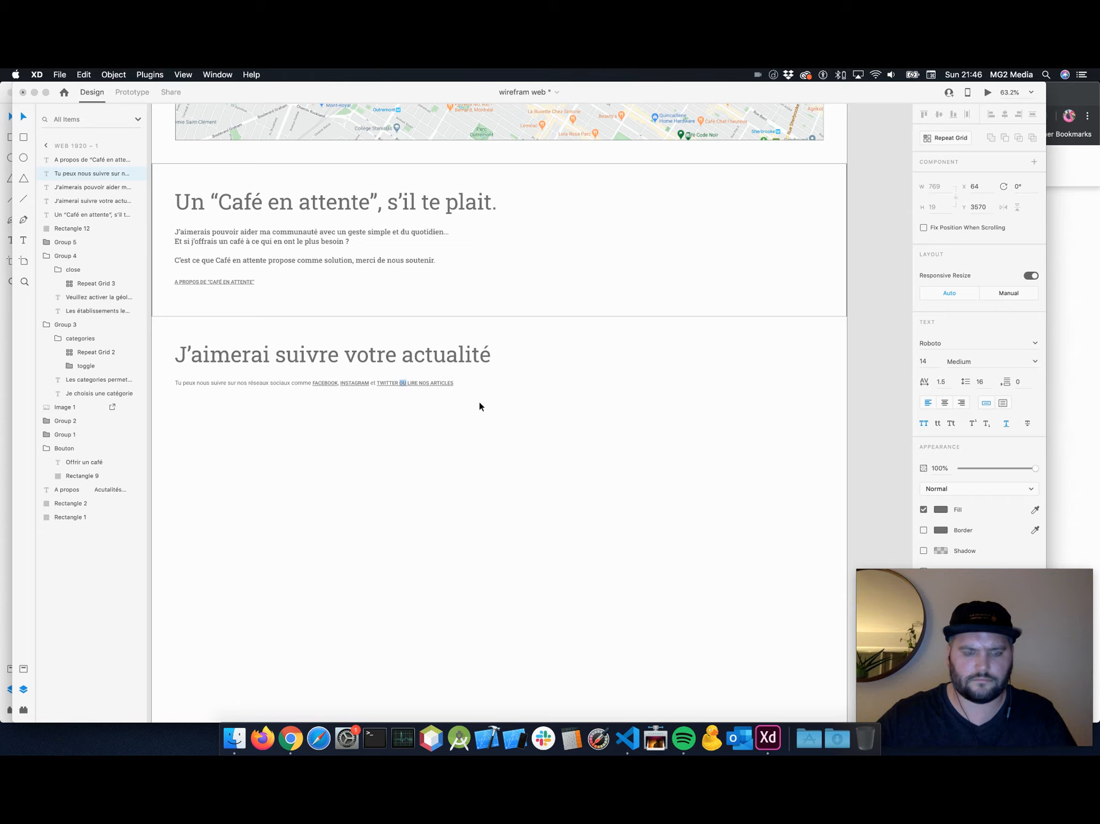
key("Escape")
key("super+equal")
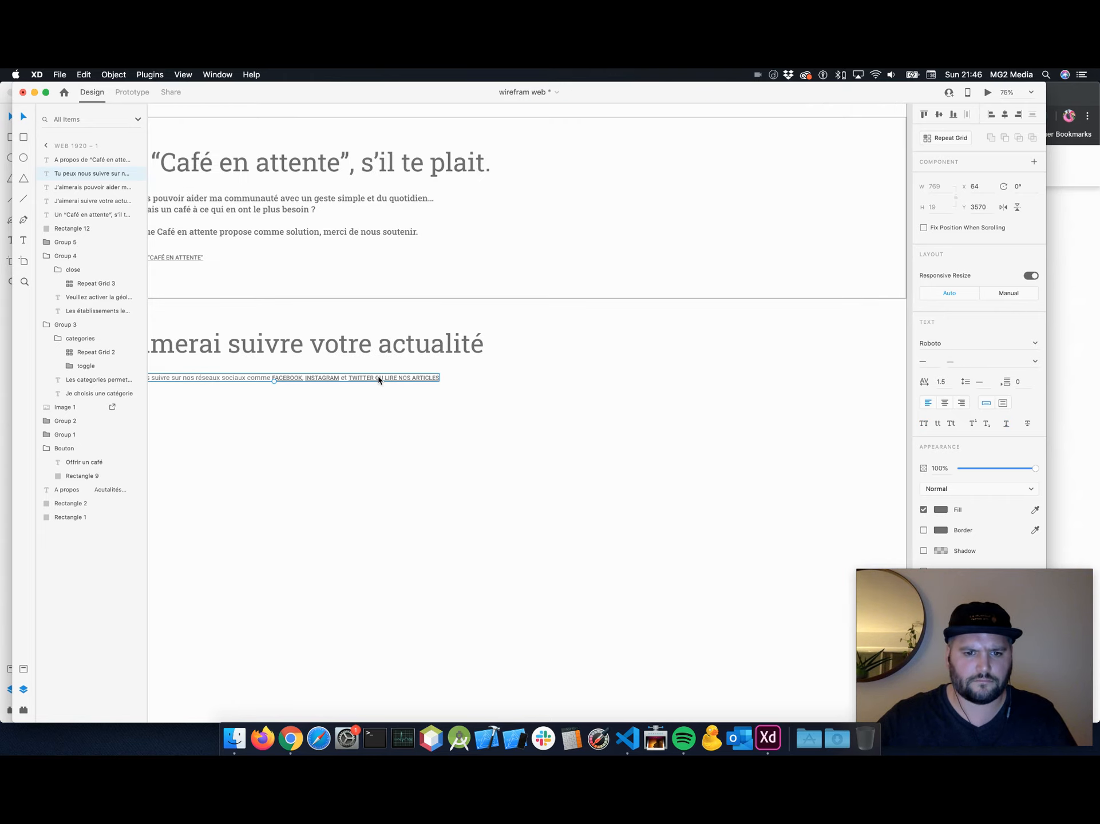
double_click(378, 380)
left_click_drag(375, 380, 505, 383)
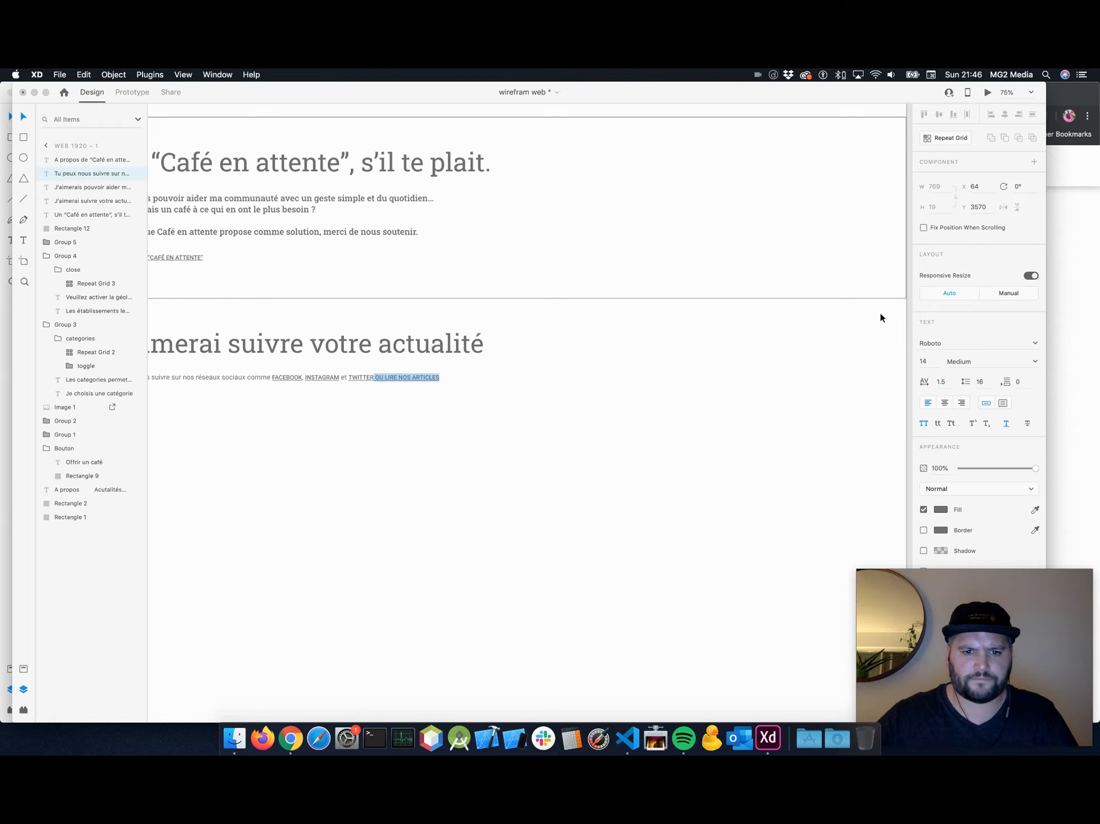
left_click(924, 425)
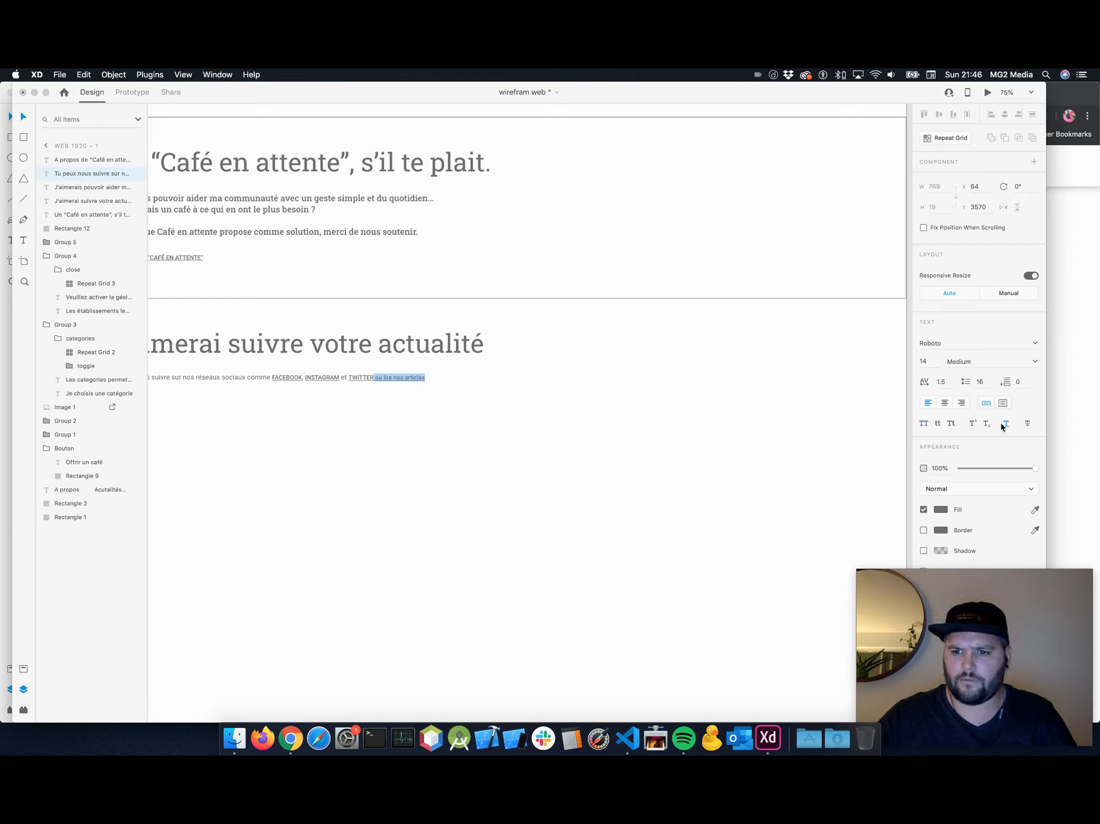
left_click(933, 361)
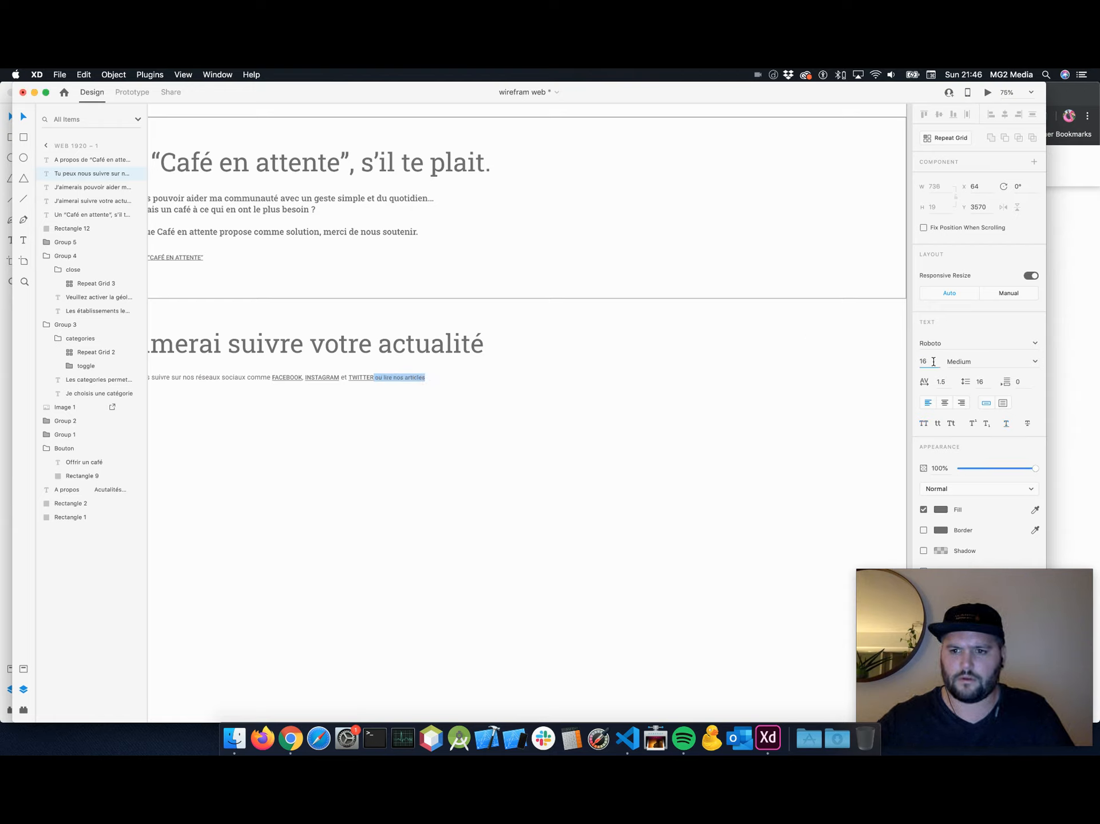
left_click(1035, 362)
left_click(983, 378)
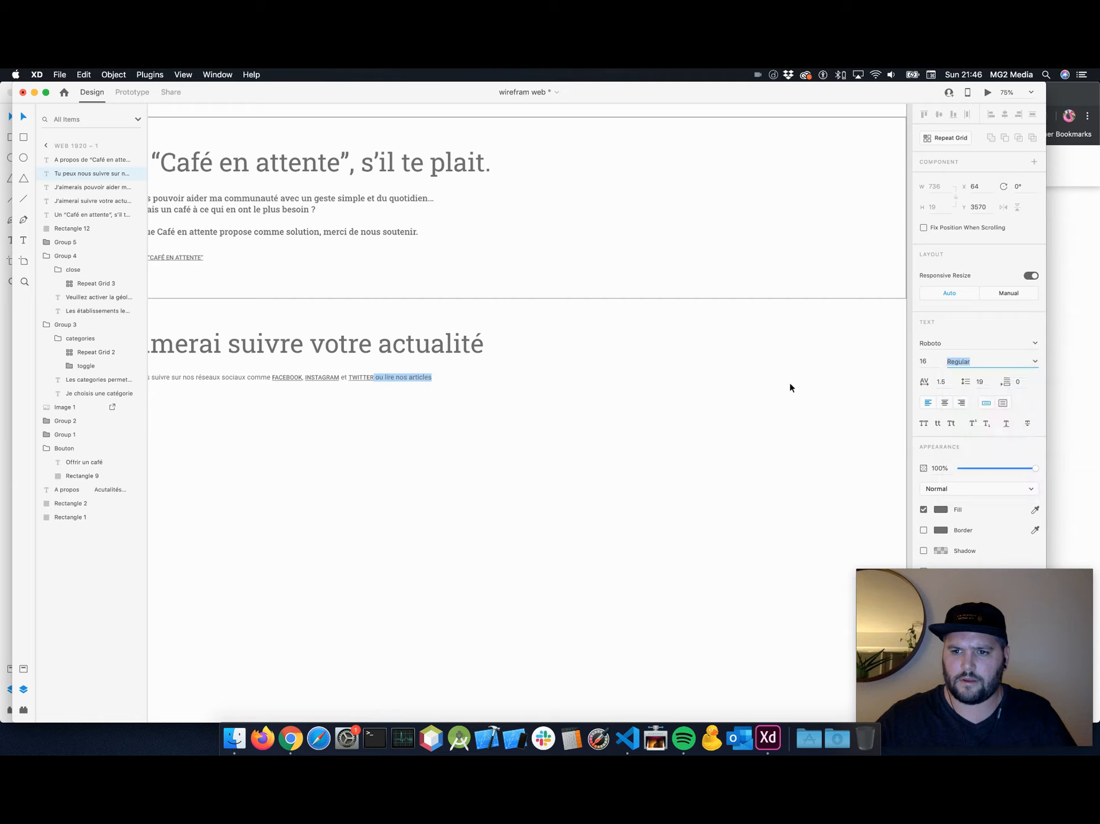
key("Escape")
key("Escape")
Add a period at the end of the news description.
double_click(424, 378)
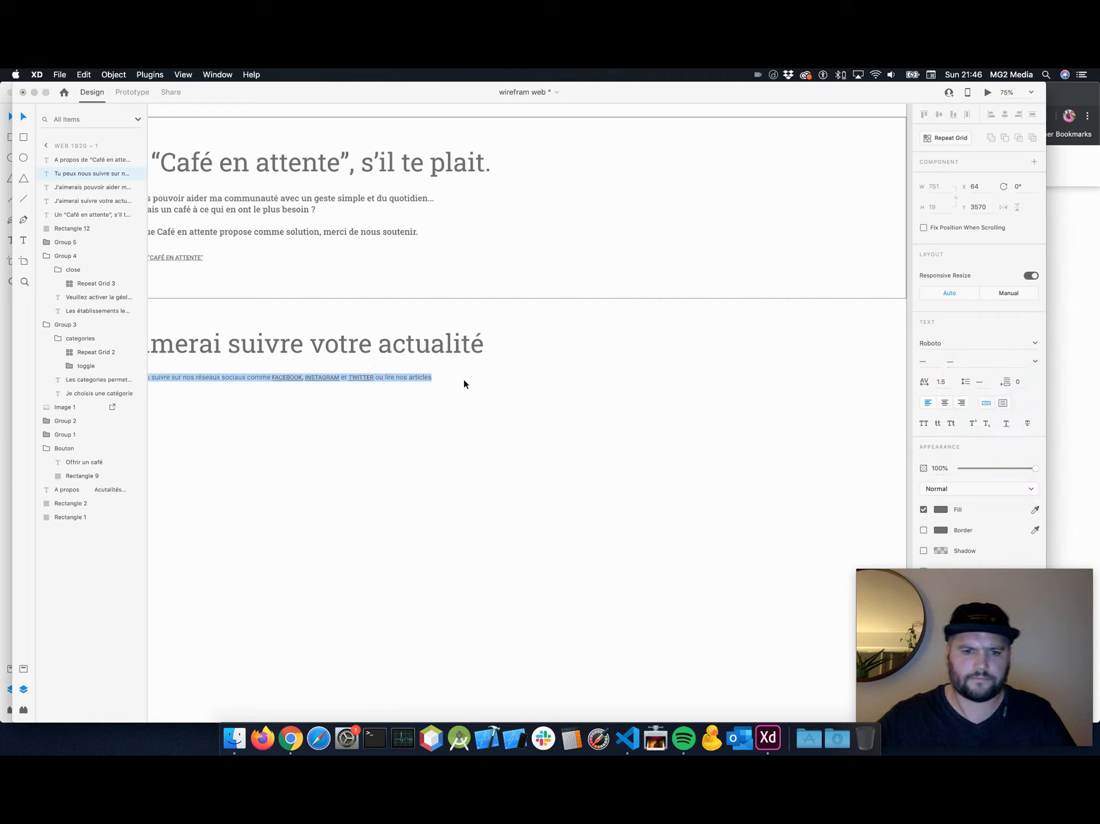
key("Right")
type(".")
left_click(549, 488)
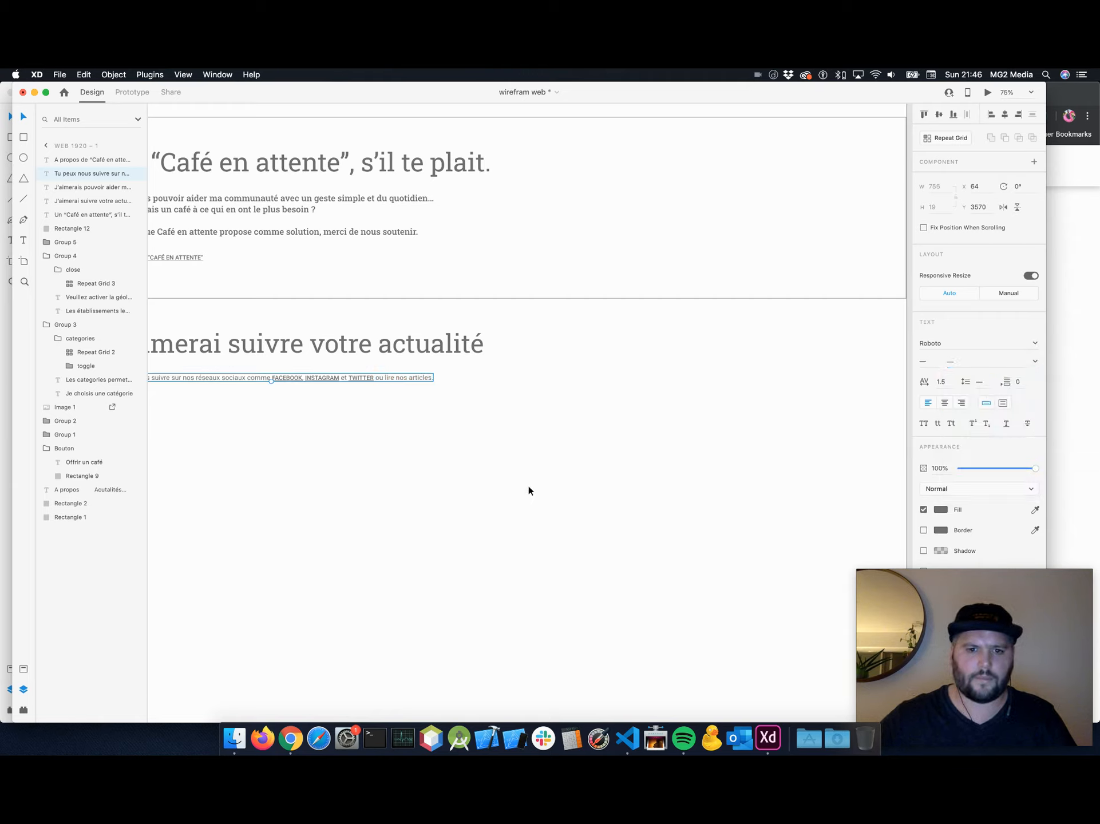
Copy the “Bienvenue aux nouveaux bénévoles.” news card from the mobile app document's feed screen and return to the wirefram web document.
scroll(529, 484, "down", 2)
scroll(529, 483, "left", 2)
key("super+minus")
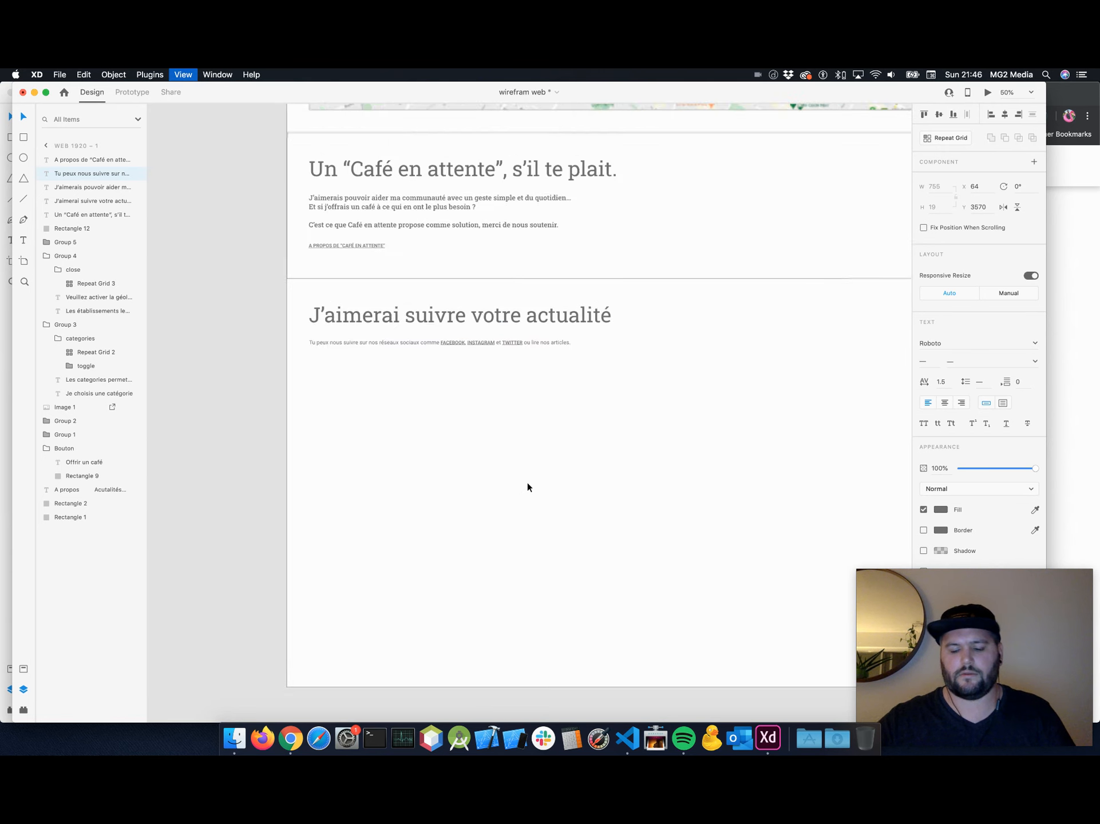
left_click(7, 315)
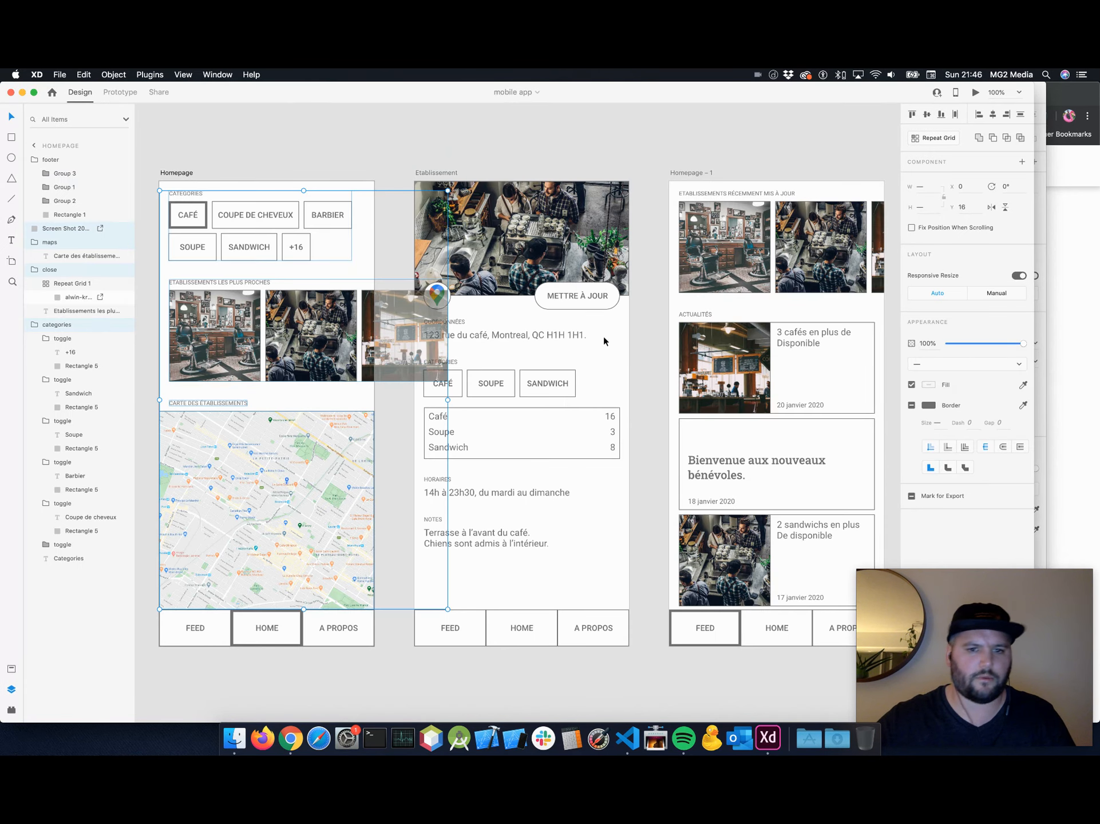
scroll(608, 343, "right", 3)
left_click(626, 461)
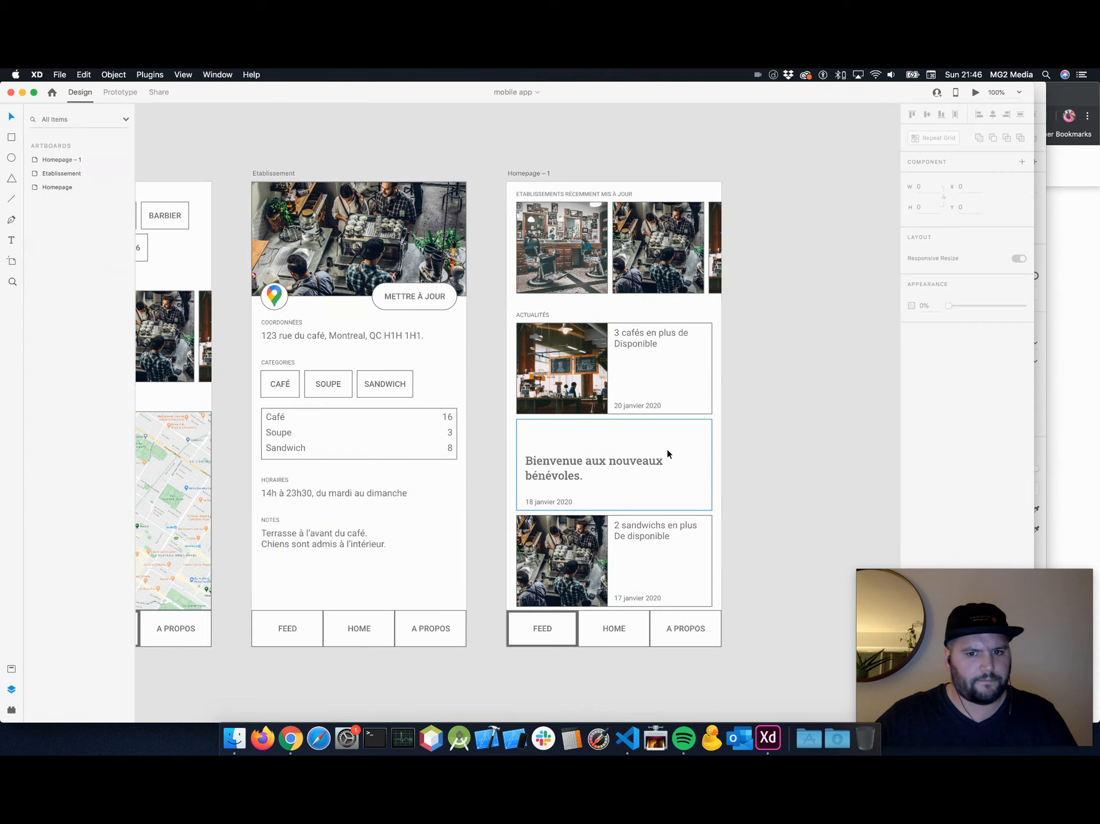
left_click(1079, 395)
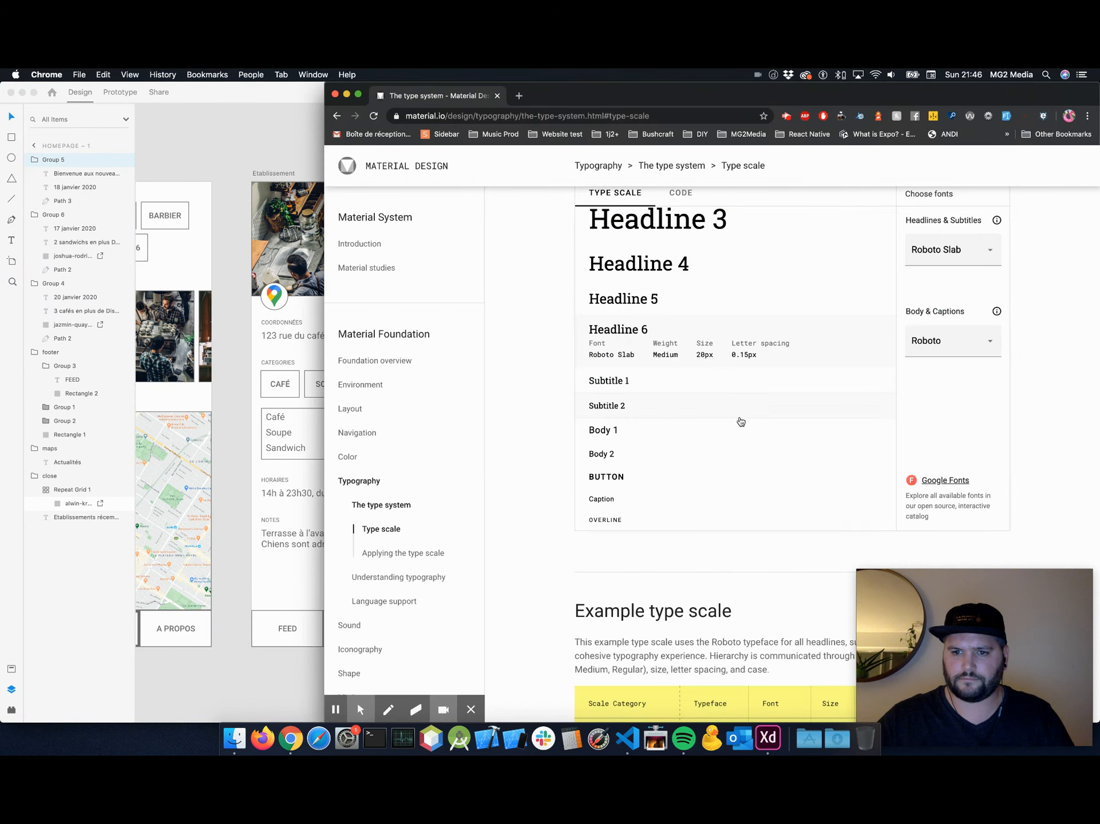
right_click(770, 747)
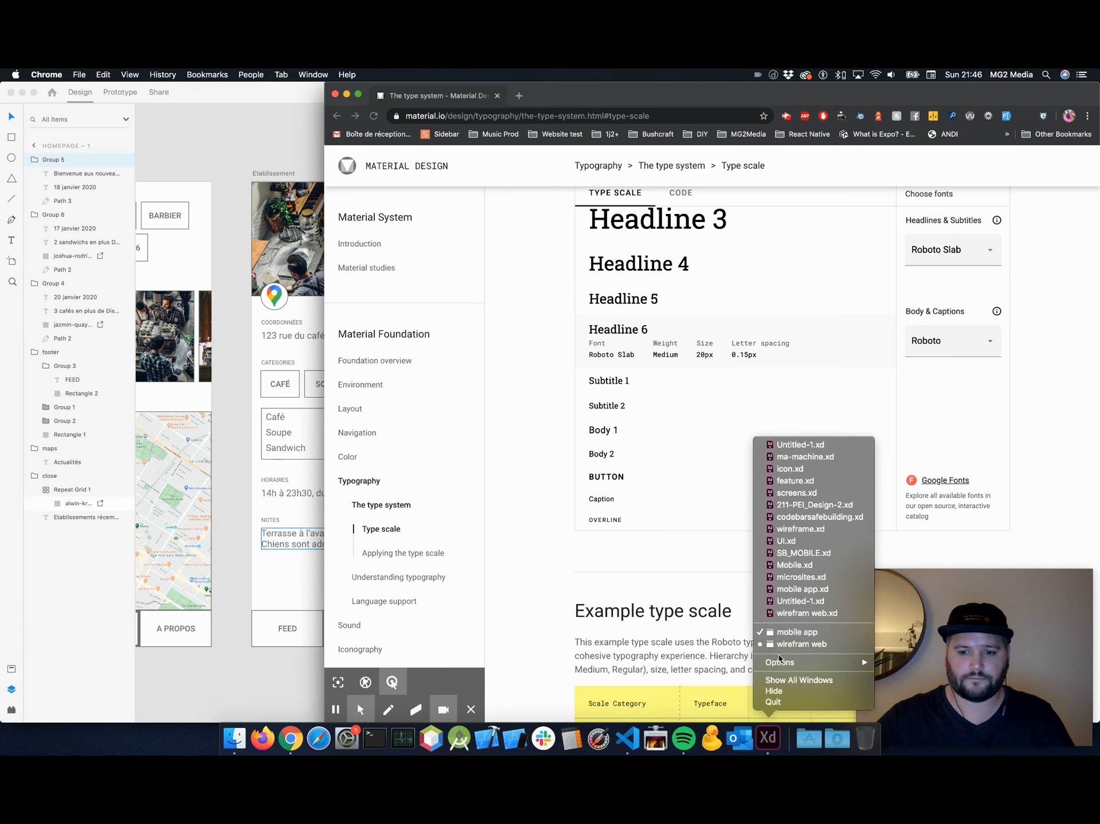
left_click(784, 642)
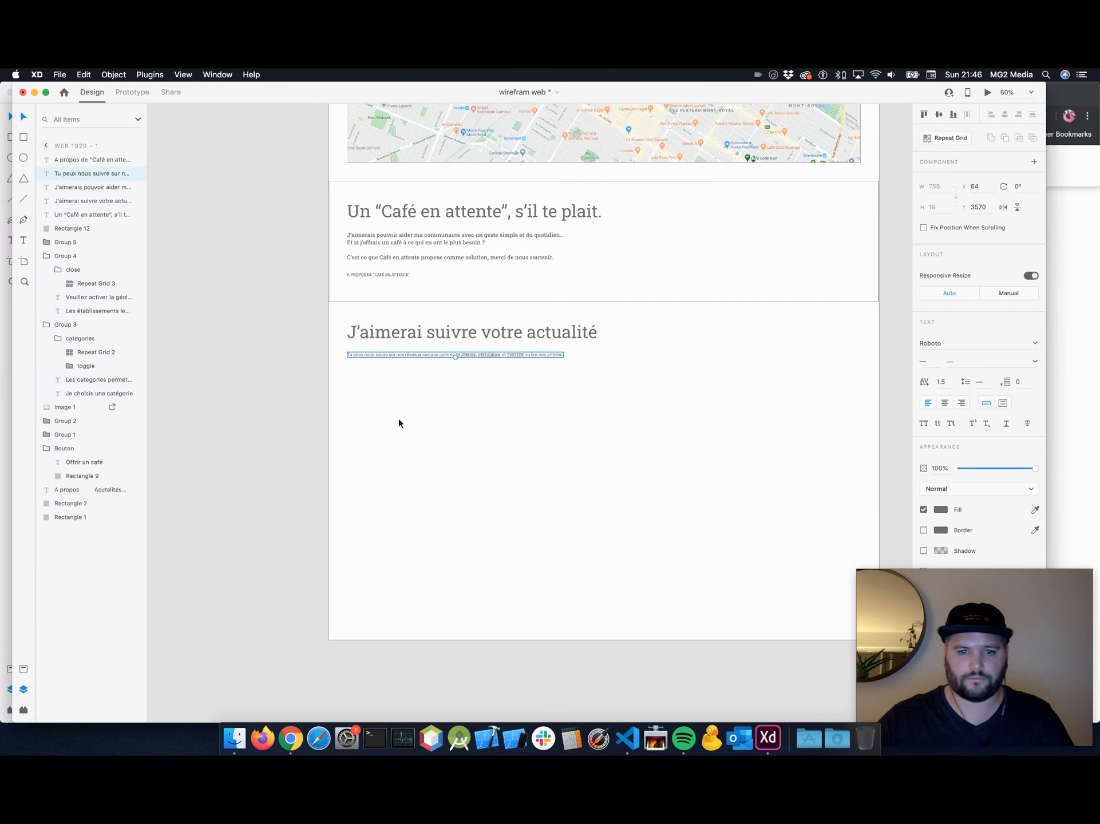
Paste the news card into the news section and place it just below the description, left-aligned at X 64, Y 3604.
key("super+v")
left_click_drag(641, 371, 432, 392)
scroll(440, 393, "up", 3)
left_click_drag(424, 480, 425, 466)
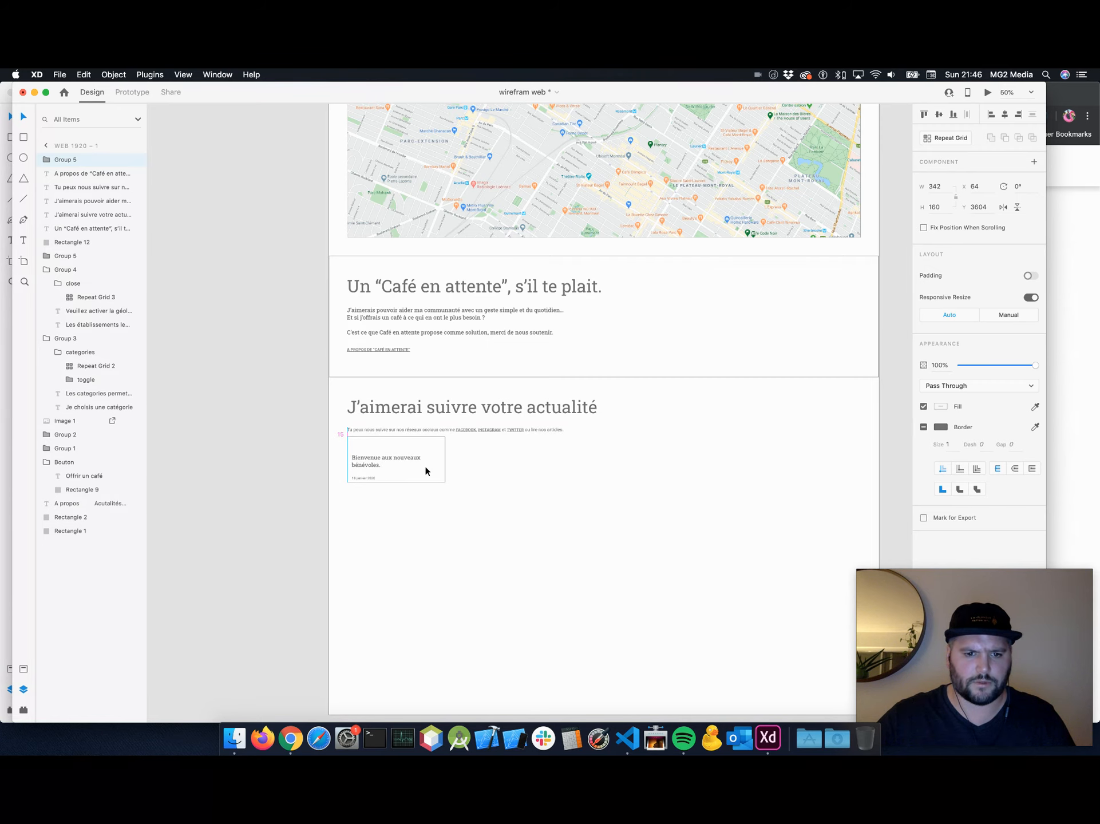
Nudge the pasted news card to Y 3605, just below the news description.
scroll(472, 444, "up", 5)
scroll(471, 444, "up", 5)
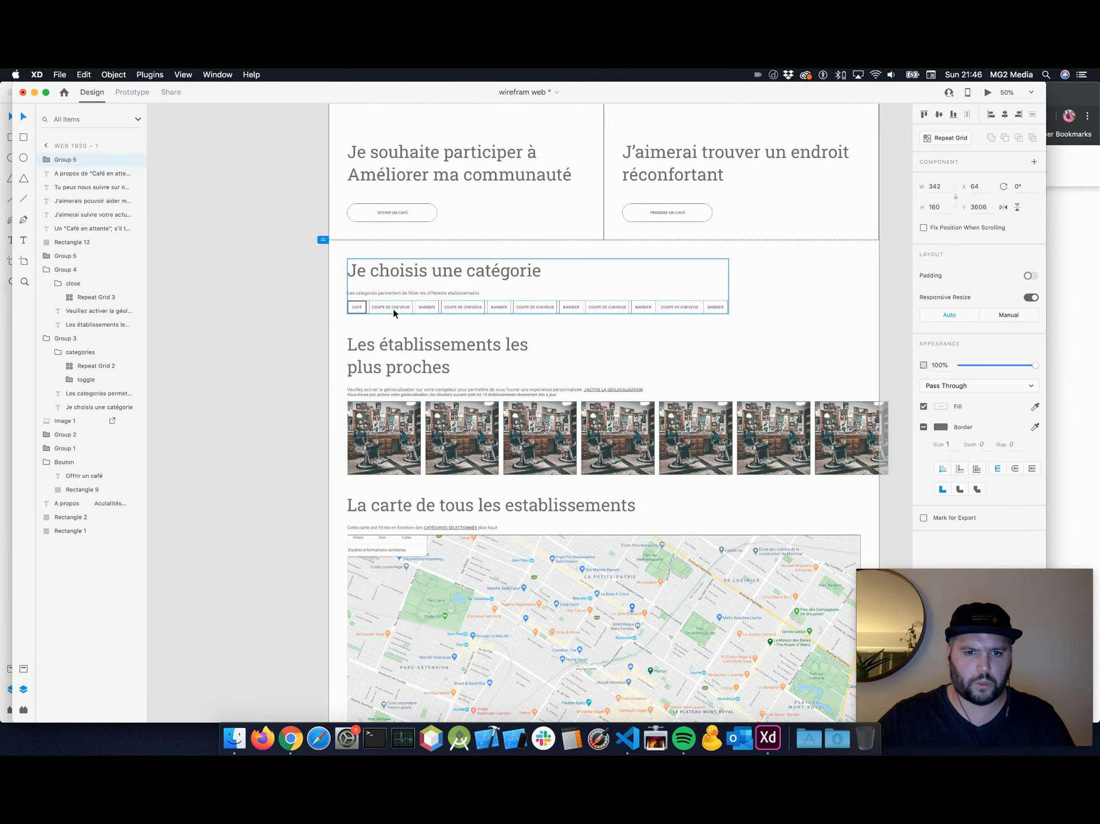
scroll(366, 404, "down", 11)
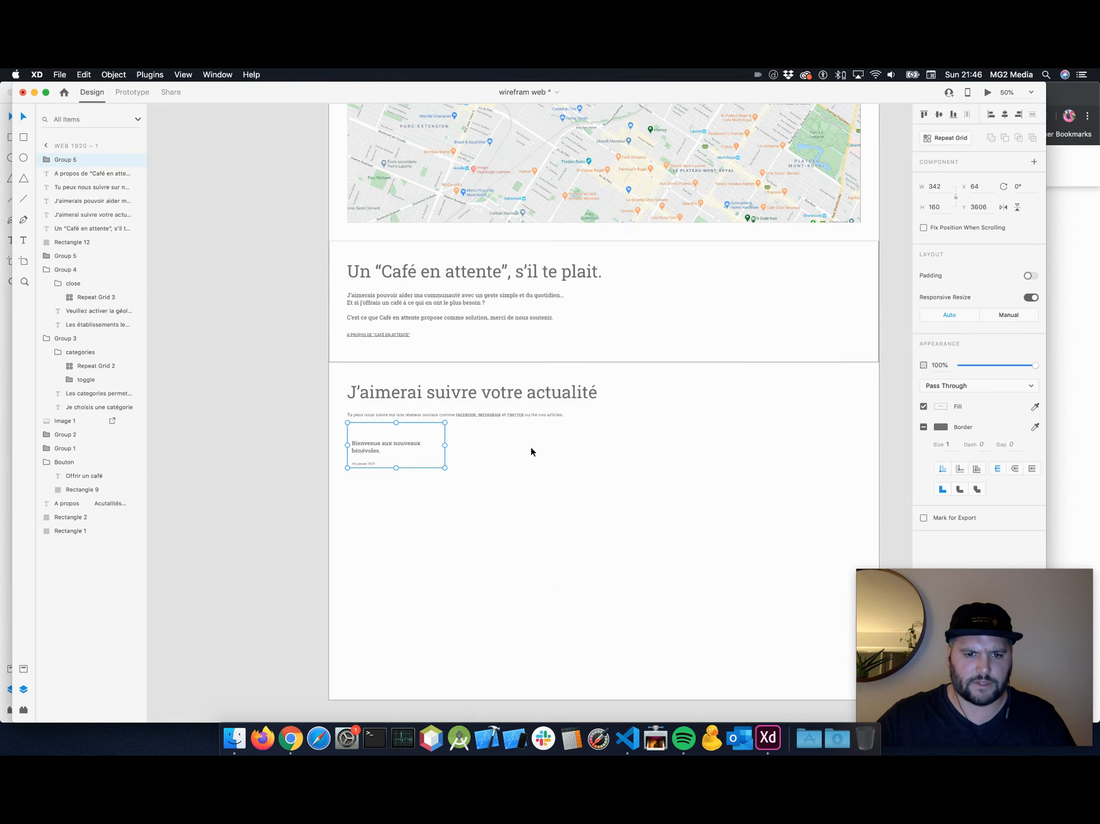
key("super+equal")
key("Up")
key("Up")
key("Up")
key("Up")
key("Up")
key("Up")
key("Up")
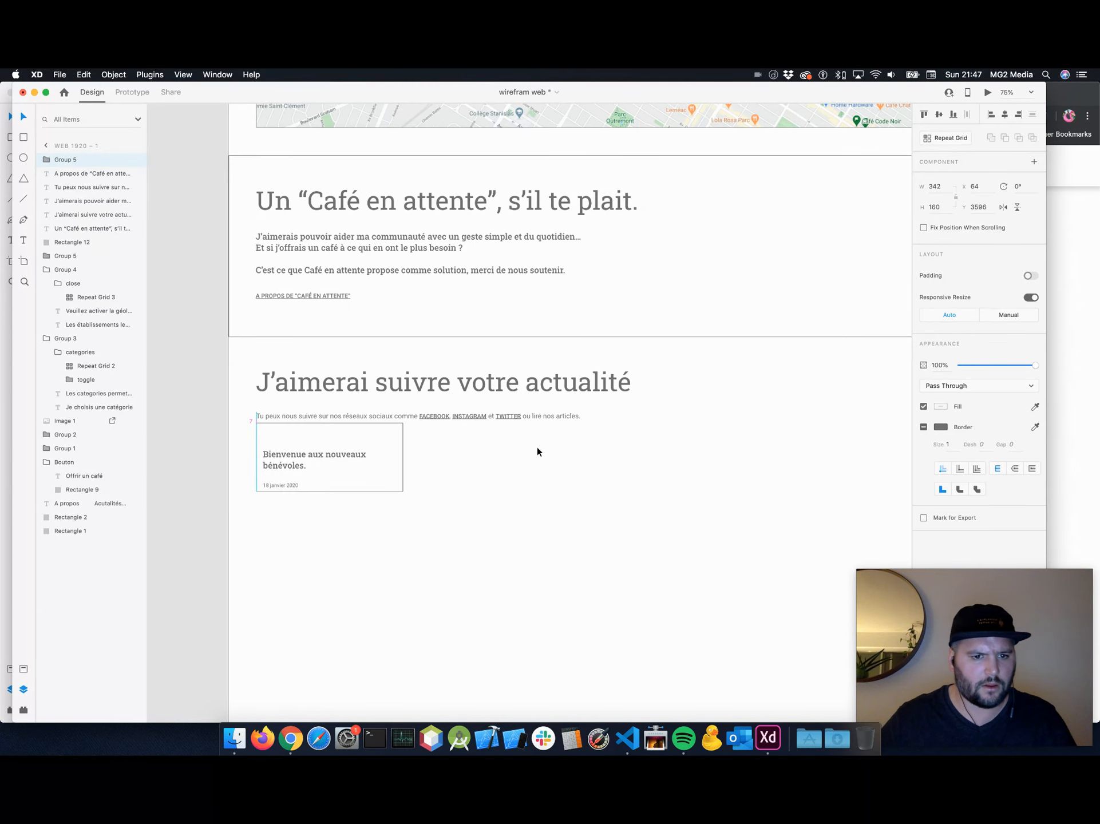
key("Down")
key("Down")
key("Down")
key("Down")
key("Down")
key("Down")
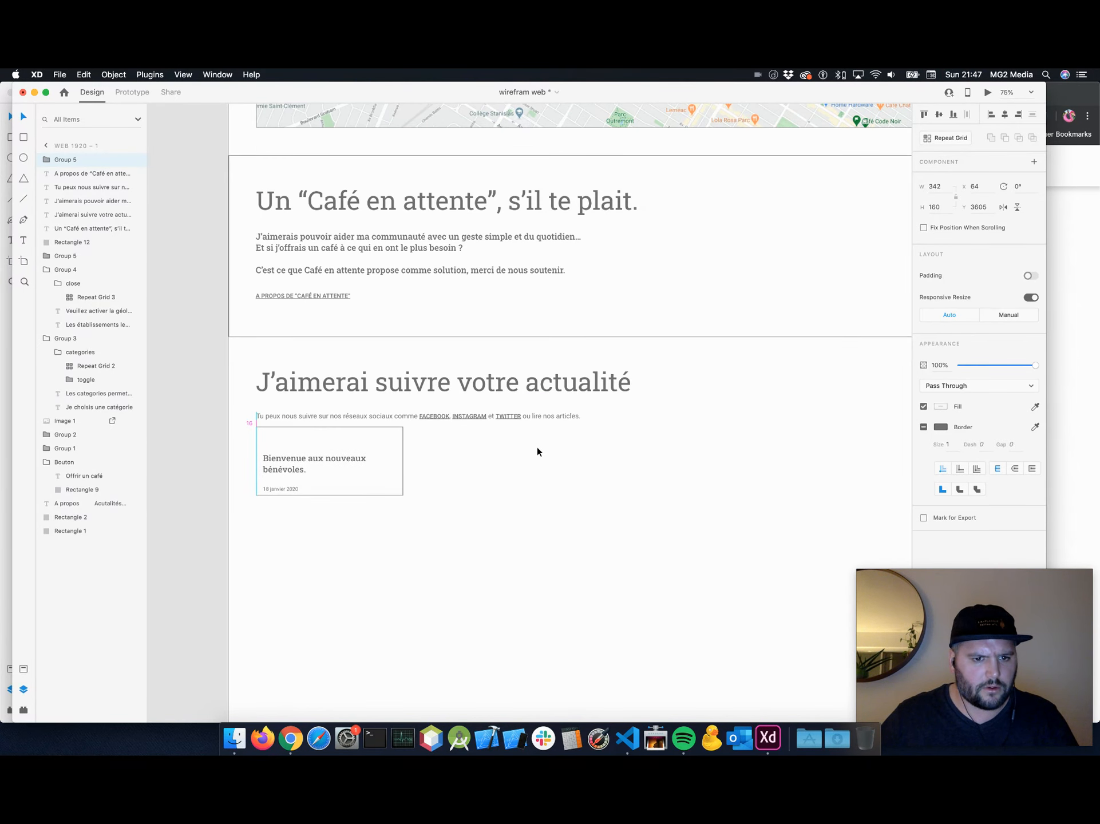
left_click(526, 455)
scroll(373, 361, "down", 3)
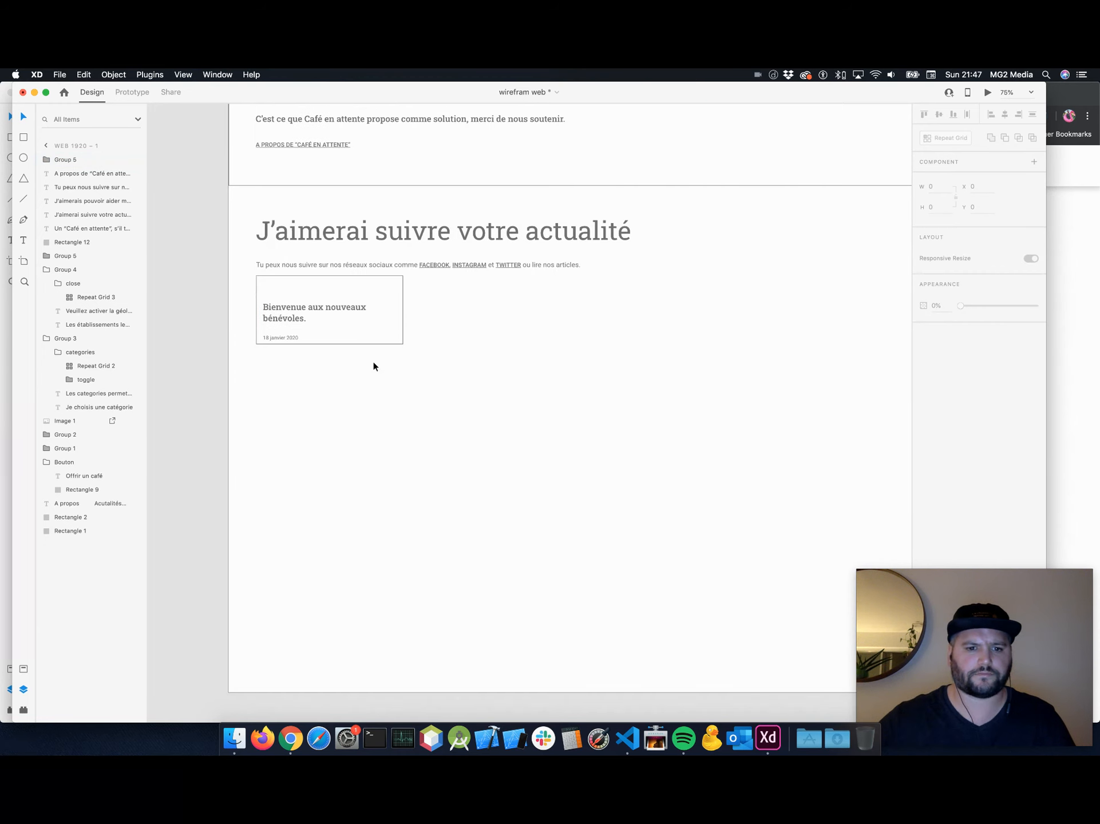
left_click(373, 338)
scroll(497, 381, "up", 10)
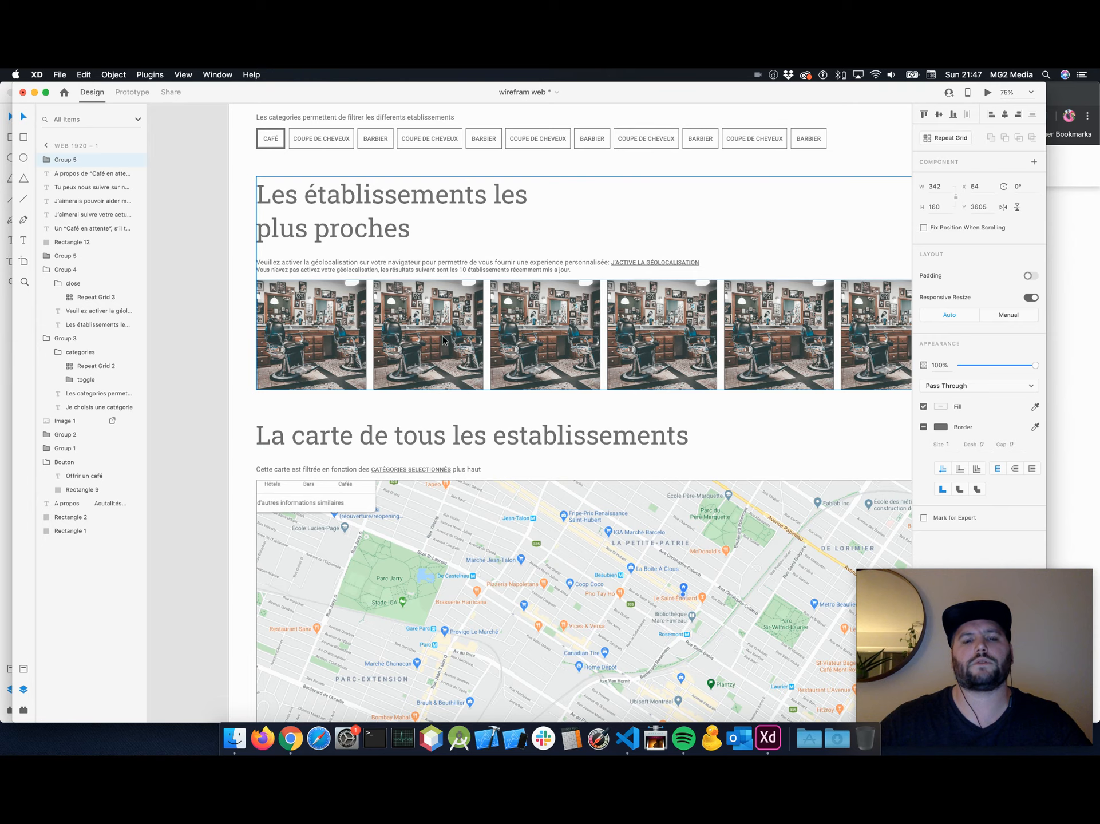
scroll(446, 351, "down", 10)
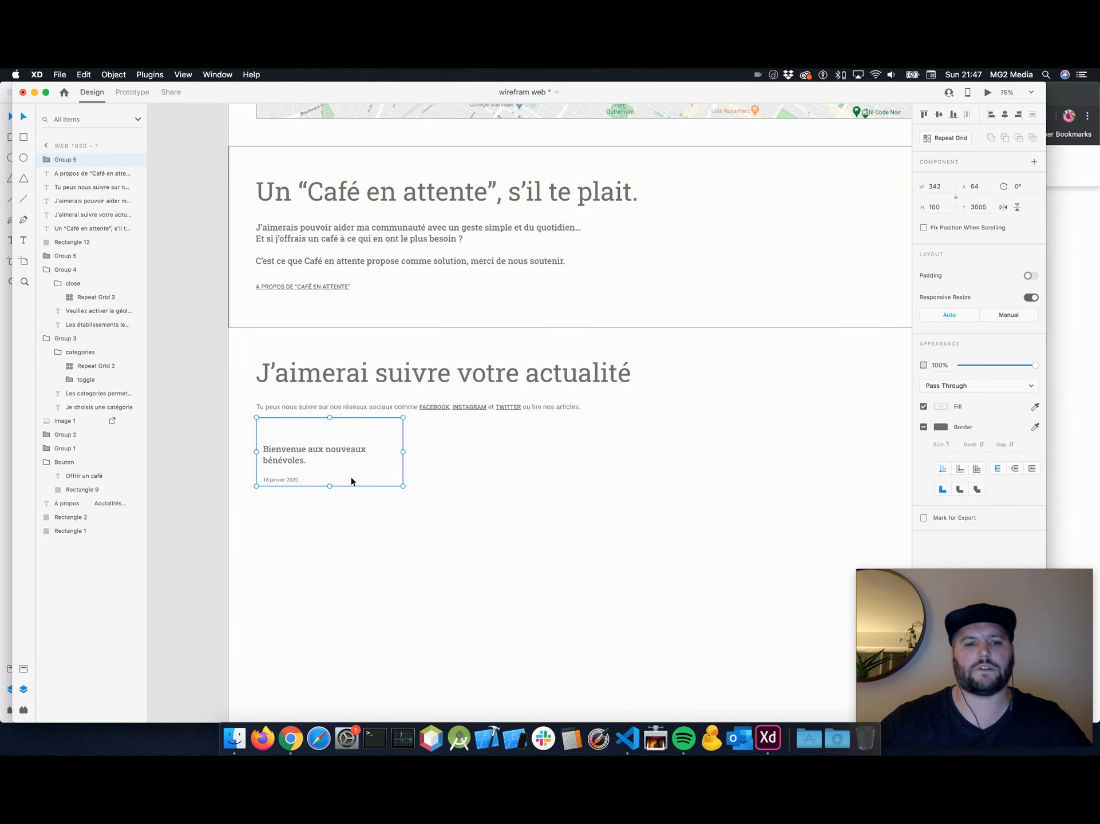
double_click(351, 473)
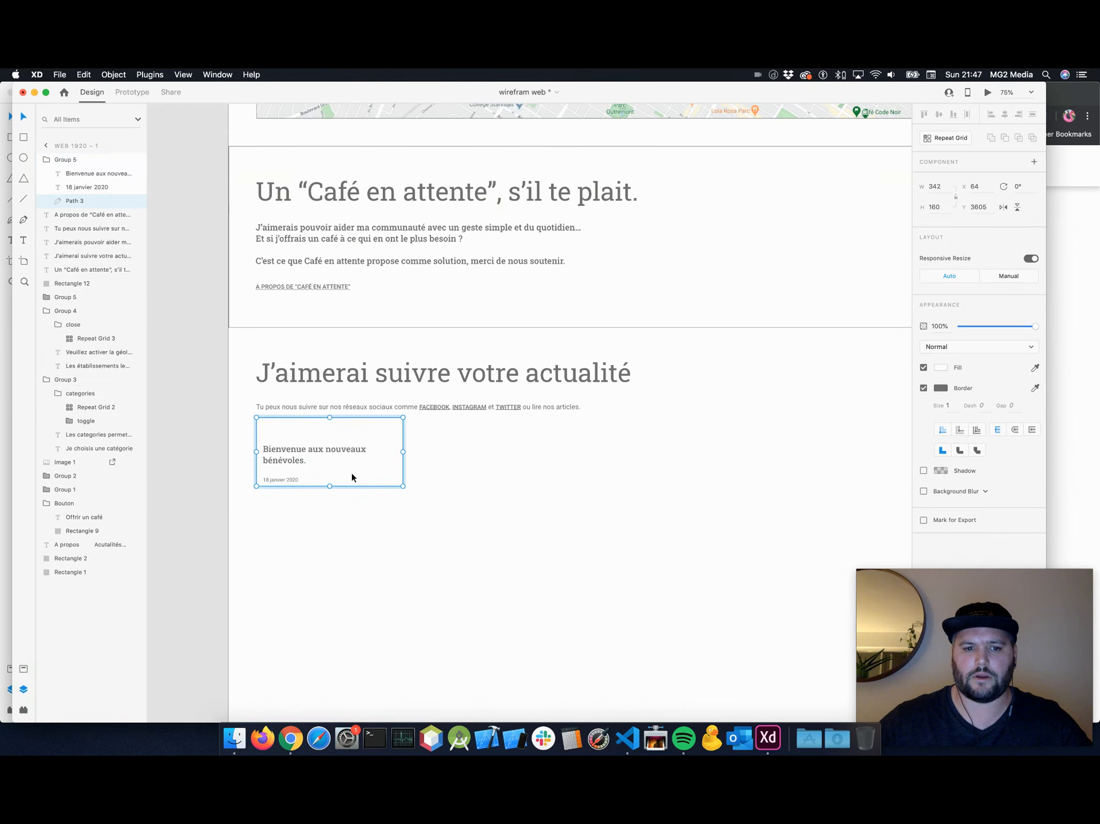
left_click_drag(329, 485, 335, 542)
key("super+z")
Select the whole news card and set its height to 320.
left_click(429, 495)
left_click(338, 457)
scroll(663, 363, "up", 3)
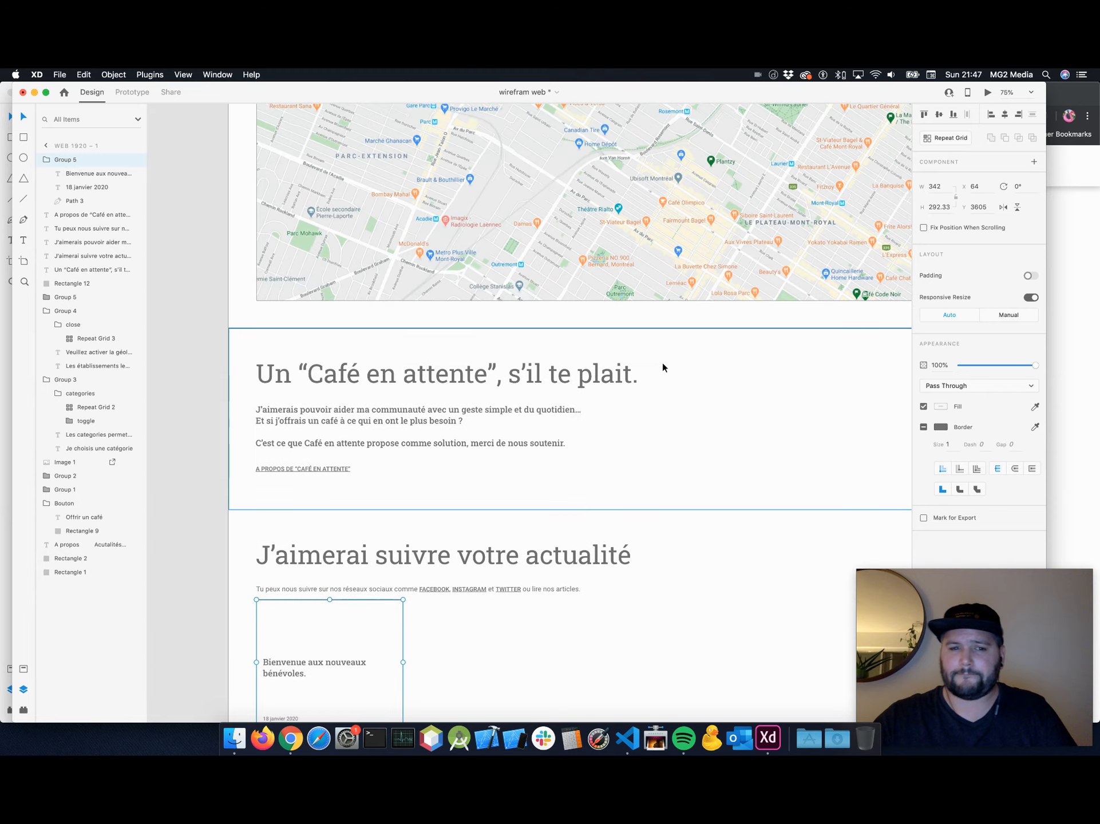
scroll(662, 363, "down", 3)
left_click(941, 210)
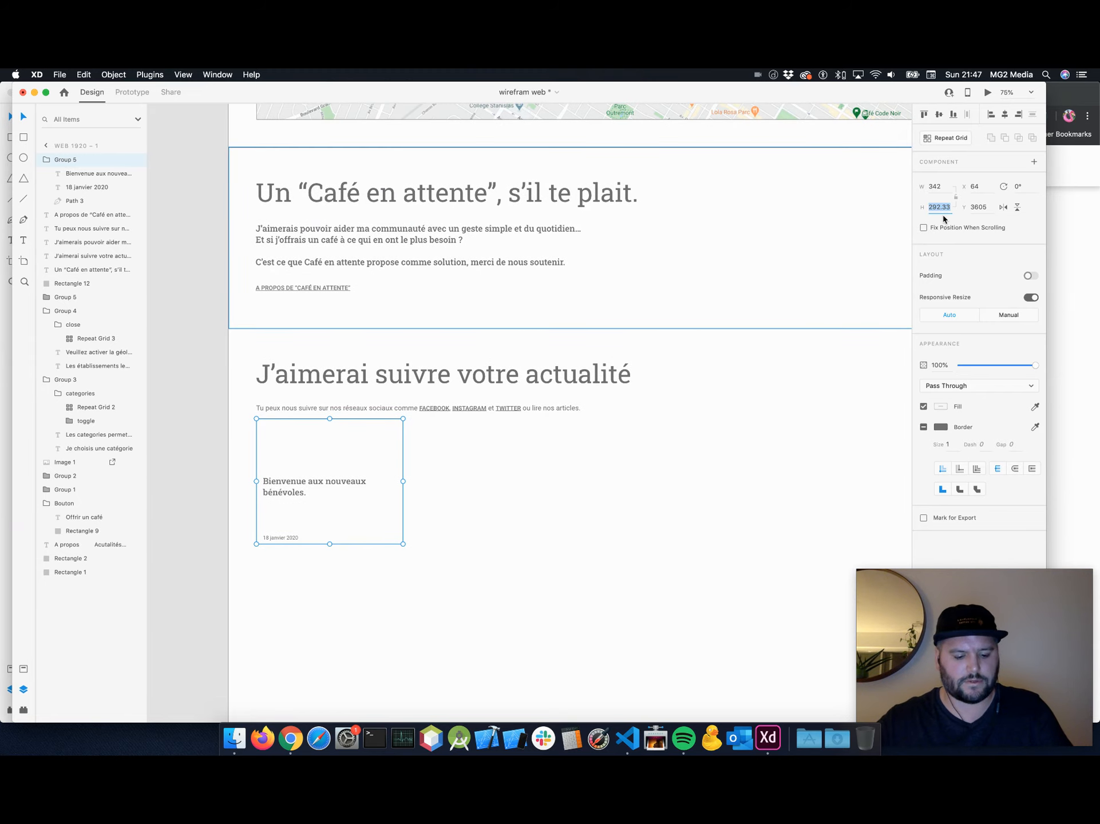
type("320")
key("Return")
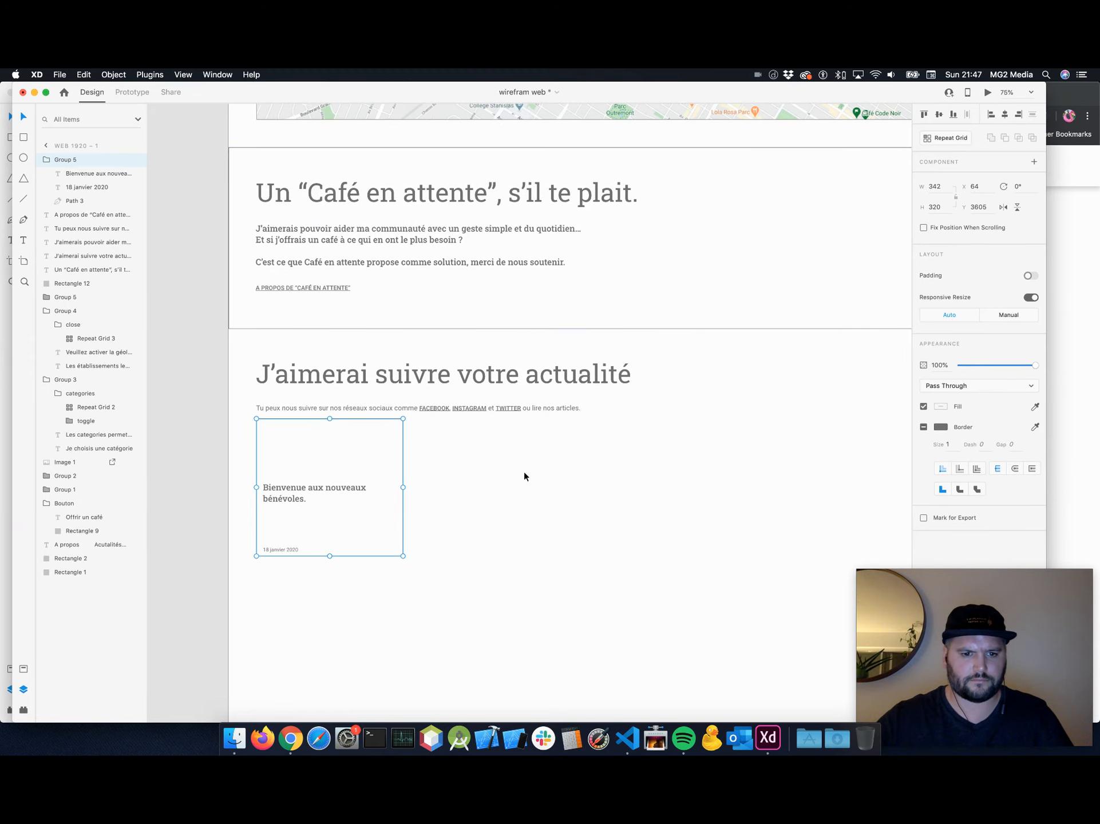
Move the title “Bienvenue aux nouveaux bénévoles.” down inside the card, leaving a small gap above the date.
left_click(522, 473)
left_click(298, 488)
double_click(298, 488)
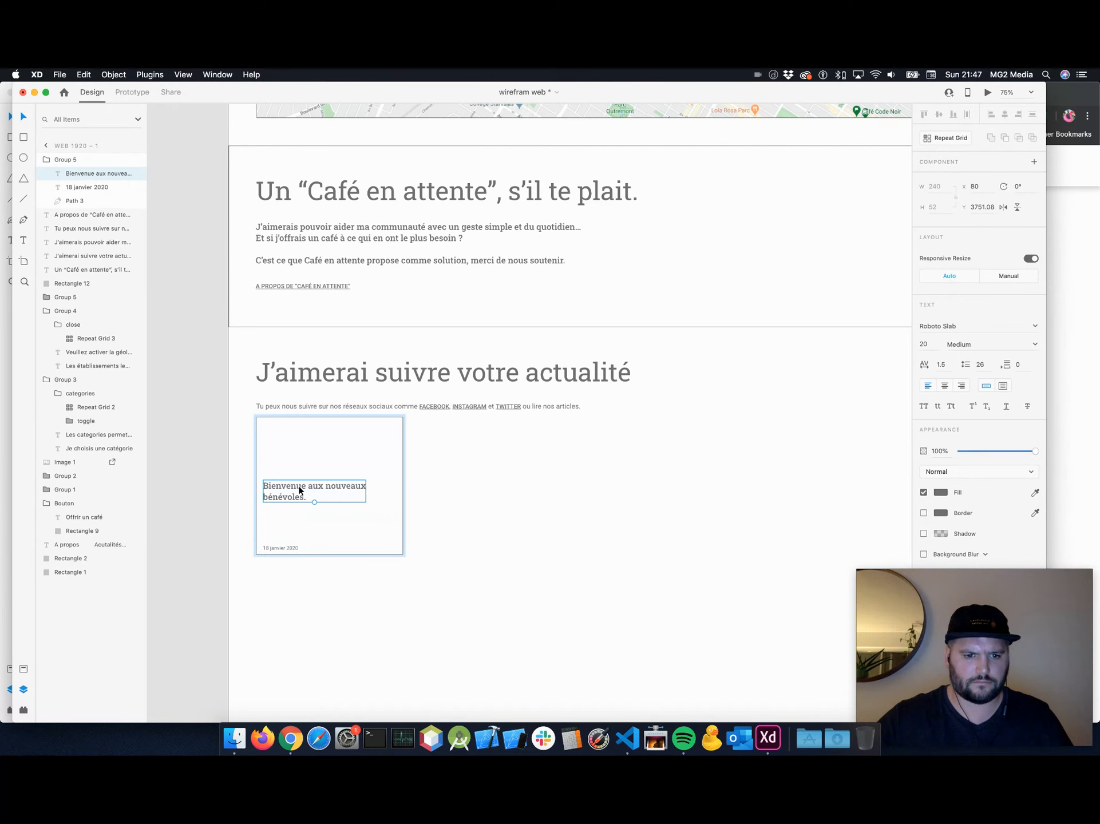
left_click_drag(296, 487, 296, 530)
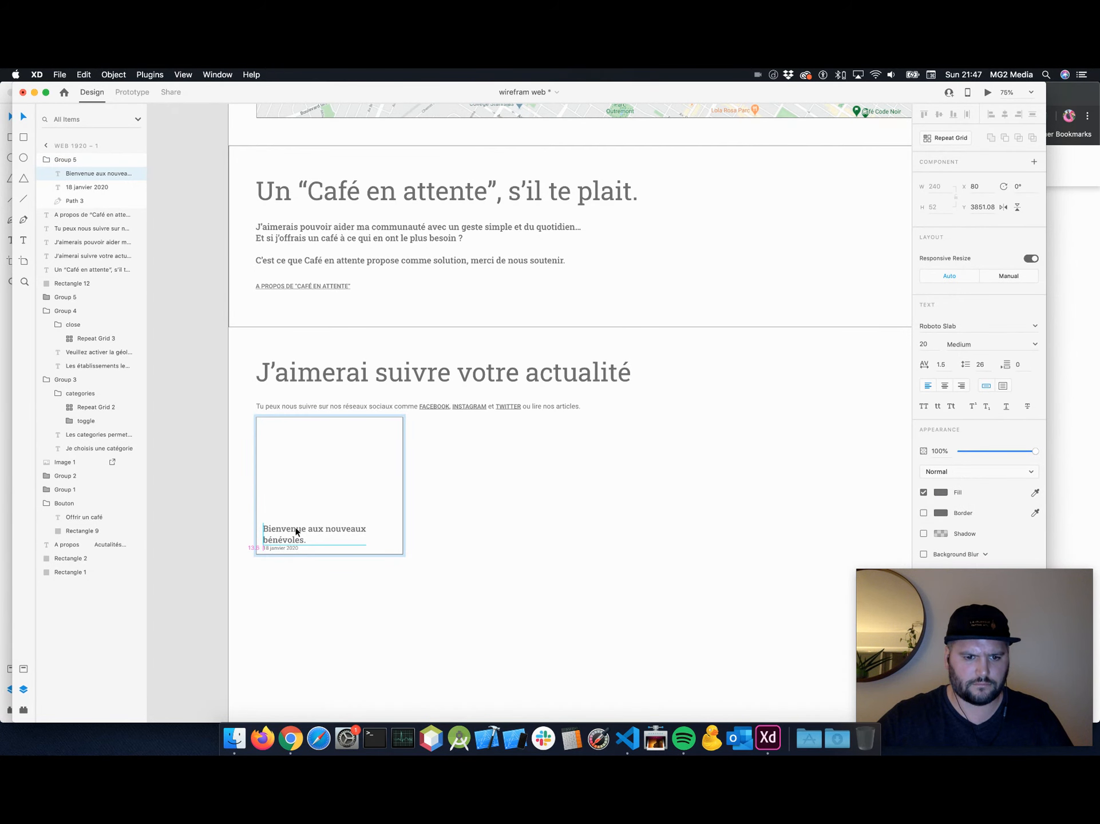
key("shift+Up")
key("shift+Up")
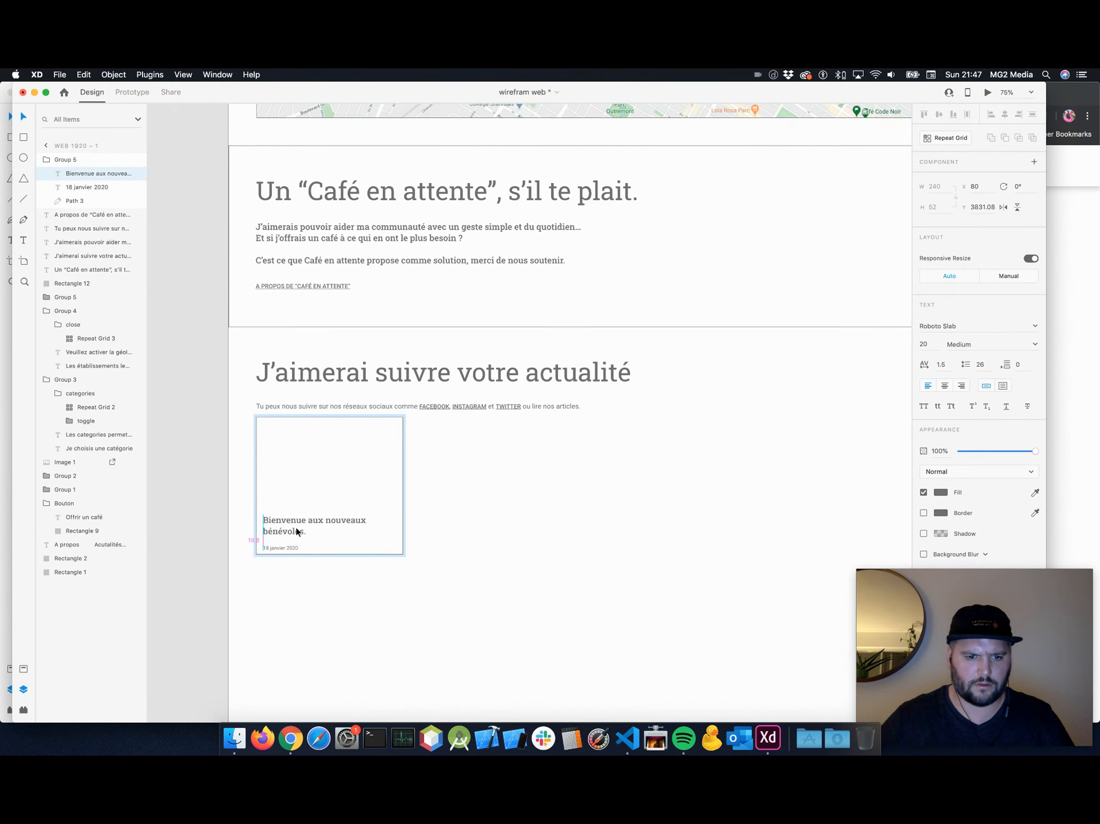
key("Up")
left_click(539, 520)
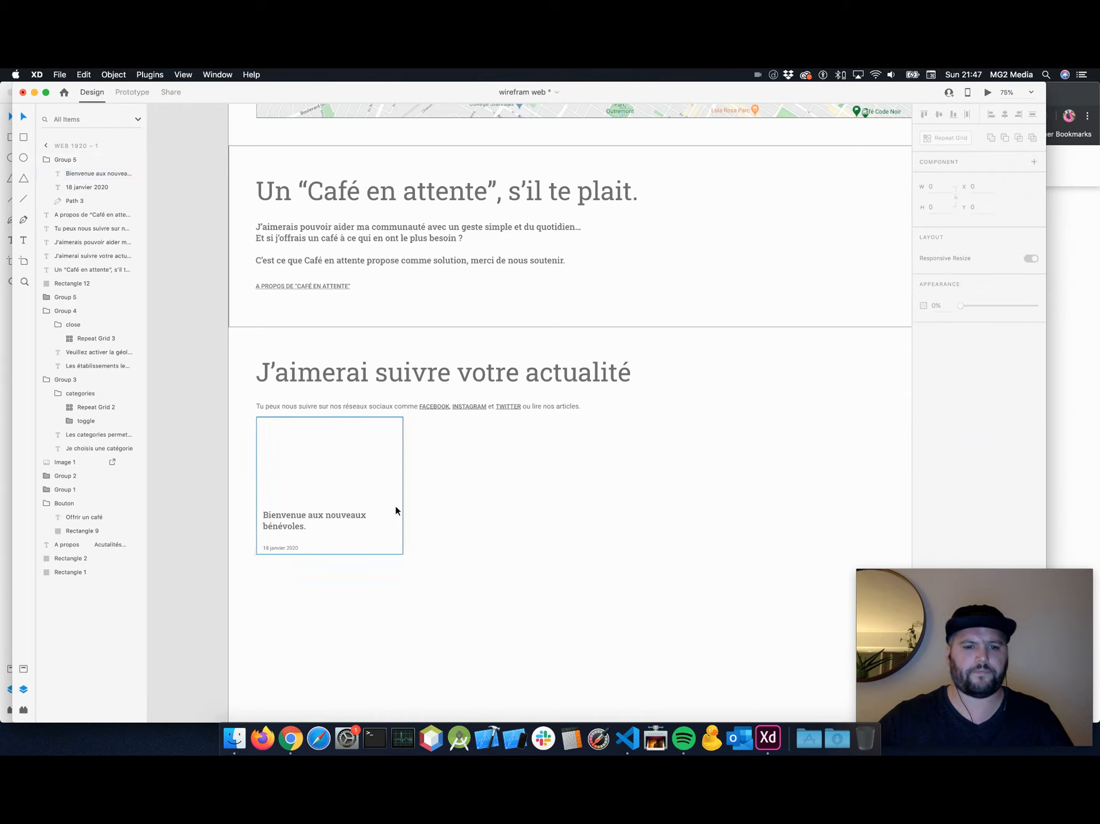
Try to turn the news card into a Repeat Grid extending horizontally just past the artboard's edge.
left_click(381, 449)
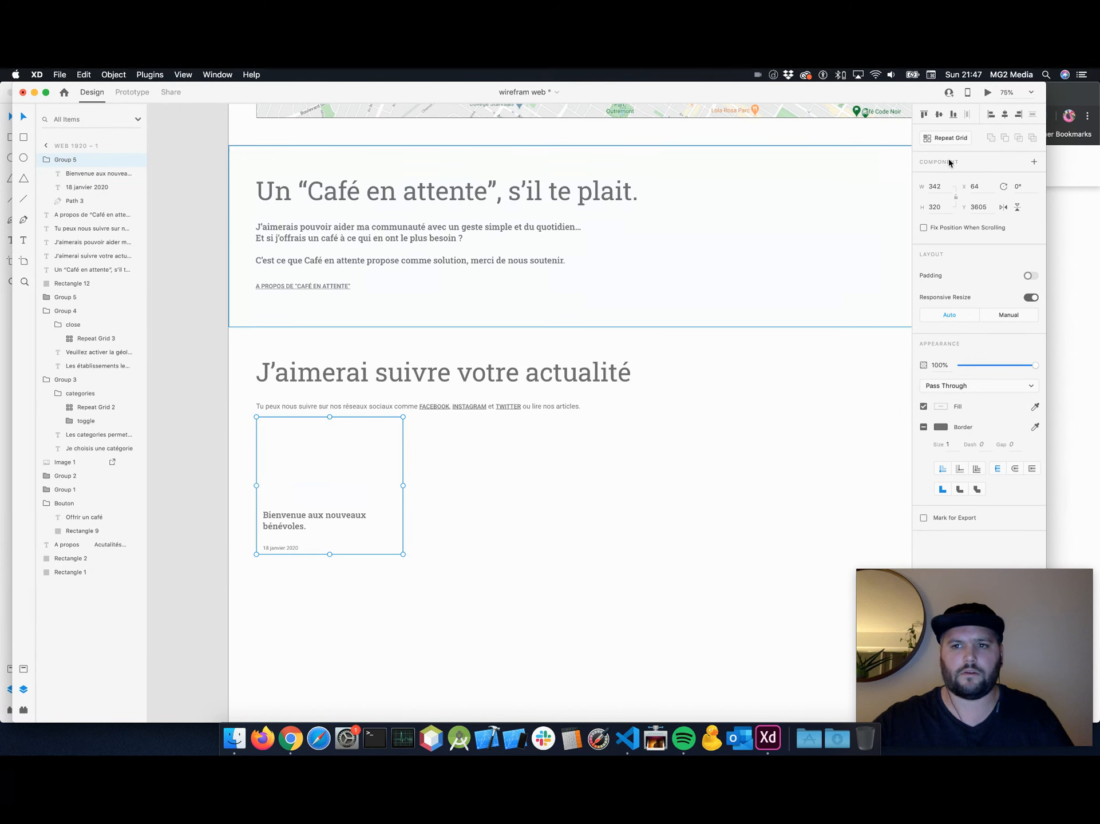
left_click(945, 138)
scroll(458, 461, "right", 3)
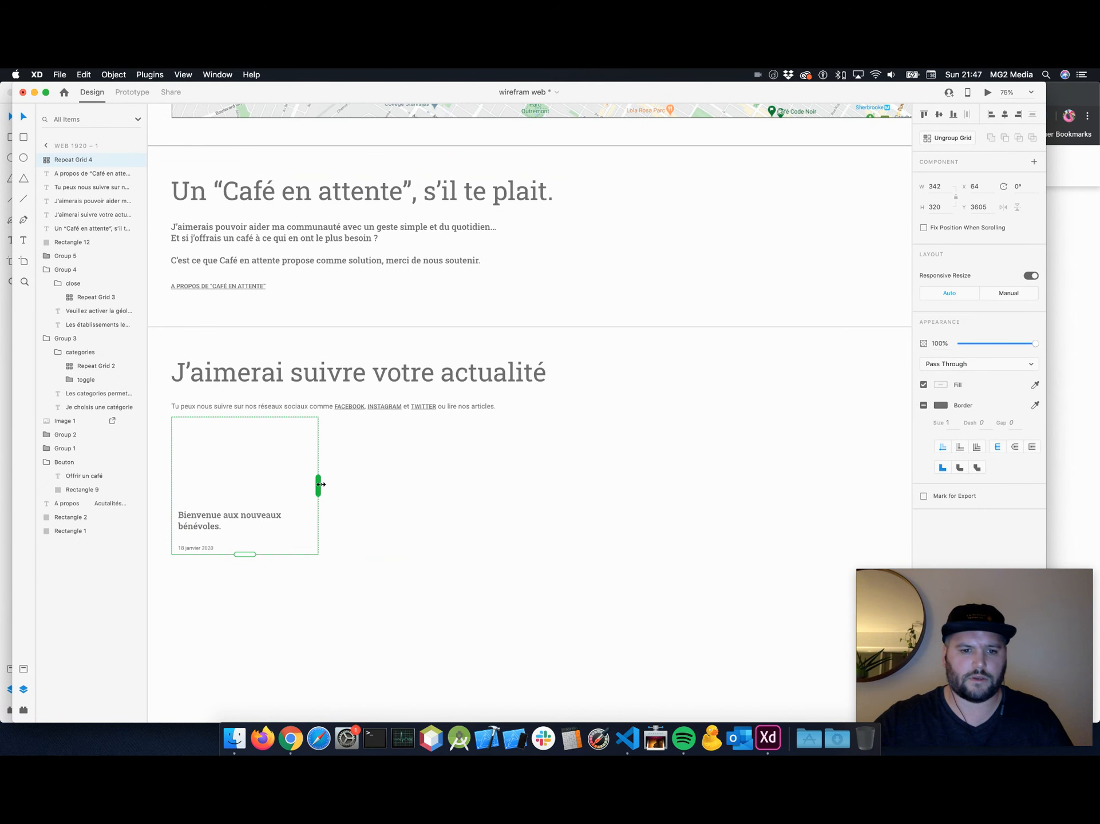
left_click_drag(316, 485, 804, 486)
key("super+minus")
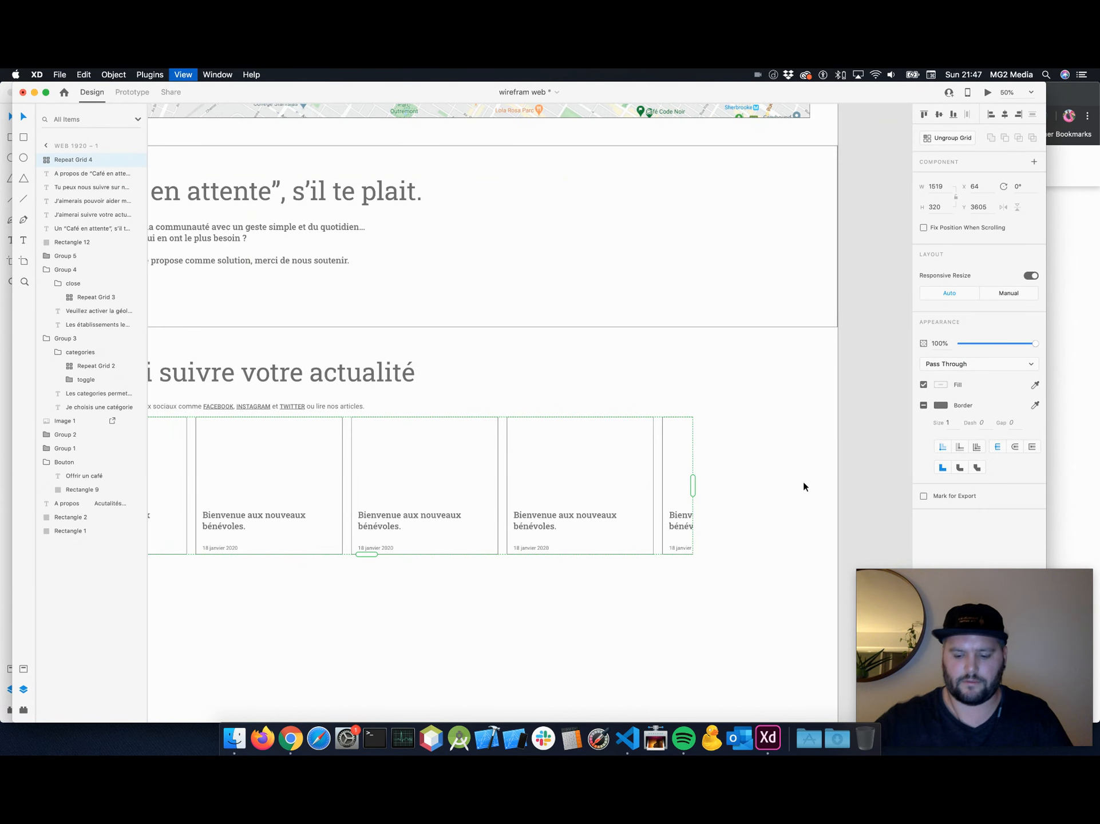
left_click_drag(640, 461, 762, 461)
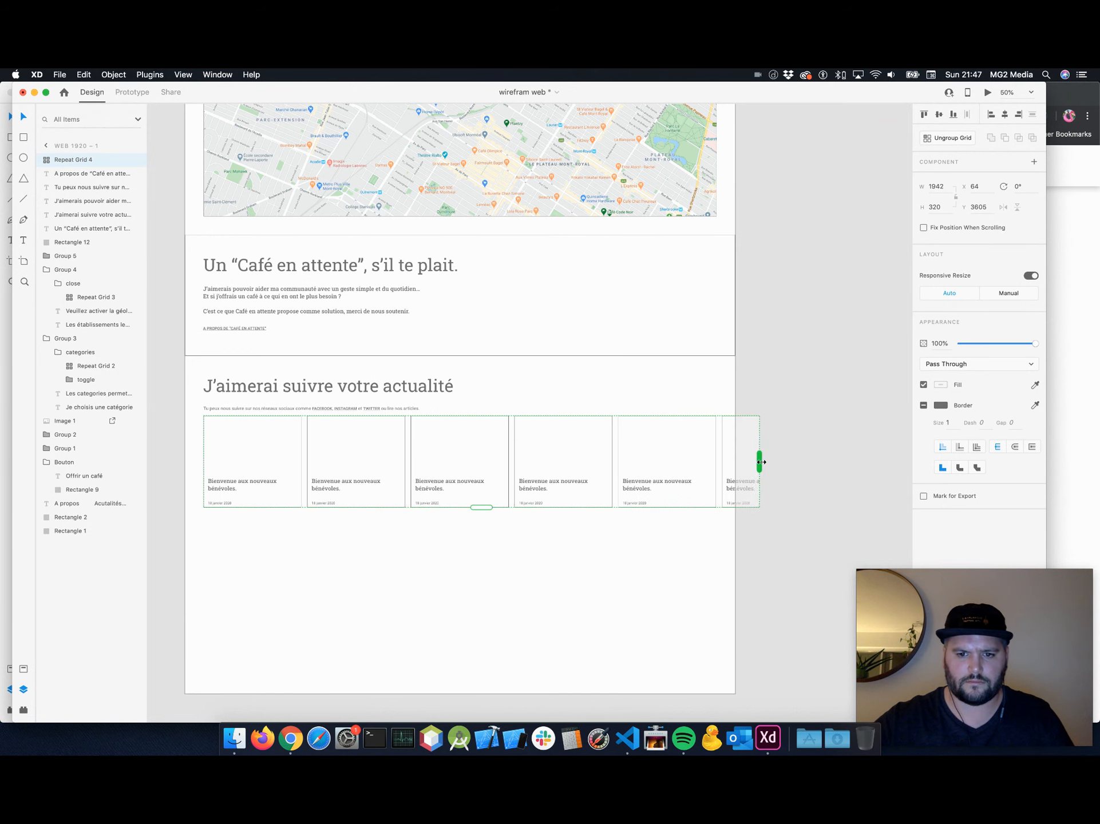
left_click(377, 536)
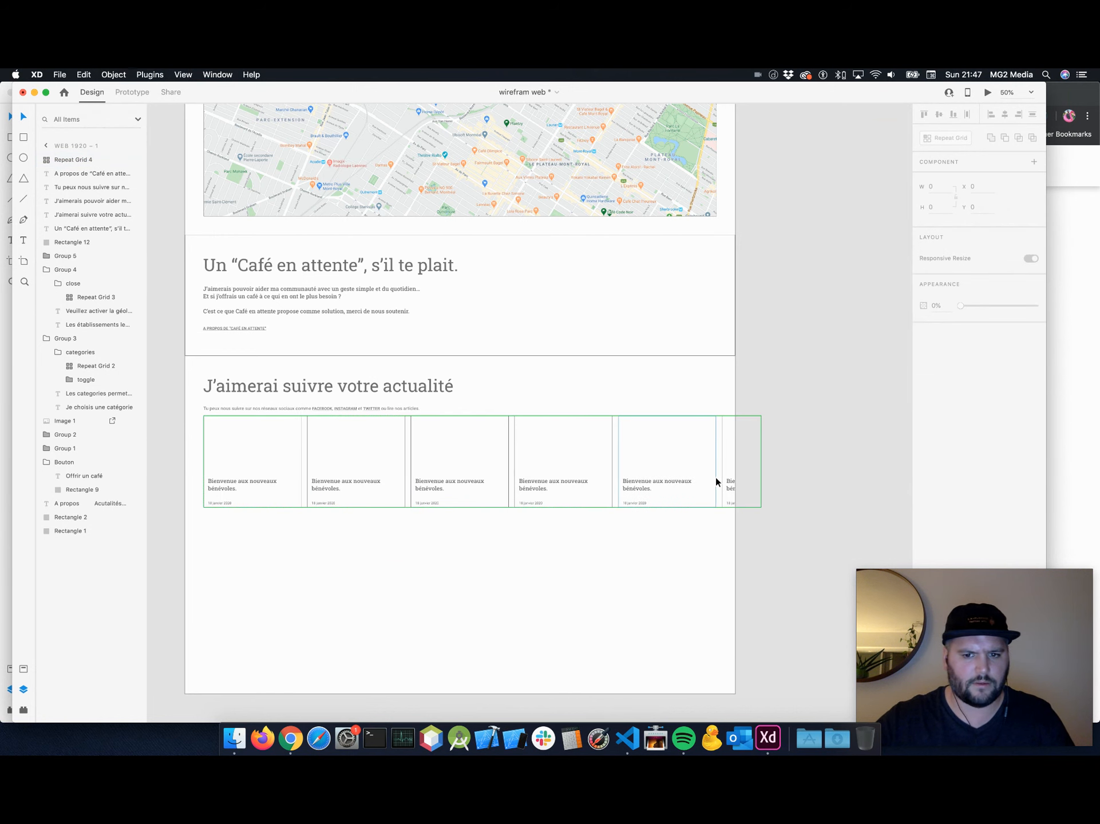
Shorten the news Repeat Grid to five cards in one row, about 1806 wide.
scroll(284, 474, "up", 10)
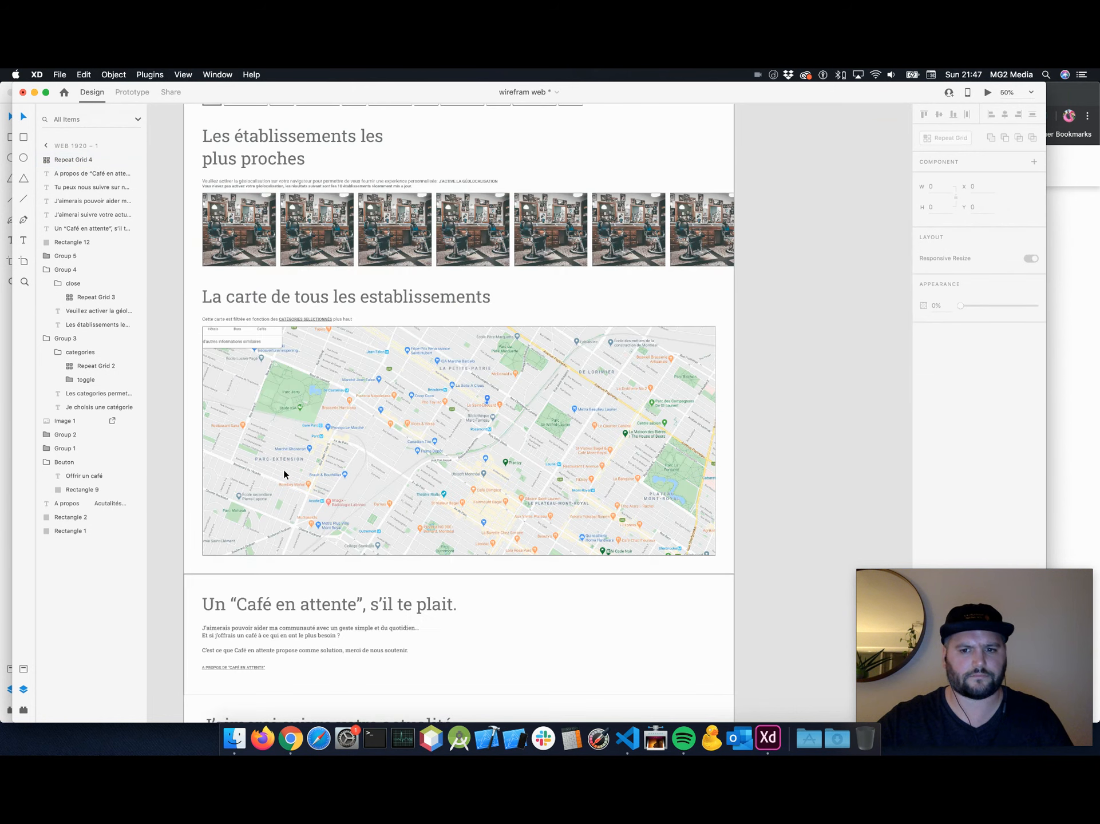
scroll(284, 474, "down", 10)
scroll(285, 475, "down", 1)
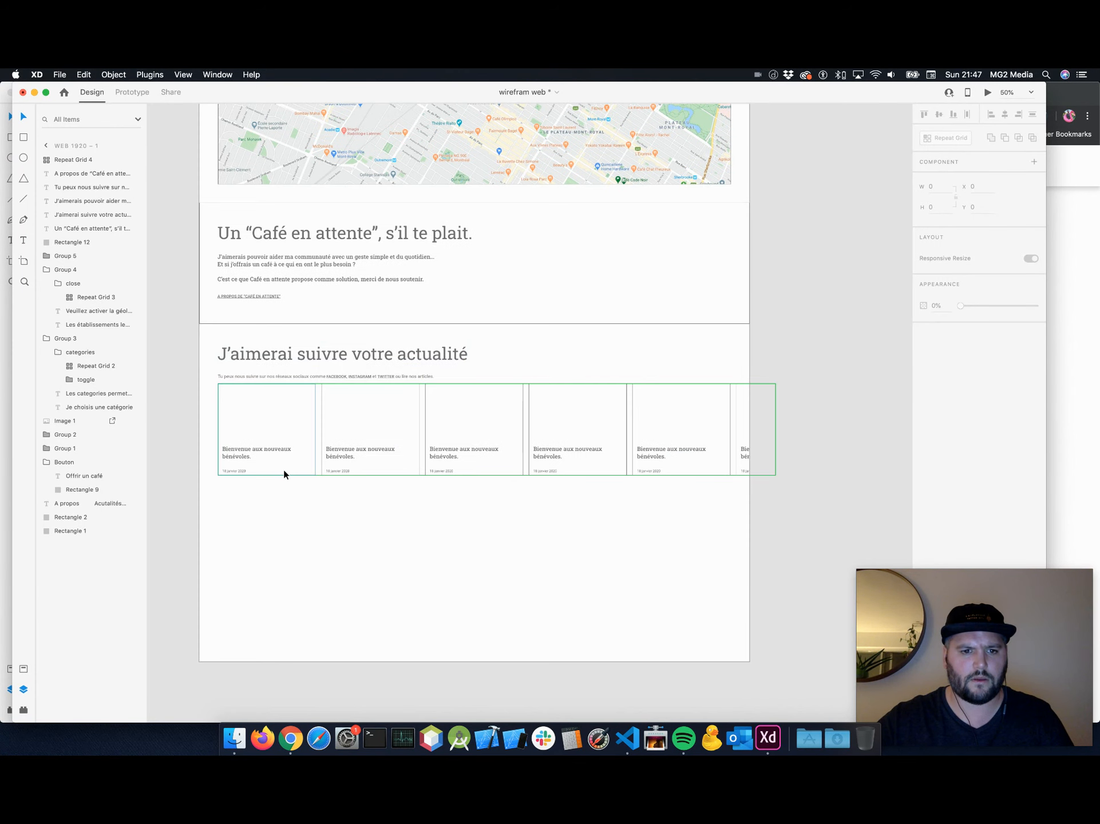
left_click(681, 429)
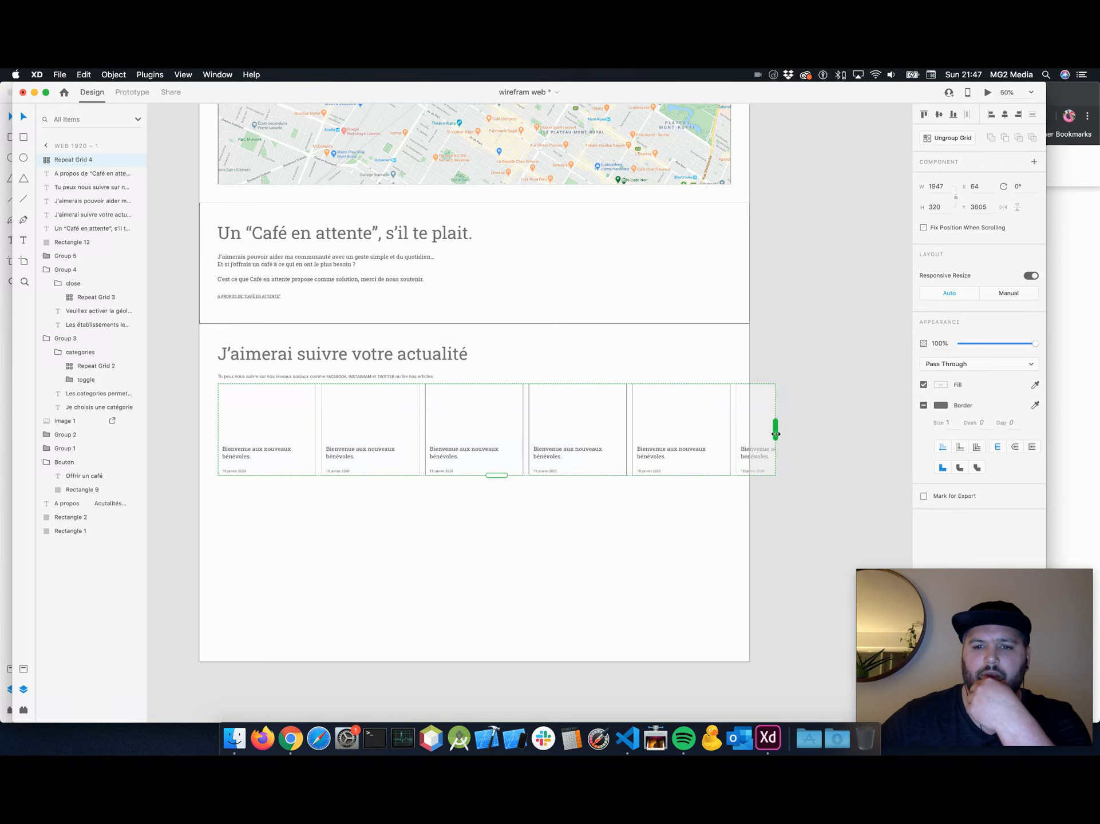
left_click_drag(775, 433, 735, 434)
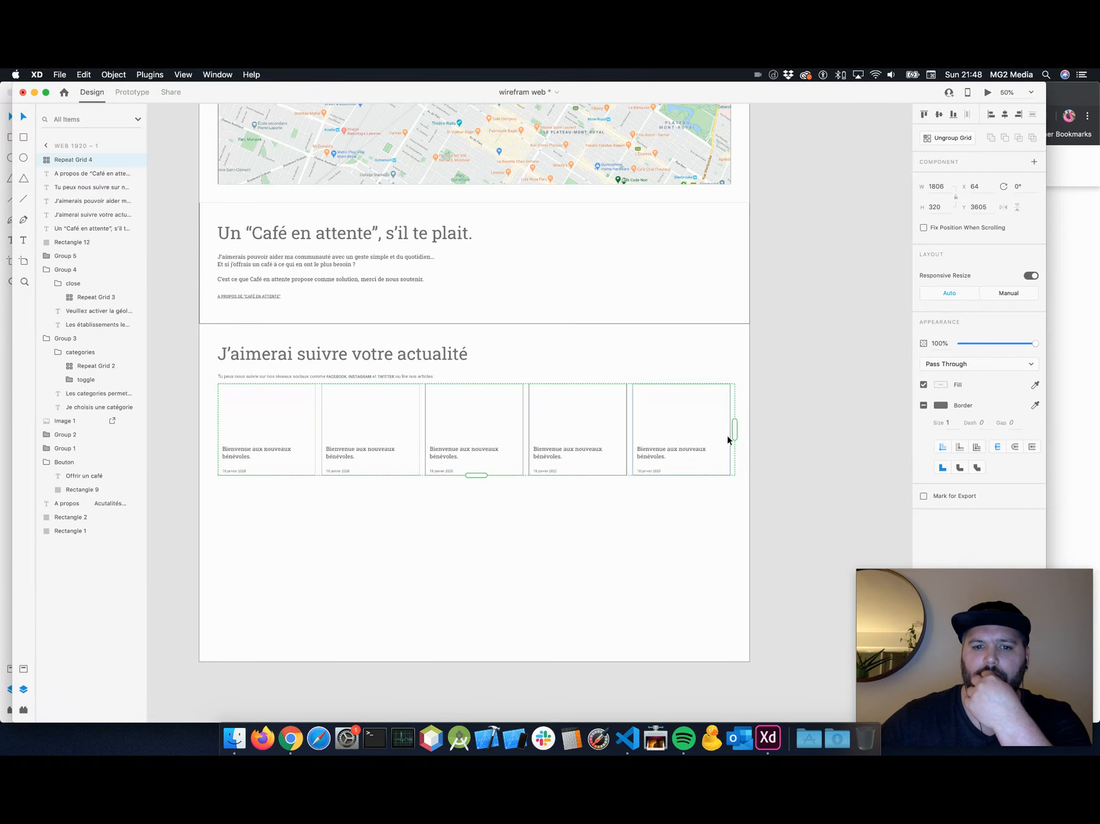
Try to widen the first card's background shape inside the Repeat Grid to about 466.
double_click(284, 426)
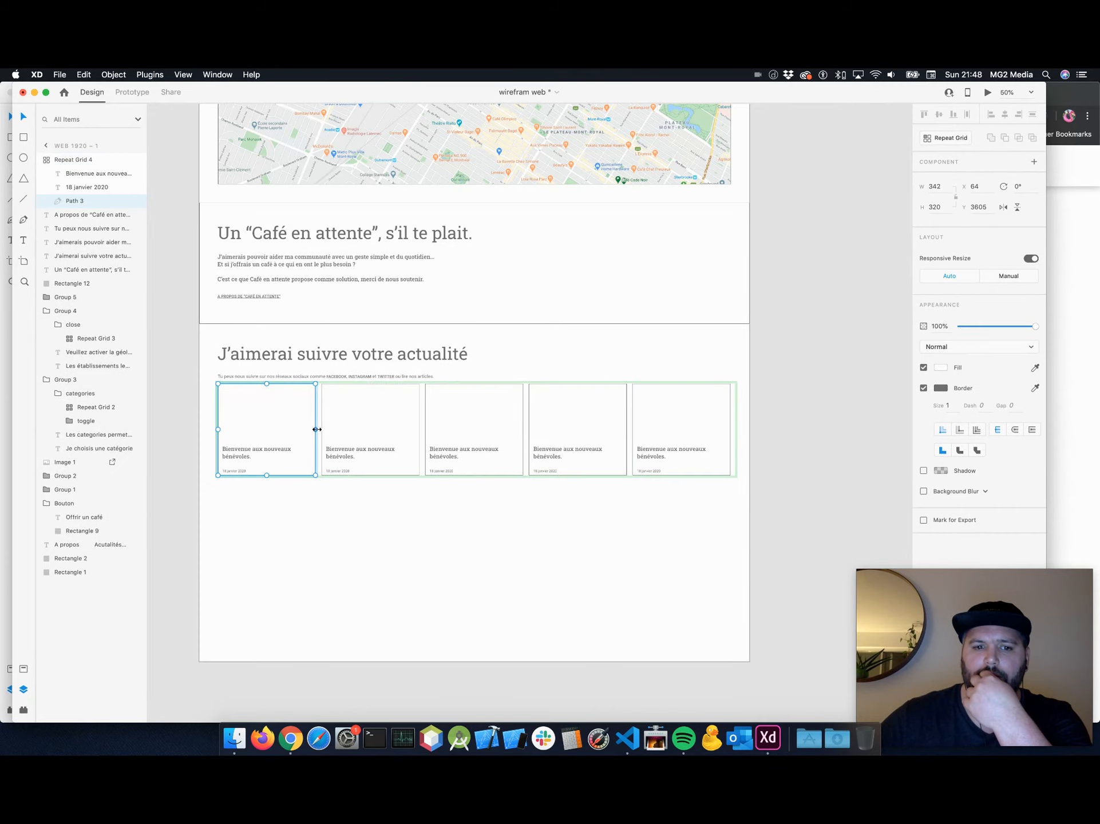
left_click(68, 158)
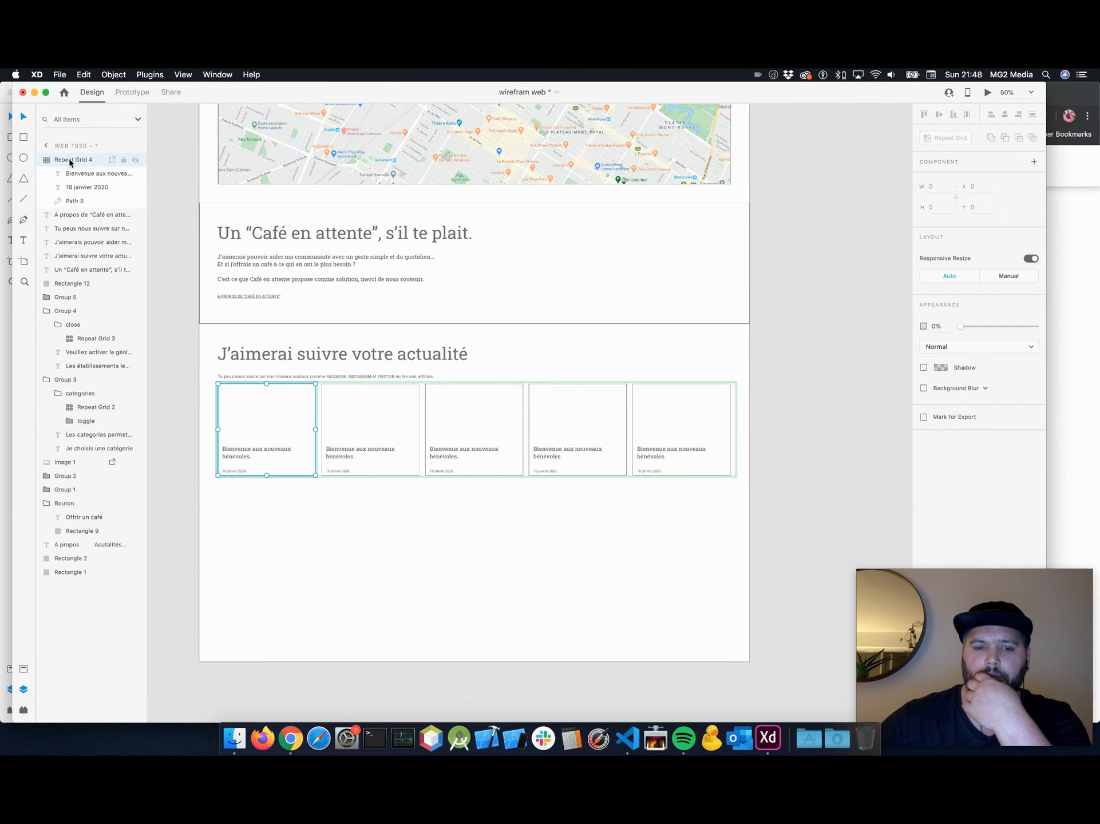
double_click(307, 429)
left_click_drag(316, 427, 351, 427)
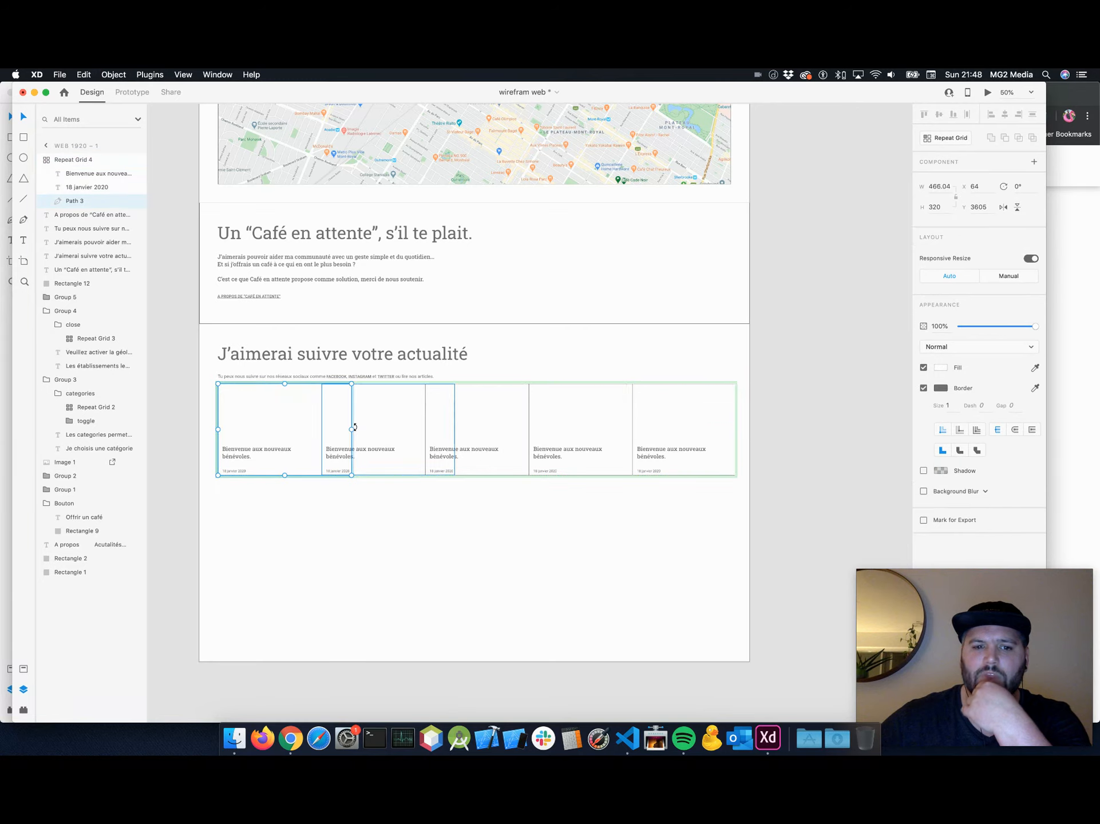
Undo the background widening and the Repeat Grid changes back to the single news card.
key("super+z")
key("super+z")
key("super+z")
key("super+z")
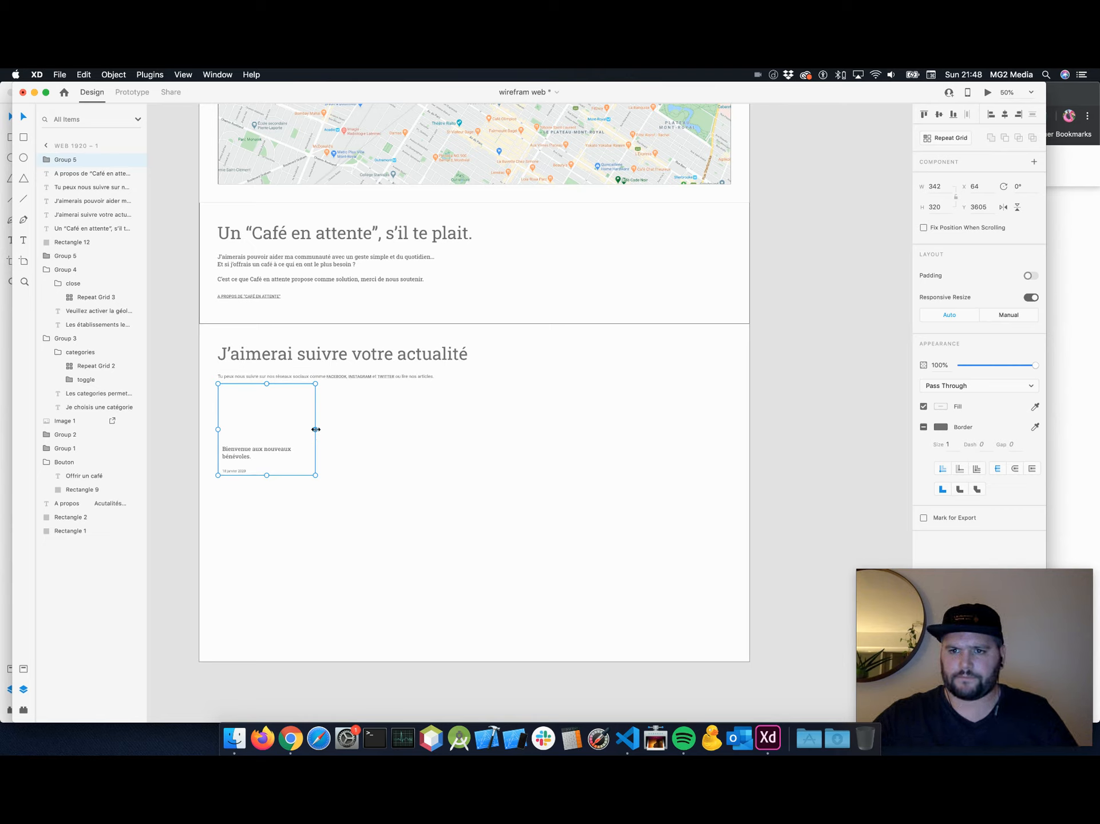
Set the single news card's width to 480.
left_click_drag(316, 429, 349, 429)
left_click(944, 187)
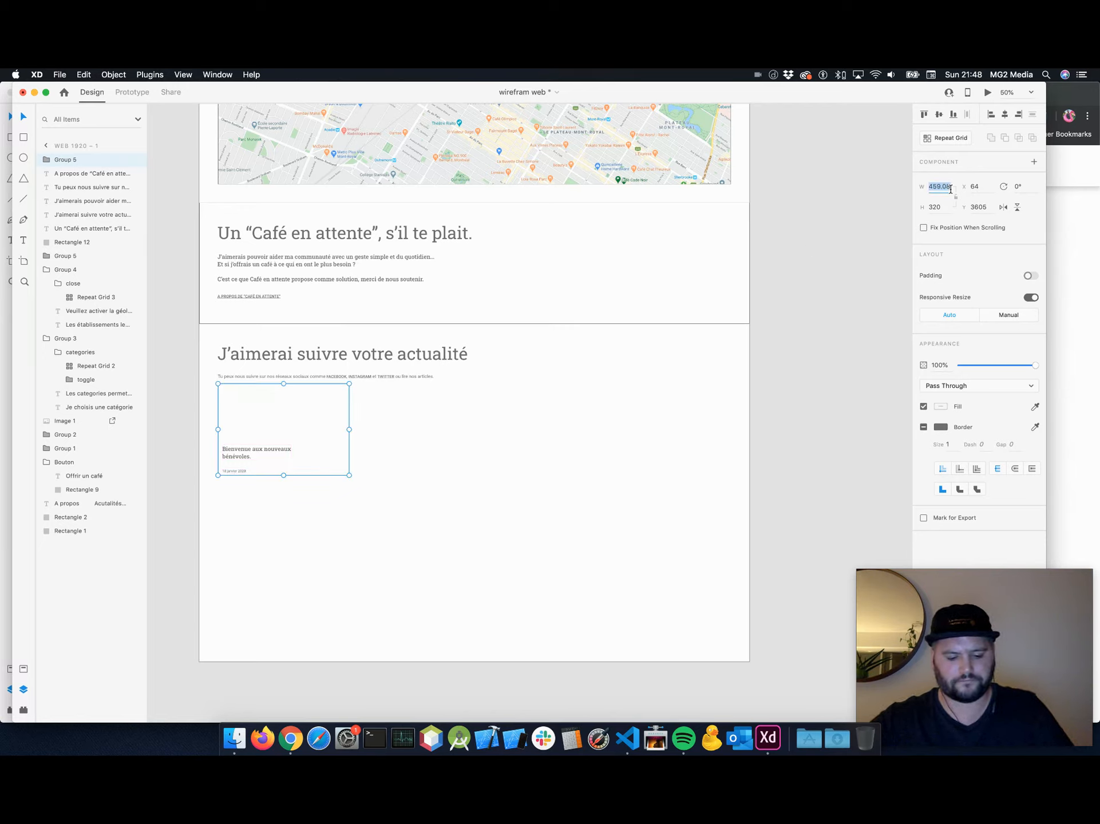
type("480")
key("Return")
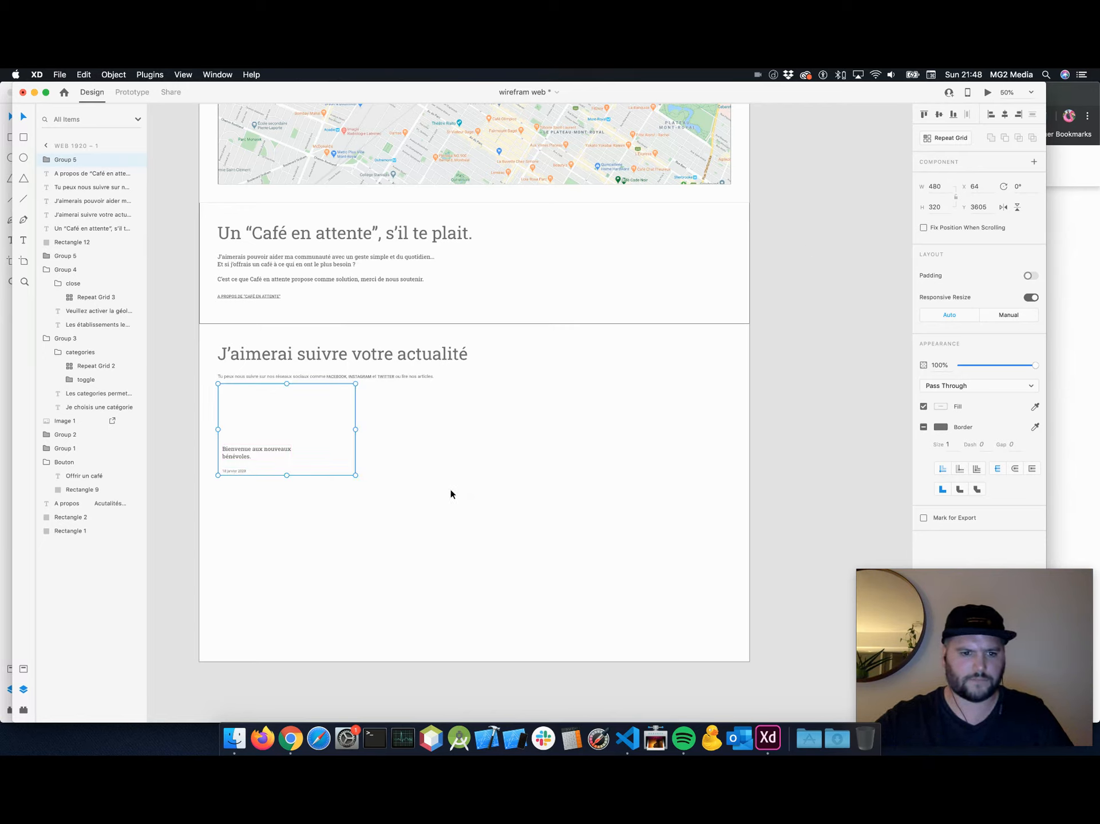
left_click(450, 488)
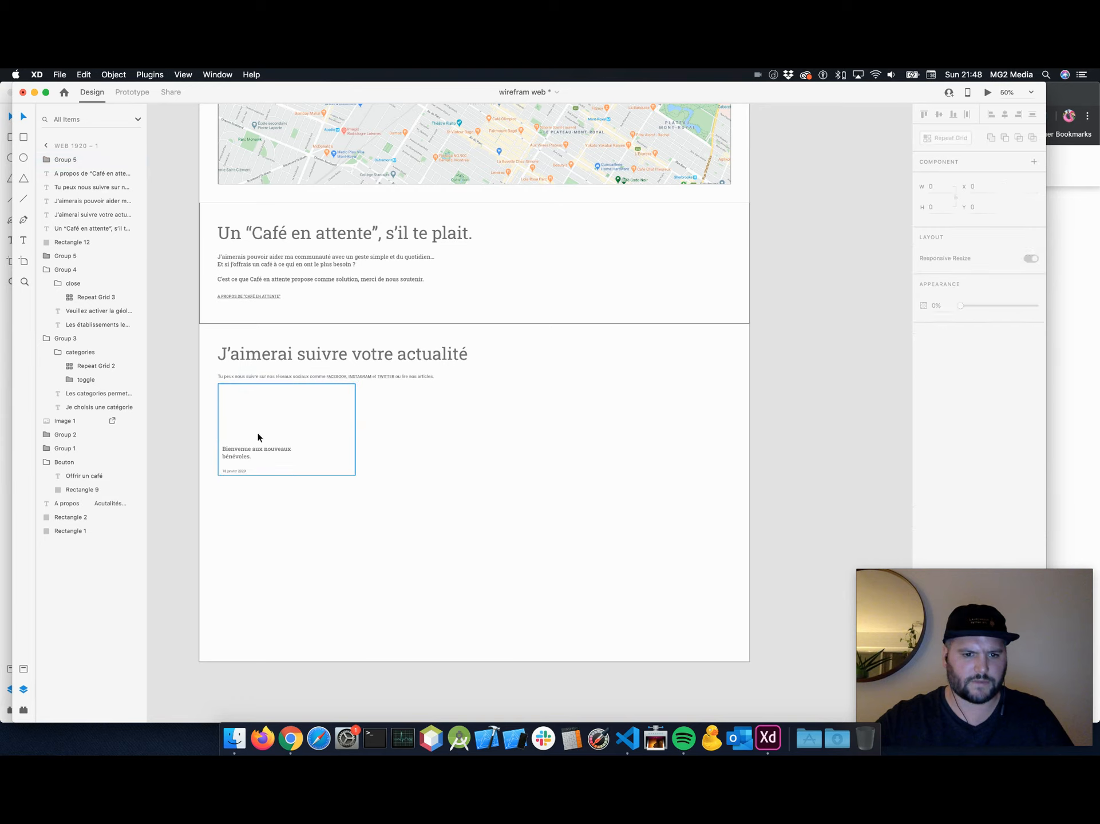
Turn the news card into a Repeat Grid of three columns and two rows, about 1497 wide.
left_click(337, 437)
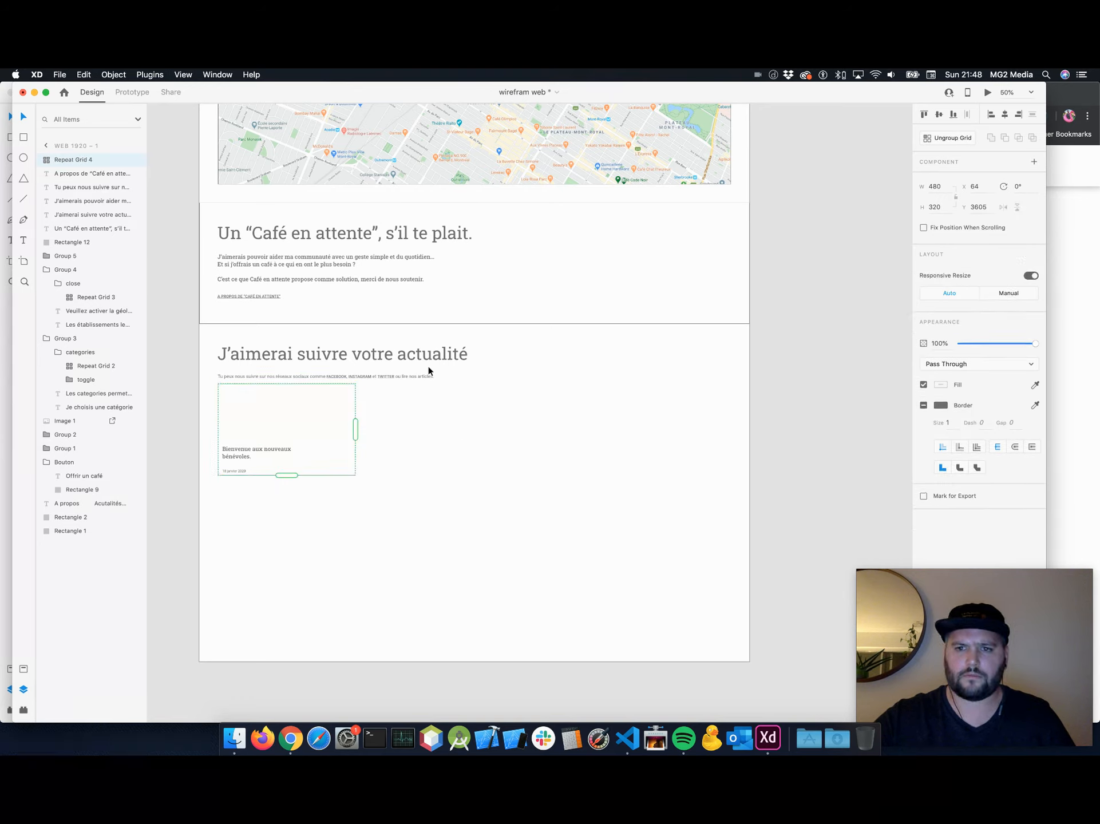
left_click_drag(355, 430, 647, 411)
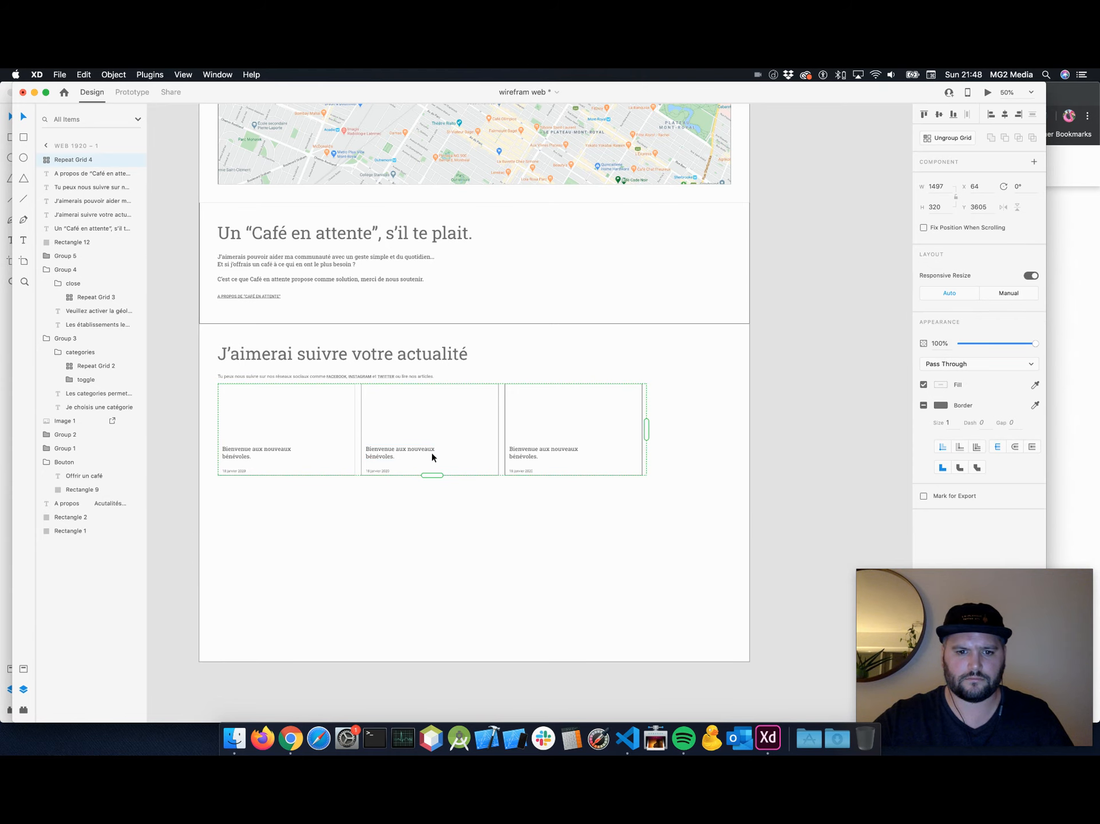
left_click_drag(427, 475, 445, 576)
left_click(675, 442)
scroll(675, 442, "up", 5)
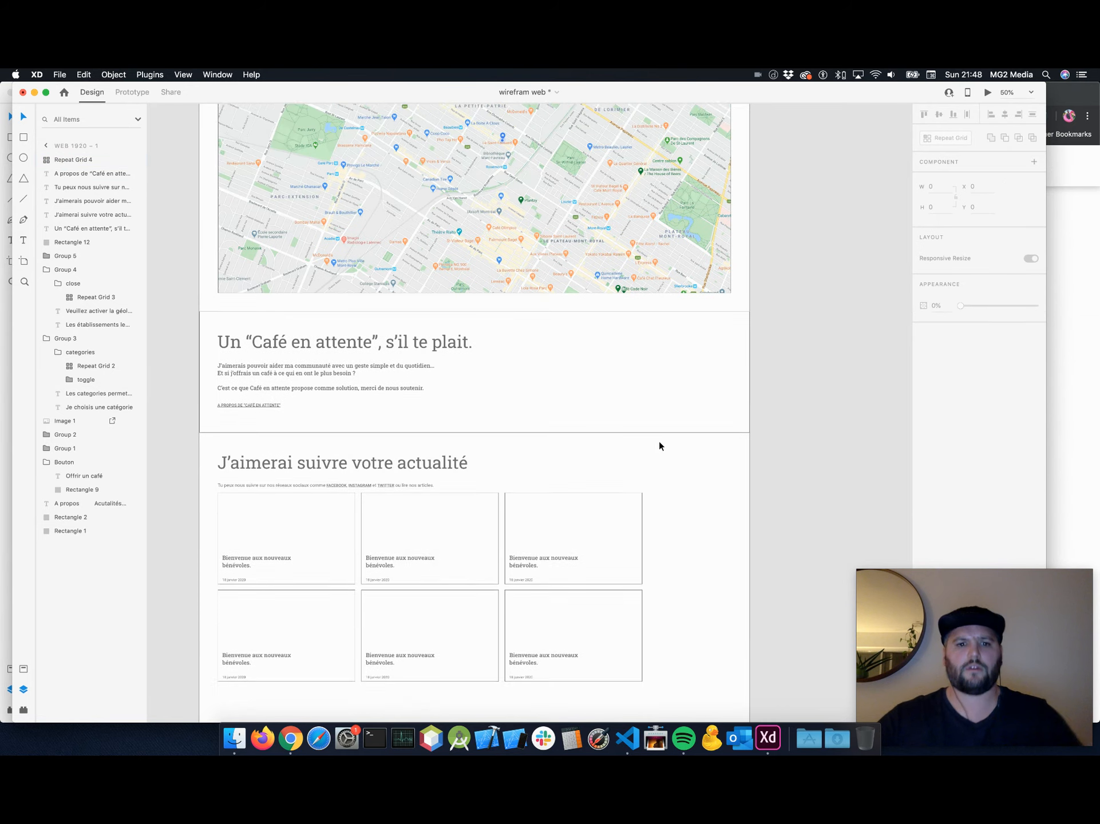
scroll(659, 441, "down", 5)
scroll(659, 442, "down", 2)
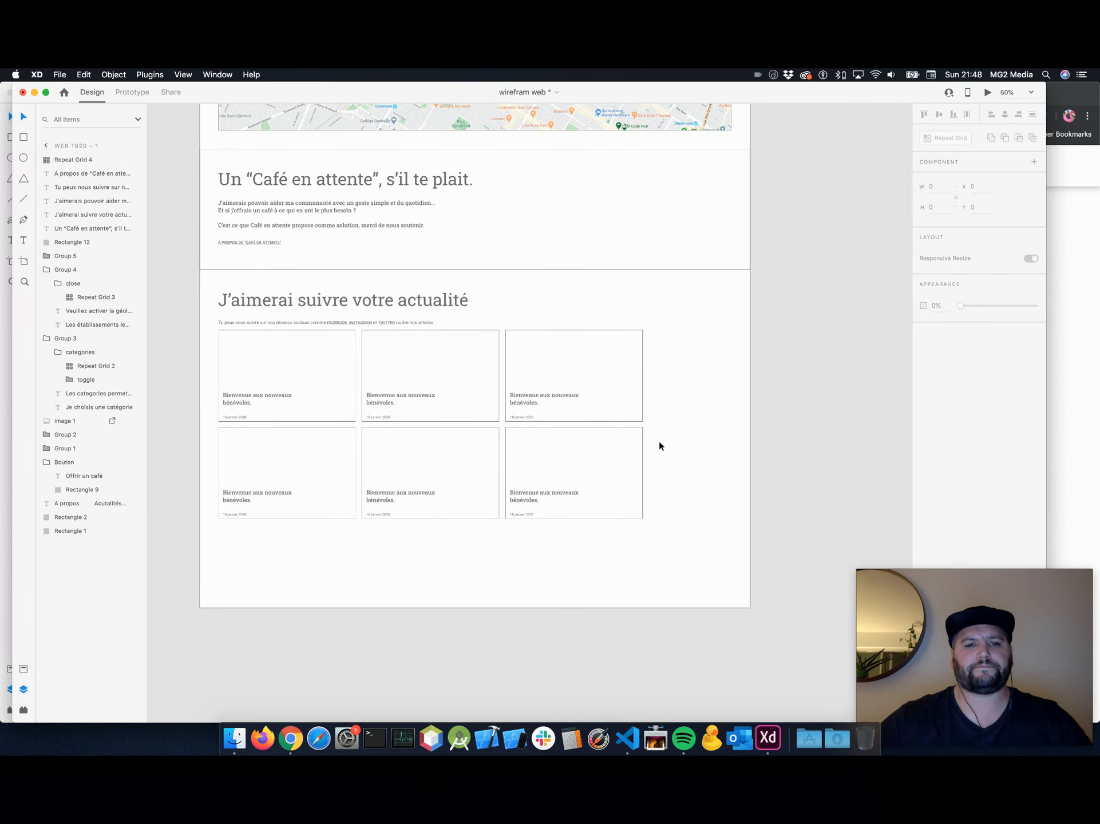
Review the page layout from the header to the news grid and check the spacing around the "A propos de Café en attente" link.
scroll(659, 442, "up", 2)
scroll(659, 442, "up", 7)
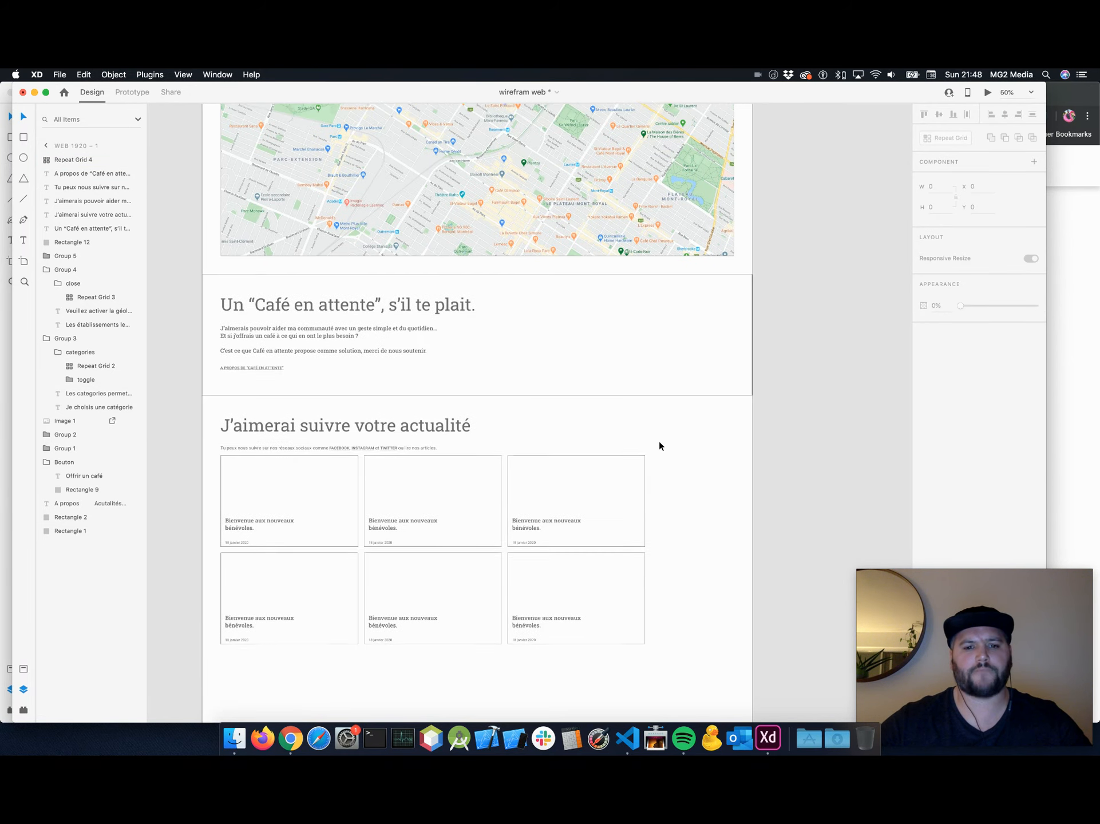
scroll(659, 441, "up", 5)
scroll(659, 441, "down", 18)
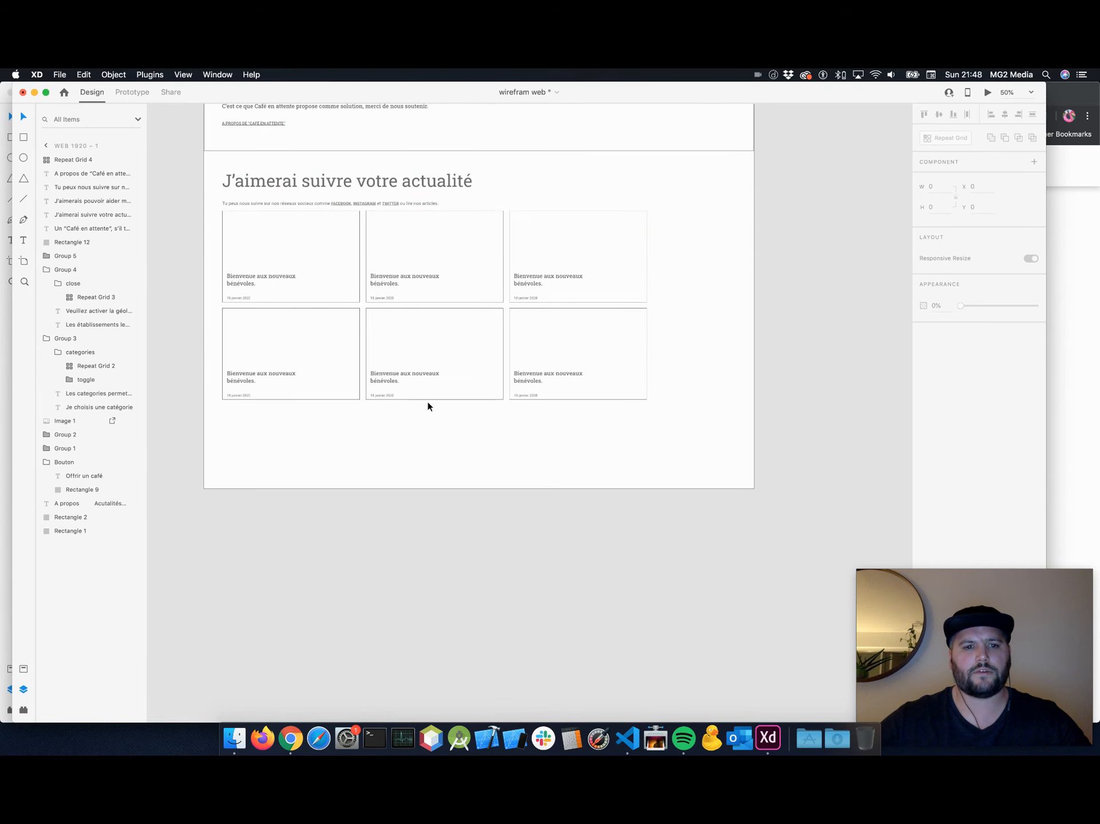
scroll(370, 314, "up", 20)
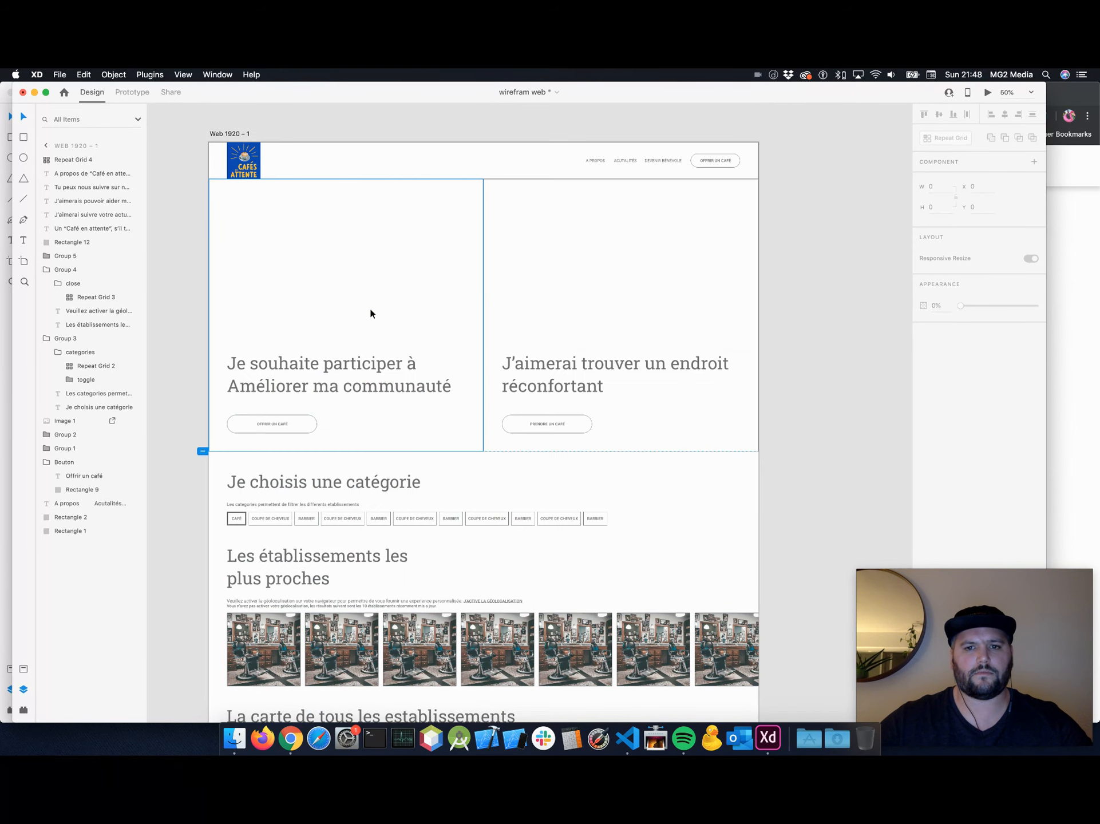
scroll(568, 365, "down", 19)
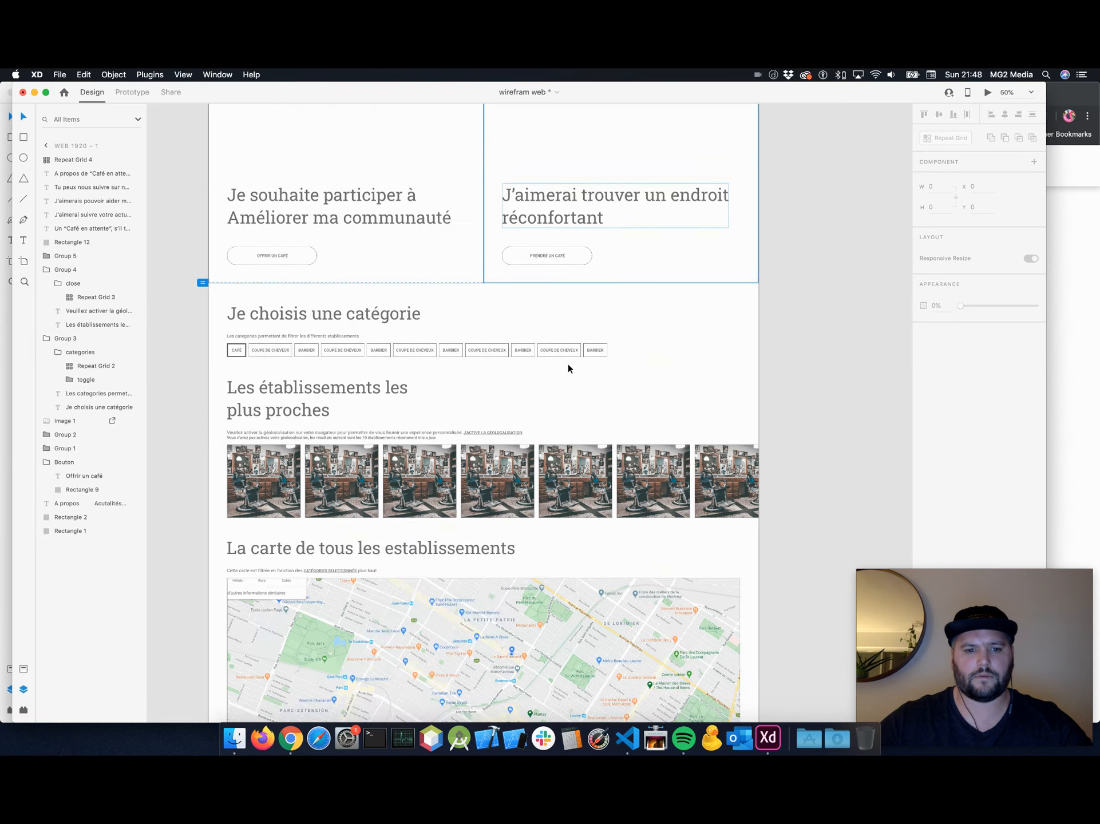
scroll(568, 363, "down", 4)
scroll(568, 363, "up", 13)
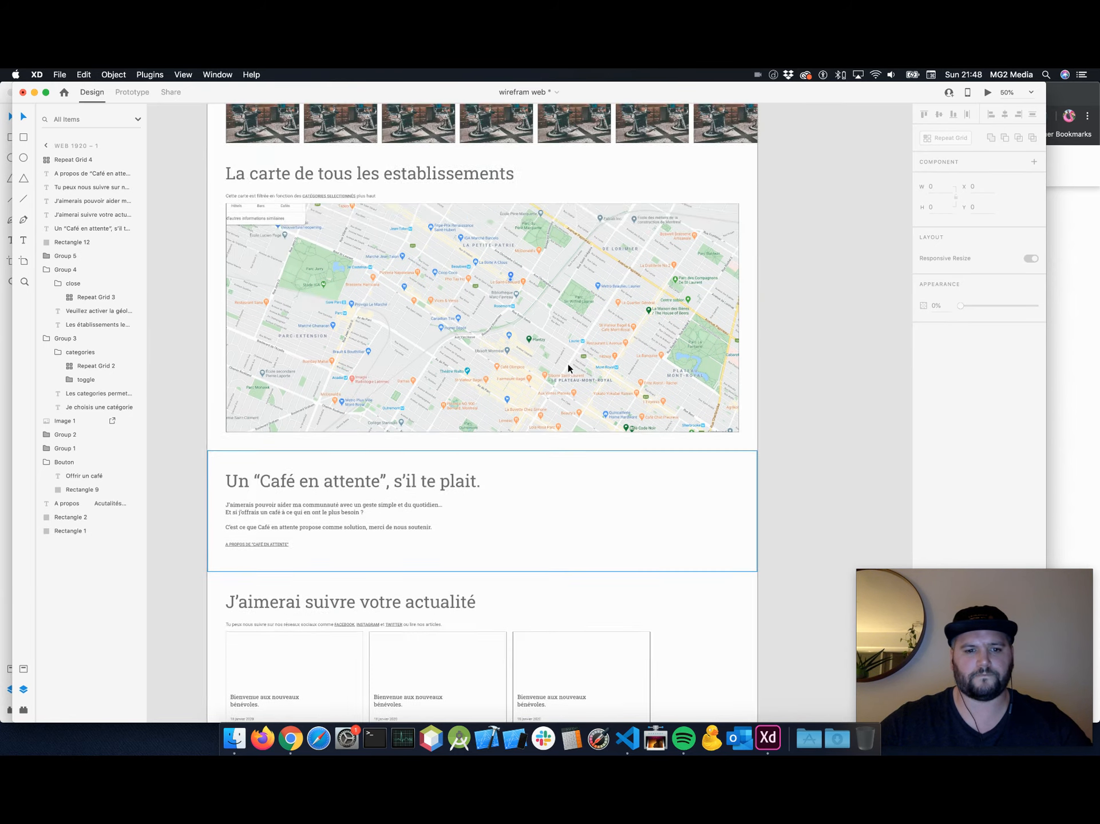
scroll(568, 369, "up", 4)
scroll(568, 361, "down", 20)
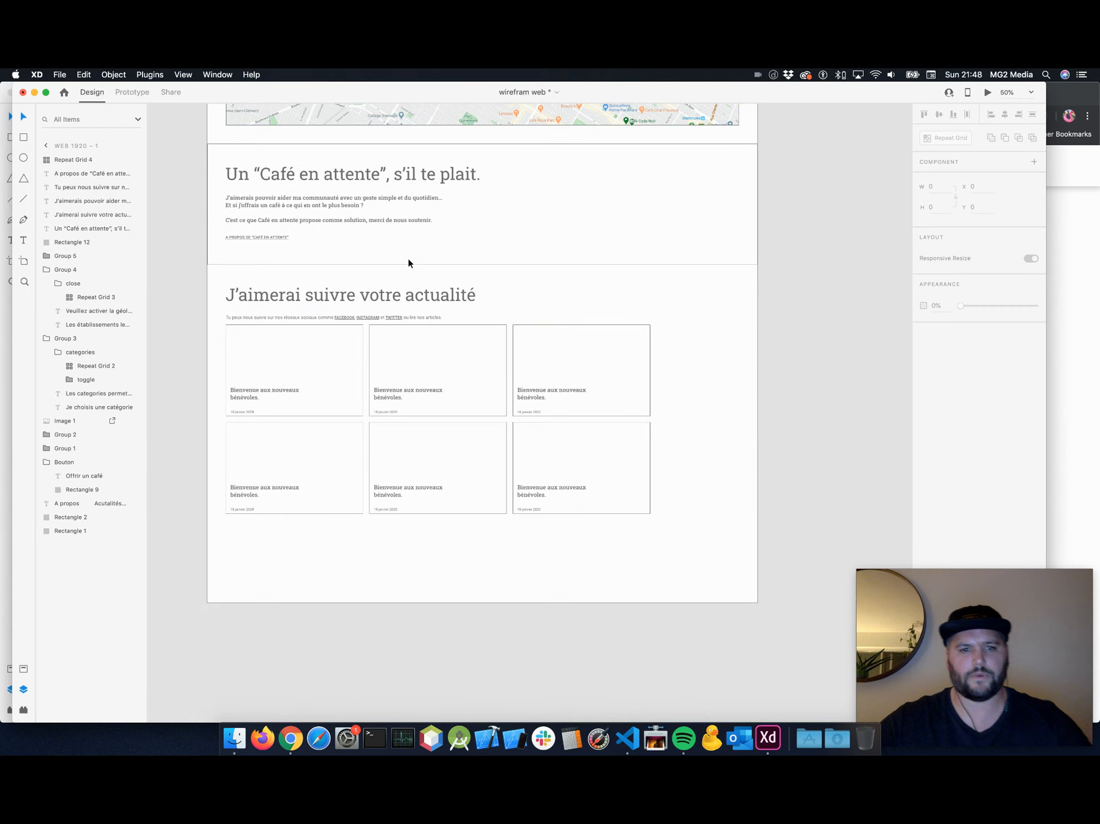
left_click(260, 237)
key("alt")
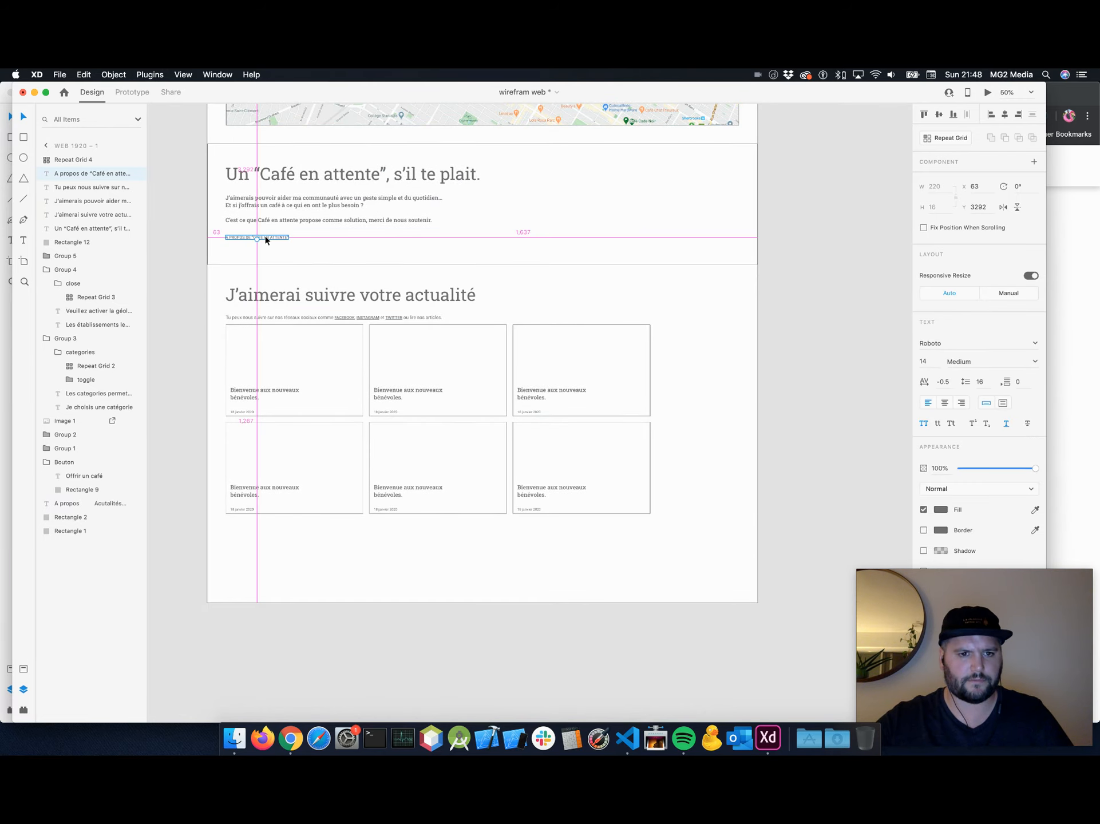
Ungroup the news cards' Repeat Grid and delete the background shape of the third card in the second row.
double_click(537, 485)
left_click(624, 486)
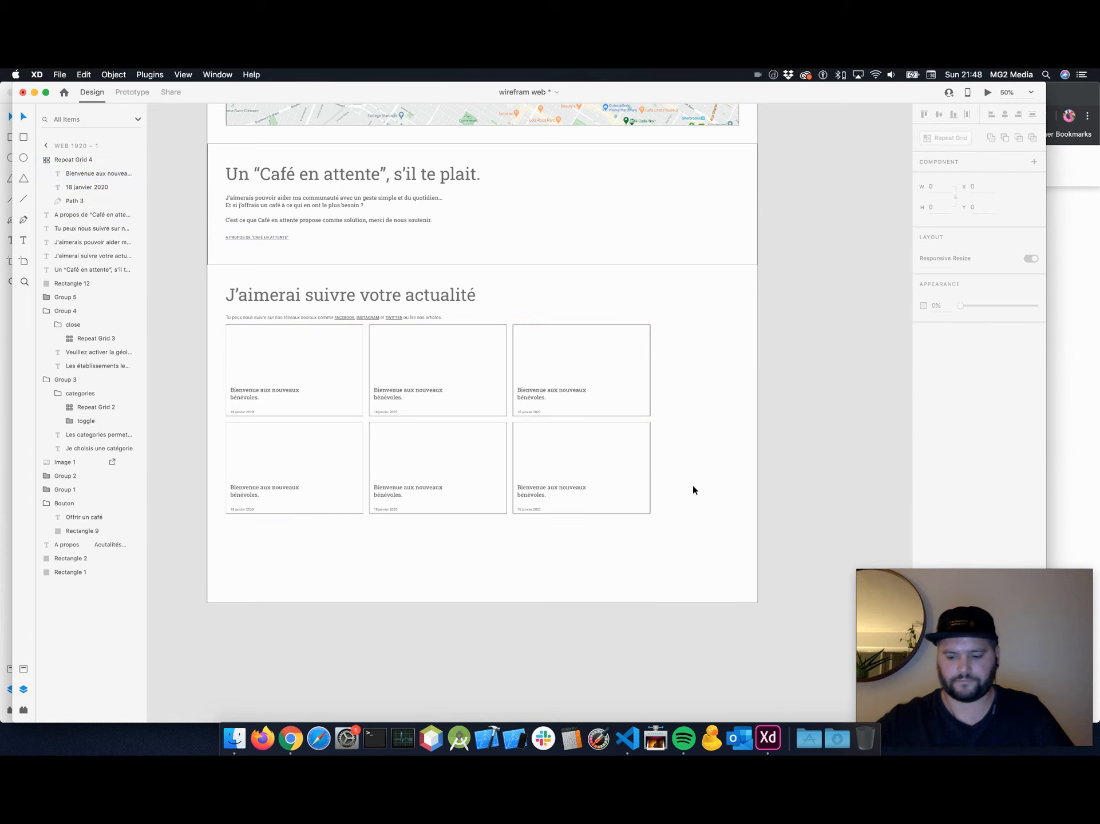
key("super+equal")
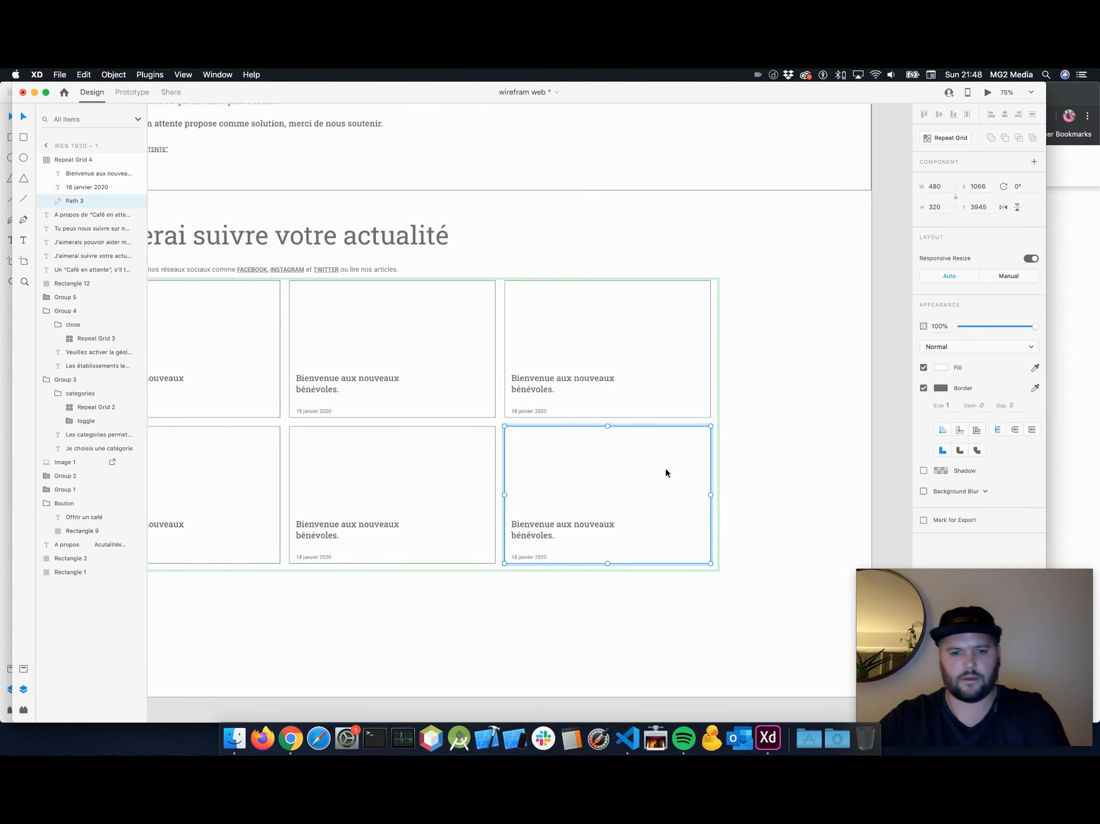
key("Escape")
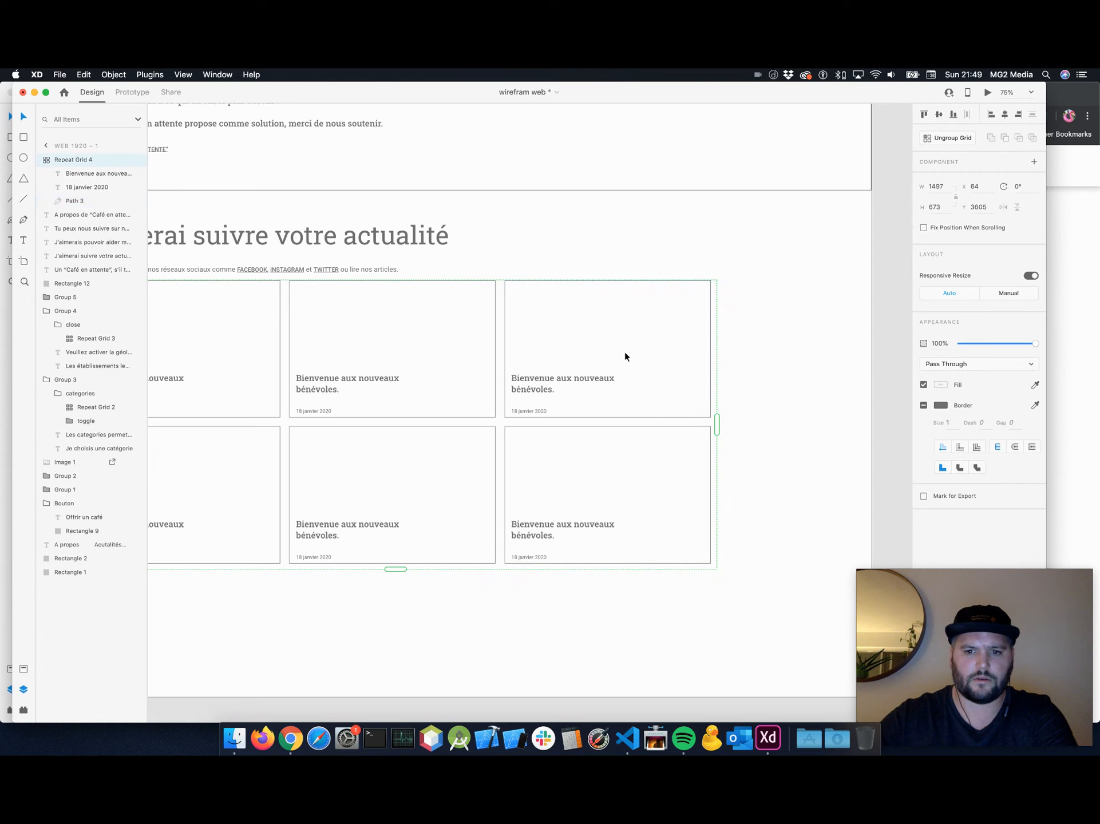
left_click(945, 138)
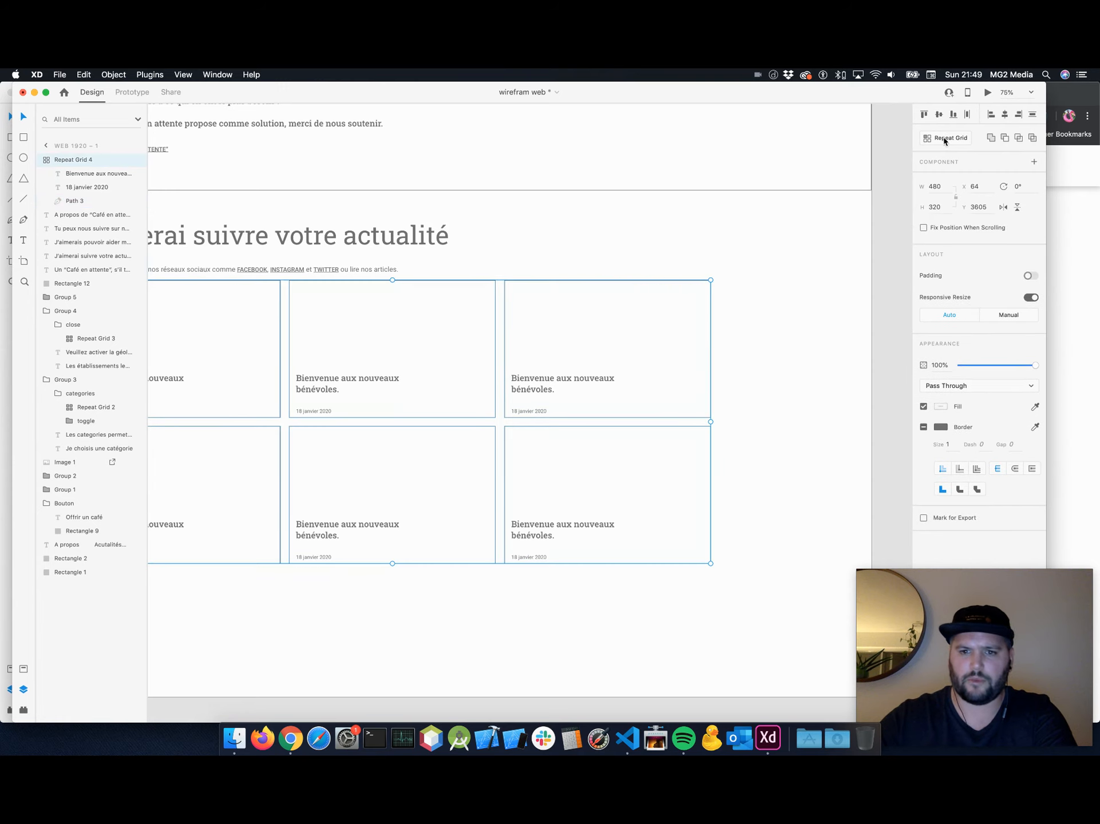
left_click(621, 481)
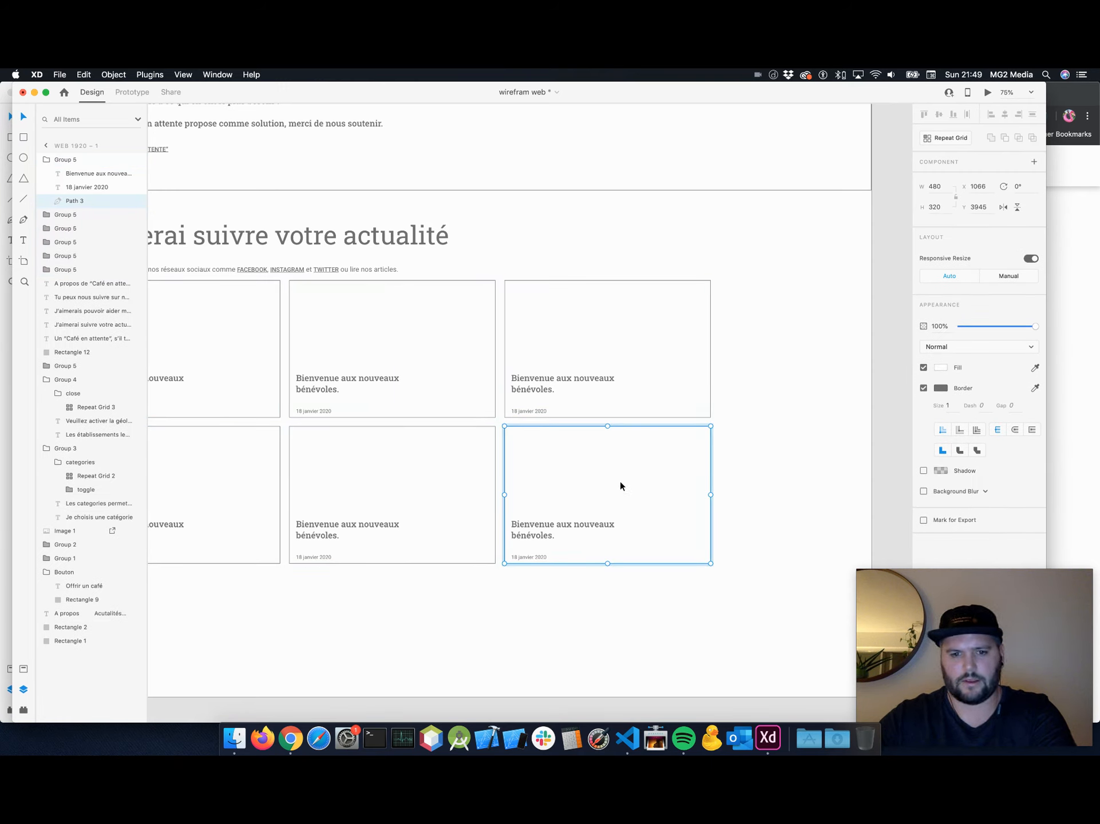
key("Delete")
Replace the borderless card's title with "Voir tous nos articles" and delete its date.
double_click(550, 525)
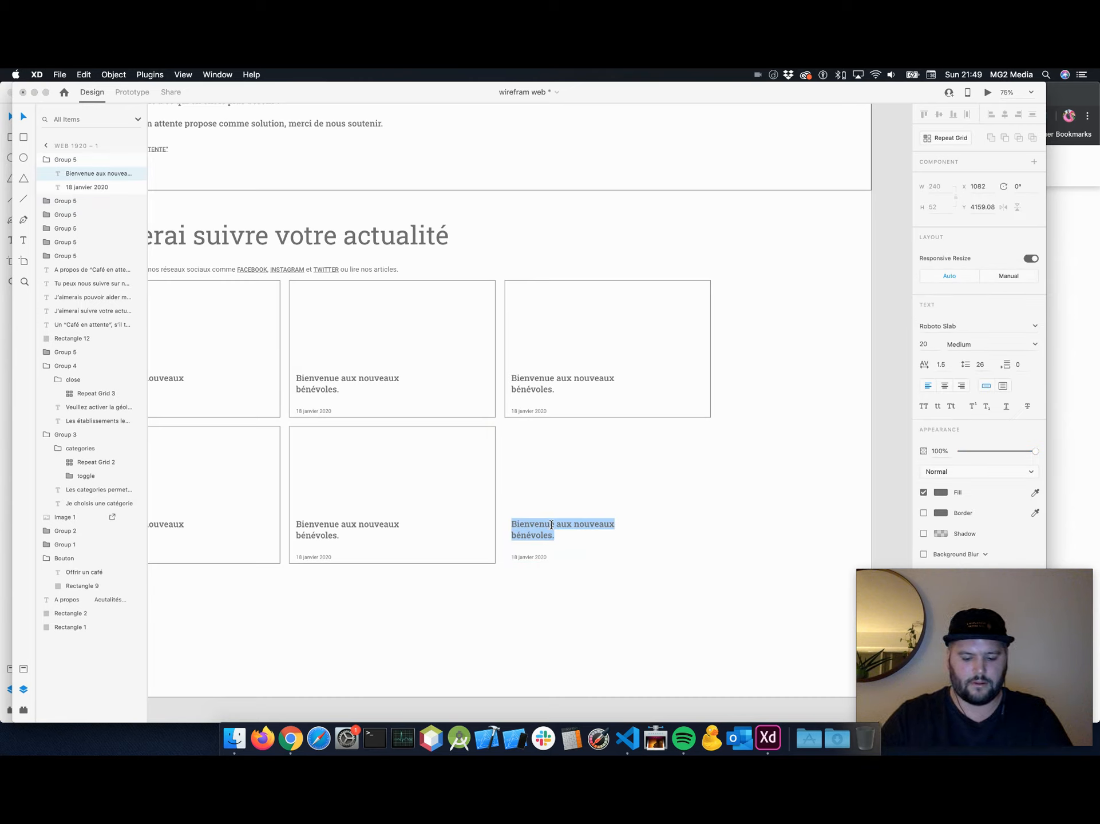
type("Voir tous")
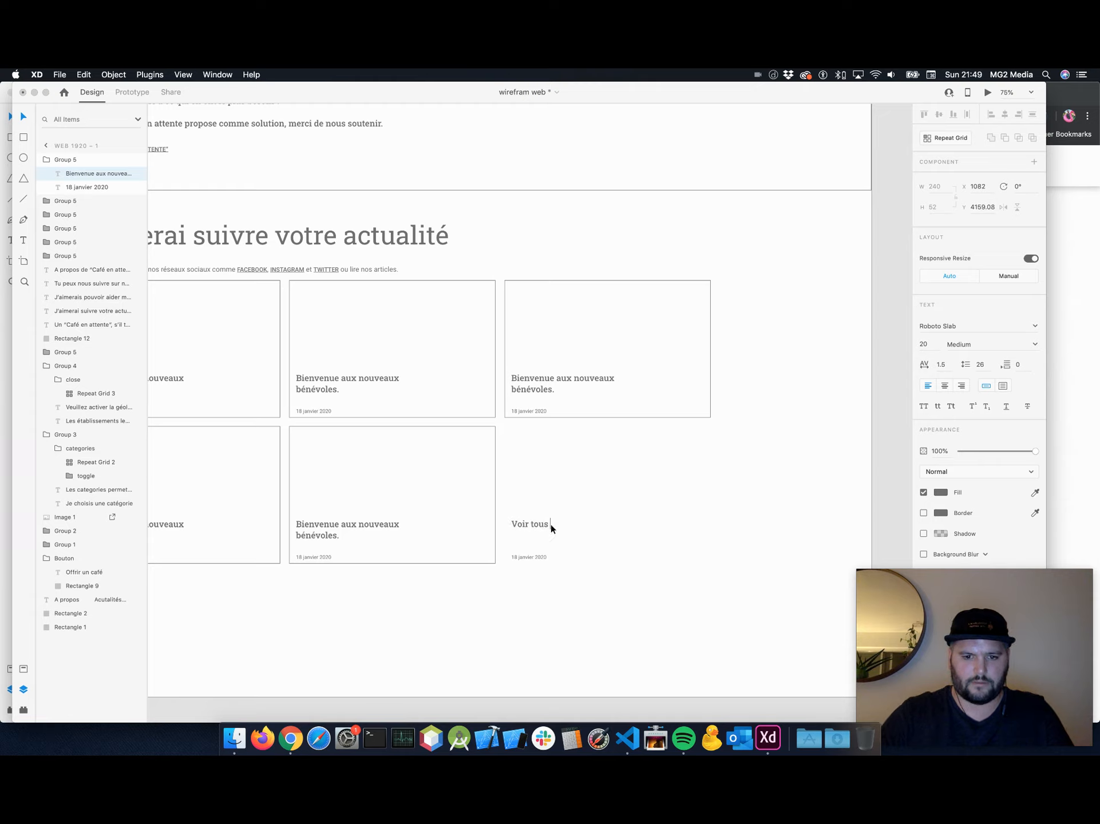
type(" nos articles")
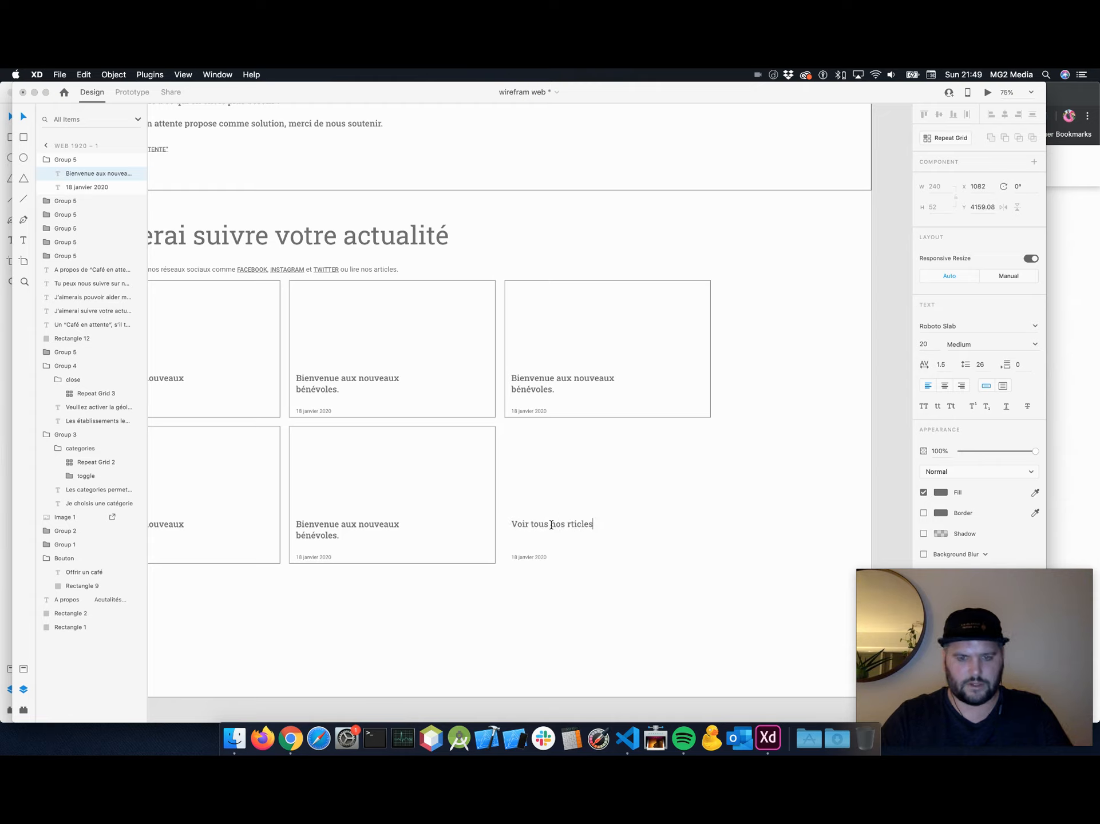
key("Escape")
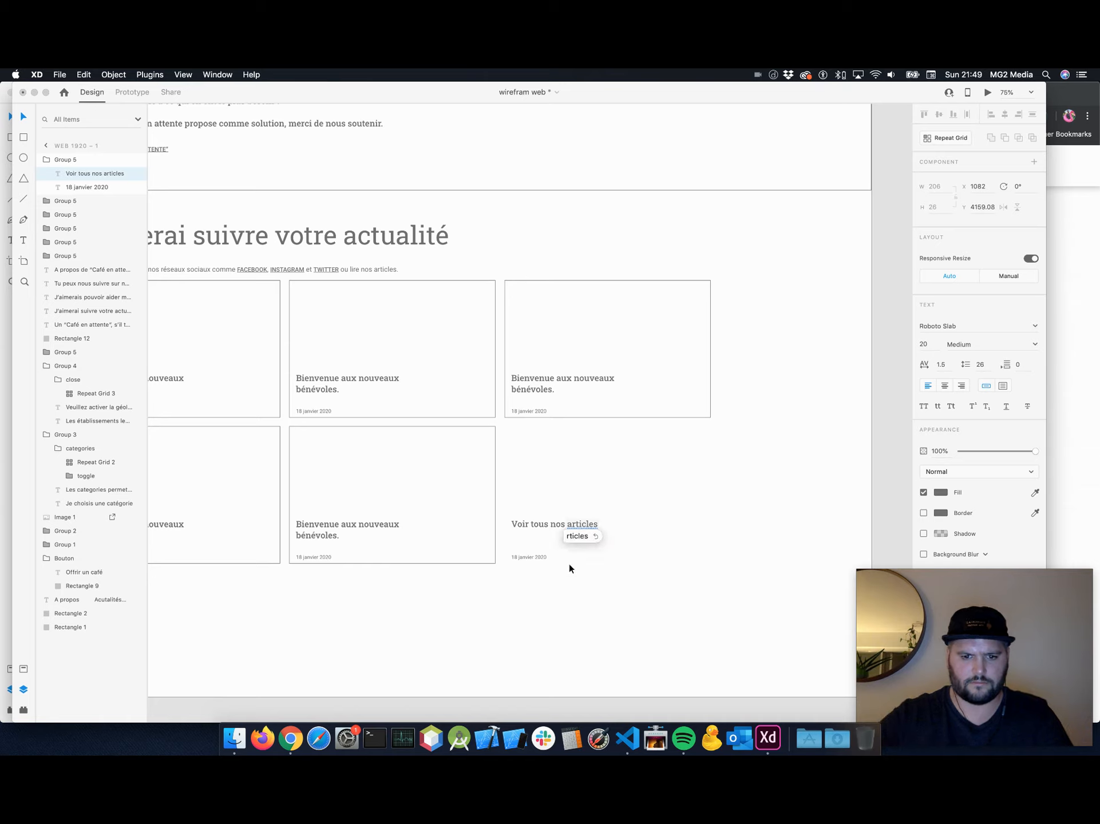
left_click(526, 557)
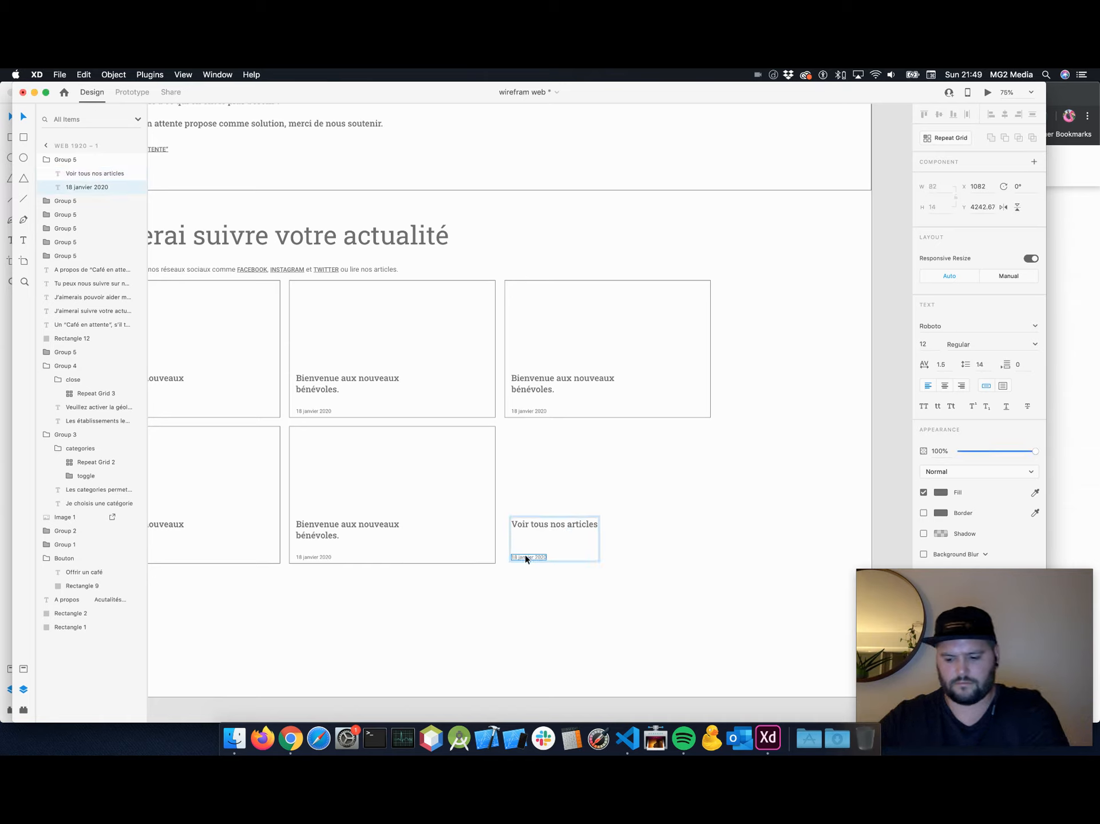
key("Delete")
Move the "Voir tous nos articles" text down level with the neighbouring cards' dates, at Y about 4239.
left_click(539, 522)
left_click_drag(539, 521, 534, 559)
key("shift+Down")
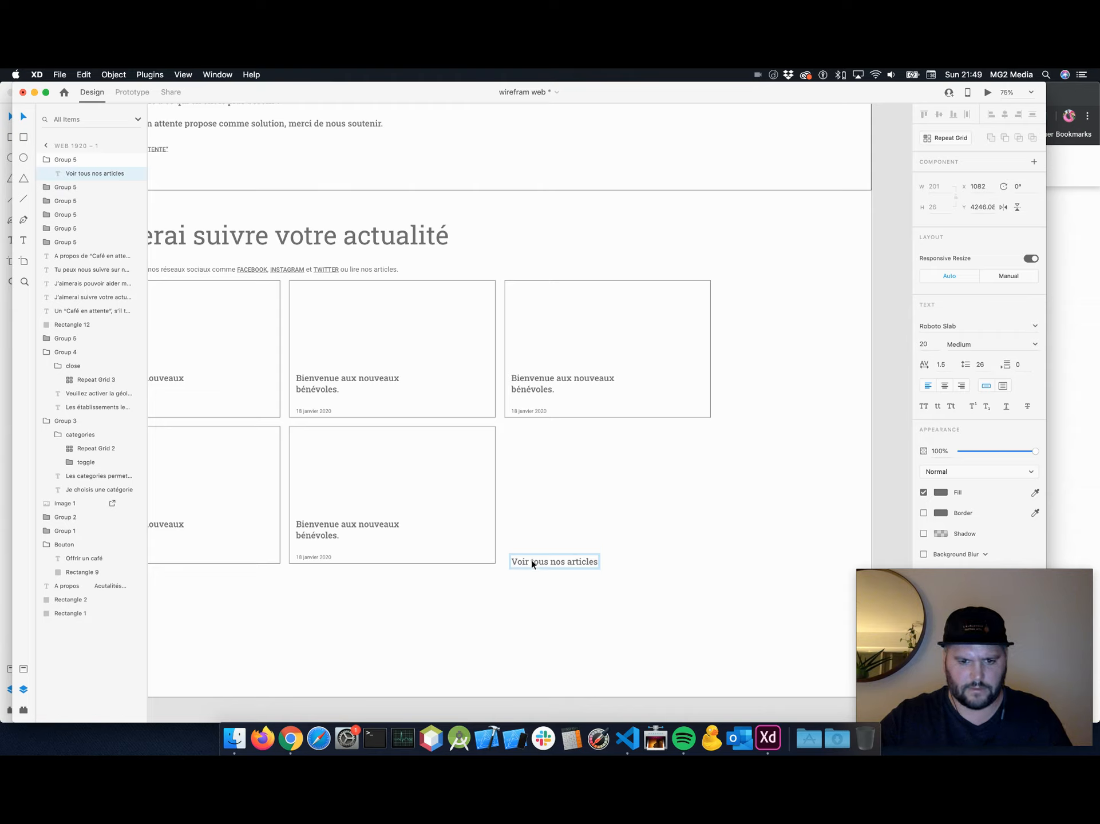
key("shift+Up")
key("Up")
key("Up")
key("Escape")
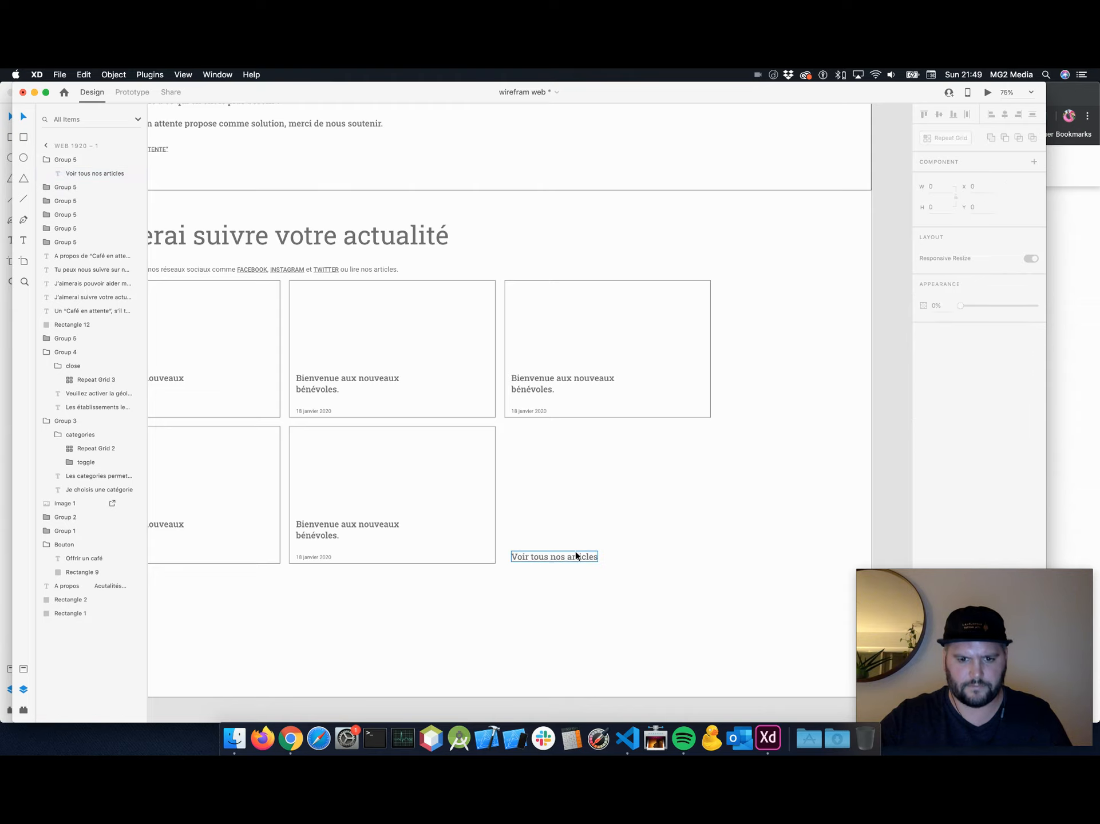
key("Down")
key("Down")
key("Down")
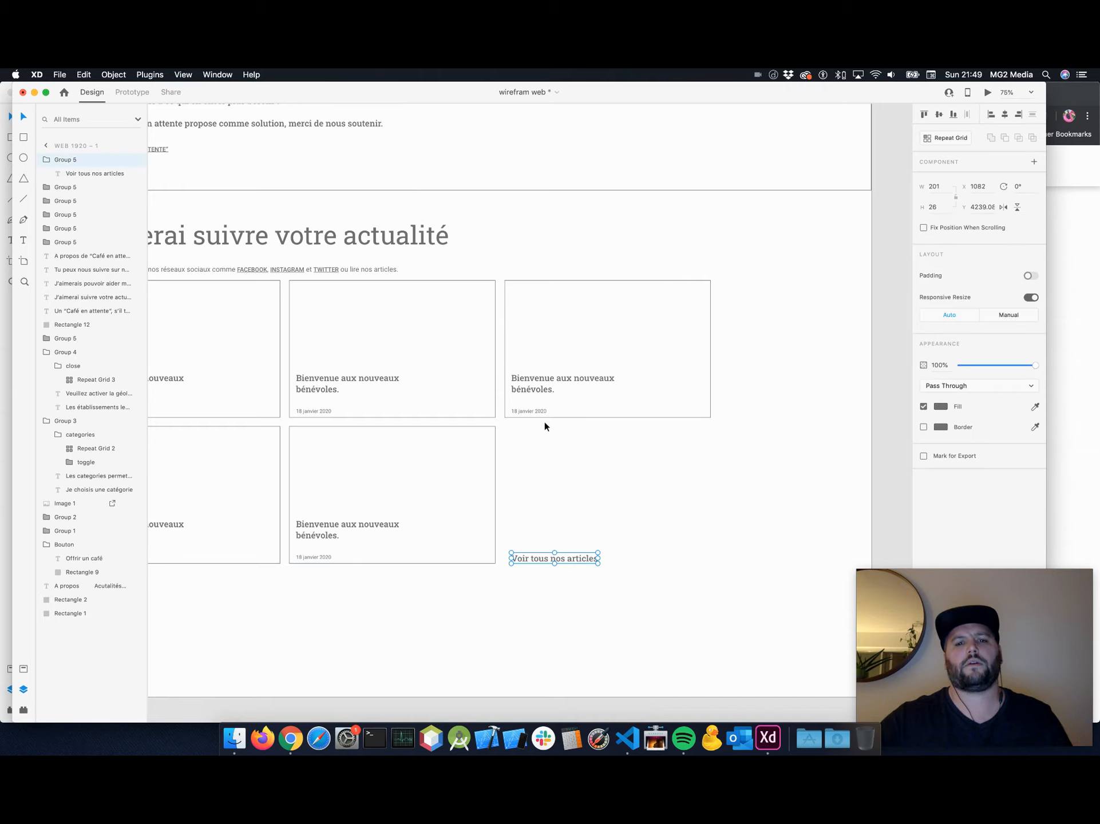
scroll(543, 421, "left", 3)
left_click(639, 598)
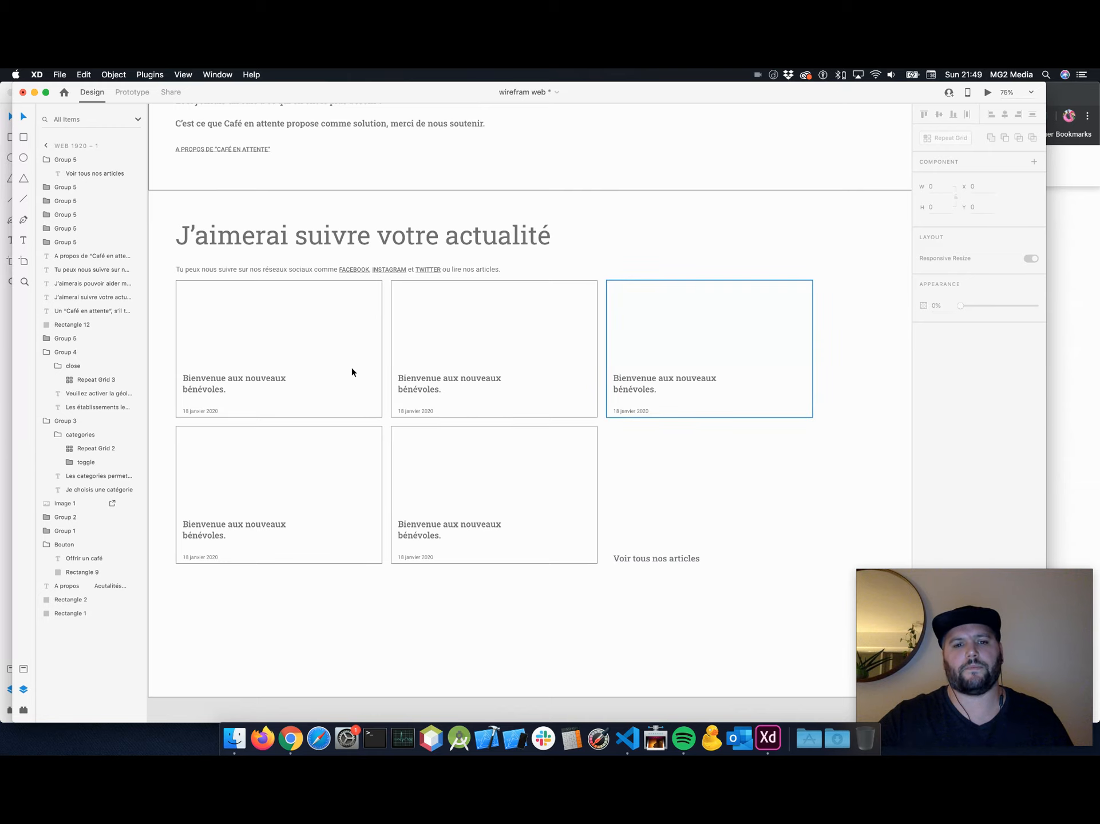
Save the wireframe and raise the "Voir tous nos articles" text to Y about 4207.
scroll(651, 470, "up", 2)
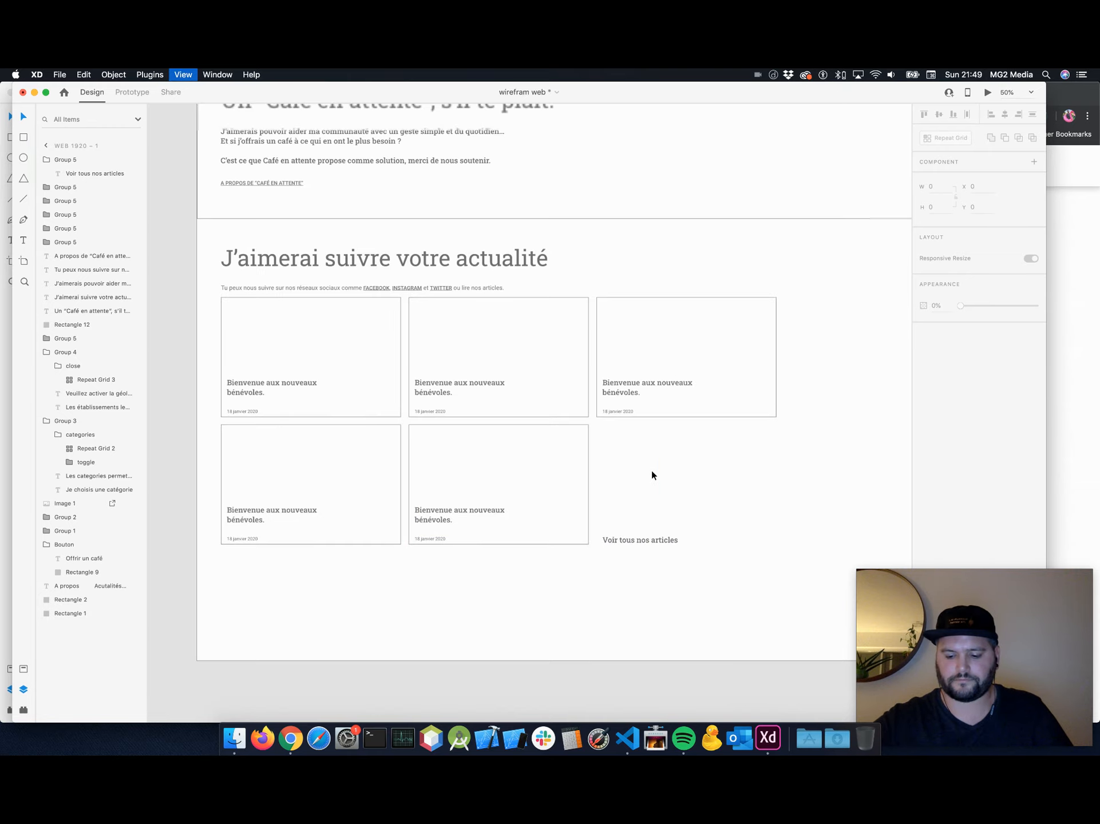
key("super+minus")
key("super+s")
left_click(607, 508)
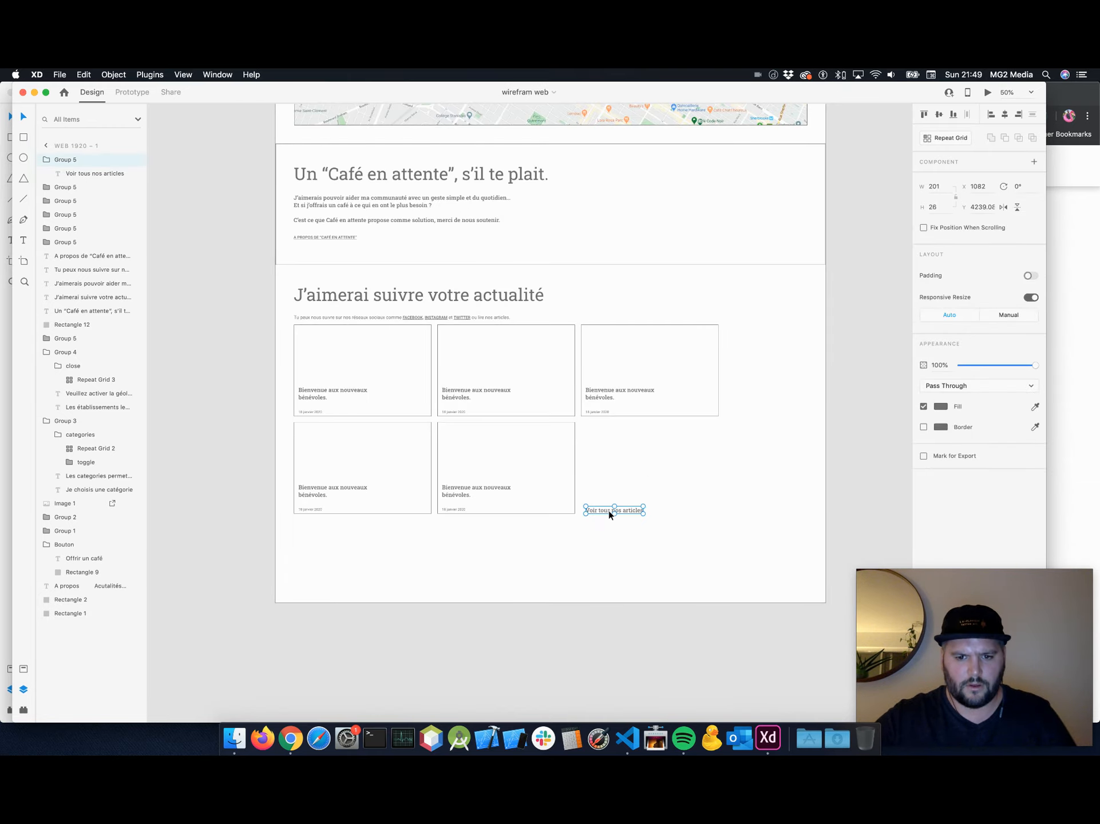
key("shift+Up")
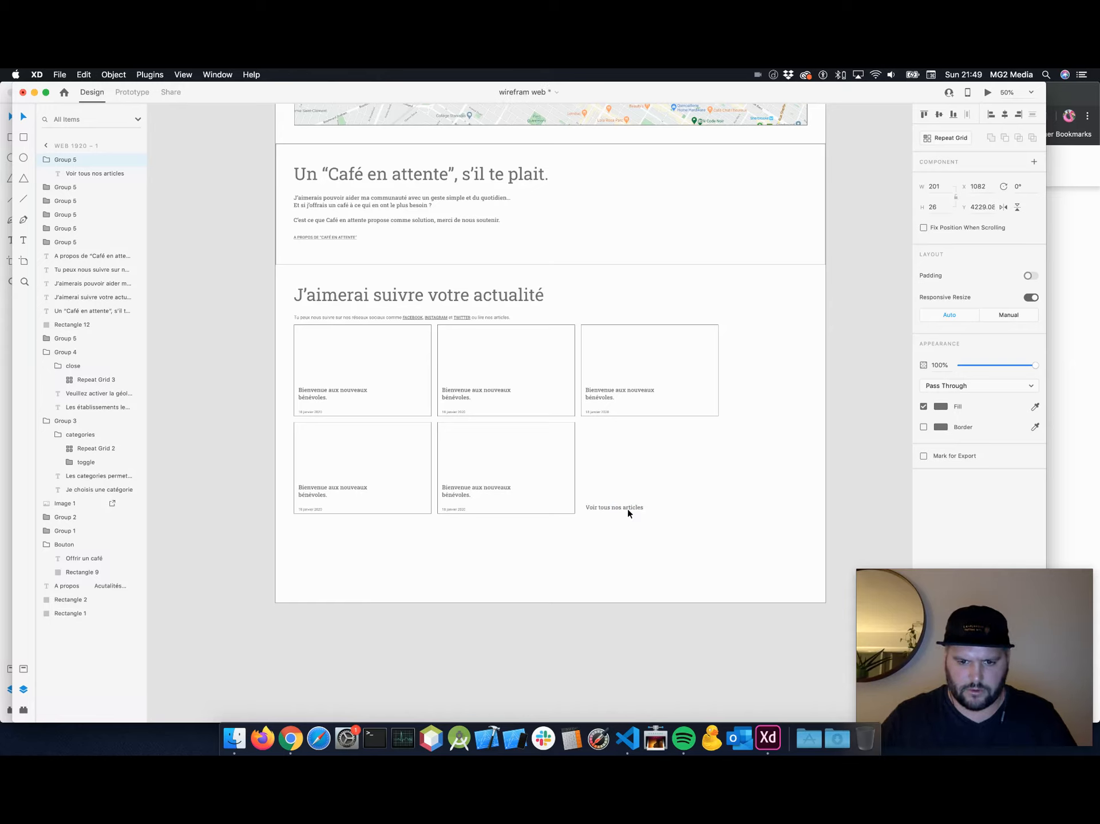
key("shift+Up")
key("shift+Up")
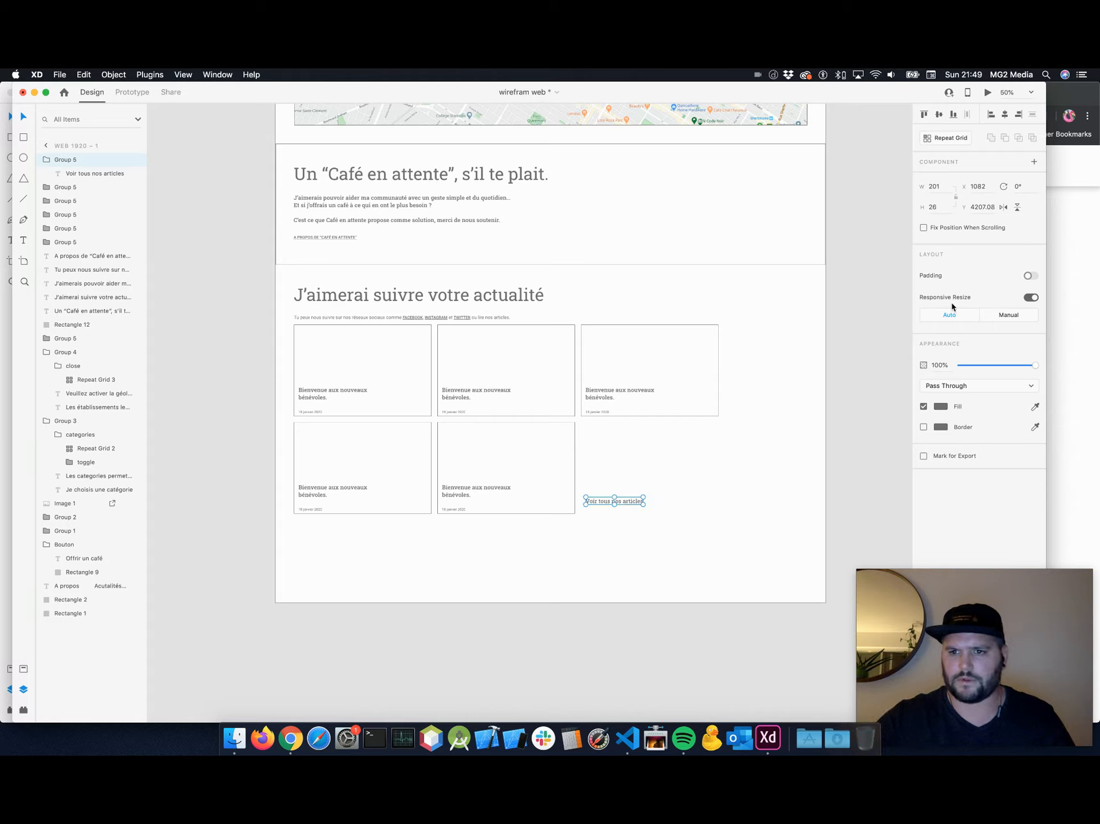
Format the "Voir tous nos articles" text as a link: size 14, Medium weight, uppercase and underlined.
double_click(623, 499)
left_click(931, 343)
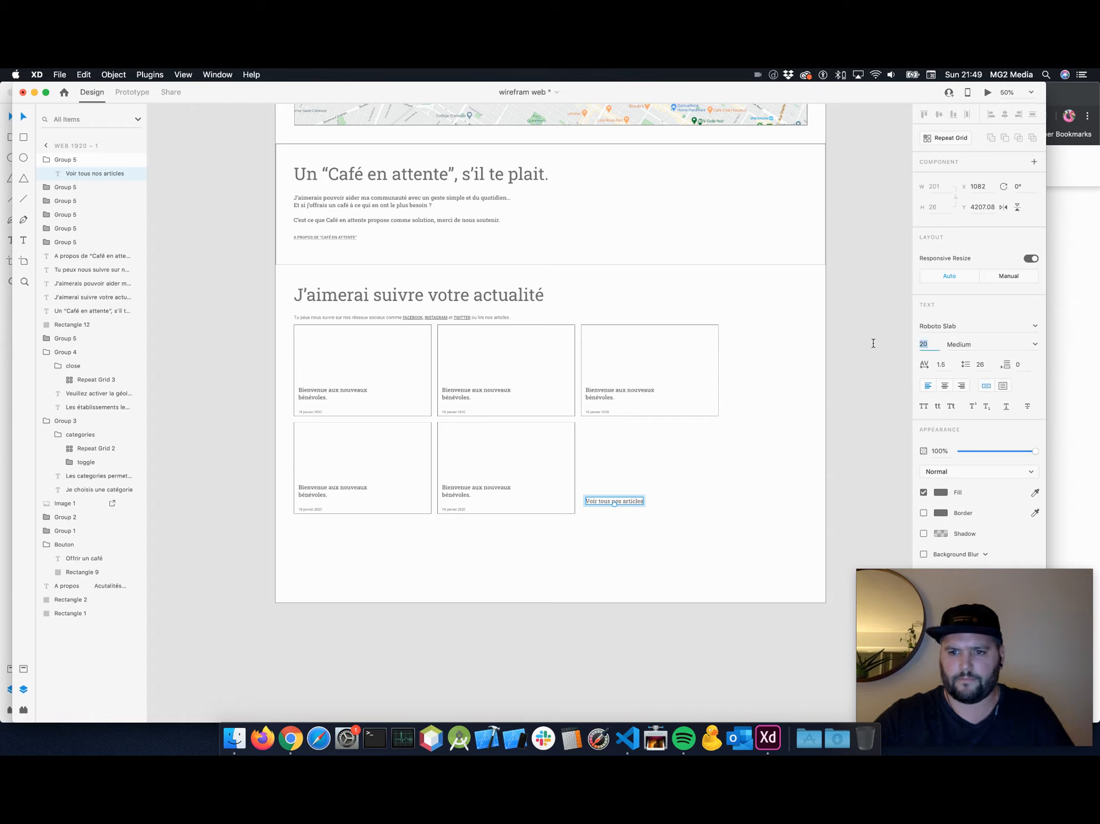
type("14")
left_click(1034, 345)
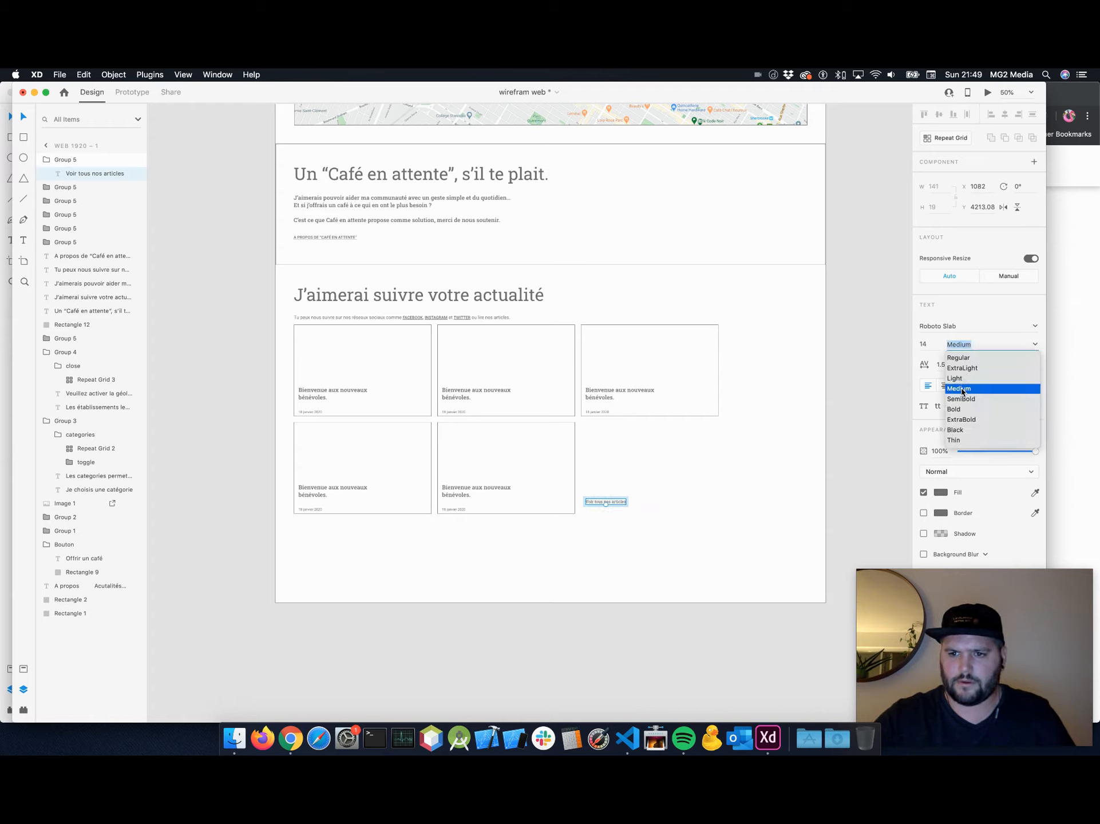
left_click(961, 390)
left_click(923, 407)
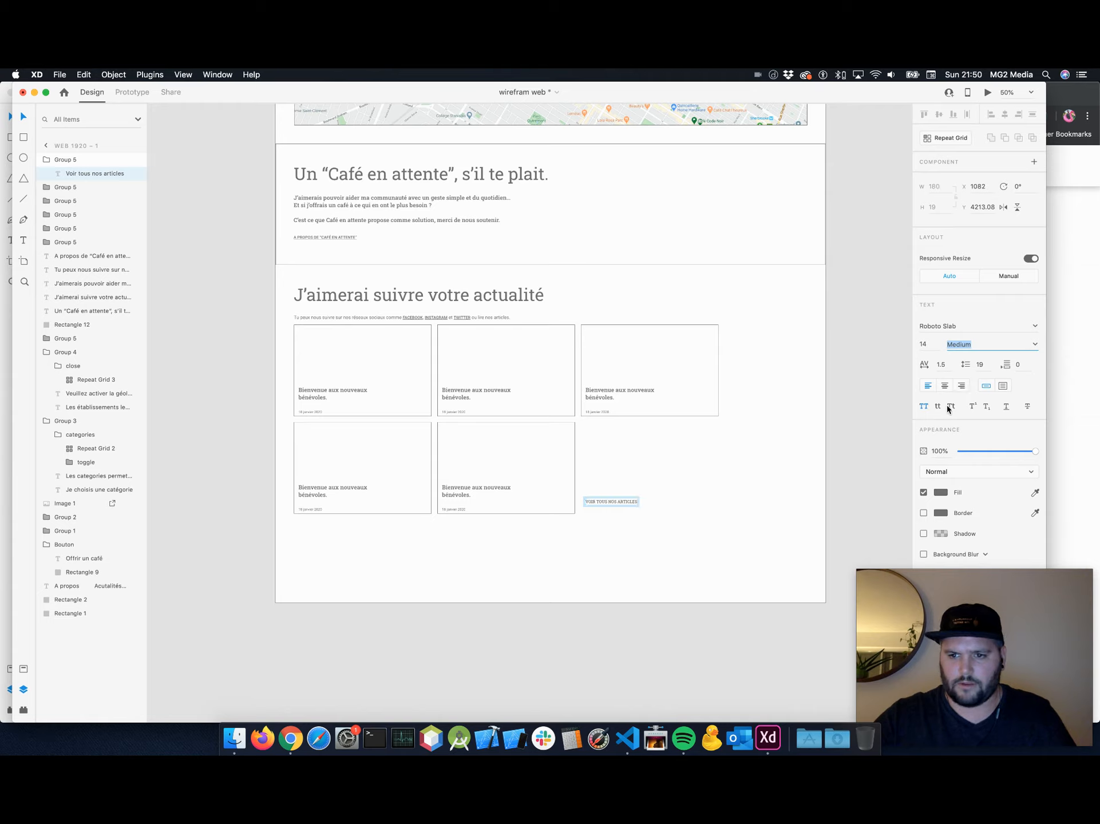
left_click(1006, 407)
left_click(715, 495)
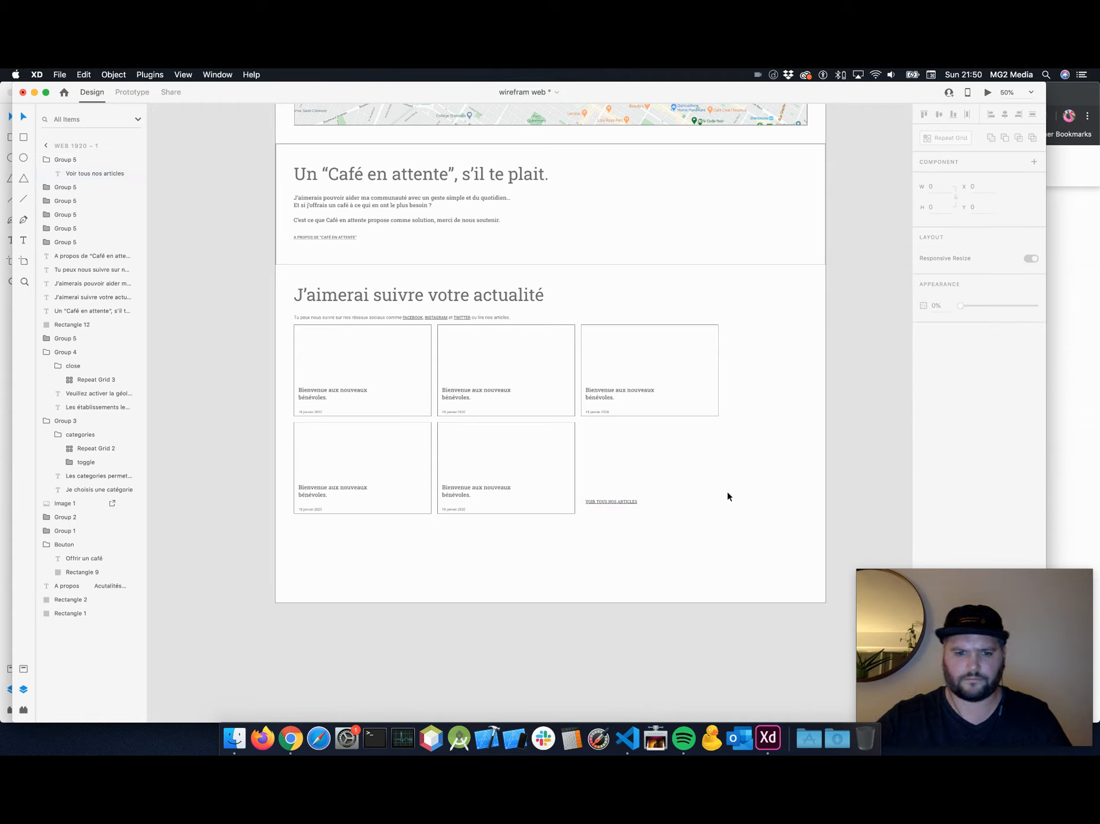
Lower the "Voir tous nos articles" link to Y about 4229, near the cards' bottom edge, and save the wireframe.
left_click(621, 501)
key("super+equal")
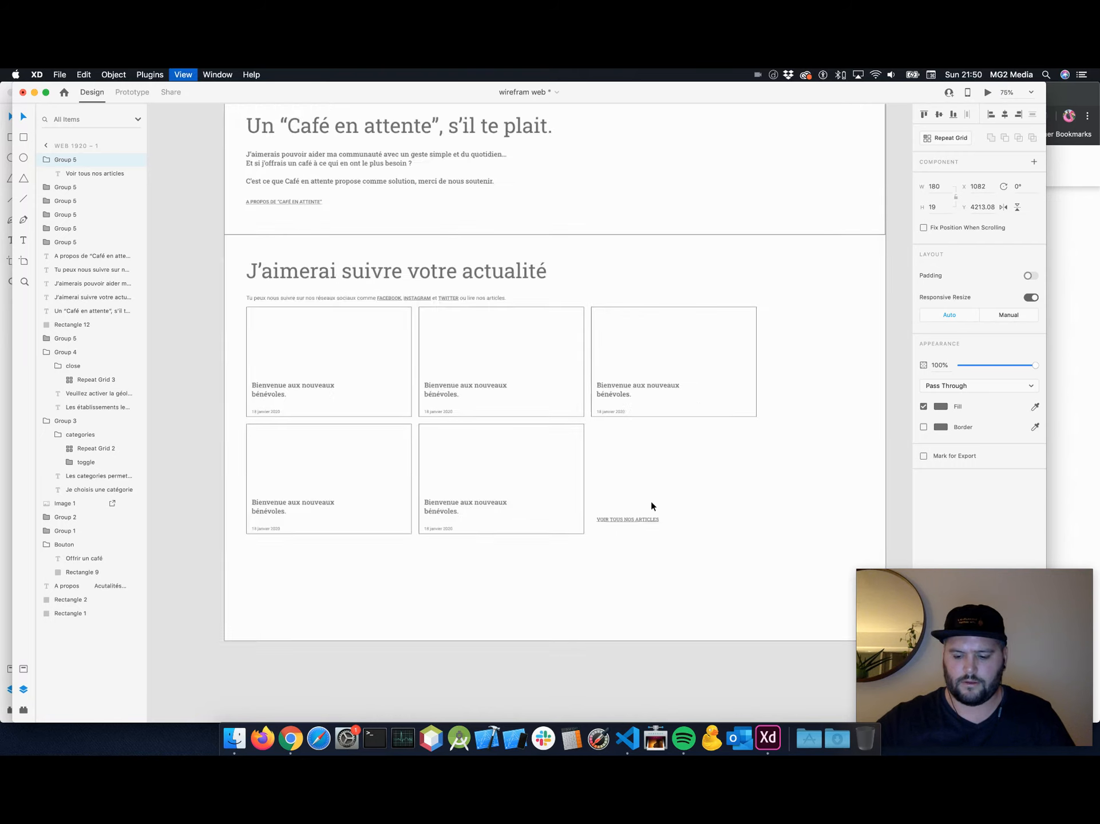
key("shift+Down")
key("shift+Down")
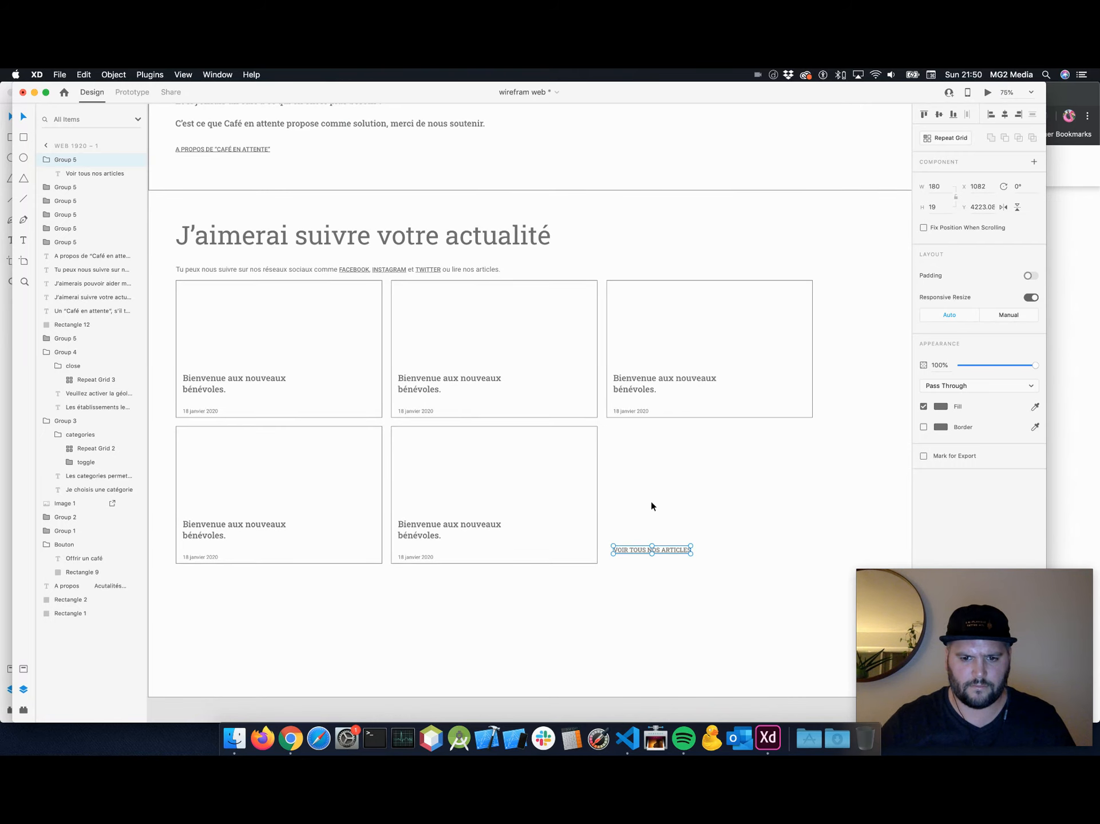
key("Up")
key("Up")
key("Up")
key("Up")
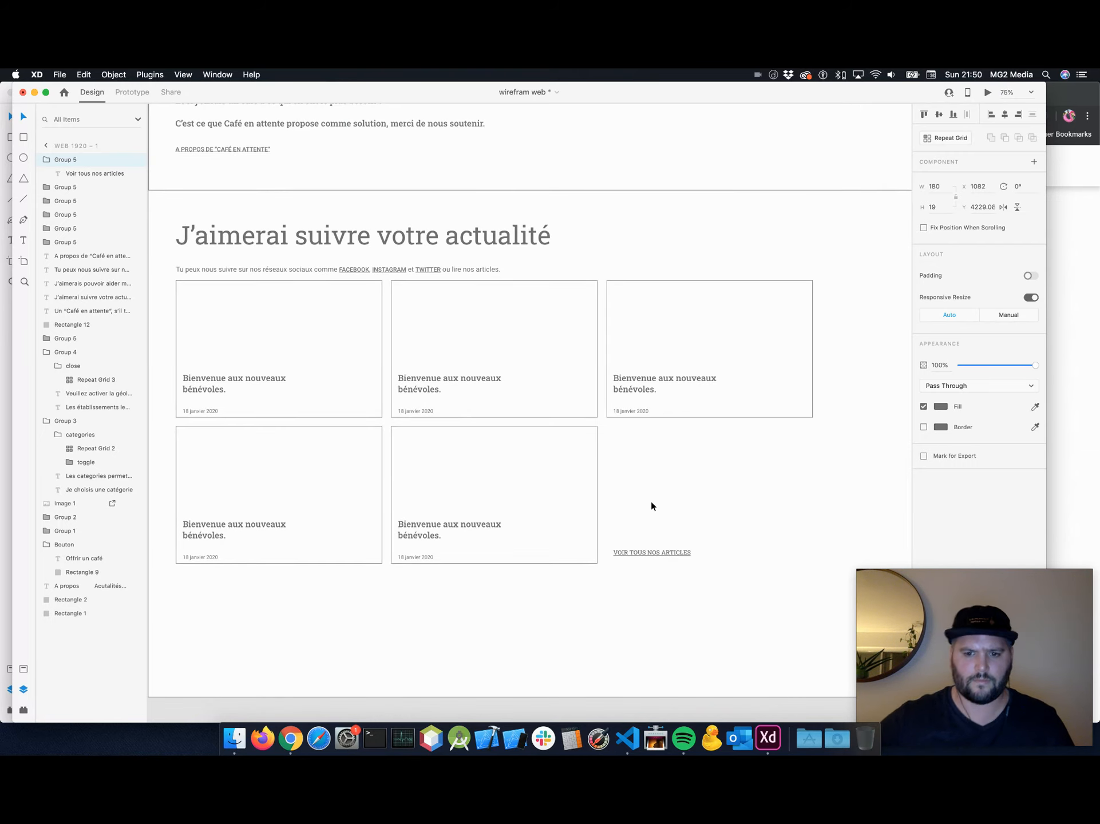
left_click(775, 493)
scroll(742, 483, "left", 3)
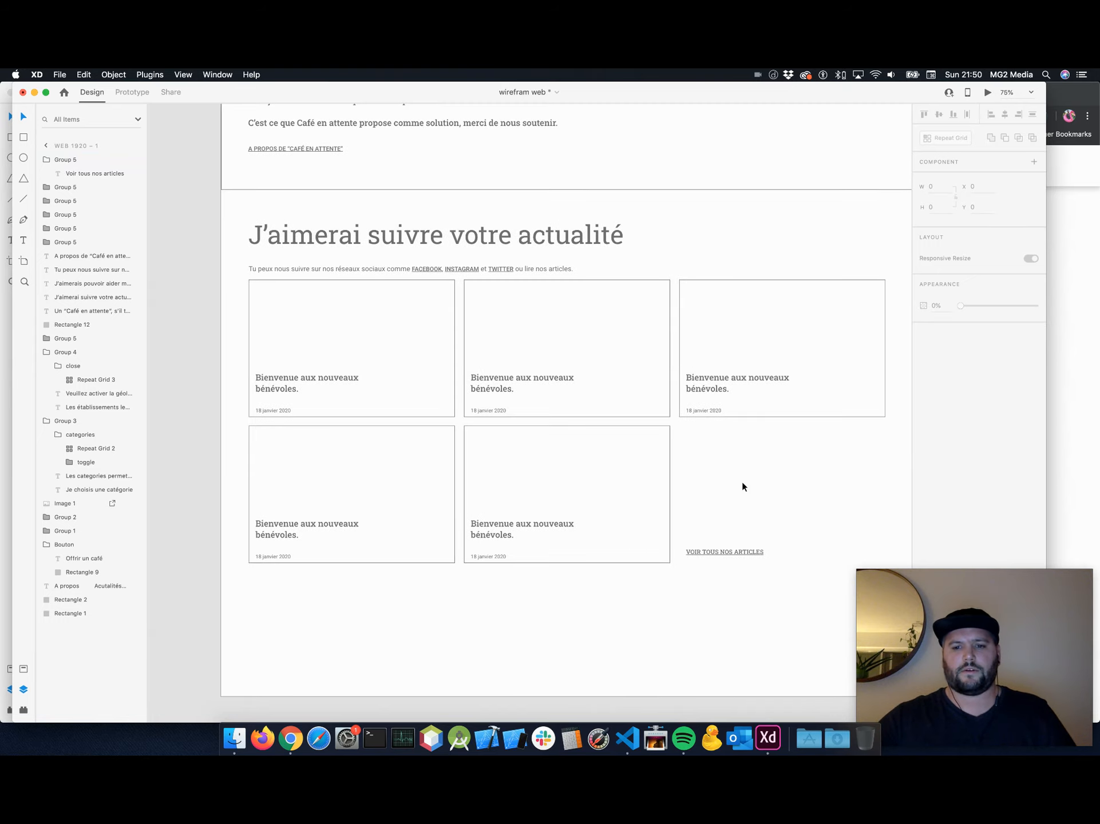
key("super+s")
scroll(719, 503, "down", 3)
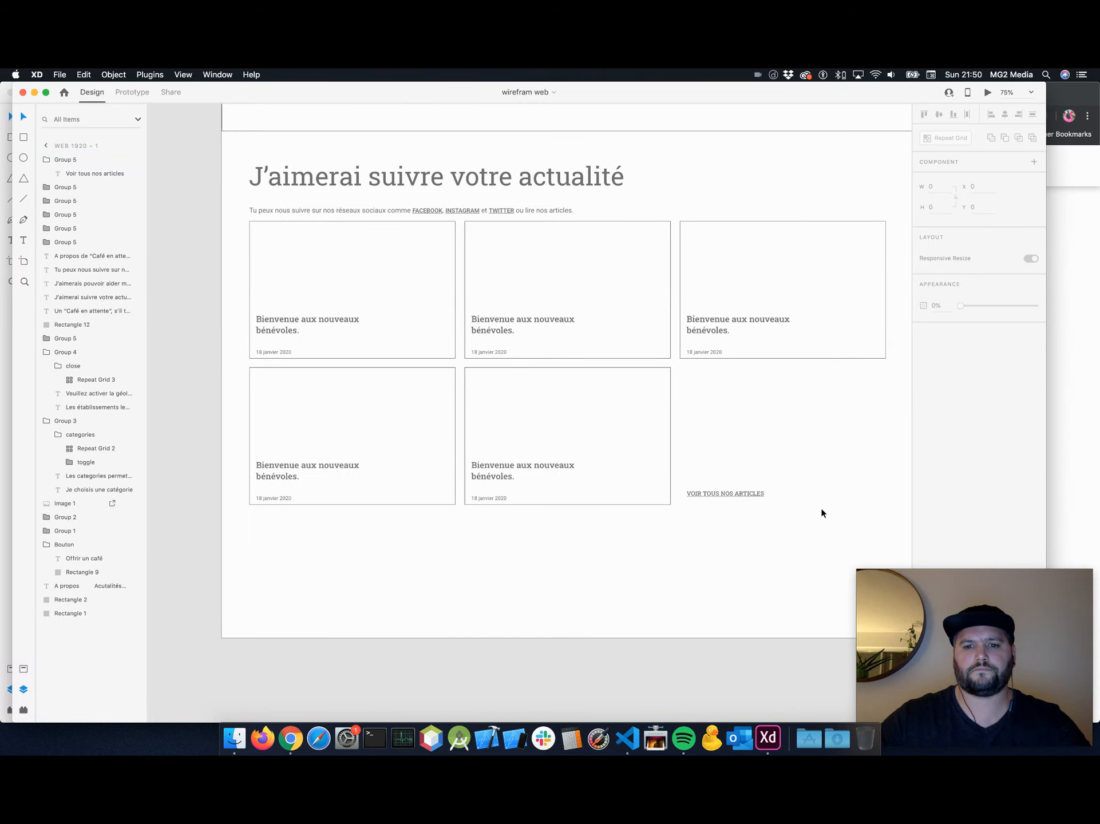
scroll(754, 474, "up", 3)
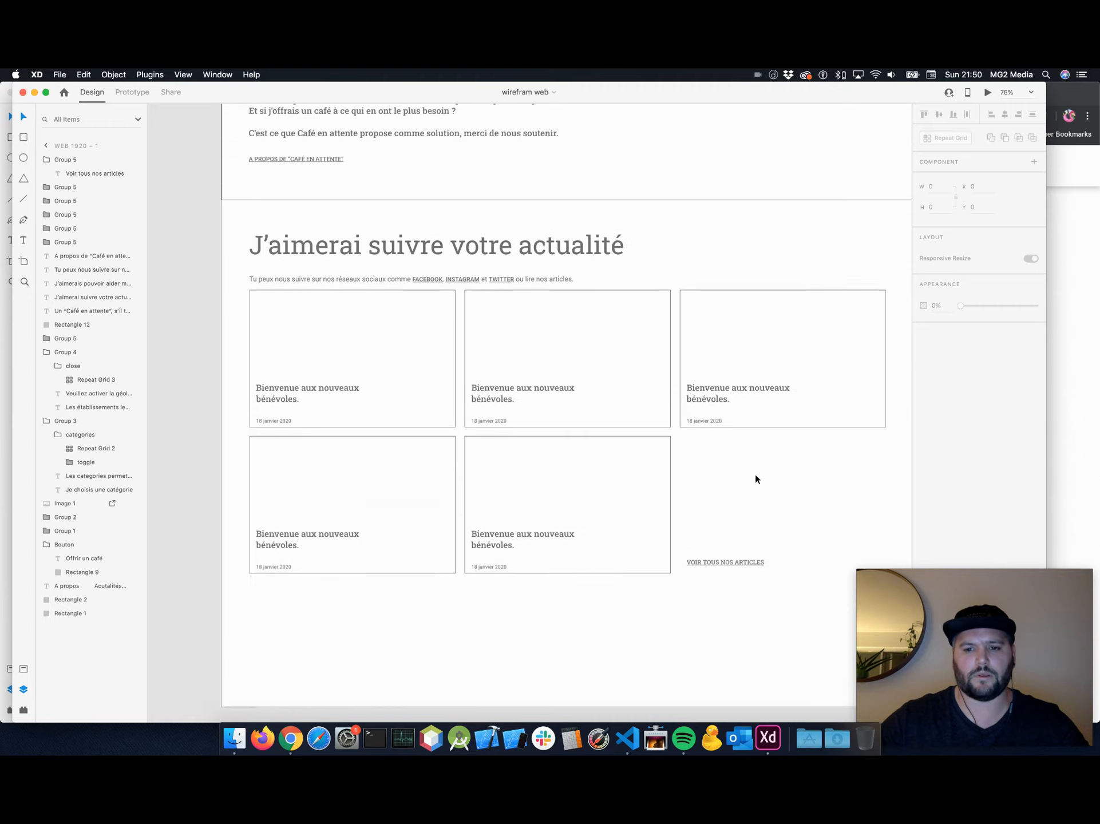
Raise the "Voir tous nos articles" link to Y about 4189, level with the second title line of the neighbouring card.
scroll(754, 473, "right", 2)
key("super+minus")
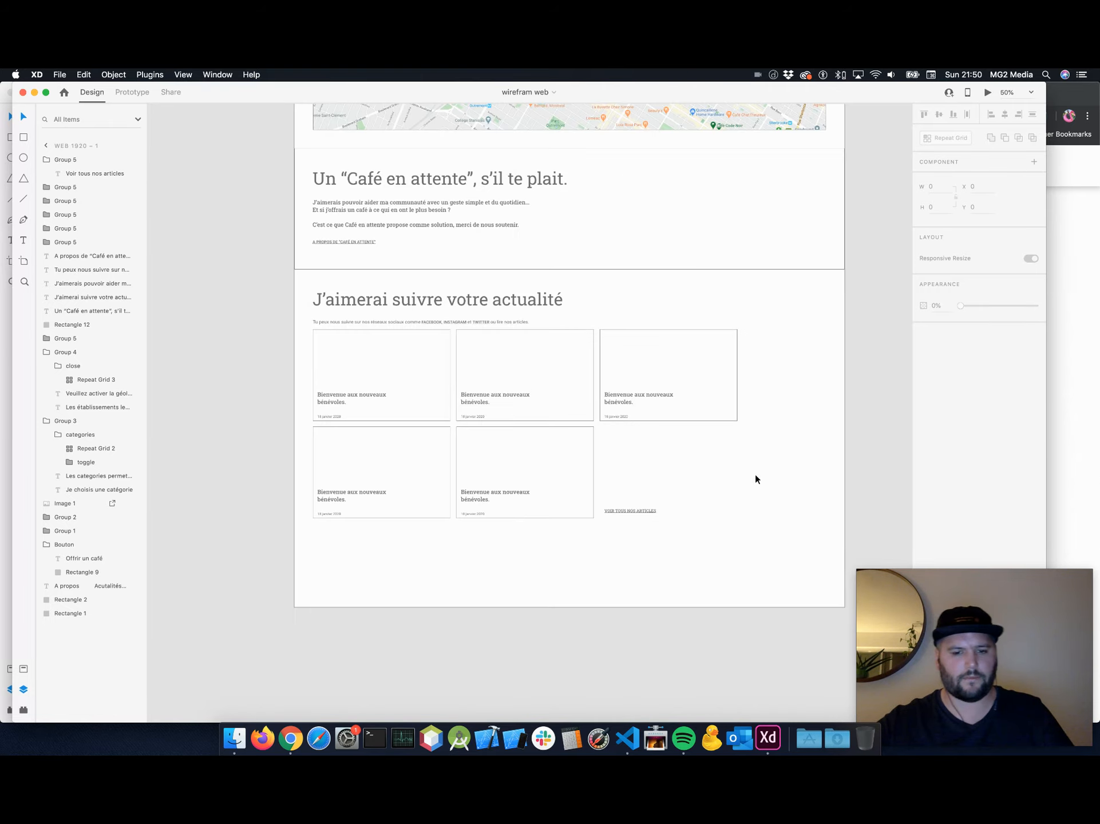
left_click(620, 508)
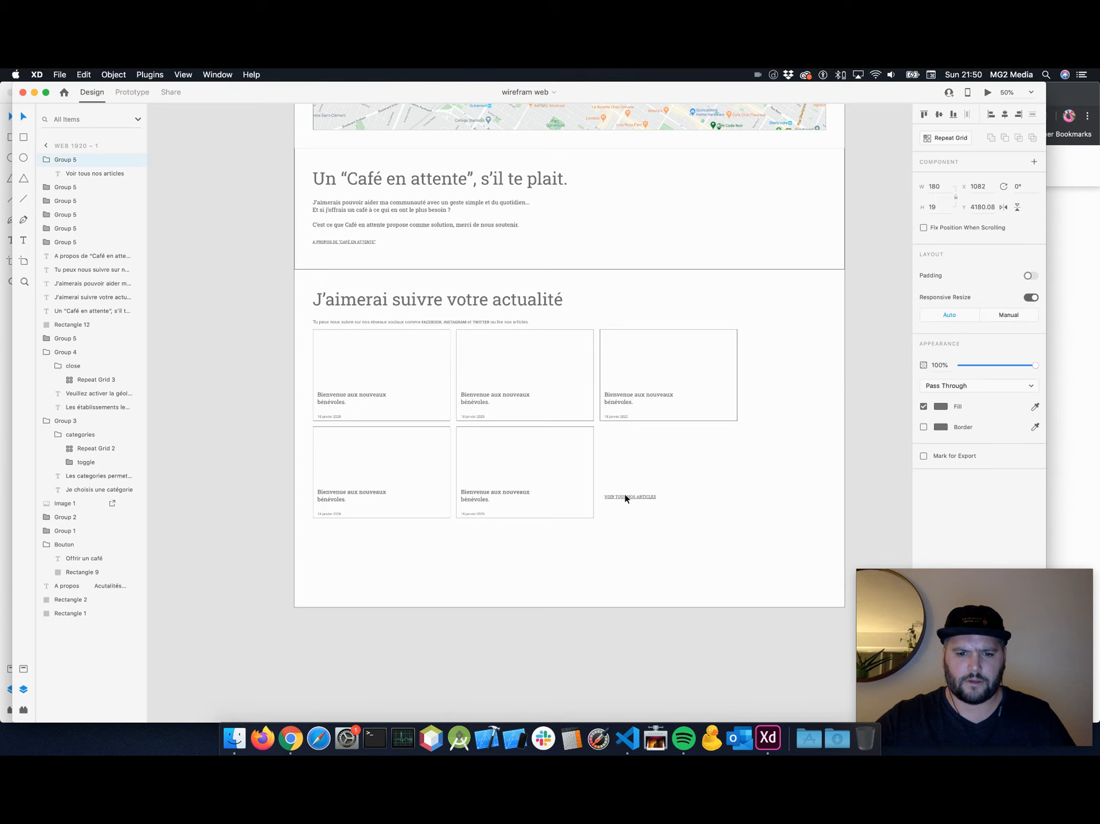
key("super+1")
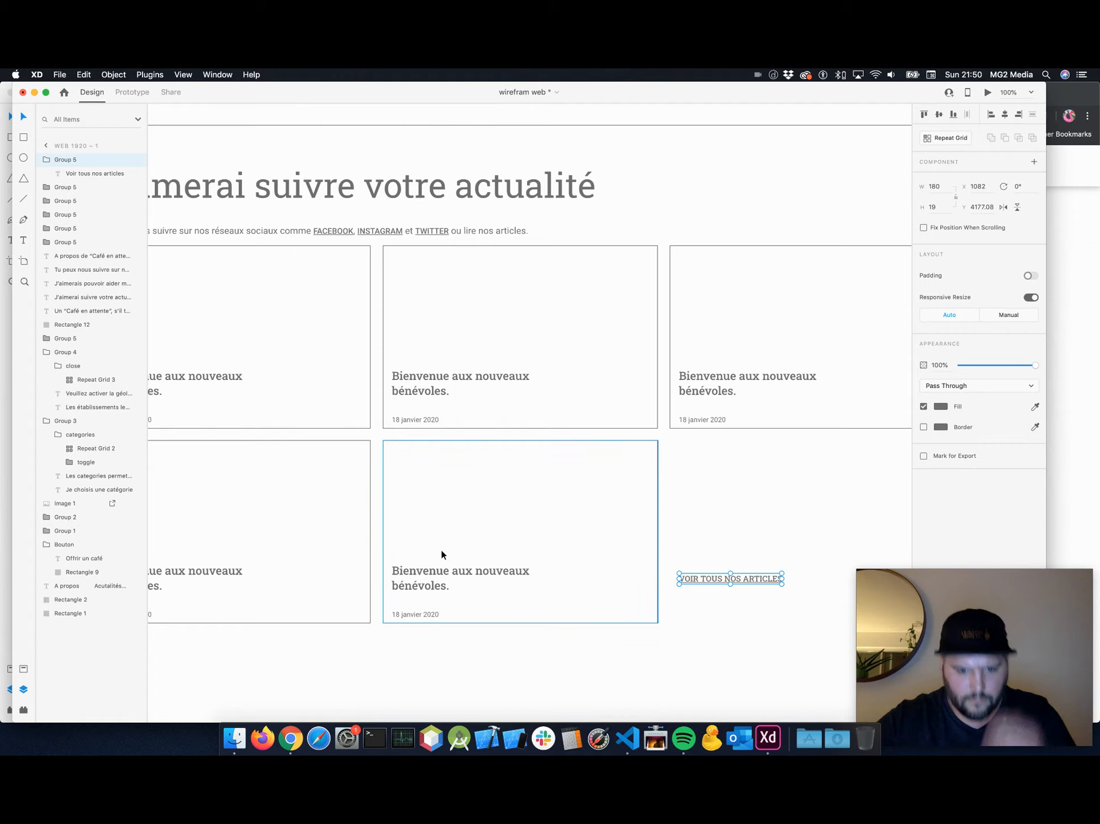
left_click_drag(751, 579, 466, 586)
Shift the "Voir tous nos articles" link right to X about 1044, at the right edge of the middle card.
key("shift+Right")
key("shift+Right")
key("shift+Right")
key("shift+Right")
key("shift+Right")
key("shift+Right")
key("shift+Right")
key("shift+Right")
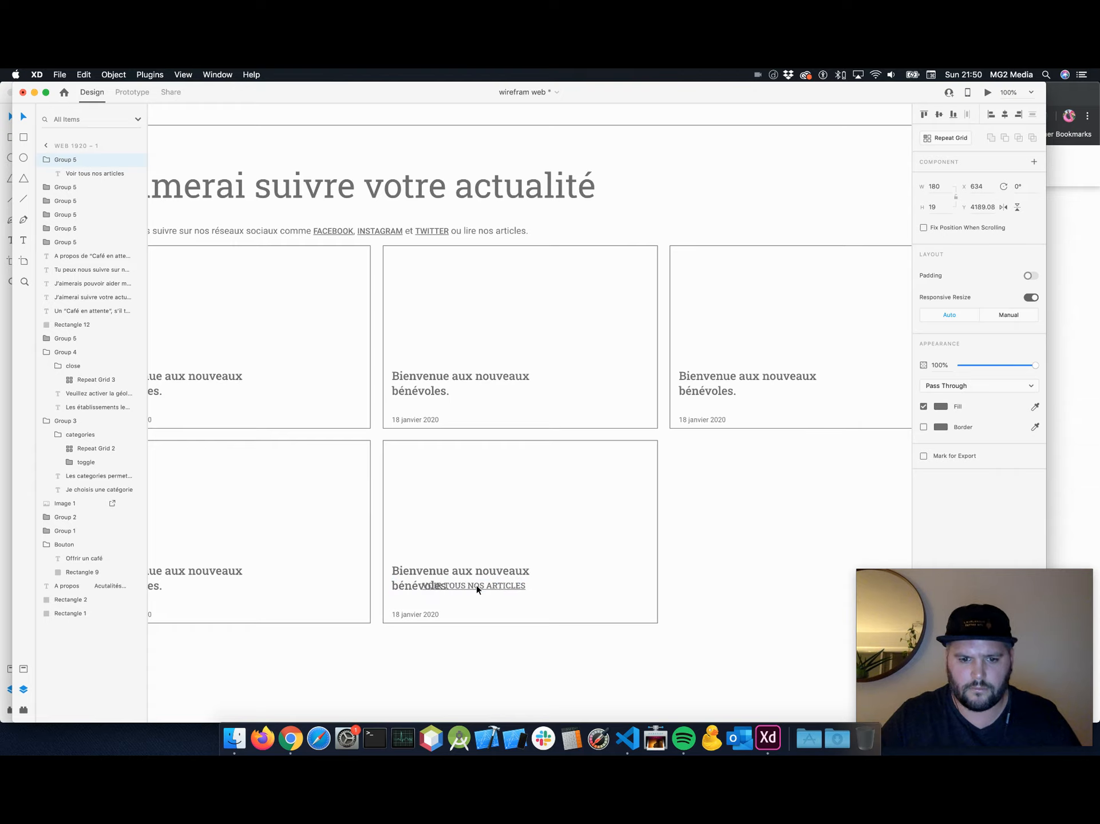
key("shift+Right")
key("shift+Right")
key("shift+Right")
key("shift+Right")
key("shift+Right")
key("shift+Right")
key("shift+Right")
key("shift+Right")
key("shift+Right")
key("shift+Right")
key("shift+Right")
key("shift+Right")
key("shift+Right")
key("shift+Right")
key("shift+Right")
key("shift+Right")
key("shift+Right")
key("shift+Right")
key("shift+Right")
key("shift+Right")
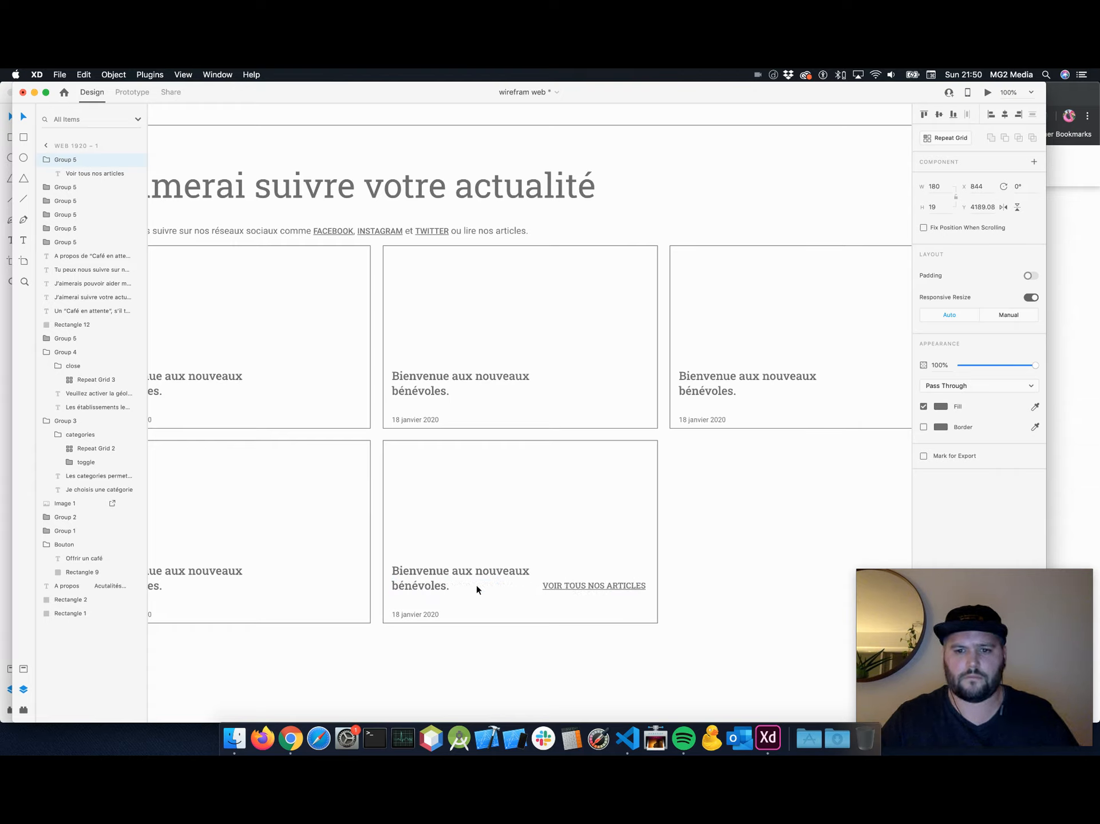
key("shift+Right")
key("shift+Right")
key("shift+Right")
key("shift+Right")
key("shift+Right")
key("shift+Right")
key("shift+Right")
key("shift+Right")
key("shift+Right")
key("shift+Right")
key("shift+Right")
key("shift+Right")
key("shift+Right")
key("shift+Right")
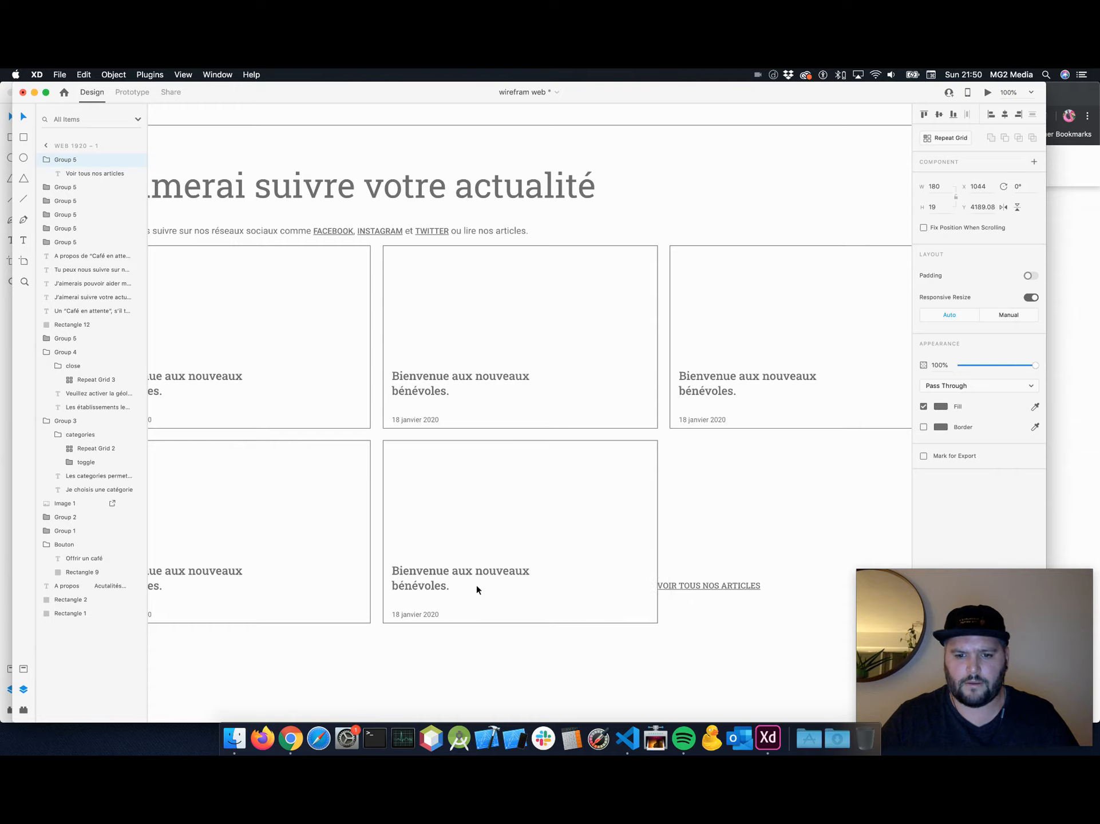
Nudge the "Voir tous nos articles" link to X about 1065, in line with the third column's left edge.
key("Left")
key("Left")
key("Left")
key("Left")
key("Left")
key("Left")
key("Left")
key("Left")
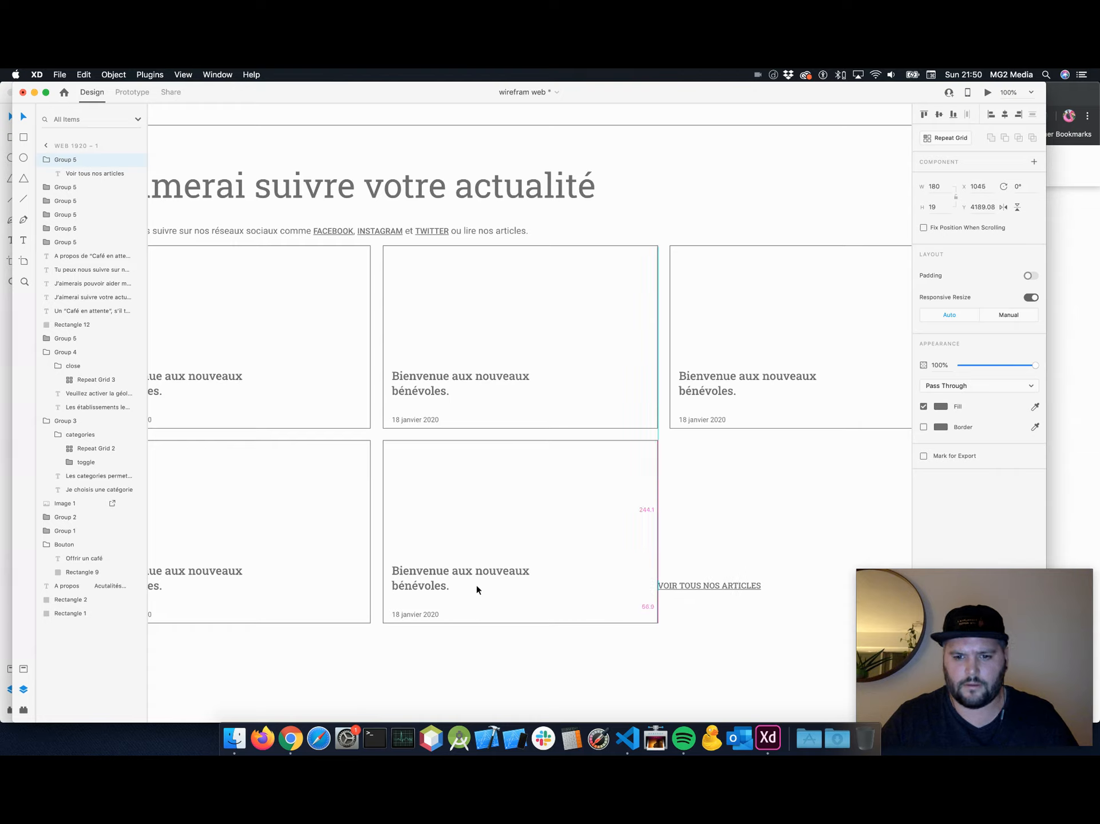
key("Right")
key("Right")
key("Right")
key("Right")
key("Right")
key("Right")
key("Right")
key("Right")
key("Right")
key("Right")
key("Right")
key("Right")
key("Right")
key("Right")
key("Right")
key("Right")
key("Right")
key("Right")
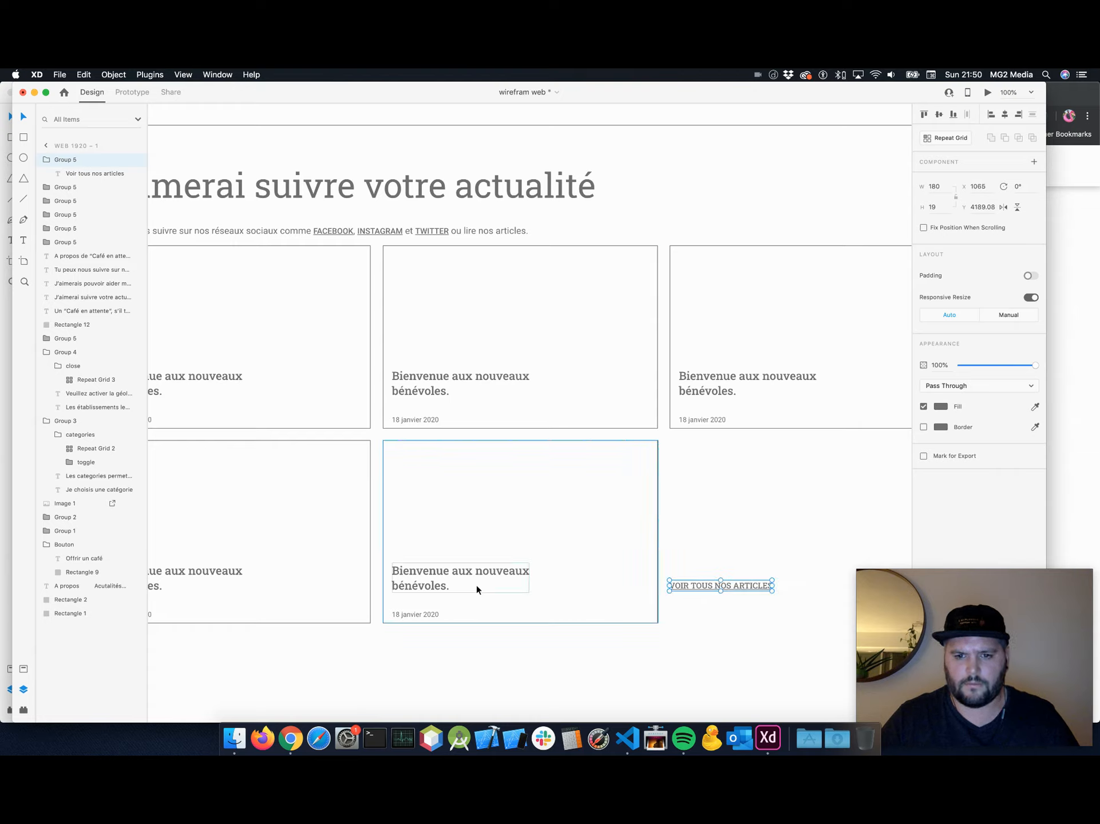
left_click(685, 528)
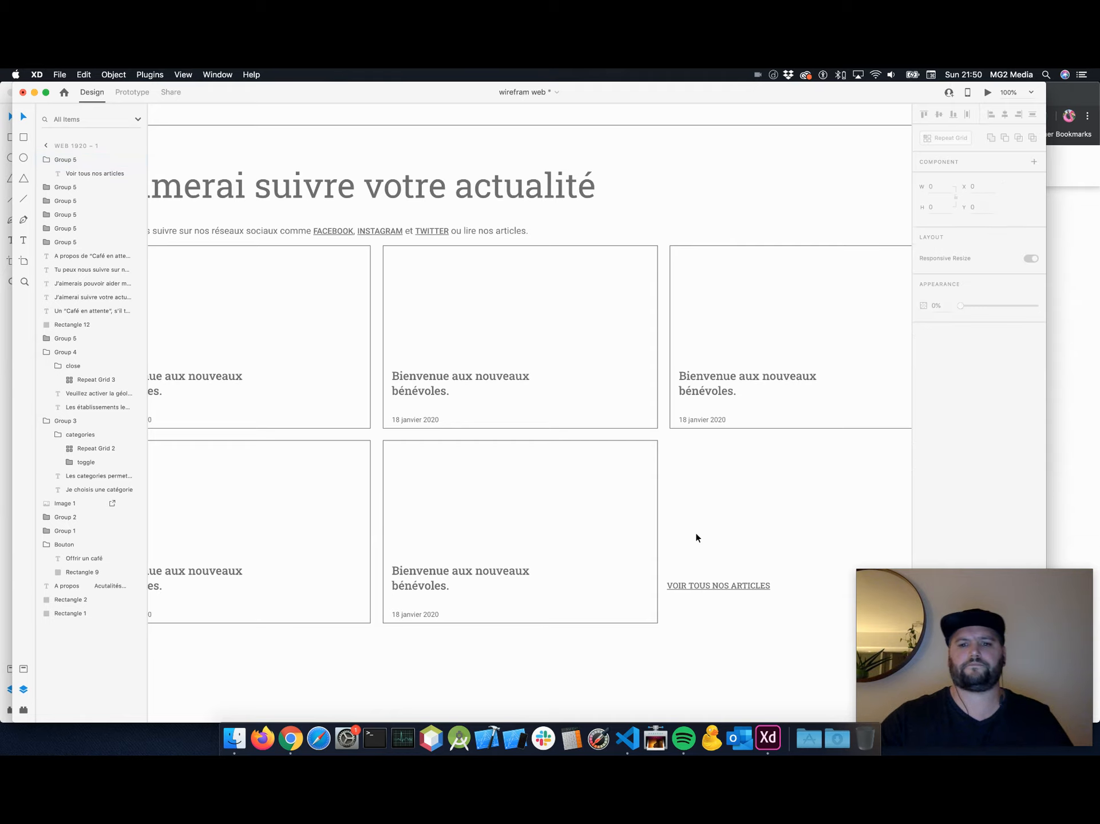
Indent the "Voir tous nos articles" link to X about 1080, roughly in line with the title text of the card above.
left_click(691, 584)
key("Right")
key("Right")
key("Right")
key("Right")
key("Right")
key("Right")
key("Right")
key("Right")
key("Right")
key("Right")
key("Right")
key("Right")
key("Right")
key("Right")
key("Right")
key("Right")
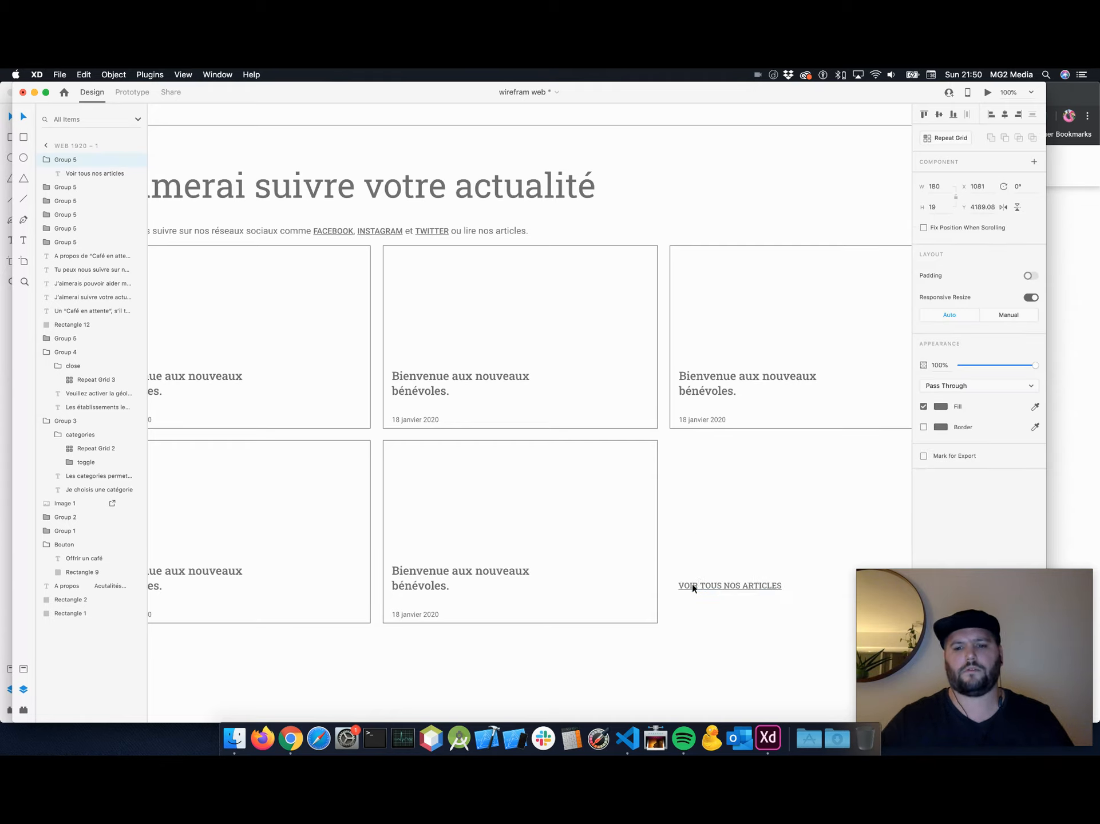
key("Left")
key("Left")
left_click(716, 533)
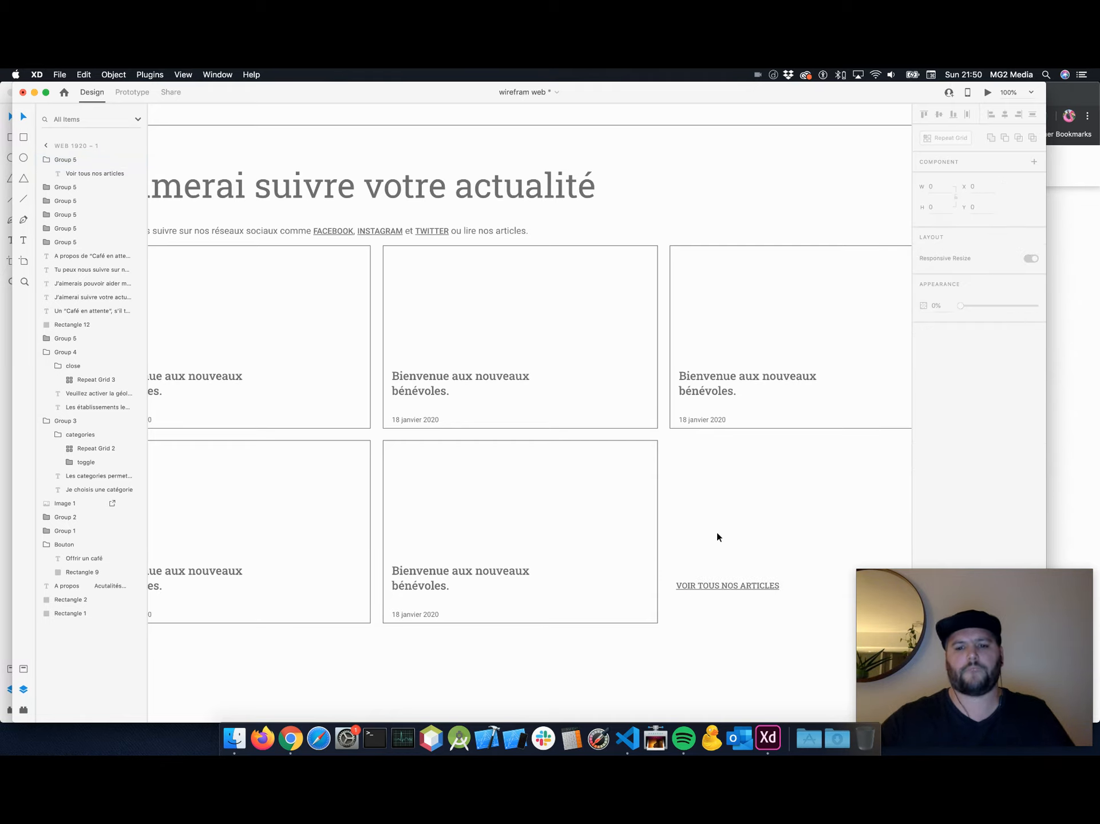
Save the wireframe and review the page layout from the hero blocks down to the news grid.
key("super+minus")
scroll(663, 517, "left", 5)
scroll(662, 518, "down", 2)
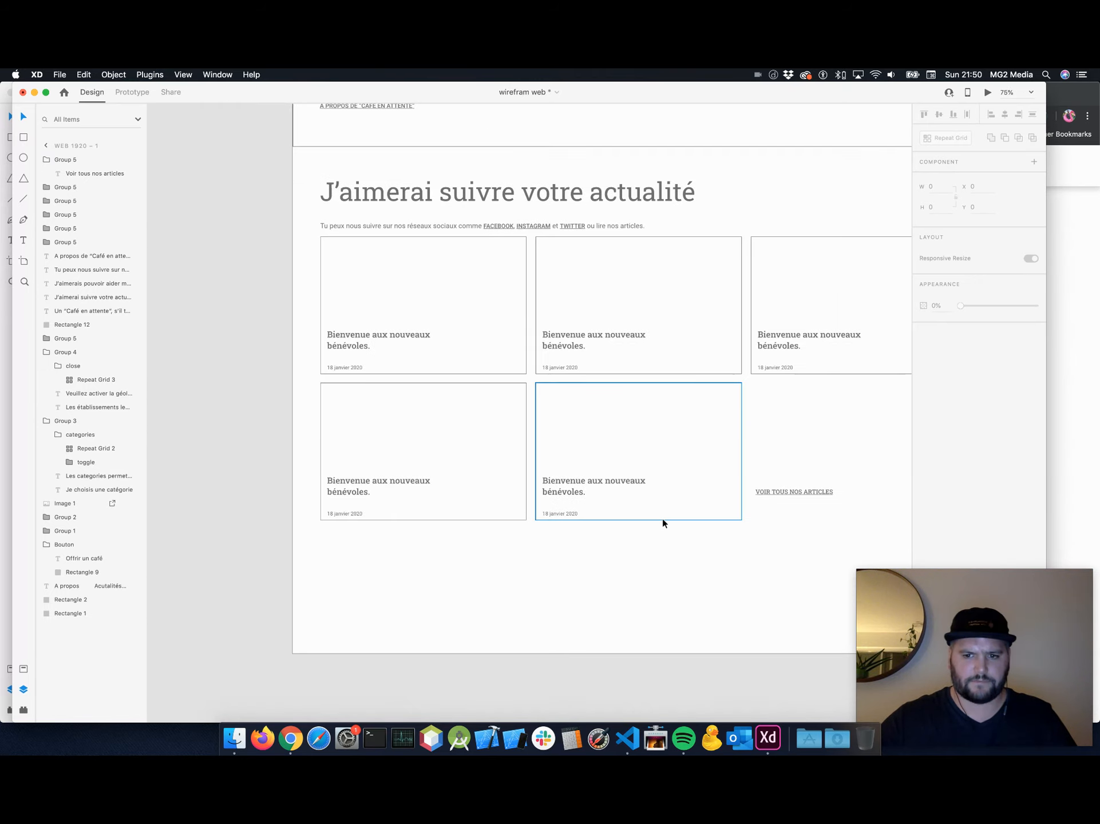
scroll(554, 520, "right", 1)
key("super+minus")
key("super+minus")
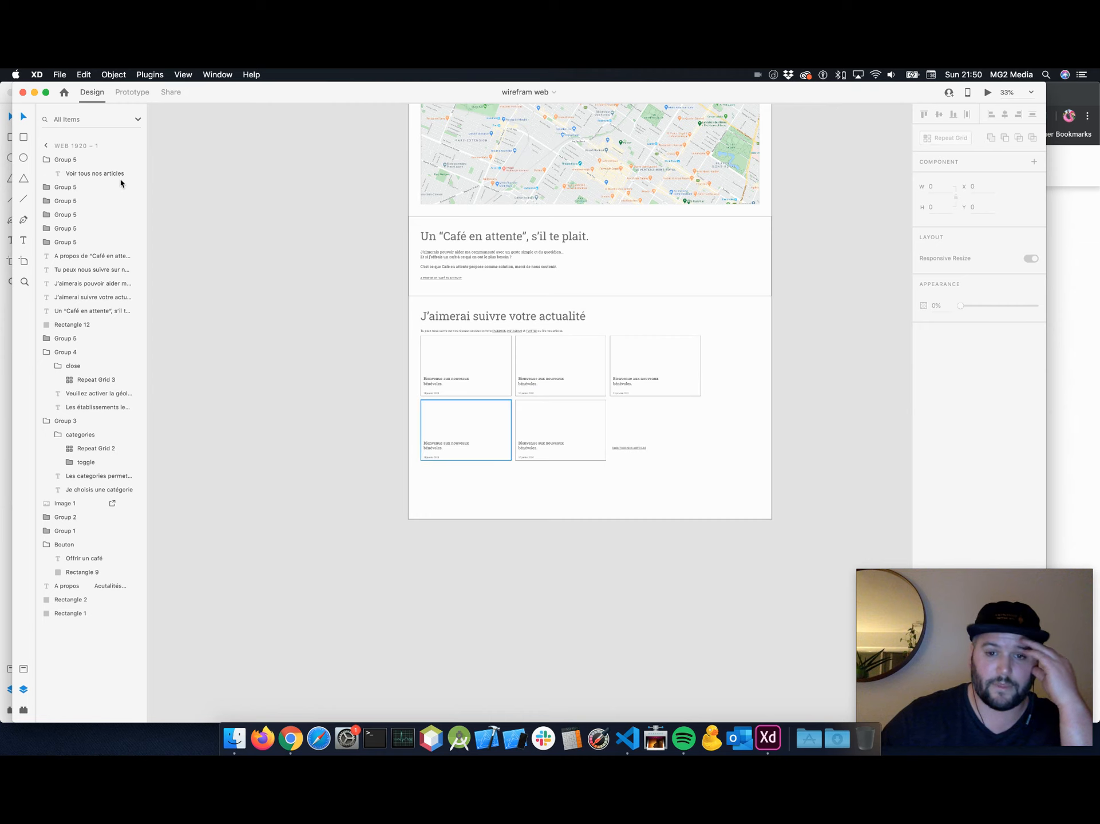
scroll(632, 323, "up", 3)
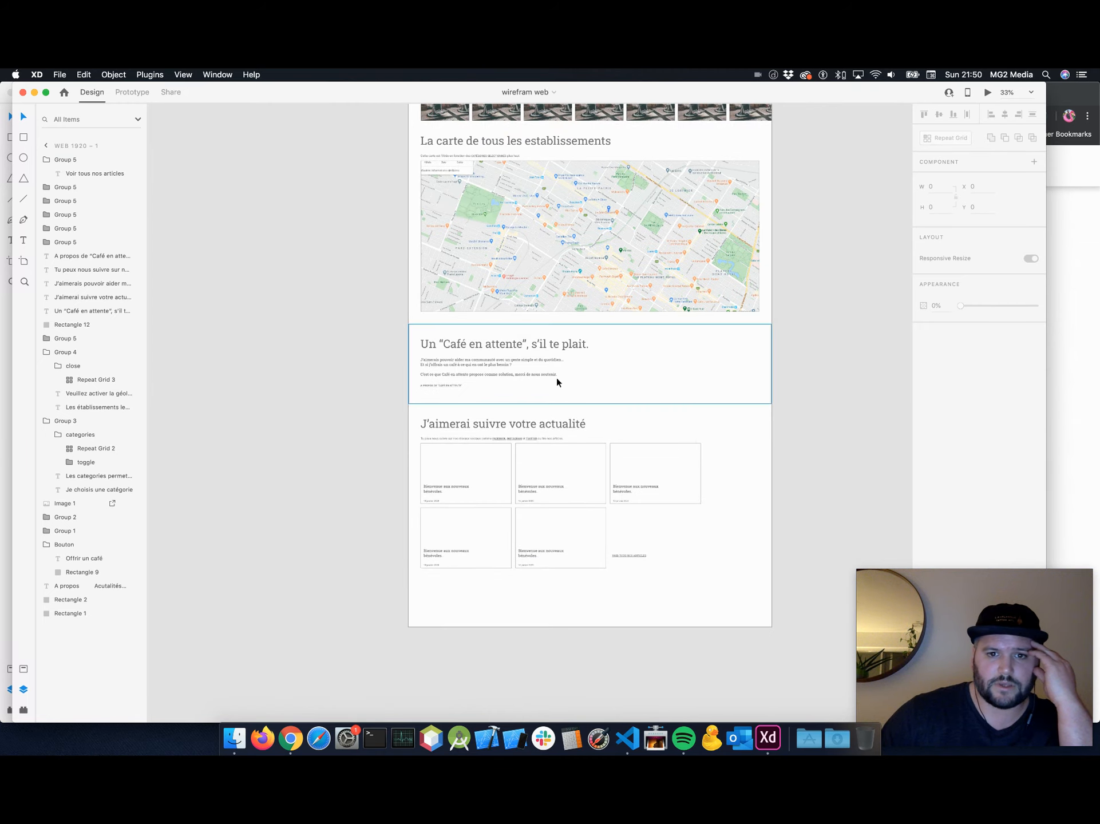
scroll(603, 434, "up", 10)
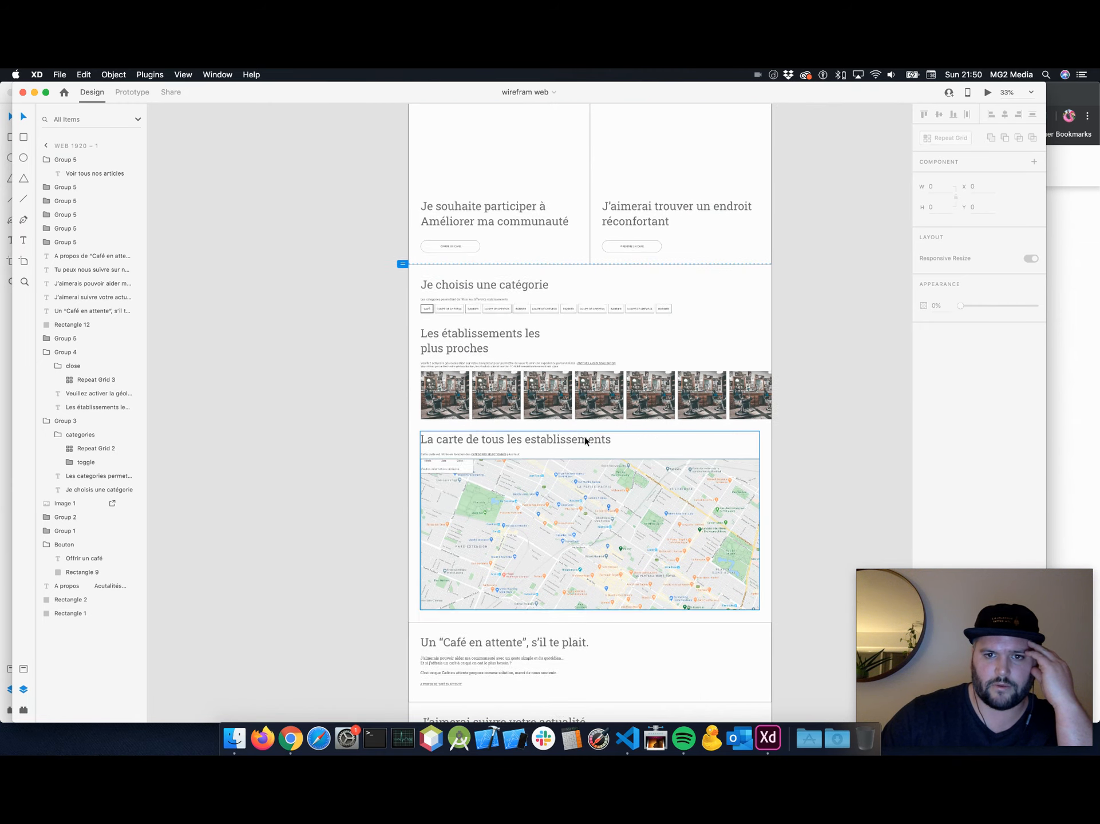
scroll(674, 240, "down", 10)
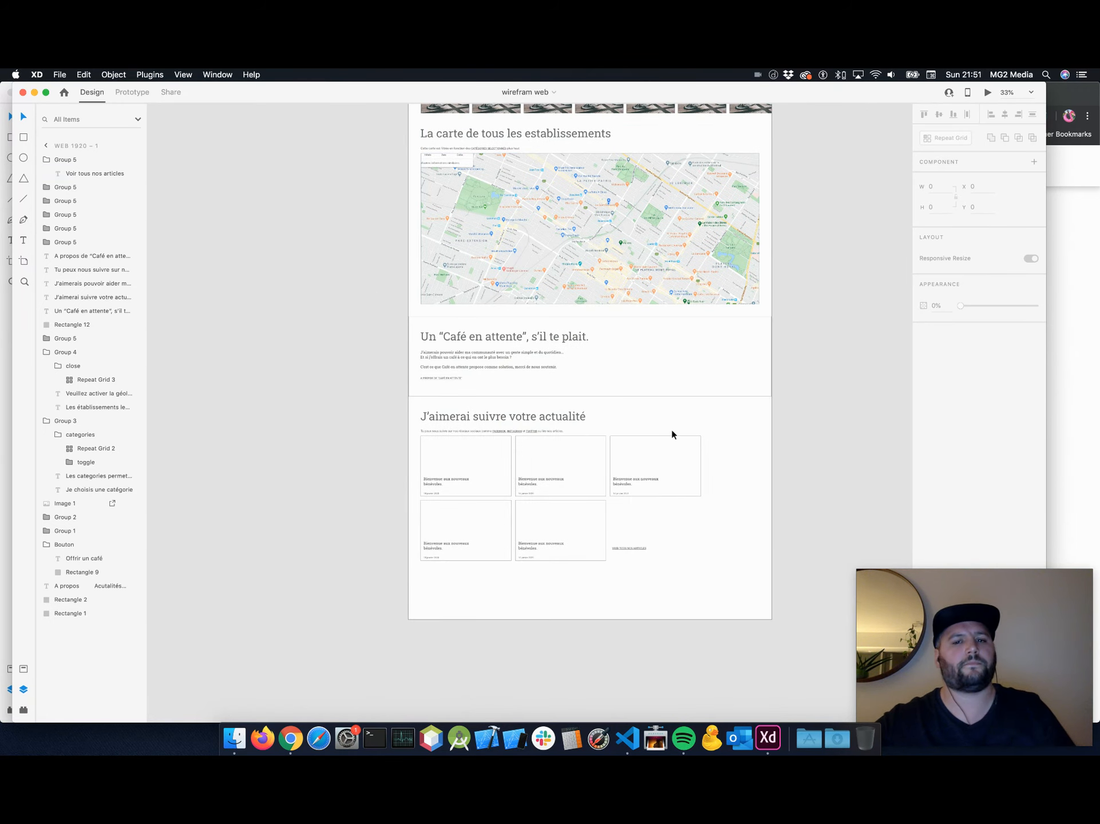
Extend the "Web 1920 – 1" artboard downward to a height of about 5913, adding space below the news section.
left_click(42, 148)
left_click(65, 159)
scroll(486, 326, "down", 5)
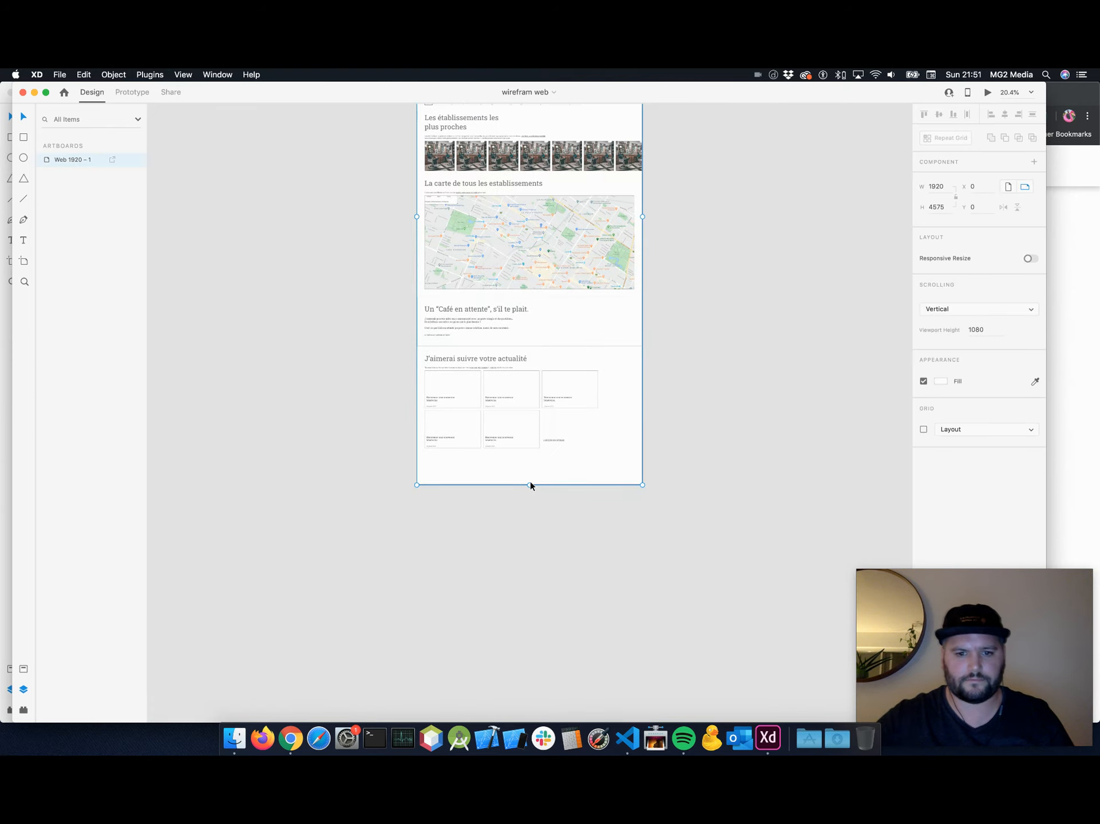
left_click_drag(528, 484, 528, 641)
Examine the whole page, from the header and category sections through the map to the news section and extended blank area.
scroll(572, 538, "up", 5)
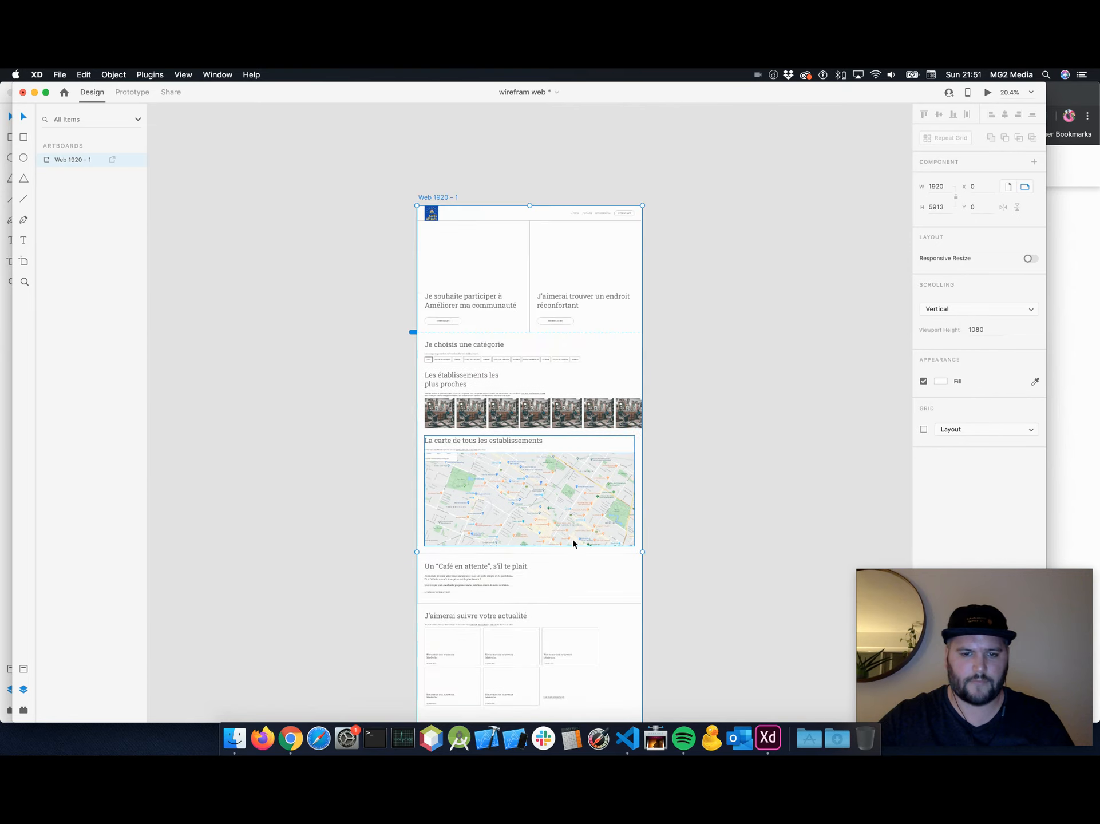
scroll(572, 538, "down", 4)
scroll(632, 558, "down", 4)
key("super+plus")
key("super+plus")
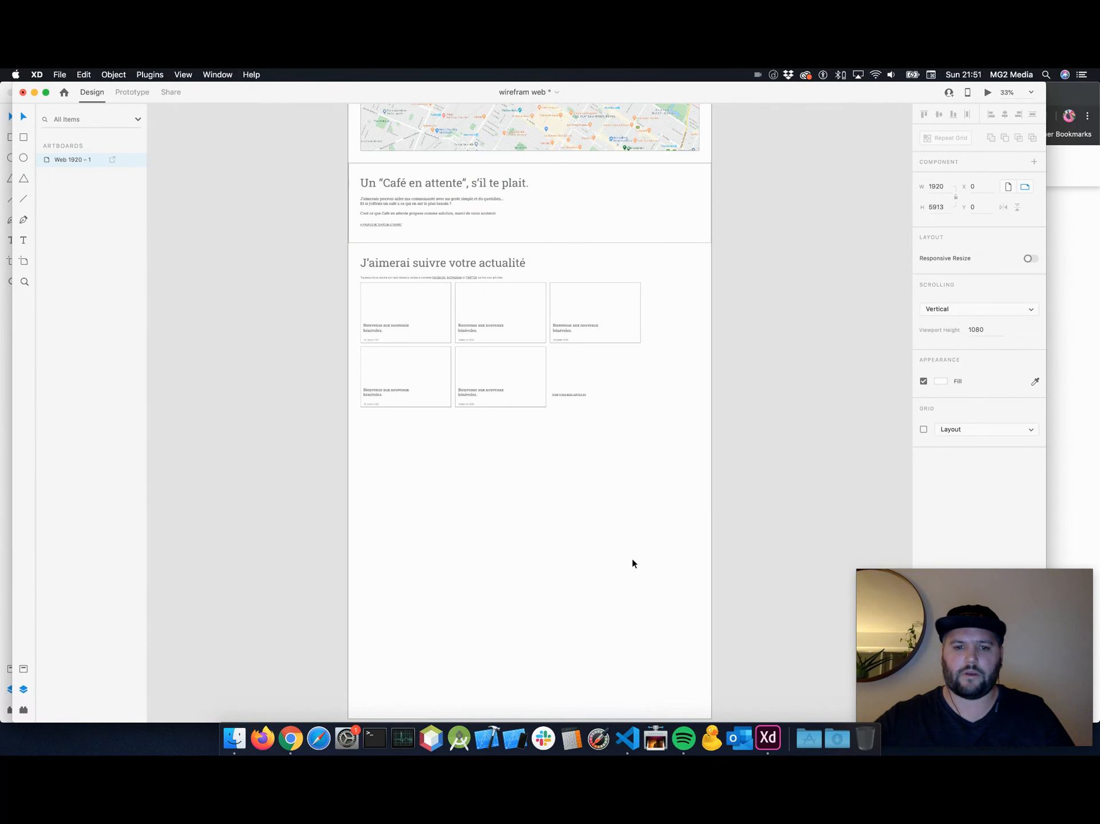
scroll(631, 558, "up", 15)
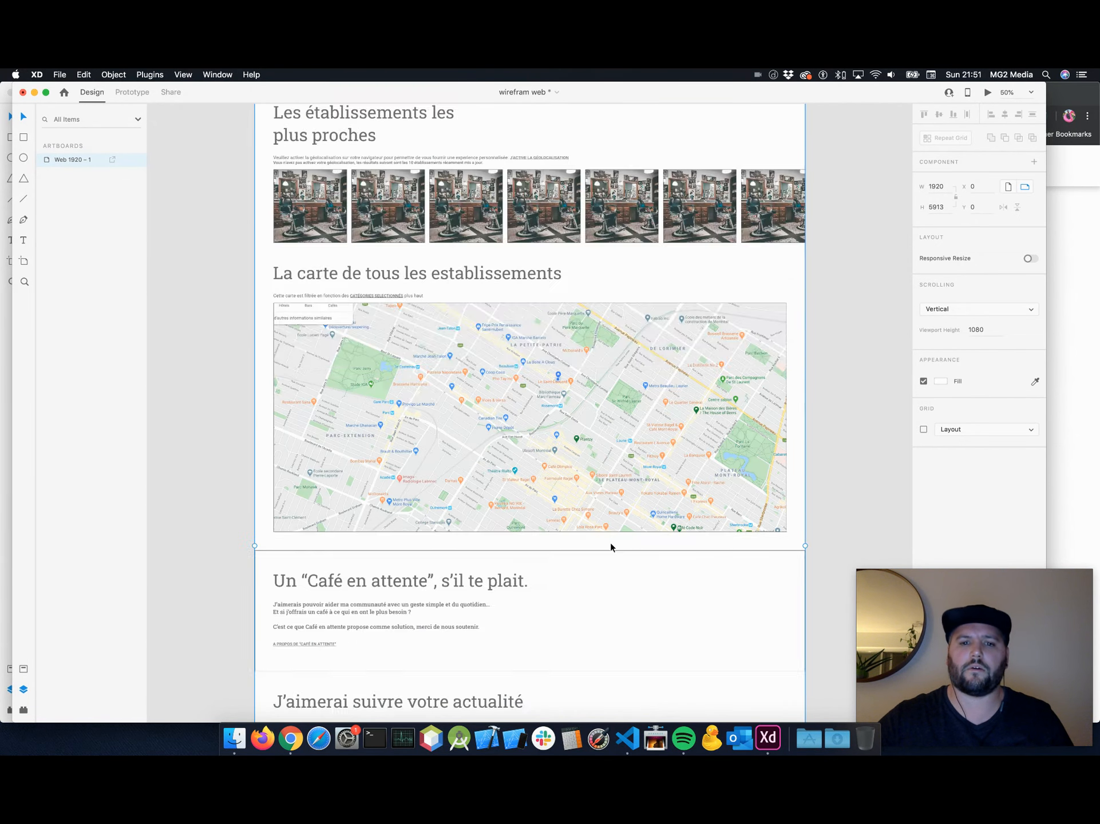
scroll(610, 546, "up", 5)
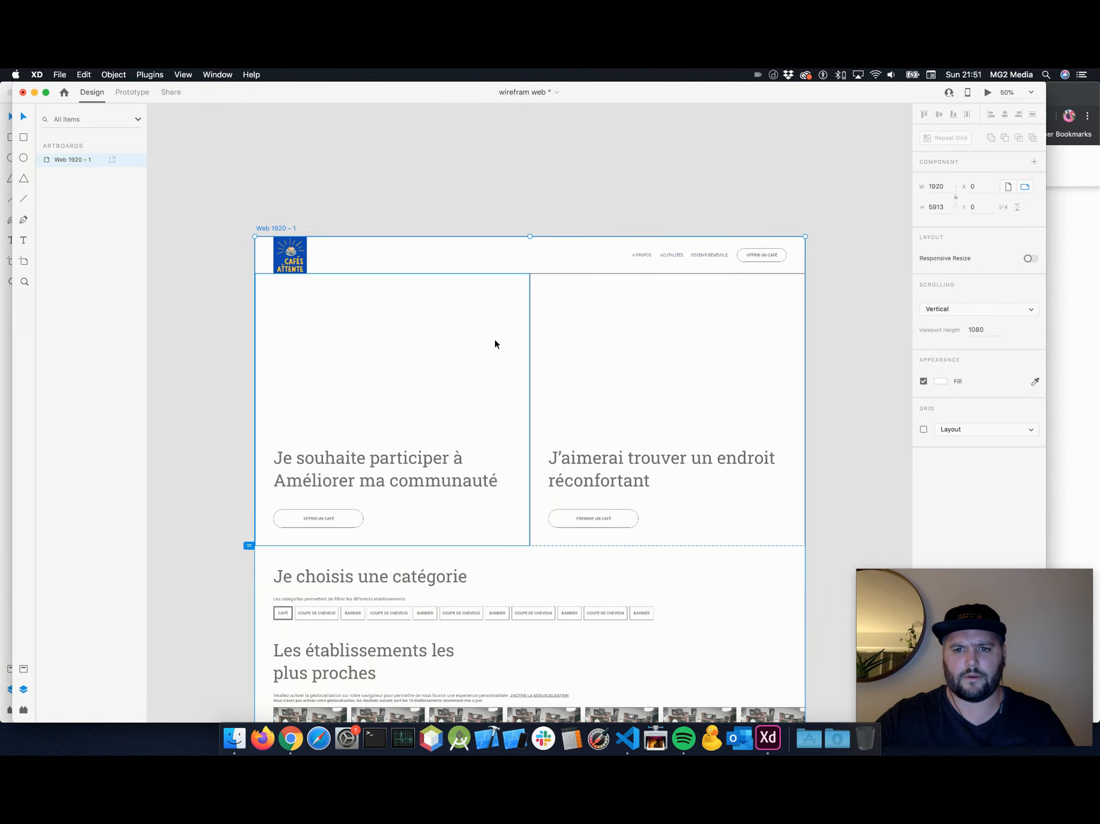
scroll(594, 324, "down", 10)
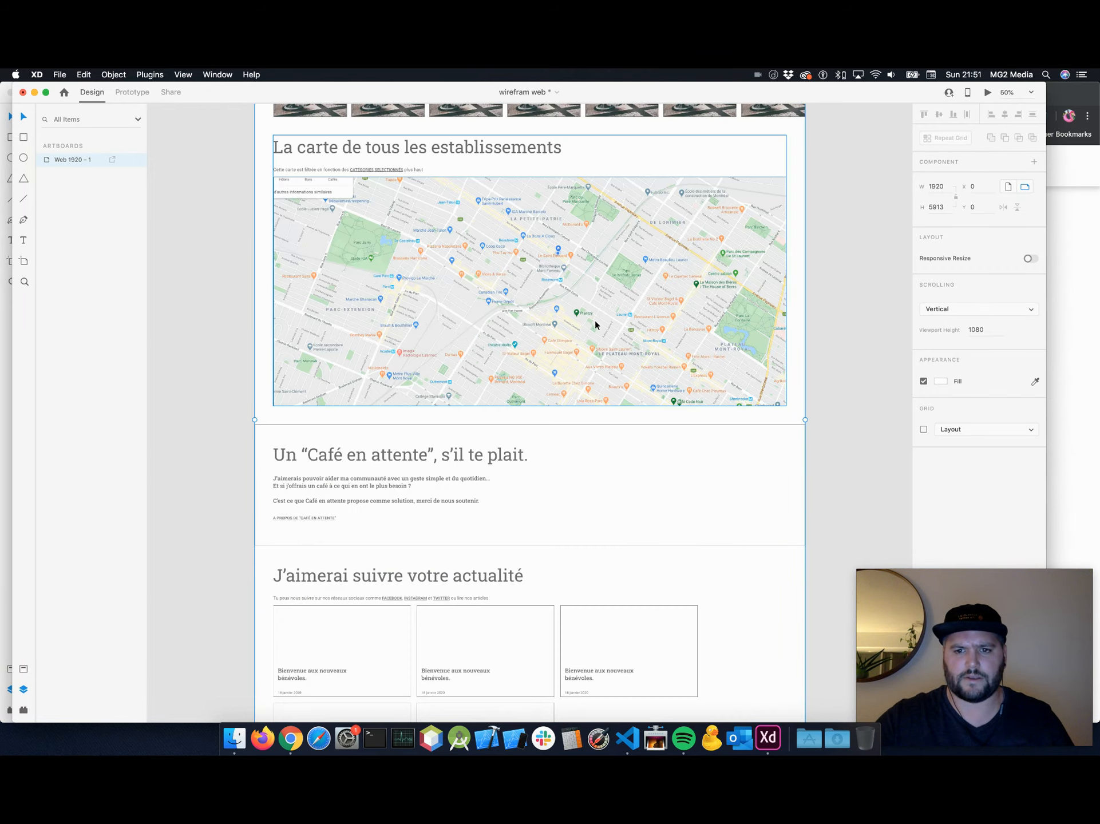
Group the rectangle, heading, paragraph and link of the "Un Café en attente, s'il te plait." section.
scroll(595, 325, "down", 6)
left_click(595, 161)
scroll(558, 203, "up", 2)
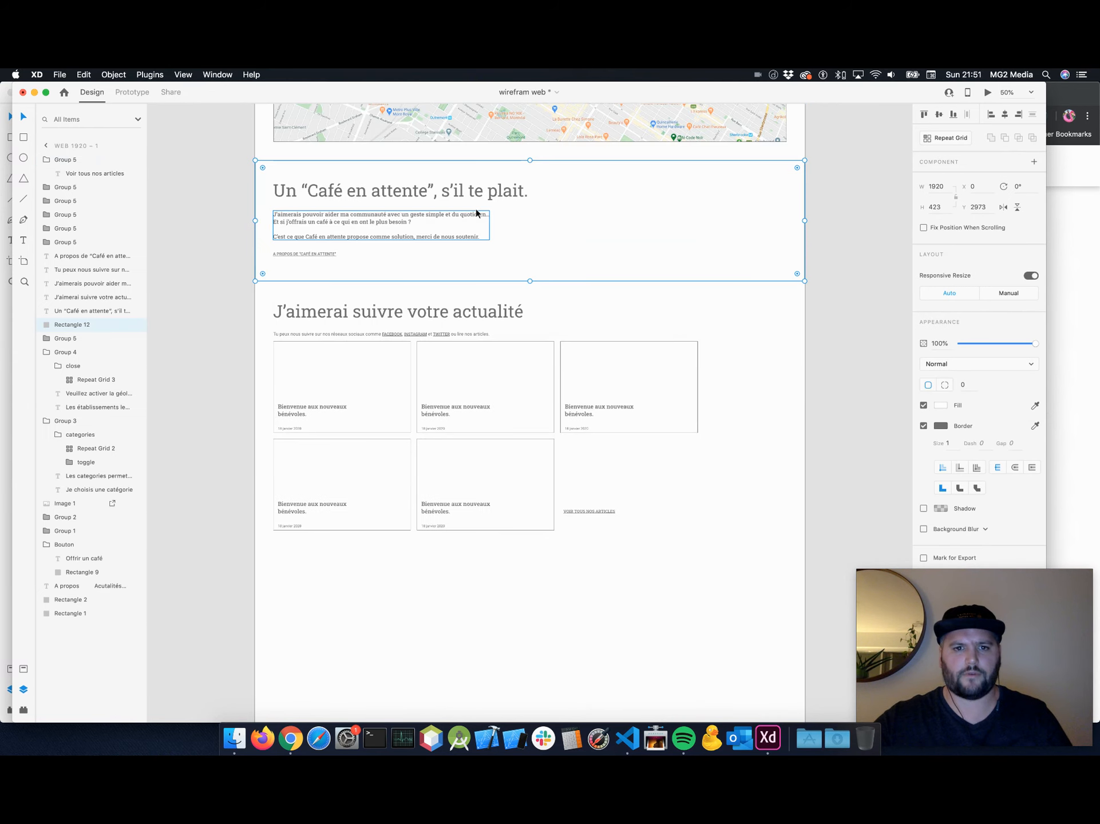
left_click(419, 196, "shift")
left_click(380, 216, "shift")
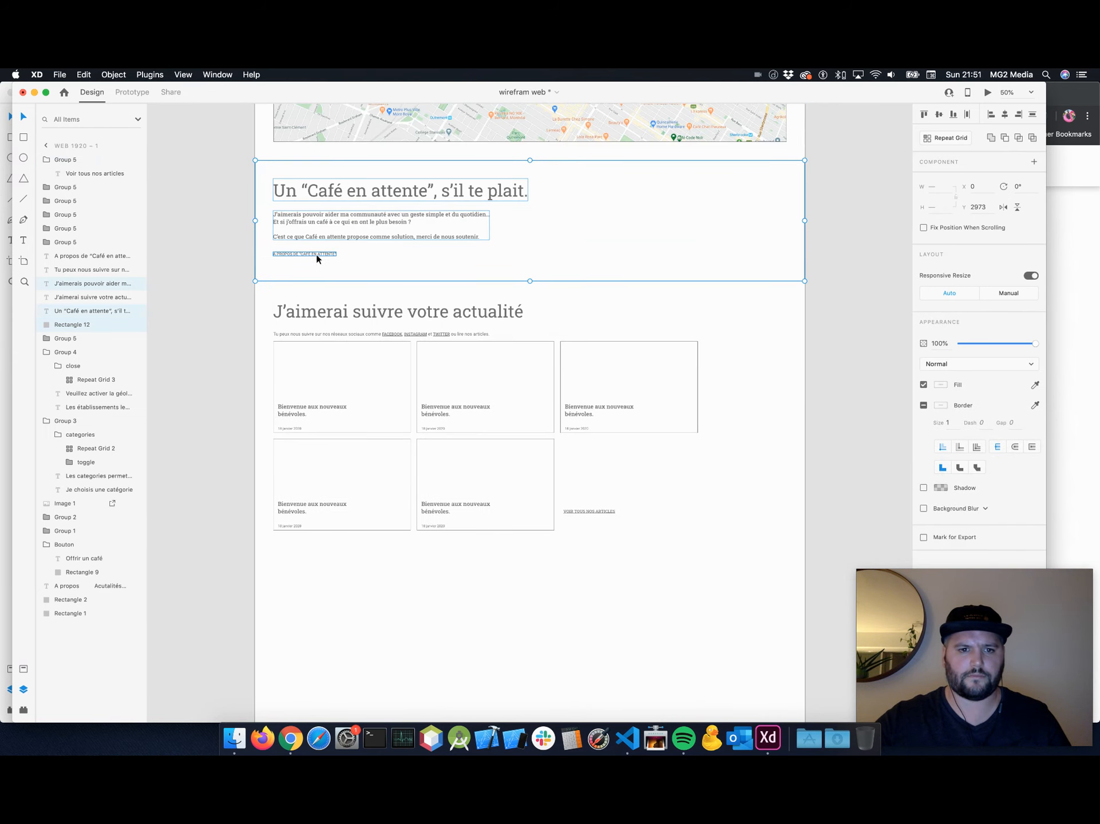
left_click(316, 254, "shift")
key("super+g")
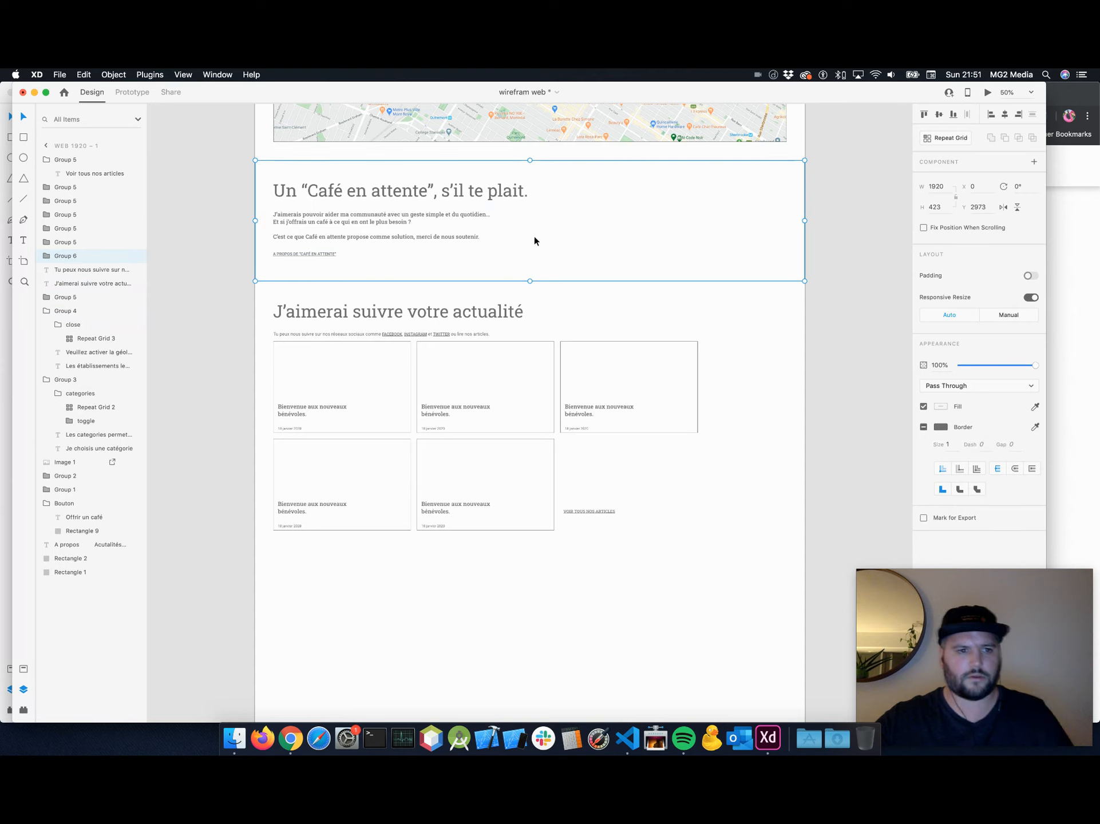
Place a copy of the grouped section below the news article cards, at X 0 and Y 4329.
left_click_drag(533, 235, 558, 601)
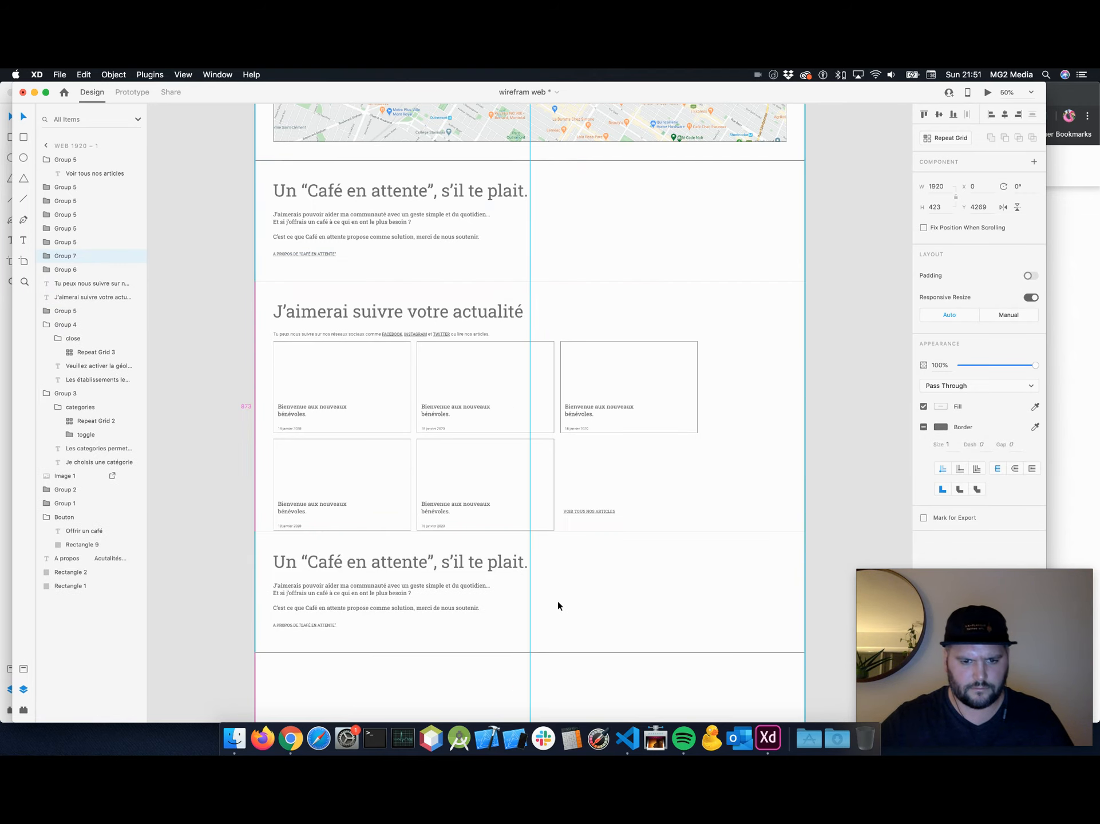
key("Down")
key("Down")
key("Down")
key("Down")
key("Down")
key("Down")
key("Down")
key("Down")
key("Down")
key("Down")
key("Down")
key("Down")
key("Down")
key("Down")
key("Down")
key("Down")
key("Down")
key("Down")
key("Down")
key("Down")
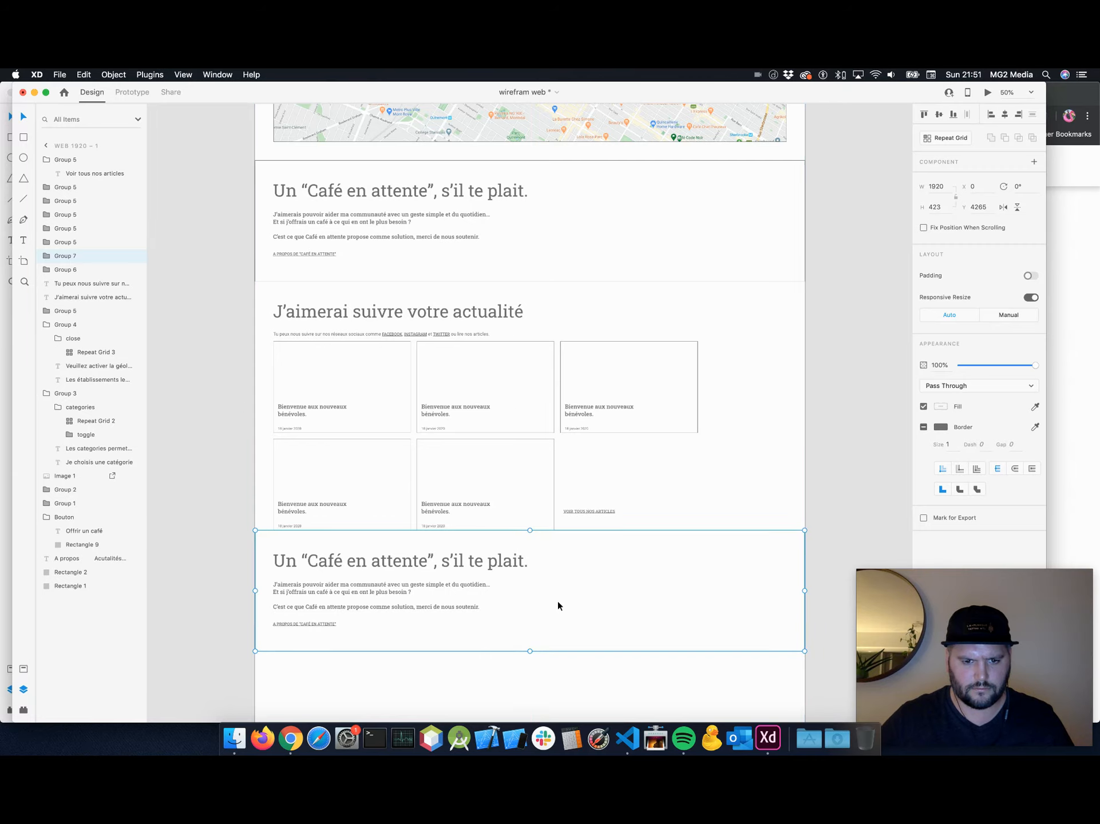
key("Down")
key("Down")
key("Down")
key("Down")
key("Down")
key("Down")
key("Down")
key("Down")
key("Down")
key("Down")
key("Down")
key("Down")
key("Down")
key("Down")
key("Down")
key("Down")
key("Down")
key("Down")
key("Down")
key("Down")
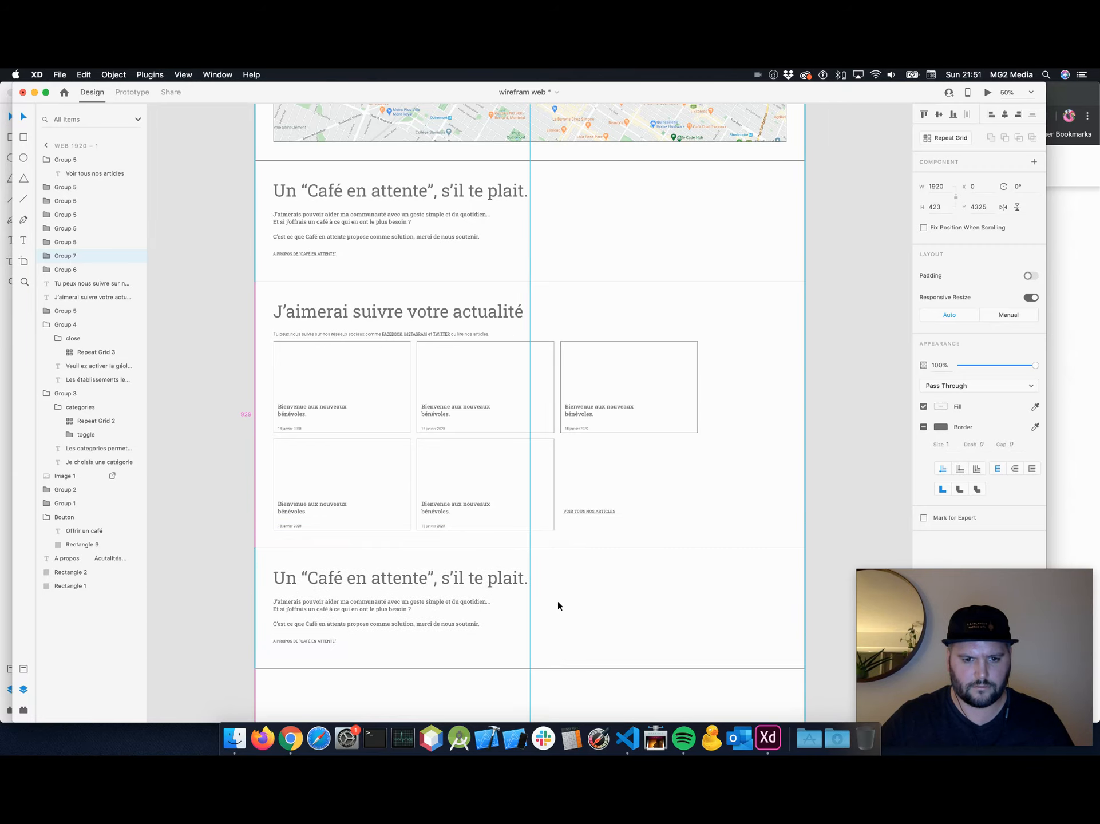
key("Down")
key("Down")
key("Down")
Move the copied section's heading to the section's right margin at X 965 and right-align its text.
scroll(563, 611, "down", 3)
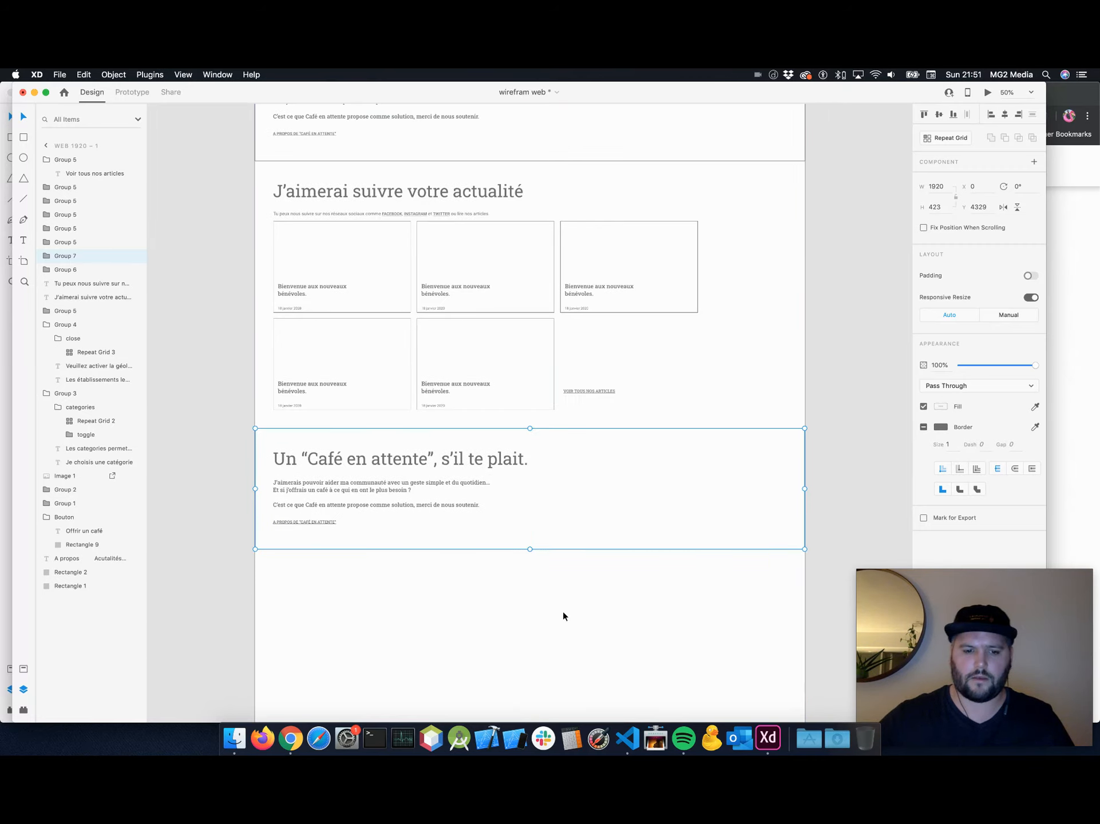
double_click(342, 404)
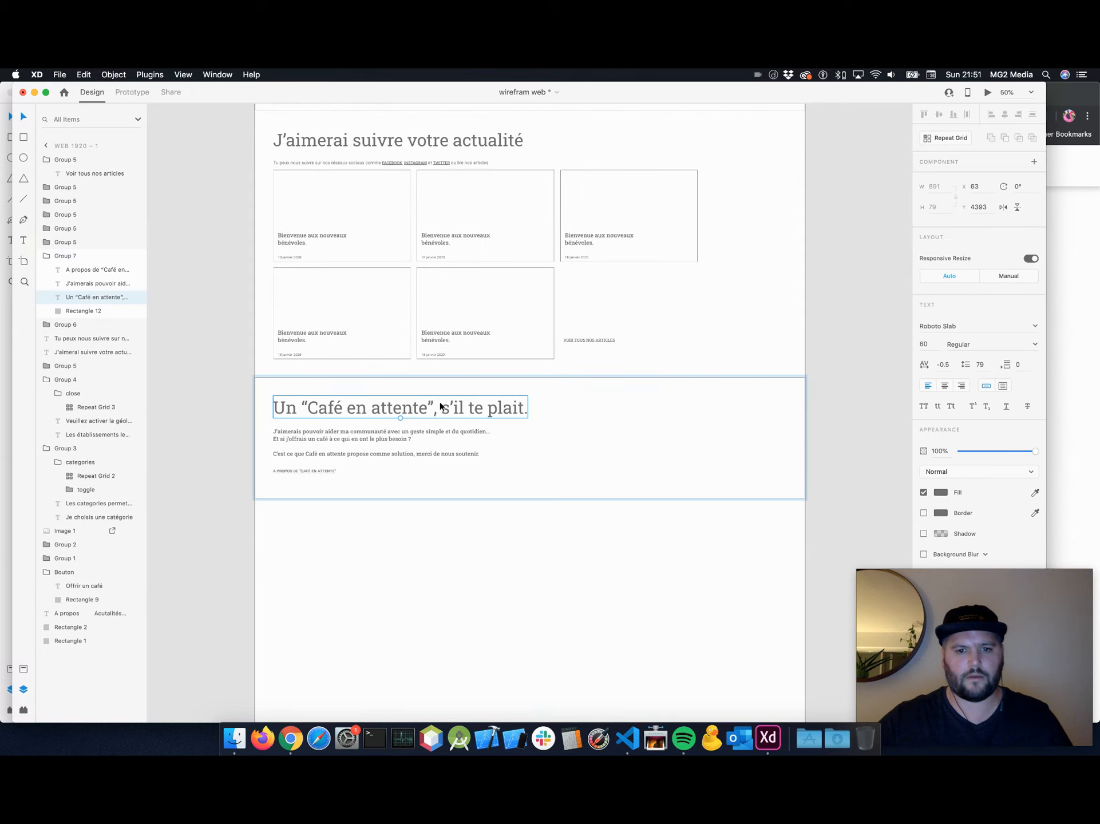
left_click_drag(417, 404, 690, 405)
key("super+z")
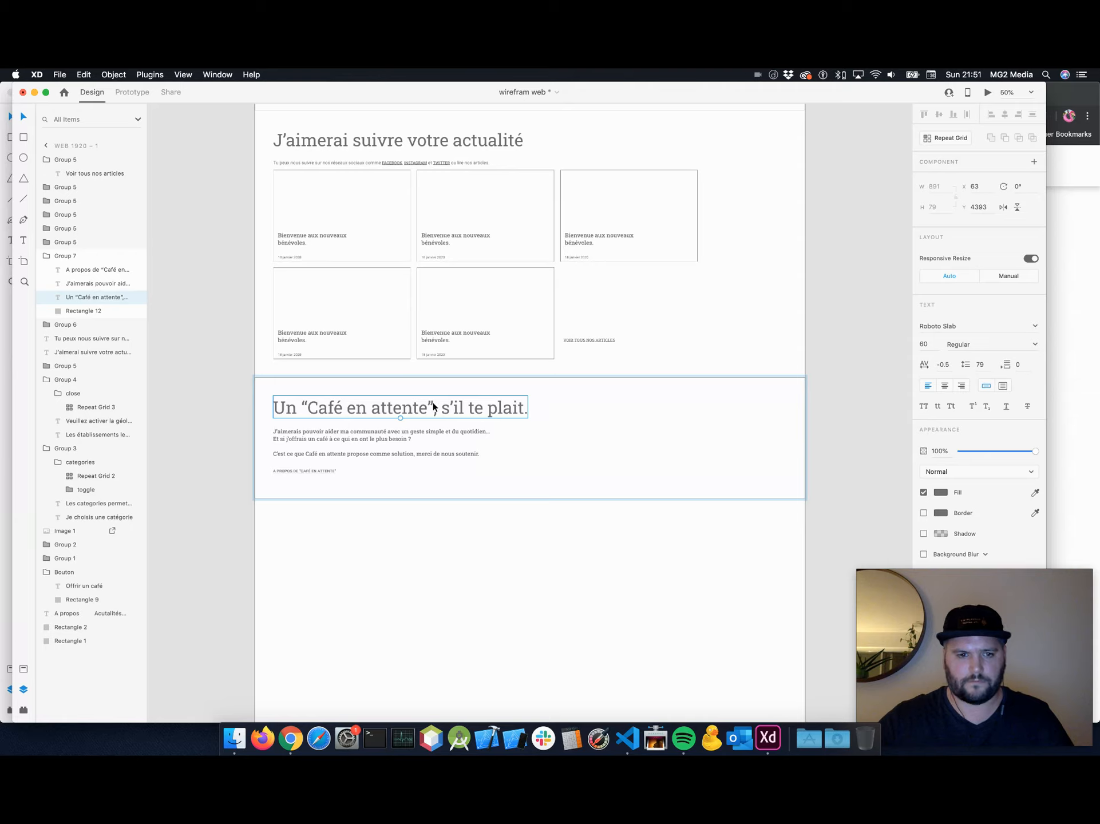
key("super+z")
left_click_drag(422, 402, 700, 408)
key("shift+Left")
key("shift+Left")
key("shift+Left")
key("shift+Left")
key("shift+Left")
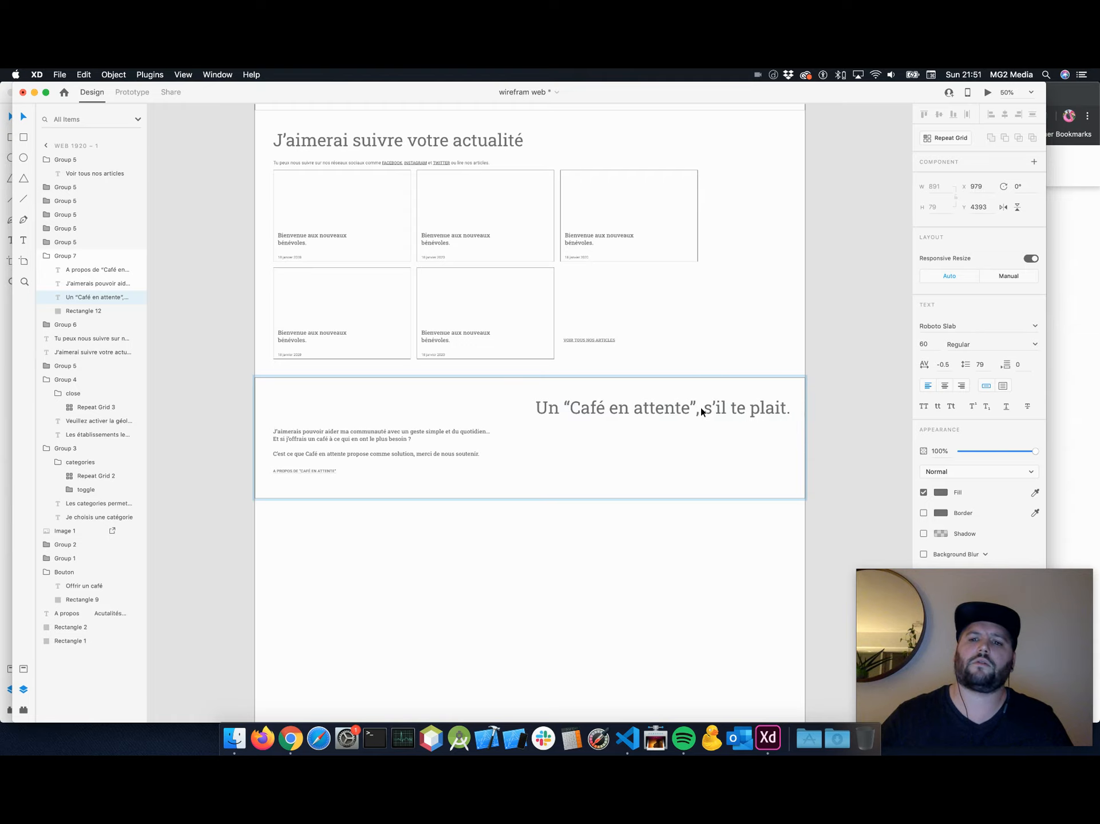
key("shift+Right")
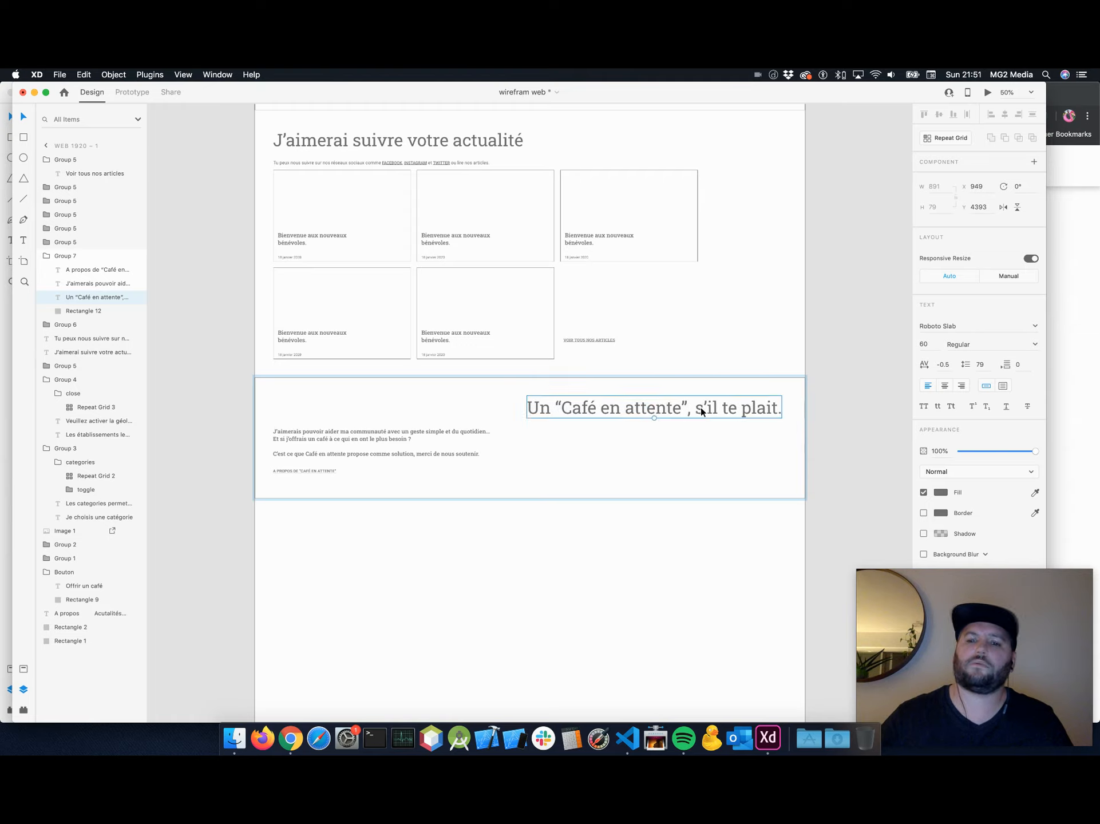
key("Left")
key("Left")
key("Left")
key("Left")
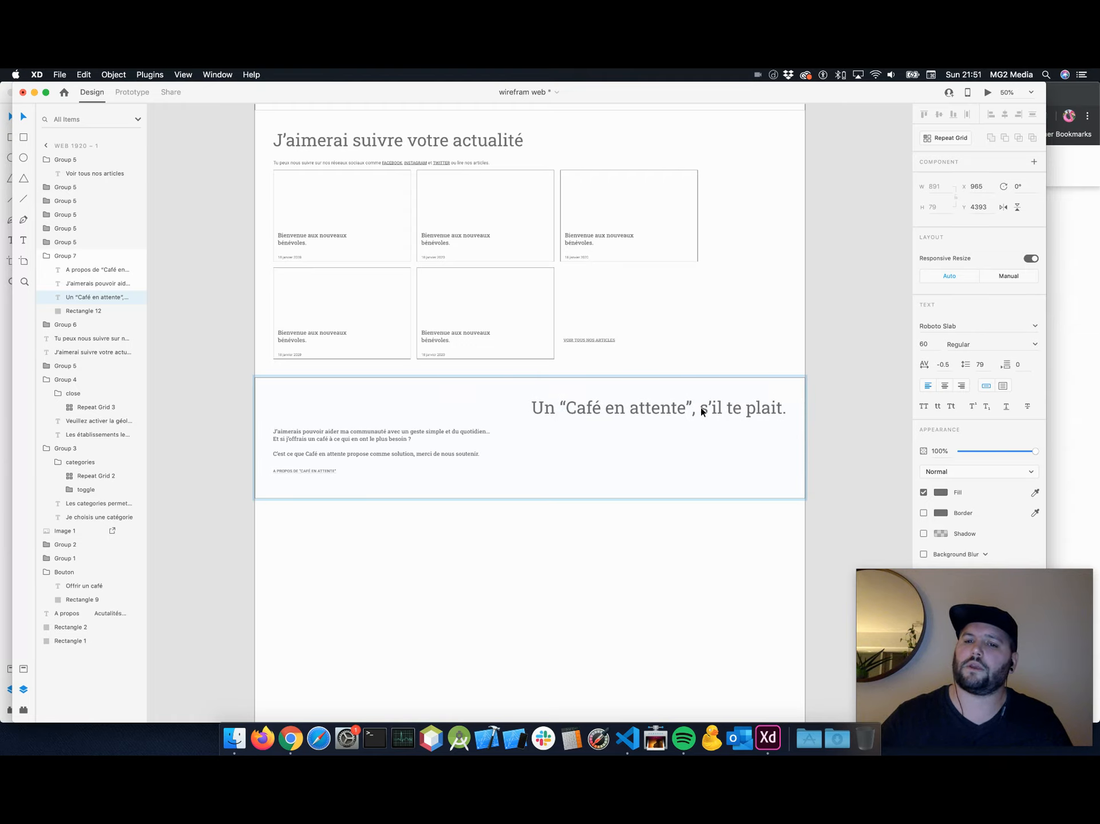
left_click(962, 385)
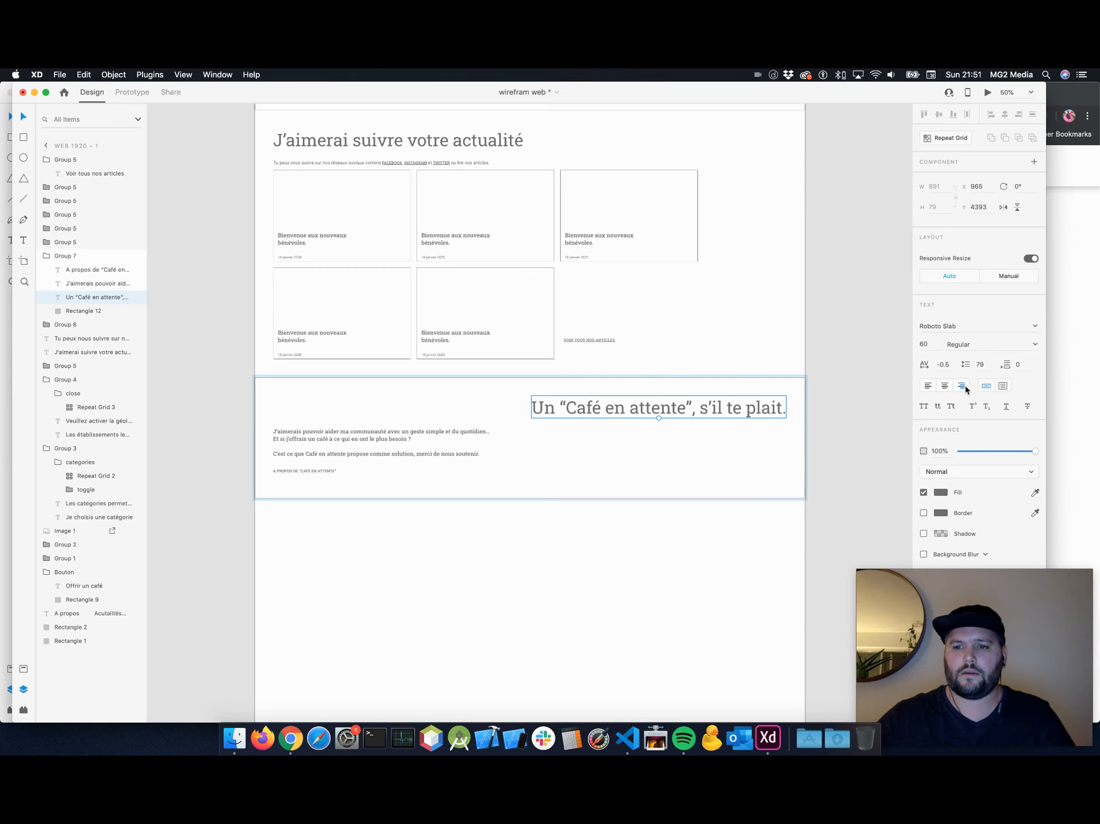
Change the copied section's heading to "Je souhaites devenir bénévole".
double_click(690, 404)
type("Je souhaites")
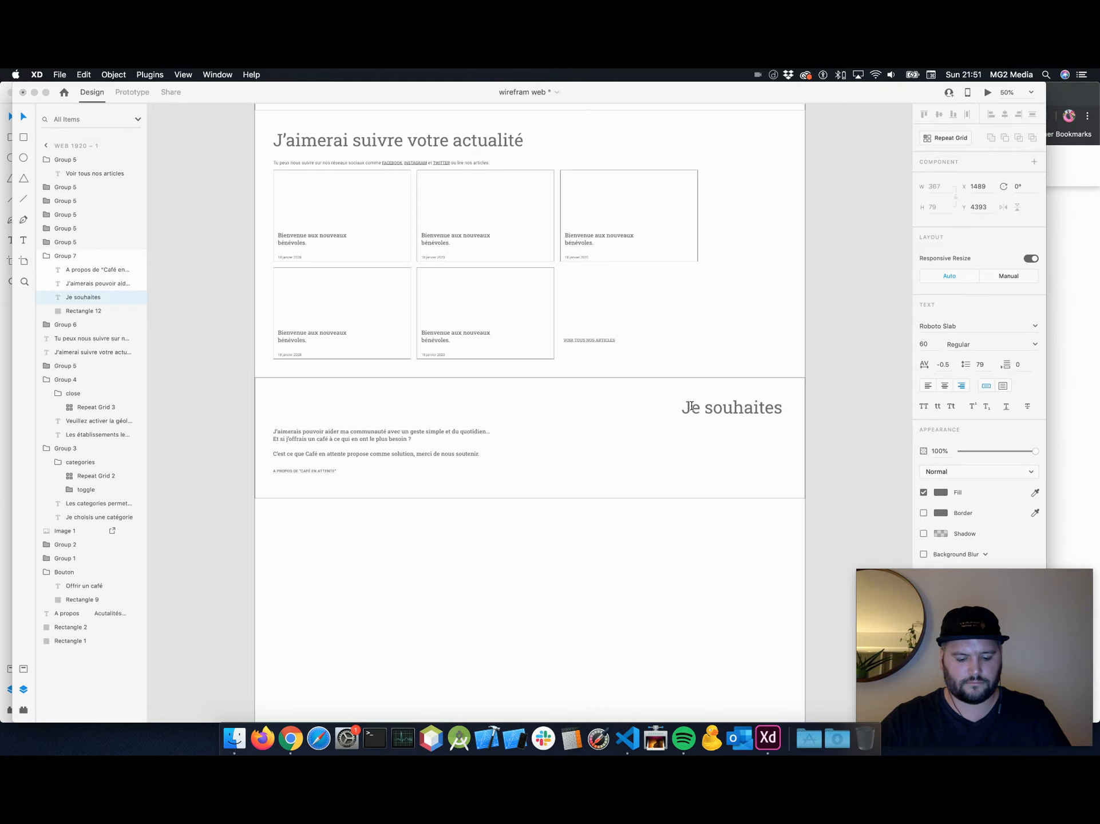
type(" devenir be")
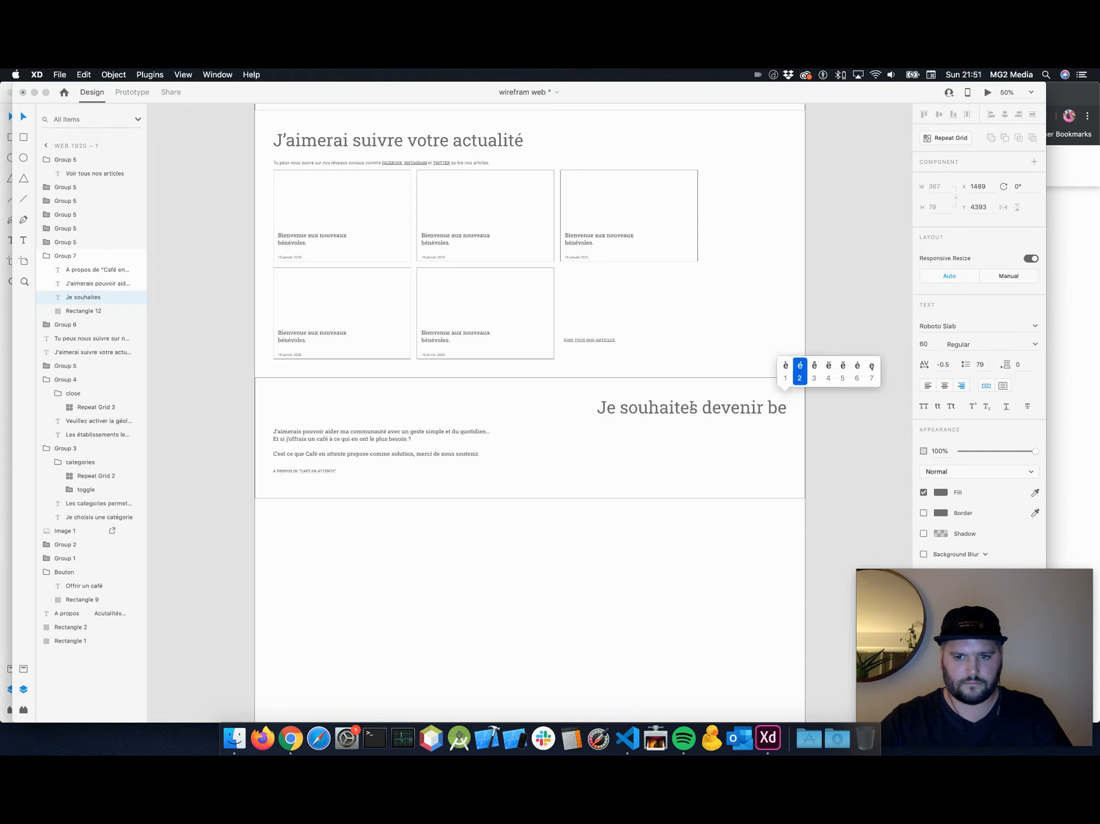
type("2ne")
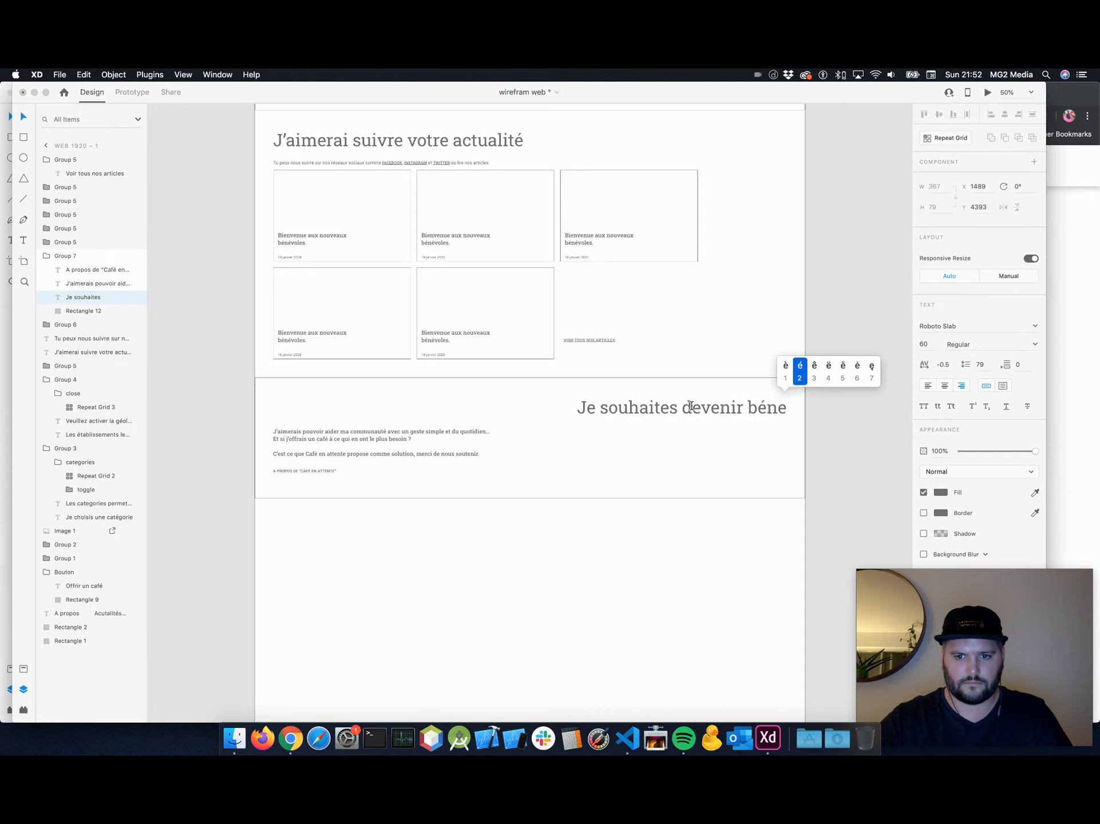
type("2vole")
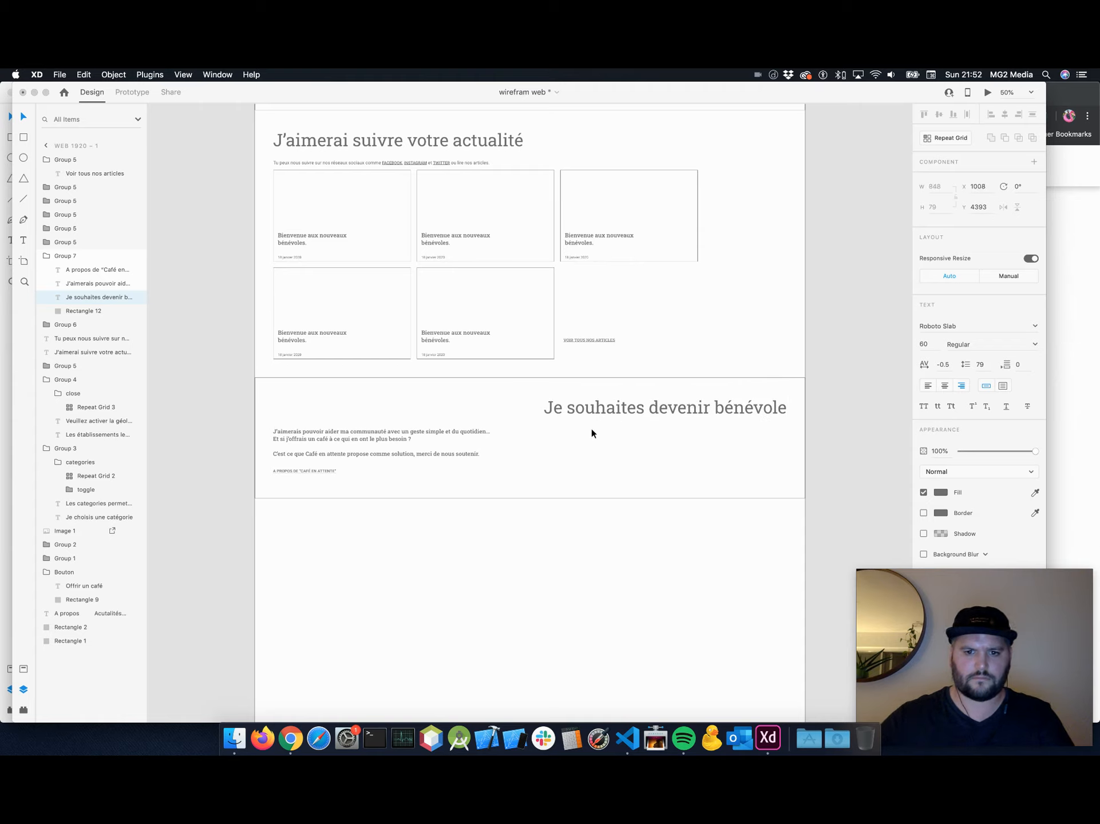
key("Escape")
Right-align the copied section's paragraph and move it to X 1099 and the link below it to X 1636, along the right margin.
left_click(420, 432)
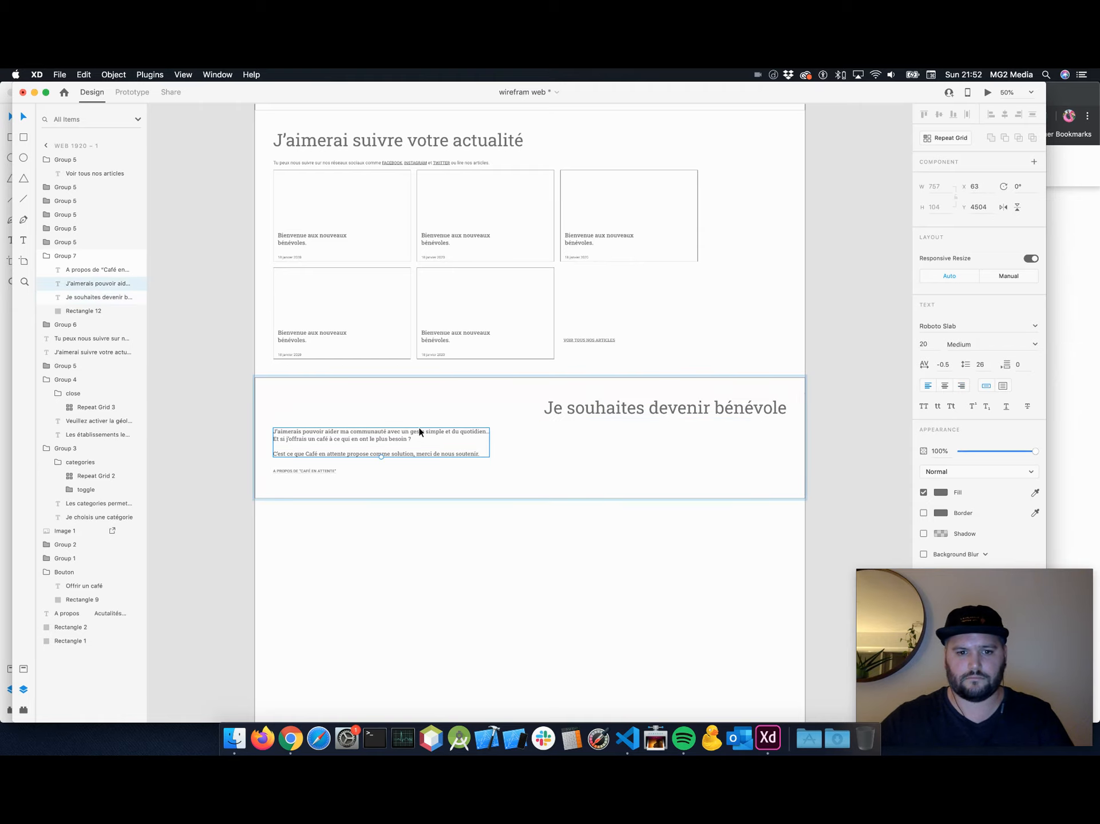
left_click(962, 385)
left_click_drag(417, 428, 548, 430)
left_click_drag(652, 440, 725, 435)
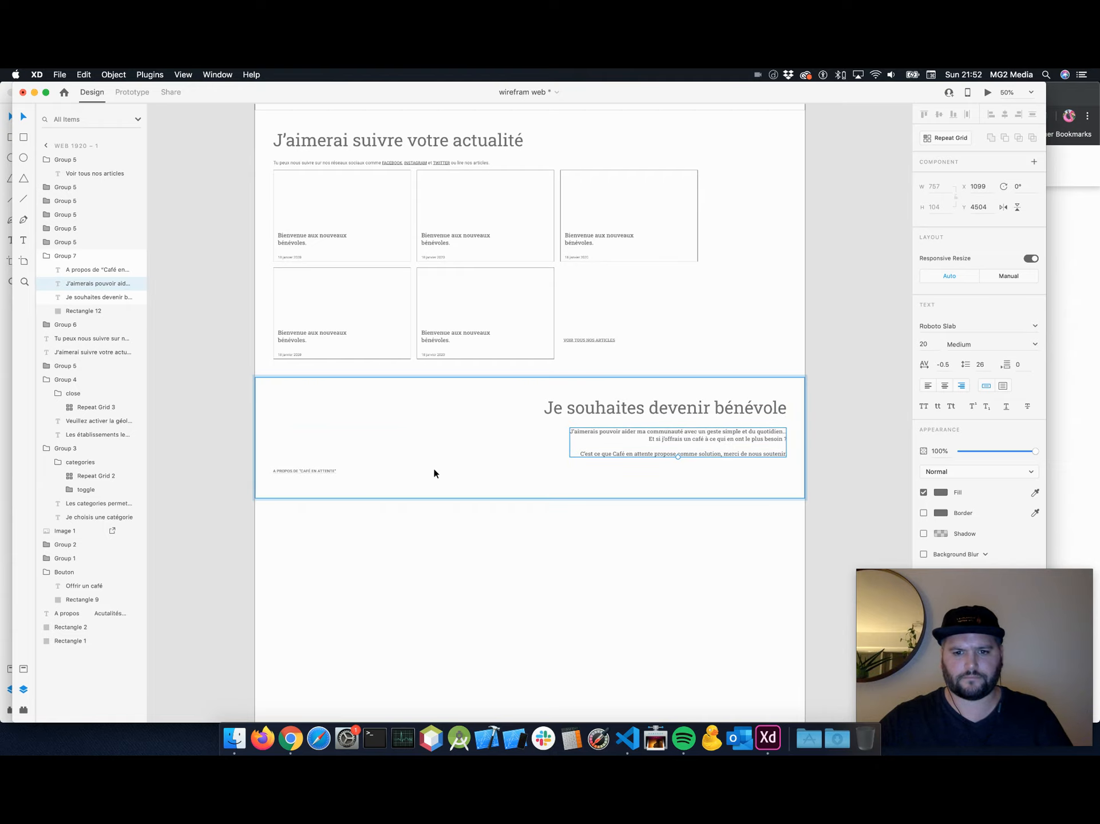
left_click(305, 472)
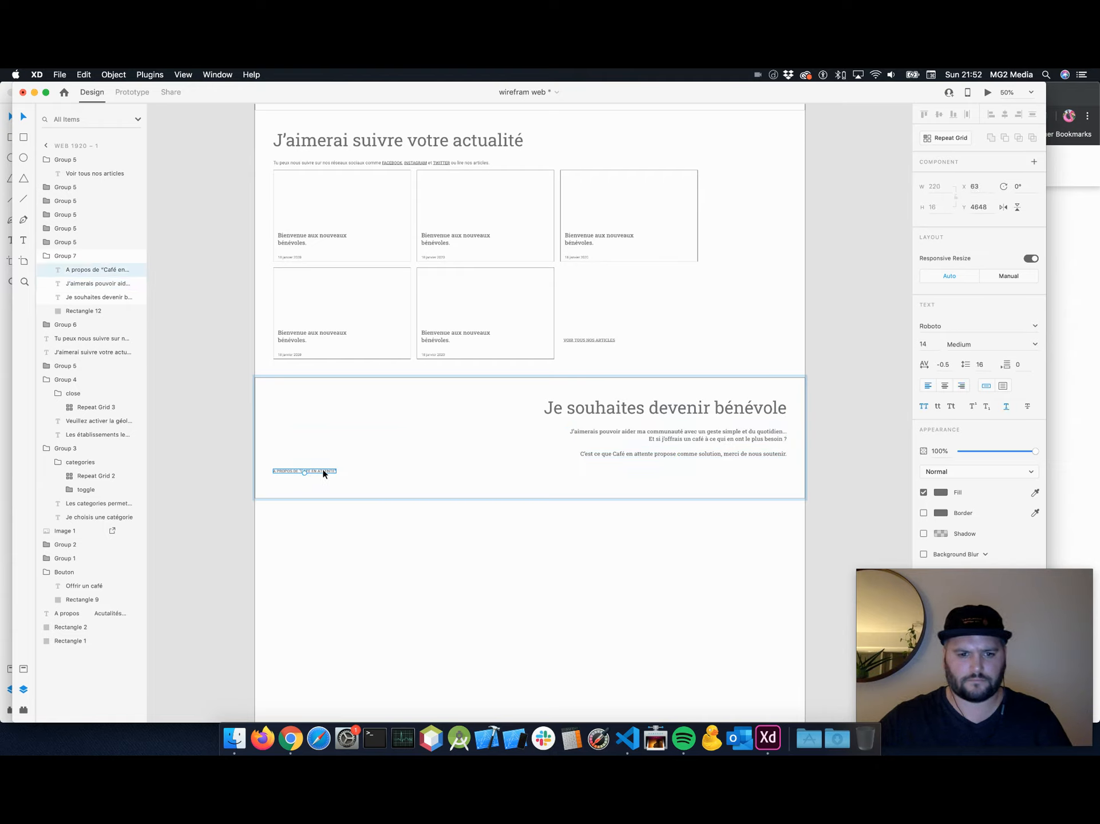
left_click_drag(324, 473, 773, 474)
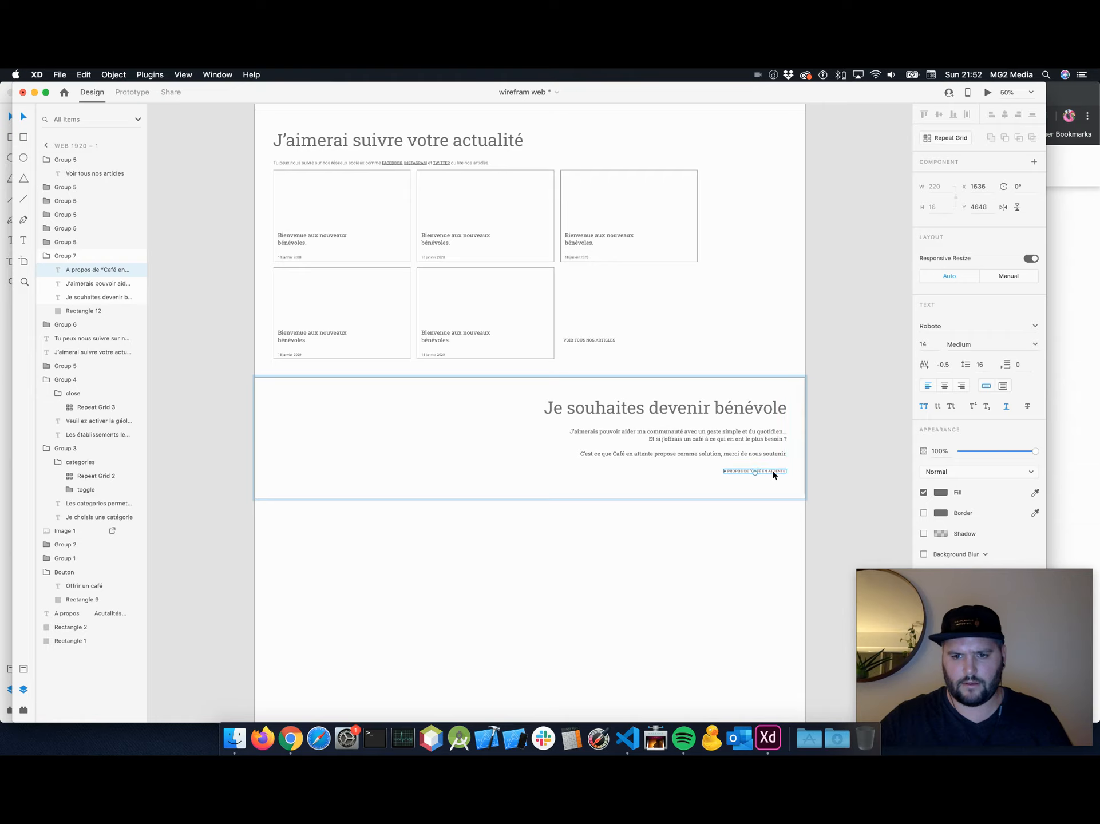
Replace the text of the link under the volunteer section's paragraph with "Devenir bénévoles".
double_click(772, 474)
type("D")
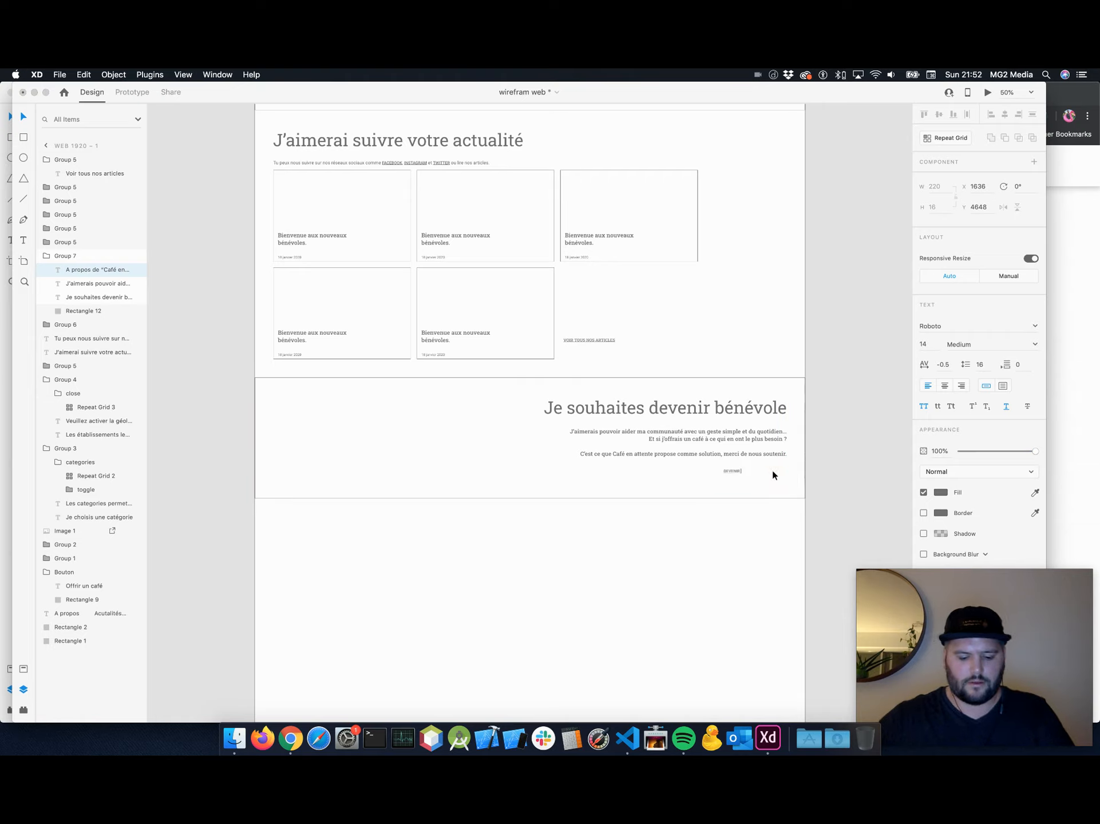
type("evenir bee")
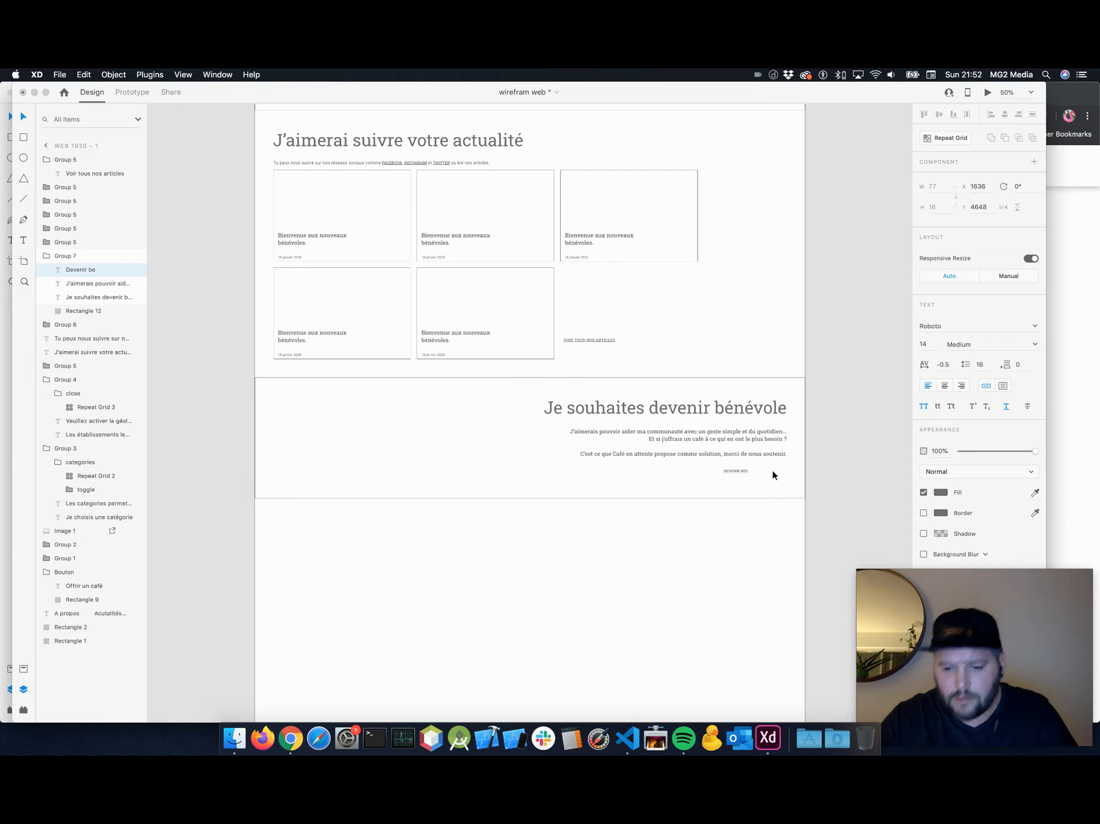
key("Escape")
key("super+1")
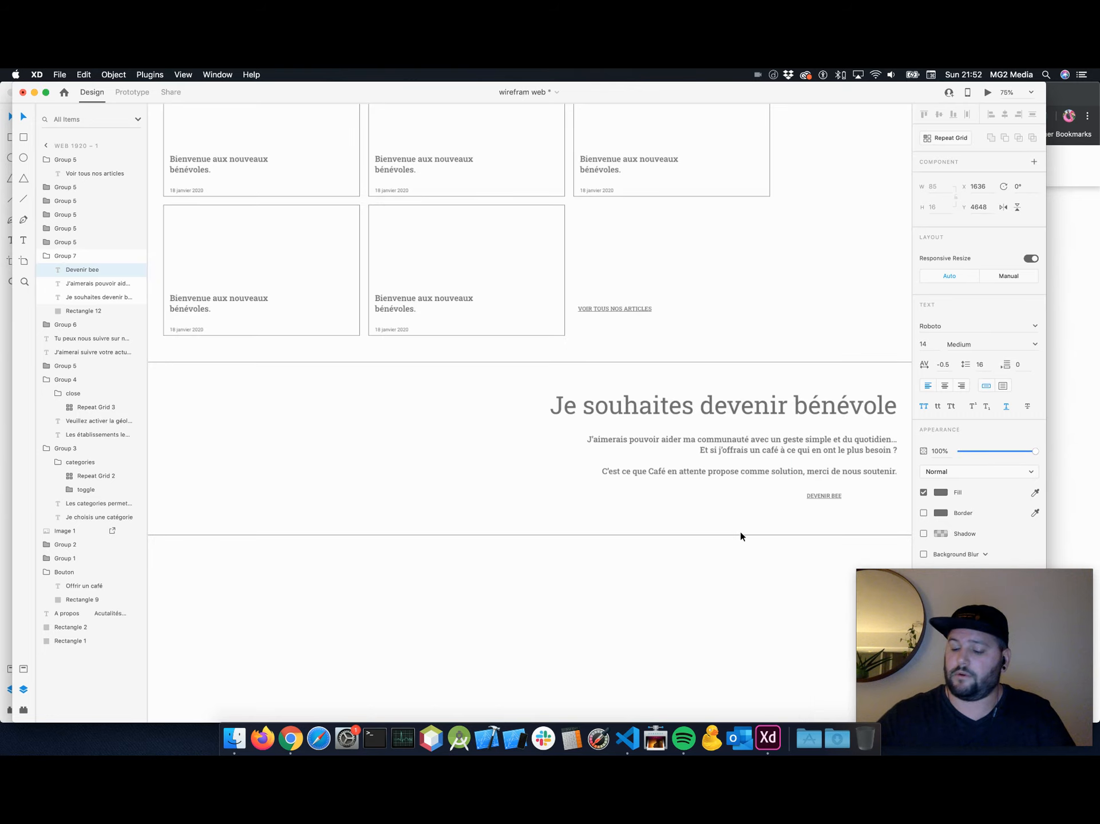
scroll(744, 530, "right", 3)
double_click(635, 433)
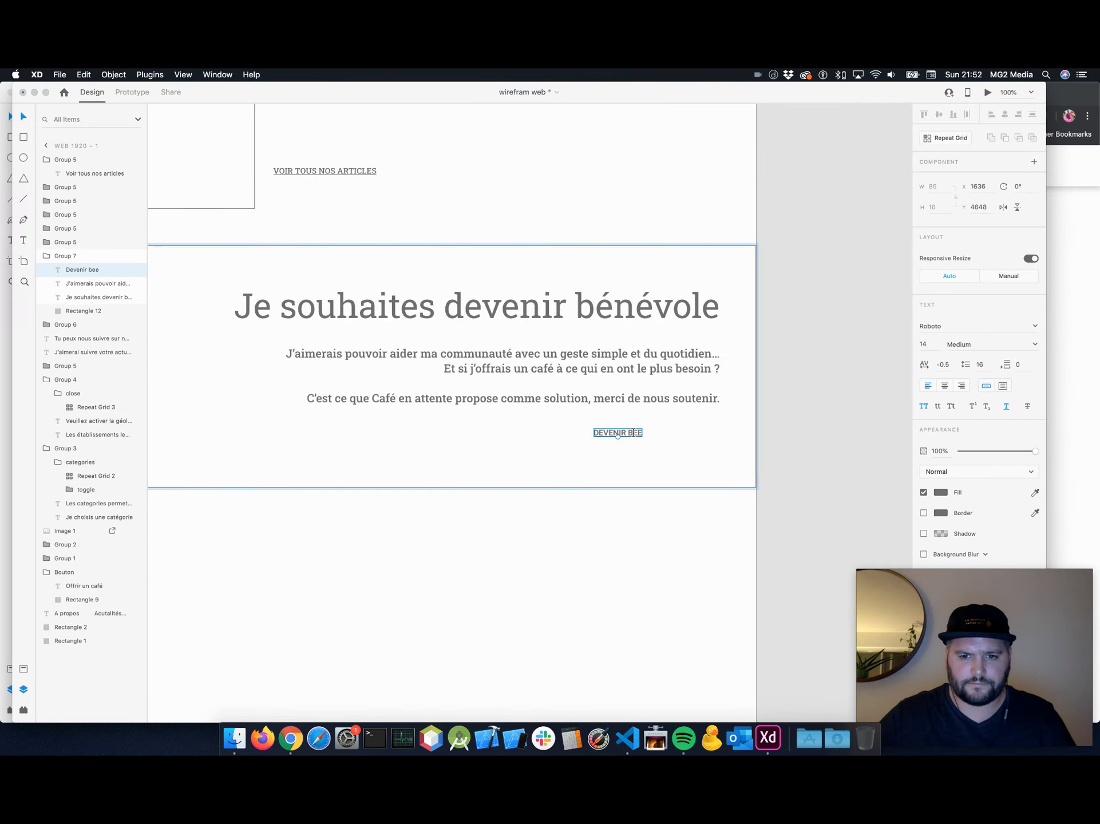
key("Right")
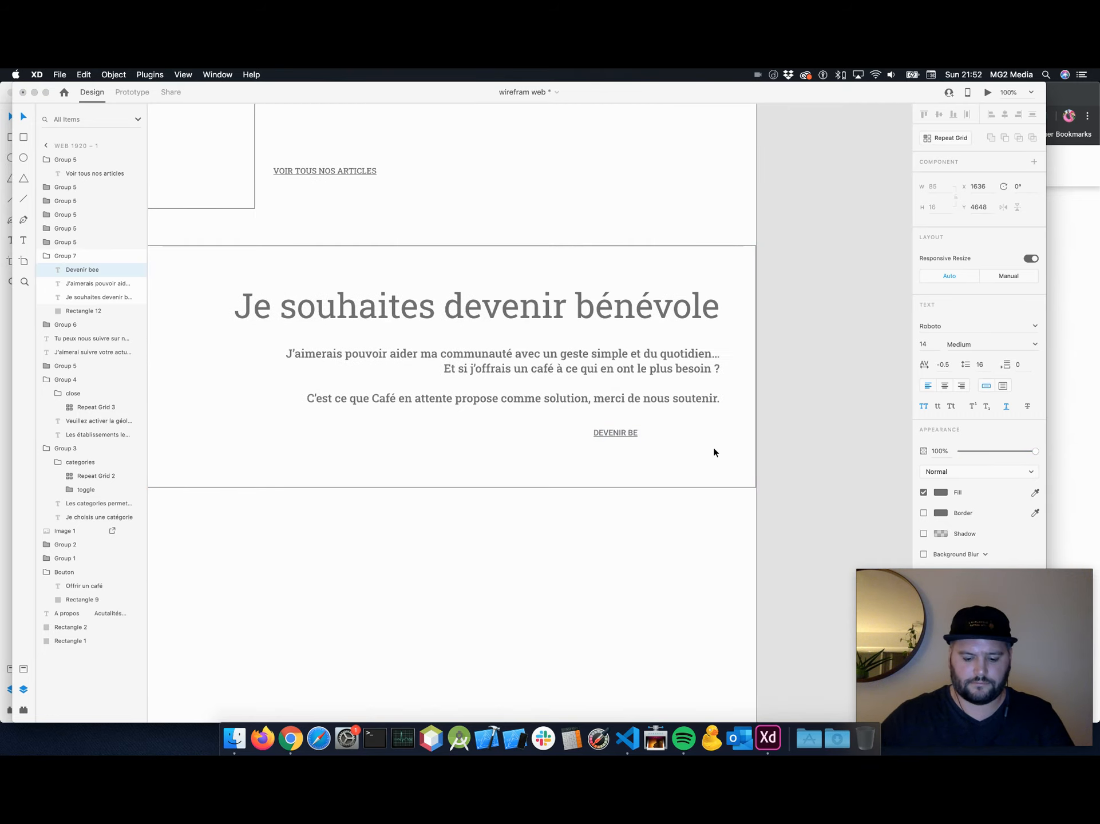
key("BackSpace")
type("É")
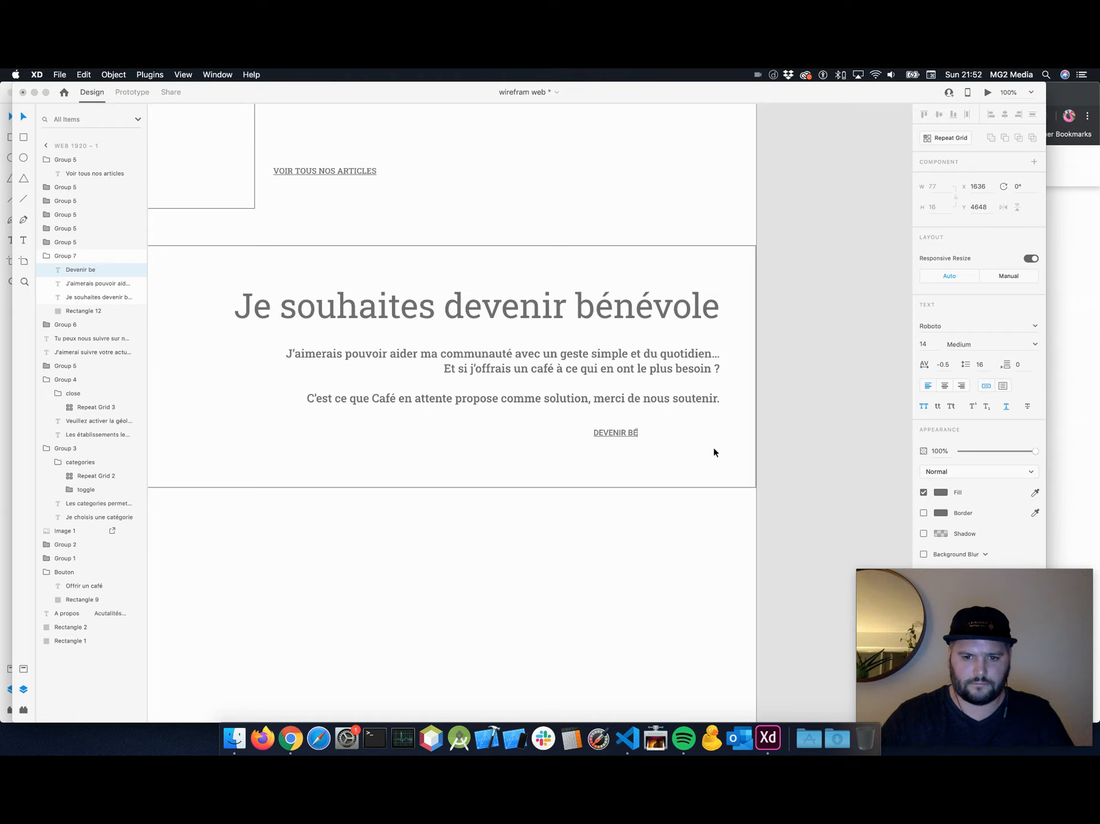
type("NE")
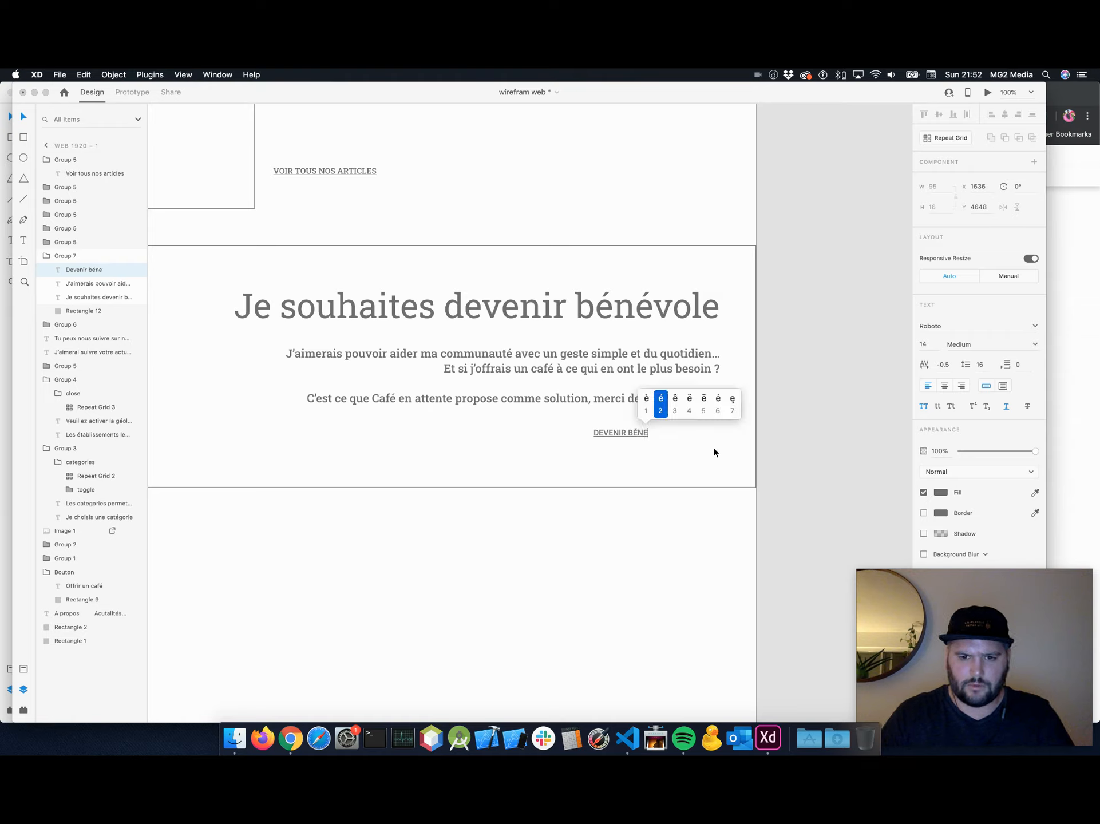
type("2VOLES")
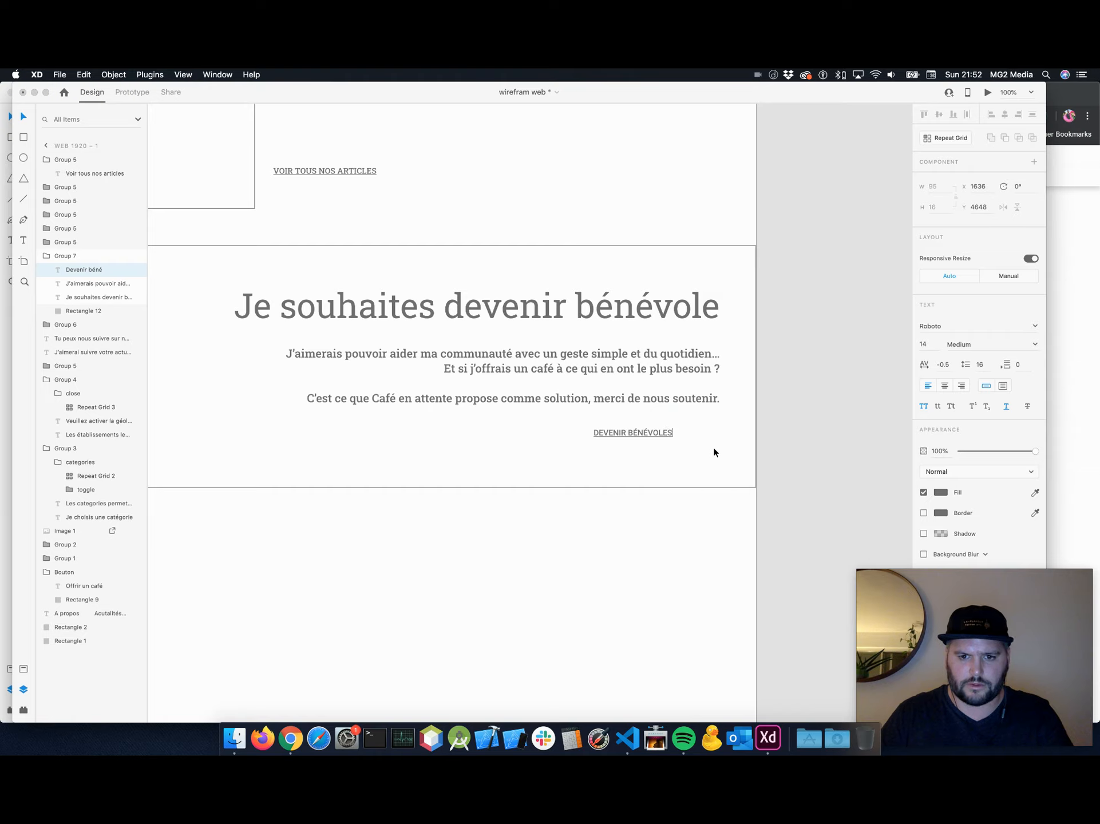
key("Escape")
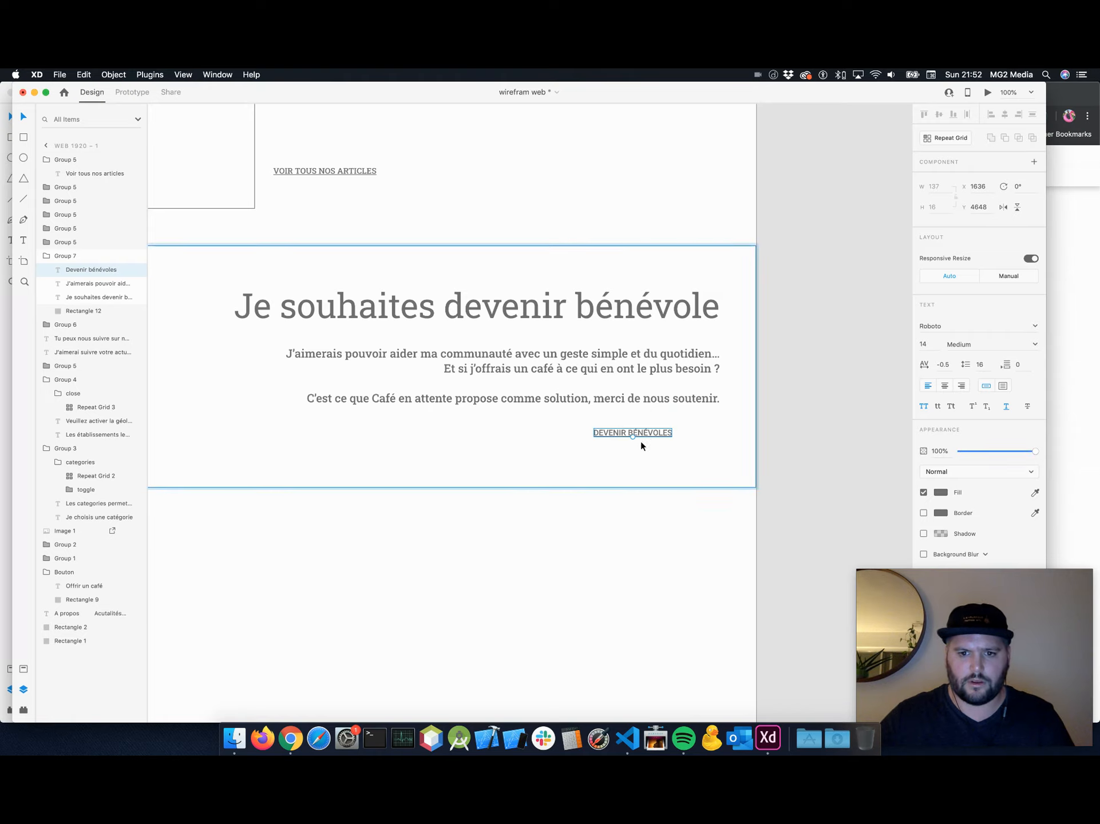
Change the link text to the singular "Devenir bénévole" and line it up with the right edge of the paragraph above.
key("Return")
key("Right")
key("BackSpace")
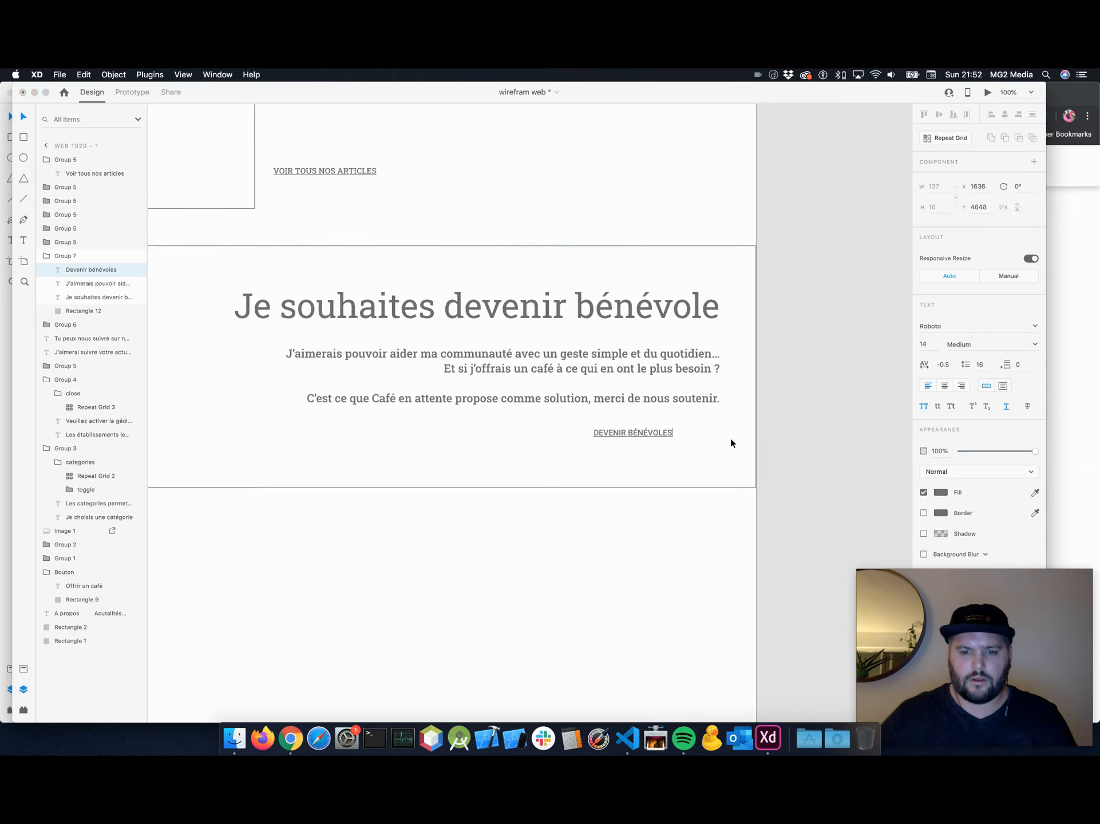
key("Escape")
left_click_drag(647, 435, 706, 432)
left_click(699, 535)
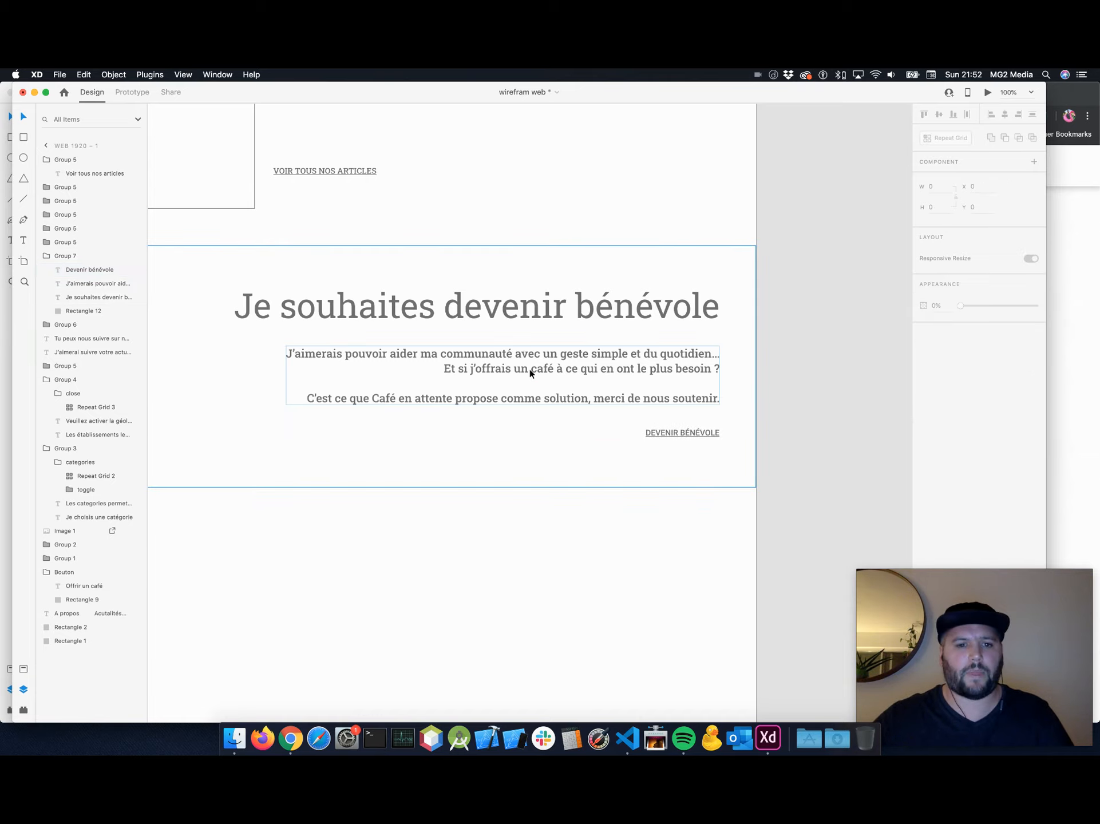
Replace the volunteer section's paragraph with new text beginning "Je trouves le projet super".
left_click(553, 363)
double_click(588, 366)
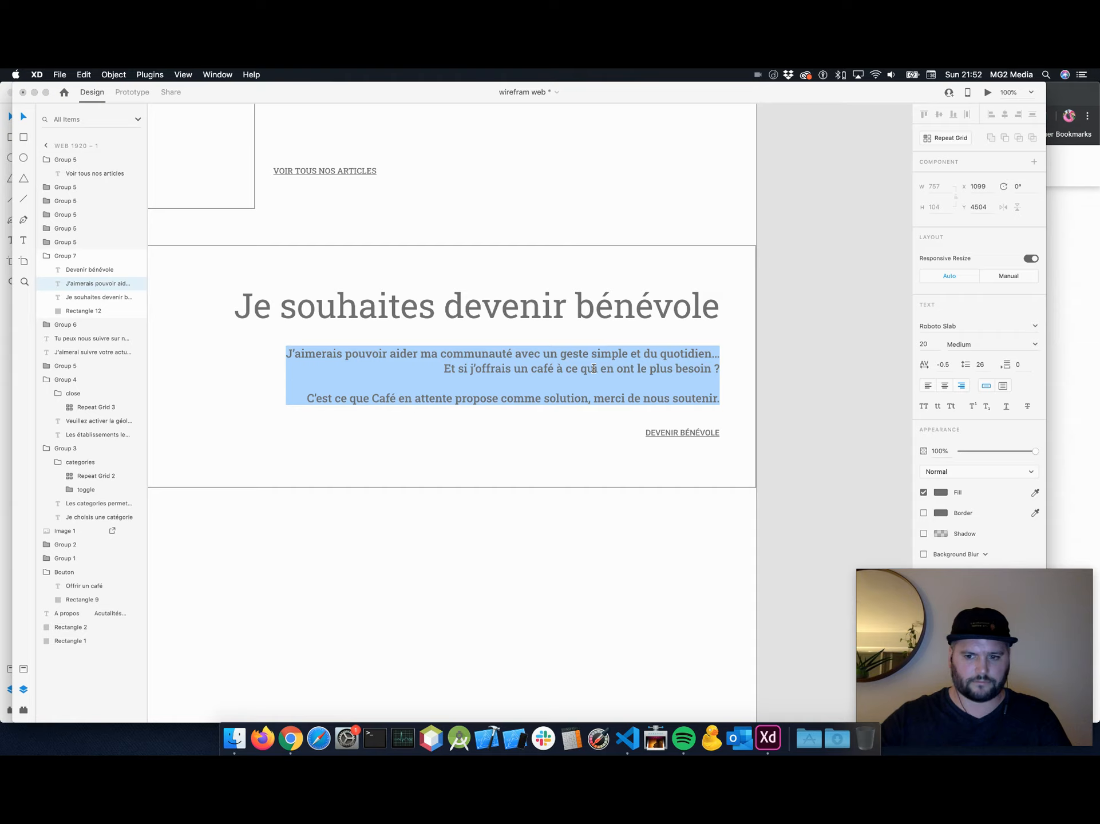
type("J'ai")
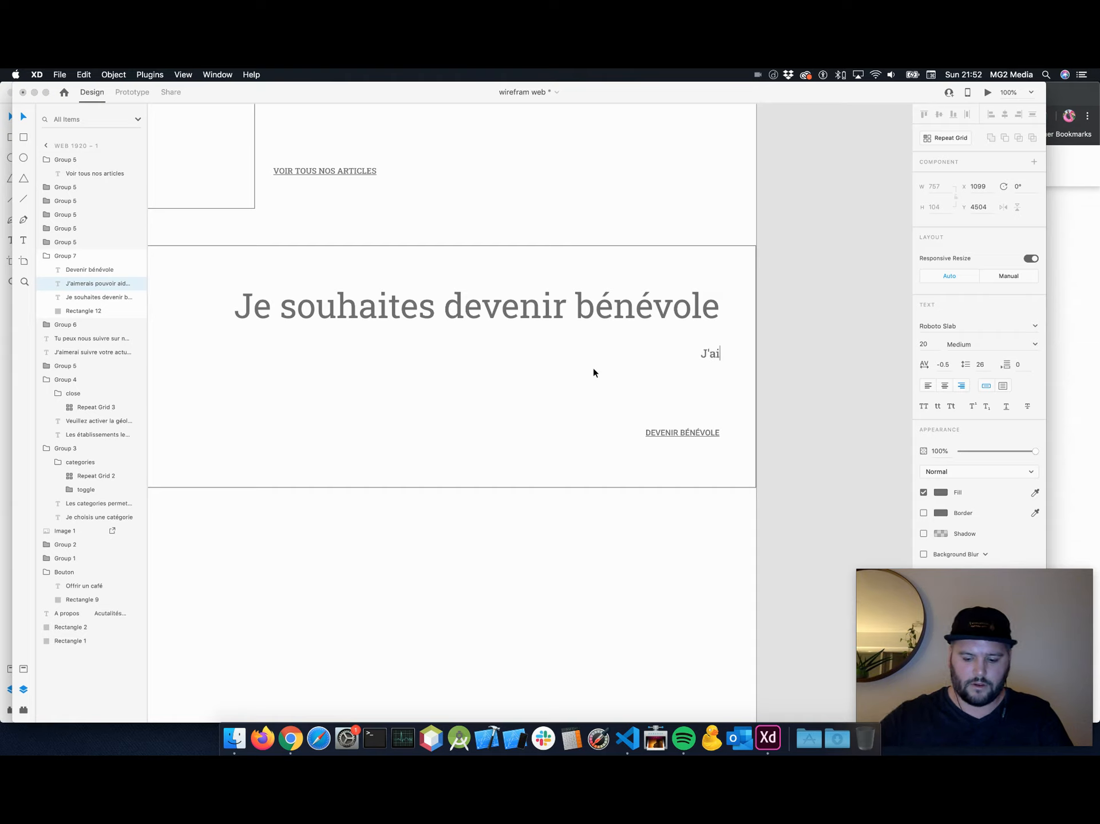
type("mr")
key("BackSpace")
key("BackSpace")
key("BackSpace")
key("BackSpace")
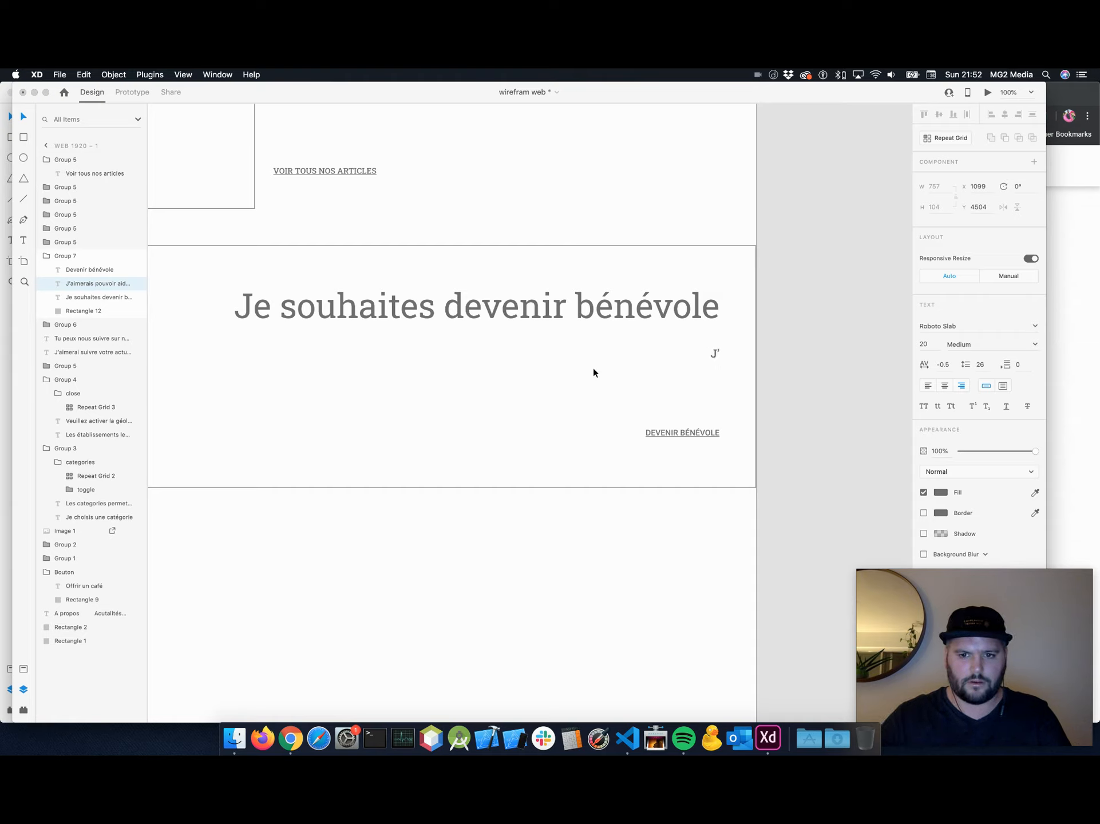
key("BackSpace")
type("e trouves le p")
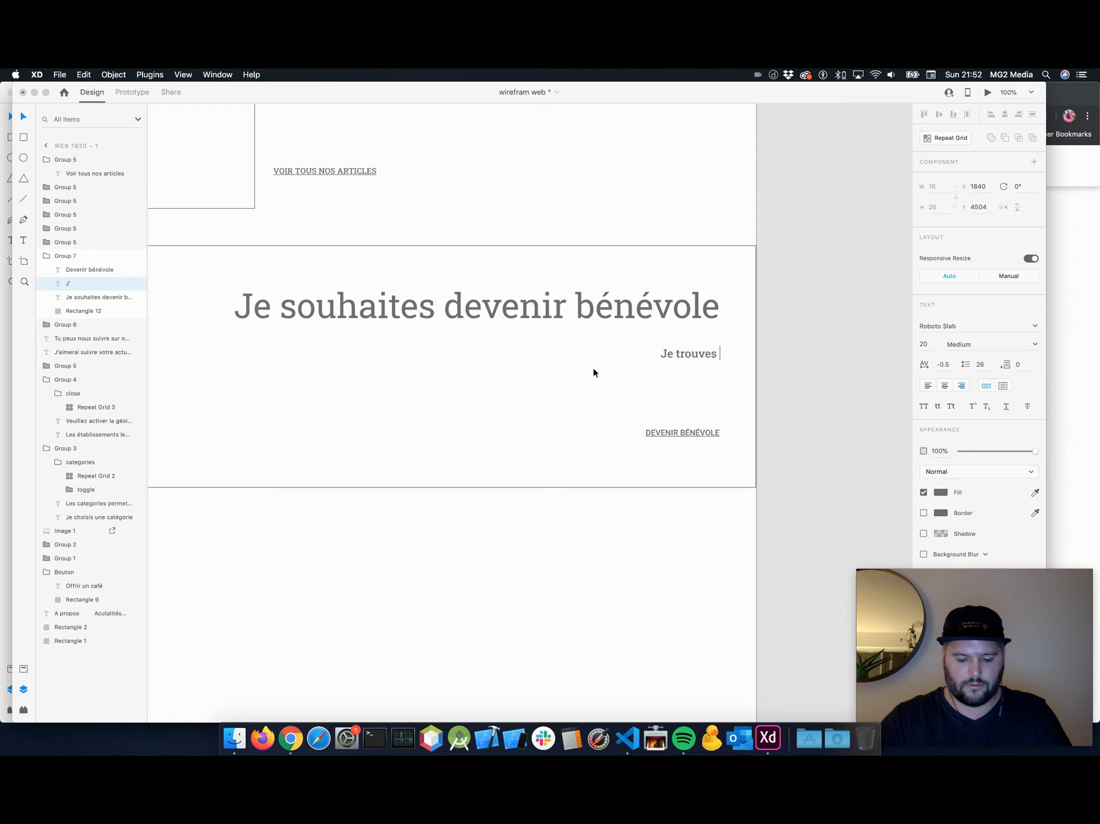
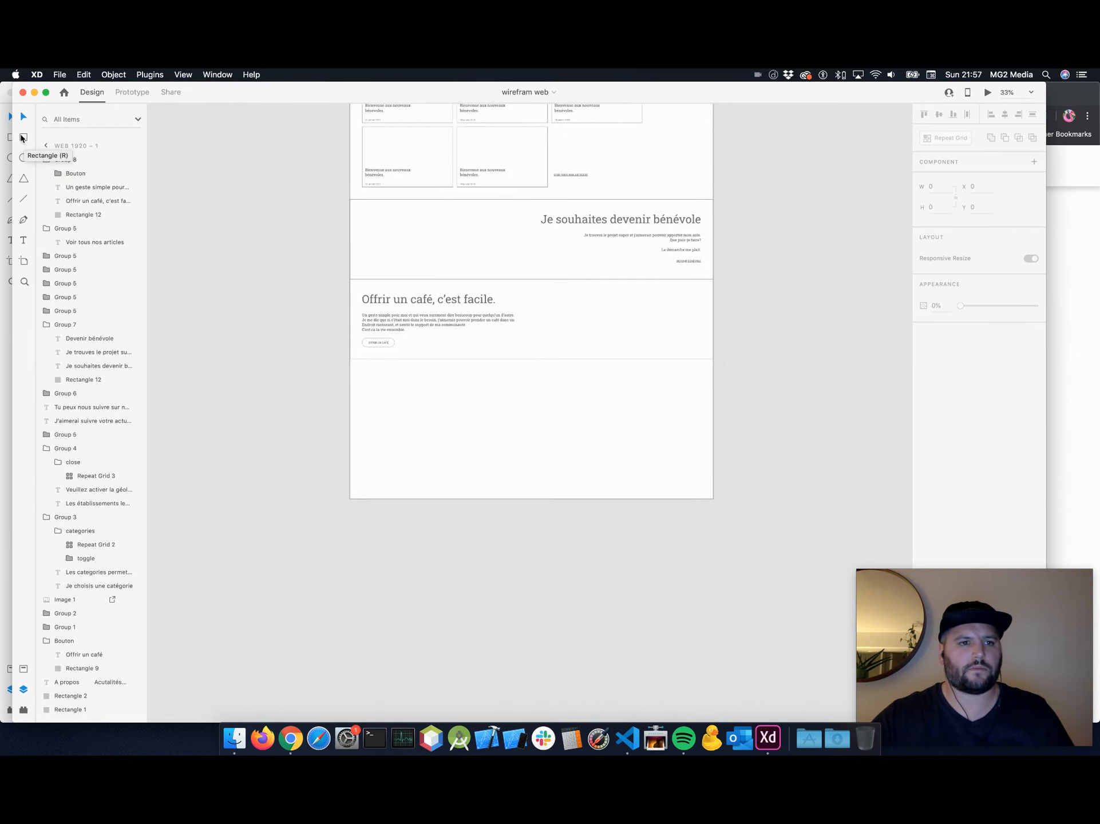
Draw a footer rectangle directly below the "Offrir un café, c'est facile." section, spanning the full 1920 width and about 593 high.
left_click(22, 138)
left_click_drag(456, 419, 618, 438)
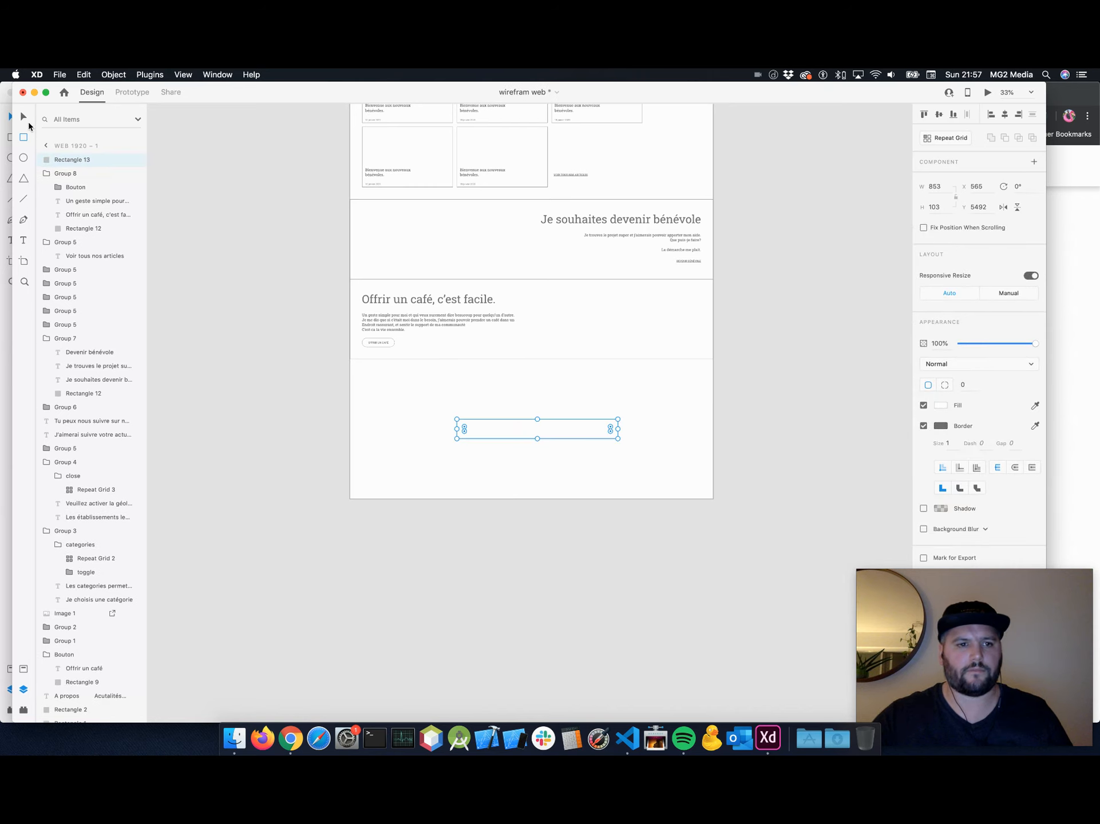
key("v")
left_click_drag(511, 433, 405, 372)
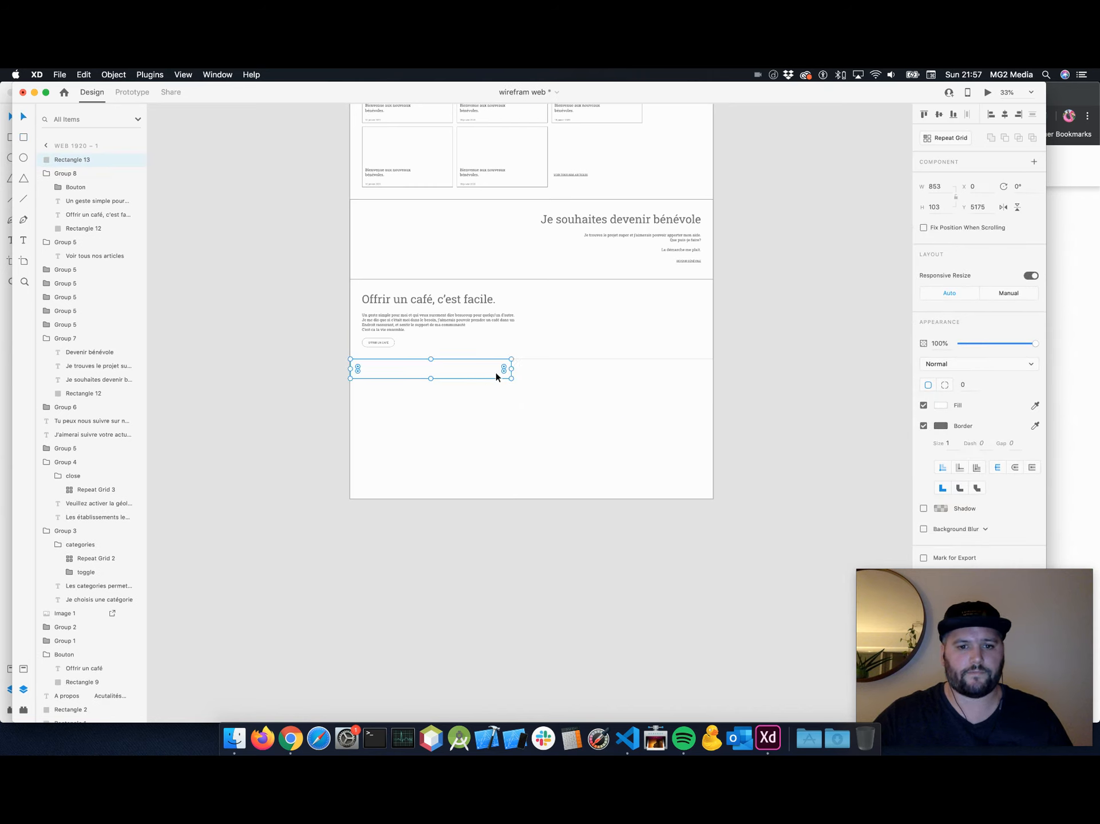
left_click_drag(512, 369, 713, 369)
left_click_drag(531, 379, 534, 470)
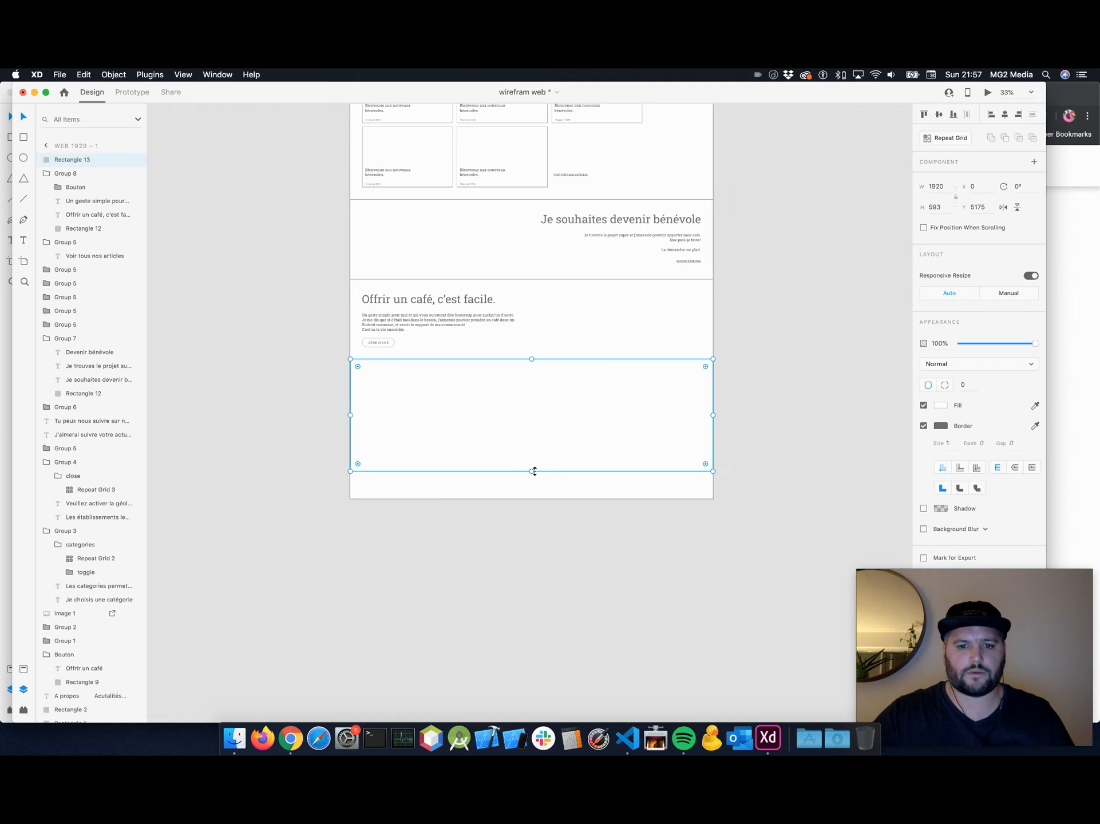
Copy the header's Cafés en attente logo into the footer rectangle at X 64, flush with its top edge at Y 5175.
scroll(538, 459, "up", 15)
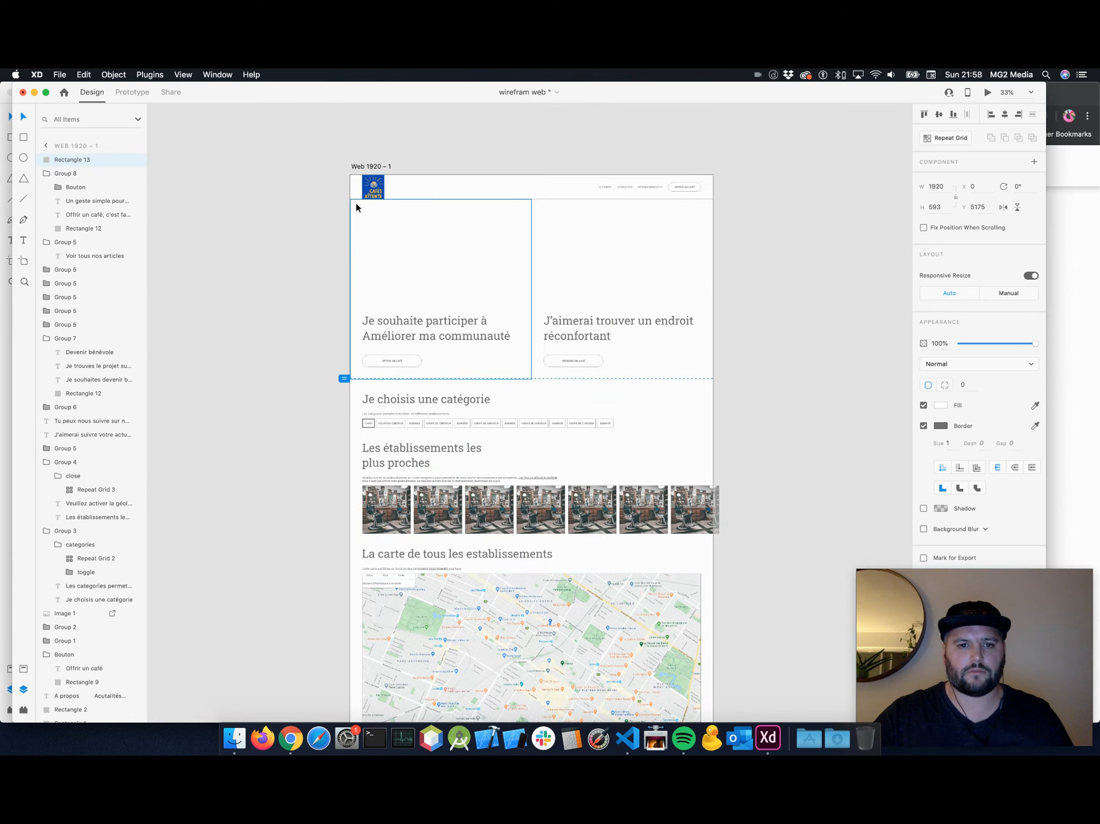
left_click(377, 192)
scroll(435, 240, "down", 15)
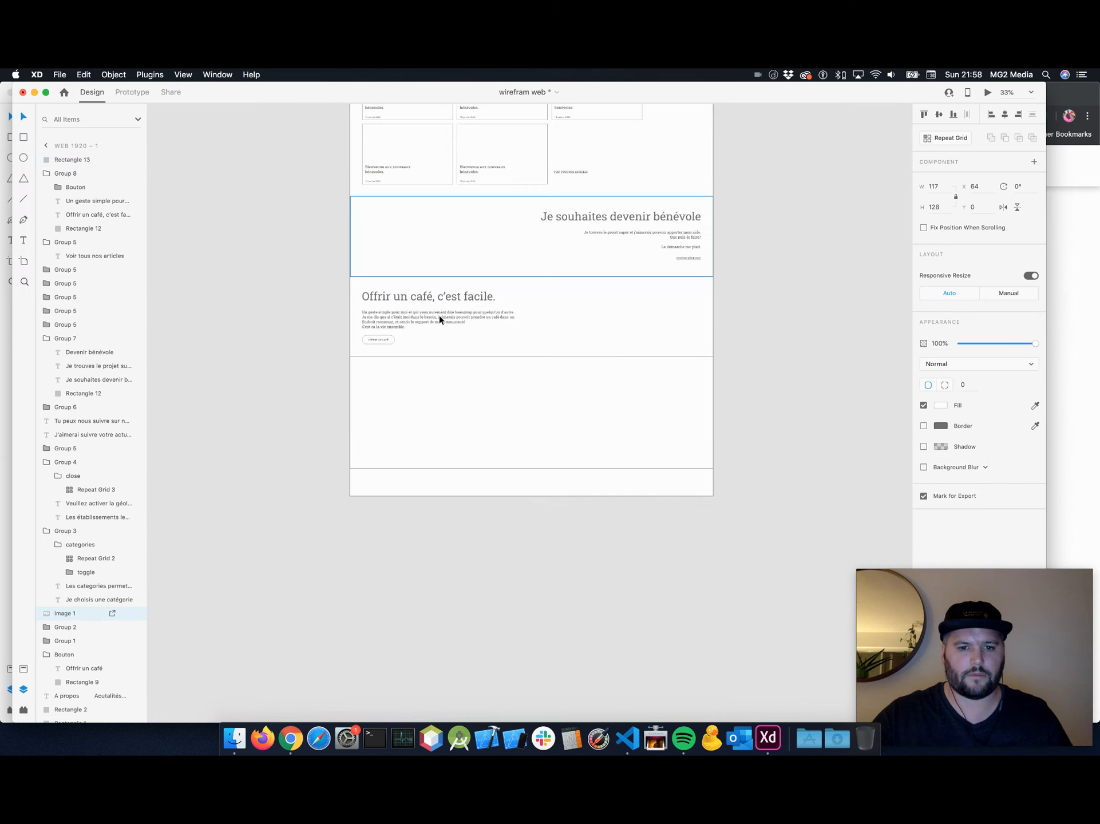
key("super+v")
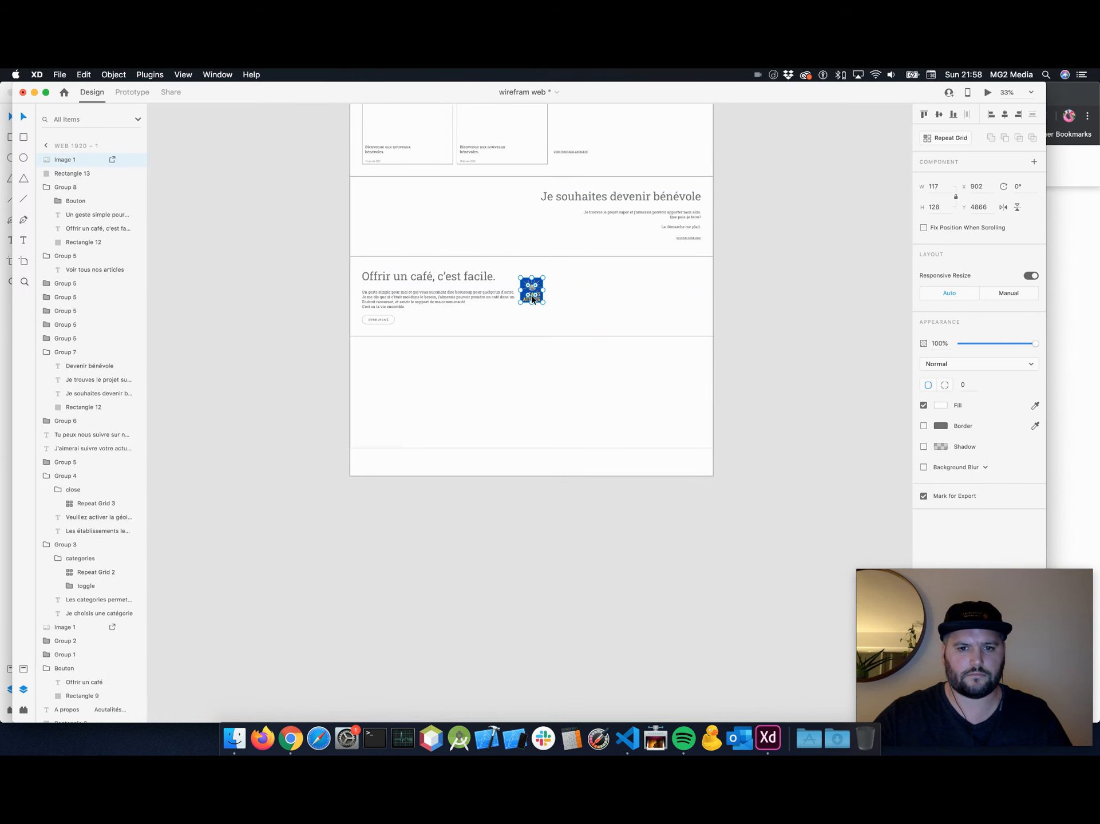
left_click_drag(530, 295, 375, 357)
key("super+plus")
key("super+plus")
scroll(403, 369, "left", 2)
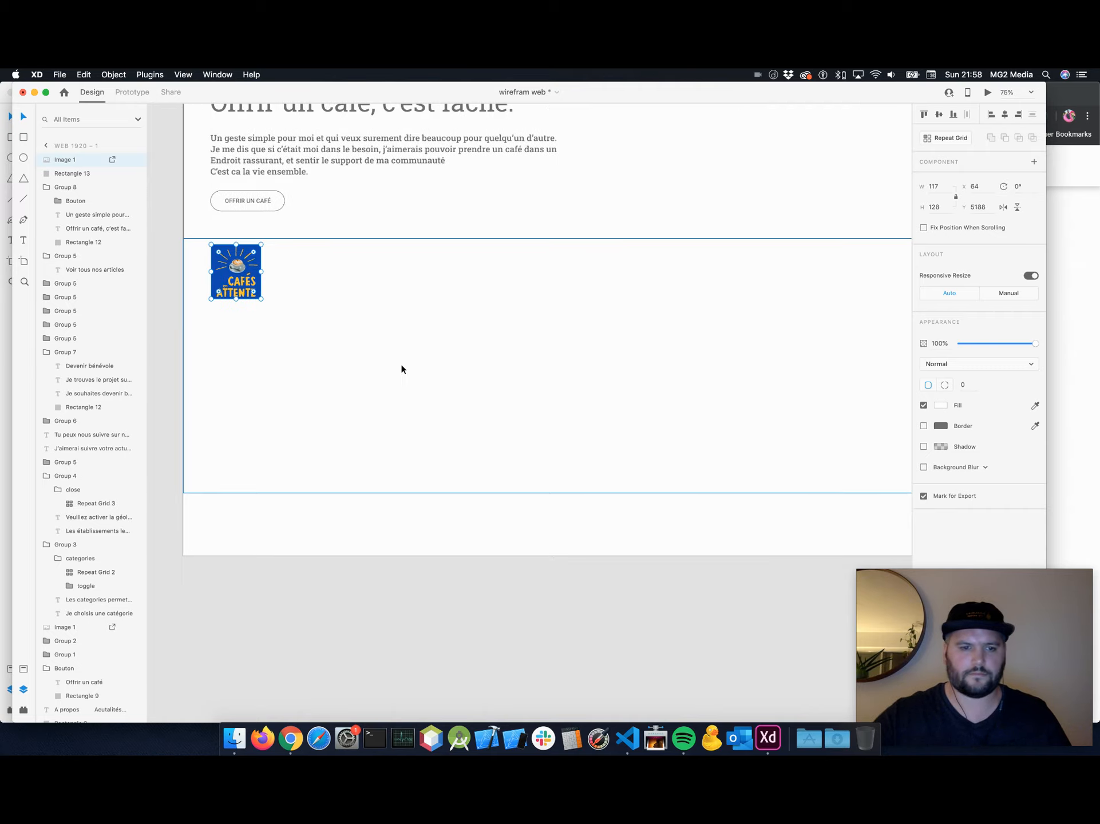
scroll(402, 369, "up", 3)
scroll(402, 369, "left", 2)
scroll(402, 369, "down", 1)
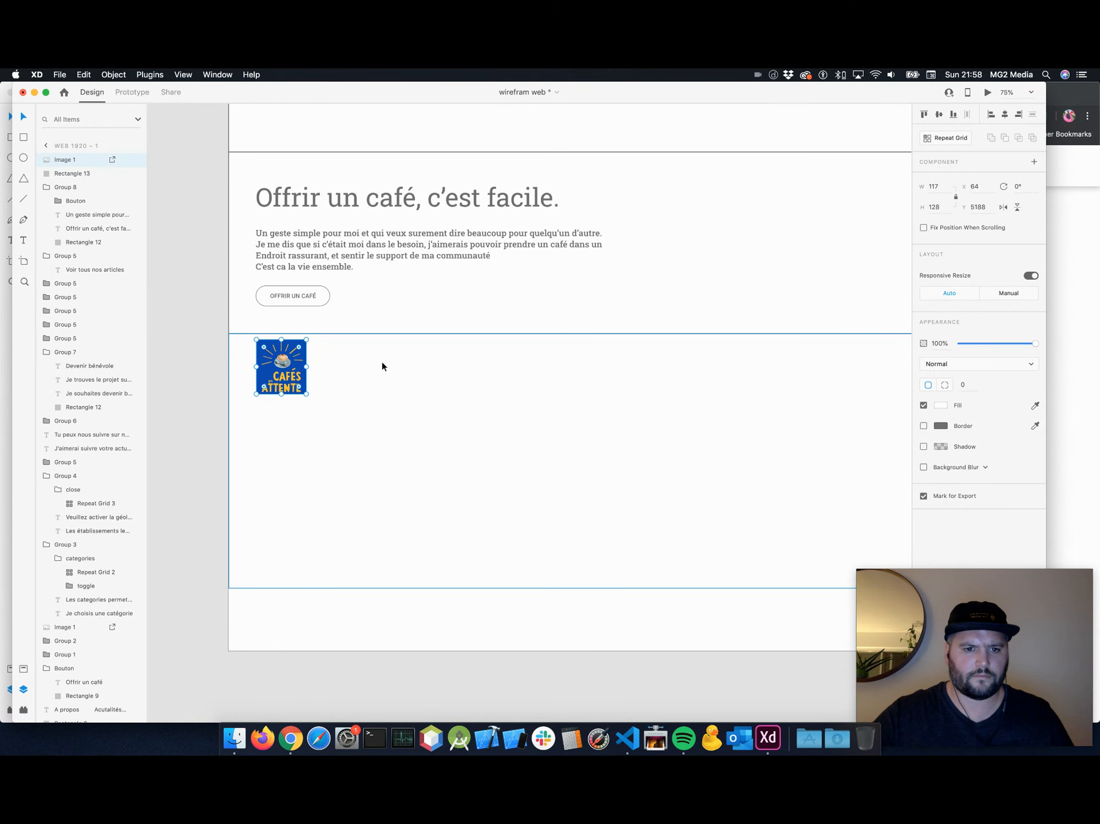
left_click_drag(277, 363, 278, 359)
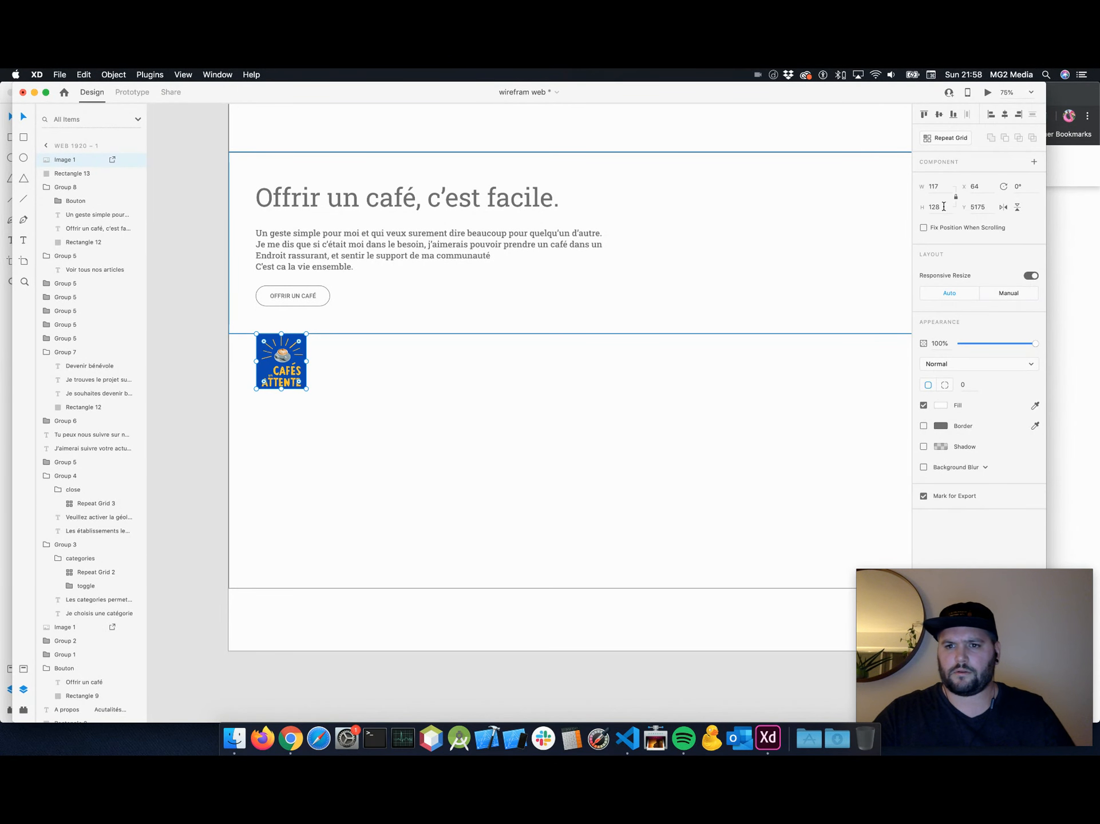
Enlarge the footer logo proportionally to a height of 256.
left_click(935, 207)
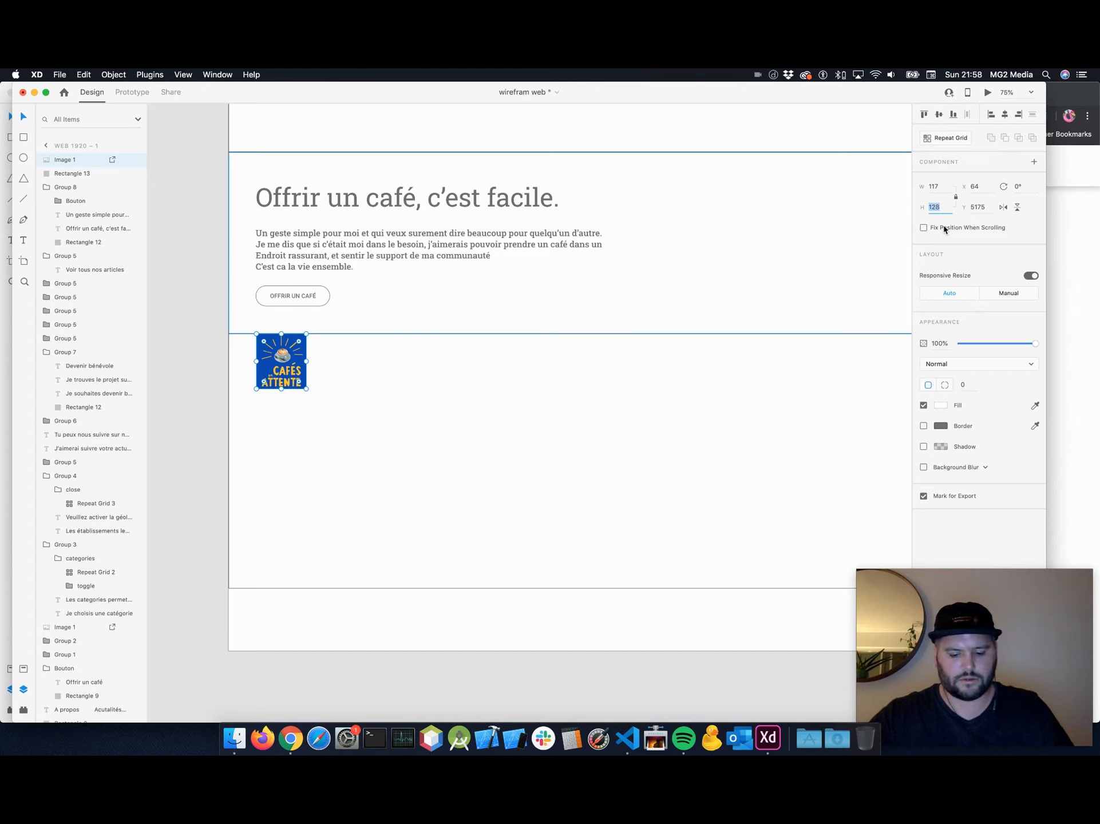
type("256")
key("Return")
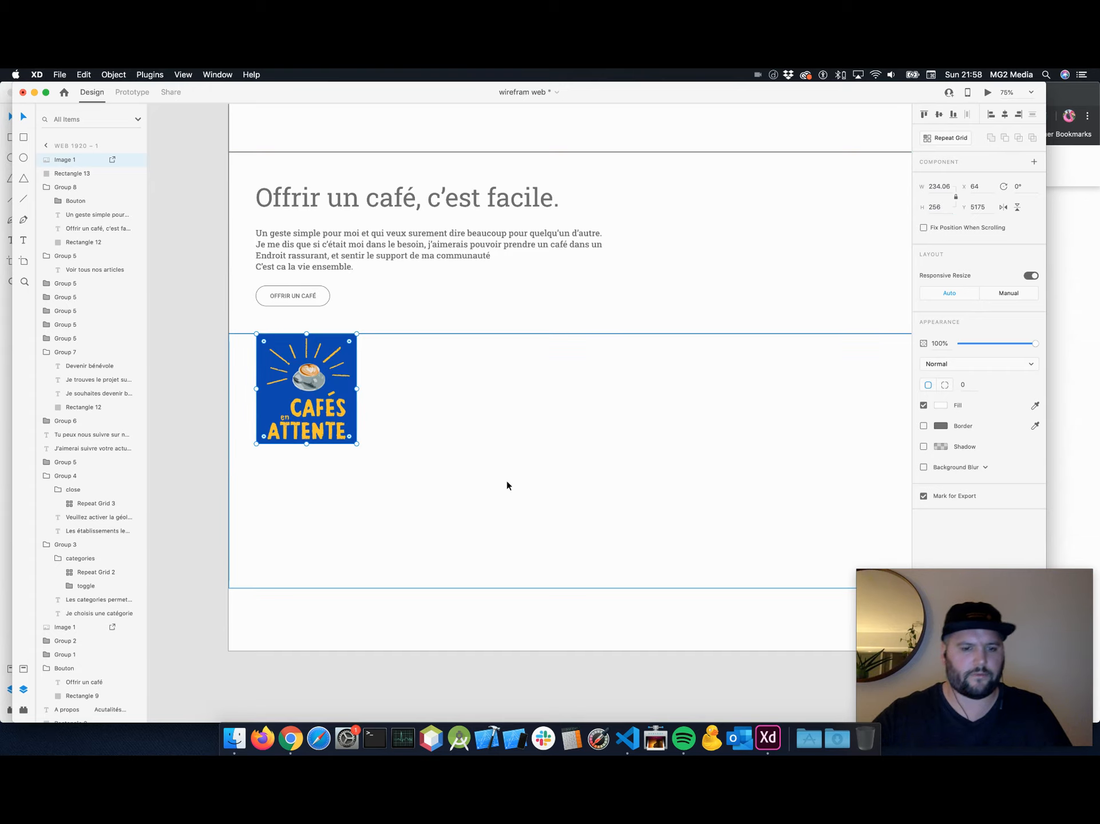
left_click(508, 483)
Move the footer logo straight down to 64 px below the footer's top edge, keeping X 64.
left_click(312, 378)
mouse_move(312, 377)
left_mouse_down()
mouse_move(313, 395)
mouse_move(314, 379)
left_mouse_up()
key("shift+Down")
key("shift+Down")
key("shift+Down")
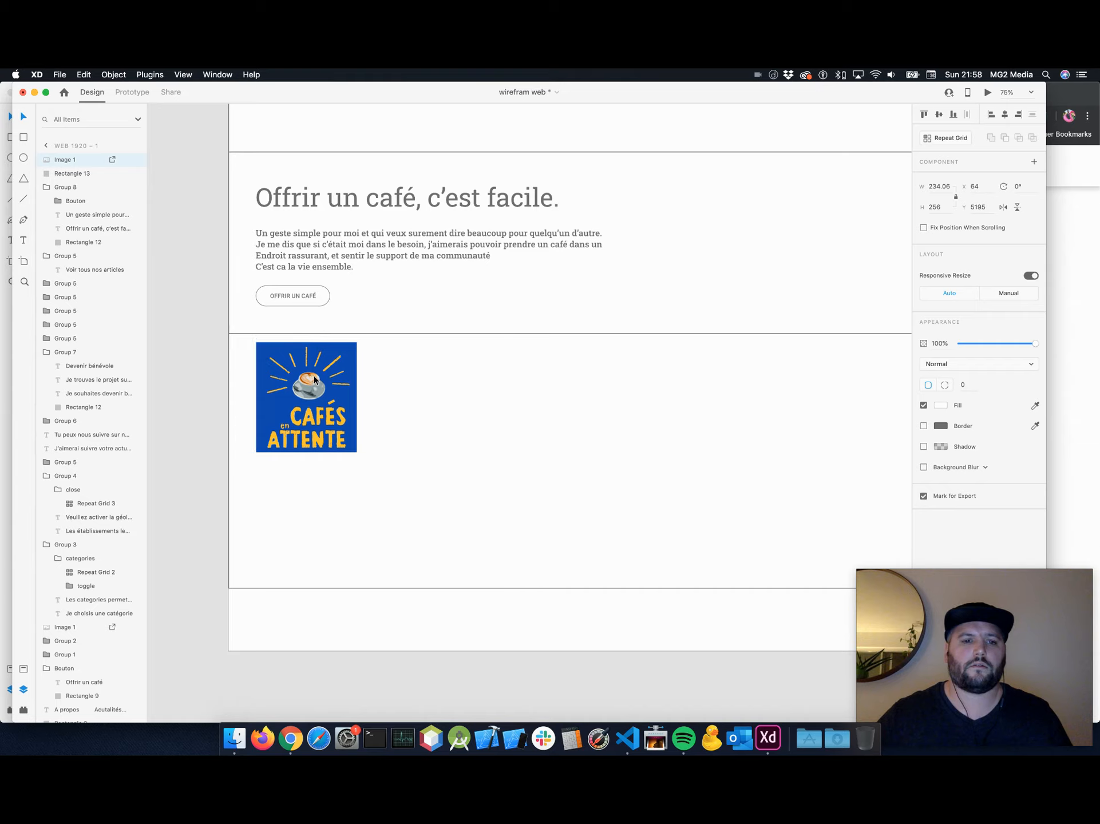
key("shift+Down")
key("shift+Down")
key("shift+Down")
key("Down")
key("Down")
key("Down")
key("Down")
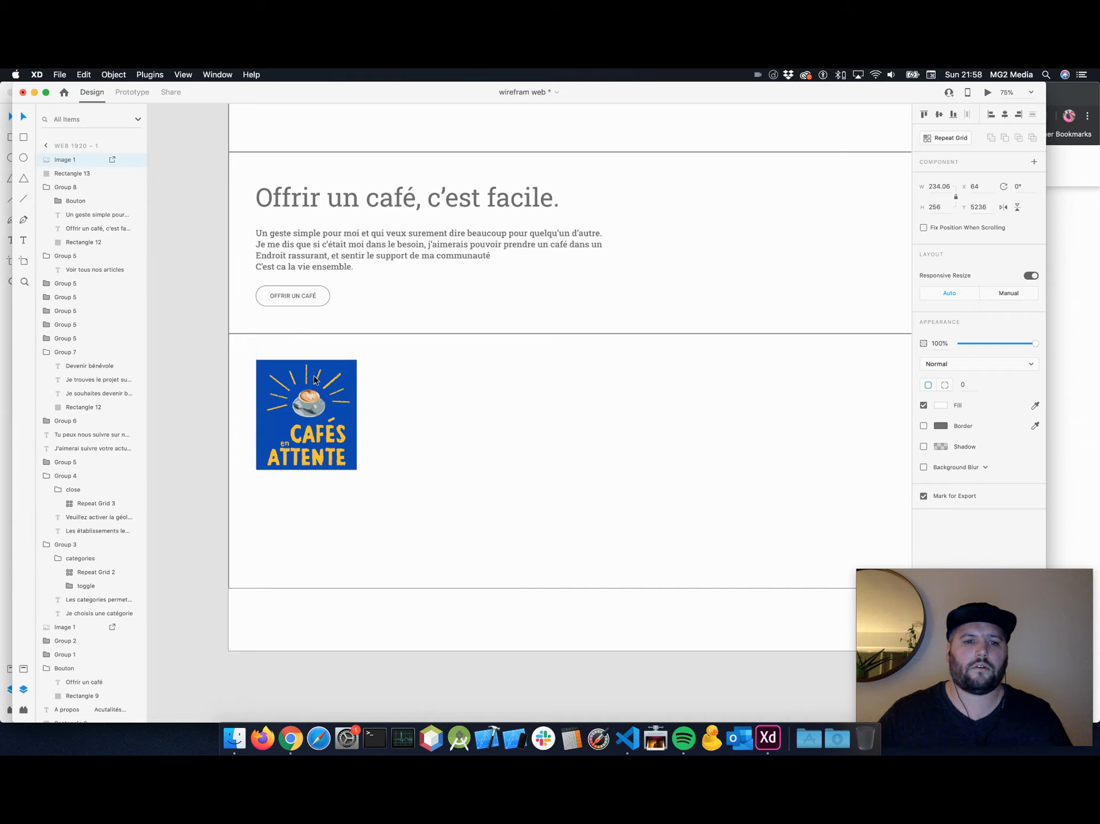
Copy the header's navigation links and "Offrir un café" button and paste them into the footer rectangle.
left_click(528, 380)
scroll(528, 380, "right", 5)
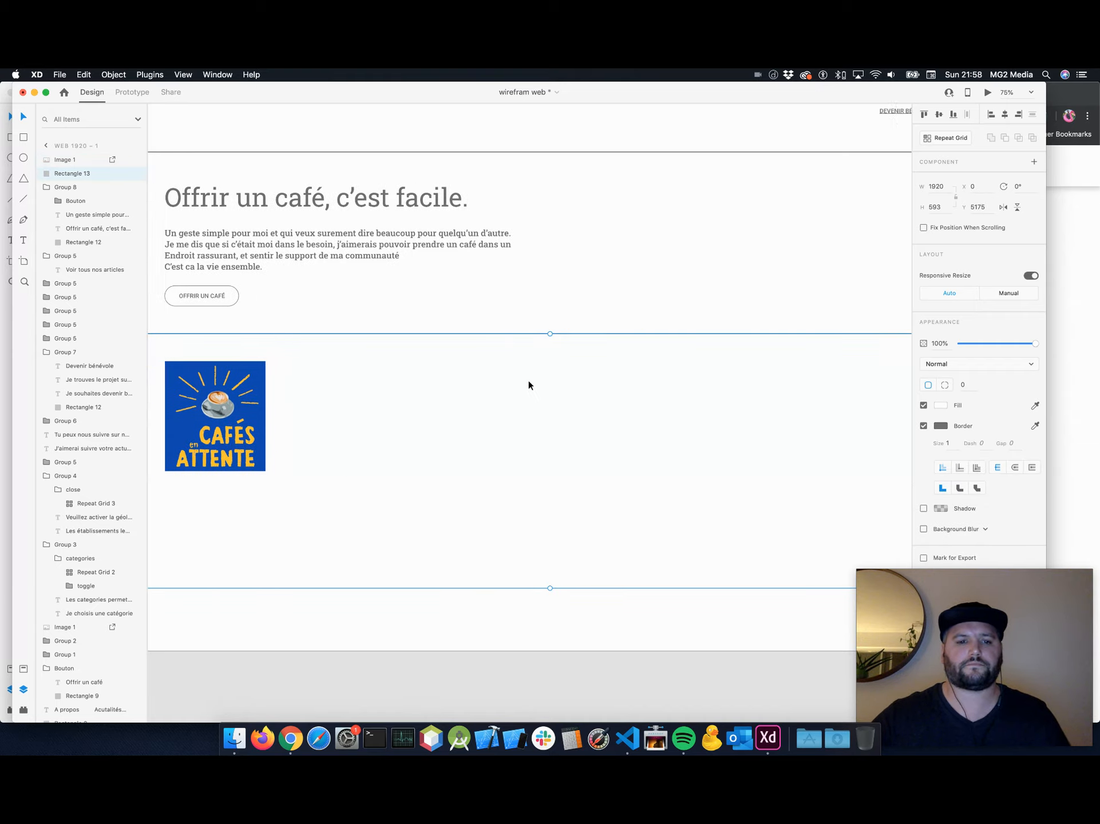
scroll(528, 385, "up", 15)
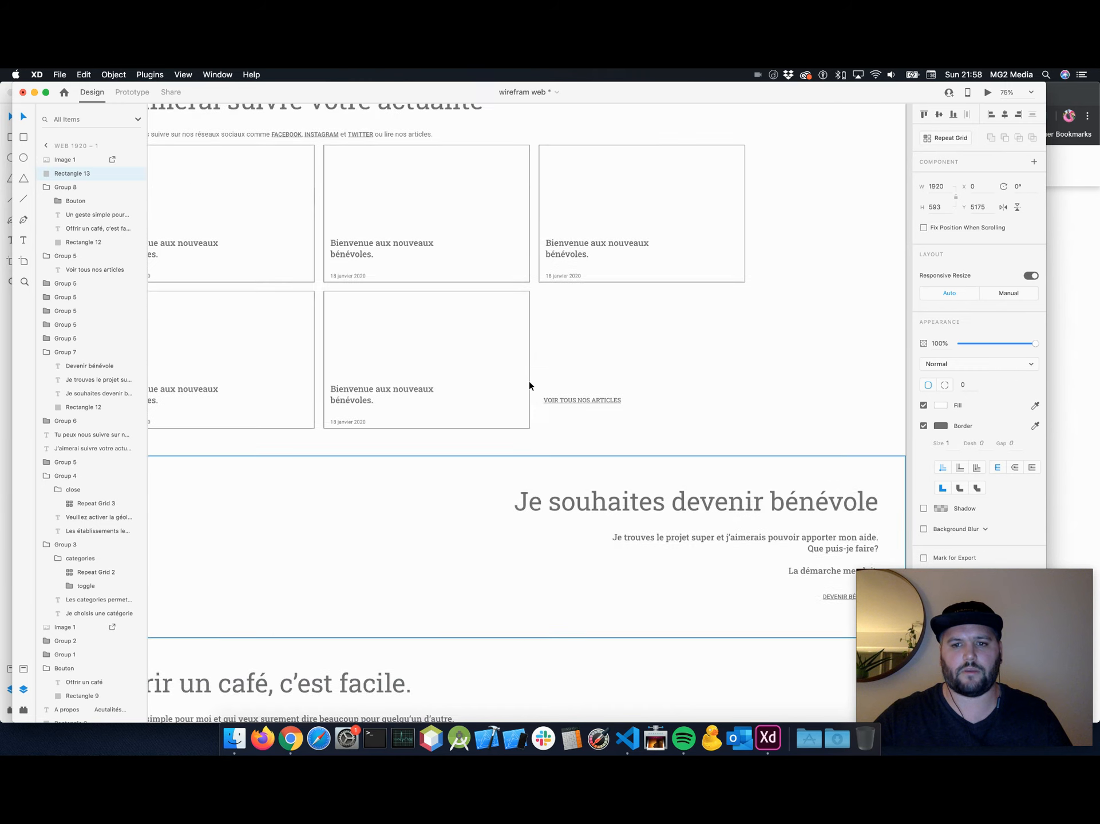
scroll(528, 384, "up", 15)
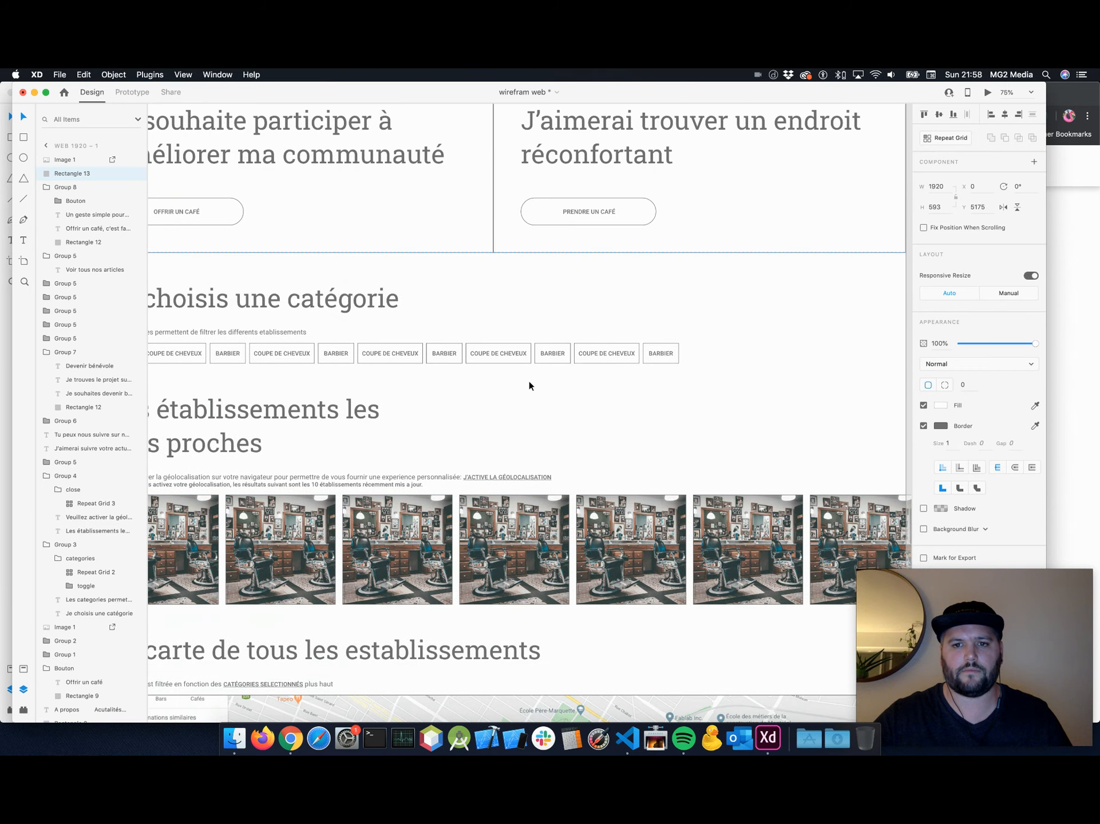
scroll(528, 382, "up", 5)
left_click(735, 389)
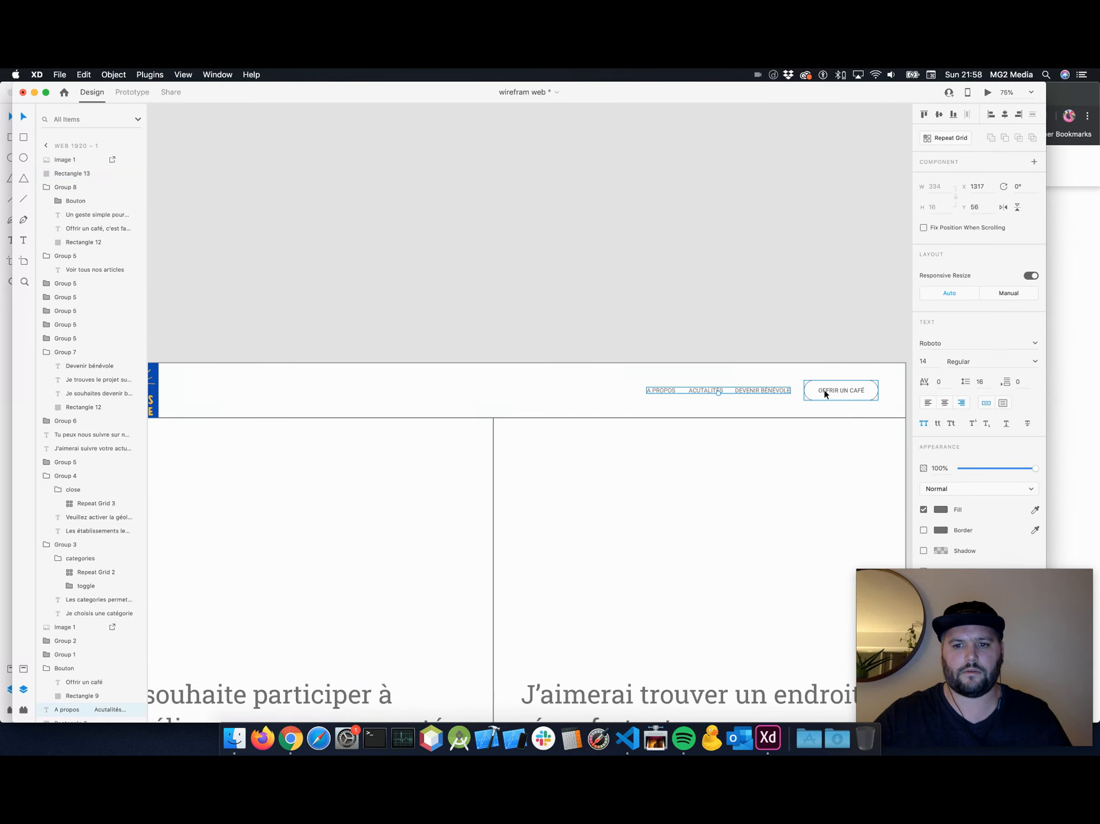
left_click(830, 392, "shift")
key("super+c")
scroll(819, 394, "down", 20)
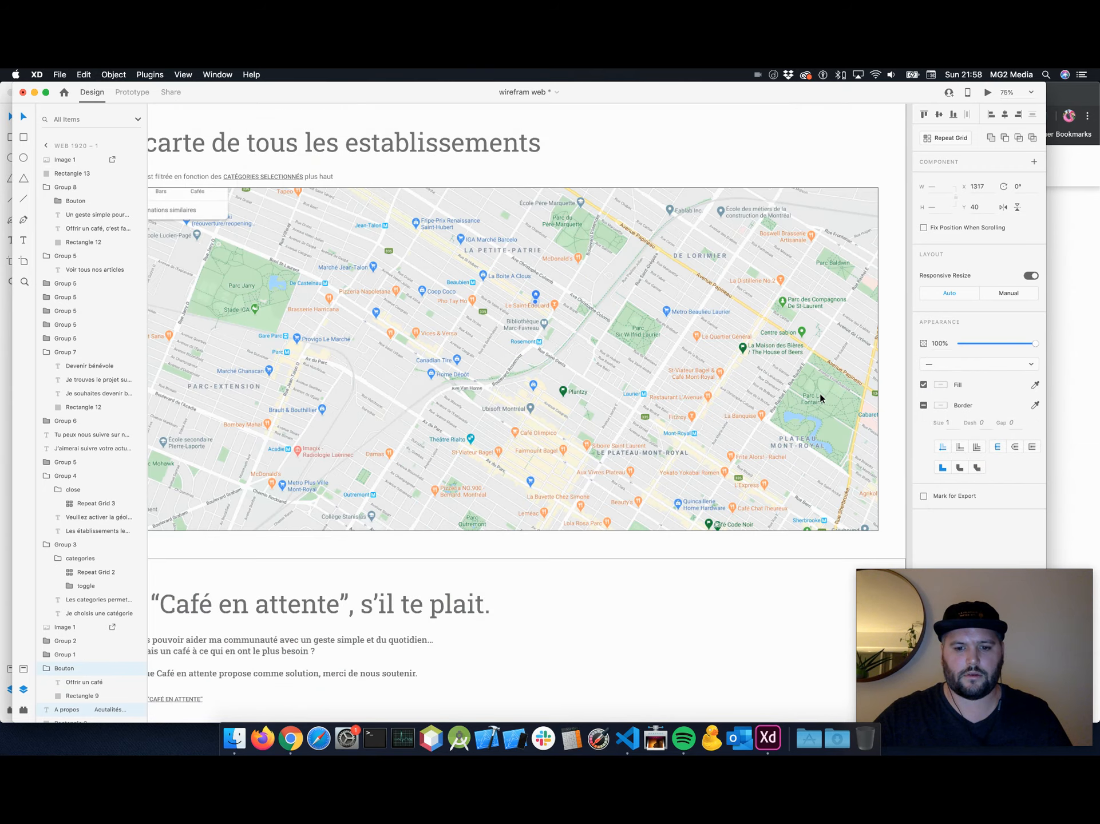
scroll(820, 399, "down", 5)
left_click(614, 238)
scroll(617, 257, "up", 2)
key("super+v")
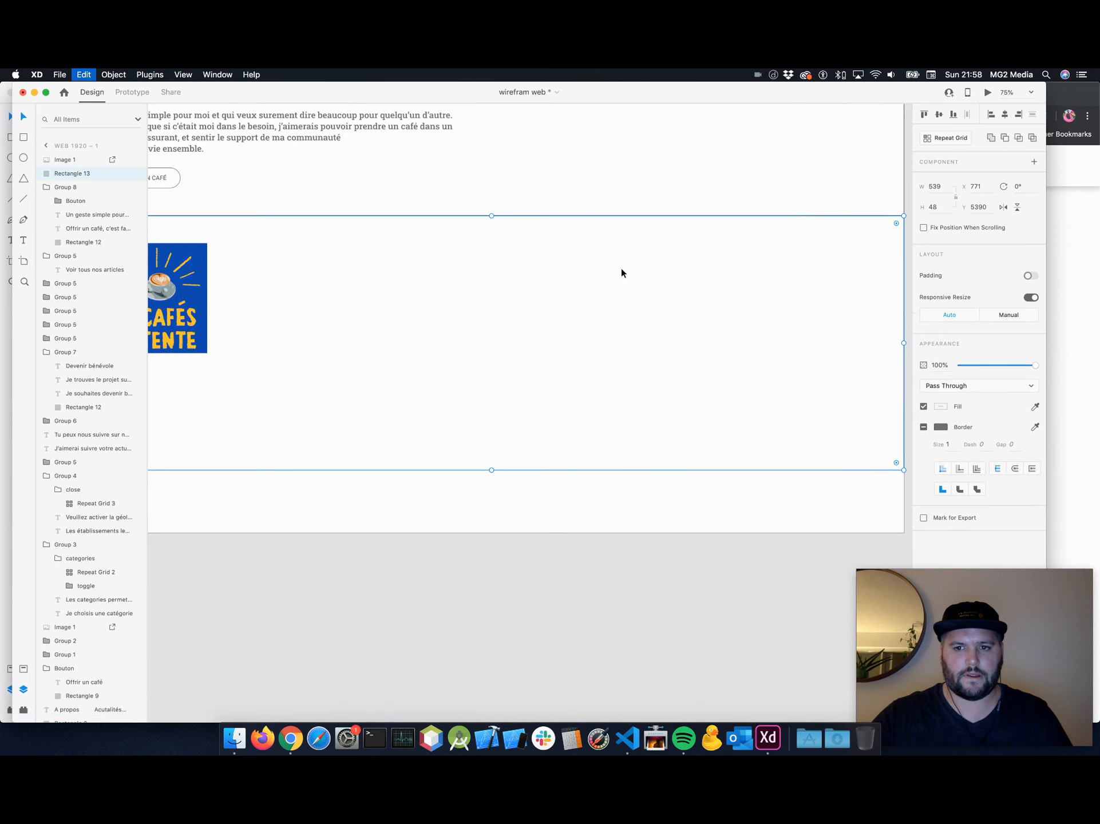
Move the pasted links and button level with the footer logo's top at Y 5239, along the page's right margin.
left_click_drag(606, 327, 865, 258)
key("shift+Left")
key("shift+Left")
key("shift+Left")
key("shift+Left")
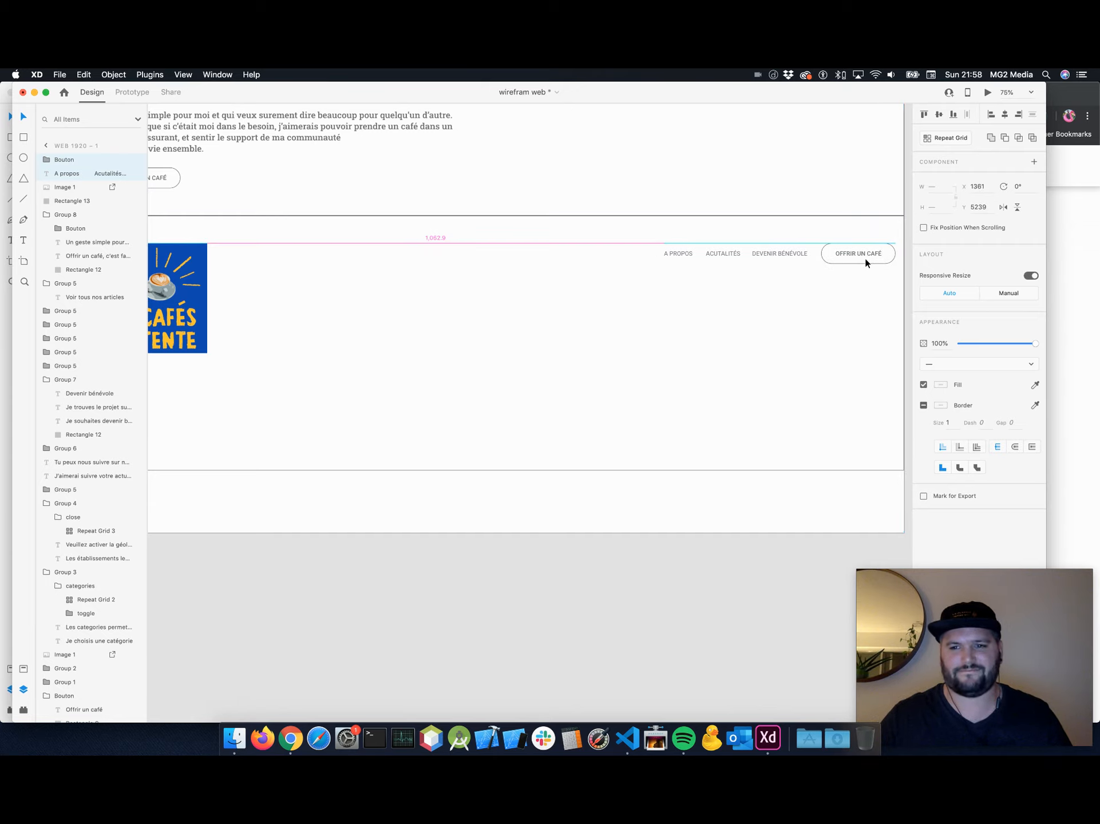
key("shift+Left")
key("shift+Left")
key("Left")
key("Left")
key("Left")
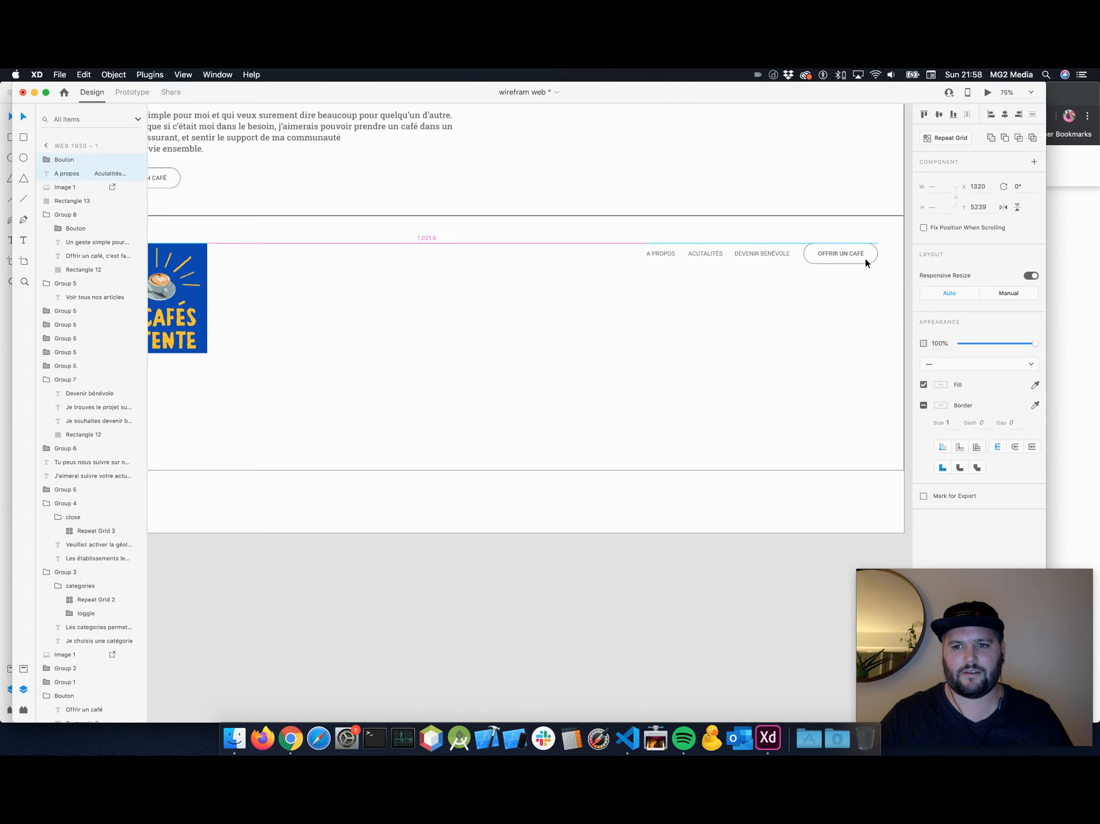
Reduce the footer rectangle's height to 384, leaving equal space above and below the logo.
left_click(729, 297)
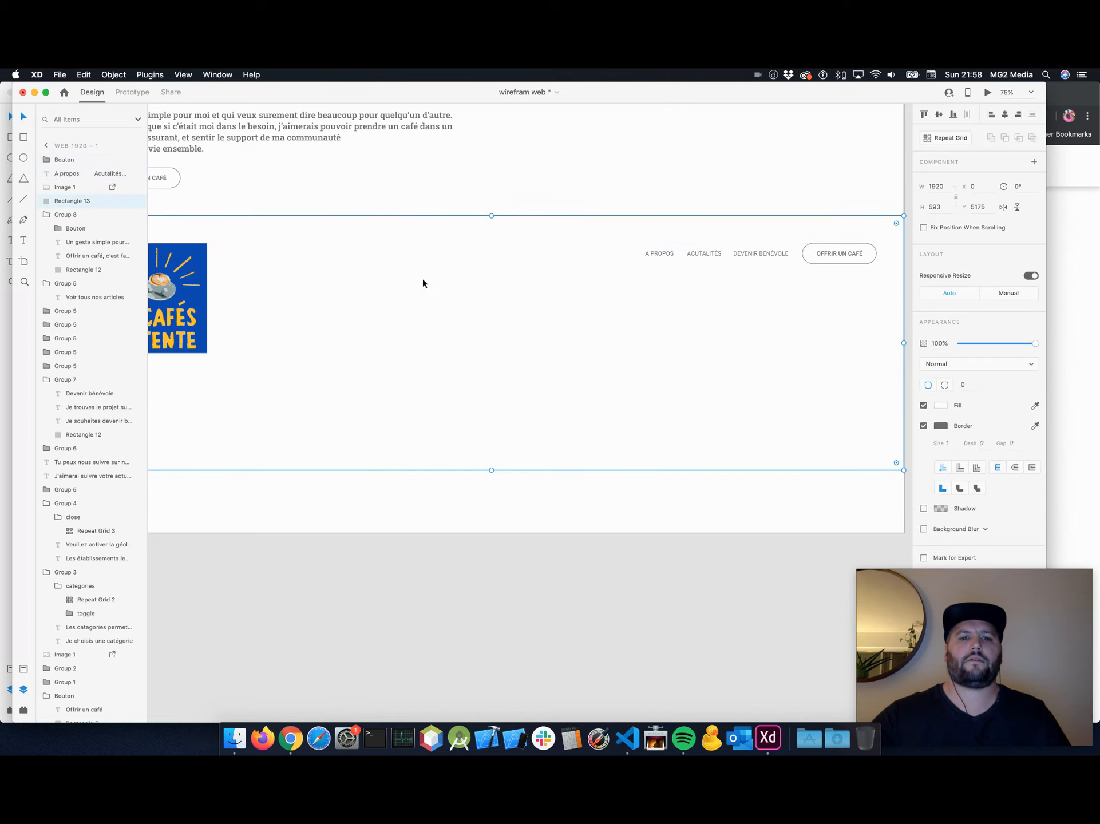
scroll(425, 282, "left", 2)
scroll(426, 282, "left", 2)
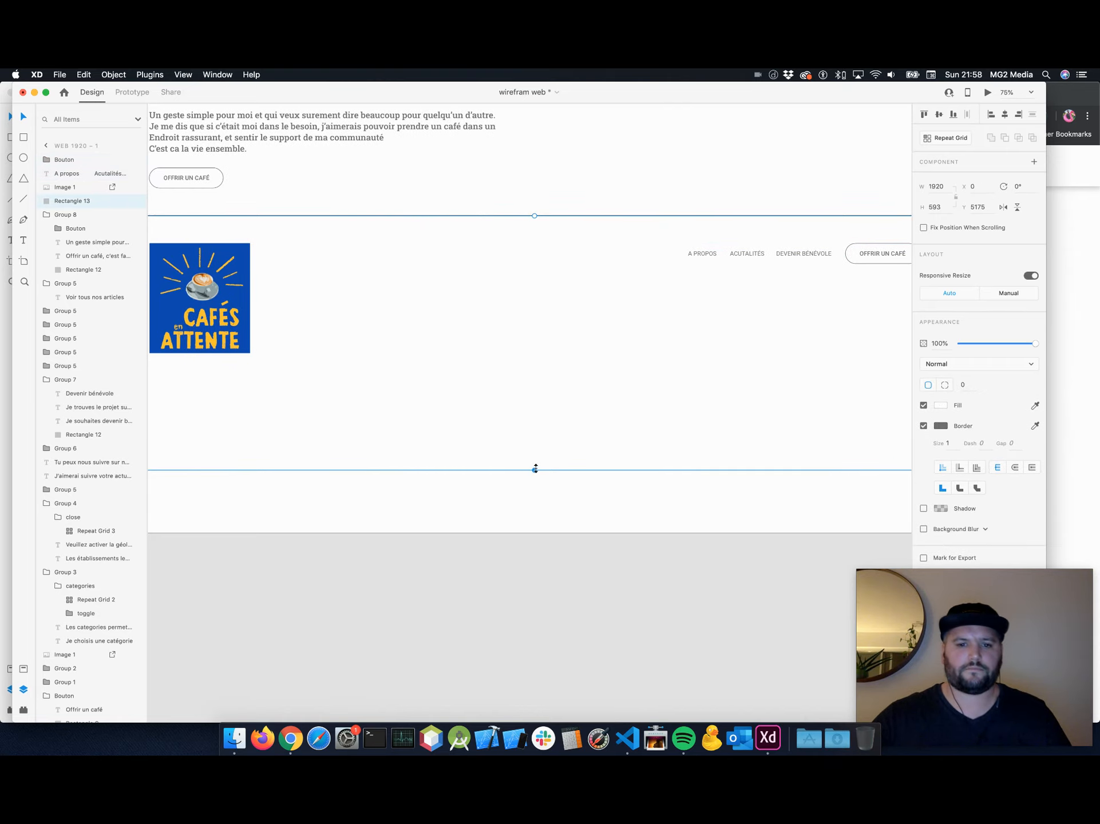
left_click_drag(535, 468, 538, 353)
double_click(943, 206)
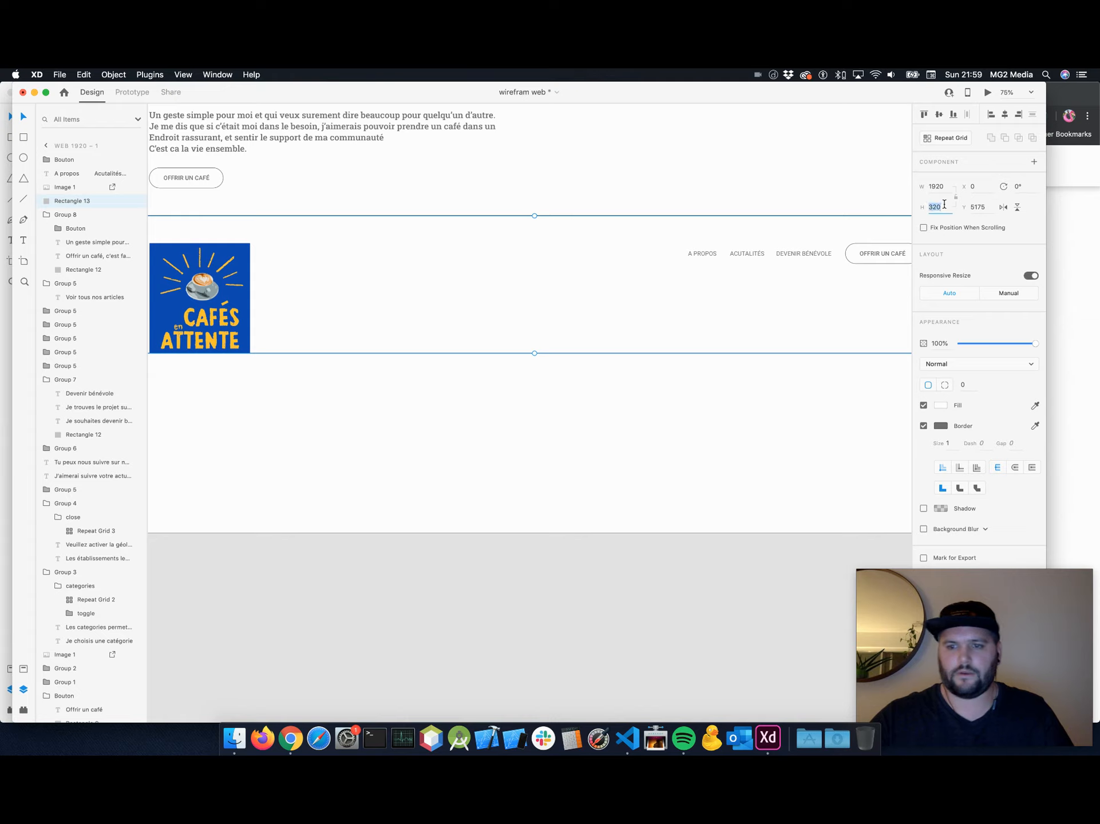
left_click(944, 206)
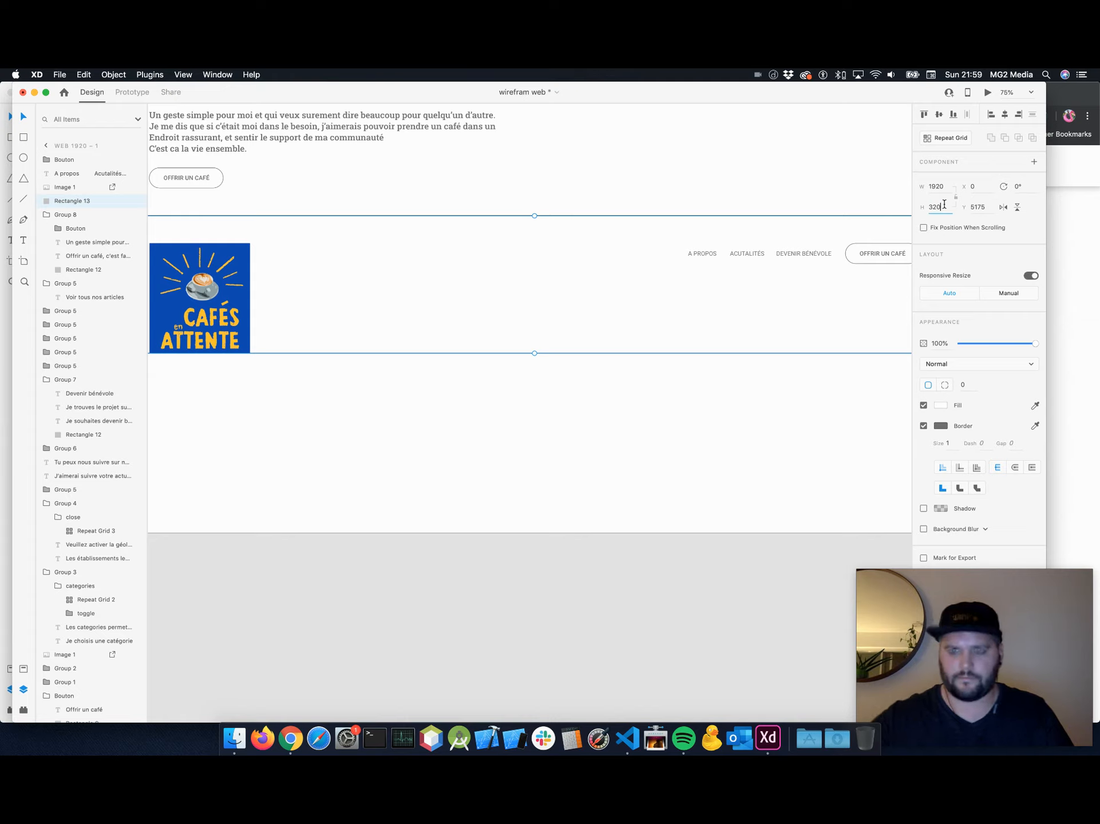
type("-34")
key("Return")
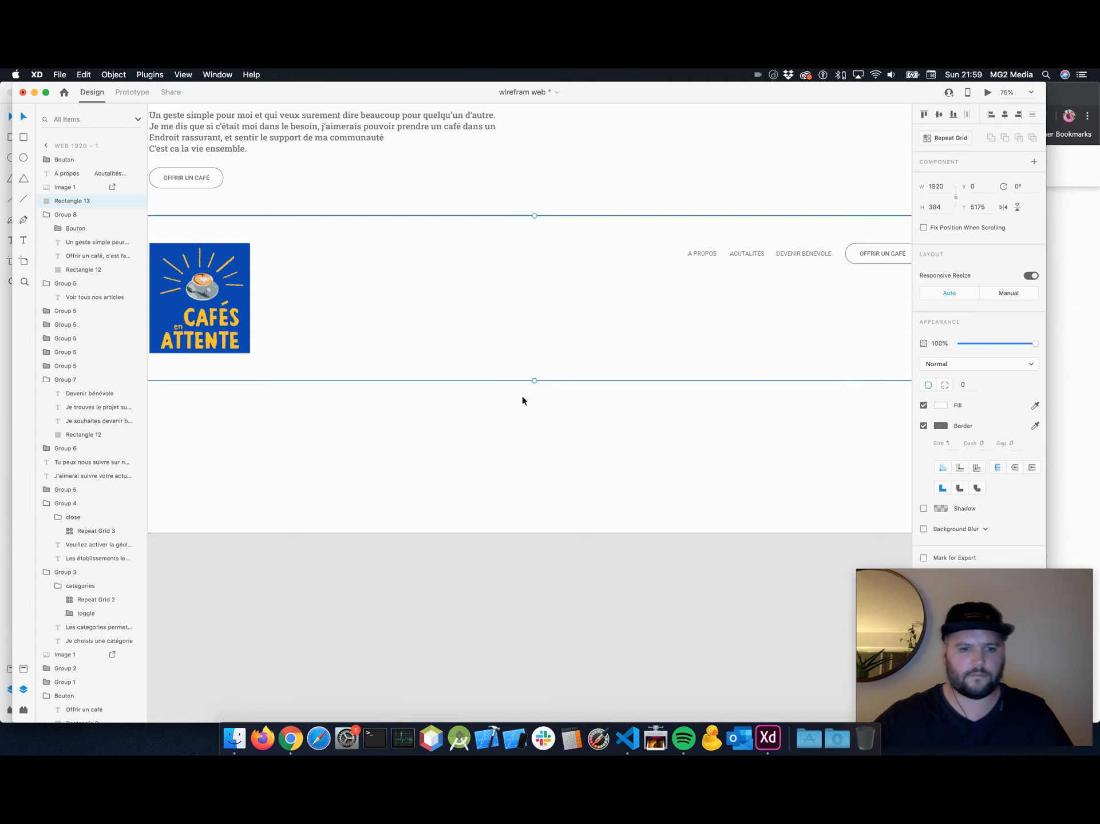
left_click(504, 409)
Shorten the Web 1920 – 1 artboard so it ends at the footer's bottom edge, and save the wireframe.
key("super+plus")
key("super+minus")
key("super+minus")
key("super+minus")
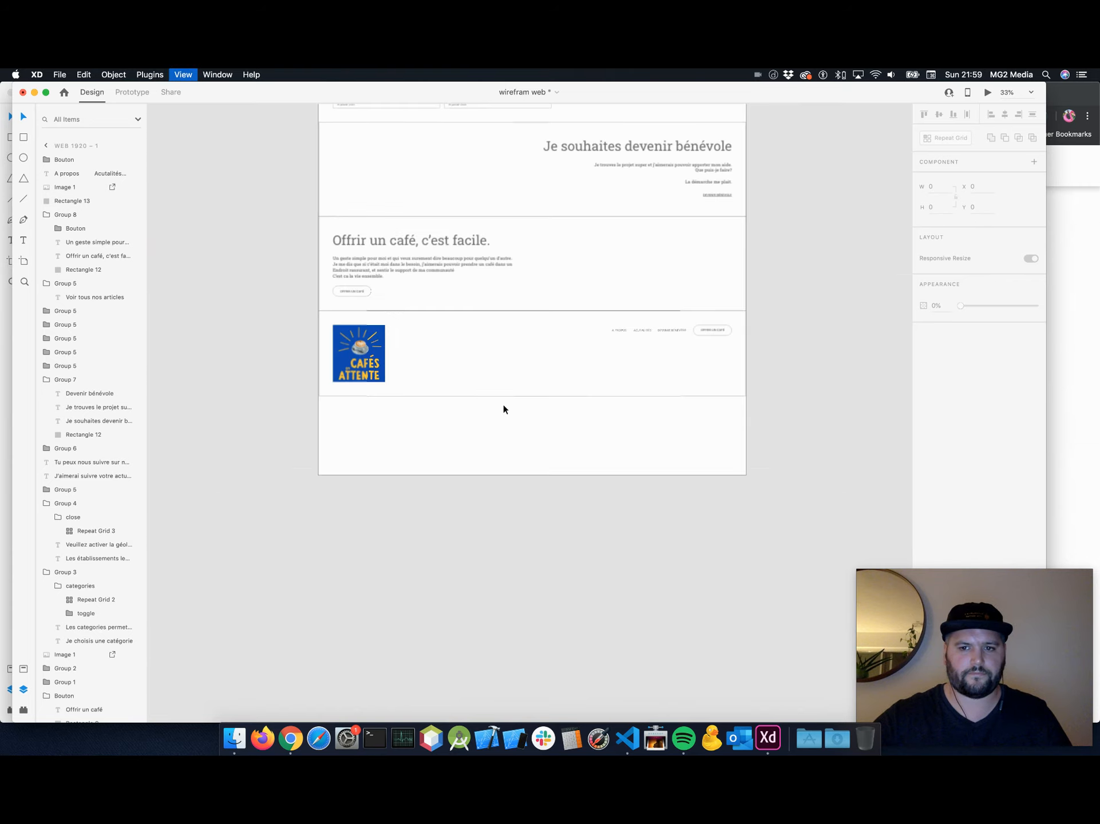
left_click(48, 146)
left_click(66, 159)
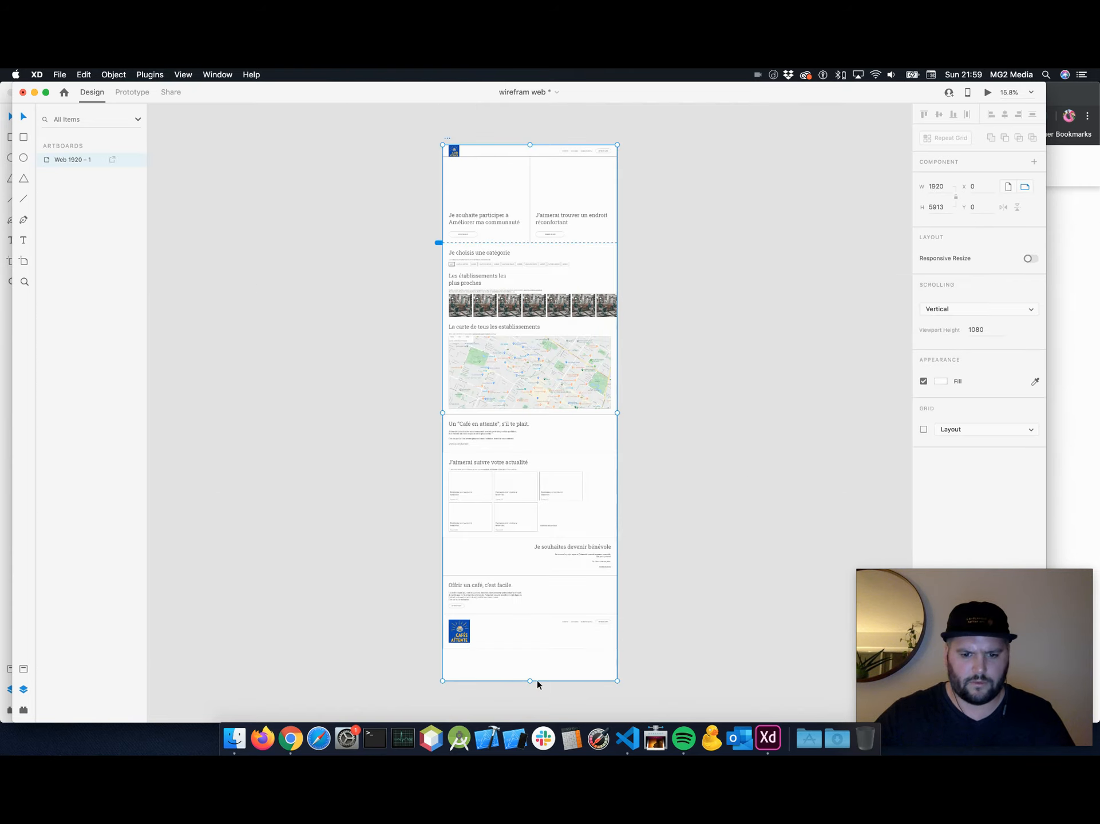
left_click_drag(530, 679, 541, 648)
left_click(710, 637)
key("super+s")
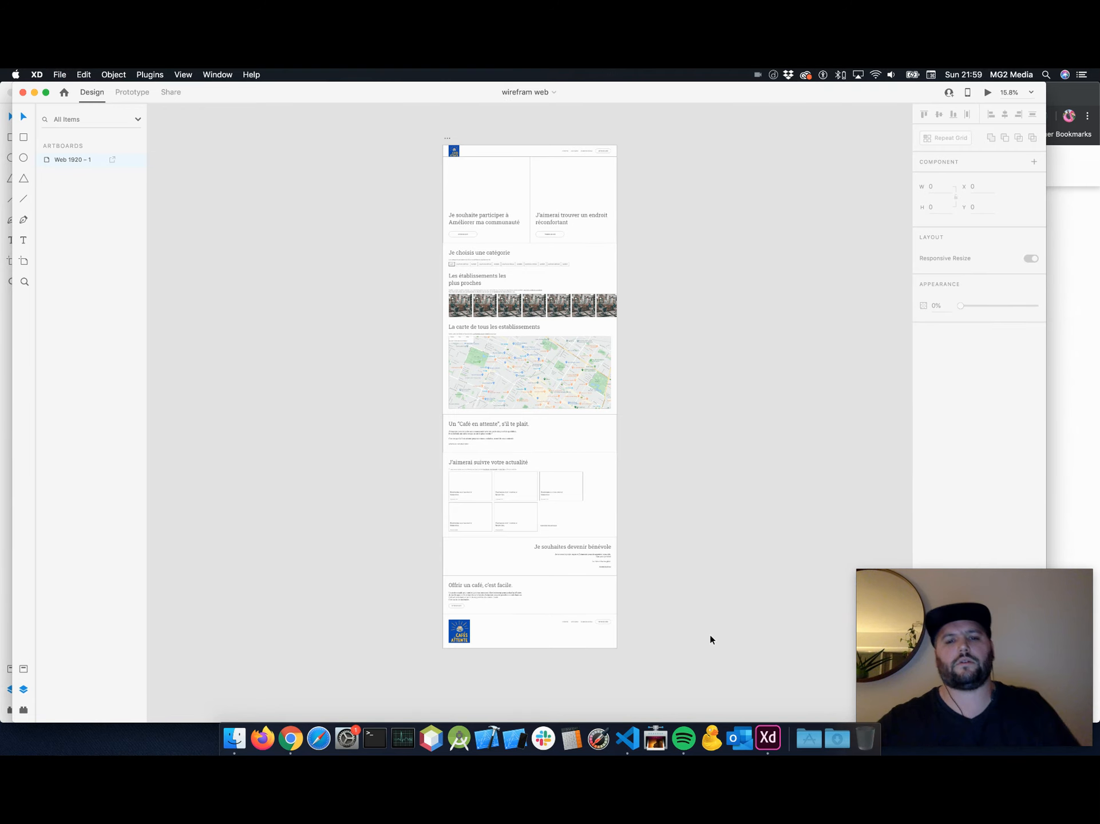
key("super+equal")
key("super+equal")
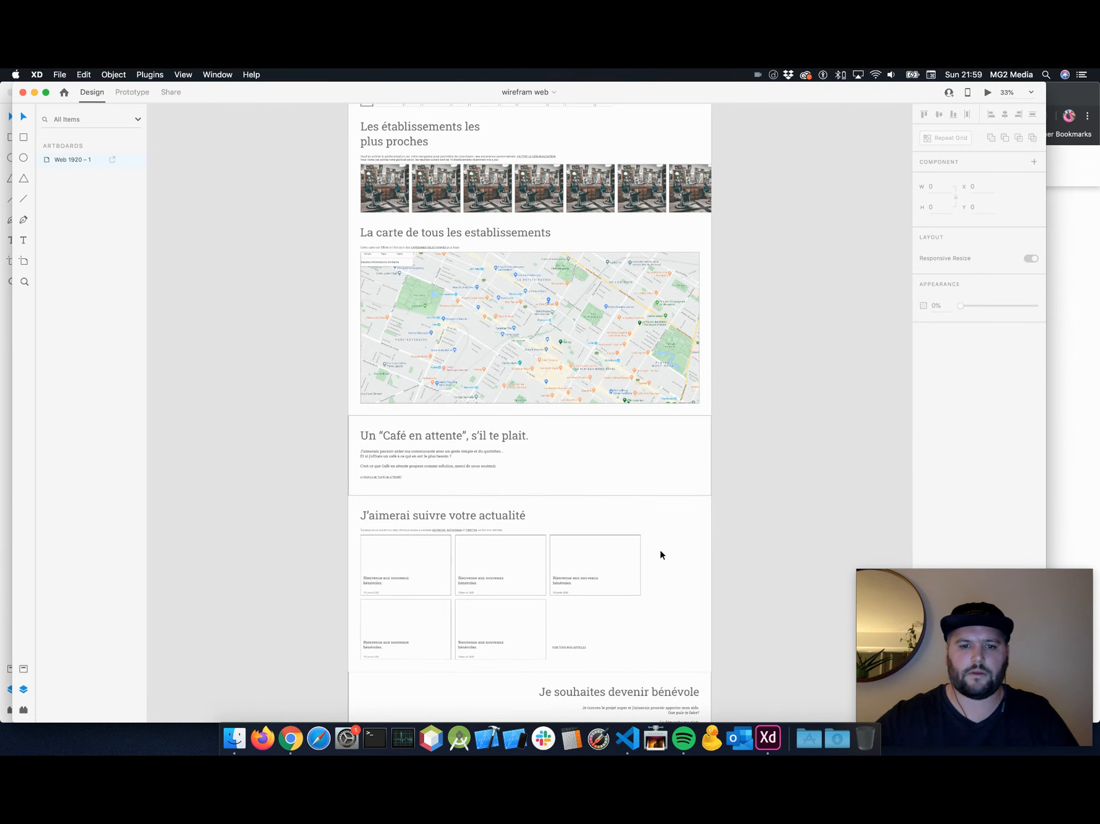
Review the whole home page wireframe from the header down to the footer, checking each section's layout.
scroll(630, 481, "up", 3)
scroll(629, 481, "up", 4)
scroll(634, 482, "down", 6)
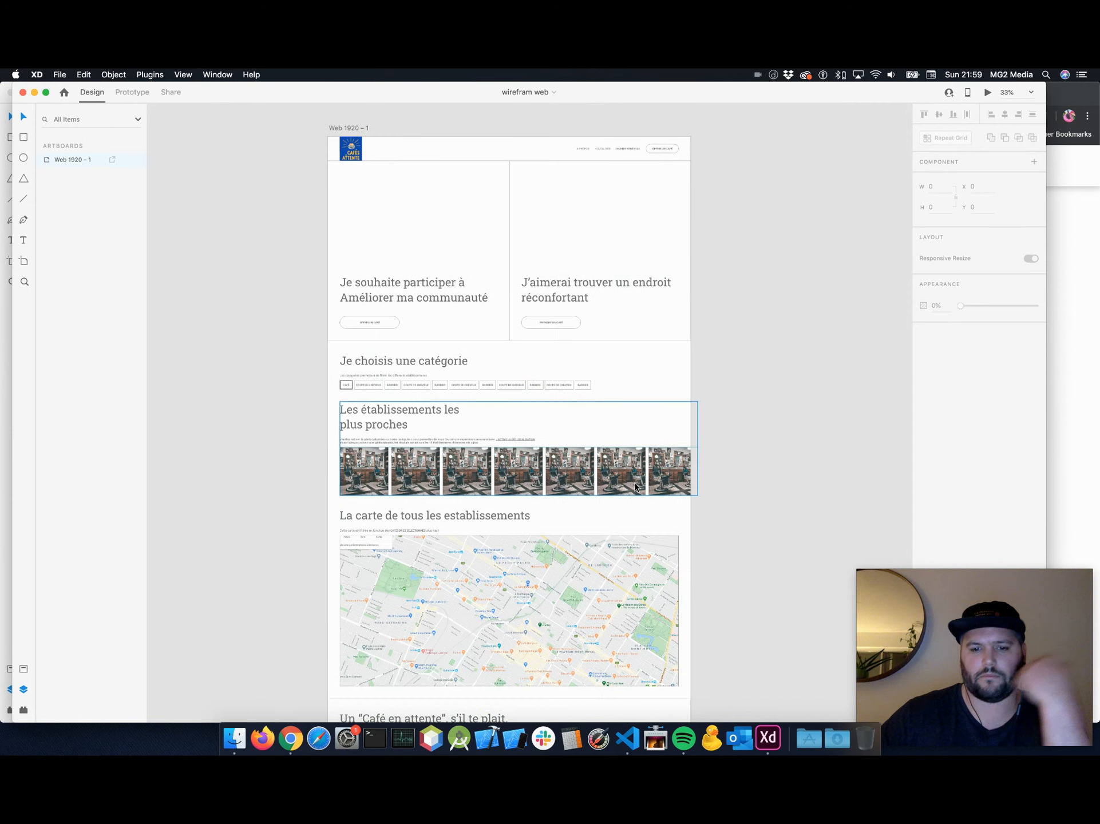
scroll(634, 482, "down", 5)
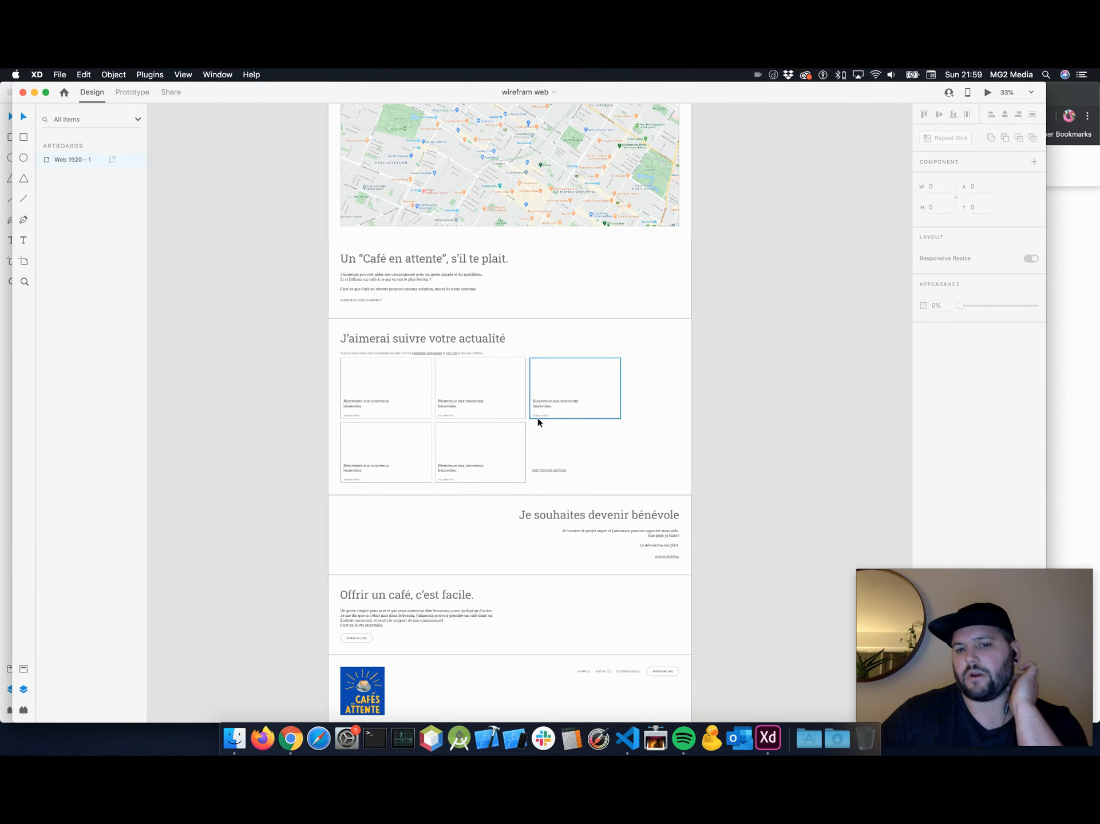
scroll(545, 427, "down", 3)
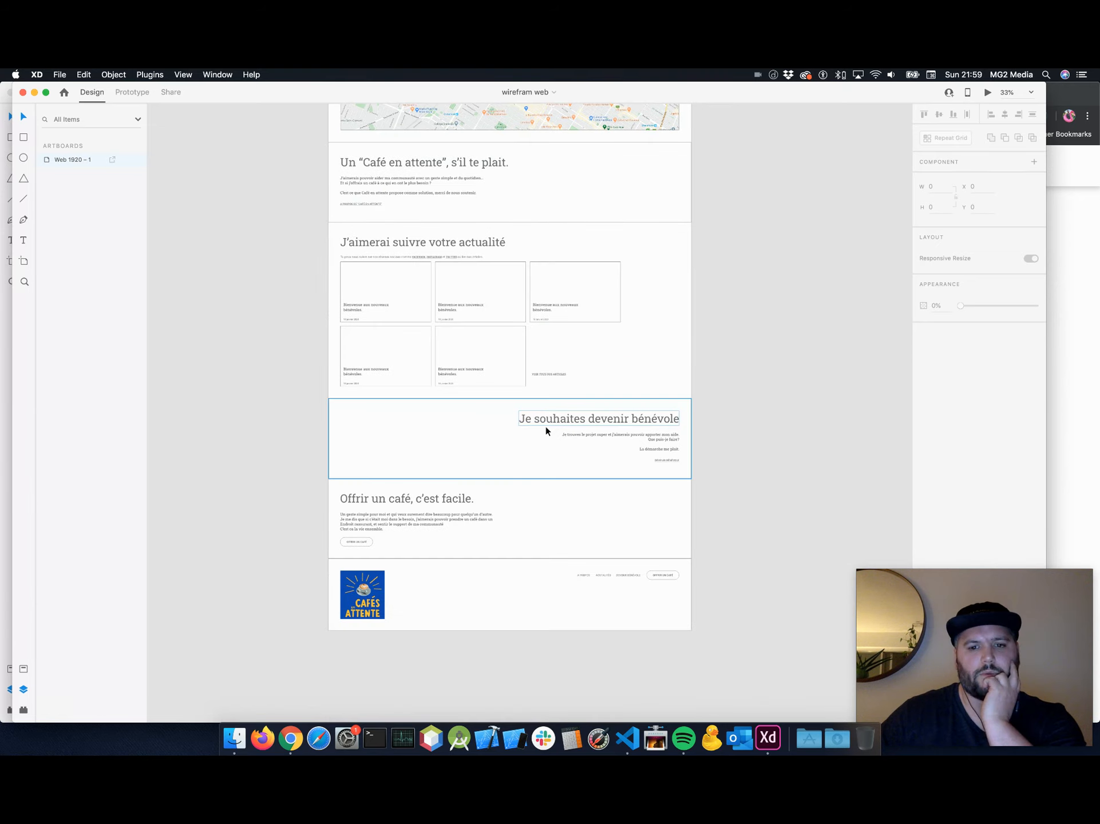
scroll(545, 427, "down", 3)
scroll(545, 427, "up", 10)
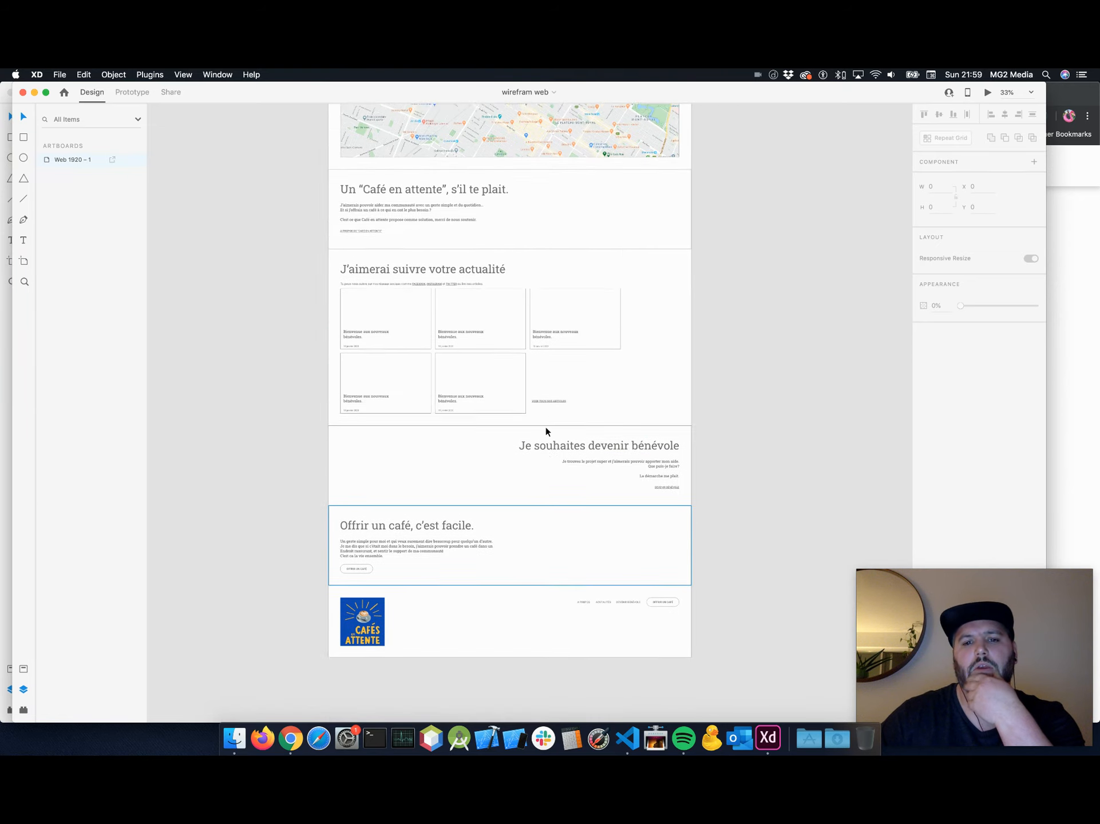
scroll(545, 427, "up", 6)
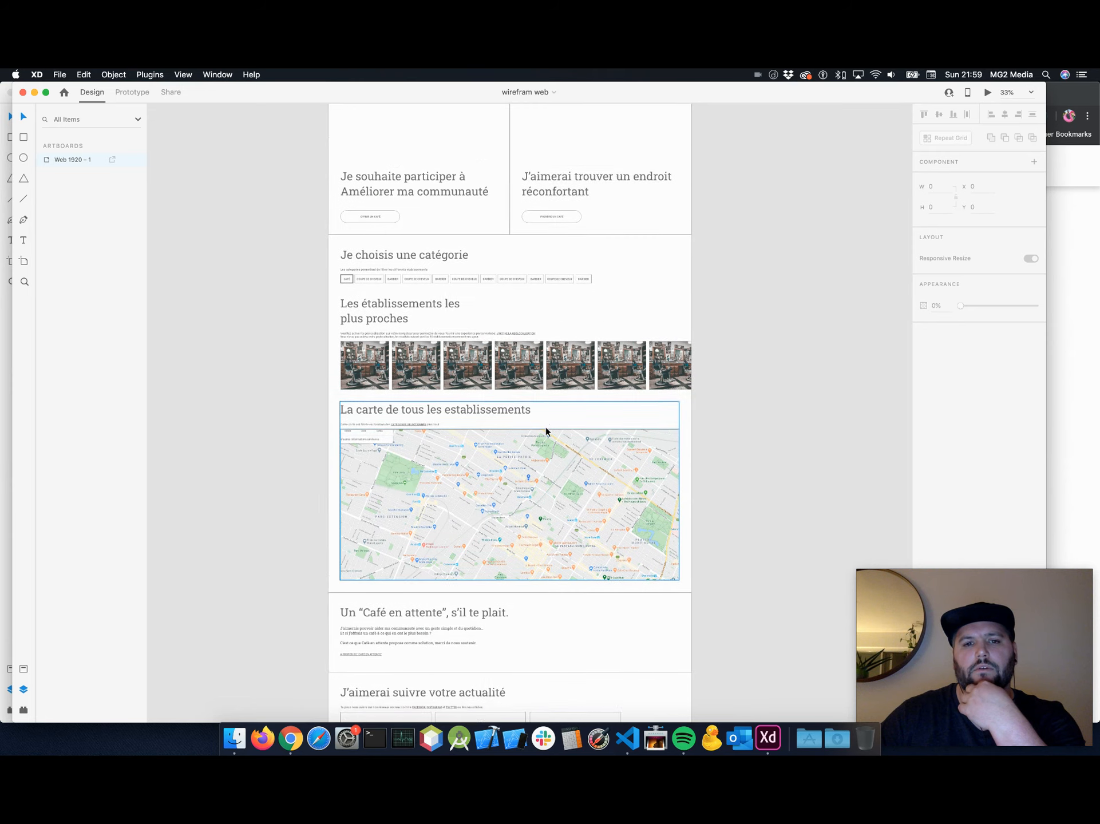
scroll(545, 427, "down", 20)
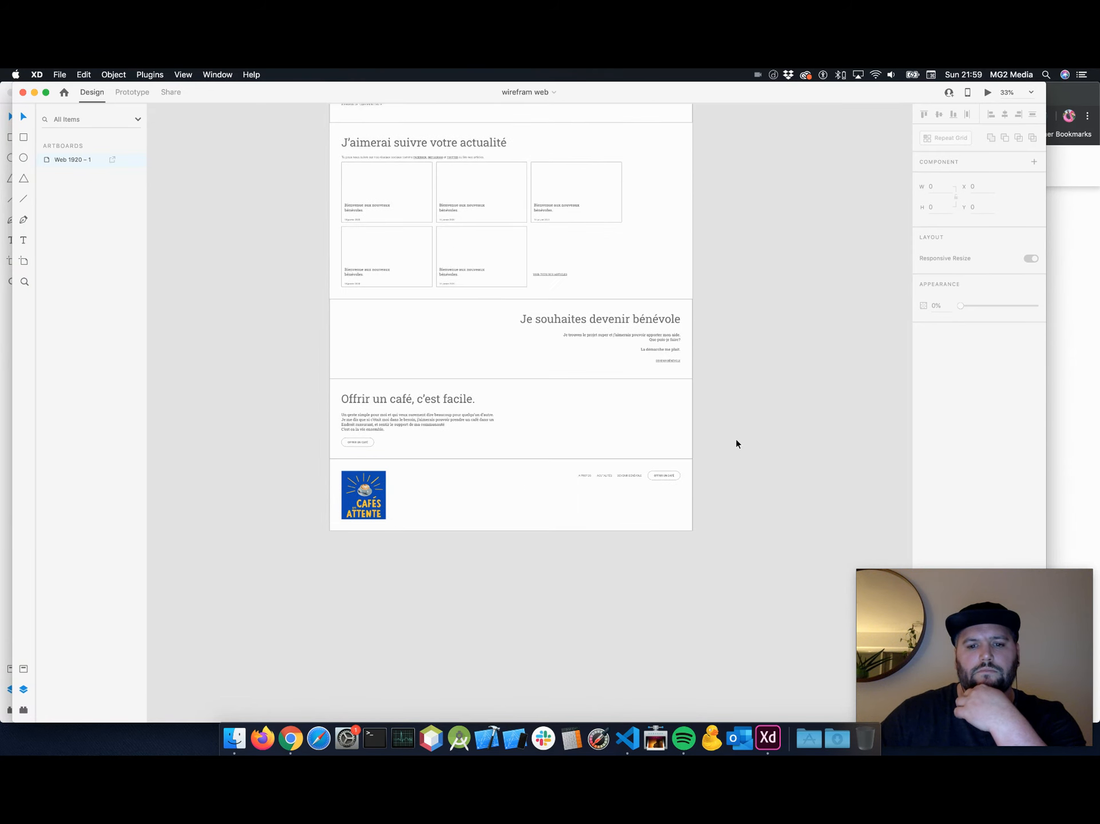
scroll(769, 441, "up", 9)
scroll(772, 435, "up", 3)
scroll(773, 432, "up", 5)
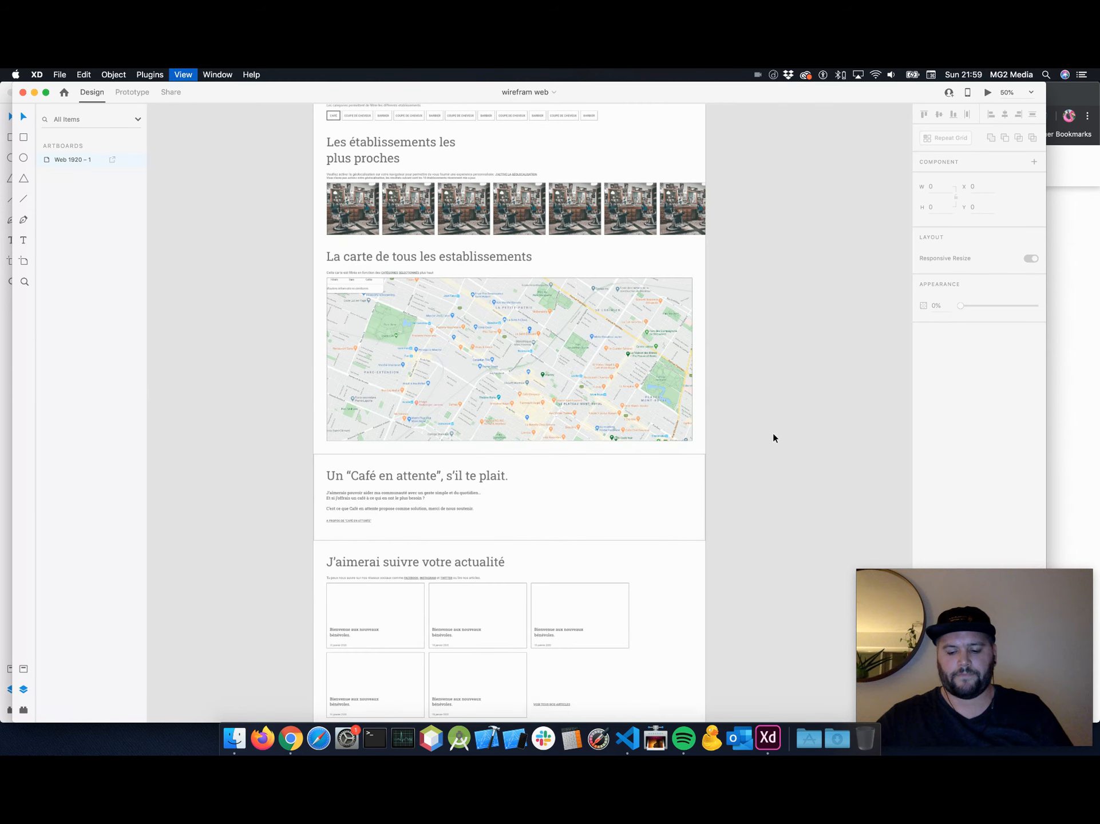
scroll(776, 438, "down", 2)
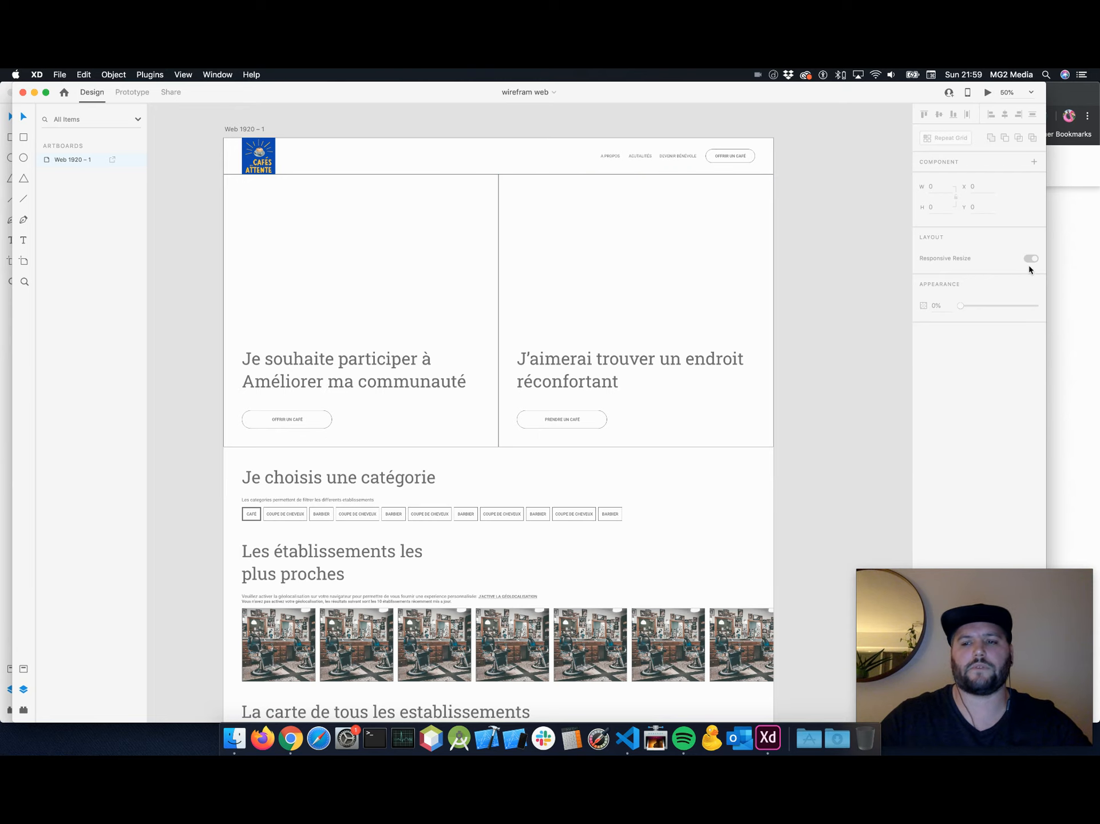
Switch to Chrome, search Google for "unsplash" in a new tab and open the Unsplash site.
left_click(1077, 267)
left_click(521, 96)
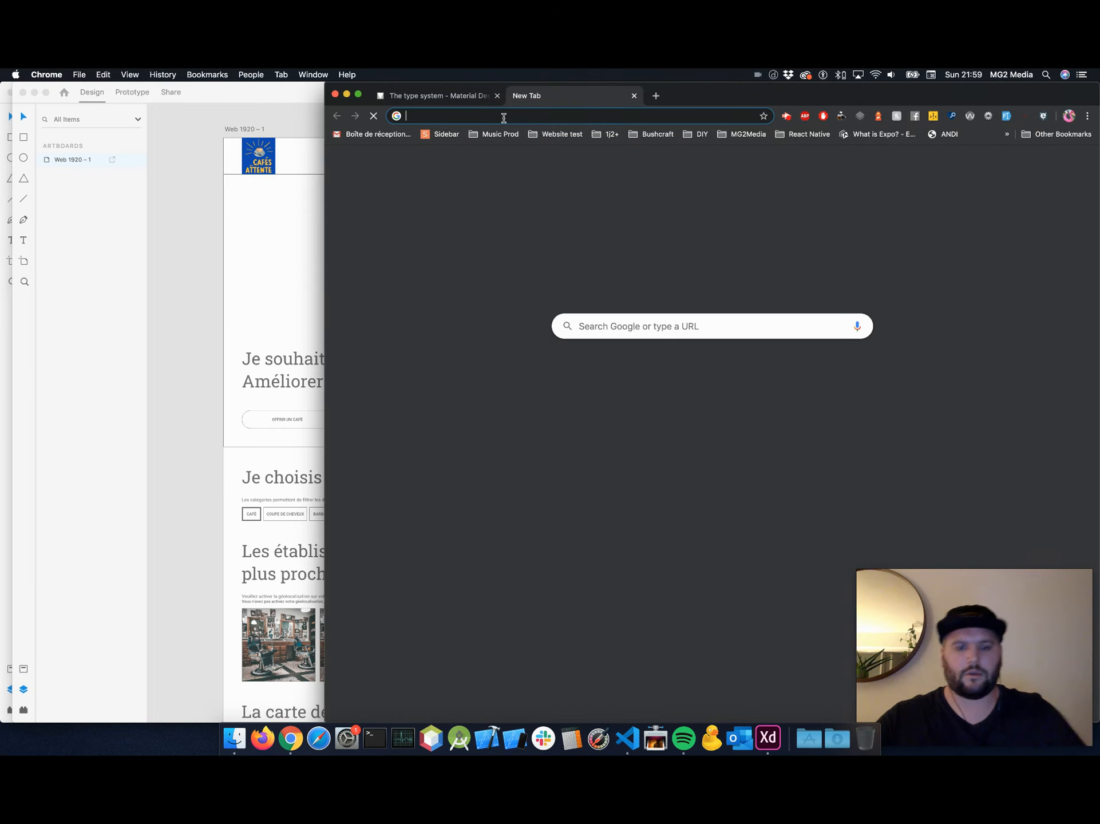
type("unsplash")
key("Return")
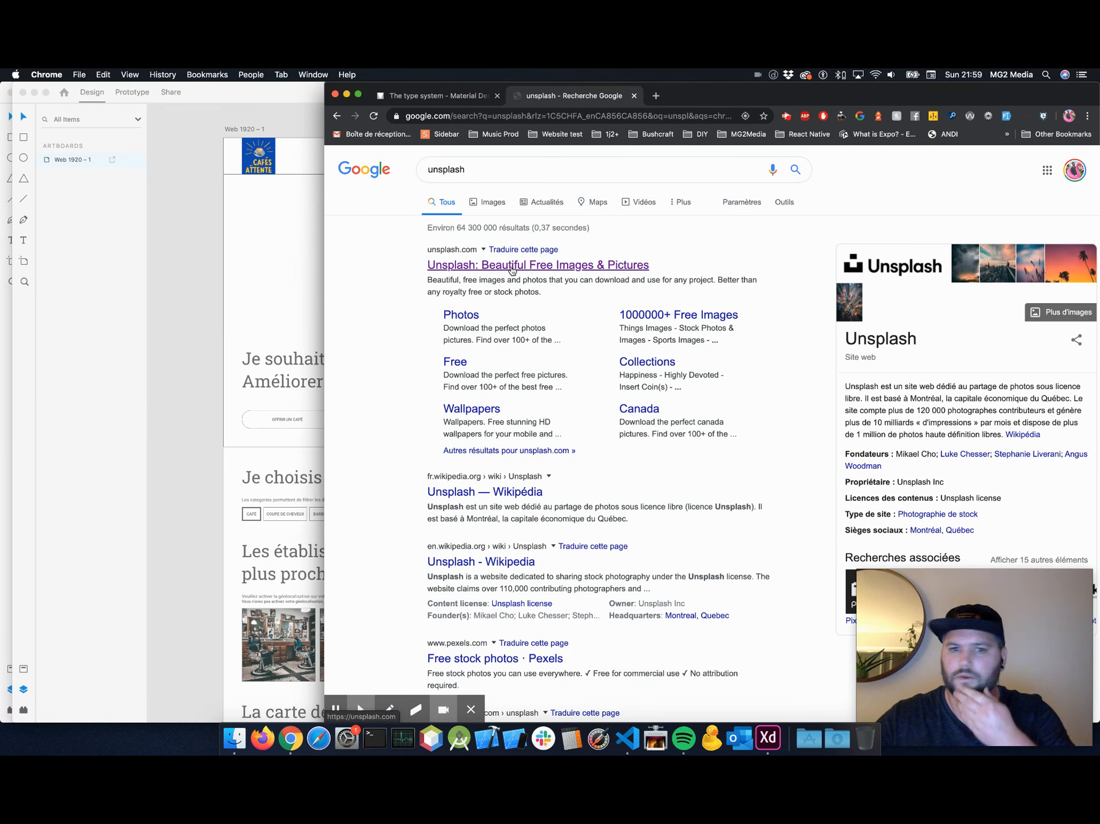
left_click(511, 267)
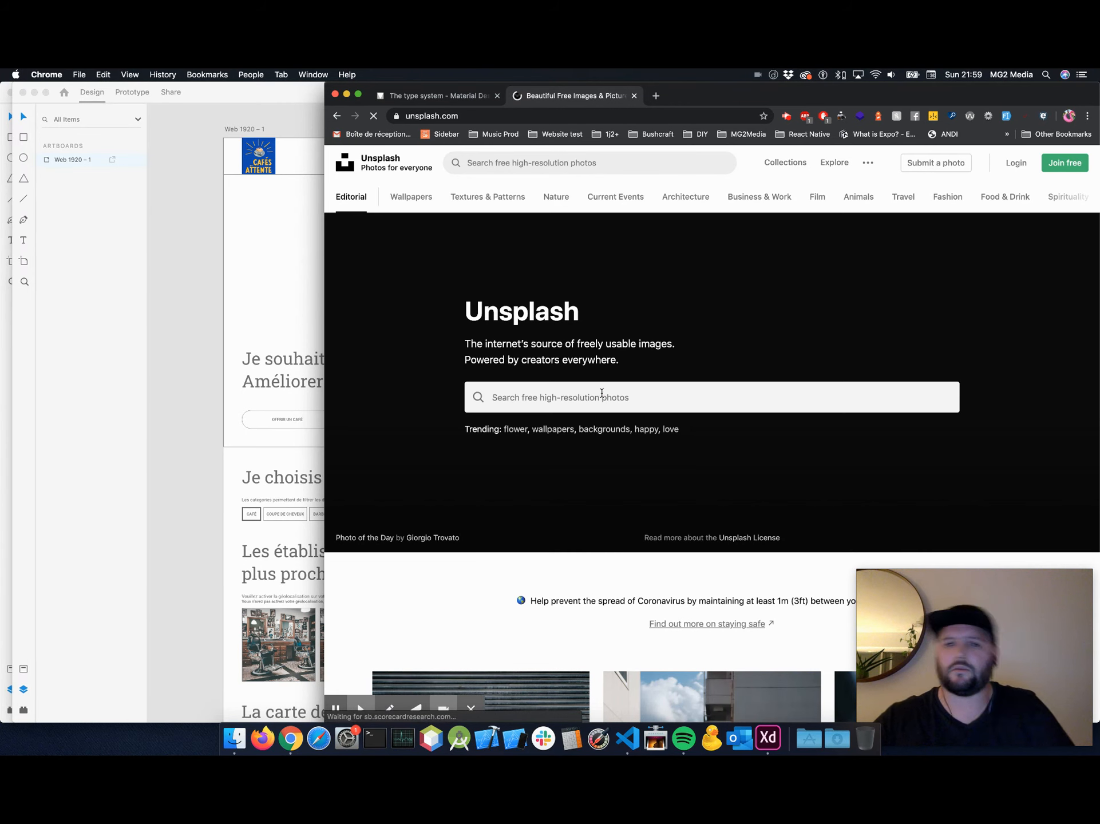
Search Unsplash for "coffee" and download the photo of a hand holding a steaming white cup.
left_click(596, 401)
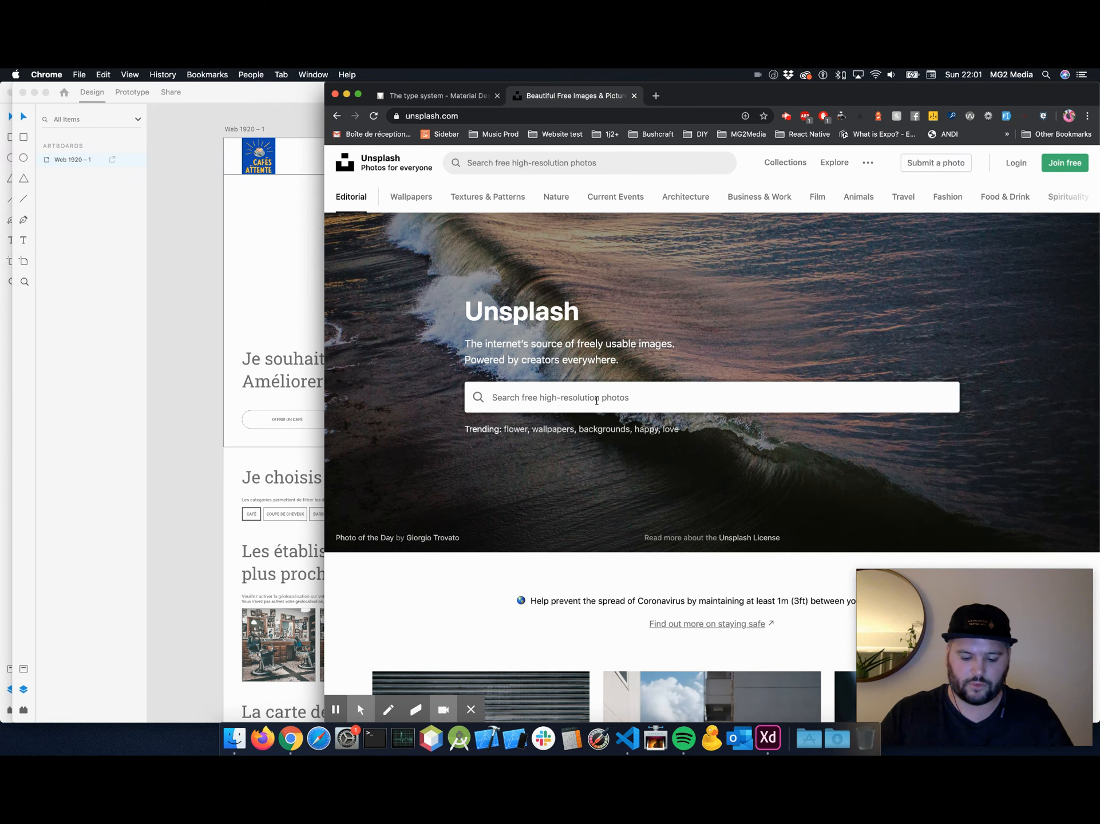
type("o")
key("BackSpace")
key("BackSpace")
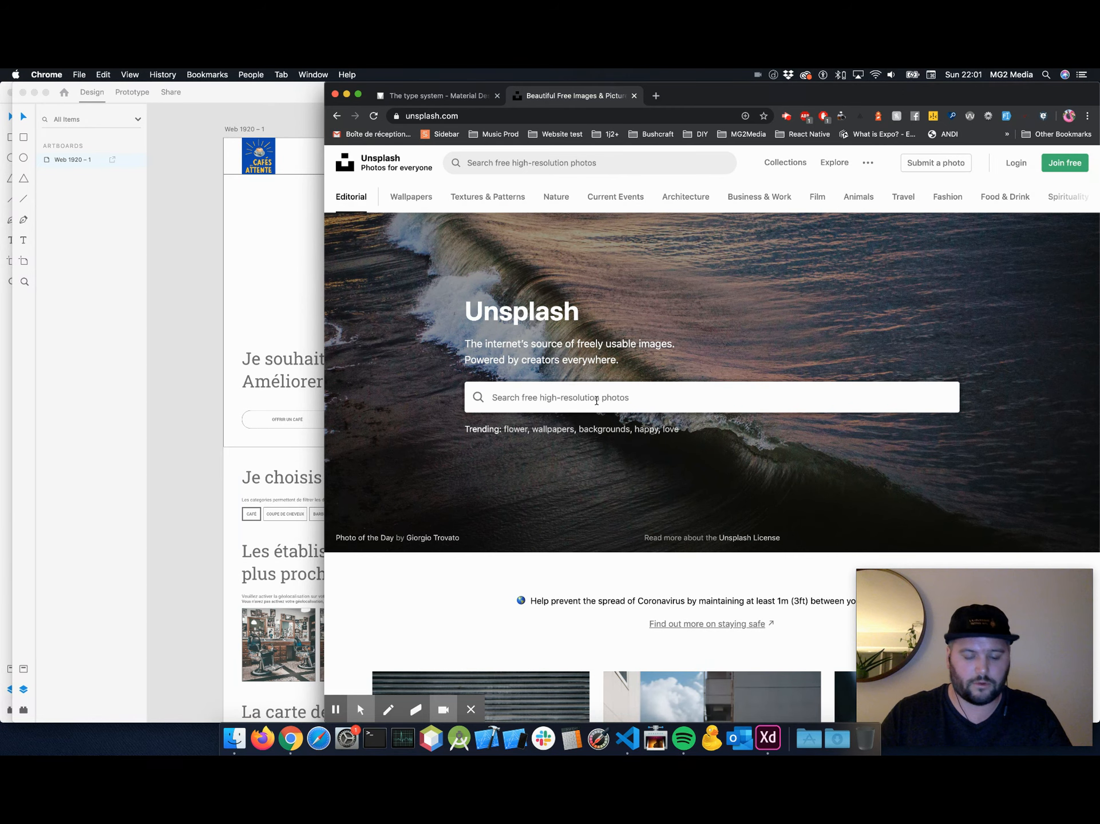
key("BackSpace")
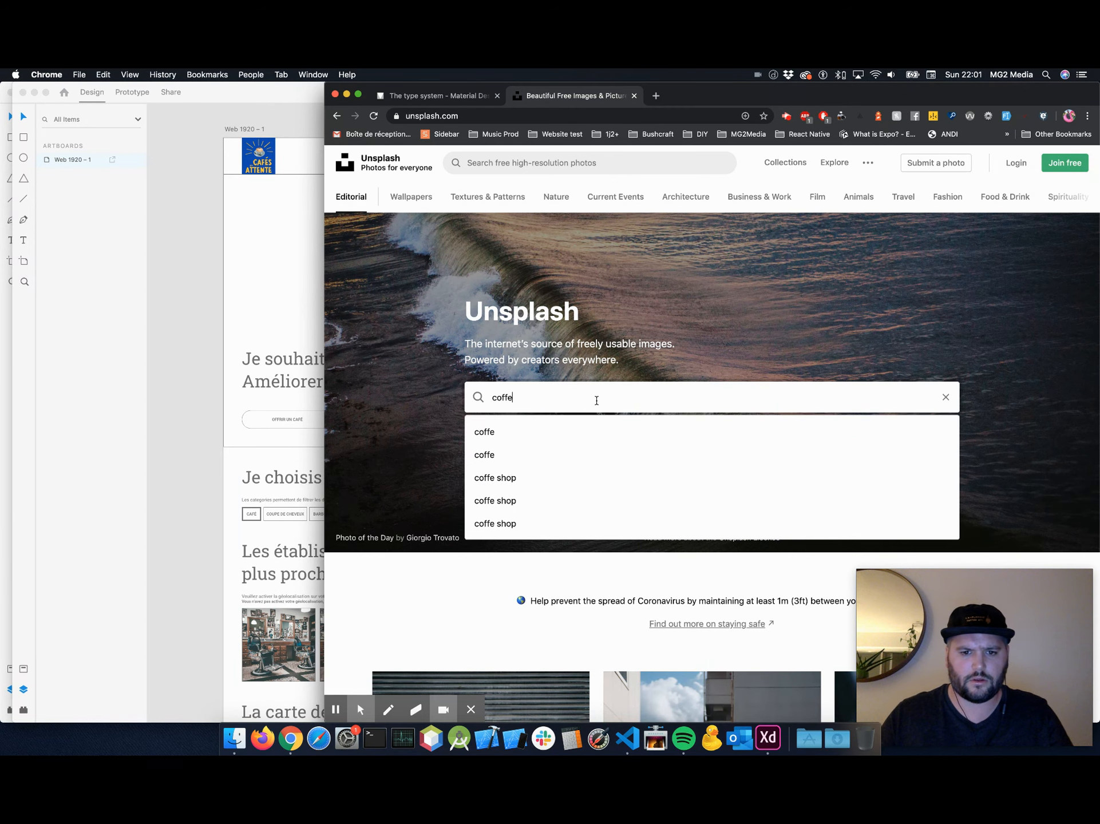
type("fee")
key("Down")
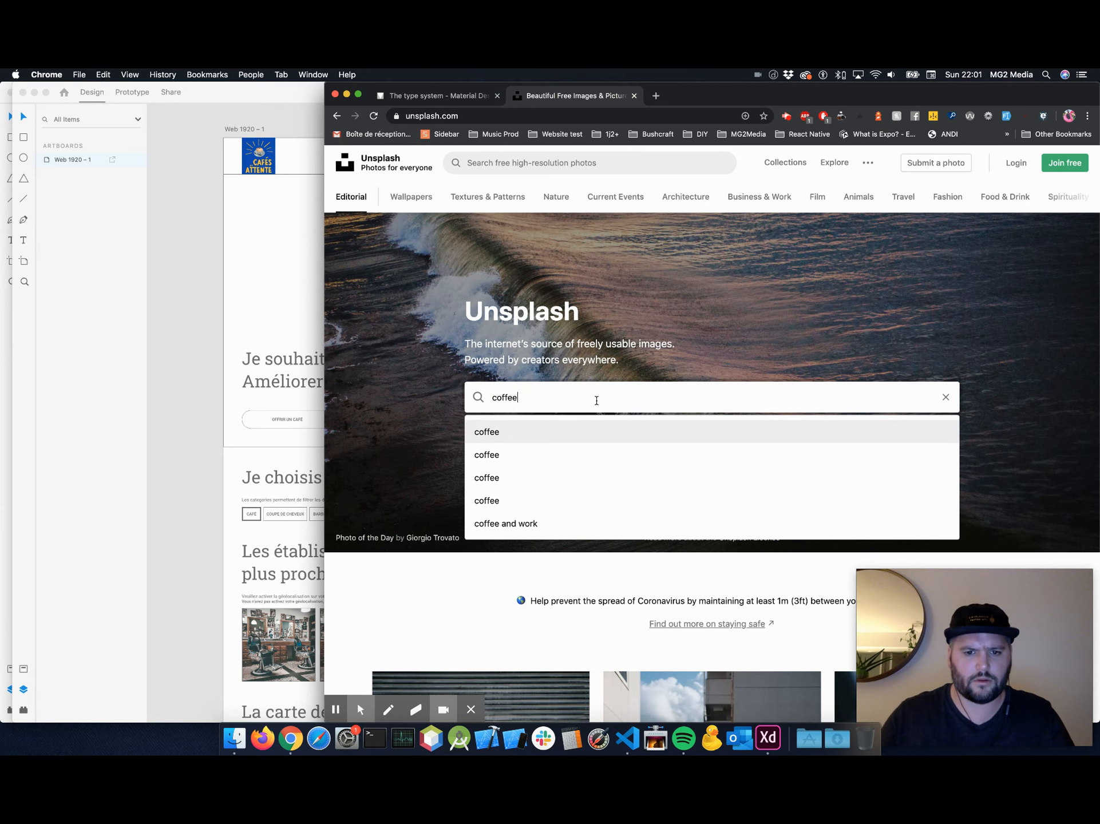
key("Return")
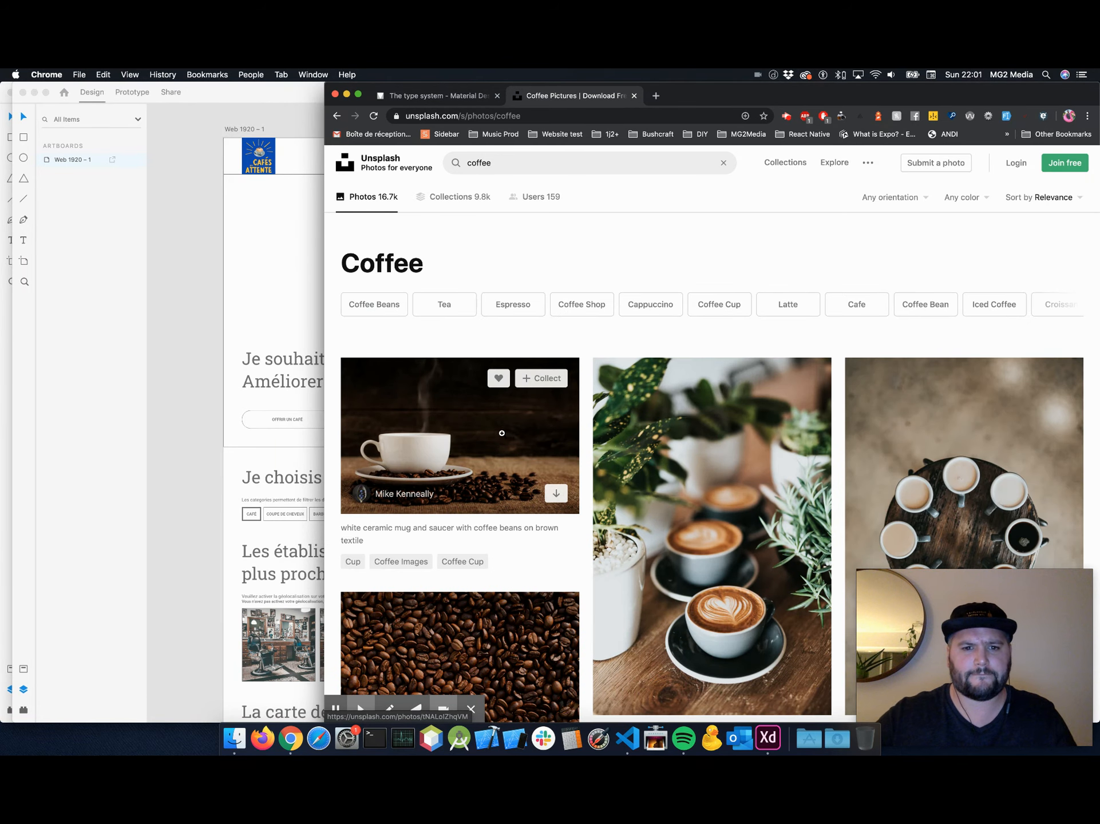
scroll(501, 433, "down", 10)
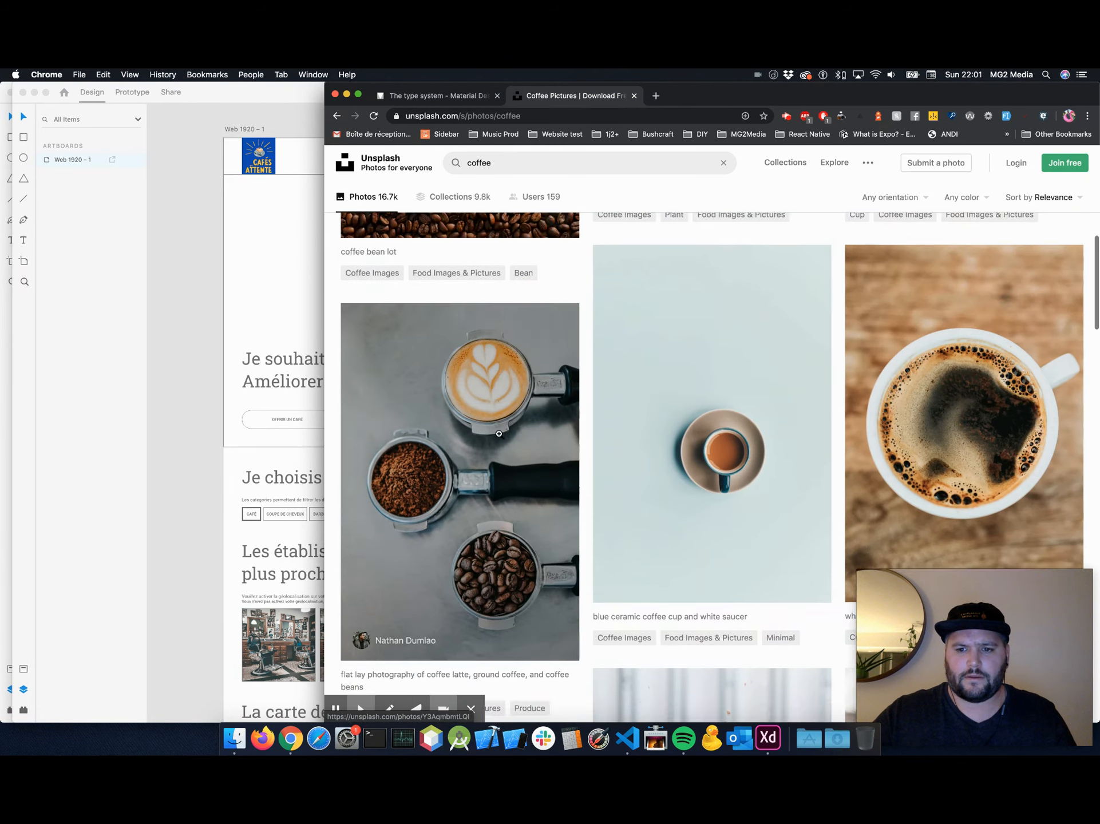
scroll(498, 434, "down", 9)
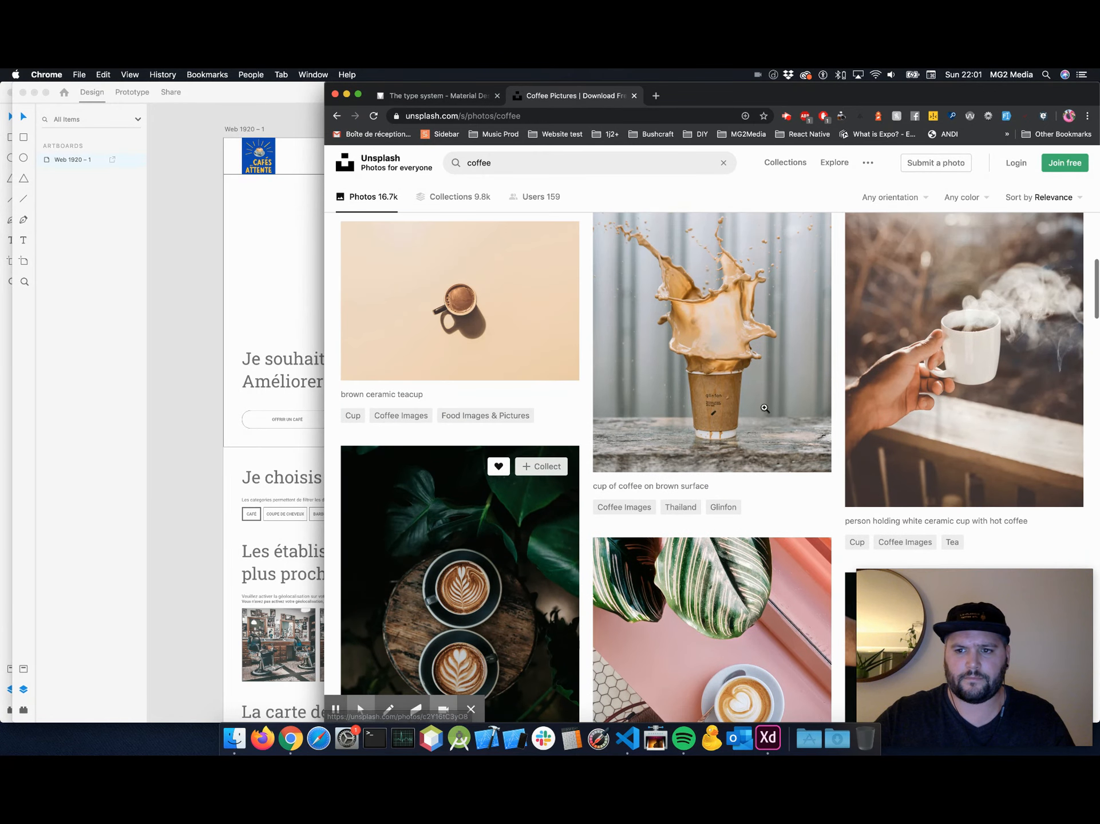
left_click(1059, 487)
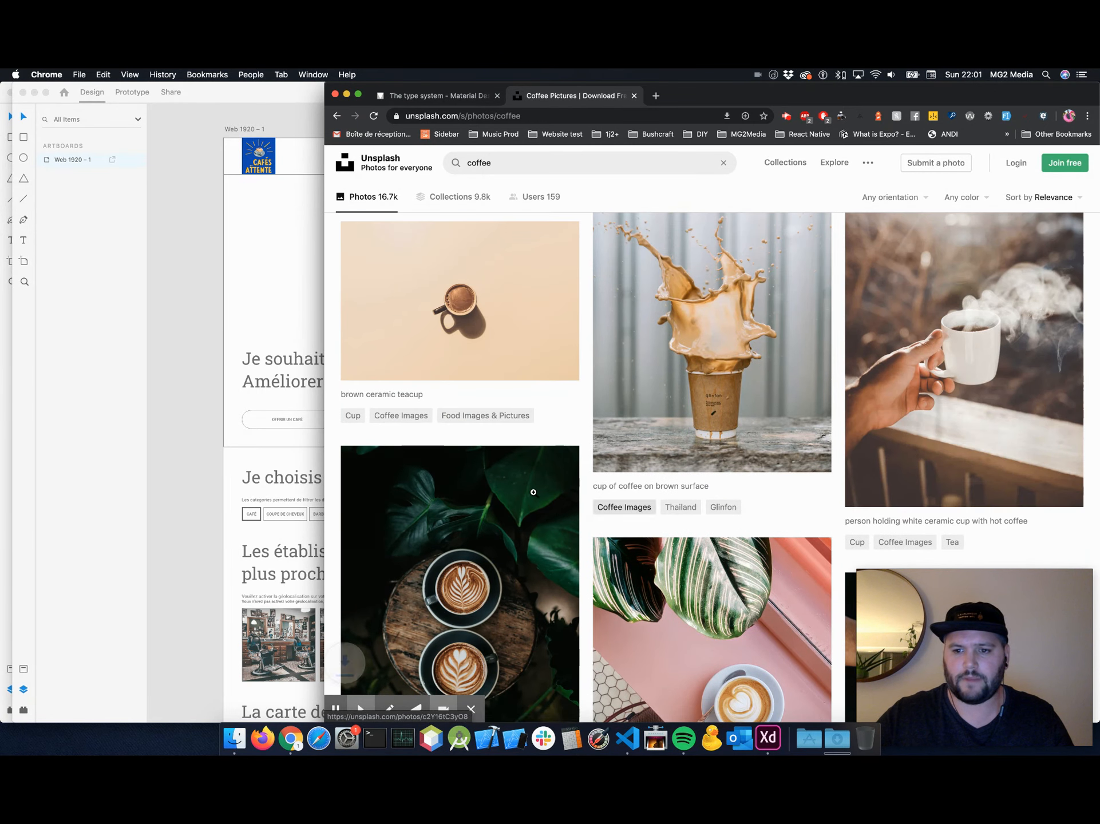
Fill the "J'aimerai trouver un endroit réconfortant" hero rectangle in Adobe XD with the downloaded coffee cup photo.
left_click(202, 297)
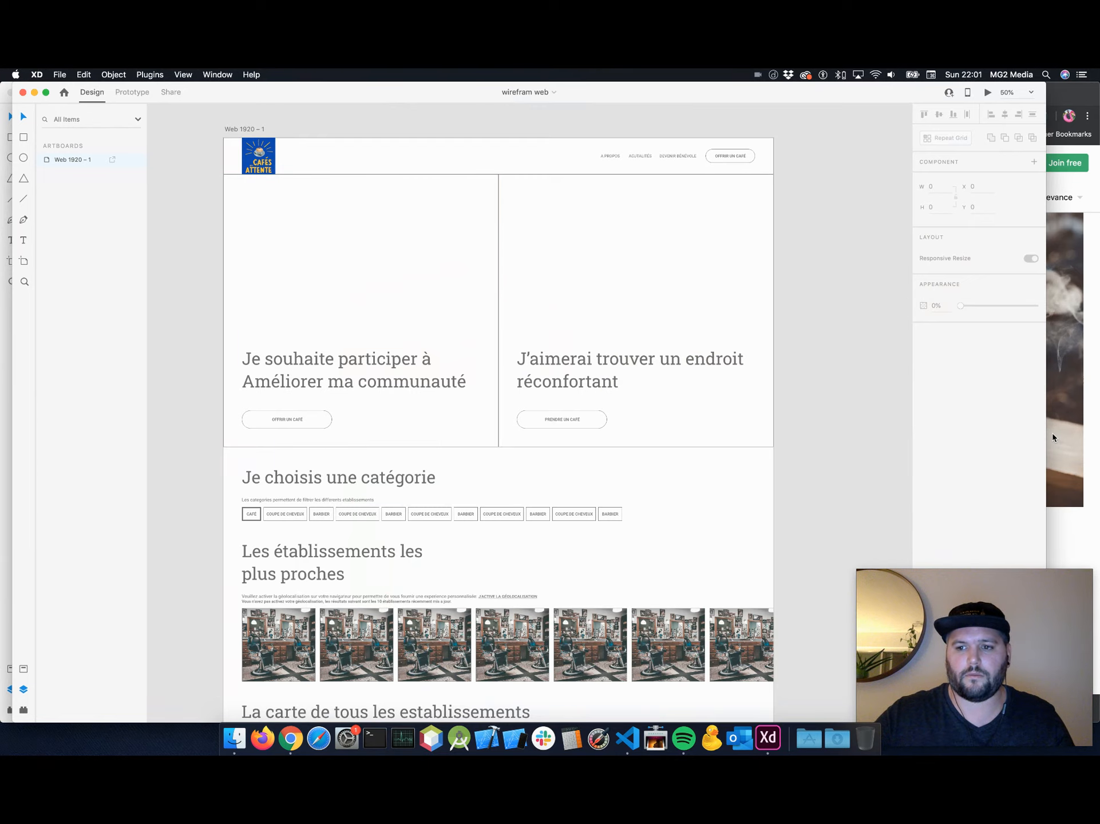
left_click(1063, 673)
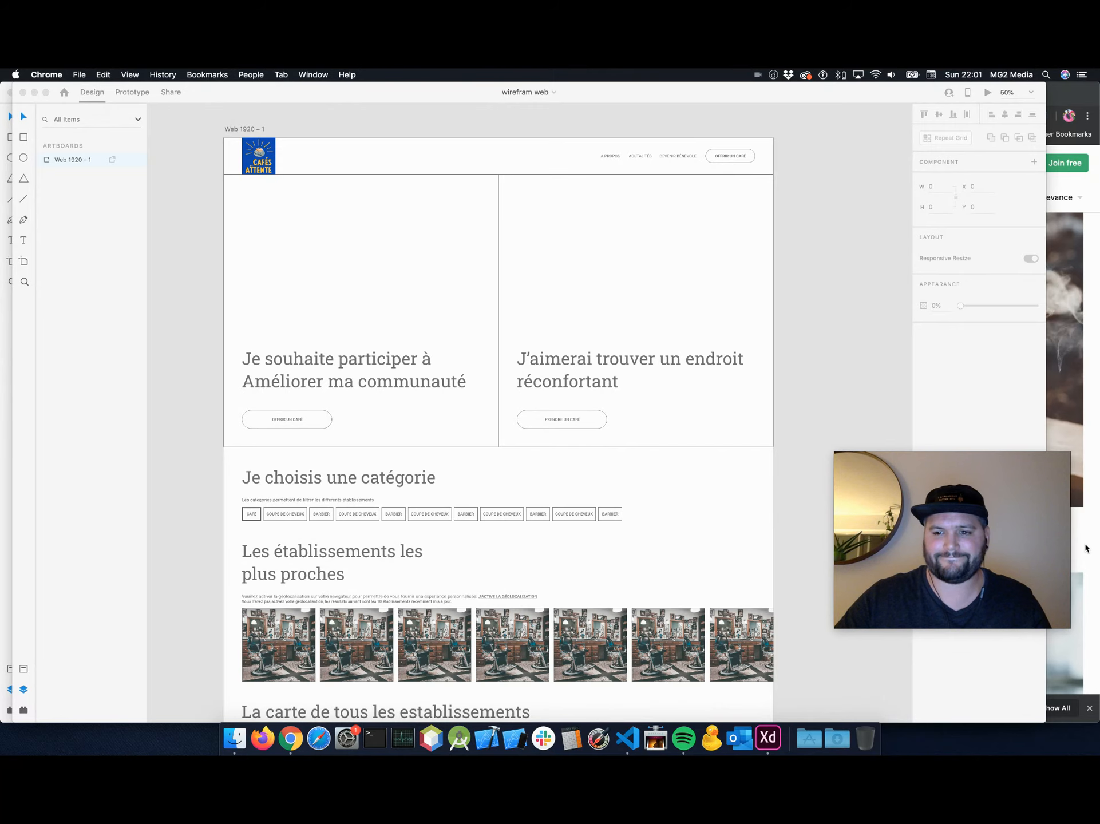
scroll(744, 382, "right", 10)
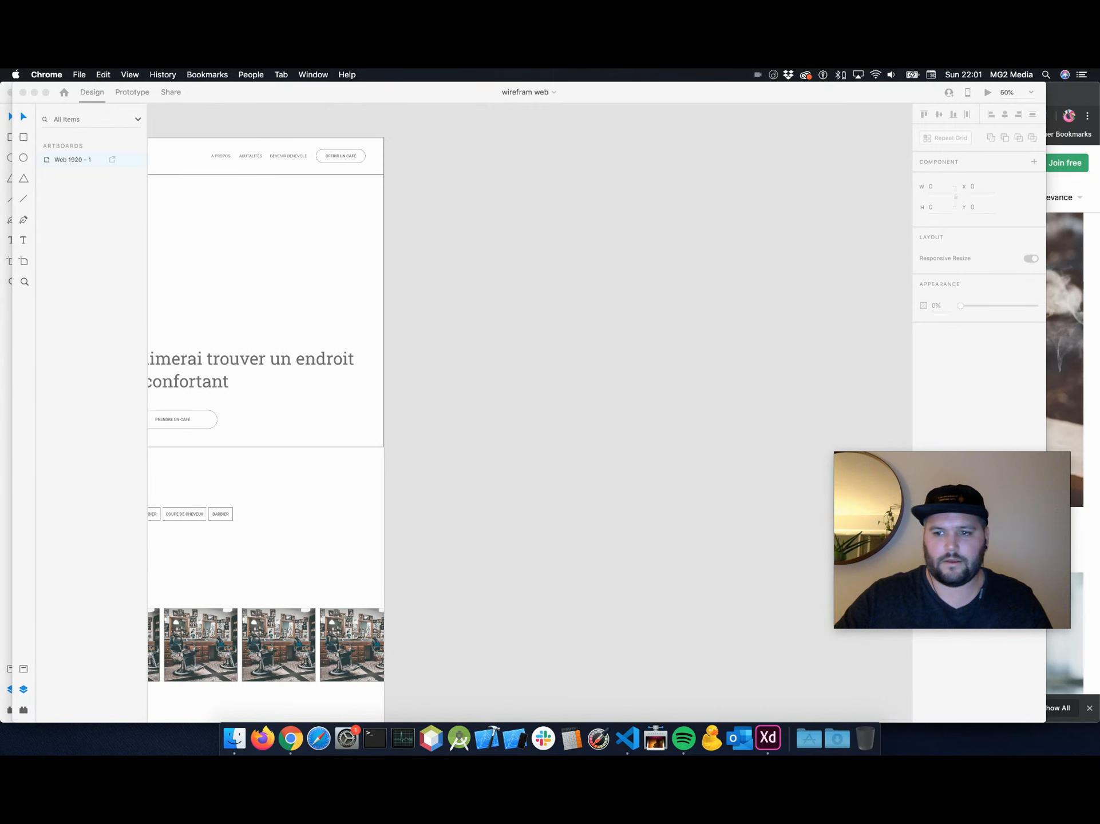
left_click(1080, 555)
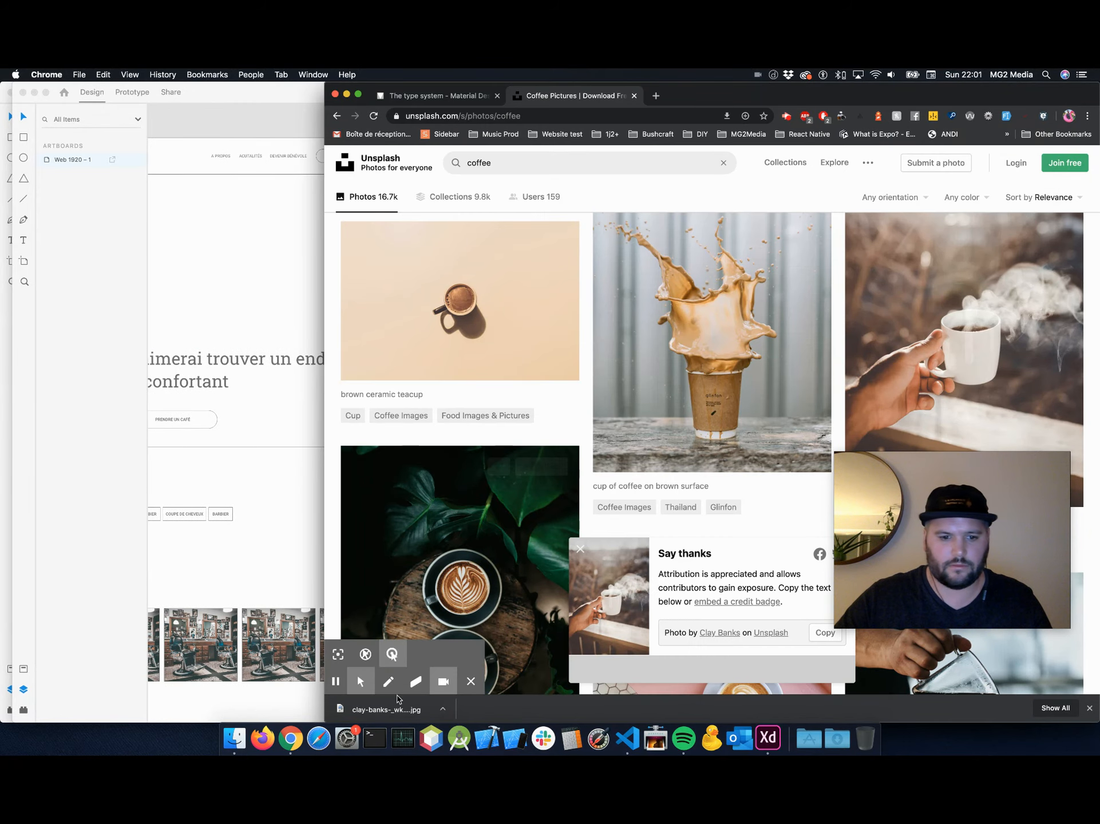
left_click_drag(397, 699, 238, 267)
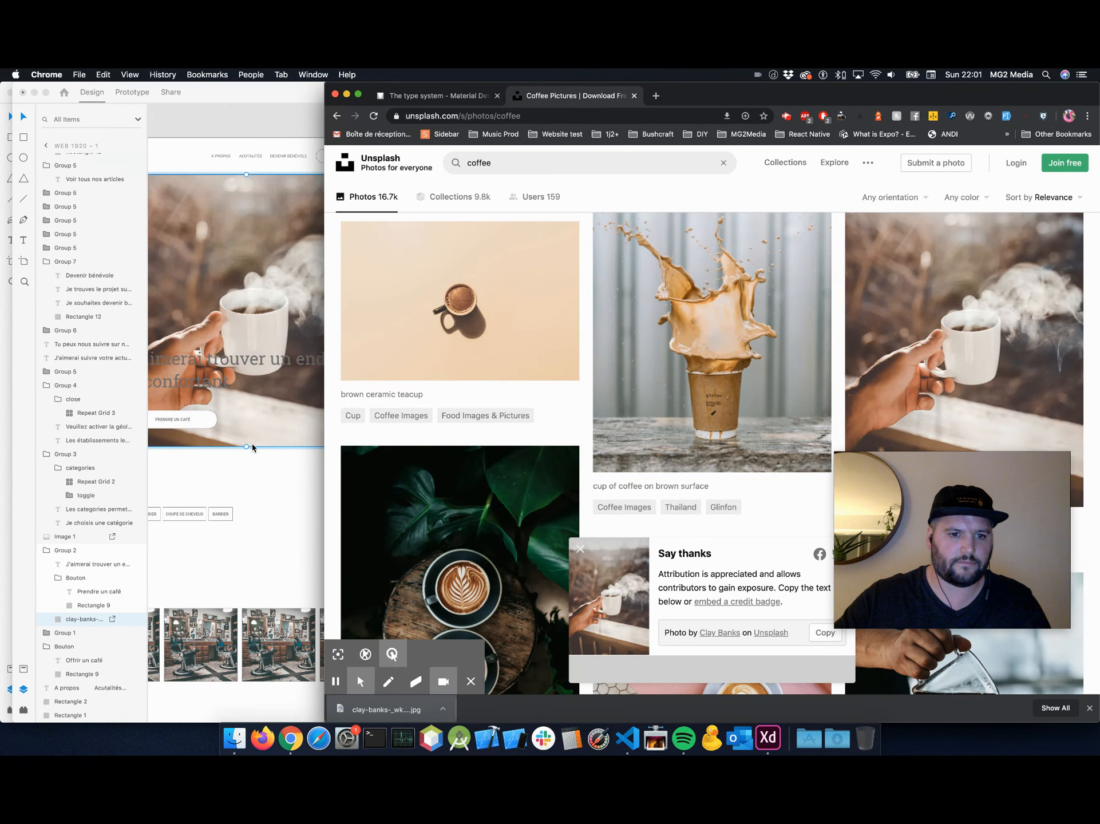
left_click(276, 525)
scroll(279, 520, "left", 8)
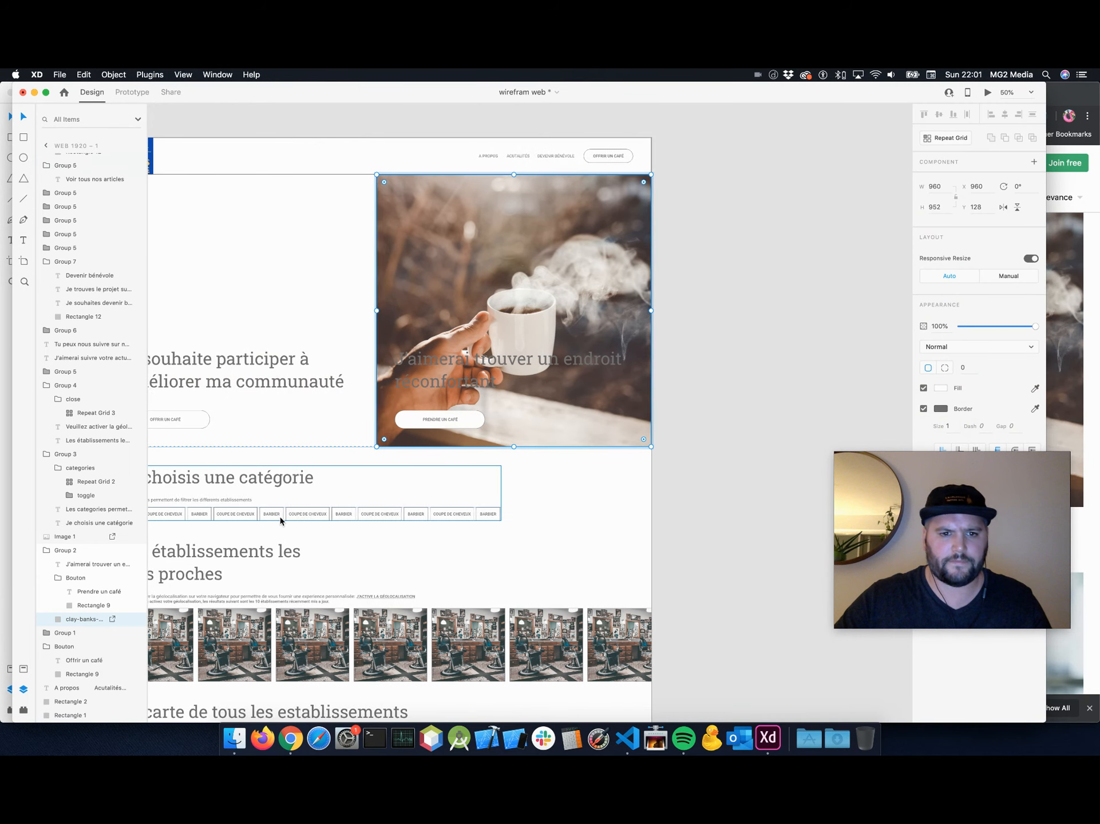
scroll(280, 521, "right", 1)
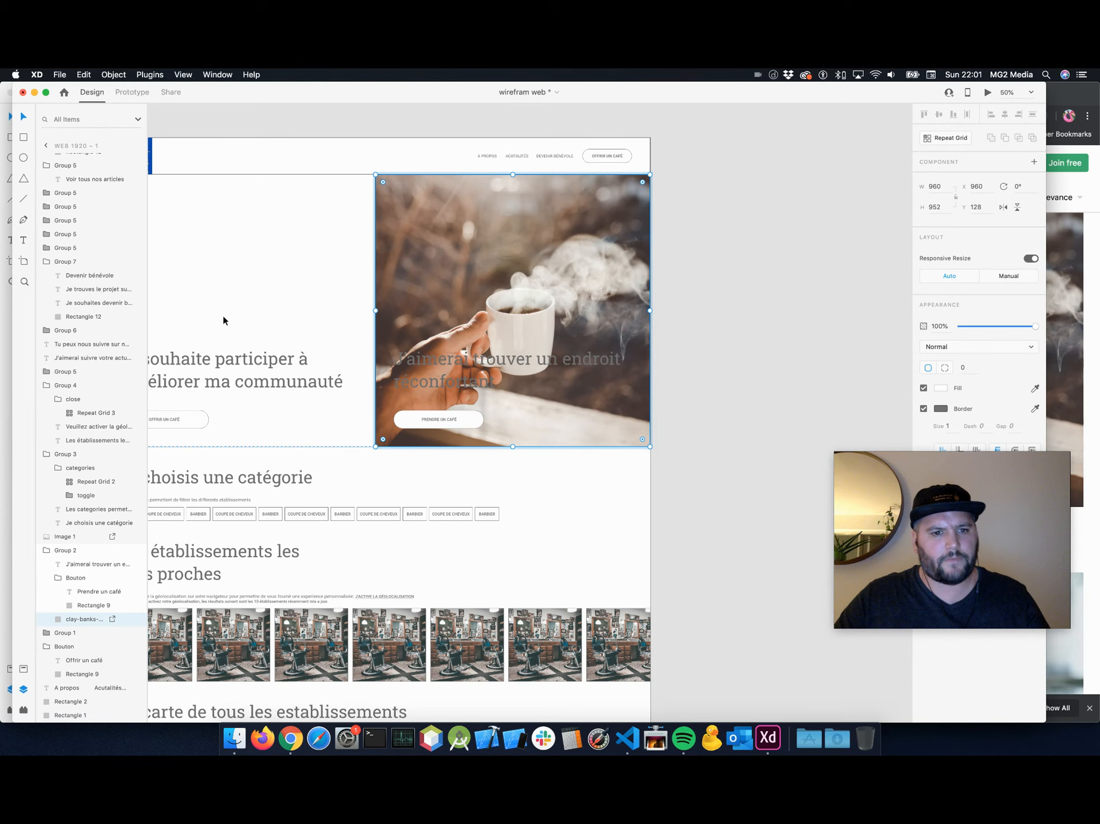
Change "Améliorer" to lowercase "améliorer" in the first hero heading and save the wireframe.
scroll(223, 320, "left", 3)
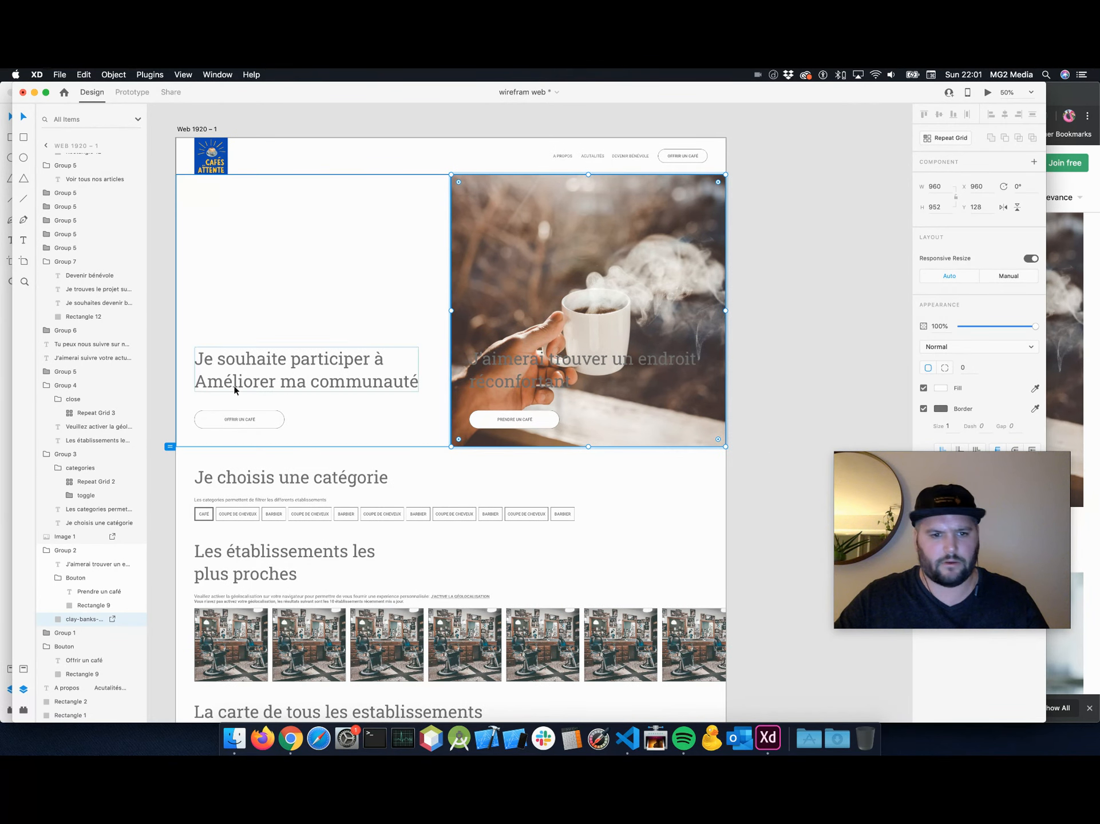
double_click(206, 384)
double_click(205, 380)
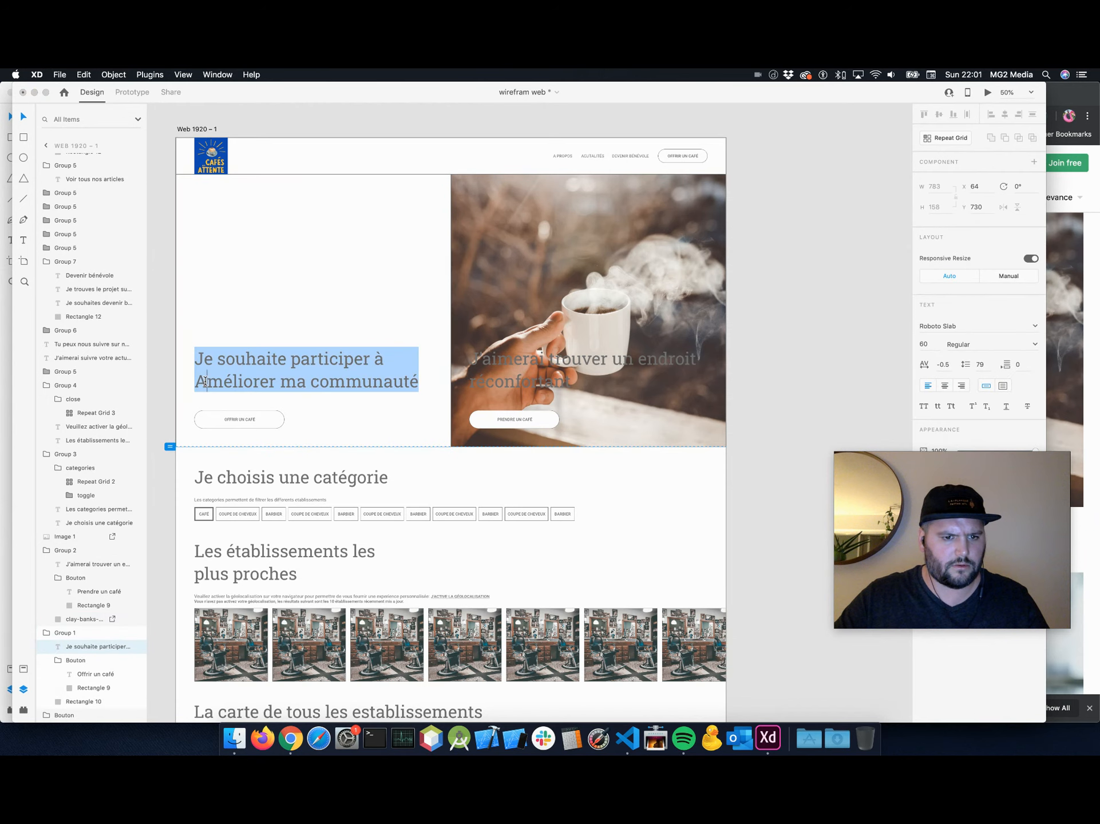
left_click(207, 380)
key("BackSpace")
type("a")
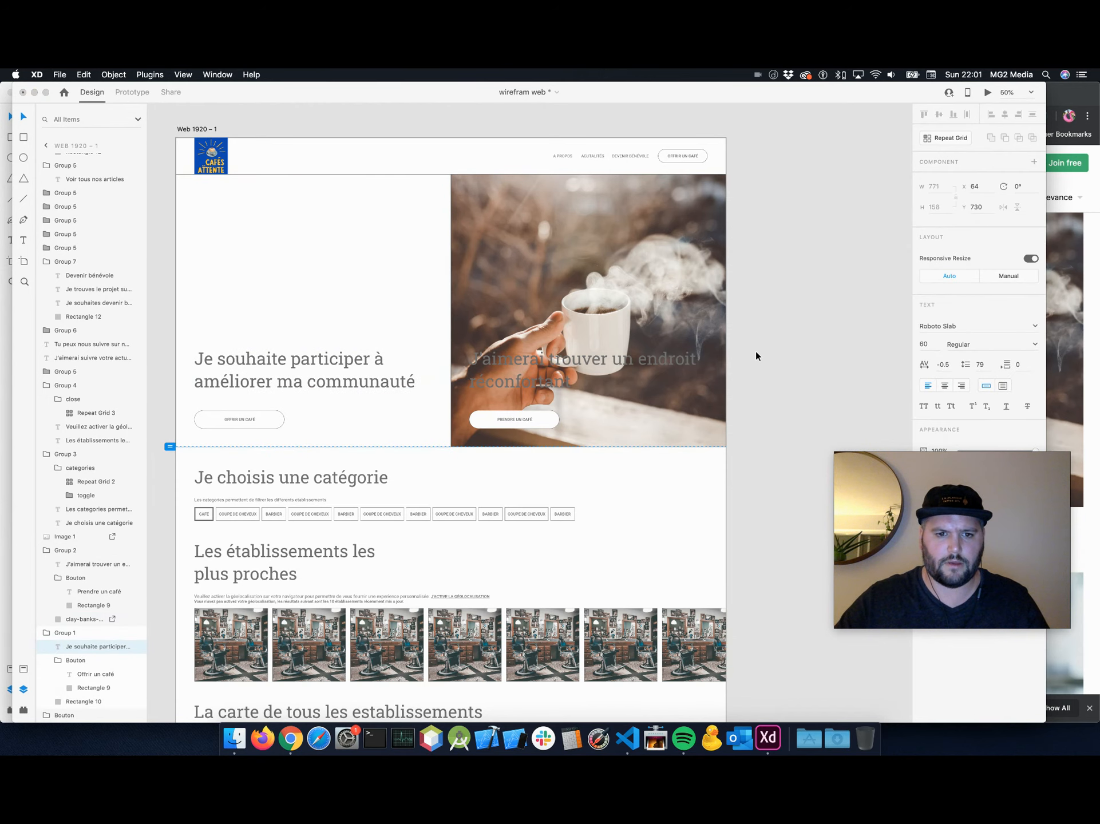
key("Escape")
key("super+s")
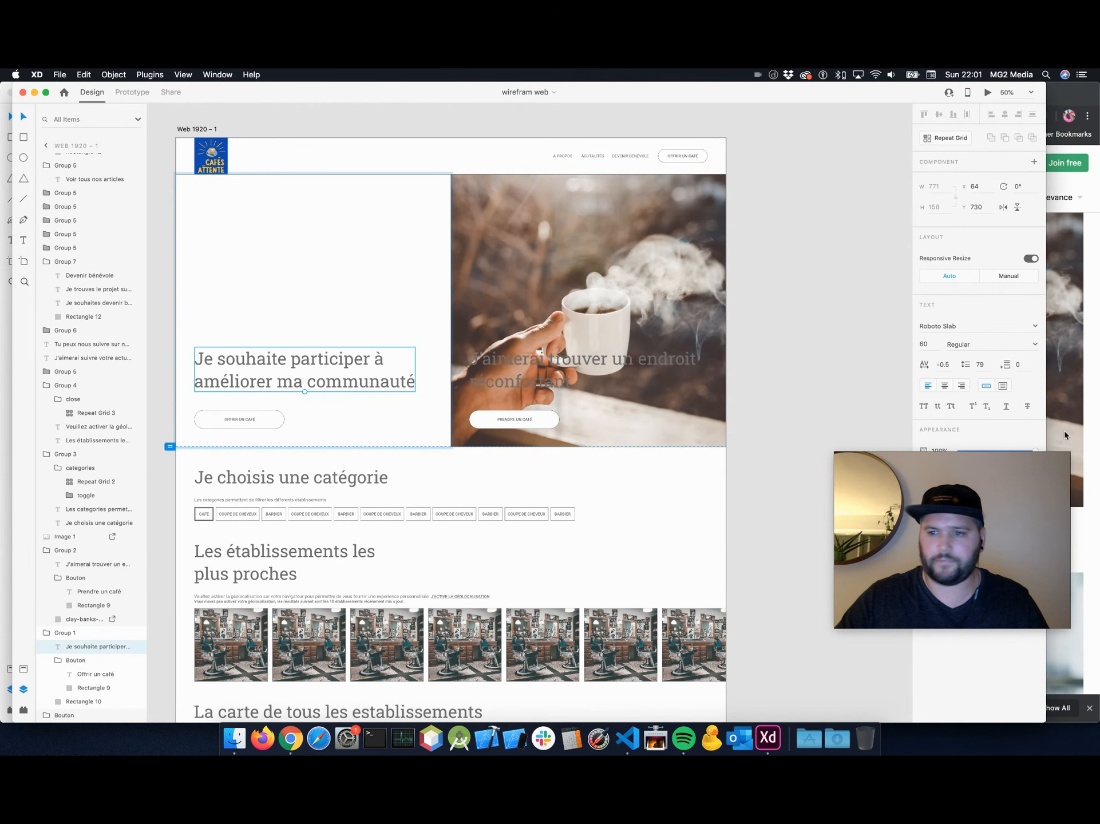
Switch to Chrome and search Unsplash for "donation".
left_click(1064, 430)
left_click(541, 161)
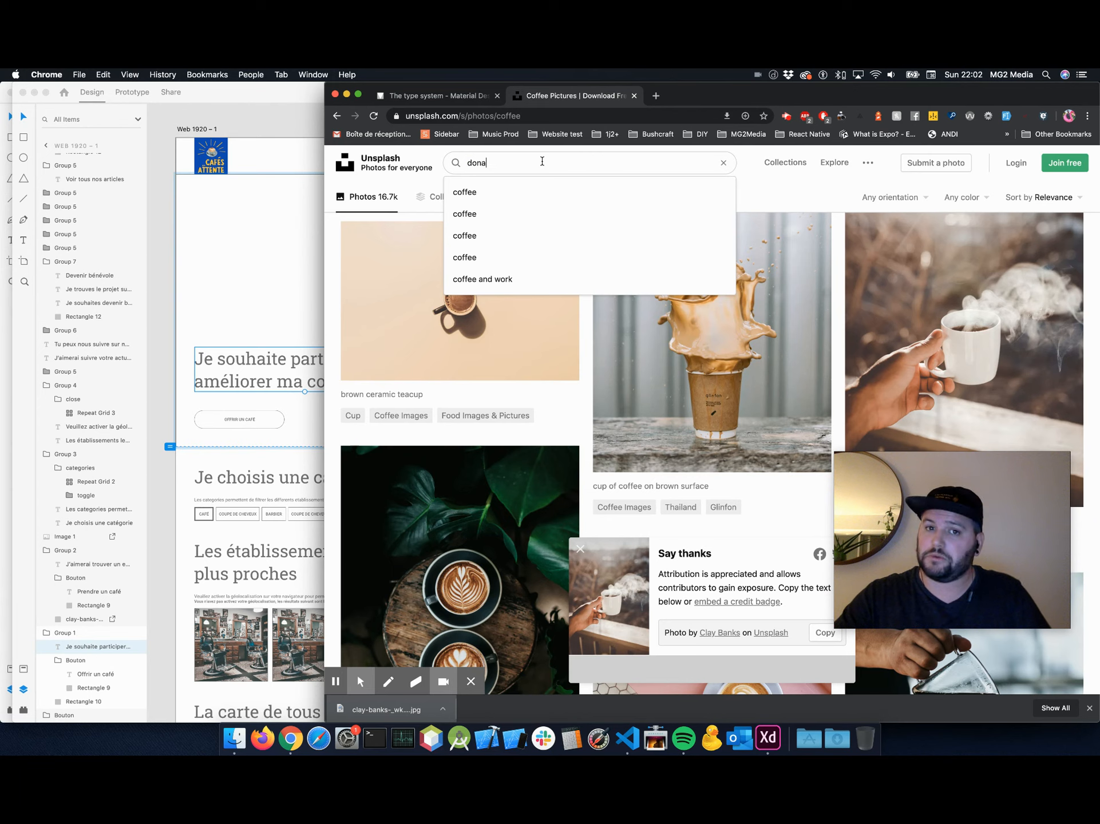
key("Return")
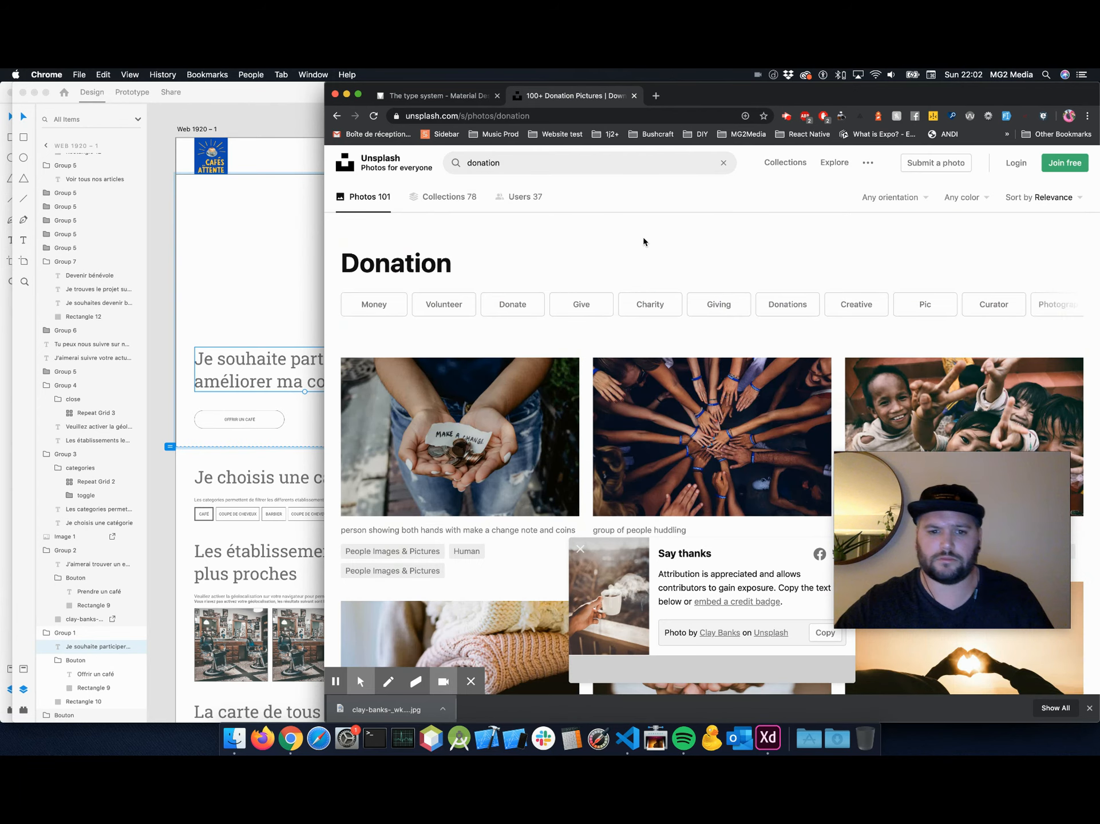
Look through the donation photos for an image suited to the "Je souhaite participer à améliorer ma communauté" hero block.
scroll(643, 241, "down", 2)
scroll(643, 241, "down", 5)
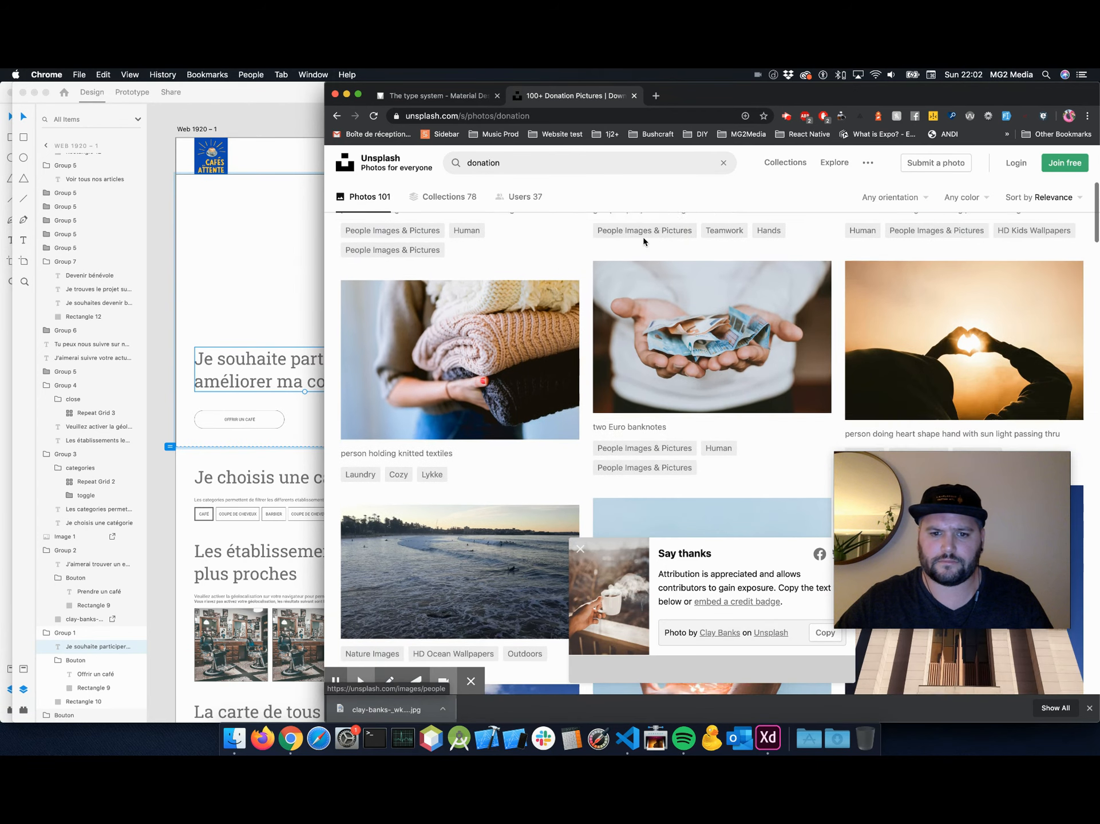
scroll(455, 287, "down", 3)
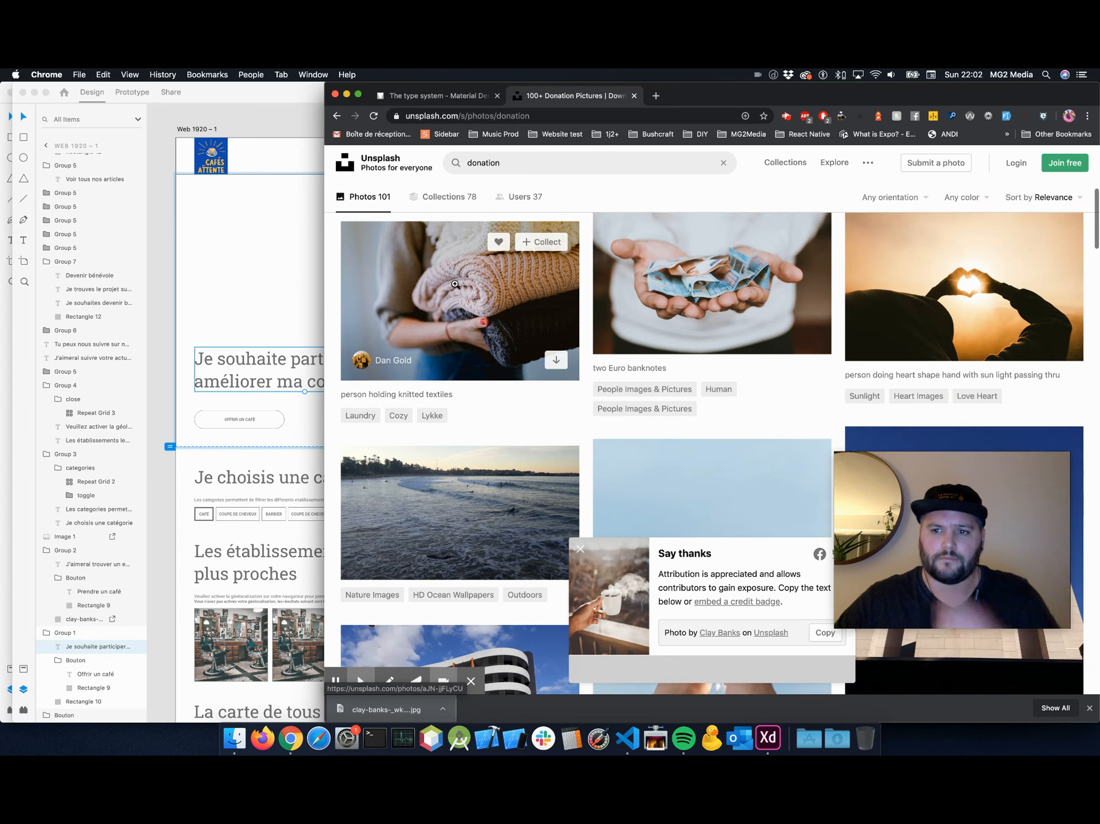
scroll(454, 287, "down", 10)
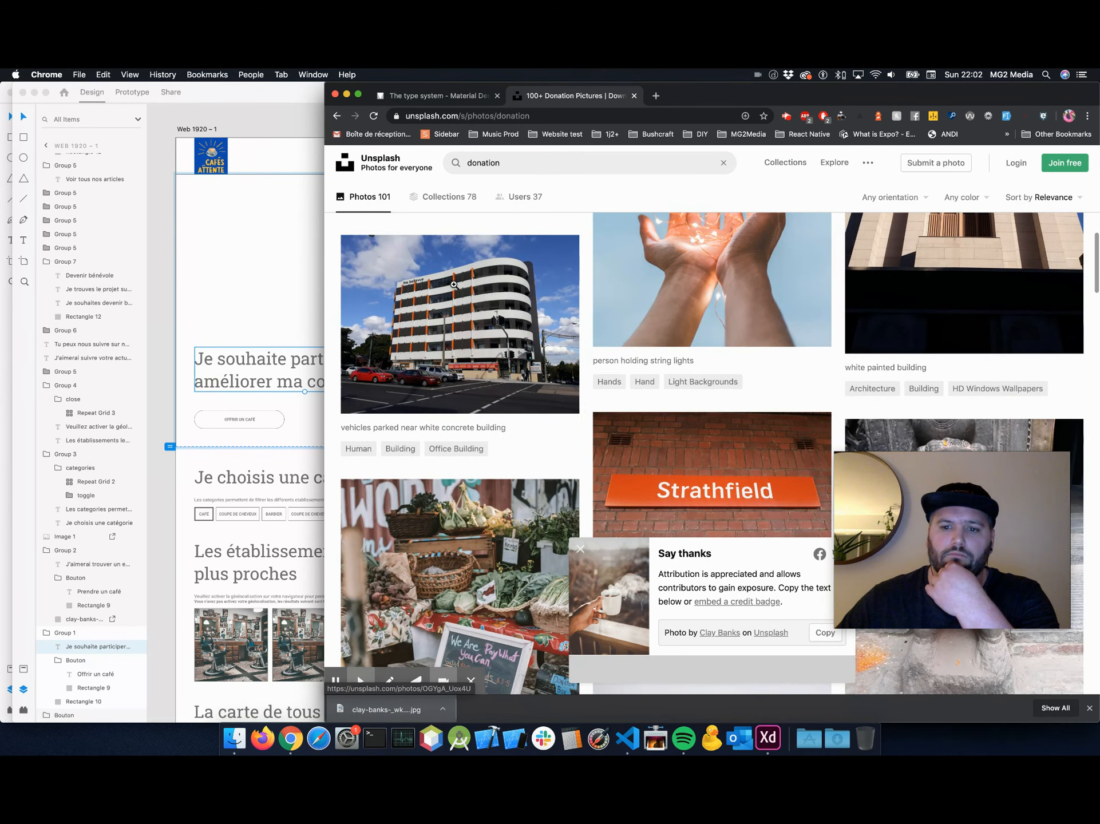
scroll(453, 284, "down", 12)
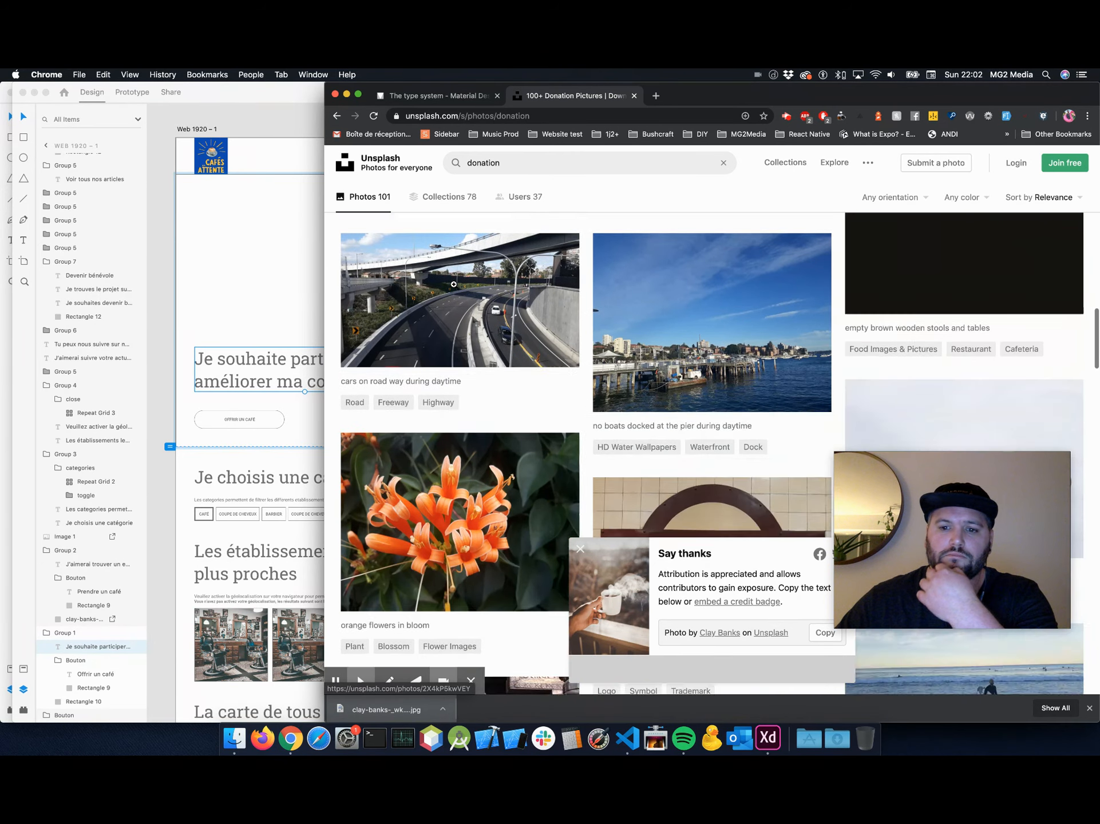
scroll(453, 285, "down", 12)
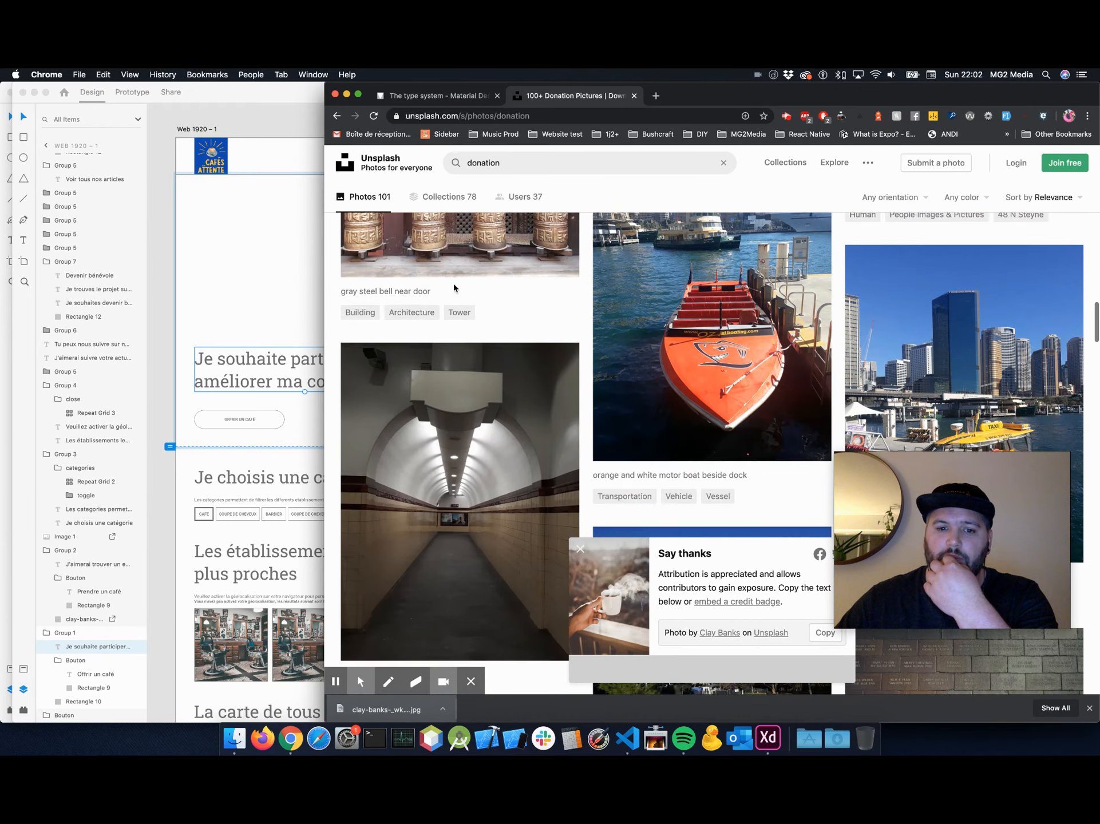
scroll(454, 285, "down", 12)
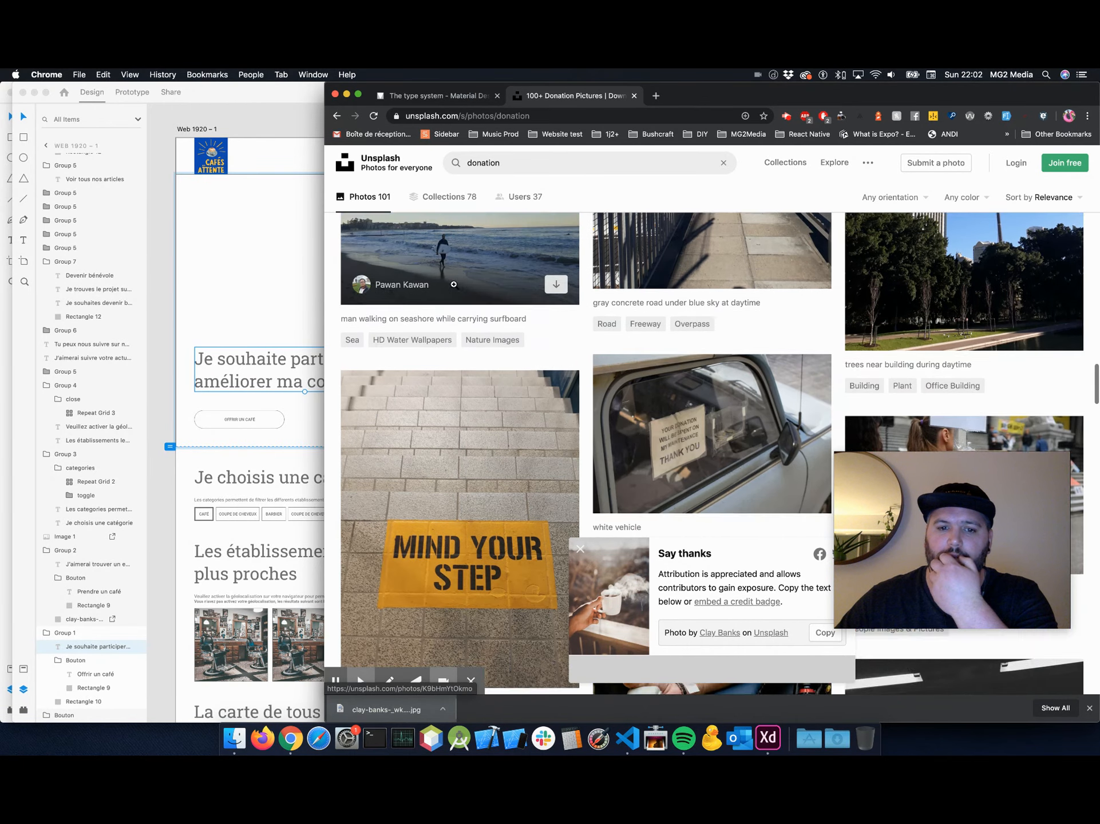
scroll(454, 288, "up", 5)
scroll(454, 285, "down", 7)
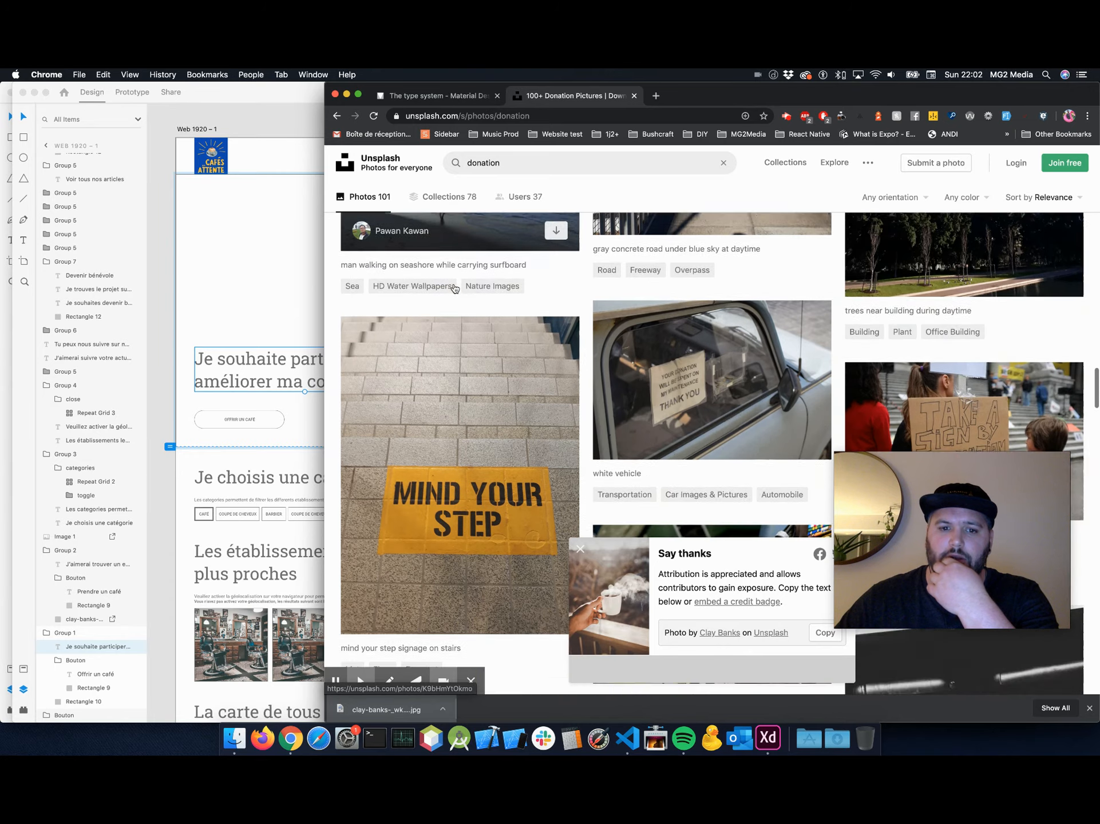
scroll(454, 285, "down", 10)
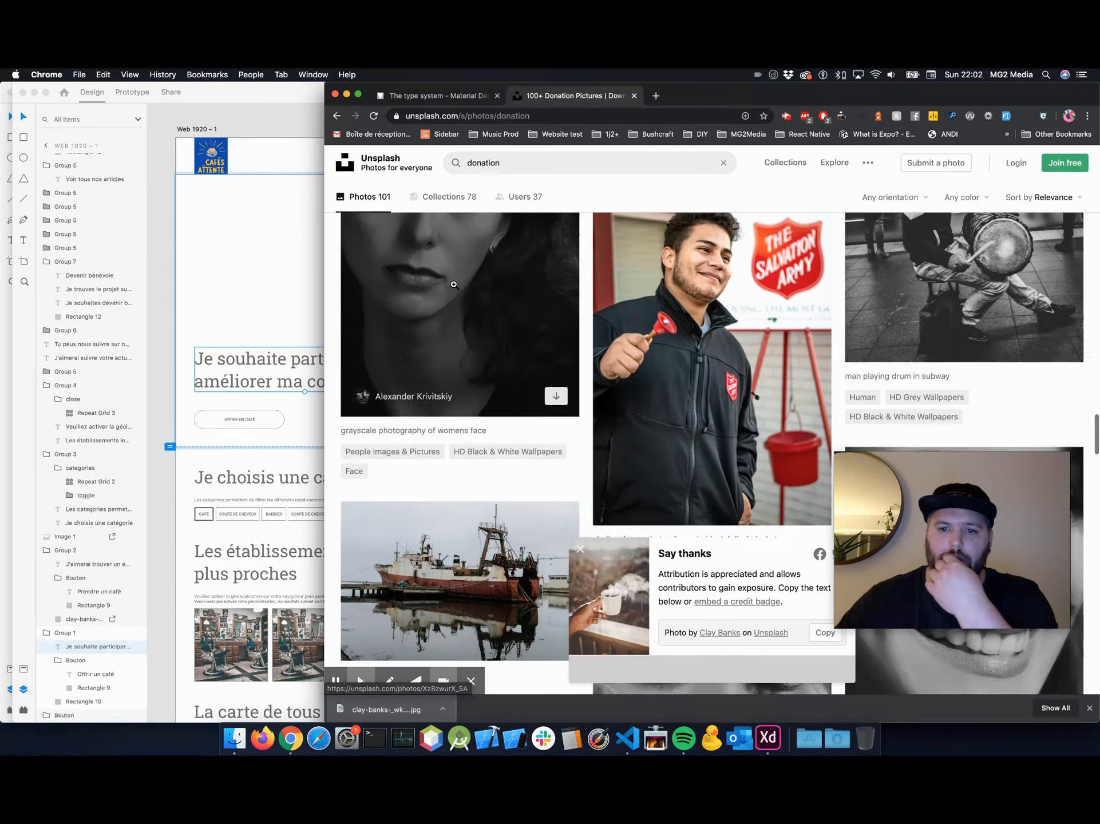
scroll(453, 284, "down", 12)
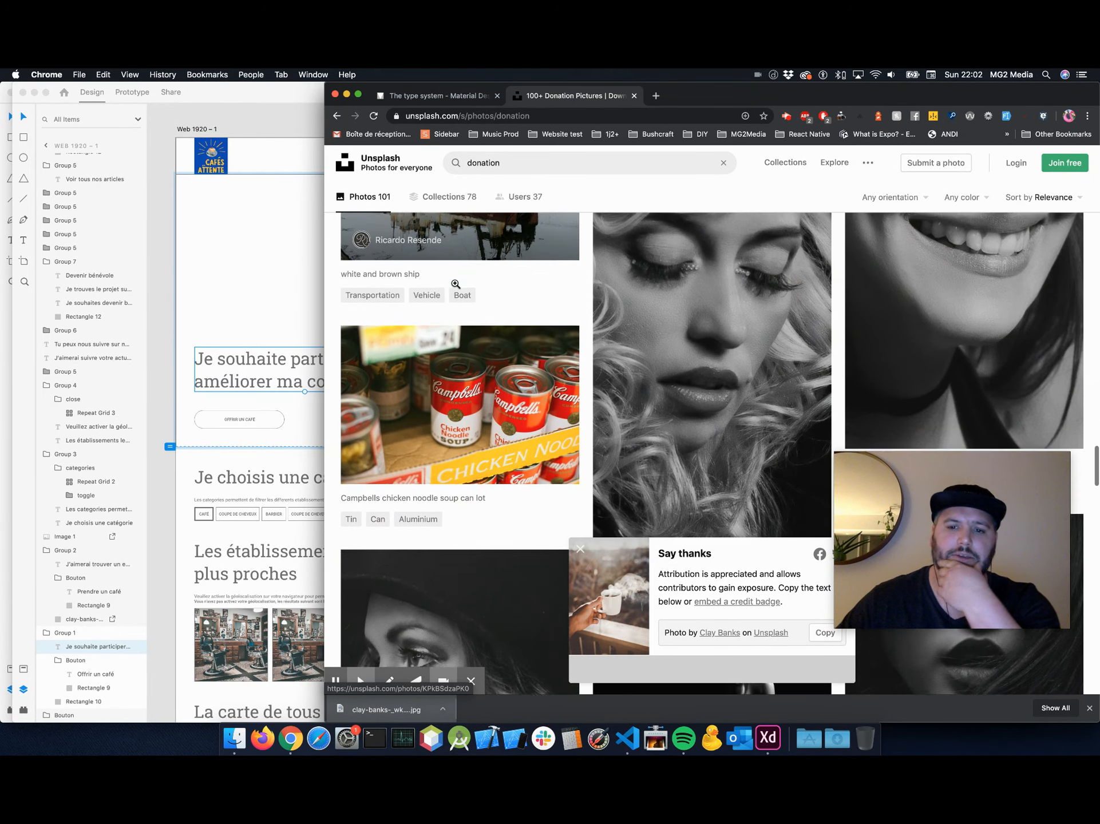
scroll(455, 283, "down", 12)
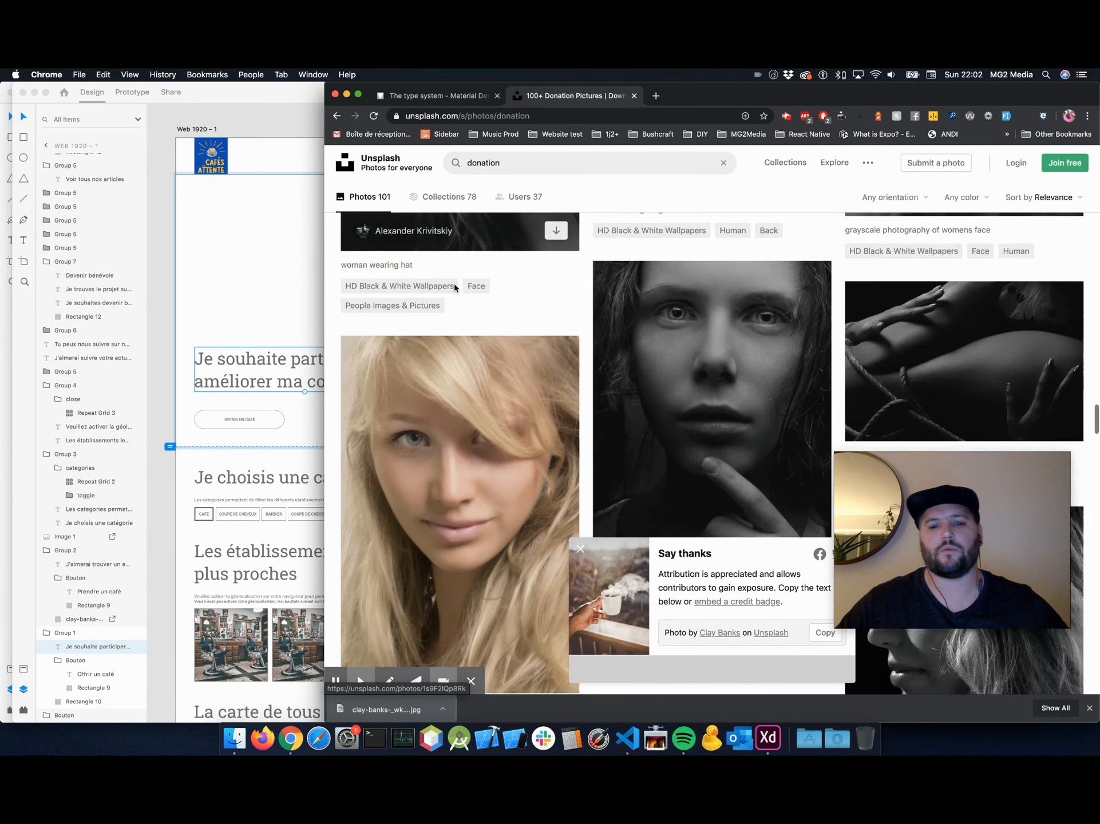
scroll(454, 284, "down", 12)
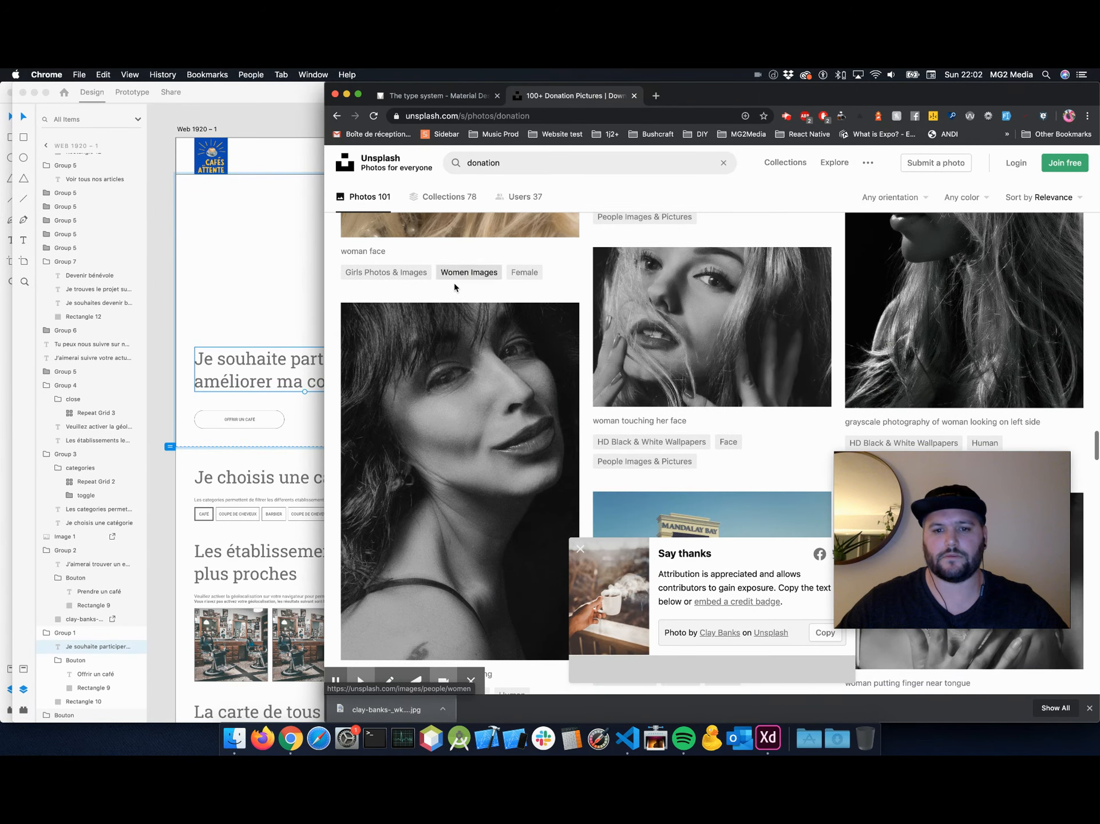
scroll(454, 284, "down", 10)
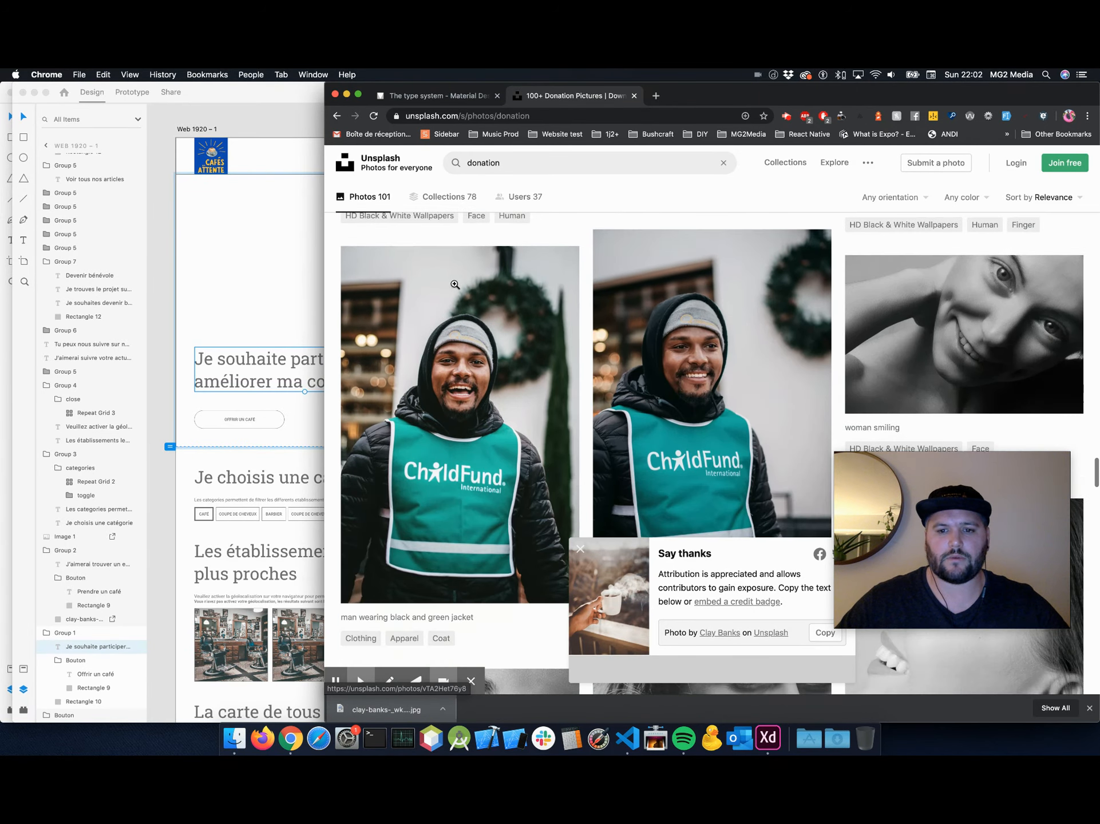
scroll(455, 284, "down", 15)
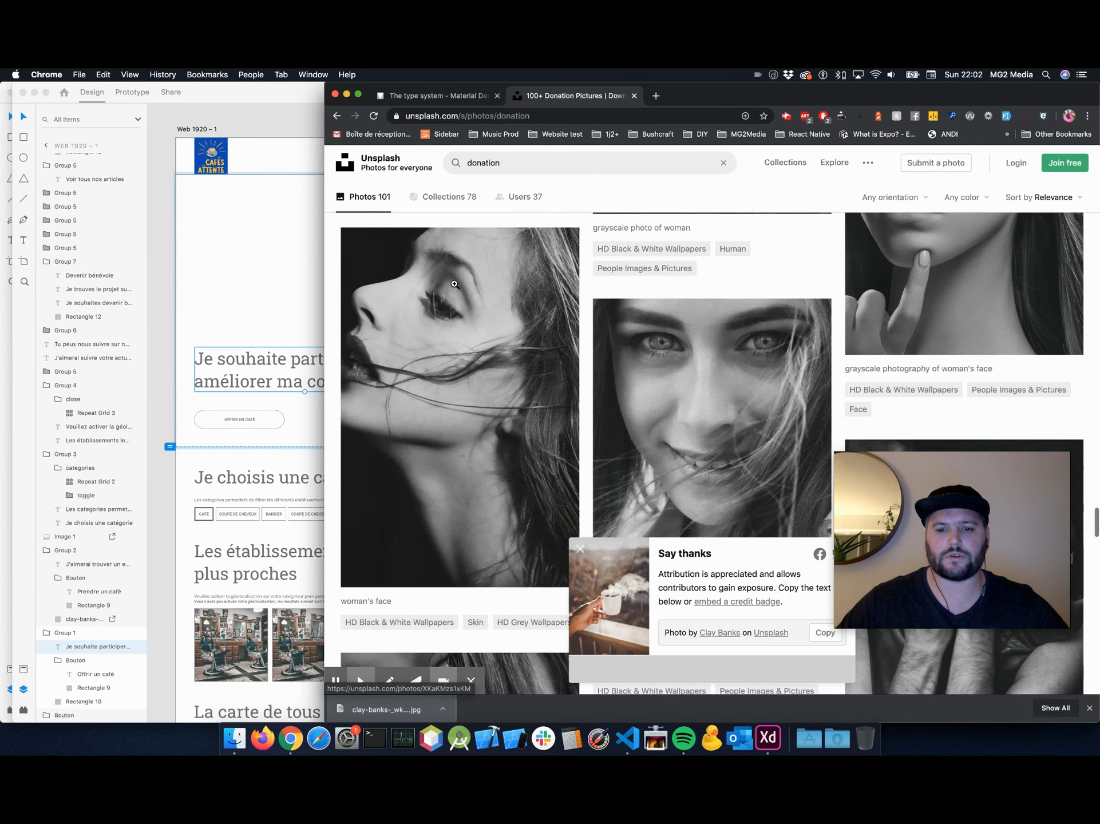
scroll(458, 281, "up", 20)
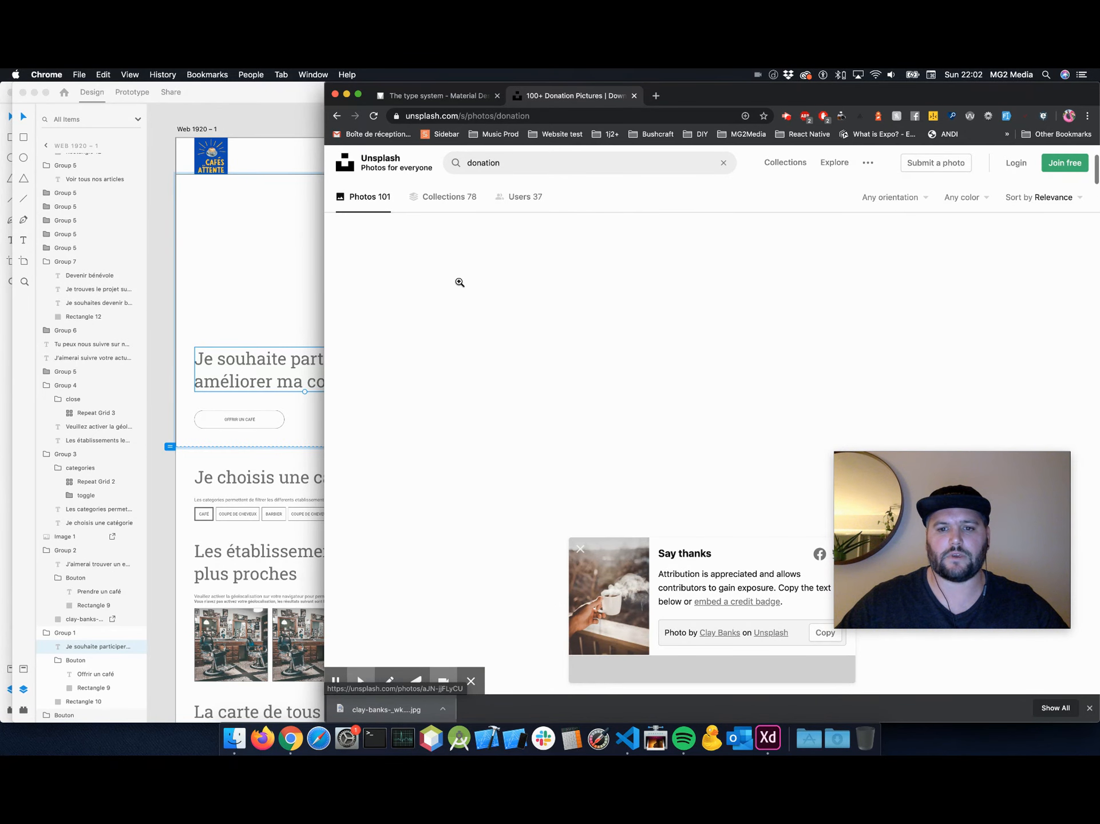
scroll(459, 282, "up", 5)
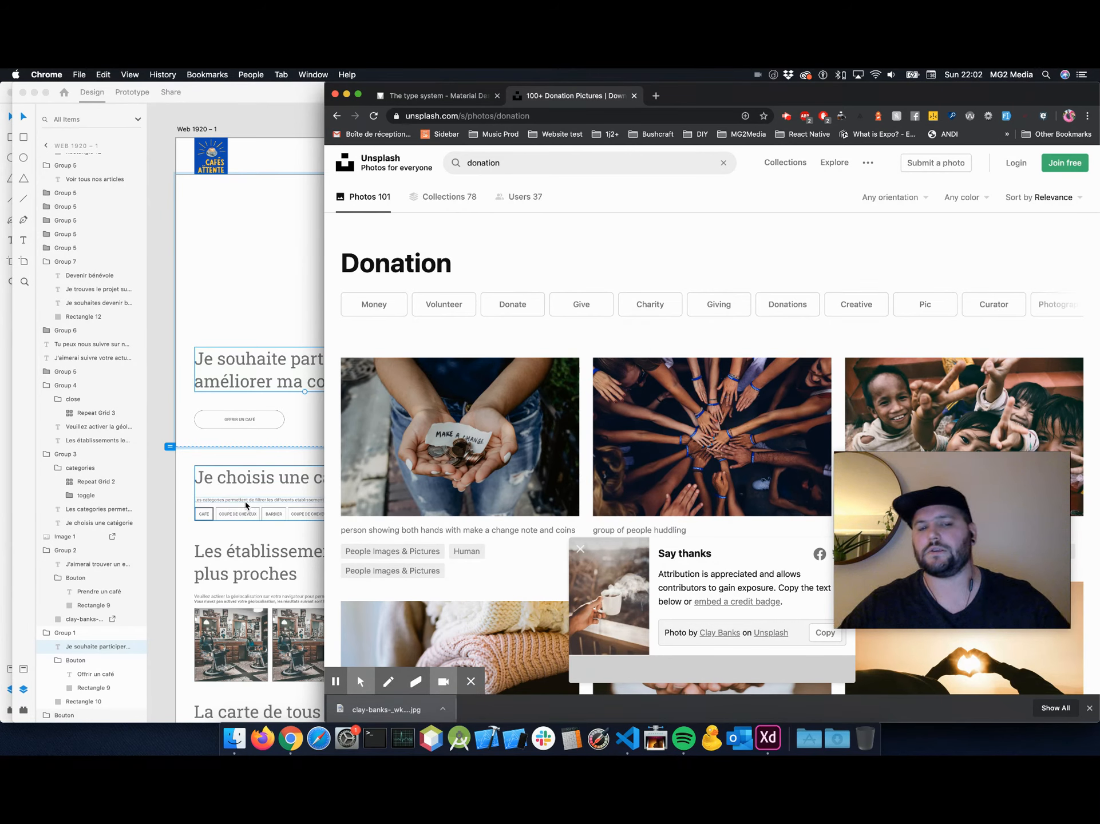
Search Unsplash for "counter top" and download the photo of a person pouring coffee into a white mug.
left_click(517, 164)
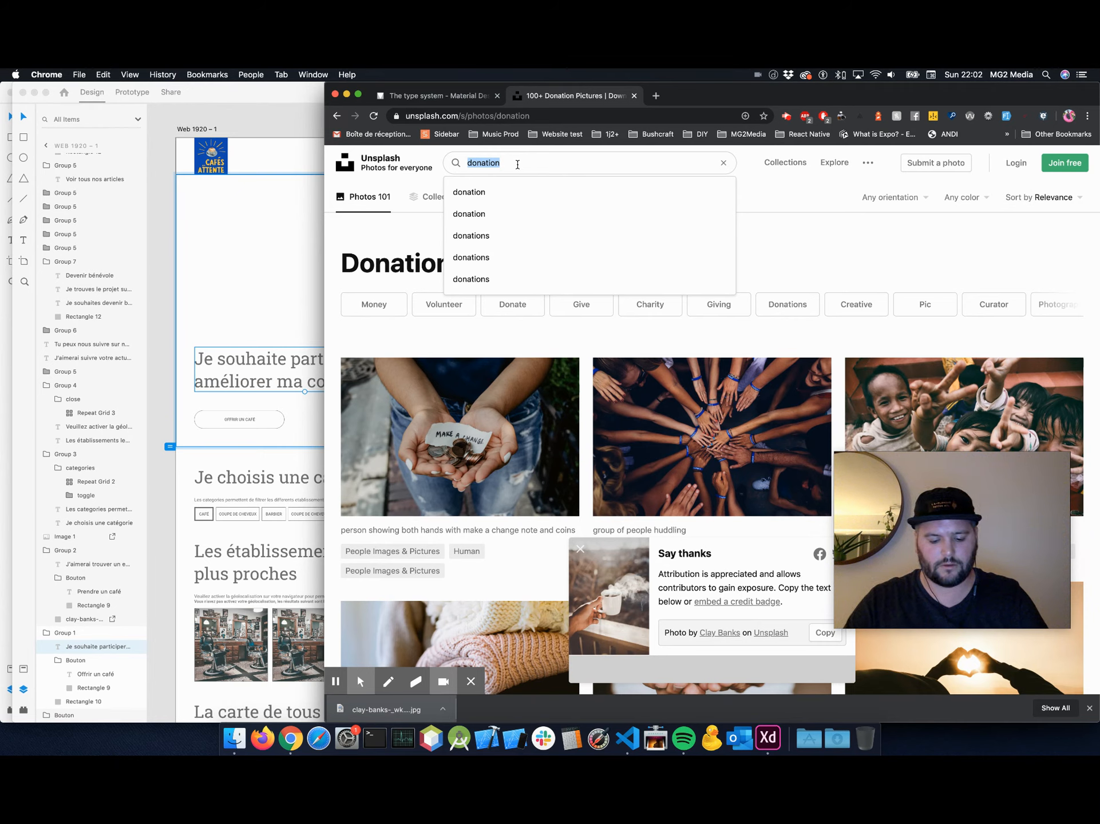
type("cout")
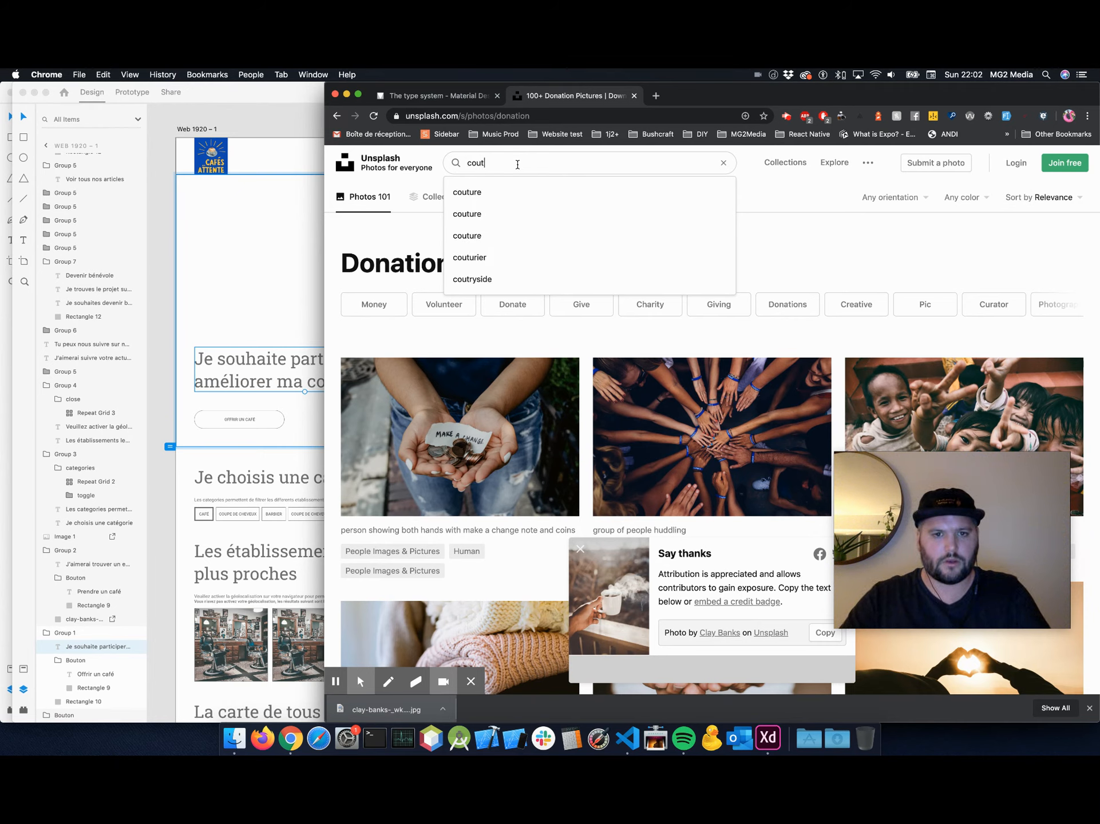
key("BackSpace")
type("nter top")
key("Return")
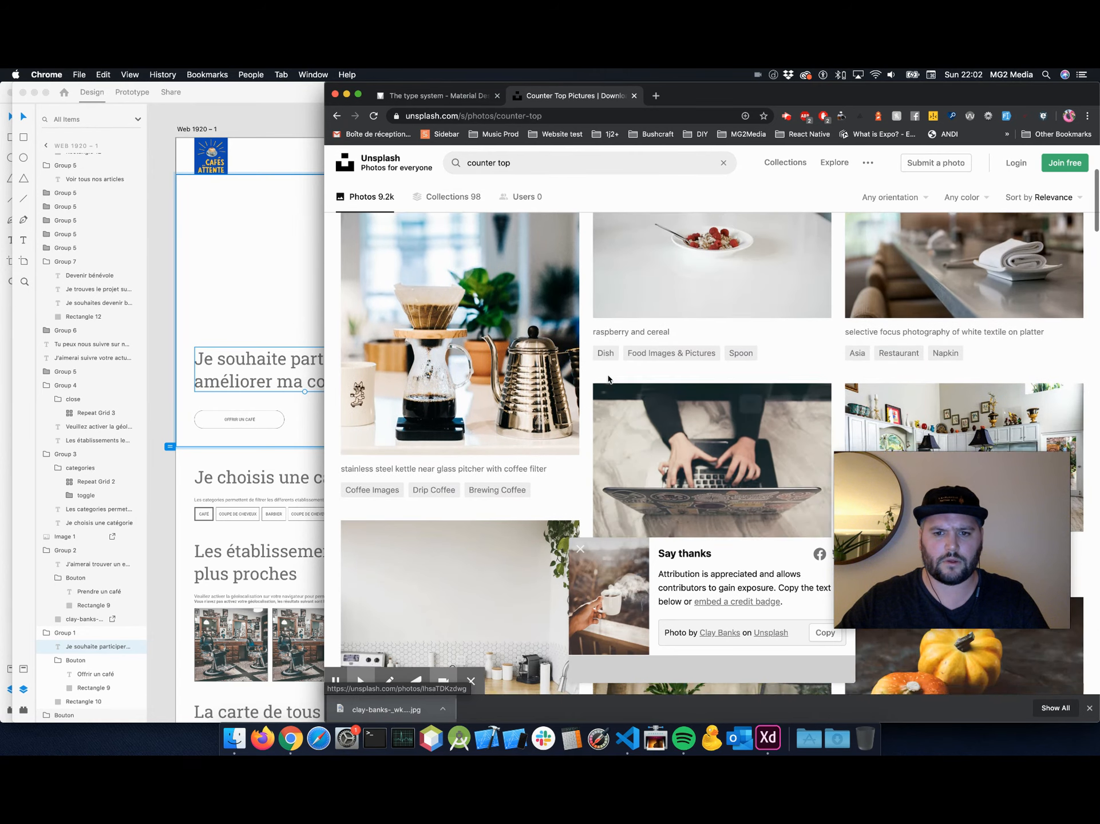
scroll(608, 378, "down", 15)
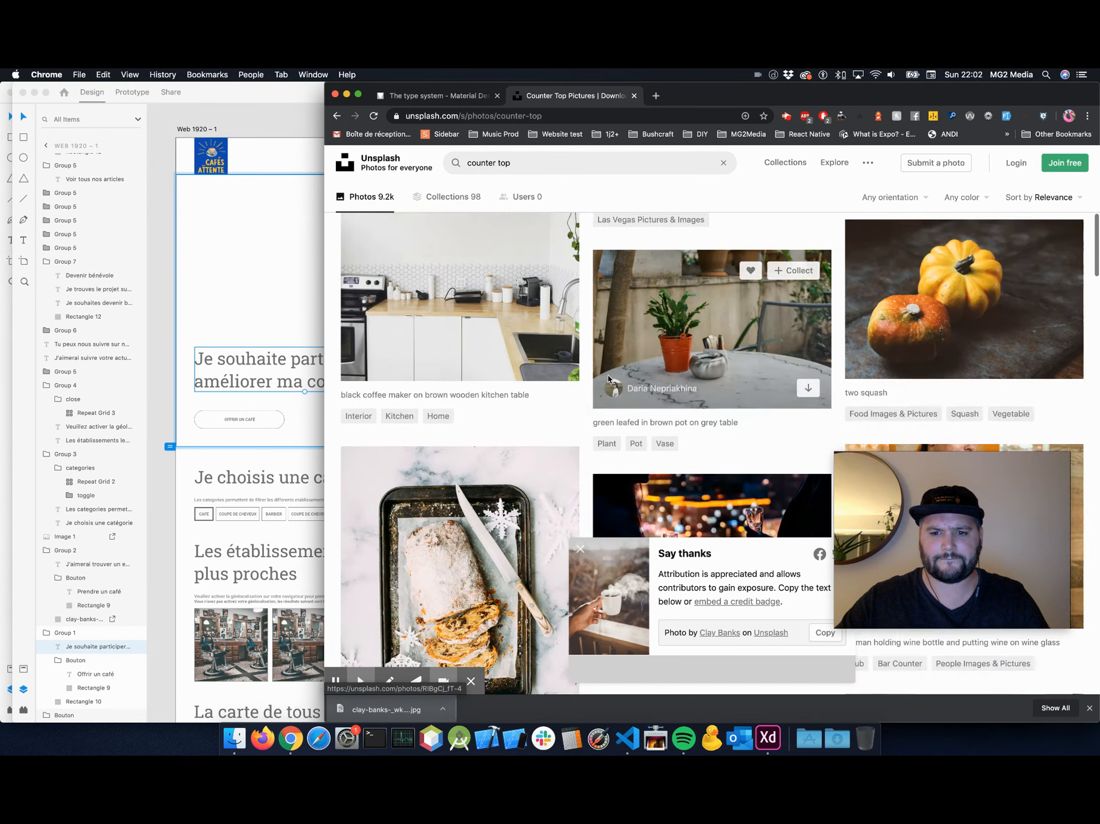
scroll(608, 378, "down", 12)
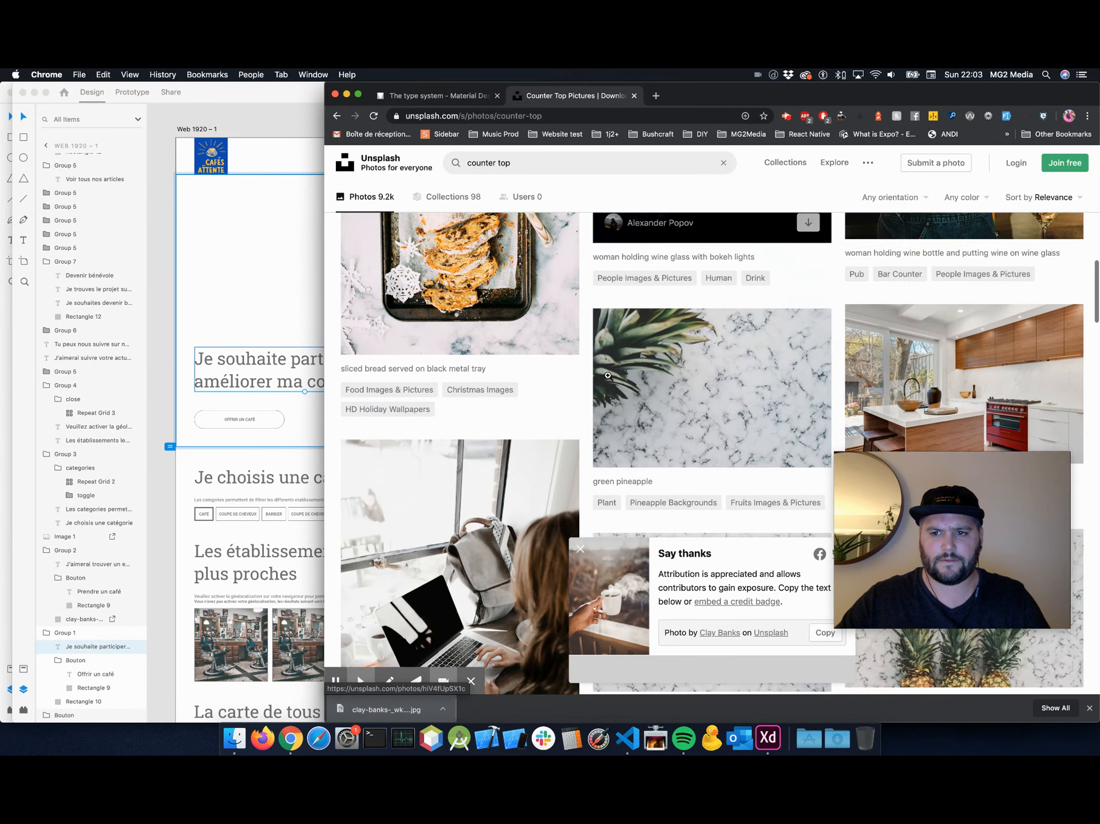
scroll(608, 375, "down", 8)
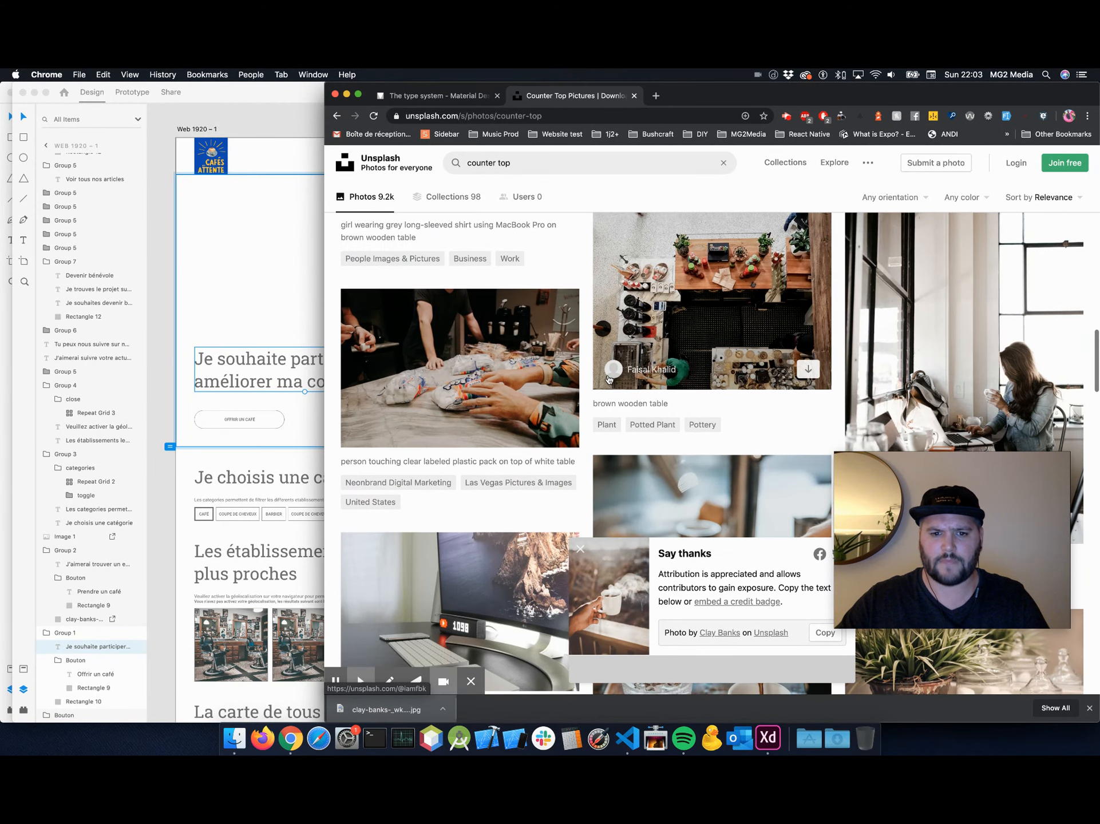
scroll(608, 376, "down", 6)
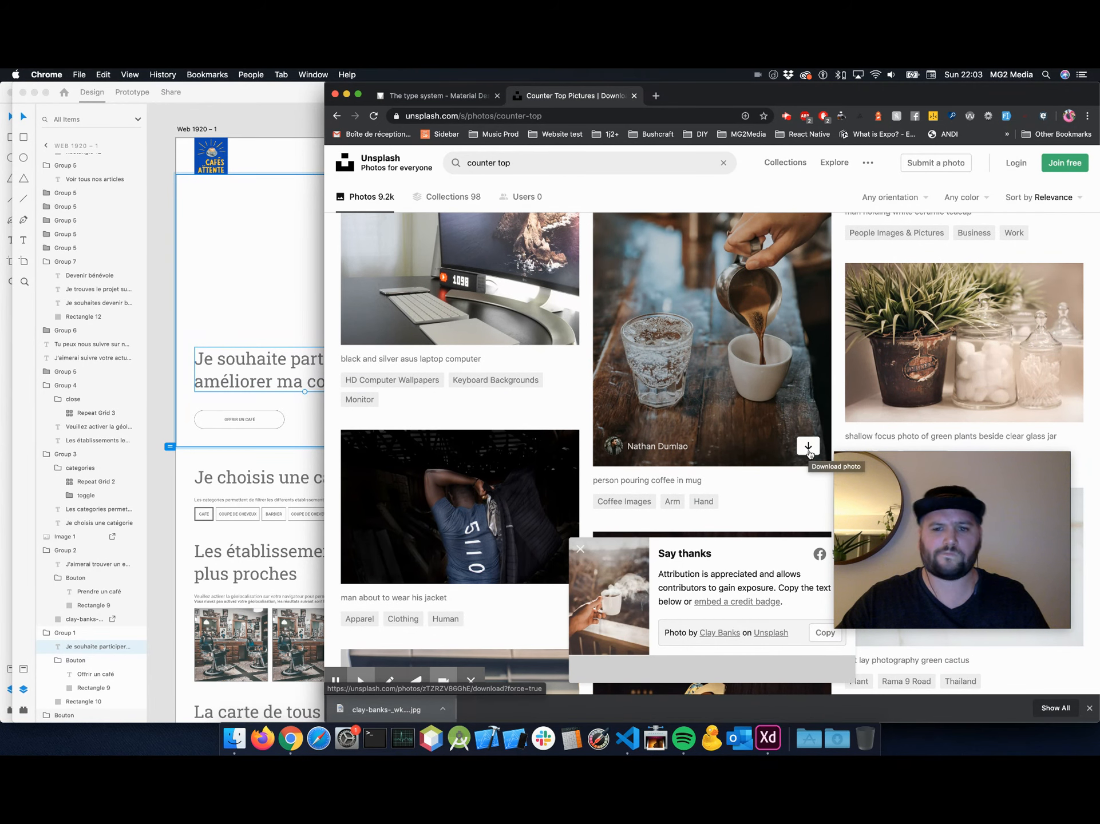
left_click(808, 447)
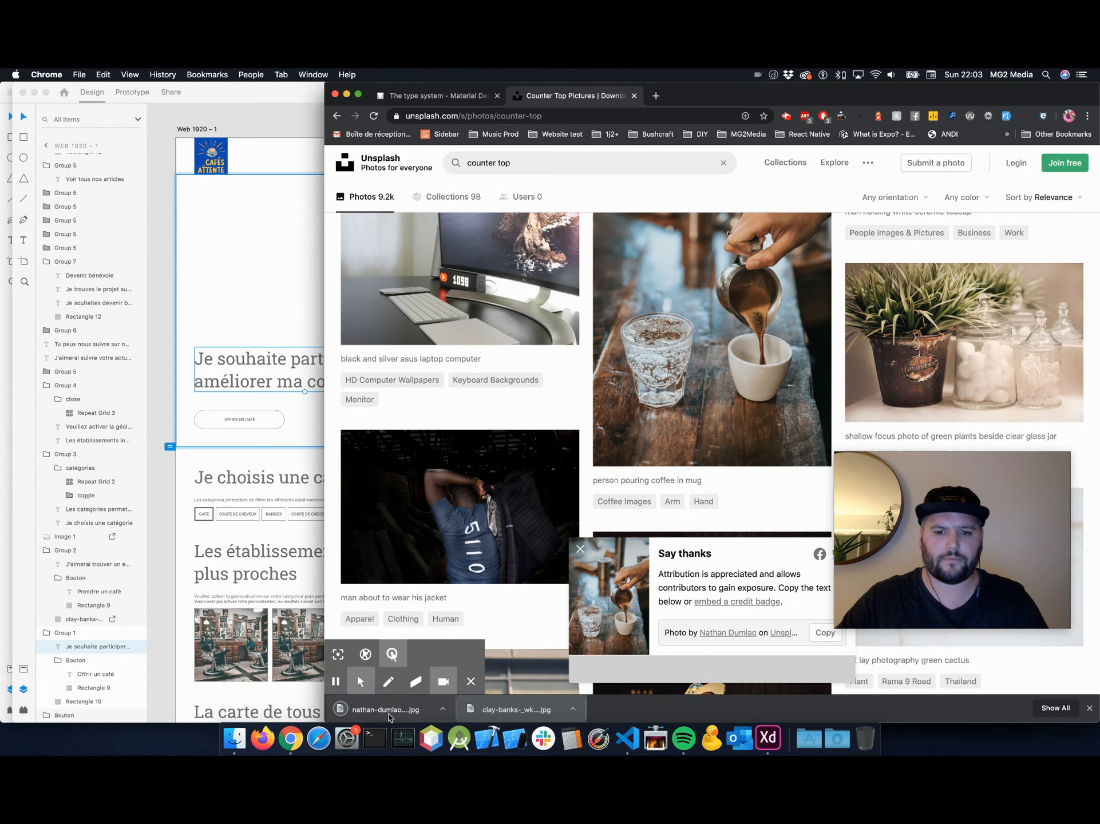
Fill the "Je souhaite participer à améliorer ma communauté" hero rectangle in Adobe XD with the downloaded coffee-pouring photo.
left_click_drag(395, 718, 240, 312)
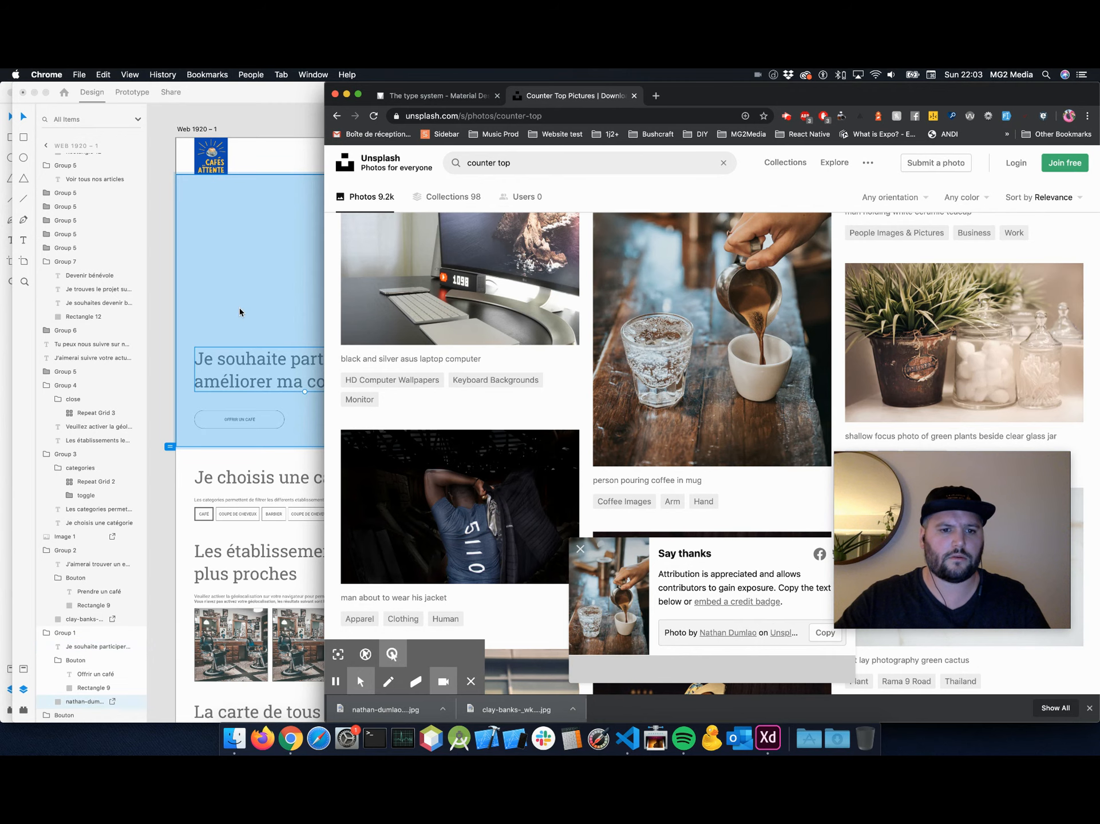
left_click(165, 319)
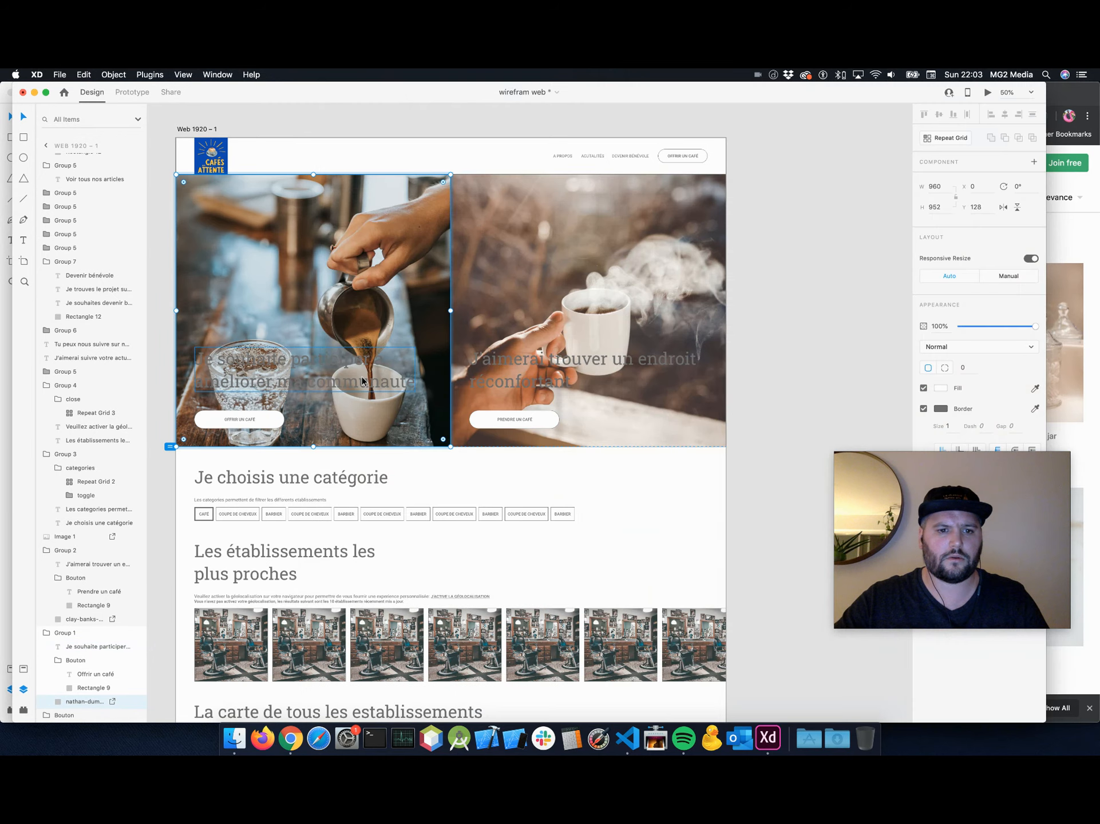
left_click(744, 374)
Review the home page wireframe from the hero photos down to the news and volunteer sections for blocks still lacking images.
scroll(756, 373, "down", 3)
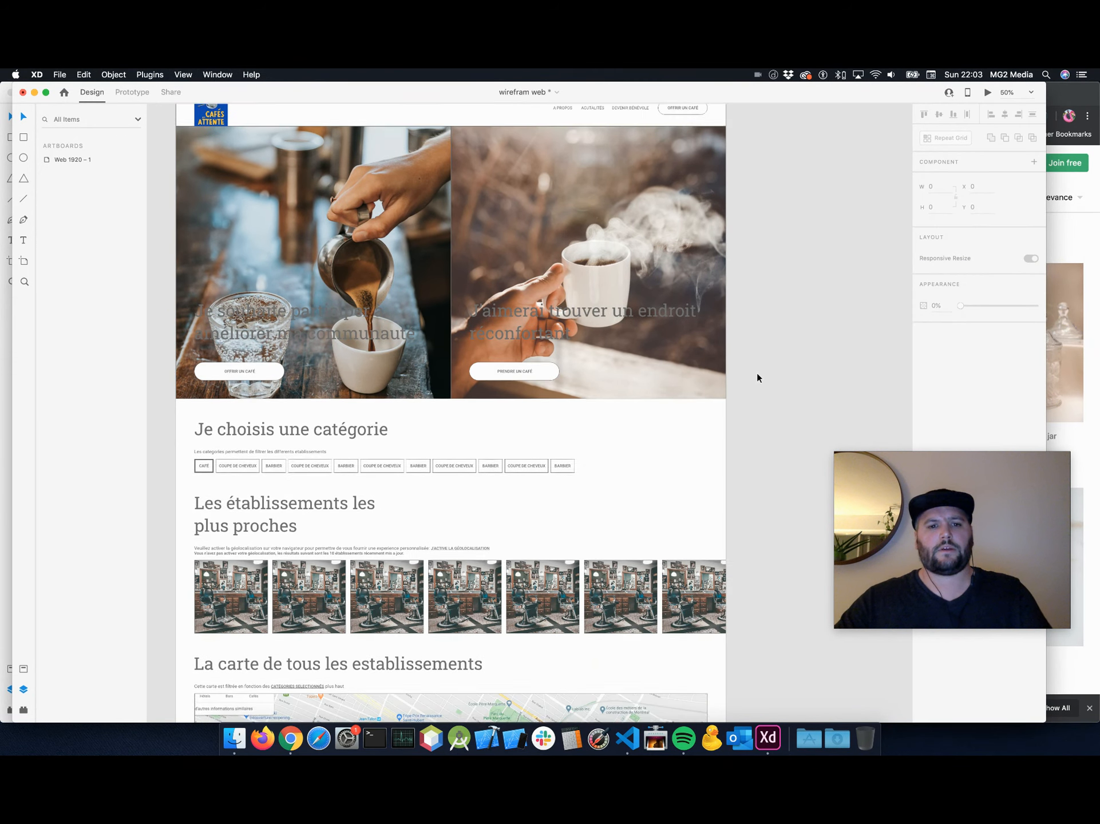
scroll(757, 372, "down", 1)
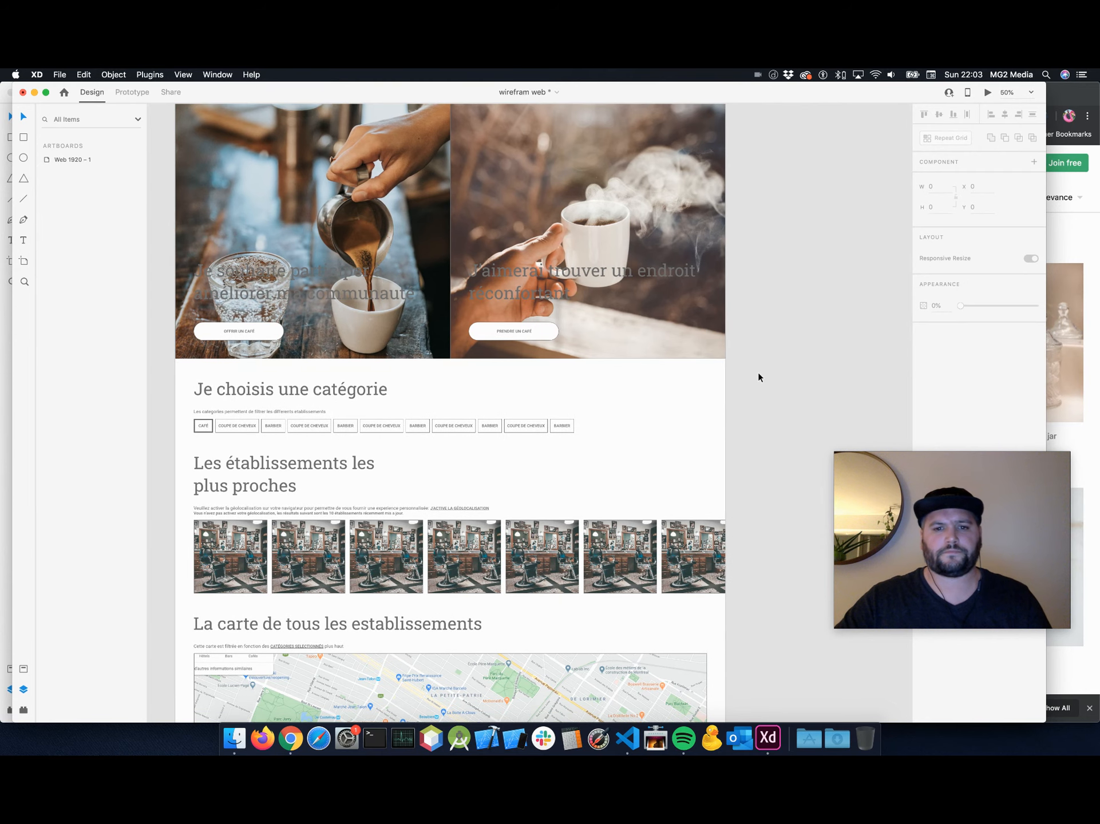
scroll(757, 372, "down", 1)
scroll(758, 372, "up", 5)
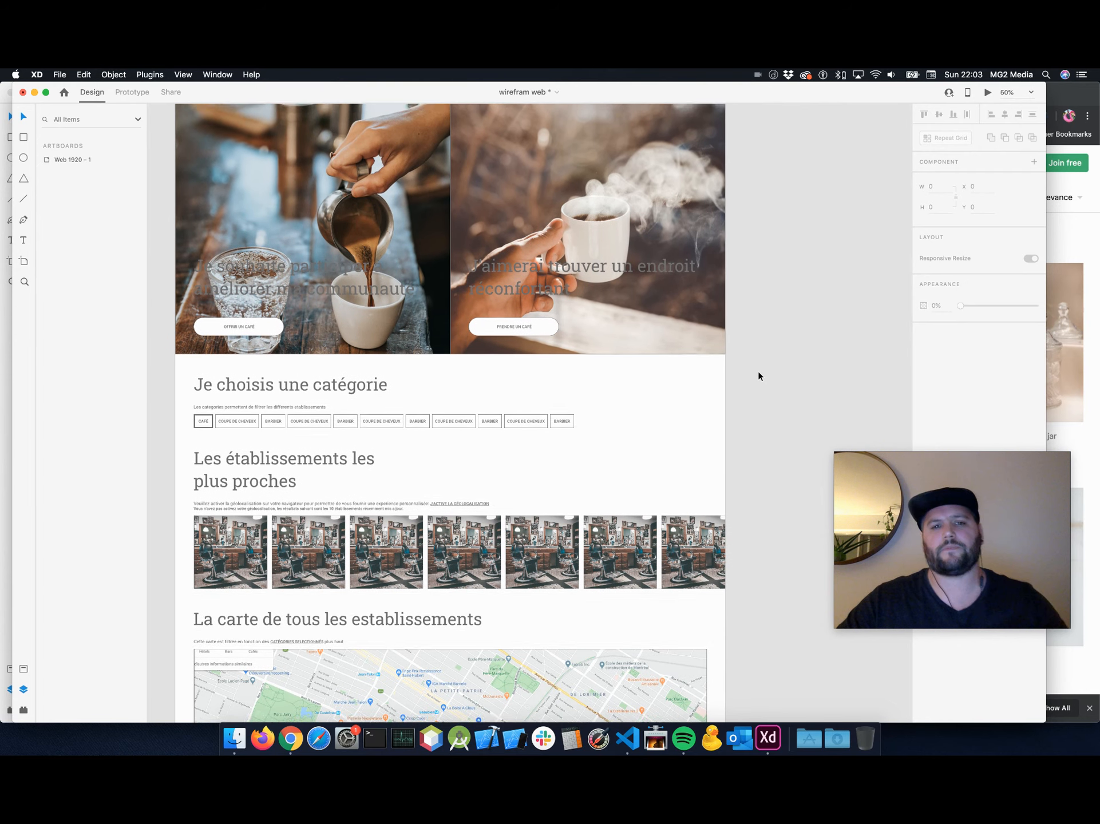
scroll(736, 371, "down", 20)
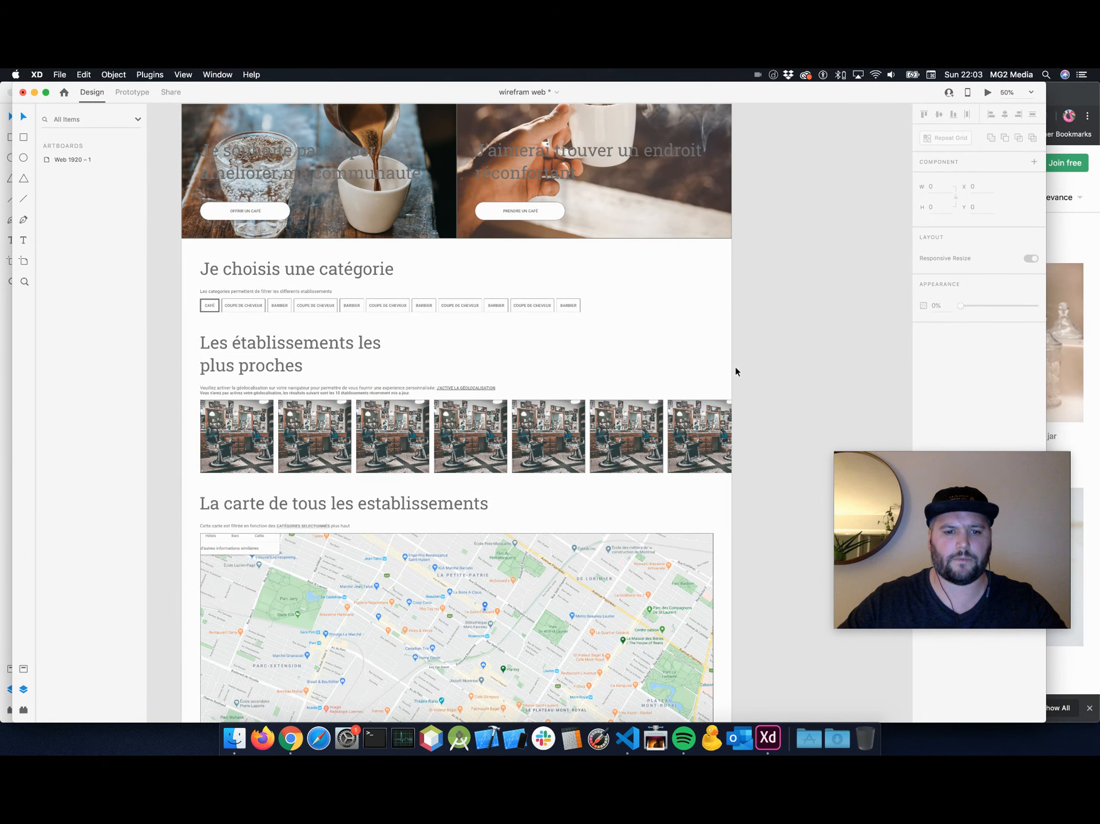
scroll(735, 370, "down", 12)
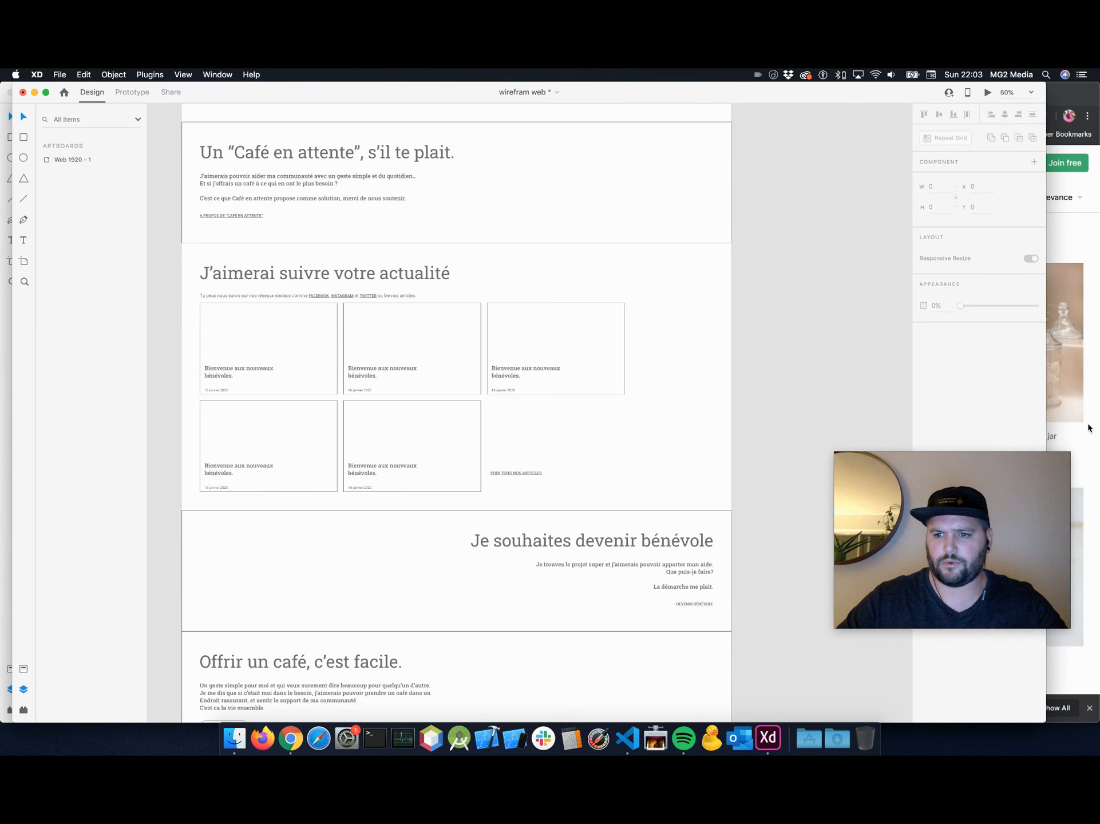
Switch to Unsplash in Chrome and search its photos for "donation".
left_click(1086, 436)
left_click(532, 161)
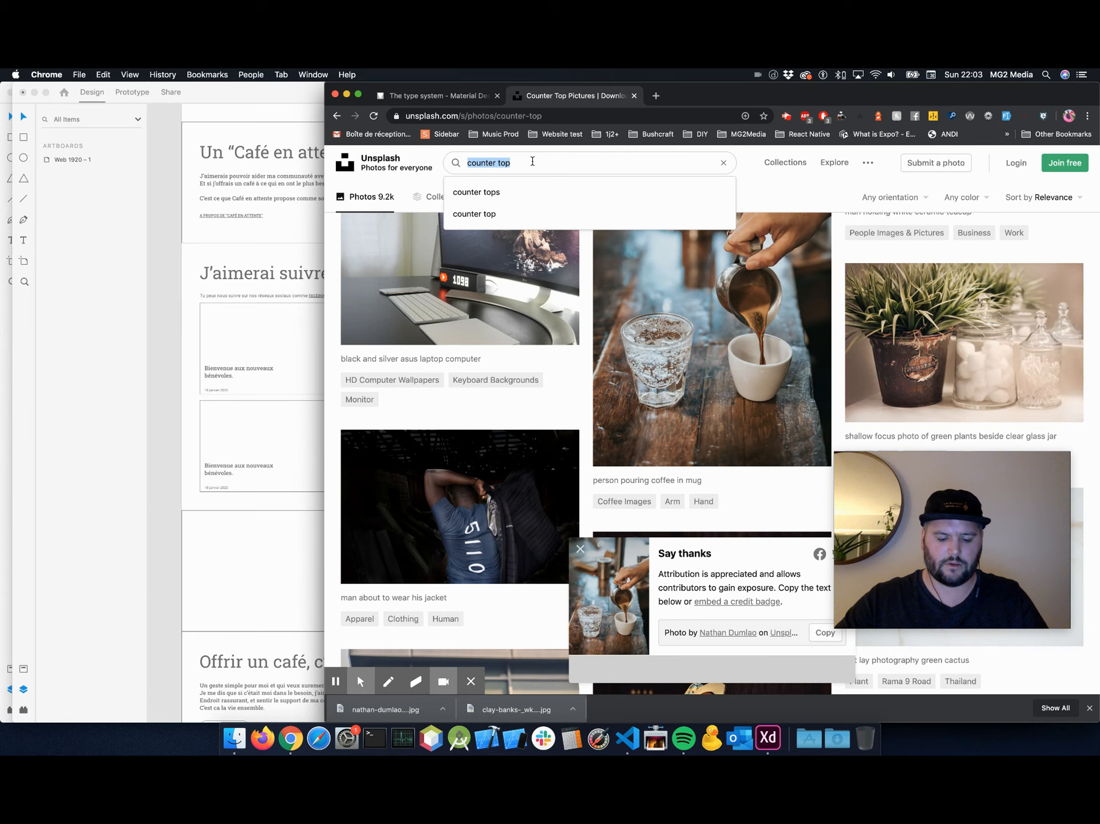
type("donation")
key("Return")
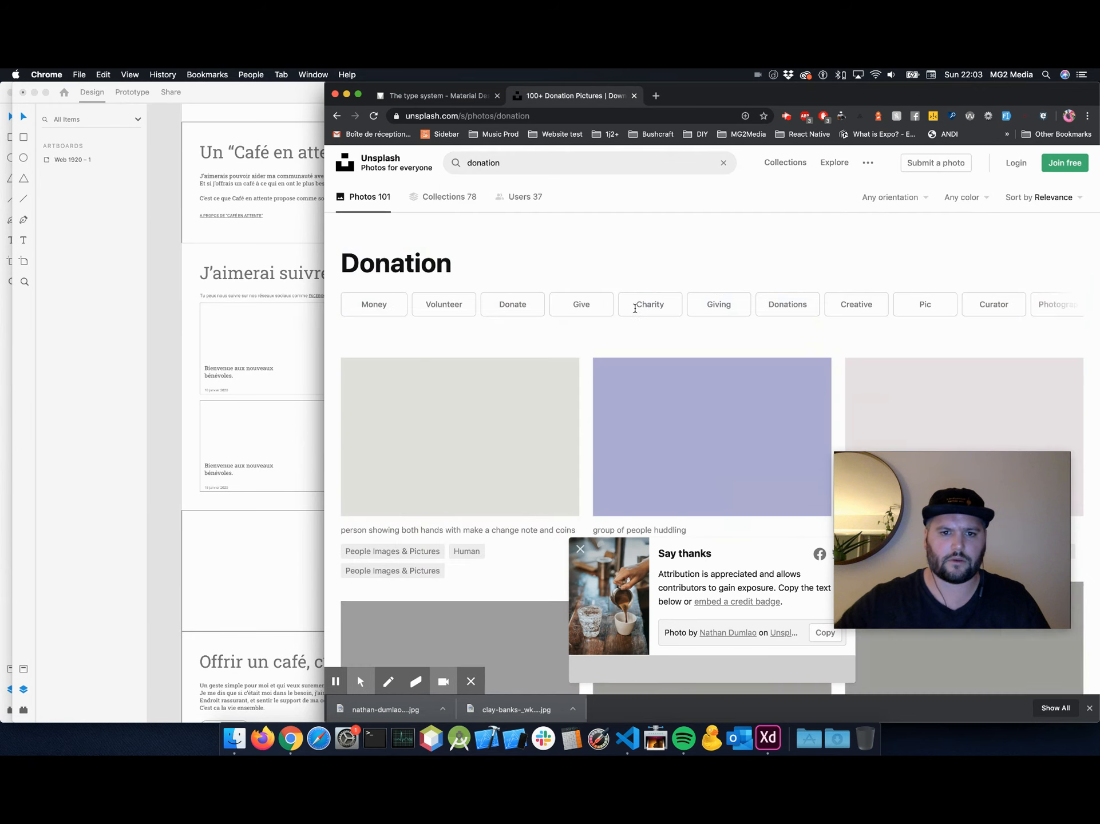
Download the photo of a person holding knitted textiles and fill the first news card in the XD wireframe with it.
scroll(620, 313, "down", 5)
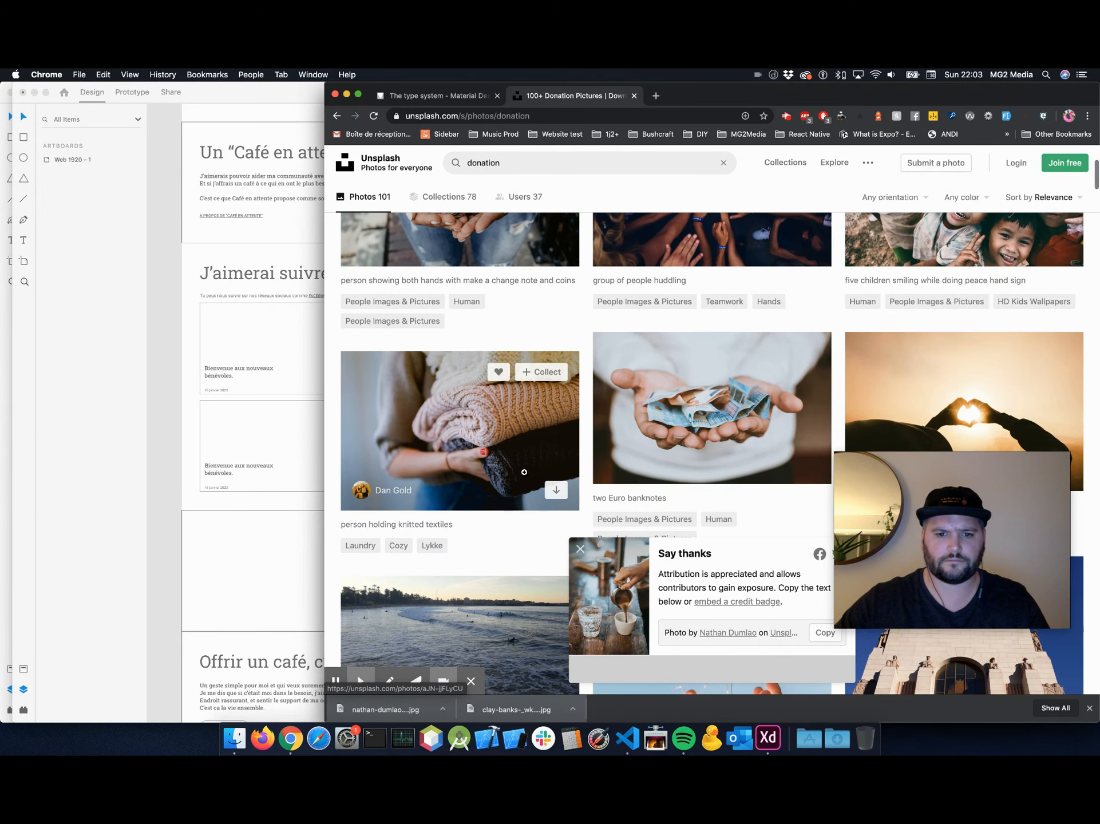
left_click(562, 494)
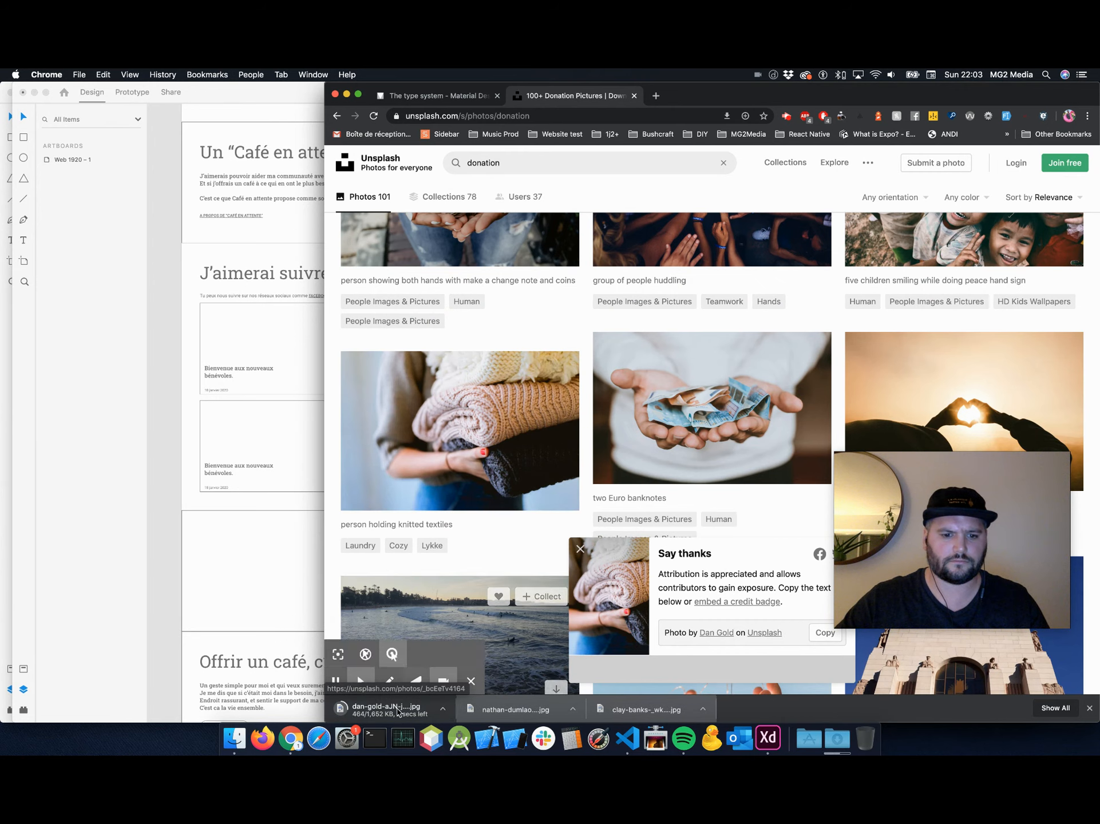
left_click_drag(393, 712, 292, 362)
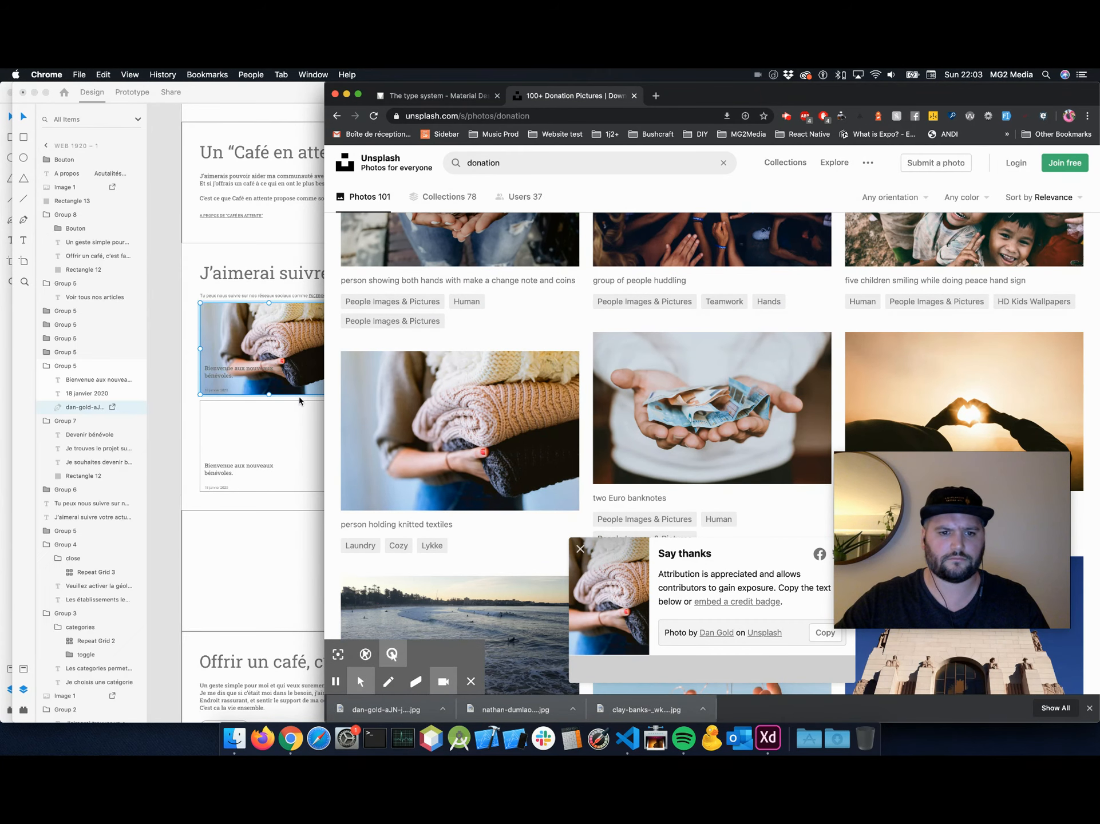
Download the sunlit heart-shaped hands photo and fill the first card in the second news row with it.
scroll(659, 433, "down", 5)
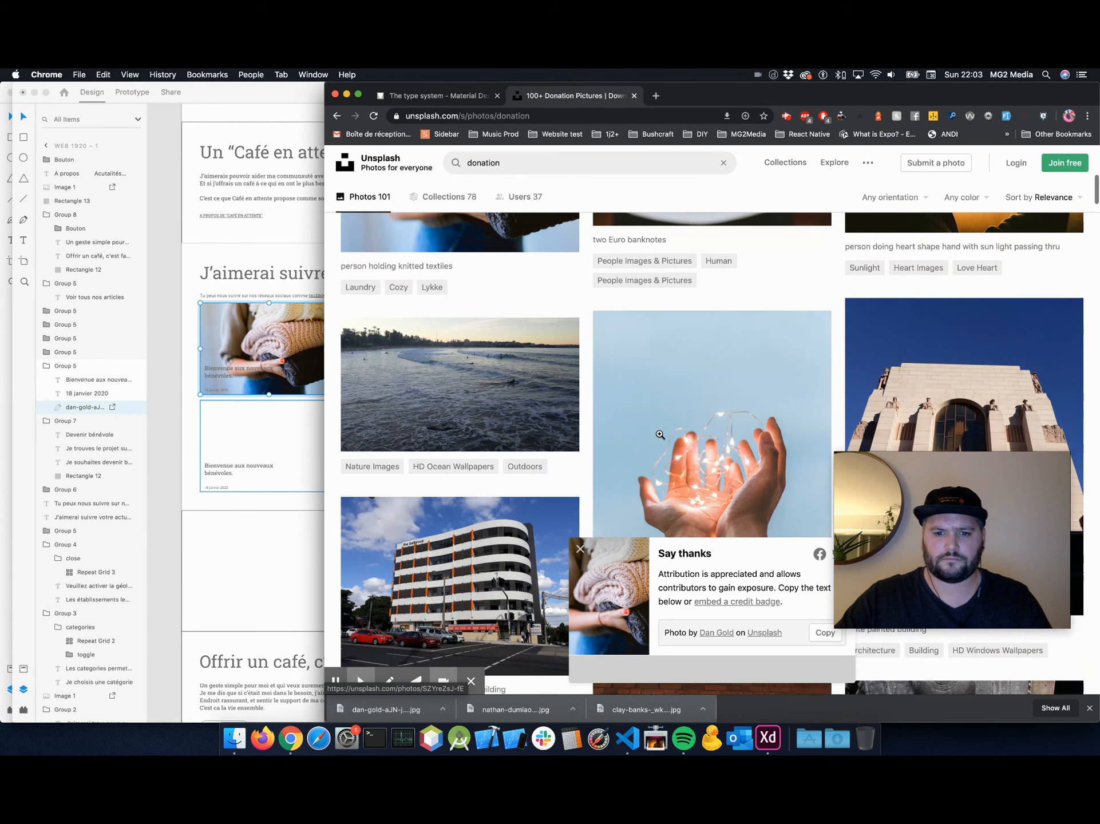
scroll(660, 435, "up", 3)
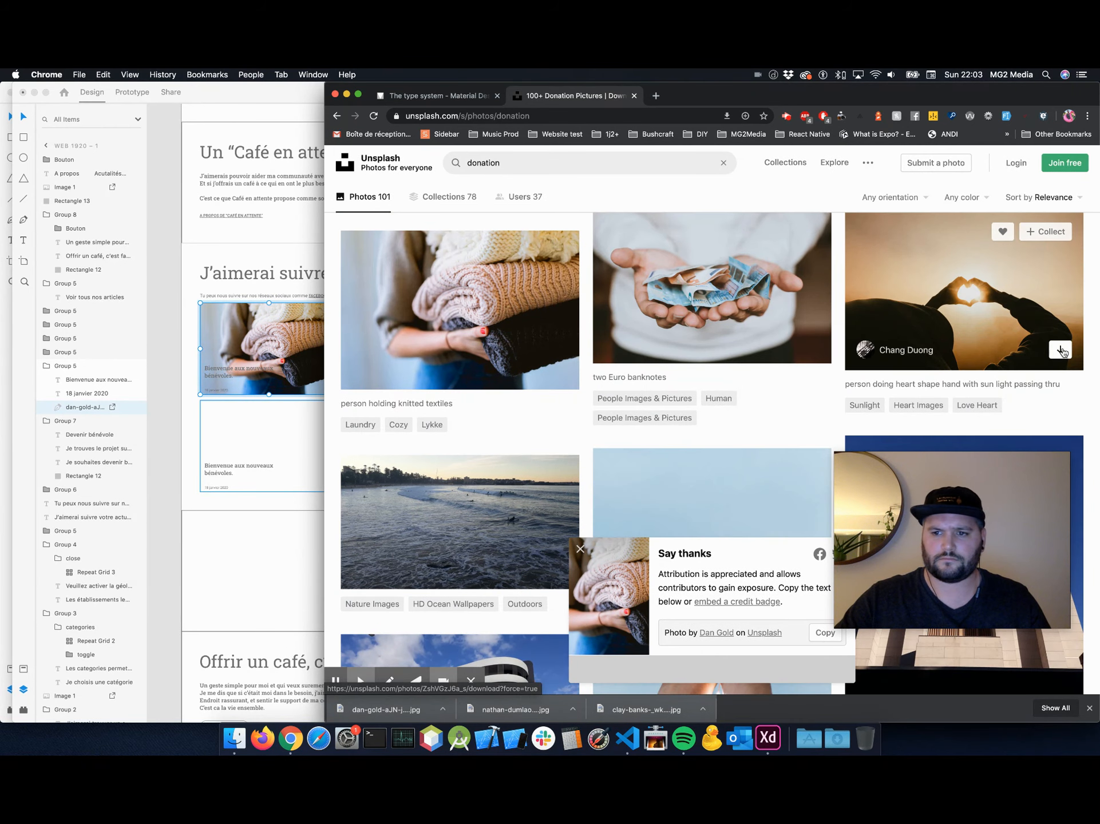
left_click(1060, 350)
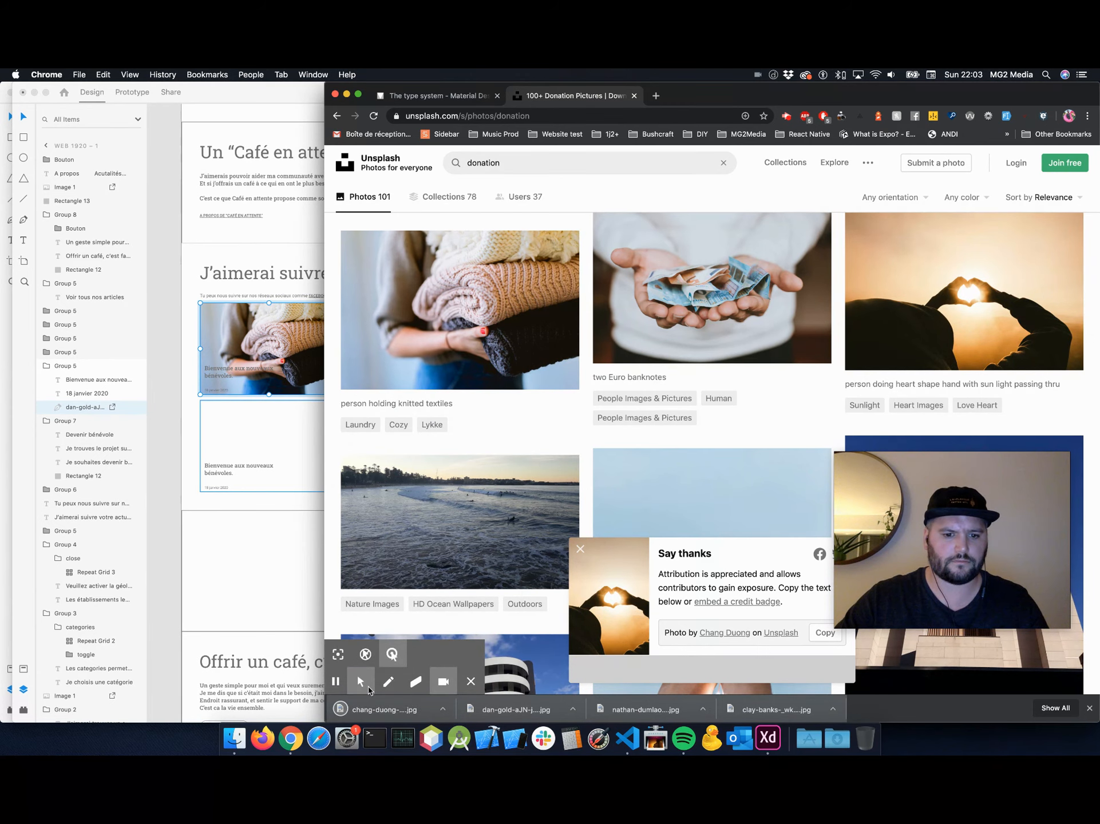
left_click_drag(369, 691, 521, 443)
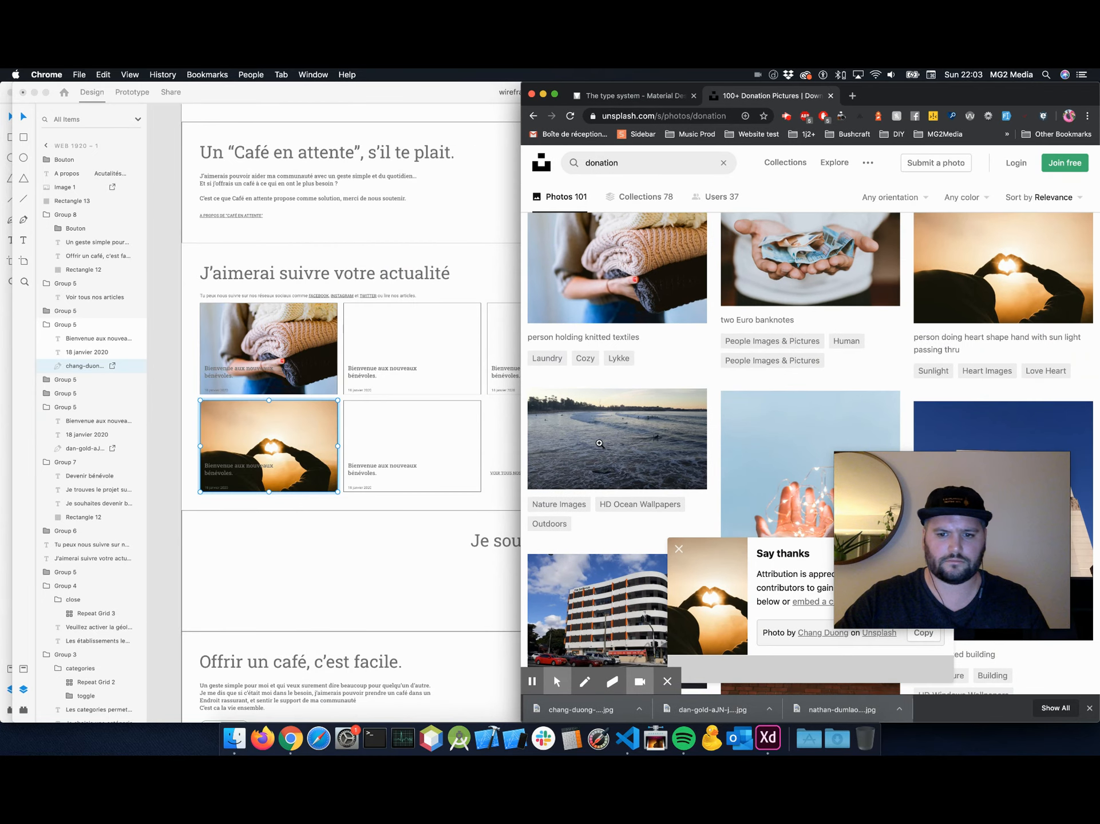
Download the "group of people huddling" photo and fill the second card in the first news row with it.
left_click_drag(996, 520, 204, 174)
scroll(903, 525, "down", 10)
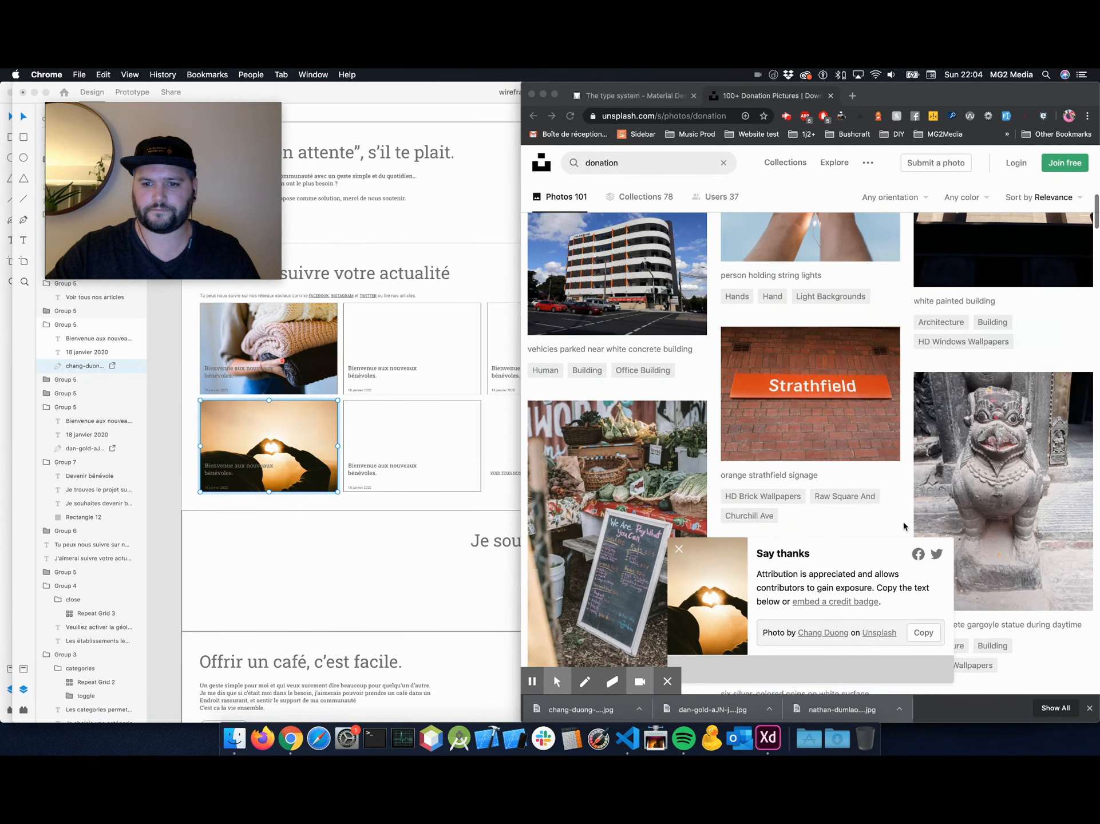
scroll(904, 526, "up", 5)
scroll(903, 526, "up", 6)
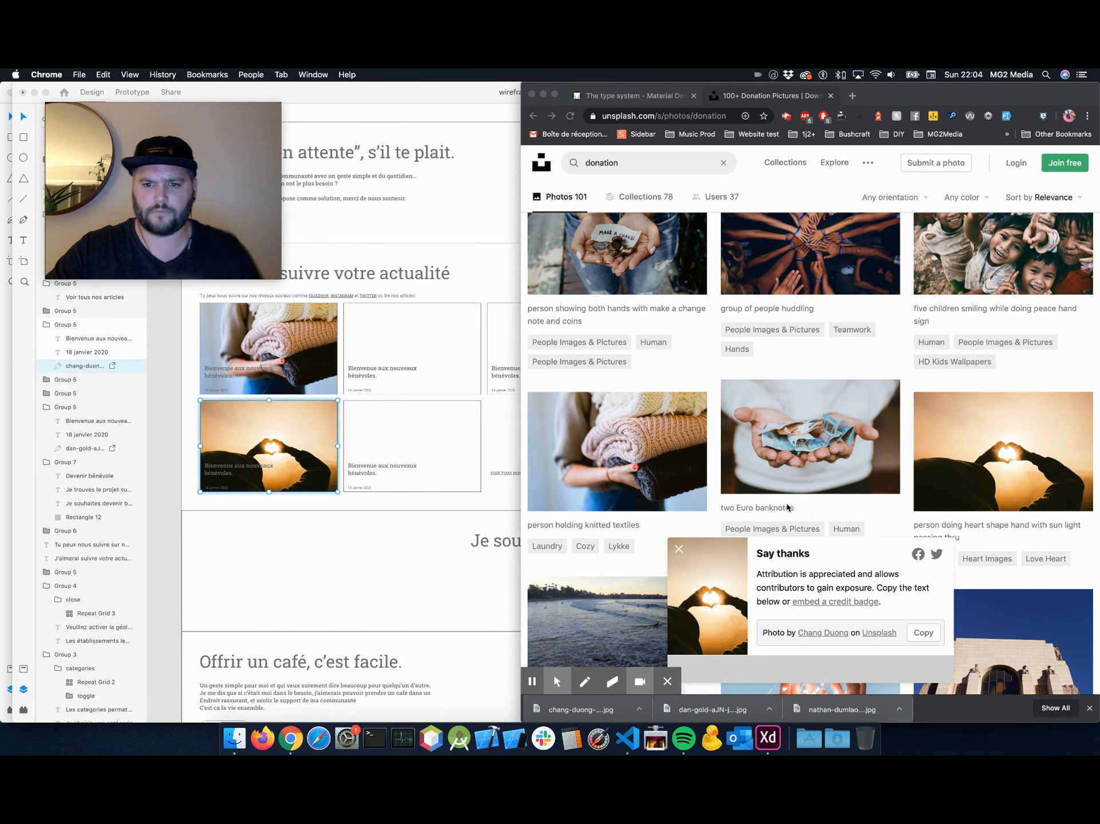
scroll(787, 507, "up", 3)
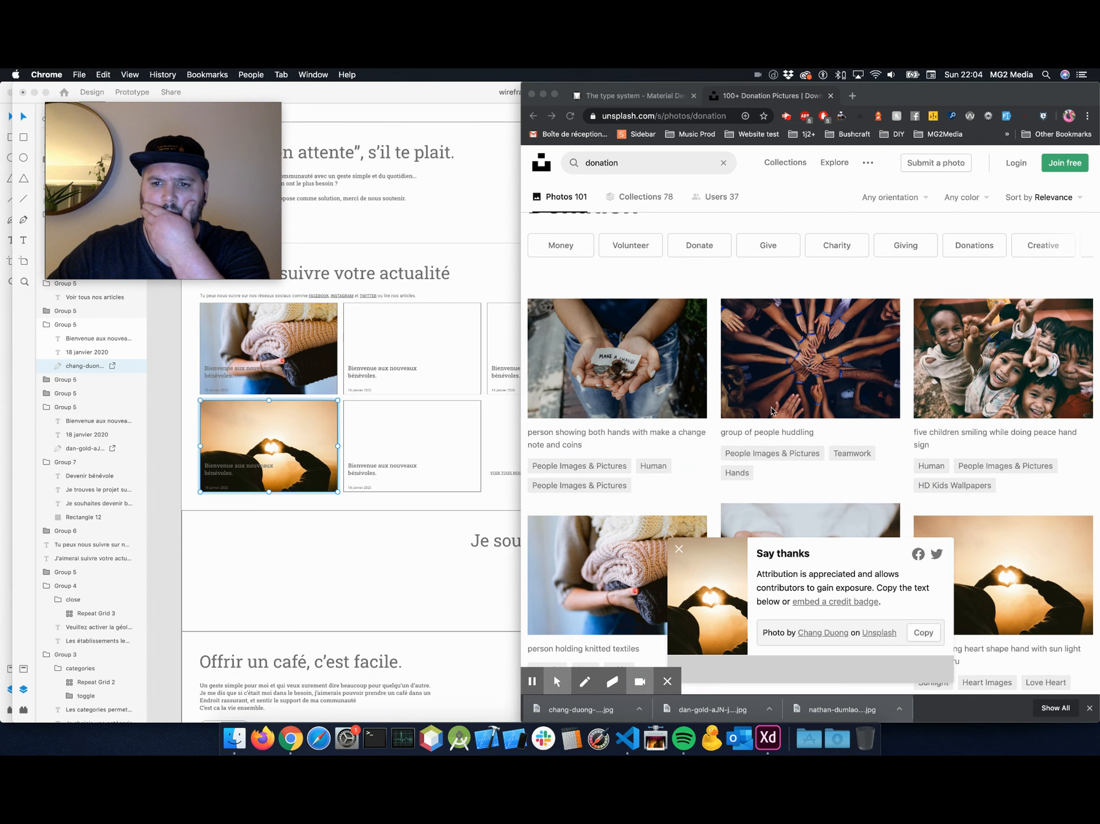
scroll(783, 405, "up", 1)
left_click(815, 388)
left_click(878, 401)
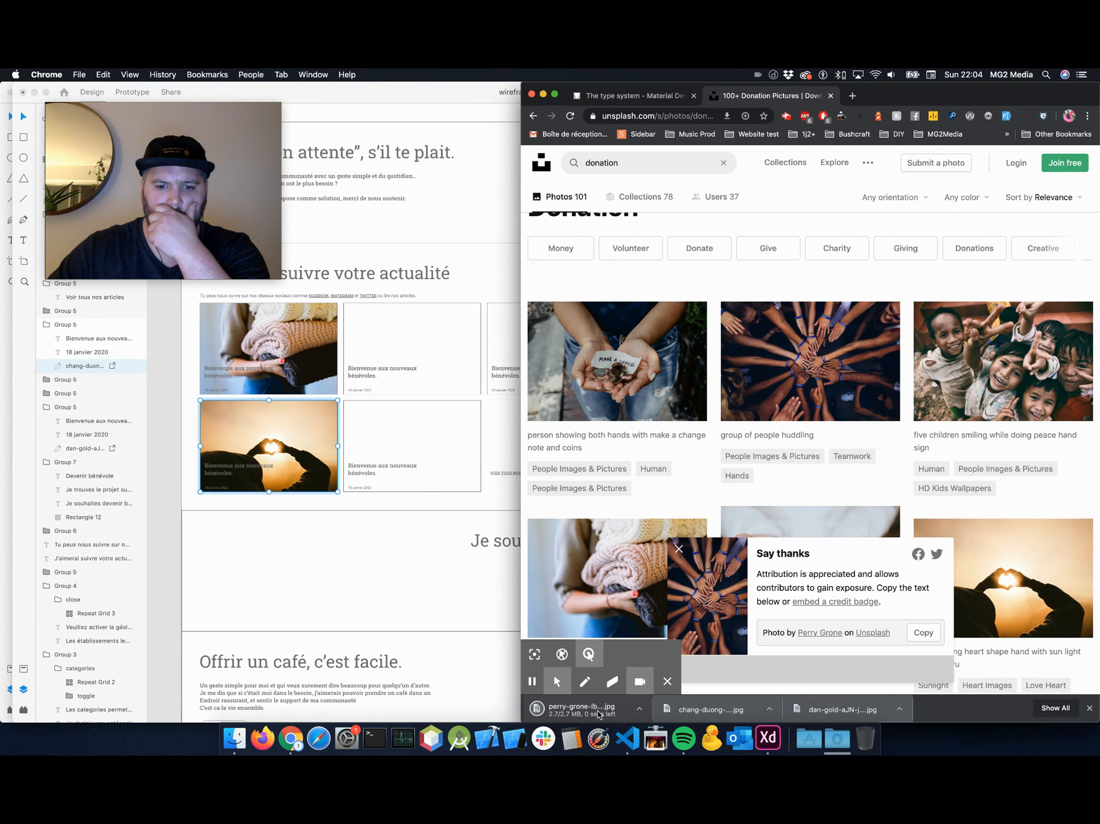
left_click_drag(581, 709, 458, 370)
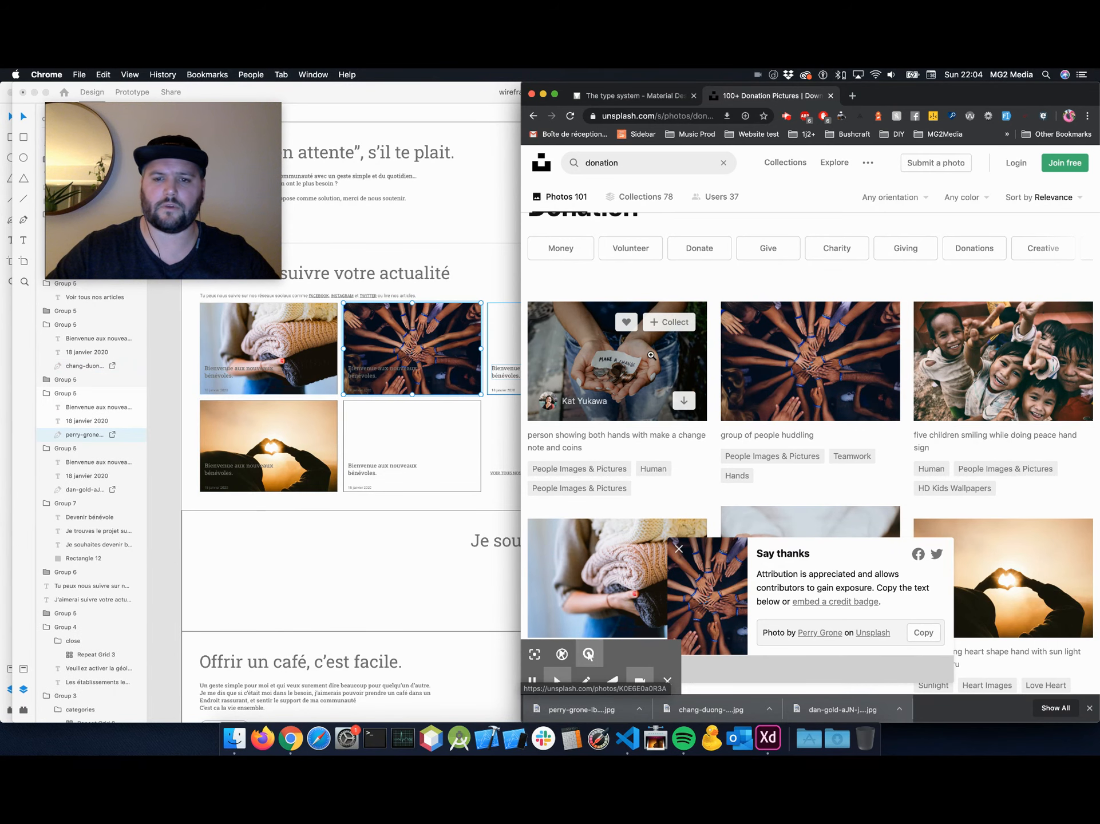
Look through the remaining donation photos, and search Unsplash for "charity" instead.
scroll(658, 363, "down", 5)
scroll(691, 363, "down", 15)
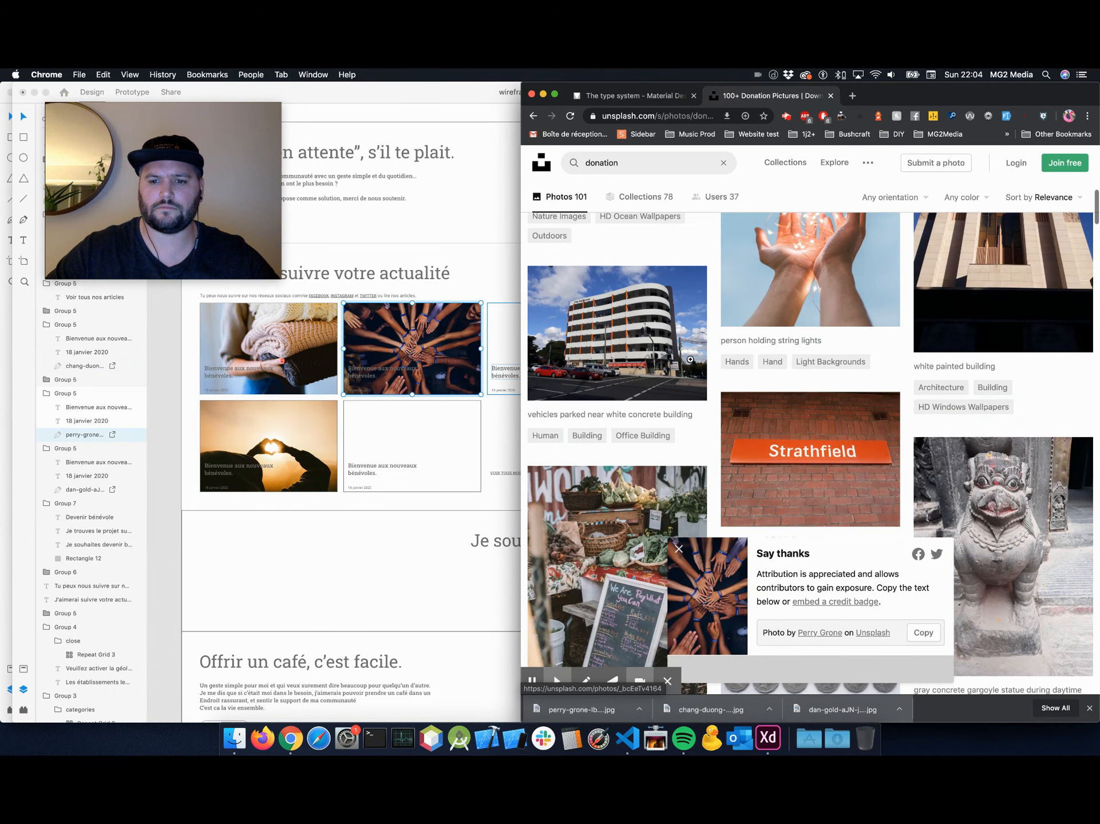
scroll(690, 362, "down", 10)
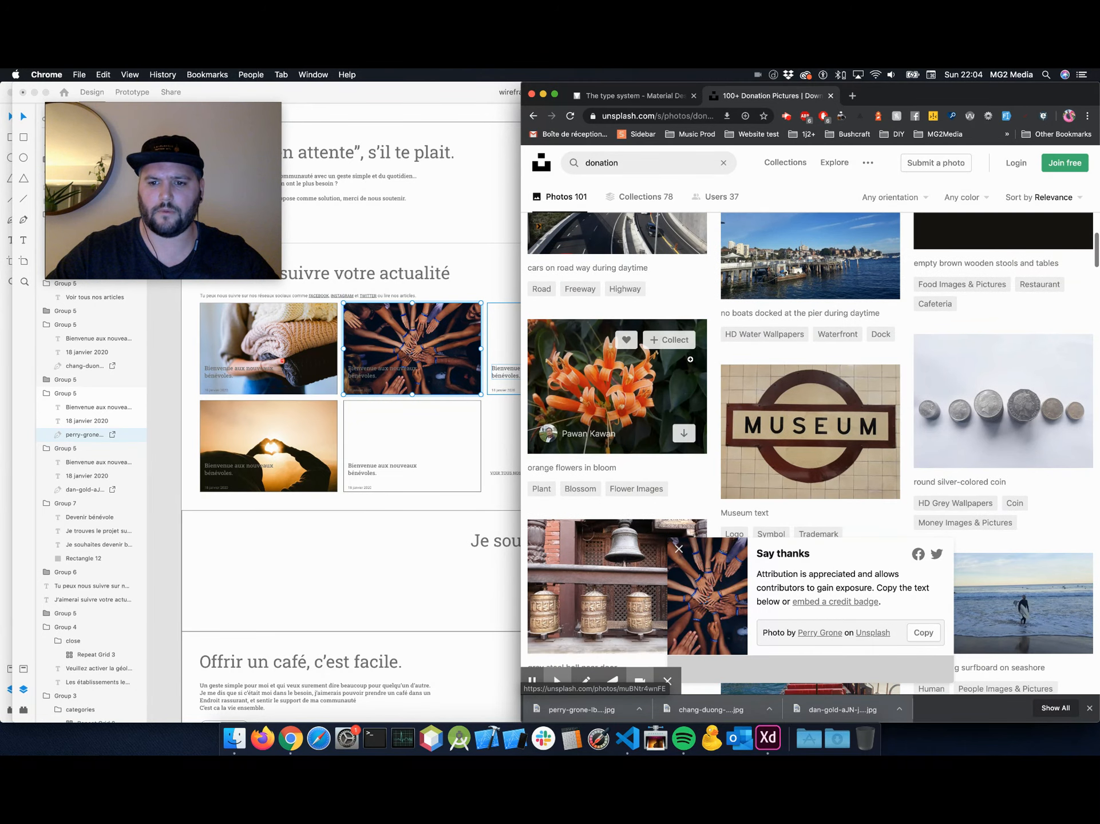
scroll(690, 359, "down", 10)
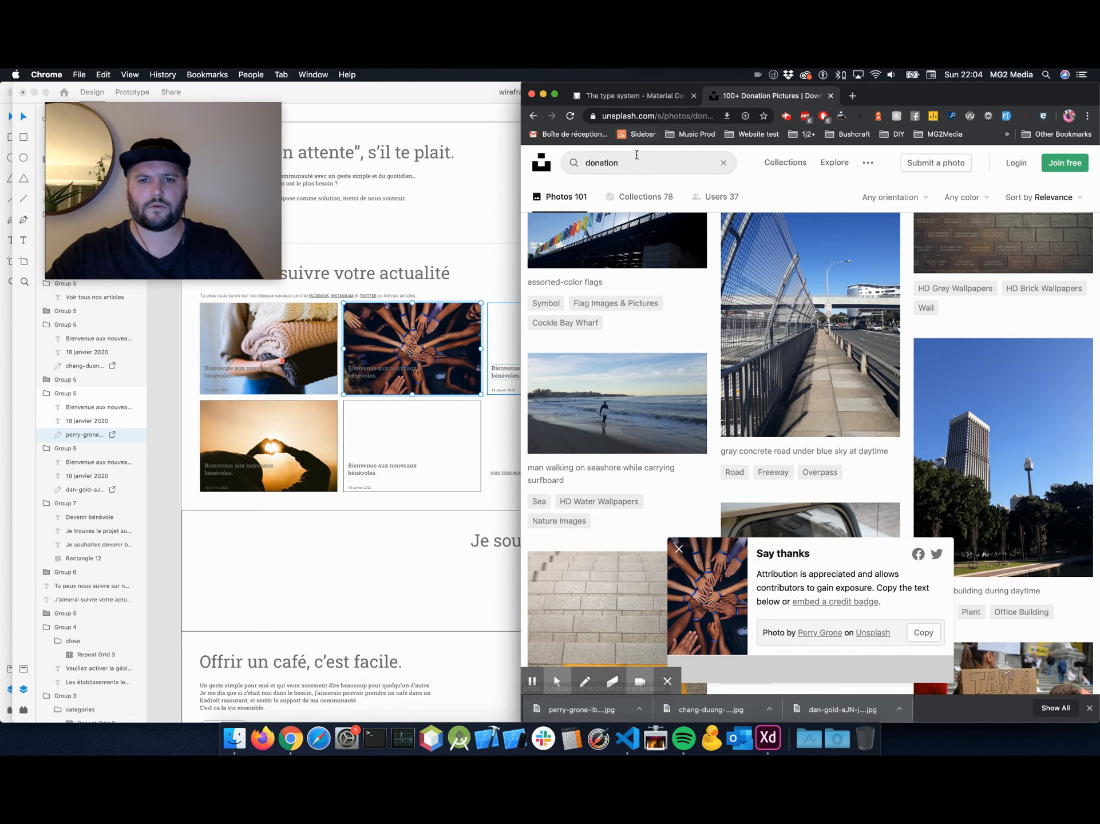
left_click(634, 159)
double_click(634, 160)
type("cha")
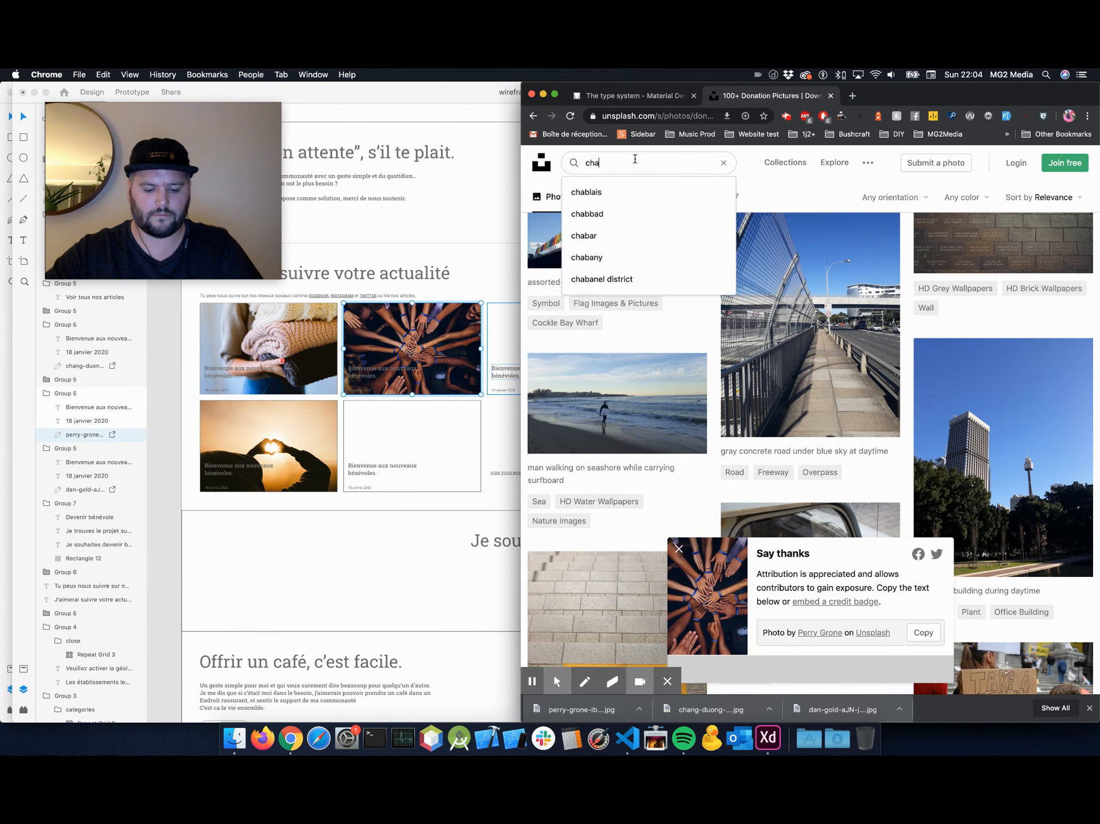
type("rity")
key("Return")
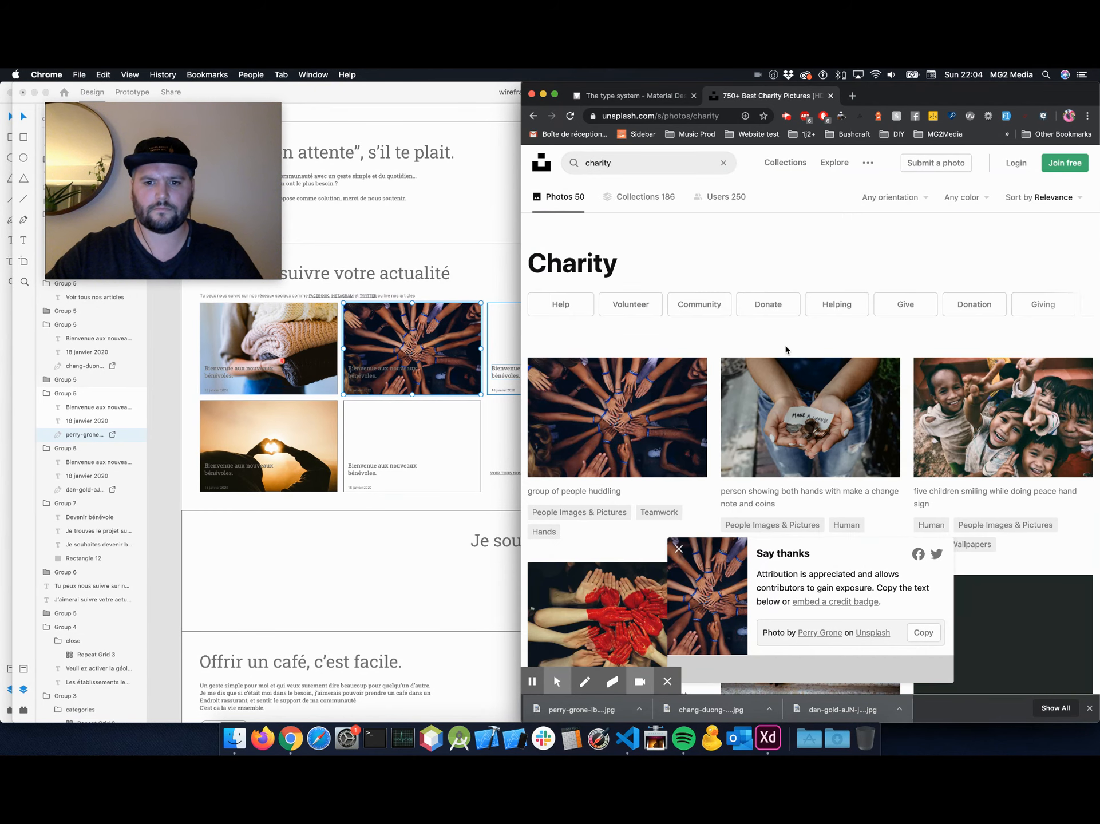
Download the red heart-painted hands and "Together We Create" wall photos and fill the two remaining empty news cards with them.
scroll(785, 346, "down", 4)
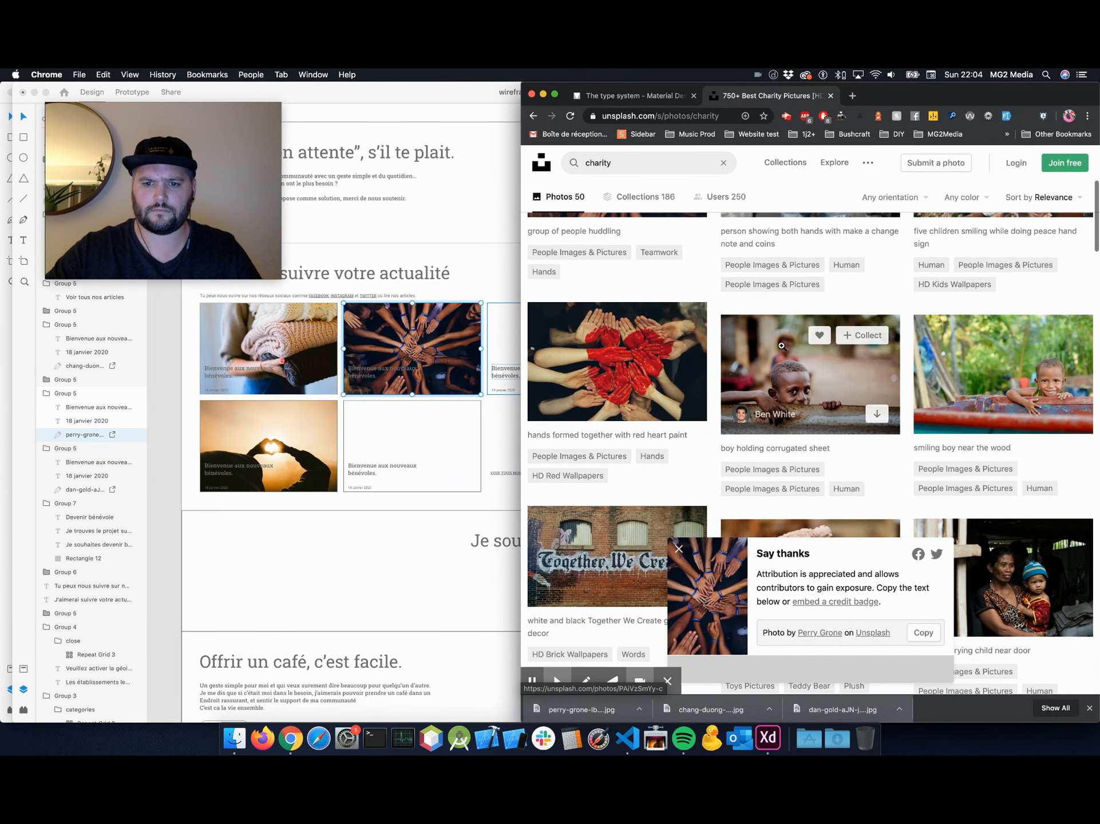
left_click(683, 400)
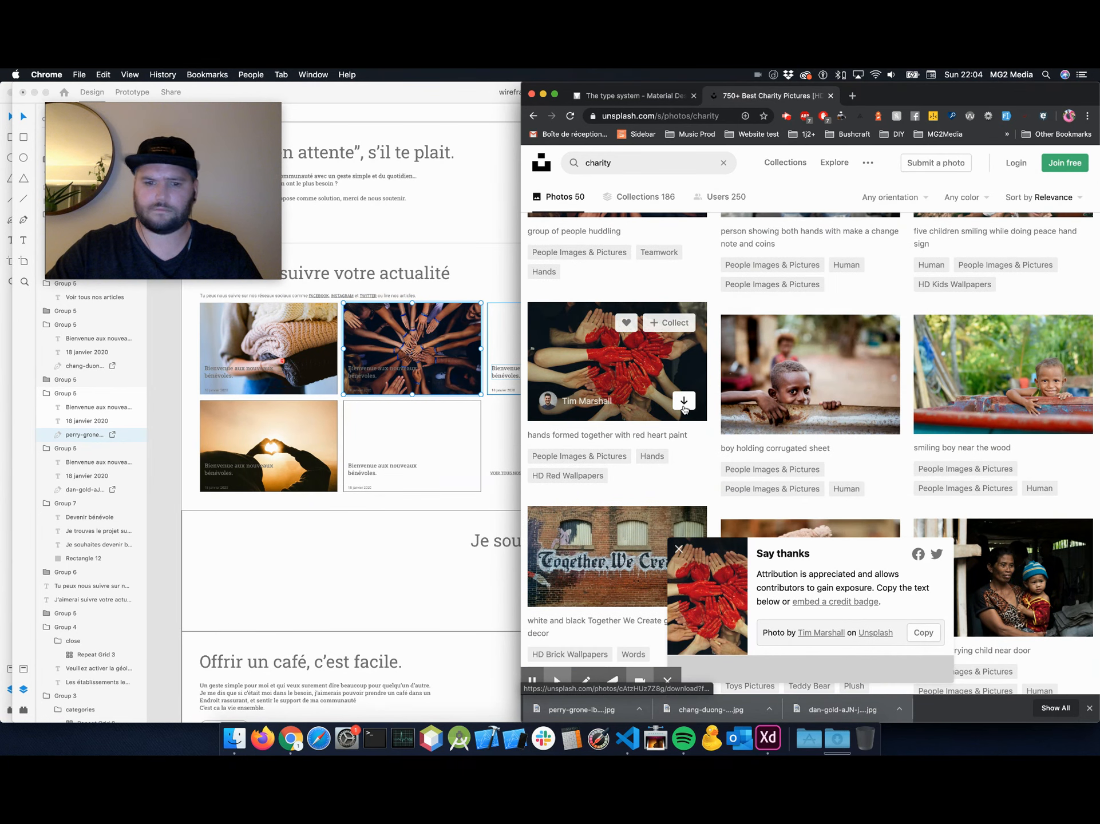
scroll(735, 481, "down", 4)
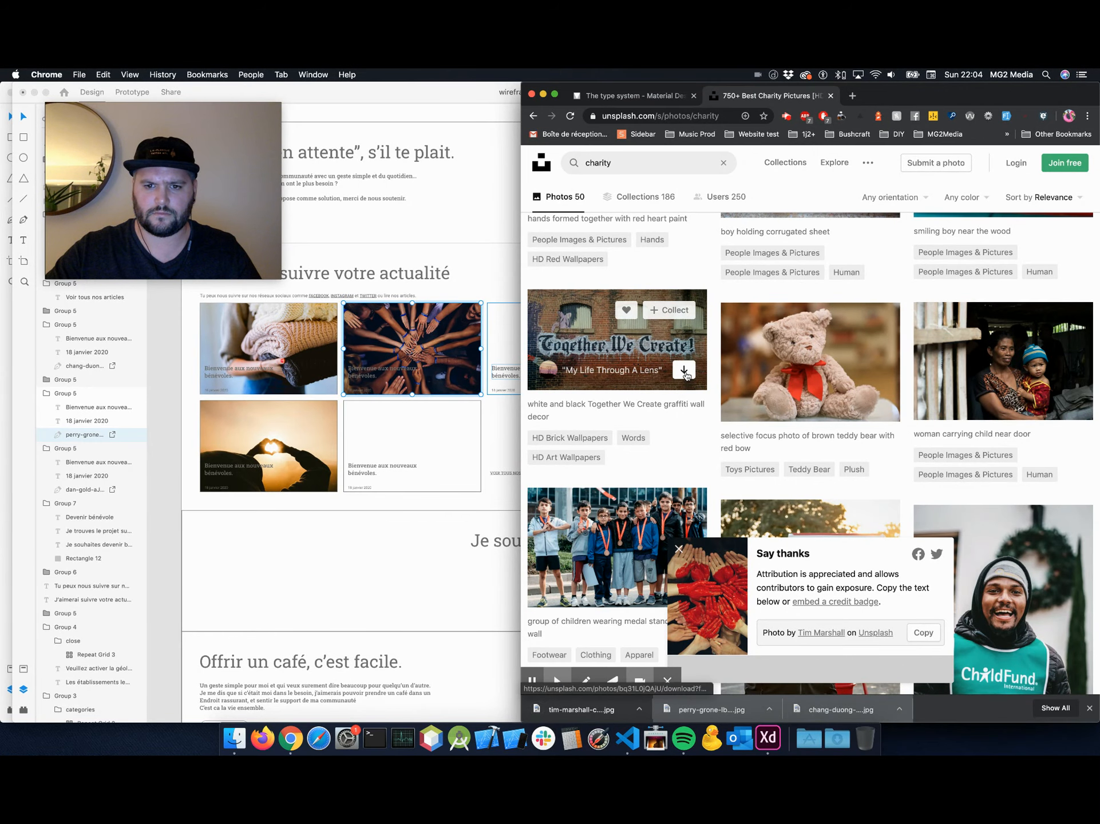
left_click(683, 370)
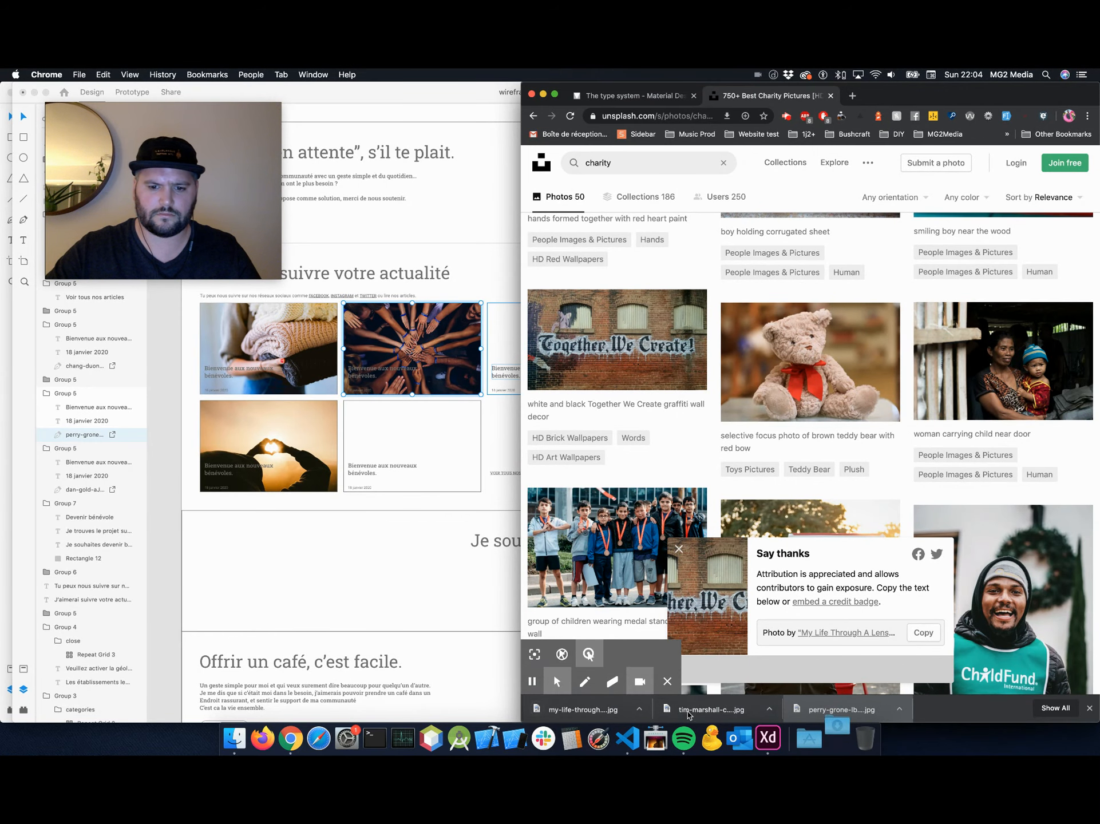
left_click_drag(680, 709, 418, 443)
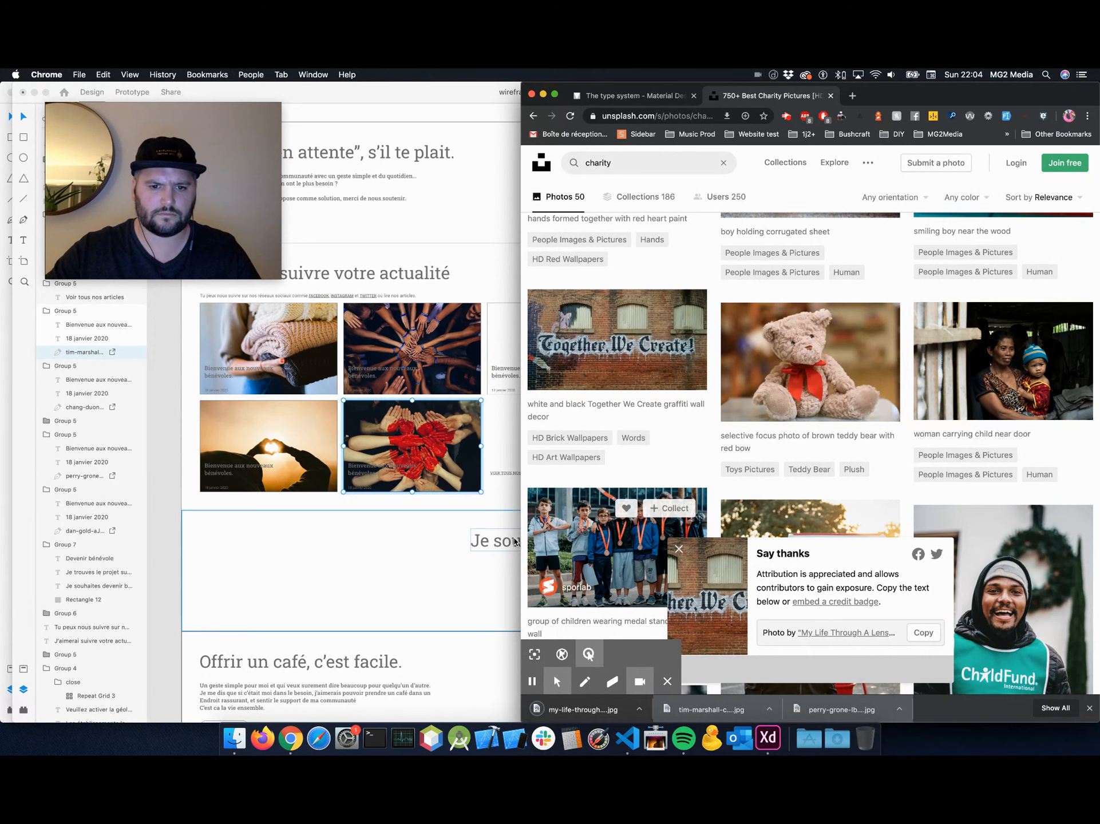
left_click_drag(609, 699, 505, 342)
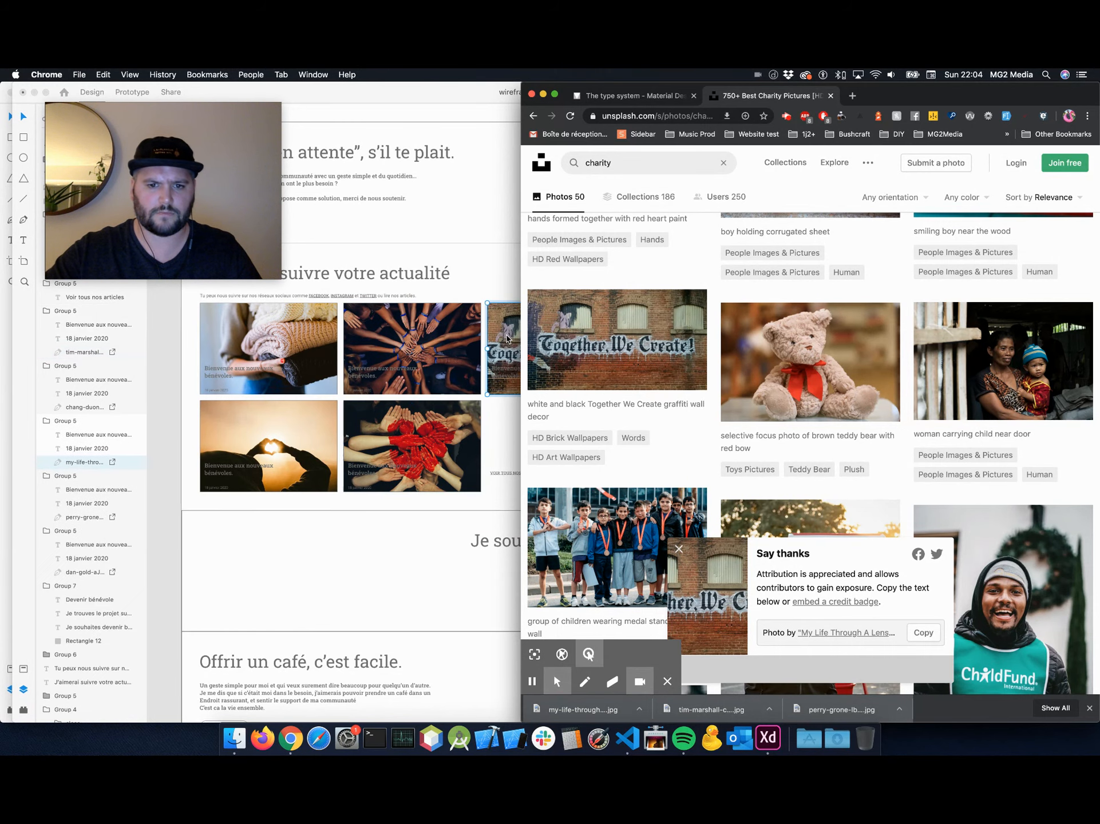
Return to Adobe XD and review the whole wireframe, from the footer up to the category section, with the filled news cards.
left_click(498, 445)
key("super+1")
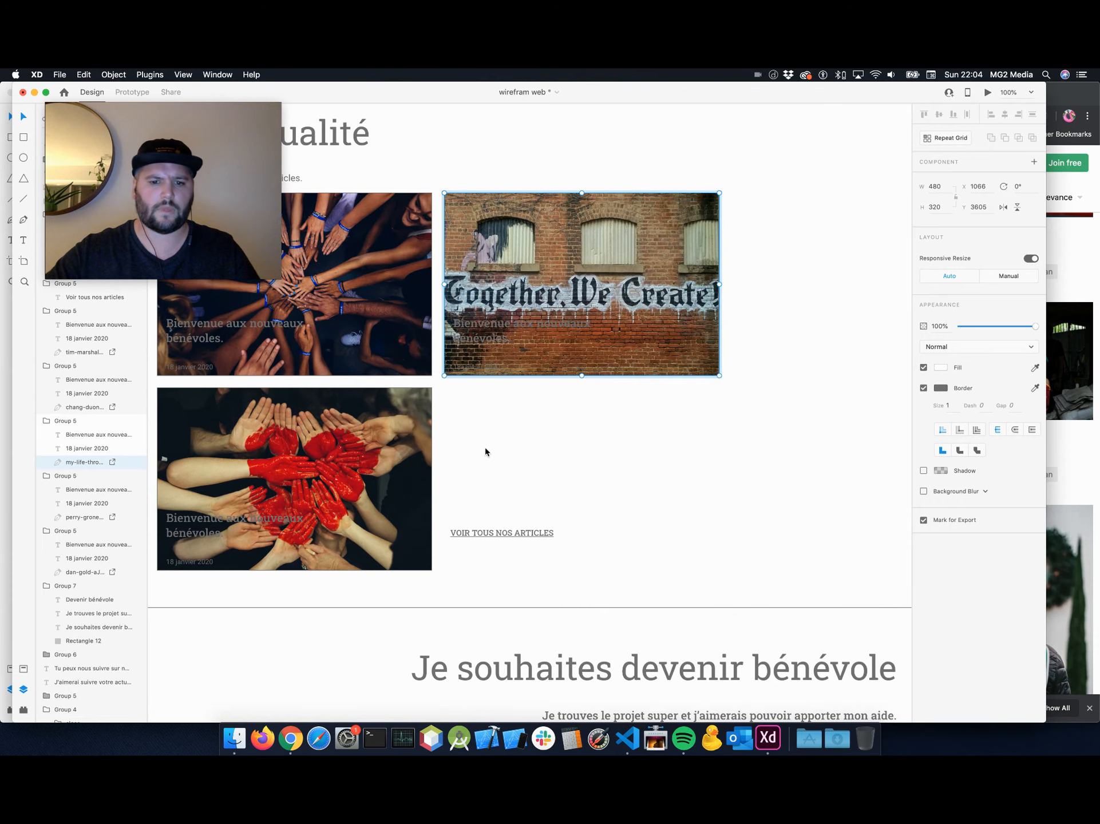
key("super+minus")
key("super+minus")
key("super+minus")
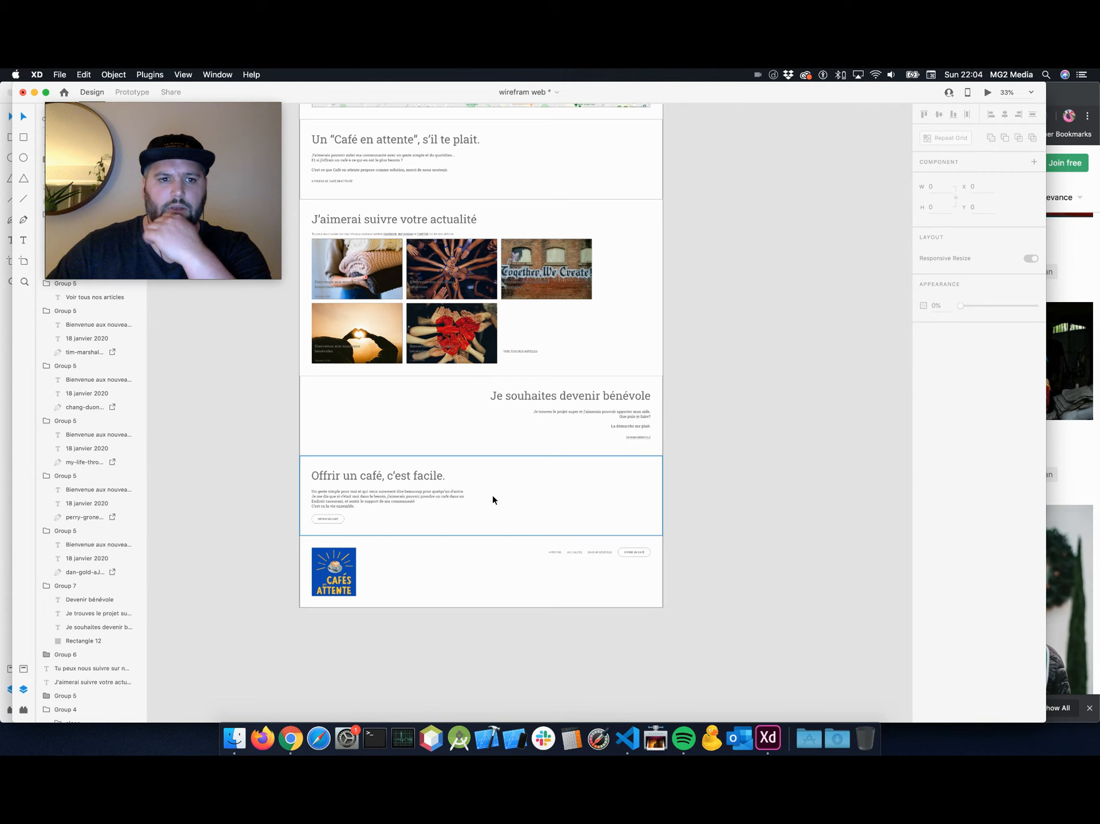
scroll(492, 500, "up", 5)
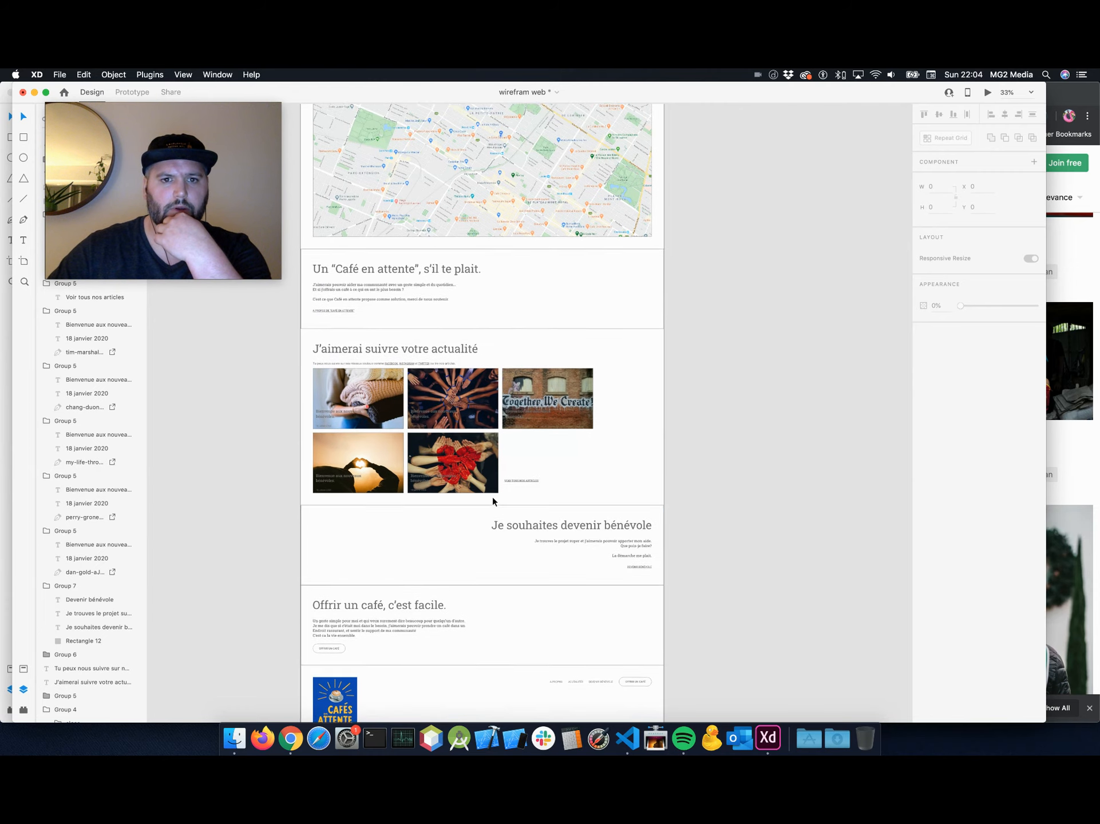
scroll(492, 498, "up", 2)
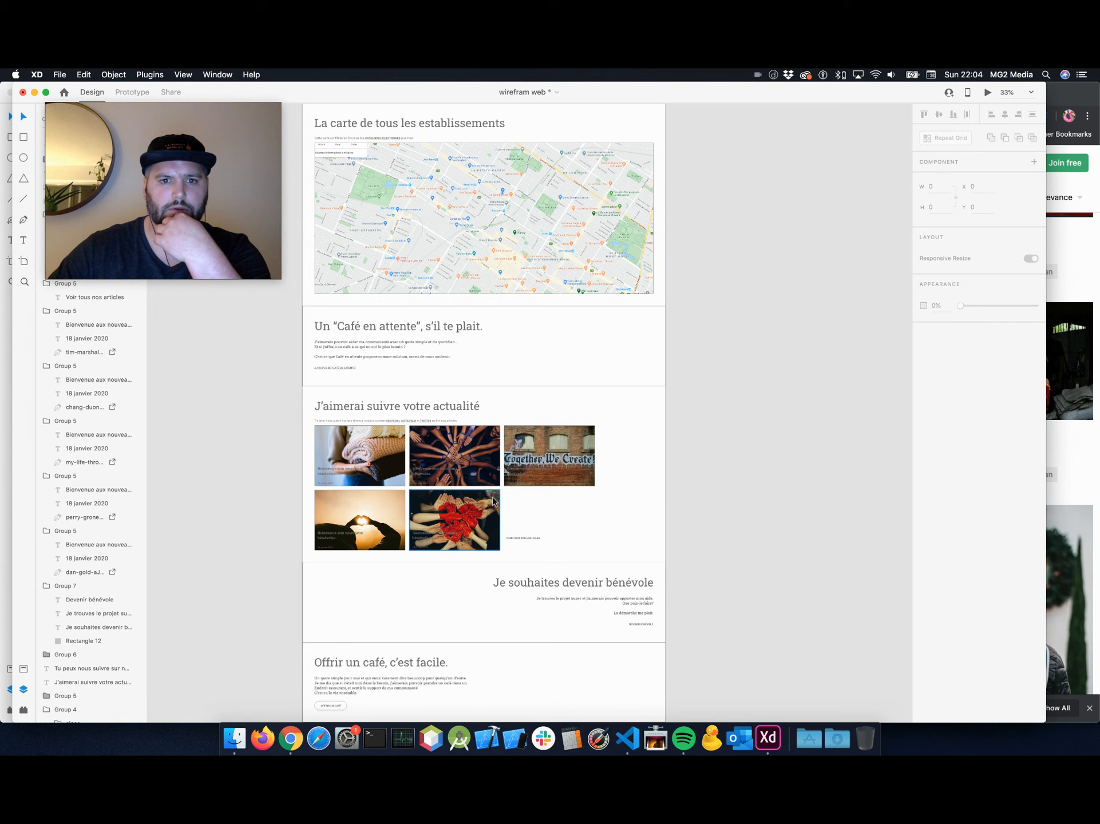
scroll(492, 497, "up", 3)
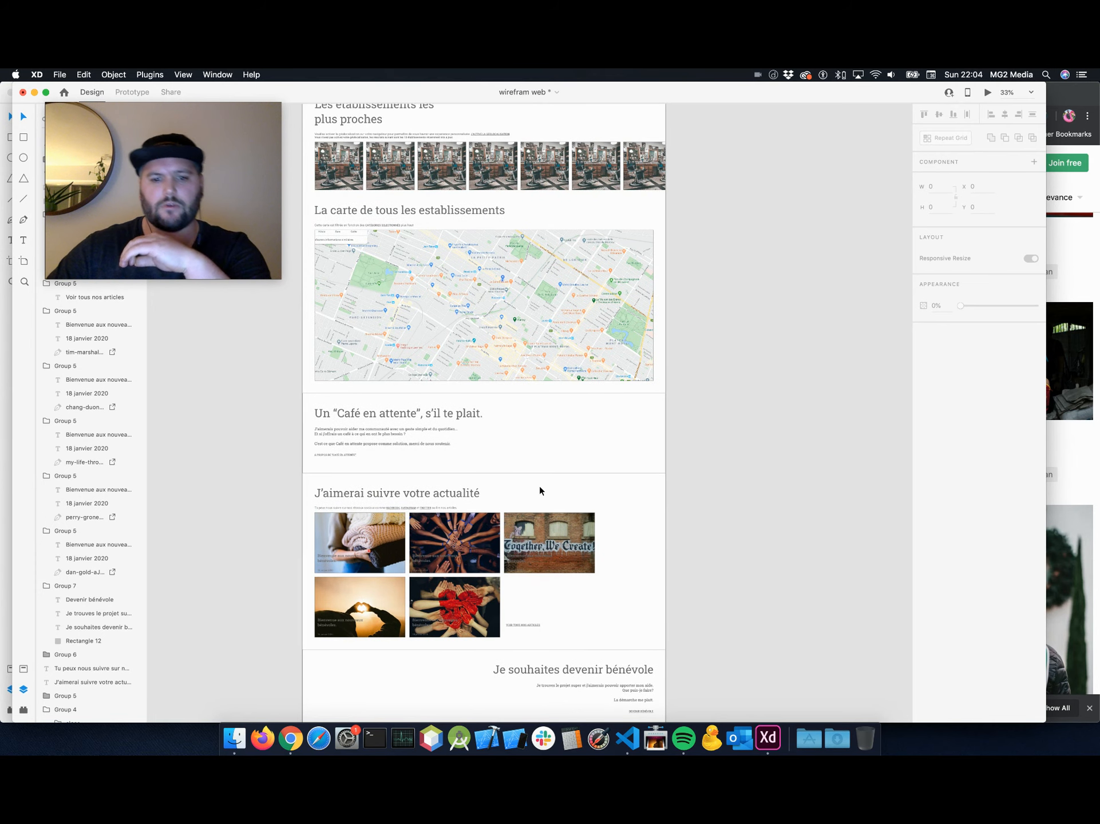
scroll(702, 534, "up", 2)
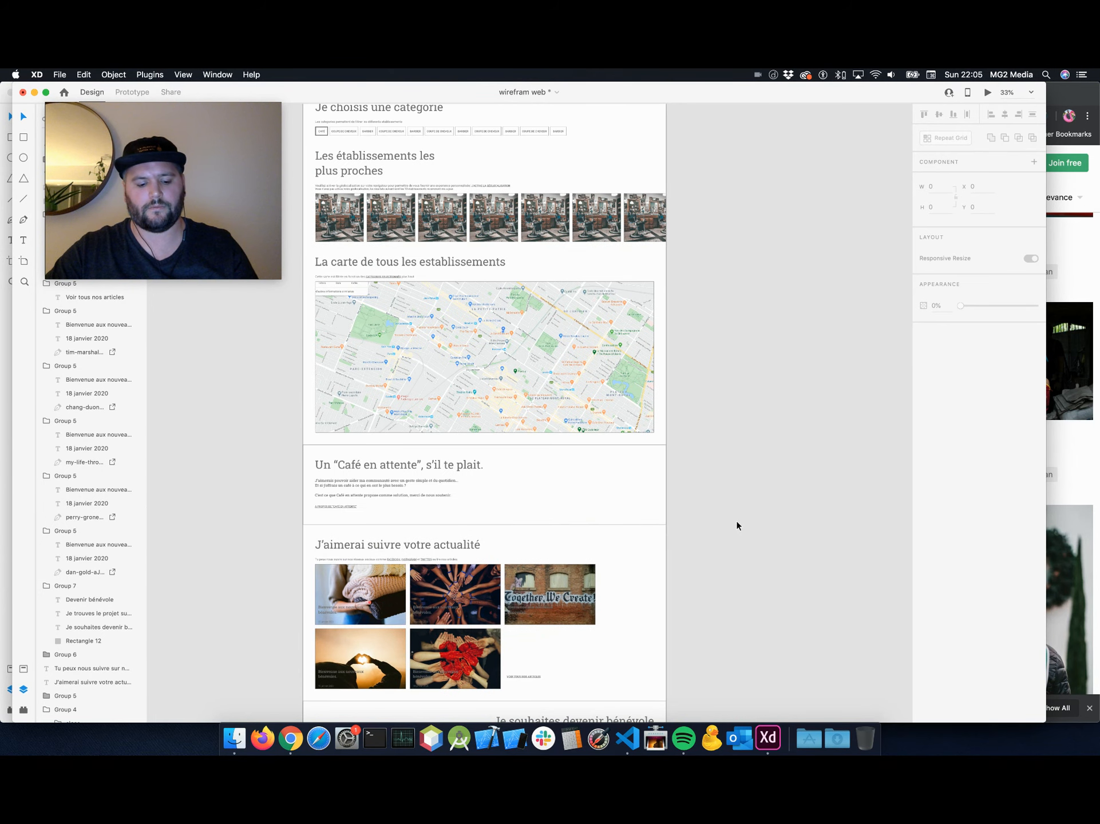
Deselect everything on the artboard and save the wireframe document.
left_click(735, 521)
key("super+s")
Change the "Je souhaite participer à améliorer ma communauté" hero heading's fill to white (#FFFFFF).
scroll(707, 522, "up", 10)
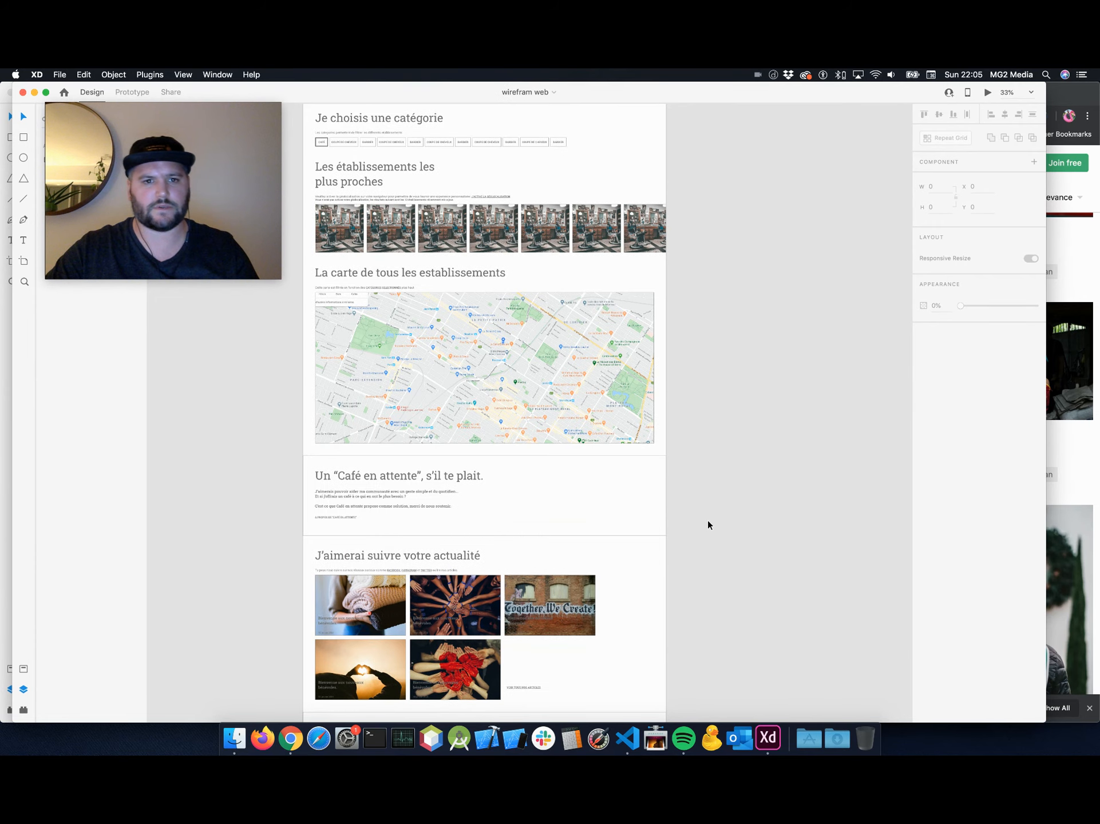
scroll(707, 522, "left", 3)
key("super+equal")
key("super+equal")
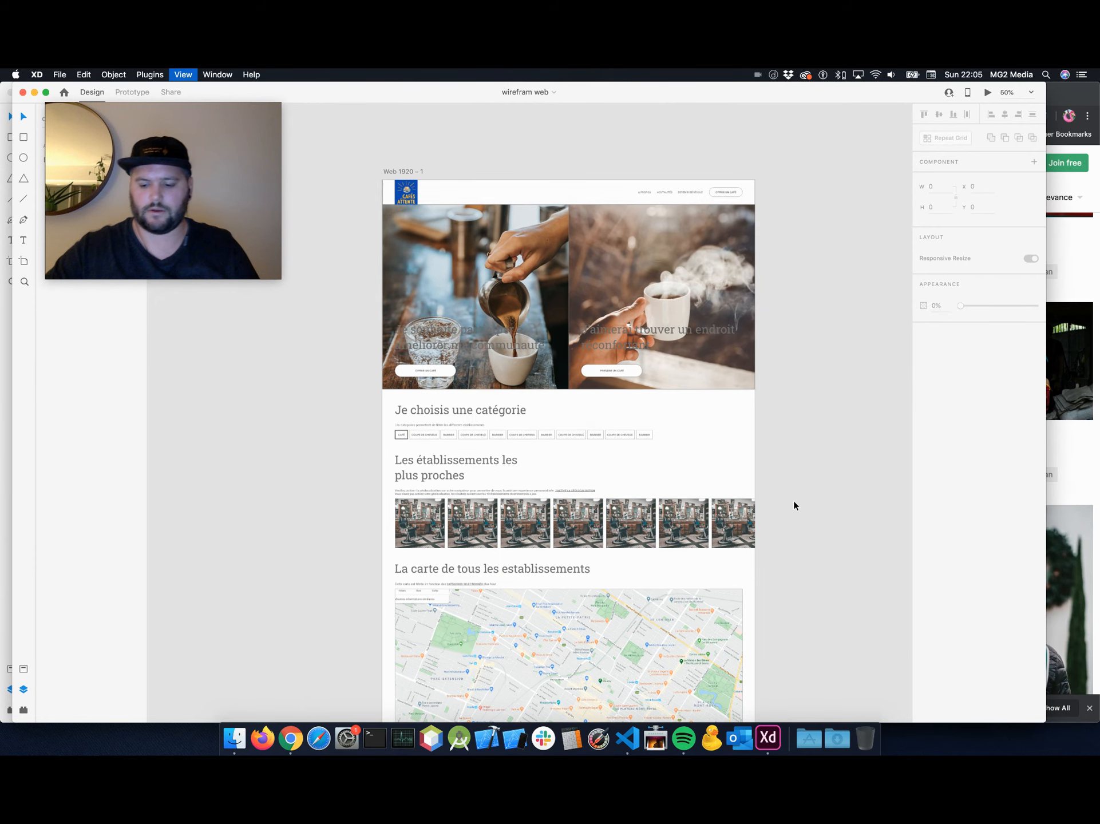
scroll(793, 507, "up", 5)
scroll(792, 508, "left", 3)
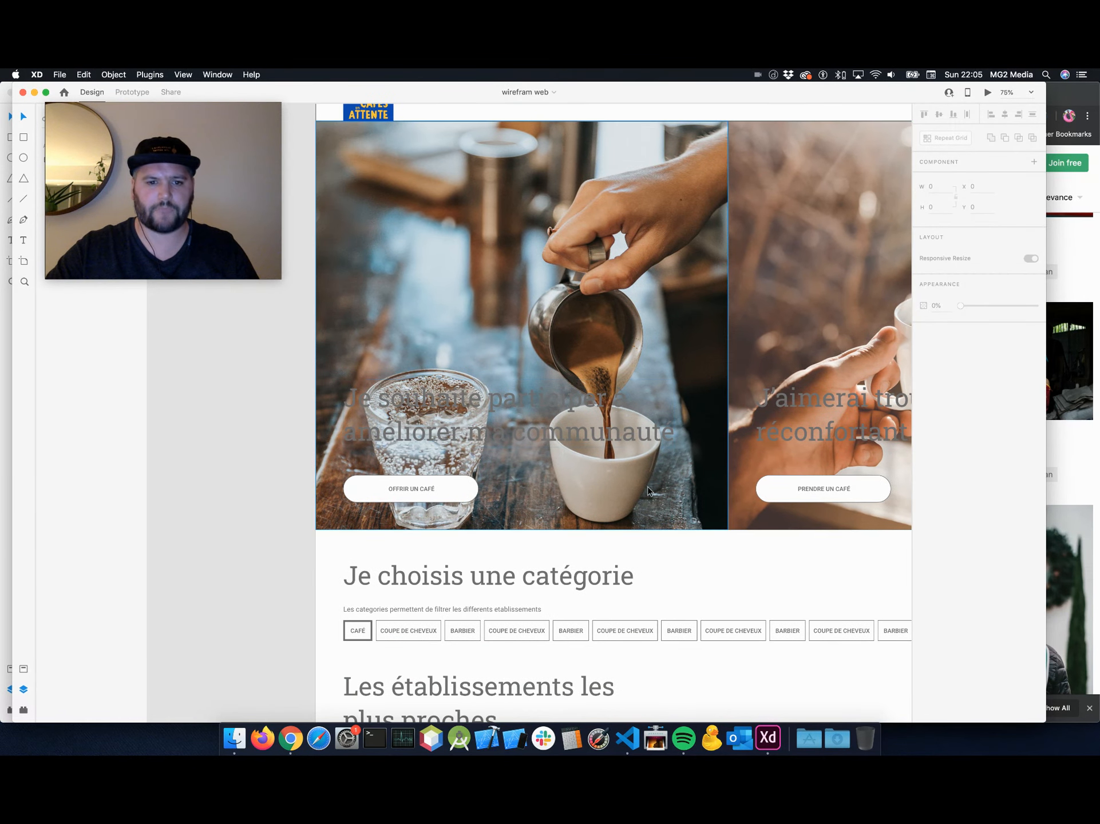
left_click(418, 402)
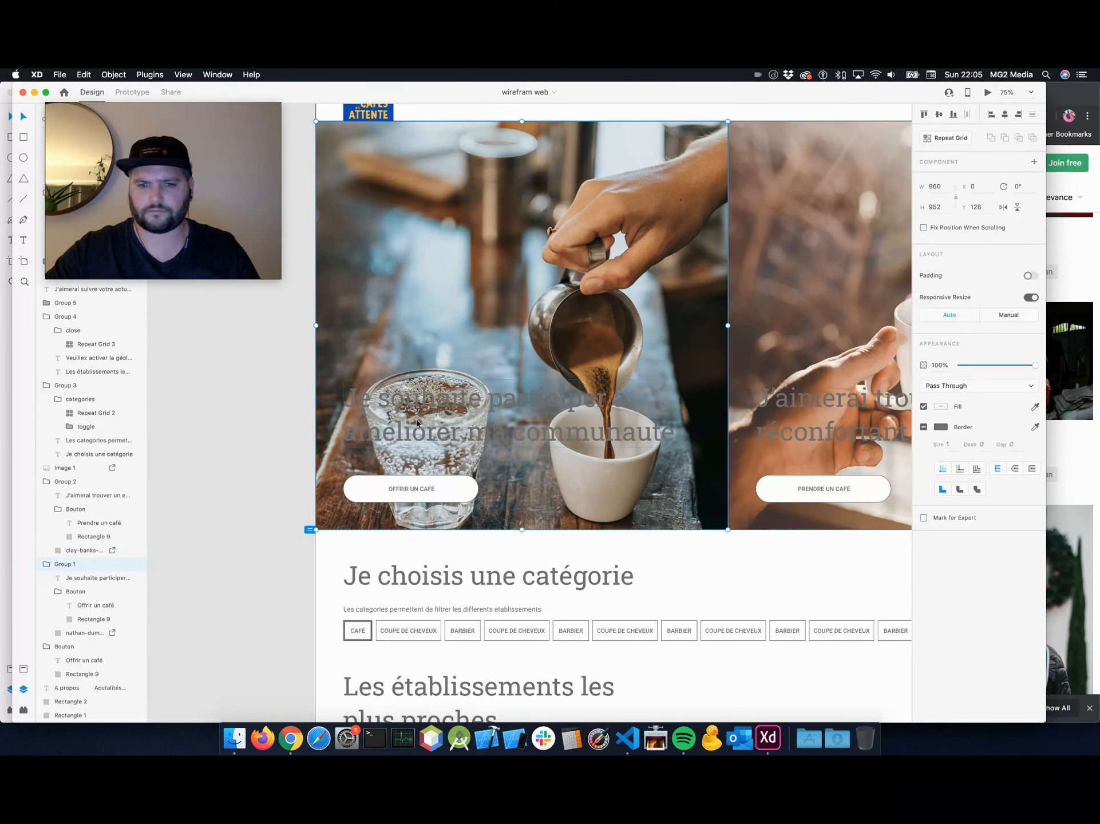
left_click_drag(214, 191, 1018, 652)
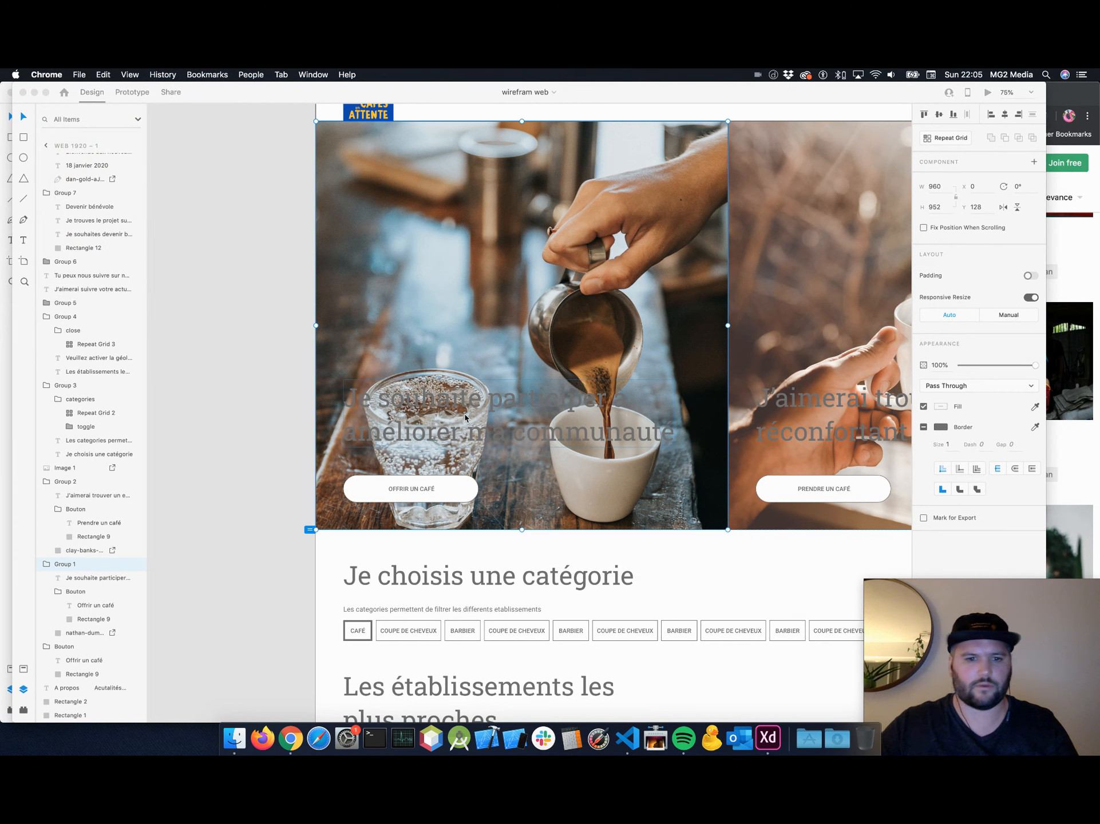
left_click(497, 400)
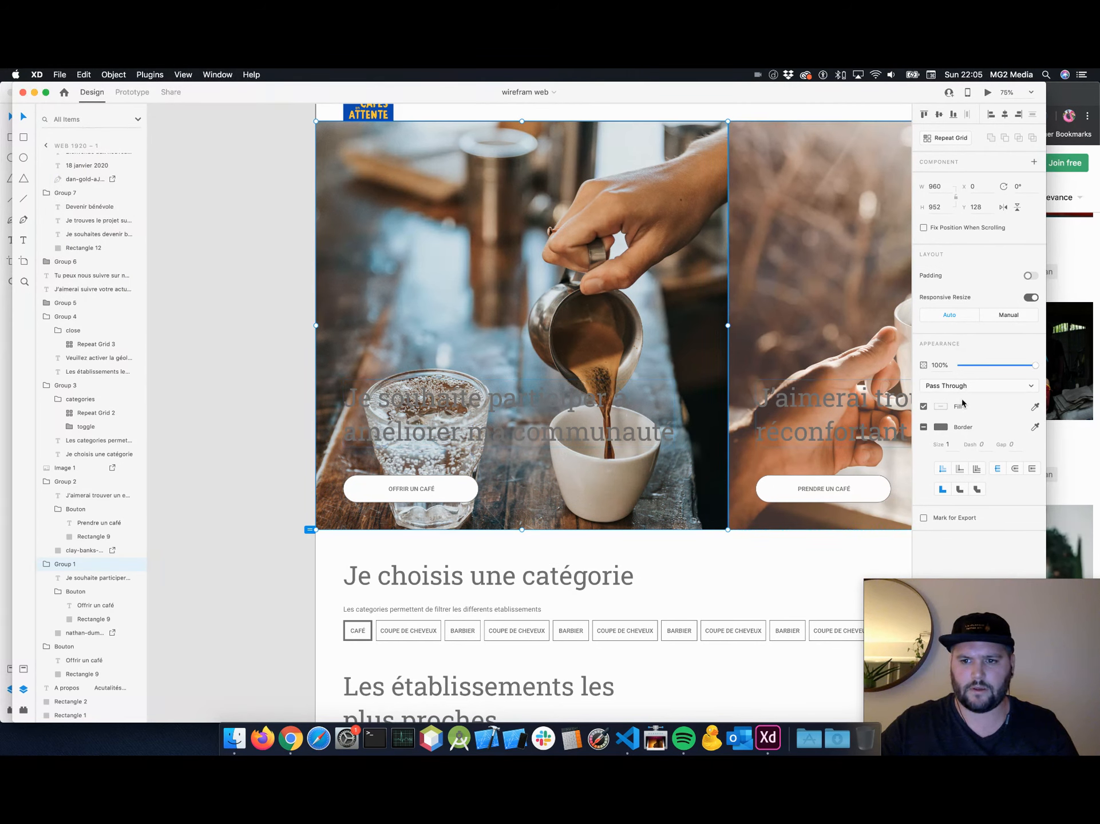
double_click(446, 396)
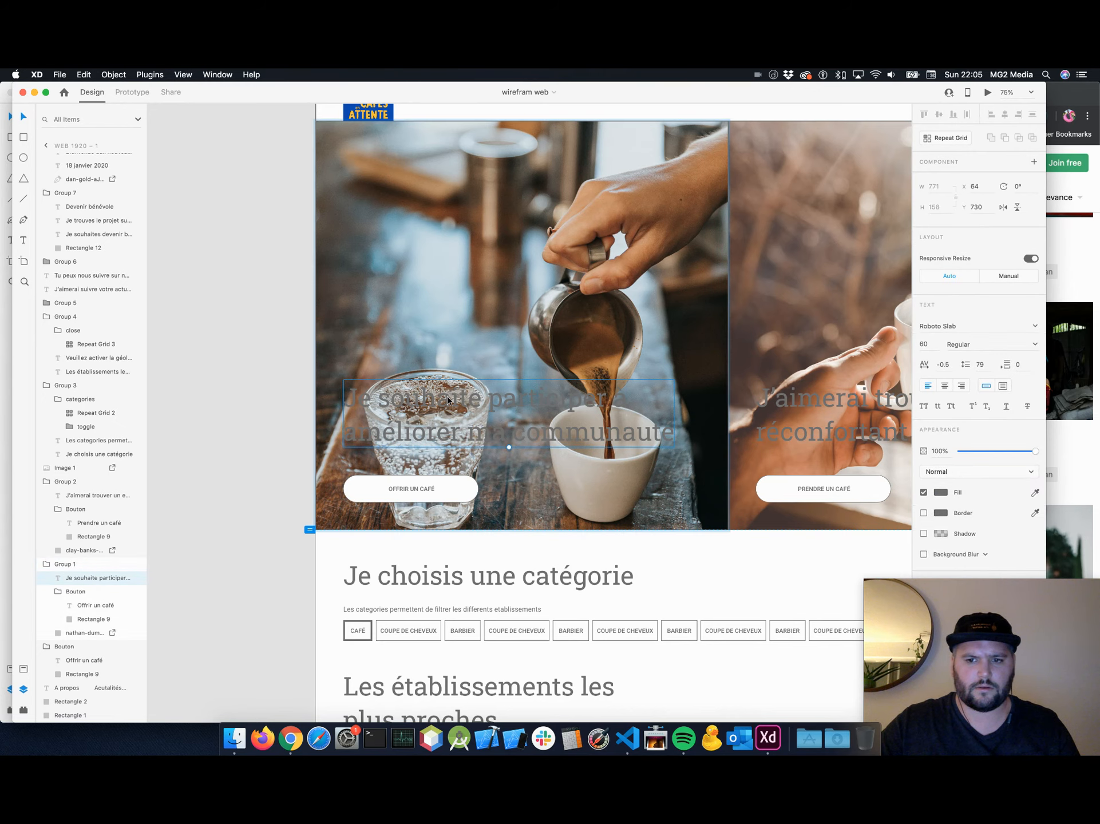
left_click(941, 494)
left_click_drag(835, 462, 749, 404)
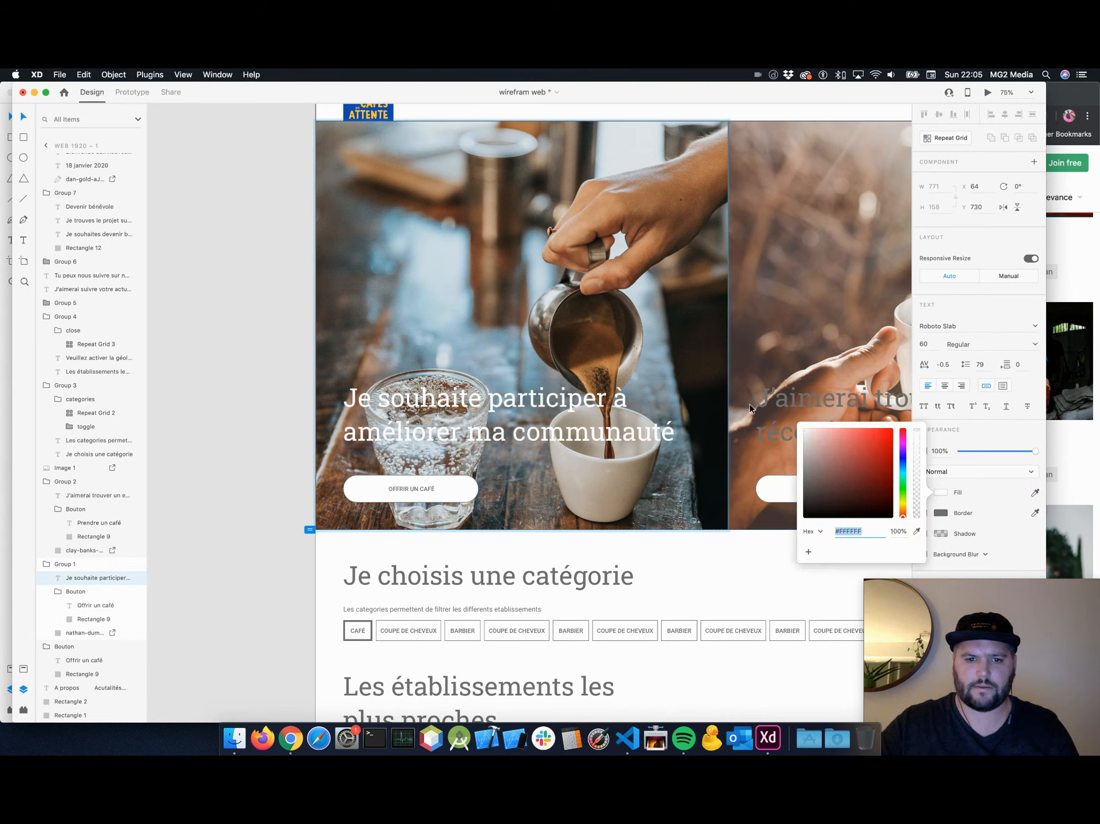
double_click(600, 291)
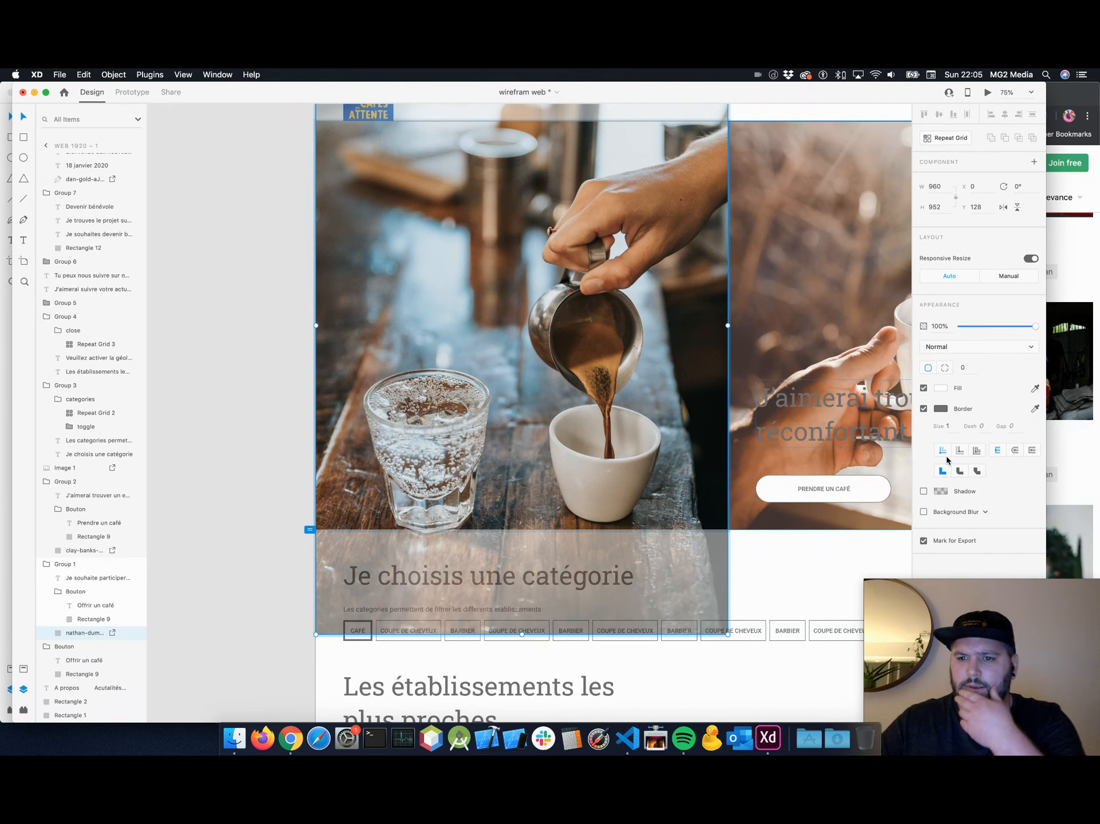
left_click(939, 388)
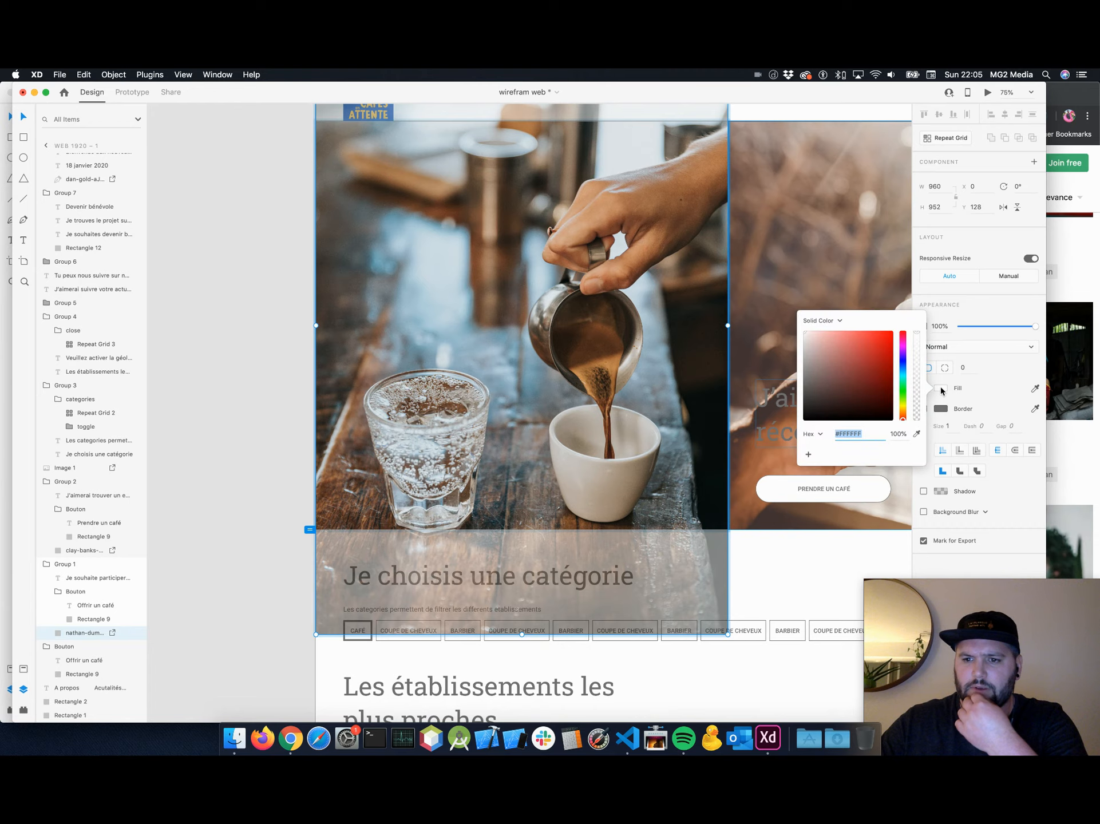
left_click(889, 413)
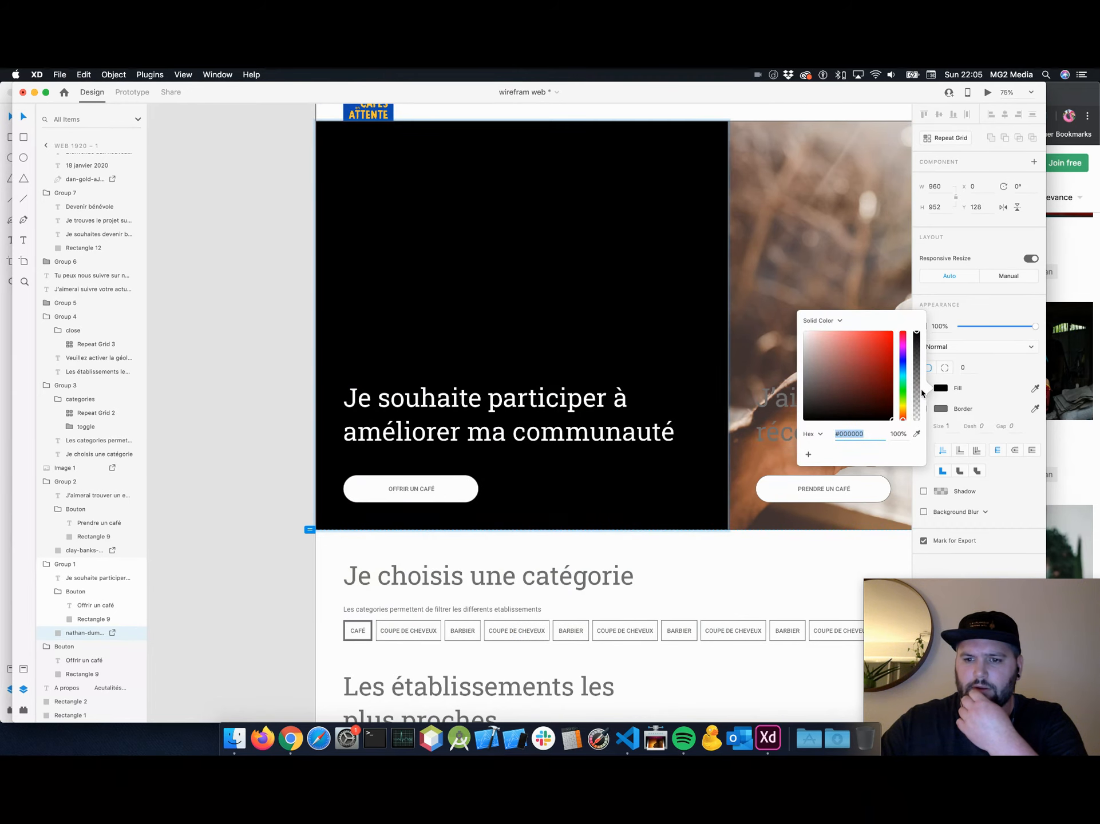
left_click_drag(918, 393, 918, 406)
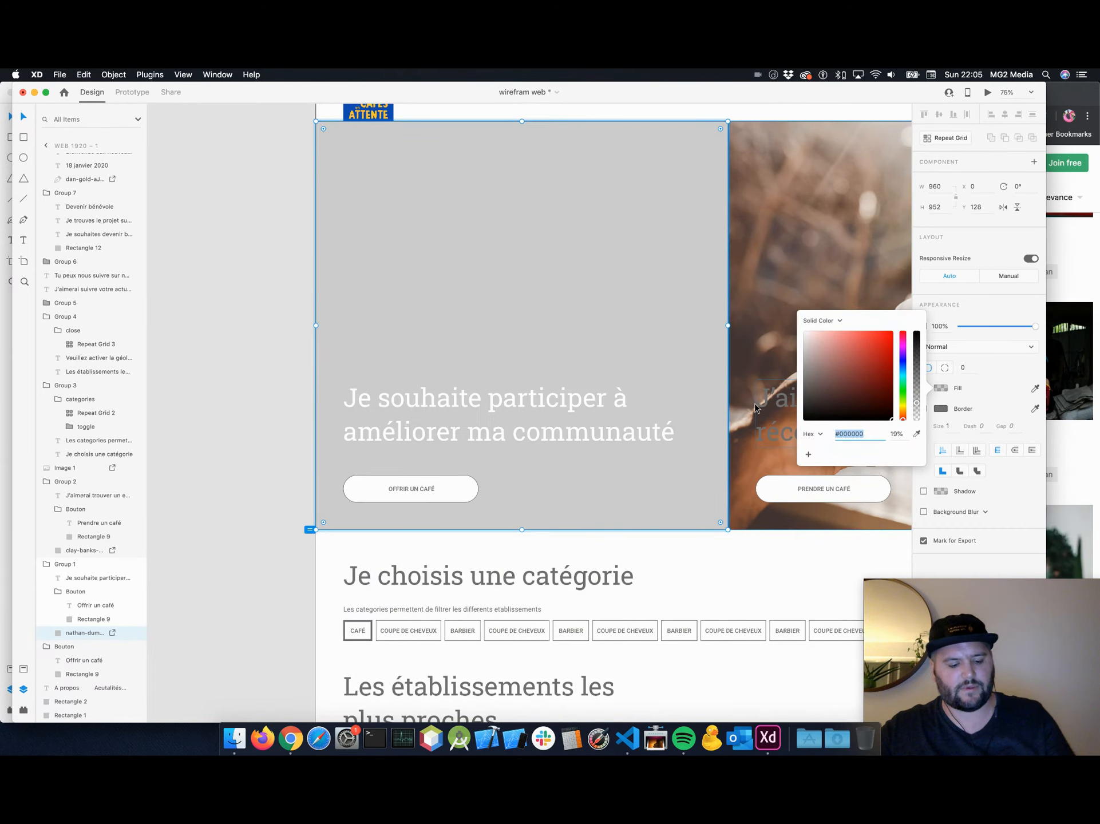
left_click(307, 298)
key("super+z")
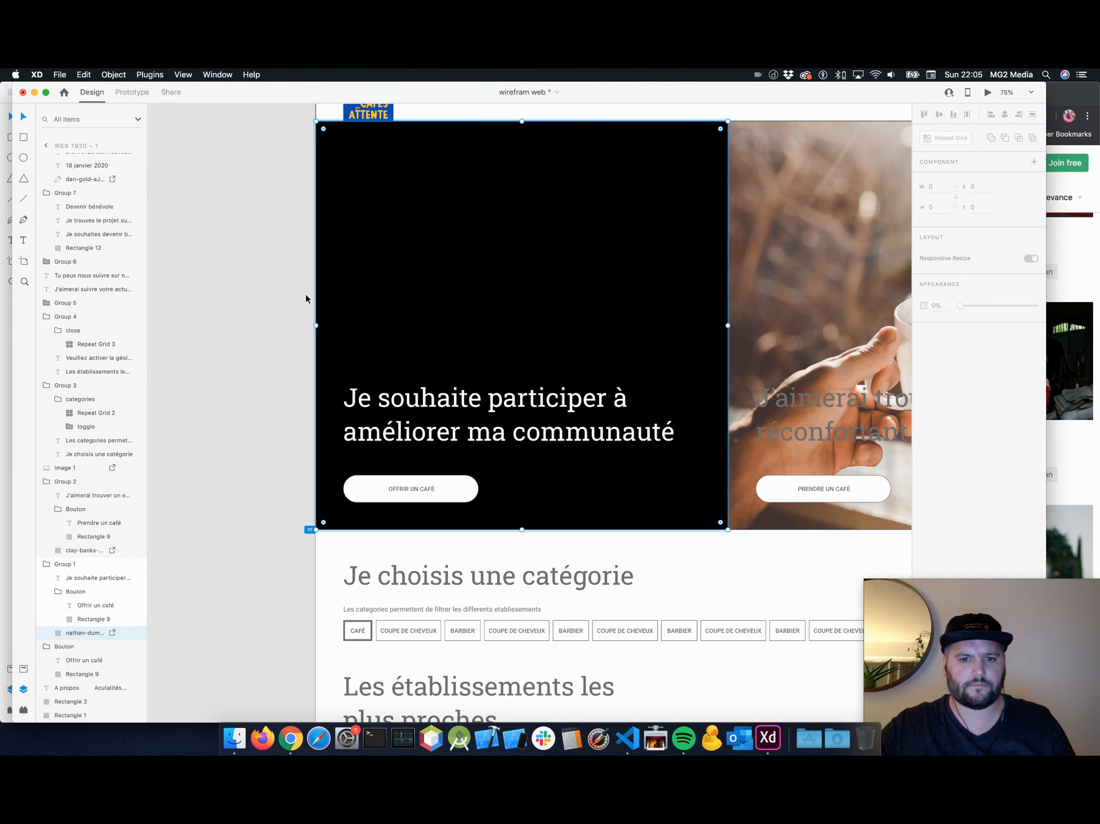
key("super+z")
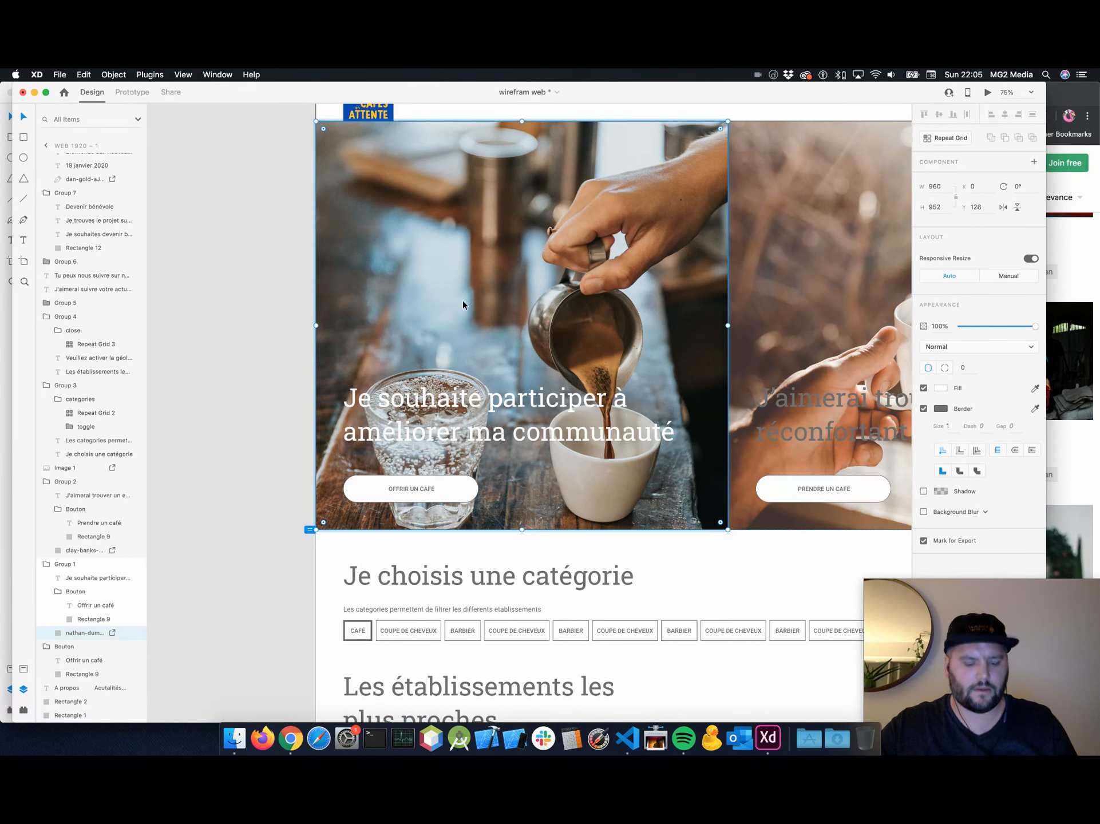
Duplicate the coffee-pouring photo rectangle and fill the copy with black (#000000) at 42% opacity as a dark overlay.
key("super+d")
left_click(940, 388)
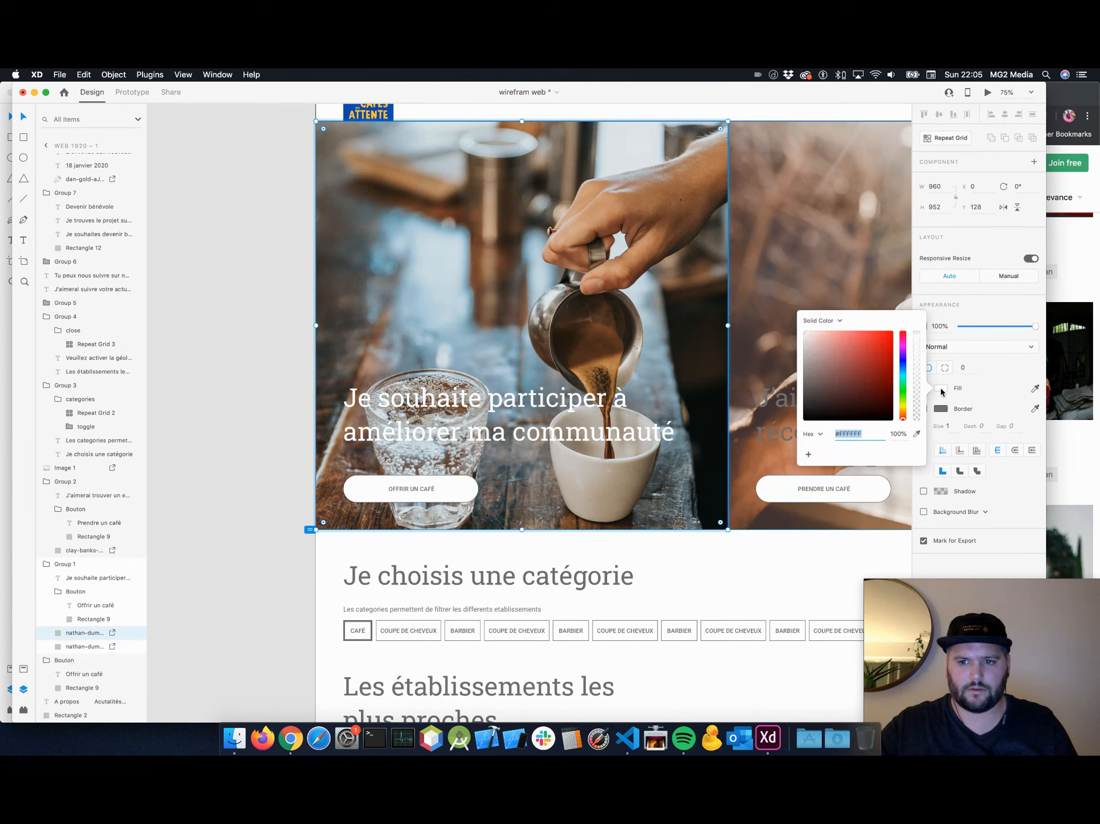
left_click_drag(873, 373, 941, 461)
left_click_drag(917, 399, 917, 382)
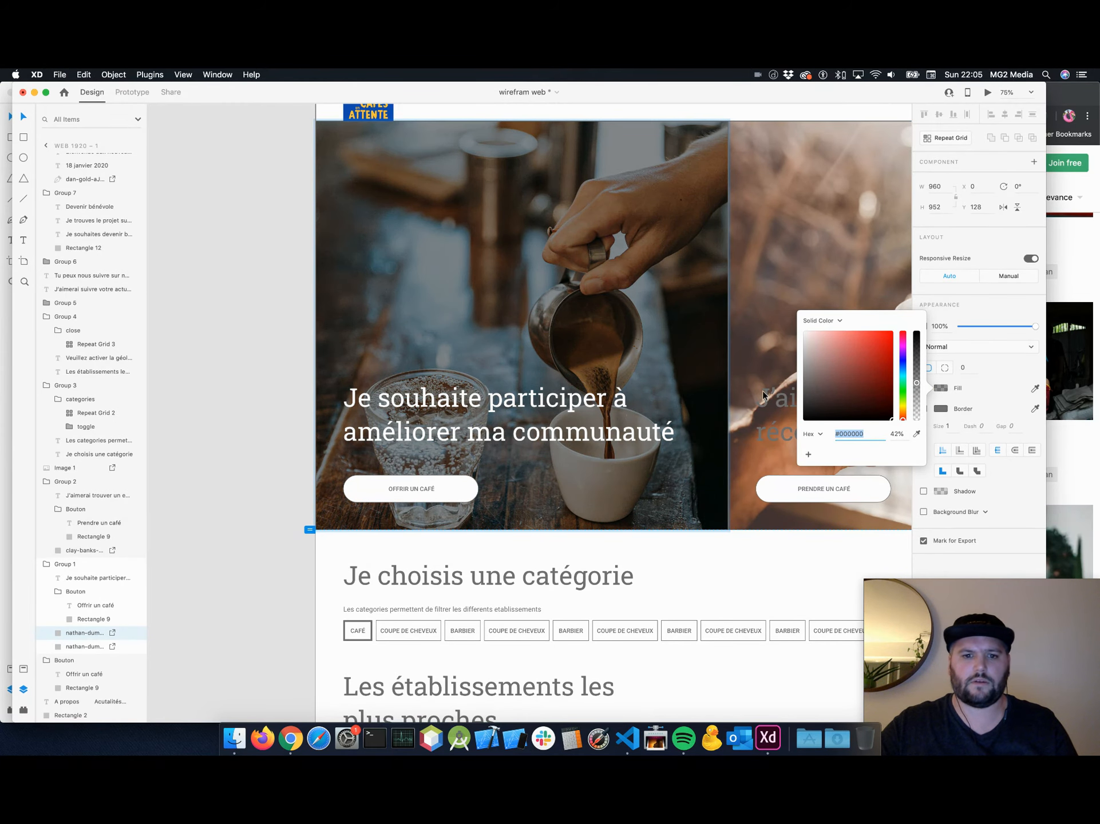
left_click(256, 352)
Change the "J'aimerai trouver un endroit réconfortant" hero heading's fill to white.
scroll(296, 375, "right", 4)
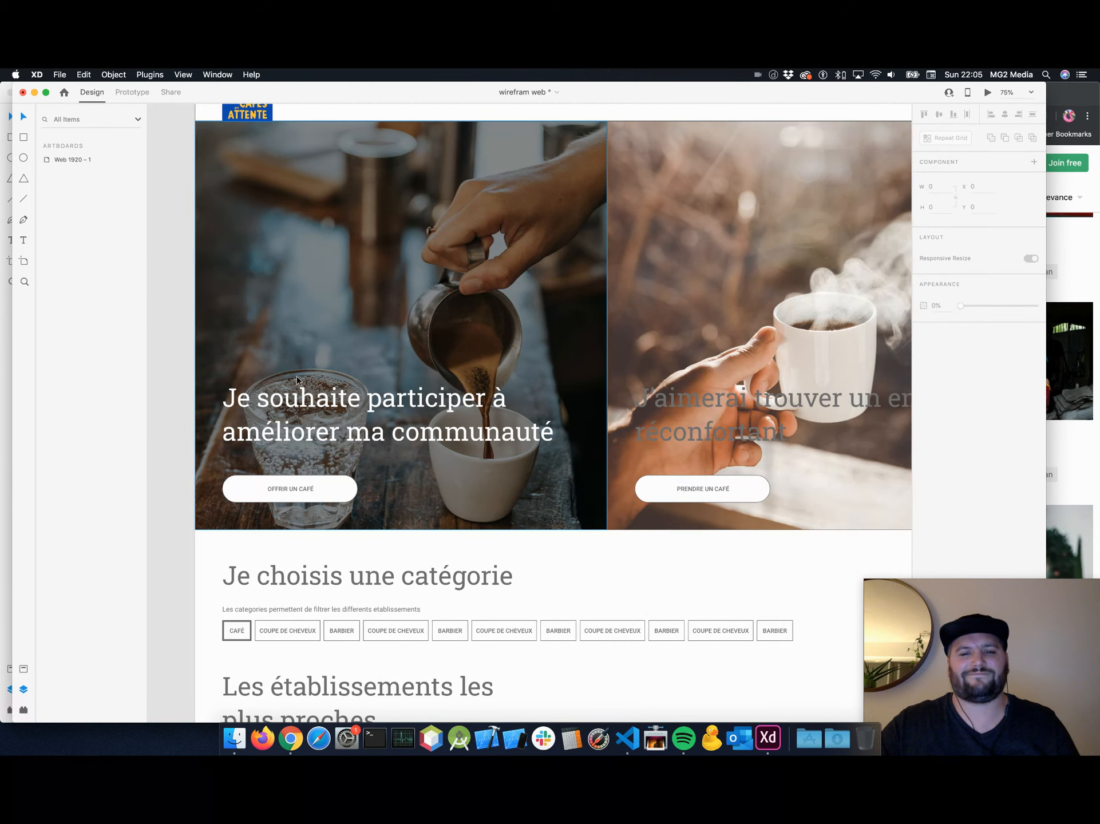
scroll(296, 376, "right", 2)
double_click(697, 396)
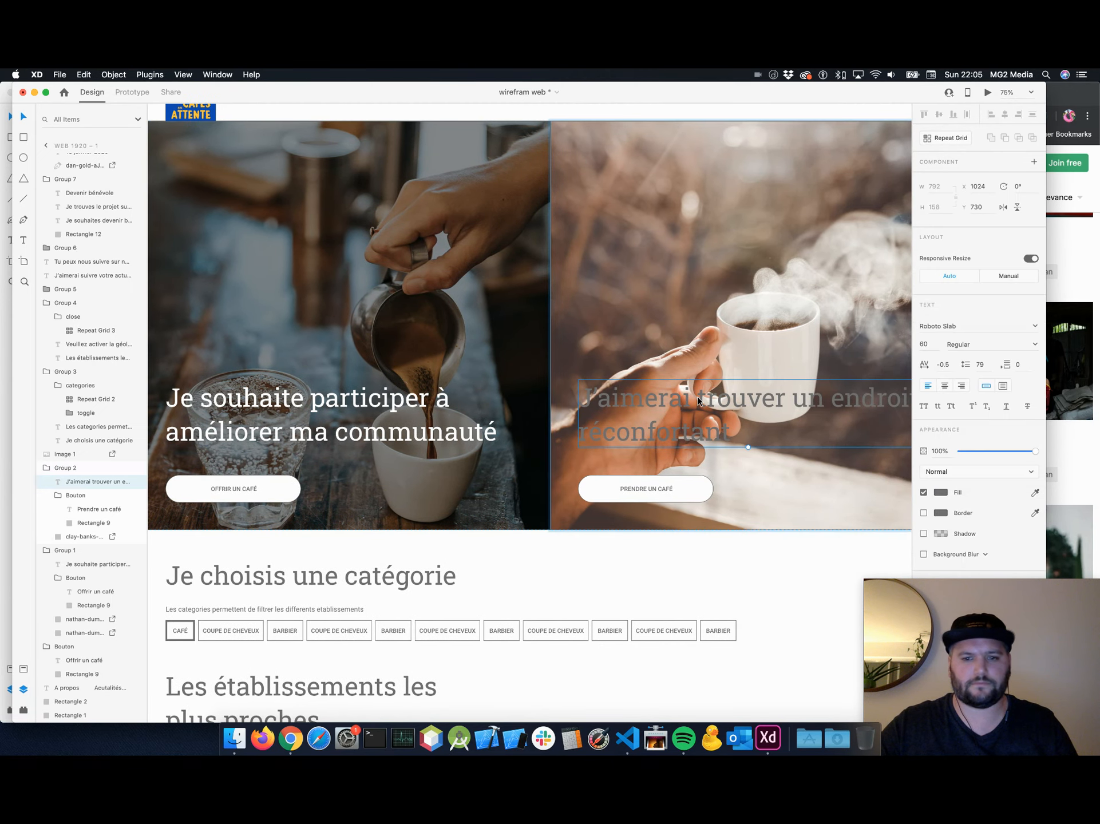
left_click(940, 492)
left_click_drag(841, 469, 800, 425)
Duplicate the steaming-cup photo rectangle and fill the copy with black (#000000) at 43% opacity as a dark overlay.
left_click(714, 315)
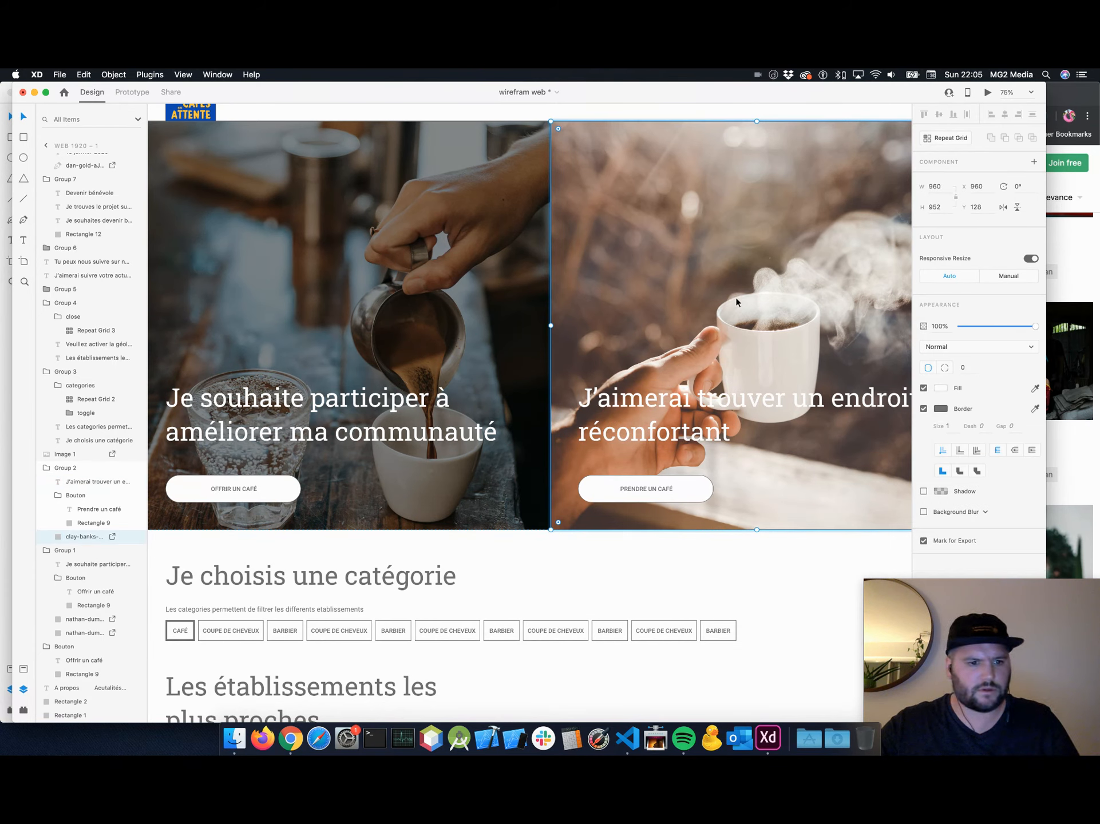
key("super+d")
left_click(941, 389)
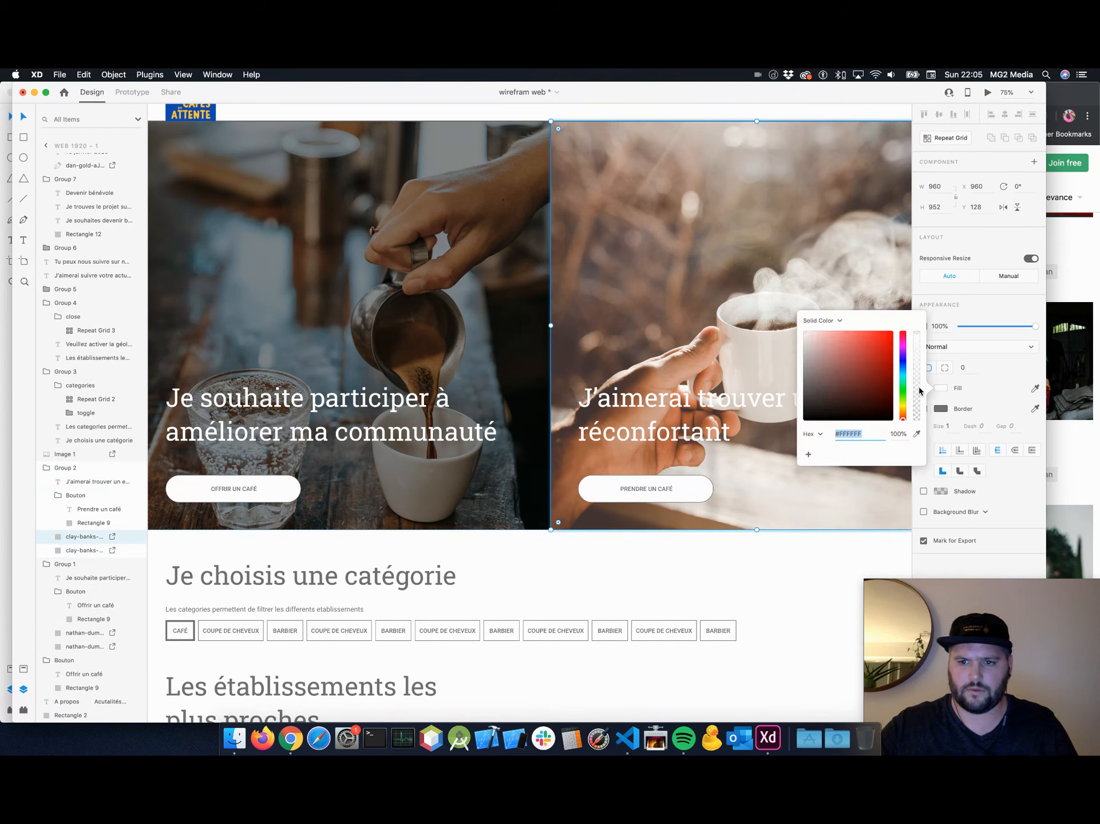
left_click_drag(880, 370, 893, 423)
left_click_drag(915, 374, 918, 383)
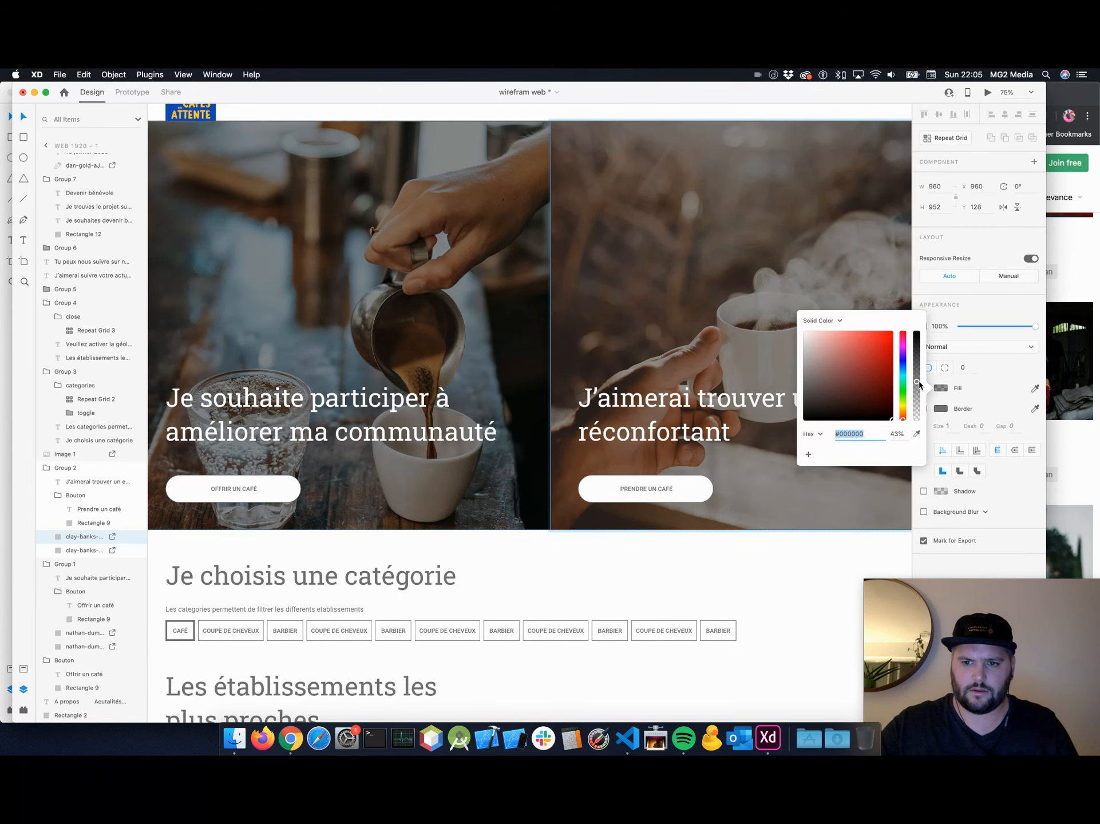
left_click(761, 564)
In the news section, change the title and date text on the folded-knitwear card to white.
key("super+minus")
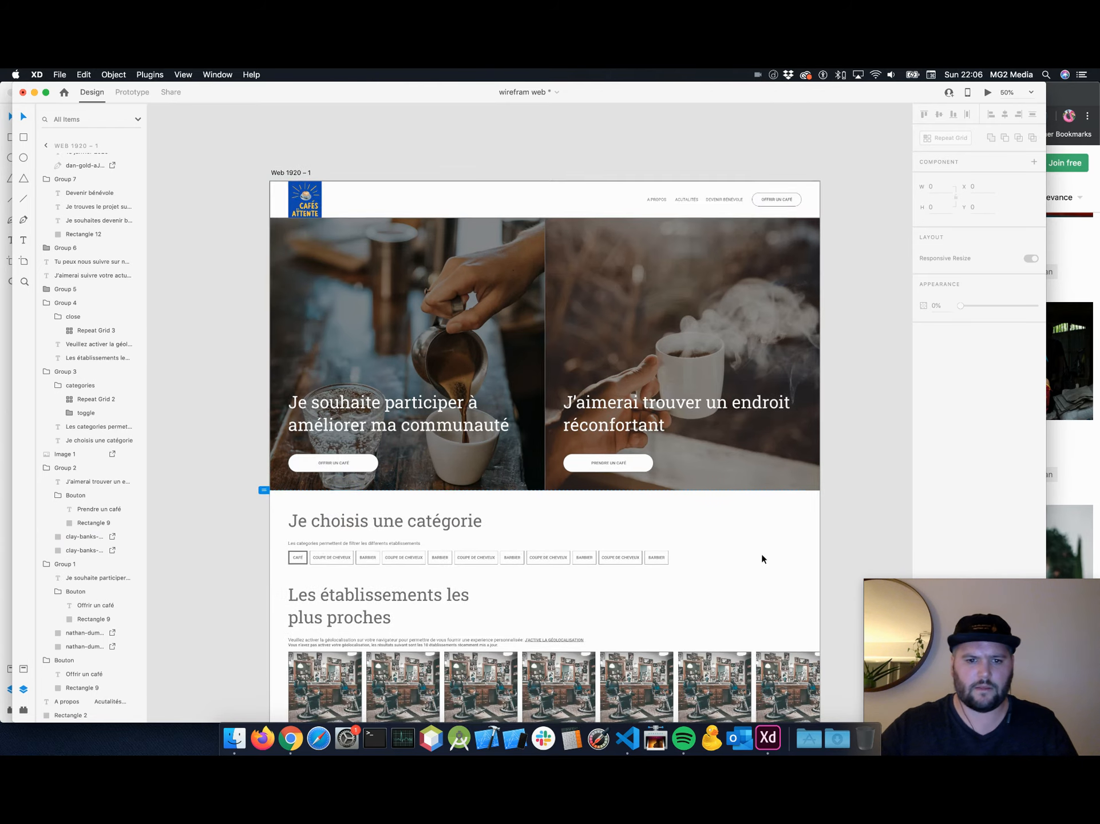
scroll(764, 558, "down", 15)
key("super+plus")
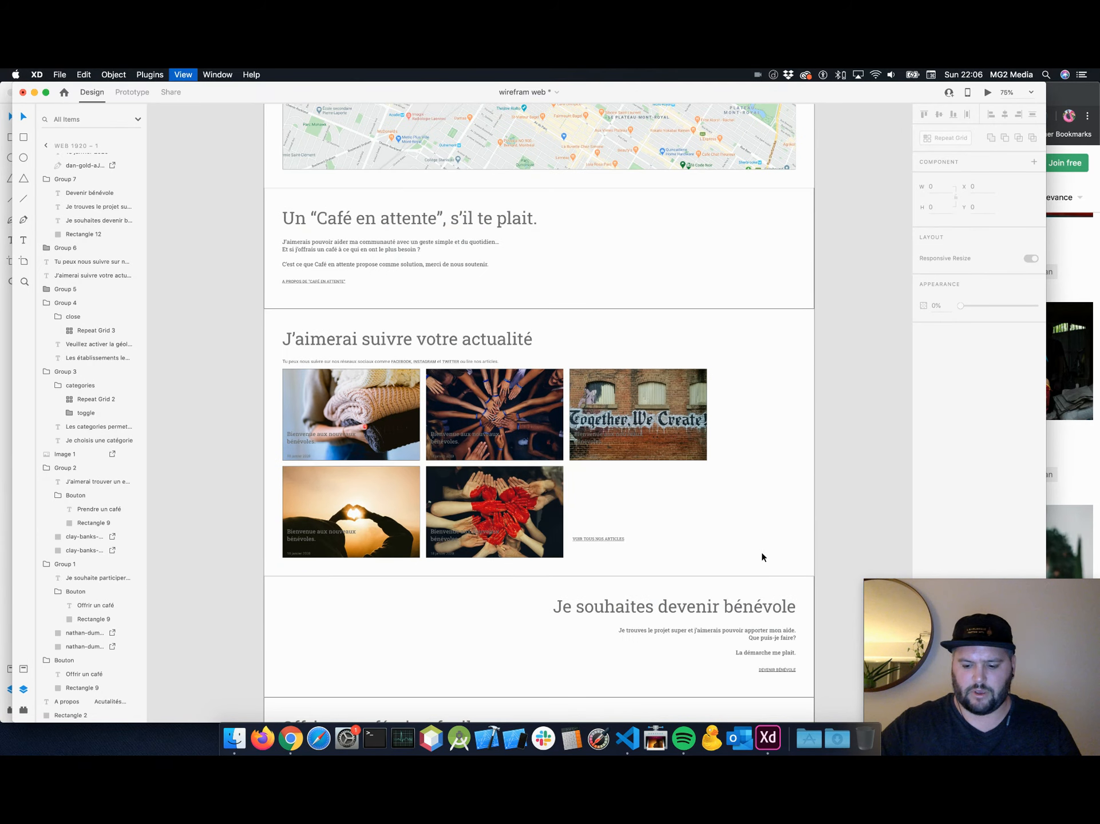
key("super+plus")
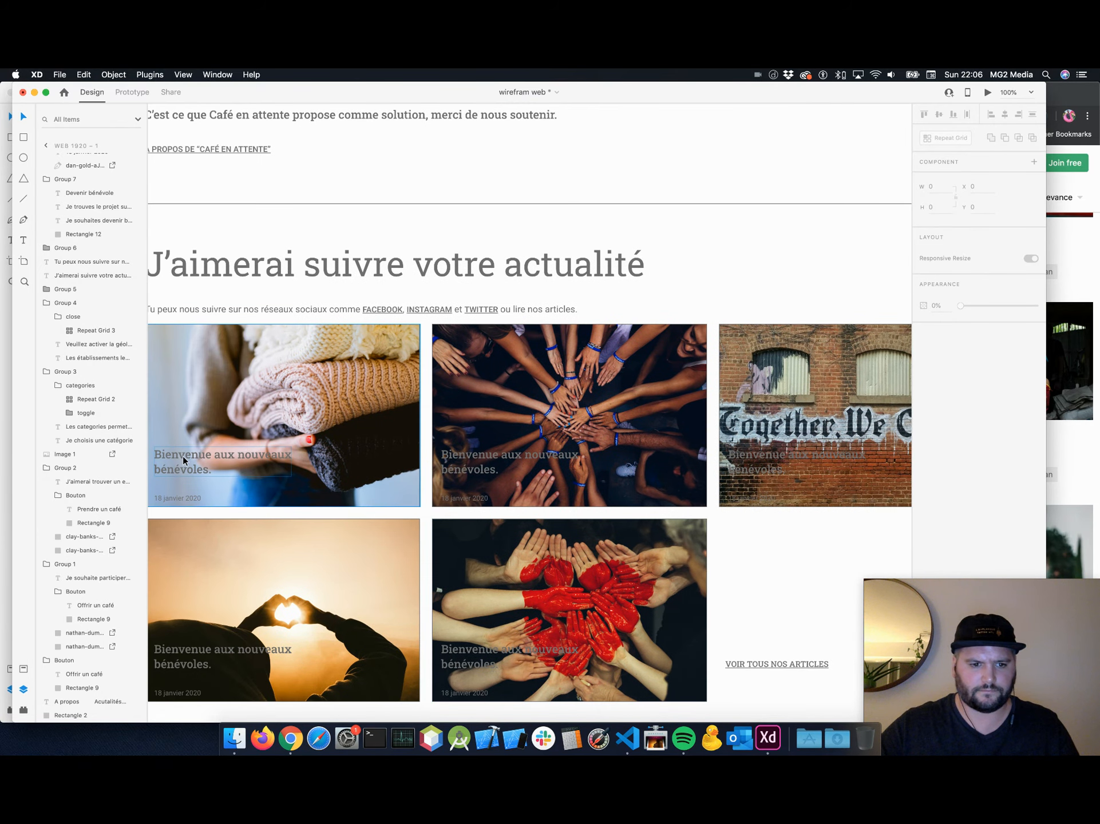
double_click(182, 456)
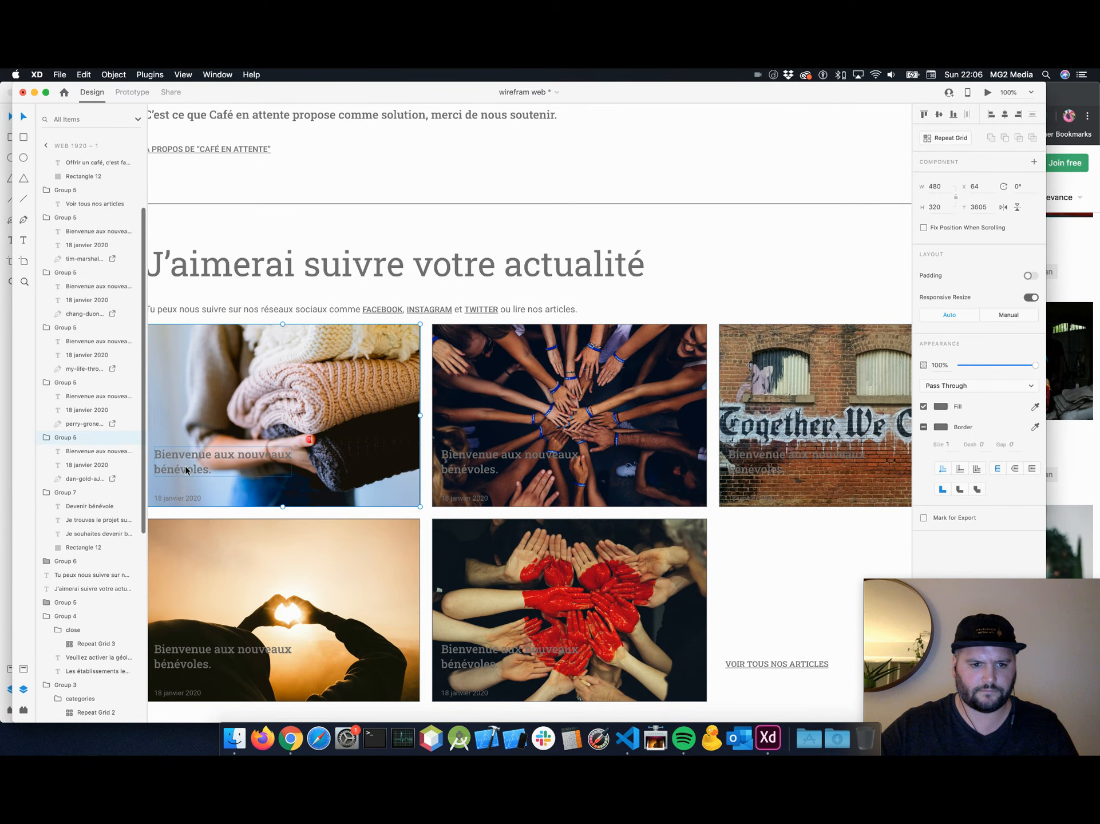
left_click(180, 498, "shift")
left_click(495, 468, "shift")
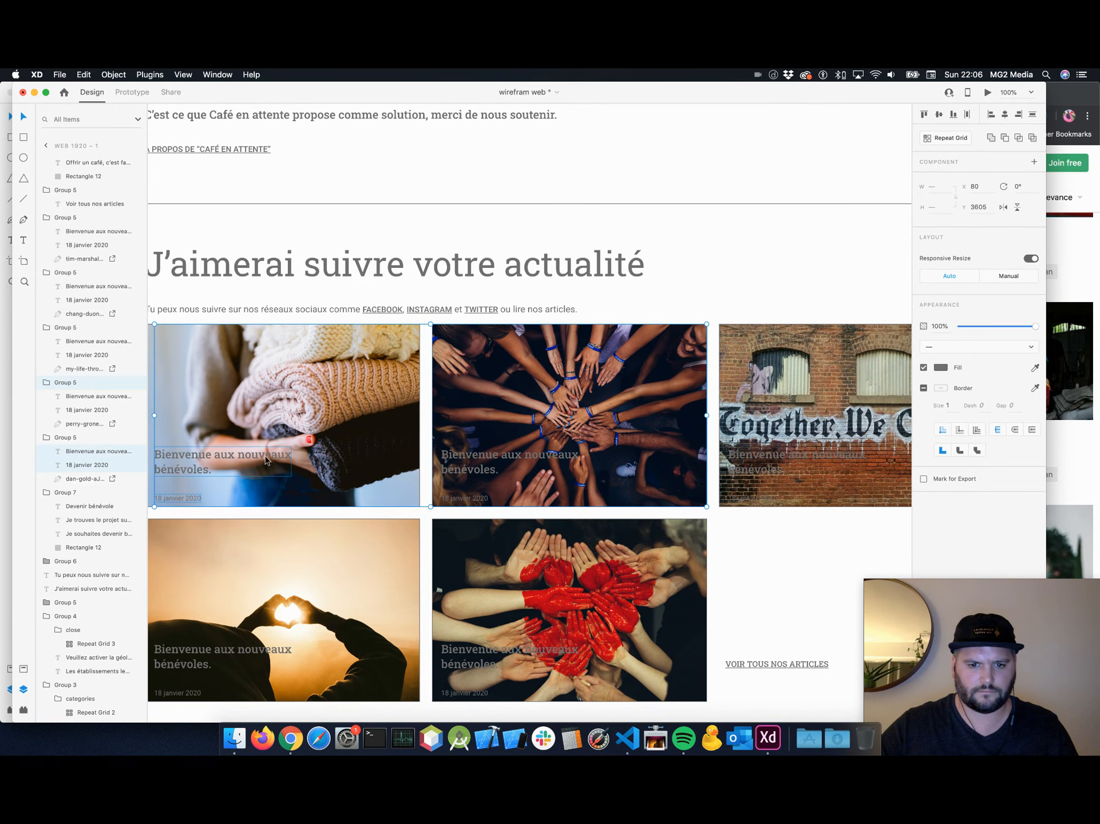
scroll(219, 454, "left", 5)
left_click(284, 462)
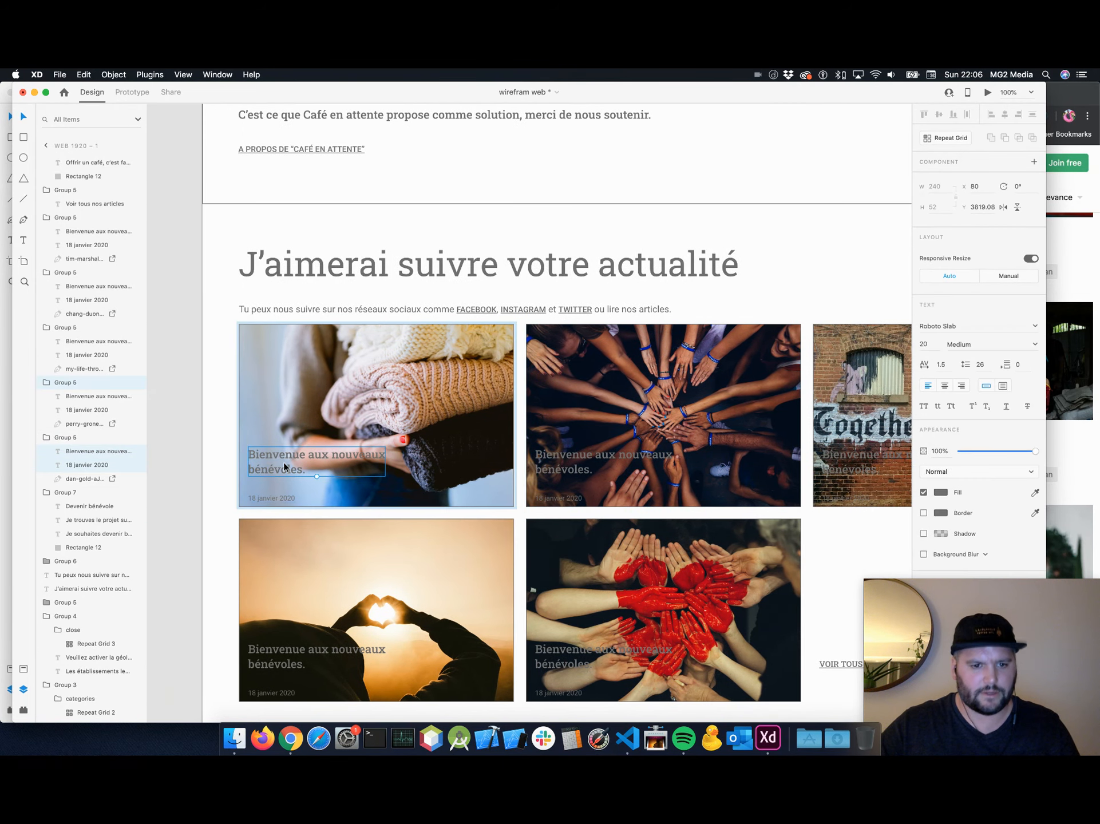
left_click(270, 497, "shift")
left_click(940, 492)
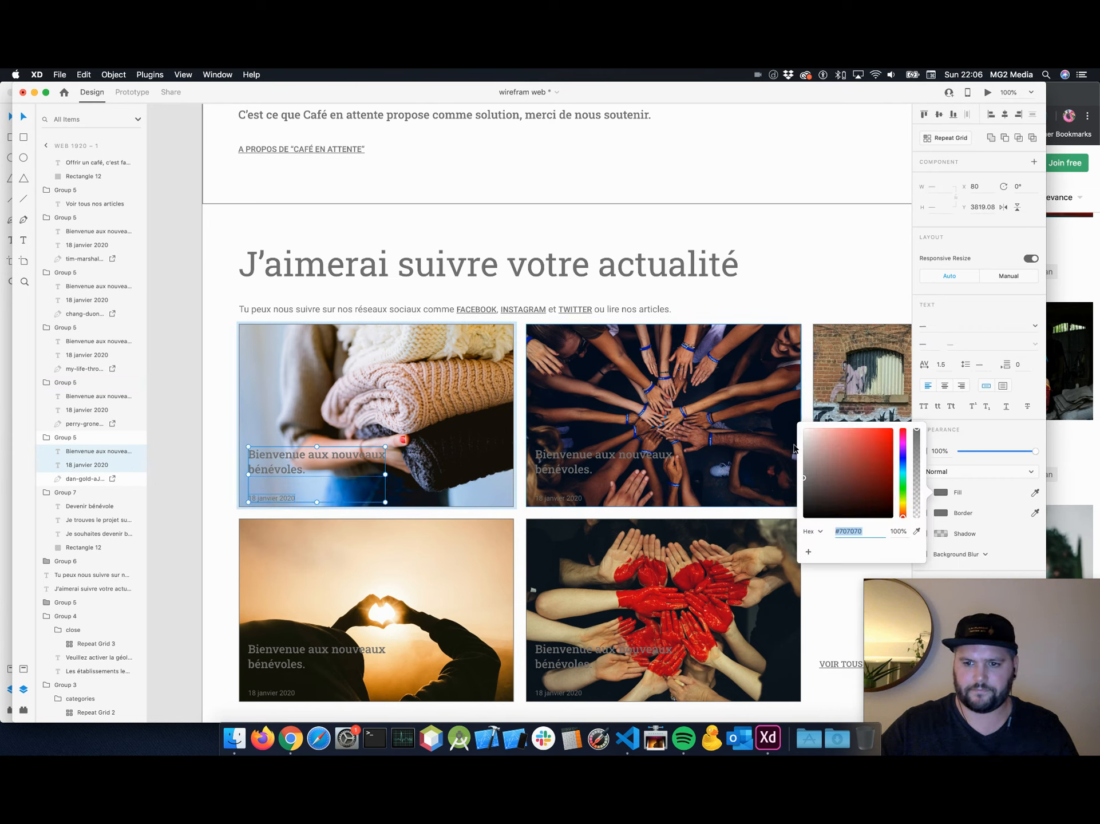
left_click_drag(839, 469, 804, 430)
Change the title and date text on the joined-hands news card to white.
left_click(578, 459)
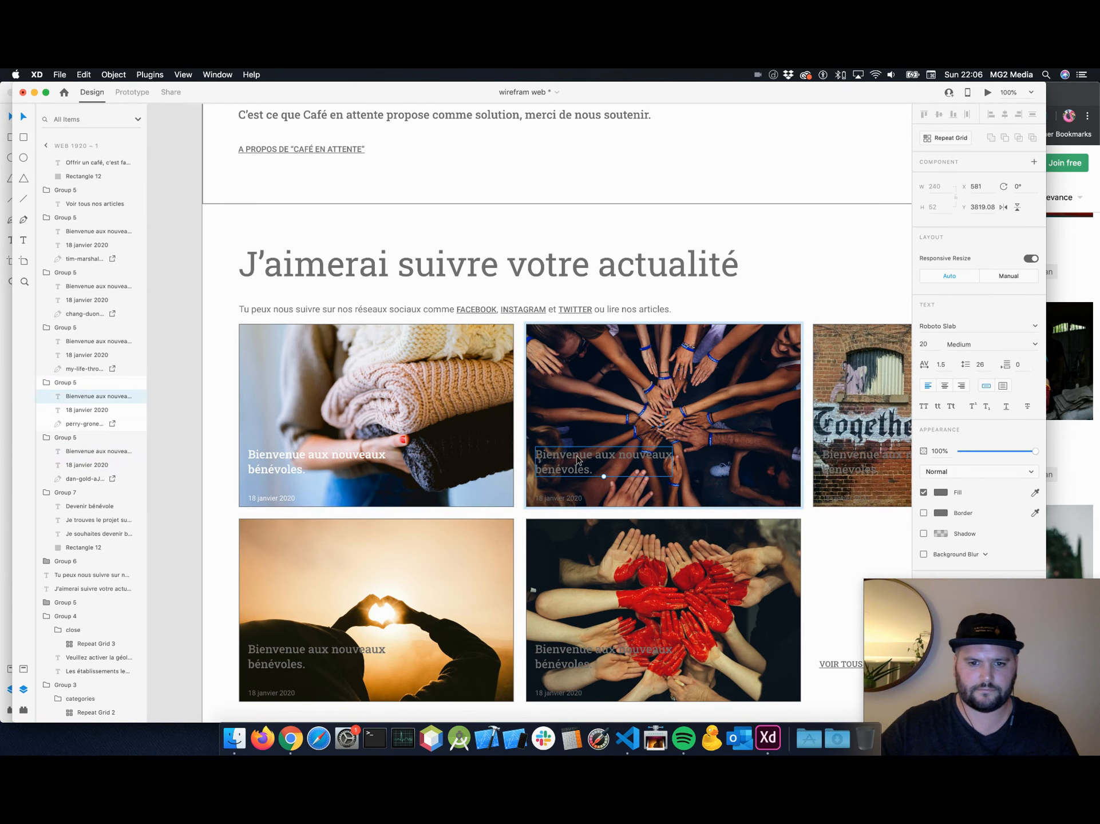
left_click(566, 499, "shift")
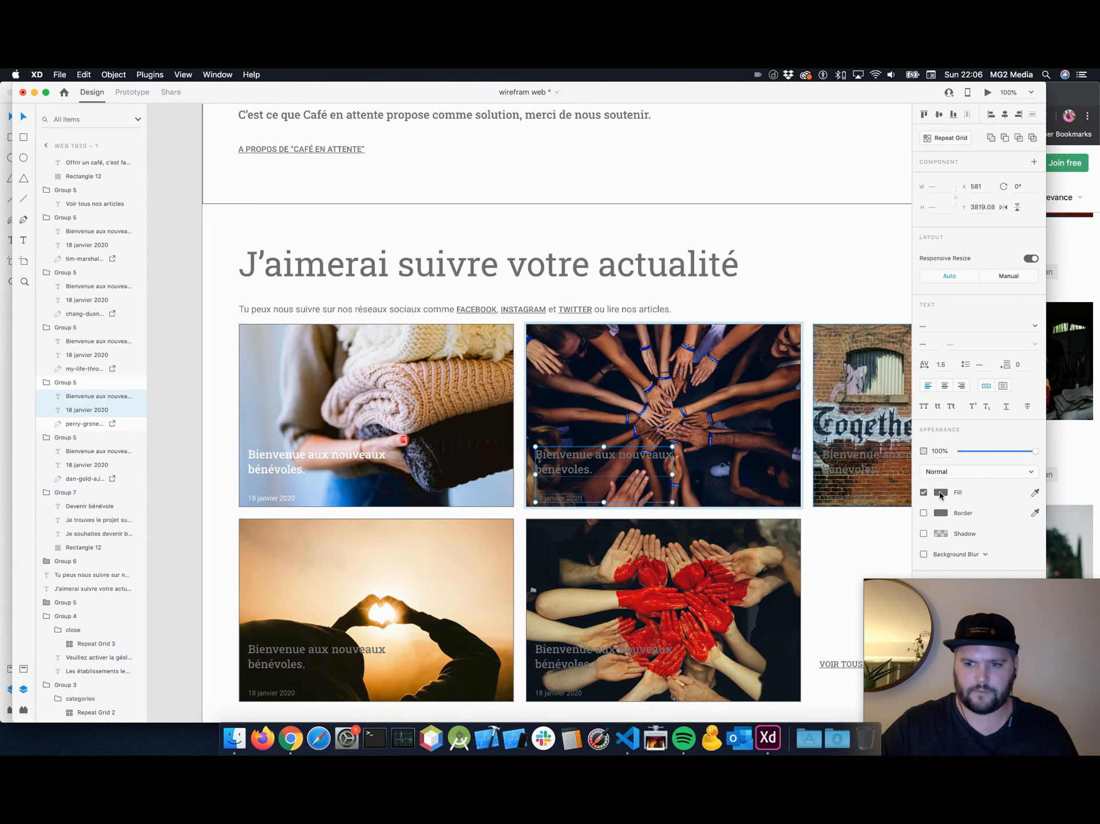
left_click(940, 492)
left_click_drag(841, 463, 811, 429)
left_click(658, 432)
Change the title and date text on the "Together We Create" wall card to white (#FFFFFF).
scroll(697, 459, "right", 4)
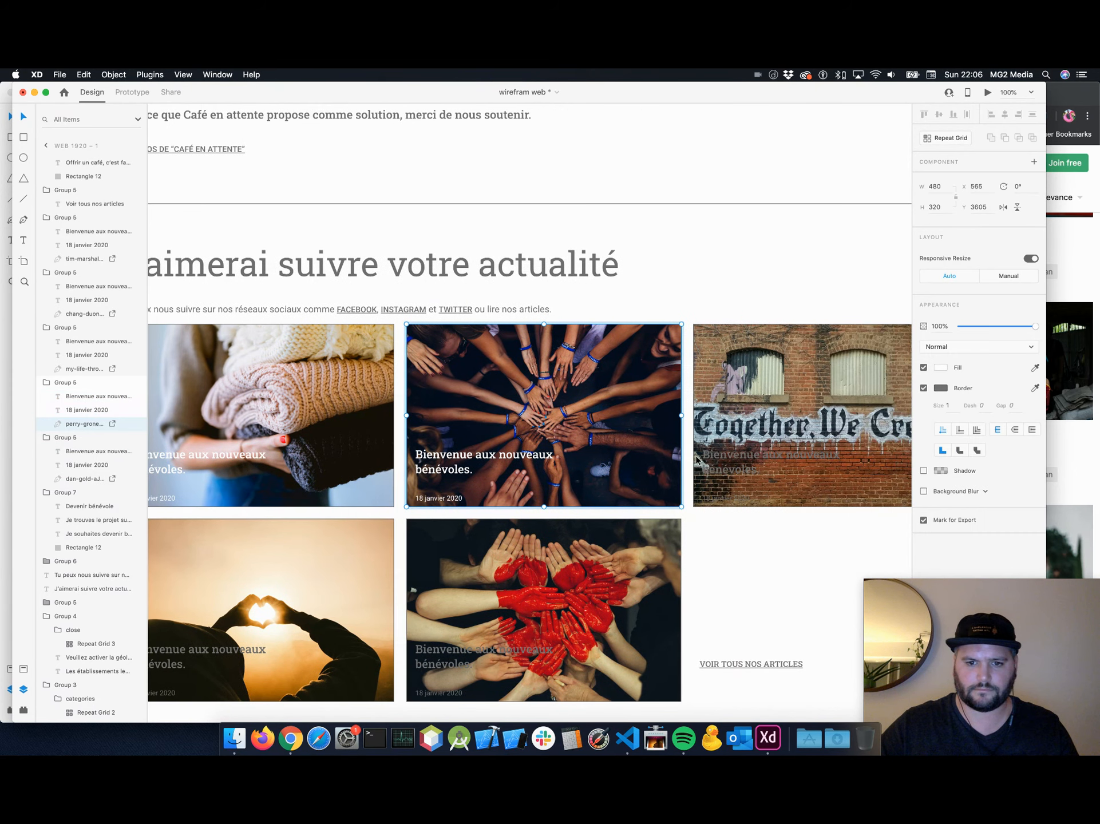
left_click(745, 461)
left_click(724, 499, "shift")
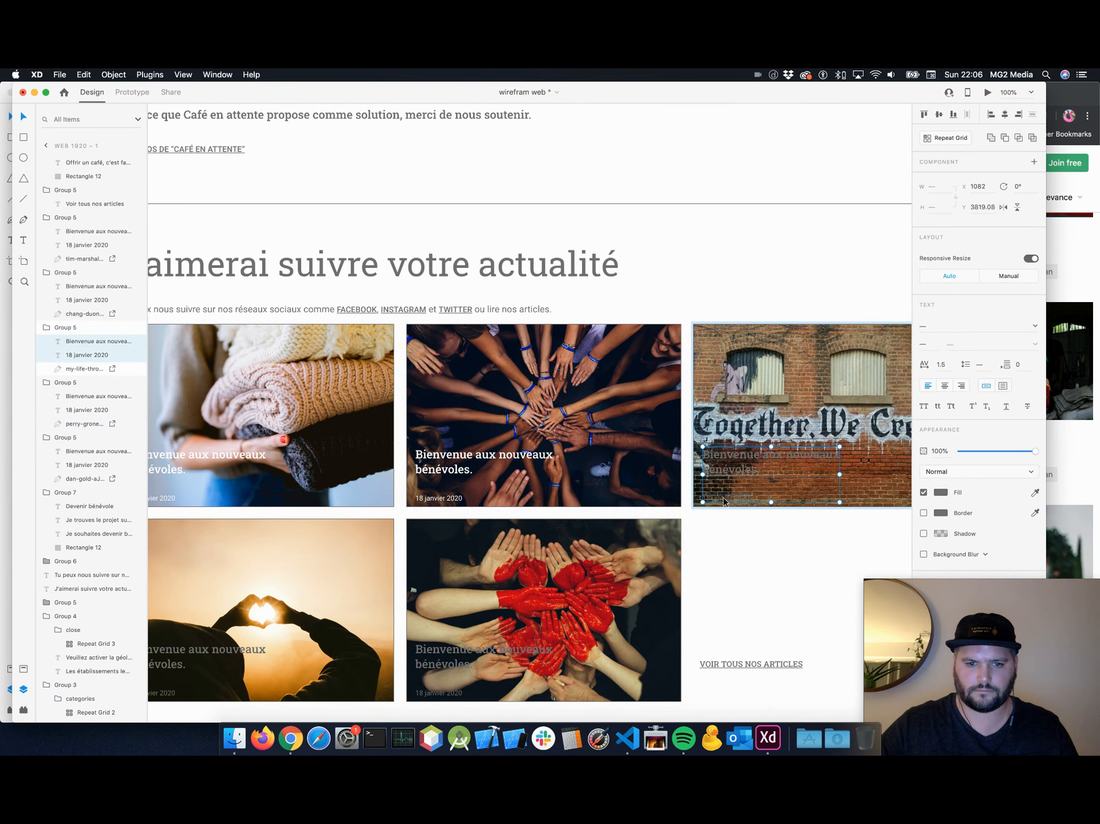
left_click(940, 492)
left_click_drag(824, 457, 804, 429)
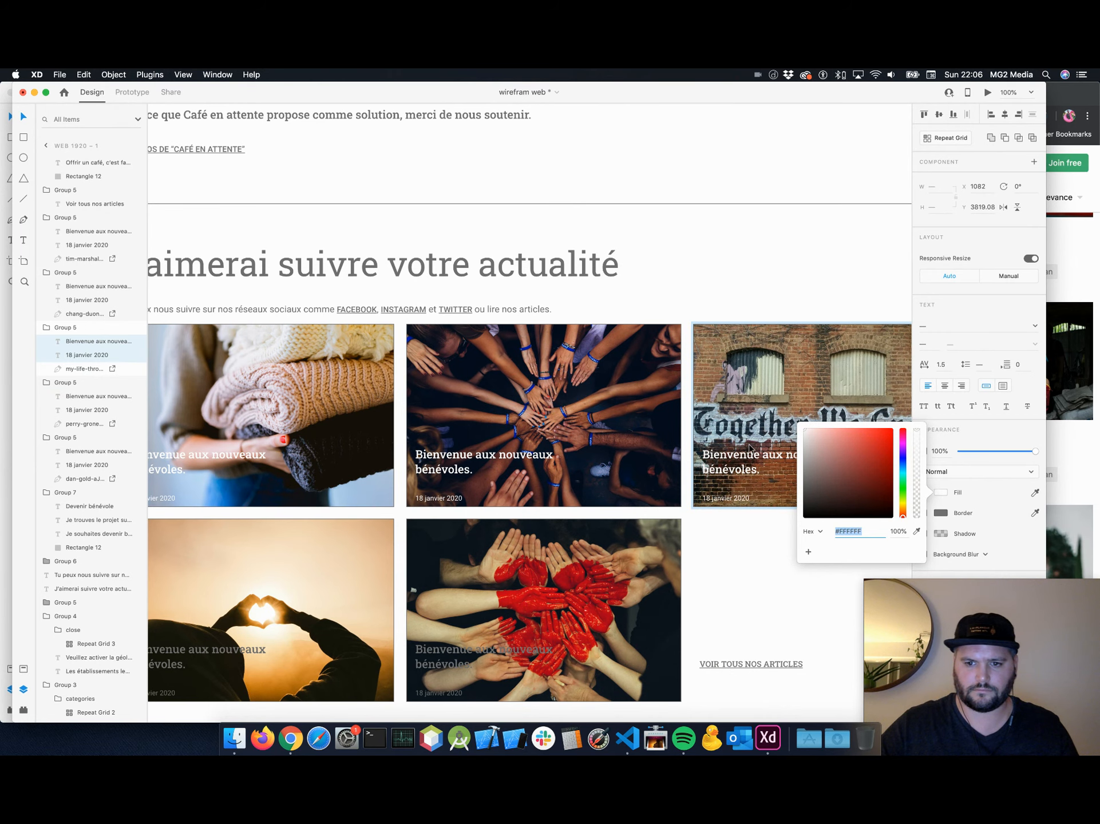
Change the title and date text on the red-painted-hands news card to white (#FFFFFF).
scroll(747, 451, "down", 3)
double_click(430, 523)
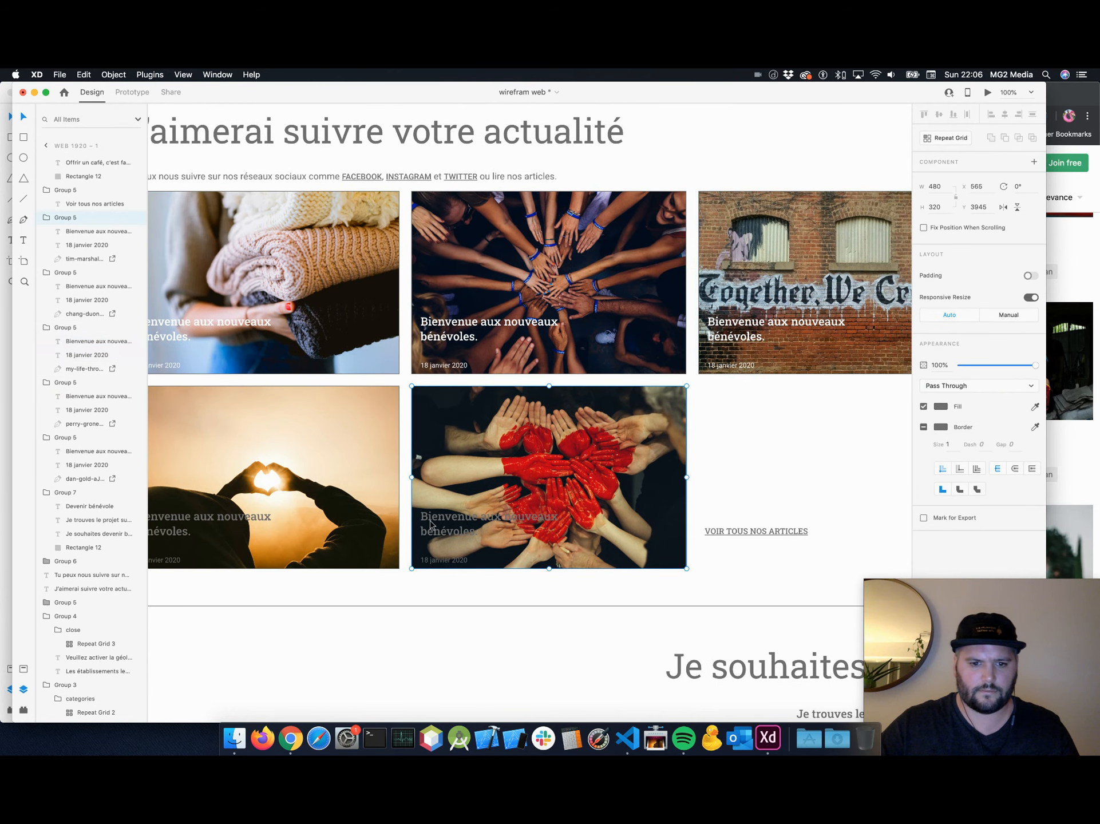
left_click(445, 561, "shift")
left_click(940, 492)
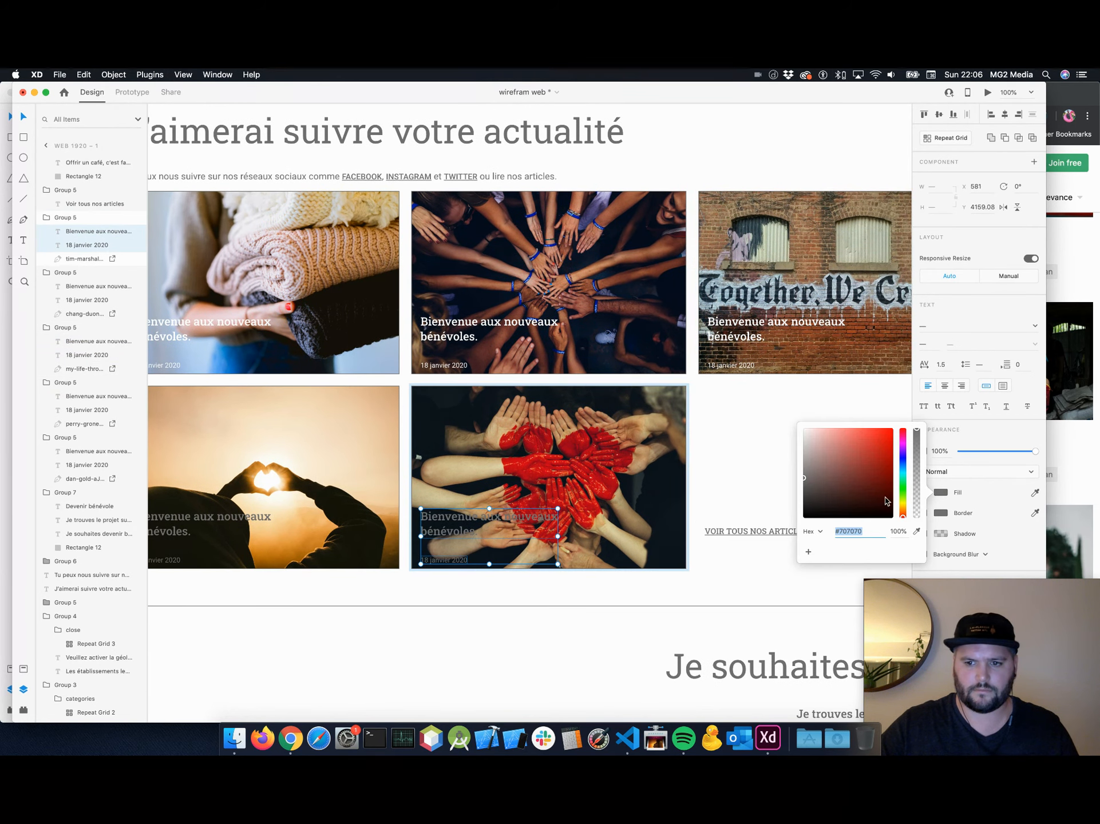
left_click_drag(861, 482, 756, 411)
Change the title and date text on the sunset heart-hands news card to white (#FFFFFF).
scroll(412, 475, "left", 4)
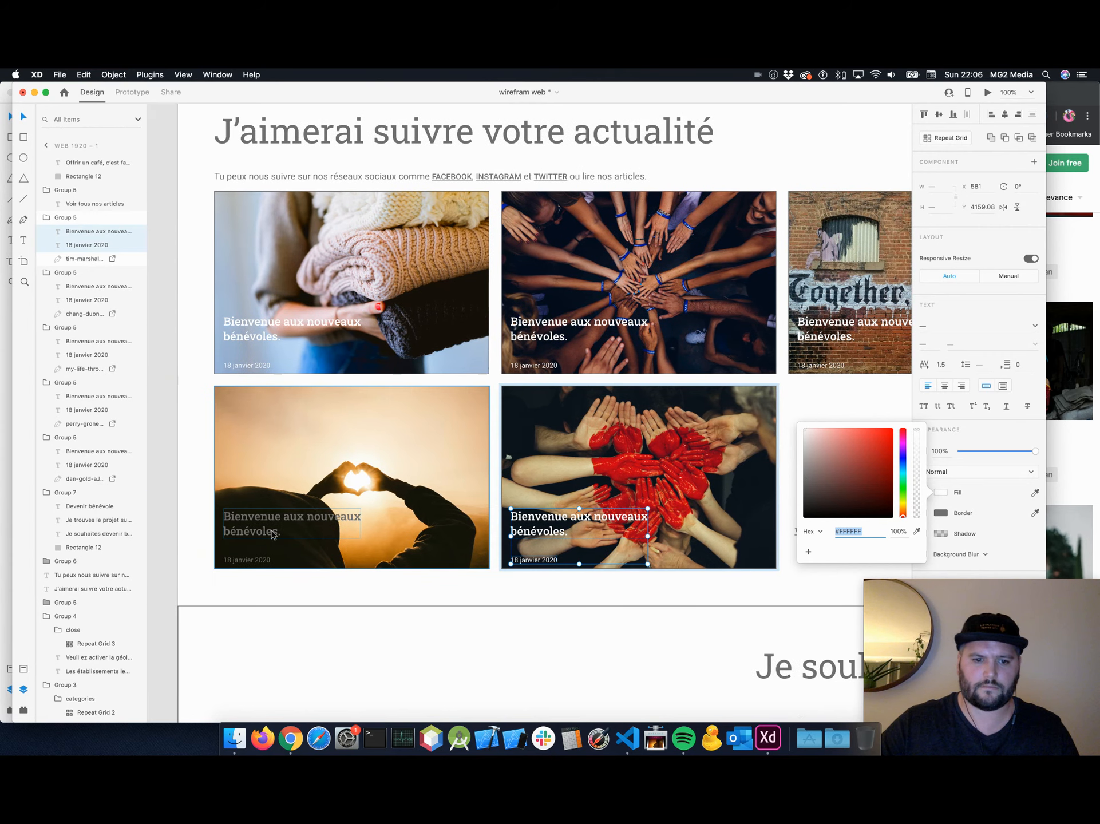
left_click(255, 540)
left_click(240, 563, "shift")
double_click(266, 528)
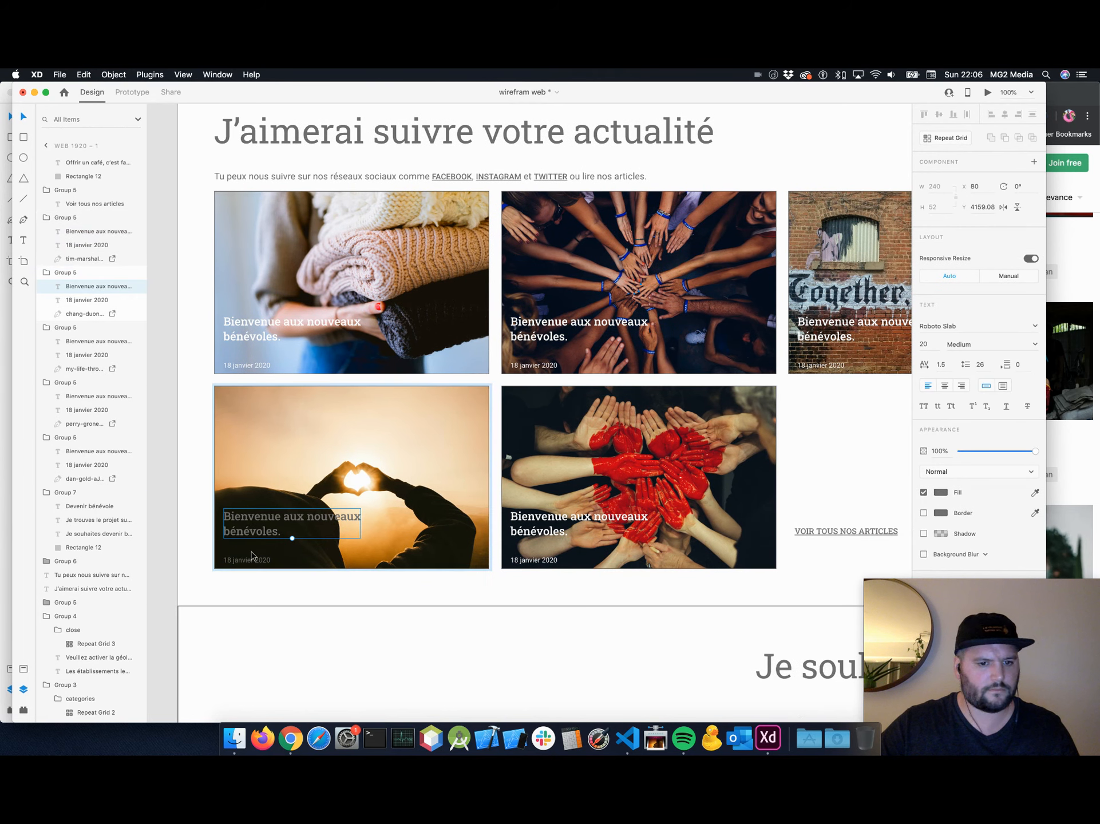
left_click(247, 564, "shift")
left_click(940, 492)
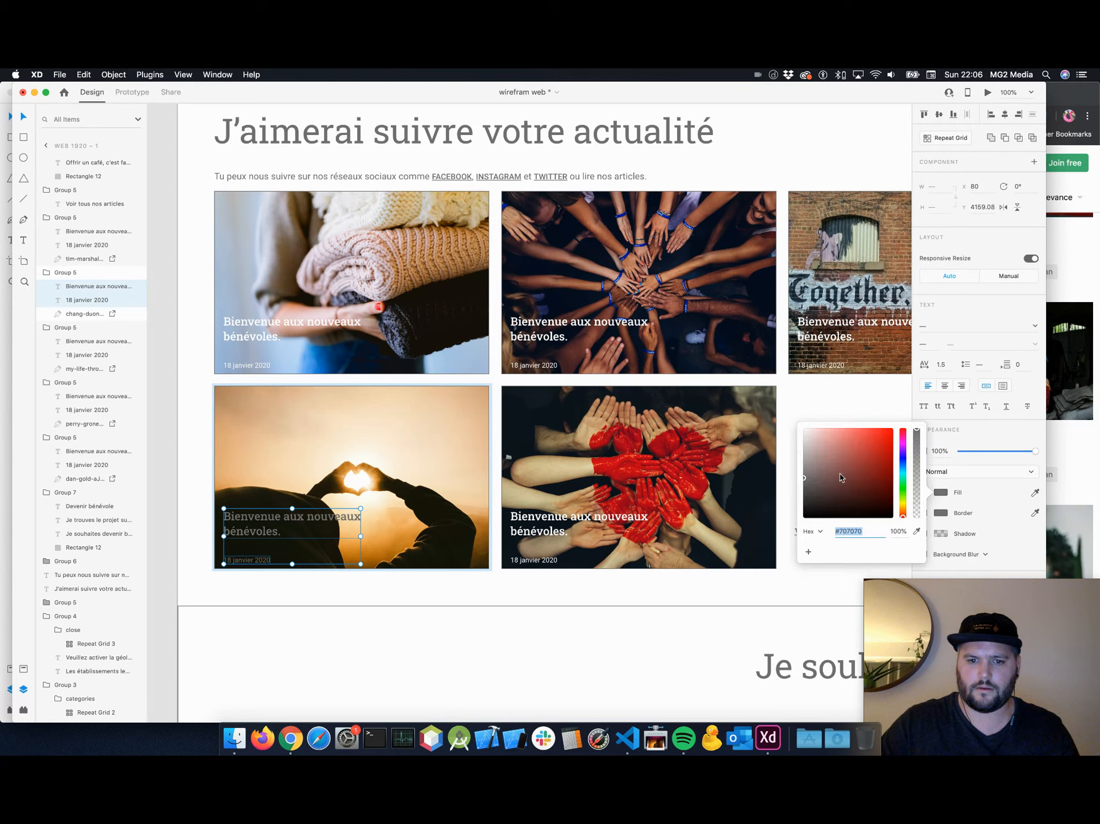
left_click_drag(842, 478, 722, 399)
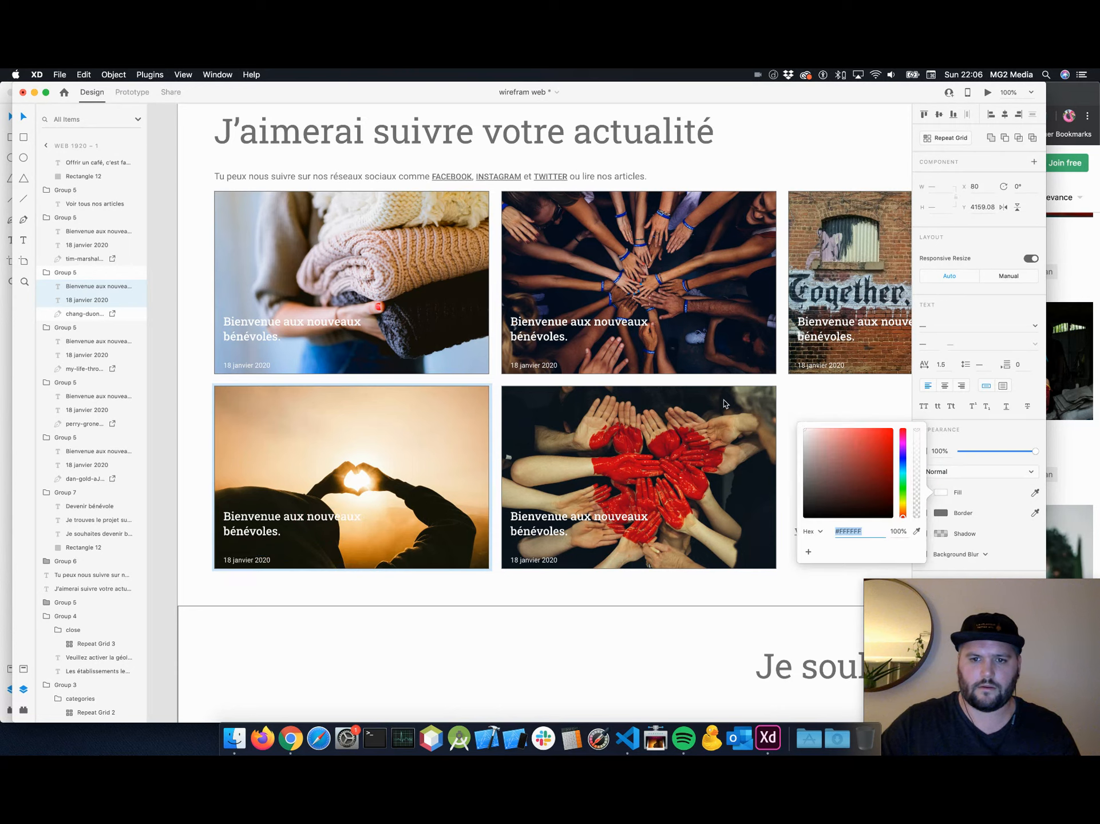
Replace the folded-knitwear card's title with "Pleins des nouveaux dons de disponible dans tous les établissements", broken after "disponible".
left_click(204, 351)
double_click(276, 323)
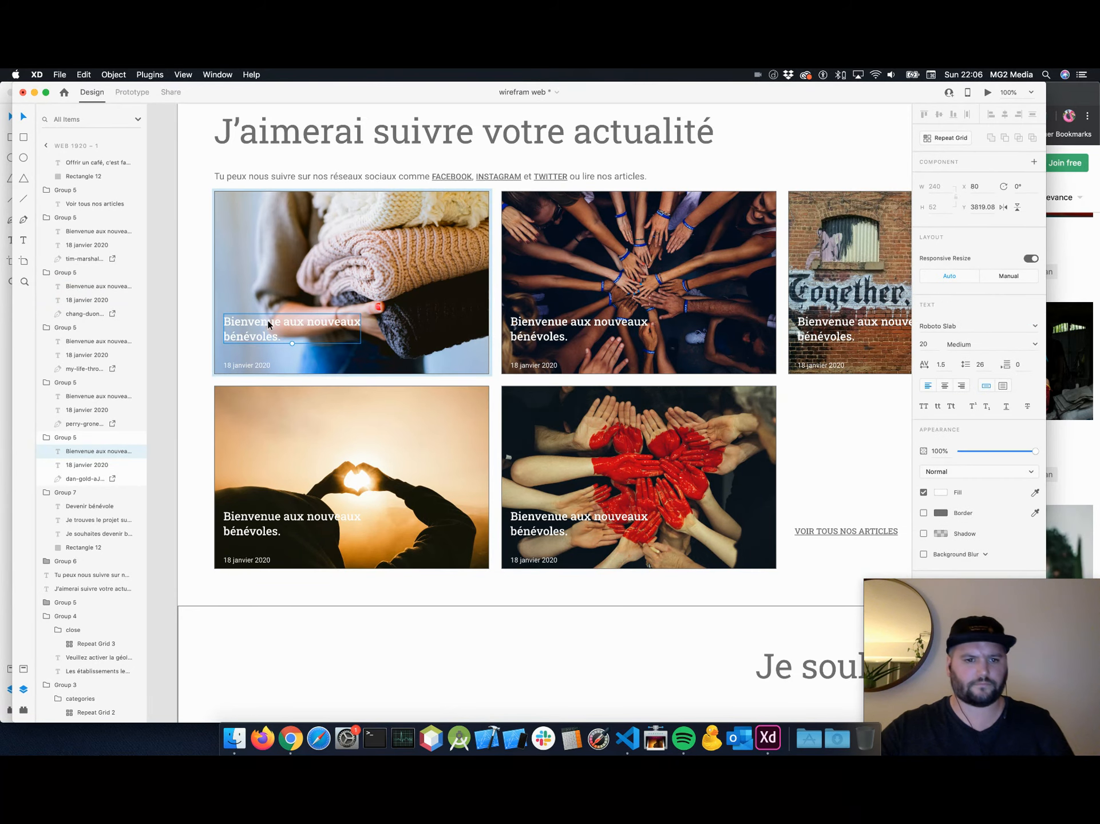
double_click(267, 320)
type("P")
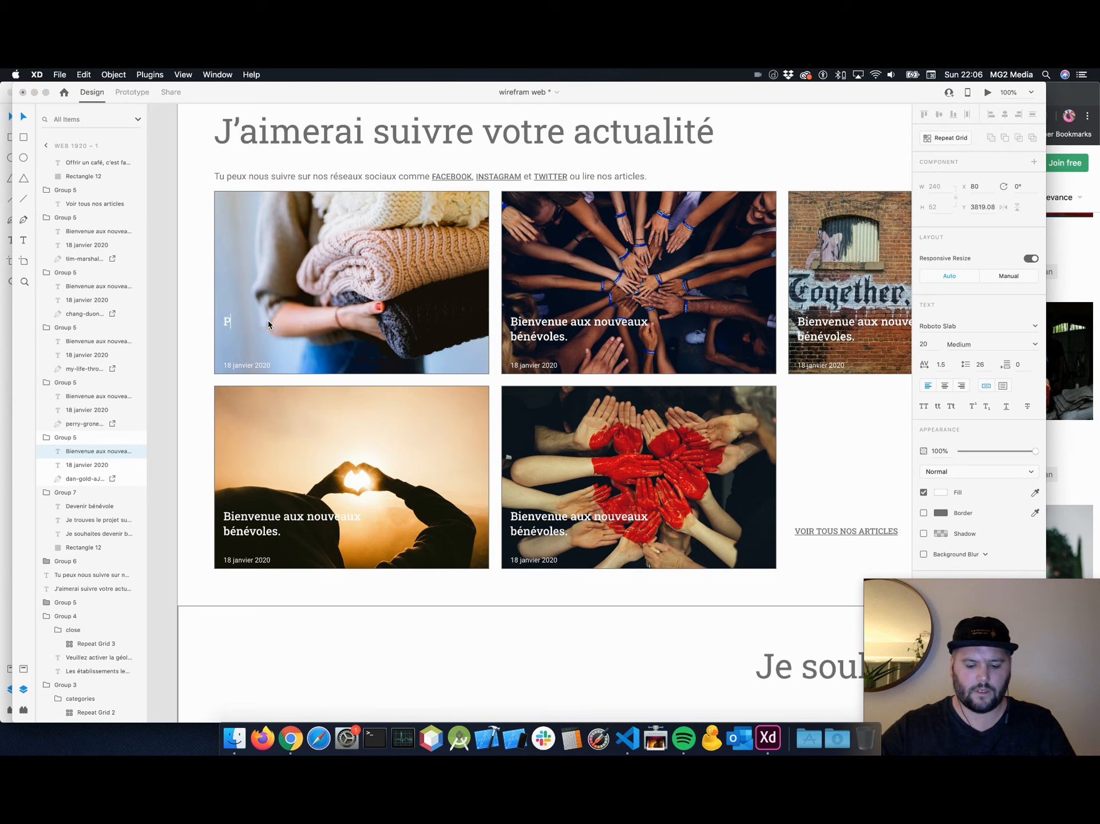
type("leins des nouv")
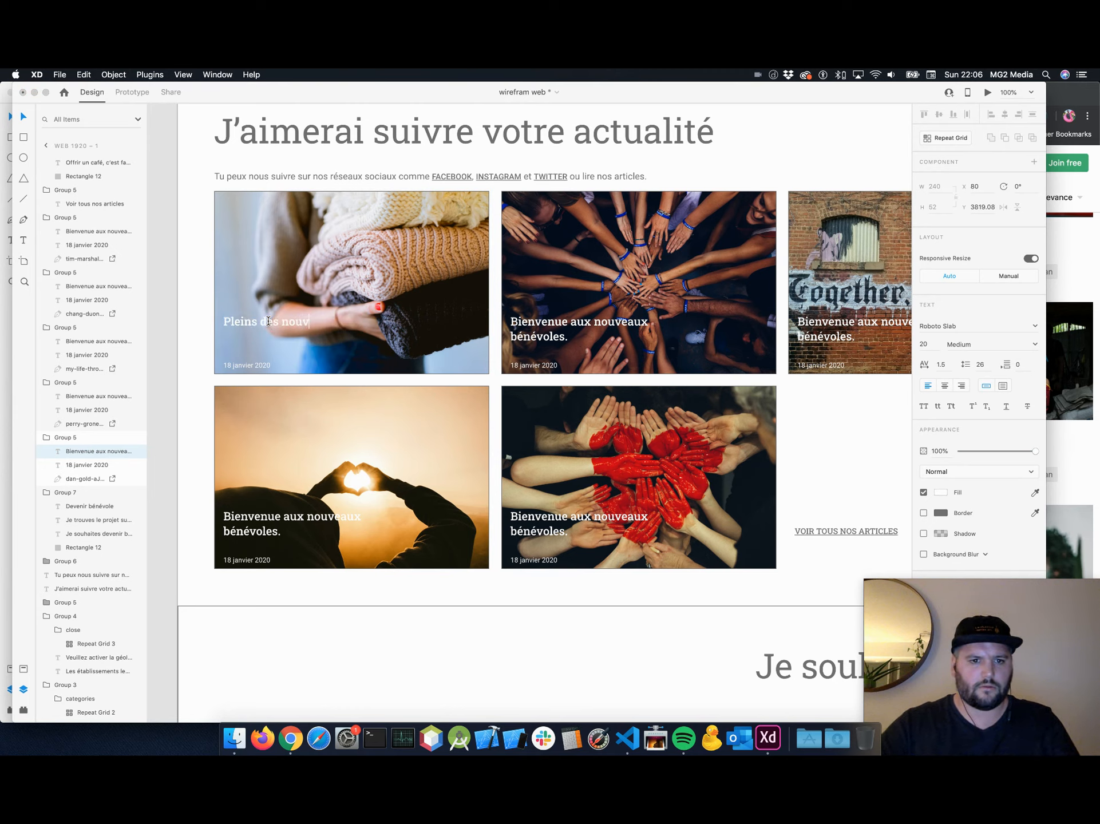
type("eaux dons ")
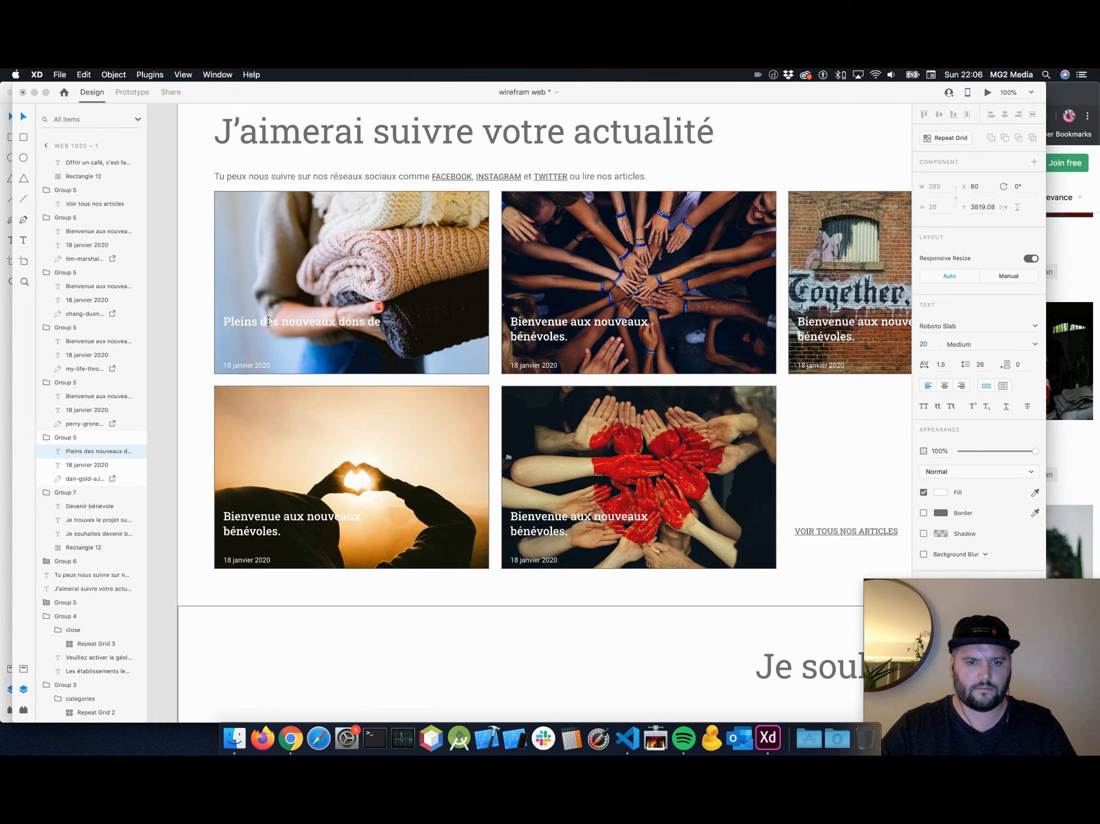
type("de")
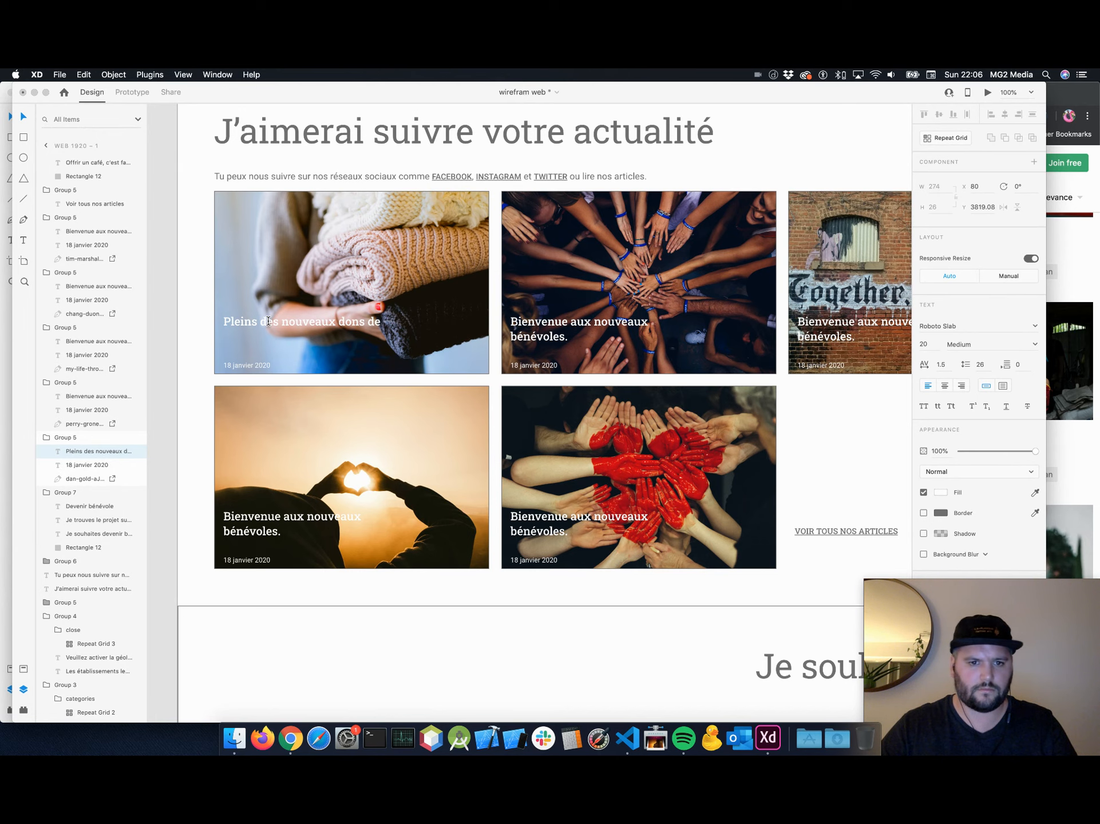
type(" disp")
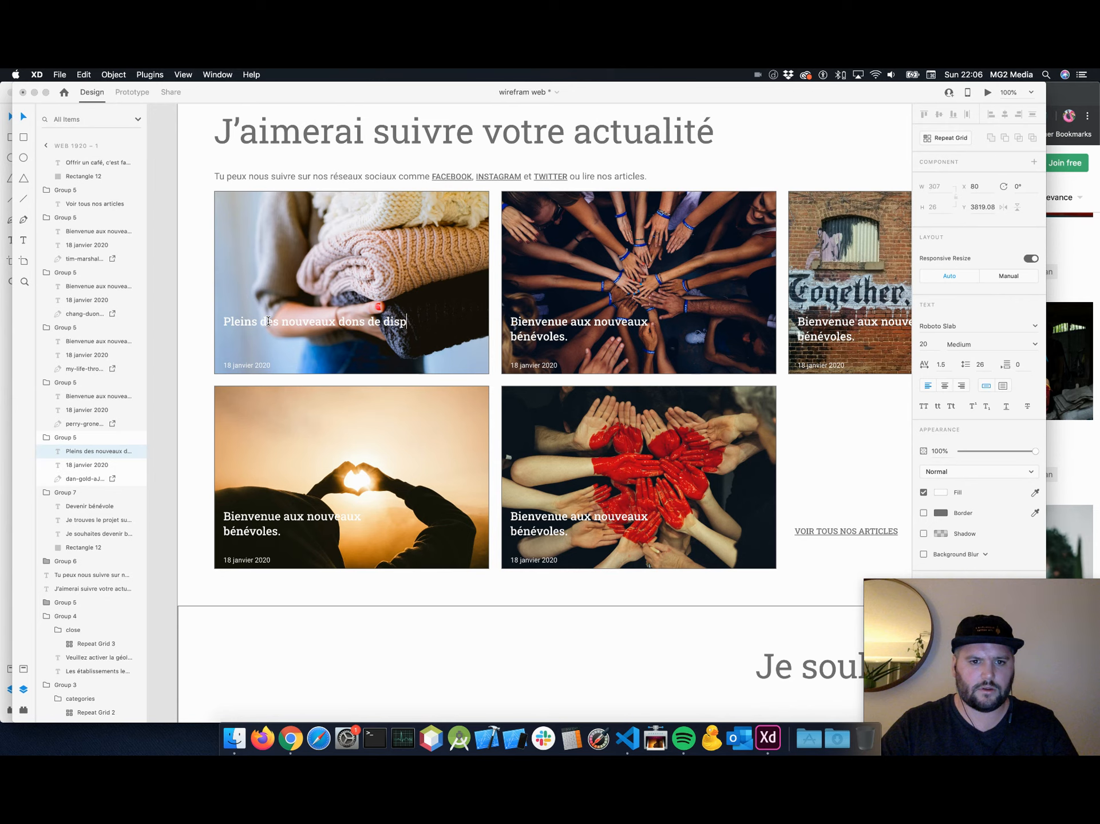
type("onible d")
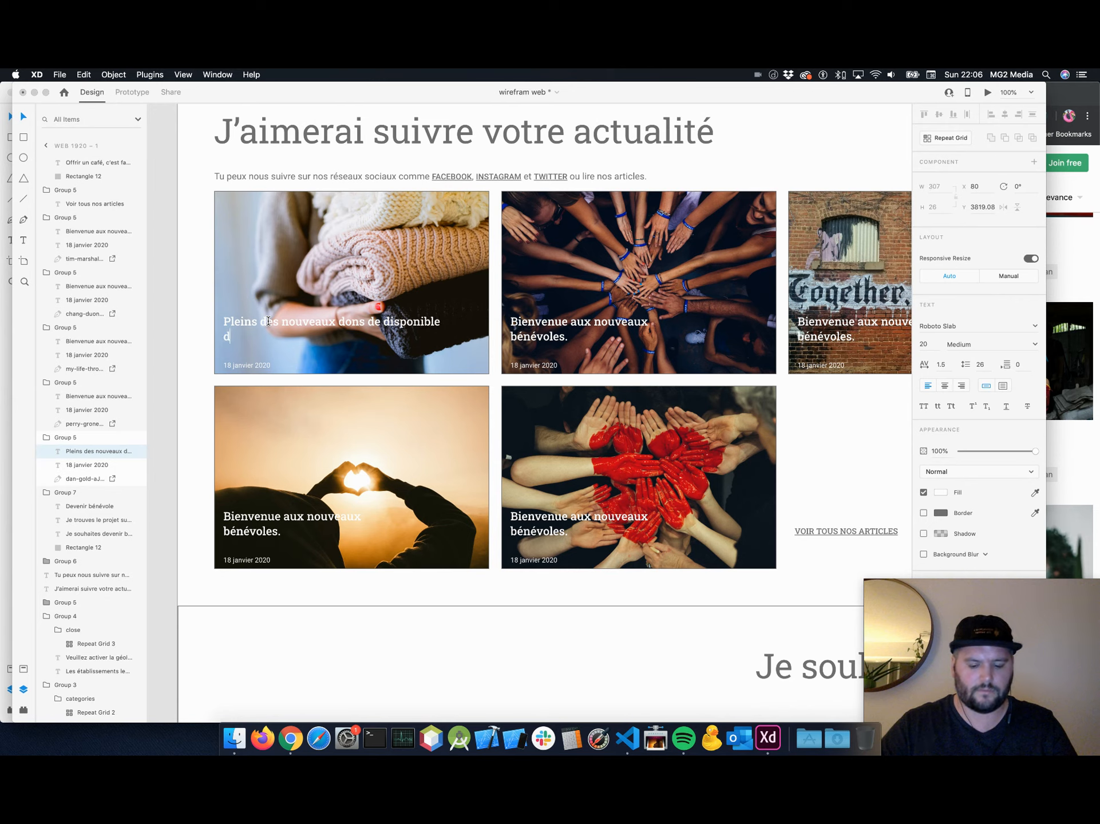
type("ans")
key("BackSpace")
key("BackSpace")
key("BackSpace")
key("BackSpace")
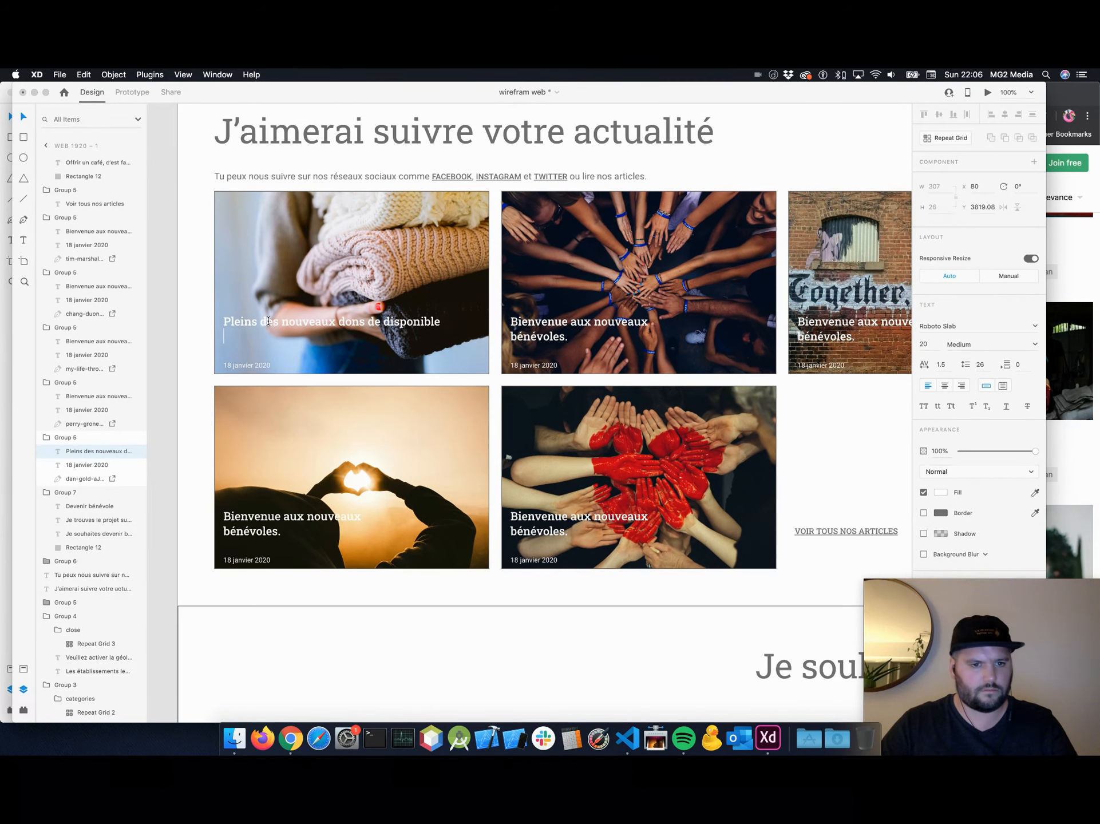
type("dans tous les e")
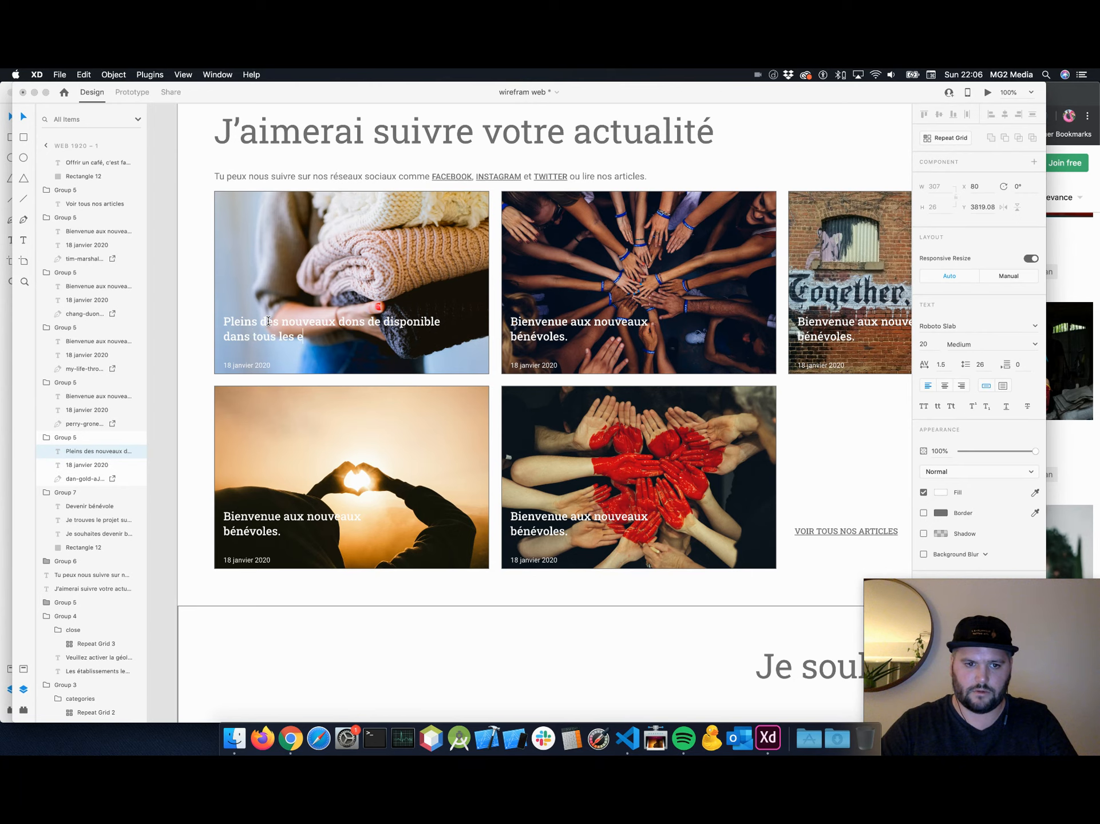
type("tablissements")
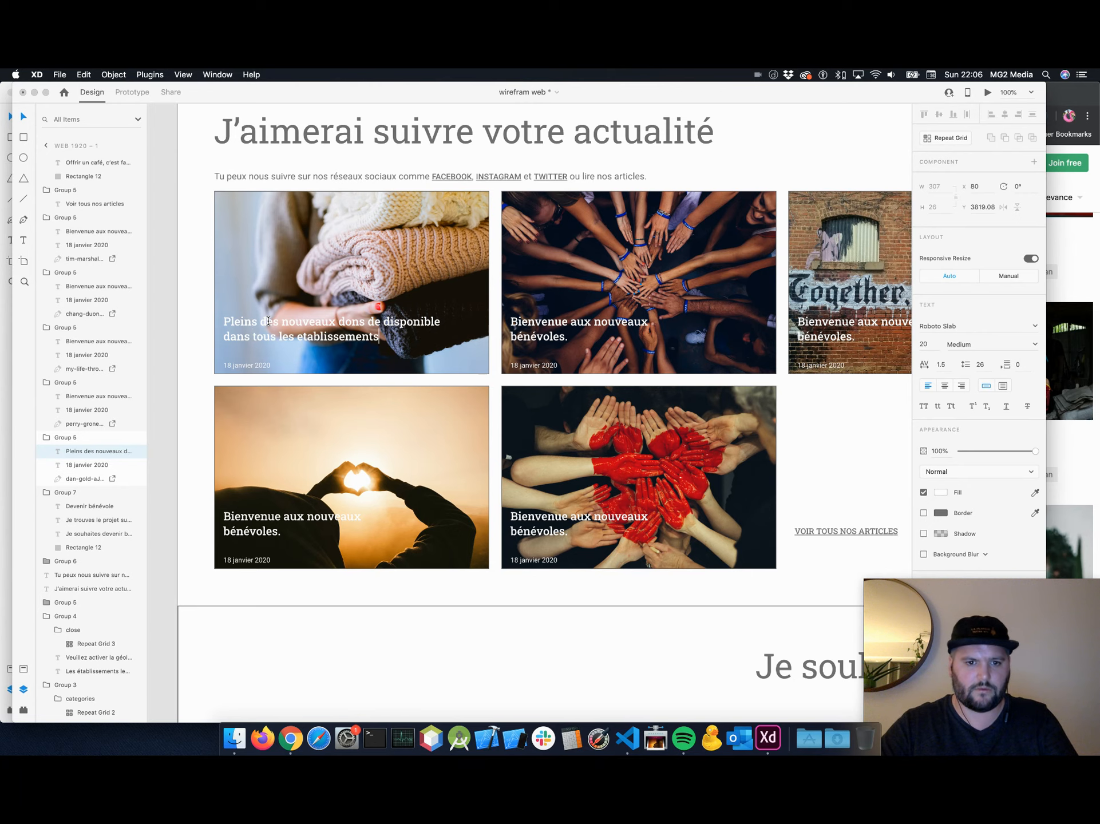
Try "Unis" as the title of the "Together We Create" wall card and clear the title text.
scroll(568, 327, "right", 5)
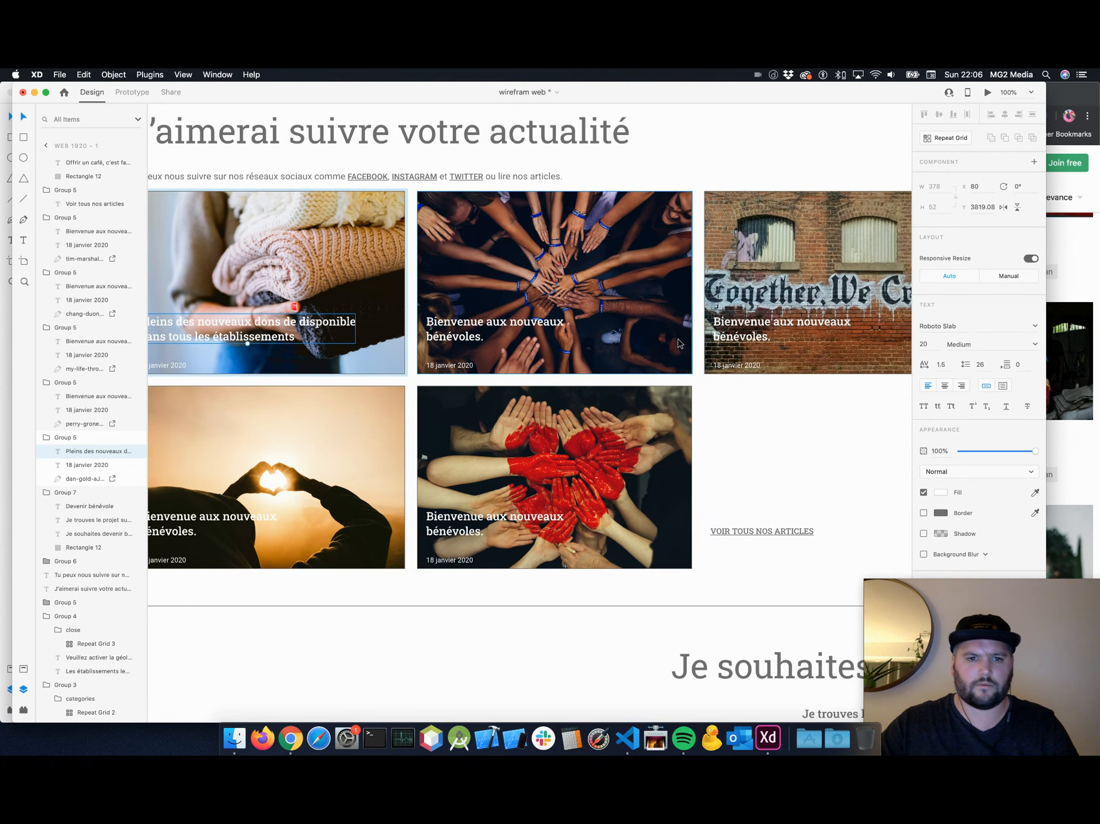
left_click(711, 323)
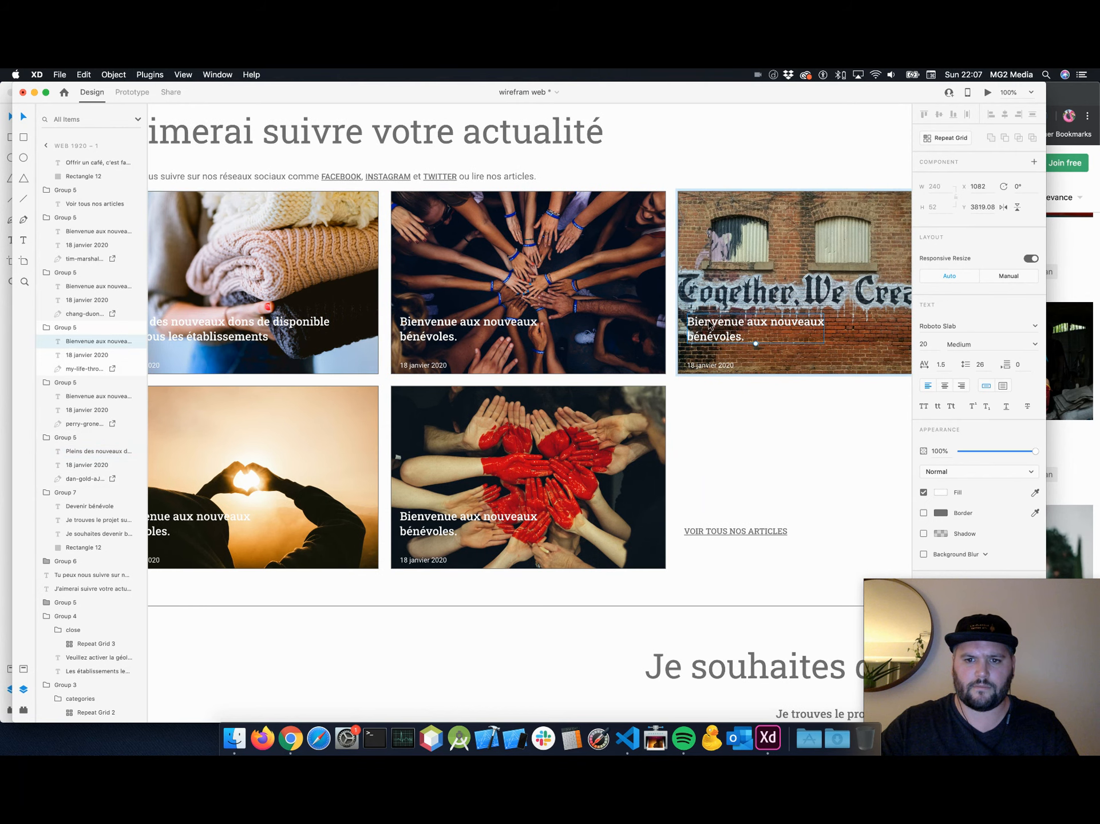
double_click(708, 321)
type("Uni")
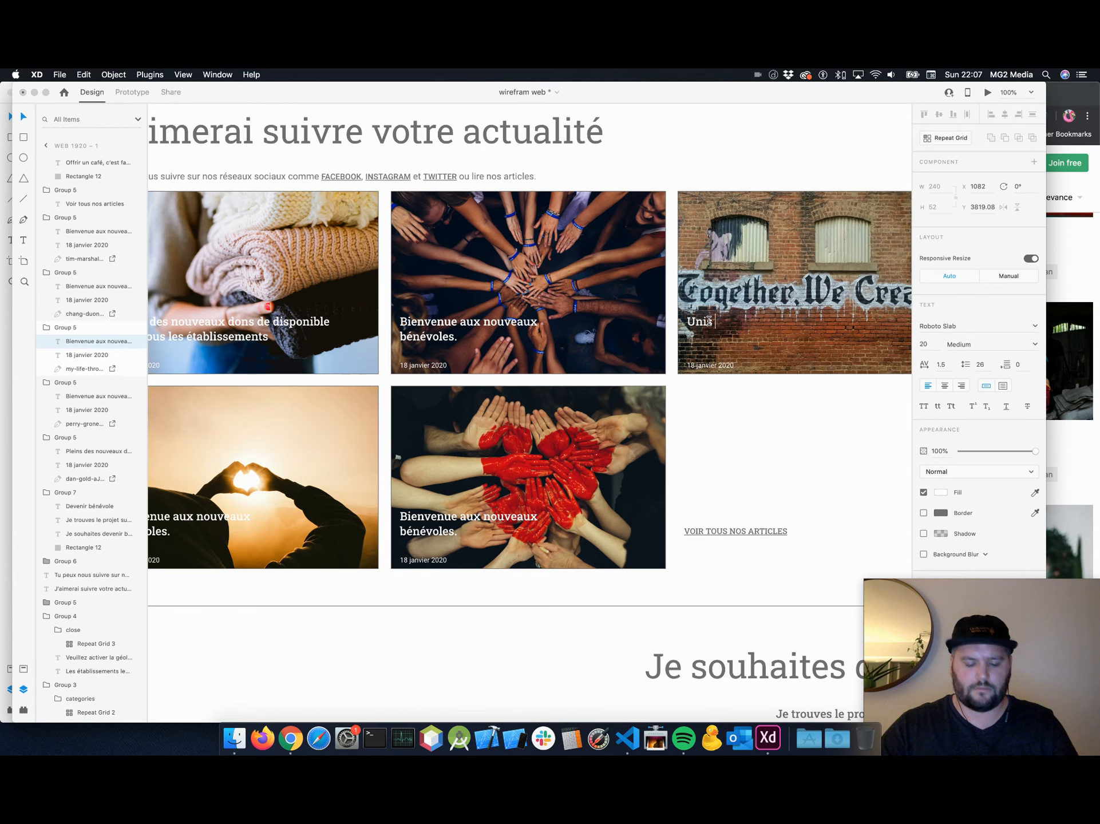
type("s")
key("Escape")
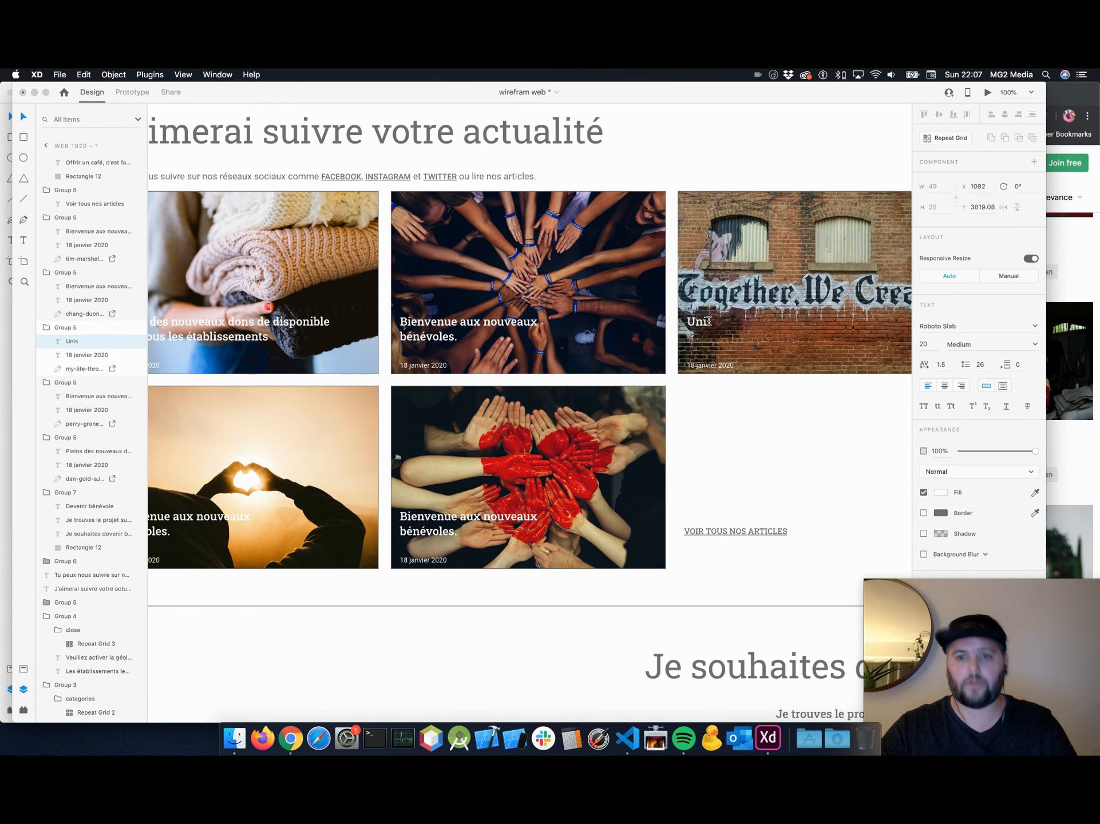
key("BackSpace")
key("BackSpace")
key("BackSpace")
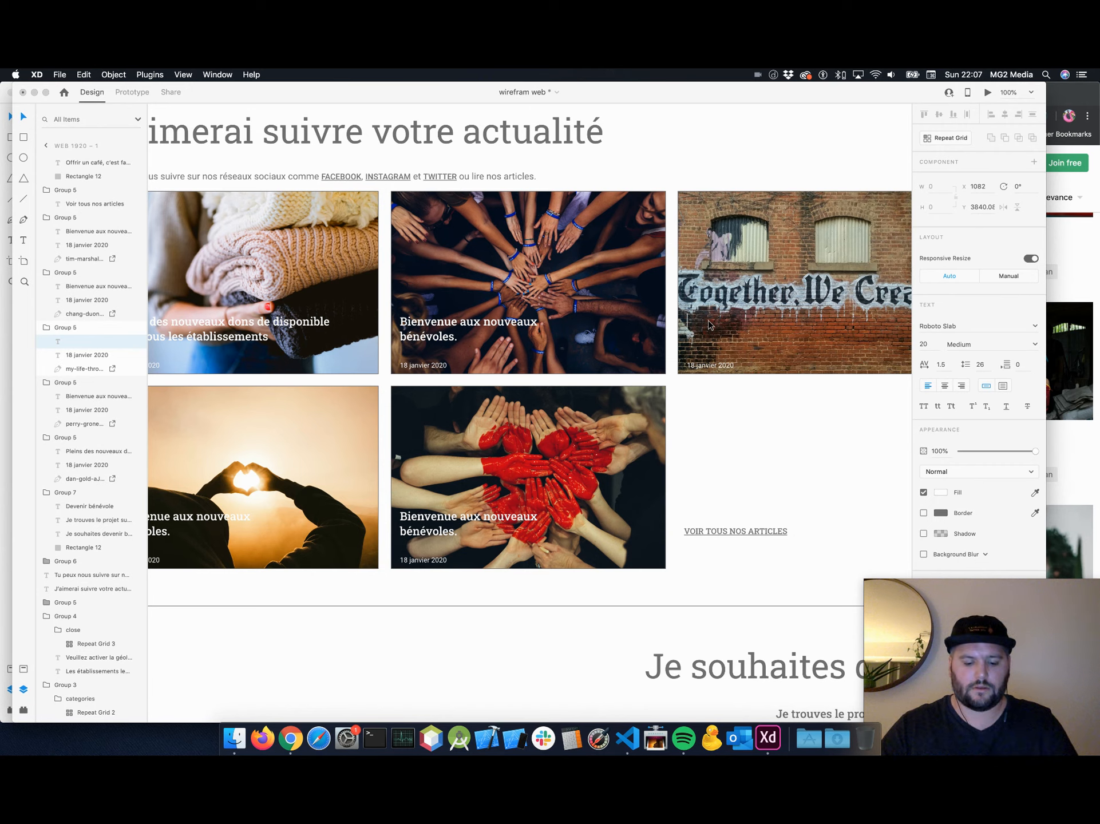
Enter "Deux nouveaux établissements rejoignent" as the first title line on the "Together We Create" wall card.
type("De nouvell")
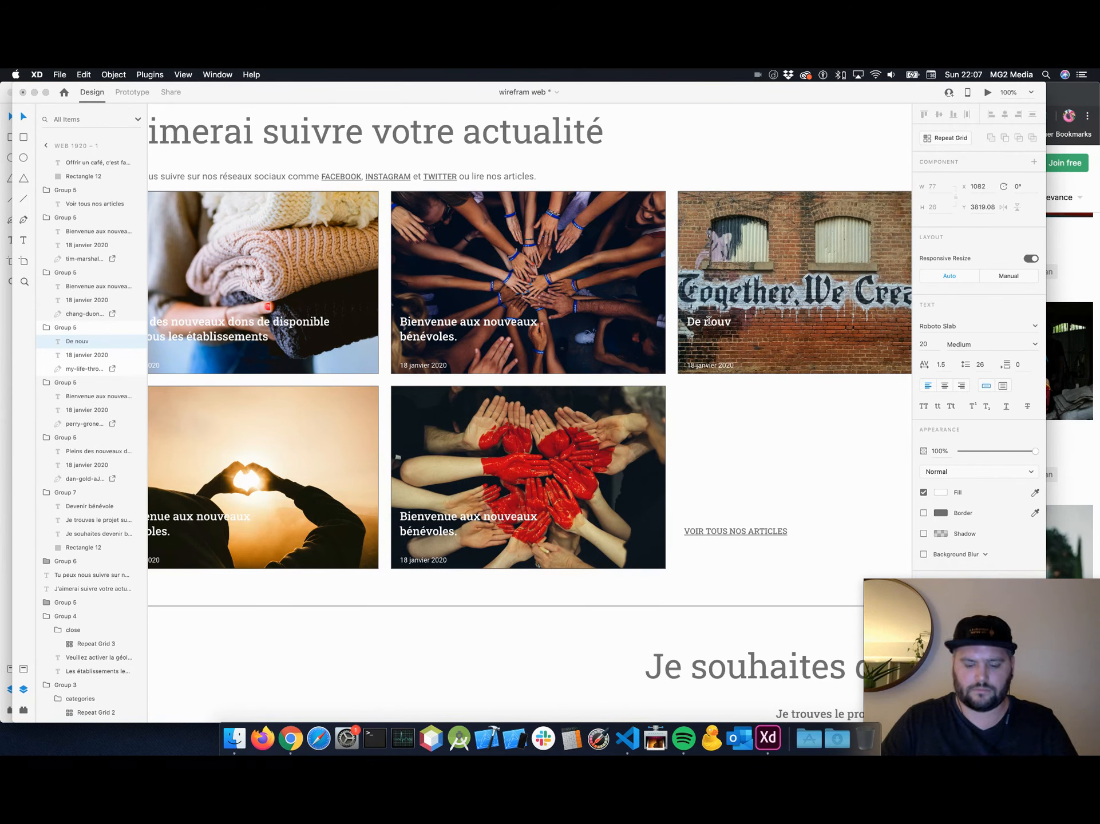
key("BackSpace")
key("BackSpace")
key("BackSpace")
key("BackSpace")
type("ux nouveaux et")
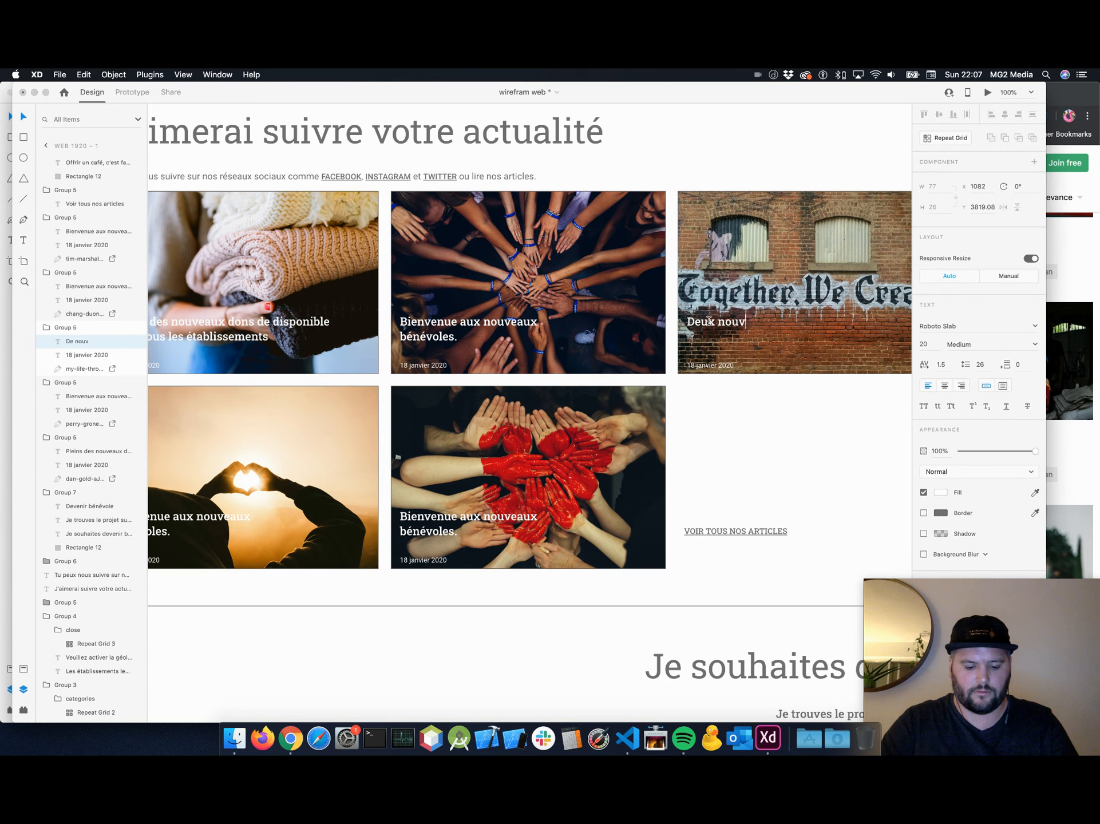
type("abli")
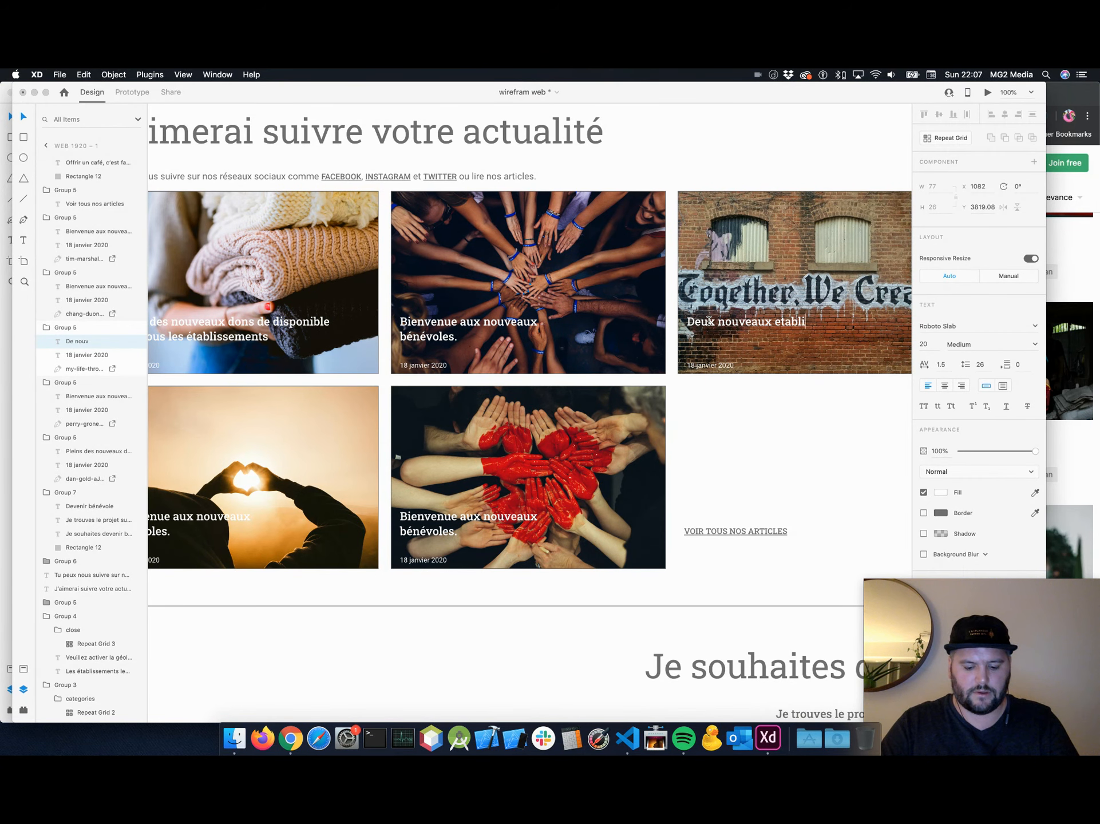
type("ssements")
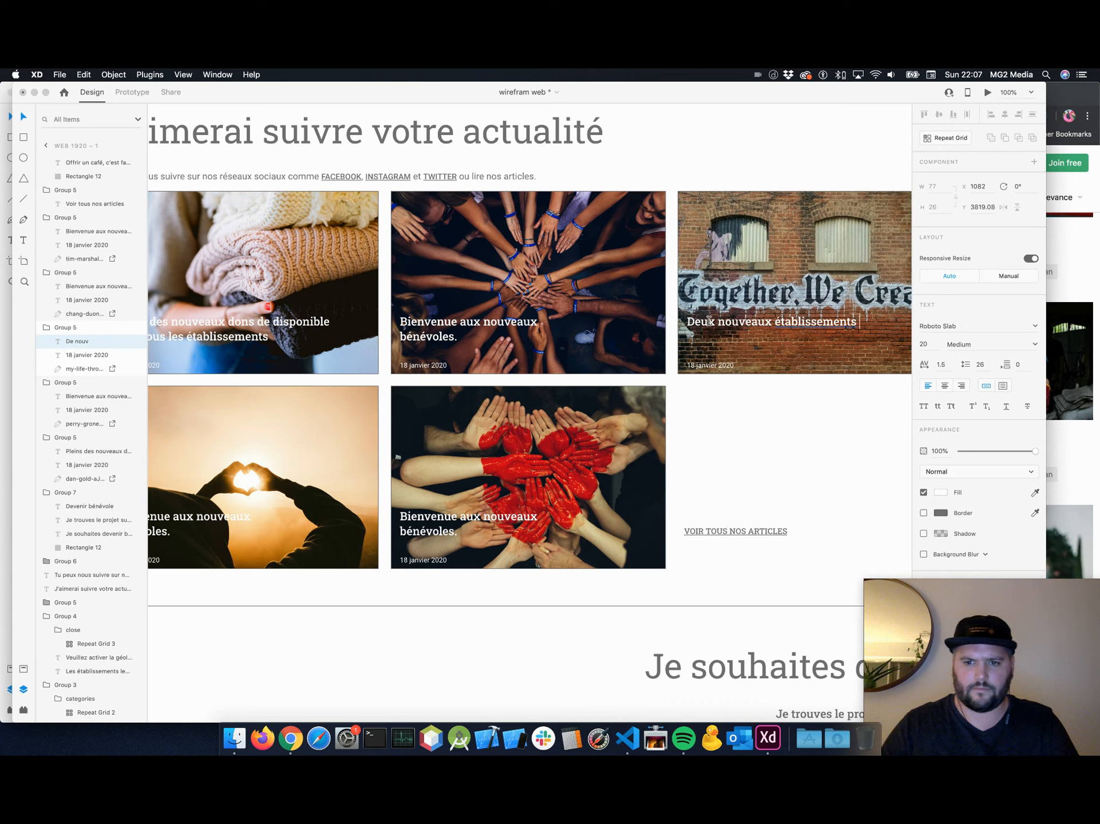
type(" rejoignen")
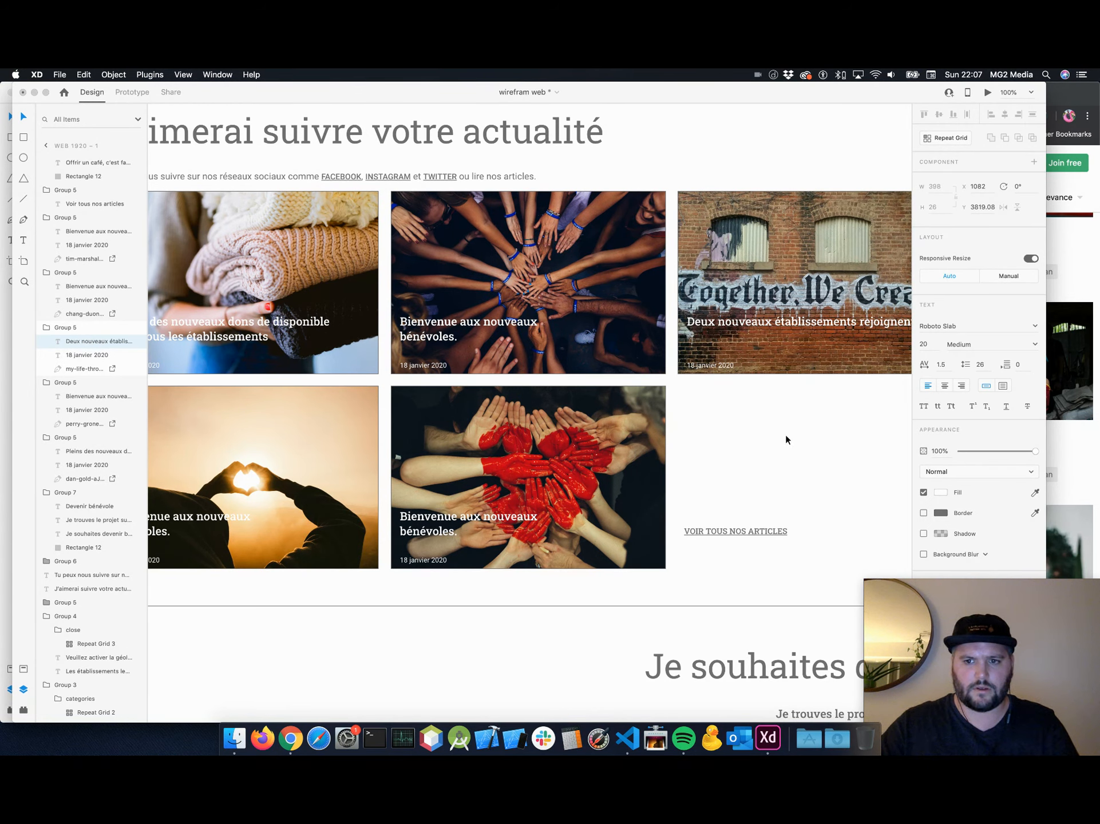
Add "la communauté" as a second line to the wall card's title and finish editing the text.
key("Return")
type("Les")
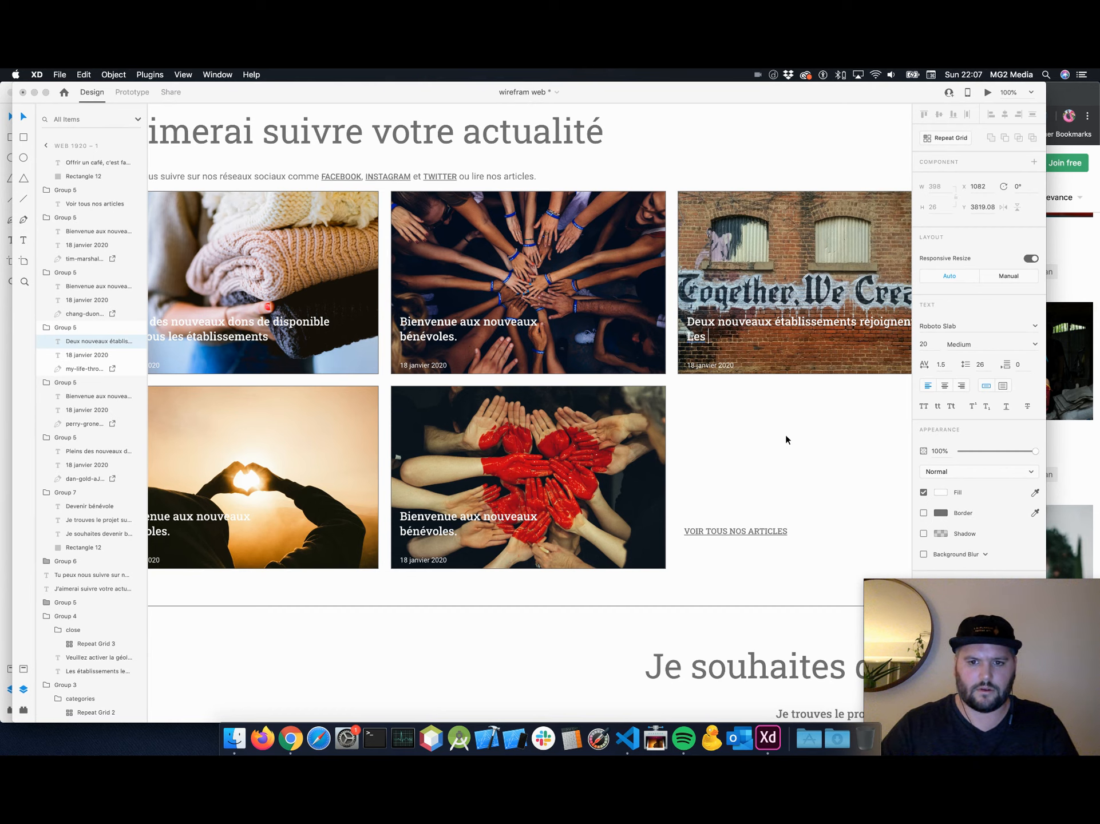
key("BackSpace")
key("BackSpace")
key("BackSpace")
key("BackSpace")
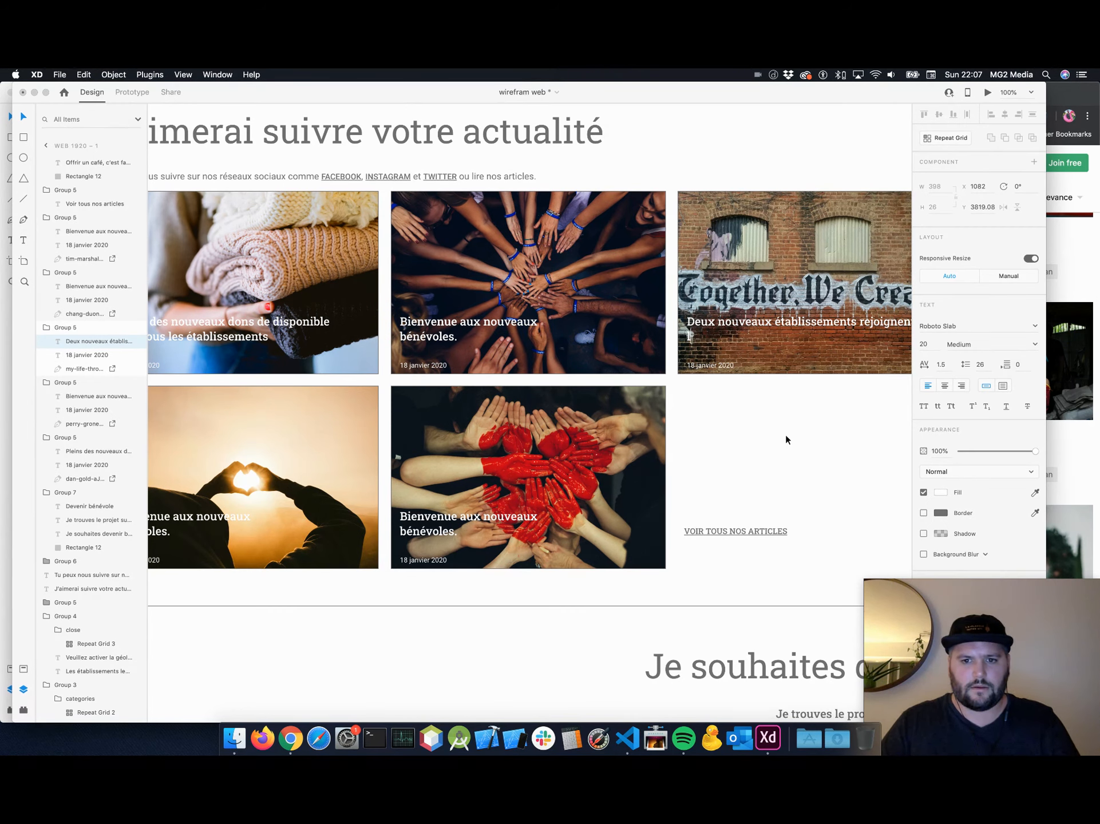
type("la communautr")
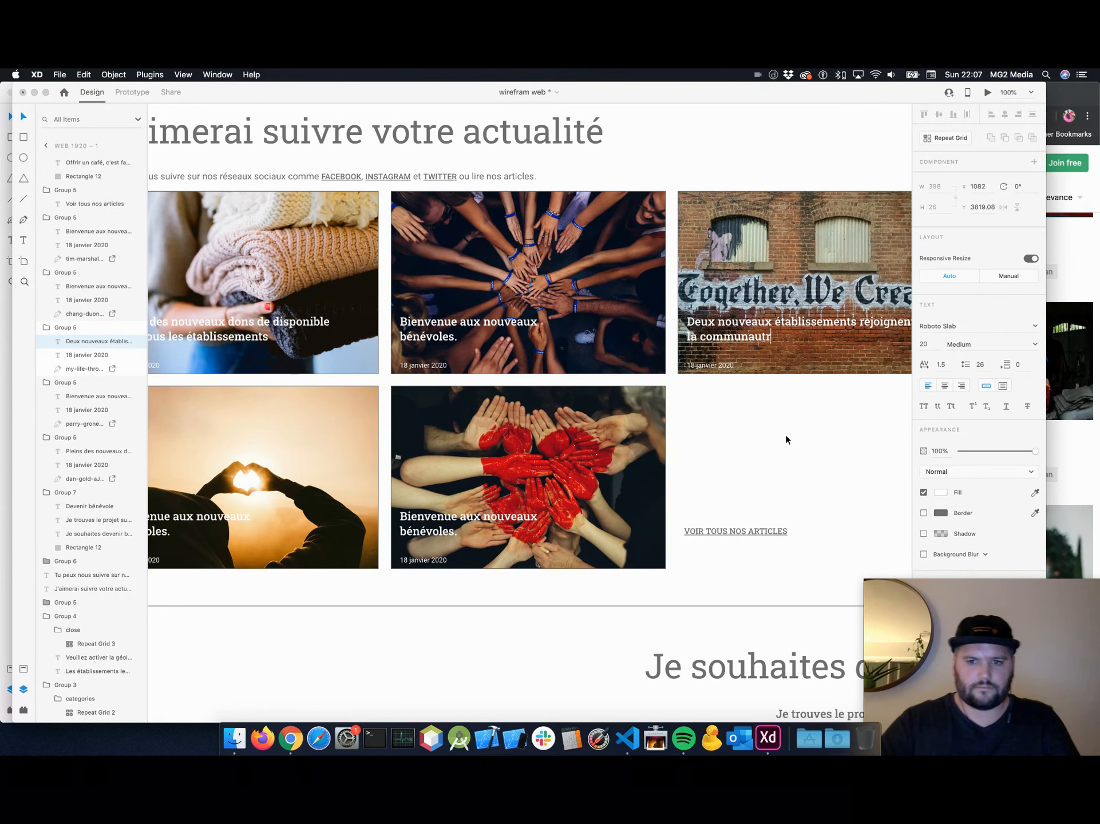
key("BackSpace")
type("é")
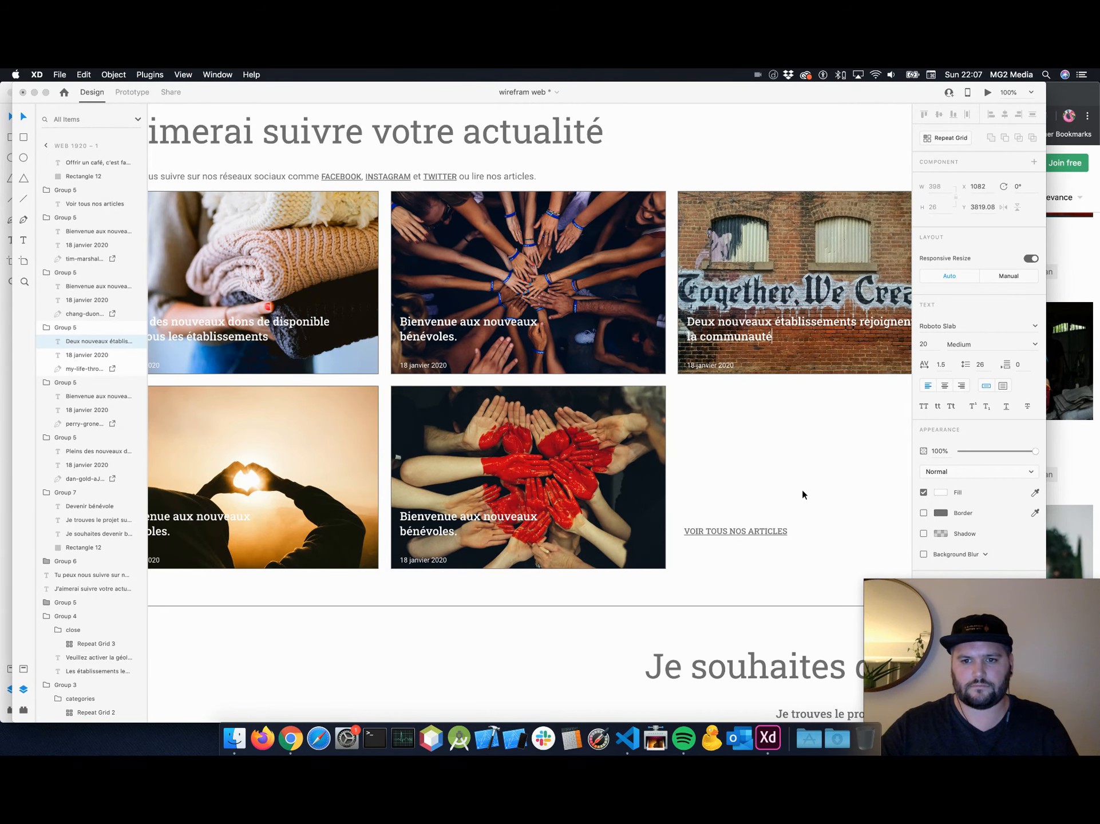
key("Escape")
Replace the heart-hands sunset card's title with the first line "L'histoire de", a person's full name, and "nous aide".
scroll(784, 466, "right", 3)
scroll(783, 466, "left", 5)
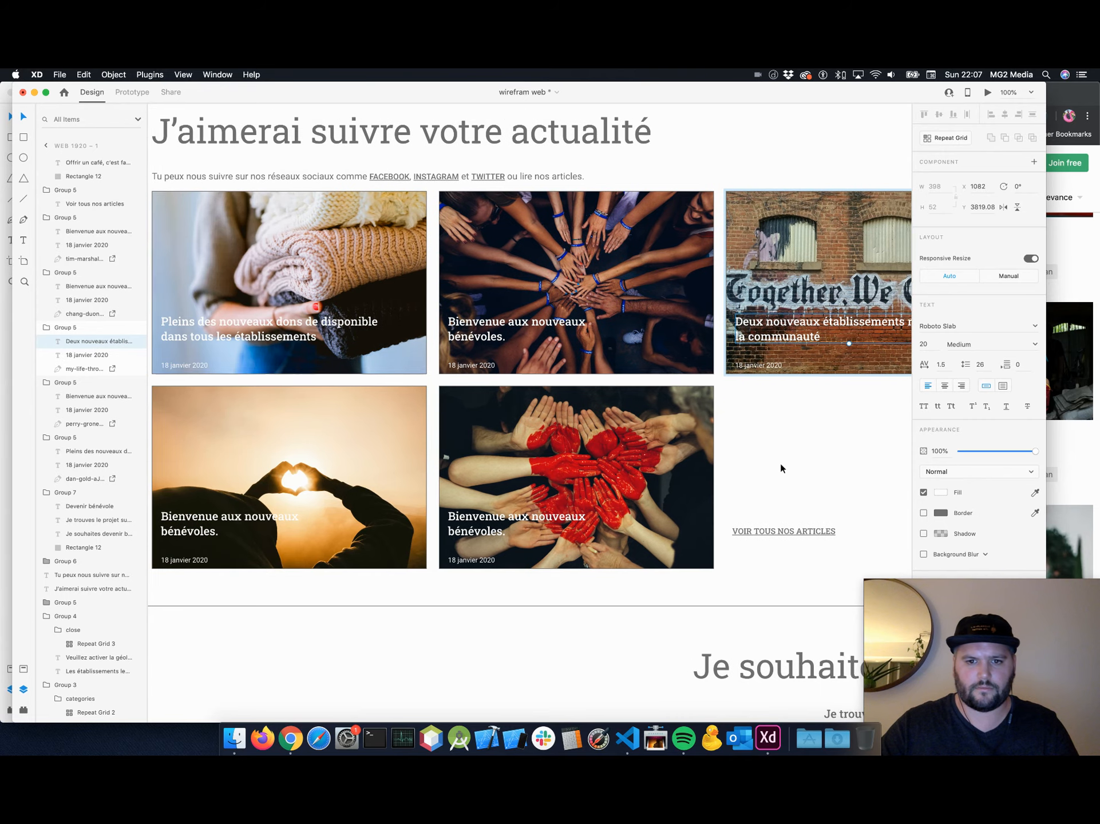
scroll(776, 464, "down", 2)
scroll(777, 464, "left", 3)
left_click(292, 500)
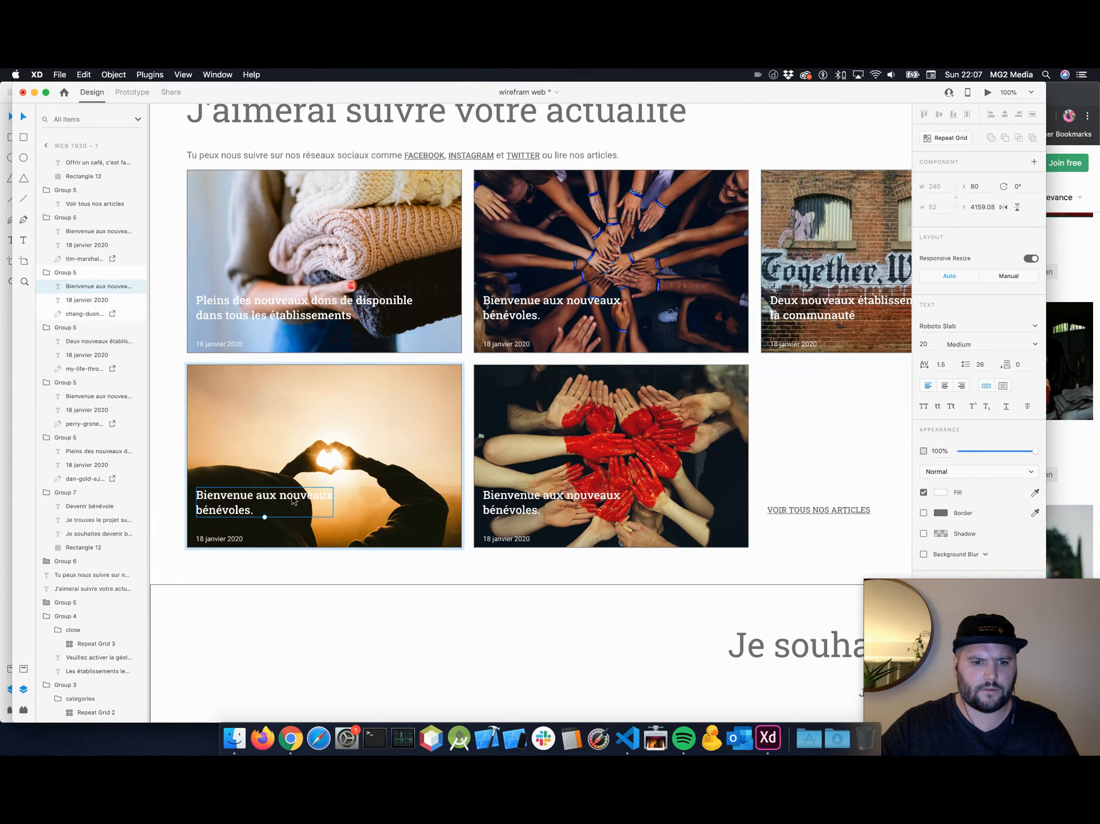
triple_click(294, 494)
triple_click(294, 495)
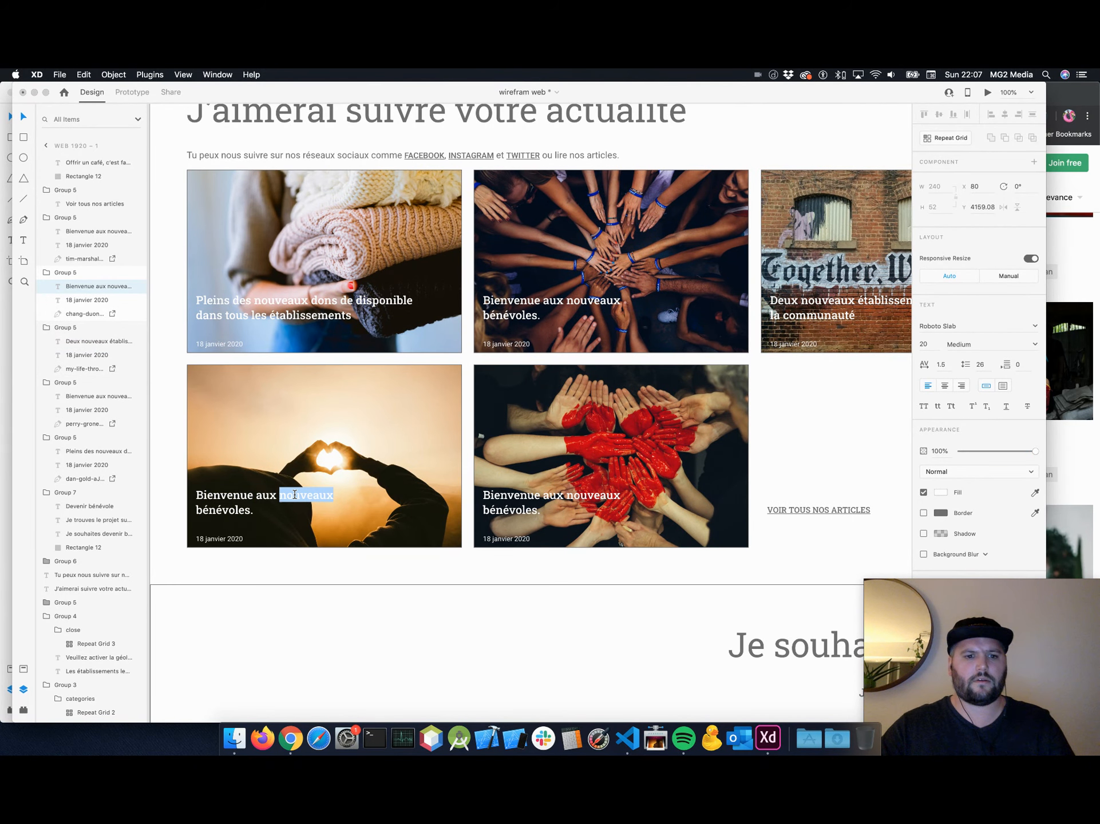
triple_click(294, 495)
key("super+a")
type("L")
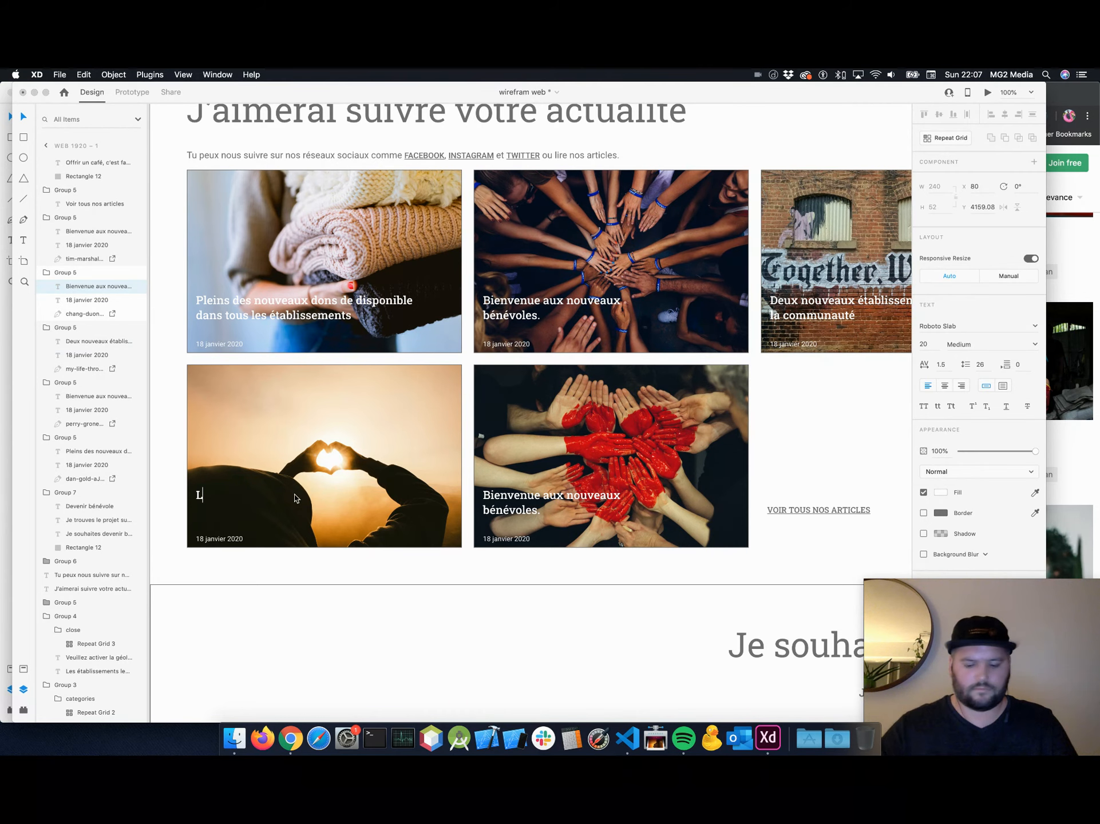
type("'histoire de François Dupont nous aidre")
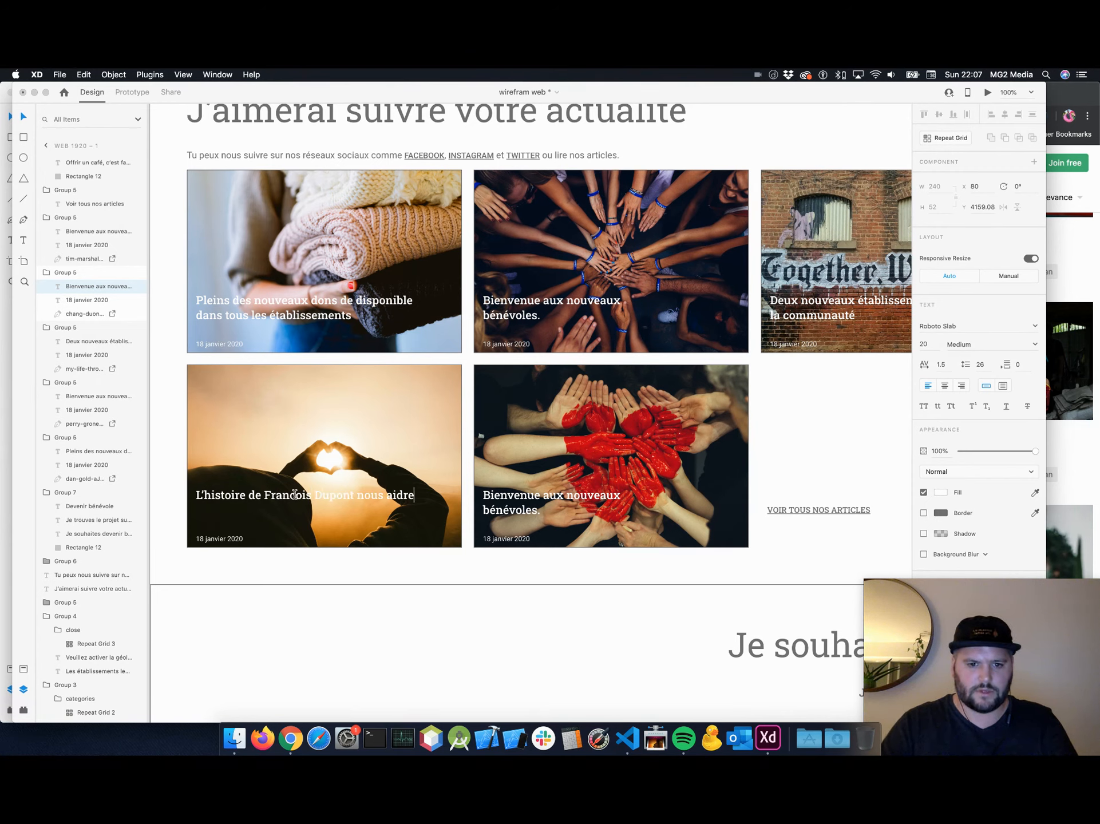
key("BackSpace")
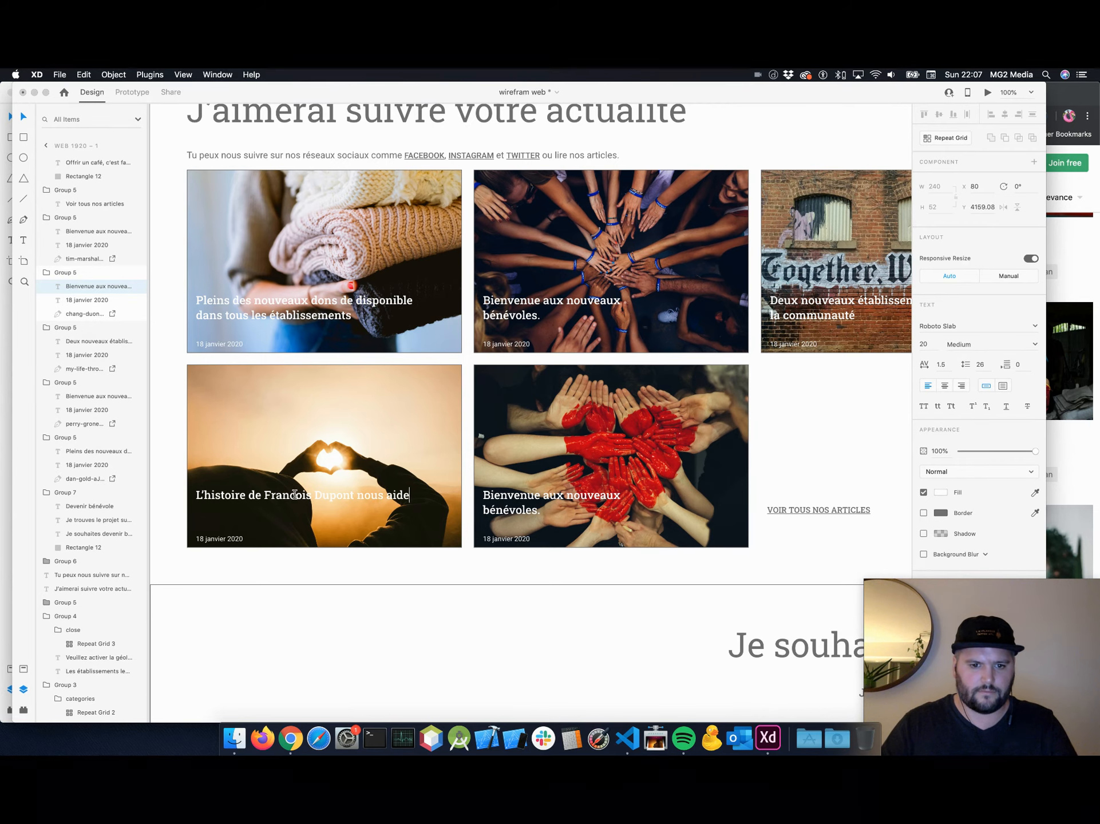
Add "a comprendre pourquoi c'est important" as the second title line on the heart-hands card and finish editing the text.
type("aide A co")
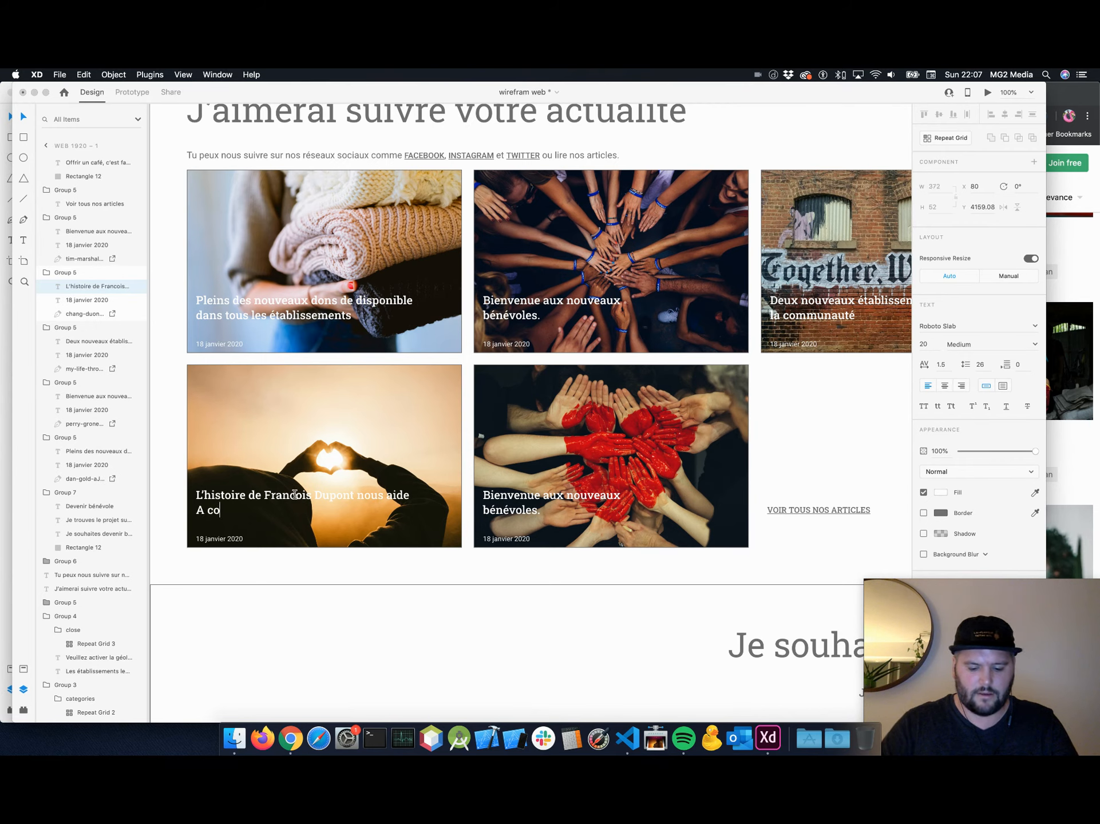
type("mprendre")
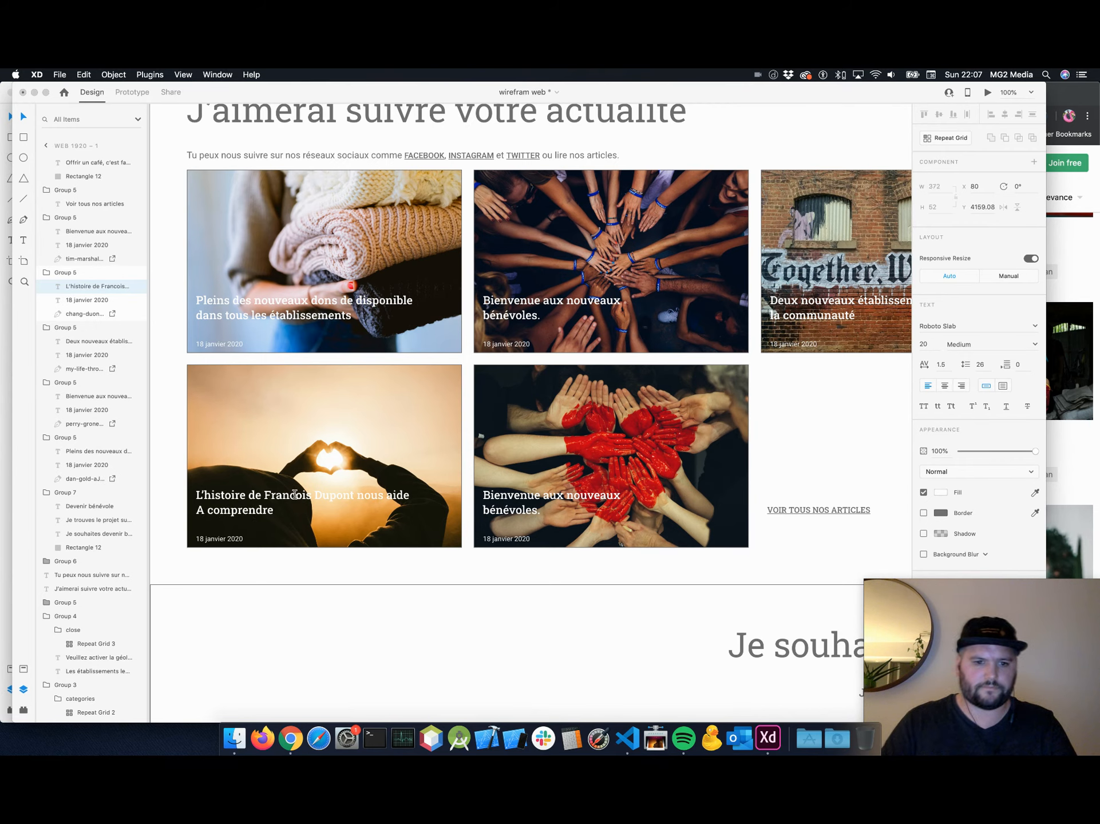
type(" pourqu")
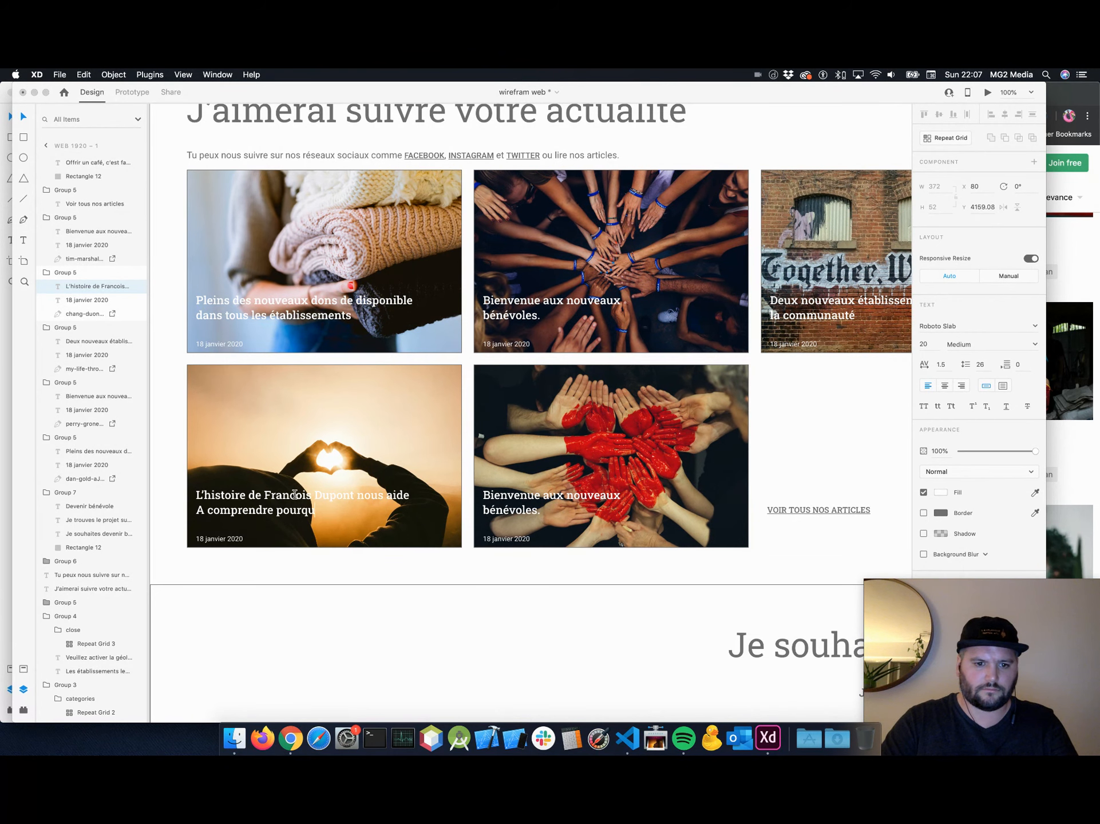
key("BackSpace")
key("BackSpace")
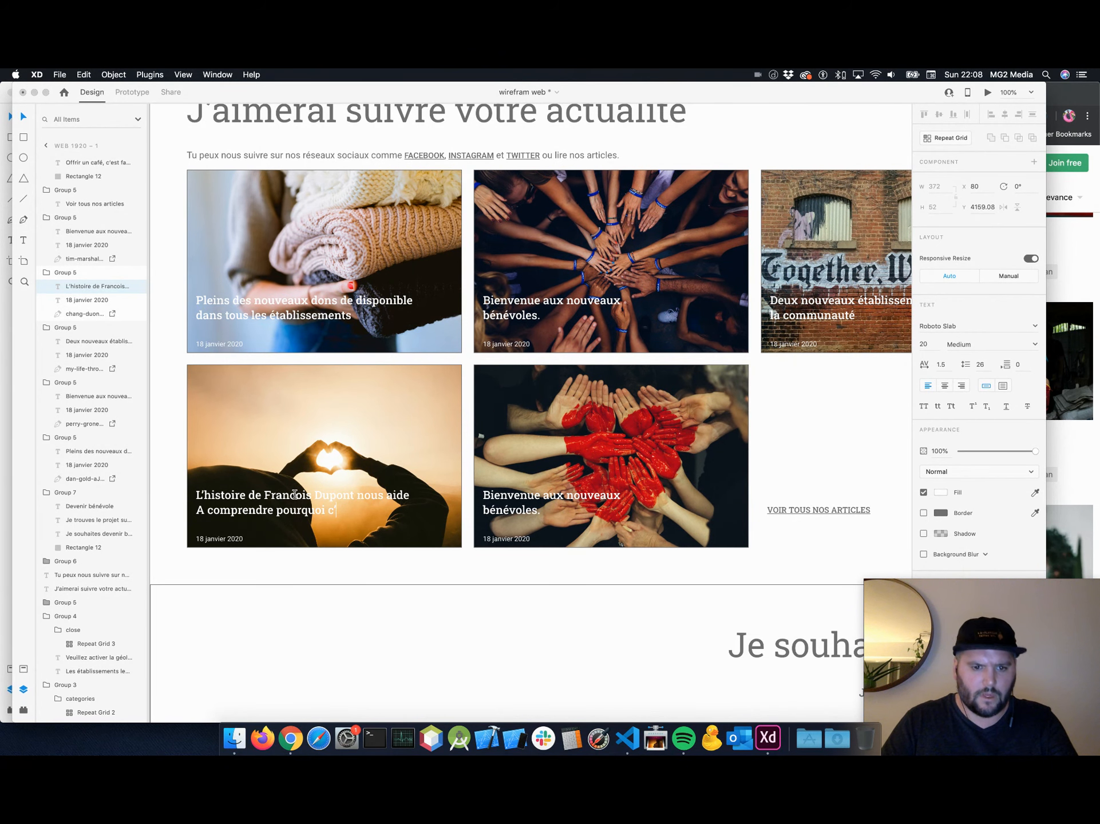
type("est im")
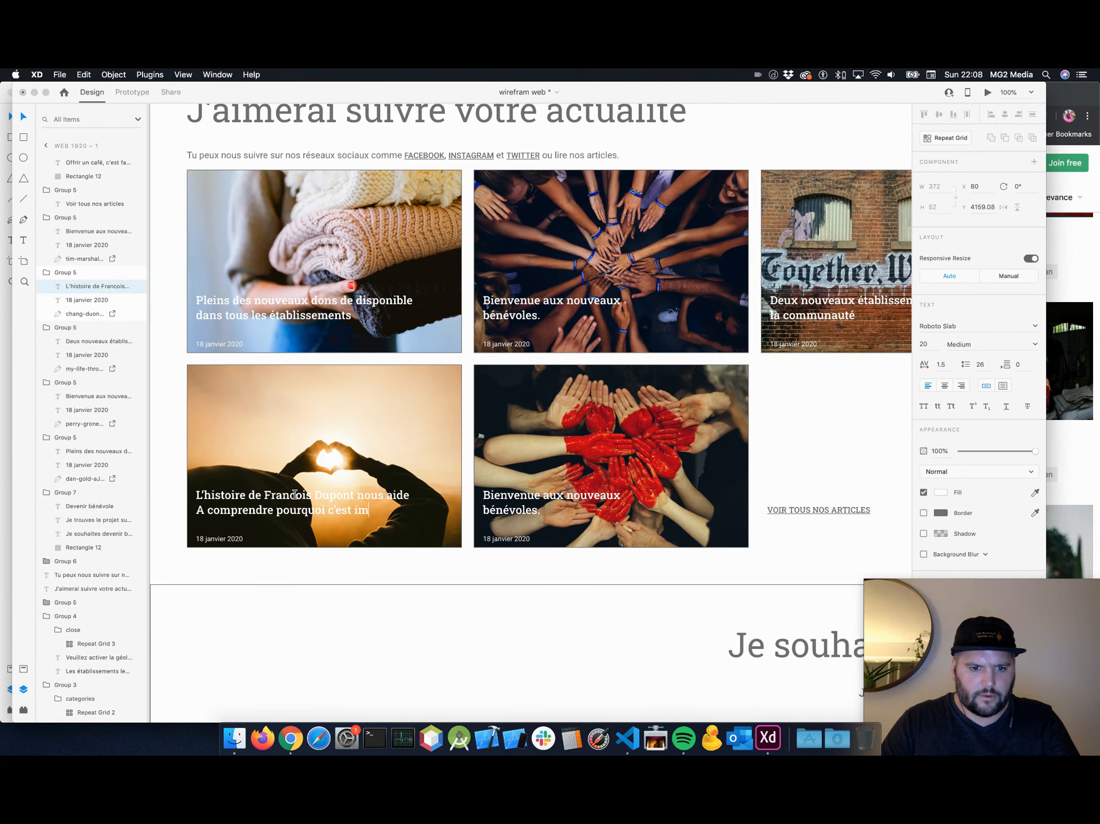
type("portant")
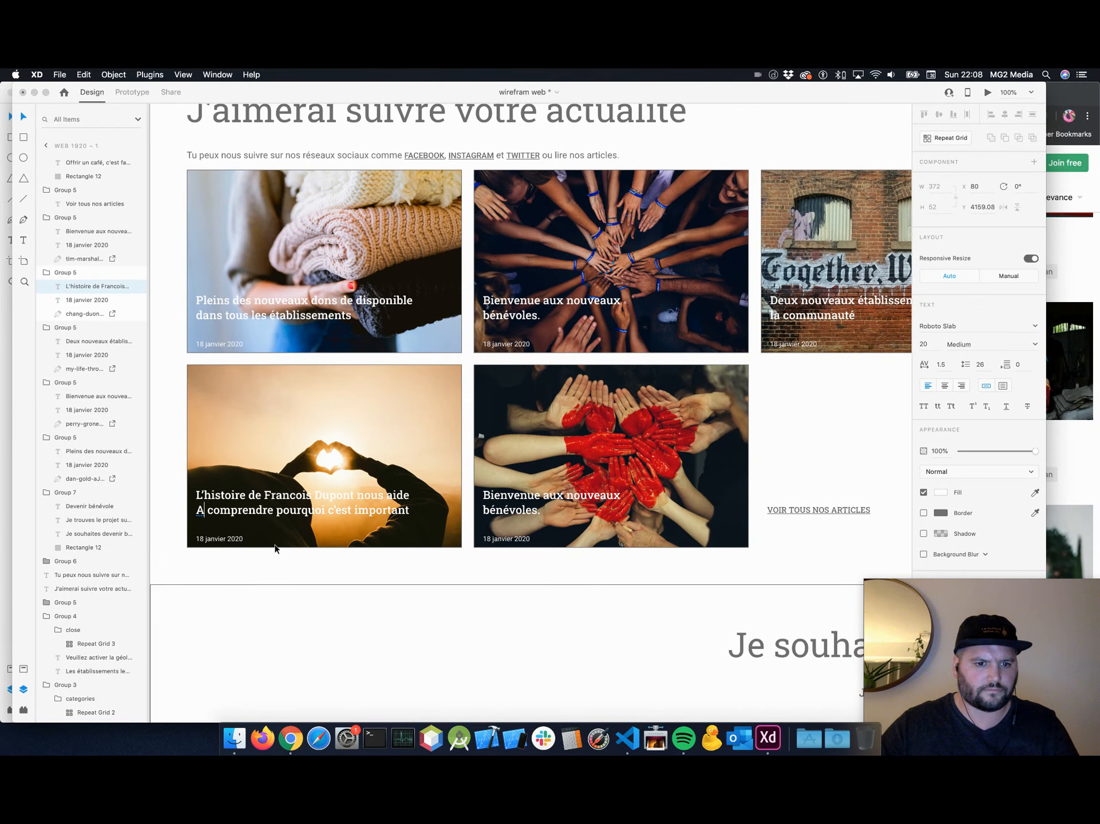
key("BackSpace")
type("a")
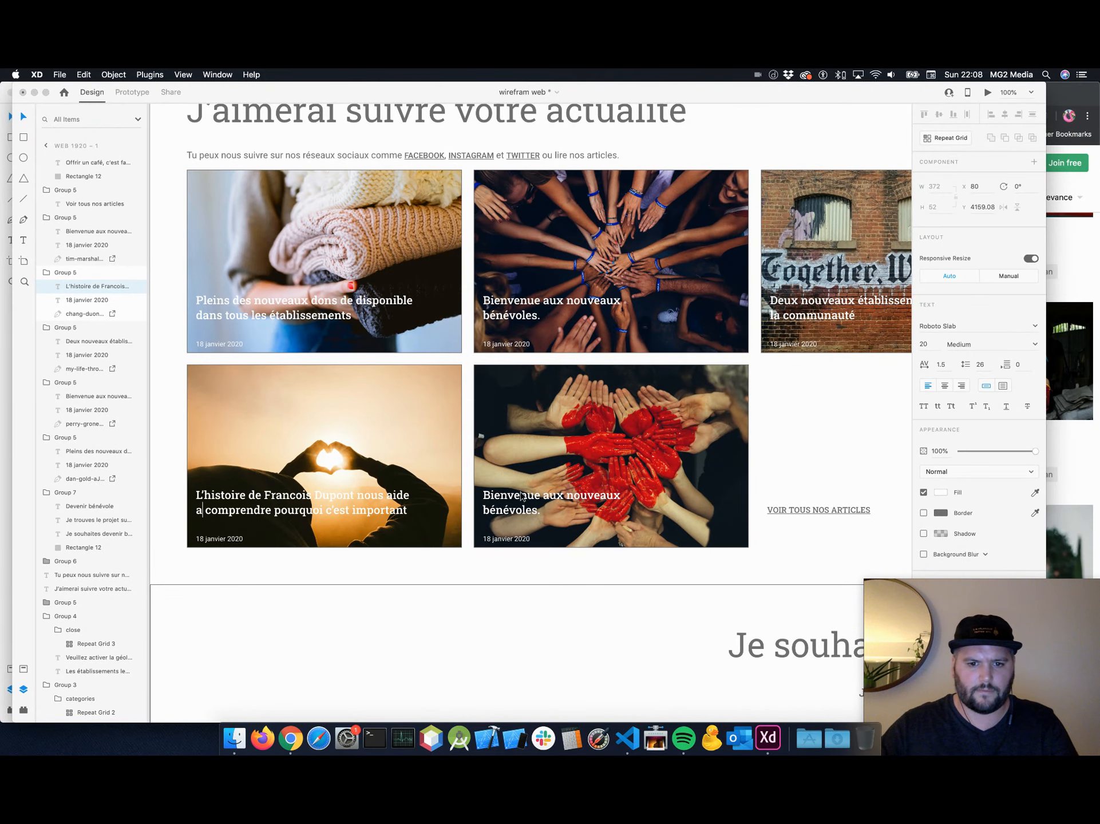
key("Escape")
Replace the red-painted hands card's title with "Tous les jours de nouvelles personnes decouvrent comment aider leur communauté", broken after "personnes".
left_click(514, 494)
double_click(512, 493)
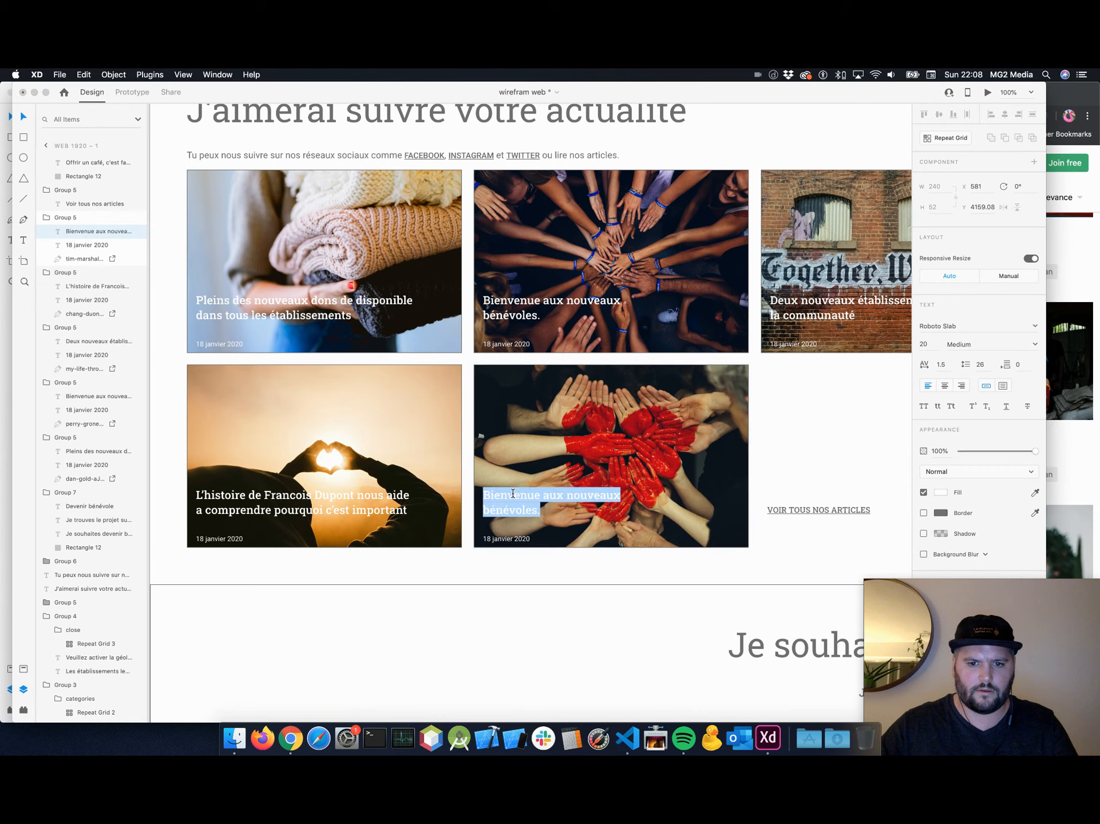
type("Tous les jours")
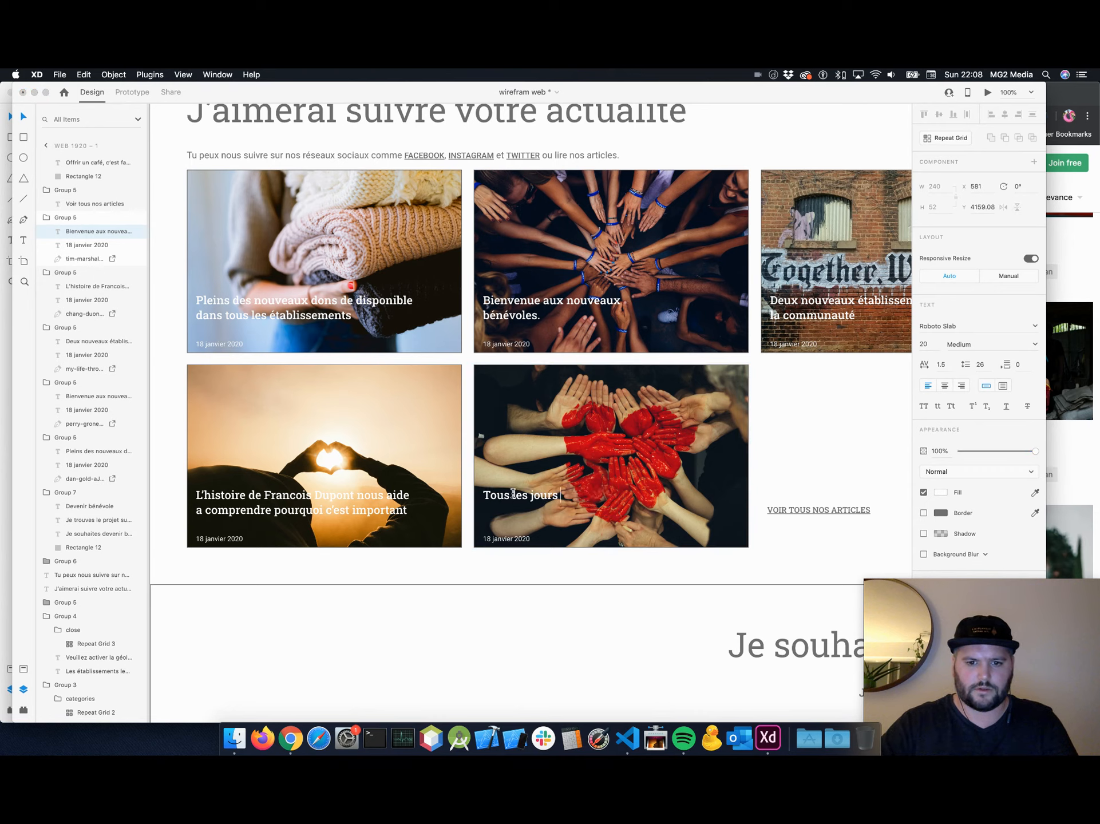
type(" de nouvelles personnes")
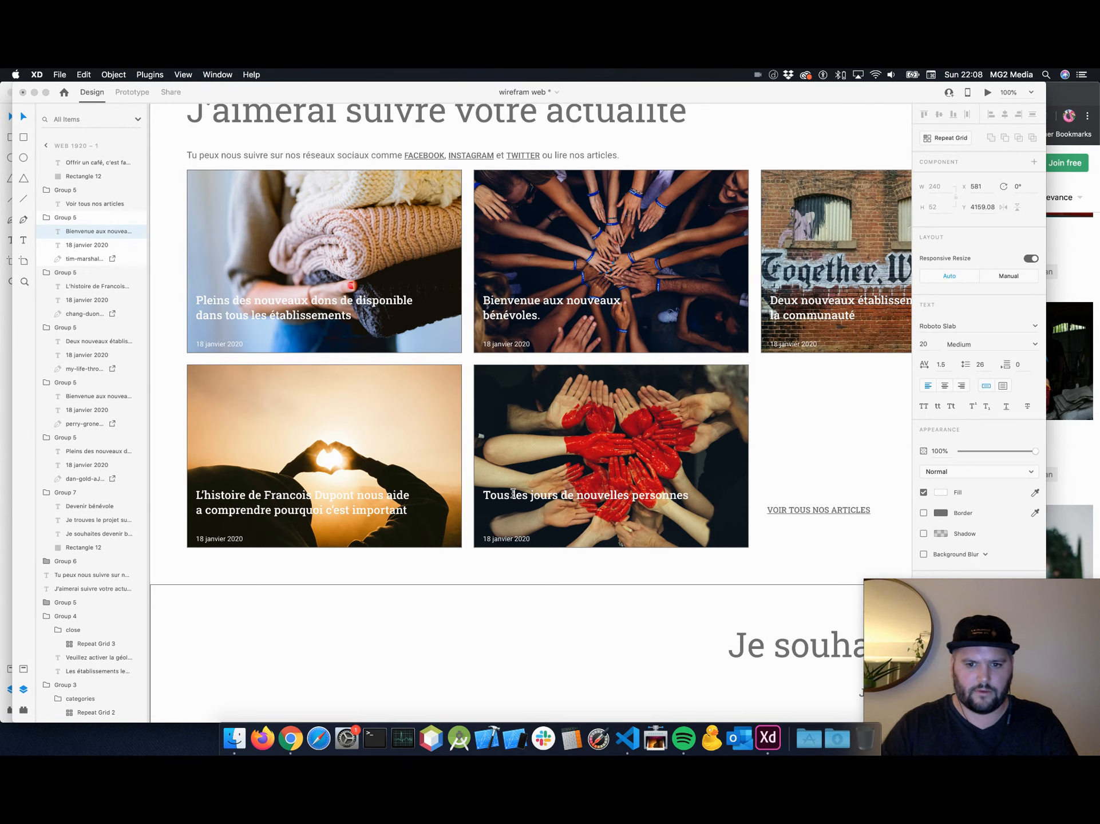
type(" decouv")
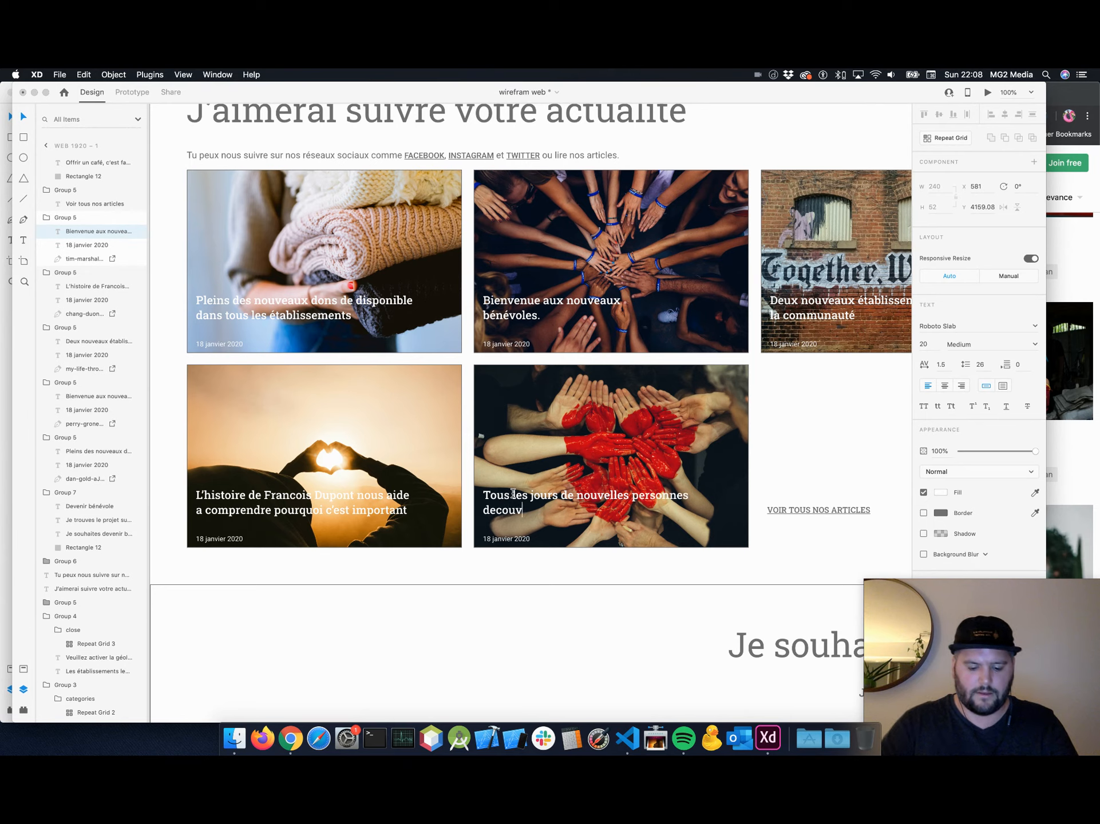
type("rent comment aider")
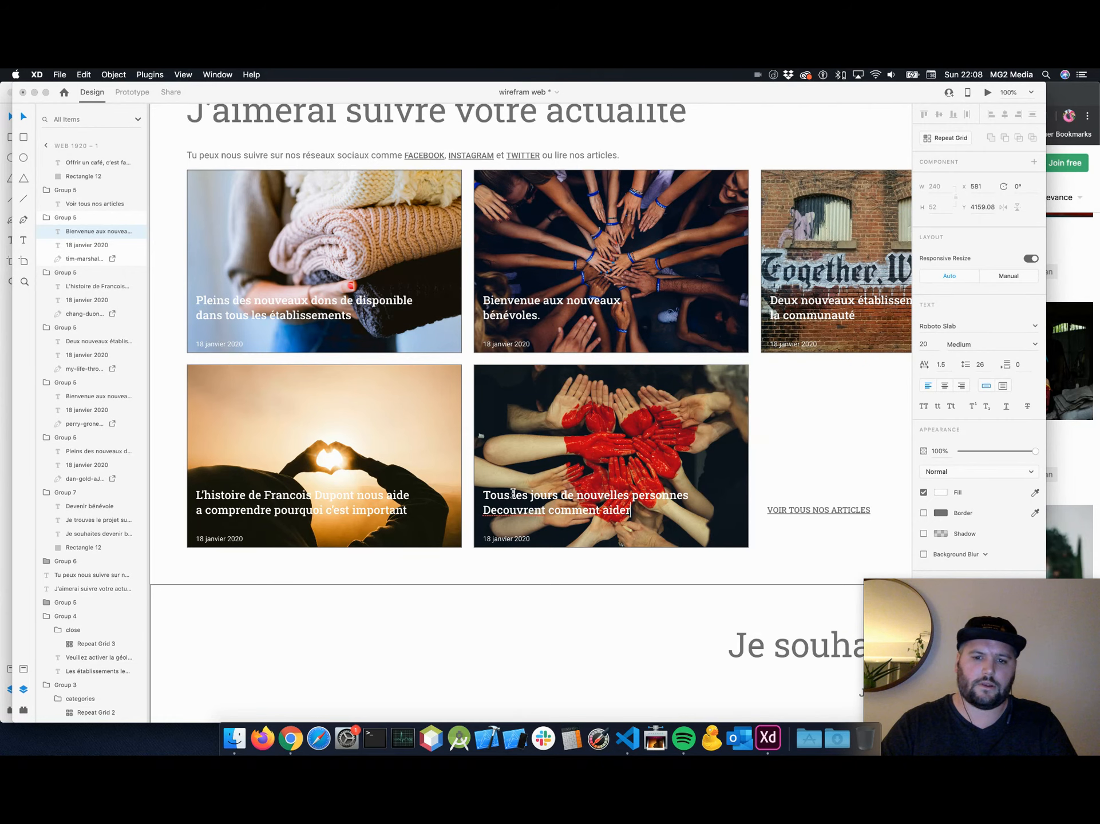
type(" leur communauté.")
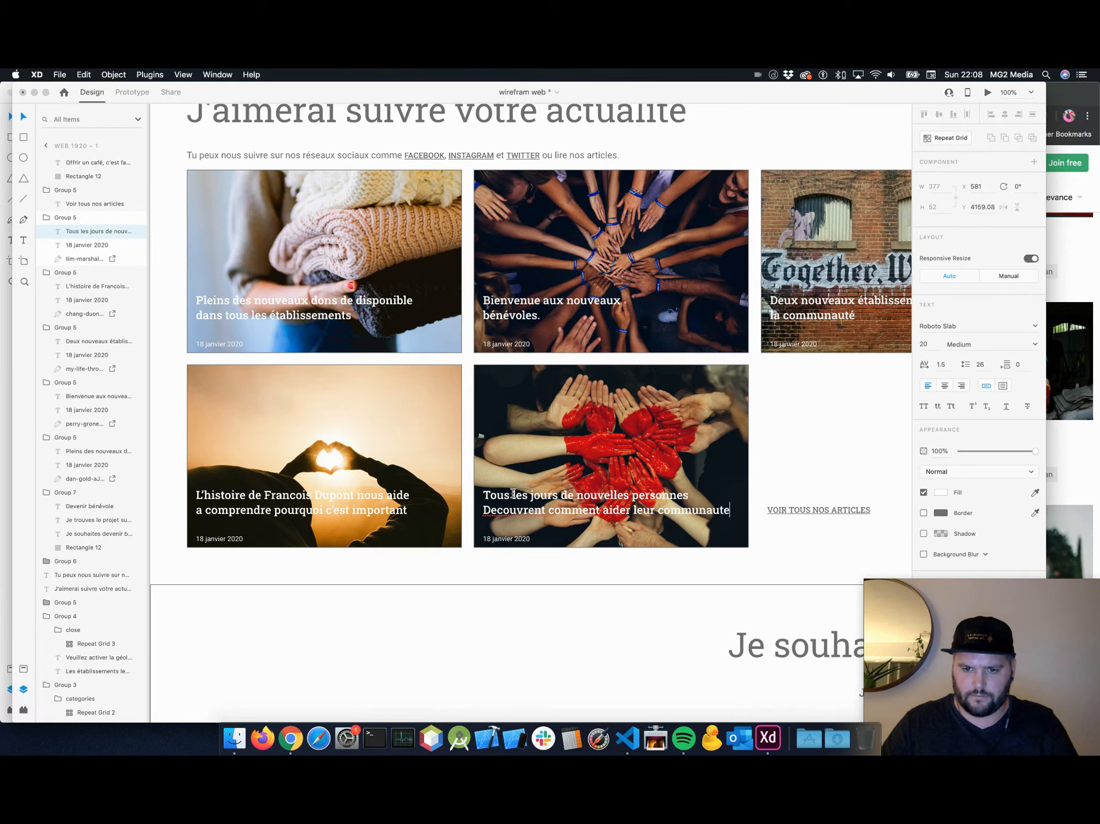
type("2")
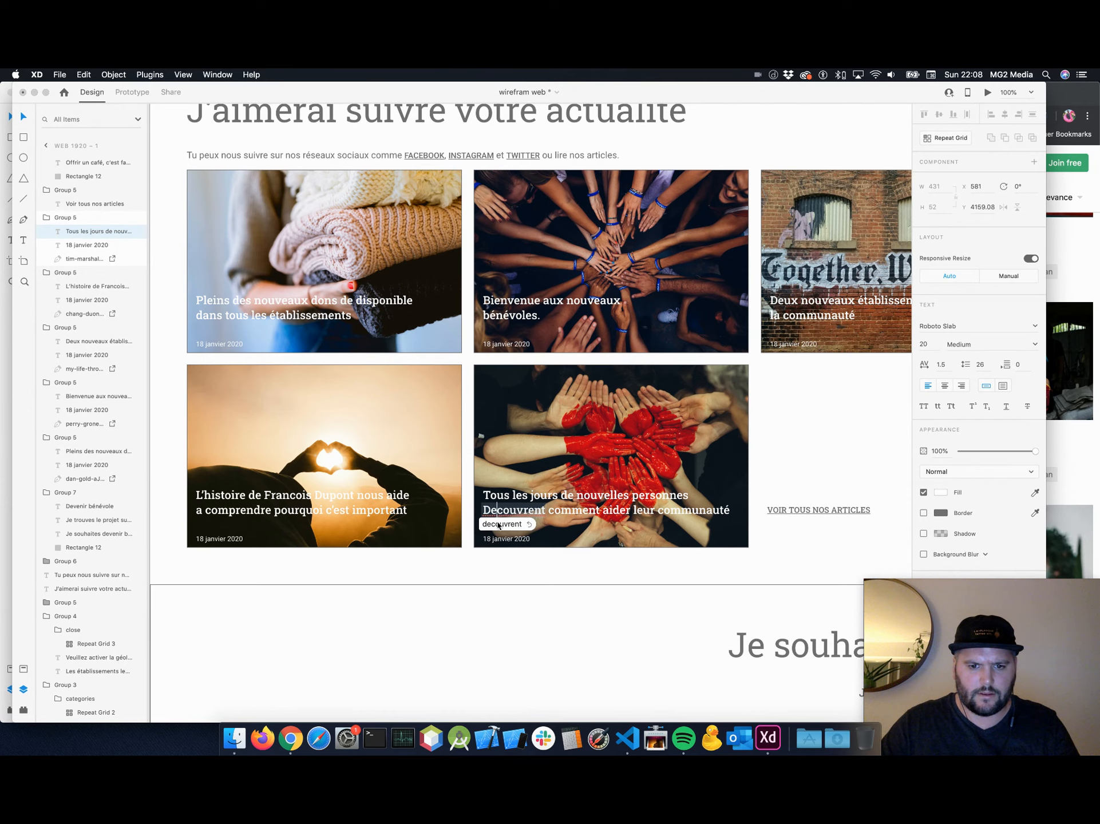
left_click(498, 524)
left_click(575, 575)
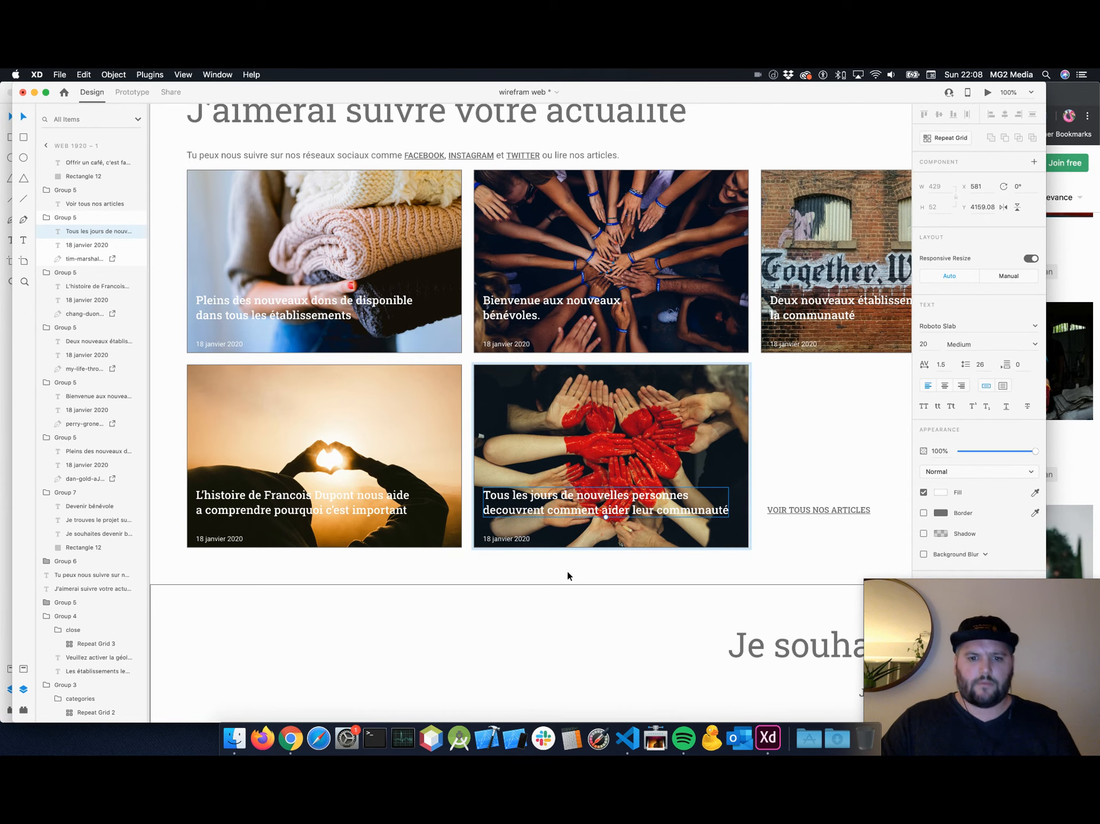
Save the web wireframe file and deselect the edited card title.
scroll(608, 566, "right", 3)
scroll(609, 566, "up", 1)
key("super+s")
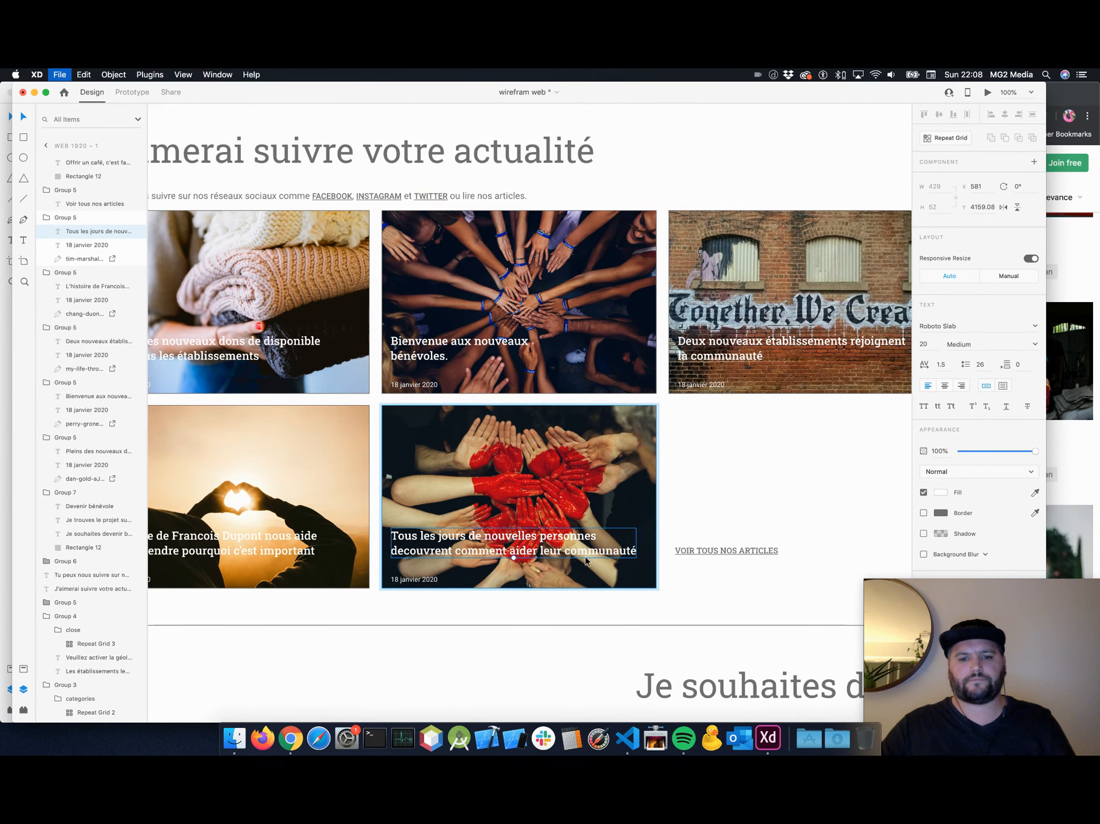
left_click(733, 481)
Switch to Chrome and place the downloaded "Together We Create" wall and red-painted hands photos in the second and third nearby-establishment cards.
key("super+equal")
key("super+minus")
key("super+minus")
key("super+minus")
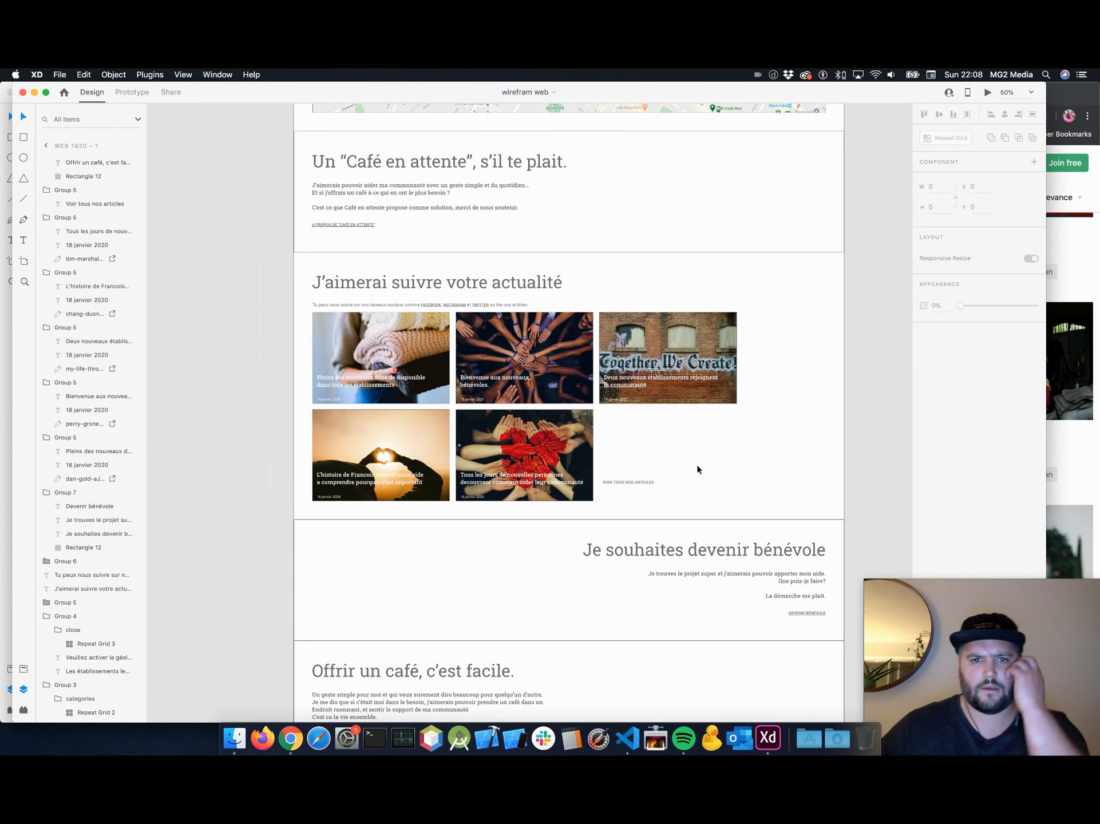
scroll(695, 465, "up", 5)
scroll(687, 468, "up", 12)
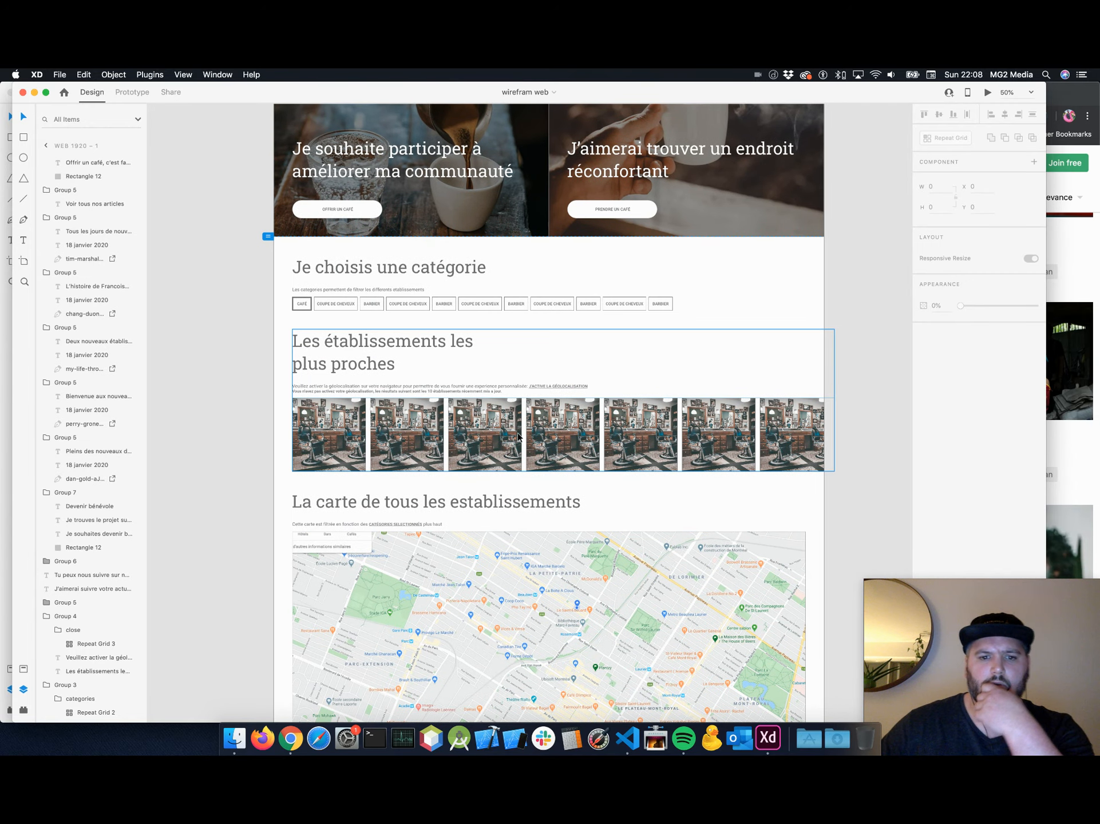
left_click(1073, 470)
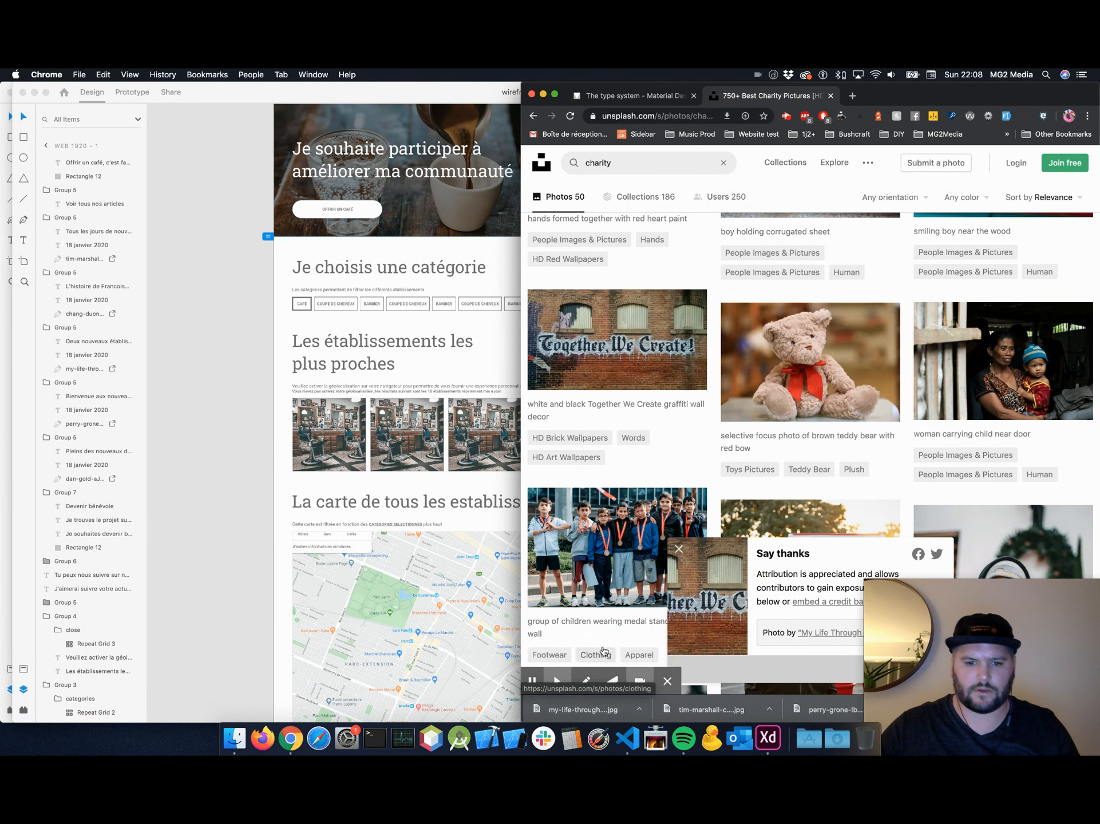
left_click_drag(581, 714, 422, 452)
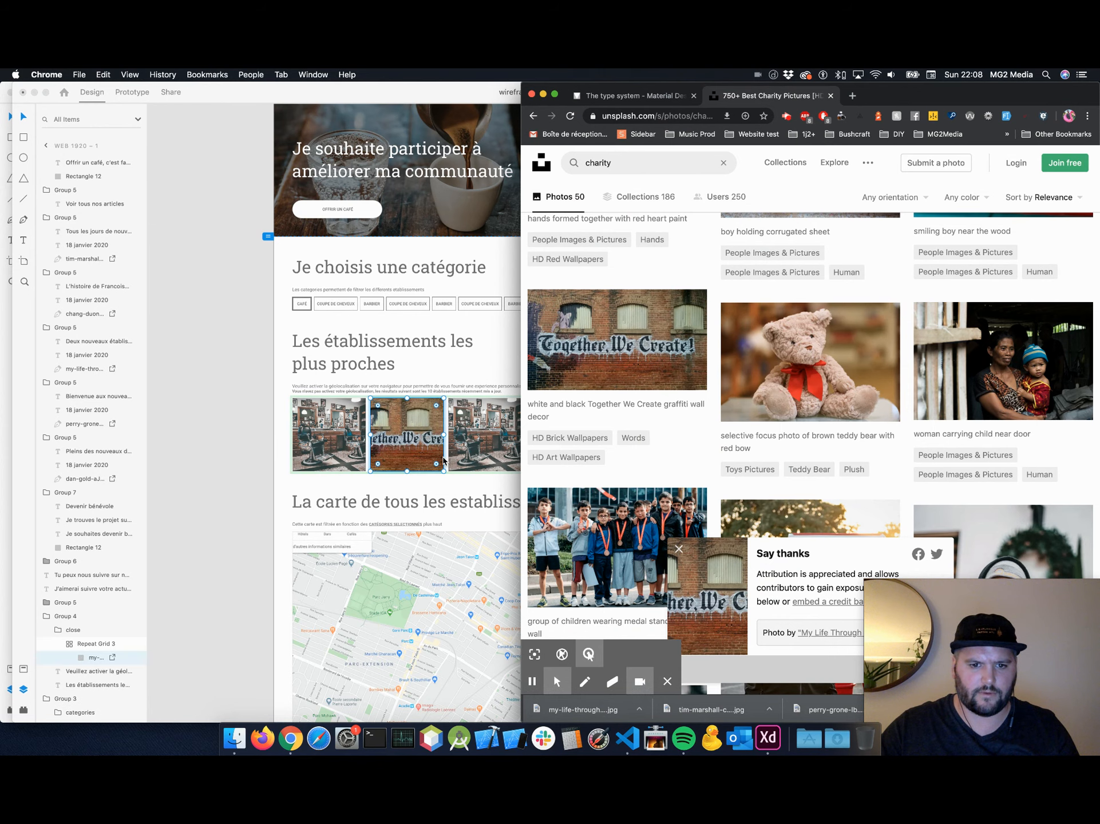
scroll(454, 501, "right", 4)
left_click_drag(458, 520, 381, 438)
scroll(471, 483, "right", 5)
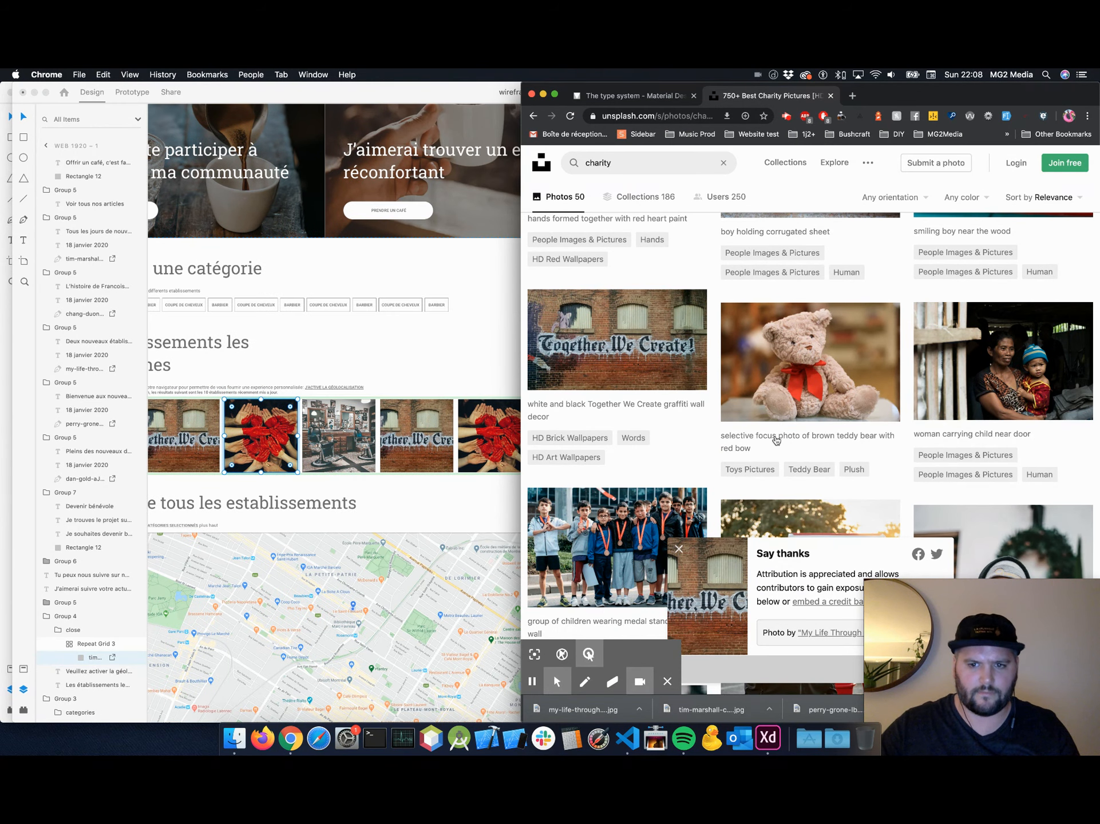
Search Unsplash for "shop" photos and browse the results.
scroll(775, 400, "up", 15)
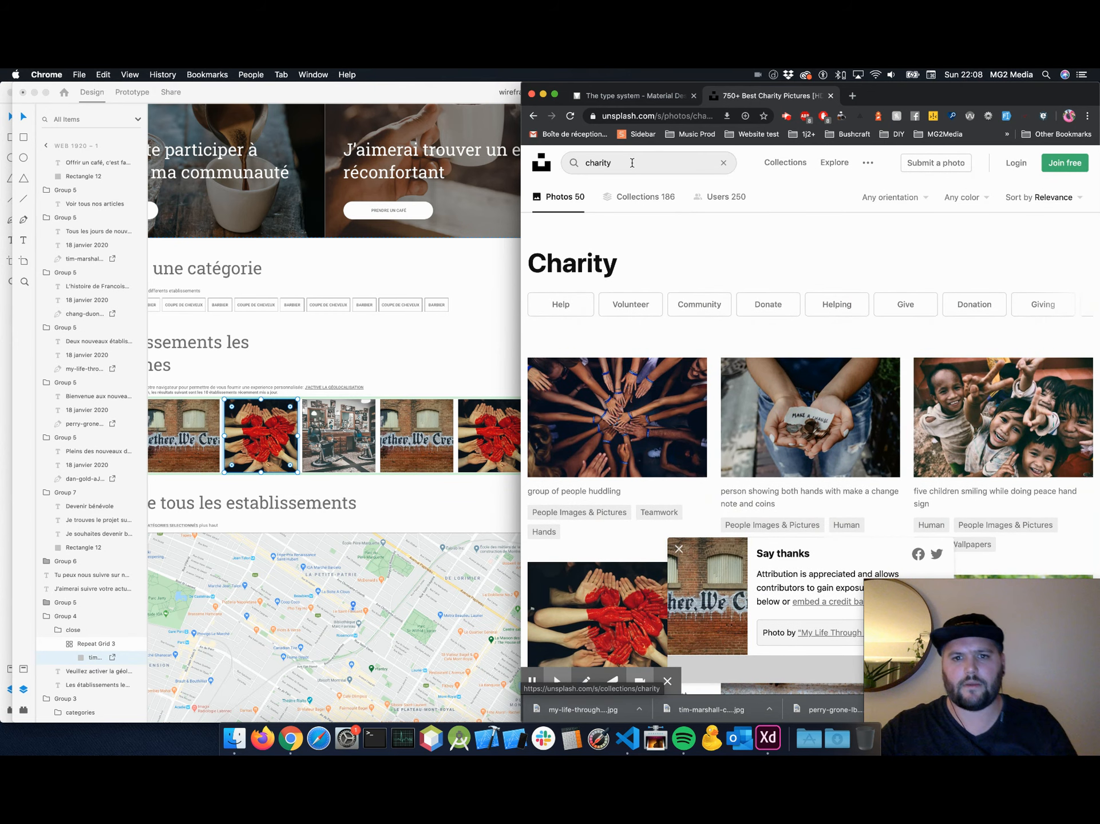
double_click(633, 162)
type("shop")
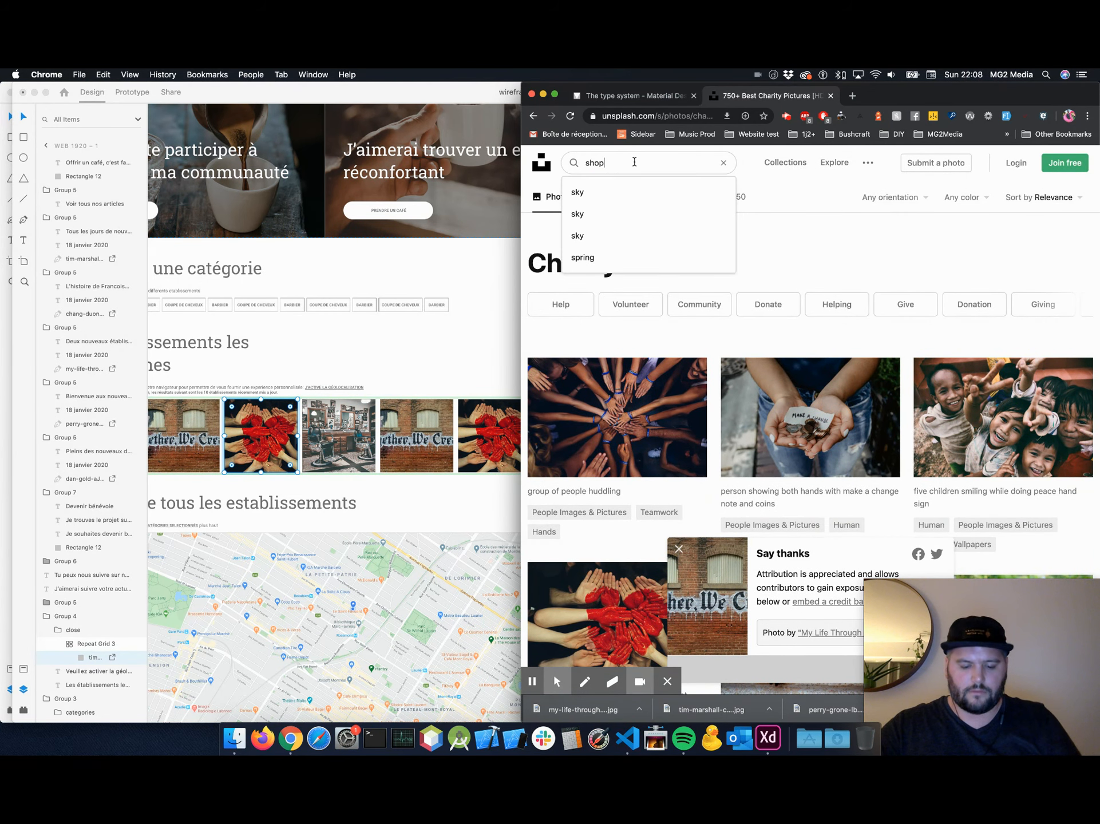
key("Return")
scroll(704, 422, "down", 10)
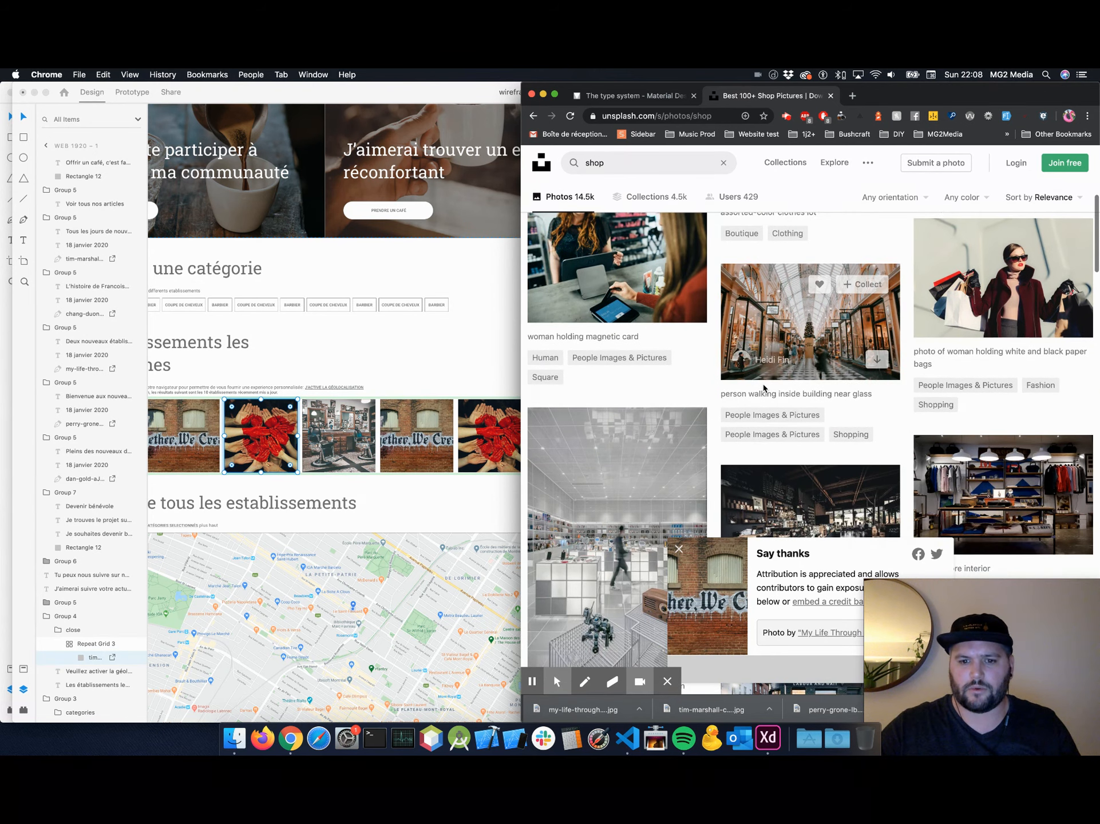
Download the green "Labour And Wait" storefront photo and place it in the second nearby-establishment card.
scroll(847, 378, "down", 6)
left_click(876, 382)
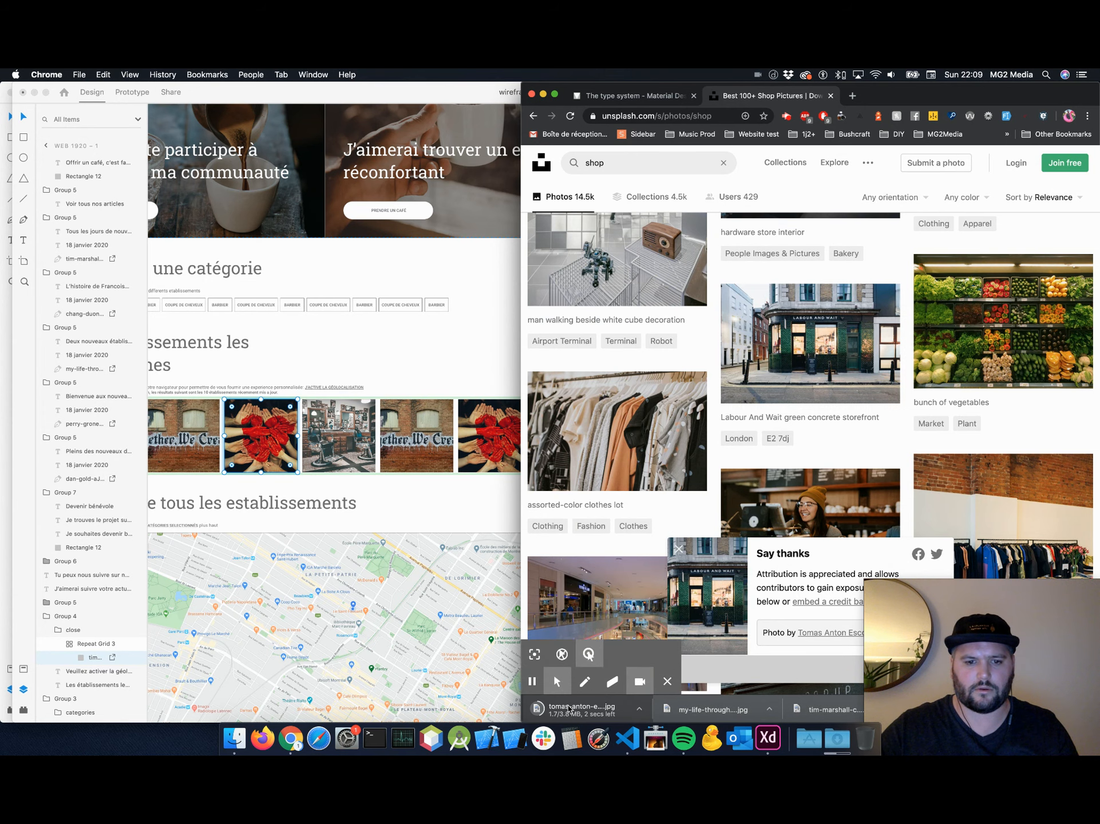
scroll(388, 548, "left", 4)
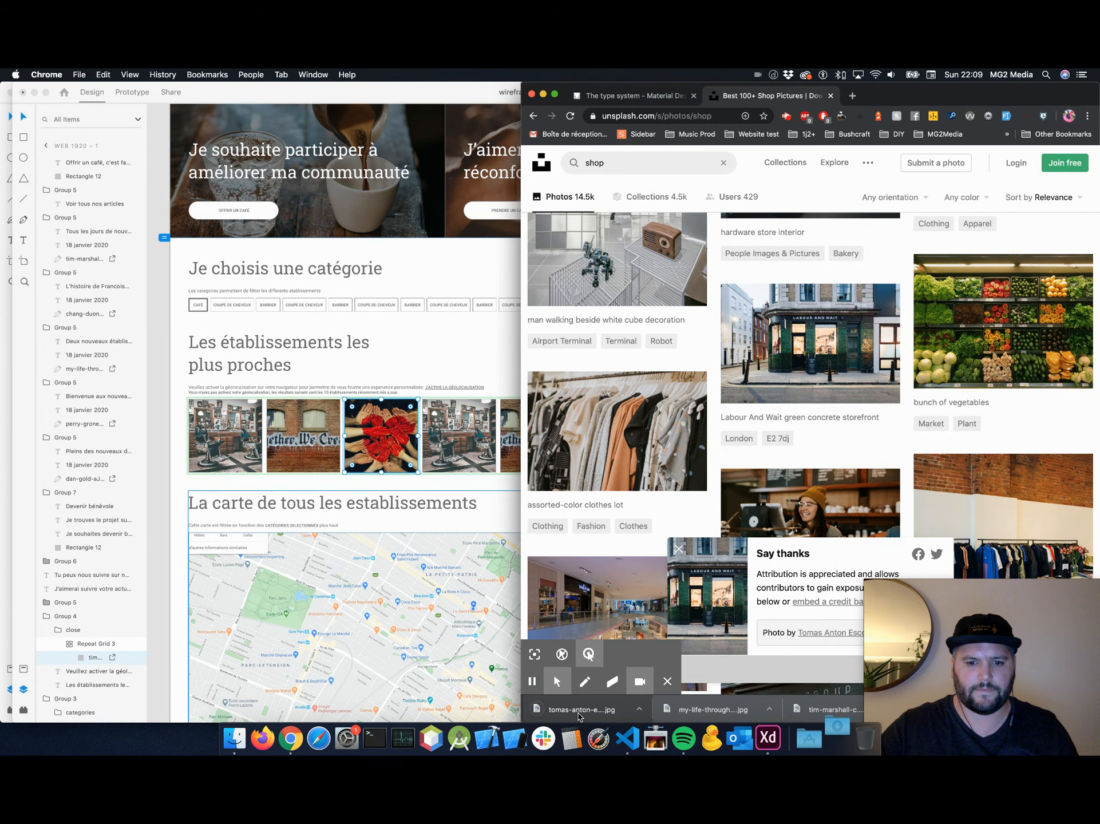
left_click_drag(581, 711, 301, 433)
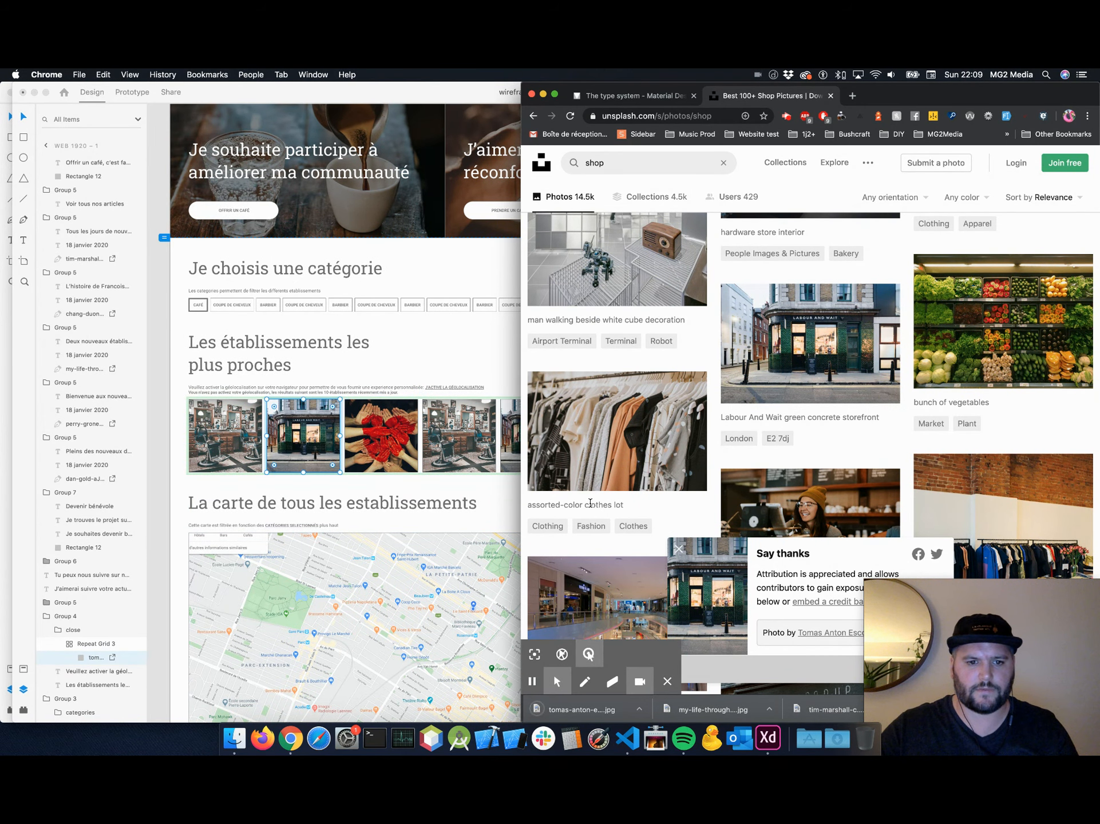
Search Unsplash for "coffee" photos.
left_click(633, 165)
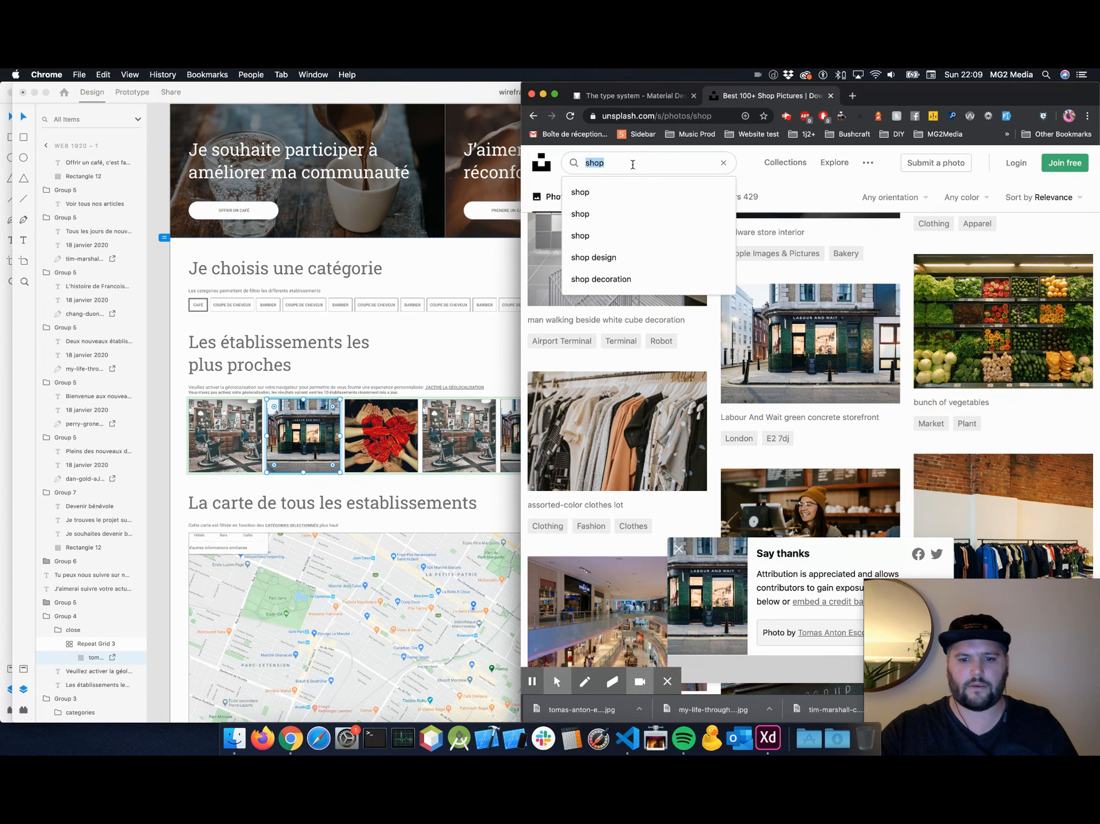
type("coffee")
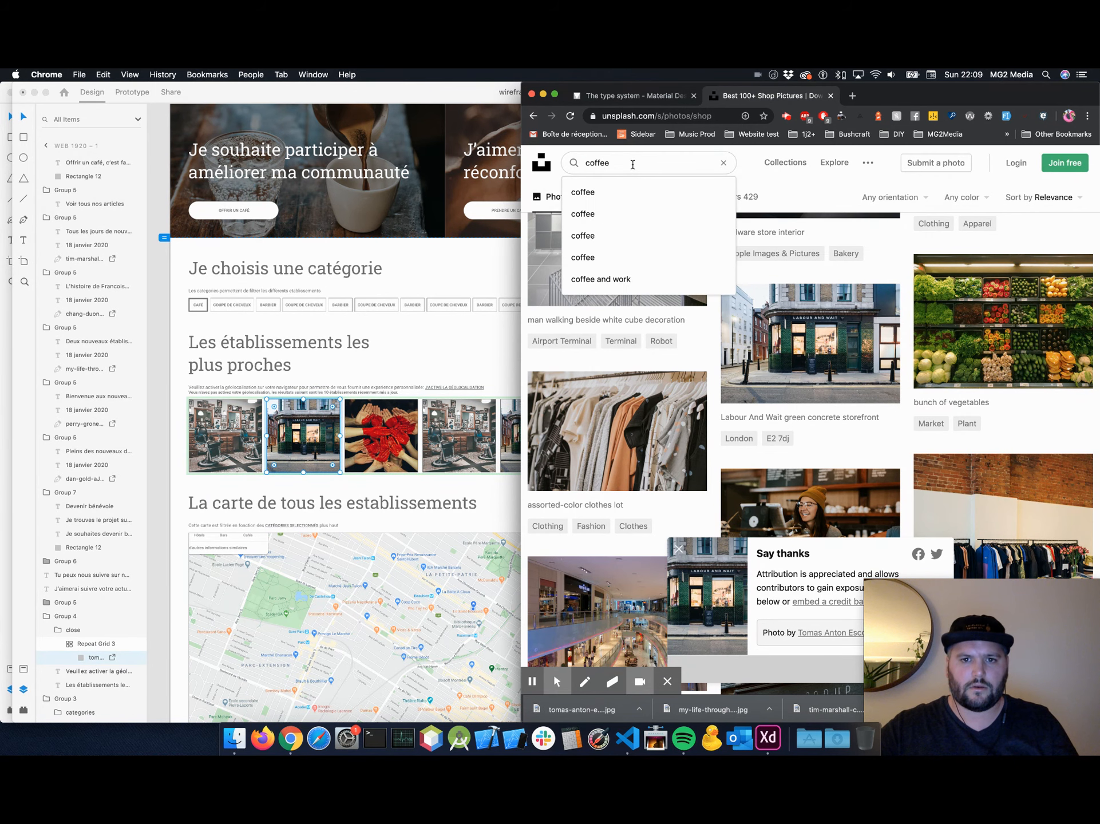
key("Return")
Download the photo of a white ceramic mug on a table and place it in the third nearby-establishment card.
scroll(696, 317, "down", 2)
scroll(696, 317, "down", 10)
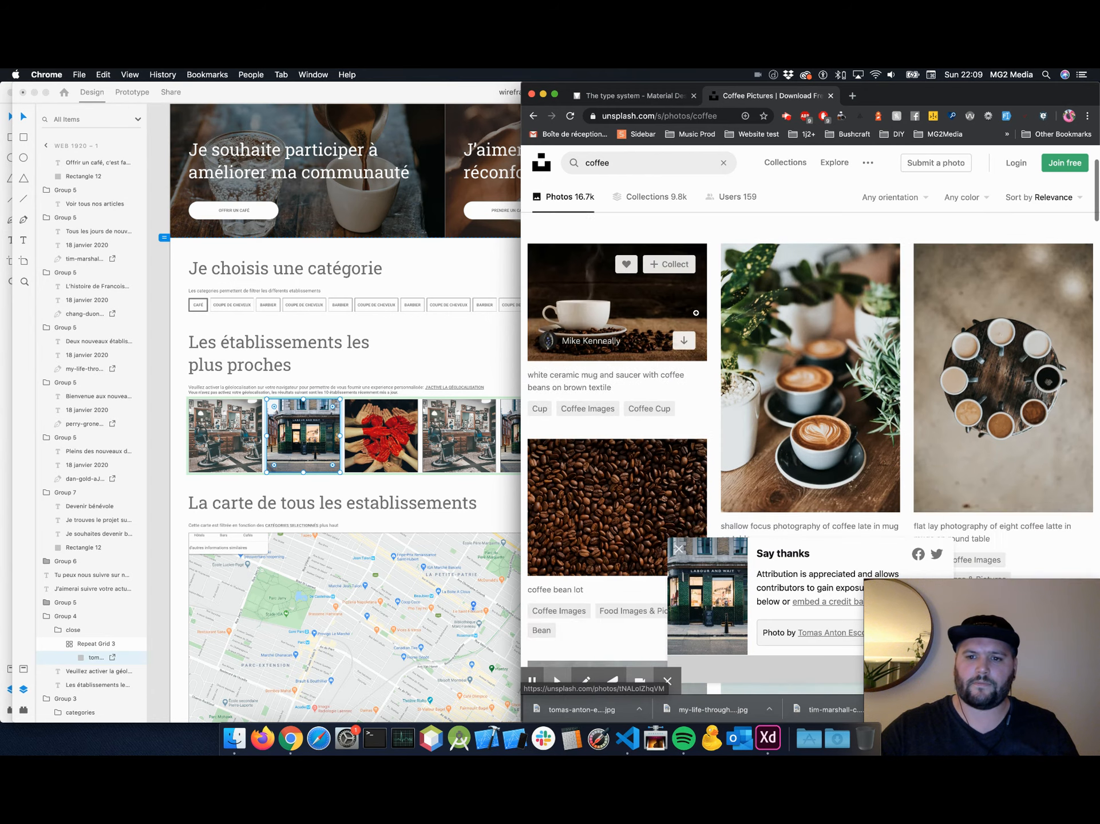
scroll(695, 313, "down", 11)
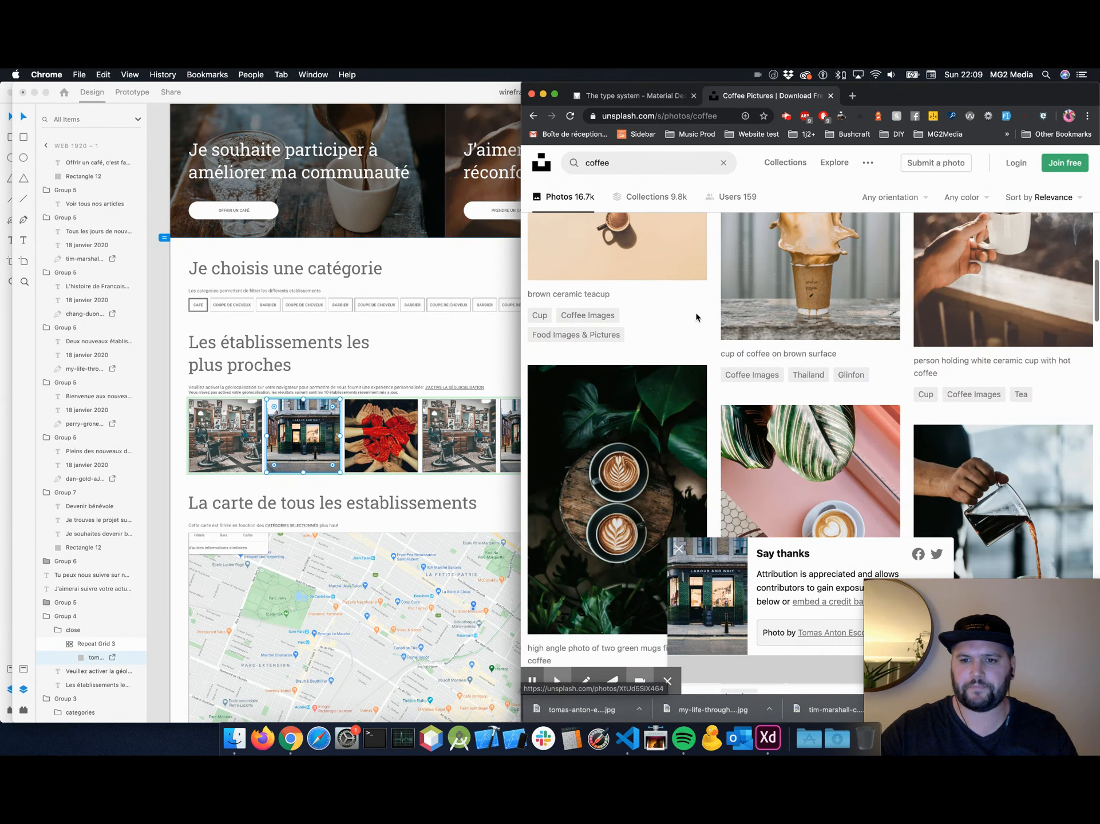
scroll(687, 375, "down", 7)
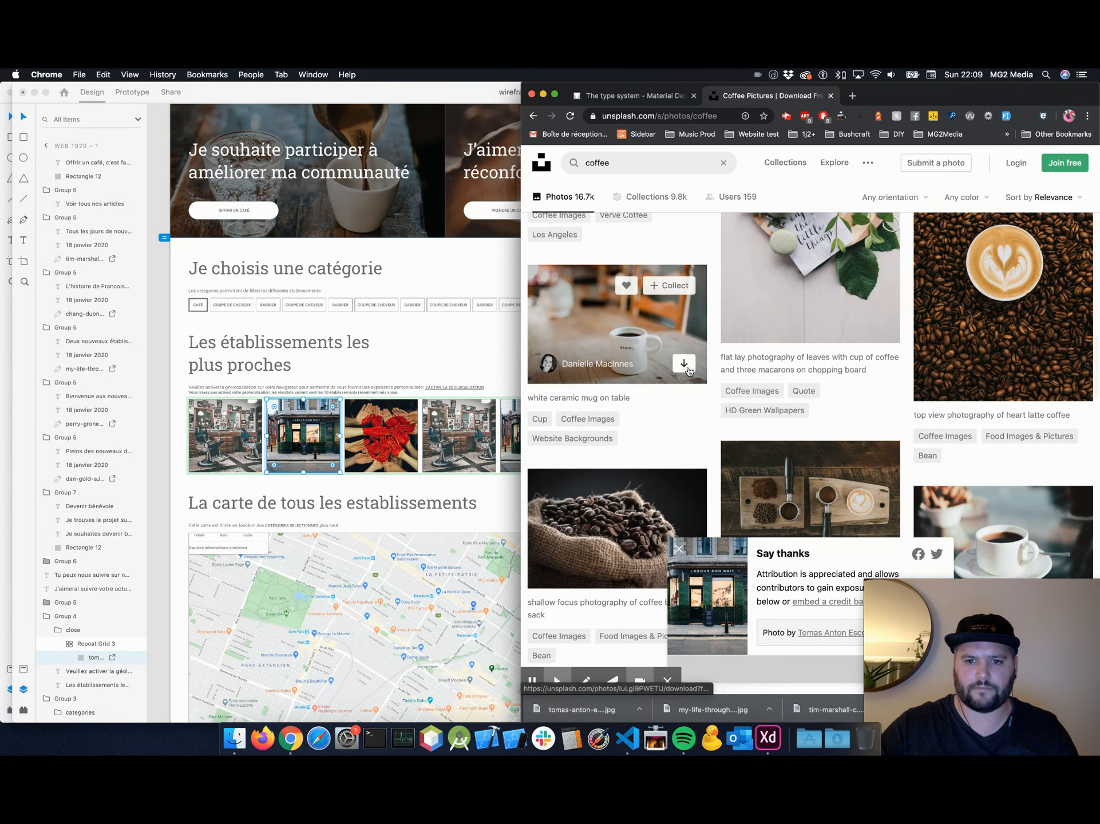
left_click(686, 369)
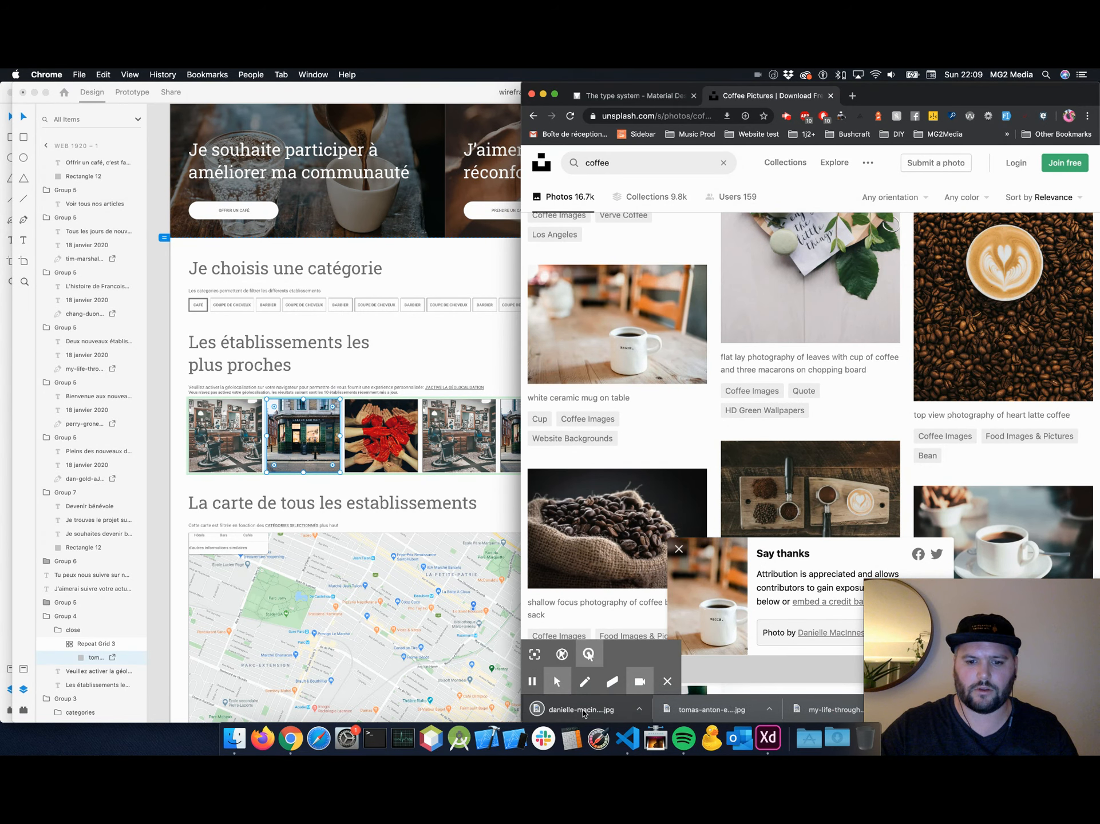
left_click_drag(566, 709, 386, 449)
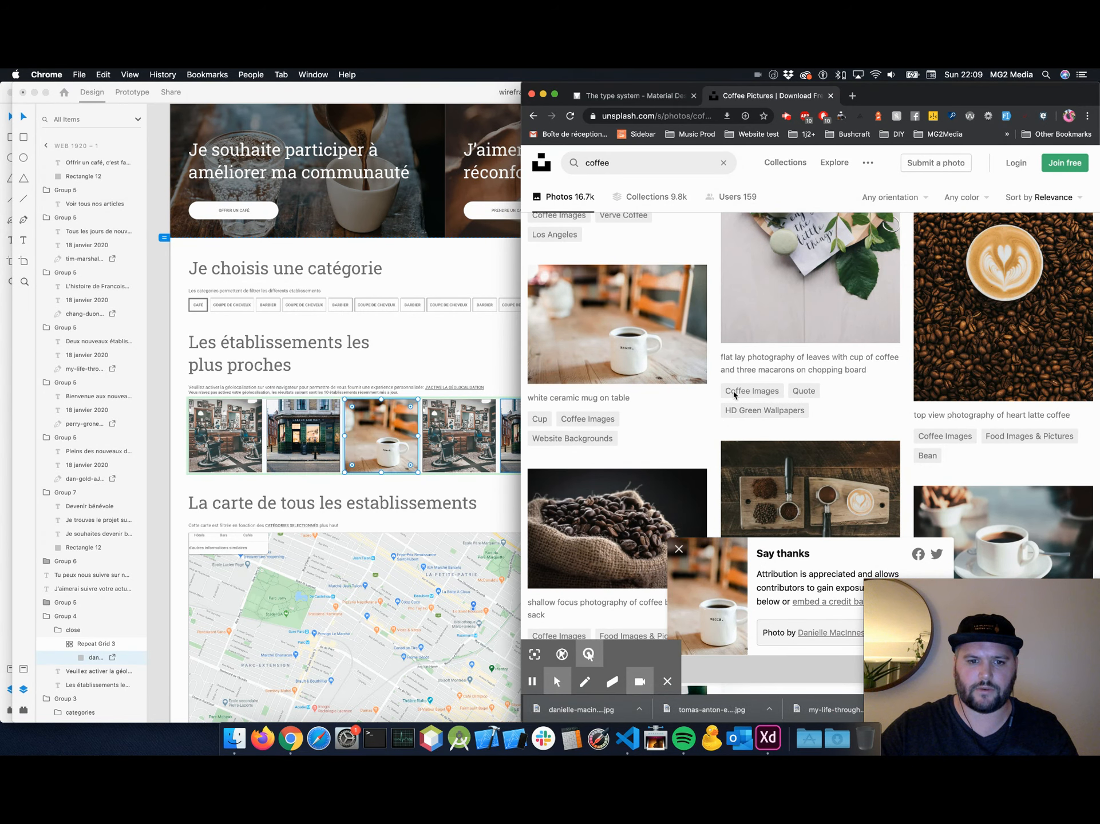
Download the photo of three people holding mugs and a glass and place it in the fourth nearby-establishment card.
scroll(738, 395, "down", 10)
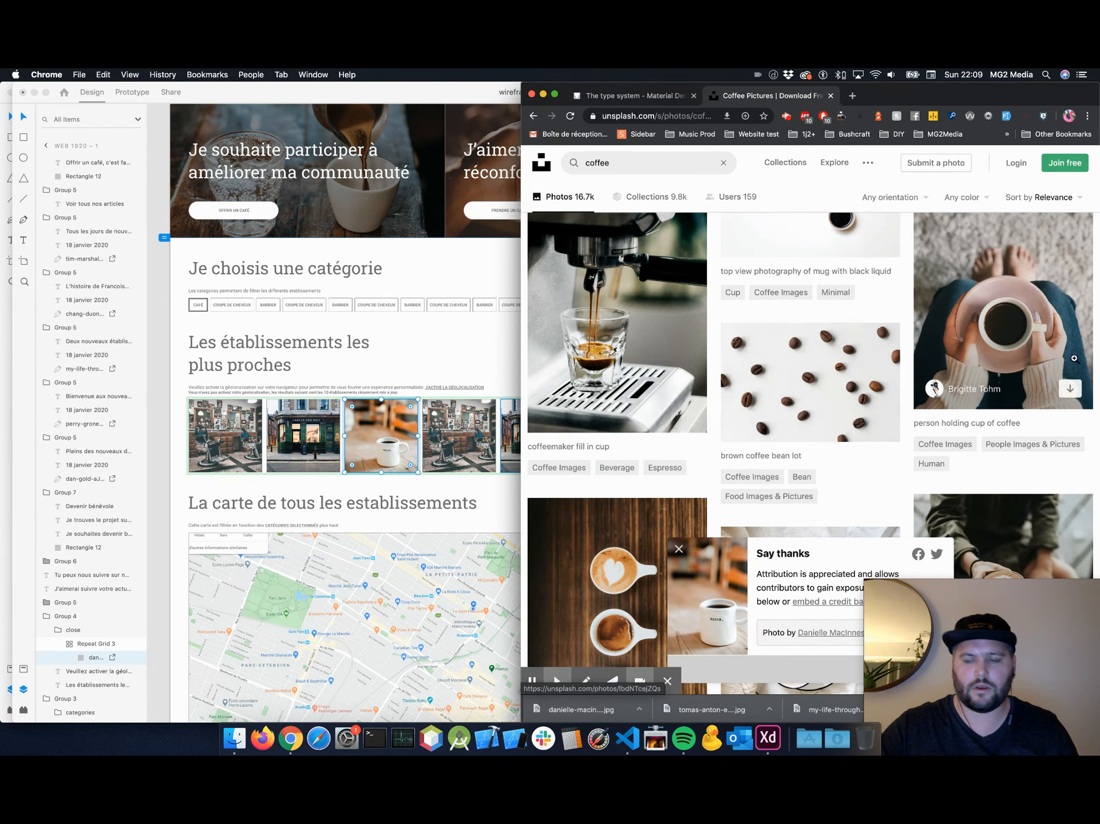
scroll(1064, 391, "down", 6)
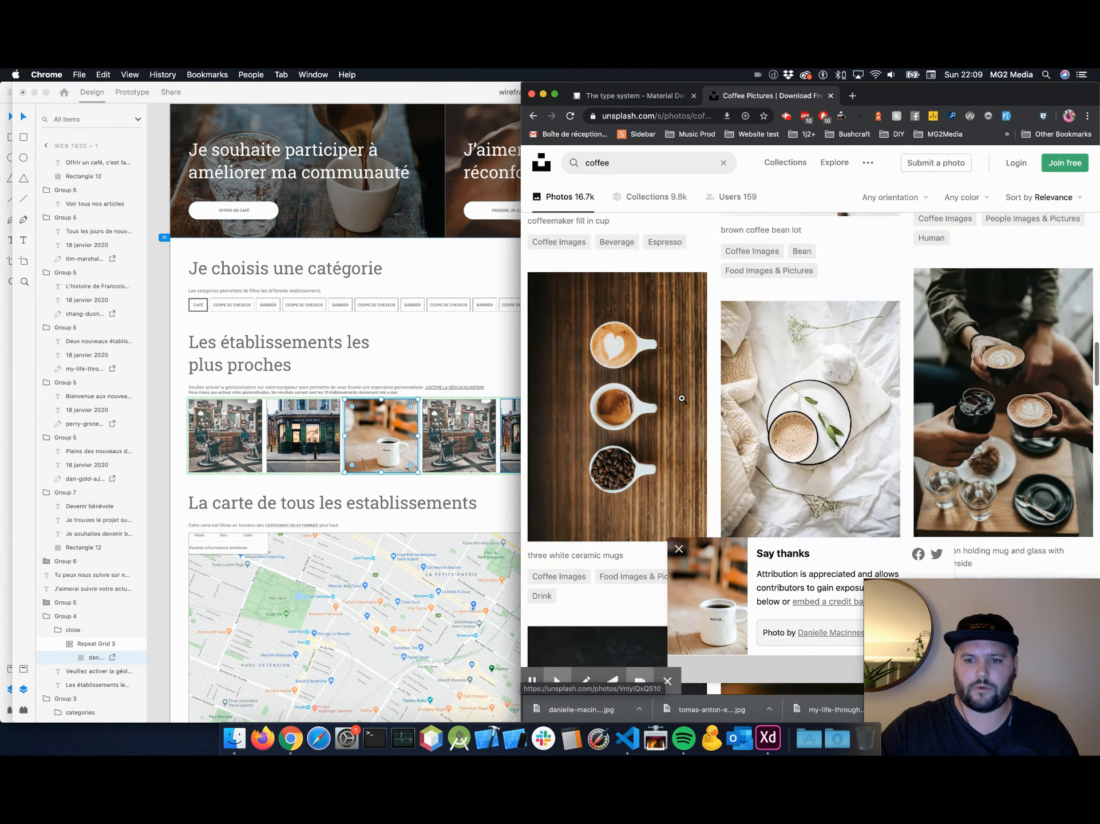
left_click(1069, 380)
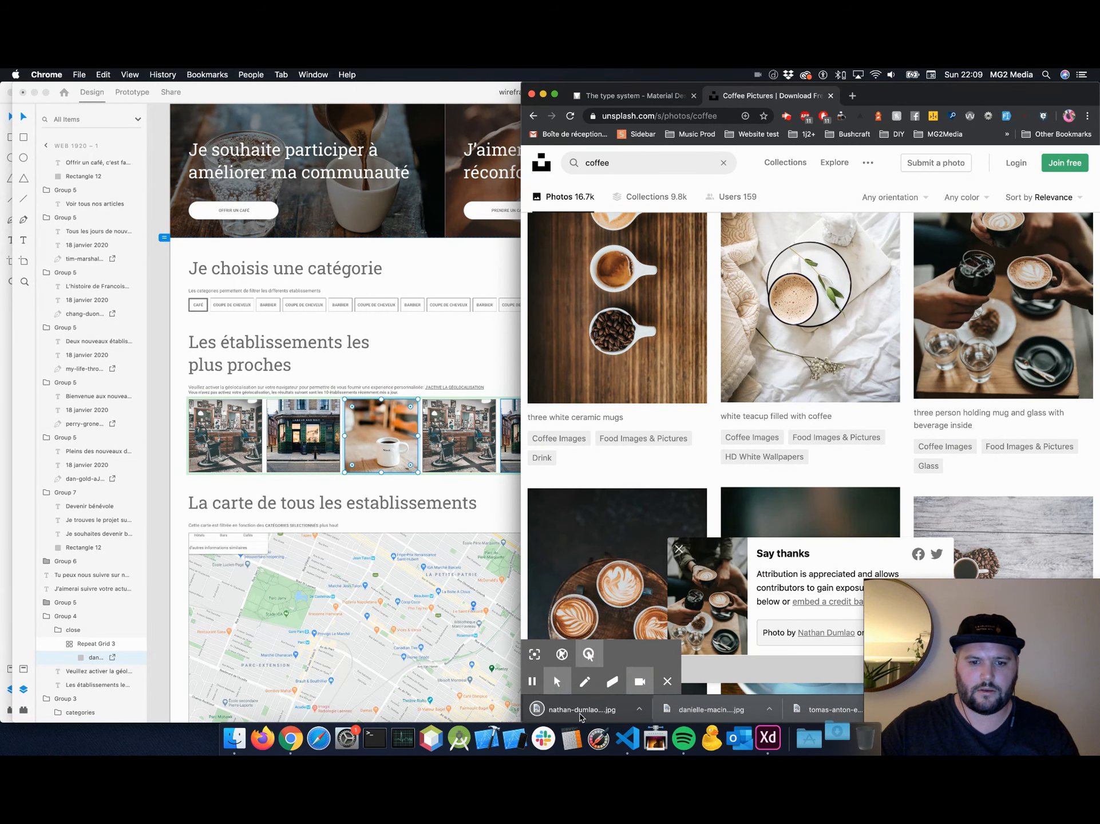
left_click_drag(577, 718, 485, 441)
Download the "Life begins after coffee" enamel mug photo and place it in the fifth nearby-establishment card.
scroll(464, 438, "right", 5)
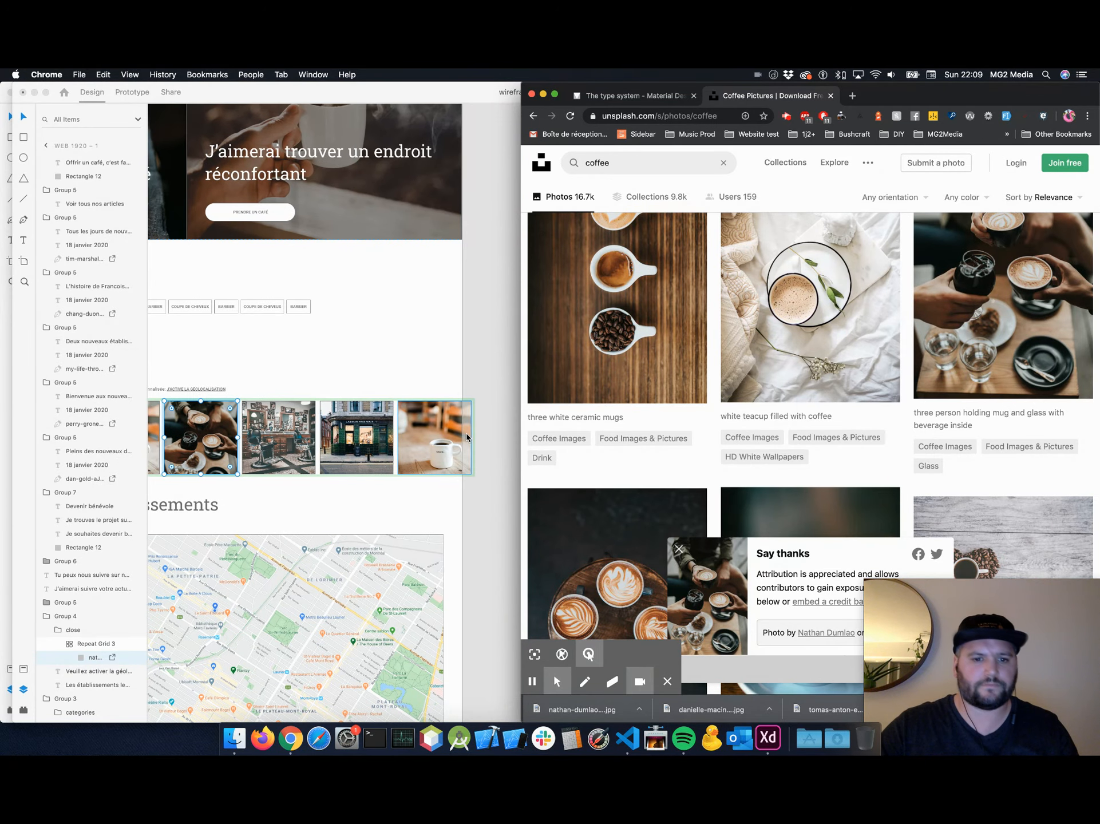
scroll(463, 436, "right", 4)
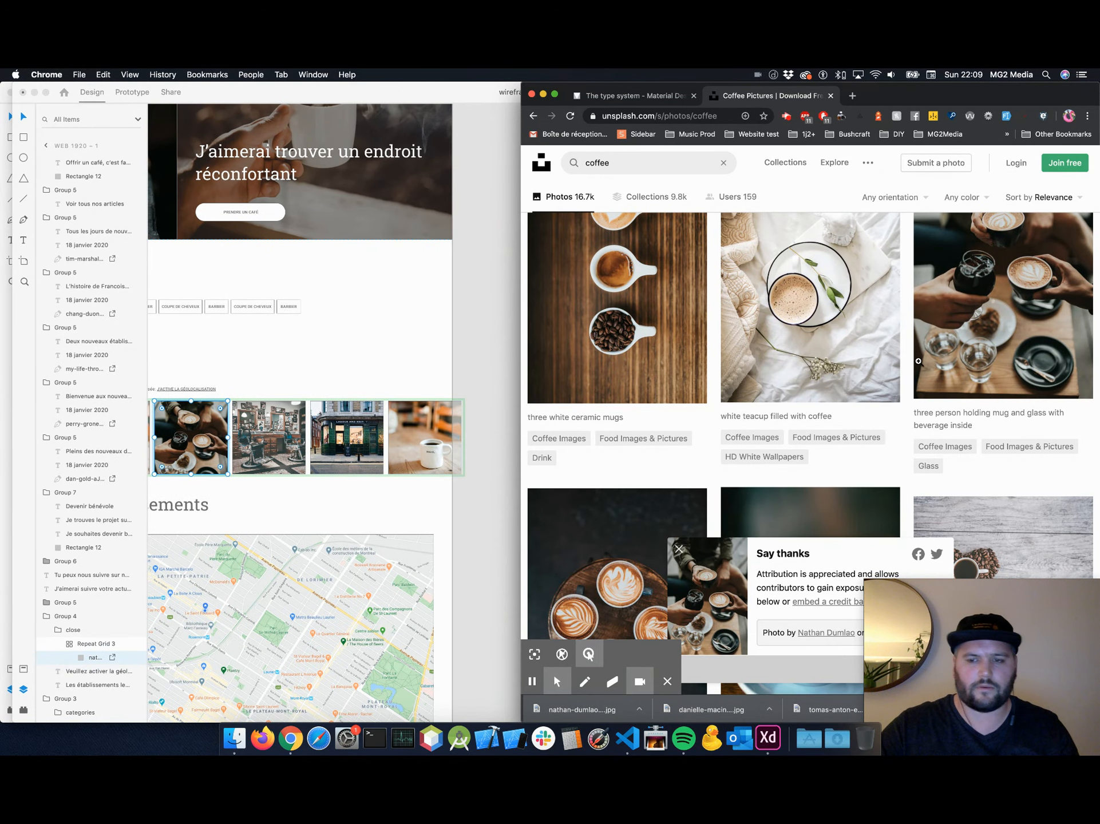
scroll(875, 369, "down", 7)
scroll(875, 369, "down", 10)
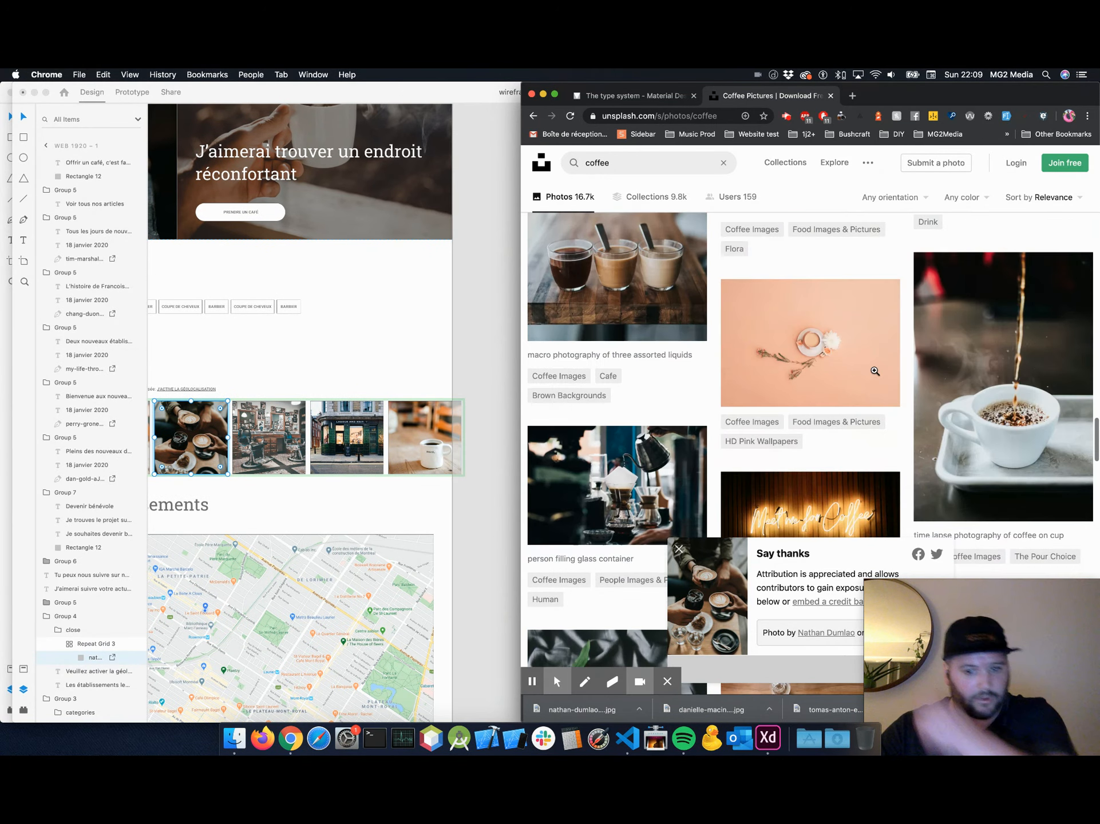
scroll(866, 372, "down", 10)
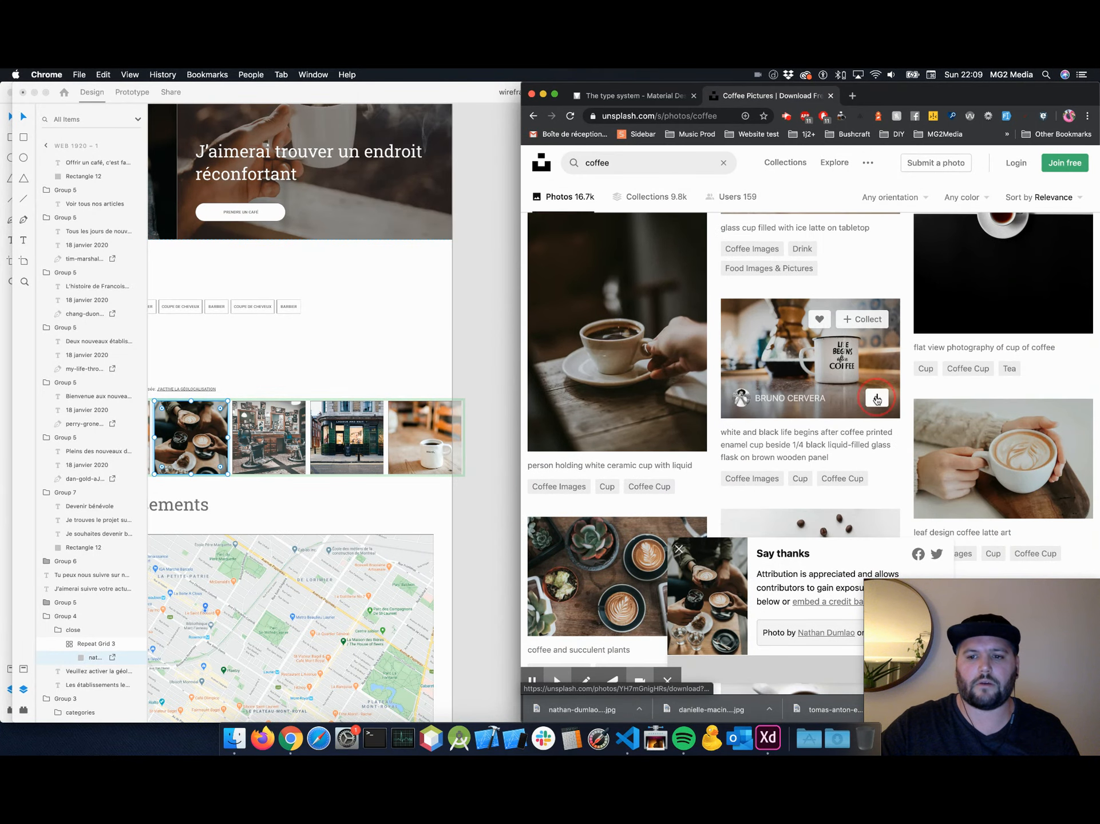
left_click(876, 392)
mouse_move(628, 607)
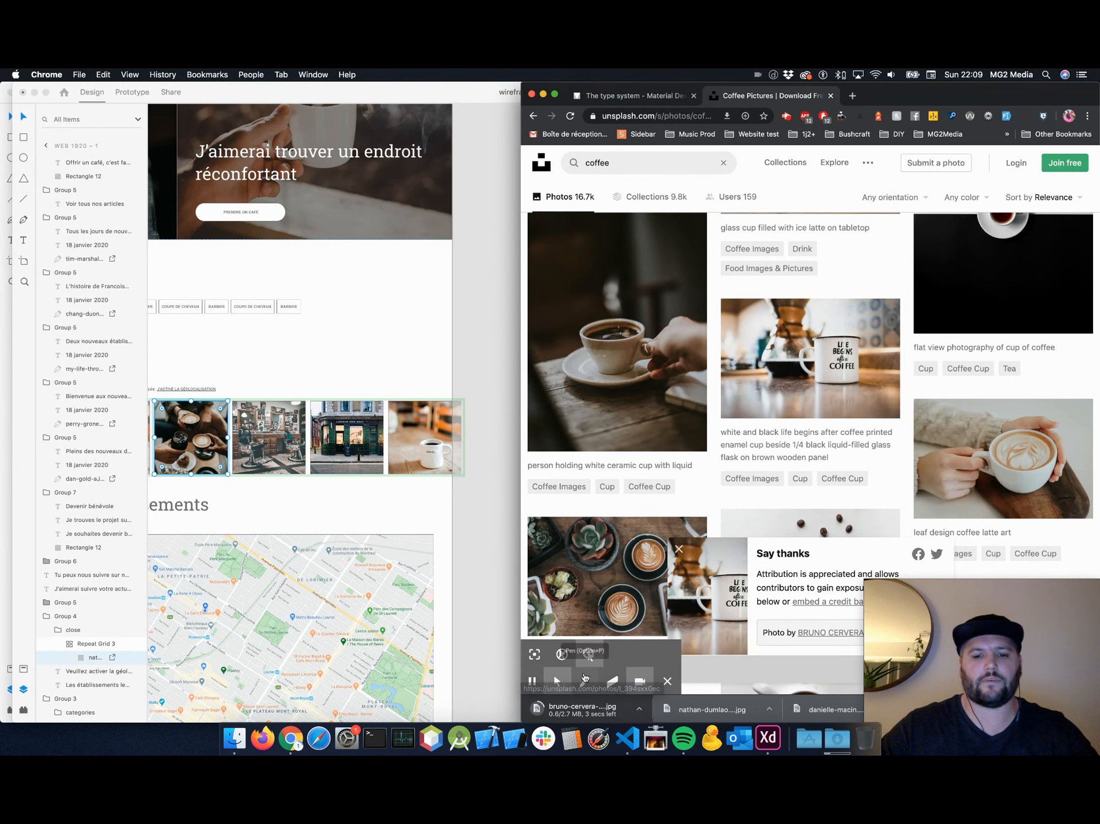
scroll(389, 585, "left", 4)
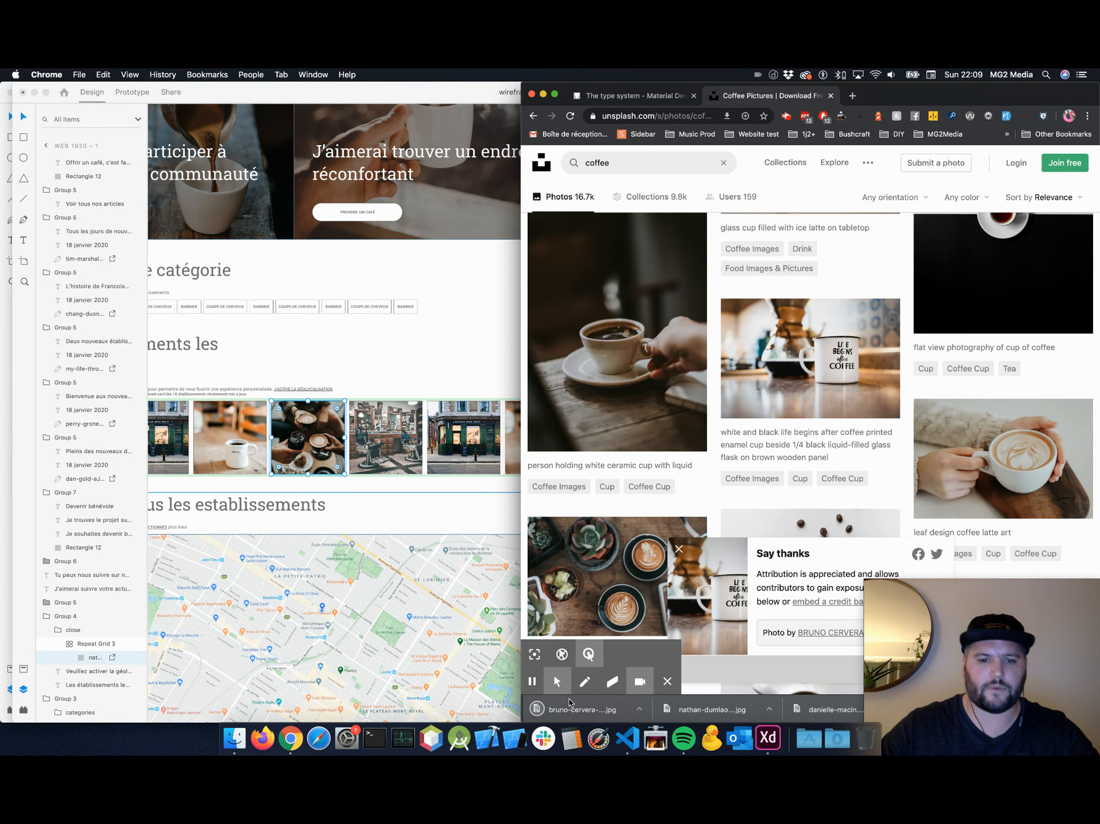
left_click_drag(576, 708, 343, 408)
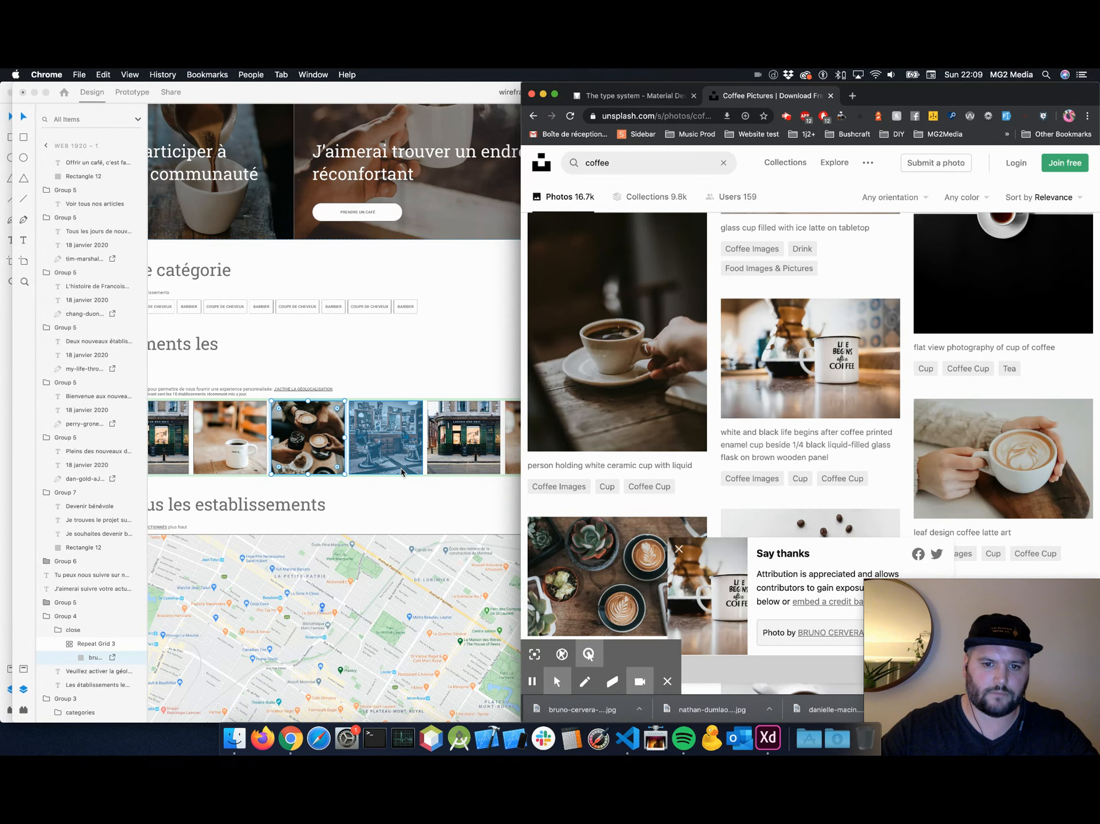
scroll(403, 478, "right", 4)
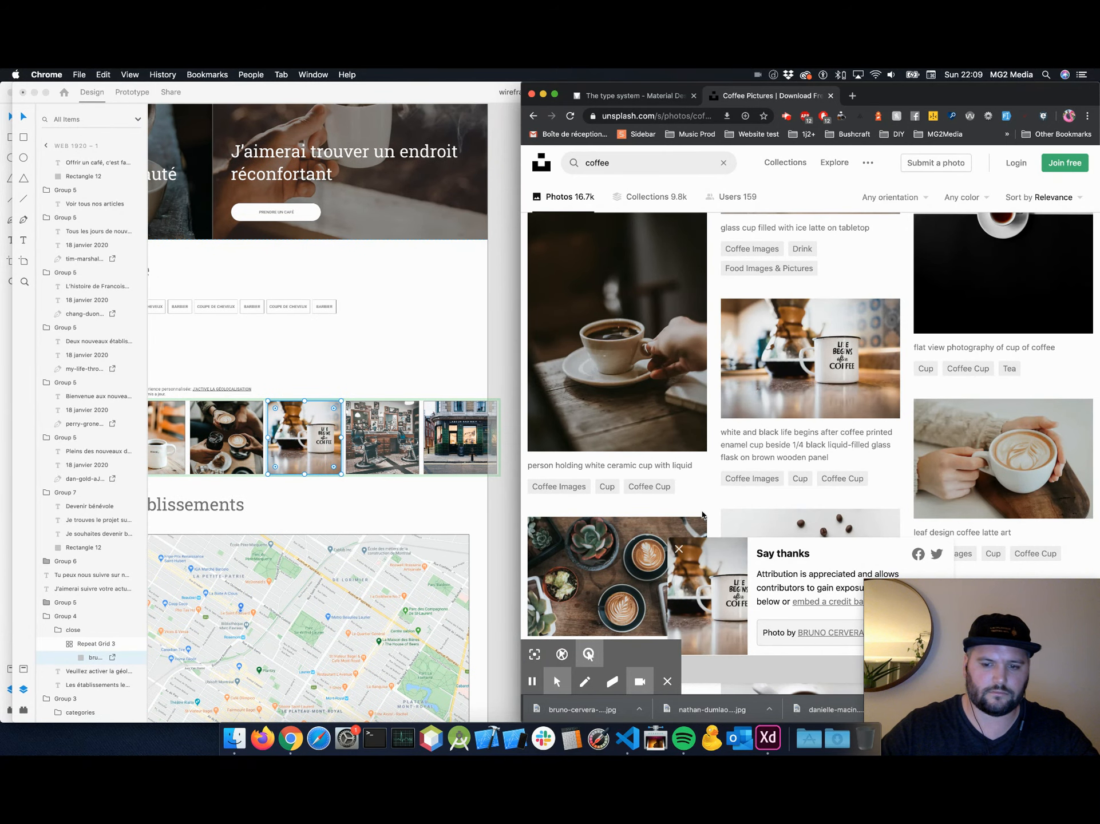
scroll(703, 514, "down", 10)
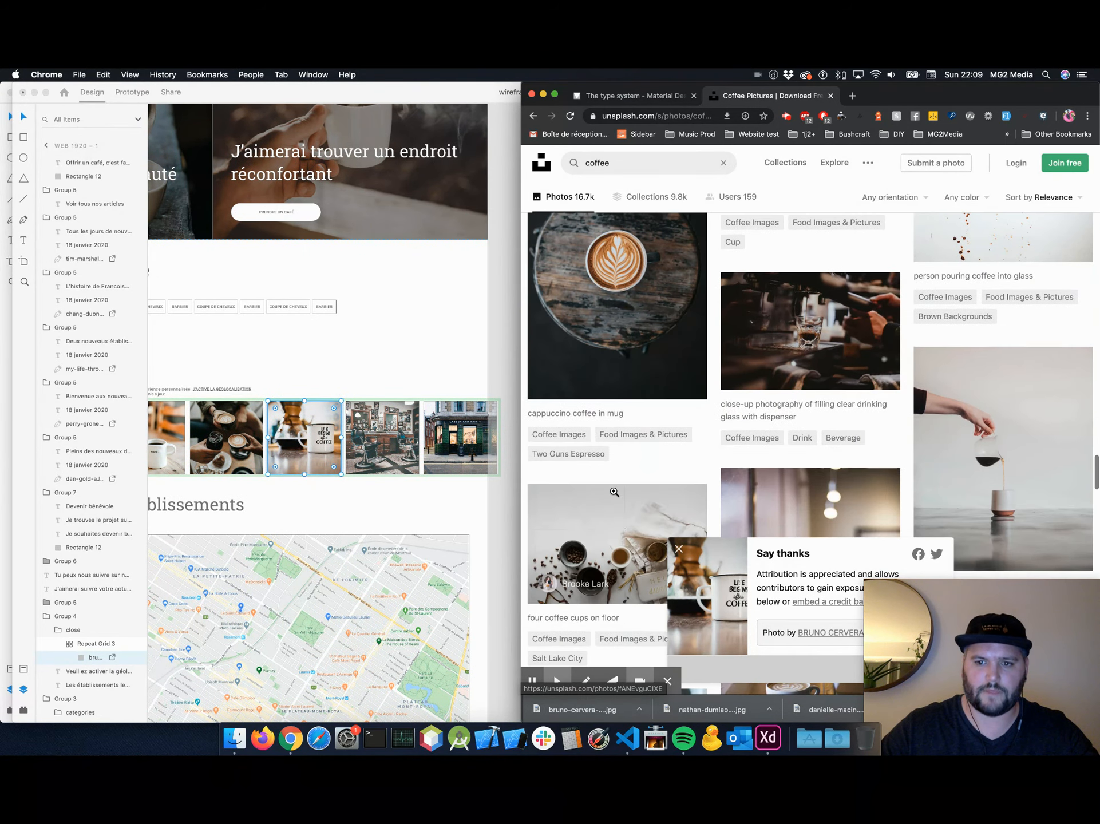
scroll(835, 343, "down", 10)
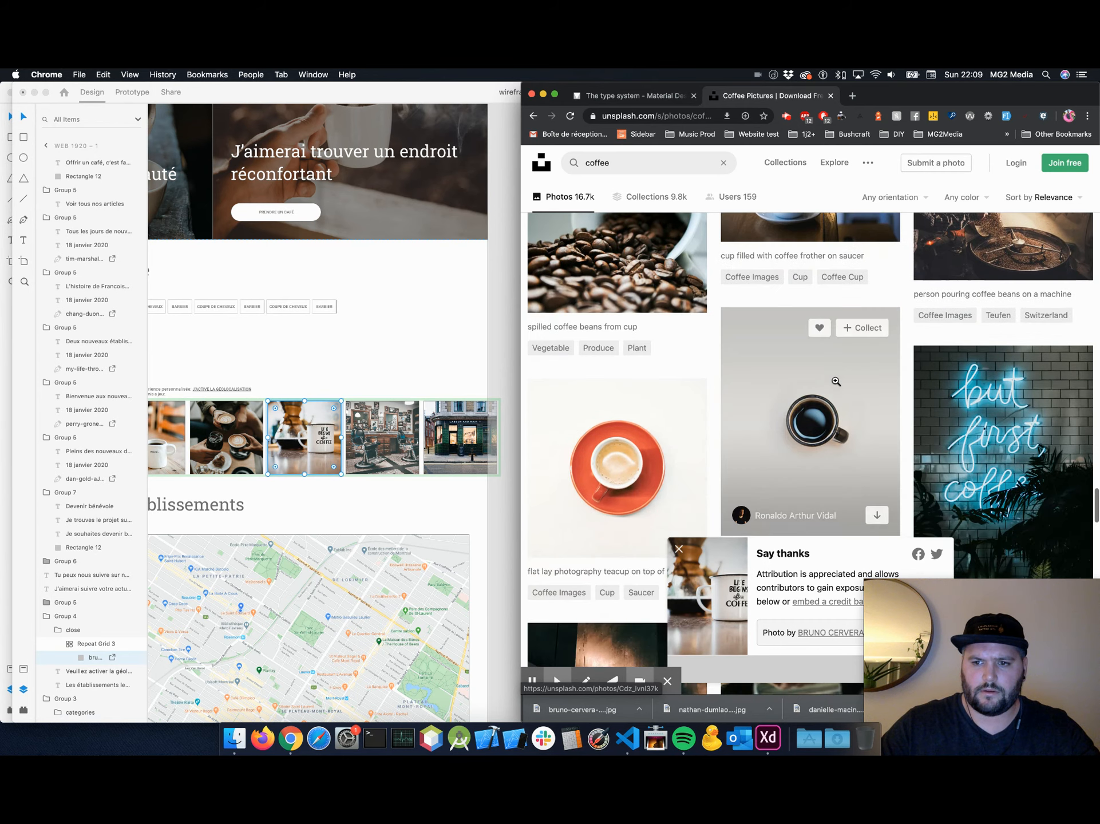
scroll(836, 381, "down", 10)
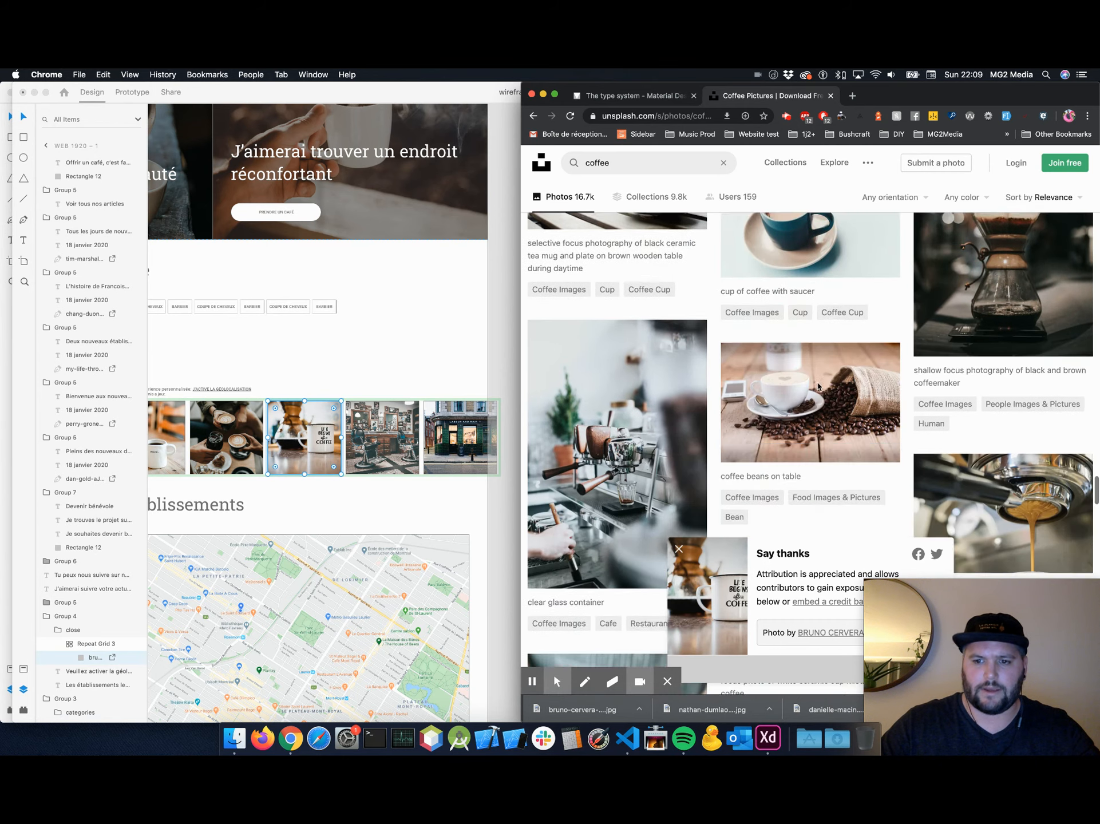
scroll(818, 387, "down", 10)
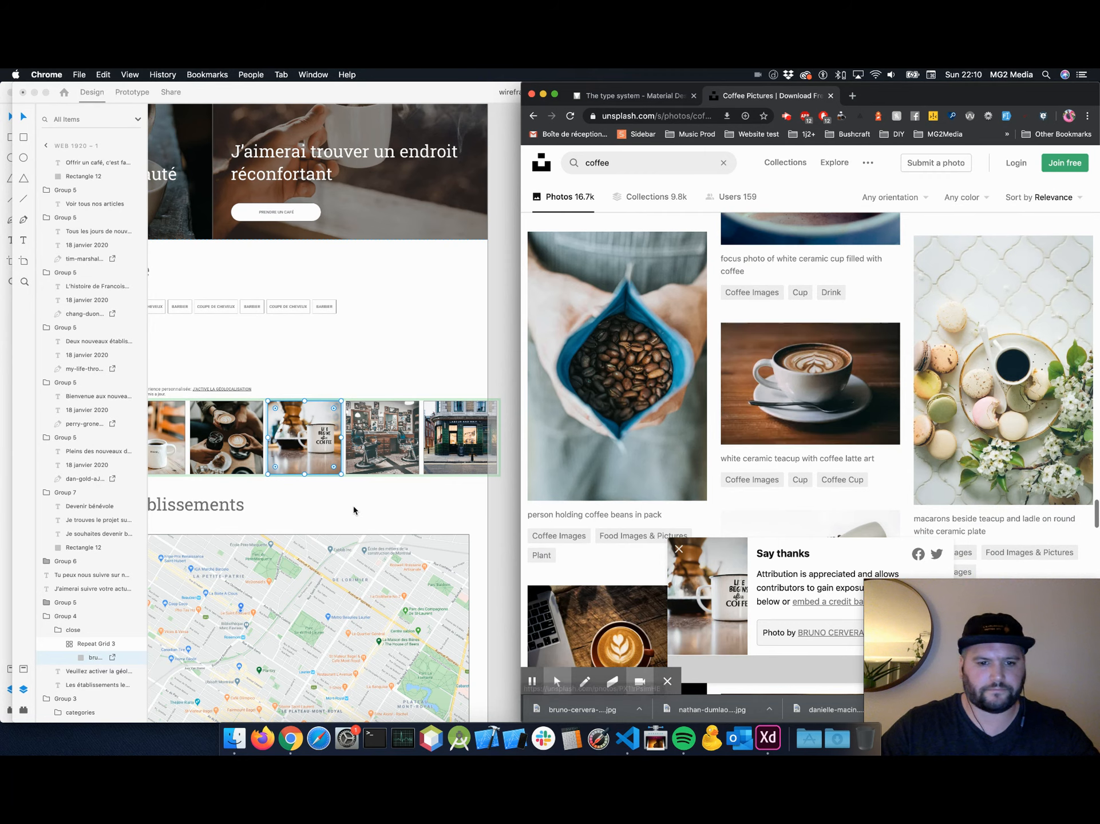
Switch to Adobe XD and save the web wireframe file.
left_click(353, 510)
key("super+minus")
scroll(361, 511, "left", 2)
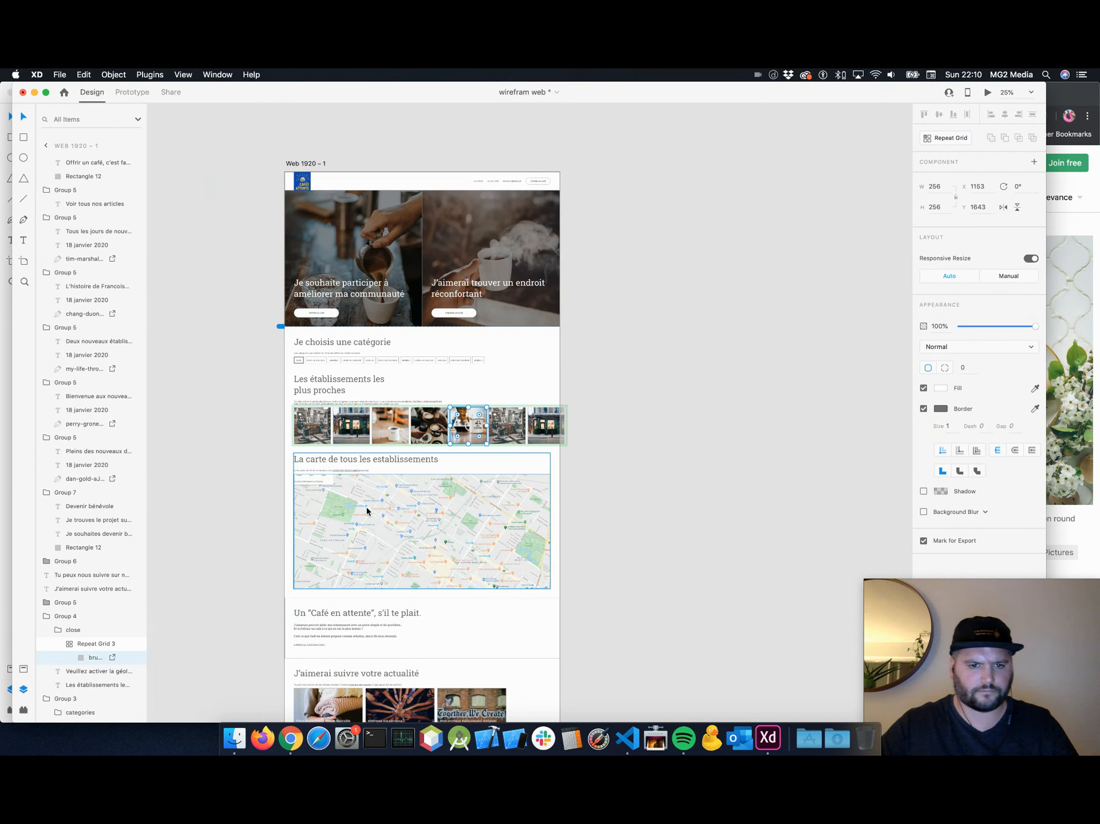
key("super+s")
Deselect the card photo and review the home page layout from the header down to the news section.
scroll(509, 449, "up", 3)
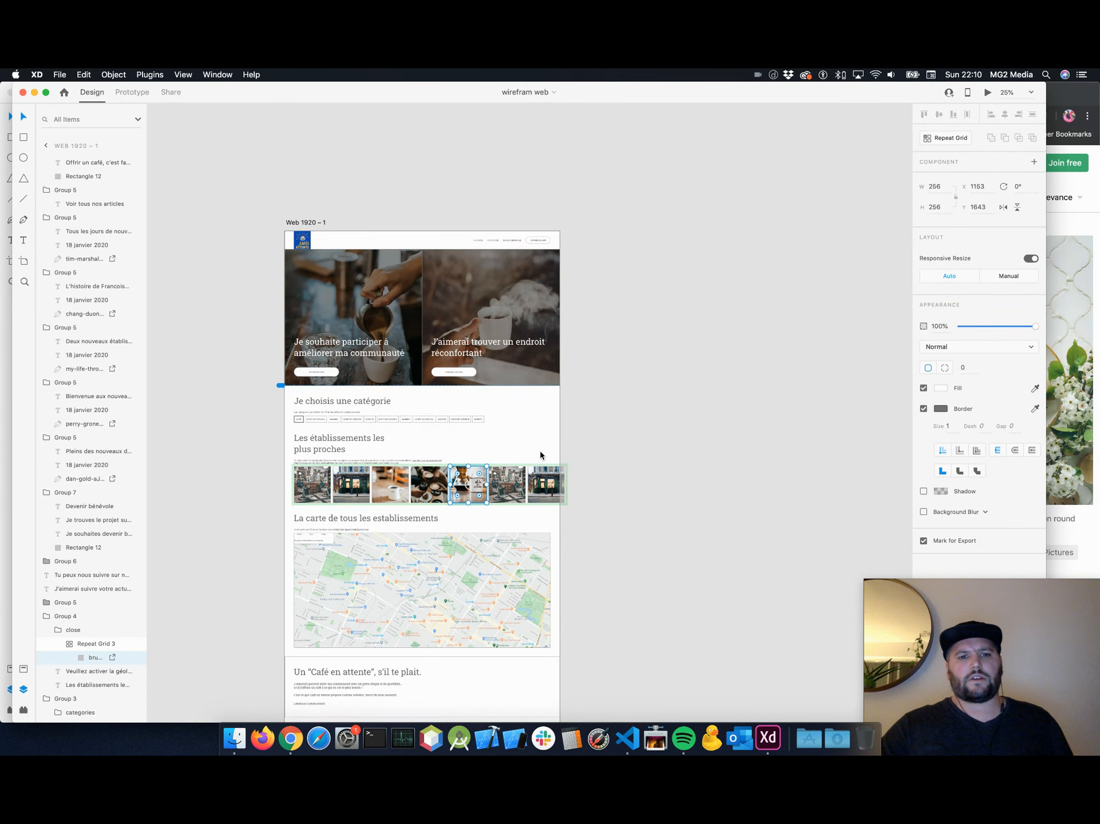
scroll(539, 452, "down", 5)
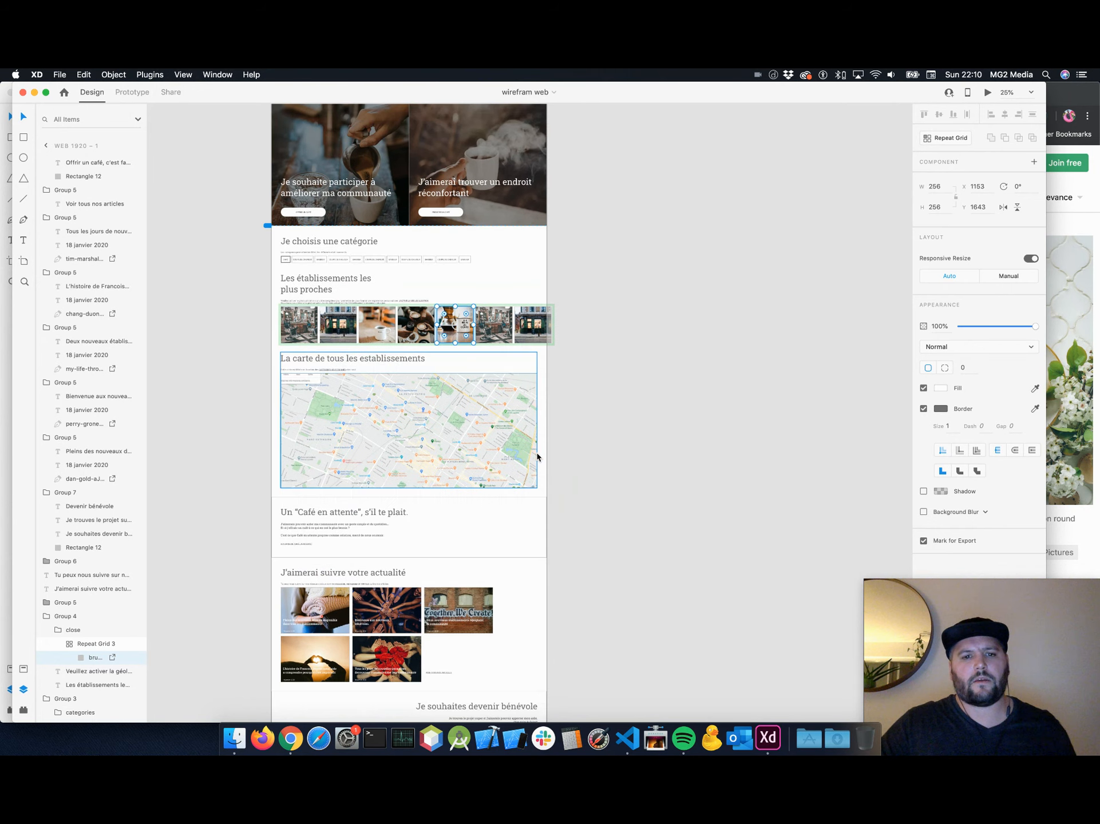
scroll(538, 456, "up", 3)
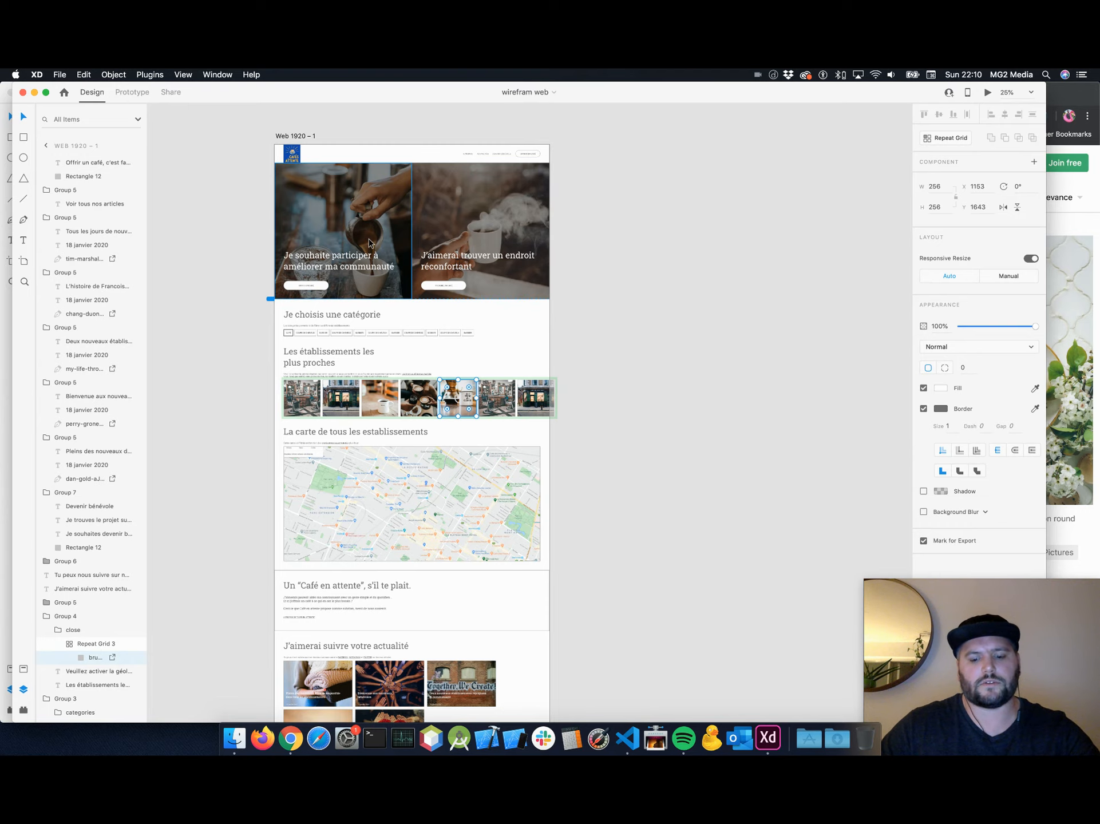
left_click(692, 214)
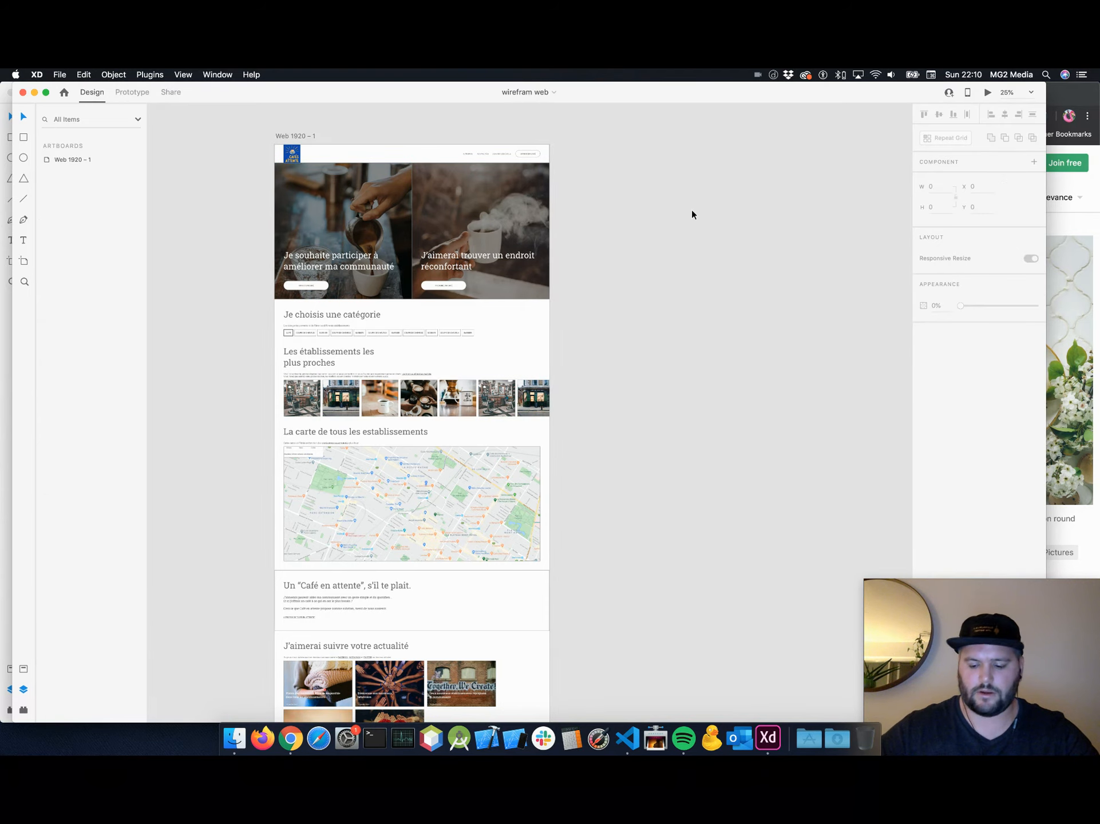
key("super+plus")
key("super+plus")
scroll(692, 214, "up", 9)
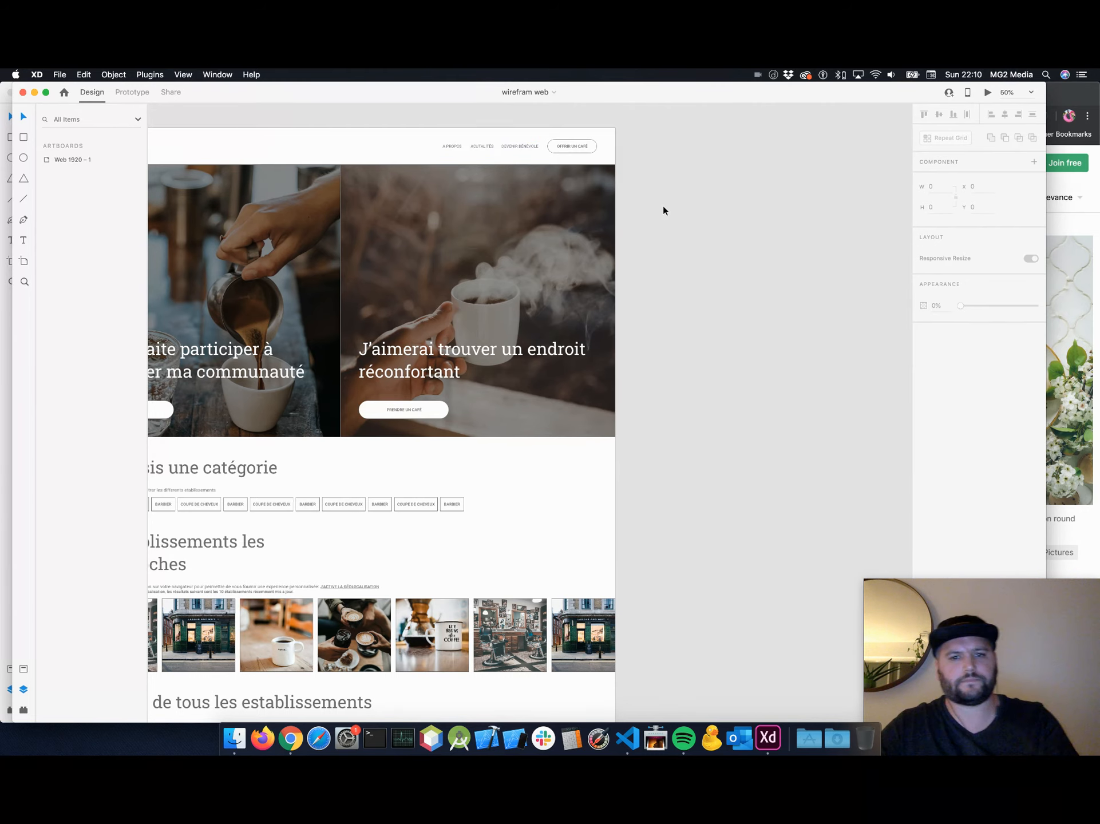
left_click(68, 159)
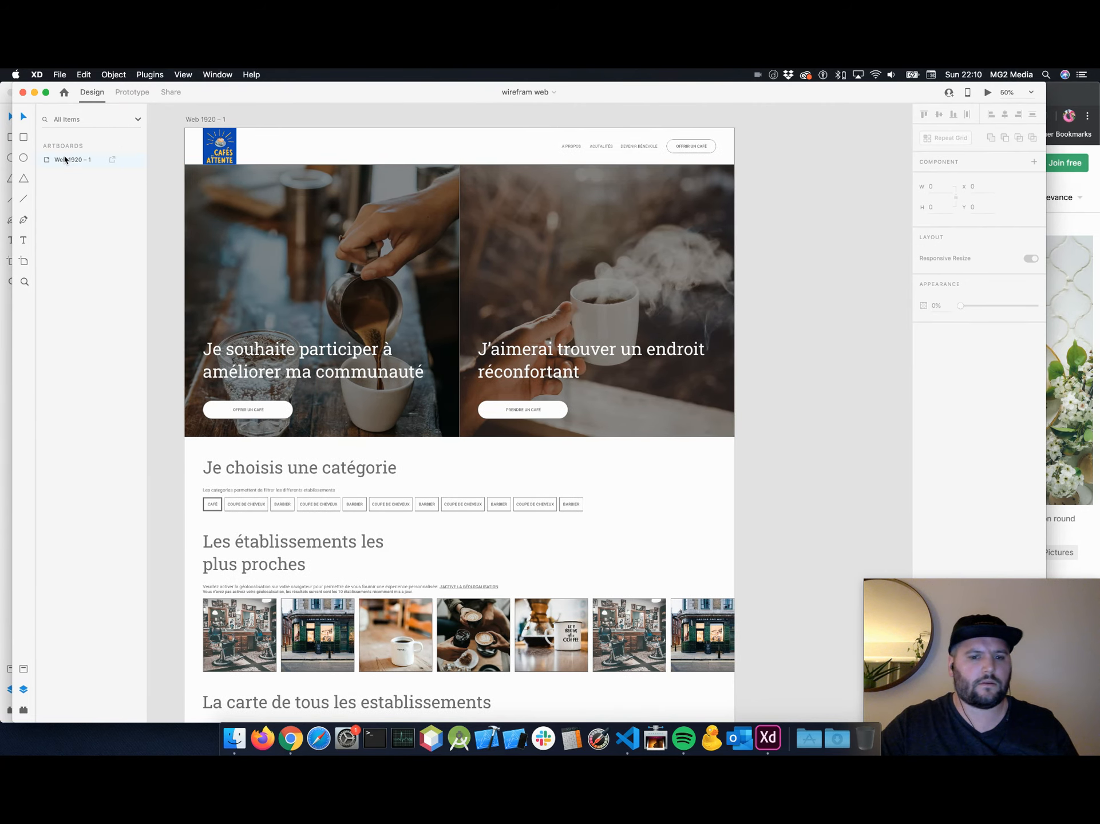
key("super+Tab")
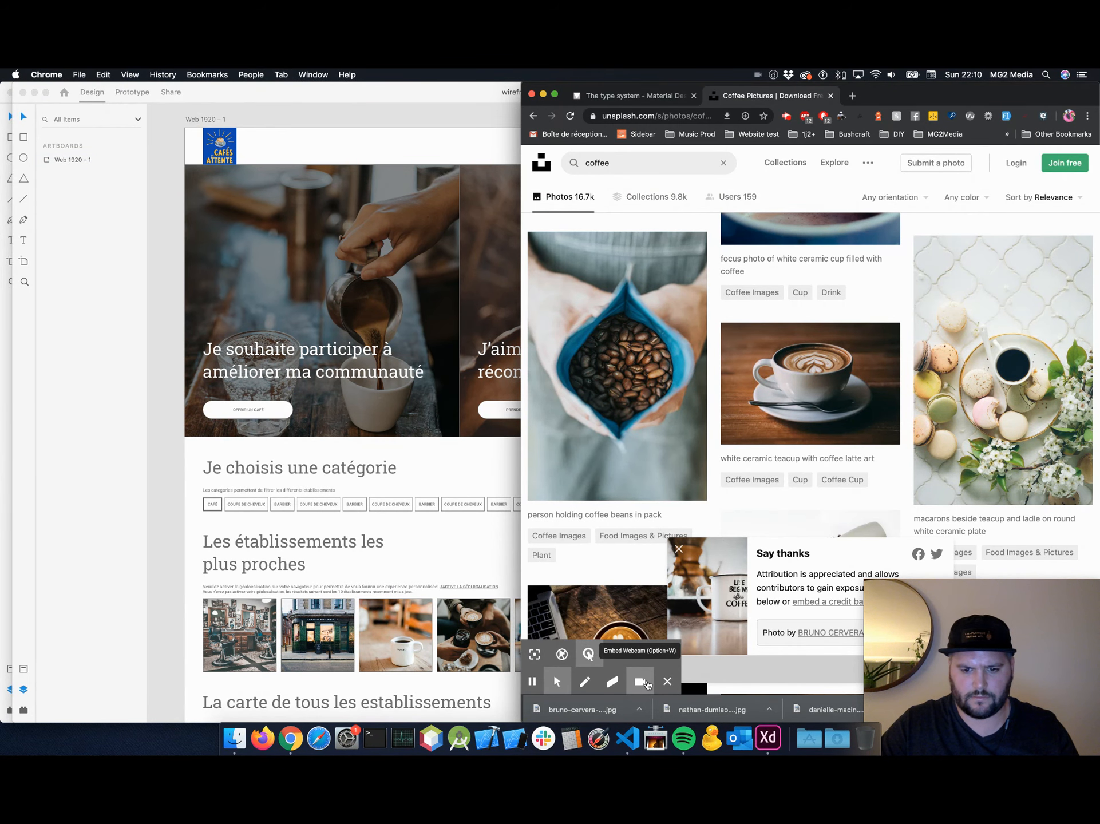
left_click(787, 117)
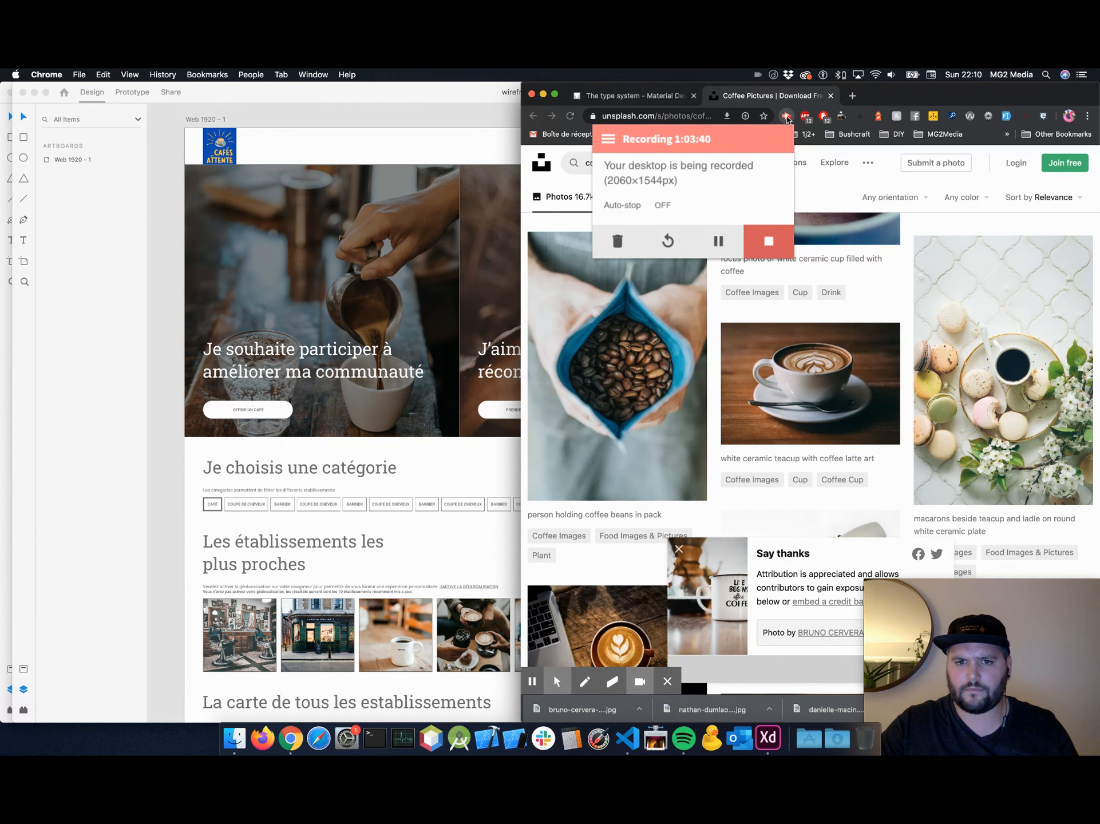